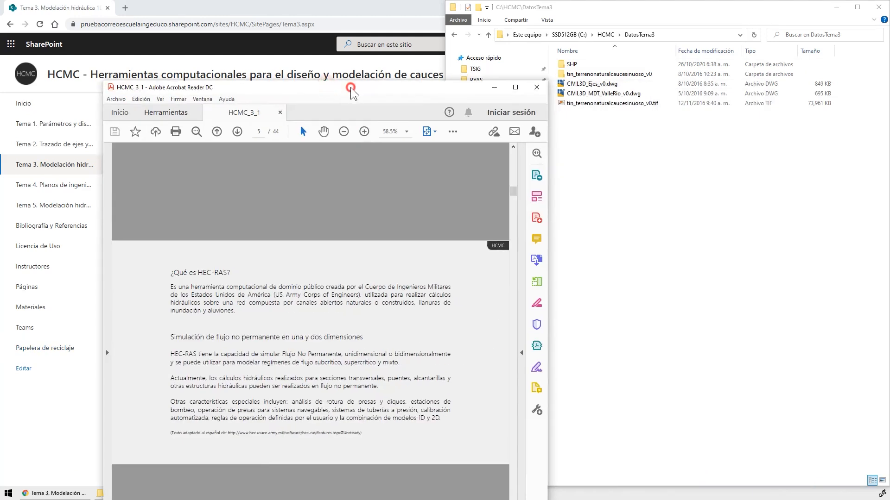
Read the HEC-RAS introduction page of the HCMC_3_1 PDF in a maximized window and switch to ArcMap
{"action": "double_click", "coordinate": [351, 87]}
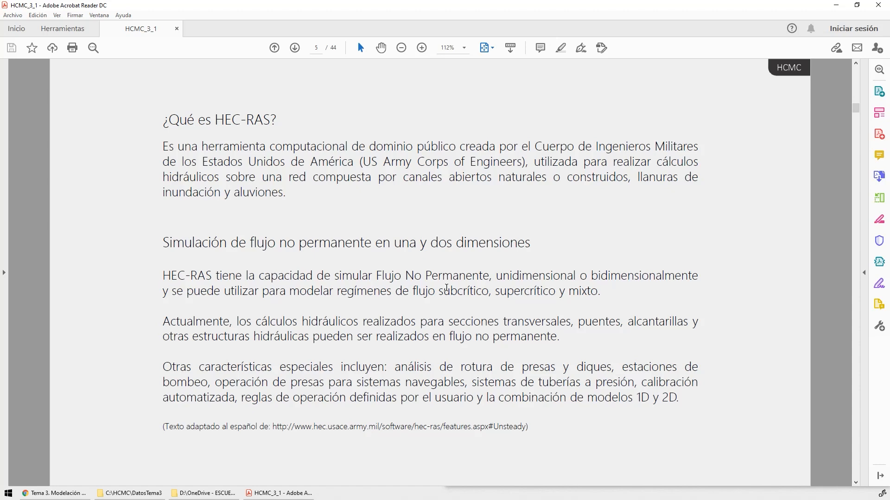
{"action": "left_click", "coordinate": [752, 258]}
{"action": "left_click", "coordinate": [654, 6]}
{"action": "left_click_drag", "start_coordinate": [654, 6], "coordinate": [889, 6]}
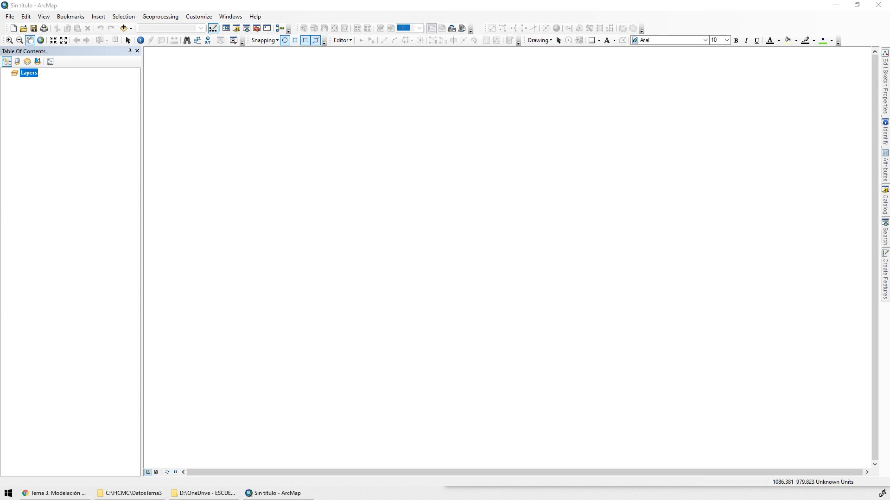
Add the TIN_TerrenoNaturalAristas_v1 feature class from the CAPAS dataset of Geodatabase.gdb in HCMC\DatosTema1 to the map
{"action": "left_click", "coordinate": [124, 28]}
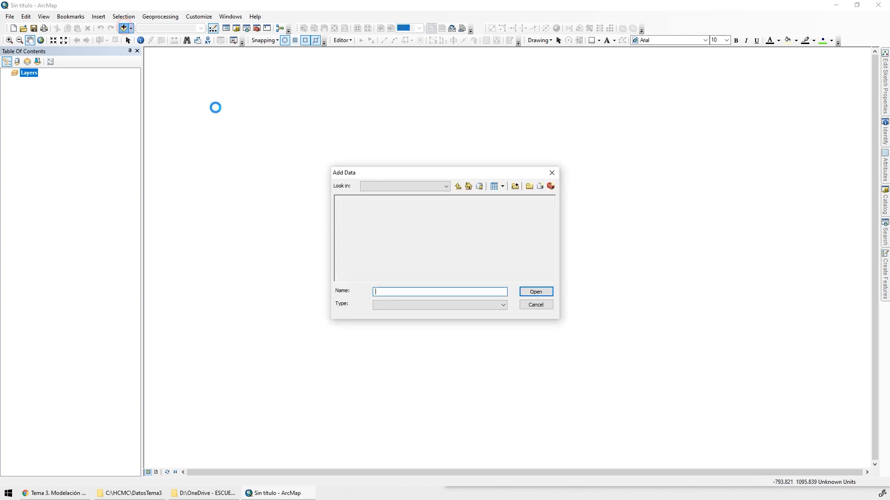
{"action": "left_click", "coordinate": [458, 186]}
{"action": "left_click", "coordinate": [428, 186]}
{"action": "left_click", "coordinate": [408, 217]}
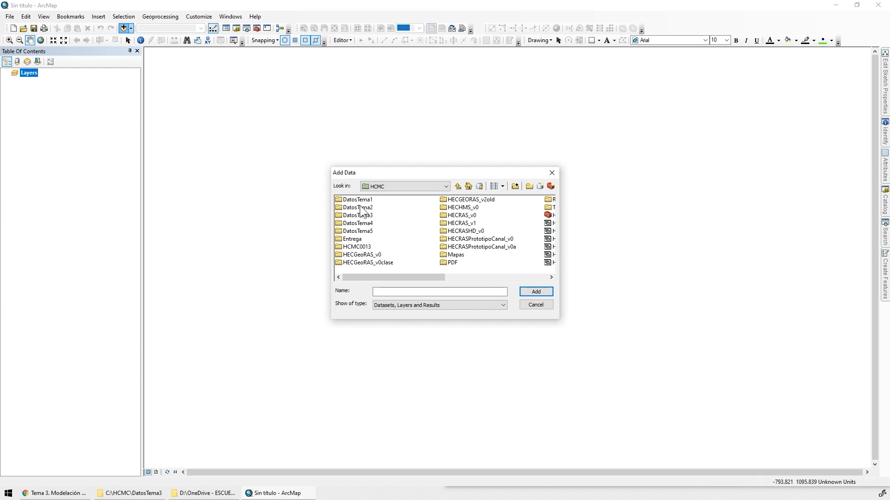
{"action": "double_click", "coordinate": [361, 215]}
{"action": "left_click", "coordinate": [361, 231]}
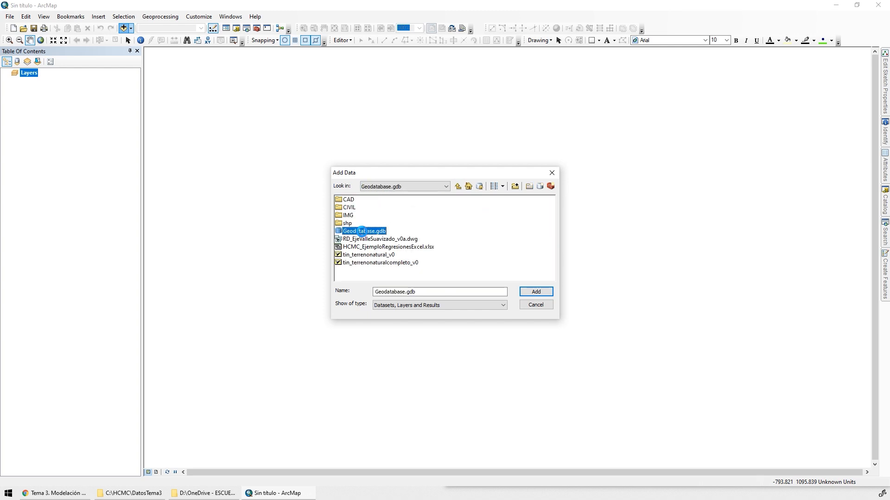
{"action": "double_click", "coordinate": [361, 231]}
{"action": "double_click", "coordinate": [353, 201]}
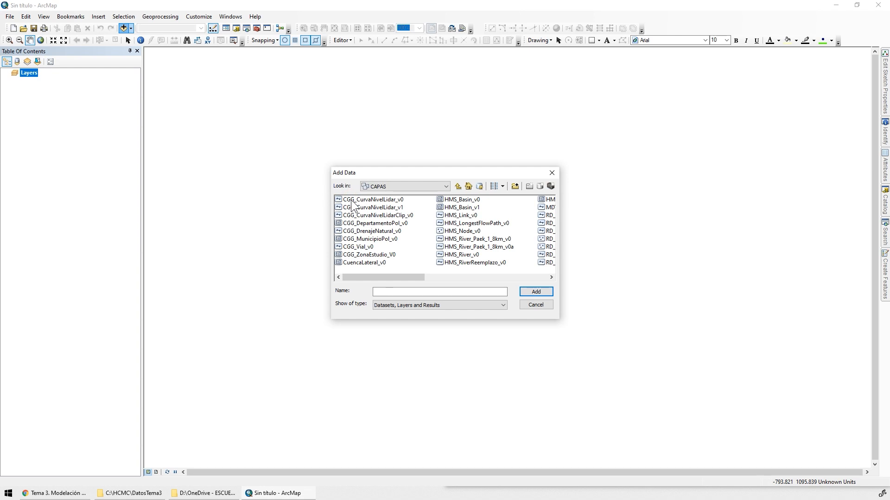
{"action": "left_click", "coordinate": [522, 278]}
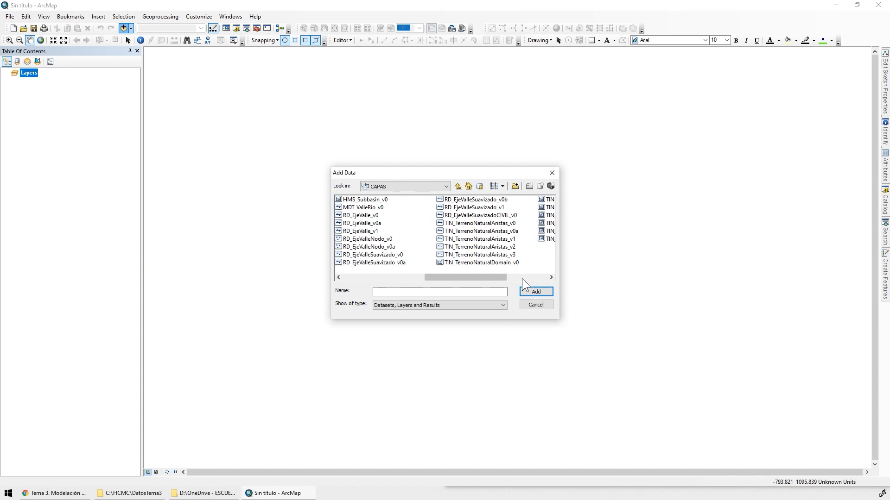
{"action": "left_click", "coordinate": [505, 239]}
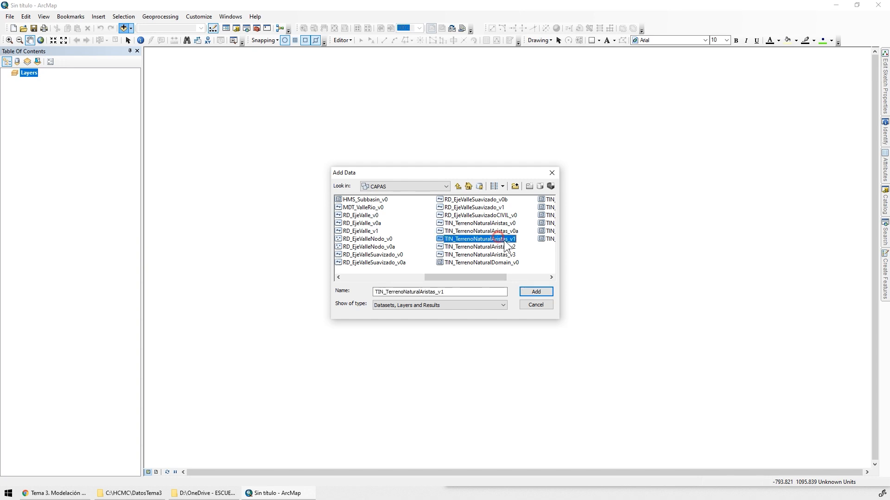
{"action": "left_click", "coordinate": [536, 292]}
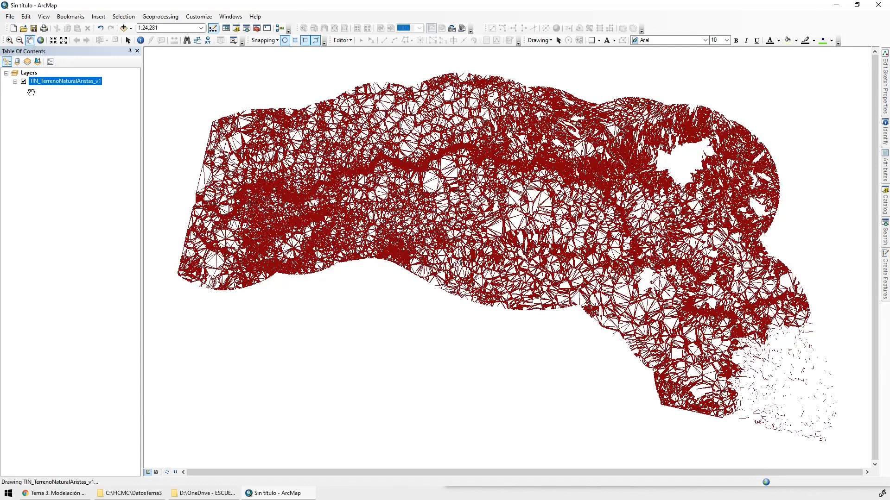
Turn off the TIN_TerrenoNaturalAristas_v1 layer and examine its data source and projected coordinate system in the layer properties
{"action": "left_click", "coordinate": [23, 81]}
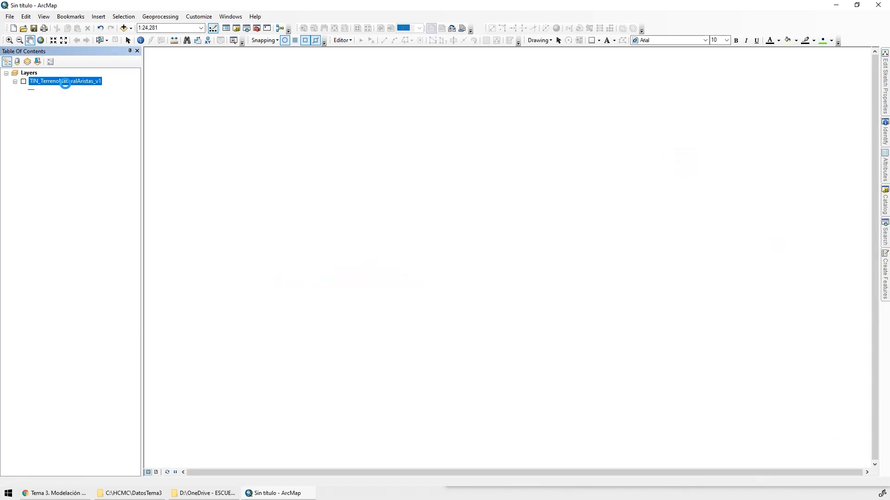
{"action": "right_click", "coordinate": [66, 83]}
{"action": "left_click", "coordinate": [126, 276]}
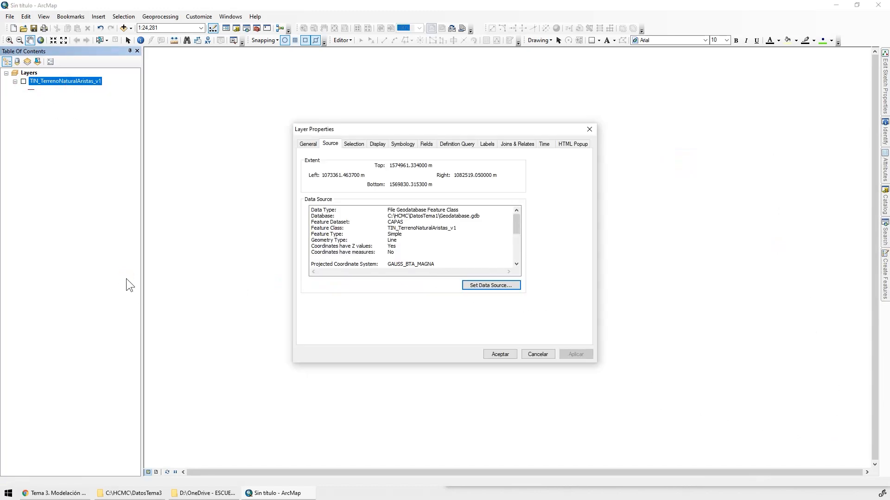
{"action": "left_click_drag", "start_coordinate": [515, 223], "coordinate": [512, 235]}
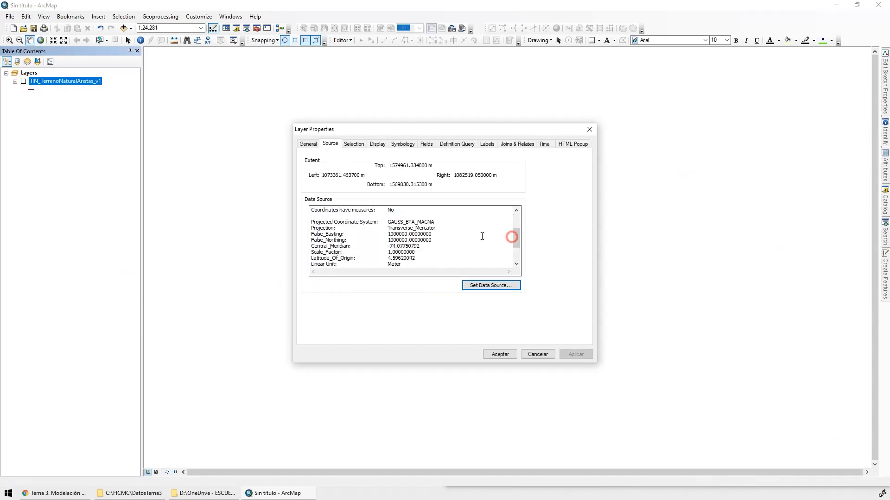
{"action": "left_click", "coordinate": [537, 355]}
Examine the attribute table of TIN_TerrenoNaturalAristas_v1 through to its last record, and close the table
{"action": "right_click", "coordinate": [79, 80]}
{"action": "left_click", "coordinate": [107, 105]}
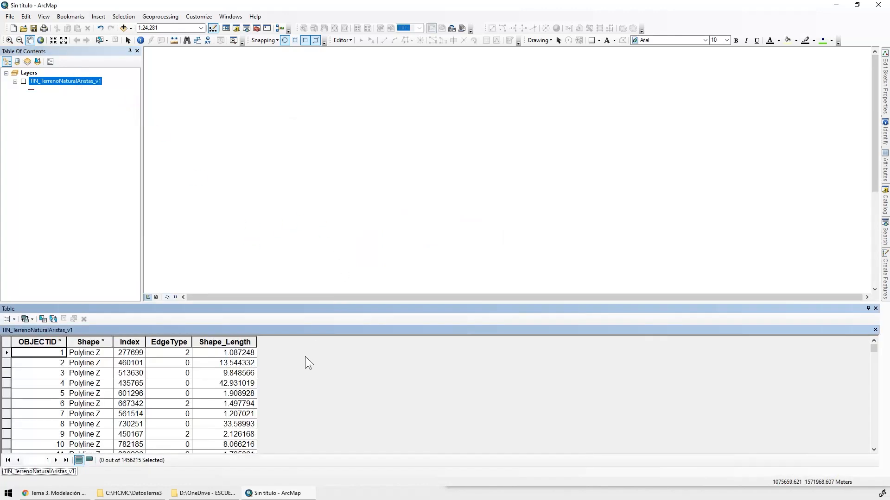
{"action": "left_click", "coordinate": [66, 460]}
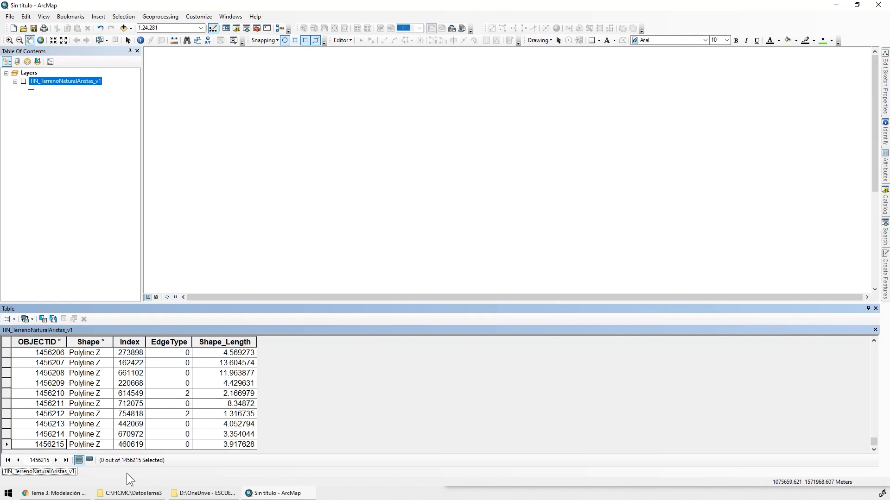
{"action": "left_click", "coordinate": [876, 309]}
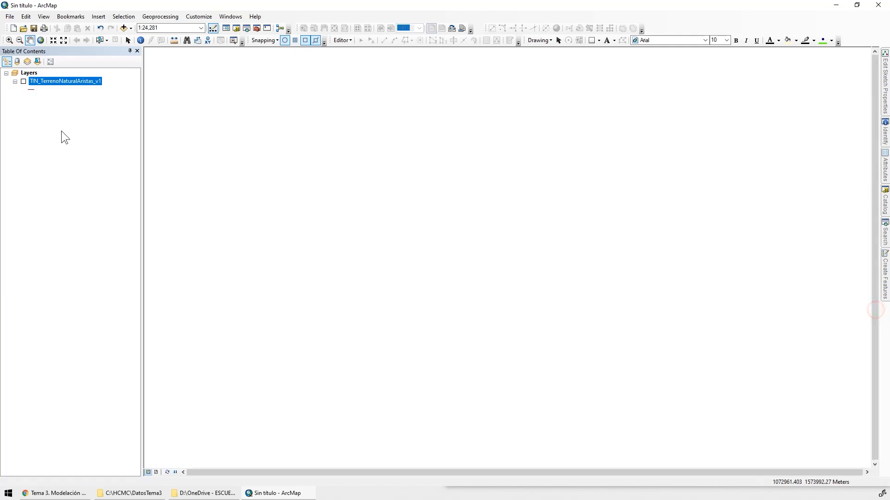
Turn the TIN_TerrenoNaturalAristas_v1 layer back on and examine its triangle edges in detail along the river channel
{"action": "left_click", "coordinate": [23, 82]}
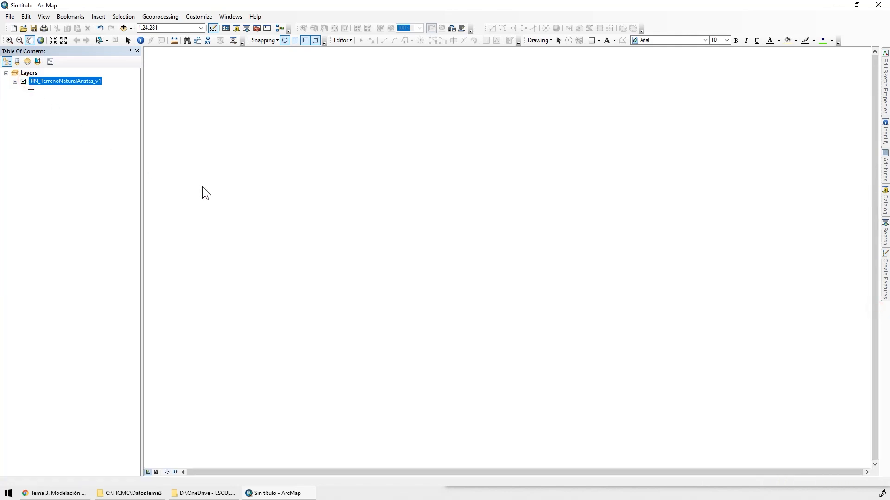
{"action": "left_click", "coordinate": [8, 40]}
{"action": "left_click_drag", "start_coordinate": [551, 159], "coordinate": [664, 245]}
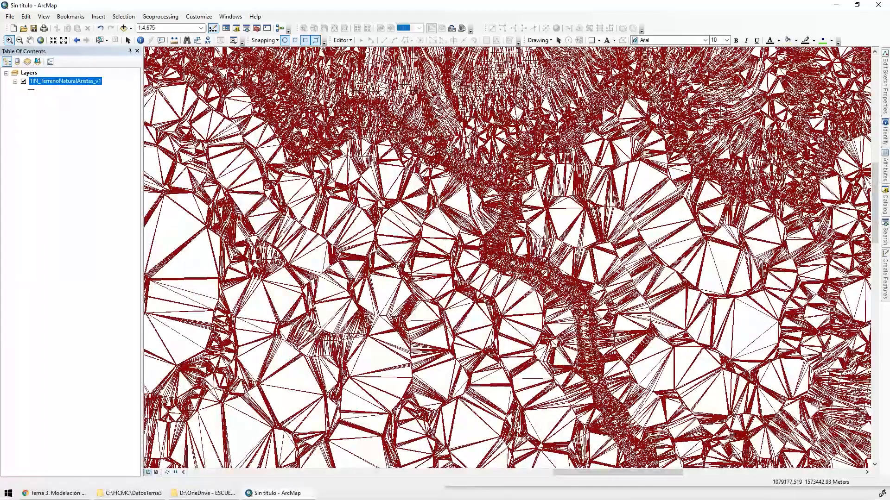
{"action": "left_click_drag", "start_coordinate": [429, 133], "coordinate": [481, 195]}
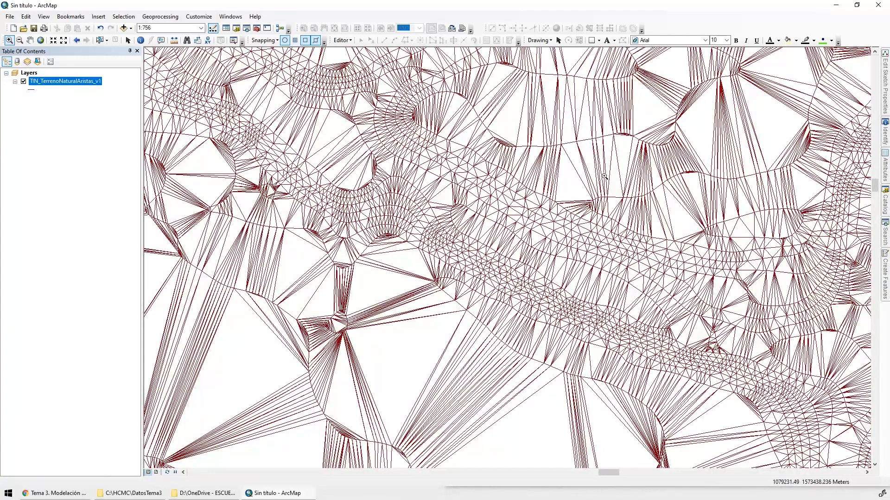
{"action": "left_click_drag", "start_coordinate": [492, 248], "coordinate": [556, 327]}
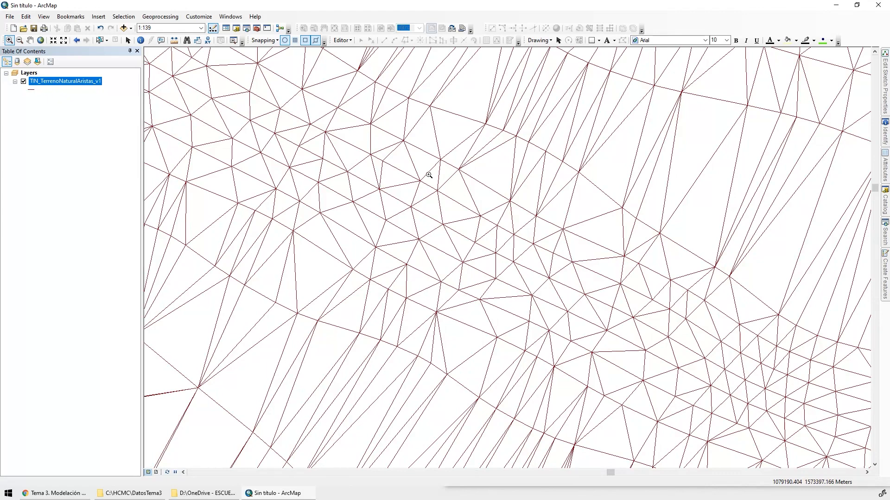
{"action": "scroll", "coordinate": [468, 210], "scroll_direction": "up", "scroll_amount": 3}
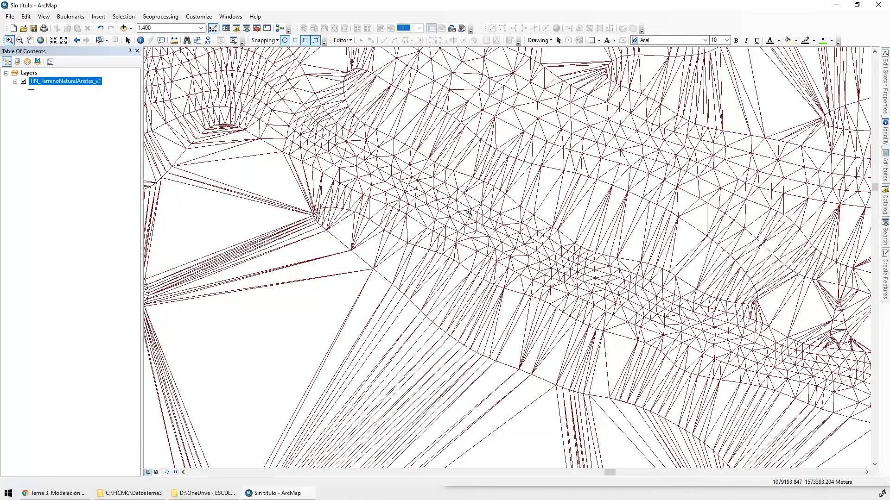
{"action": "scroll", "coordinate": [559, 243], "scroll_direction": "up", "scroll_amount": 3}
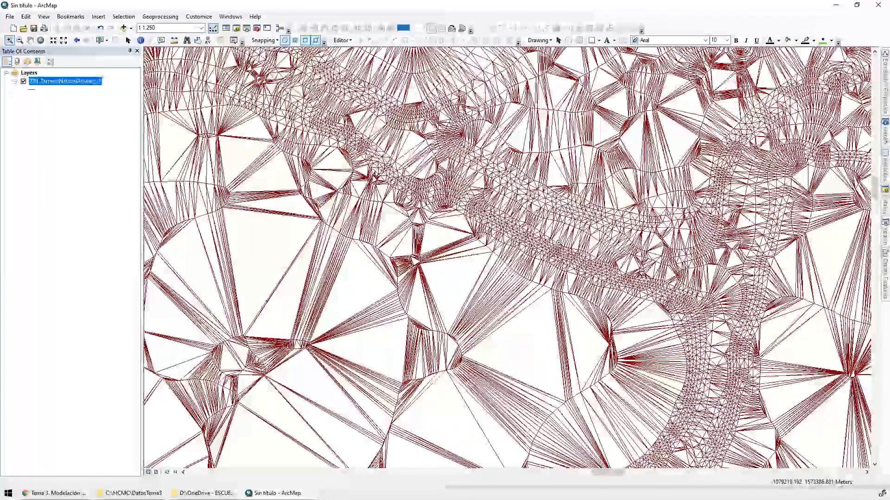
Add the CGG_CurvaNivelLidar_v0 contour feature class from the CAPAS dataset to the map
{"action": "left_click", "coordinate": [123, 28]}
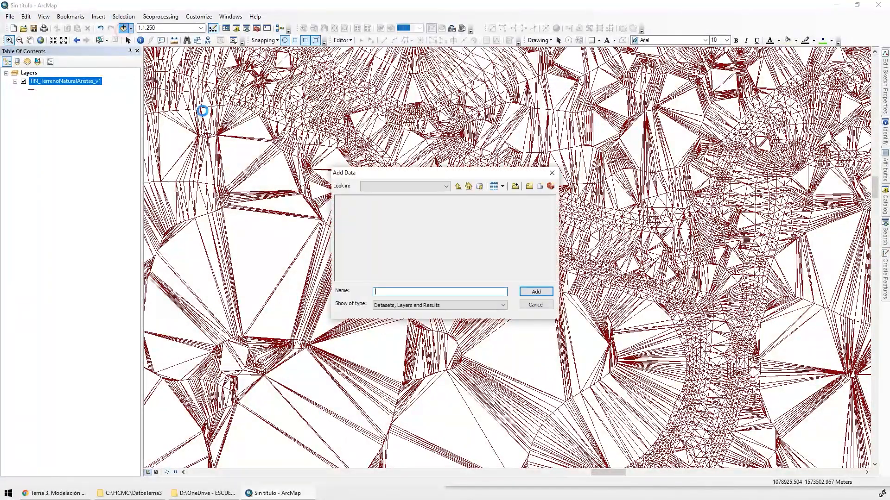
{"action": "left_click", "coordinate": [391, 200]}
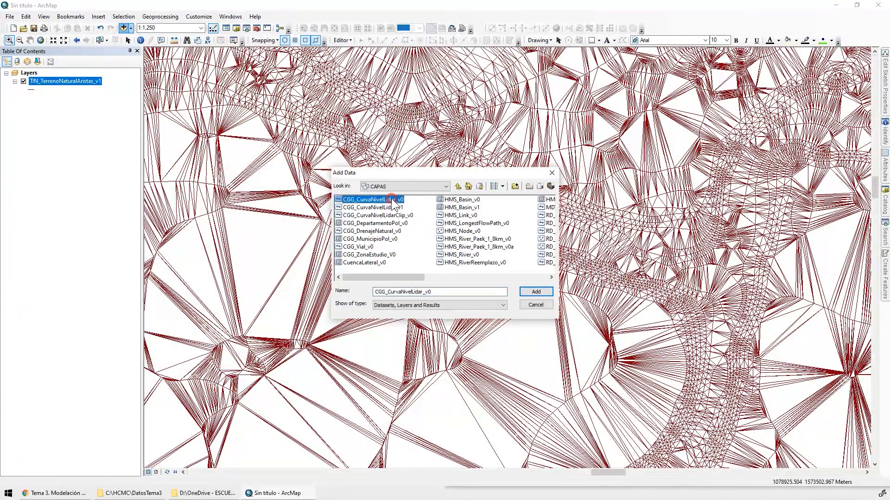
{"action": "left_click", "coordinate": [536, 292]}
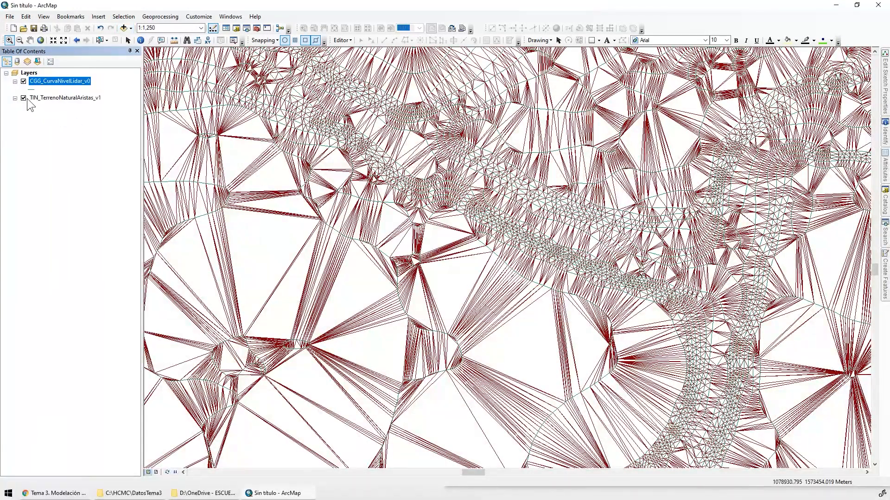
Change the line symbol of the CGG_CurvaNivelLidar_v0 contours to a thicker orange-red line
{"action": "left_click_drag", "start_coordinate": [499, 142], "coordinate": [586, 295]}
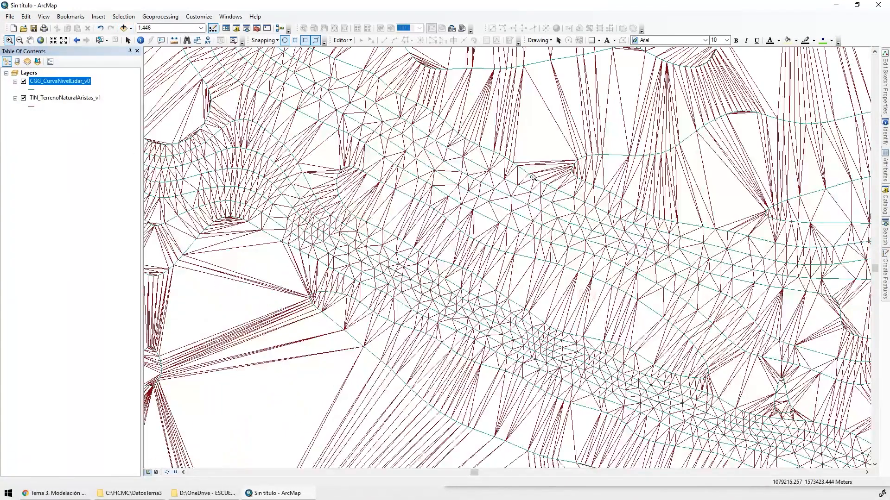
{"action": "left_click", "coordinate": [32, 89]}
{"action": "double_click", "coordinate": [336, 185]}
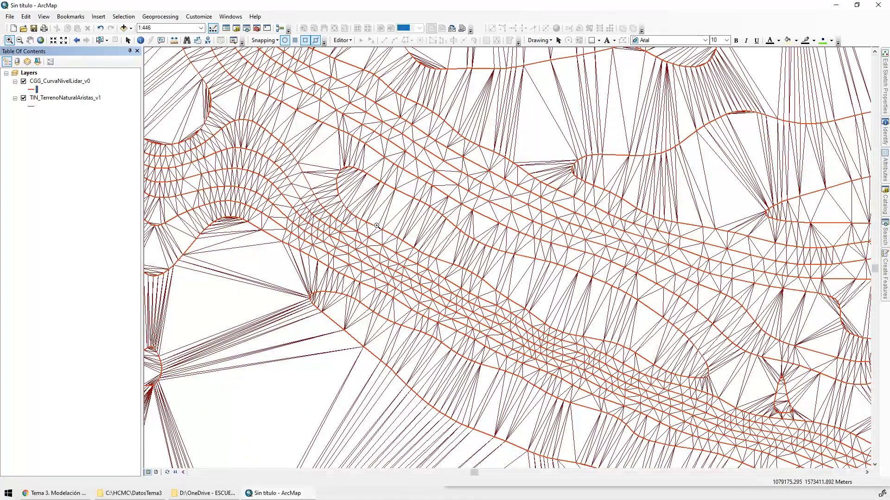
Compare the contours with the TIN edges along the river, and turn off both layers
{"action": "scroll", "coordinate": [531, 332], "scroll_direction": "up", "scroll_amount": 2}
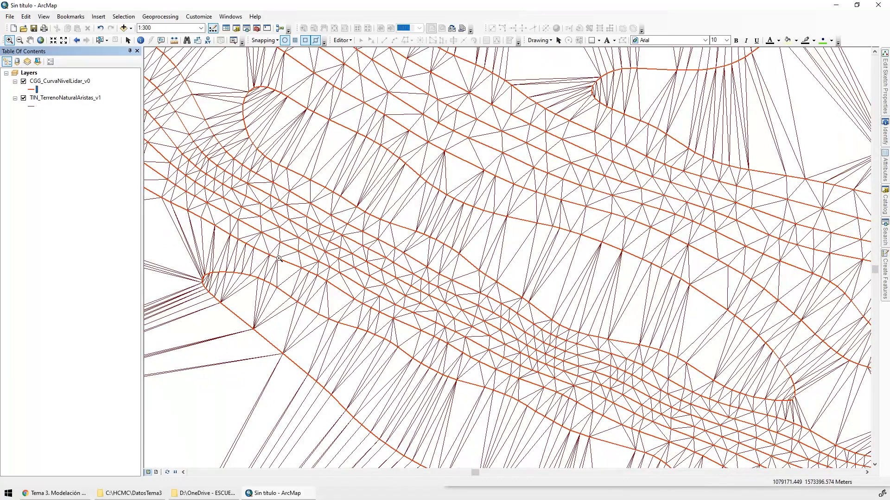
{"action": "left_click", "coordinate": [23, 98]}
{"action": "scroll", "coordinate": [373, 184], "scroll_direction": "down", "scroll_amount": 15}
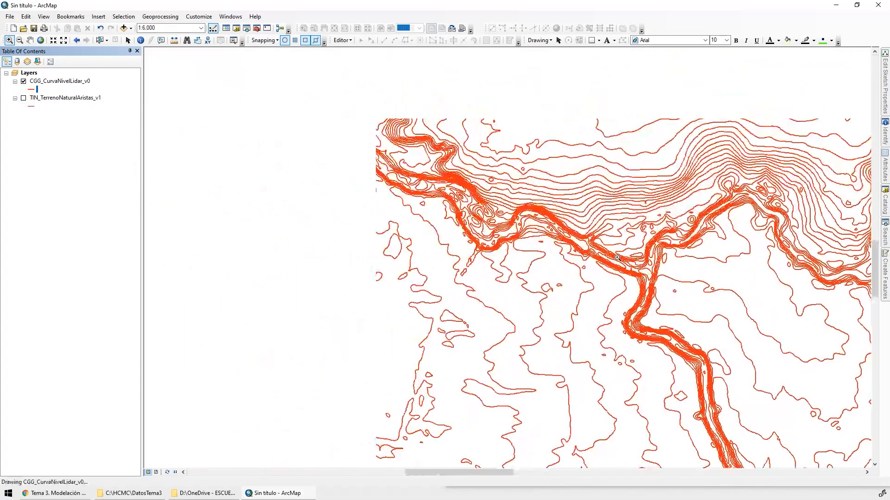
{"action": "left_click", "coordinate": [23, 81]}
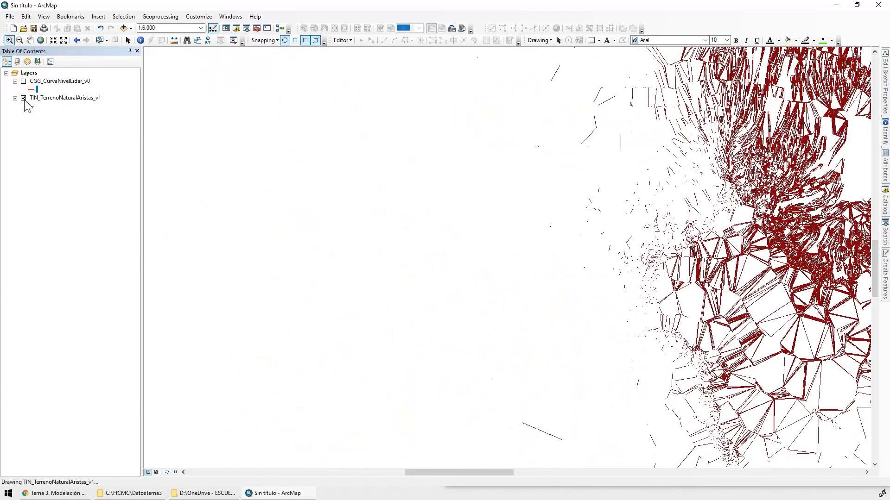
{"action": "left_click", "coordinate": [23, 99]}
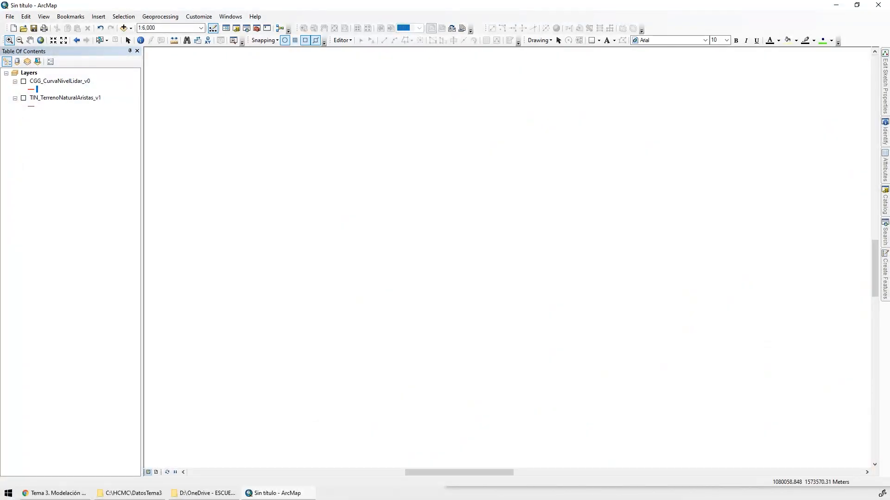
Add the CIVIL3D_MDT_ValleRio_v0.dwg drawing from the DatosTema3 folder to the map, accepting its missing spatial reference
{"action": "left_click", "coordinate": [124, 28]}
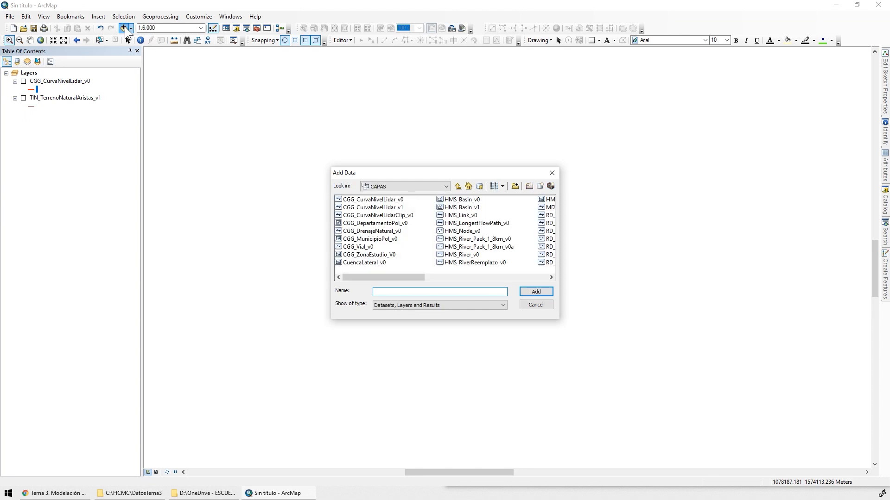
{"action": "left_click", "coordinate": [431, 185]}
{"action": "scroll", "coordinate": [430, 186], "scroll_direction": "up", "scroll_amount": 3}
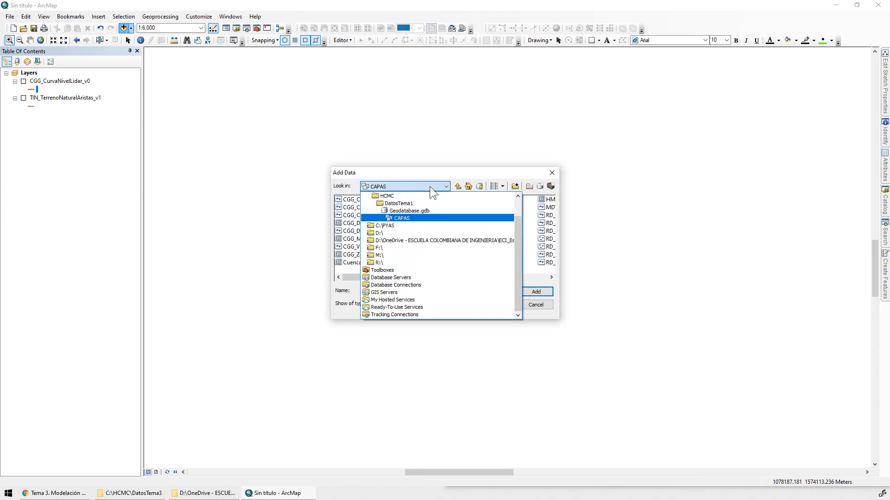
{"action": "left_click", "coordinate": [400, 217]}
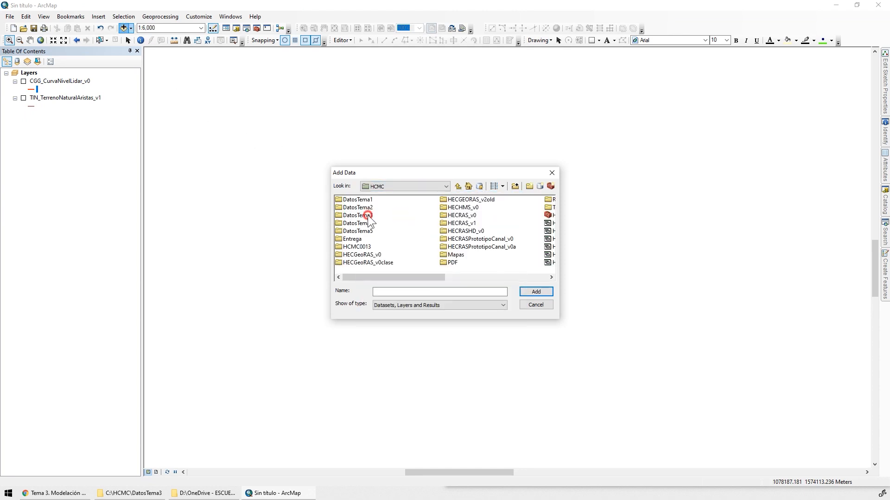
{"action": "double_click", "coordinate": [359, 215]}
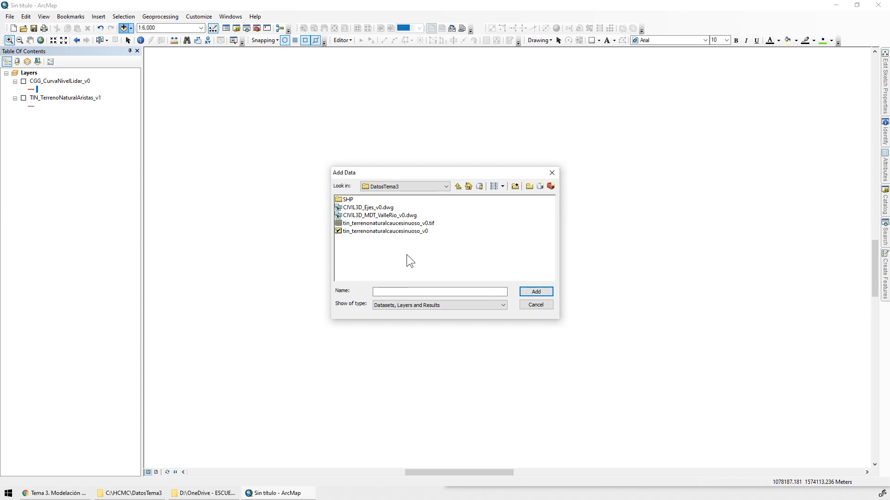
{"action": "left_click", "coordinate": [362, 215]}
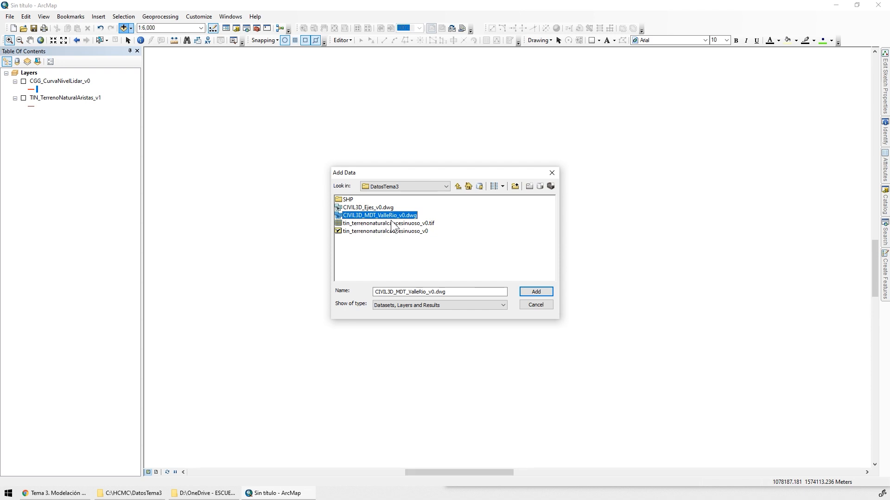
{"action": "left_click", "coordinate": [529, 293]}
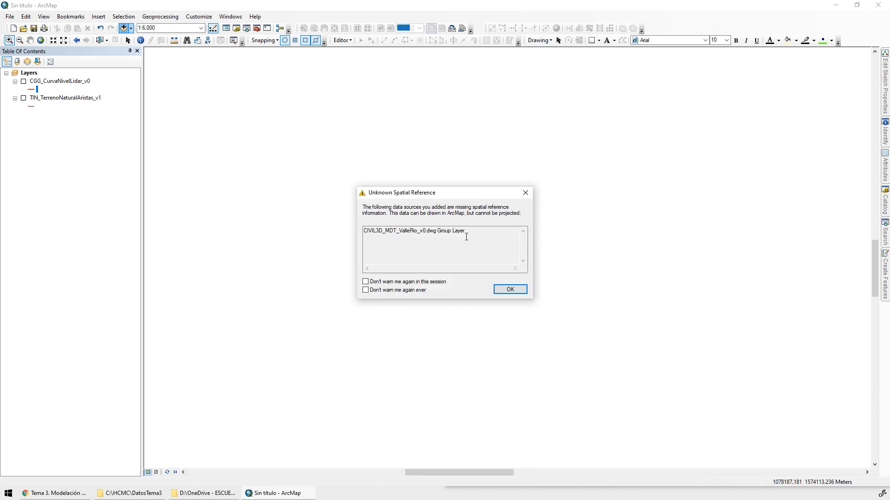
{"action": "left_click", "coordinate": [509, 289]}
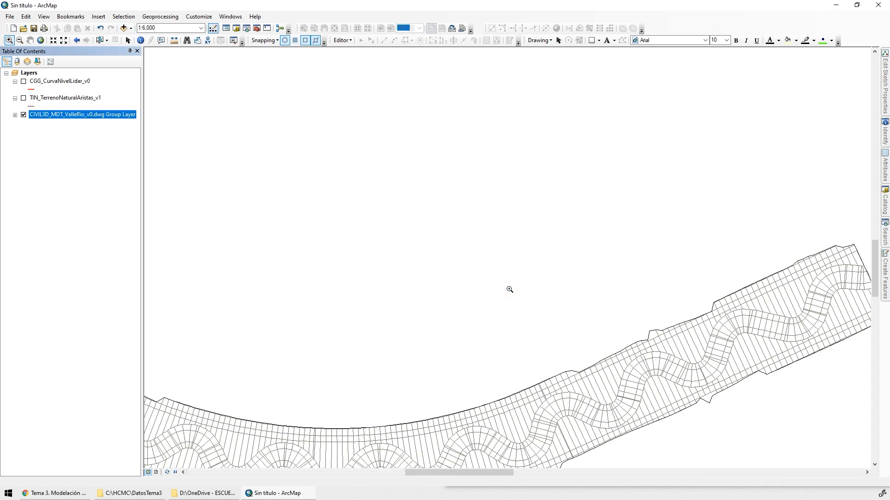
Compare the eastern end of the Civil 3D valley drawing with the TIN_TerrenoNaturalAristas_v1 edges by briefly displaying that layer
{"action": "left_click_drag", "start_coordinate": [516, 288], "coordinate": [433, 159]}
{"action": "left_click_drag", "start_coordinate": [743, 95], "coordinate": [847, 227]}
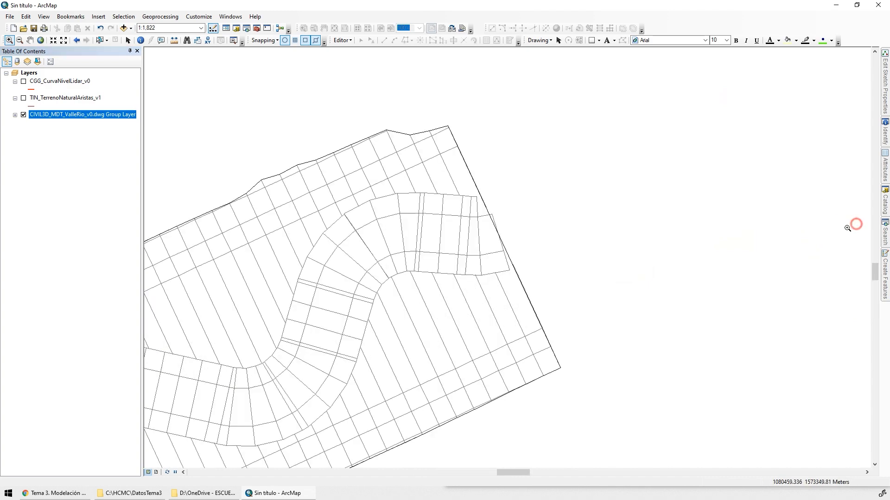
{"action": "left_click", "coordinate": [23, 100]}
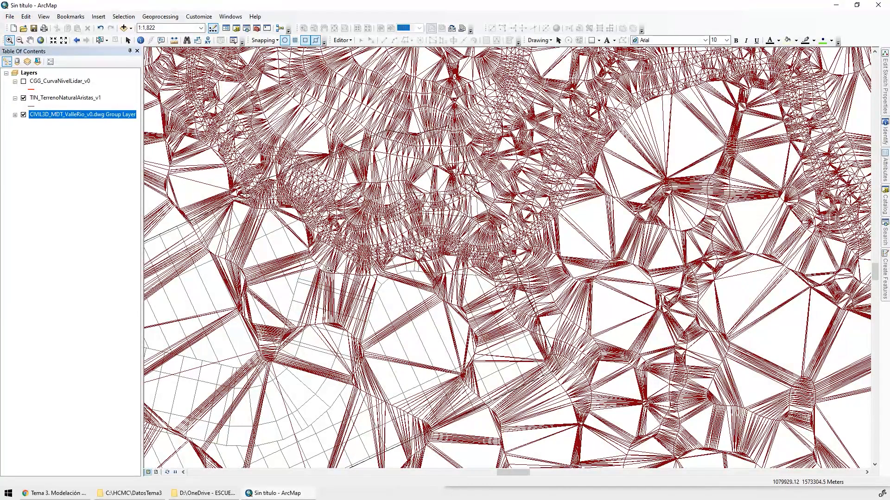
{"action": "left_click", "coordinate": [23, 98]}
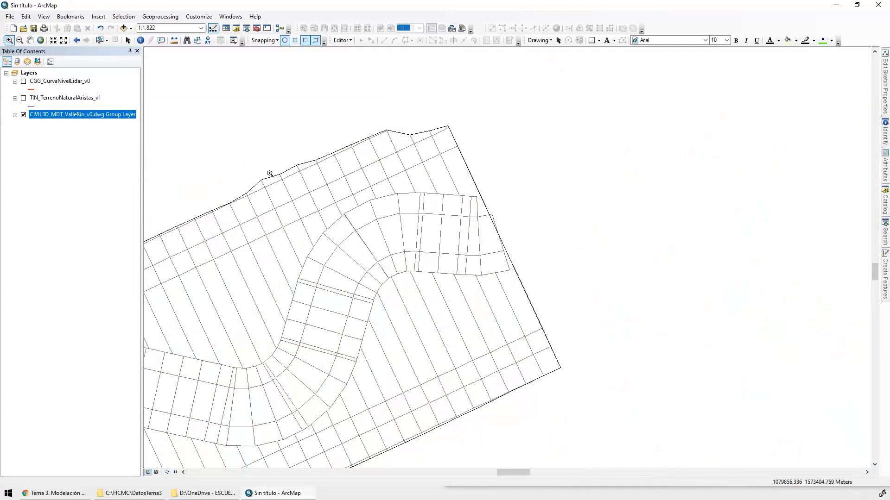
{"action": "left_click_drag", "start_coordinate": [322, 112], "coordinate": [513, 195]}
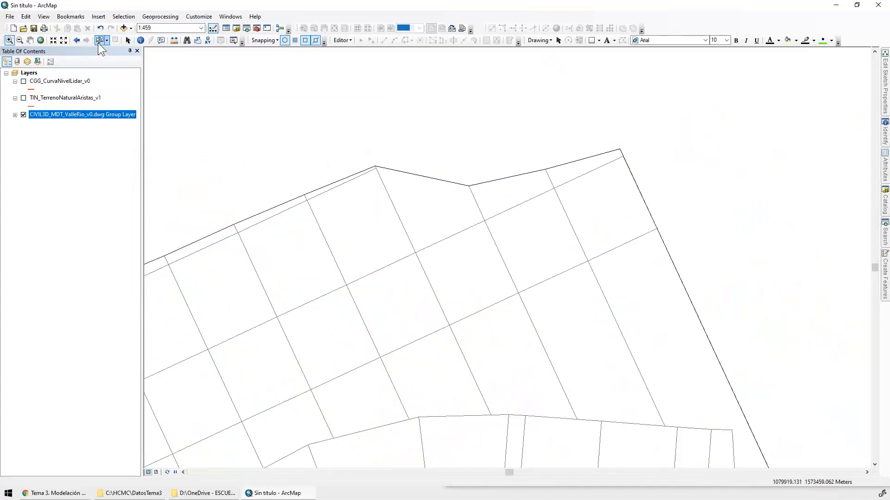
Select the outer boundary of the Civil 3D valley drawing and examine the meandering channel grid along it to the western end
{"action": "left_click", "coordinate": [99, 42]}
{"action": "left_click", "coordinate": [238, 223]}
{"action": "left_click_drag", "start_coordinate": [461, 262], "coordinate": [582, 28]}
{"action": "scroll", "coordinate": [536, 226], "scroll_direction": "down", "scroll_amount": 1}
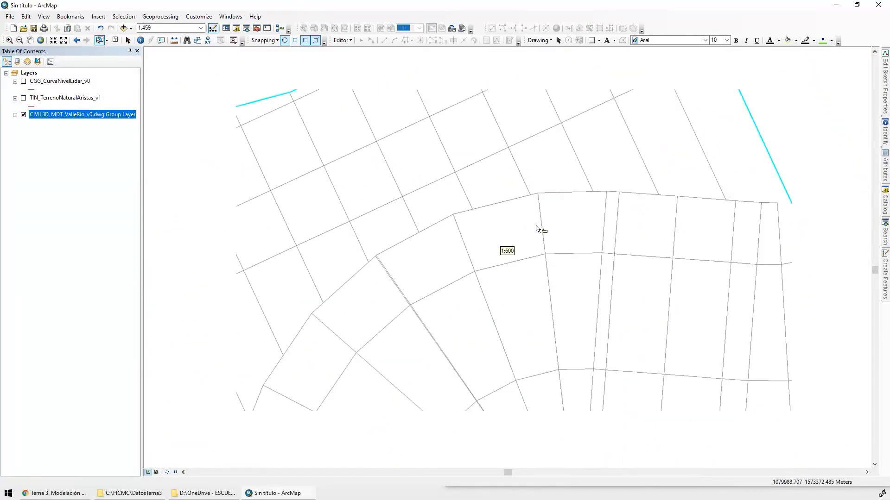
{"action": "scroll", "coordinate": [536, 226], "scroll_direction": "down", "scroll_amount": 4}
{"action": "left_click_drag", "start_coordinate": [387, 261], "coordinate": [806, 69]}
{"action": "left_click_drag", "start_coordinate": [493, 264], "coordinate": [776, 157]}
{"action": "left_click_drag", "start_coordinate": [451, 309], "coordinate": [820, 186]}
{"action": "left_click_drag", "start_coordinate": [460, 304], "coordinate": [496, 300]}
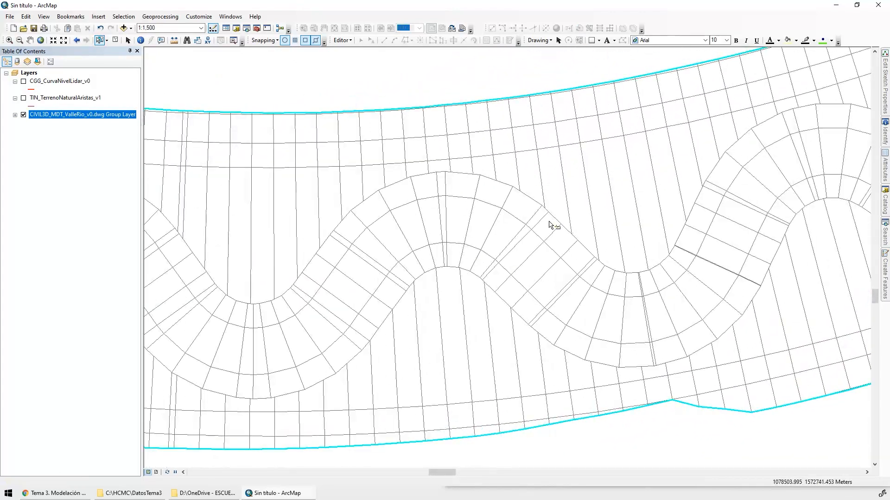
{"action": "left_click_drag", "start_coordinate": [395, 288], "coordinate": [768, 264]}
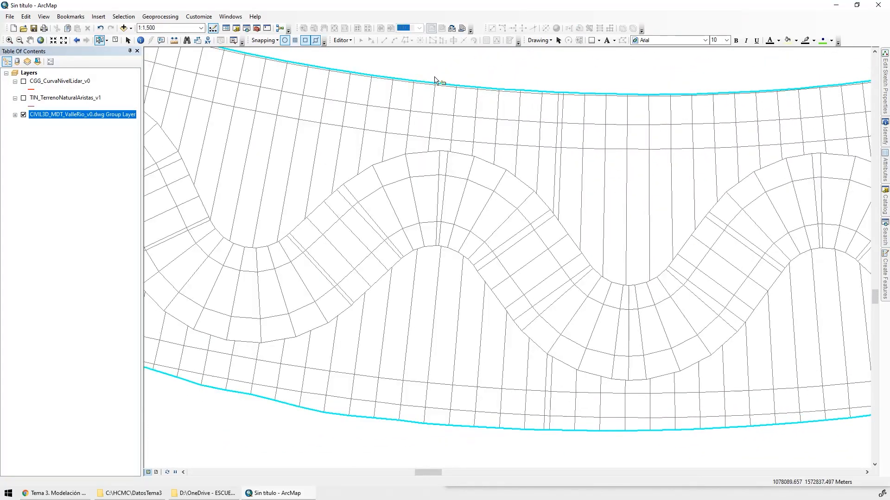
{"action": "left_click_drag", "start_coordinate": [231, 315], "coordinate": [716, 453]}
{"action": "left_click_drag", "start_coordinate": [296, 296], "coordinate": [815, 438]}
{"action": "left_click_drag", "start_coordinate": [447, 256], "coordinate": [822, 456]}
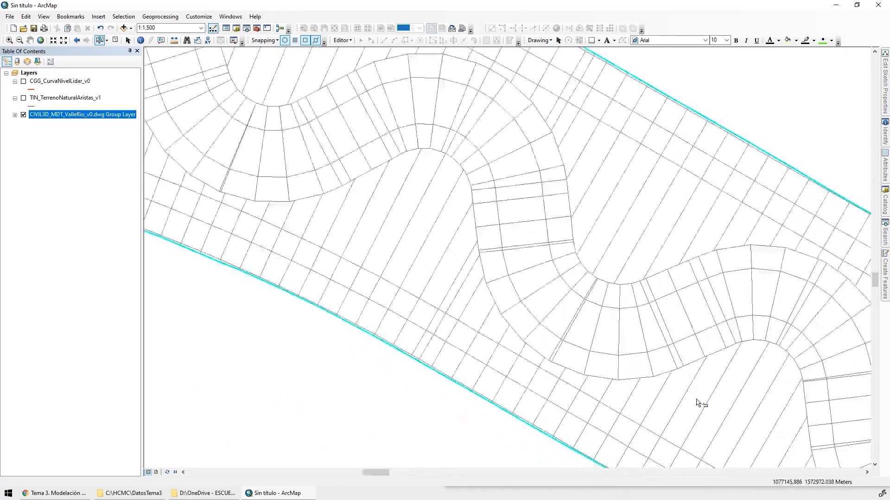
{"action": "left_click_drag", "start_coordinate": [374, 255], "coordinate": [848, 485]}
{"action": "scroll", "coordinate": [521, 276], "scroll_direction": "down", "scroll_amount": 1}
{"action": "scroll", "coordinate": [521, 274], "scroll_direction": "down", "scroll_amount": 1}
{"action": "left_click_drag", "start_coordinate": [285, 261], "coordinate": [820, 258]}
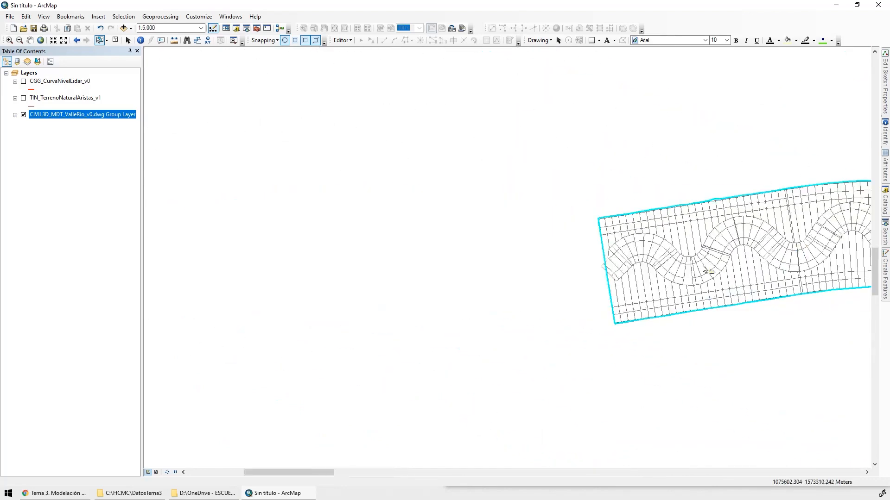
{"action": "scroll", "coordinate": [618, 269], "scroll_direction": "up", "scroll_amount": 2}
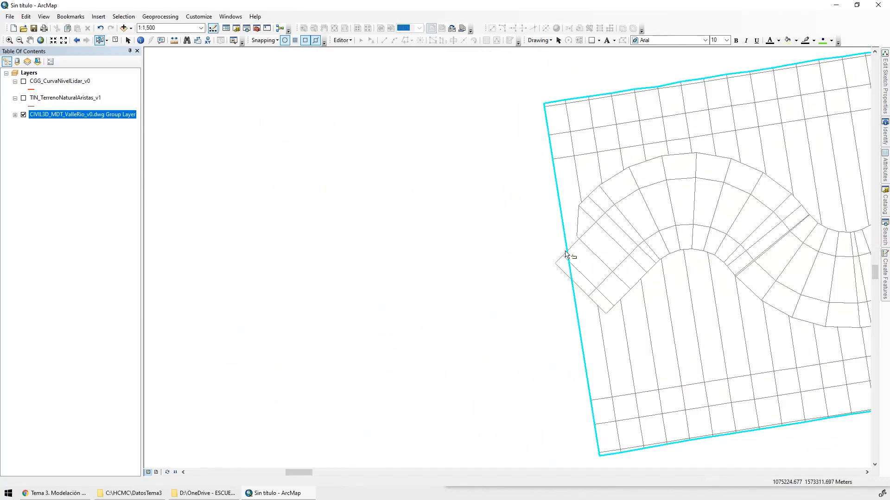
{"action": "left_click_drag", "start_coordinate": [562, 288], "coordinate": [308, 263]}
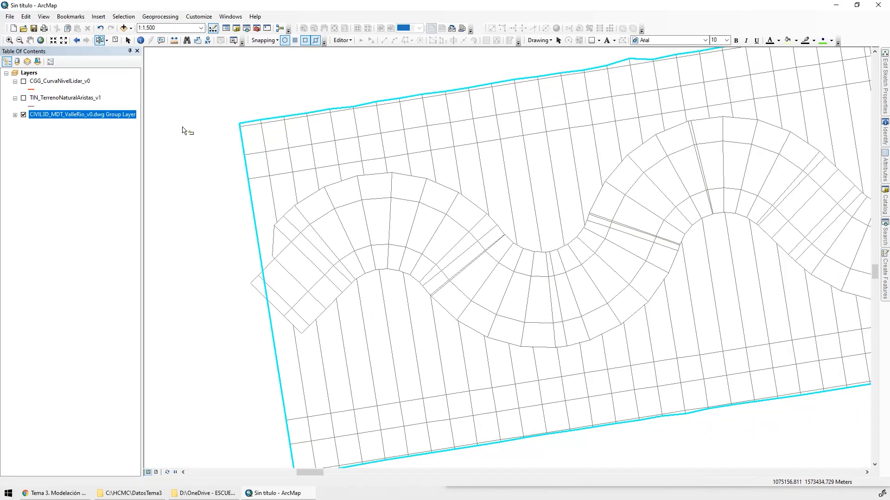
Add the TIN_TerrenoNaturalZonaEstudio_v1 polygon from the CAPAS dataset of DatosTema1's Geodatabase.gdb to the map
{"action": "left_click", "coordinate": [124, 28]}
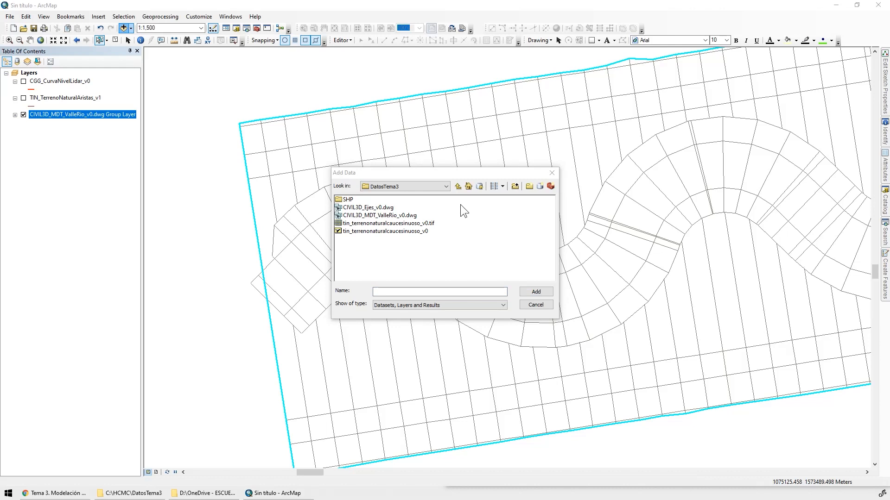
{"action": "left_click", "coordinate": [458, 187]}
{"action": "double_click", "coordinate": [348, 199]}
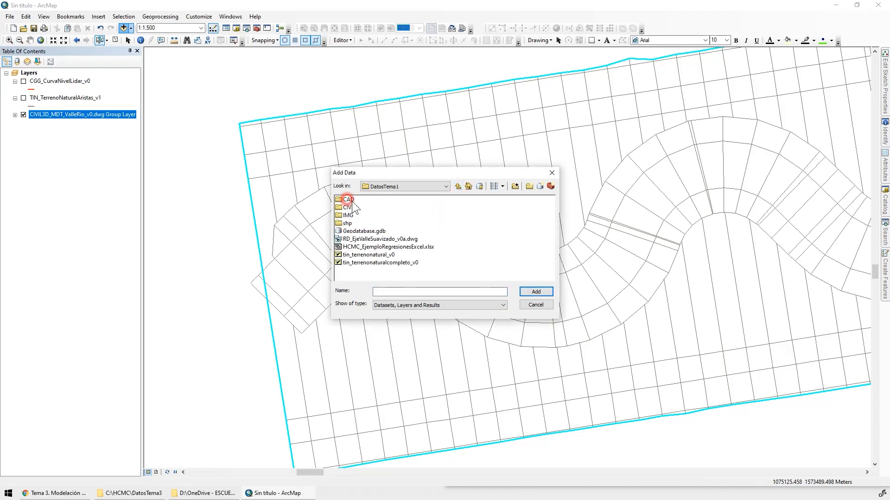
{"action": "double_click", "coordinate": [363, 231]}
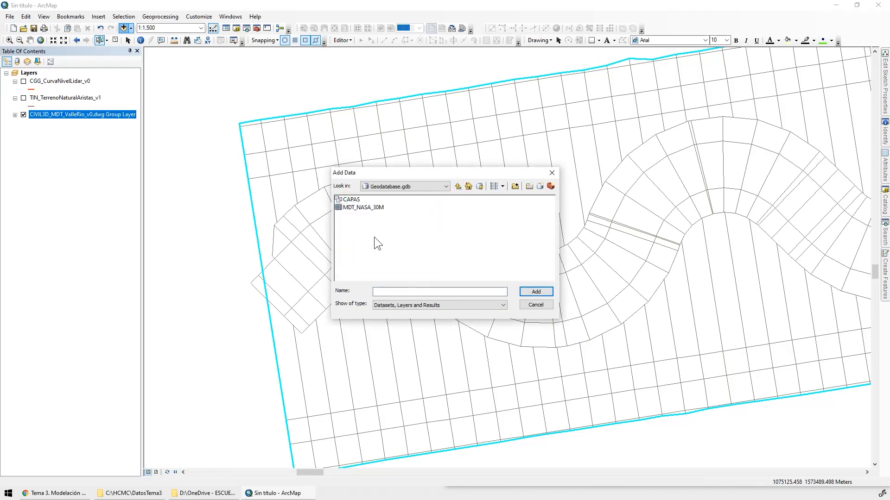
{"action": "double_click", "coordinate": [352, 200]}
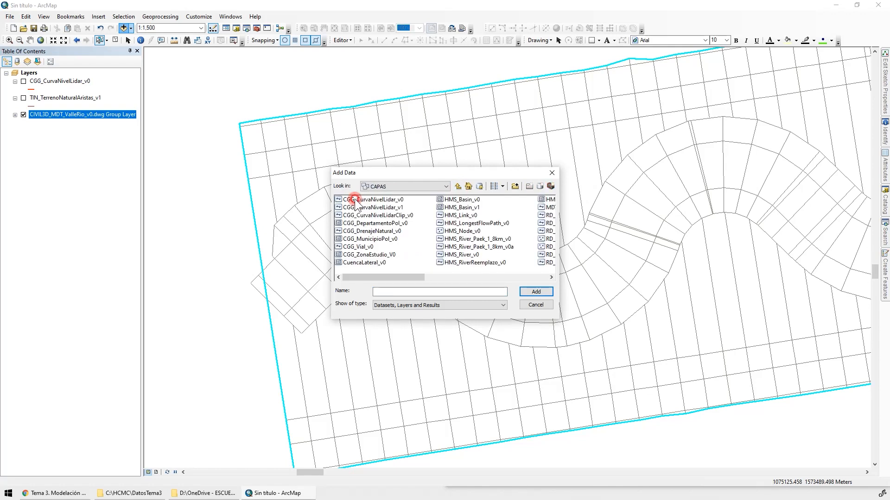
{"action": "left_click", "coordinate": [525, 277]}
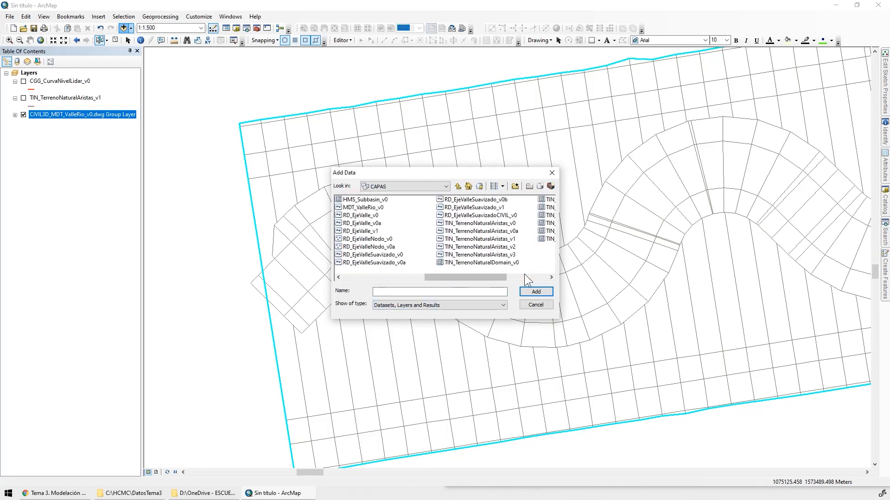
{"action": "left_click", "coordinate": [524, 276]}
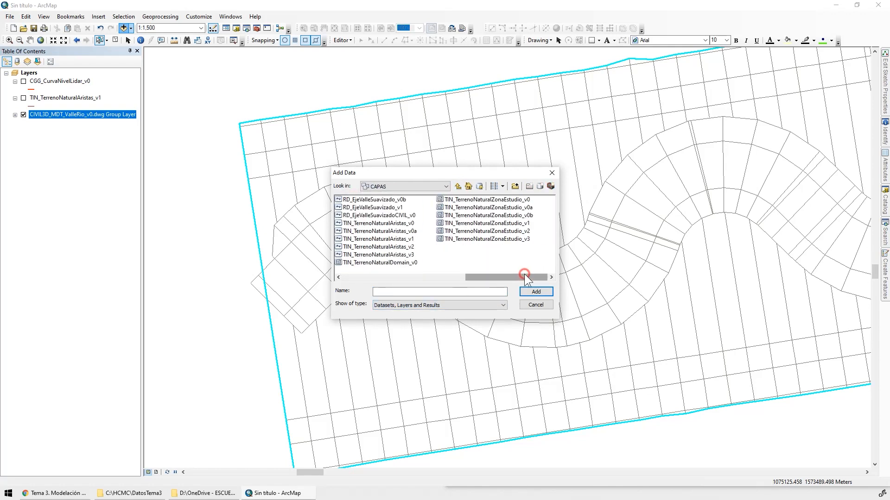
{"action": "left_click", "coordinate": [519, 224]}
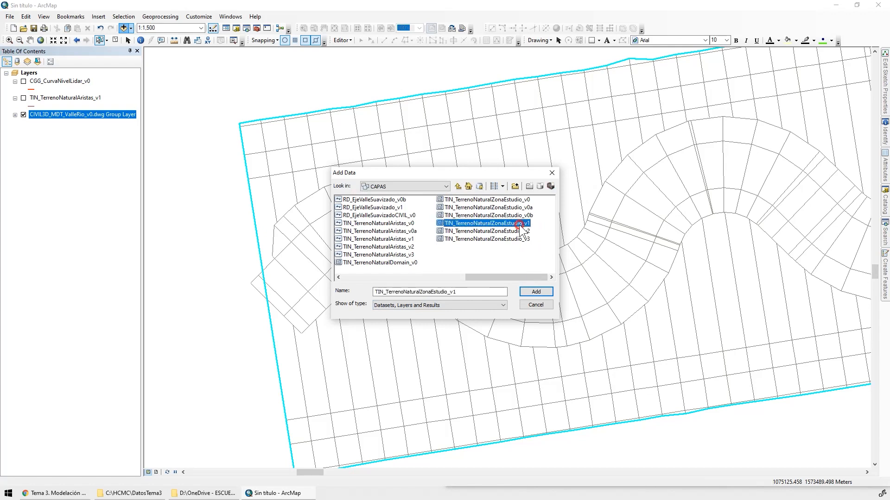
{"action": "left_click", "coordinate": [535, 291]}
Turn off the CIVIL3D_MDT_ValleRio_v0.dwg group layer and view the full extent of the TIN_TerrenoNaturalZonaEstudio_v1 layer
{"action": "left_click", "coordinate": [15, 132]}
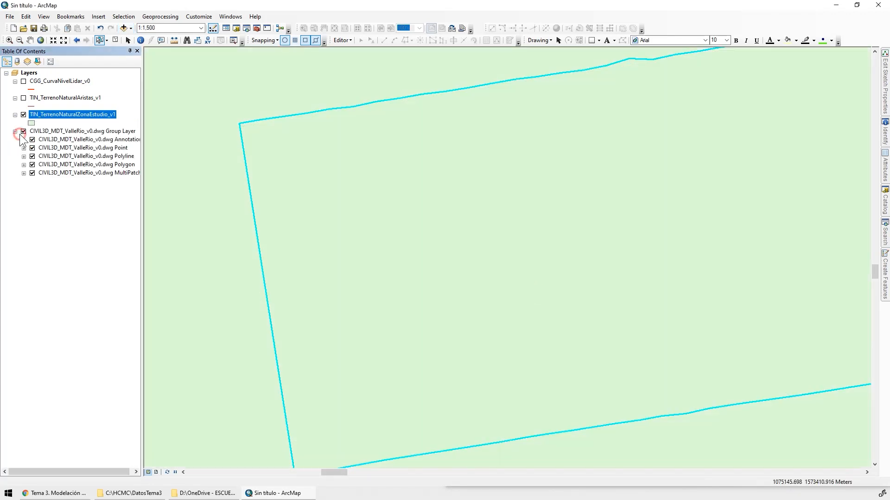
{"action": "left_click", "coordinate": [23, 131]}
{"action": "right_click", "coordinate": [42, 116]}
{"action": "left_click", "coordinate": [85, 165]}
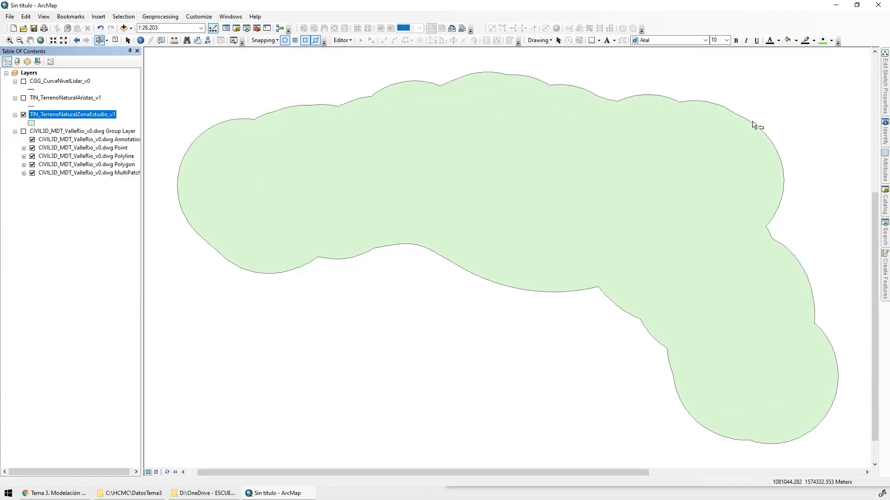
Symbolize the TIN_TerrenoNaturalZonaEstudio_v1 polygon with no fill and a black outline of width 2
{"action": "left_click", "coordinate": [34, 123]}
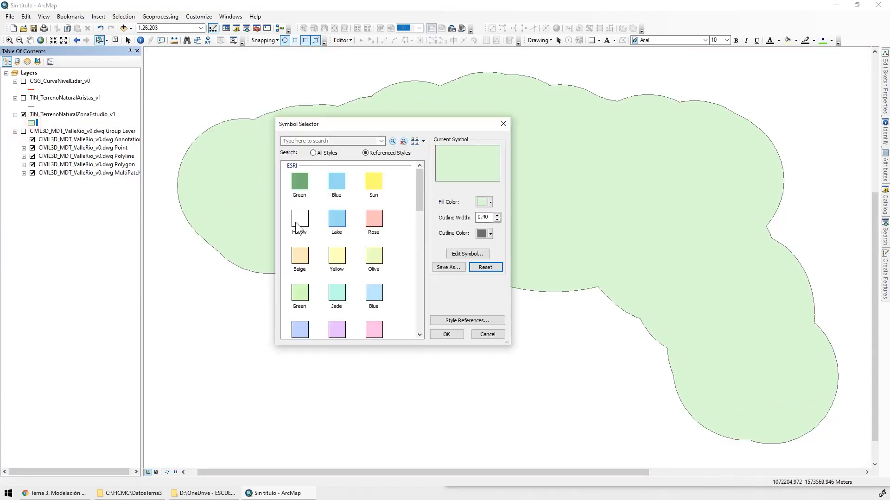
{"action": "left_click", "coordinate": [490, 203]}
{"action": "left_click", "coordinate": [482, 219]}
{"action": "left_click", "coordinate": [497, 215]}
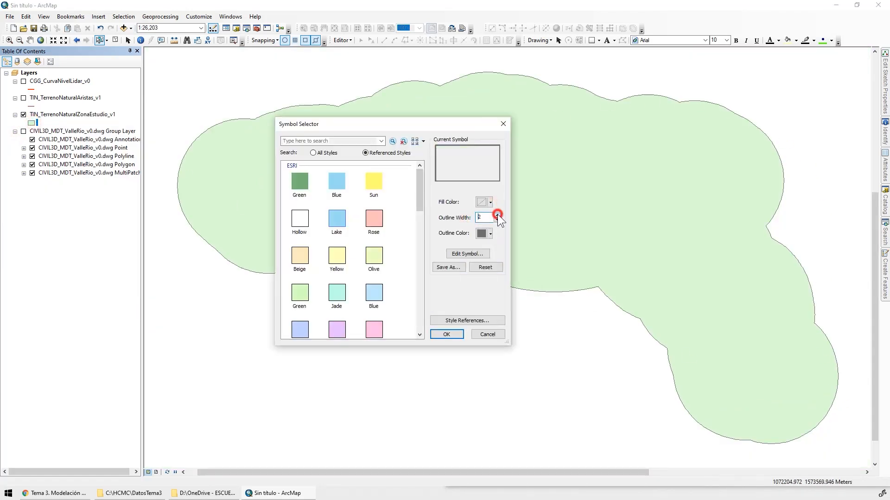
{"action": "left_click", "coordinate": [491, 234]}
{"action": "left_click", "coordinate": [397, 332]}
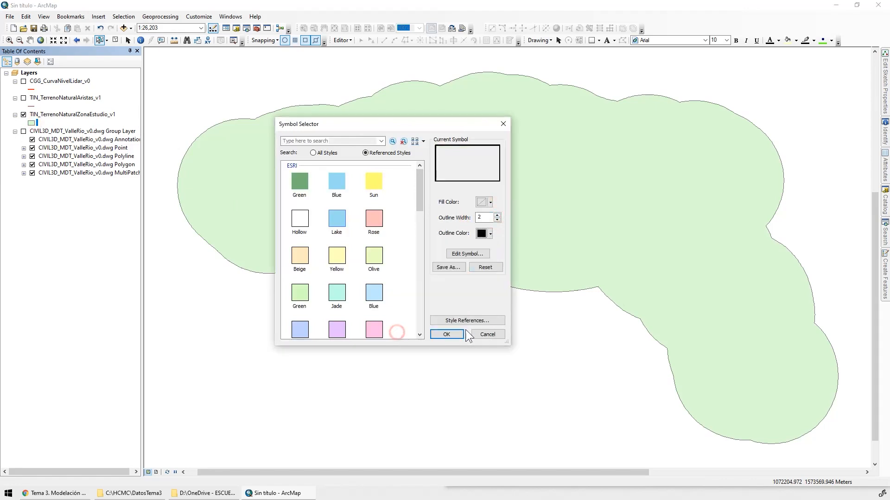
{"action": "left_click", "coordinate": [446, 334]}
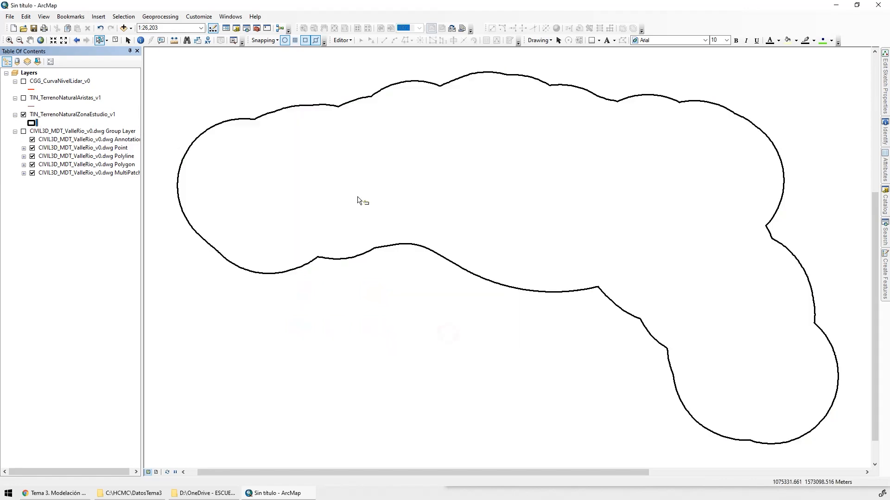
Display the CIVIL3D_MDT_ValleRio_v0.dwg group layer with the feature selection cleared, and turn off the TIN_TerrenoNaturalZonaEstudio_v1 layer
{"action": "left_click", "coordinate": [23, 132]}
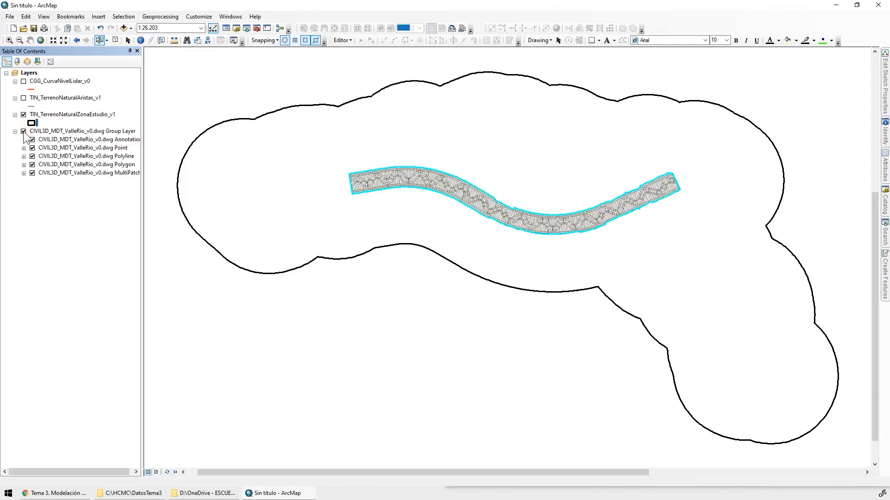
{"action": "left_click", "coordinate": [116, 40]}
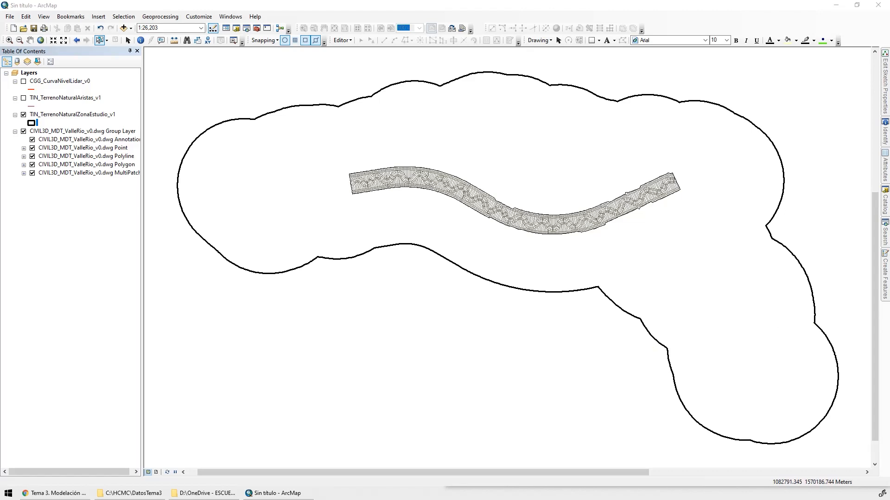
{"action": "scroll", "coordinate": [334, 183], "scroll_direction": "down", "scroll_amount": 5}
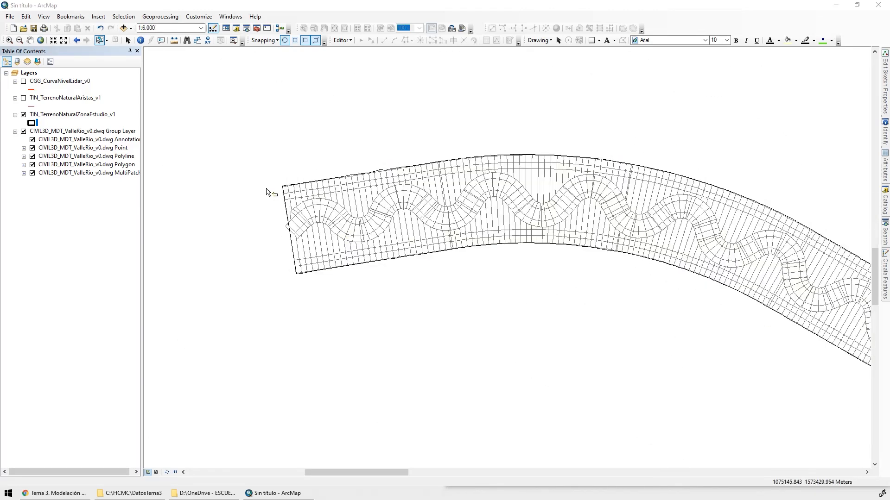
{"action": "left_click", "coordinate": [24, 114]}
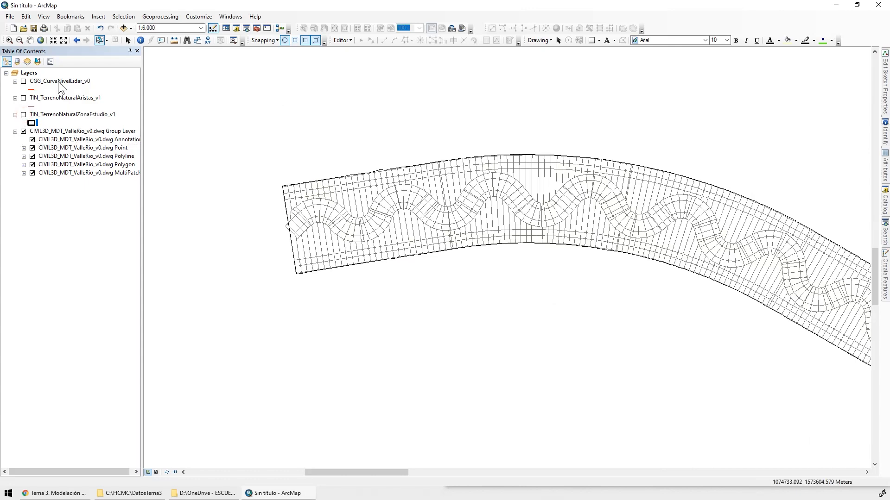
Select the valley corridor's outer boundary lines and leave only the Polyline sublayer of the CIVIL3D_MDT_ValleRio_v0.dwg group displayed, with its legend expanded
{"action": "scroll", "coordinate": [306, 190], "scroll_direction": "down", "scroll_amount": 4}
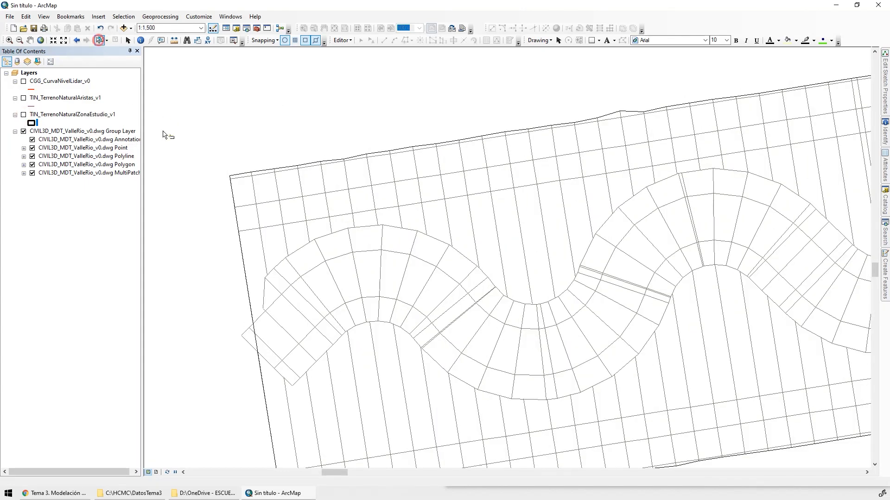
{"action": "left_click", "coordinate": [238, 173]}
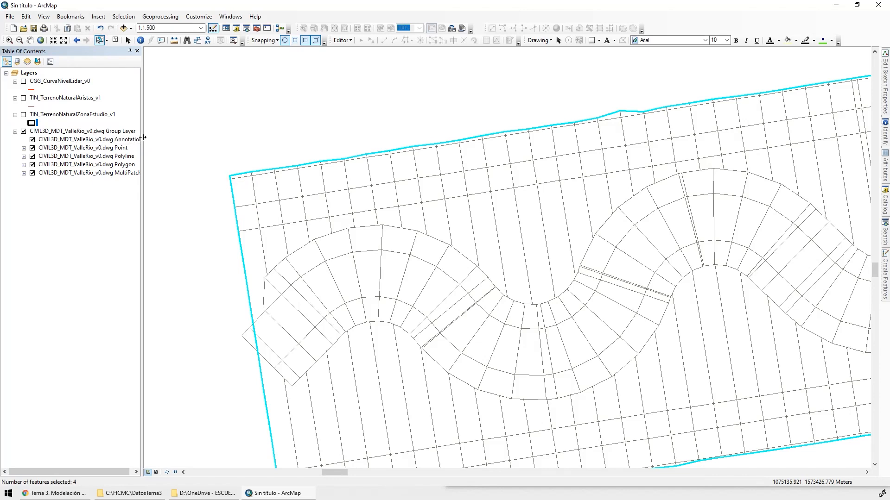
{"action": "left_click_drag", "start_coordinate": [141, 139], "coordinate": [186, 139]}
{"action": "left_click", "coordinate": [32, 139]}
{"action": "left_click", "coordinate": [32, 147]}
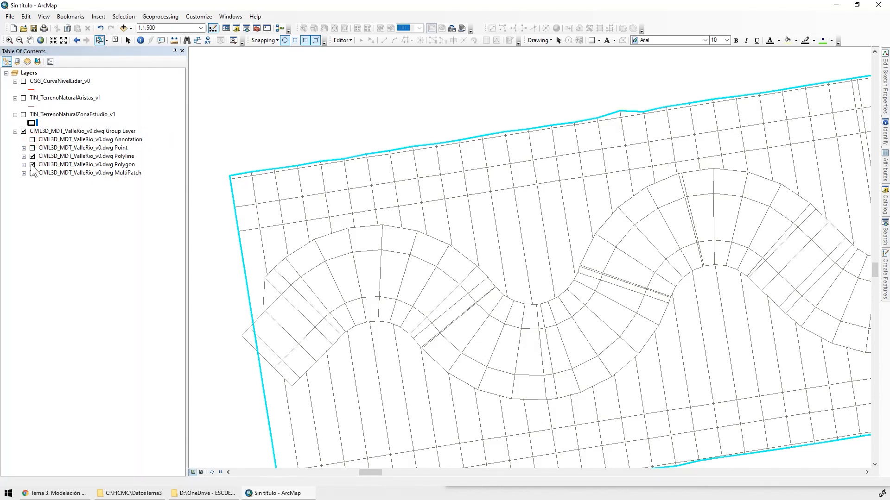
{"action": "left_click", "coordinate": [32, 164]}
{"action": "left_click", "coordinate": [32, 156]}
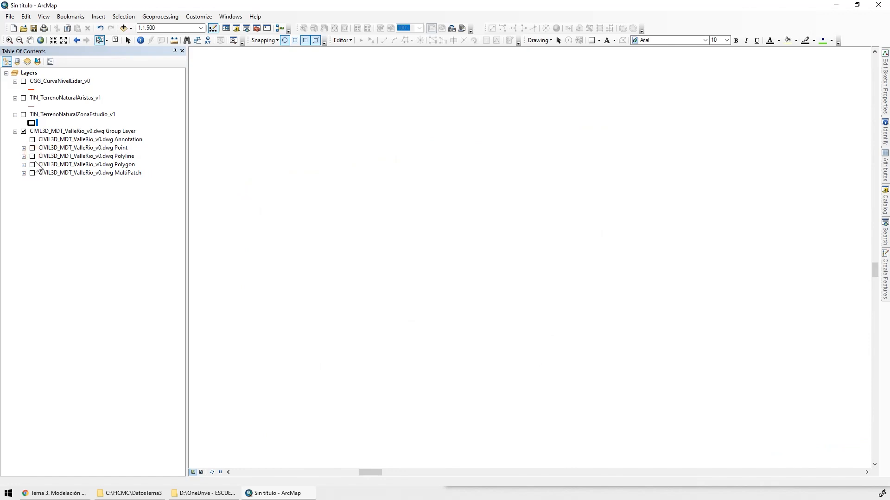
{"action": "left_click", "coordinate": [32, 156]}
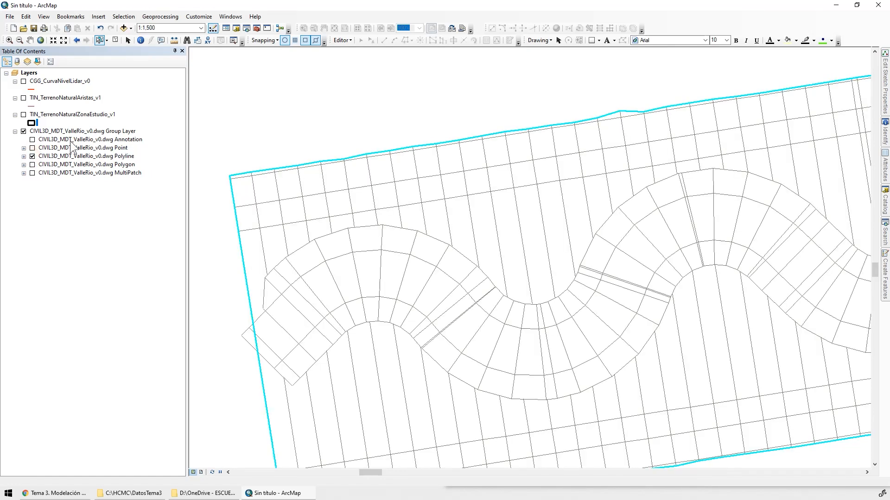
{"action": "left_click", "coordinate": [23, 156]}
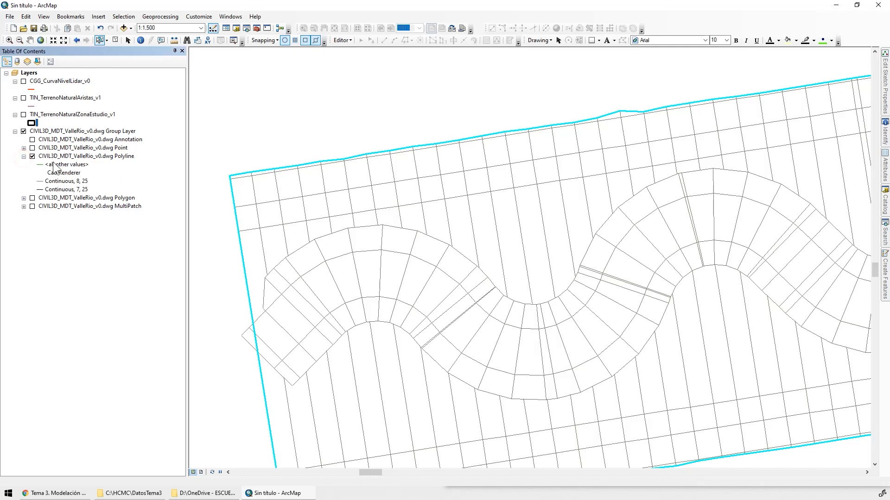
{"action": "left_click", "coordinate": [111, 157]}
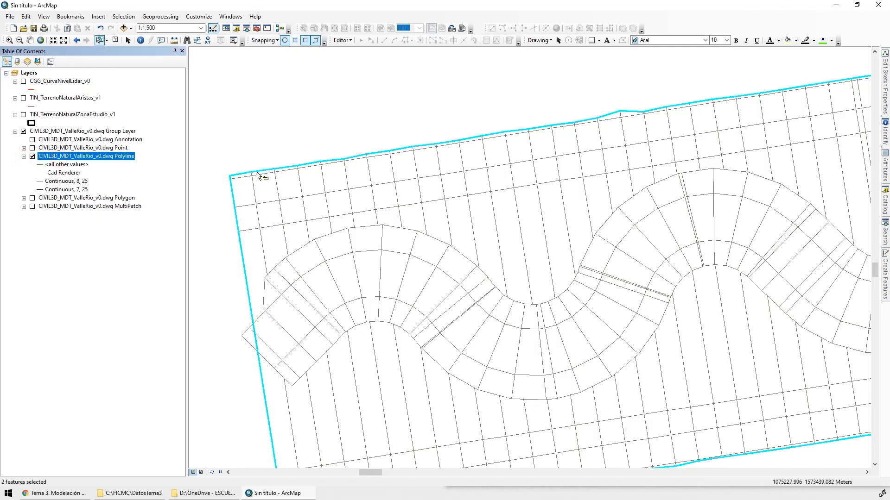
Export the selected Polyline features as shapefile TIN_TerrenoNaturalZonaEstudio_v2 in C:\HCMC\DatosTema3\SHP, using the data frame's coordinate system, and add it to the map
{"action": "right_click", "coordinate": [84, 157]}
{"action": "left_click", "coordinate": [143, 318]}
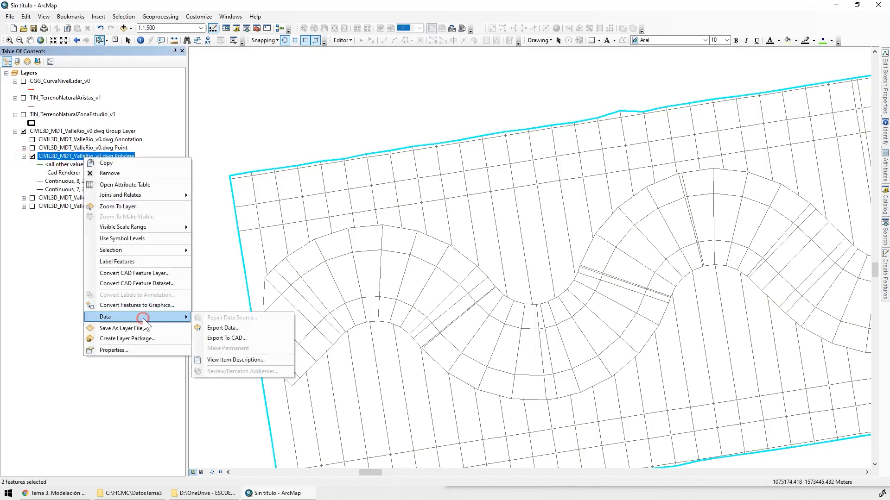
{"action": "left_click", "coordinate": [241, 327]}
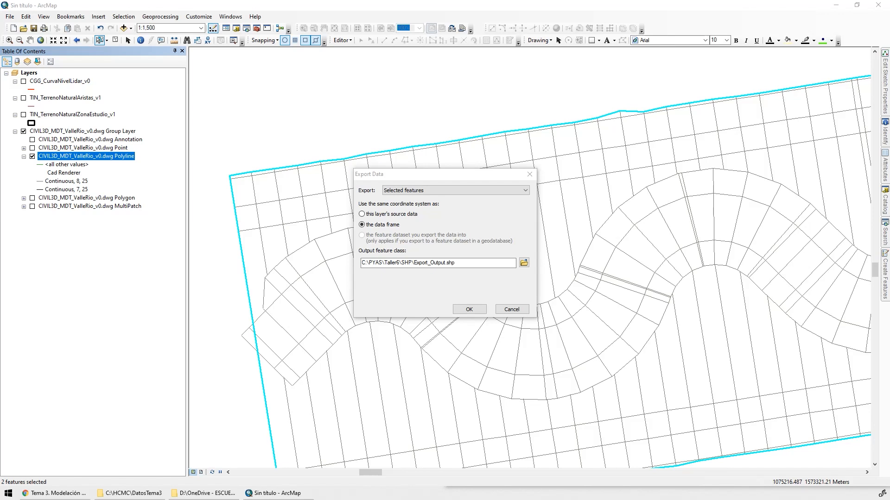
{"action": "left_click", "coordinate": [524, 263]}
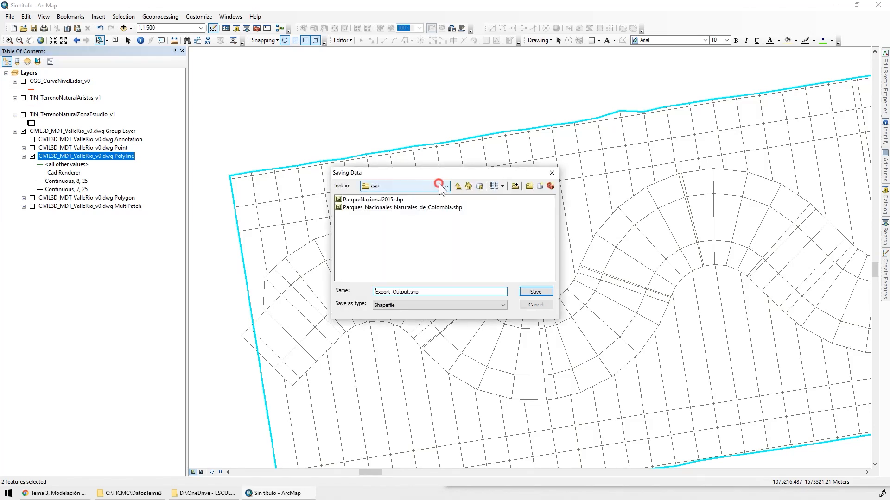
{"action": "left_click", "coordinate": [426, 186]}
{"action": "left_click", "coordinate": [391, 202]}
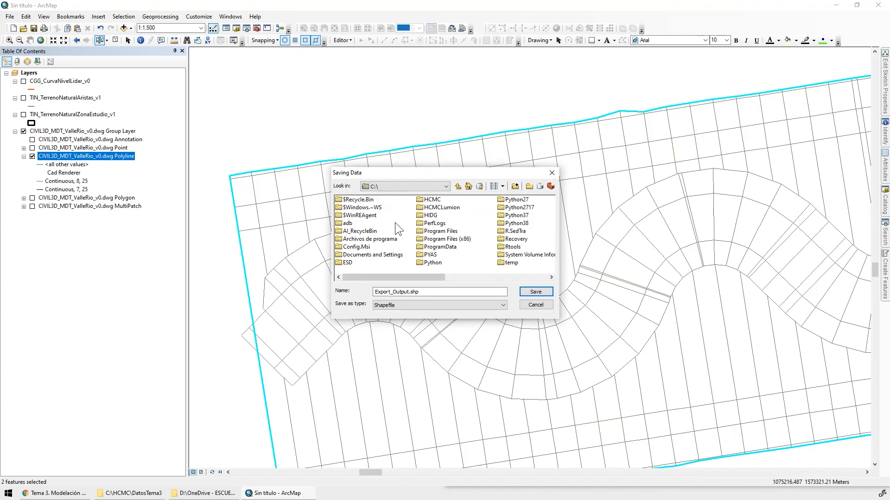
{"action": "double_click", "coordinate": [365, 215]}
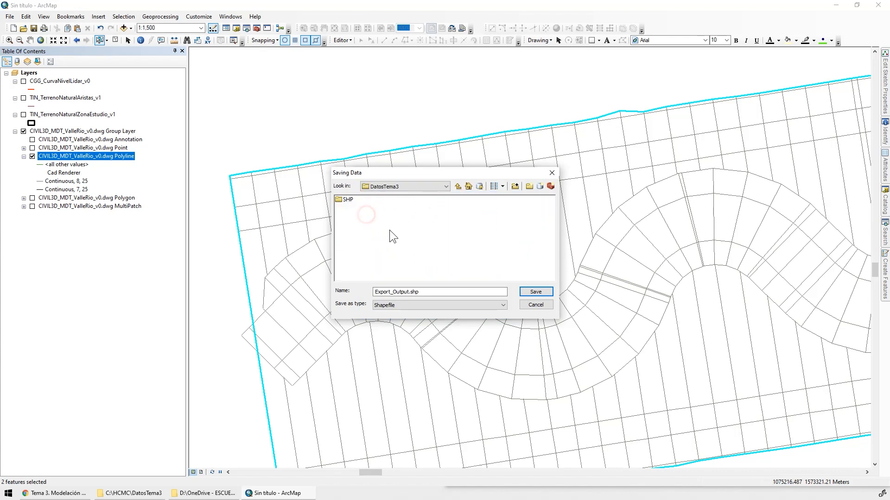
{"action": "double_click", "coordinate": [349, 201]}
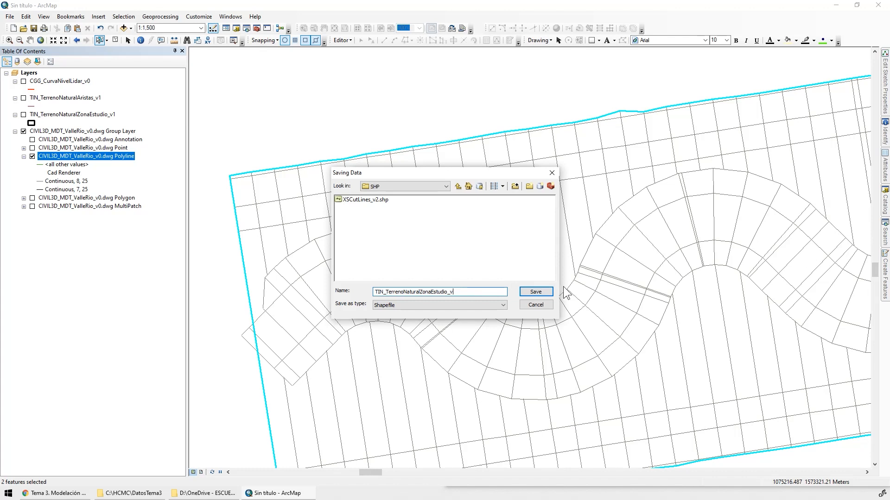
{"action": "type", "text": "2"}
{"action": "left_click", "coordinate": [536, 292]}
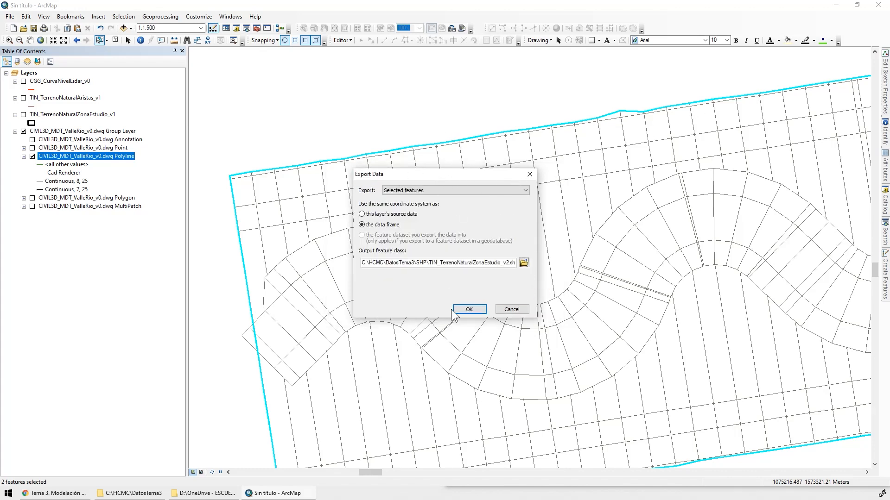
{"action": "left_click", "coordinate": [469, 310]}
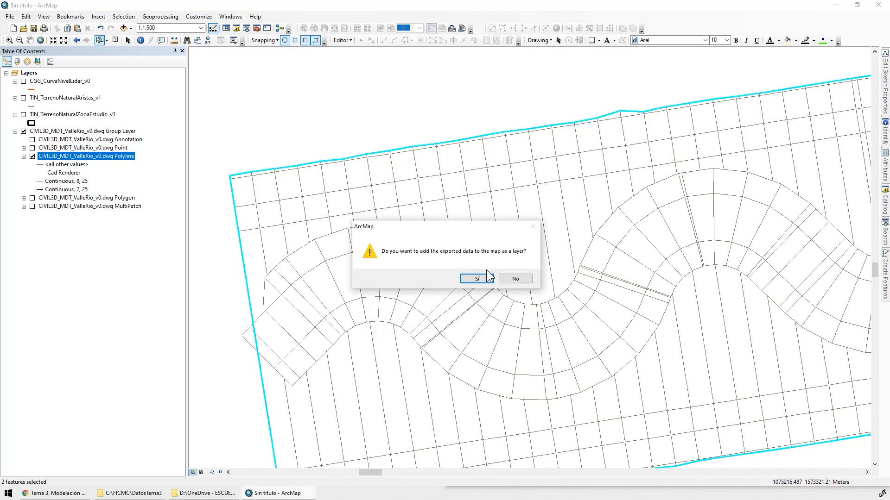
{"action": "left_click", "coordinate": [486, 278]}
Turn off the CIVIL3D_MDT_ValleRio_v0.dwg group layer and remove ESRI-CAD from the style references while editing the TIN_TerrenoNaturalZonaEstudio_v2 symbol
{"action": "left_click", "coordinate": [23, 148]}
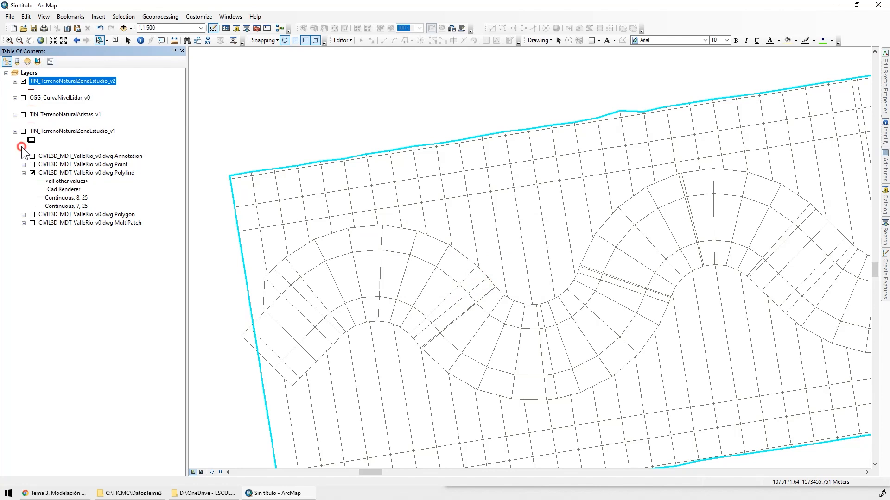
{"action": "left_click", "coordinate": [33, 89]}
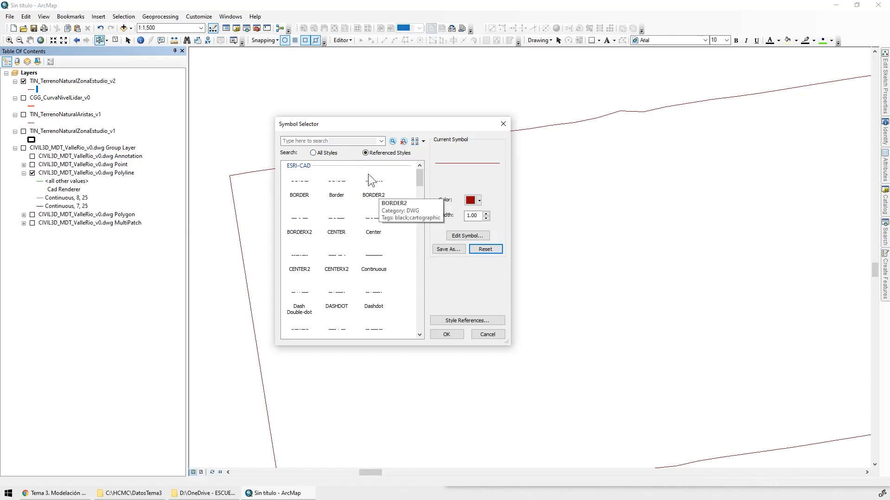
{"action": "left_click", "coordinate": [447, 287]}
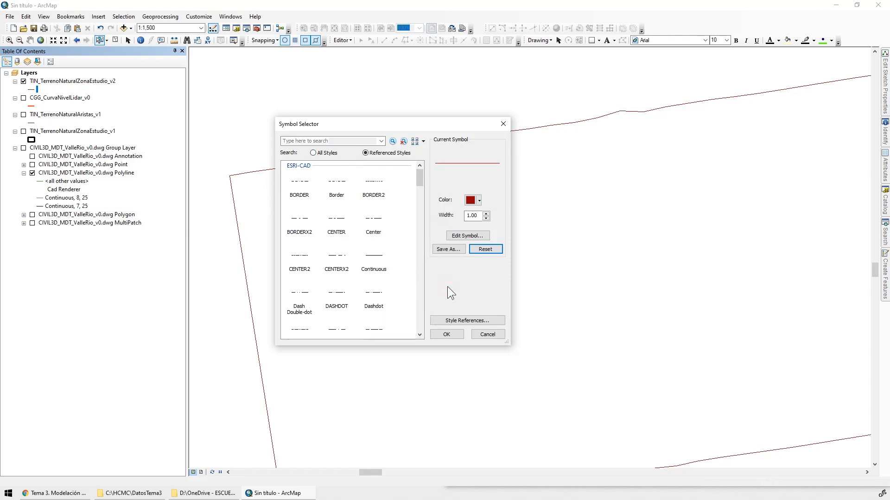
{"action": "left_click", "coordinate": [454, 321]}
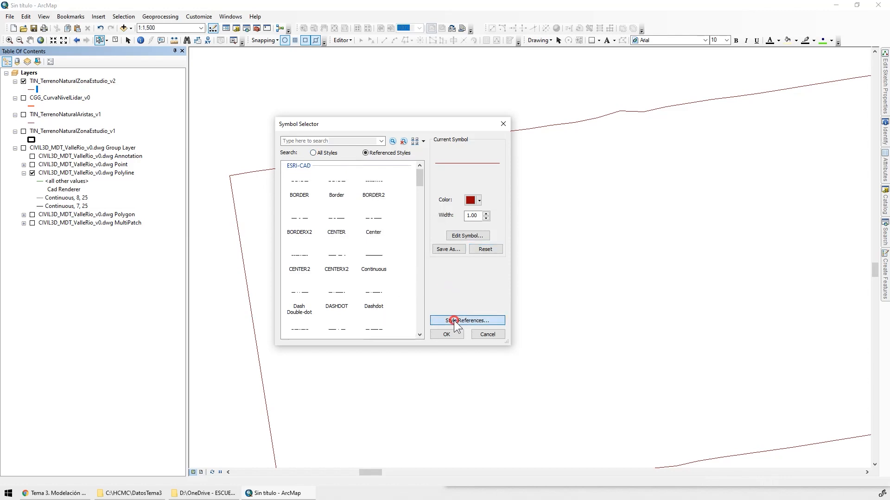
{"action": "left_click_drag", "start_coordinate": [451, 179], "coordinate": [445, 216]}
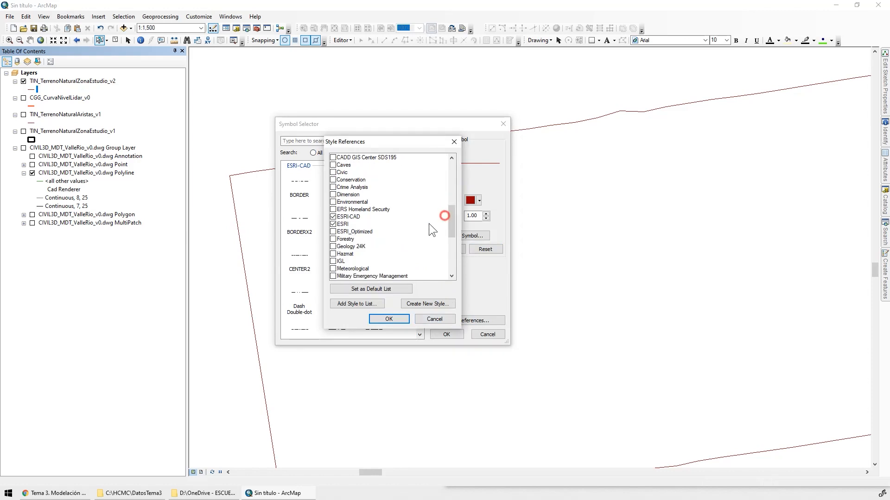
{"action": "left_click", "coordinate": [333, 217]}
{"action": "left_click", "coordinate": [388, 318]}
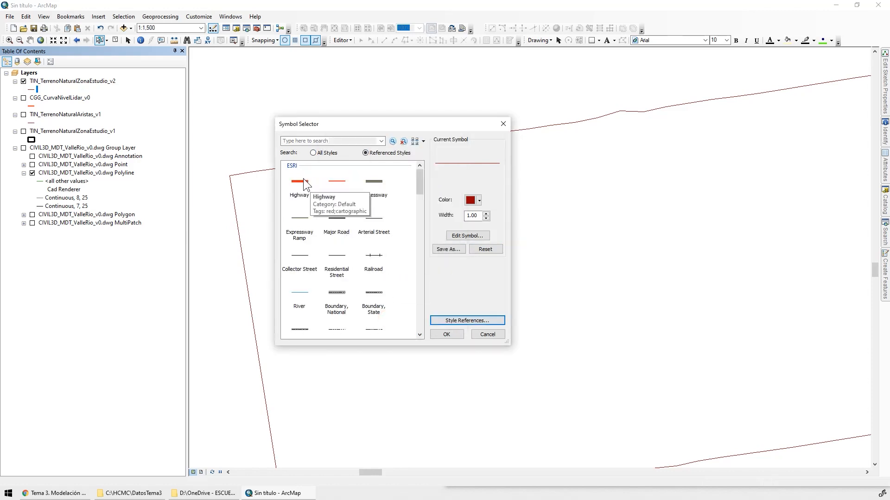
Symbolize the TIN_TerrenoNaturalZonaEstudio_v2 boundary lines with the Highway symbol in purple
{"action": "left_click", "coordinate": [305, 184]}
{"action": "left_click", "coordinate": [479, 200]}
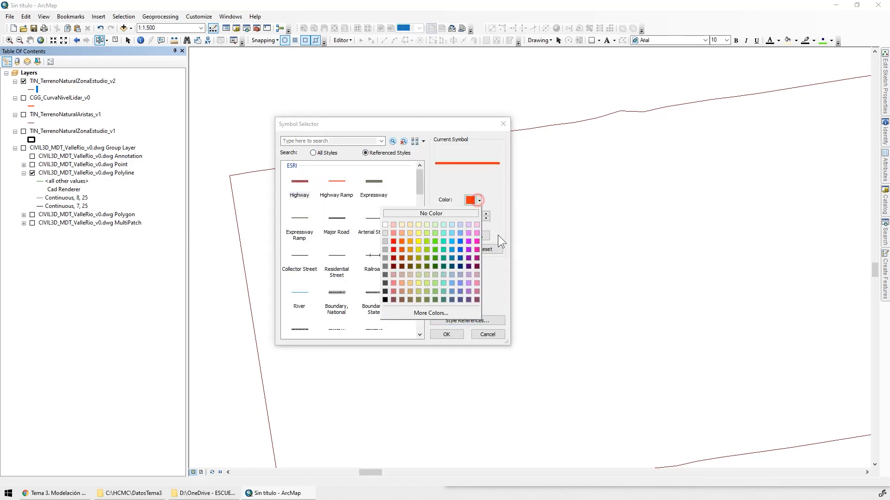
{"action": "left_click", "coordinate": [477, 250]}
{"action": "left_click", "coordinate": [446, 334]}
Turn on the TIN_TerrenoNaturalZonaEstudio_v1 layer to compare the original study area with the new valley boundary at 1:25,000
{"action": "scroll", "coordinate": [334, 195], "scroll_direction": "down", "scroll_amount": 5}
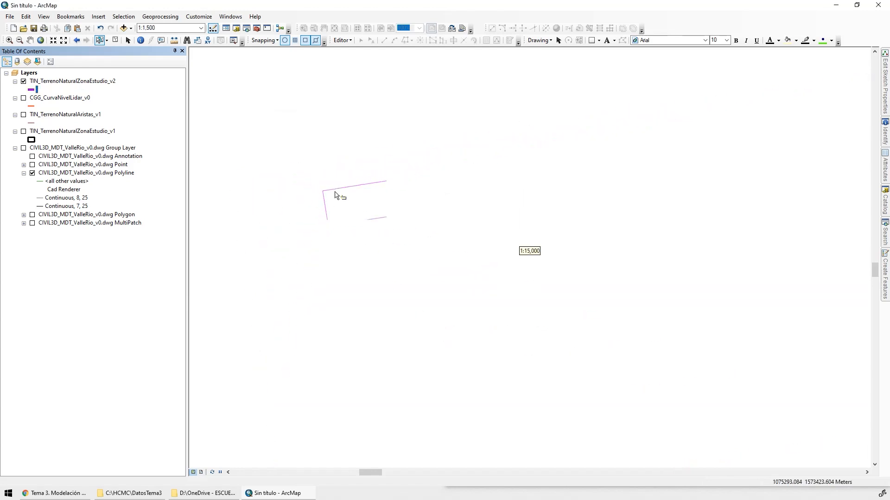
{"action": "scroll", "coordinate": [335, 194], "scroll_direction": "down", "scroll_amount": 1}
{"action": "left_click", "coordinate": [24, 132]}
{"action": "left_click_drag", "start_coordinate": [474, 216], "coordinate": [504, 193]}
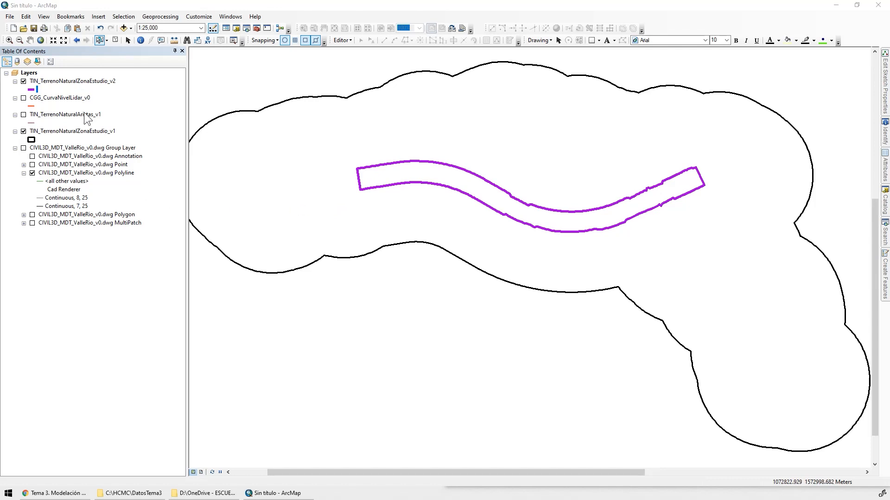
Copy the name of the TIN_TerrenoNaturalZonaEstudio_v2 layer and open the data export for that layer
{"action": "left_click", "coordinate": [85, 82]}
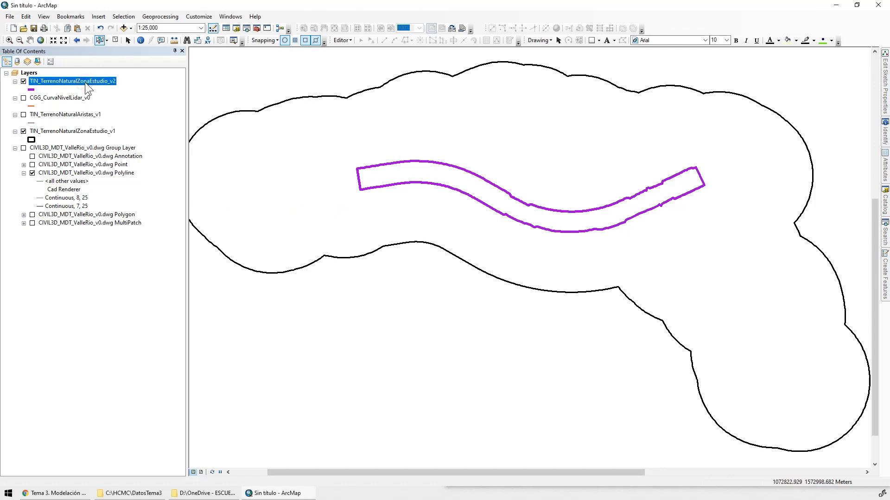
{"action": "left_click", "coordinate": [91, 82]}
{"action": "key", "text": "ctrl+c"}
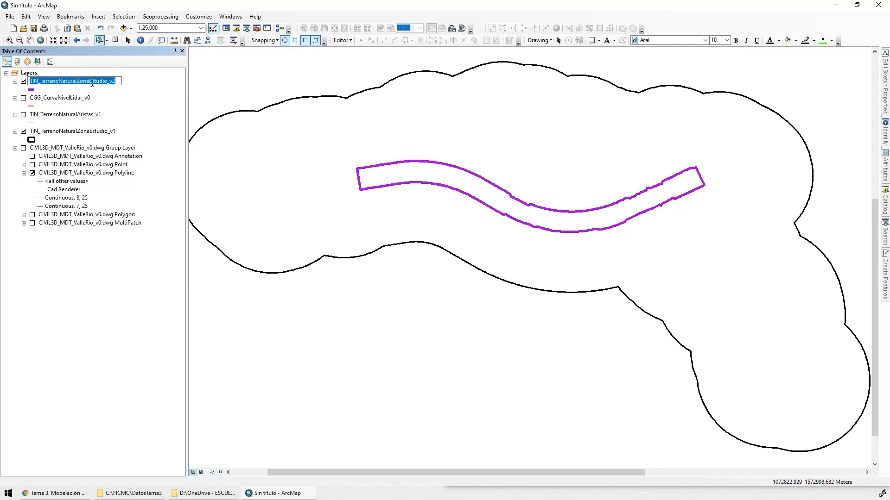
{"action": "key", "text": "Return"}
{"action": "right_click", "coordinate": [76, 82]}
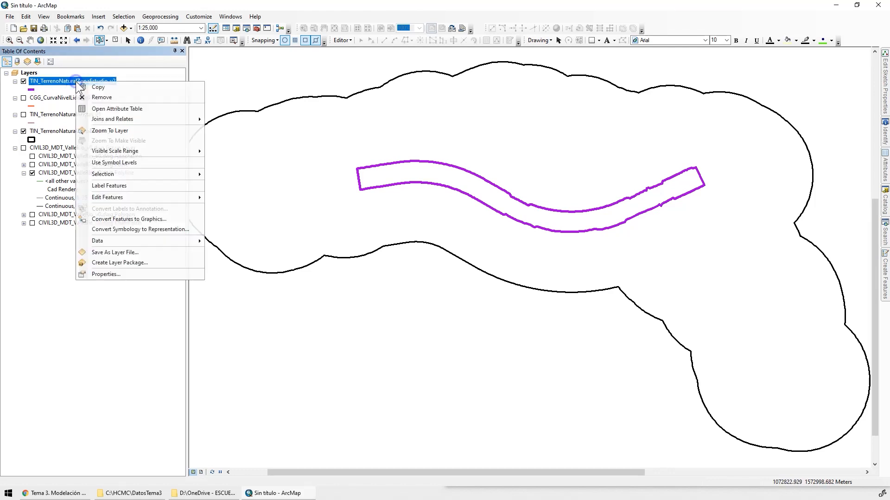
{"action": "mouse_move", "coordinate": [141, 239]}
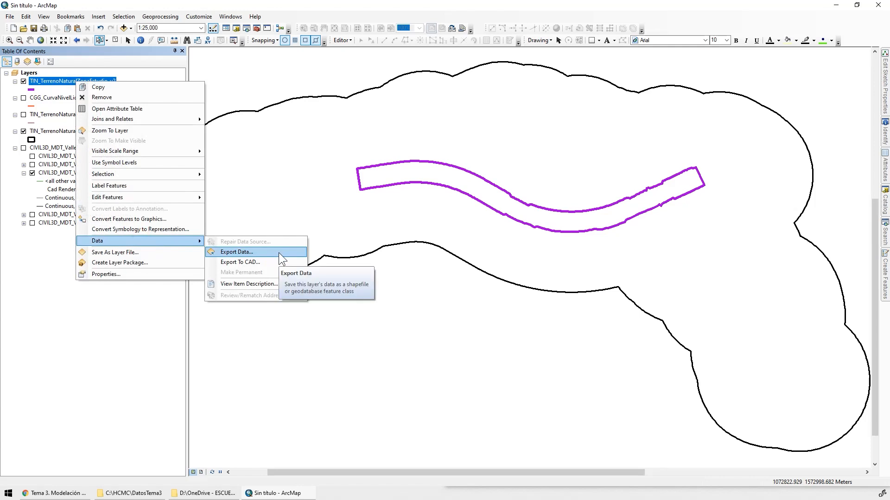
{"action": "left_click", "coordinate": [266, 251]}
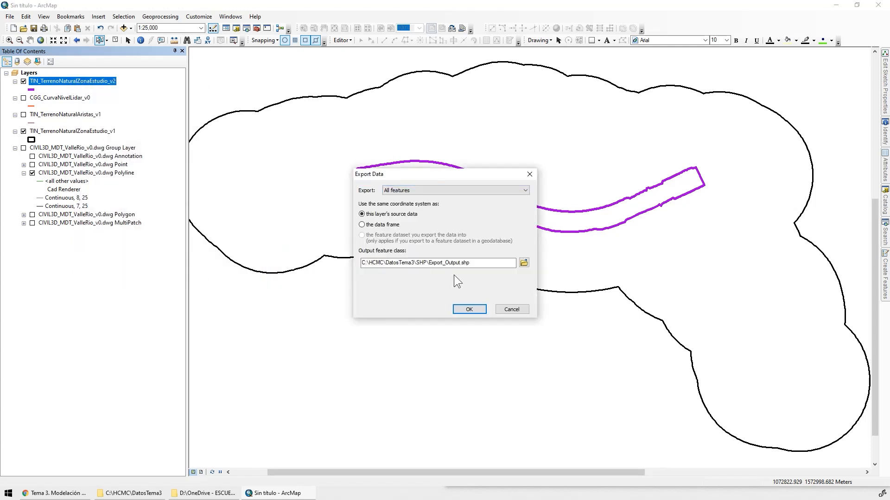
Set the export destination to the CAPAS feature dataset in DatosTema1\Geodatabase.gdb, saving as File and Personal Geodatabase feature classes
{"action": "left_click", "coordinate": [523, 263]}
{"action": "left_click", "coordinate": [457, 187]}
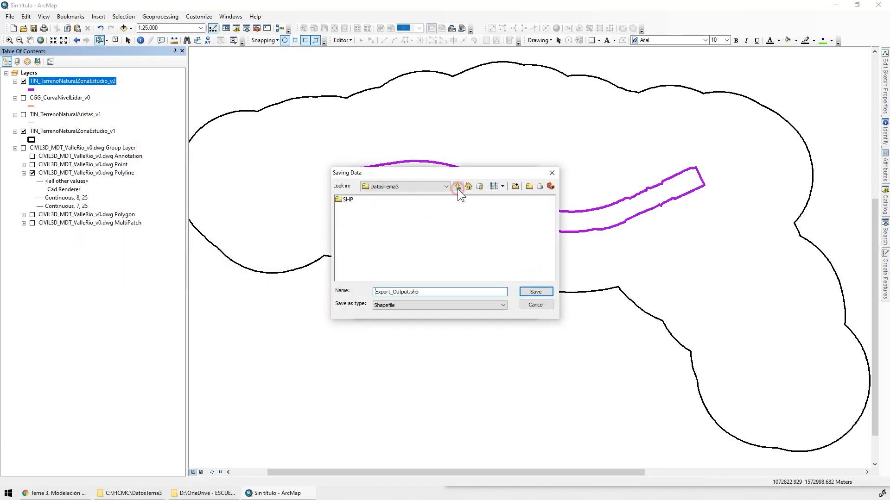
{"action": "left_click", "coordinate": [458, 186]}
{"action": "double_click", "coordinate": [361, 199]}
{"action": "left_click", "coordinate": [431, 305]}
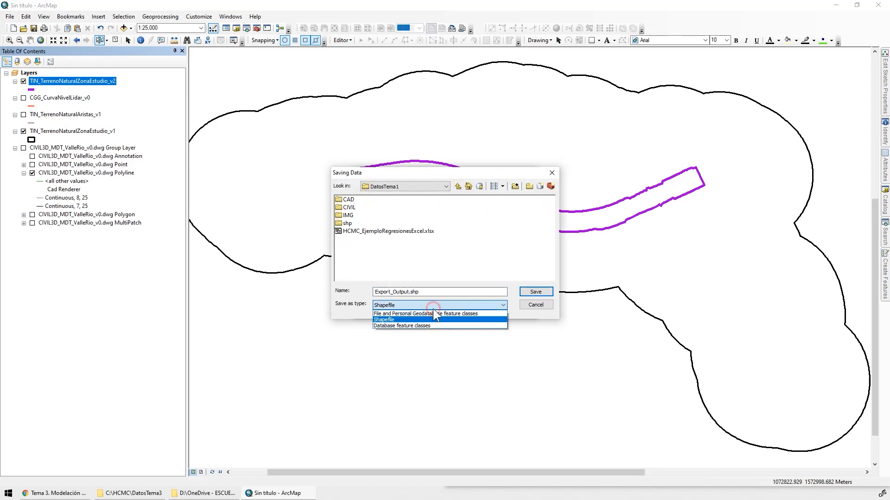
{"action": "left_click", "coordinate": [406, 313]}
{"action": "double_click", "coordinate": [357, 232]}
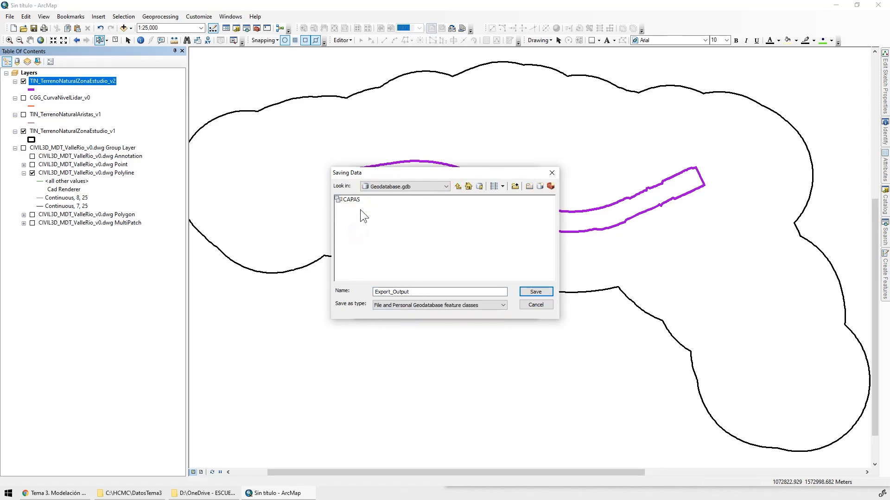
{"action": "double_click", "coordinate": [354, 199]}
Name the output TIN_TerrenoNaturalZonaEstudio_v2a and try to export all features of the boundary layer to the geodatabase
{"action": "left_click_drag", "start_coordinate": [415, 292], "coordinate": [327, 290]}
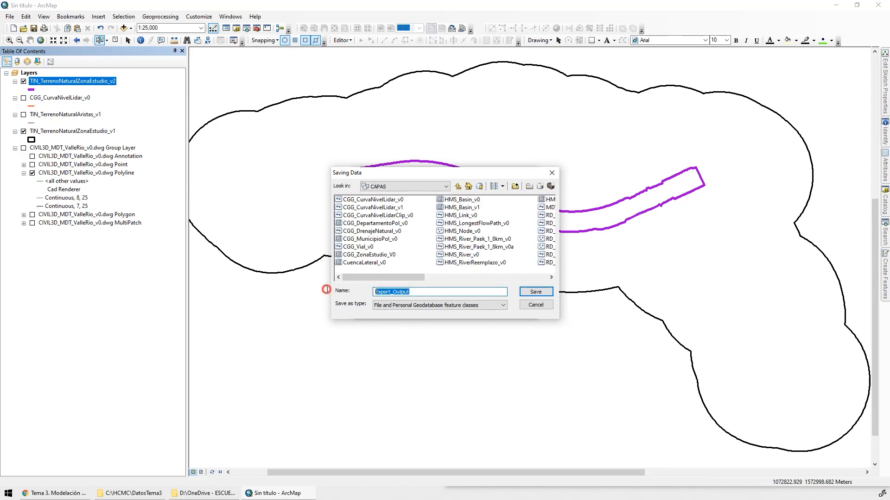
{"action": "key", "text": "ctrl+v"}
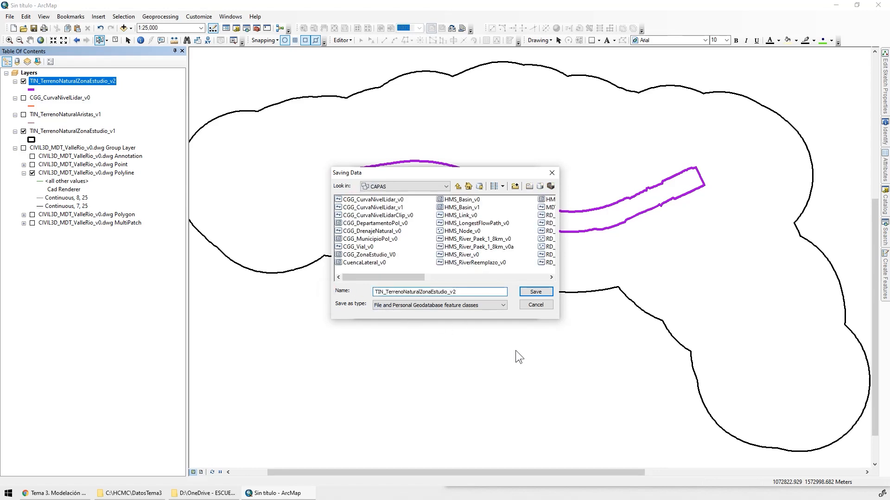
{"action": "left_click", "coordinate": [512, 280]}
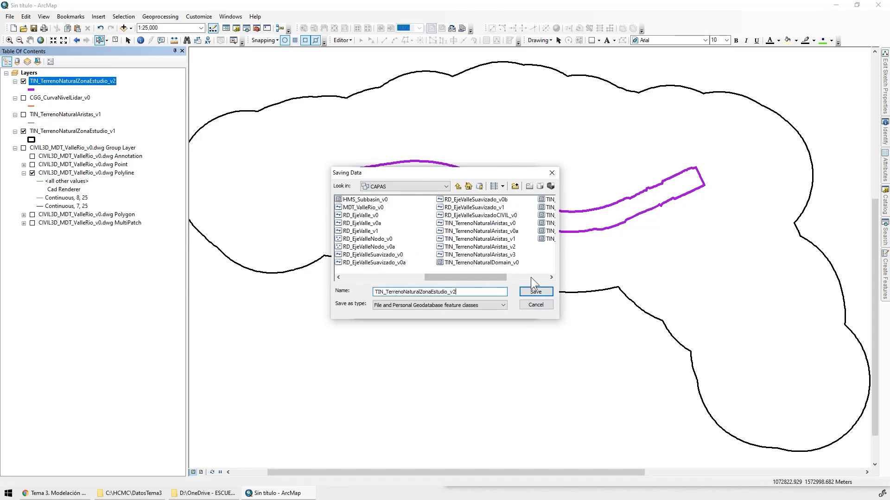
{"action": "left_click", "coordinate": [530, 277]}
{"action": "type", "text": "a"}
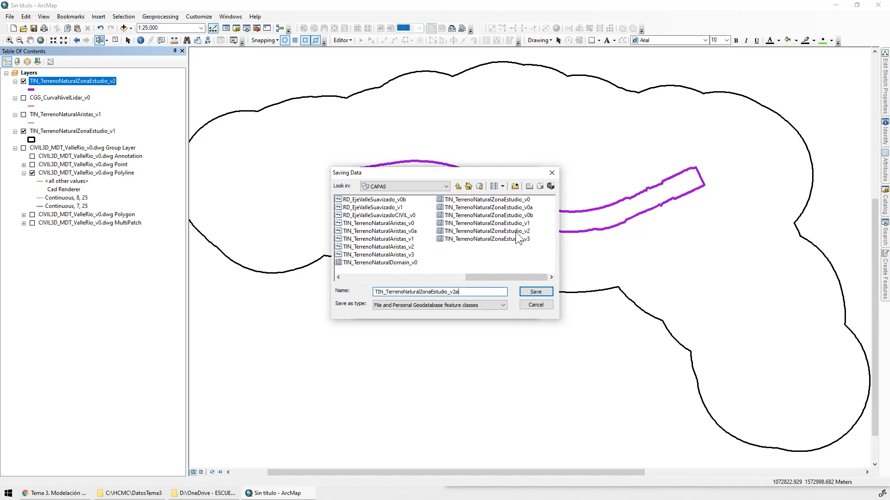
{"action": "left_click", "coordinate": [539, 292]}
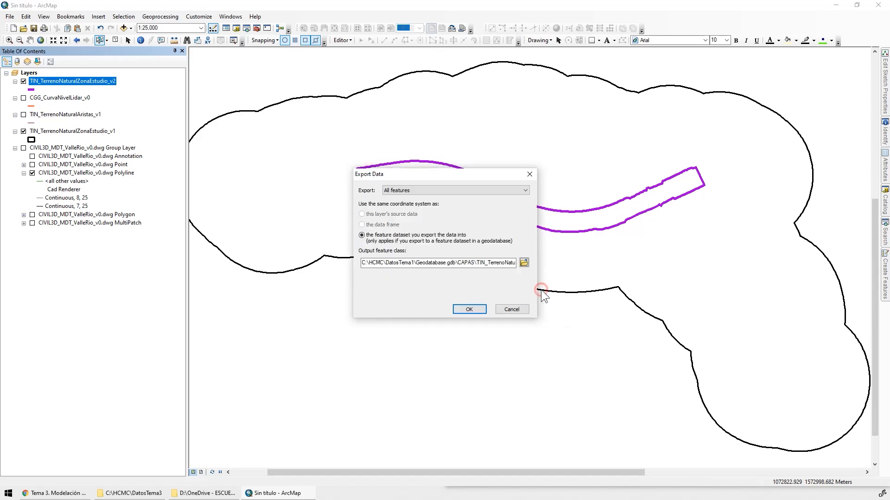
{"action": "left_click", "coordinate": [471, 308]}
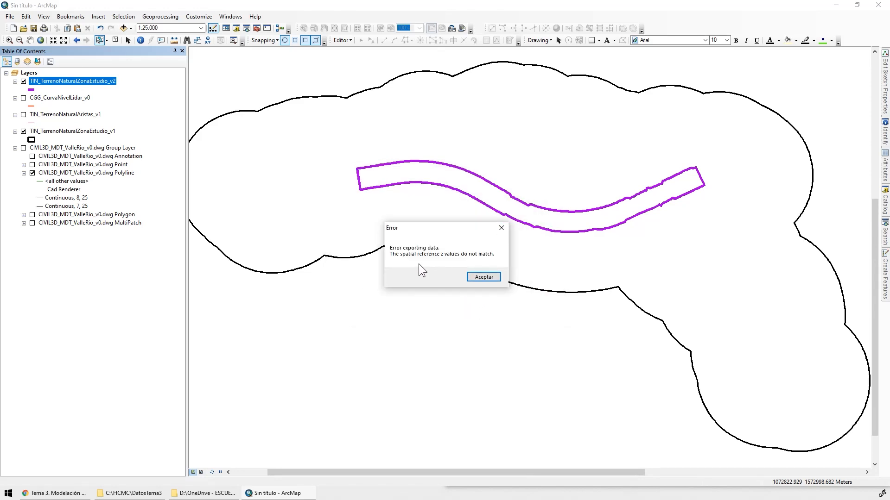
{"action": "left_click", "coordinate": [486, 276]}
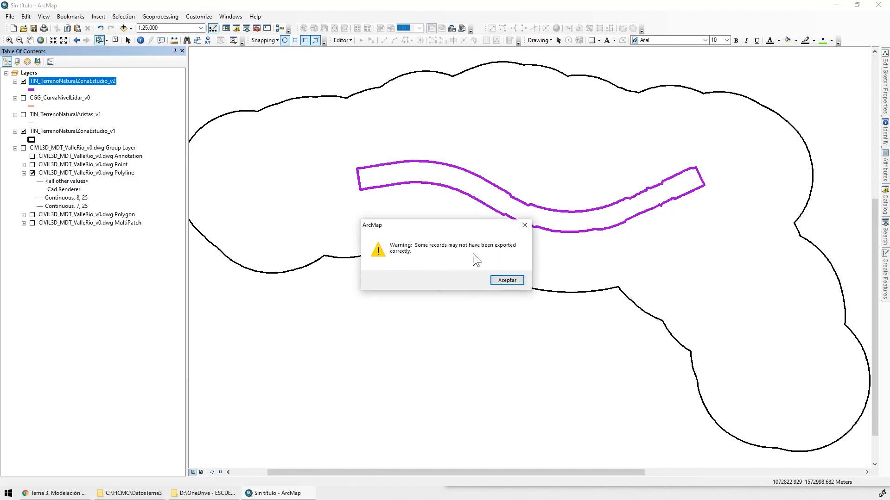
{"action": "left_click", "coordinate": [515, 282]}
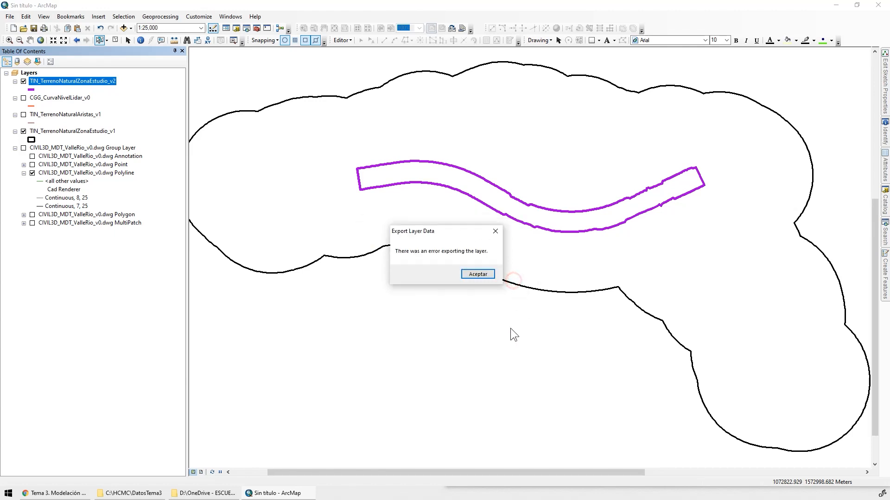
{"action": "left_click", "coordinate": [484, 273]}
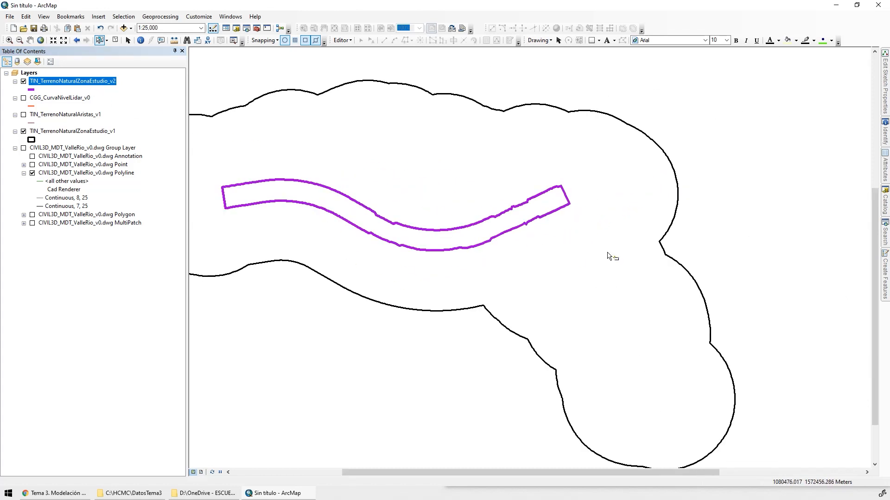
Keep the Catalog open beside the map and expand C:\HCMC\DatosTema1\Geodatabase.gdb down to the contents of the CAPAS feature dataset
{"action": "left_click_drag", "start_coordinate": [628, 195], "coordinate": [565, 154]}
{"action": "left_click", "coordinate": [885, 204]}
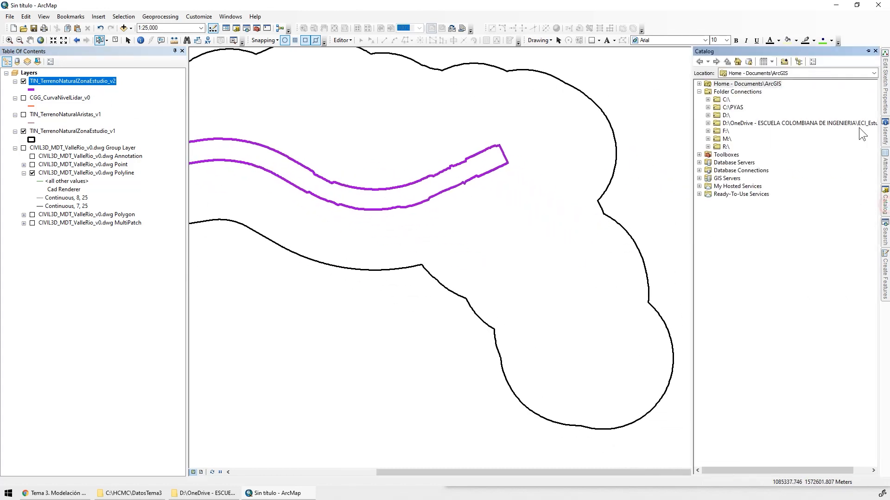
{"action": "left_click", "coordinate": [868, 49]}
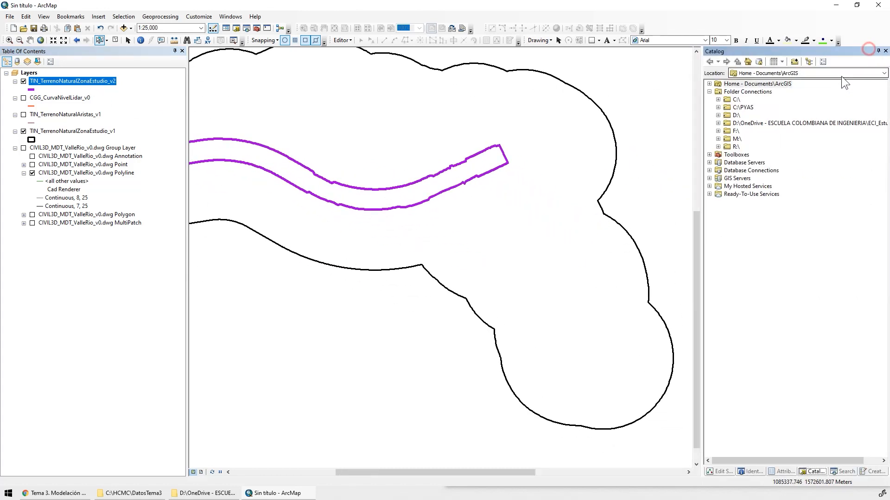
{"action": "left_click", "coordinate": [718, 99]}
{"action": "left_click", "coordinate": [748, 174]}
{"action": "double_click", "coordinate": [765, 186]}
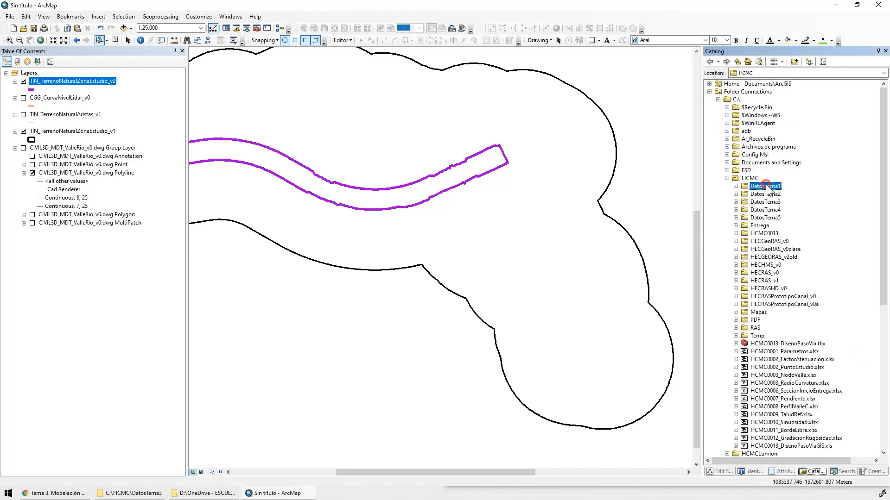
{"action": "double_click", "coordinate": [783, 227]}
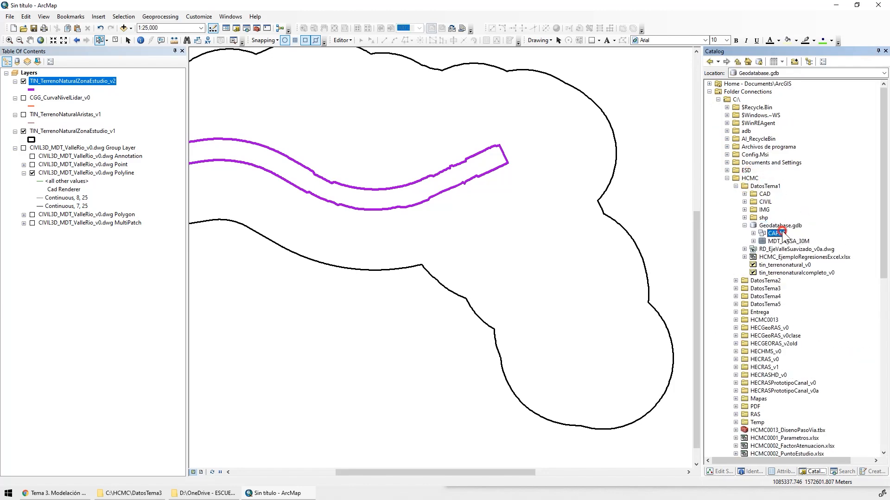
{"action": "double_click", "coordinate": [782, 231]}
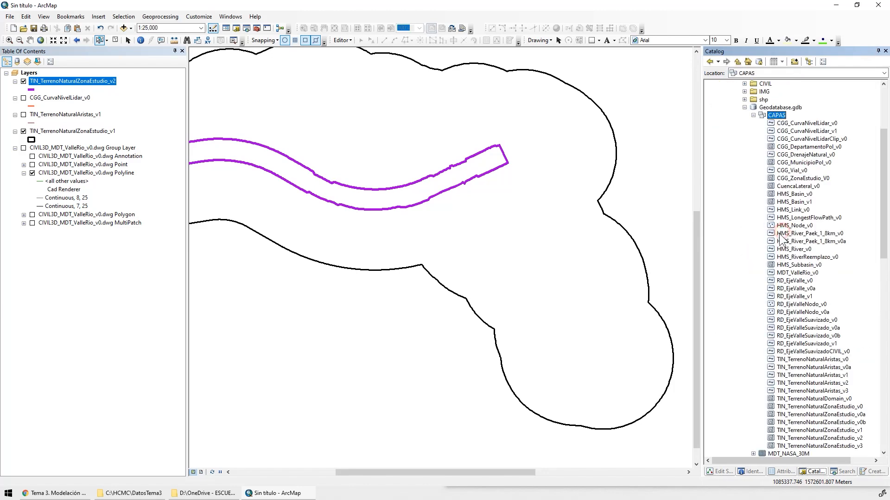
Import the TIN_TerrenoNaturalZonaEstudio_v2 layer into the CAPAS feature dataset as a single feature class named TIN_TerrenoNaturalZonaEstudio_v2a
{"action": "right_click", "coordinate": [782, 120]}
{"action": "mouse_move", "coordinate": [804, 196]}
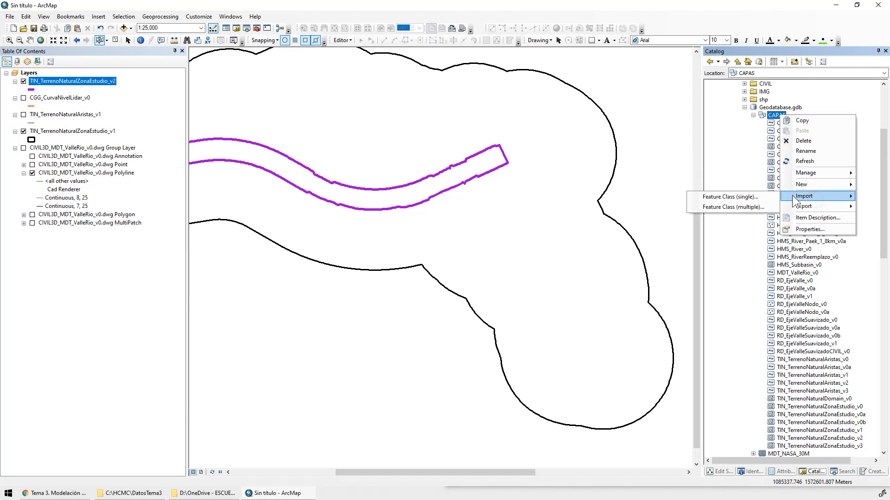
{"action": "left_click", "coordinate": [742, 198]}
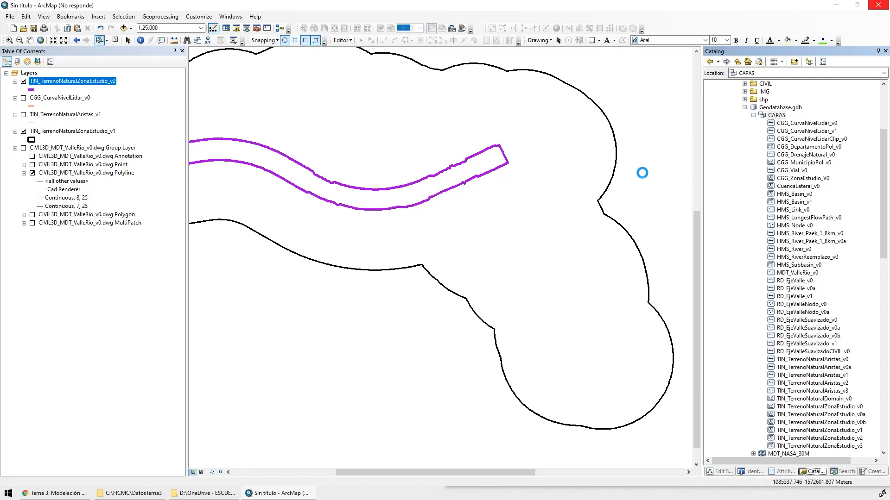
{"action": "left_click", "coordinate": [612, 127]}
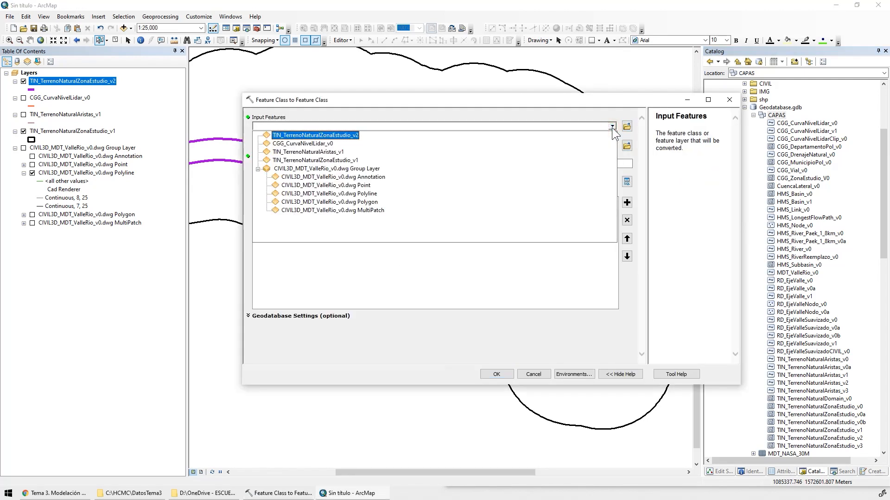
{"action": "left_click", "coordinate": [341, 134]}
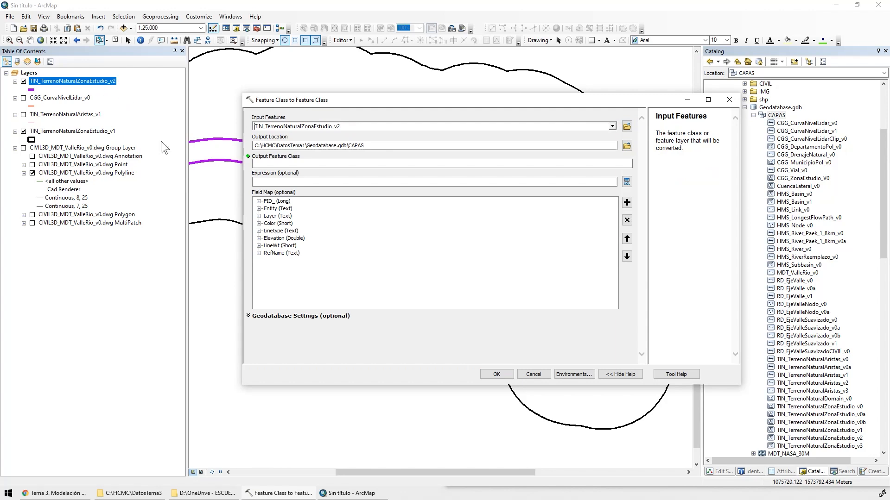
{"action": "left_click", "coordinate": [378, 147]}
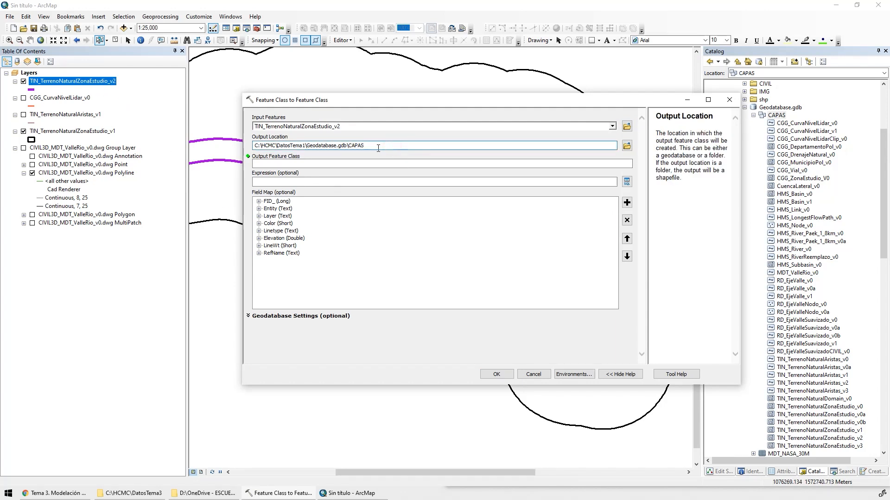
{"action": "left_click", "coordinate": [408, 167]}
{"action": "type", "text": "TIN_TerrenoNaturalZonaEstudio_v2"}
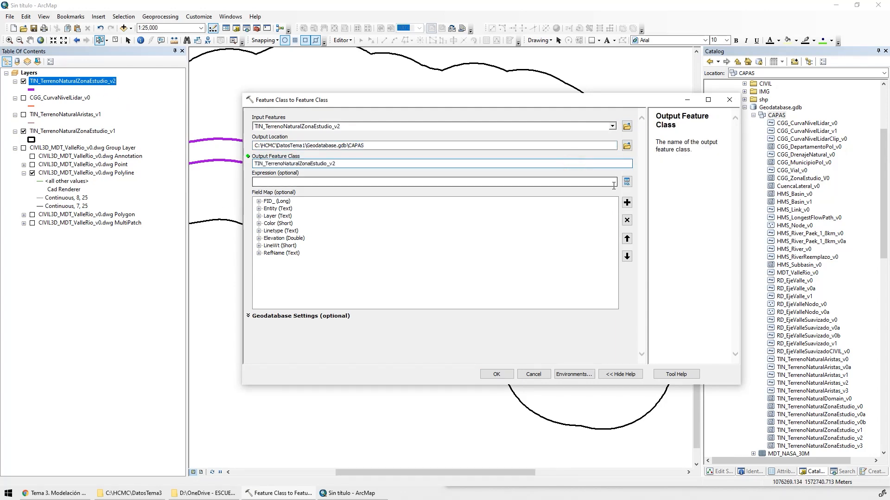
{"action": "type", "text": "a"}
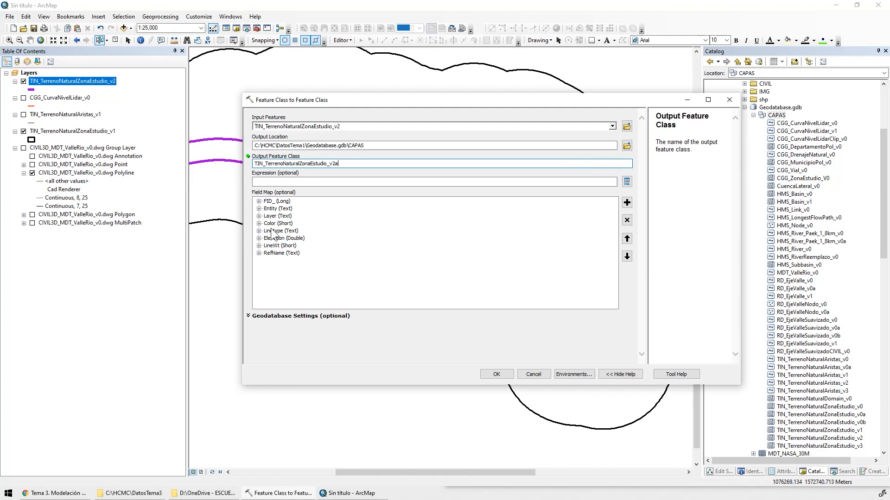
{"action": "left_click", "coordinate": [497, 374]}
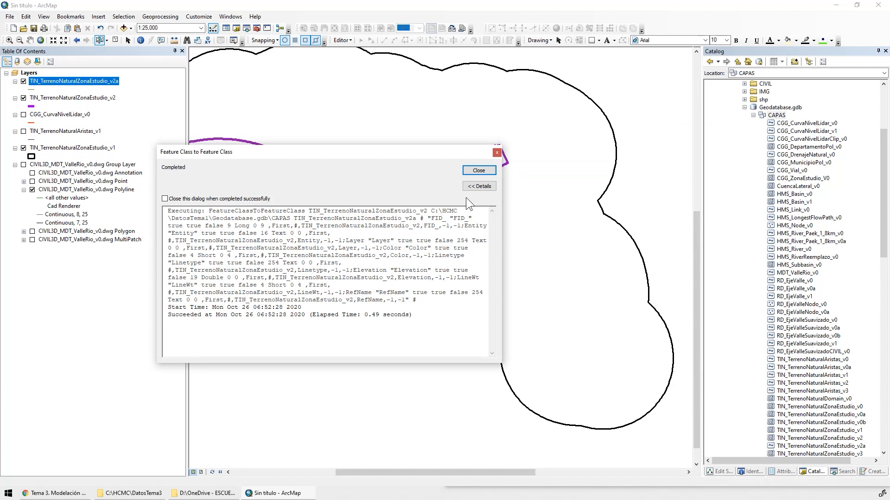
{"action": "left_click", "coordinate": [483, 171]}
Check the data source of the TIN_TerrenoNaturalZonaEstudio_v2 layer and remove that layer from the map
{"action": "left_click", "coordinate": [74, 97]}
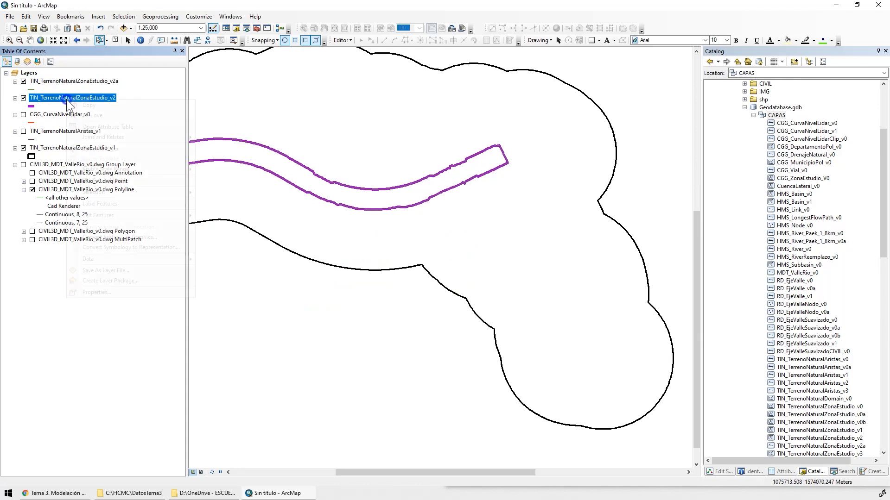
{"action": "right_click", "coordinate": [66, 99]}
{"action": "left_click", "coordinate": [127, 290]}
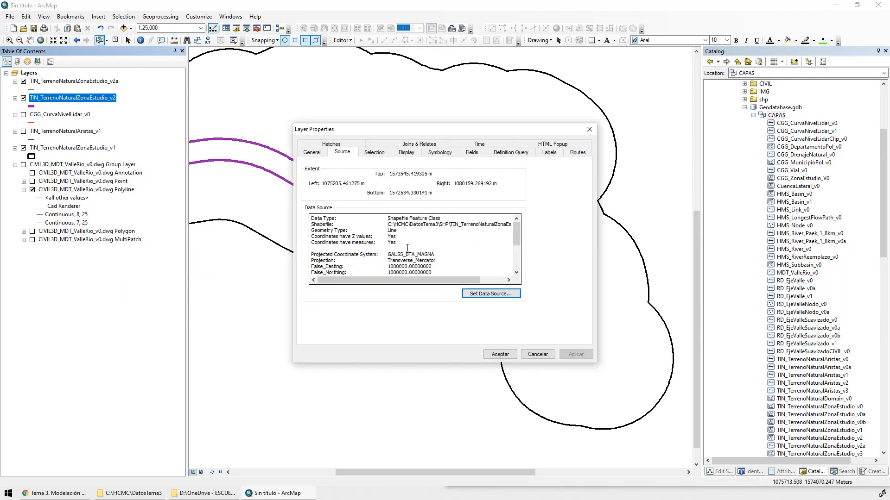
{"action": "left_click", "coordinate": [443, 224]}
{"action": "left_click", "coordinate": [537, 354]}
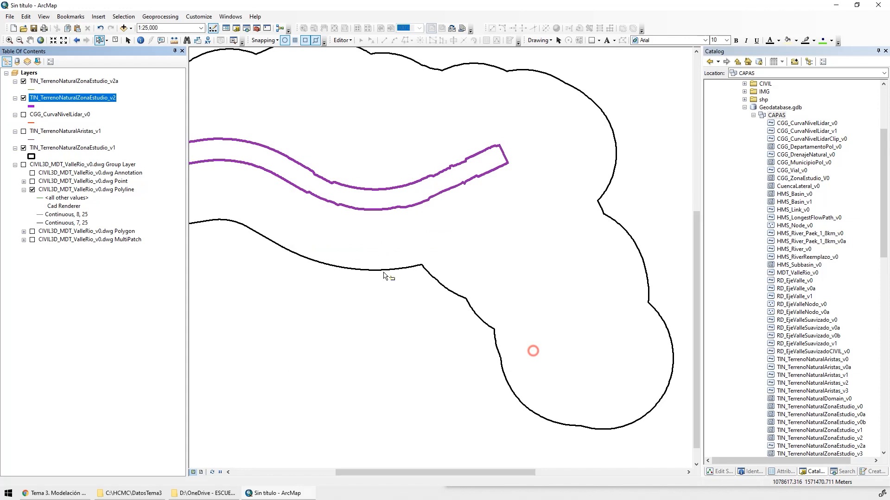
{"action": "right_click", "coordinate": [57, 96]}
{"action": "left_click", "coordinate": [98, 113]}
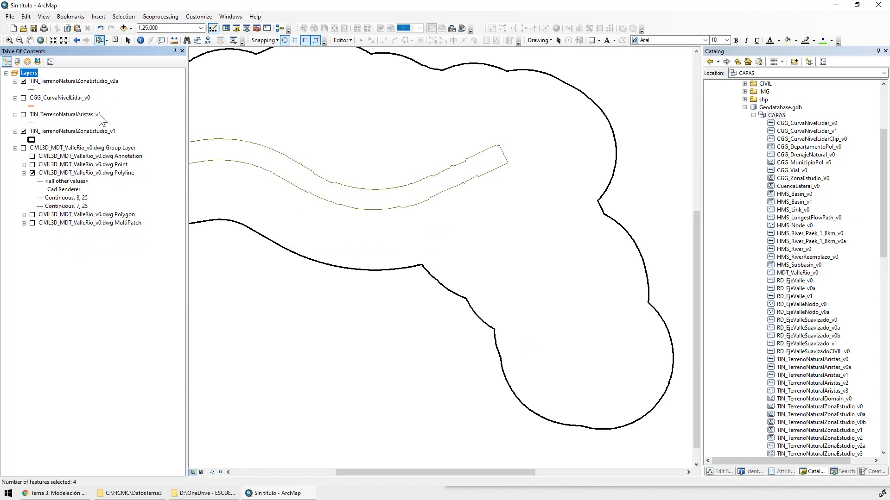
Symbolize the TIN_TerrenoNaturalZonaEstudio_v2a boundary lines with the Highway symbol in purple
{"action": "left_click", "coordinate": [33, 89]}
{"action": "left_click", "coordinate": [298, 182]}
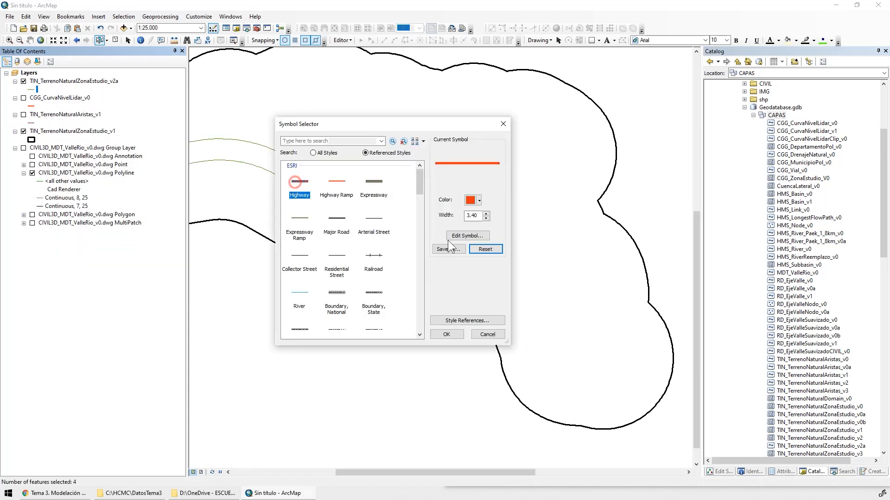
{"action": "left_click", "coordinate": [479, 200]}
{"action": "left_click", "coordinate": [470, 257]}
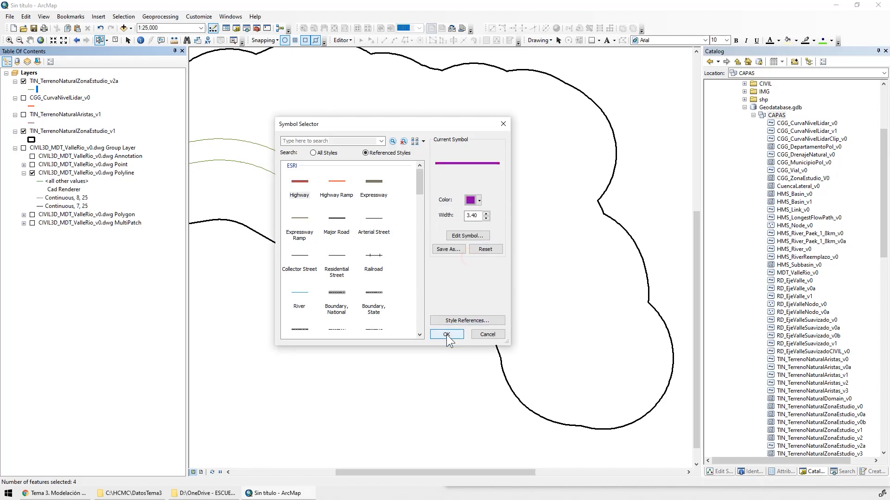
{"action": "left_click", "coordinate": [446, 334]}
Check the data source of TIN_TerrenoNaturalZonaEstudio_v2a and move the TIN_TerrenoNaturalZonaEstudio_v1 layer directly below it
{"action": "right_click", "coordinate": [57, 82]}
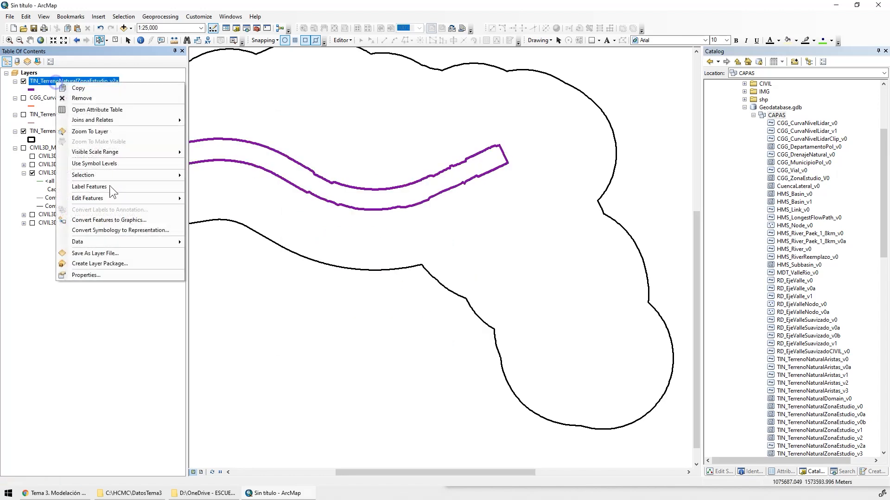
{"action": "left_click", "coordinate": [115, 277]}
{"action": "left_click_drag", "start_coordinate": [439, 224], "coordinate": [393, 237]}
{"action": "left_click", "coordinate": [396, 232]}
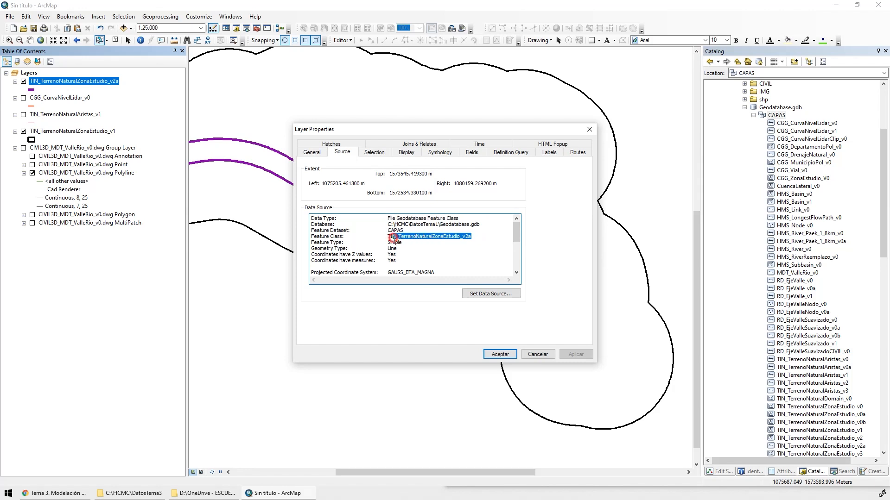
{"action": "left_click", "coordinate": [509, 354]}
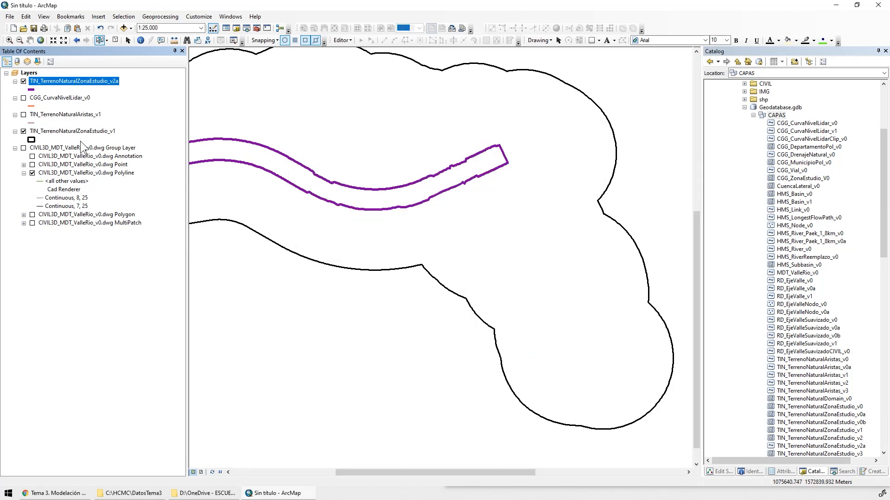
{"action": "left_click_drag", "start_coordinate": [55, 134], "coordinate": [59, 99]}
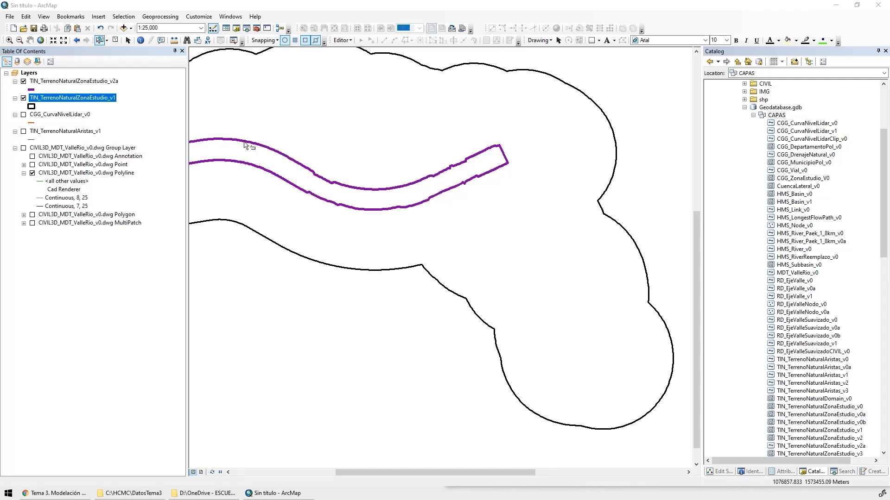
Select the outer study-area boundary and the inner valley boundary on the map to compare them, and collapse the Catalog window
{"action": "left_click", "coordinate": [107, 43]}
{"action": "left_click", "coordinate": [576, 91]}
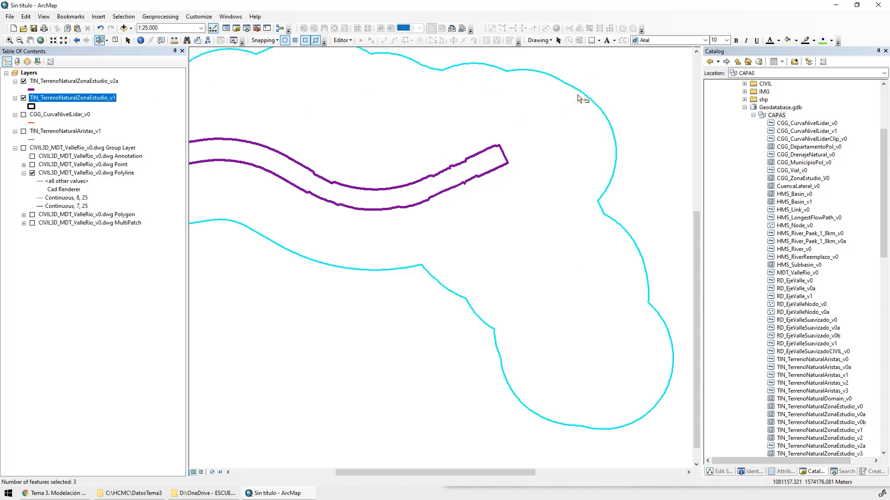
{"action": "left_click_drag", "start_coordinate": [436, 162], "coordinate": [440, 175]}
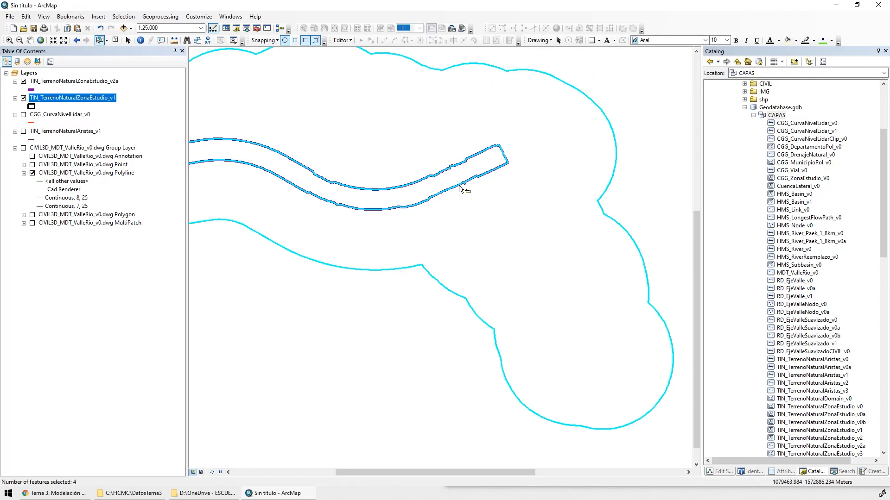
{"action": "left_click", "coordinate": [631, 102]}
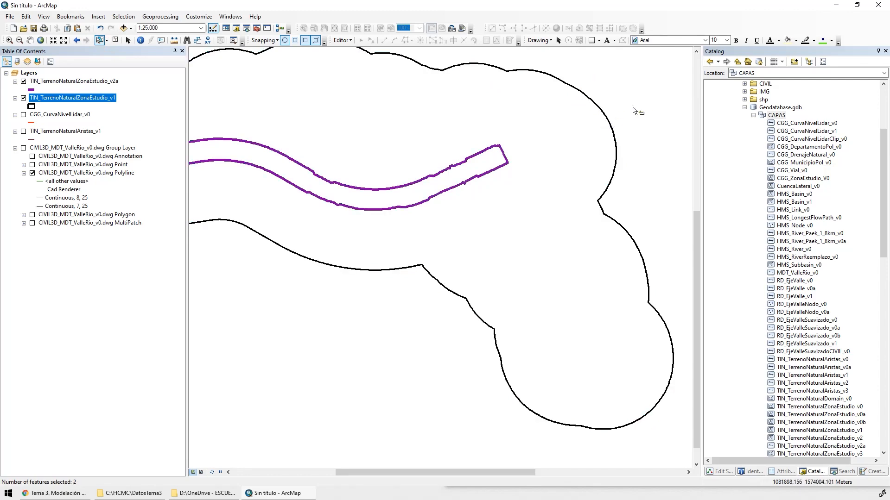
{"action": "left_click_drag", "start_coordinate": [633, 109], "coordinate": [503, 163]}
{"action": "left_click_drag", "start_coordinate": [346, 204], "coordinate": [475, 248]}
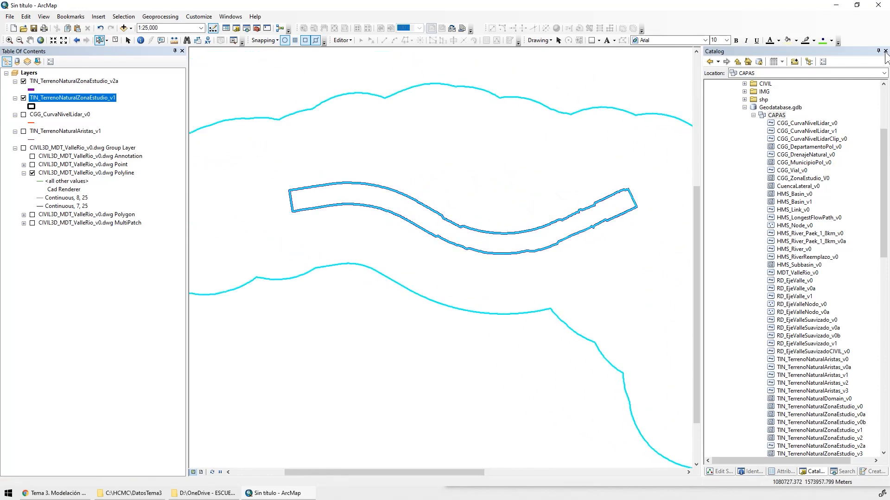
{"action": "left_click", "coordinate": [878, 51]}
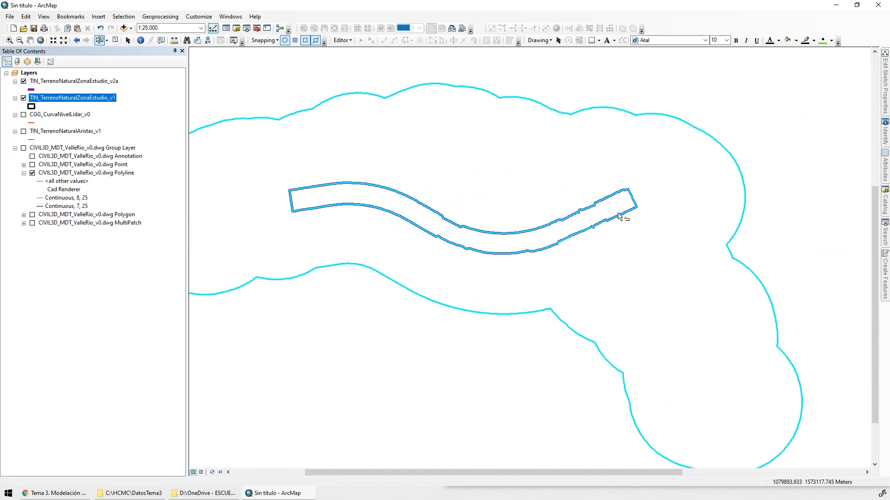
{"action": "left_click", "coordinate": [176, 17]}
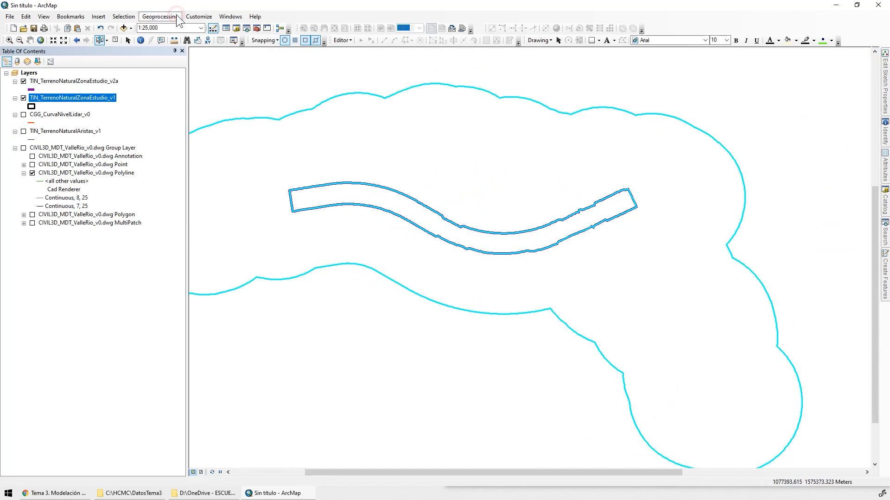
{"action": "left_click", "coordinate": [211, 57]}
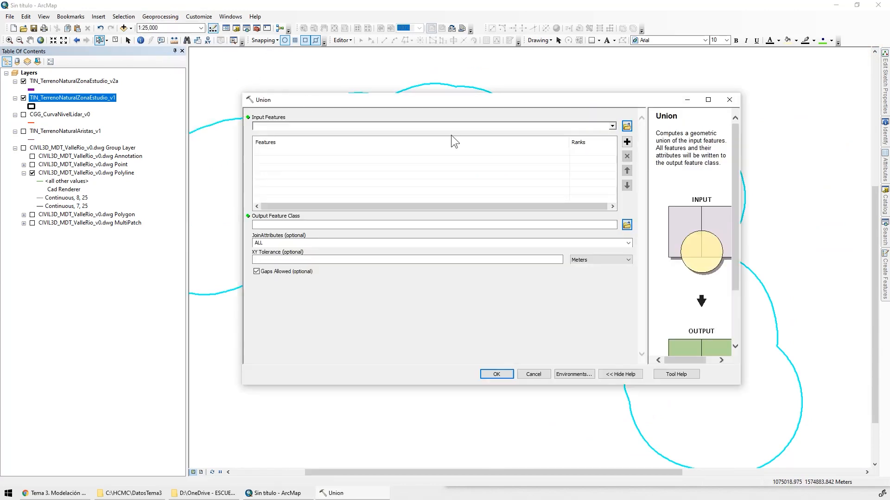
{"action": "left_click_drag", "start_coordinate": [417, 102], "coordinate": [415, 135]}
Clear the feature selection, open the attribute table of TIN_TerrenoNaturalZonaEstudio_v1 and select its polygon record to see it on the map
{"action": "left_click", "coordinate": [72, 81], "text": "ctrl"}
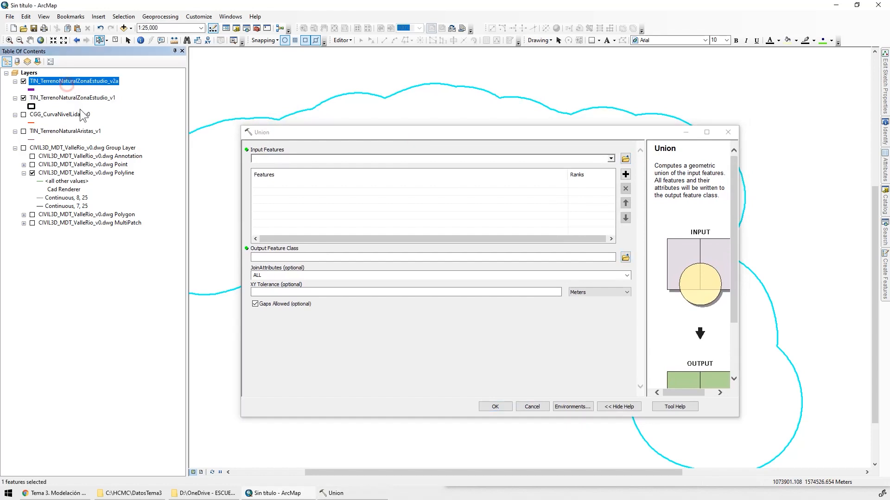
{"action": "left_click", "coordinate": [118, 40]}
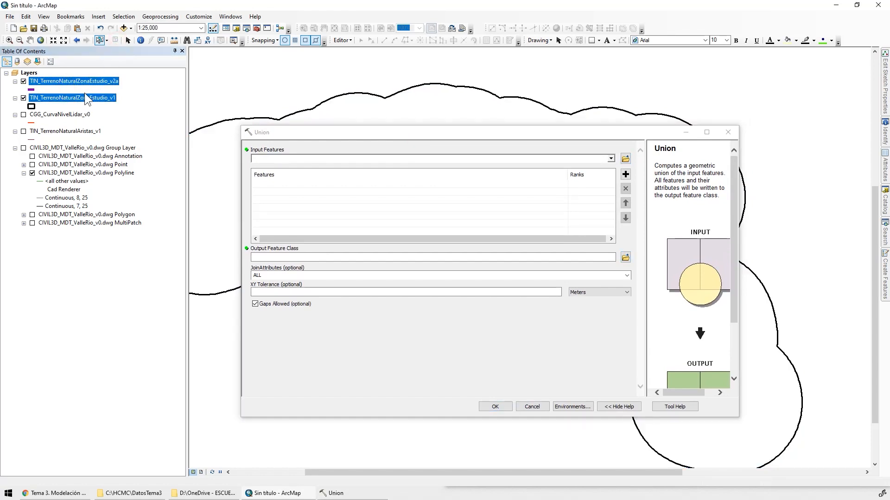
{"action": "right_click", "coordinate": [63, 97]}
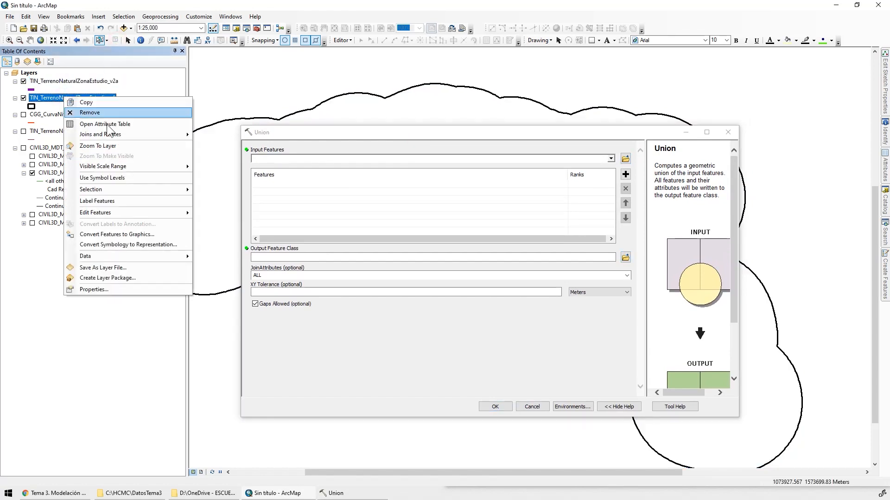
{"action": "left_click", "coordinate": [107, 124]}
{"action": "left_click", "coordinate": [345, 129]}
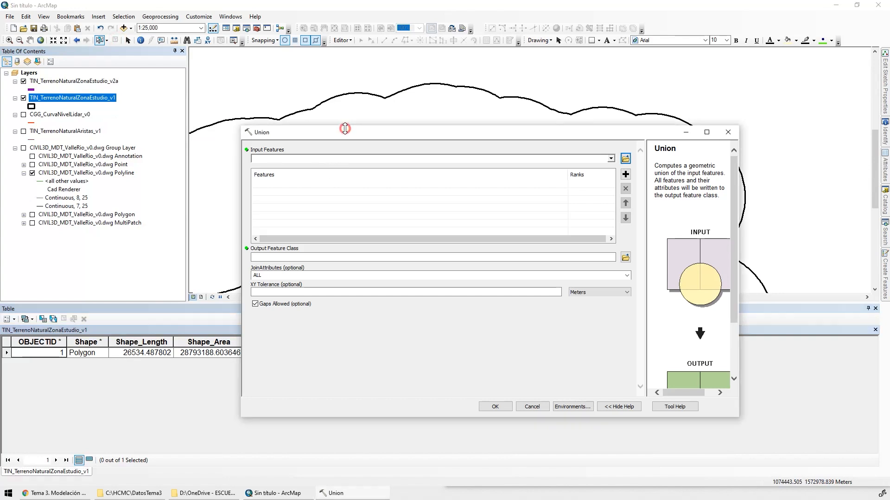
{"action": "left_click_drag", "start_coordinate": [345, 128], "coordinate": [393, 16]}
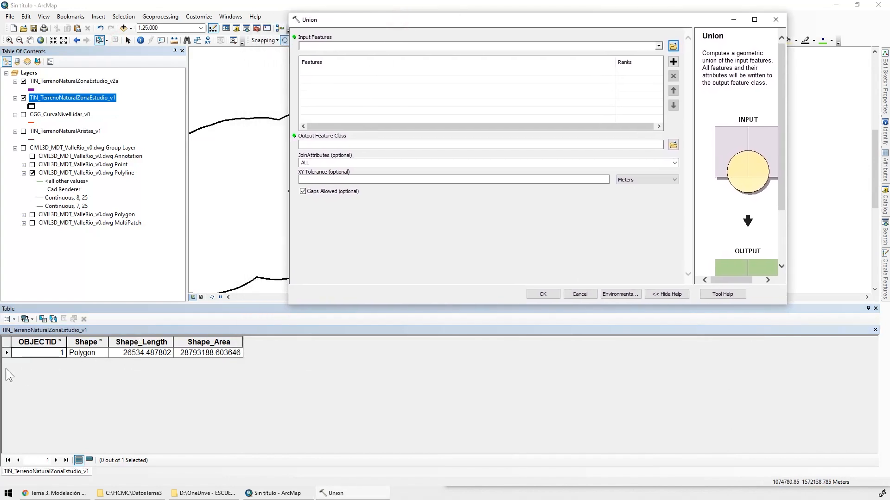
{"action": "left_click", "coordinate": [7, 352]}
{"action": "left_click_drag", "start_coordinate": [342, 18], "coordinate": [517, 26]}
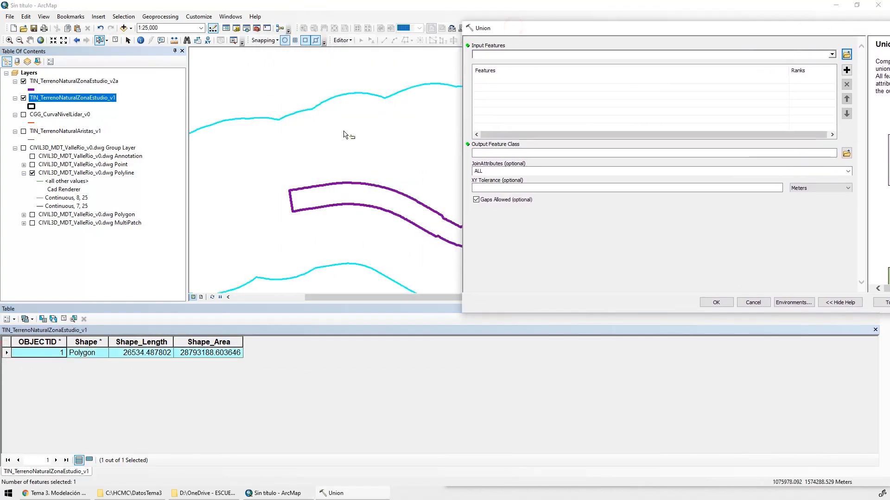
Open the attribute table of TIN_TerrenoNaturalZonaEstudio_v2a and select its Line and LWPolyline records in turn
{"action": "right_click", "coordinate": [46, 81]}
{"action": "left_click", "coordinate": [91, 108]}
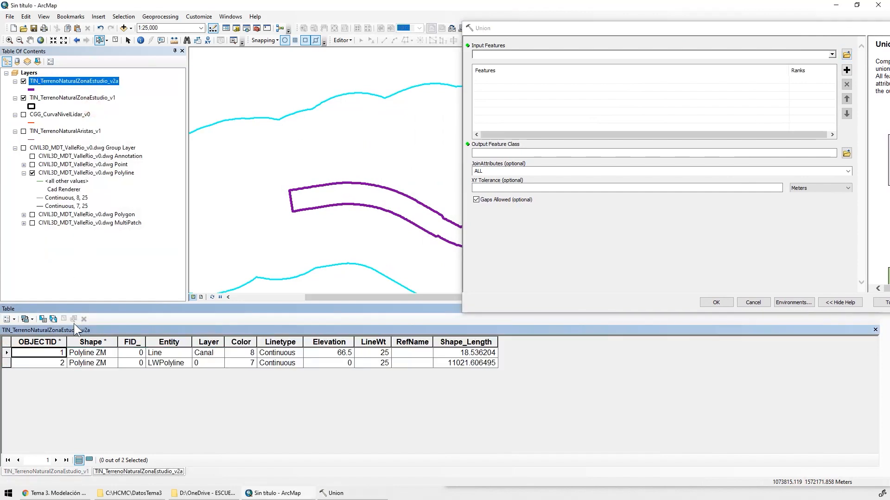
{"action": "left_click", "coordinate": [8, 353]}
{"action": "left_click", "coordinate": [8, 363]}
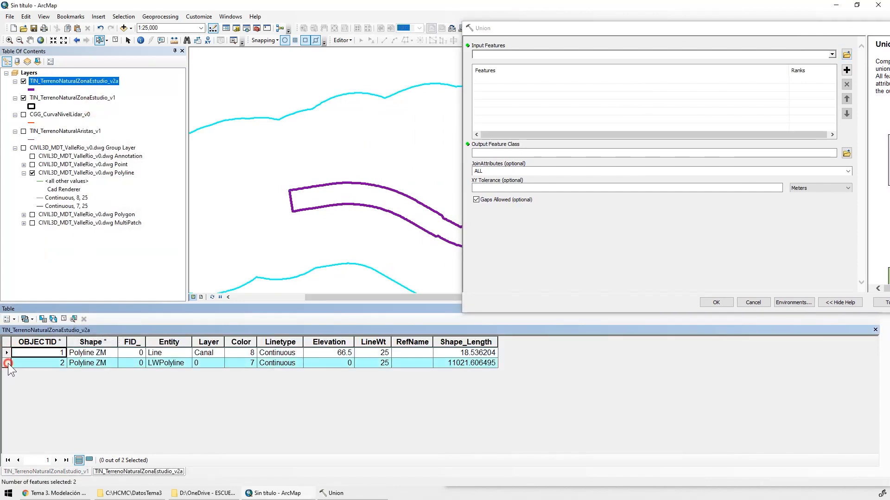
{"action": "left_click", "coordinate": [8, 353]}
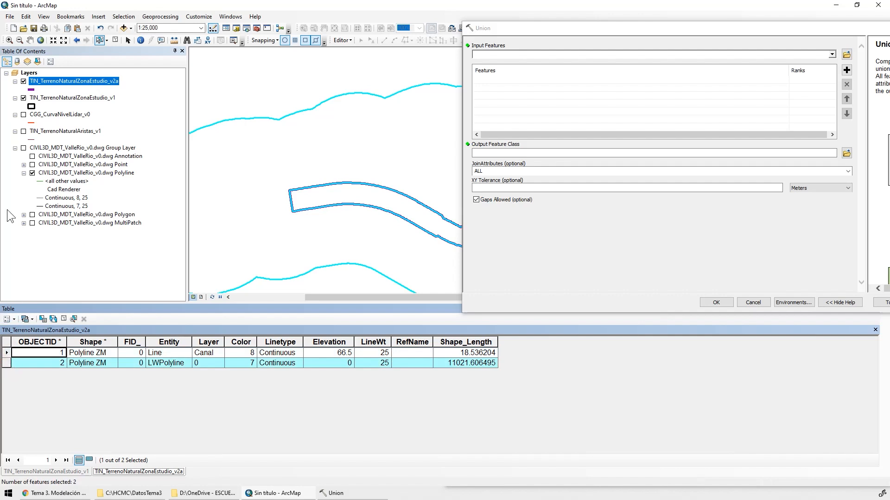
Hide TIN_TerrenoNaturalZonaEstudio_v1, close the Union tool, and zoom to the Canal line of TIN_TerrenoNaturalZonaEstudio_v2a to compare it with the LWPolyline
{"action": "left_click", "coordinate": [23, 98]}
{"action": "left_click", "coordinate": [278, 216]}
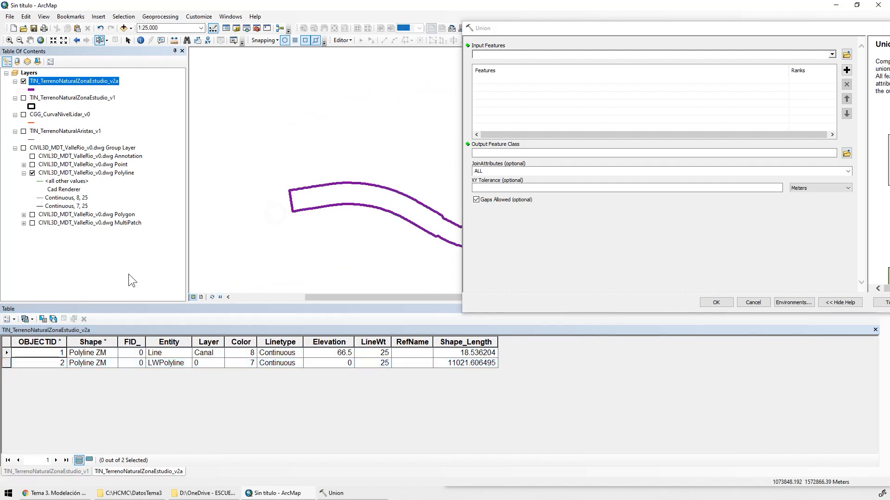
{"action": "double_click", "coordinate": [6, 354]}
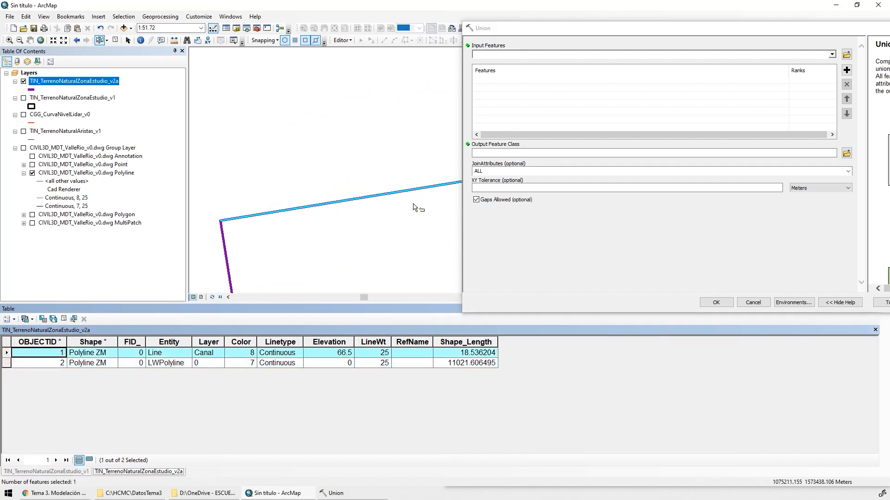
{"action": "left_click_drag", "start_coordinate": [846, 27], "coordinate": [634, 75]}
{"action": "left_click", "coordinate": [732, 78]}
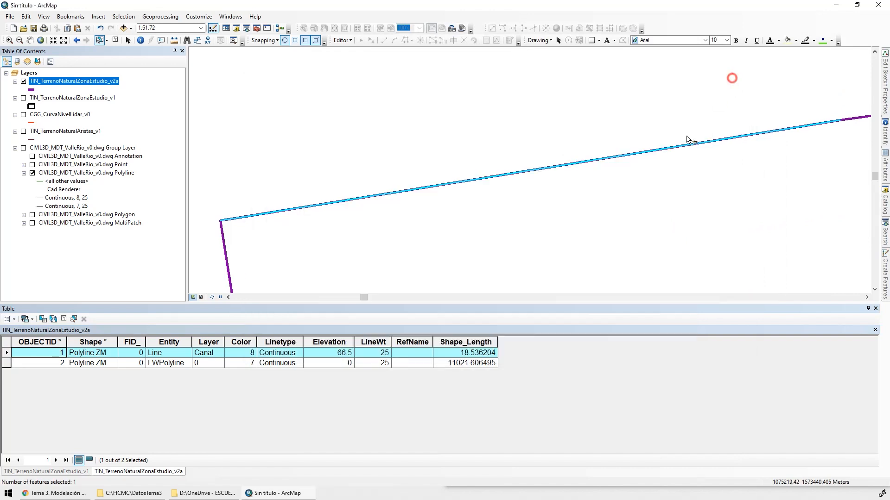
{"action": "scroll", "coordinate": [515, 165], "scroll_direction": "up", "scroll_amount": 1}
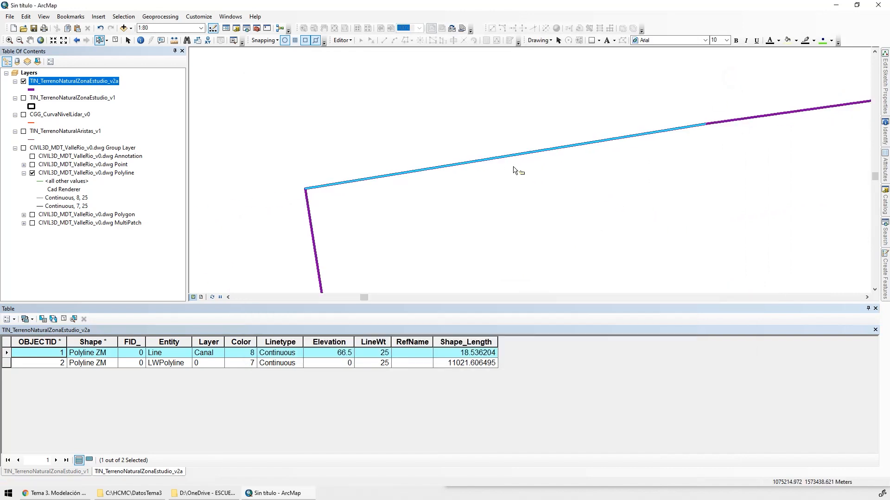
{"action": "left_click", "coordinate": [7, 363]}
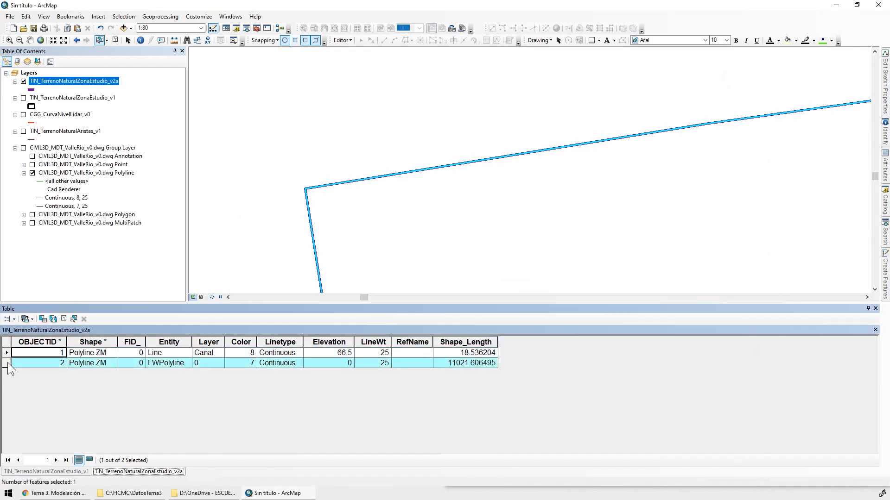
{"action": "left_click", "coordinate": [6, 353]}
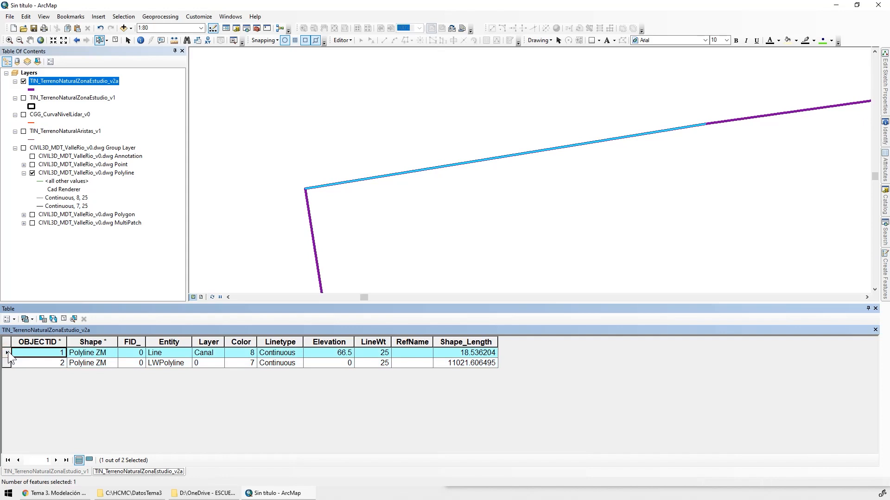
Start an edit session on the file geodatabase C:\HCMC\DatosTema1\Geodatabase.gdb
{"action": "left_click", "coordinate": [343, 41]}
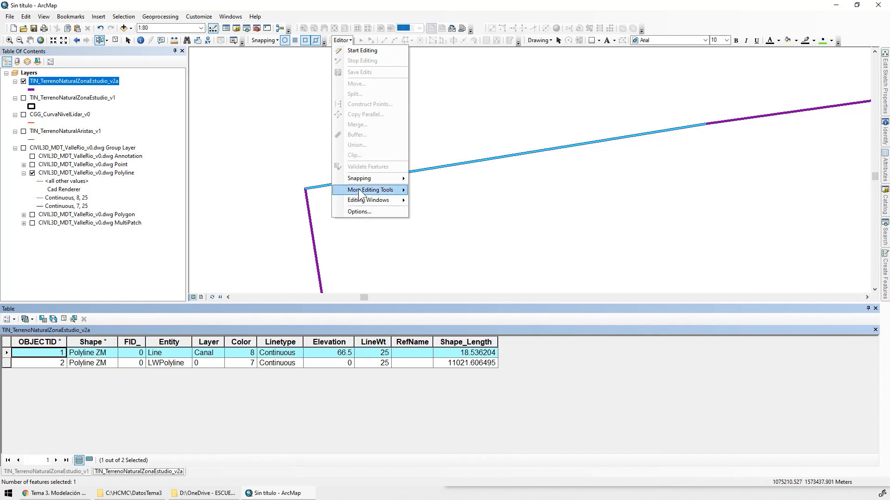
{"action": "left_click", "coordinate": [387, 50]}
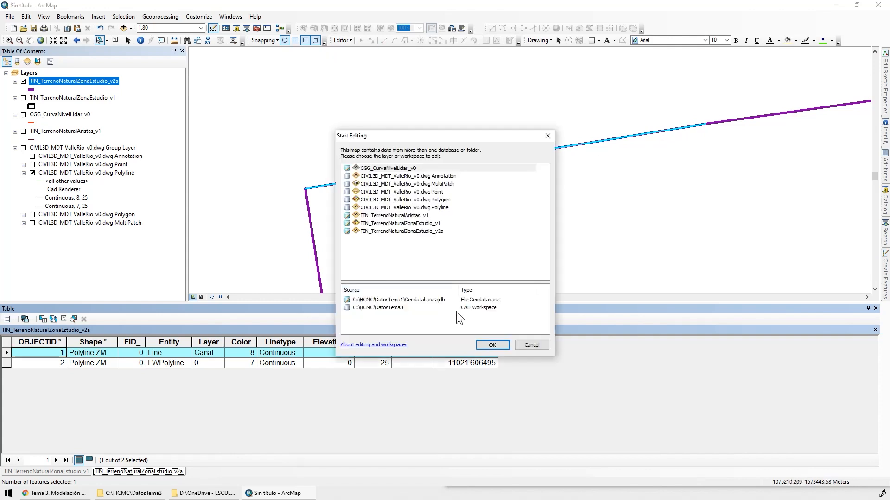
{"action": "left_click", "coordinate": [434, 300]}
{"action": "left_click", "coordinate": [425, 301]}
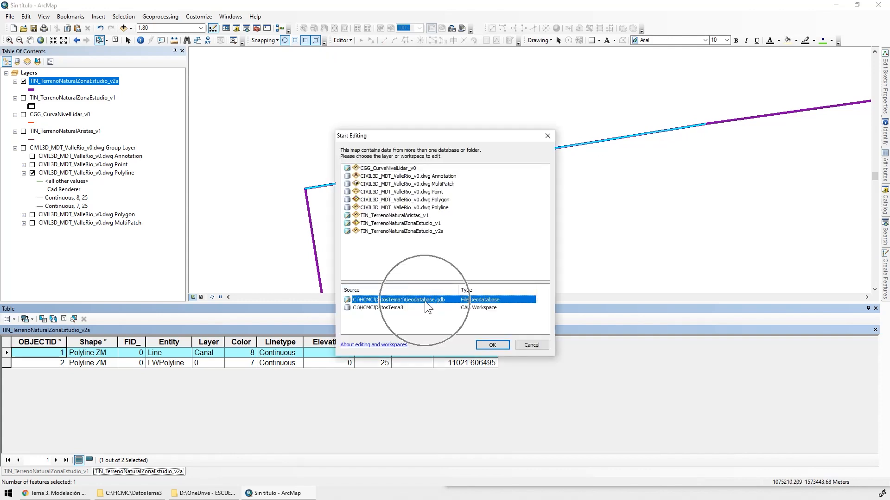
{"action": "left_click", "coordinate": [492, 345]}
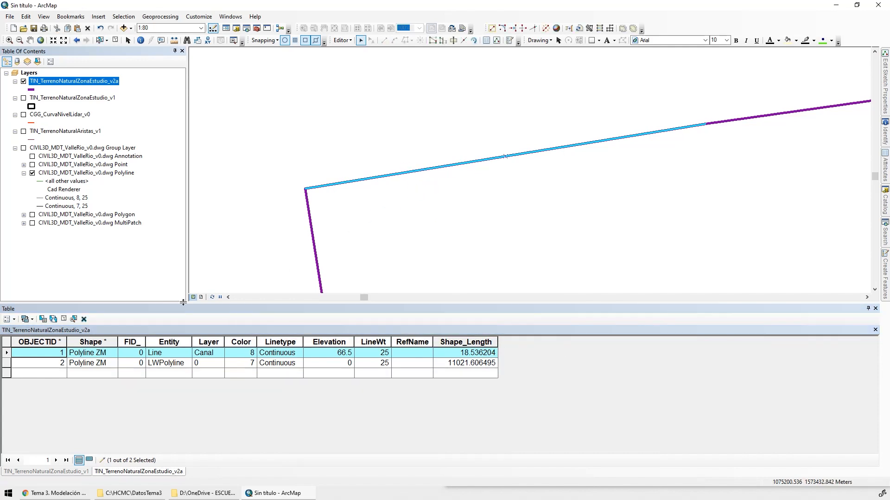
Delete the short Canal line record with OBJECTID 1 from TIN_TerrenoNaturalZonaEstudio_v2a
{"action": "left_click", "coordinate": [116, 40]}
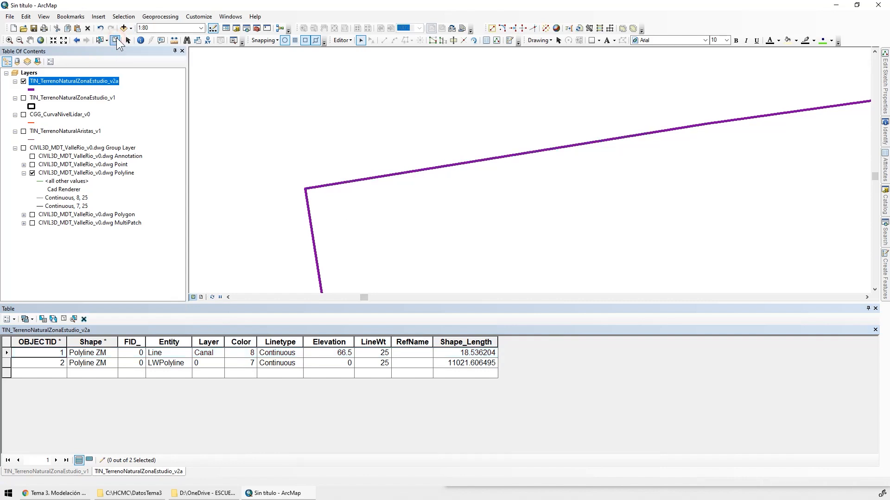
{"action": "left_click", "coordinate": [7, 353]}
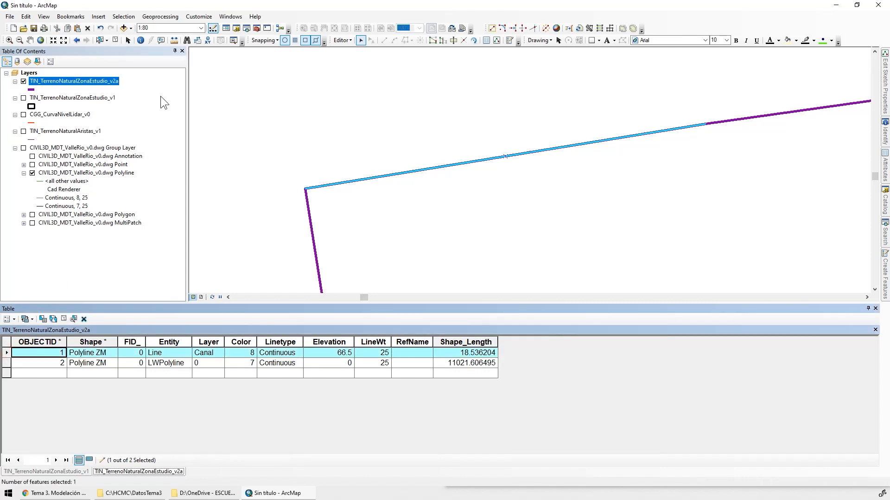
{"action": "left_click", "coordinate": [85, 321]}
Examine the remaining LWPolyline along the valley from its eastern to its western end, checking that the outline is continuous and closed
{"action": "double_click", "coordinate": [7, 352]}
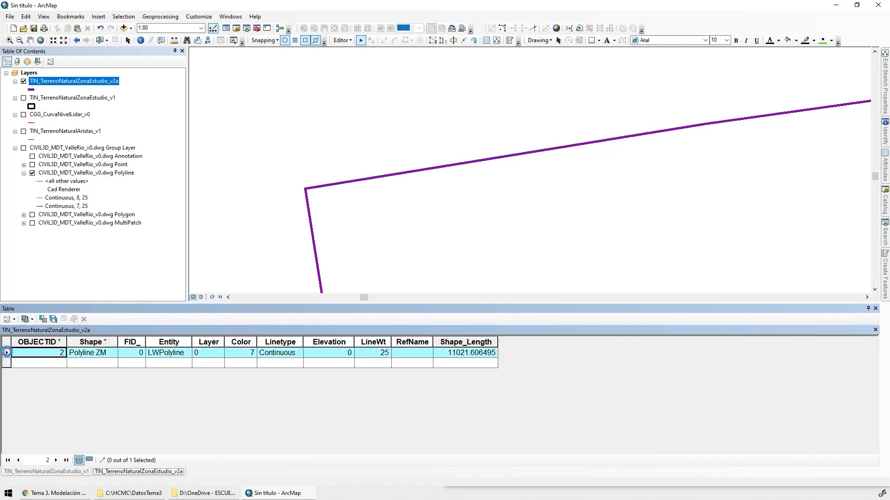
{"action": "scroll", "coordinate": [848, 140], "scroll_direction": "down", "scroll_amount": 5}
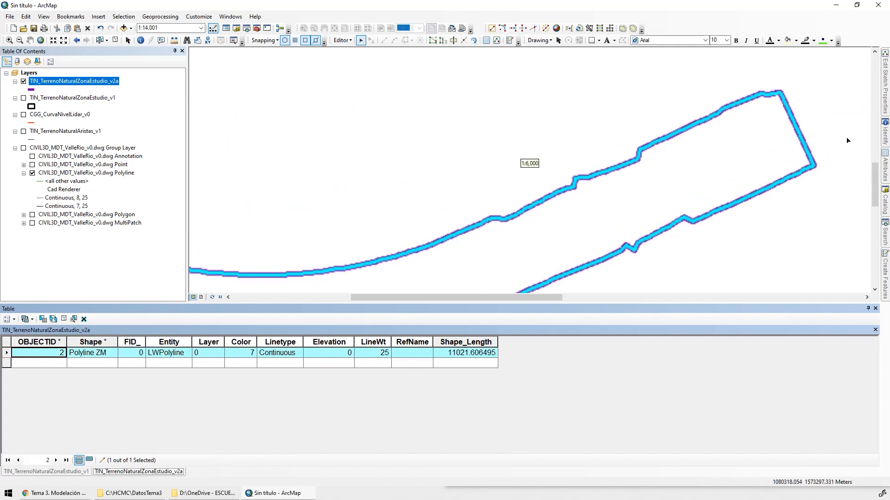
{"action": "left_click_drag", "start_coordinate": [664, 90], "coordinate": [689, 242]}
{"action": "left_click_drag", "start_coordinate": [513, 228], "coordinate": [752, 100]}
{"action": "left_click_drag", "start_coordinate": [454, 196], "coordinate": [759, 218]}
{"action": "left_click_drag", "start_coordinate": [431, 161], "coordinate": [799, 246]}
{"action": "left_click_drag", "start_coordinate": [470, 148], "coordinate": [658, 312]}
{"action": "left_click_drag", "start_coordinate": [421, 142], "coordinate": [806, 274]}
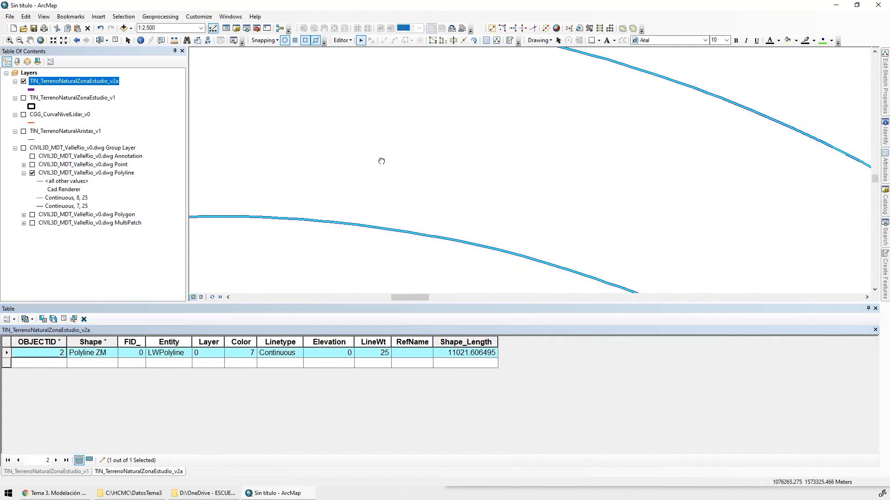
{"action": "left_click_drag", "start_coordinate": [381, 161], "coordinate": [779, 145]}
{"action": "left_click_drag", "start_coordinate": [510, 205], "coordinate": [473, 111]}
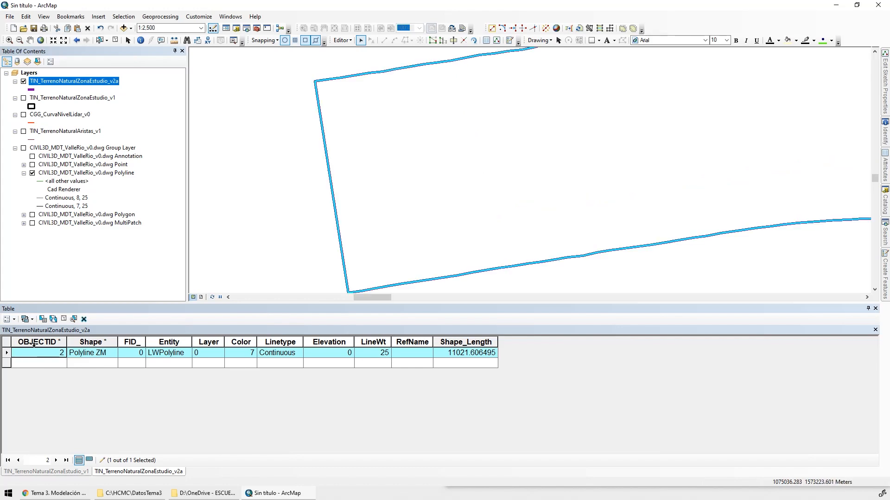
{"action": "left_click", "coordinate": [6, 354]}
{"action": "double_click", "coordinate": [6, 354]}
Stop the edit session and save the edits
{"action": "left_click", "coordinate": [343, 40]}
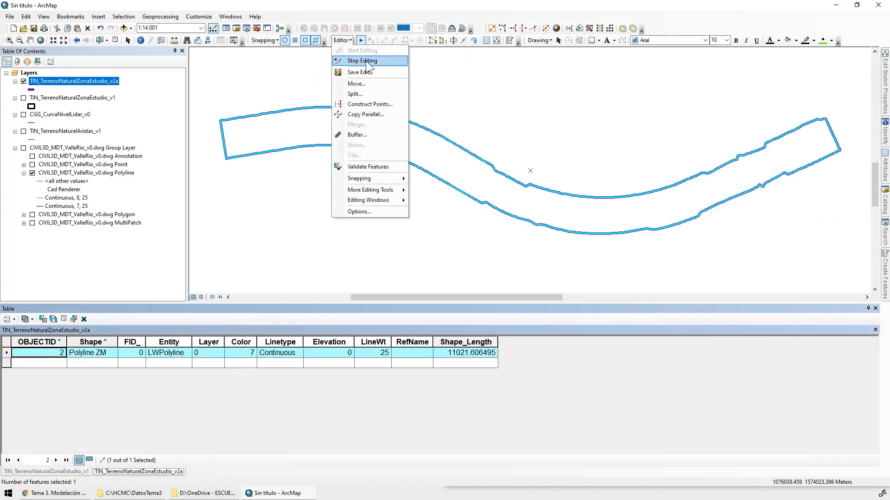
{"action": "left_click", "coordinate": [366, 62]}
{"action": "left_click", "coordinate": [420, 277]}
Show the TIN_TerrenoNaturalZonaEstudio_v1 layer again and zoom the map to its extent
{"action": "left_click", "coordinate": [23, 98]}
{"action": "right_click", "coordinate": [51, 98]}
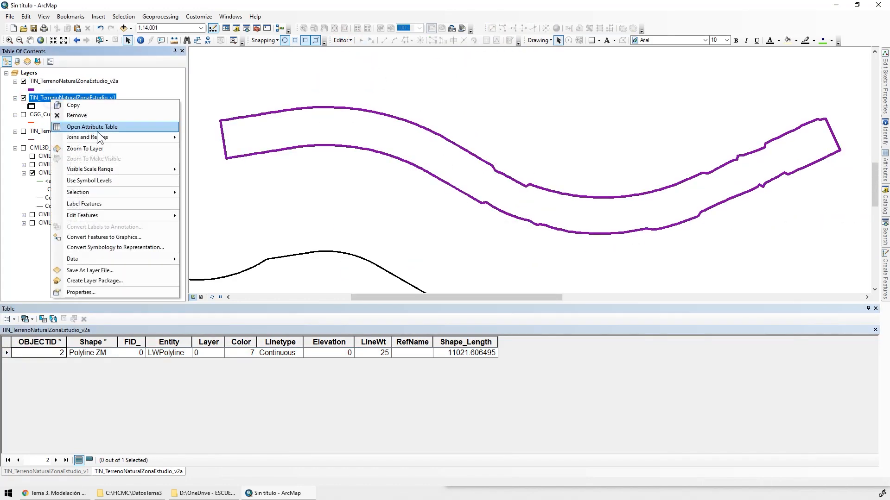
{"action": "left_click", "coordinate": [101, 148]}
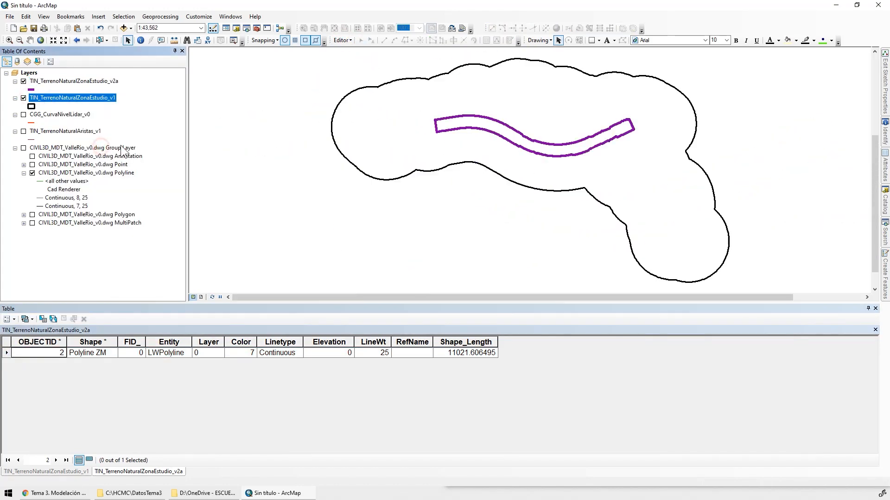
{"action": "left_click", "coordinate": [156, 18]}
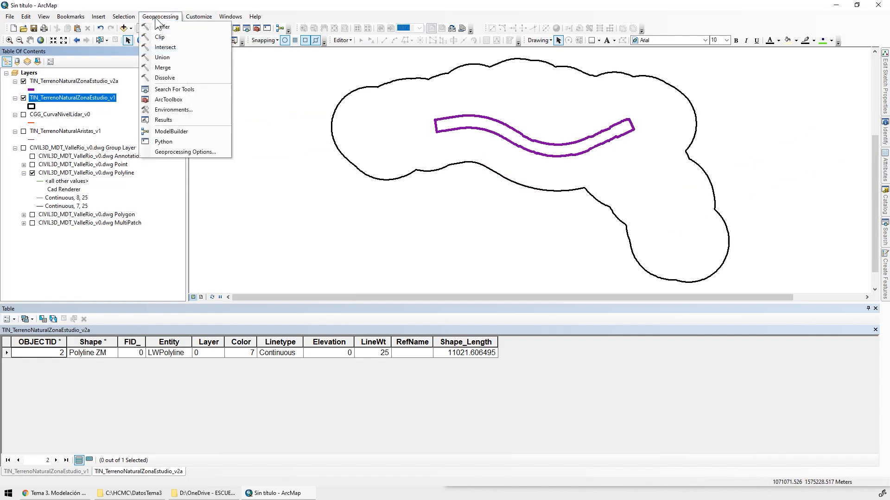
{"action": "left_click", "coordinate": [187, 57]}
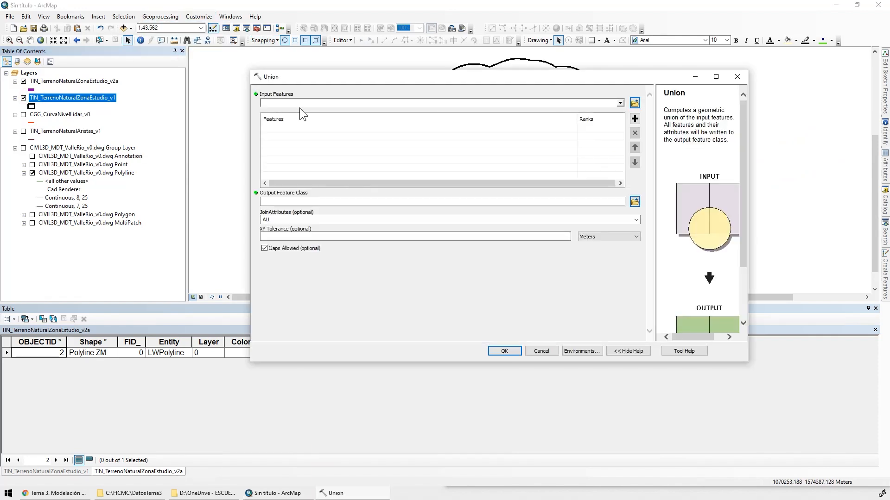
{"action": "left_click", "coordinate": [74, 81], "text": "ctrl"}
{"action": "left_click_drag", "start_coordinate": [88, 98], "coordinate": [288, 147]}
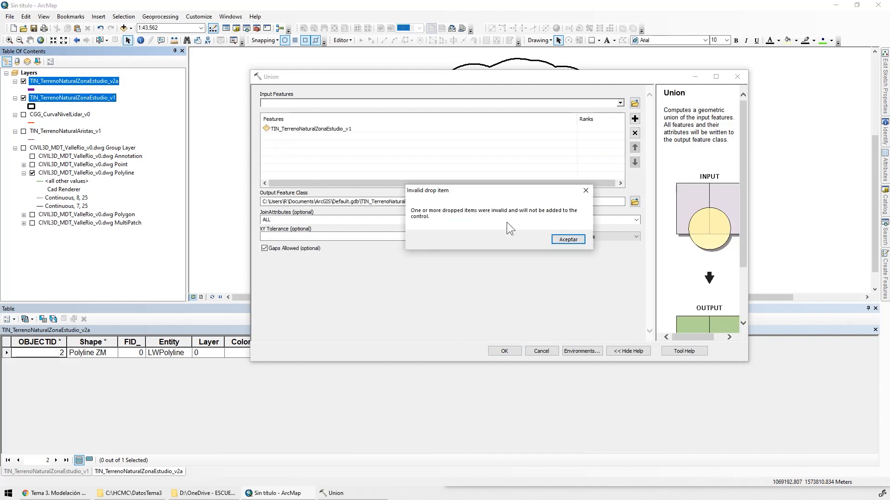
{"action": "left_click", "coordinate": [569, 240]}
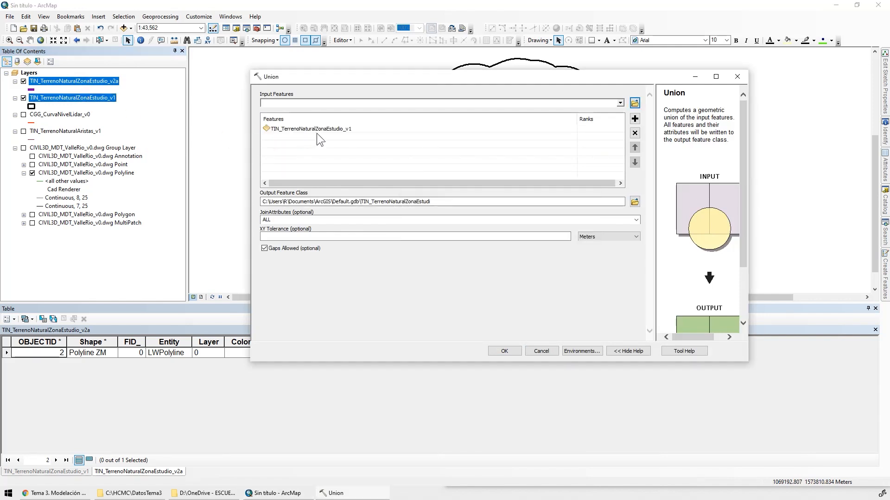
{"action": "left_click", "coordinate": [107, 82]}
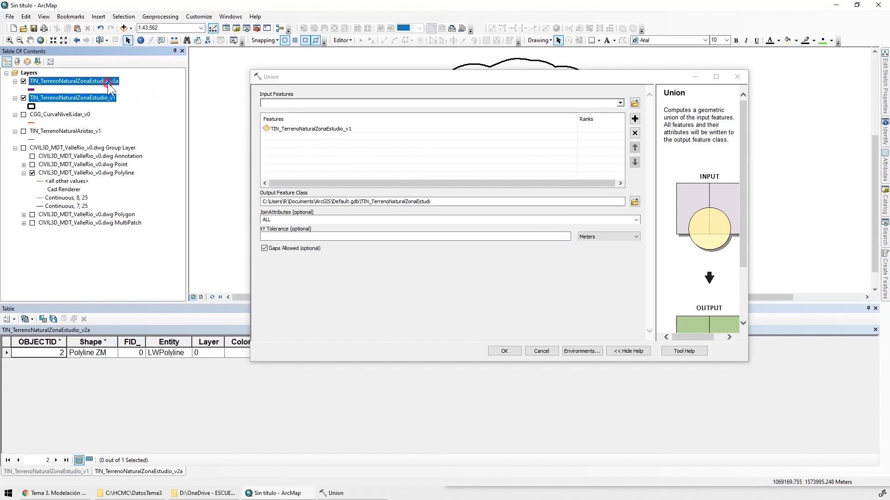
{"action": "left_click_drag", "start_coordinate": [107, 82], "coordinate": [287, 151]}
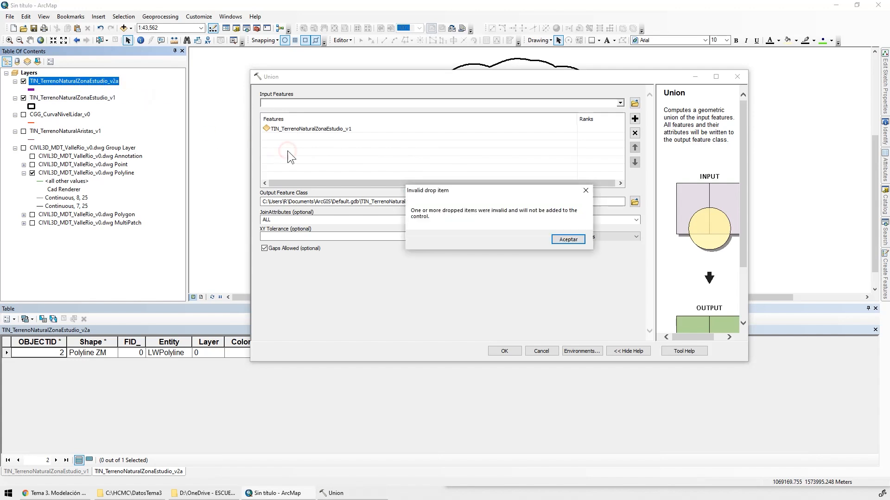
{"action": "left_click", "coordinate": [567, 240]}
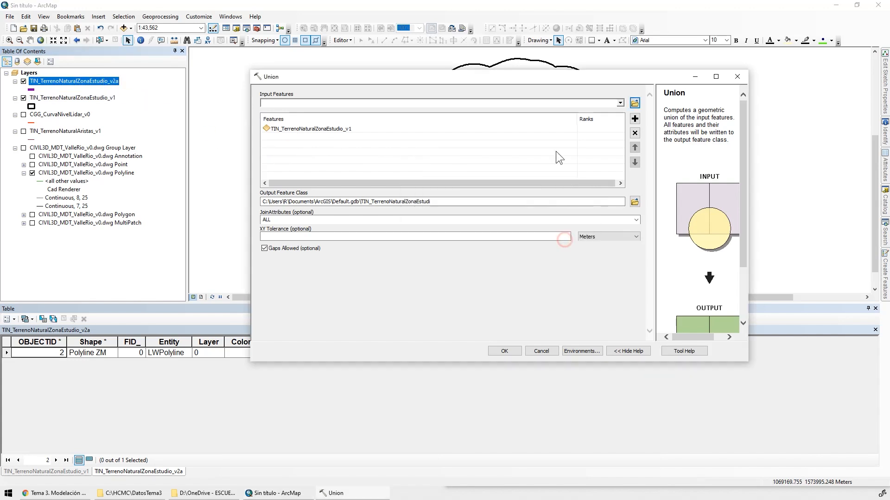
{"action": "left_click", "coordinate": [620, 103]}
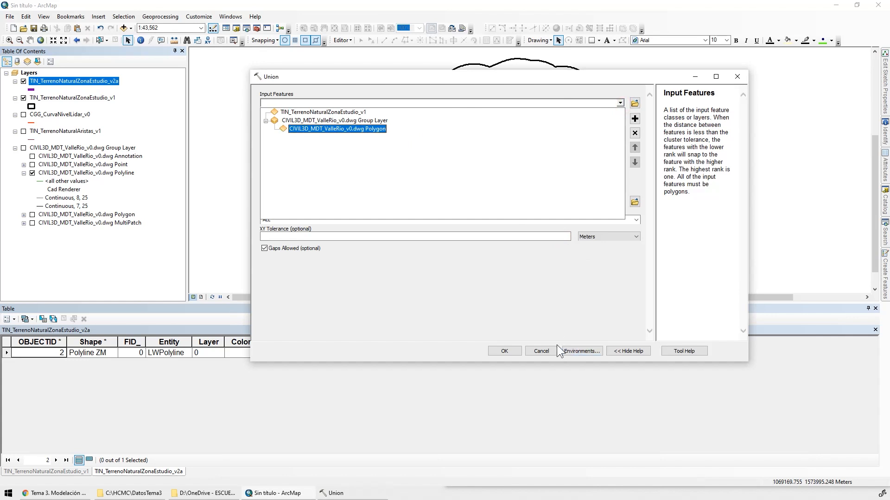
{"action": "left_click", "coordinate": [543, 353]}
{"action": "left_click", "coordinate": [540, 351]}
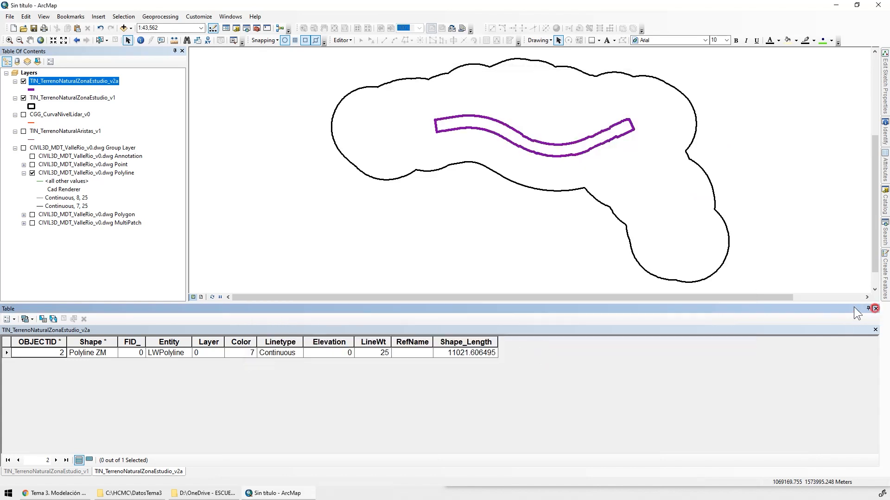
Close the attribute table, hide the TIN_TerrenoNaturalZonaEstudio_v1 layer and select the TIN_TerrenoNaturalZonaEstudio_v2a layer
{"action": "left_click", "coordinate": [875, 308]}
{"action": "left_click", "coordinate": [23, 98]}
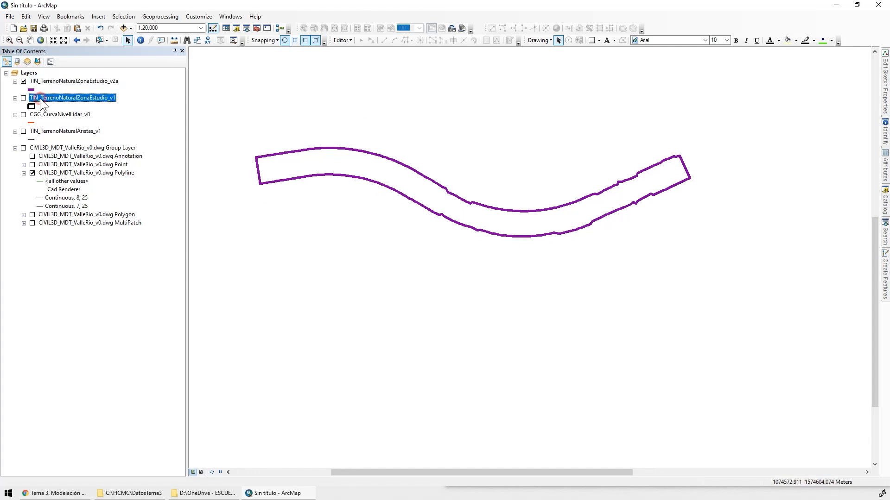
{"action": "left_click", "coordinate": [45, 80]}
Search for the Feature To Polygon tool, open it and add TIN_TerrenoNaturalZonaEstudio_v2a as its input features
{"action": "left_click", "coordinate": [230, 17]}
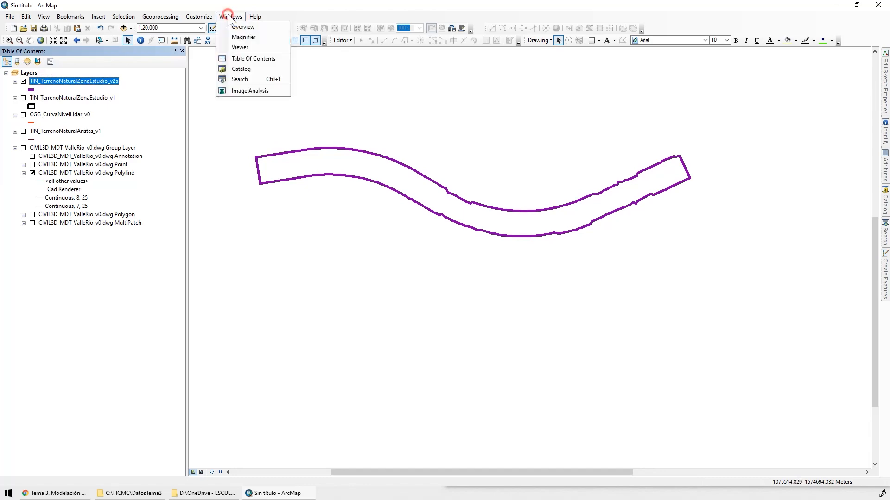
{"action": "left_click", "coordinate": [241, 81]}
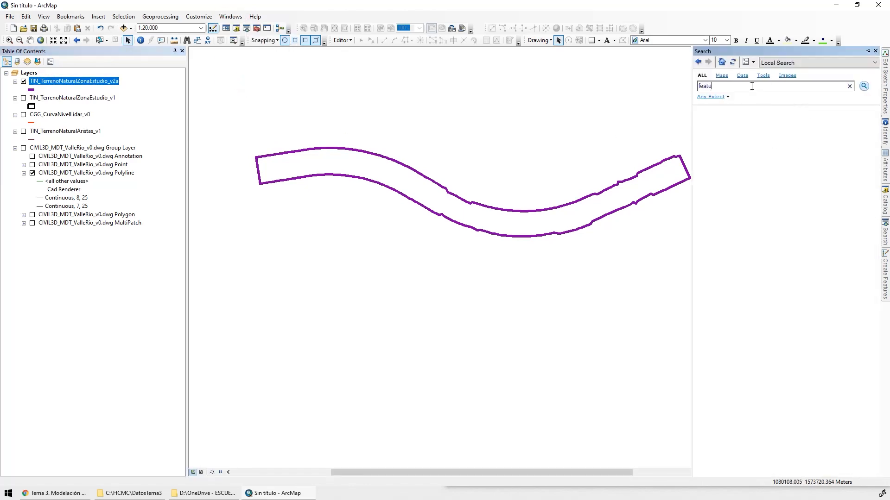
{"action": "key", "text": "Return"}
{"action": "left_click", "coordinate": [728, 119]}
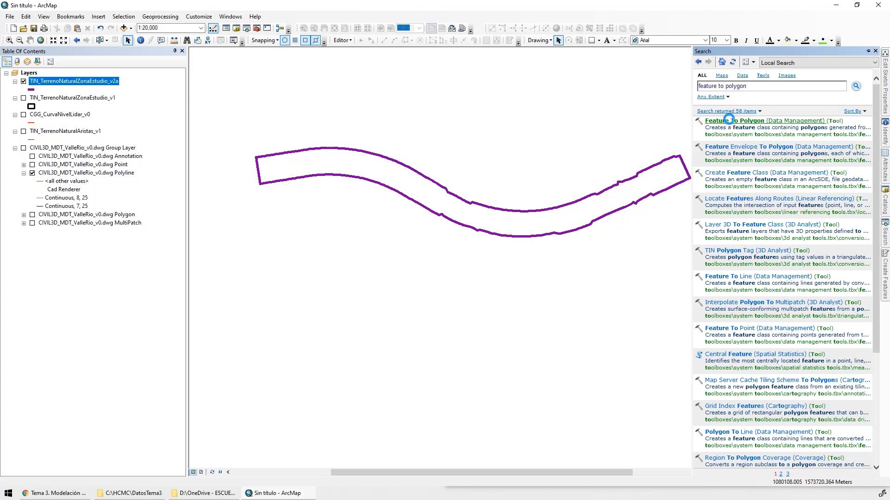
{"action": "left_click_drag", "start_coordinate": [82, 80], "coordinate": [301, 107]}
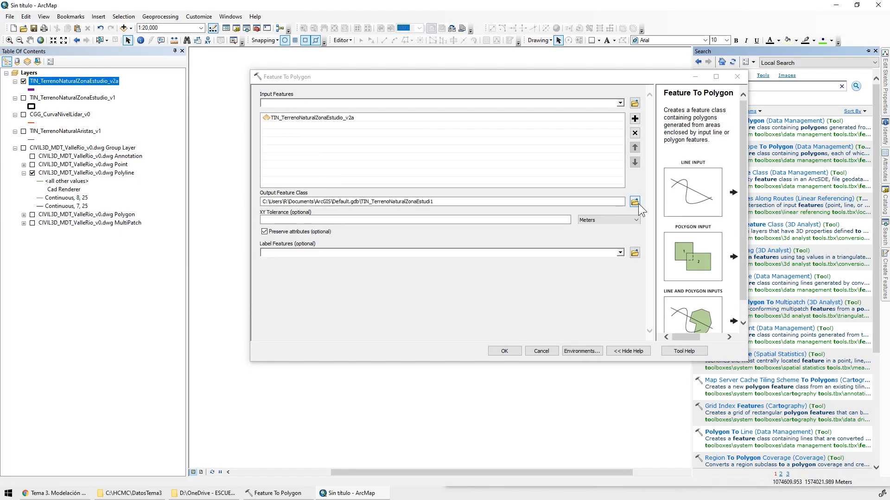
Set the output feature class to TIN_TerrenoNaturalZonaEstudio_v2b in the CAPAS dataset of C:\HCMC\DatosTema1\Geodatabase.gdb
{"action": "left_click", "coordinate": [95, 80]}
{"action": "key", "text": "ctrl+c"}
{"action": "key", "text": "Escape"}
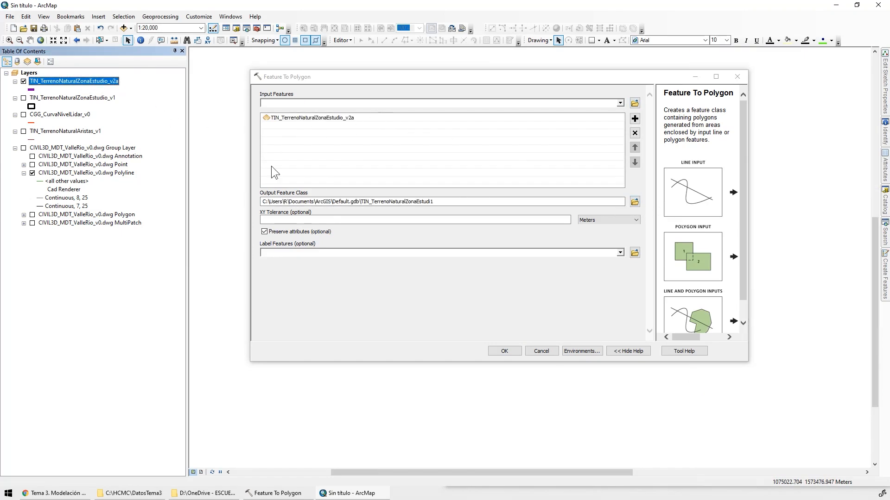
{"action": "left_click", "coordinate": [635, 201]}
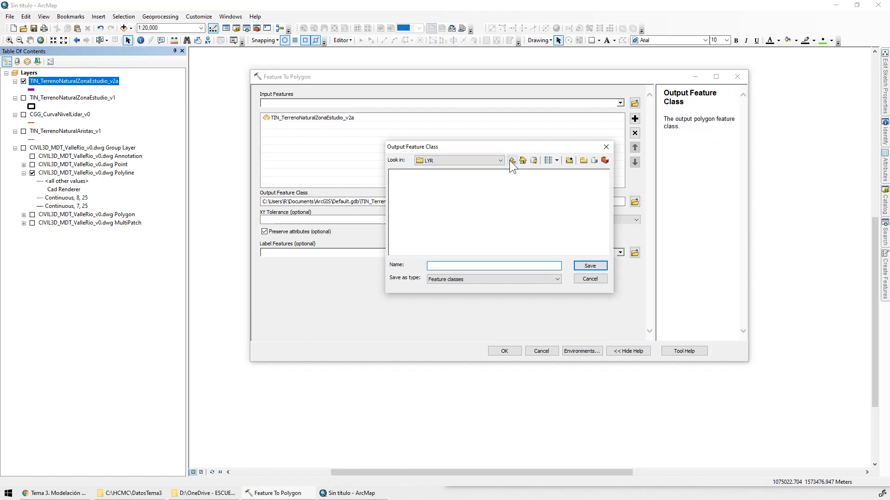
{"action": "left_click", "coordinate": [485, 162]}
{"action": "left_click", "coordinate": [444, 185]}
{"action": "double_click", "coordinate": [482, 176]}
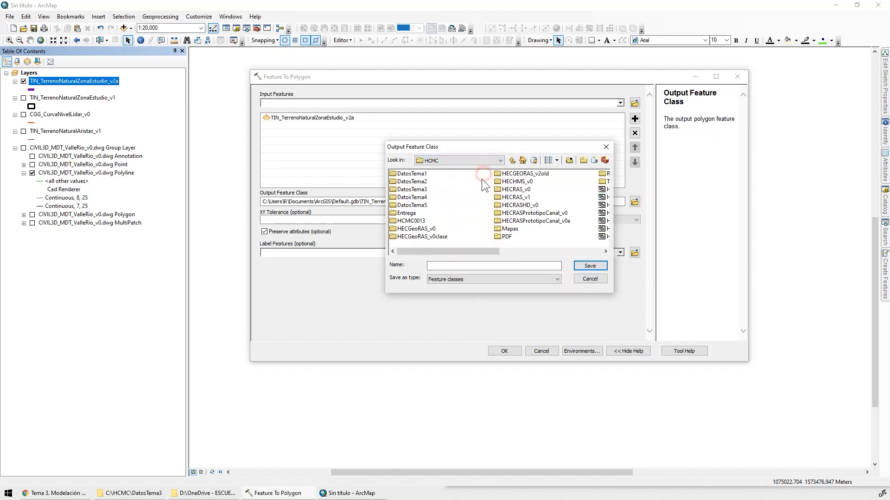
{"action": "double_click", "coordinate": [409, 174]}
{"action": "double_click", "coordinate": [417, 205]}
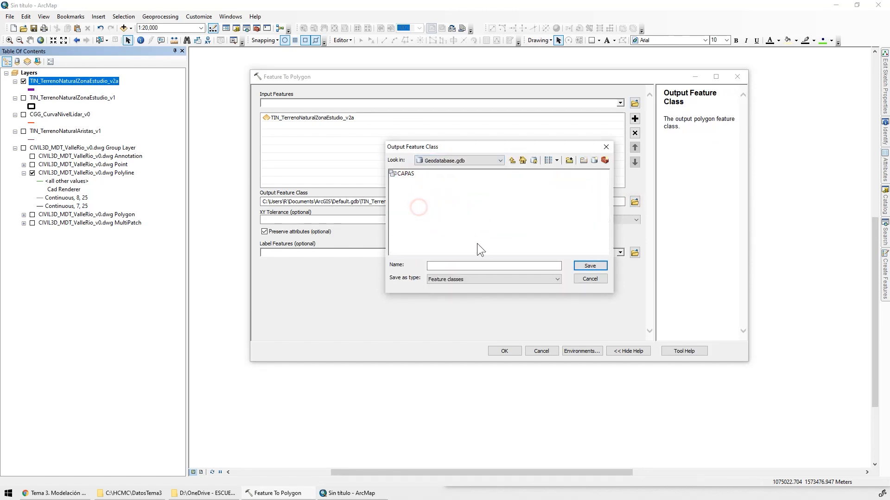
{"action": "double_click", "coordinate": [407, 173]}
{"action": "left_click", "coordinate": [452, 266]}
{"action": "key", "text": "ctrl+v"}
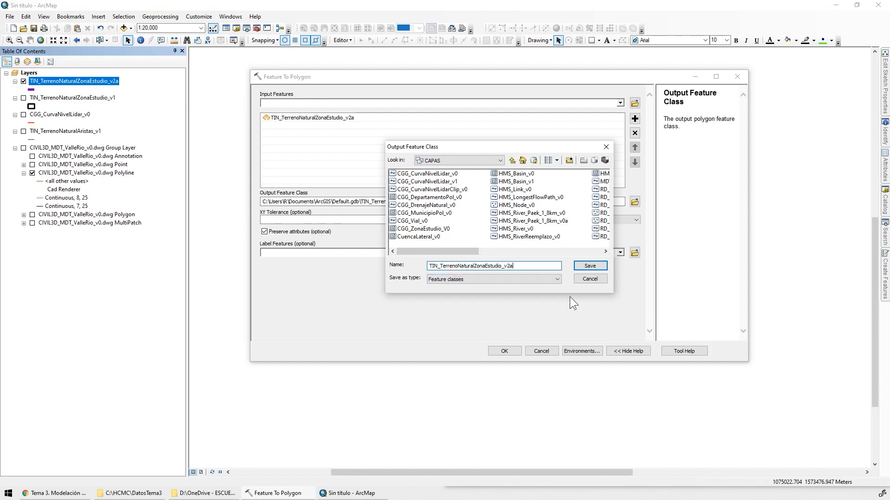
{"action": "type", "text": "b"}
{"action": "left_click", "coordinate": [590, 266]}
Run the Feature To Polygon conversion and remove the TIN_TerrenoNaturalZonaEstudio_v2a line layer from the map
{"action": "left_click", "coordinate": [551, 220]}
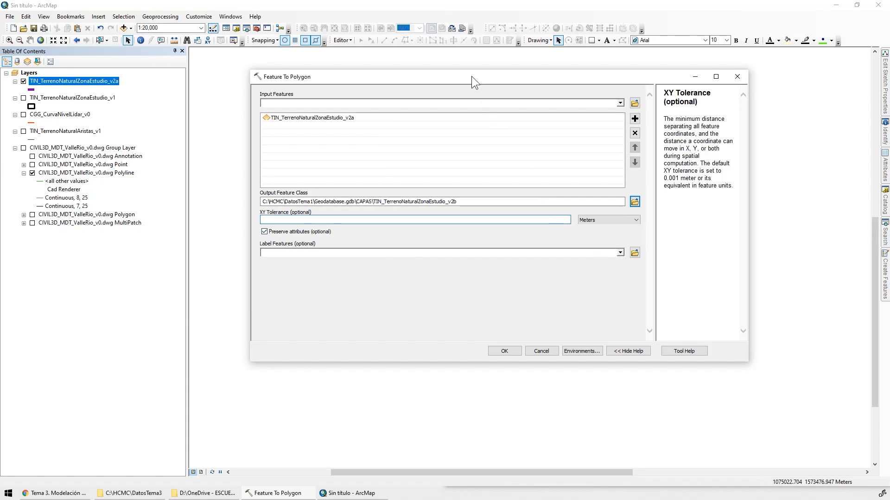
{"action": "left_click_drag", "start_coordinate": [471, 76], "coordinate": [453, 223]}
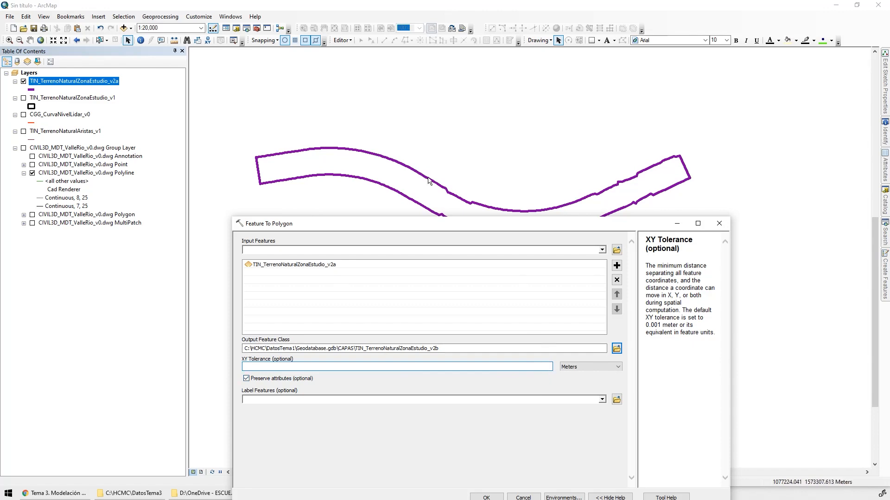
{"action": "left_click_drag", "start_coordinate": [467, 217], "coordinate": [465, 120]}
{"action": "left_click", "coordinate": [490, 402]}
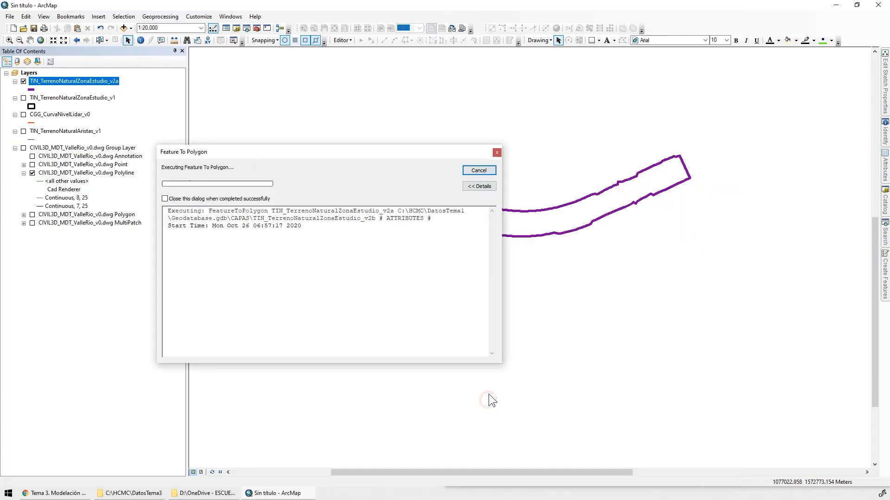
{"action": "left_click", "coordinate": [470, 171]}
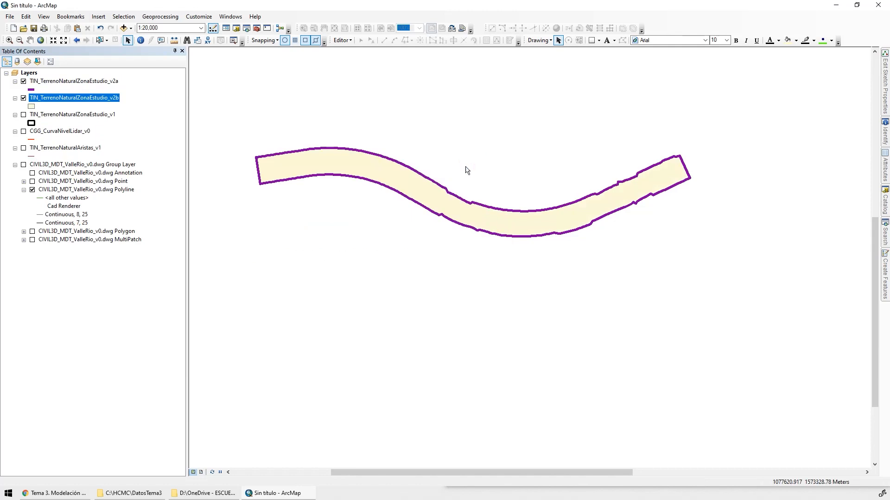
{"action": "right_click", "coordinate": [44, 79]}
{"action": "left_click", "coordinate": [80, 94]}
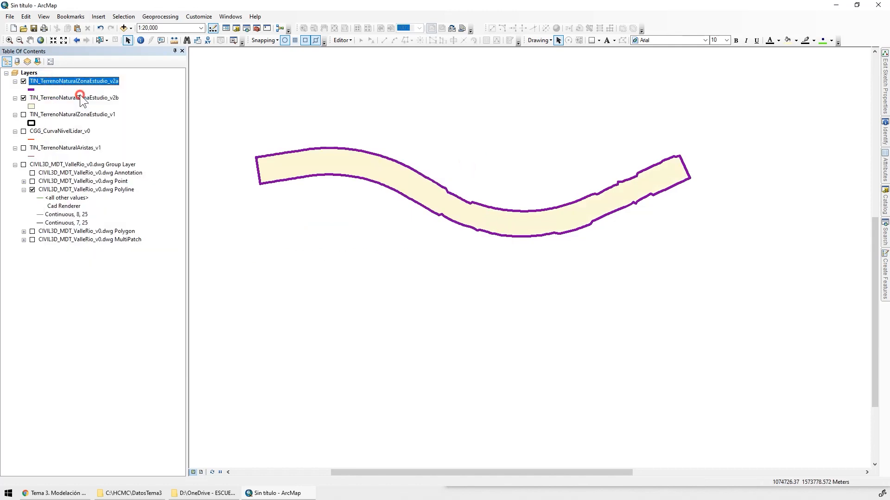
Symbolize TIN_TerrenoNaturalZonaEstudio_v2b with no fill and a purple outline of width 2
{"action": "left_click", "coordinate": [31, 90]}
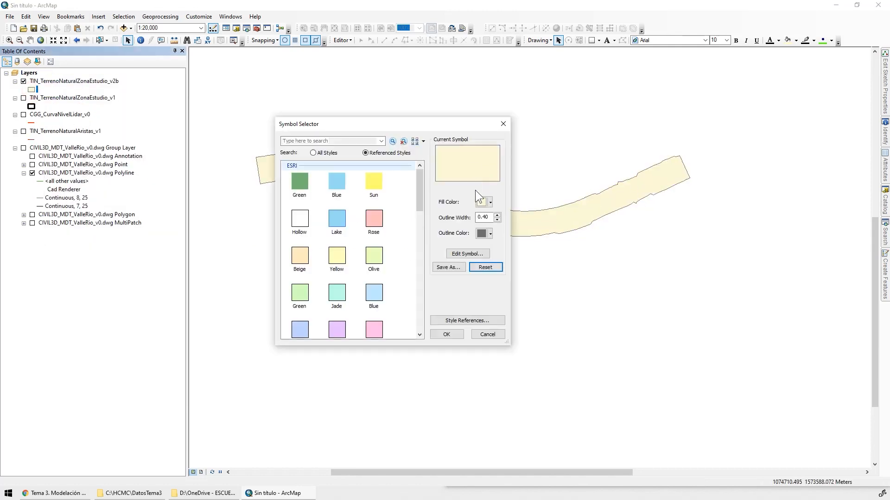
{"action": "left_click", "coordinate": [490, 205]}
{"action": "left_click", "coordinate": [469, 216]}
{"action": "left_click", "coordinate": [497, 215]}
{"action": "left_click", "coordinate": [496, 215]}
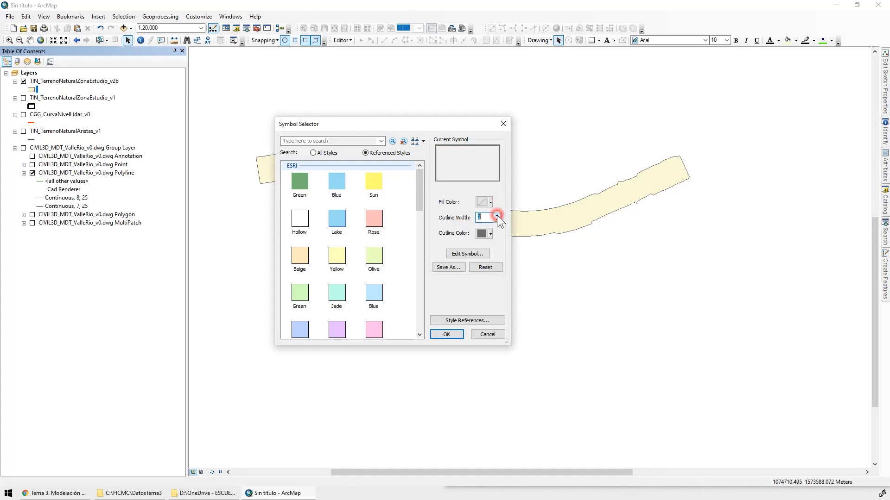
{"action": "left_click", "coordinate": [490, 233]}
{"action": "left_click", "coordinate": [479, 283]}
{"action": "left_click", "coordinate": [447, 333]}
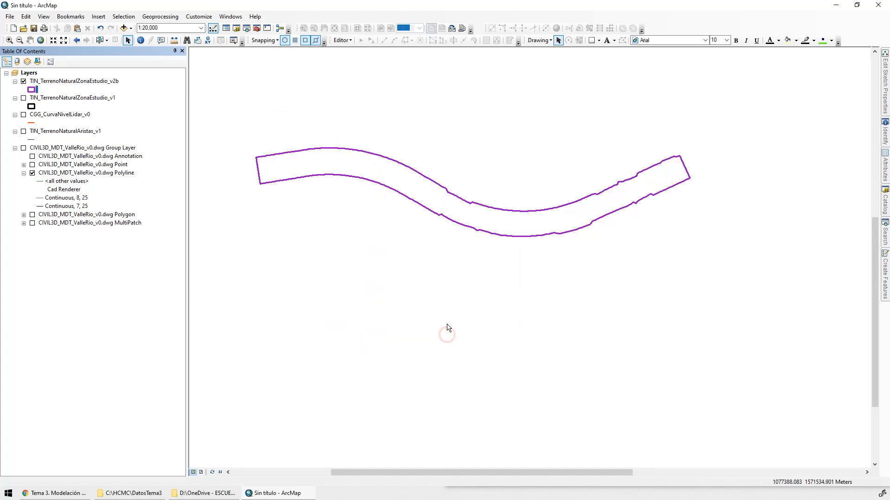
Show the TIN_TerrenoNaturalZonaEstudio_v1 study area beneath the new valley polygon and zoom the map to that layer
{"action": "left_click", "coordinate": [23, 99]}
{"action": "right_click", "coordinate": [47, 98]}
{"action": "left_click", "coordinate": [80, 146]}
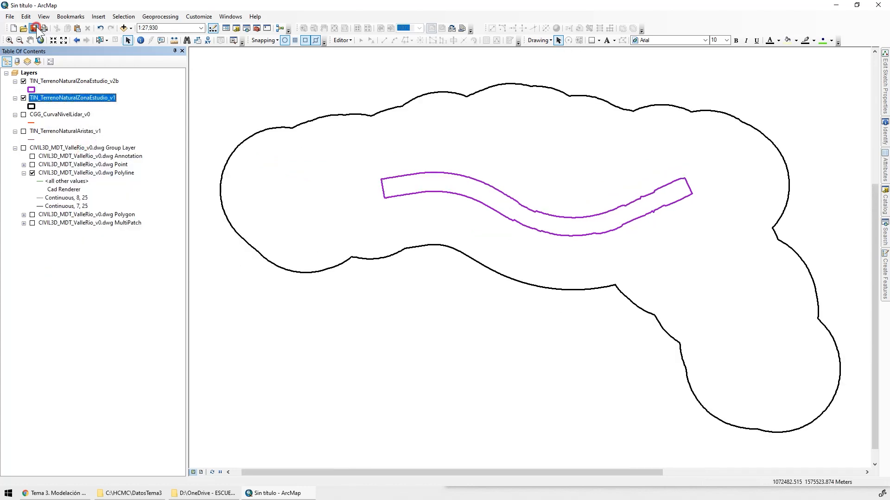
Start saving the map document and choose the Mapas folder inside HCMC on drive C as its location
{"action": "left_click", "coordinate": [36, 27]}
{"action": "left_click", "coordinate": [463, 168]}
{"action": "left_click", "coordinate": [463, 168]}
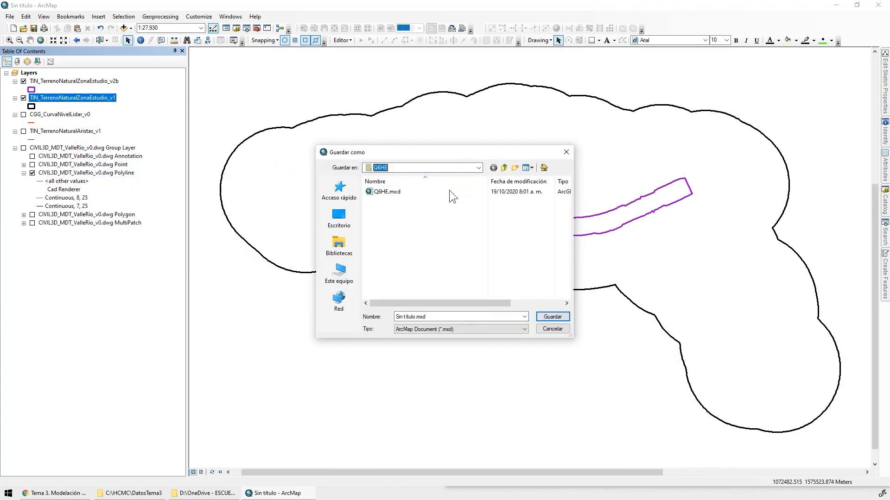
{"action": "left_click", "coordinate": [427, 167]}
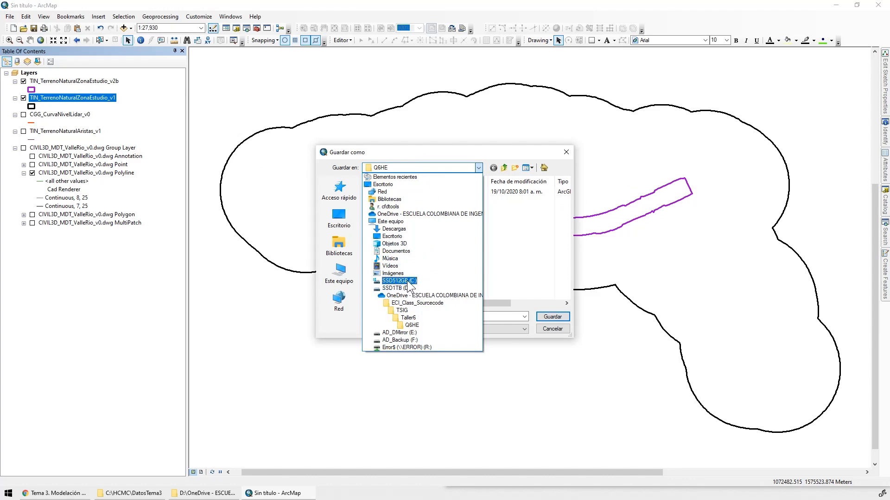
{"action": "left_click", "coordinate": [396, 285]}
{"action": "double_click", "coordinate": [389, 229]}
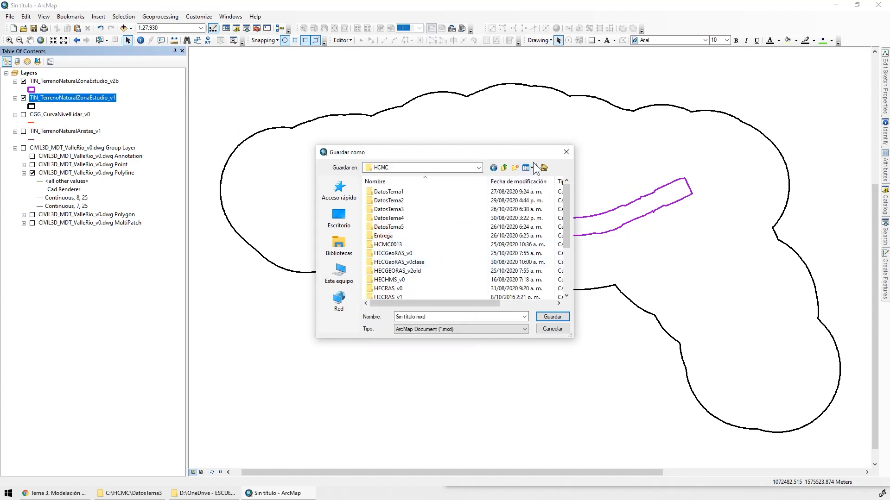
{"action": "left_click", "coordinate": [531, 167]}
{"action": "left_click", "coordinate": [455, 222]}
{"action": "double_click", "coordinate": [466, 190]}
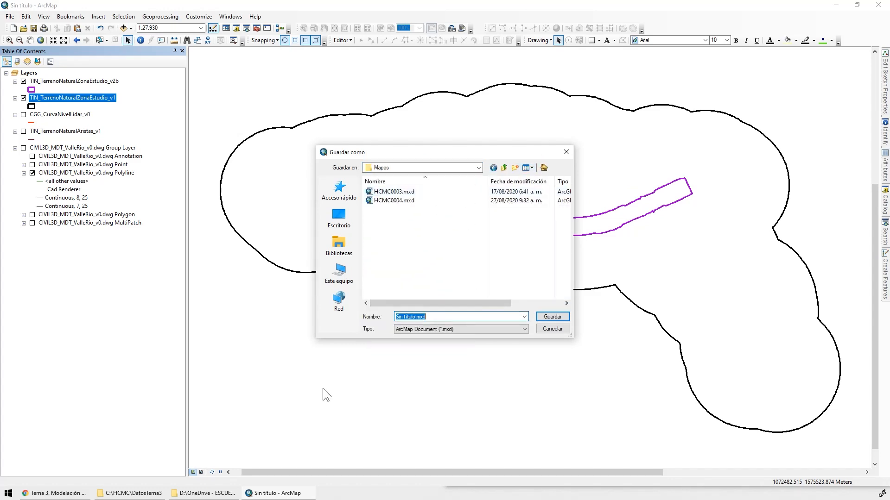
Switch to Chrome and open the HCMC0021 microcontent page 3.1 from the Tema 3 course page to check its code
{"action": "left_click", "coordinate": [54, 493]}
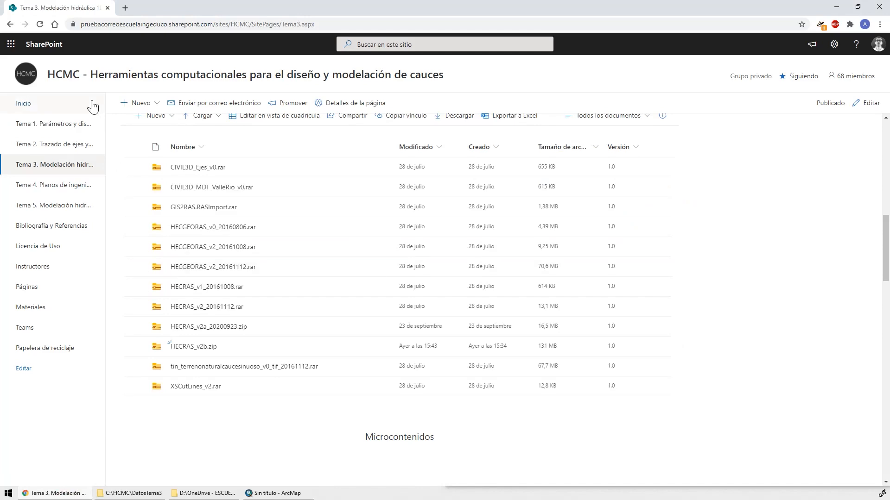
{"action": "left_click", "coordinate": [69, 168]}
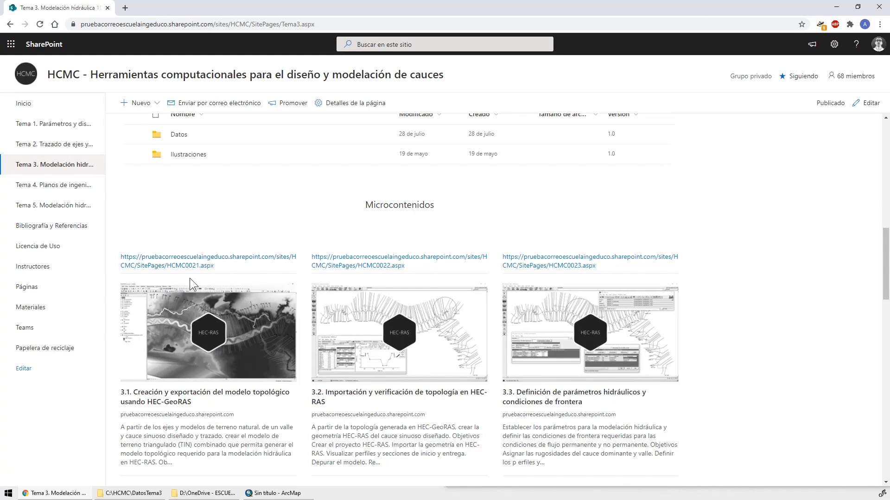
{"action": "left_click", "coordinate": [168, 265]}
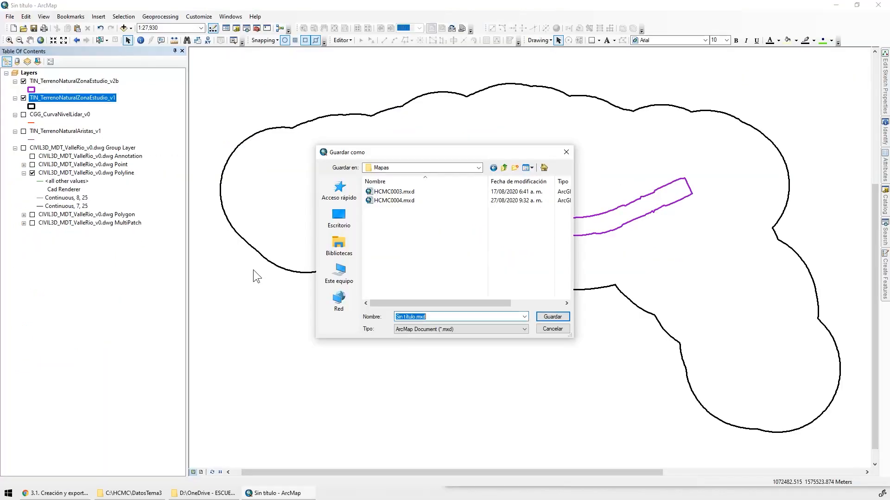
Save the map document in the Mapas folder as HCMC0021
{"action": "type", "text": "H"}
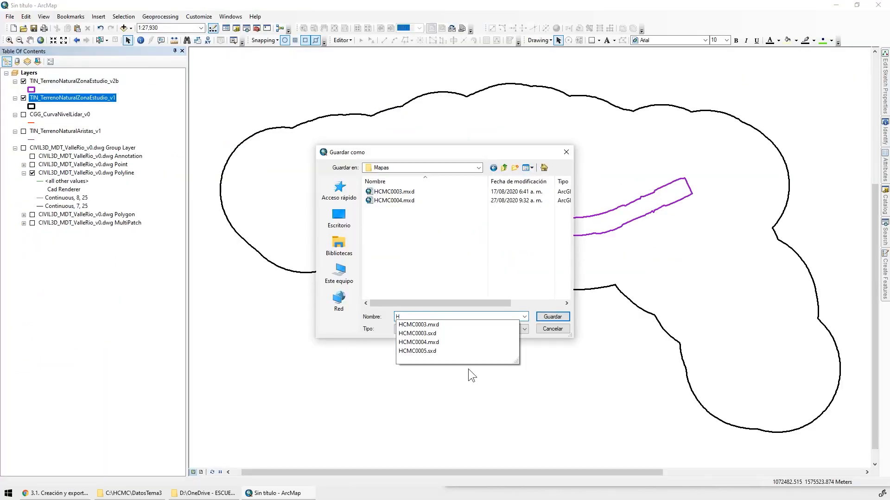
{"action": "type", "text": "CMC0021"}
{"action": "key", "text": "Return"}
Start the Union tool with TIN_TerrenoNaturalZonaEstudio_v2b and TIN_TerrenoNaturalZonaEstudio_v1 as input features
{"action": "left_click", "coordinate": [148, 17]}
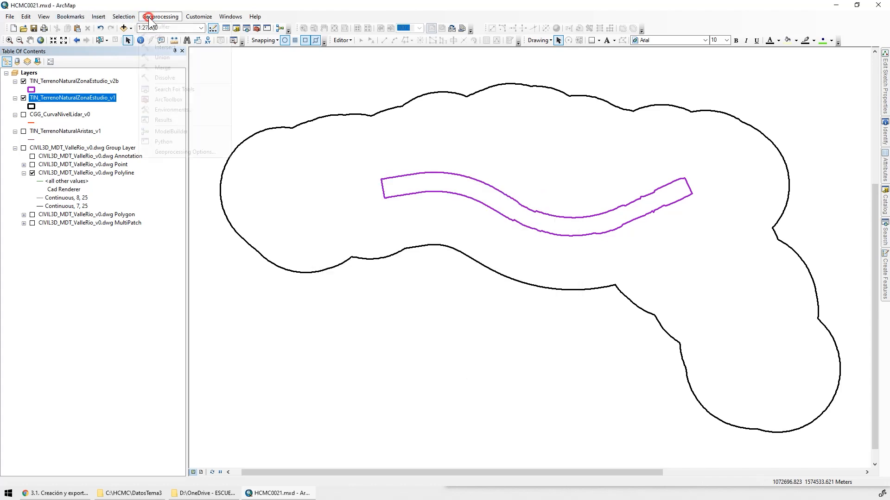
{"action": "left_click", "coordinate": [192, 59]}
{"action": "left_click", "coordinate": [69, 81]}
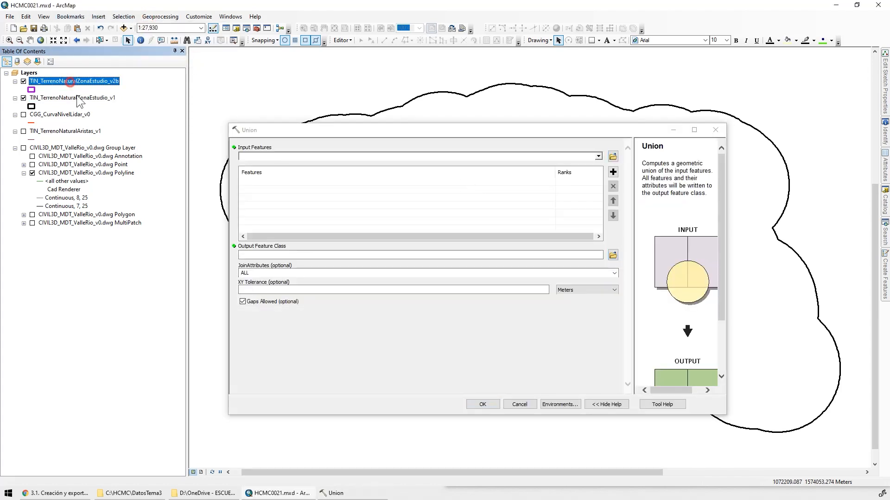
{"action": "left_click", "coordinate": [77, 99], "text": "ctrl"}
{"action": "left_click_drag", "start_coordinate": [76, 99], "coordinate": [282, 196]}
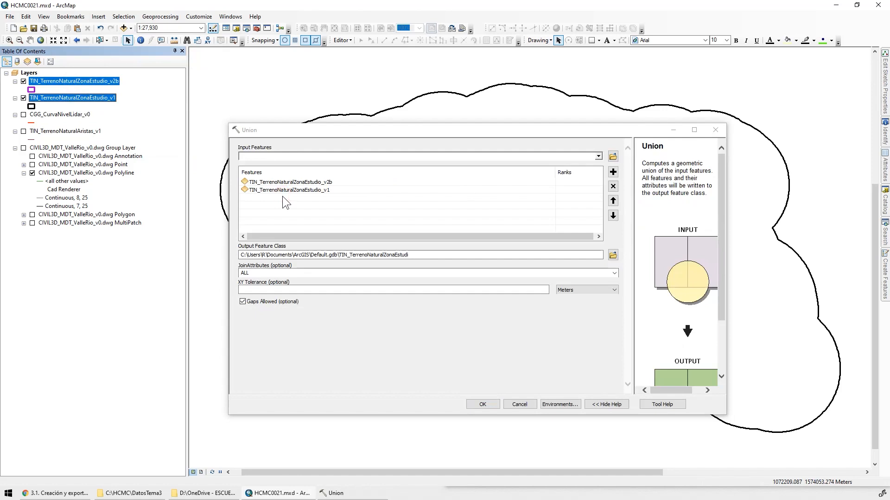
Set the union's output feature class to TIN_TerrenoNaturalZonaEstudio_v3a in the CAPAS dataset of Geodatabase.gdb in DatosTema1
{"action": "left_click", "coordinate": [613, 255]}
{"action": "left_click", "coordinate": [479, 214]}
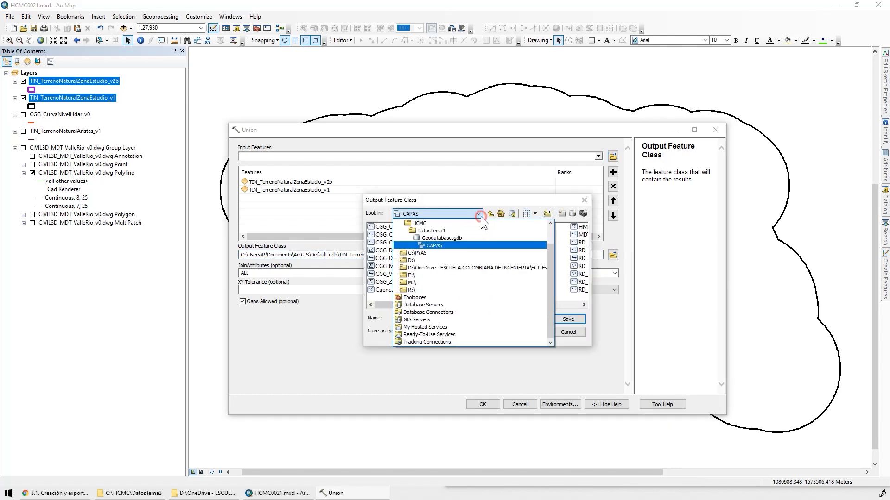
{"action": "left_click", "coordinate": [435, 244]}
{"action": "left_click", "coordinate": [451, 319]}
{"action": "type", "text": "TIN_TerrenoNaturalZonaEstudio_v3."}
{"action": "key", "text": "BackSpace"}
{"action": "type", "text": "A"}
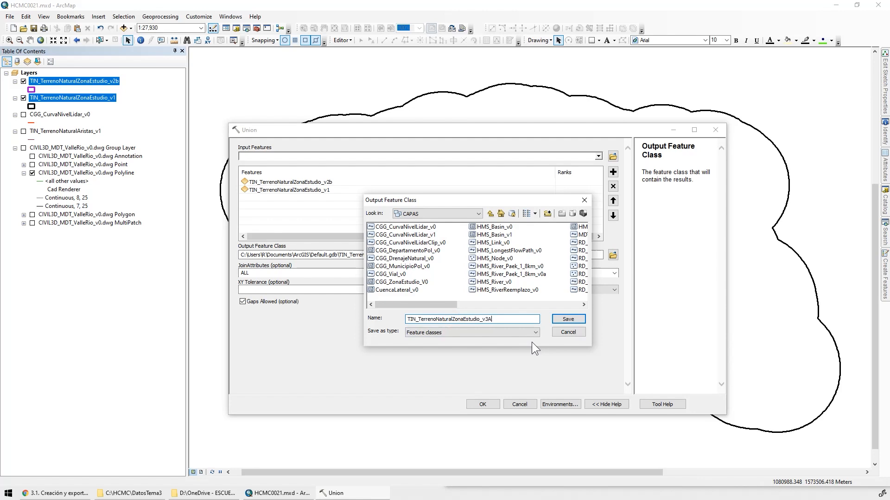
{"action": "left_click", "coordinate": [568, 305]}
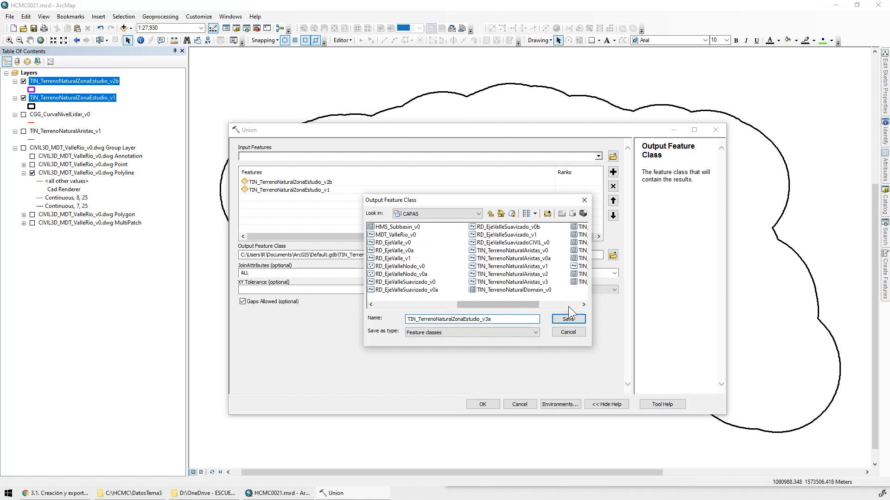
{"action": "left_click", "coordinate": [567, 320]}
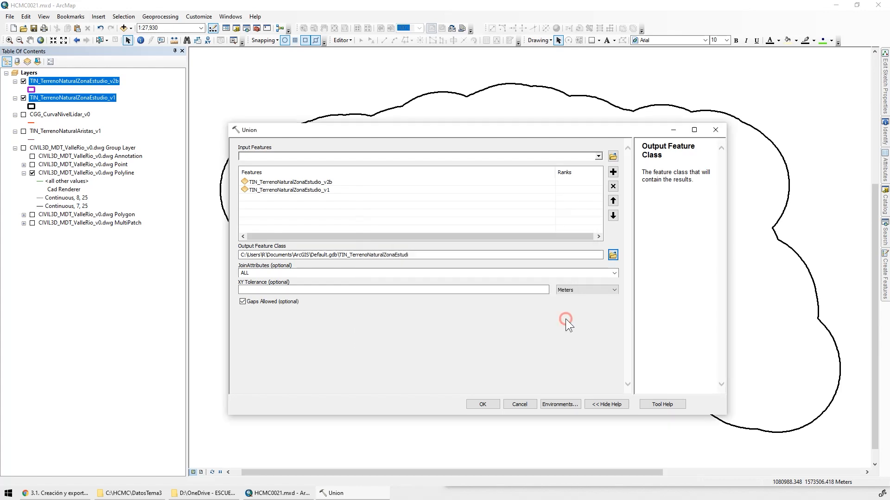
Keep ALL for the joined attributes, leave the XY tolerance empty and run the union
{"action": "left_click", "coordinate": [614, 274]}
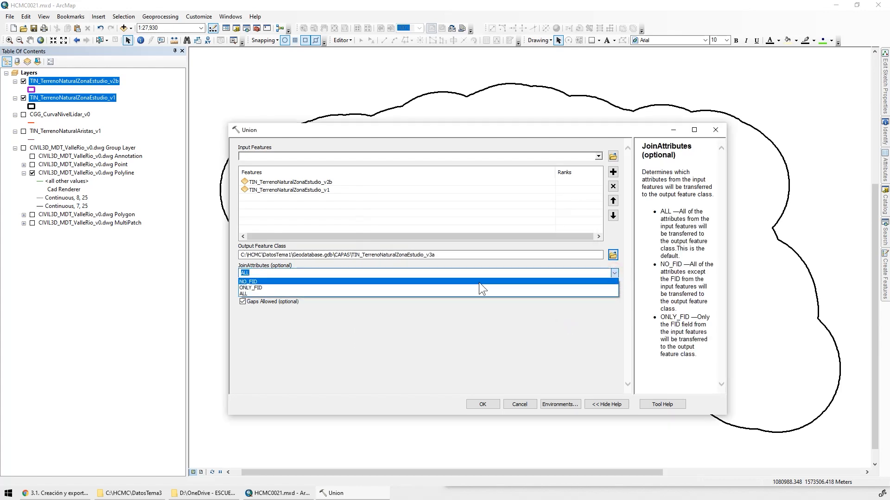
{"action": "left_click", "coordinate": [524, 340]}
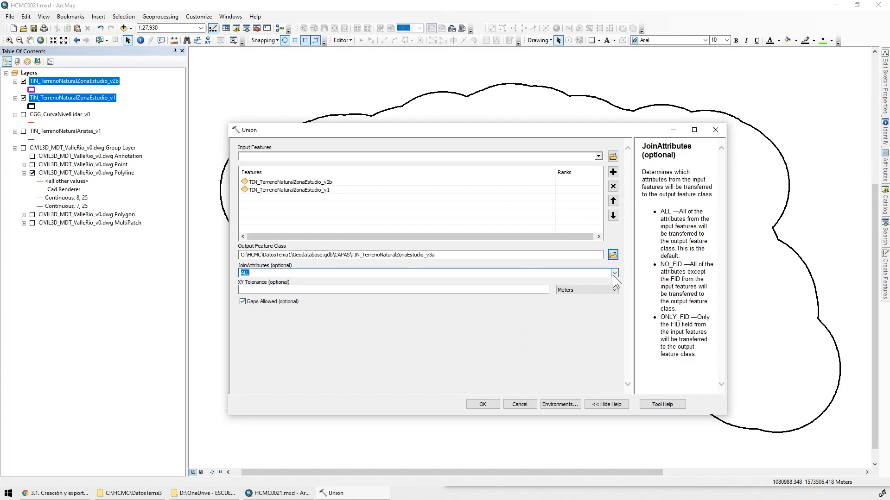
{"action": "left_click", "coordinate": [533, 291]}
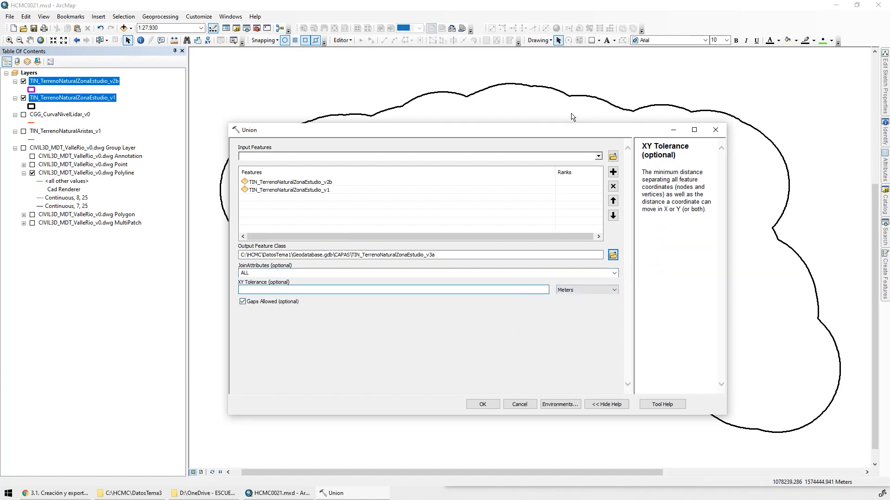
{"action": "left_click", "coordinate": [482, 405]}
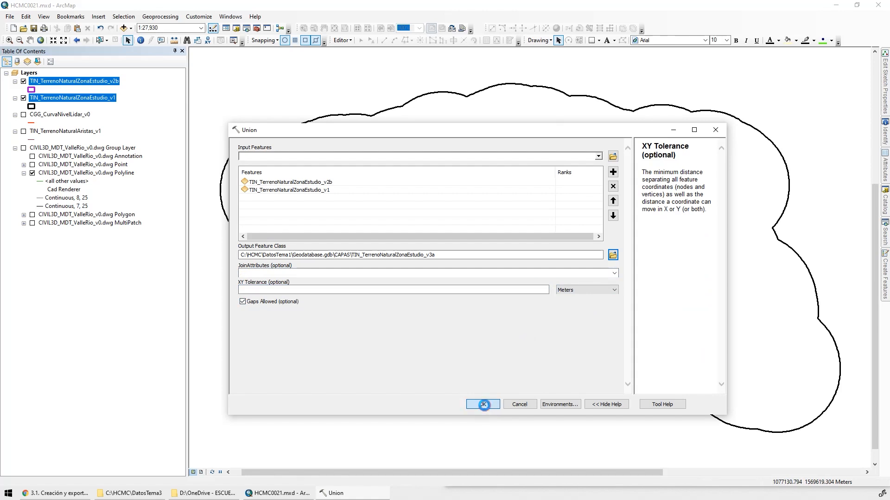
{"action": "left_click", "coordinate": [469, 174]}
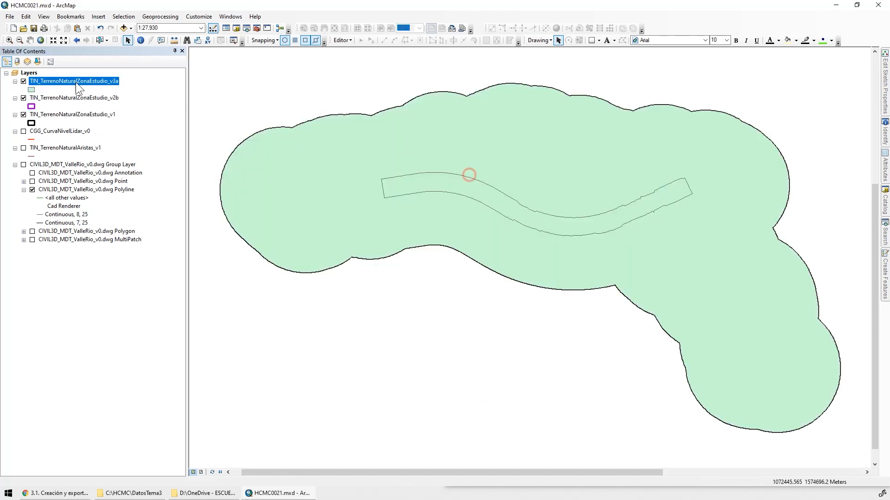
Hide the v2b and v1 study area layers and select the outer and valley polygons of the union result alternately to check them
{"action": "left_click", "coordinate": [23, 98]}
{"action": "left_click", "coordinate": [23, 114]}
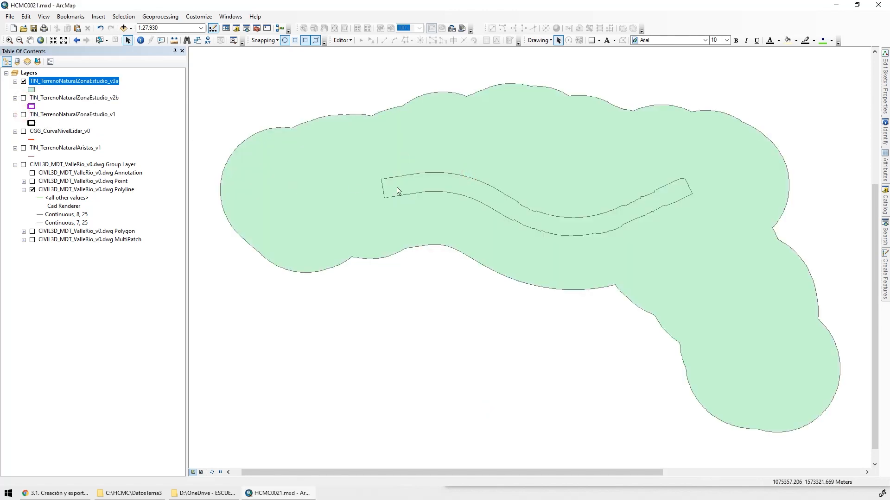
{"action": "left_click", "coordinate": [99, 40]}
{"action": "left_click", "coordinate": [283, 180]}
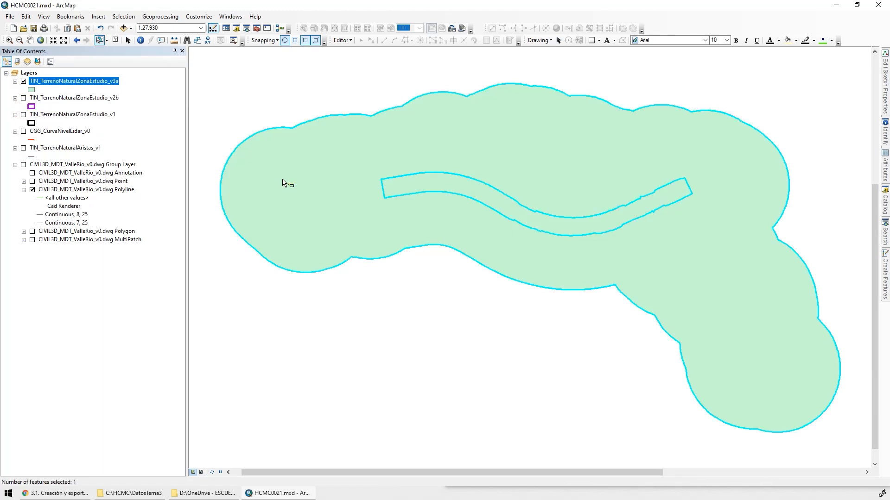
{"action": "left_click", "coordinate": [545, 222]}
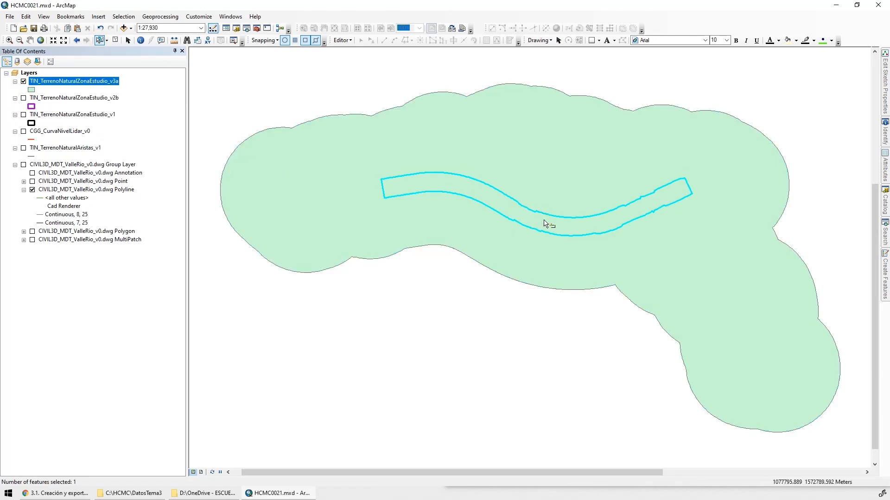
{"action": "left_click", "coordinate": [366, 230]}
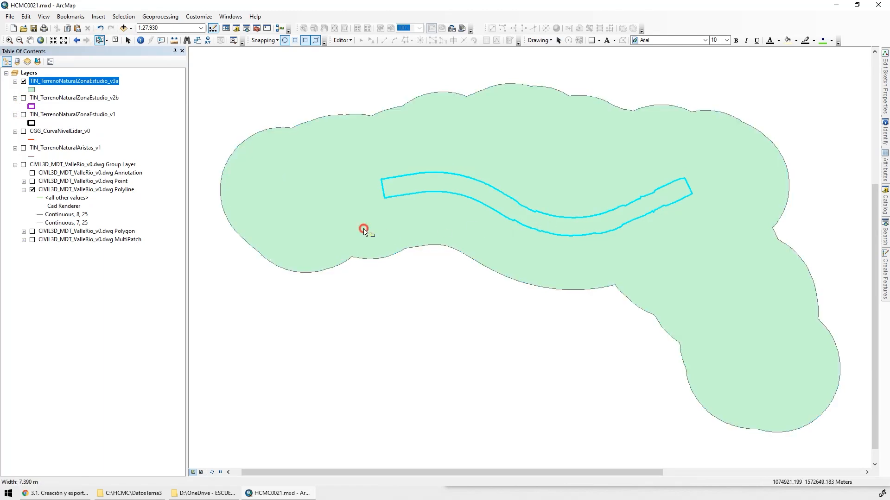
{"action": "left_click", "coordinate": [348, 292]}
{"action": "left_click", "coordinate": [299, 173]}
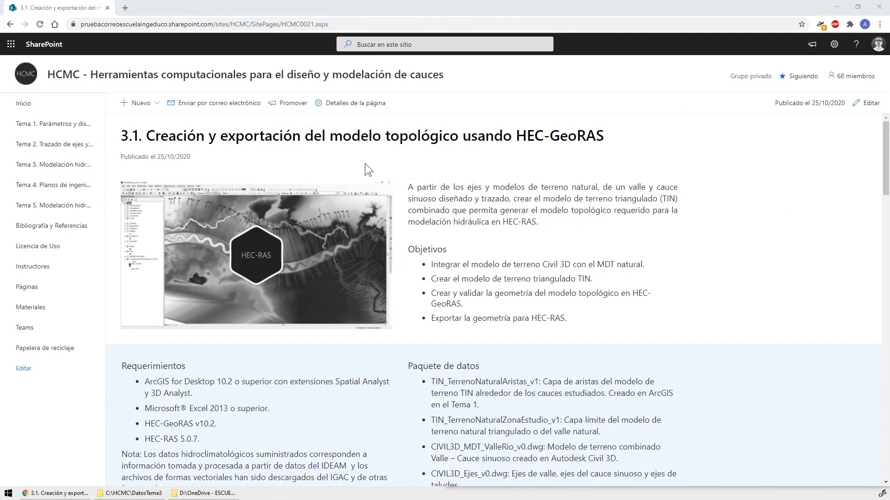
Launch ArcMap again and reopen the HCMC0021 map document
{"action": "left_click", "coordinate": [9, 494]}
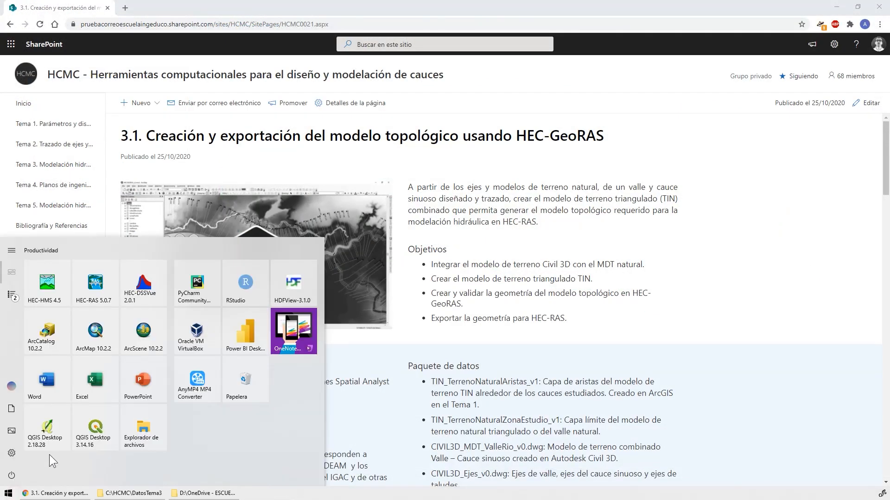
{"action": "left_click", "coordinate": [93, 338]}
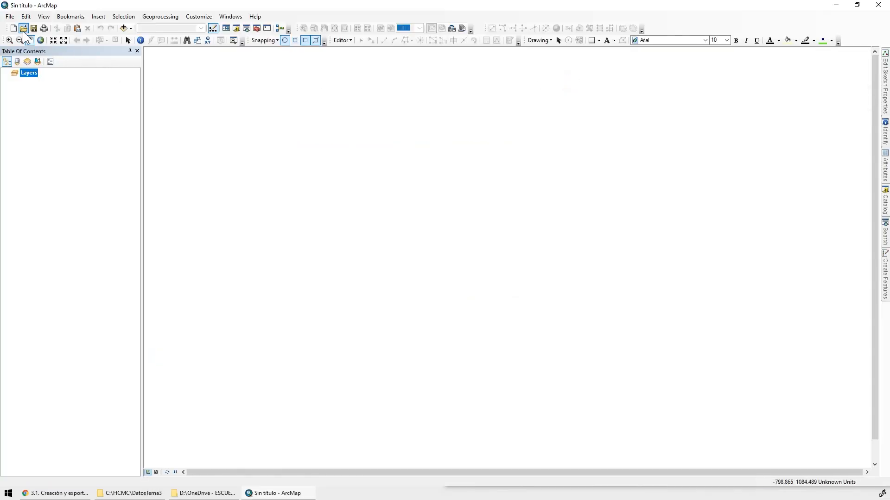
{"action": "key", "text": "ctrl+o"}
{"action": "double_click", "coordinate": [387, 213]}
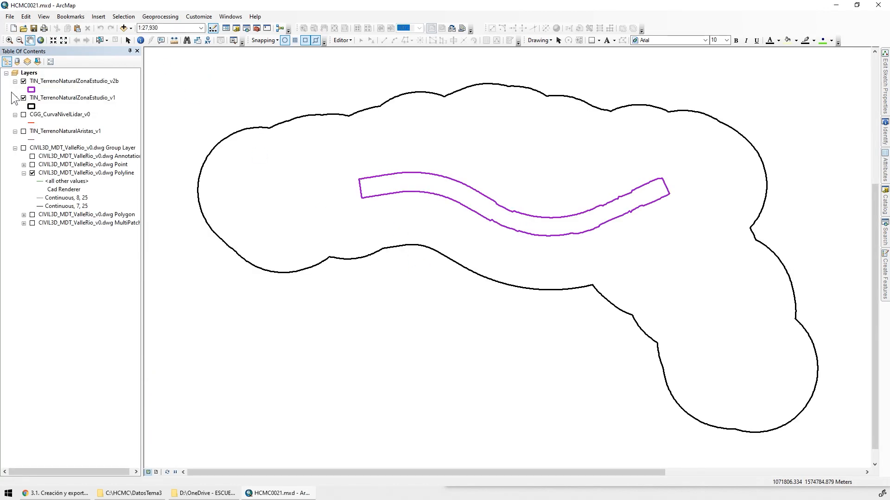
Hide the v1 and v2b study area layers and add TIN_TerrenoNaturalZonaEstudio_v3a from the CAPAS dataset to the map
{"action": "left_click", "coordinate": [32, 82]}
{"action": "left_click", "coordinate": [23, 98]}
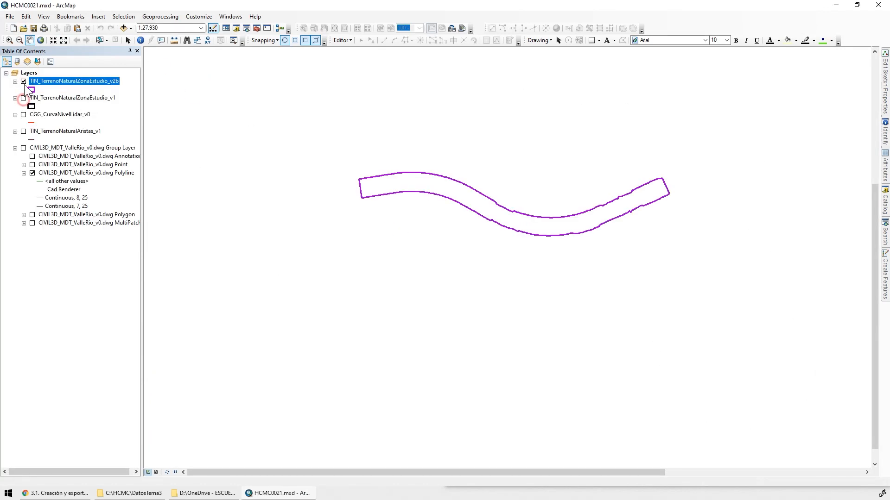
{"action": "left_click", "coordinate": [23, 82]}
{"action": "left_click", "coordinate": [123, 28]}
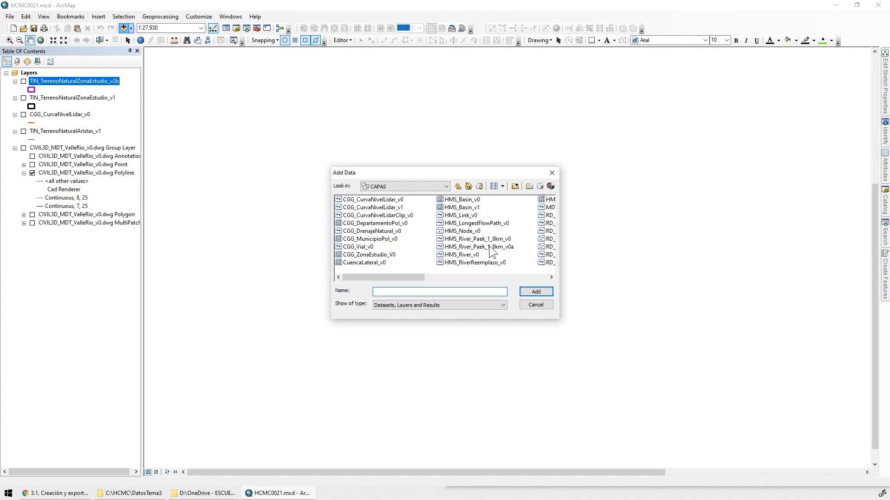
{"action": "left_click", "coordinate": [526, 277]}
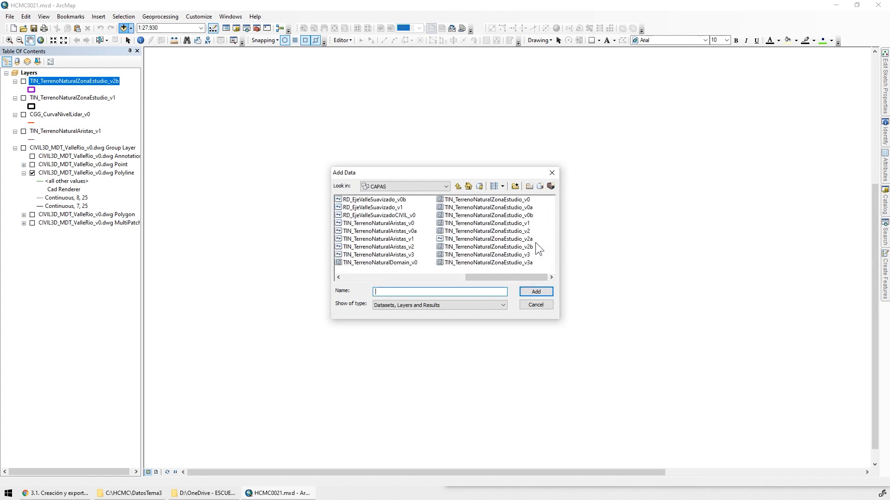
{"action": "double_click", "coordinate": [531, 261]}
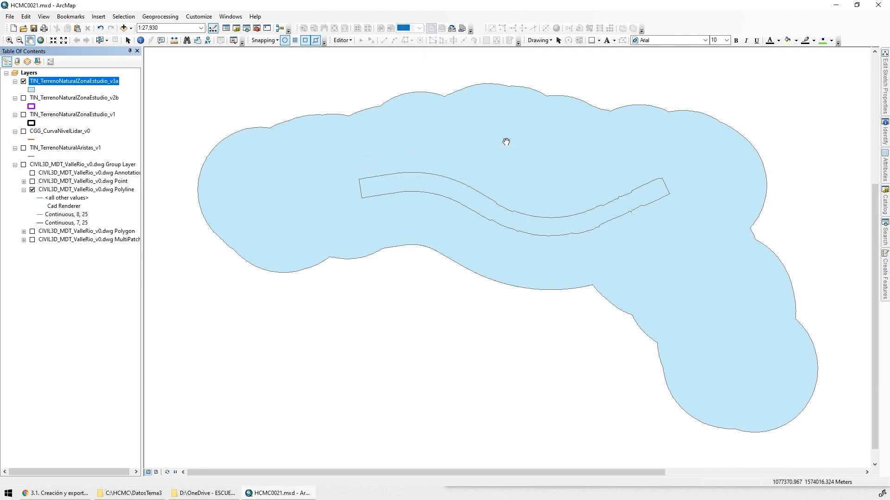
{"action": "double_click", "coordinate": [60, 82]}
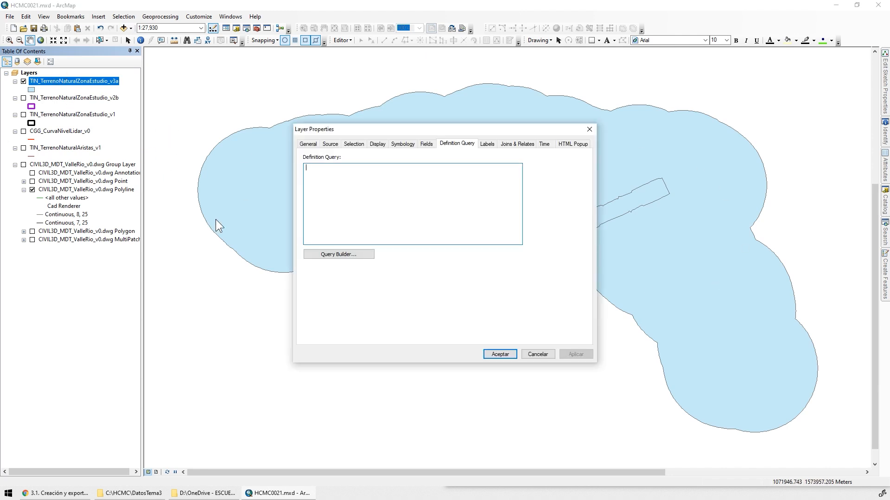
{"action": "left_click", "coordinate": [338, 253]}
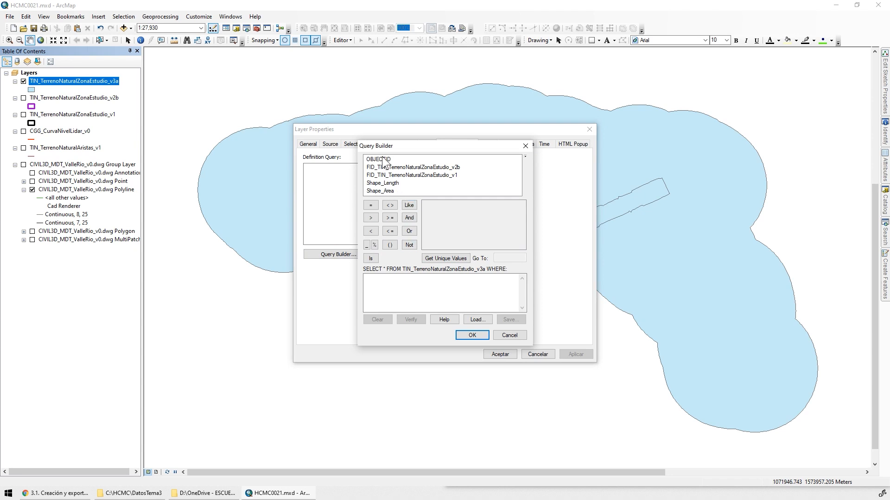
{"action": "left_click", "coordinate": [509, 335]}
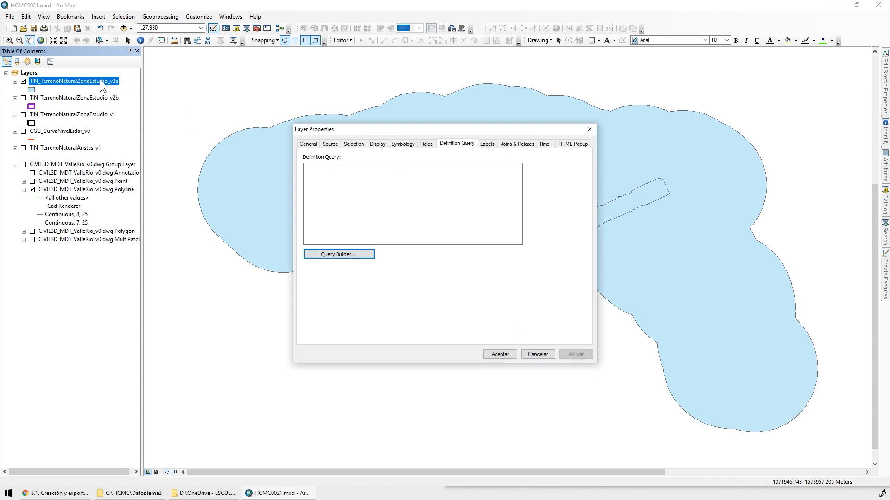
{"action": "left_click", "coordinate": [538, 354]}
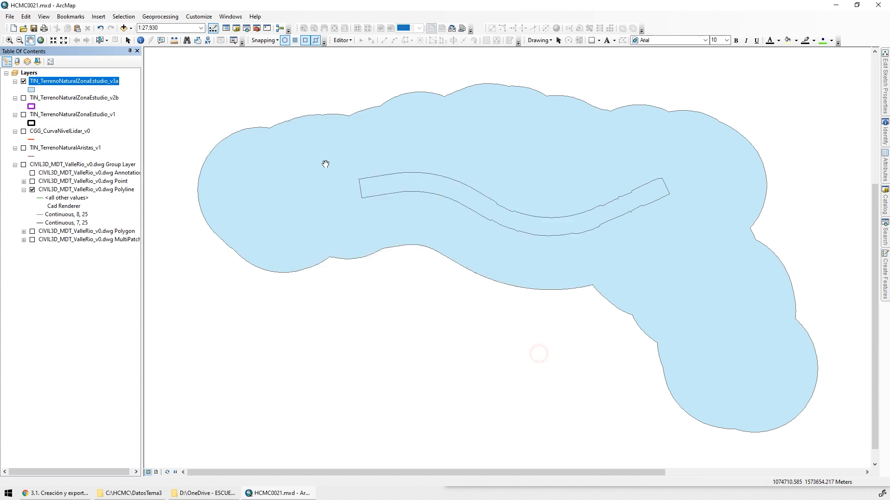
Identify the outer polygon of TIN_TerrenoNaturalZonaEstudio_v3a, and highlight each record in the layer's attribute table to match it to its polygon
{"action": "left_click", "coordinate": [140, 40]}
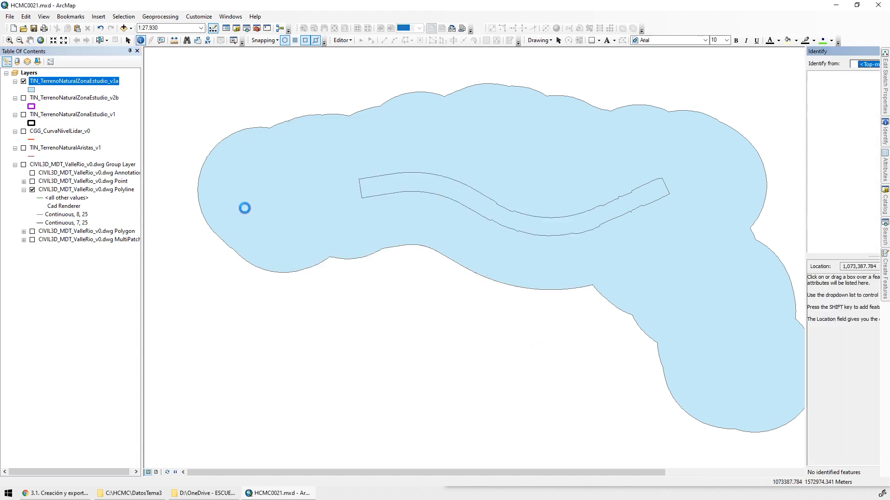
{"action": "left_click", "coordinate": [245, 207]}
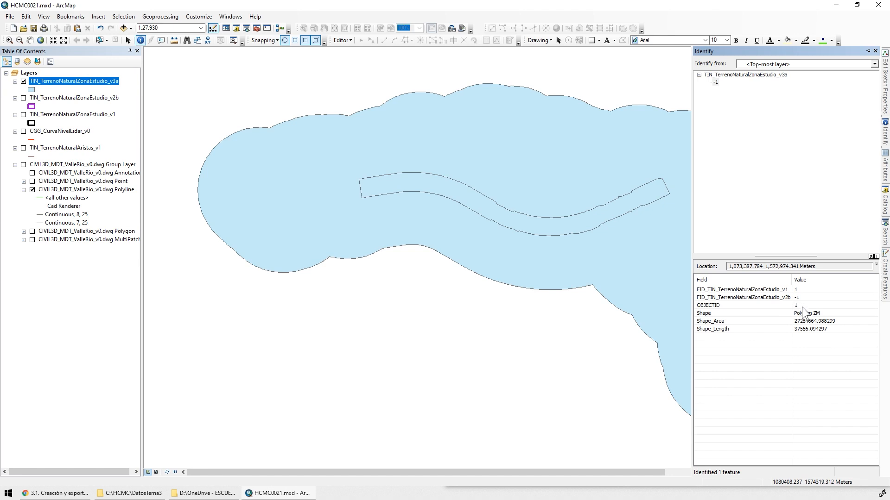
{"action": "right_click", "coordinate": [72, 81]}
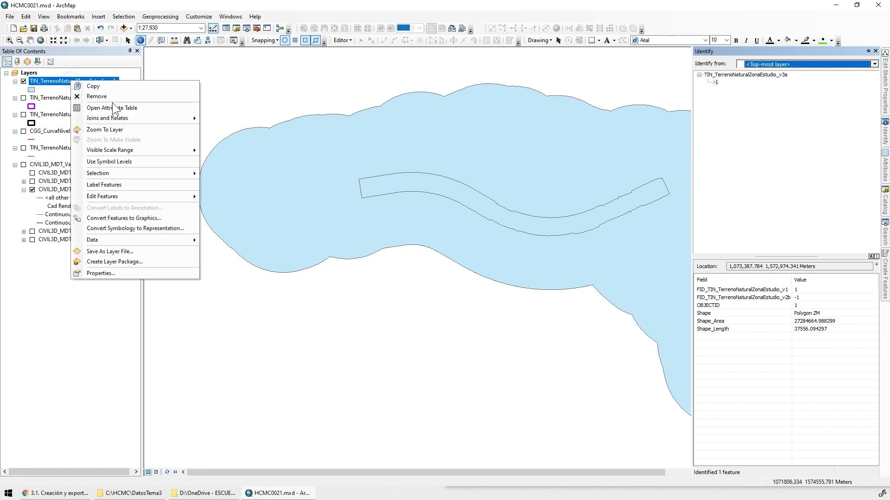
{"action": "left_click", "coordinate": [112, 105]}
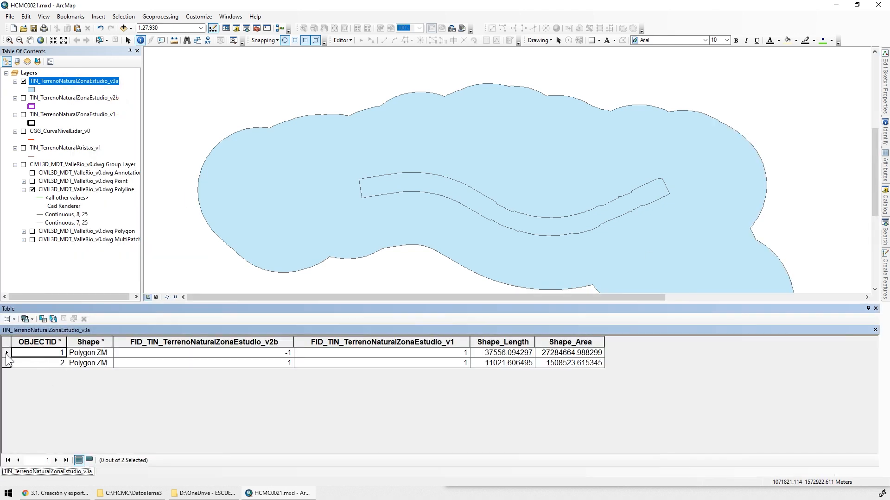
{"action": "left_click", "coordinate": [6, 354]}
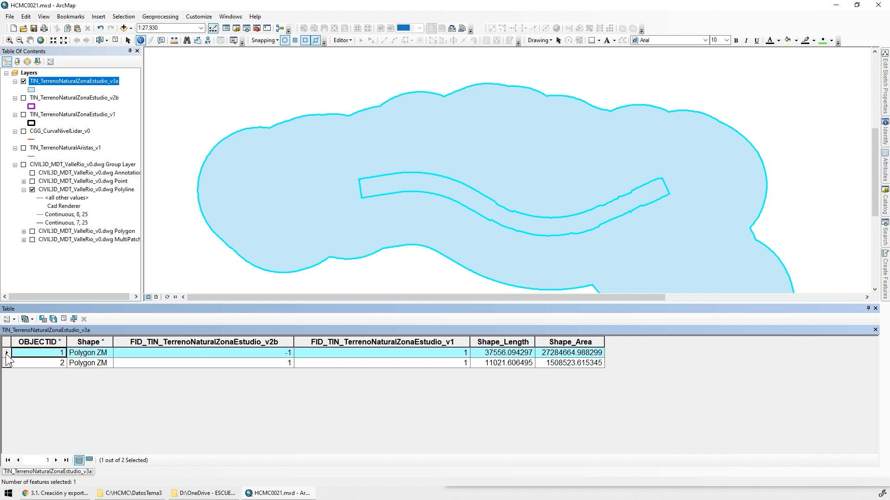
{"action": "left_click", "coordinate": [6, 364]}
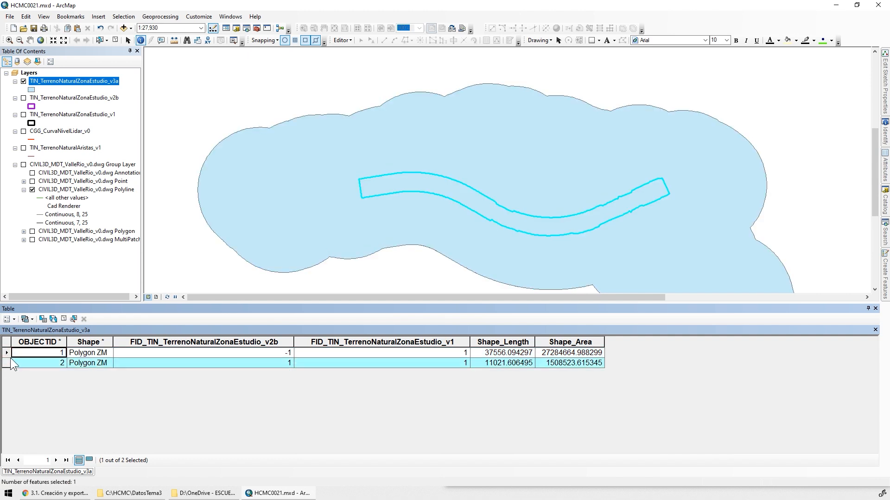
Highlight the outer polygon's record, restrict TIN_TerrenoNaturalZonaEstudio_v3a with the definition query OBJECTID =1, and close the attribute table
{"action": "left_click", "coordinate": [10, 352]}
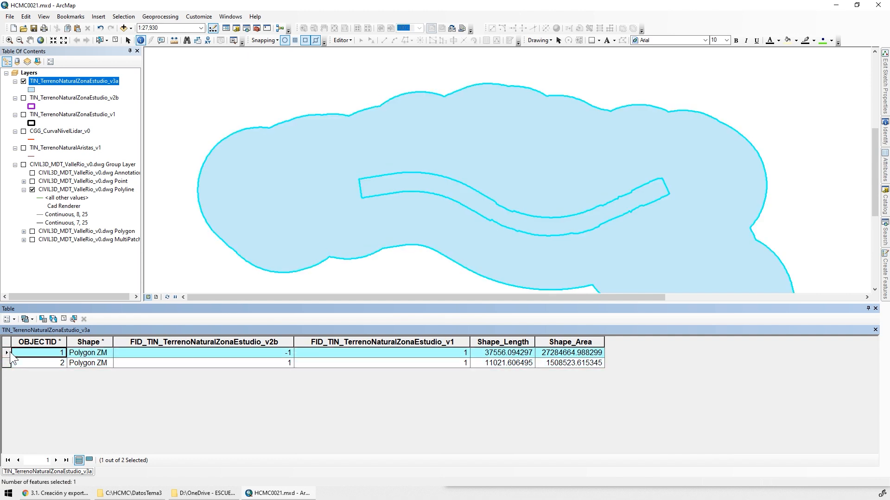
{"action": "double_click", "coordinate": [73, 81]}
{"action": "left_click", "coordinate": [338, 255]}
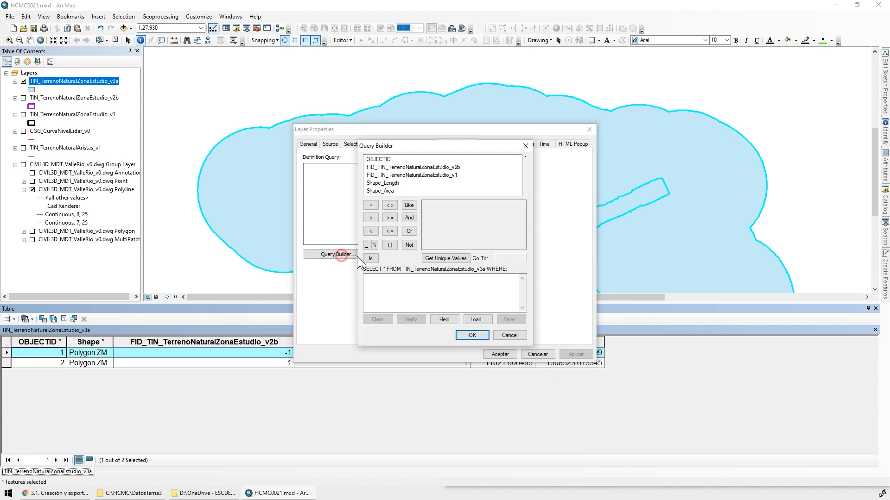
{"action": "double_click", "coordinate": [378, 159]}
{"action": "left_click", "coordinate": [371, 205]}
{"action": "left_click", "coordinate": [446, 258]}
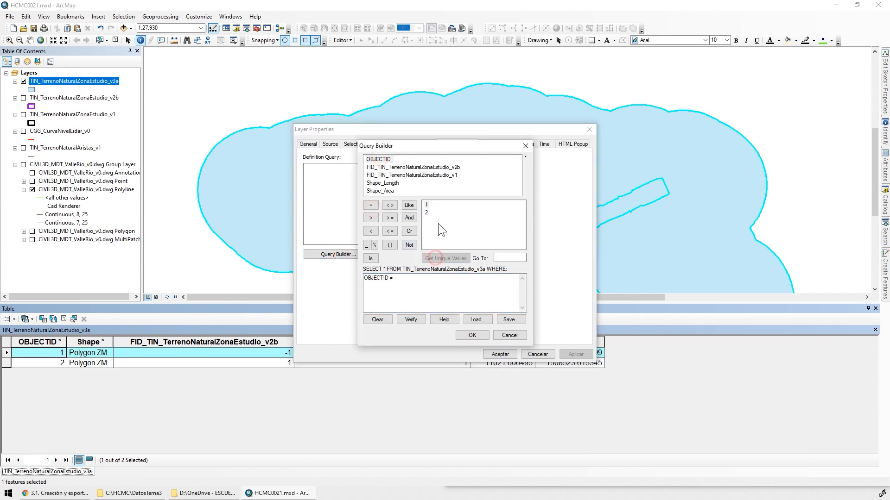
{"action": "left_click", "coordinate": [427, 204]}
{"action": "left_click", "coordinate": [471, 335]}
{"action": "left_click", "coordinate": [570, 356]}
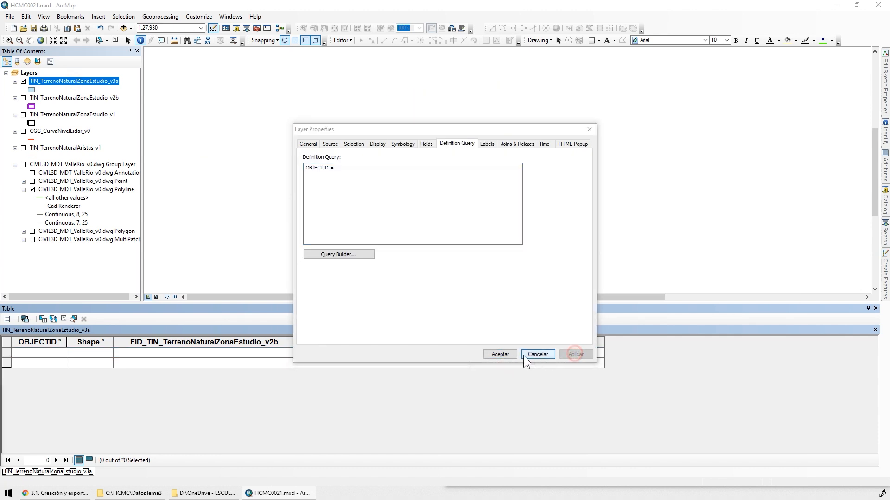
{"action": "type", "text": "1"}
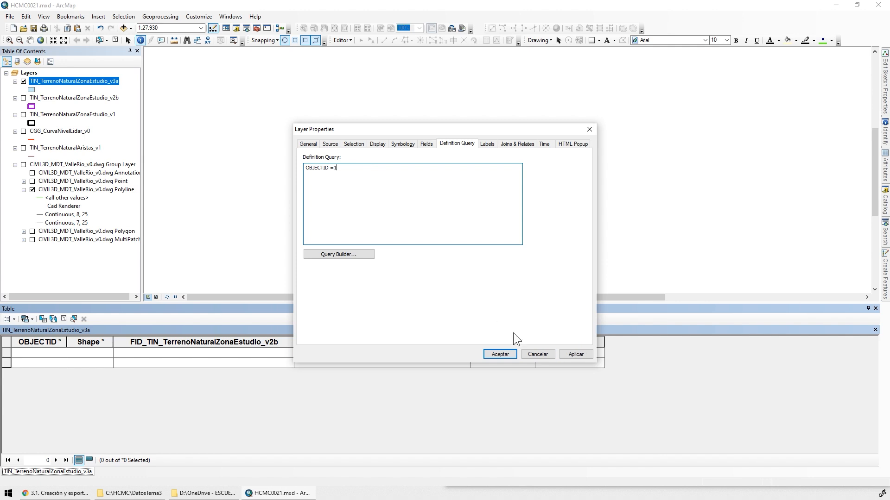
{"action": "left_click", "coordinate": [586, 354]}
{"action": "left_click", "coordinate": [501, 353]}
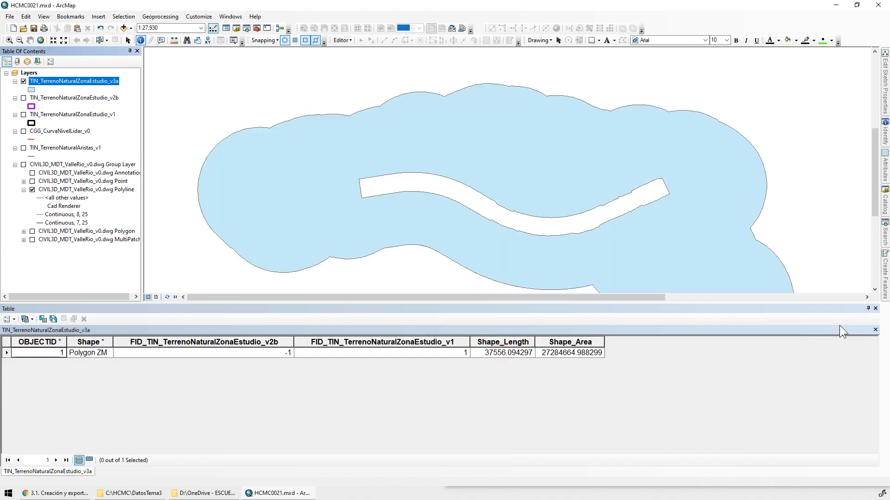
{"action": "left_click", "coordinate": [875, 308]}
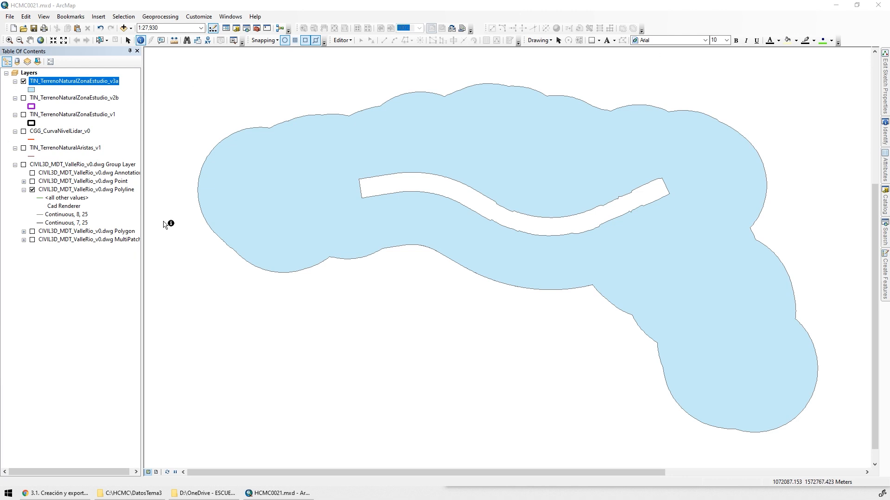
Collapse the CIVIL3D_MDT_ValleRio_v0.dwg group layer and briefly display TIN_TerrenoNaturalAristas_v1 over the filtered study area
{"action": "left_click", "coordinate": [15, 164]}
{"action": "left_click", "coordinate": [24, 148]}
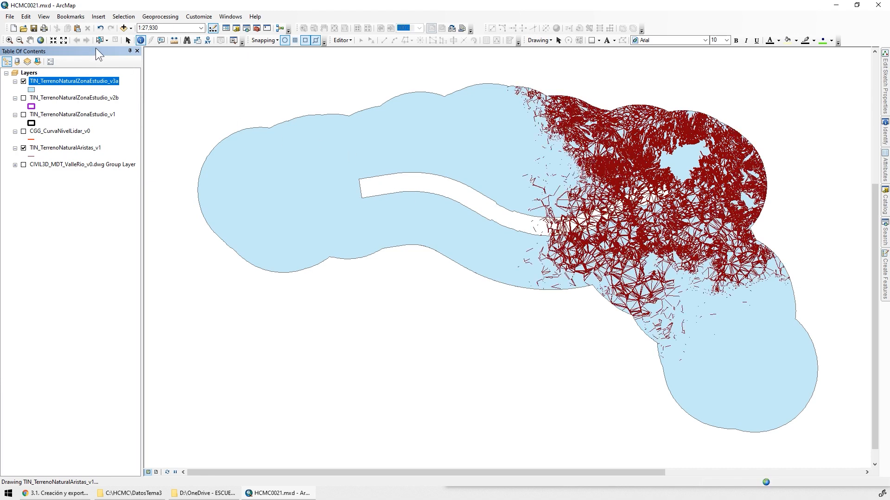
{"action": "left_click", "coordinate": [24, 148]}
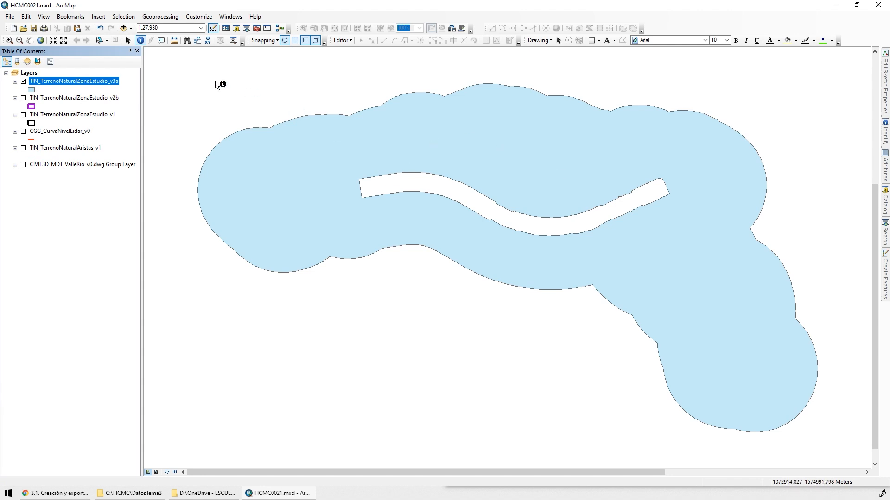
Set up a Clip with TIN_TerrenoNaturalAristas_v1 as input features and TIN_TerrenoNaturalZonaEstudio_v3a as clip features
{"action": "left_click", "coordinate": [166, 16]}
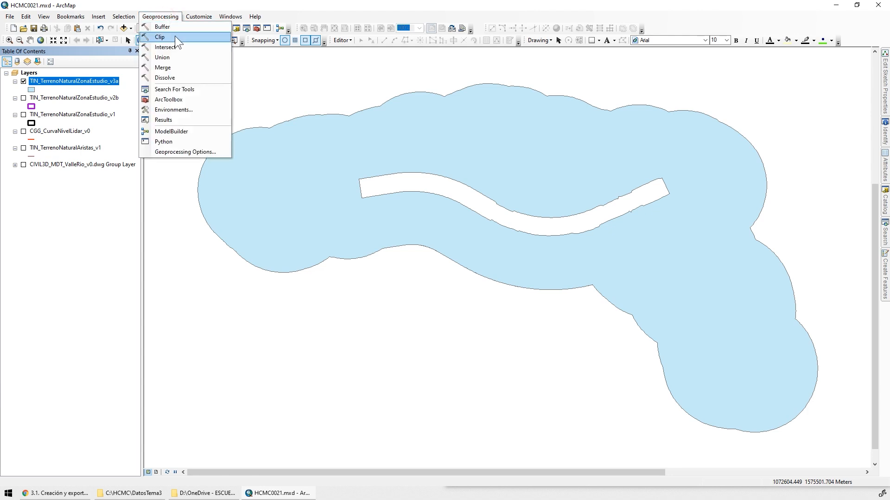
{"action": "left_click", "coordinate": [174, 36]}
{"action": "left_click", "coordinate": [599, 156]}
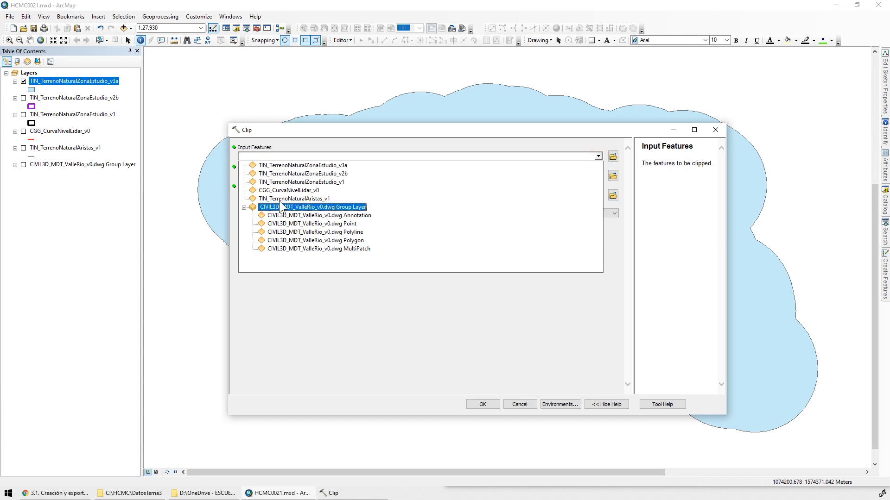
{"action": "left_click", "coordinate": [322, 198]}
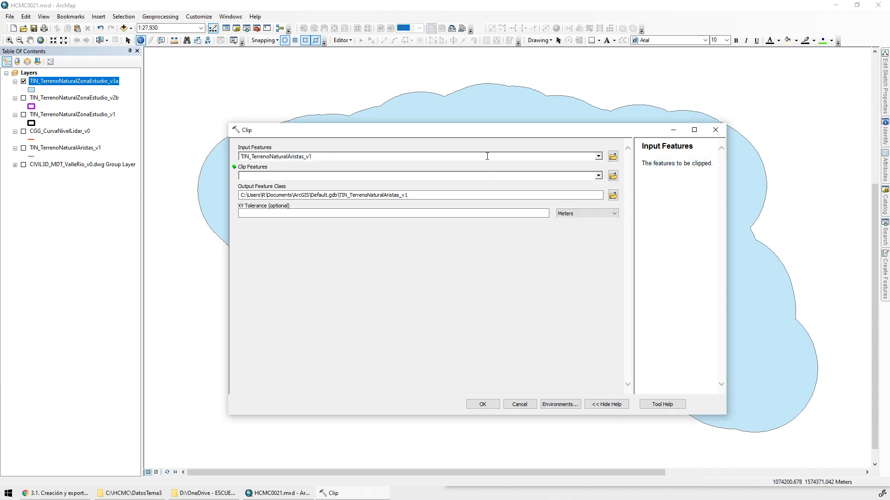
{"action": "left_click", "coordinate": [598, 176]}
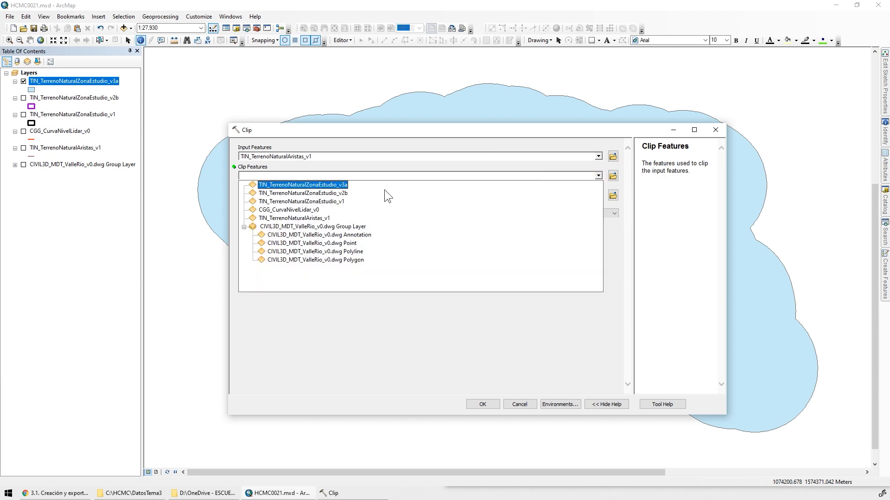
{"action": "left_click", "coordinate": [329, 184]}
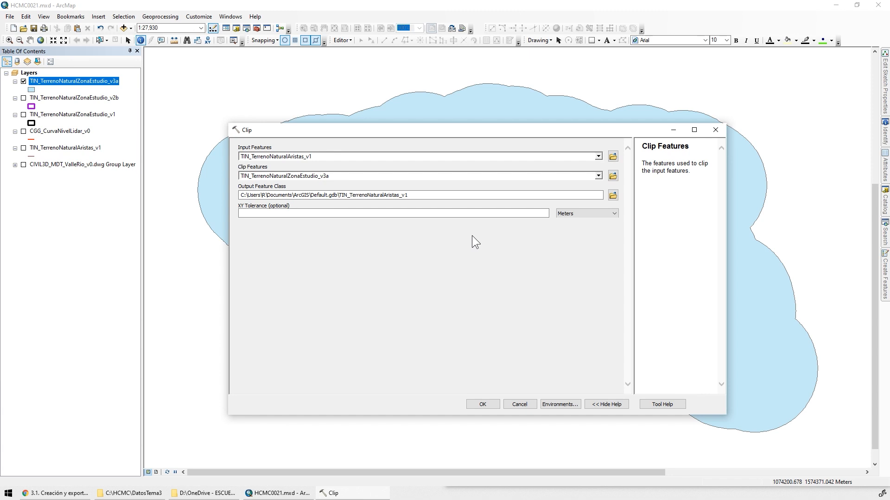
Set the clip output to TIN_TerrenoNaturalAristas_v2a in the CAPAS dataset, and close the tool without running it
{"action": "left_click", "coordinate": [613, 195]}
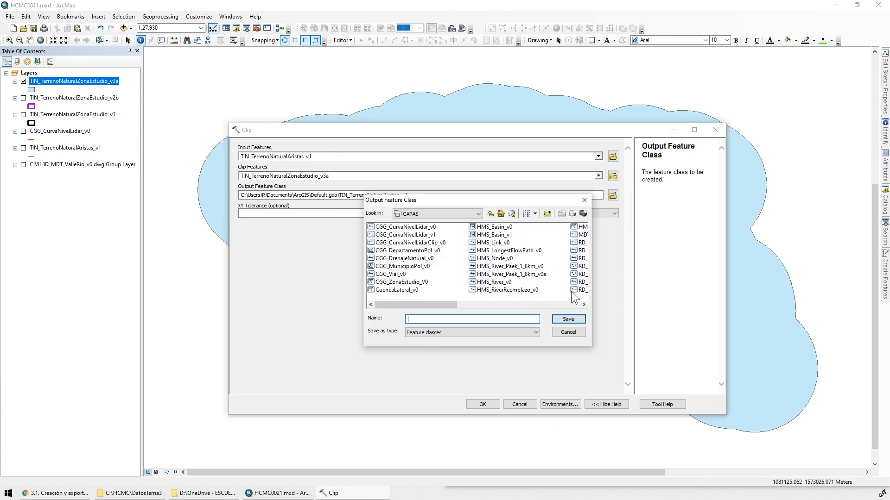
{"action": "left_click", "coordinate": [565, 305]}
{"action": "left_click", "coordinate": [566, 306]}
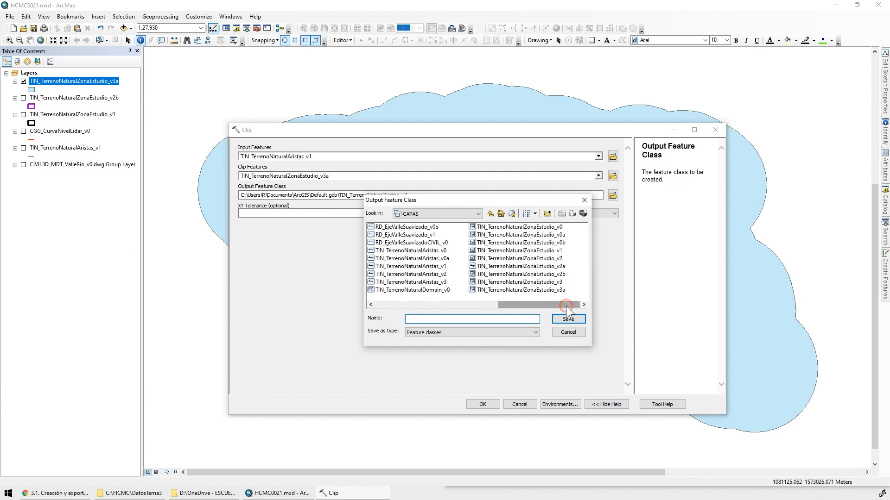
{"action": "left_click", "coordinate": [437, 274]}
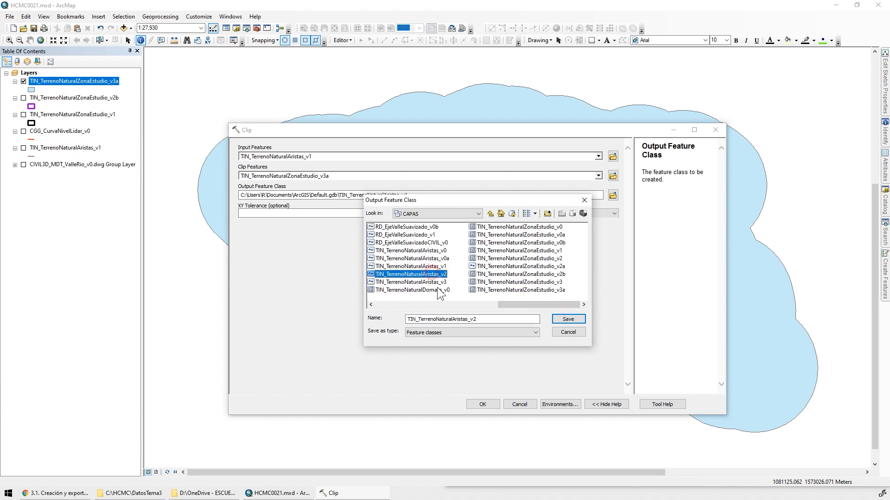
{"action": "left_click", "coordinate": [491, 319]}
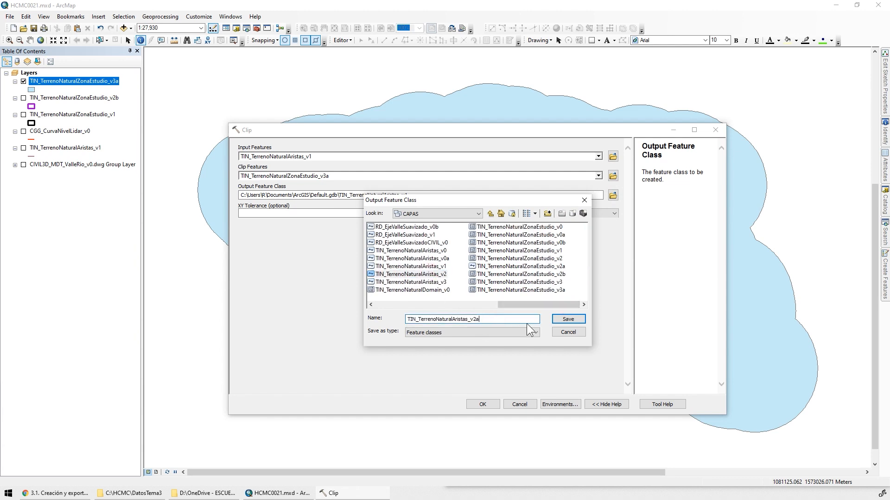
{"action": "left_click", "coordinate": [566, 319]}
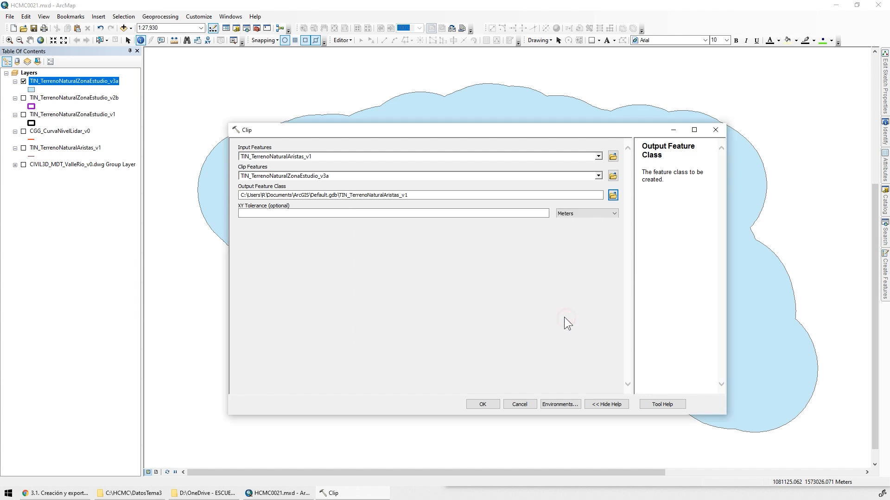
{"action": "left_click", "coordinate": [522, 212]}
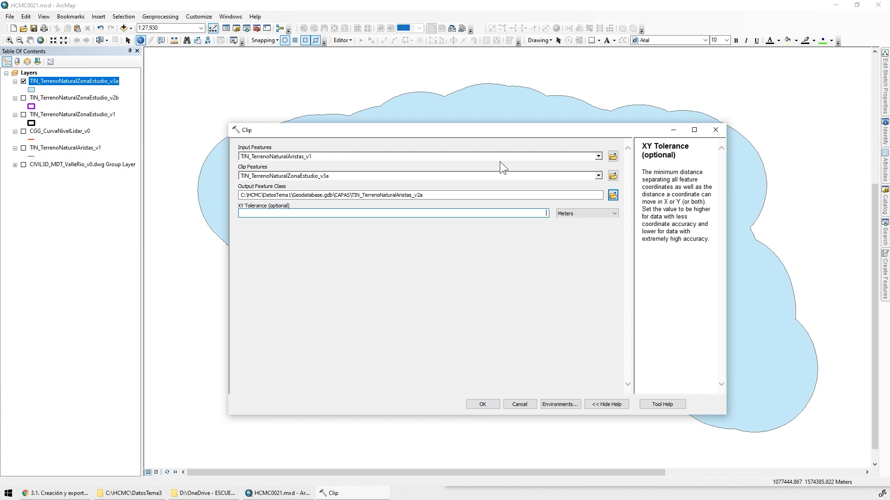
{"action": "left_click_drag", "start_coordinate": [478, 136], "coordinate": [294, 115]}
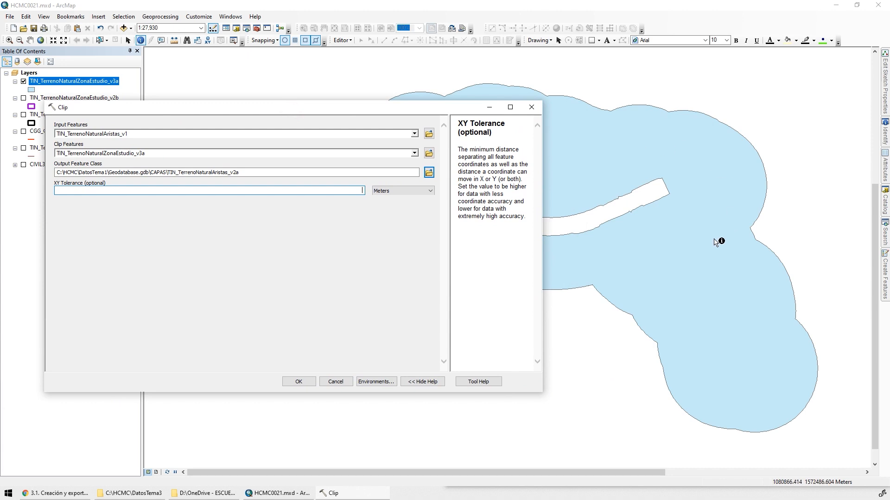
{"action": "left_click_drag", "start_coordinate": [367, 113], "coordinate": [462, 132]}
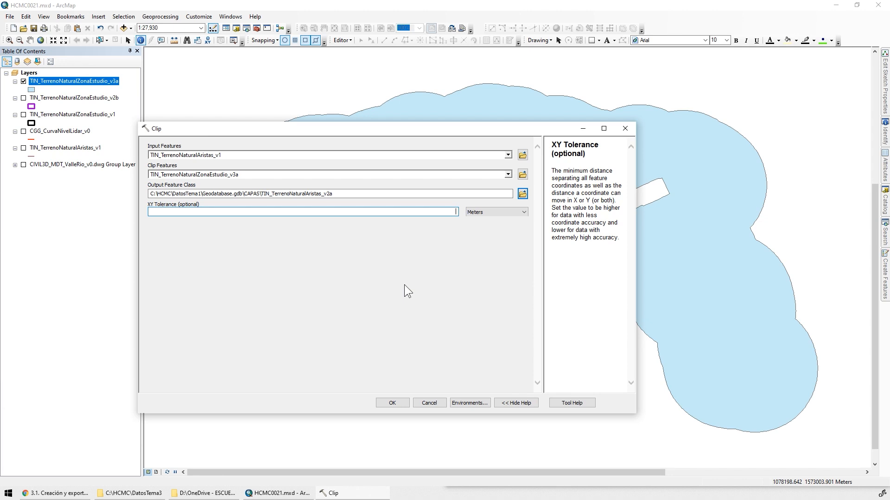
{"action": "left_click", "coordinate": [625, 129]}
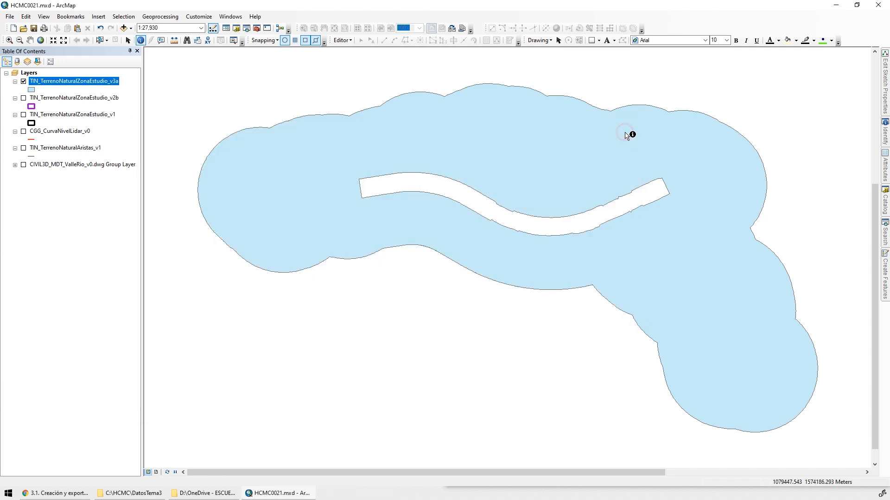
Add the already clipped edges TIN_TerrenoNaturalAristas_v2 from the CAPAS dataset to the map
{"action": "left_click", "coordinate": [124, 29]}
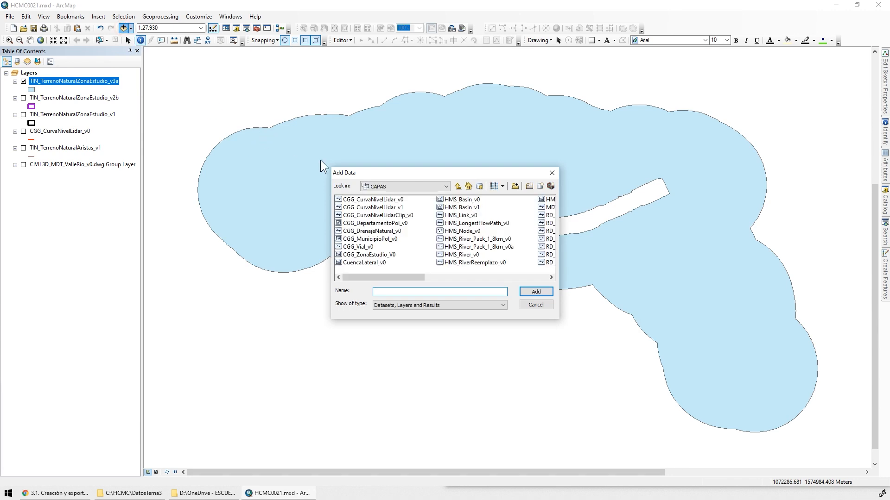
{"action": "left_click", "coordinate": [504, 277]}
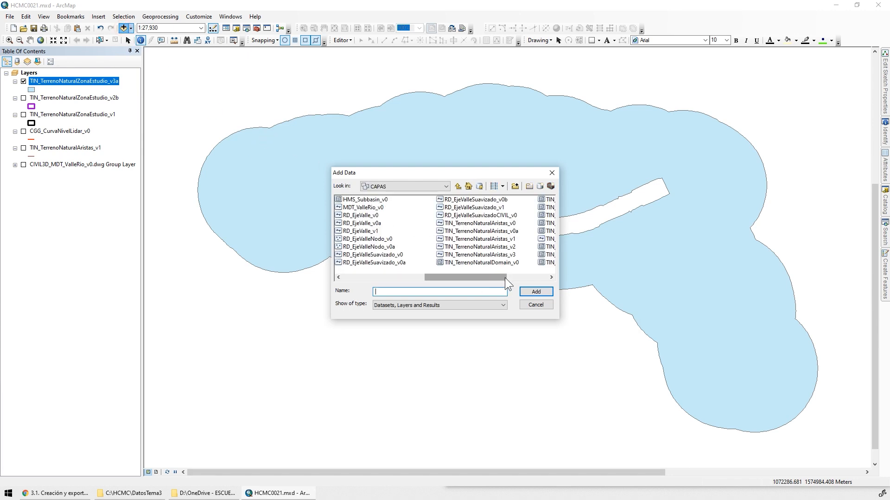
{"action": "left_click", "coordinate": [497, 246]}
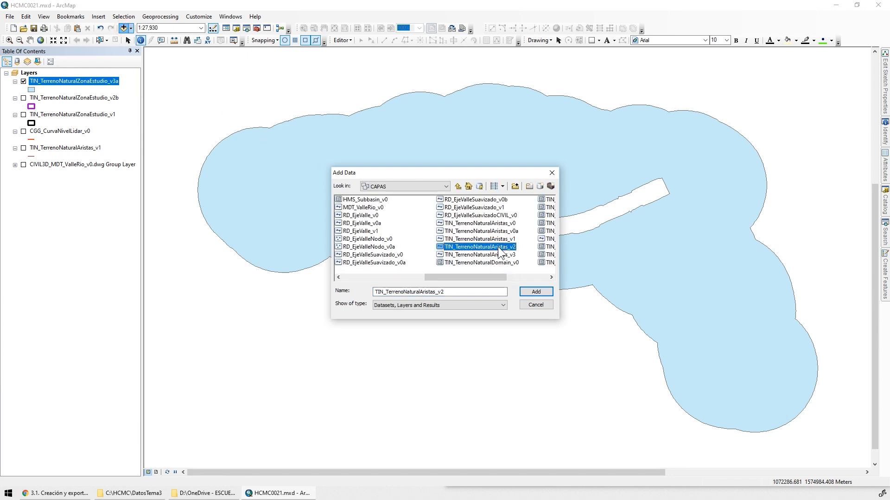
{"action": "left_click", "coordinate": [535, 292]}
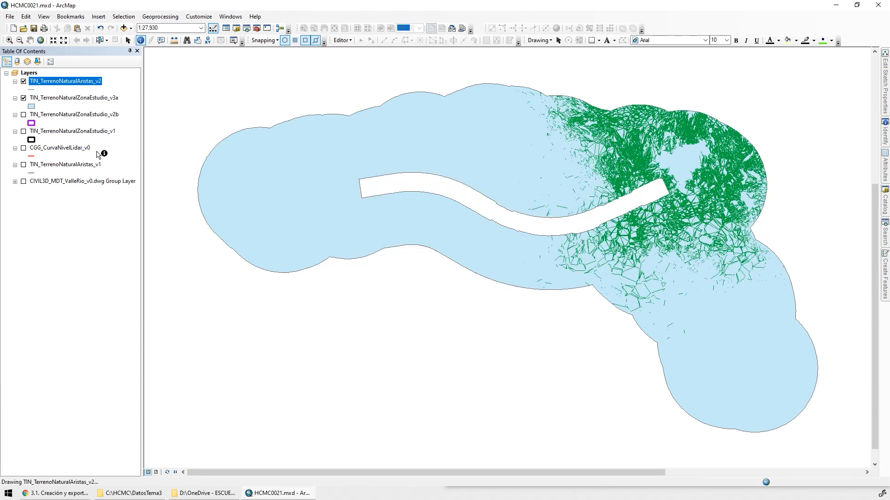
Remove the outline of the TIN_TerrenoNaturalZonaEstudio_v3a polygon symbol by setting its outline color to No Color
{"action": "left_click", "coordinate": [31, 106]}
{"action": "left_click", "coordinate": [490, 234]}
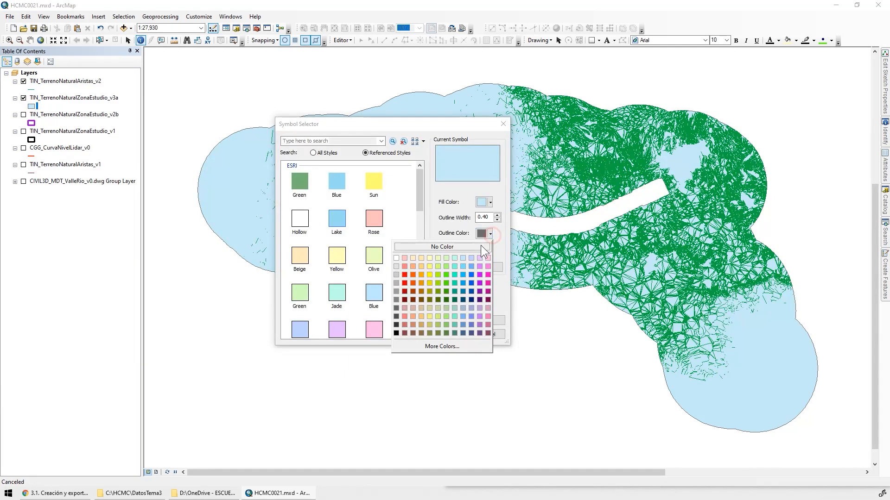
{"action": "left_click", "coordinate": [461, 252]}
{"action": "left_click", "coordinate": [445, 334]}
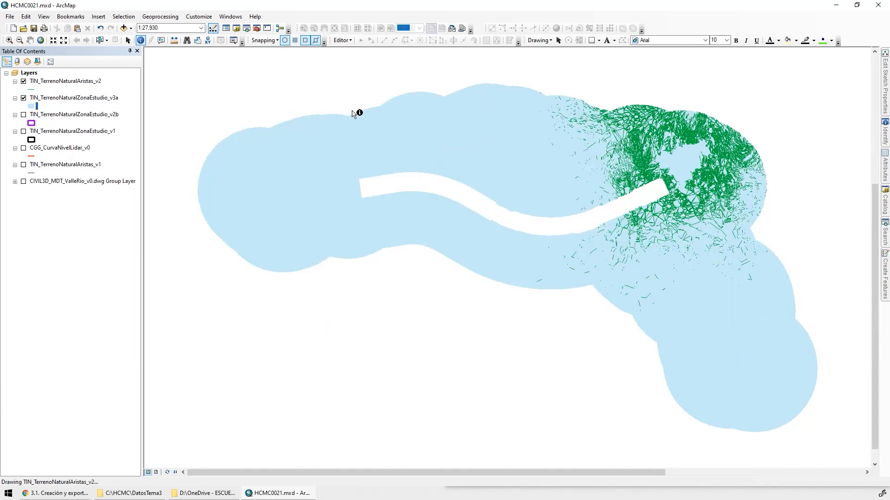
Examine closely how the clipped TIN edges end along the valley cutout's border, toggling the study area polygon's visibility to compare
{"action": "left_click", "coordinate": [9, 40]}
{"action": "left_click_drag", "start_coordinate": [645, 166], "coordinate": [702, 221]}
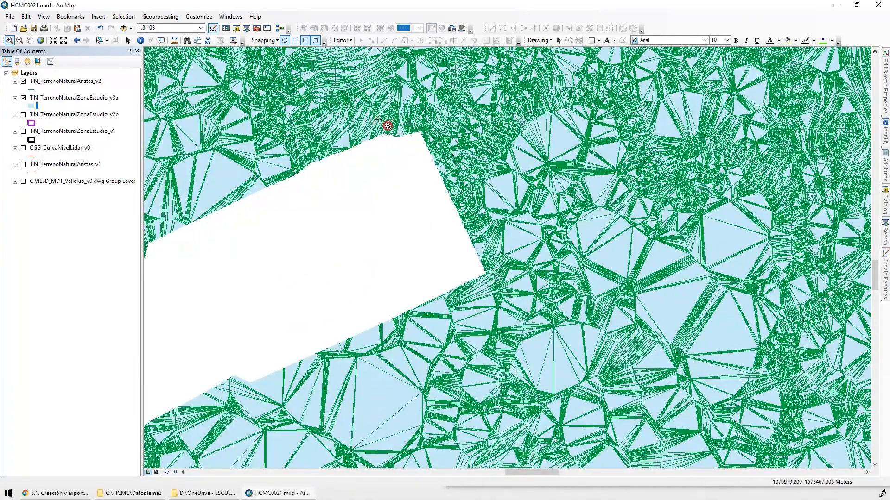
{"action": "left_click_drag", "start_coordinate": [383, 126], "coordinate": [459, 148]}
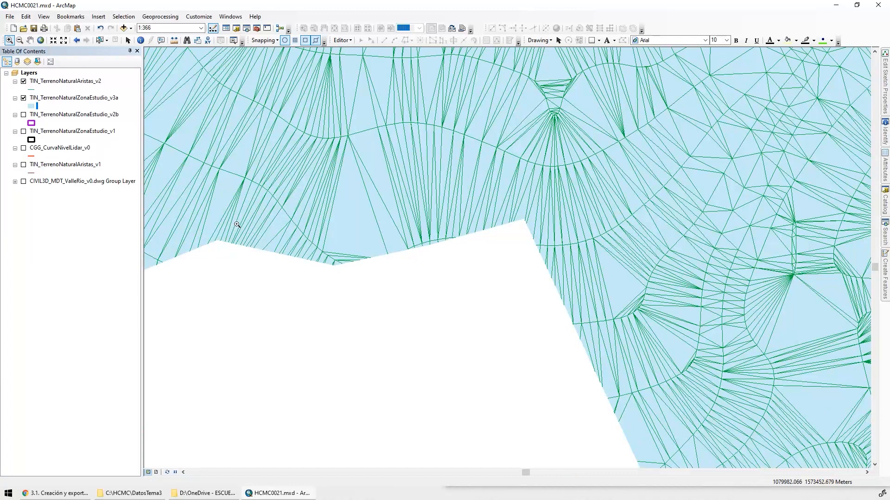
{"action": "left_click_drag", "start_coordinate": [237, 224], "coordinate": [358, 274]}
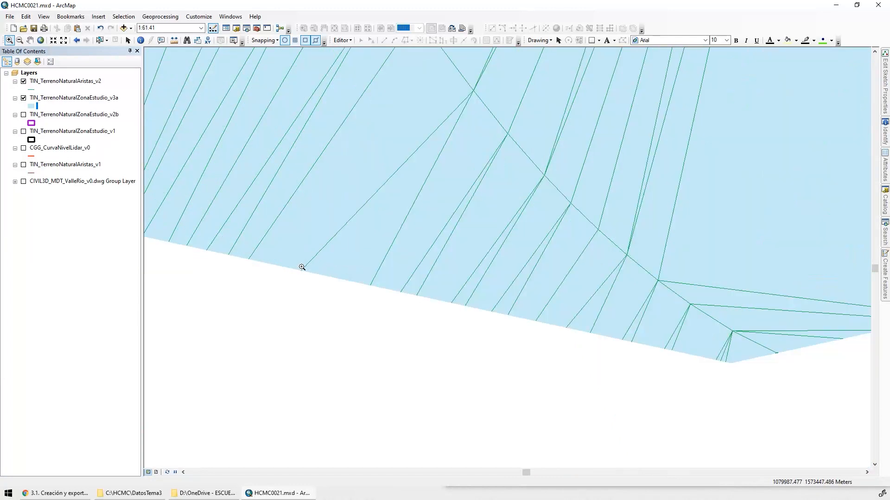
{"action": "left_click", "coordinate": [23, 99]}
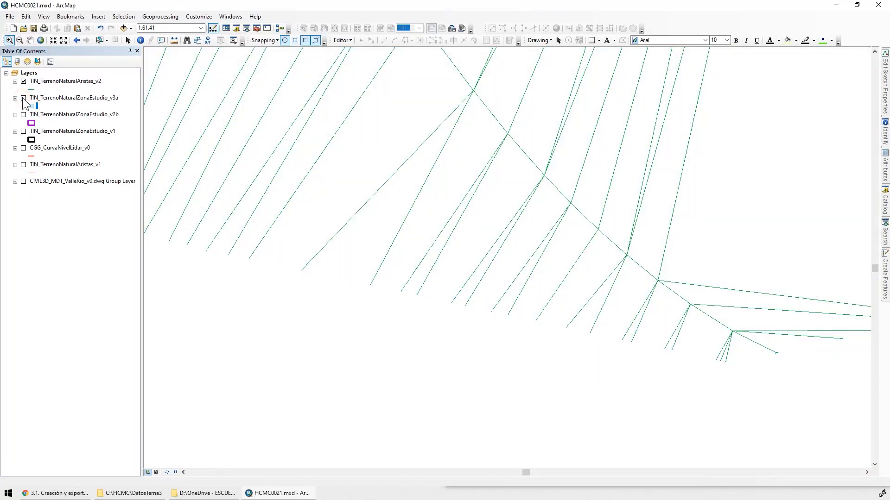
{"action": "left_click", "coordinate": [23, 99]}
{"action": "left_click", "coordinate": [23, 98]}
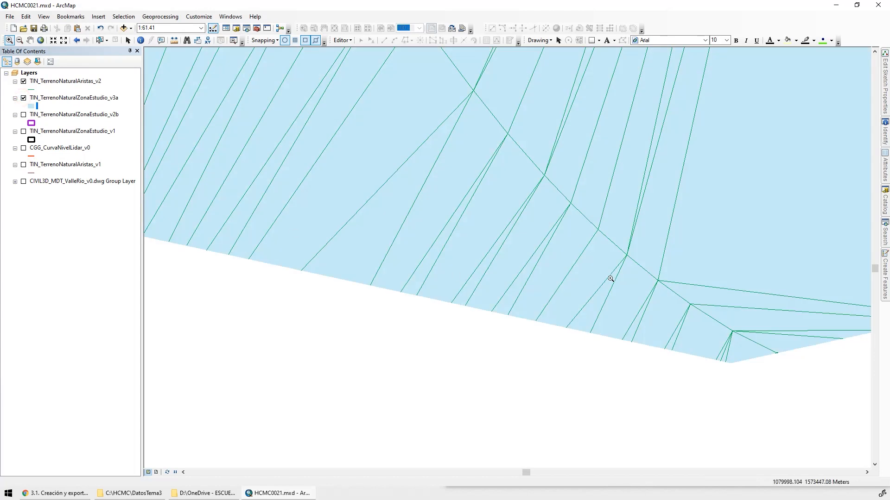
{"action": "left_click_drag", "start_coordinate": [797, 340], "coordinate": [745, 371]}
{"action": "left_click_drag", "start_coordinate": [546, 205], "coordinate": [638, 263]}
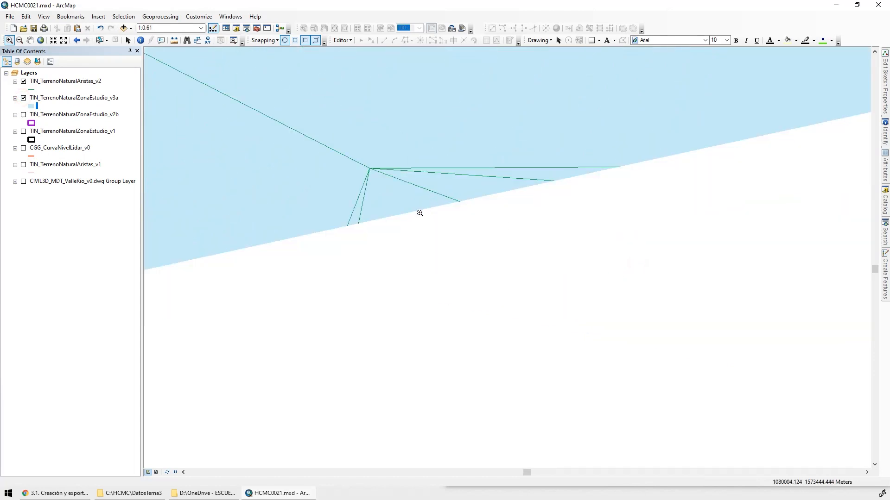
Inspect the clipped TIN edges and study area polygon along the valley cutout, including its western end border
{"action": "left_click", "coordinate": [23, 98]}
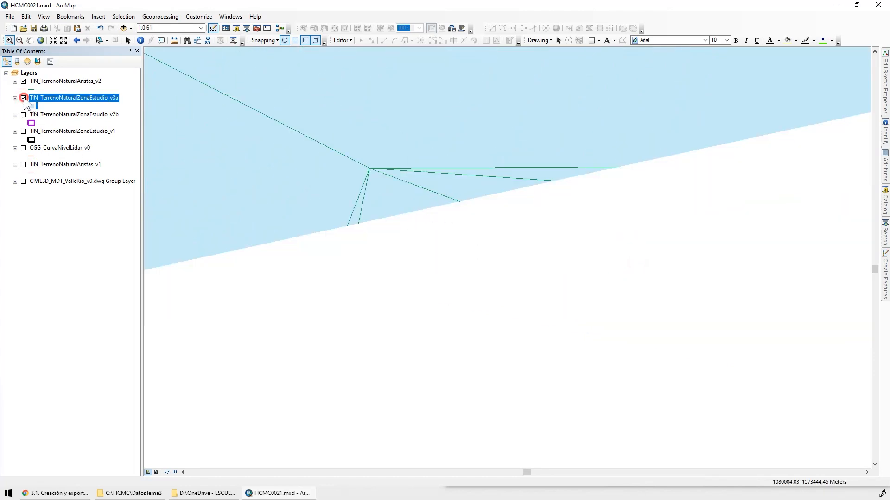
{"action": "left_click", "coordinate": [24, 99]}
{"action": "scroll", "coordinate": [314, 219], "scroll_direction": "down", "scroll_amount": 8}
{"action": "scroll", "coordinate": [383, 171], "scroll_direction": "down", "scroll_amount": 3}
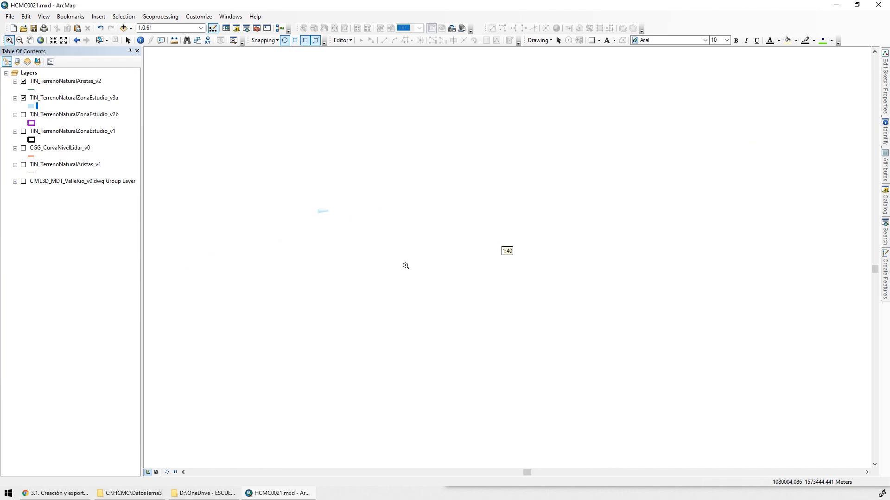
{"action": "scroll", "coordinate": [300, 281], "scroll_direction": "down", "scroll_amount": 8}
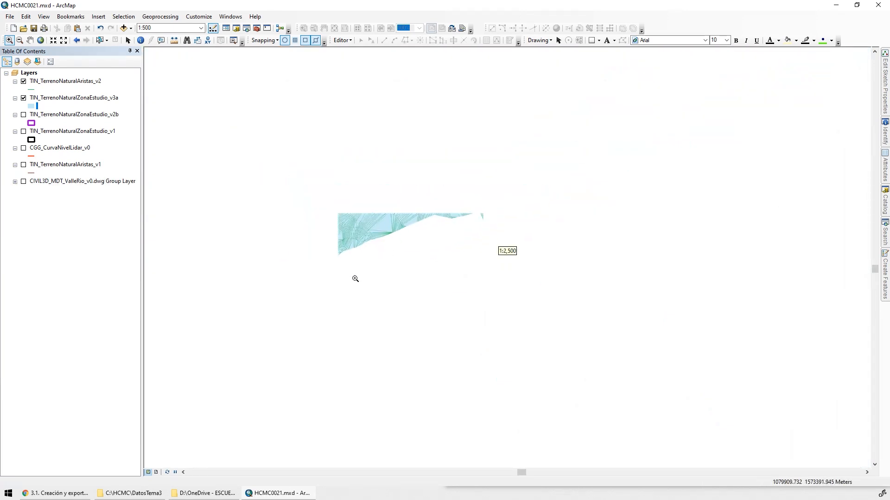
{"action": "left_click_drag", "start_coordinate": [237, 408], "coordinate": [793, 141]}
{"action": "left_click_drag", "start_coordinate": [222, 83], "coordinate": [712, 382]}
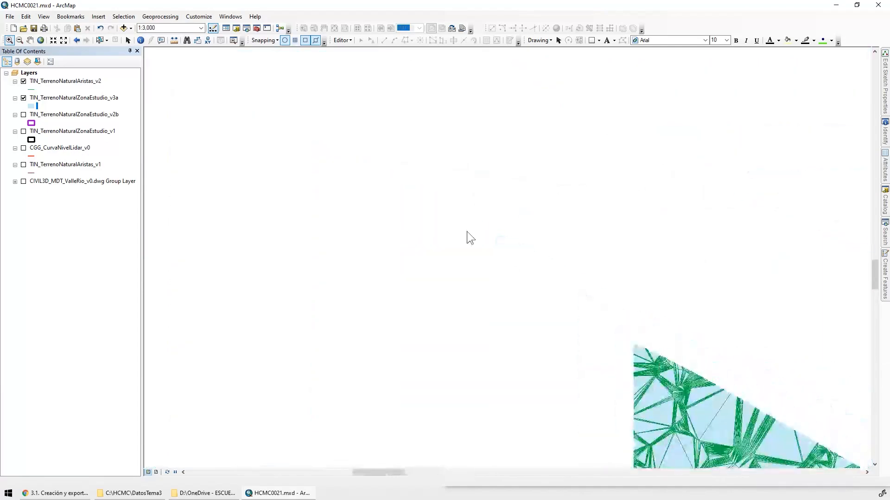
{"action": "left_click_drag", "start_coordinate": [158, 107], "coordinate": [868, 140]}
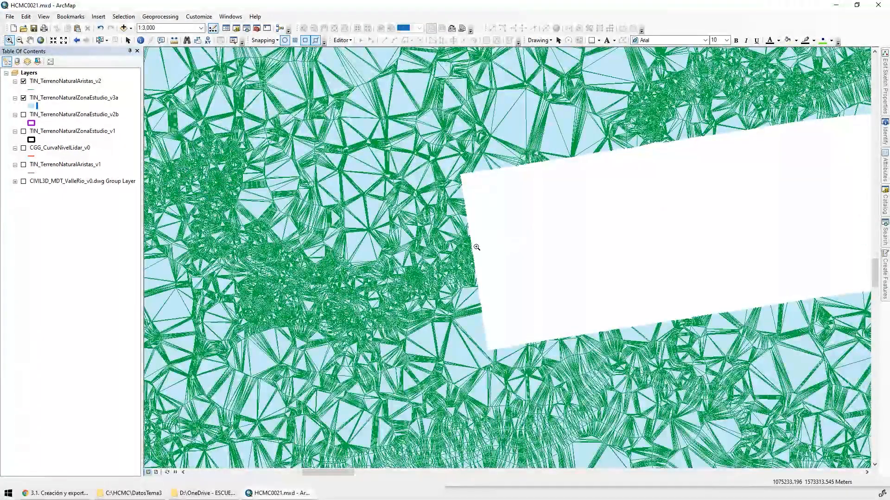
{"action": "left_click_drag", "start_coordinate": [441, 226], "coordinate": [509, 297]}
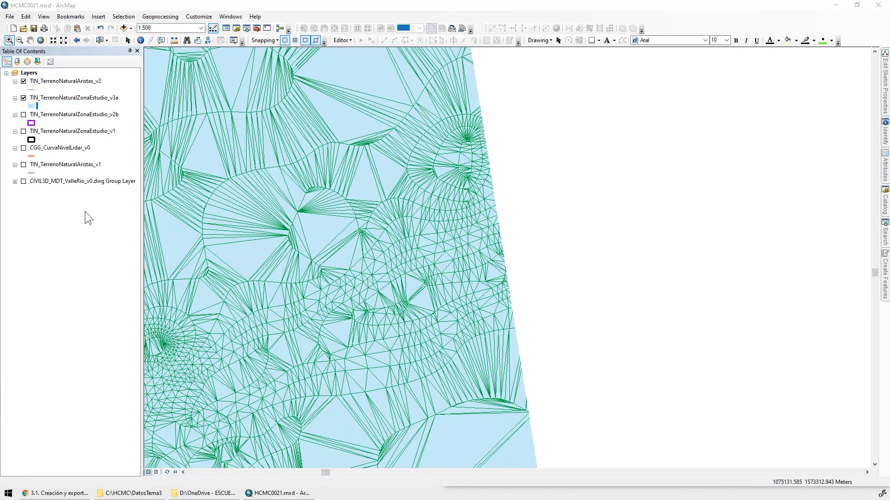
Show only the CIVIL3D_MDT_ValleRio_v0.dwg group layer, hiding TIN_TerrenoNaturalAristas_v2 and TIN_TerrenoNaturalZonaEstudio_v3a, and fit the map to its extent
{"action": "left_click", "coordinate": [23, 98]}
{"action": "left_click", "coordinate": [23, 81]}
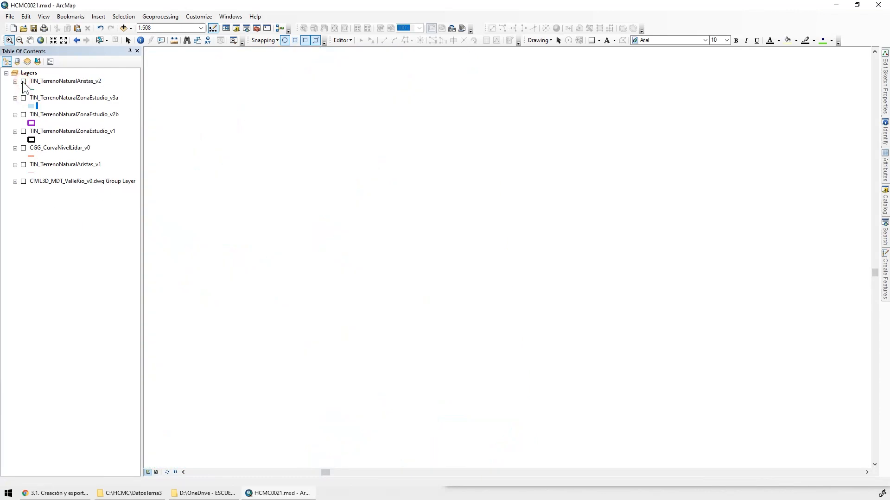
{"action": "left_click", "coordinate": [23, 181]}
{"action": "right_click", "coordinate": [53, 181]}
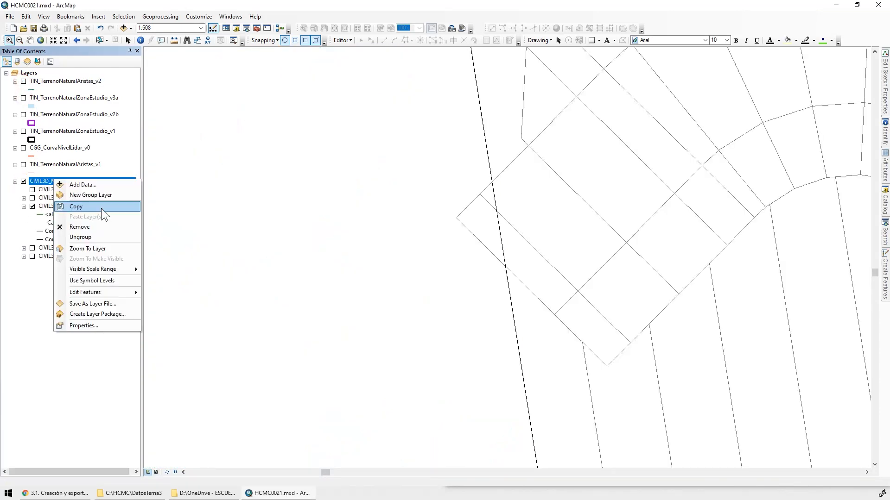
{"action": "left_click", "coordinate": [104, 249]}
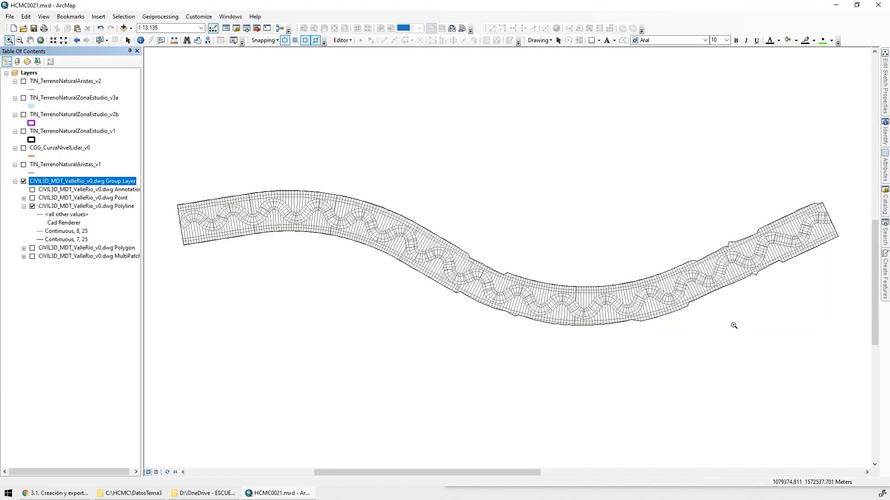
Compare the Civil 3D valley drawing's border with the clipped natural terrain edges by temporarily showing TIN_TerrenoNaturalAristas_v2
{"action": "left_click_drag", "start_coordinate": [724, 278], "coordinate": [603, 215]}
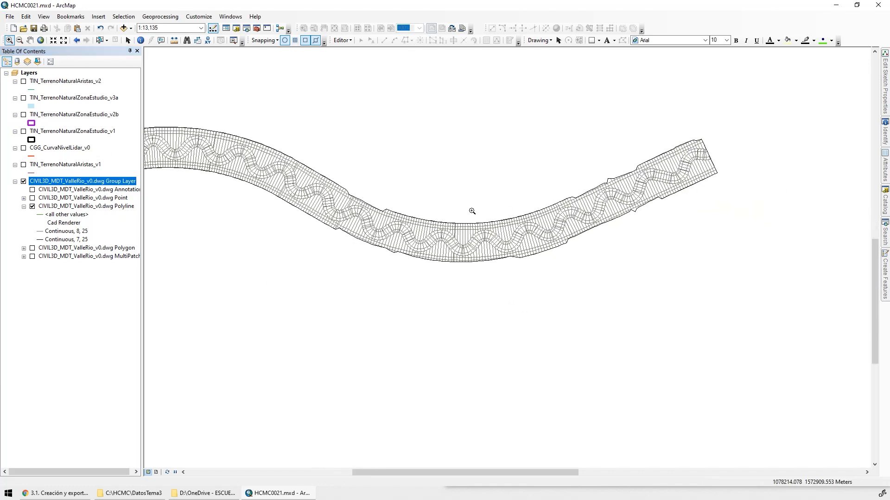
{"action": "left_click_drag", "start_coordinate": [490, 165], "coordinate": [740, 317]}
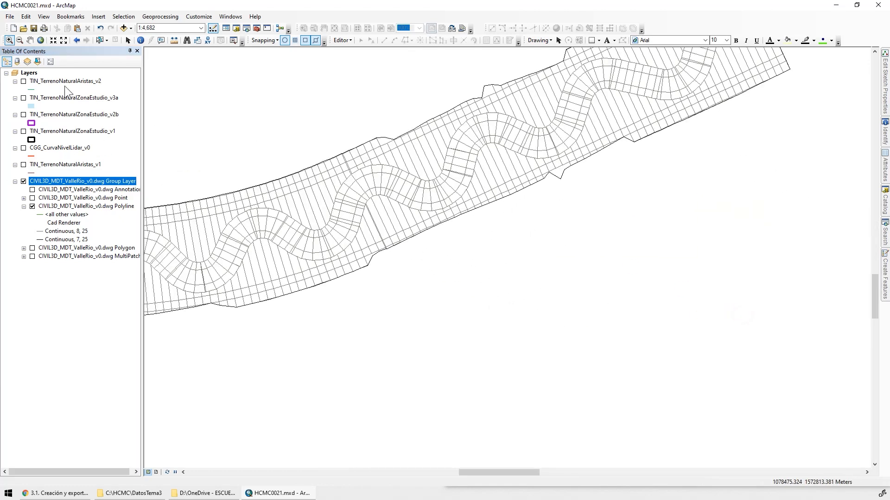
{"action": "left_click", "coordinate": [23, 81]}
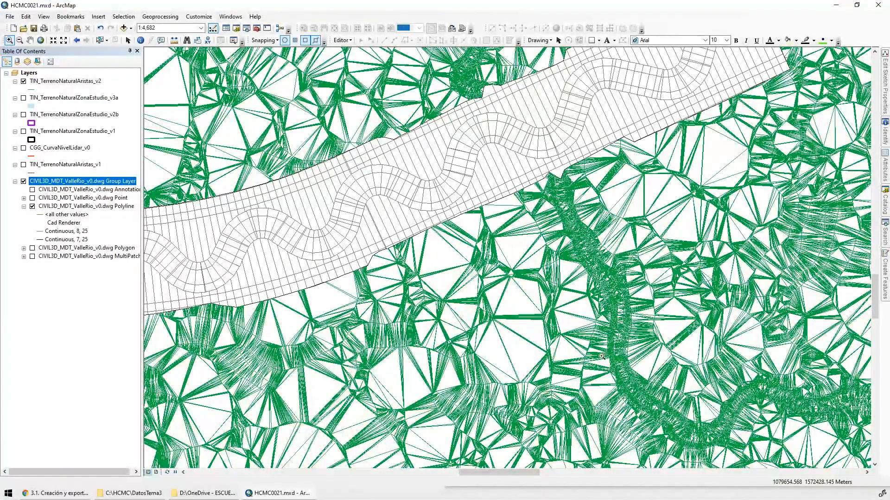
{"action": "left_click_drag", "start_coordinate": [484, 131], "coordinate": [655, 265]}
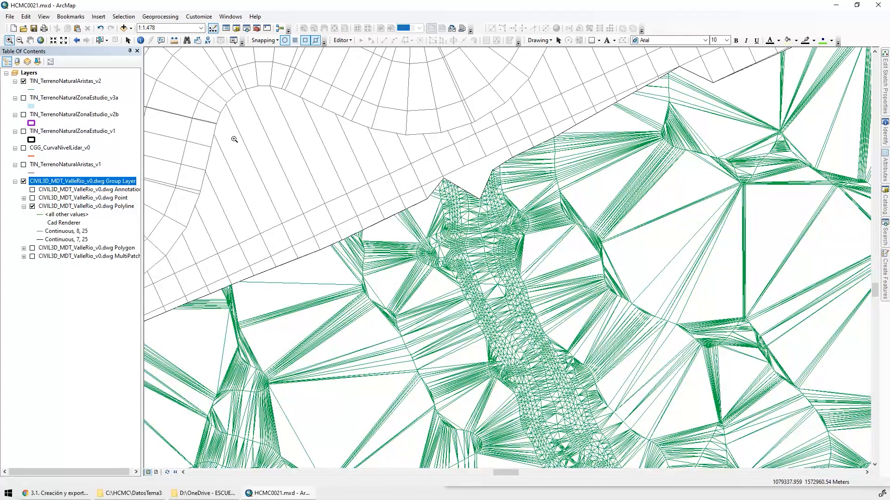
{"action": "left_click", "coordinate": [24, 81]}
{"action": "scroll", "coordinate": [491, 193], "scroll_direction": "down", "scroll_amount": 5}
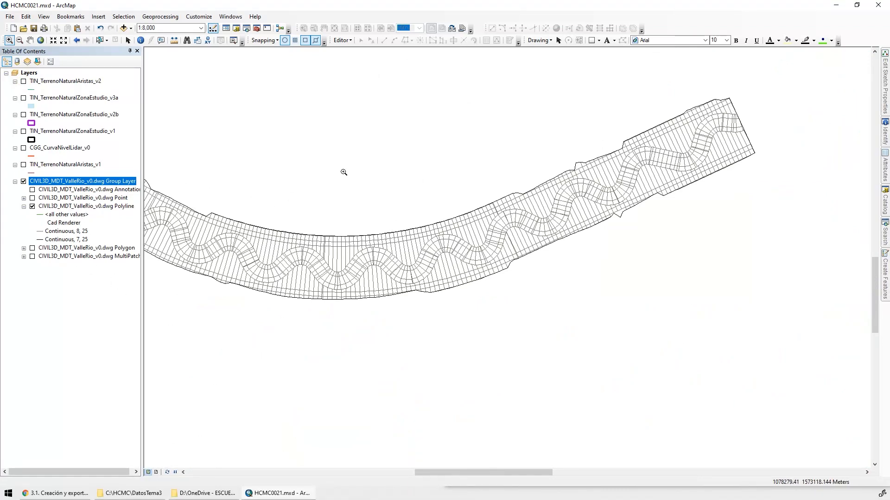
{"action": "scroll", "coordinate": [344, 173], "scroll_direction": "down", "scroll_amount": 3}
Open the attribute table of CIVIL3D_MDT_ValleRio_v0.dwg Polyline, select the valley's outer boundary polyline on the map, and list only selected records
{"action": "right_click", "coordinate": [75, 207]}
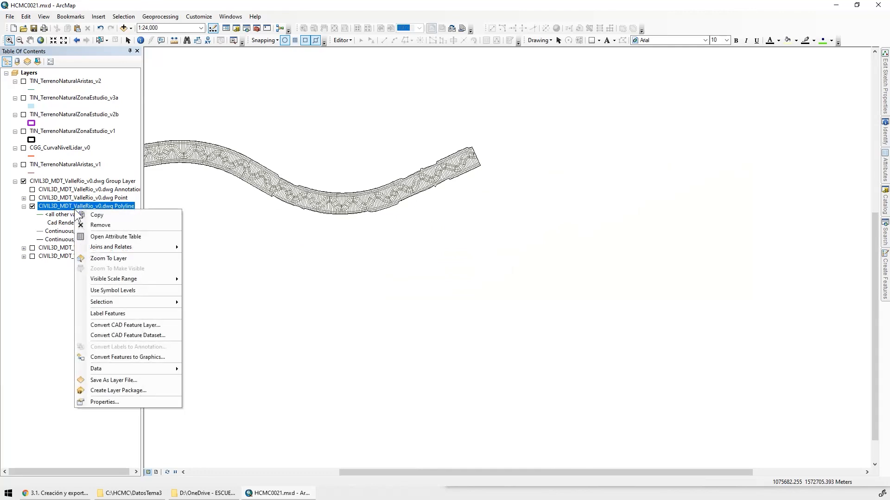
{"action": "left_click", "coordinate": [119, 237]}
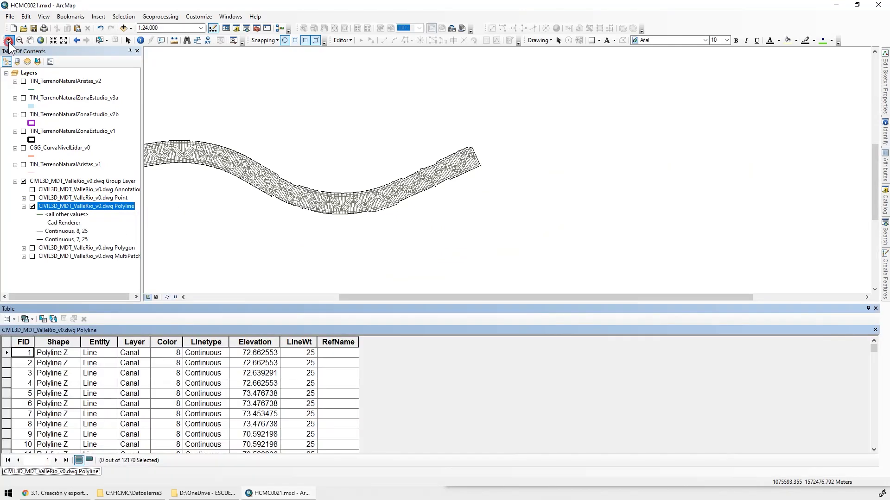
{"action": "left_click_drag", "start_coordinate": [482, 131], "coordinate": [384, 213]}
{"action": "left_click", "coordinate": [510, 171]}
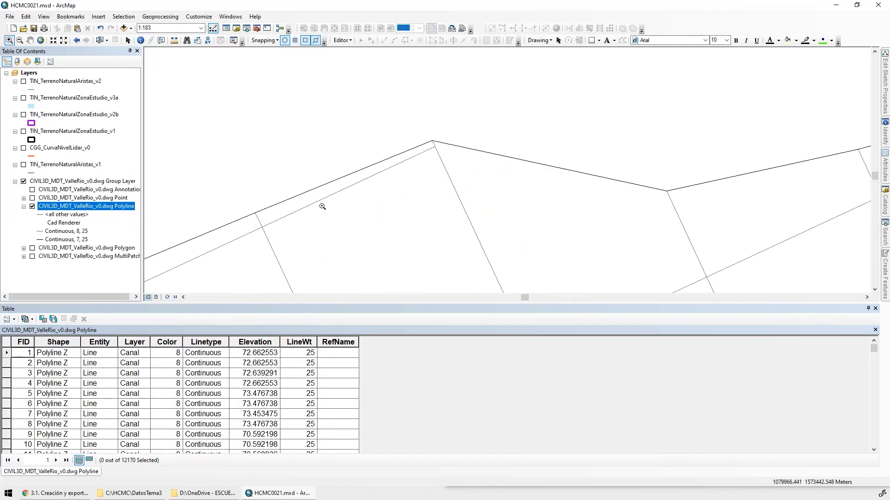
{"action": "left_click", "coordinate": [101, 40]}
{"action": "left_click", "coordinate": [453, 145]}
{"action": "left_click", "coordinate": [89, 460]}
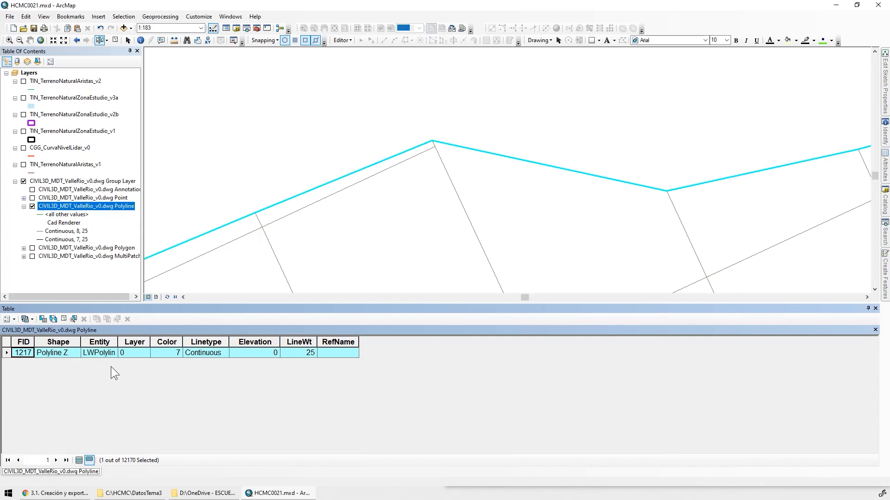
Review the boundary polyline's Entity, Layer, Color, Linetype, Elevation, LineWt and RefName attributes
{"action": "left_click", "coordinate": [110, 342]}
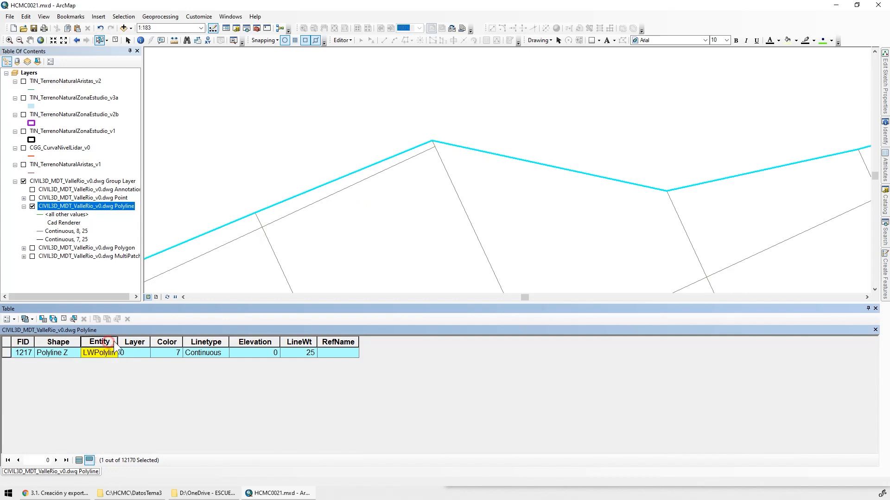
{"action": "left_click", "coordinate": [135, 342]}
{"action": "left_click", "coordinate": [168, 342]}
{"action": "left_click", "coordinate": [207, 342]}
{"action": "left_click", "coordinate": [256, 344]}
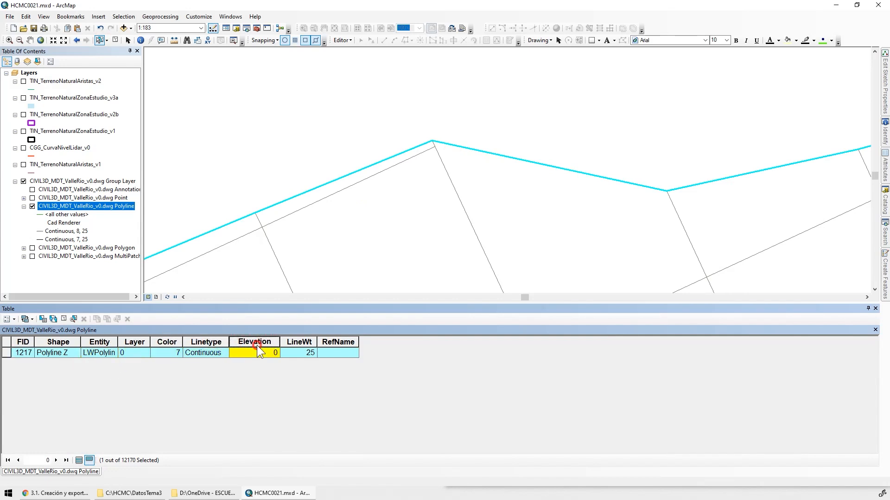
{"action": "left_click", "coordinate": [299, 342]}
{"action": "left_click", "coordinate": [333, 342]}
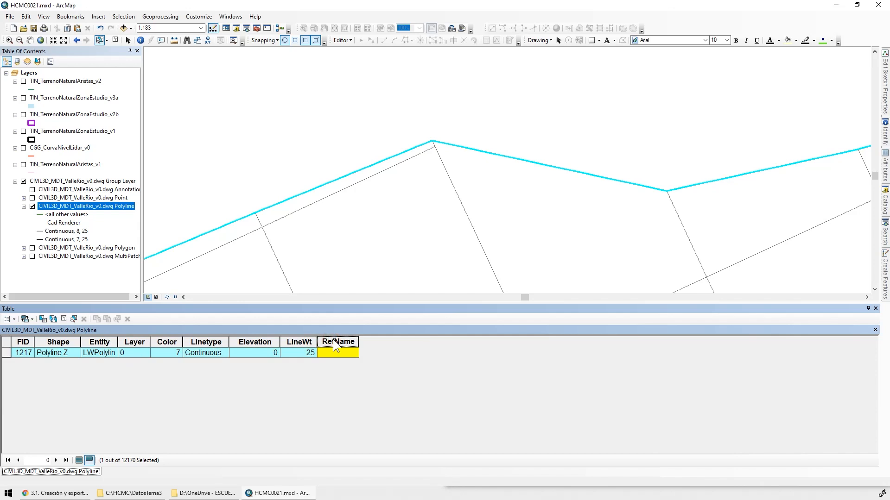
Switch the selection so every valley polyline except the outer boundary is selected, and close the attribute table
{"action": "scroll", "coordinate": [483, 139], "scroll_direction": "down", "scroll_amount": 2}
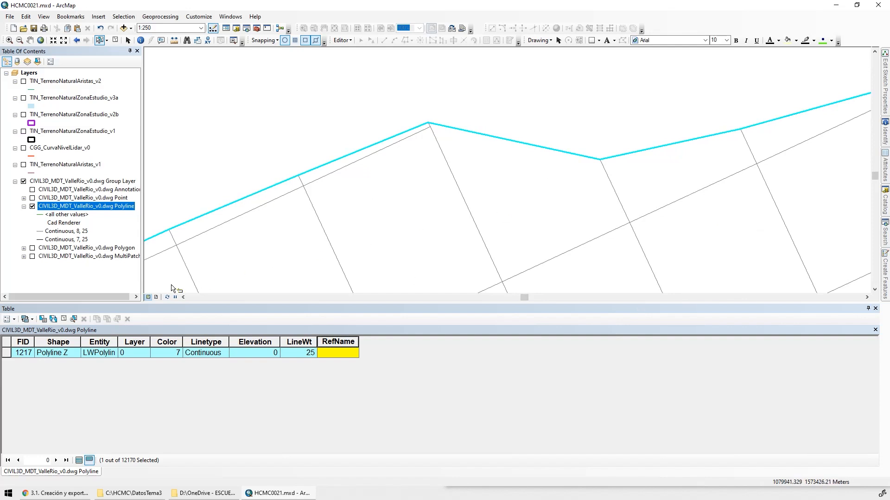
{"action": "left_click", "coordinate": [54, 319]}
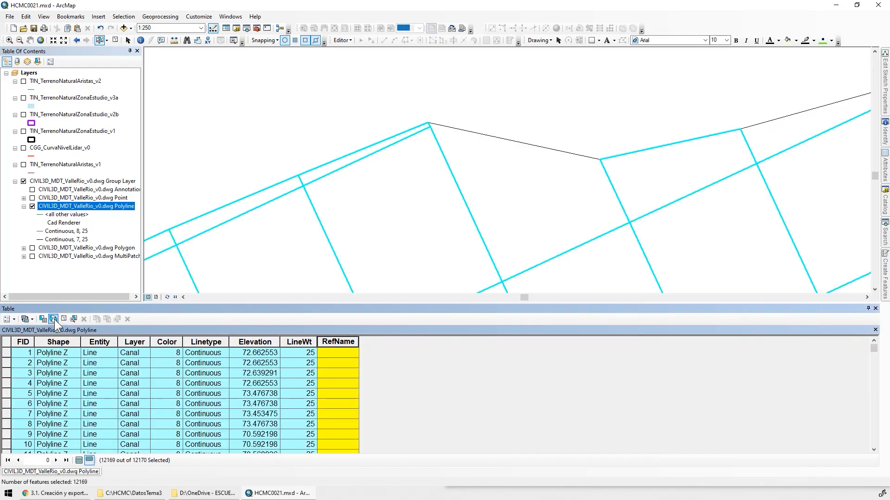
{"action": "scroll", "coordinate": [491, 145], "scroll_direction": "up", "scroll_amount": 5}
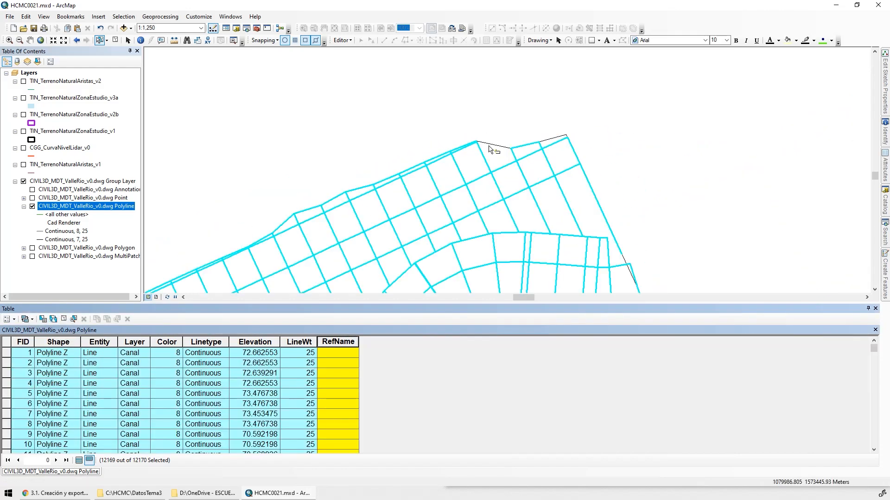
{"action": "scroll", "coordinate": [594, 123], "scroll_direction": "up", "scroll_amount": 4}
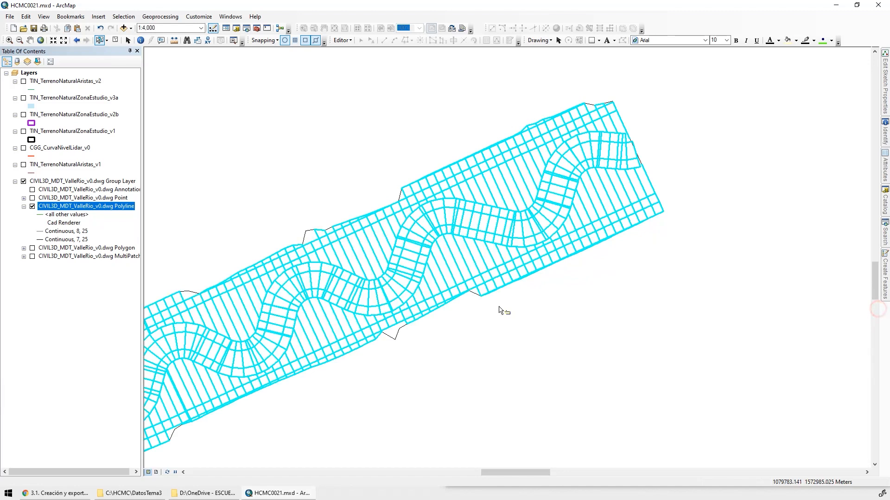
{"action": "left_click", "coordinate": [874, 309]}
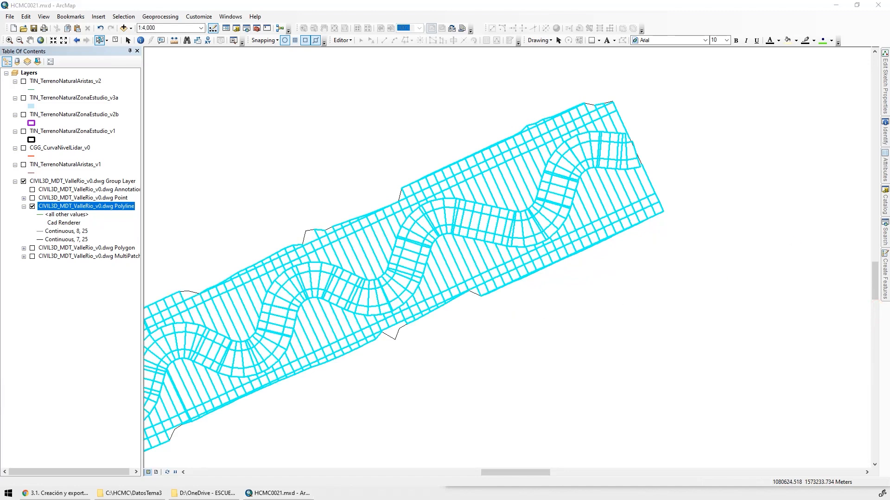
Inspect the selected polylines along the valley, checking where the unselected outer boundary departs from the terrain lines
{"action": "scroll", "coordinate": [326, 314], "scroll_direction": "up", "scroll_amount": 3}
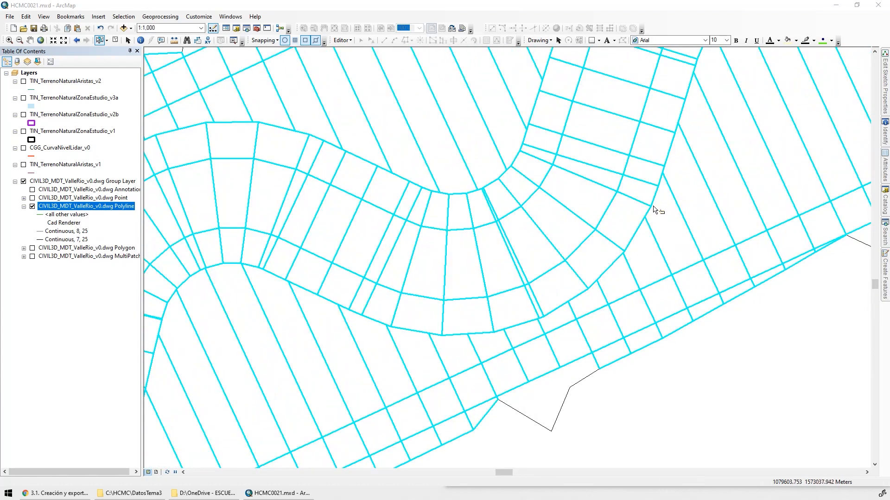
{"action": "scroll", "coordinate": [661, 204], "scroll_direction": "up", "scroll_amount": 2}
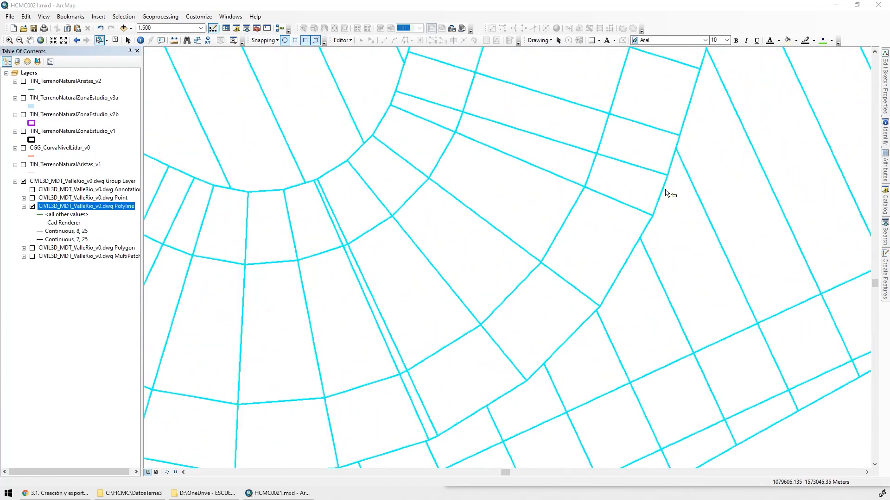
{"action": "scroll", "coordinate": [417, 280], "scroll_direction": "down", "scroll_amount": 3}
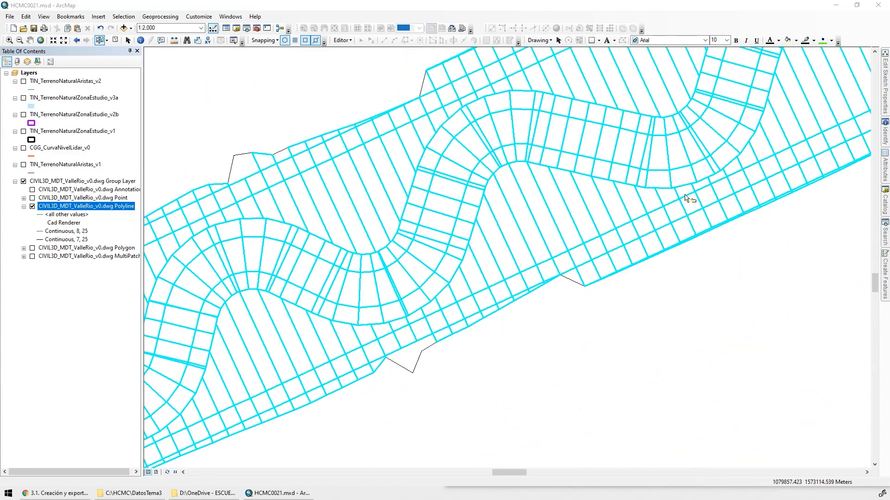
{"action": "left_click_drag", "start_coordinate": [327, 348], "coordinate": [667, 93]}
{"action": "left_click_drag", "start_coordinate": [332, 268], "coordinate": [615, 157]}
{"action": "left_click_drag", "start_coordinate": [381, 304], "coordinate": [606, 295]}
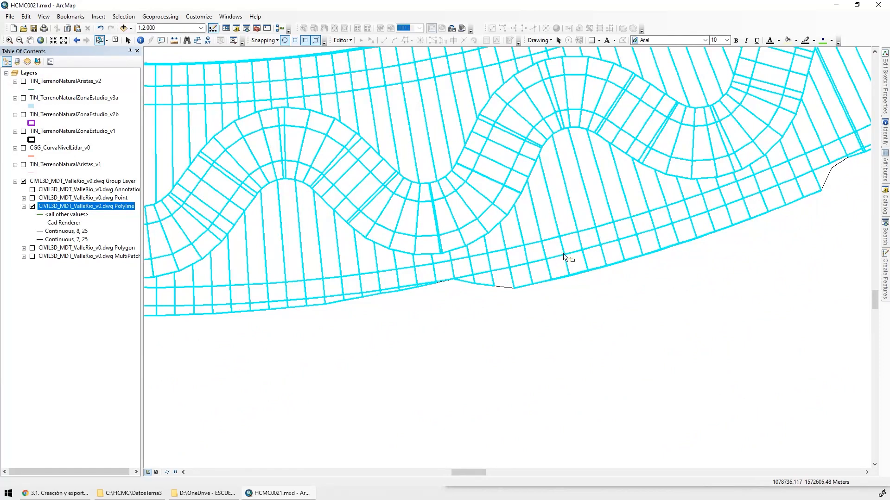
{"action": "scroll", "coordinate": [347, 213], "scroll_direction": "up", "scroll_amount": 1}
{"action": "scroll", "coordinate": [347, 214], "scroll_direction": "up", "scroll_amount": 1}
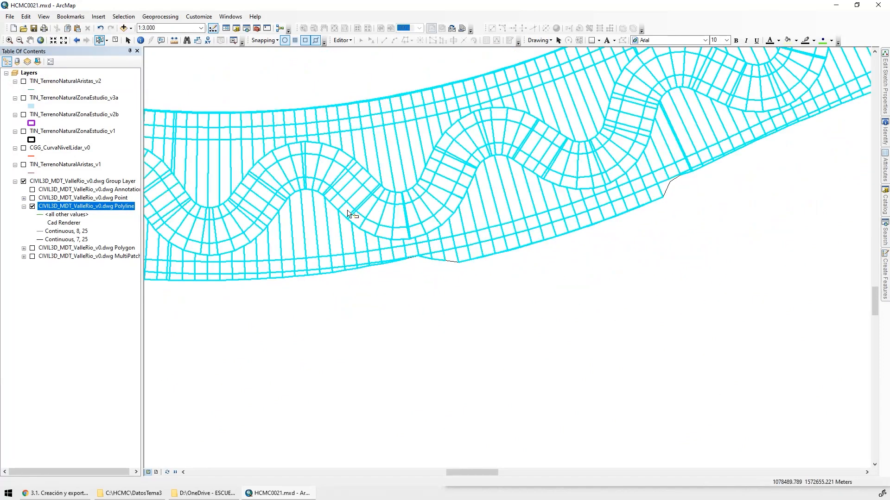
{"action": "scroll", "coordinate": [506, 249], "scroll_direction": "up", "scroll_amount": 1}
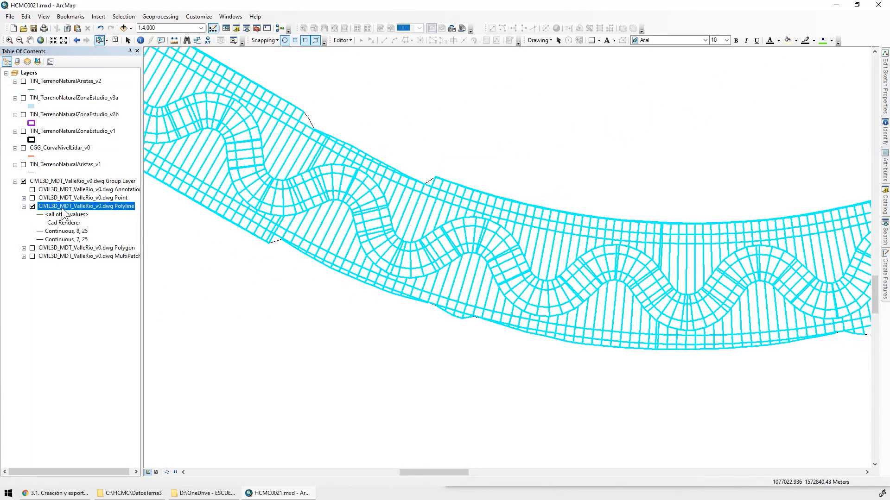
Set up a data export of the selected valley polylines as a shapefile in the DatosTema3\SHP folder
{"action": "right_click", "coordinate": [116, 207]}
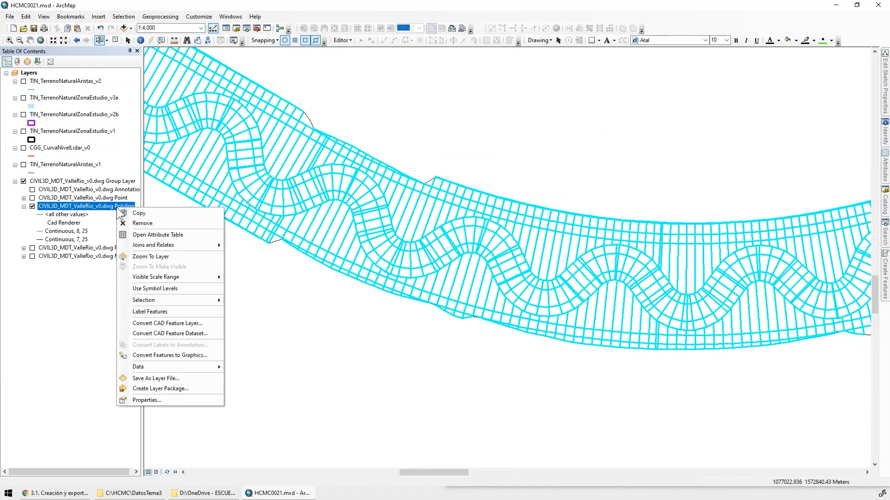
{"action": "mouse_move", "coordinate": [180, 367]}
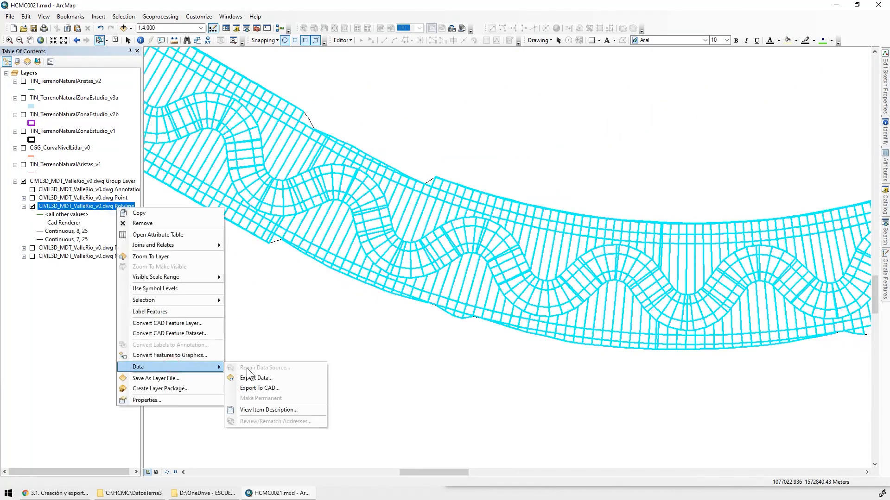
{"action": "left_click", "coordinate": [286, 379]}
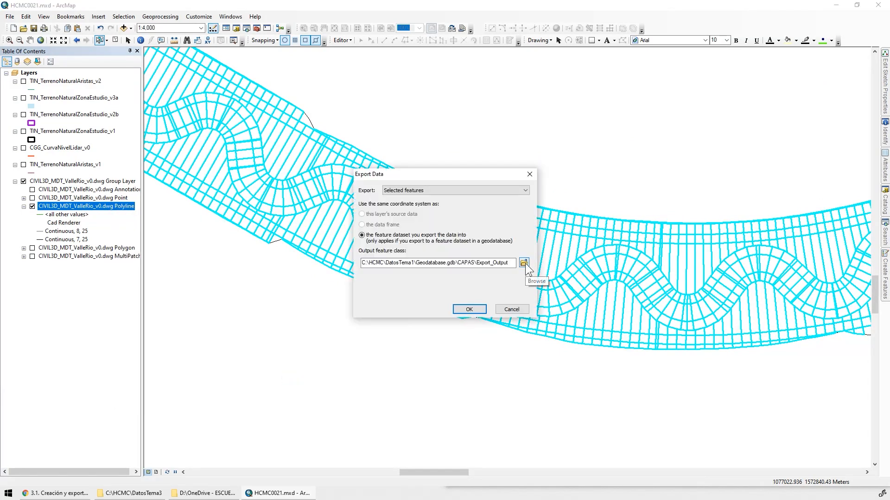
{"action": "left_click", "coordinate": [524, 264]}
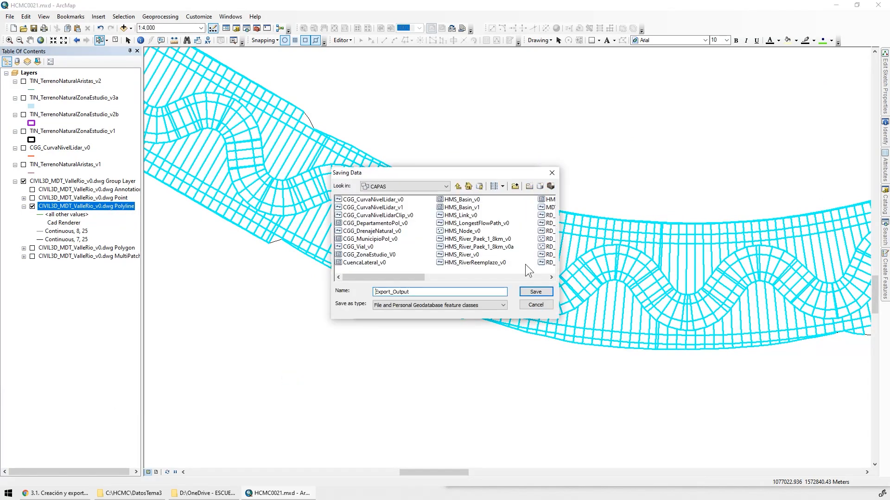
{"action": "left_click", "coordinate": [458, 186]}
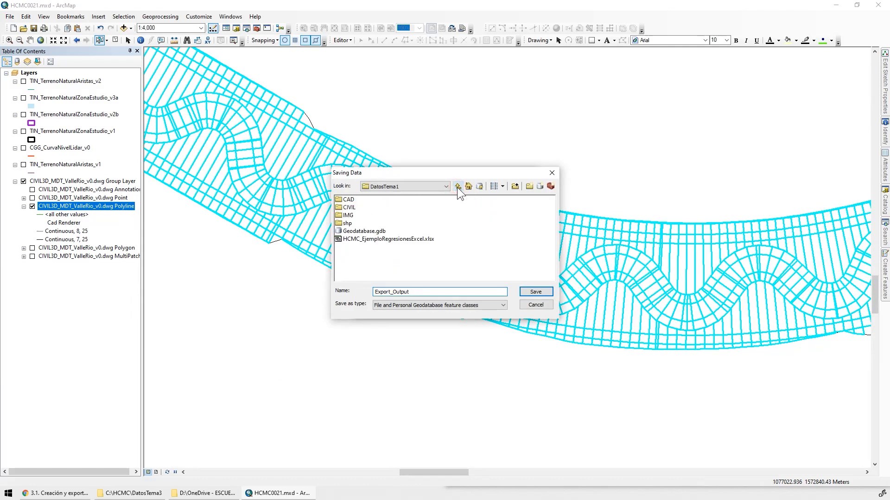
{"action": "left_click", "coordinate": [457, 187]}
{"action": "double_click", "coordinate": [357, 215]}
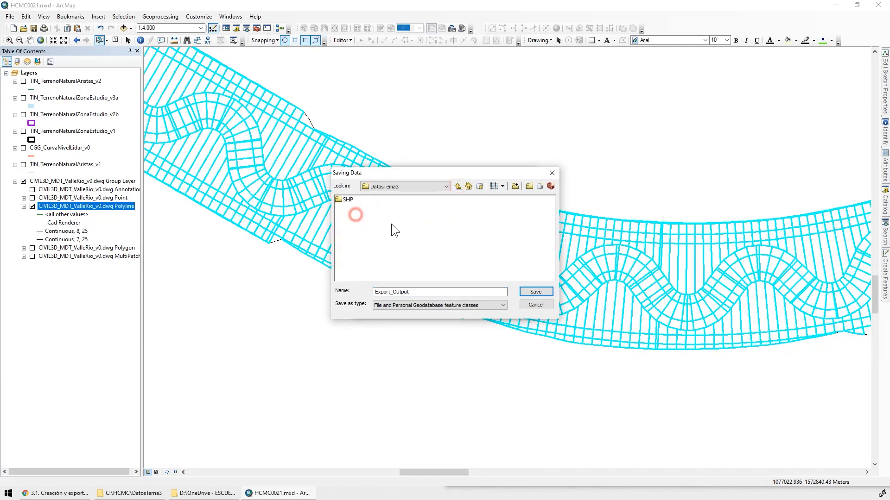
{"action": "double_click", "coordinate": [348, 200]}
{"action": "left_click", "coordinate": [441, 306]}
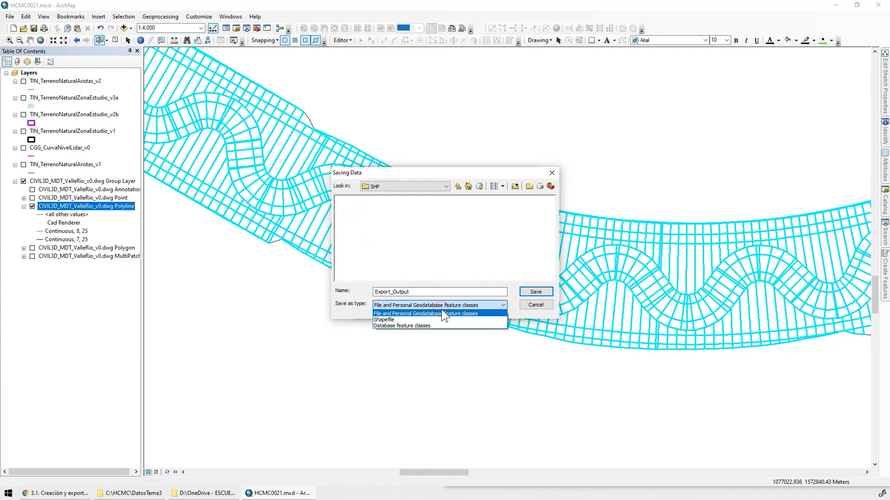
{"action": "left_click", "coordinate": [394, 319]}
Name the output MDT_ValleRio.shp, export using the layer's source coordinate system, and add the result to the map
{"action": "double_click", "coordinate": [397, 292]}
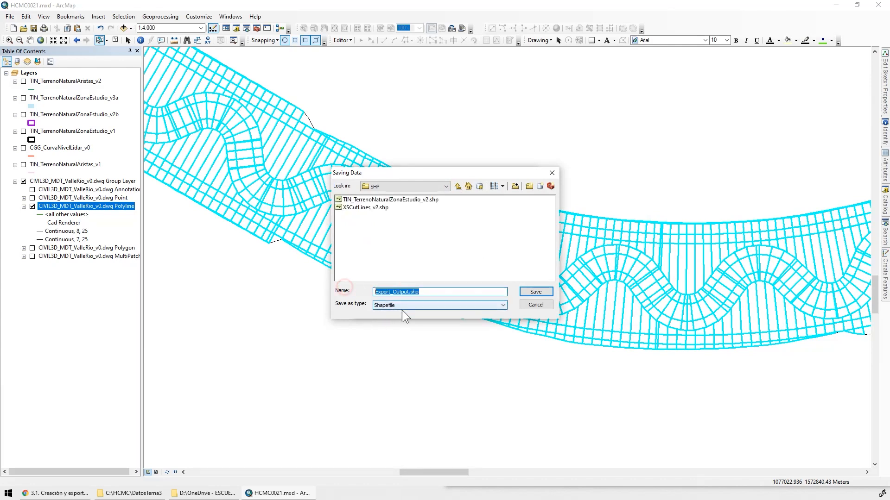
{"action": "type", "text": "MDT_ValleRio.shp"}
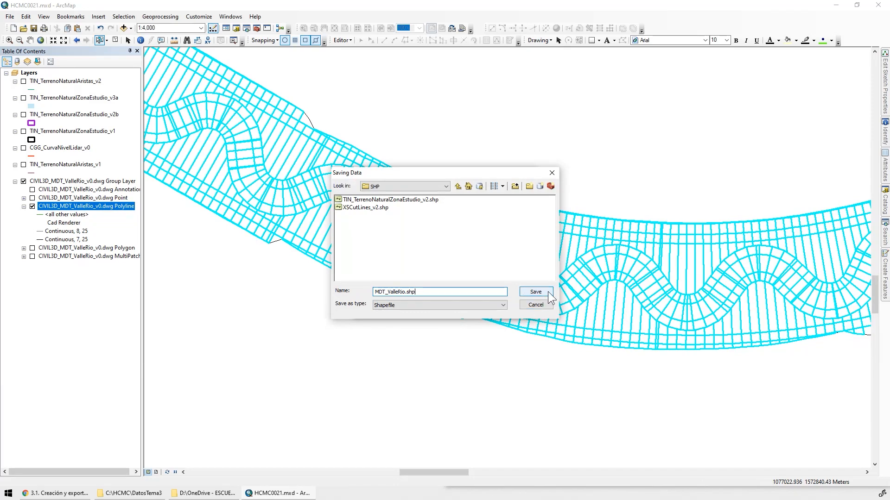
{"action": "left_click", "coordinate": [533, 292]}
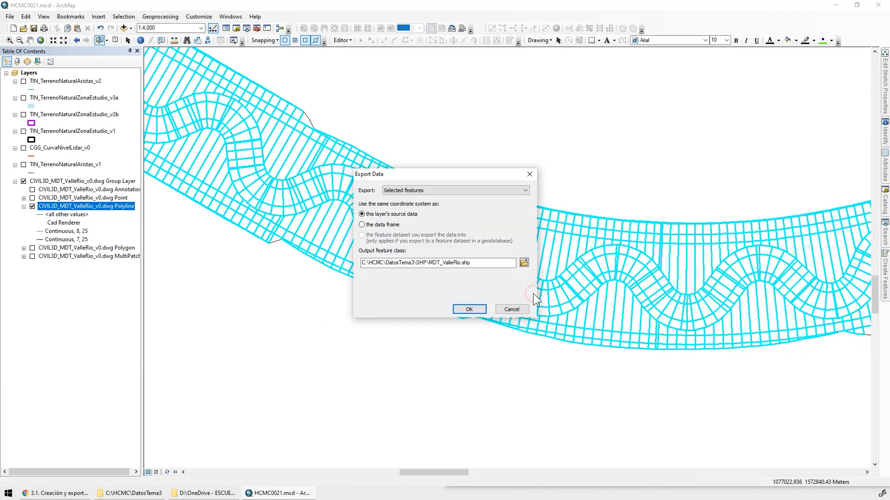
{"action": "left_click", "coordinate": [466, 309]}
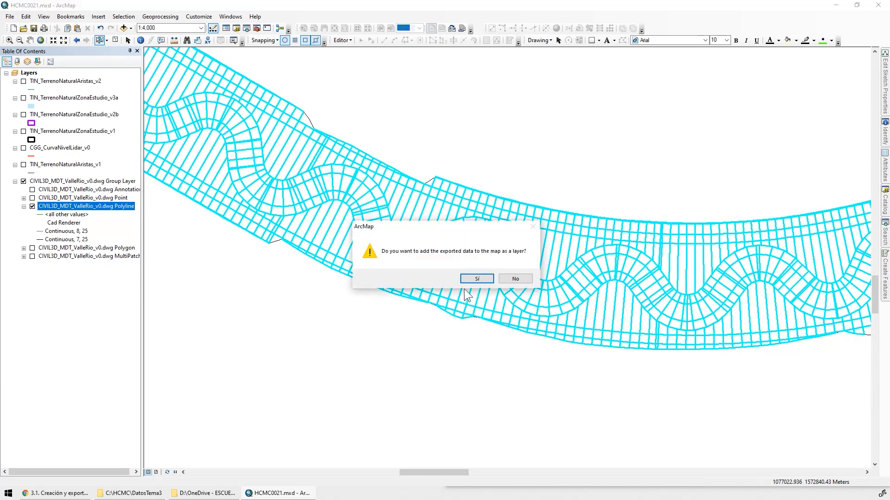
{"action": "left_click", "coordinate": [474, 279]}
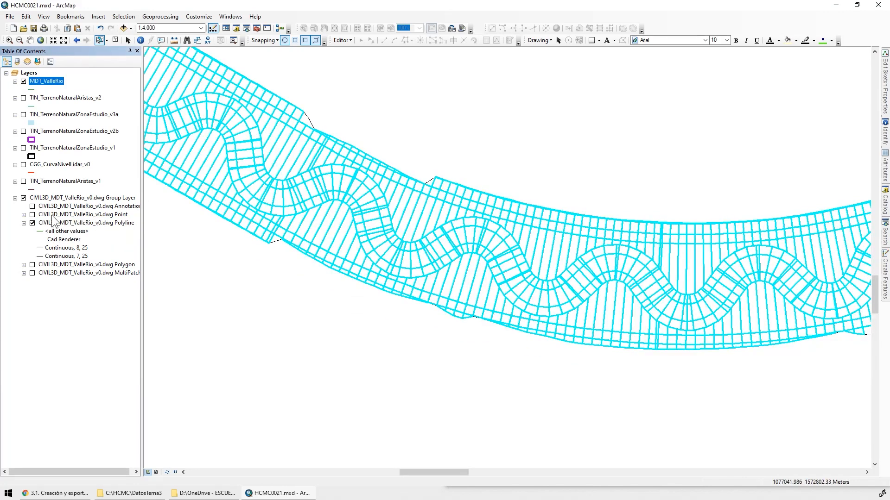
Clear the current polyline selection, then hide and collapse the CIVIL3D_MDT_ValleRio_v0.dwg group layer
{"action": "left_click", "coordinate": [28, 200]}
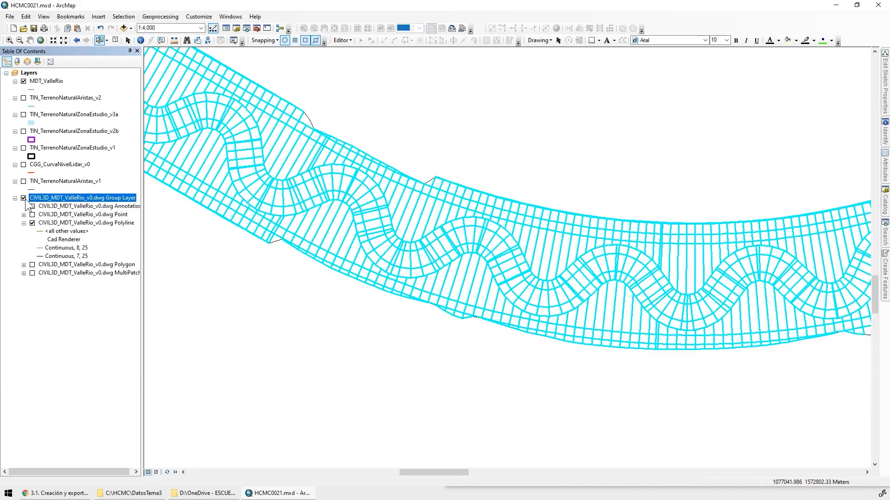
{"action": "left_click", "coordinate": [115, 40]}
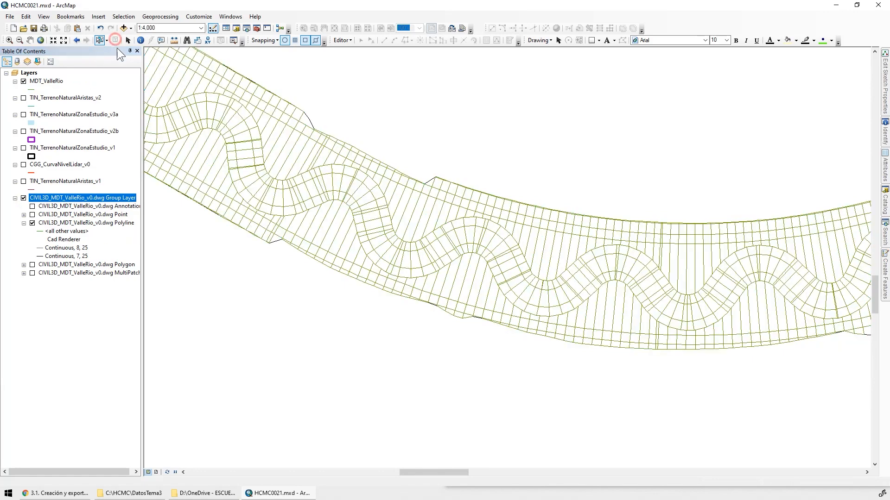
{"action": "left_click", "coordinate": [23, 198]}
{"action": "left_click", "coordinate": [15, 197]}
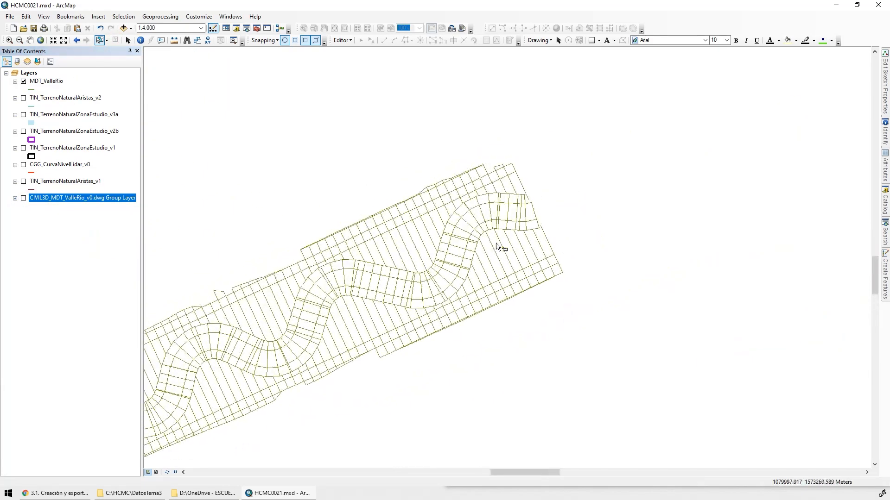
{"action": "scroll", "coordinate": [515, 153], "scroll_direction": "up", "scroll_amount": 2}
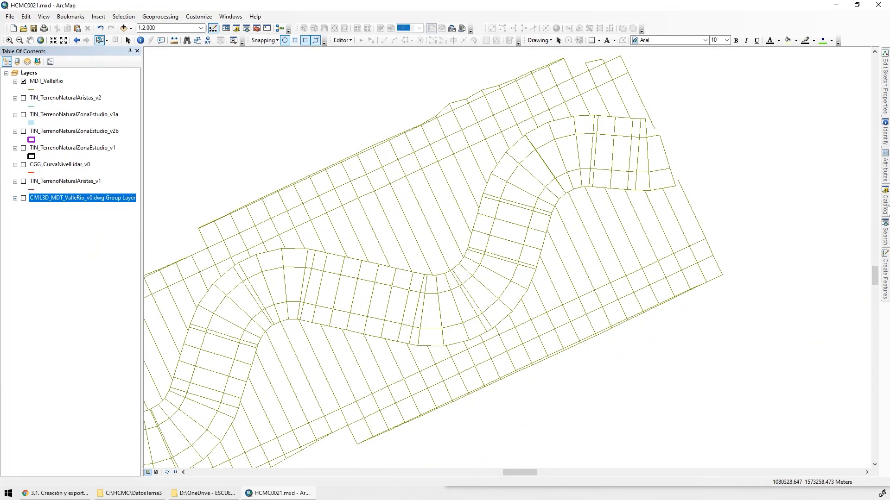
Keep the Catalog open beside the map and browse to the CAPAS feature dataset in C:\HCMC\DatosTema1\Geodatabase.gdb
{"action": "mouse_move", "coordinate": [887, 202]}
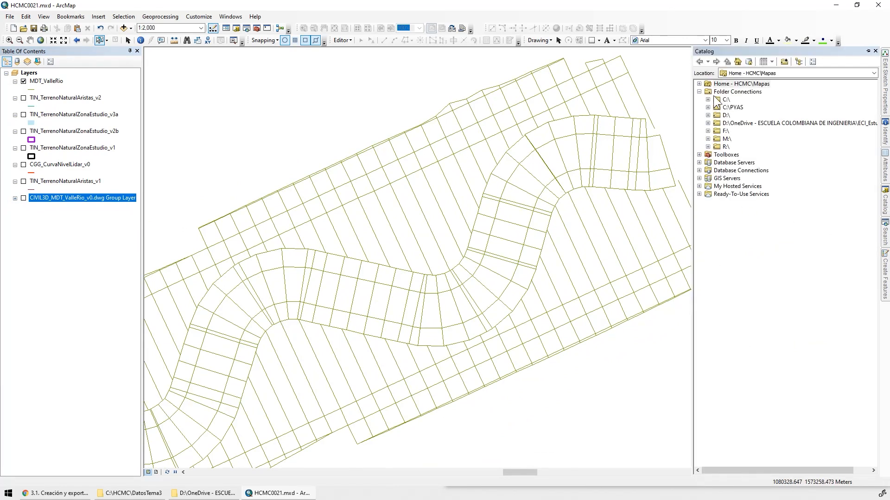
{"action": "left_click", "coordinate": [868, 51]}
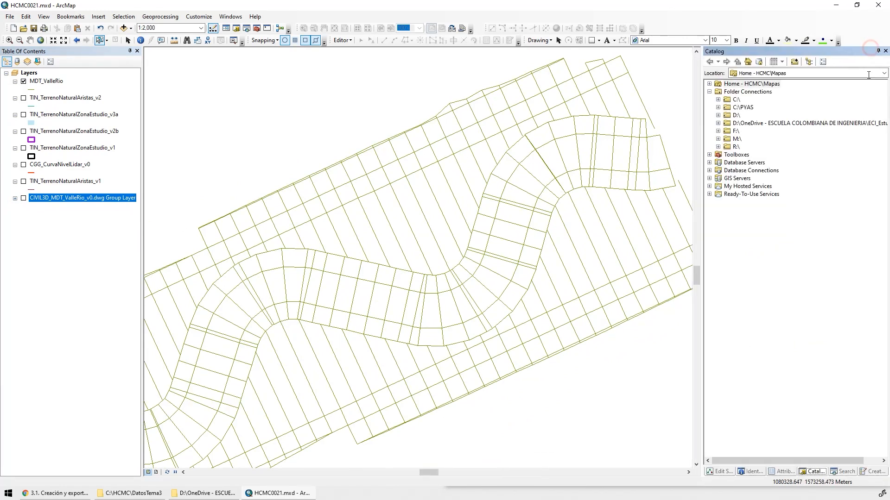
{"action": "left_click", "coordinate": [718, 99]}
{"action": "double_click", "coordinate": [749, 178]}
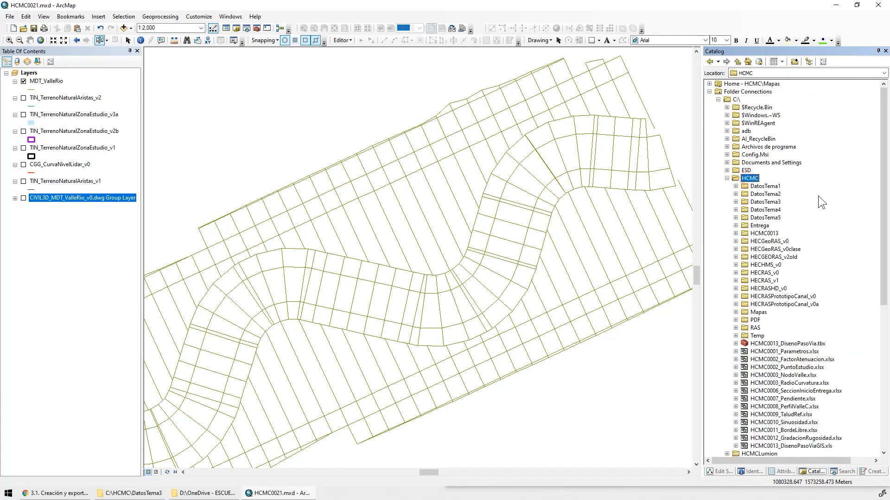
{"action": "double_click", "coordinate": [765, 186]}
{"action": "double_click", "coordinate": [780, 225]}
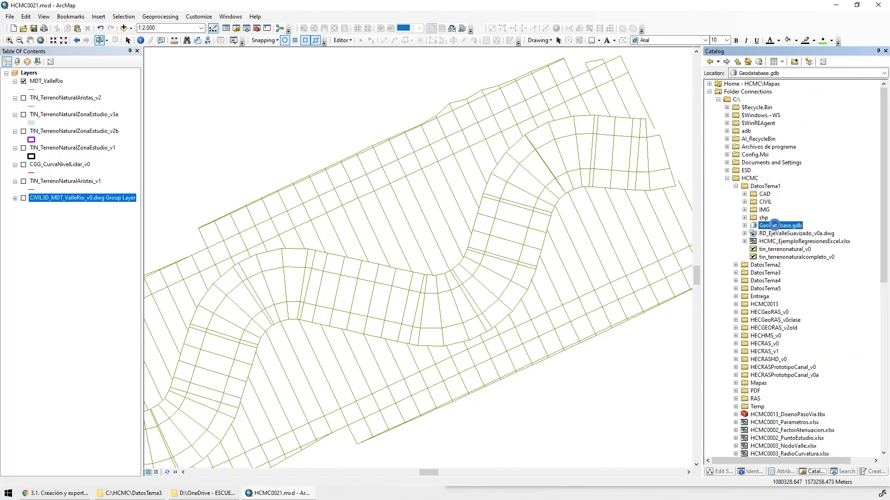
{"action": "double_click", "coordinate": [777, 233]}
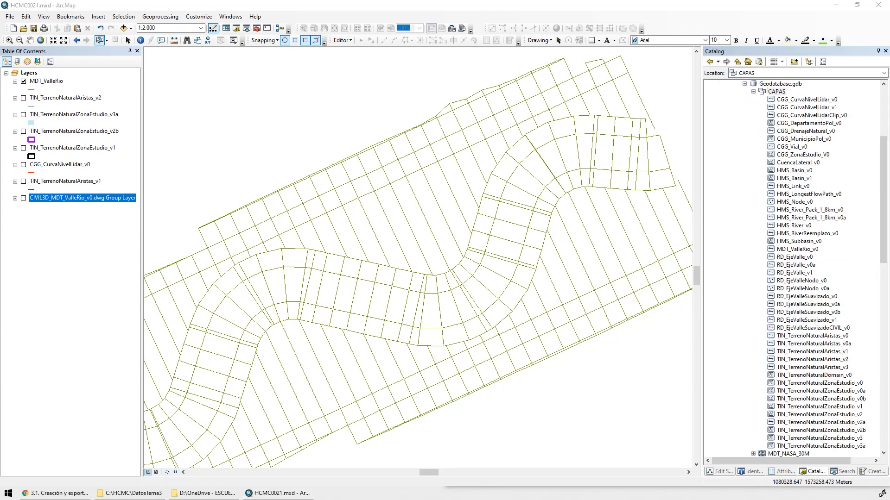
Set up a single feature class import into CAPAS with MDT_ValleRio.shp from the DatosTema3\SHP folder as the input features
{"action": "right_click", "coordinate": [776, 93]}
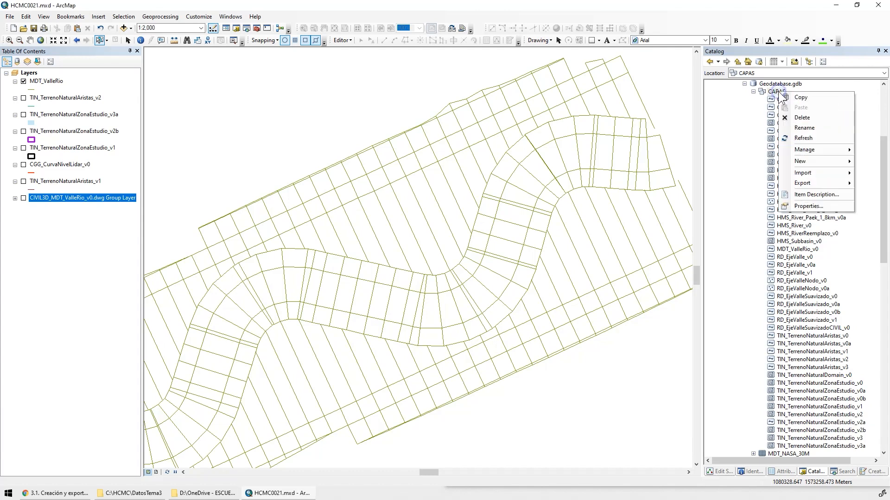
{"action": "mouse_move", "coordinate": [819, 172]}
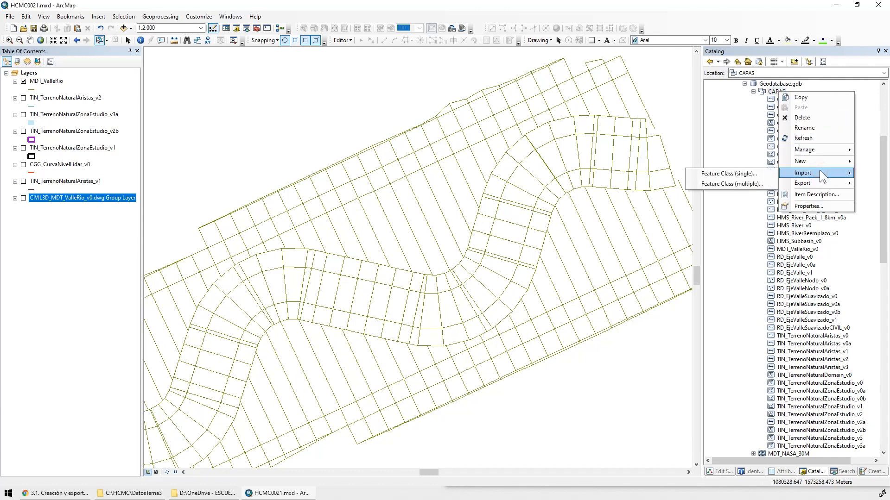
{"action": "left_click", "coordinate": [727, 174]}
{"action": "left_click", "coordinate": [523, 154]}
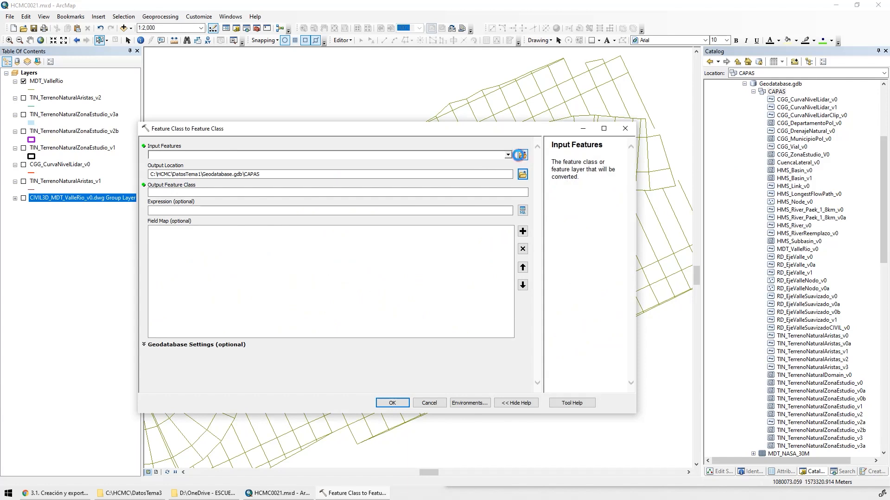
{"action": "left_click", "coordinate": [400, 213]}
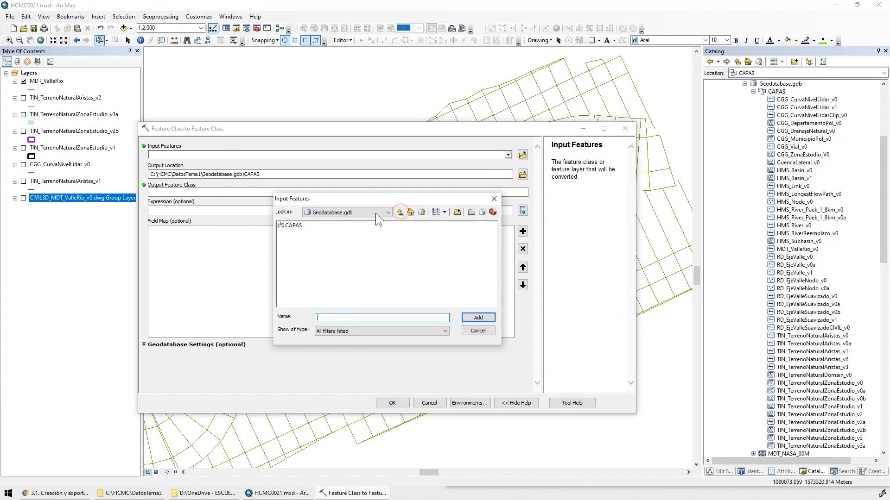
{"action": "left_click", "coordinate": [374, 217]}
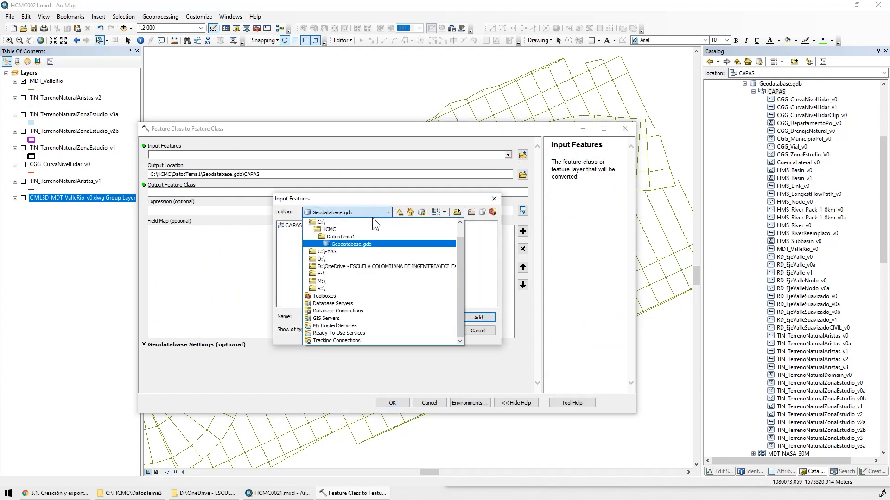
{"action": "left_click", "coordinate": [333, 237]}
{"action": "double_click", "coordinate": [304, 241]}
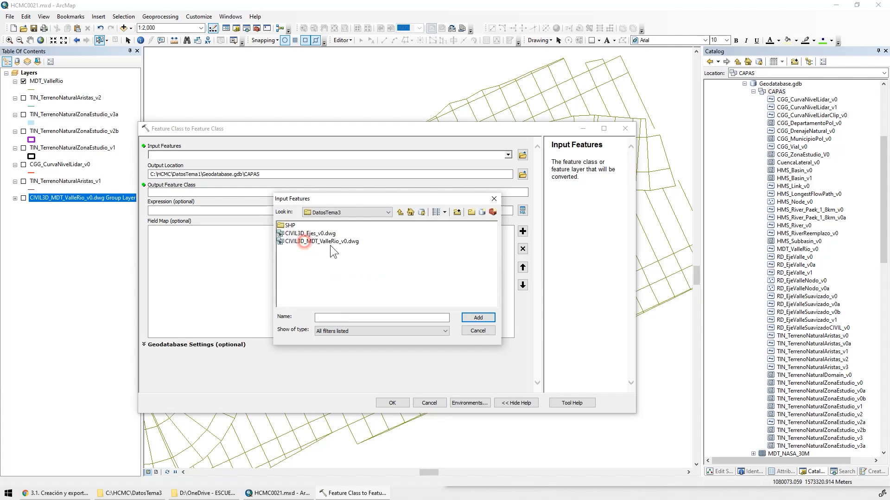
{"action": "double_click", "coordinate": [285, 225]}
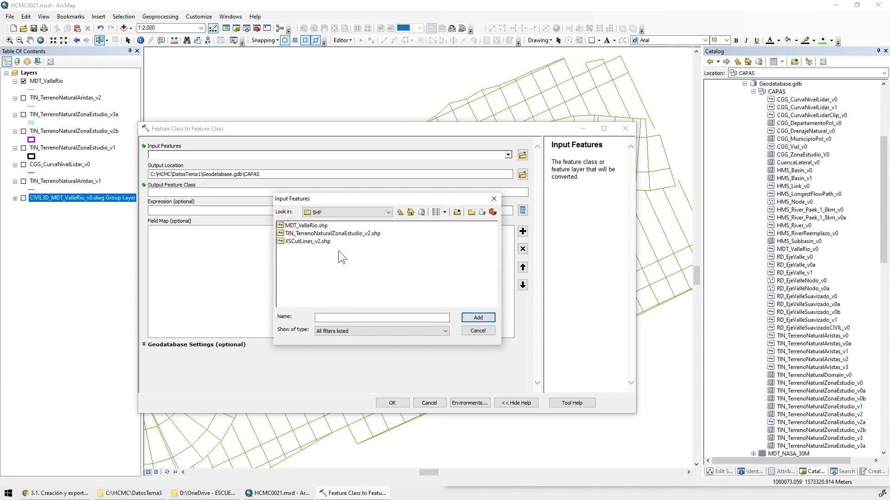
{"action": "left_click", "coordinate": [305, 225]}
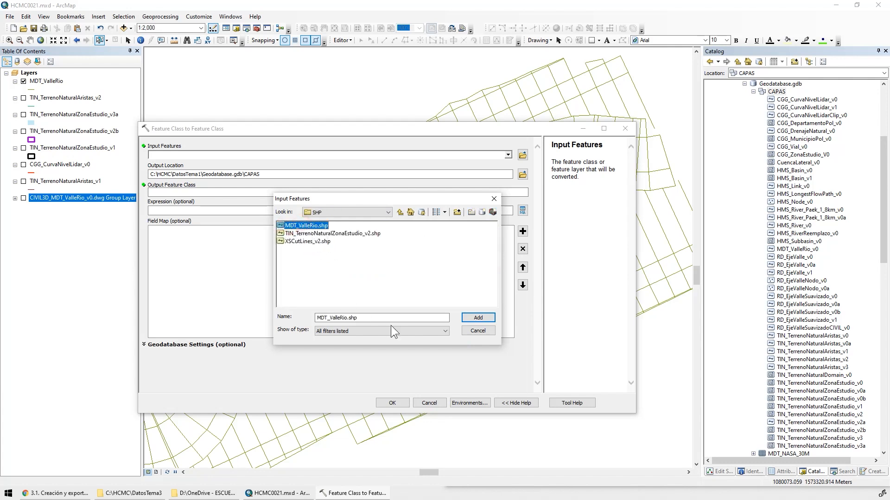
{"action": "left_click", "coordinate": [478, 317]}
Name the output feature class MDT_ValleRio_v0a
{"action": "left_click", "coordinate": [394, 189]}
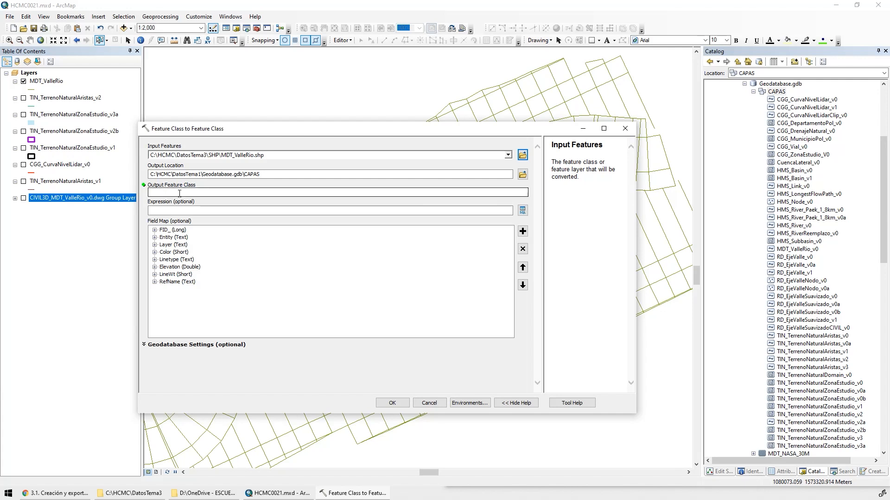
{"action": "type", "text": "de capa: MDT_ValleRio_v0"}
{"action": "key", "text": "Home"}
{"action": "key", "text": "Delete"}
{"action": "key", "text": "Delete"}
{"action": "key", "text": "Delete"}
{"action": "key", "text": "Delete"}
{"action": "key", "text": "Delete"}
{"action": "key", "text": "Delete"}
{"action": "key", "text": "Delete"}
{"action": "key", "text": "Delete"}
{"action": "key", "text": "Delete"}
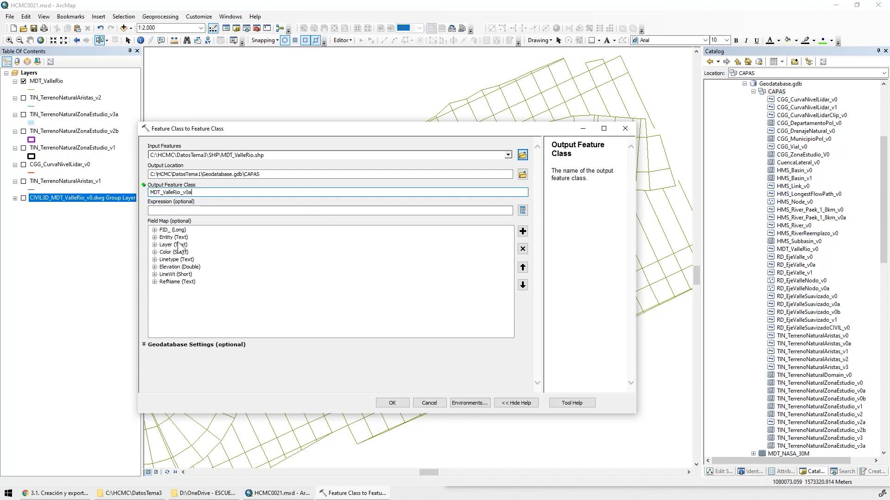
Remove the RefName field from the field map and run the feature class import
{"action": "left_click", "coordinate": [182, 283]}
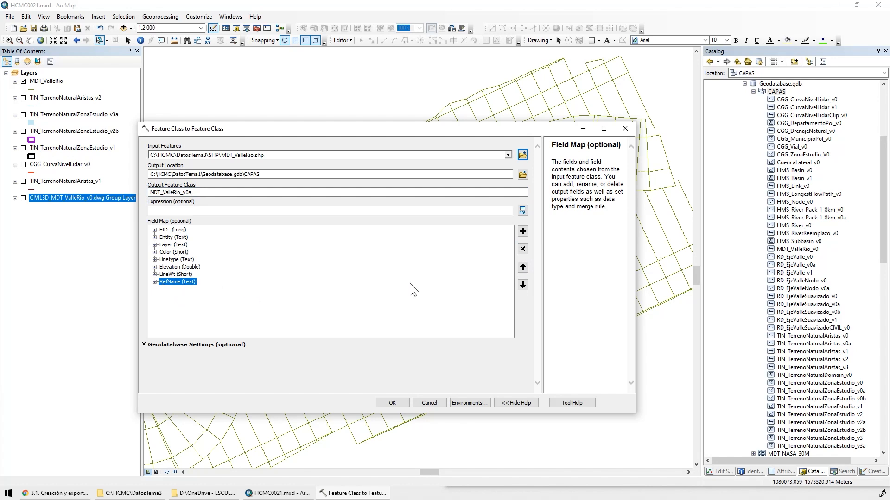
{"action": "left_click", "coordinate": [522, 249]}
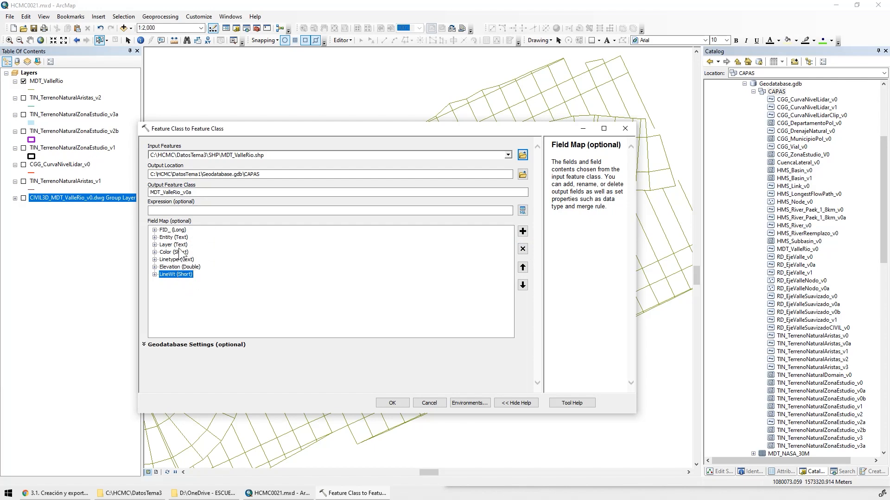
{"action": "left_click", "coordinate": [394, 403]}
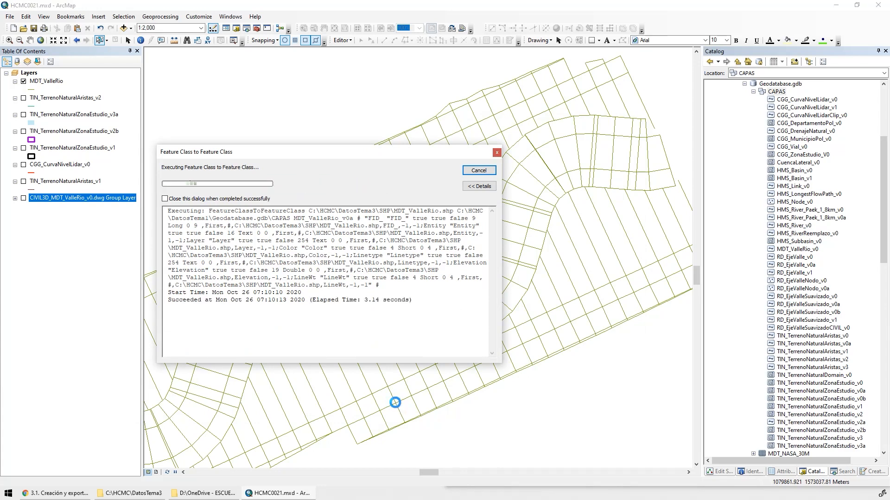
{"action": "left_click", "coordinate": [479, 170]}
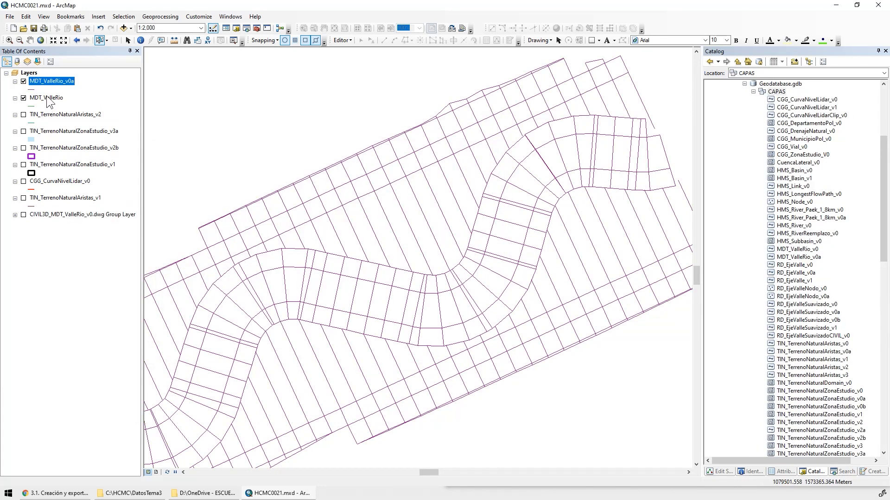
Remove the MDT_ValleRio shapefile layer from the map and check the data source properties of the MDT_ValleRio_v0a layer
{"action": "right_click", "coordinate": [48, 96]}
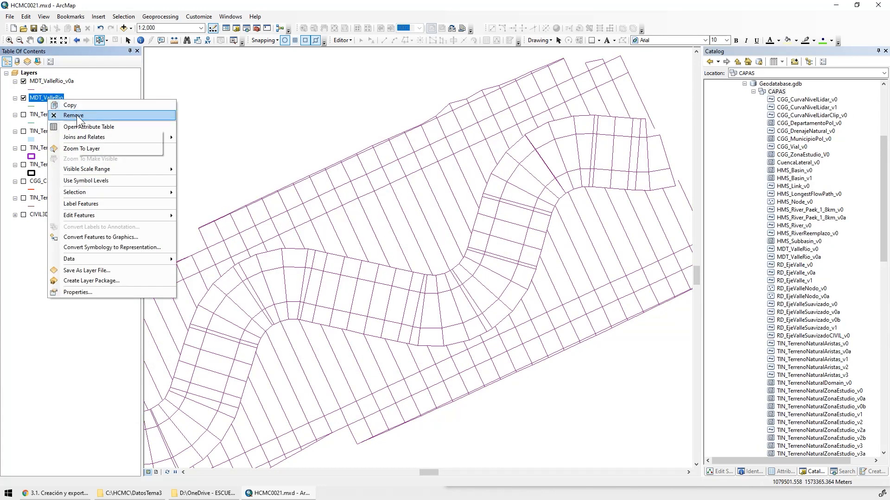
{"action": "left_click", "coordinate": [84, 116]}
{"action": "right_click", "coordinate": [51, 81]}
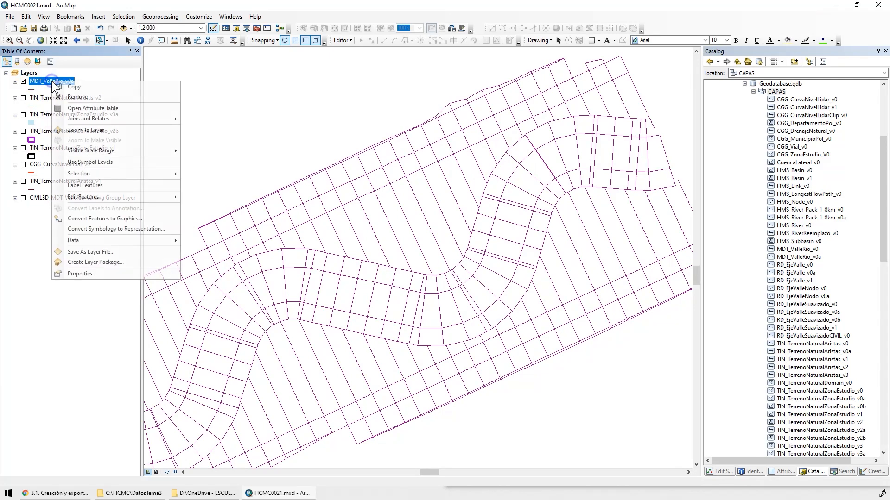
{"action": "left_click", "coordinate": [110, 276]}
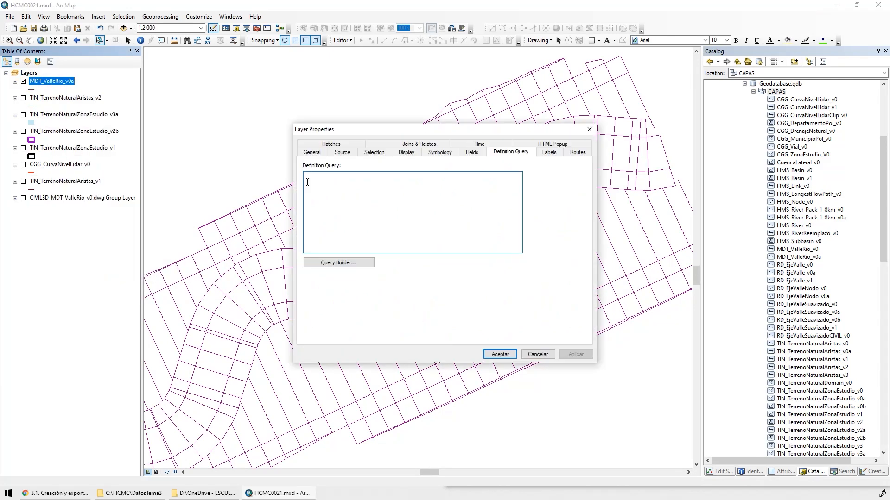
{"action": "left_click", "coordinate": [341, 154]}
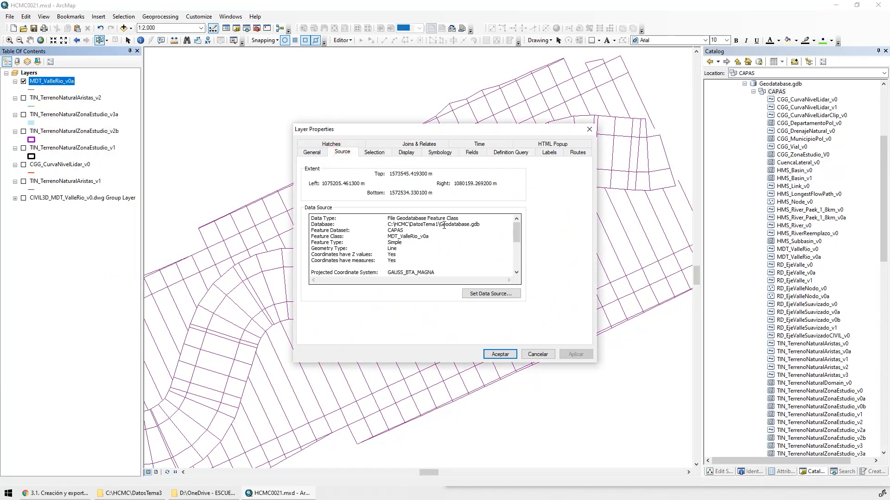
{"action": "left_click_drag", "start_coordinate": [443, 225], "coordinate": [486, 225]}
{"action": "double_click", "coordinate": [395, 231]}
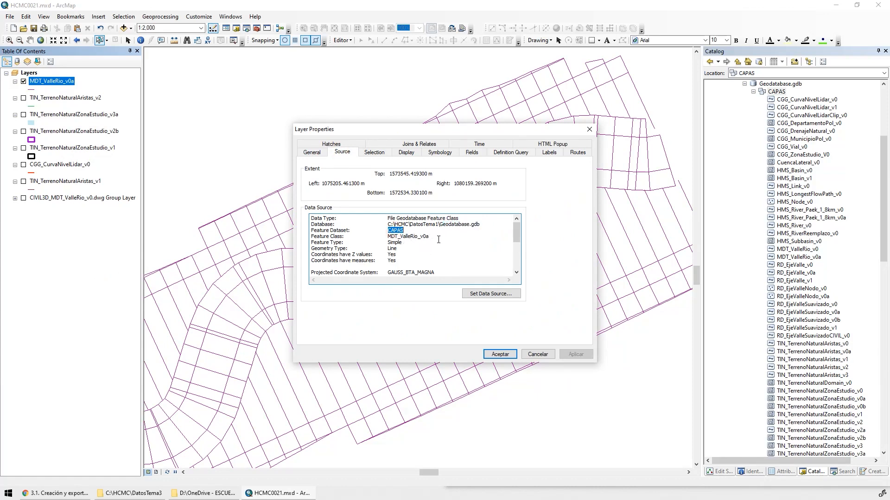
{"action": "left_click", "coordinate": [500, 354]}
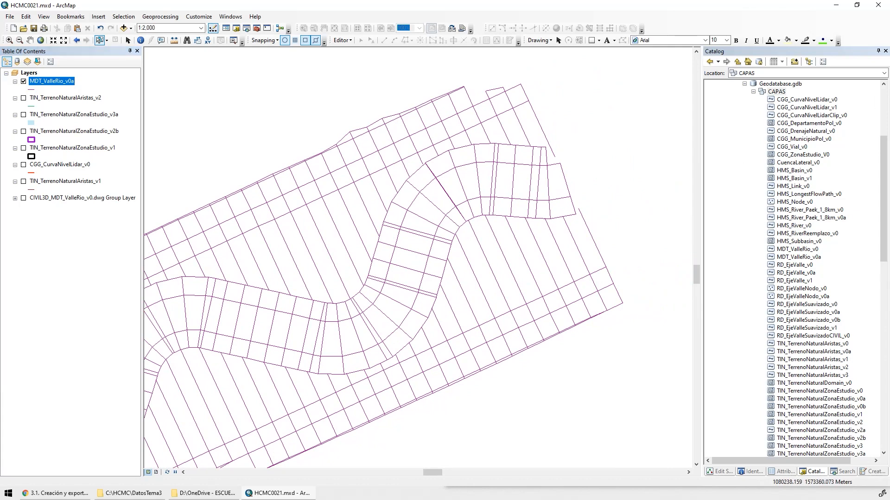
Tuck the Catalog away and show TIN_TerrenoNaturalAristas_v2 to inspect where its edges meet the valley polylines at the eastern end
{"action": "left_click", "coordinate": [878, 51]}
{"action": "scroll", "coordinate": [575, 213], "scroll_direction": "up", "scroll_amount": 5}
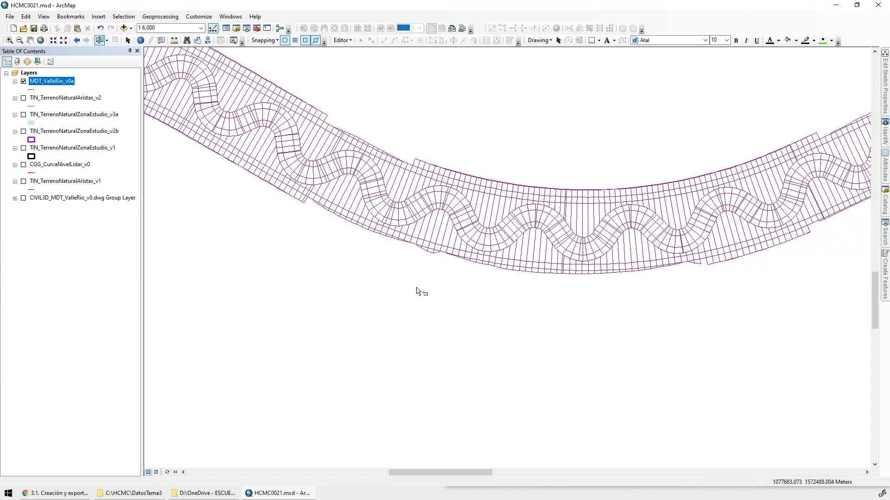
{"action": "left_click_drag", "start_coordinate": [618, 274], "coordinate": [265, 392]}
{"action": "left_click_drag", "start_coordinate": [691, 224], "coordinate": [533, 276]}
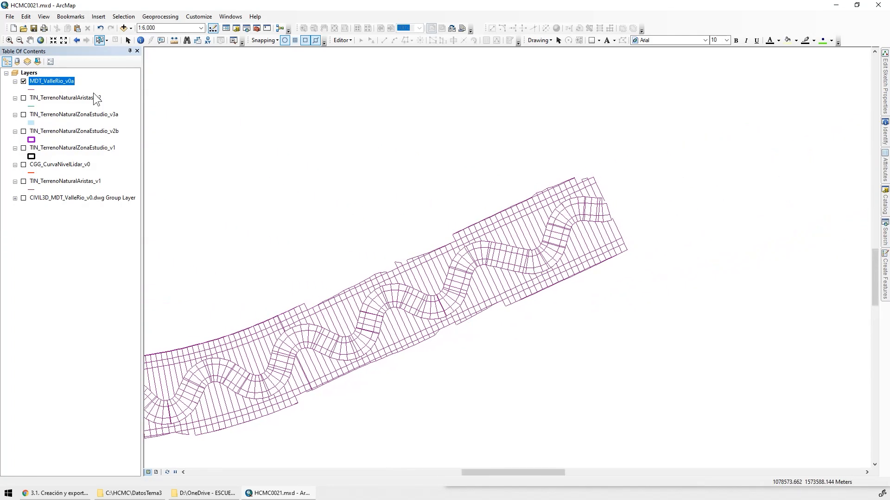
{"action": "scroll", "coordinate": [630, 208], "scroll_direction": "up", "scroll_amount": 2}
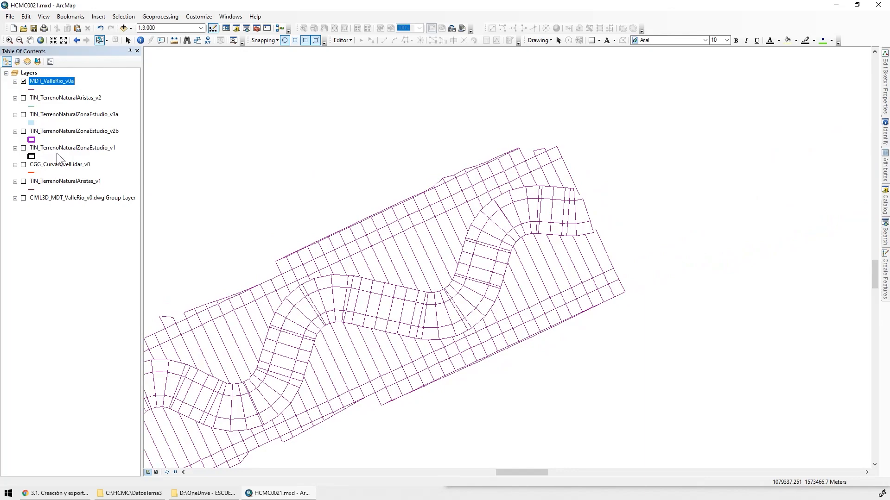
{"action": "left_click", "coordinate": [23, 98]}
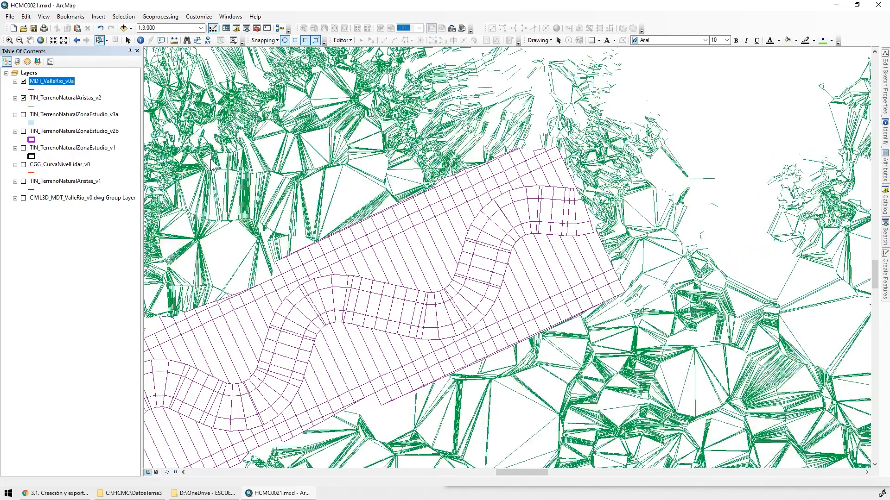
{"action": "scroll", "coordinate": [575, 160], "scroll_direction": "up", "scroll_amount": 2}
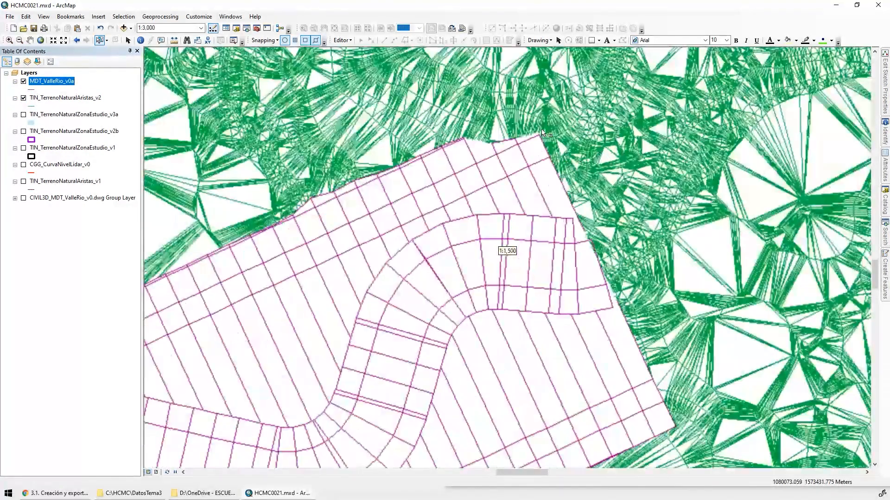
{"action": "scroll", "coordinate": [605, 250], "scroll_direction": "up", "scroll_amount": 2}
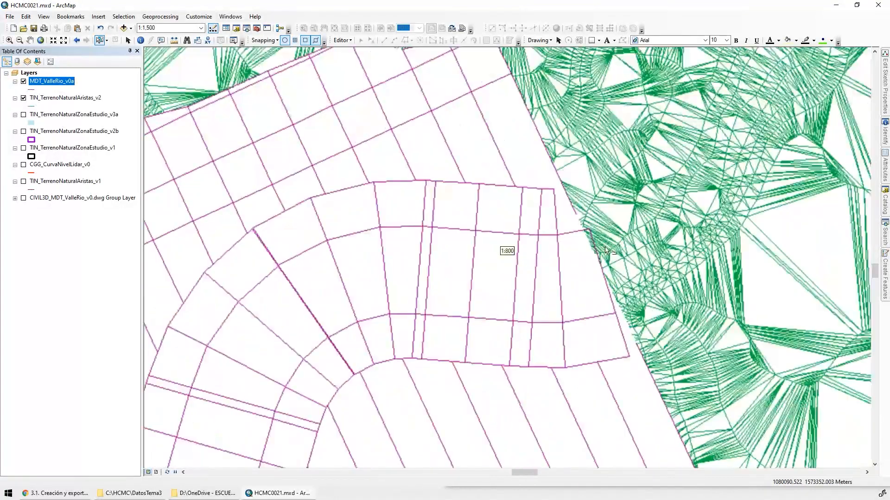
Examine how the natural terrain edges meet the valley polylines at the eastern end and along the corridor's northern border
{"action": "scroll", "coordinate": [577, 250], "scroll_direction": "up", "scroll_amount": 3}
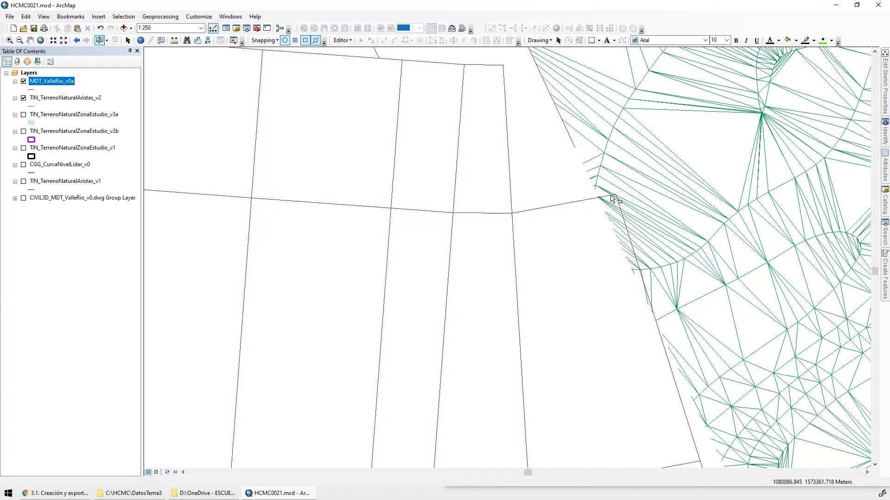
{"action": "left_click_drag", "start_coordinate": [497, 156], "coordinate": [563, 277]}
{"action": "left_click_drag", "start_coordinate": [483, 185], "coordinate": [605, 167]}
{"action": "scroll", "coordinate": [443, 300], "scroll_direction": "up", "scroll_amount": 2}
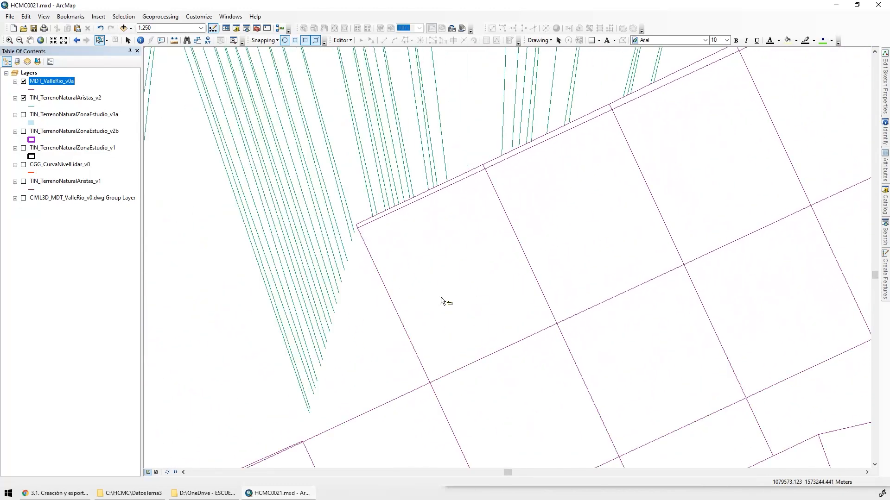
{"action": "left_click_drag", "start_coordinate": [643, 195], "coordinate": [262, 206]}
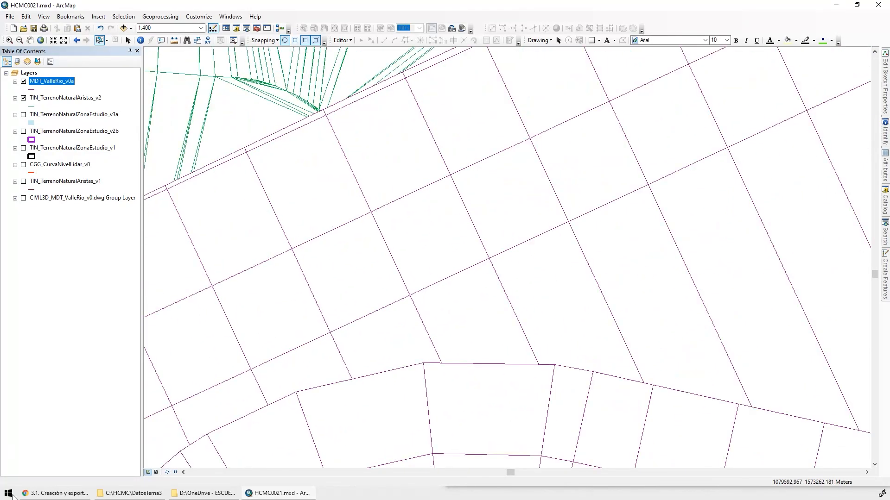
Launch ArcScene 10.2.2 with a blank scene and widen its table of contents
{"action": "left_click", "coordinate": [9, 495]}
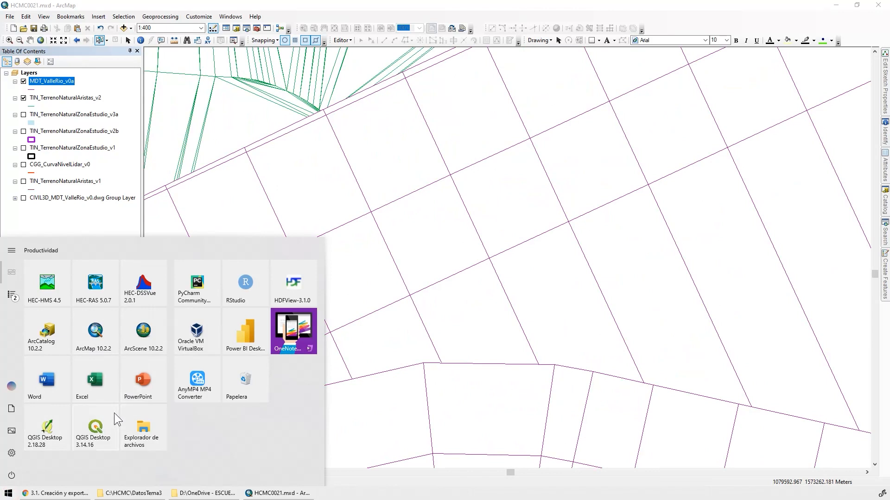
{"action": "left_click", "coordinate": [140, 332]}
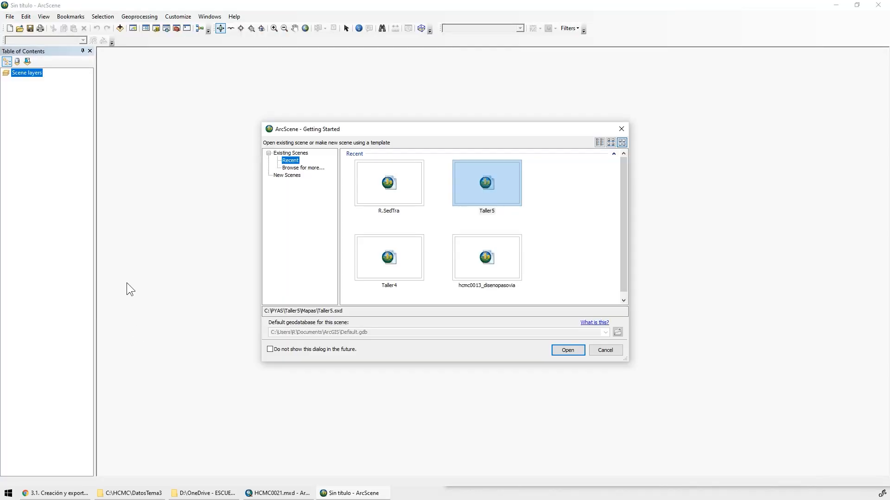
{"action": "left_click", "coordinate": [622, 129]}
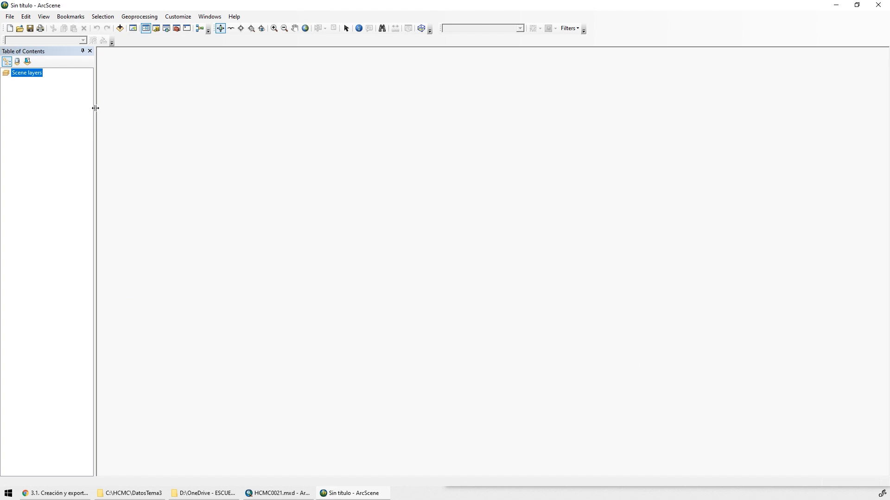
{"action": "left_click", "coordinate": [127, 110]}
{"action": "left_click_drag", "start_coordinate": [127, 110], "coordinate": [147, 115]}
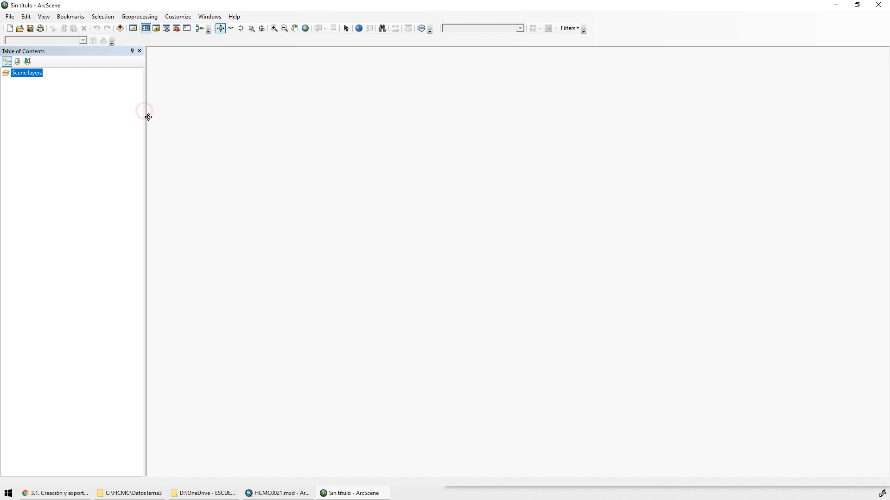
Try to copy the MDT_ValleRio_v0a layer from the ArcMap document straight into the ArcScene scene
{"action": "left_click", "coordinate": [264, 494]}
{"action": "left_click_drag", "start_coordinate": [338, 6], "coordinate": [598, 45]}
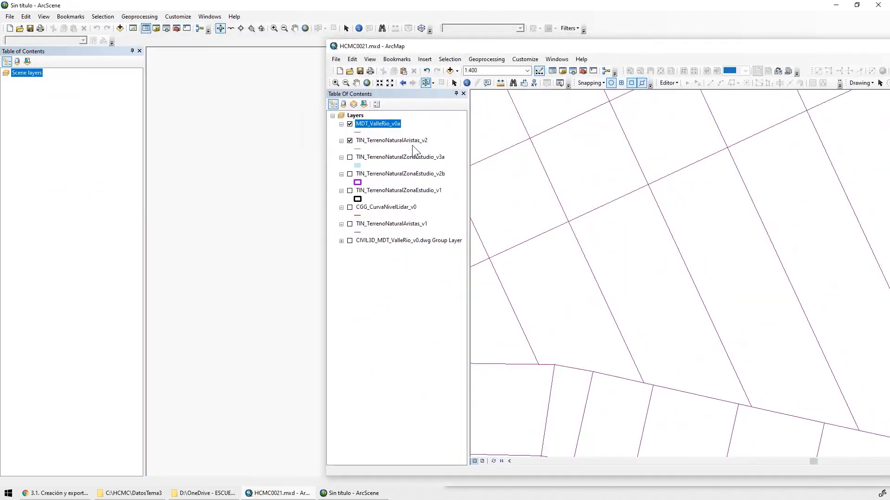
{"action": "left_click_drag", "start_coordinate": [376, 124], "coordinate": [100, 130]}
Add the MDT_ValleRio_v0a feature class from the CAPAS dataset in C:\HCMC\DatosTema1\Geodatabase.gdb to the scene
{"action": "left_click", "coordinate": [119, 29]}
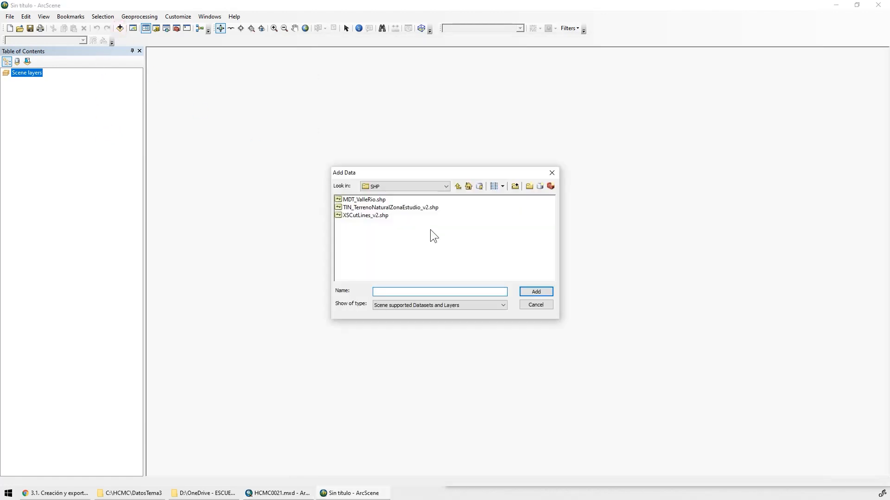
{"action": "left_click", "coordinate": [446, 187]}
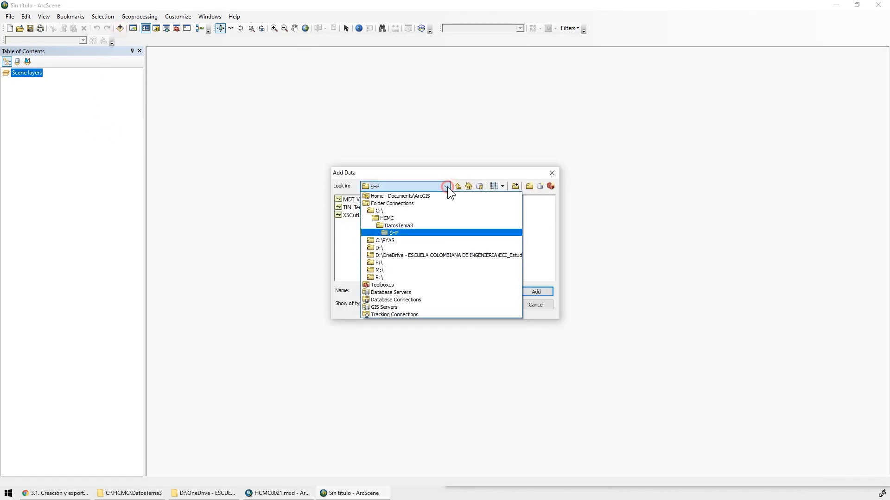
{"action": "left_click", "coordinate": [416, 215]}
{"action": "left_click", "coordinate": [357, 200]}
{"action": "double_click", "coordinate": [357, 199]}
{"action": "double_click", "coordinate": [369, 230]}
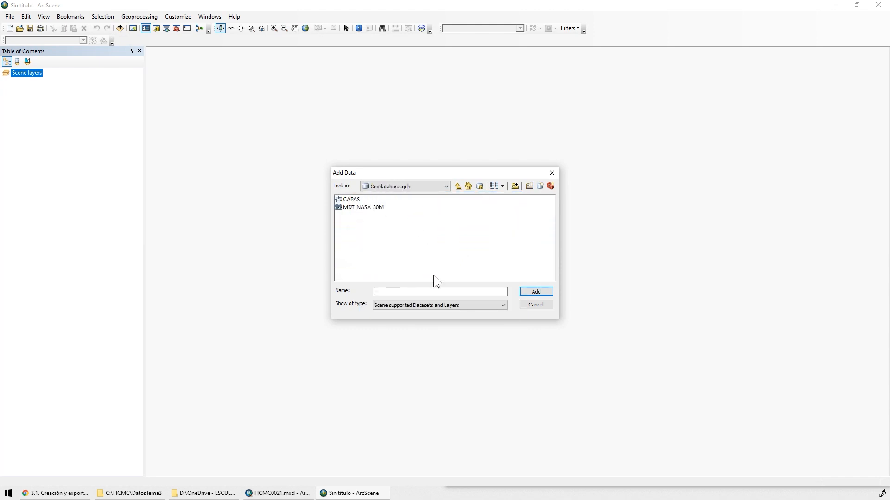
{"action": "double_click", "coordinate": [349, 202]}
{"action": "key", "text": "alt+Tab"}
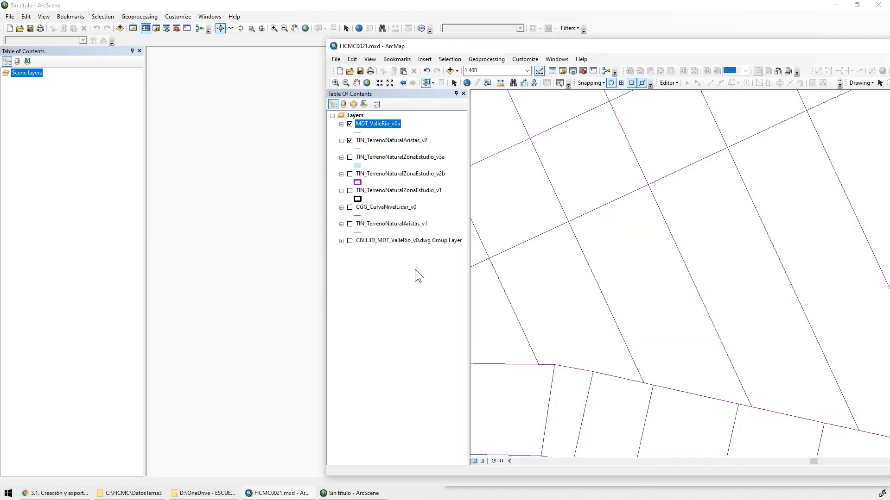
{"action": "key", "text": "alt+Tab"}
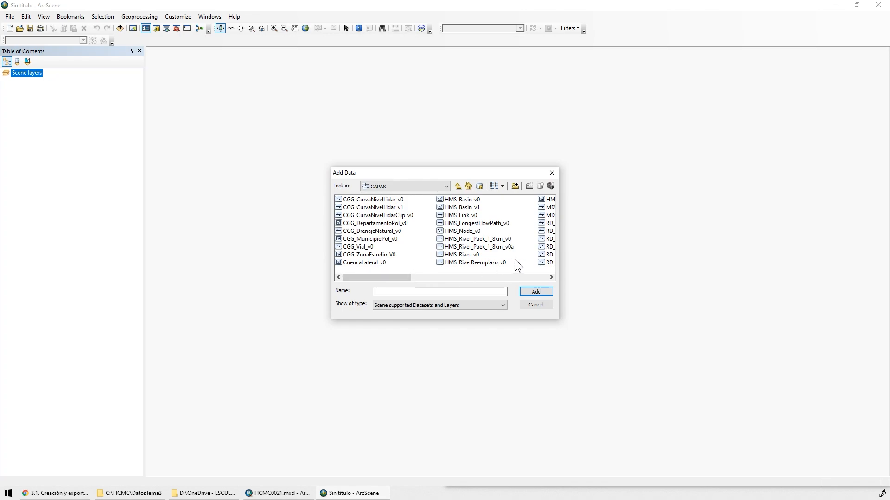
{"action": "left_click", "coordinate": [376, 216]}
{"action": "left_click", "coordinate": [526, 292]}
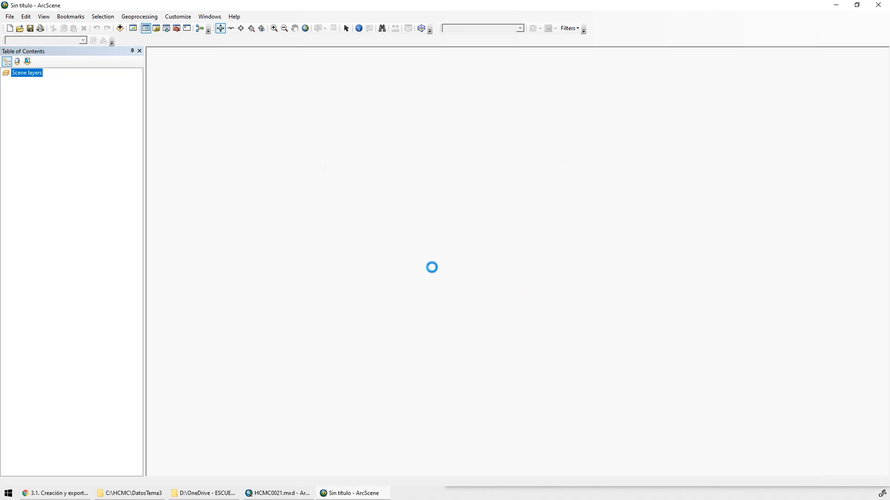
{"action": "left_click_drag", "start_coordinate": [530, 237], "coordinate": [492, 284]}
Add the TIN_TerrenoNaturalAristas_v2 feature class from the CAPAS dataset to the scene
{"action": "key", "text": "alt+Tab"}
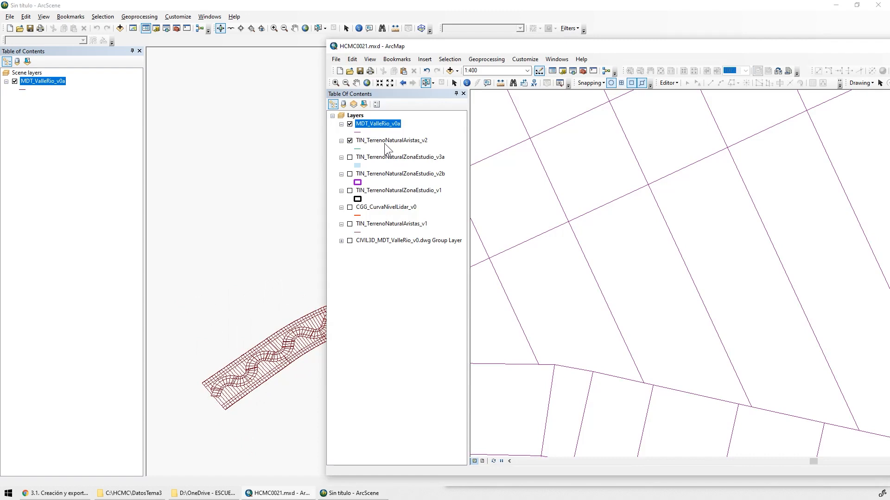
{"action": "key", "text": "alt+Tab"}
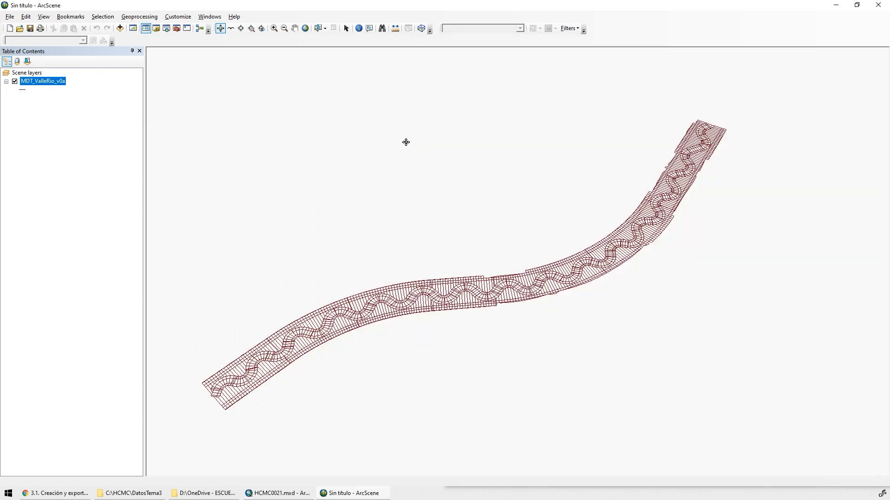
{"action": "left_click", "coordinate": [120, 28]}
{"action": "left_click", "coordinate": [523, 277]}
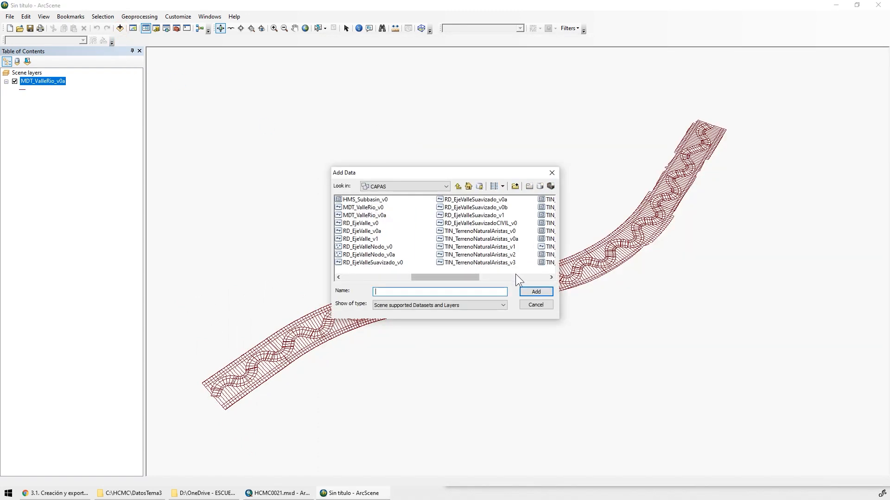
{"action": "left_click", "coordinate": [499, 257]}
{"action": "key", "text": "alt+Tab"}
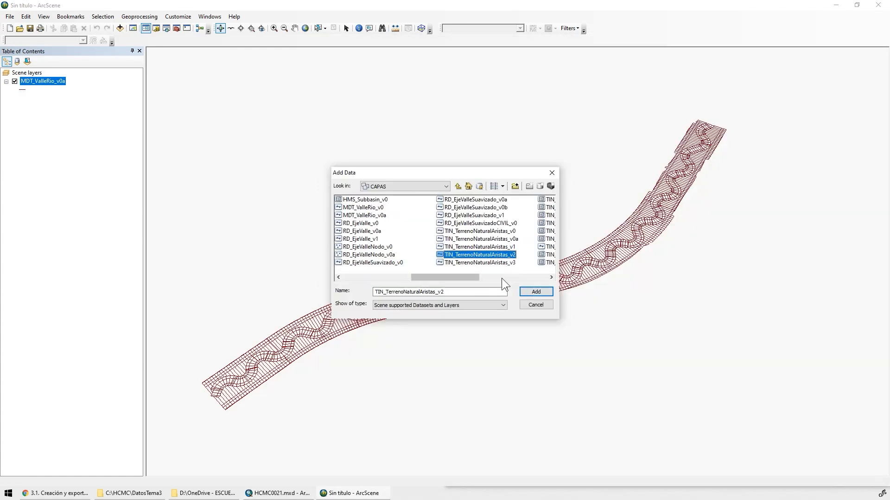
{"action": "left_click", "coordinate": [502, 278]}
{"action": "left_click", "coordinate": [536, 292]}
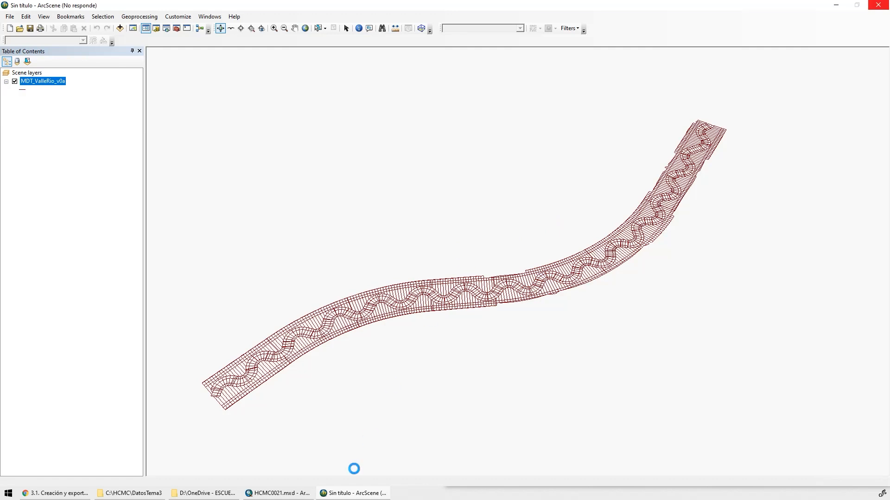
Switch to ArcMap and check the data source properties of the TIN_TerrenoNaturalAristas_v2 layer
{"action": "left_click", "coordinate": [282, 493]}
{"action": "left_click", "coordinate": [413, 140]}
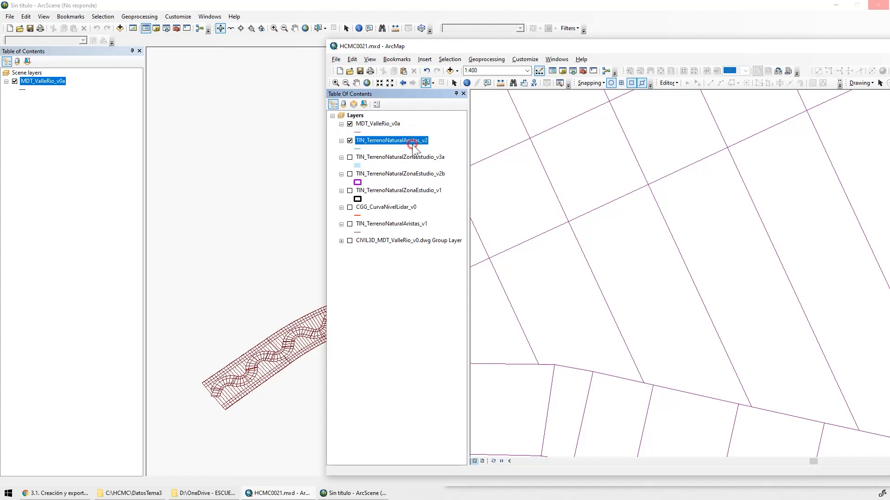
{"action": "right_click", "coordinate": [412, 143]}
{"action": "left_click", "coordinate": [443, 337]}
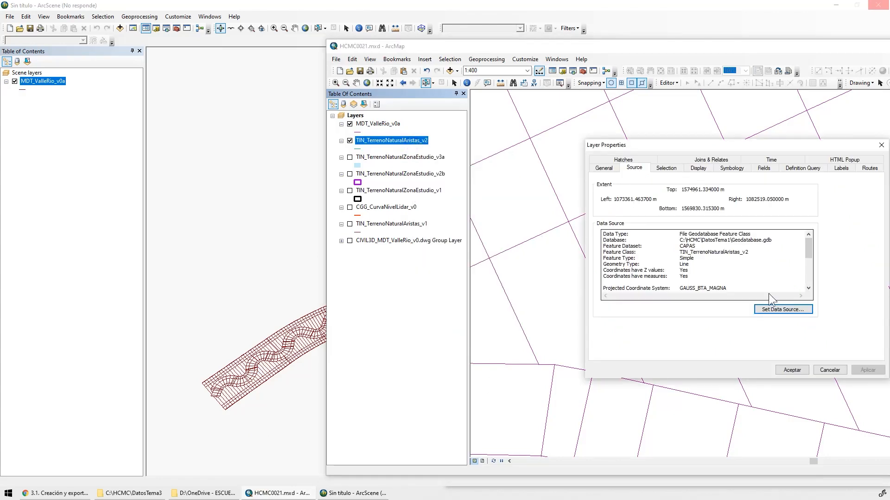
{"action": "left_click", "coordinate": [792, 370]}
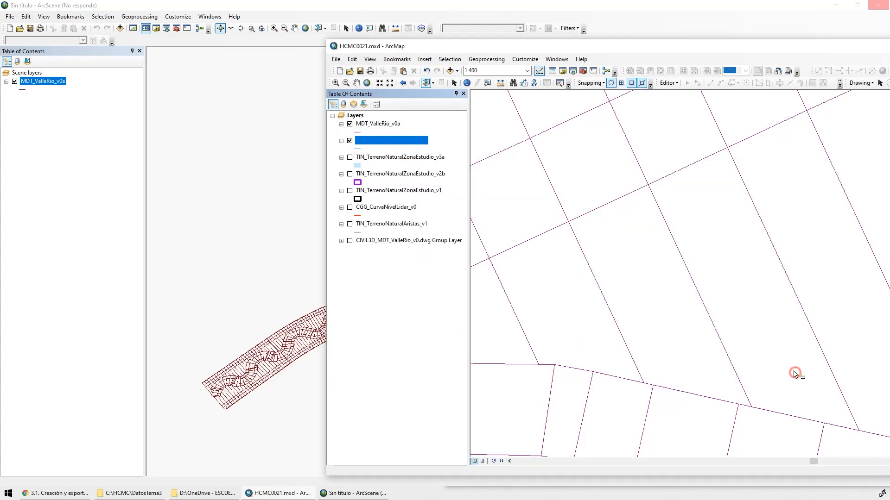
Return to ArcScene and examine in 3D where the terrain edges meet the valley polylines at the corridor's upper end
{"action": "left_click", "coordinate": [548, 7]}
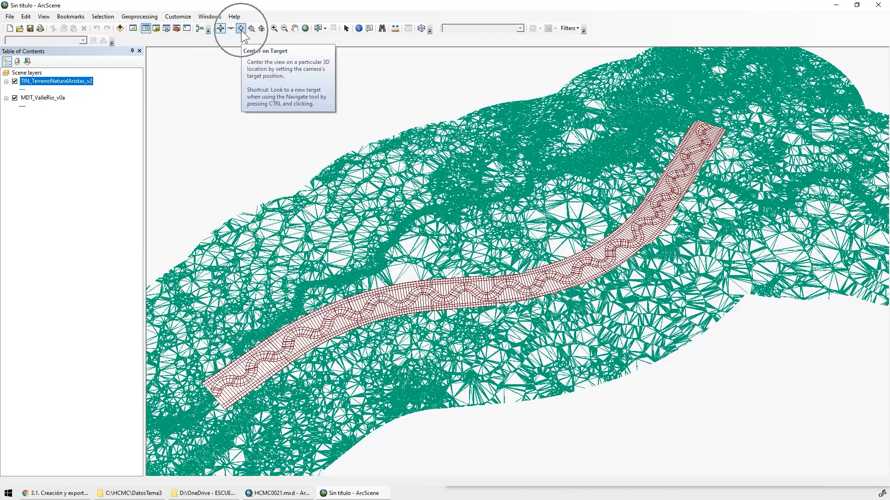
{"action": "left_click", "coordinate": [241, 28]}
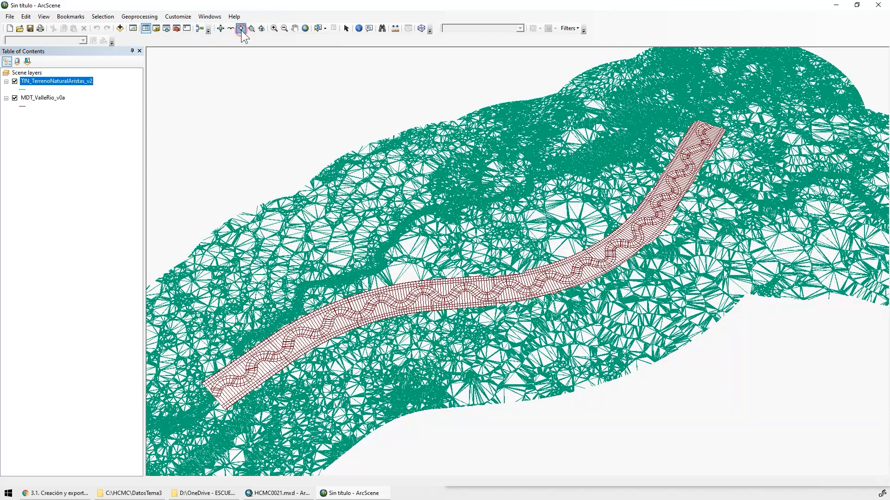
{"action": "left_click", "coordinate": [713, 126]}
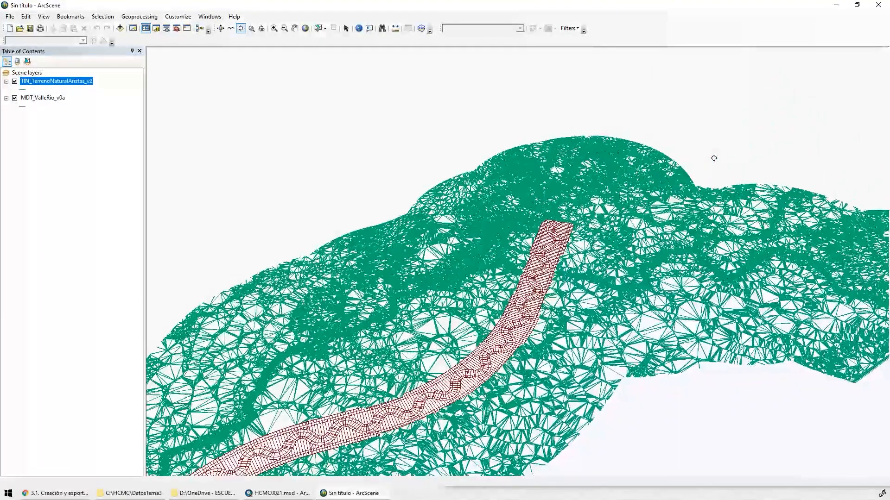
{"action": "left_click", "coordinate": [274, 28]}
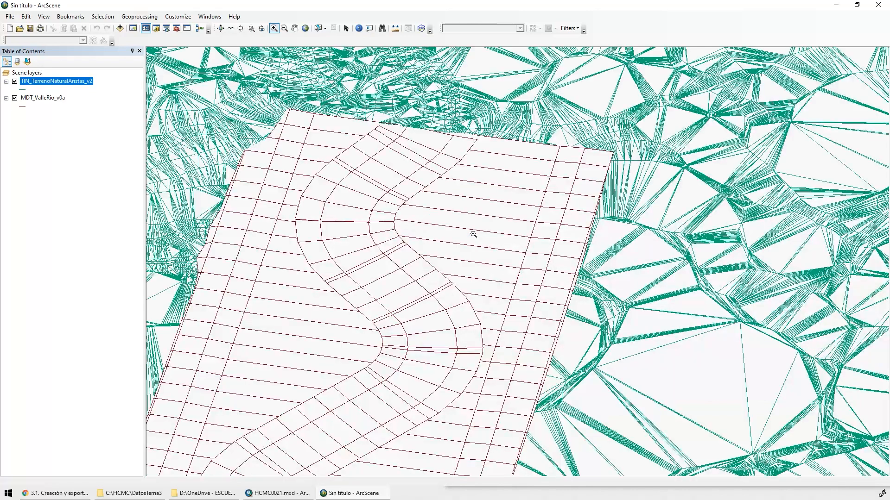
{"action": "left_click", "coordinate": [241, 29]}
{"action": "left_click", "coordinate": [407, 121]}
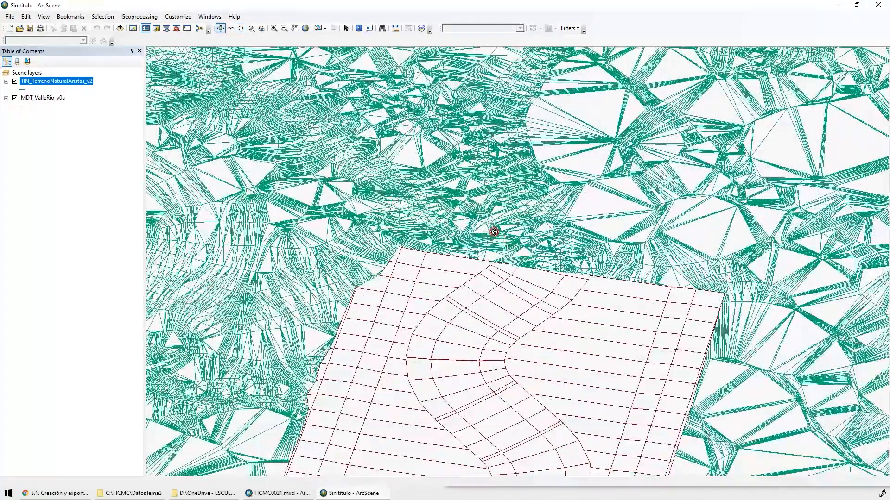
{"action": "left_click_drag", "start_coordinate": [494, 232], "coordinate": [373, 225]}
{"action": "scroll", "coordinate": [531, 269], "scroll_direction": "up", "scroll_amount": 9}
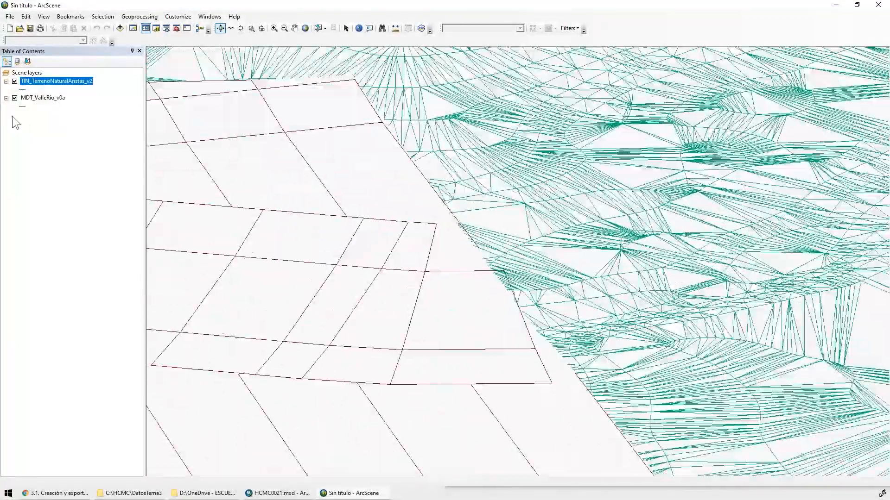
Set the scene's vertical exaggeration to 5
{"action": "double_click", "coordinate": [26, 73]}
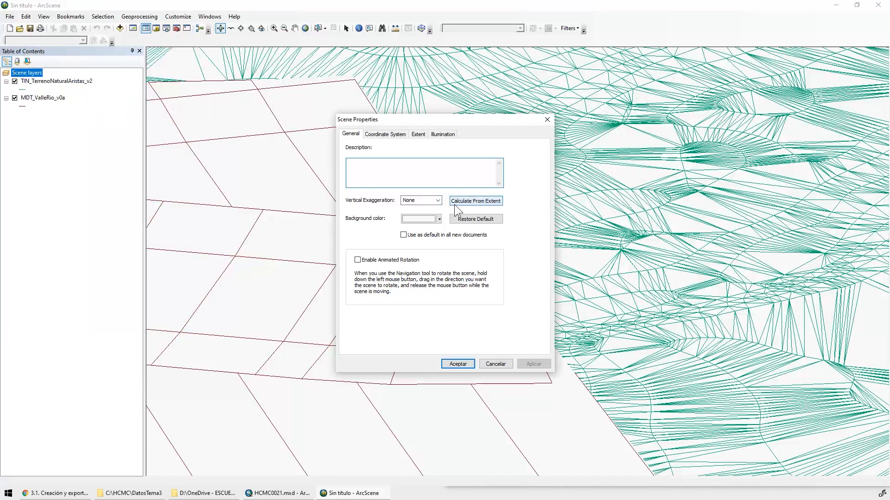
{"action": "left_click", "coordinate": [437, 200]}
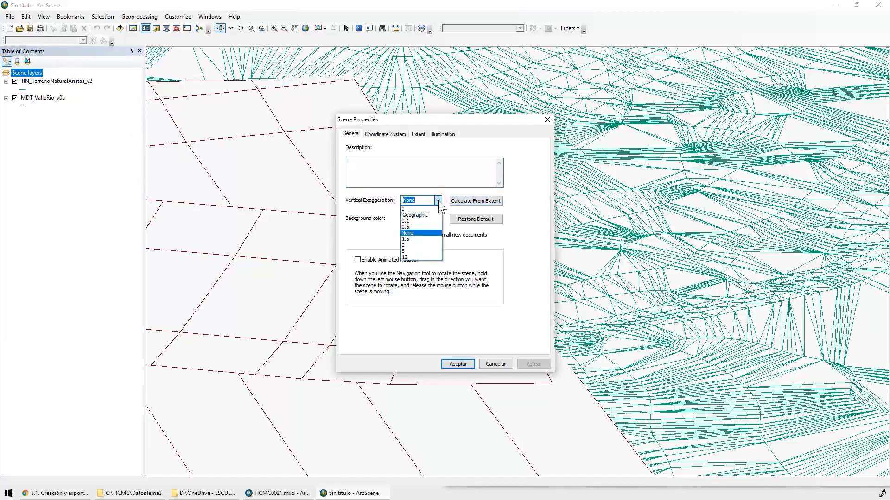
{"action": "left_click", "coordinate": [429, 250]}
{"action": "left_click", "coordinate": [534, 364]}
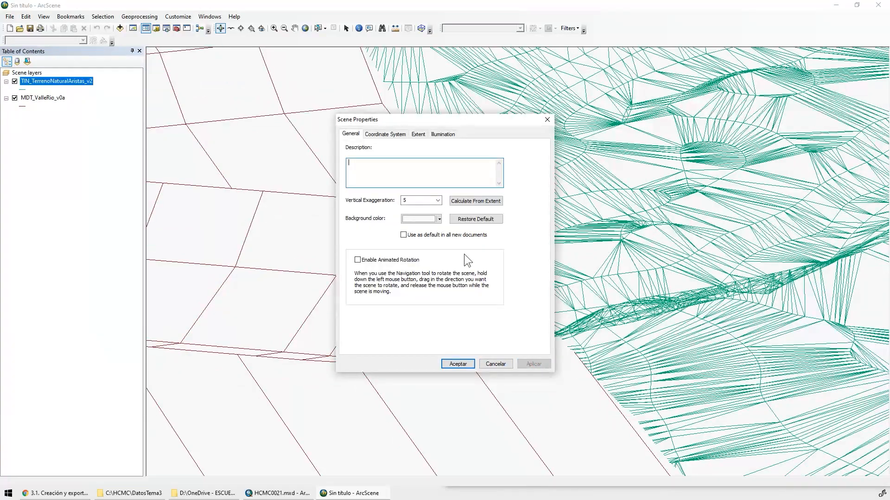
{"action": "left_click", "coordinate": [458, 364]}
Inspect the exaggerated relief of the valley and river channel against the surrounding terrain edges from several angles
{"action": "left_click_drag", "start_coordinate": [248, 138], "coordinate": [595, 266]}
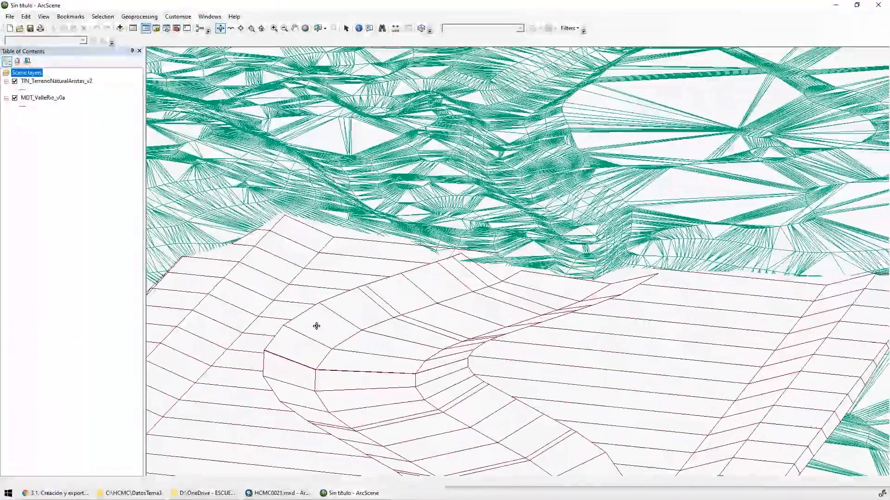
{"action": "left_click_drag", "start_coordinate": [362, 304], "coordinate": [387, 315]}
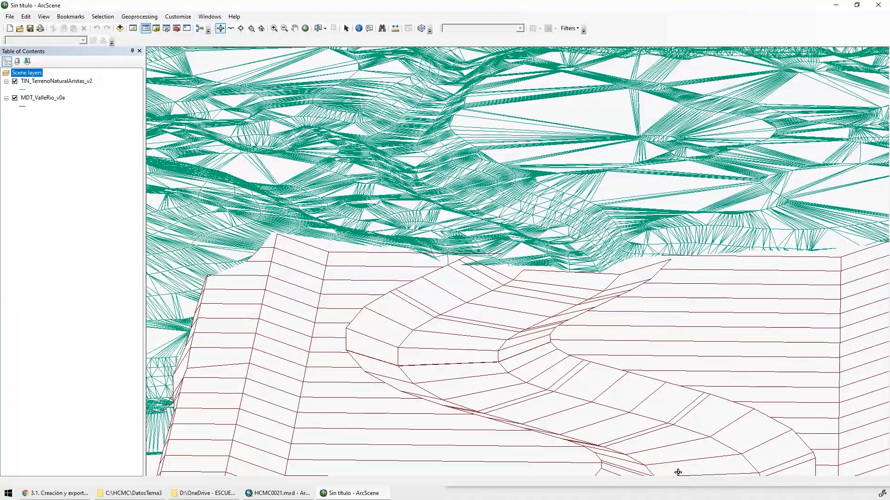
{"action": "left_click_drag", "start_coordinate": [535, 300], "coordinate": [403, 284]}
Set the scene's vertical exaggeration to 10 and inspect how the terrain edges meet the valley polylines at the corridor's end
{"action": "double_click", "coordinate": [27, 73]}
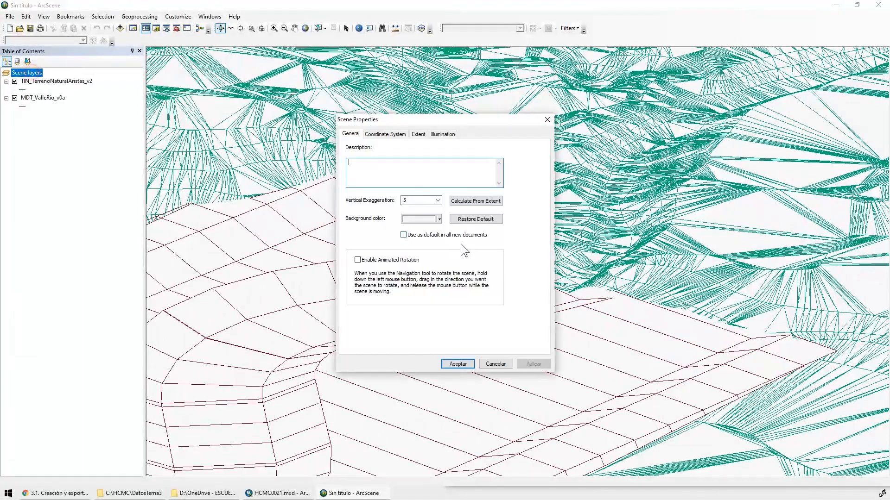
{"action": "double_click", "coordinate": [414, 201]}
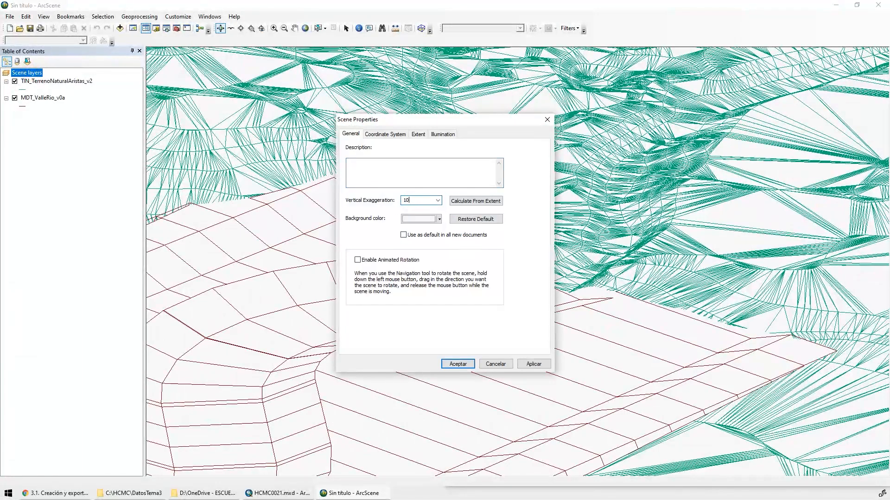
{"action": "key", "text": "Return"}
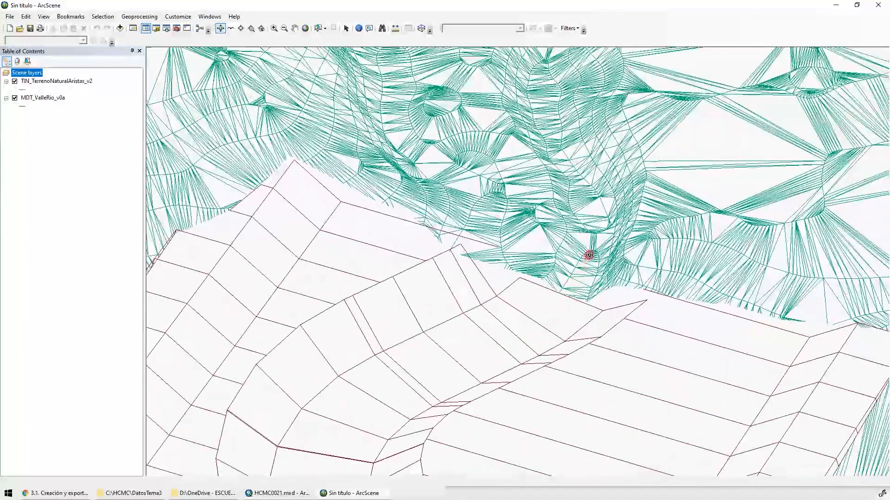
{"action": "scroll", "coordinate": [597, 235], "scroll_direction": "up", "scroll_amount": 4}
{"action": "mouse_move", "coordinate": [589, 256]}
{"action": "left_mouse_down"}
{"action": "mouse_move", "coordinate": [596, 235]}
{"action": "mouse_move", "coordinate": [403, 235]}
{"action": "left_mouse_up"}
{"action": "scroll", "coordinate": [586, 248], "scroll_direction": "down", "scroll_amount": 4}
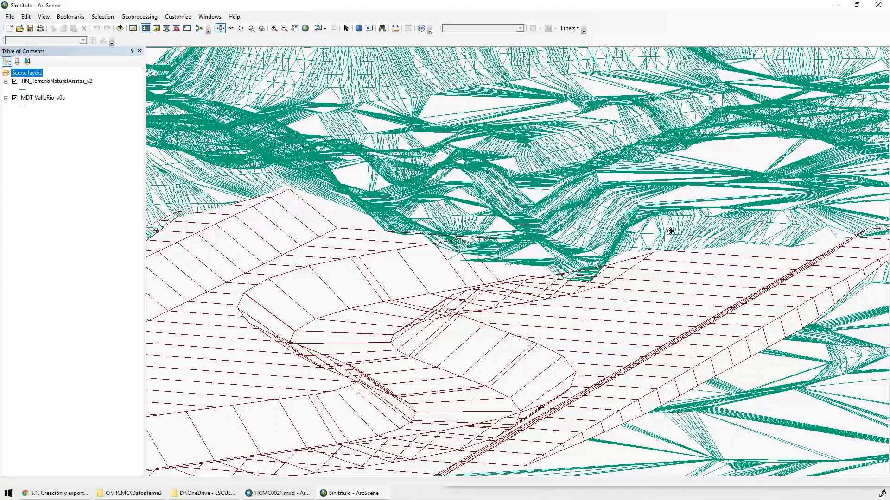
{"action": "left_click_drag", "start_coordinate": [547, 275], "coordinate": [503, 241]}
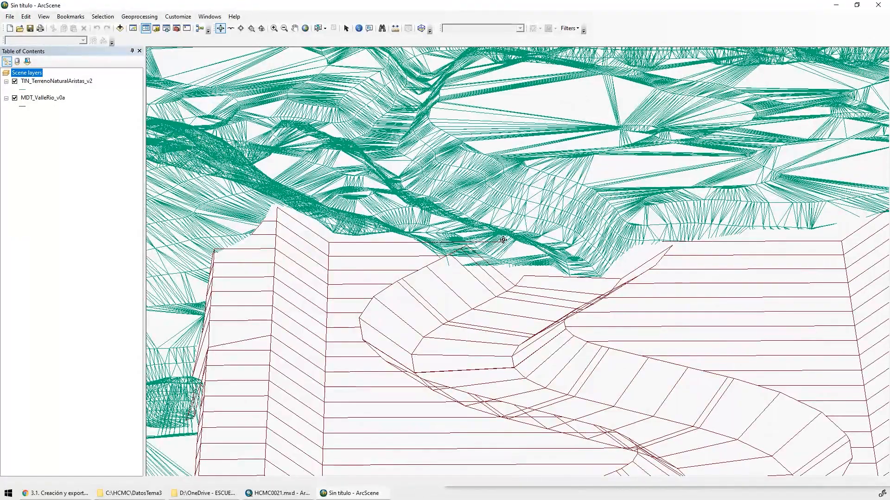
{"action": "left_click_drag", "start_coordinate": [524, 297], "coordinate": [550, 4]}
Hide the TIN_TerrenoNaturalAristas_v2 layer and examine the MDT_ValleRio_v0a polylines alone at the opposite end of the corridor
{"action": "left_click", "coordinate": [15, 81]}
{"action": "scroll", "coordinate": [447, 226], "scroll_direction": "up", "scroll_amount": 3}
{"action": "left_click_drag", "start_coordinate": [399, 343], "coordinate": [619, 215]}
{"action": "left_click_drag", "start_coordinate": [352, 371], "coordinate": [306, 73]}
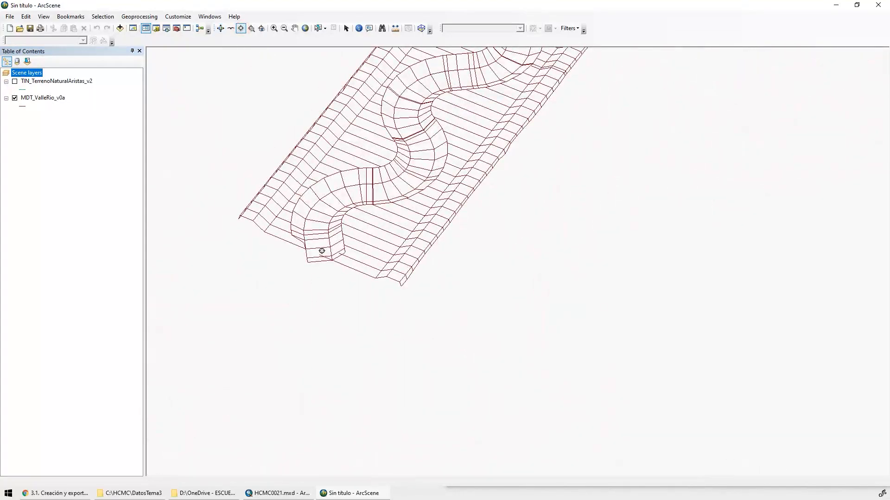
{"action": "left_click", "coordinate": [304, 249]}
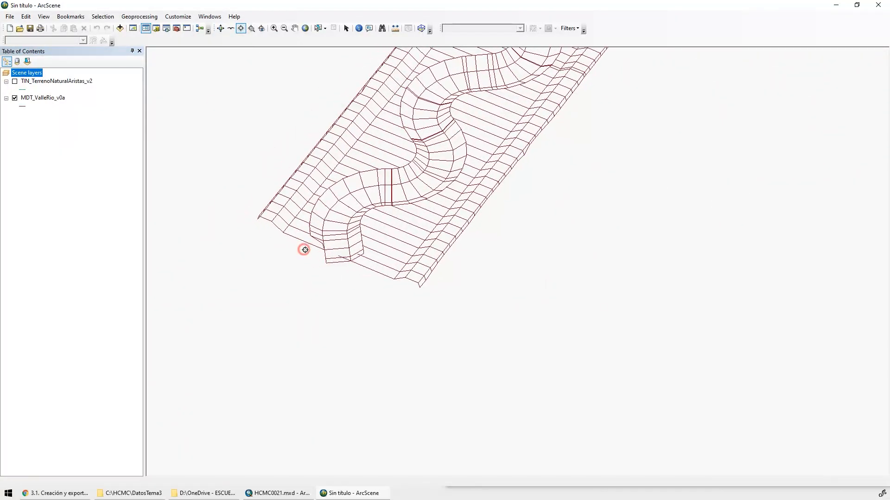
{"action": "left_click", "coordinate": [220, 29]}
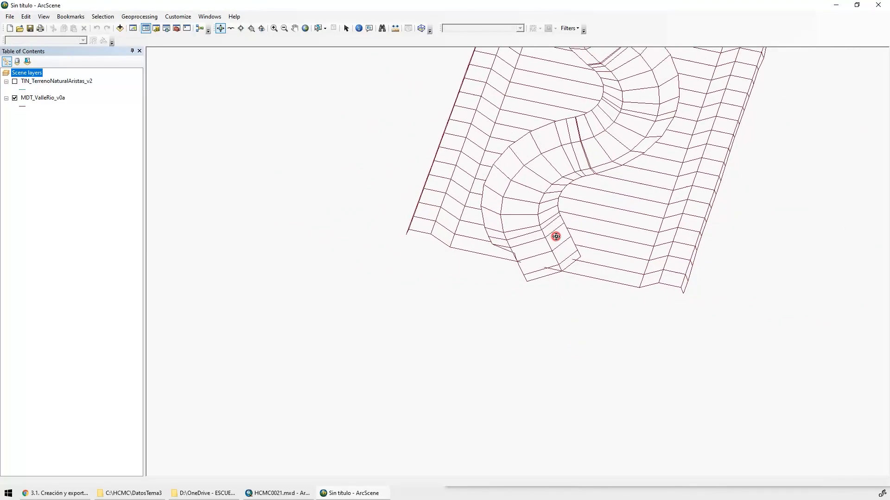
{"action": "left_click_drag", "start_coordinate": [565, 149], "coordinate": [563, 169]}
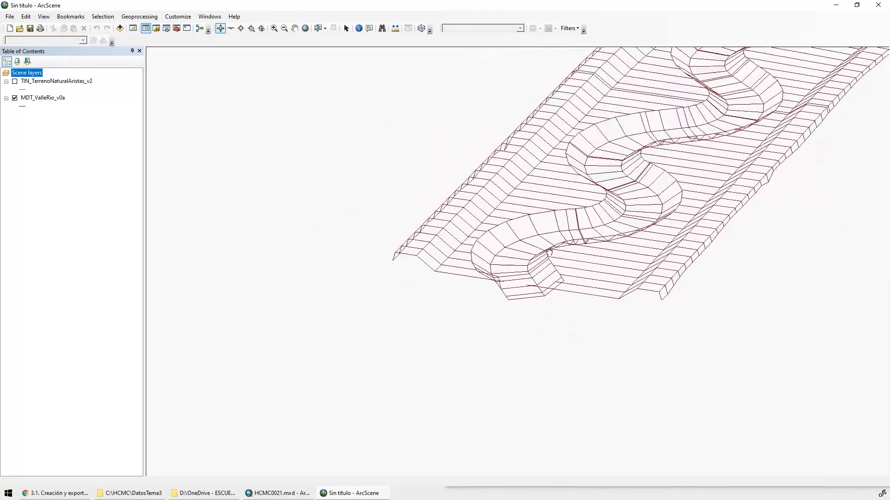
{"action": "left_click_drag", "start_coordinate": [550, 252], "coordinate": [533, 272]}
{"action": "left_click_drag", "start_coordinate": [445, 185], "coordinate": [478, 290]}
{"action": "left_click_drag", "start_coordinate": [538, 299], "coordinate": [482, 271]}
Show the TIN_TerrenoNaturalAristas_v2 layer again and examine from several angles how the natural channel joins the designed valley at this end
{"action": "left_click", "coordinate": [14, 81]}
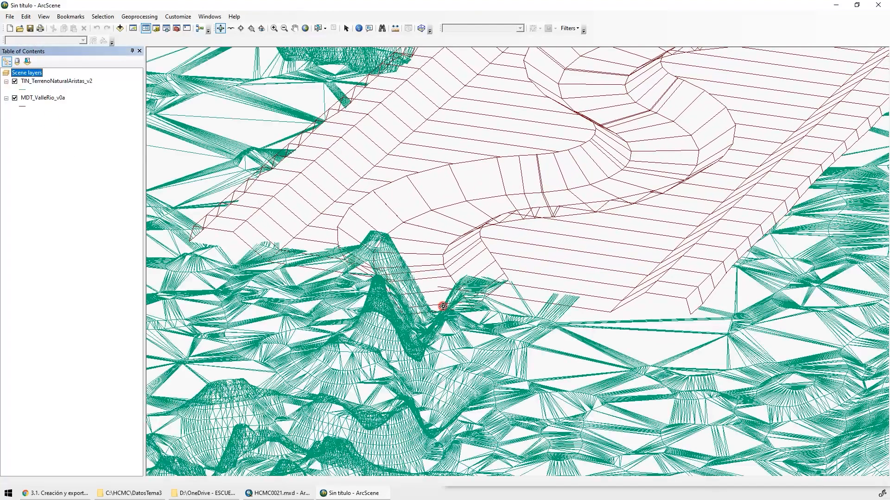
{"action": "left_click_drag", "start_coordinate": [443, 306], "coordinate": [352, 386]}
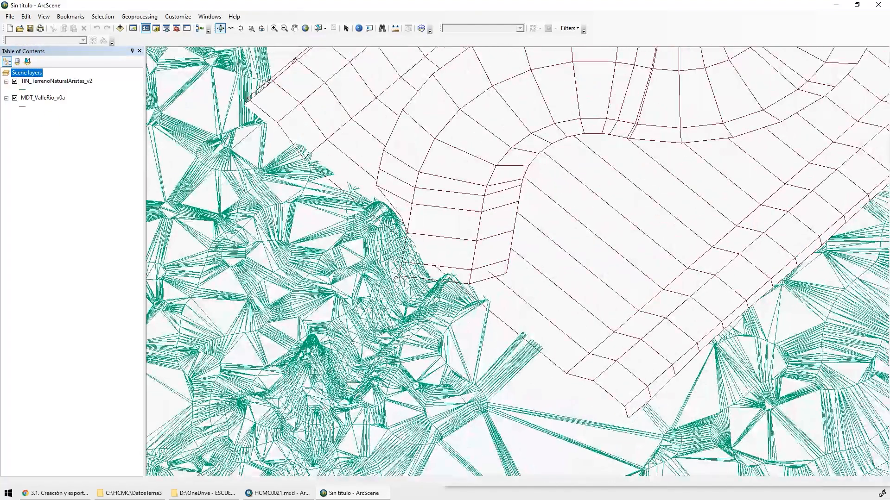
{"action": "left_click_drag", "start_coordinate": [396, 279], "coordinate": [440, 123]}
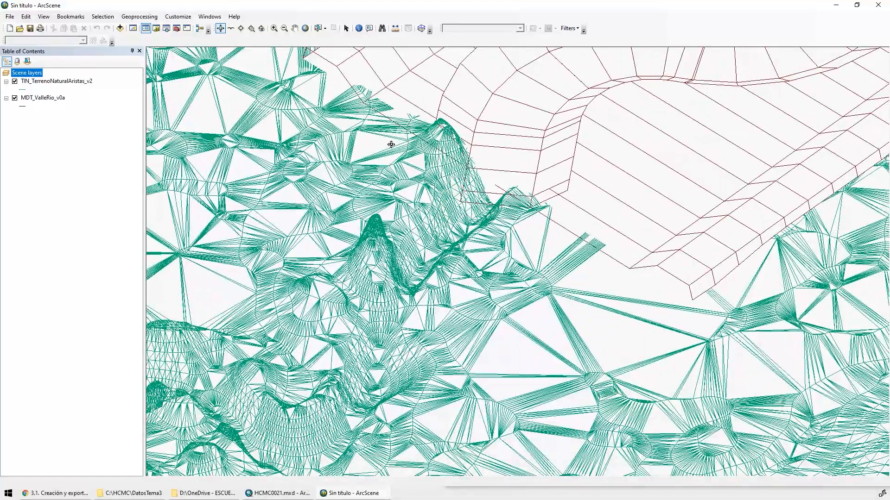
{"action": "scroll", "coordinate": [399, 241], "scroll_direction": "down", "scroll_amount": 4}
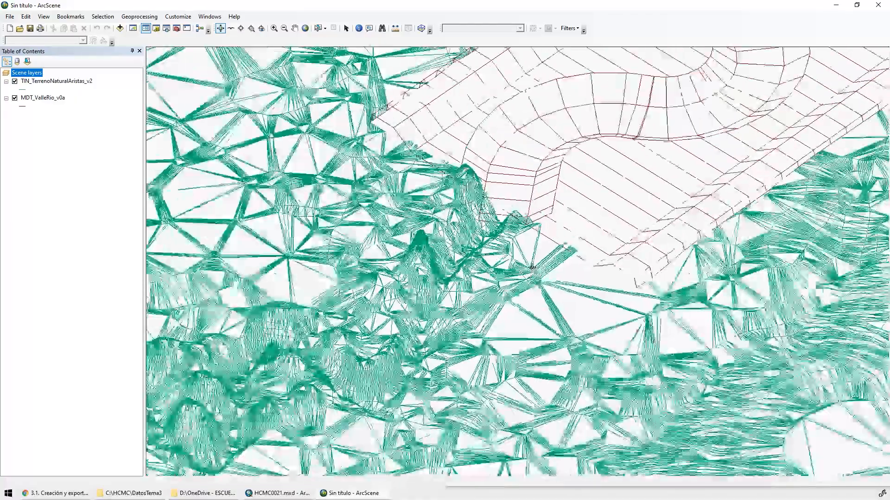
{"action": "left_click_drag", "start_coordinate": [399, 246], "coordinate": [276, 217]}
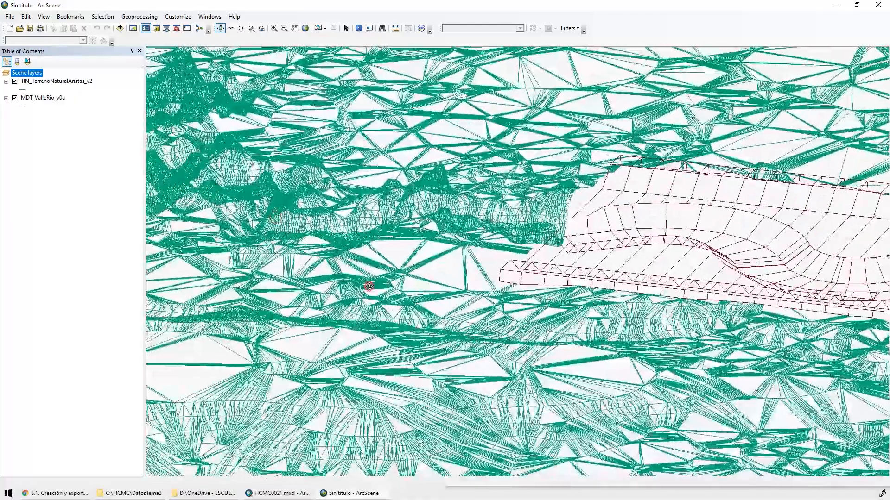
{"action": "left_click_drag", "start_coordinate": [369, 286], "coordinate": [332, 294]}
{"action": "left_click_drag", "start_coordinate": [487, 260], "coordinate": [370, 261]}
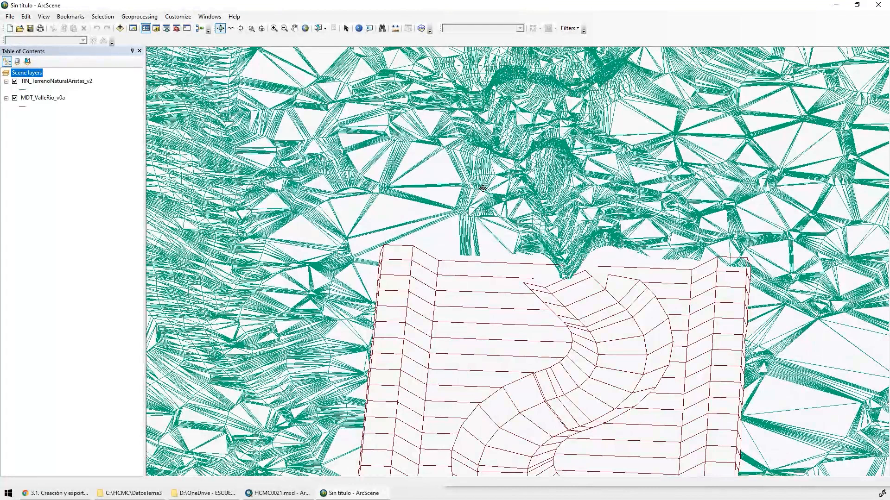
View the scene at full extent and inspect the whole terrain and valley corridor in side and oblique views
{"action": "left_click", "coordinate": [305, 28]}
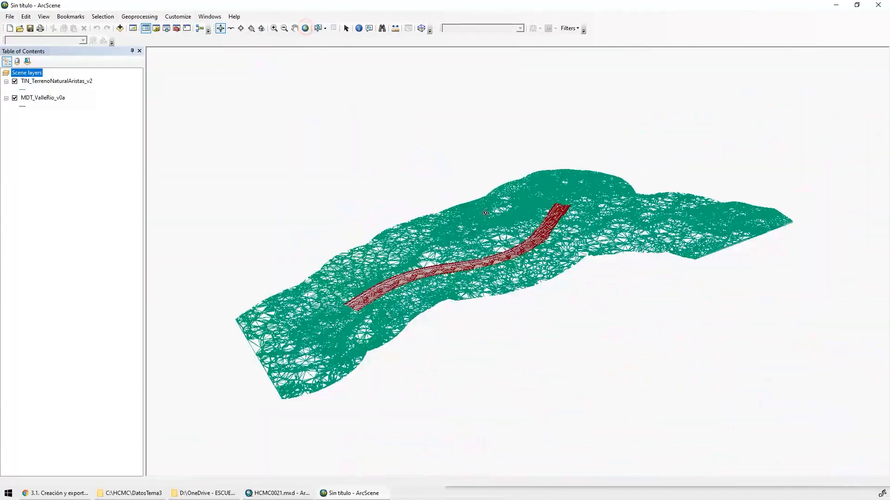
{"action": "left_click_drag", "start_coordinate": [517, 310], "coordinate": [340, 248]}
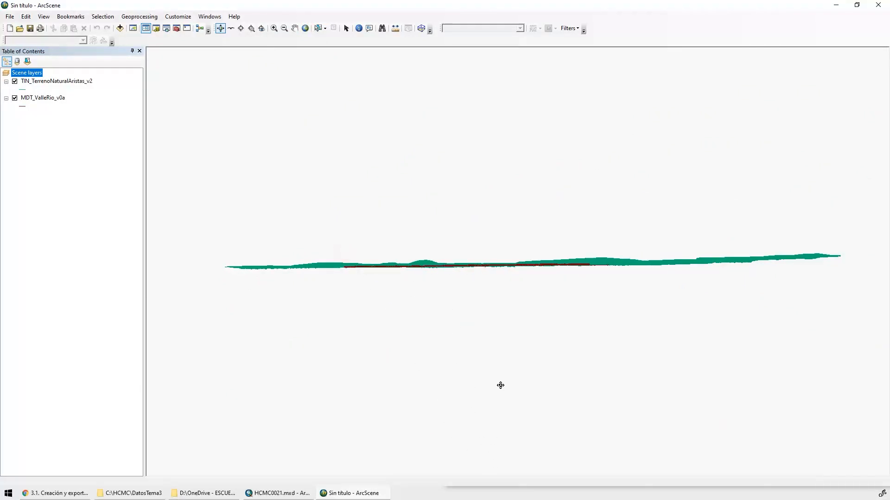
{"action": "left_click_drag", "start_coordinate": [524, 364], "coordinate": [584, 277]}
Save the scene as HCMC0021 in the Mapas folder on drive C that holds HCMC0003.sxd and HCMC0005.sxd
{"action": "left_click", "coordinate": [29, 28]}
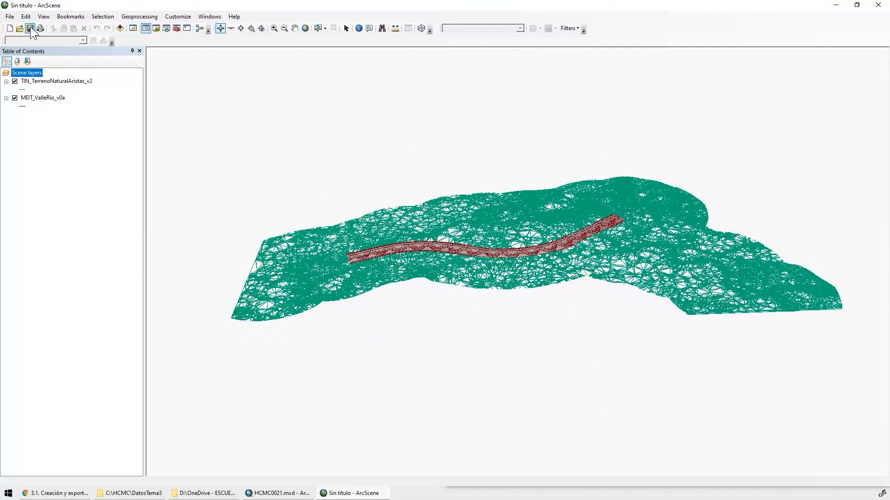
{"action": "left_click", "coordinate": [462, 166]}
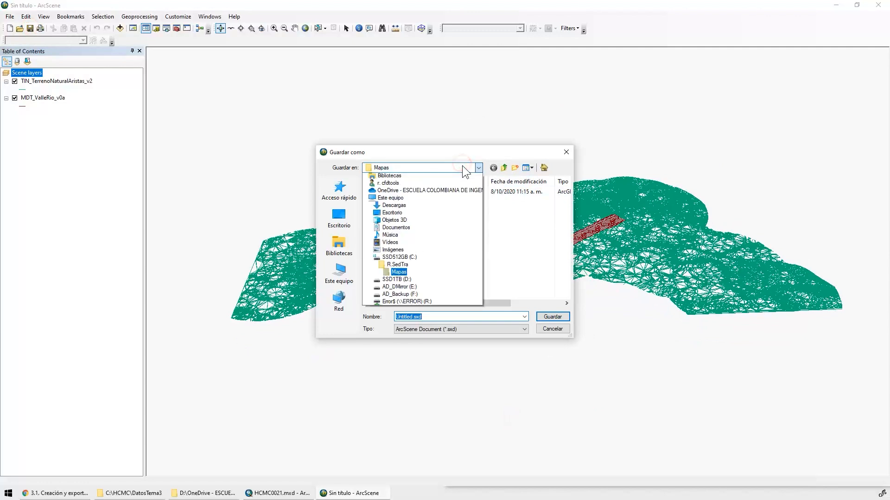
{"action": "left_click", "coordinate": [462, 165]}
{"action": "left_click", "coordinate": [418, 171]}
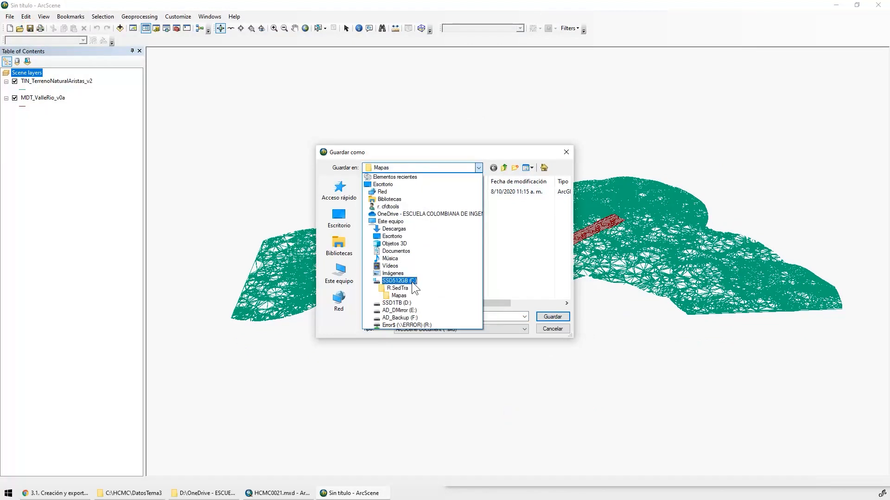
{"action": "left_click", "coordinate": [413, 282]}
{"action": "double_click", "coordinate": [381, 227]}
{"action": "double_click", "coordinate": [491, 185]}
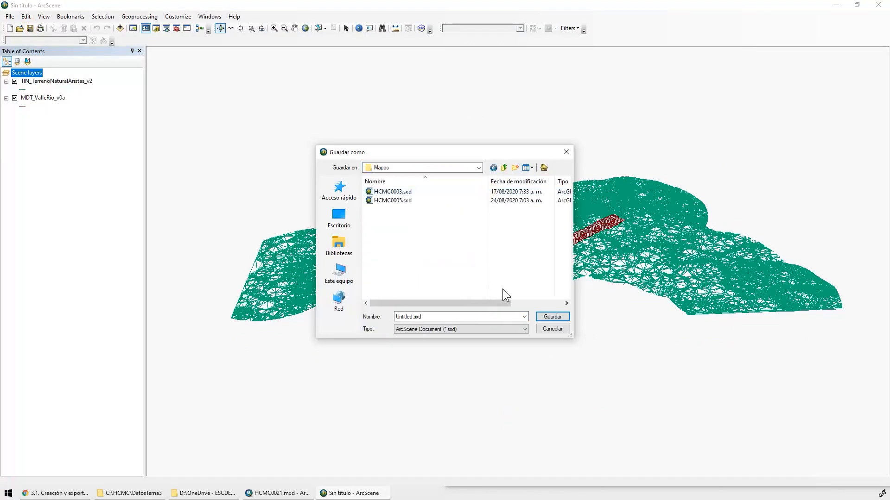
{"action": "left_click", "coordinate": [431, 319]}
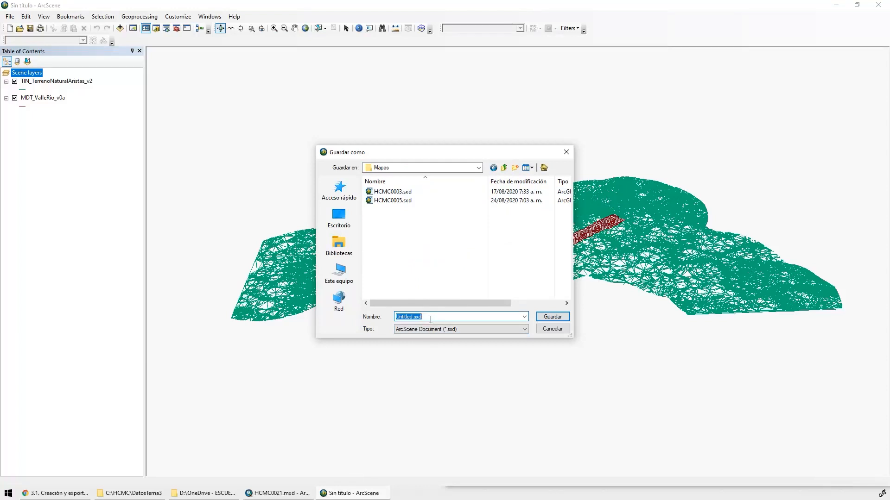
{"action": "type", "text": "HCMC"}
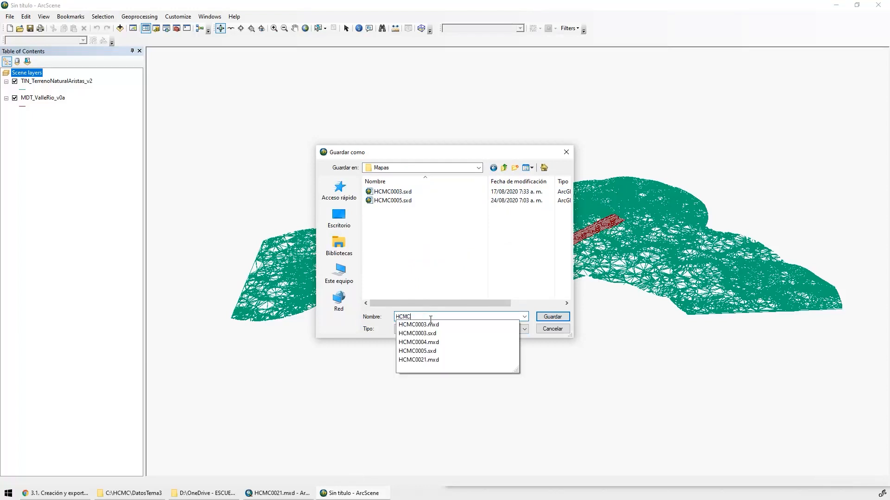
{"action": "type", "text": "0021"}
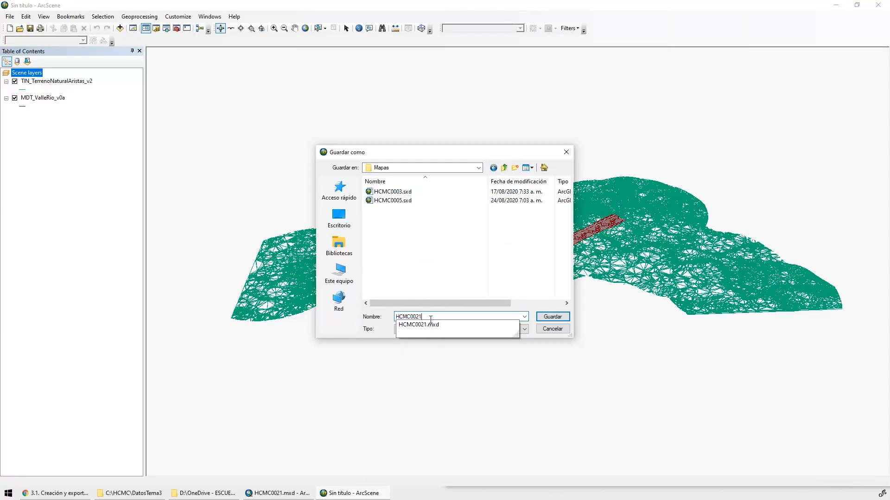
{"action": "key", "text": "Return"}
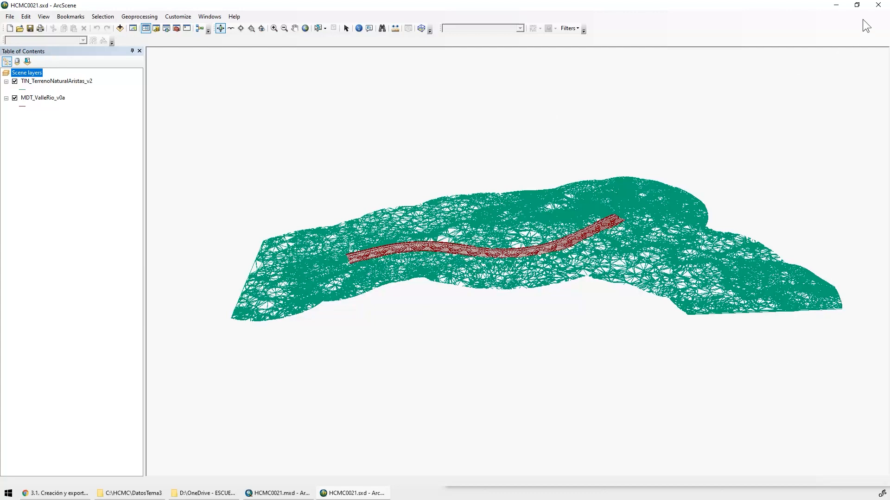
Close ArcScene and switch to the HCMC0021.mxd map in ArcMap, framing the valley corridor's end and surrounding terrain edges
{"action": "left_click", "coordinate": [878, 5]}
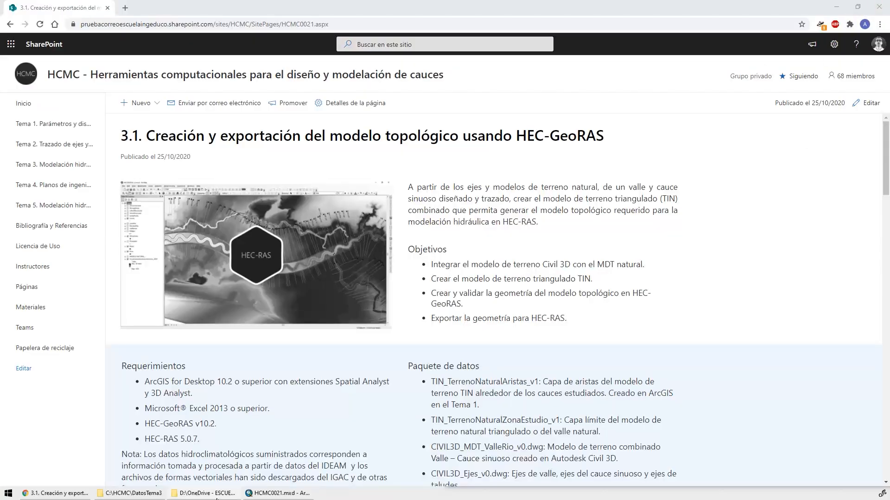
{"action": "left_click", "coordinate": [278, 493]}
{"action": "double_click", "coordinate": [715, 44]}
{"action": "scroll", "coordinate": [415, 173], "scroll_direction": "up", "scroll_amount": 3}
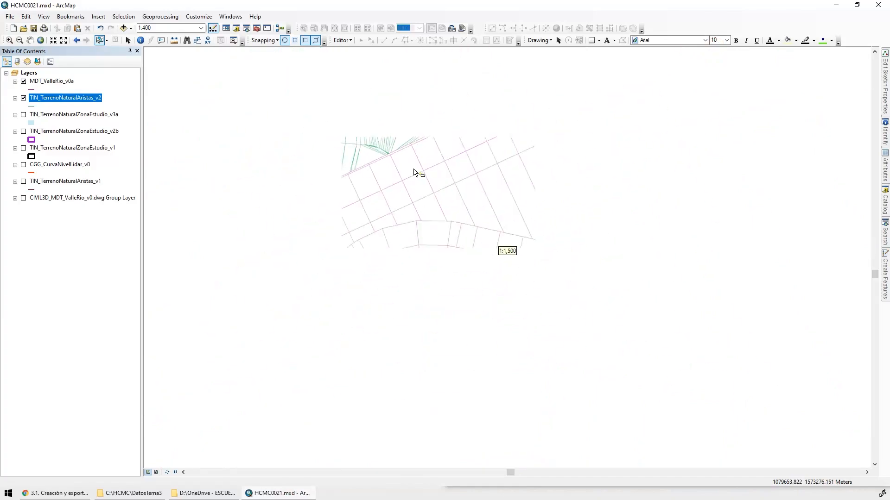
{"action": "scroll", "coordinate": [607, 254], "scroll_direction": "up", "scroll_amount": 3}
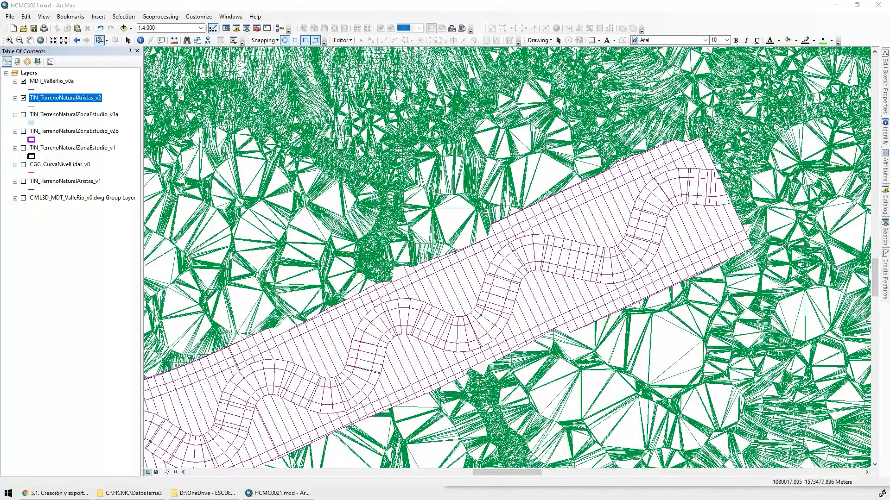
Start the Merge tool and add MDT_ValleRio_v0a and TIN_TerrenoNaturalAristas_v2 as its input datasets
{"action": "left_click", "coordinate": [160, 16]}
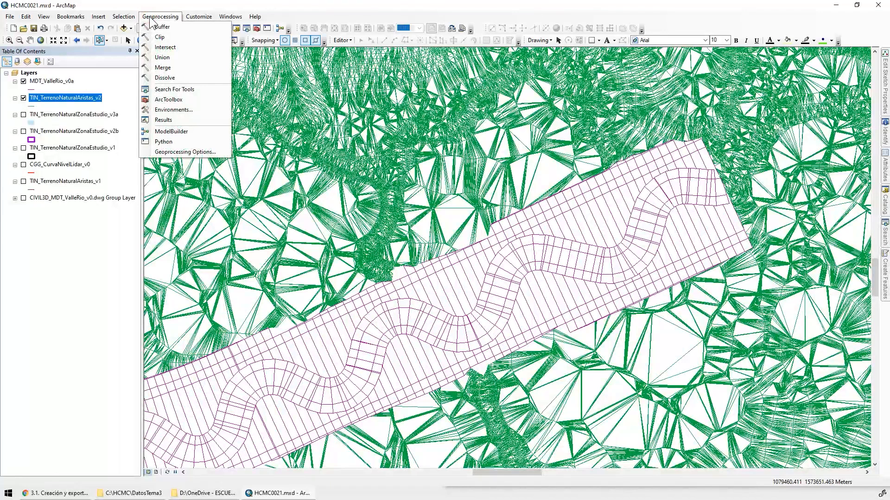
{"action": "left_click", "coordinate": [177, 66]}
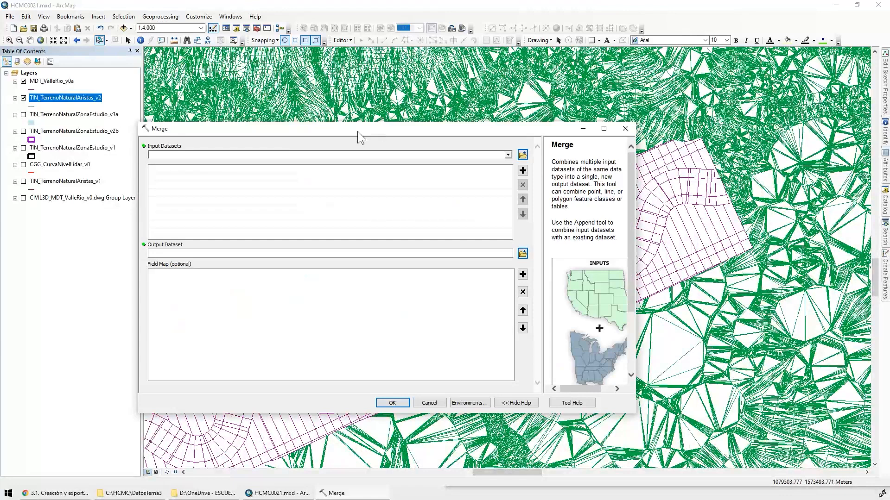
{"action": "left_click", "coordinate": [61, 86]}
{"action": "left_click", "coordinate": [59, 81]}
{"action": "left_click", "coordinate": [75, 98], "text": "ctrl"}
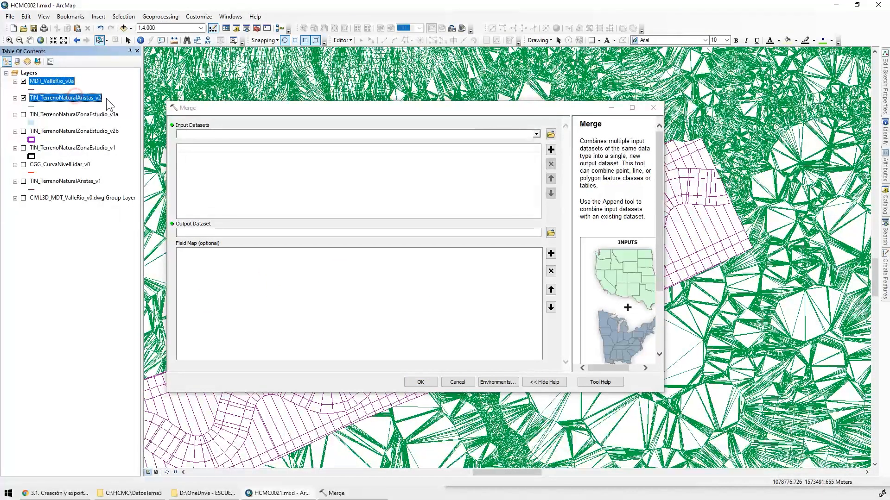
{"action": "left_click_drag", "start_coordinate": [66, 102], "coordinate": [228, 174]}
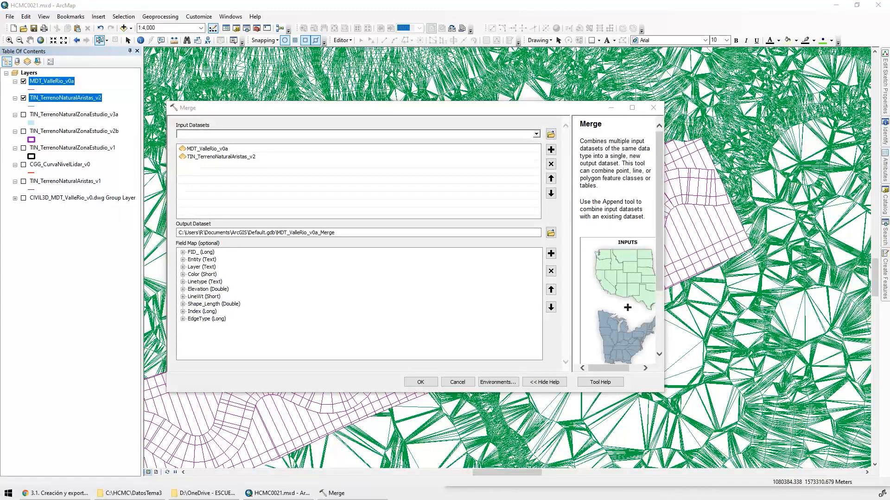
Set the merge output to TIN_TerrenoNaturalAristas_v3a in the CAPAS feature dataset and run the merge
{"action": "left_click", "coordinate": [551, 234]}
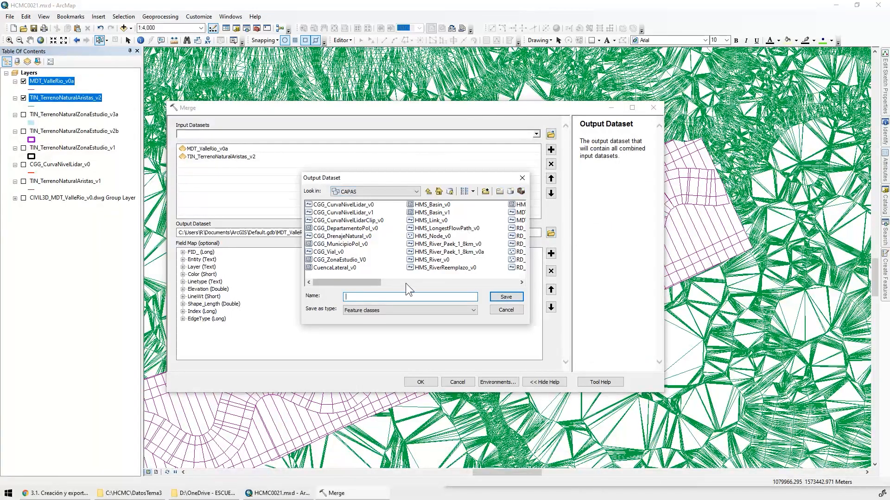
{"action": "type", "text": "TIN_TerrenoNaturalAristas_v3"}
{"action": "type", "text": "a"}
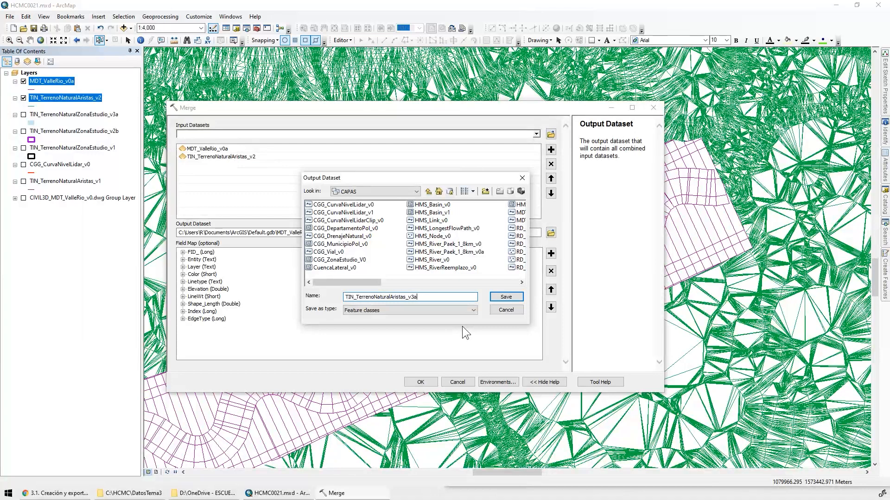
{"action": "left_click", "coordinate": [499, 284]}
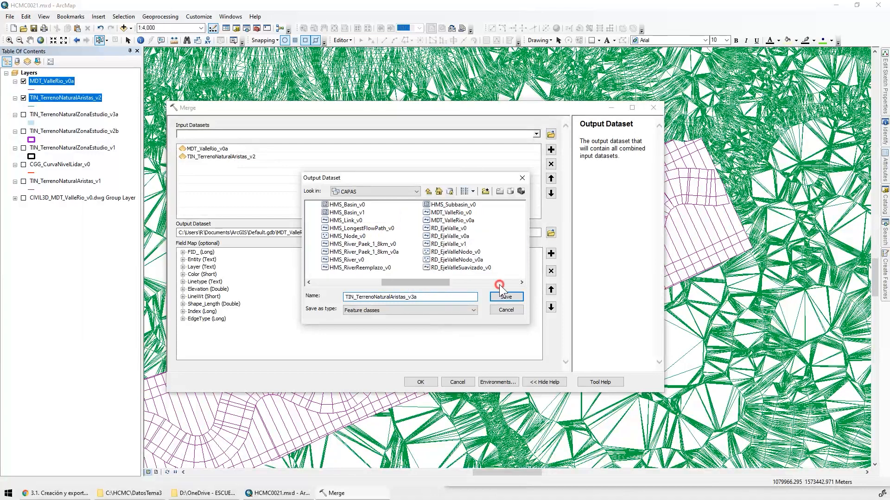
{"action": "left_click", "coordinate": [499, 284]}
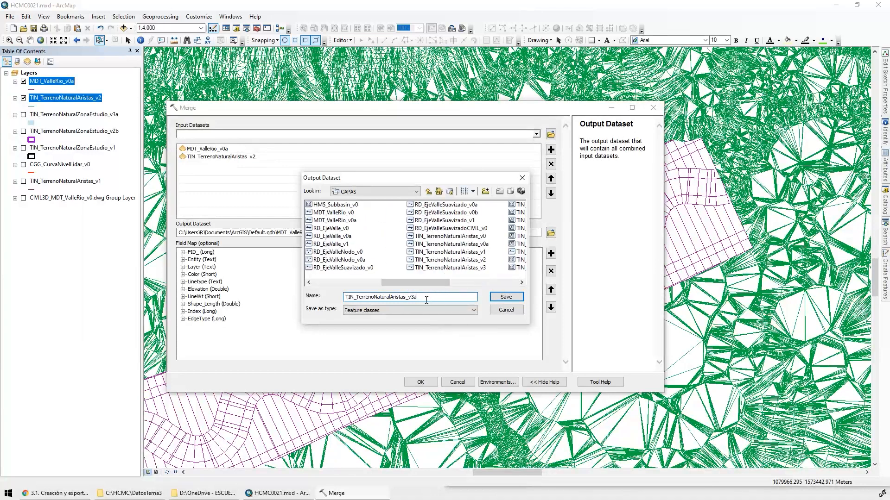
{"action": "left_click", "coordinate": [506, 299]}
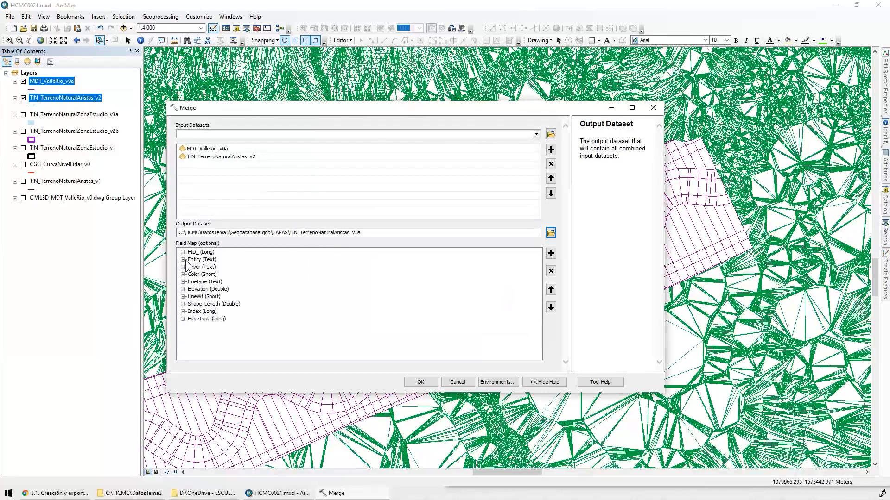
{"action": "left_click", "coordinate": [420, 382]}
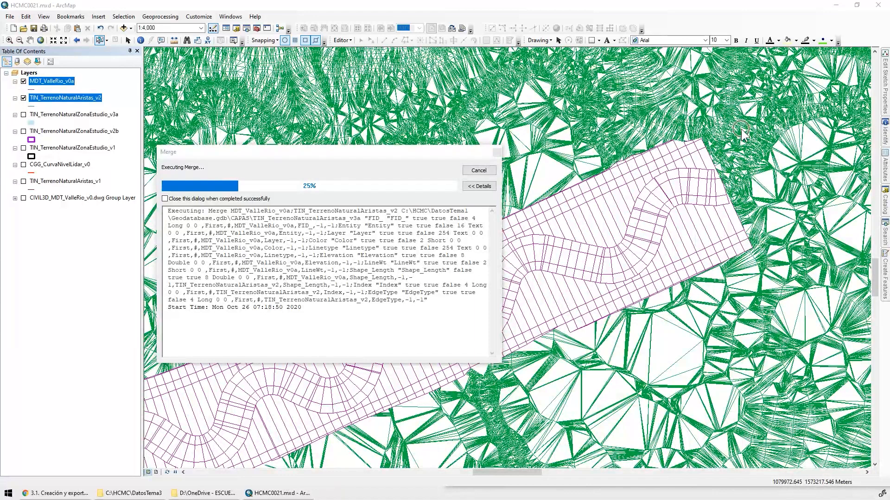
{"action": "left_click_drag", "start_coordinate": [333, 151], "coordinate": [330, 65]}
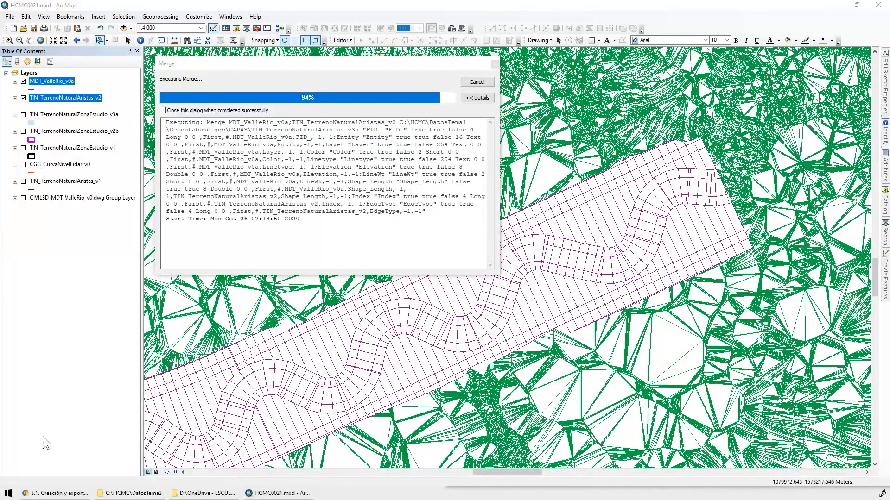
Open the Windows Task Manager and check CPU and memory performance while the merge runs, minimizing it when done
{"action": "right_click", "coordinate": [8, 494]}
{"action": "left_click", "coordinate": [82, 387]}
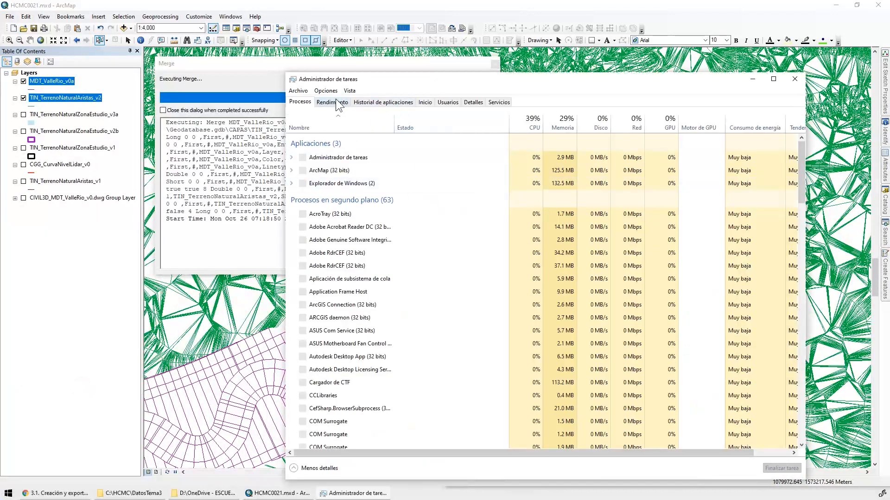
{"action": "left_click", "coordinate": [332, 102]}
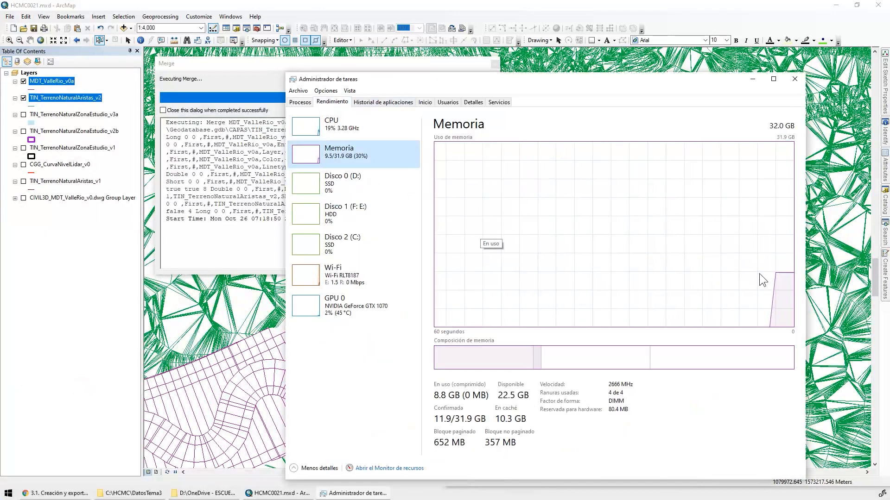
{"action": "left_click", "coordinate": [389, 135]}
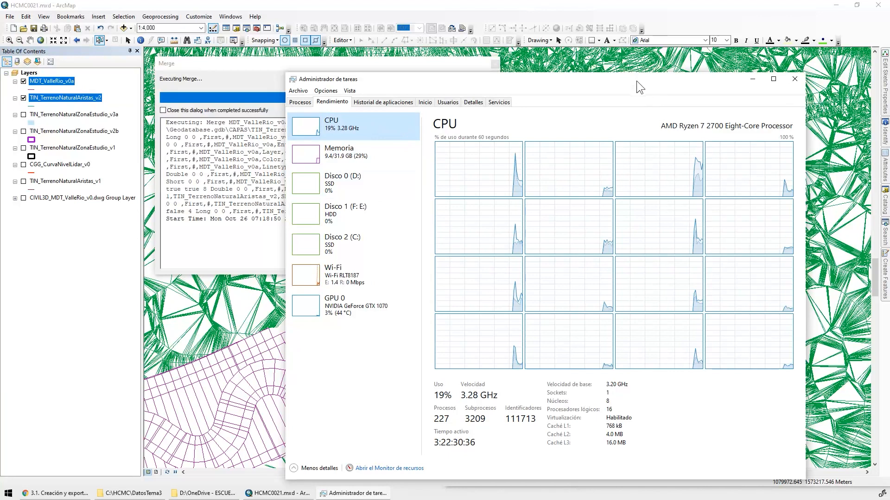
{"action": "left_click_drag", "start_coordinate": [628, 74], "coordinate": [627, 206]}
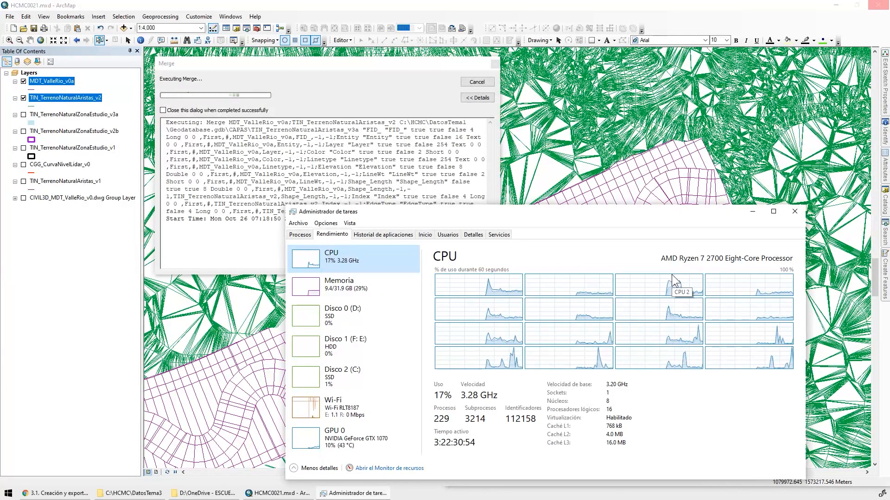
{"action": "left_click", "coordinate": [753, 212]}
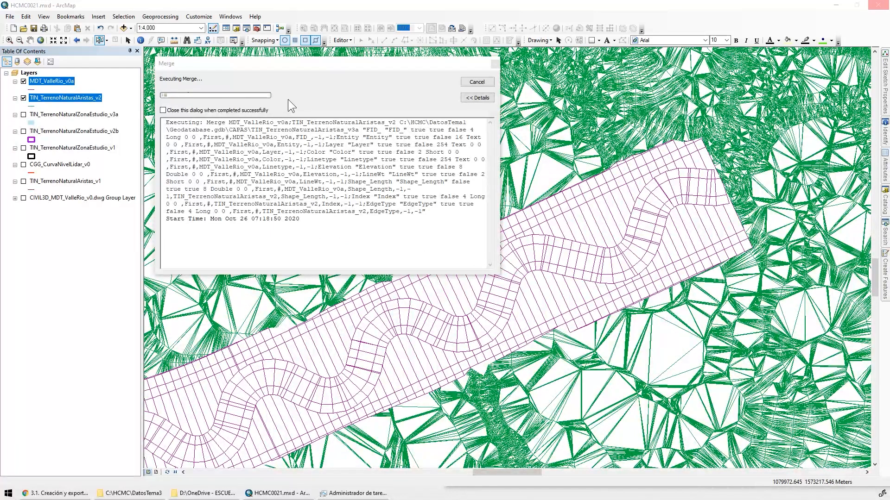
{"action": "left_click", "coordinate": [353, 493]}
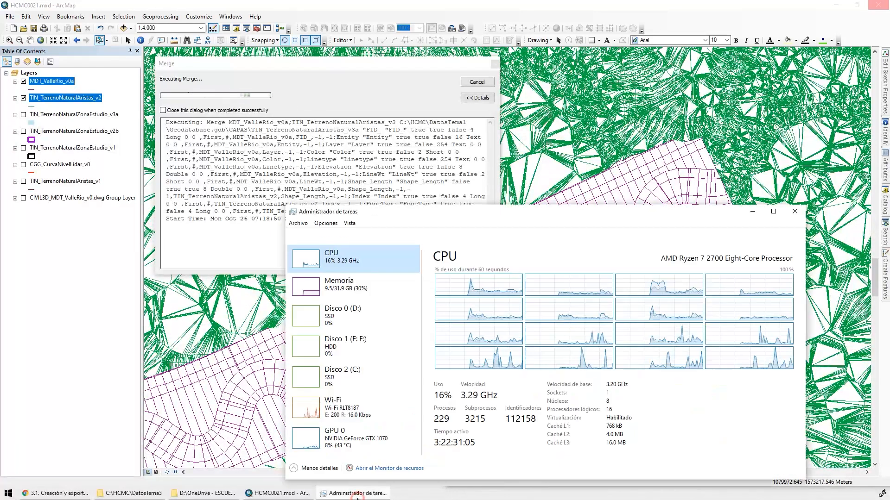
{"action": "left_click", "coordinate": [352, 286]}
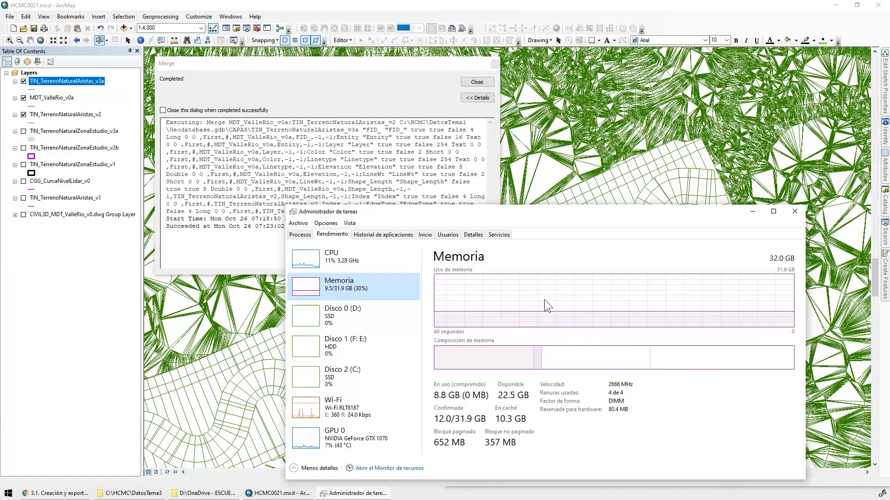
{"action": "left_click", "coordinate": [371, 262]}
{"action": "left_click", "coordinate": [753, 211]}
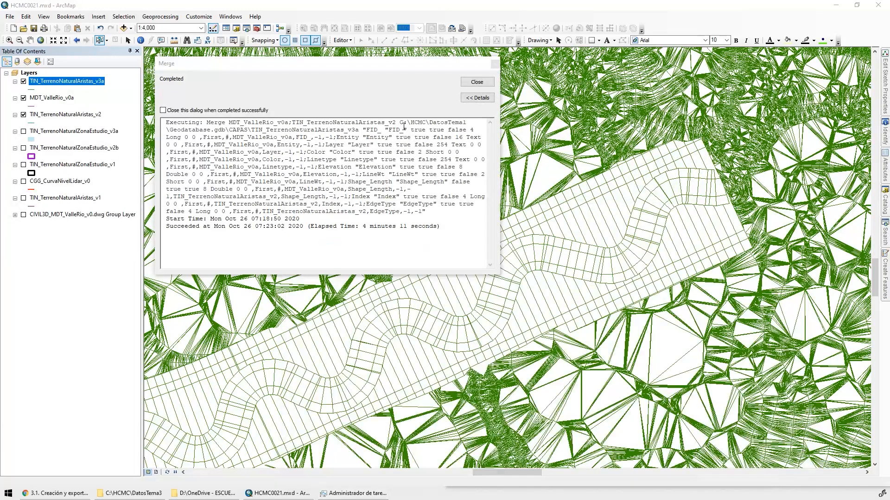
Close the merge progress report and hide the MDT_ValleRio_v0a and TIN_TerrenoNaturalAristas_v2 layers
{"action": "left_click", "coordinate": [476, 83]}
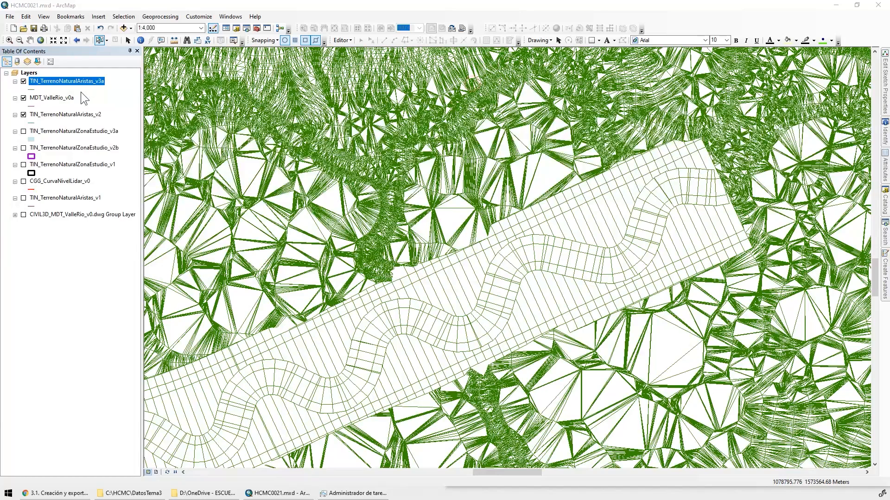
{"action": "left_click", "coordinate": [23, 98]}
{"action": "left_click", "coordinate": [23, 115]}
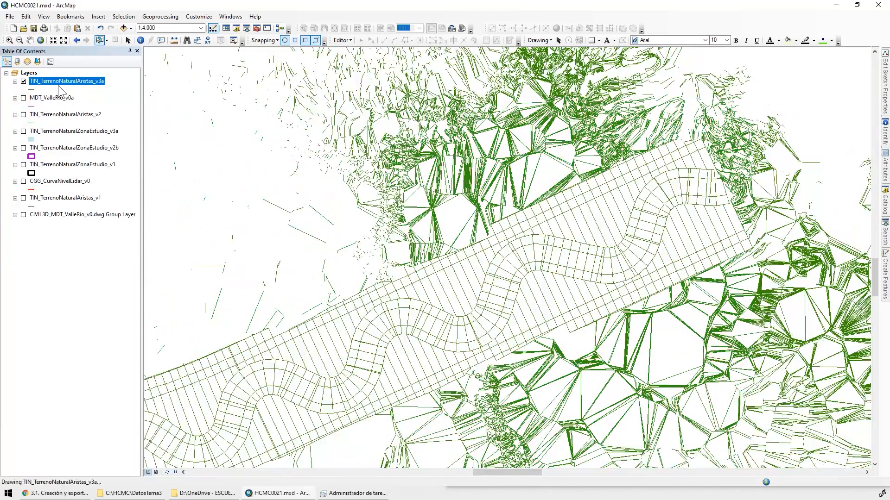
Inspect the merged edges at the valley corridor's end and open the attribute table of TIN_TerrenoNaturalAristas_v3a
{"action": "left_click", "coordinate": [10, 40]}
{"action": "left_click_drag", "start_coordinate": [776, 288], "coordinate": [797, 298]}
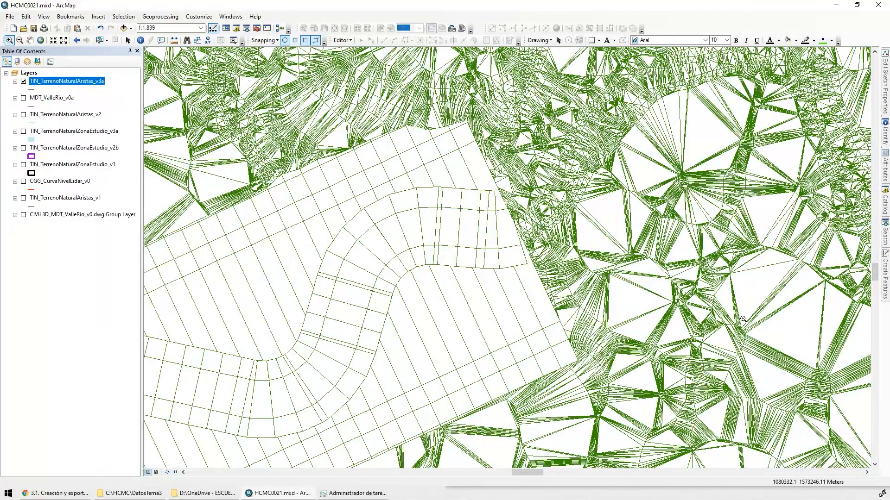
{"action": "right_click", "coordinate": [77, 81]}
{"action": "left_click", "coordinate": [135, 111]}
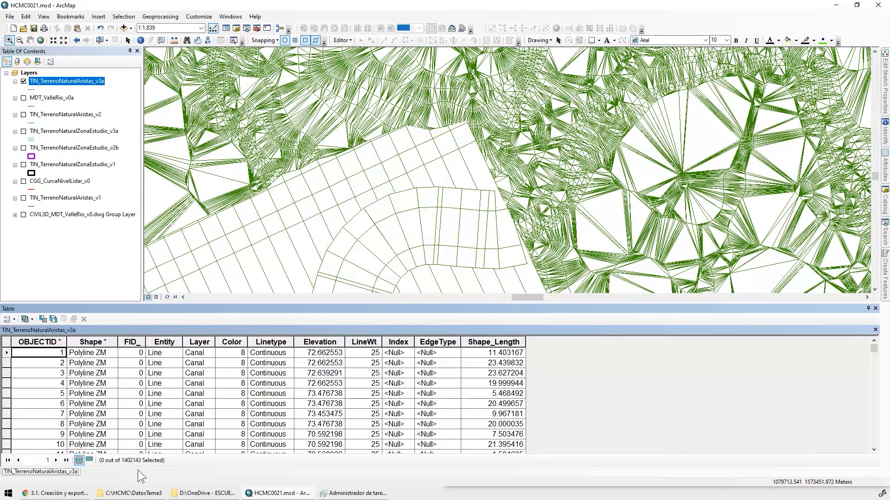
Launch ArcScene and open the recent scene HCMC0021 from C:\HCMC\Mapas
{"action": "key", "text": "super"}
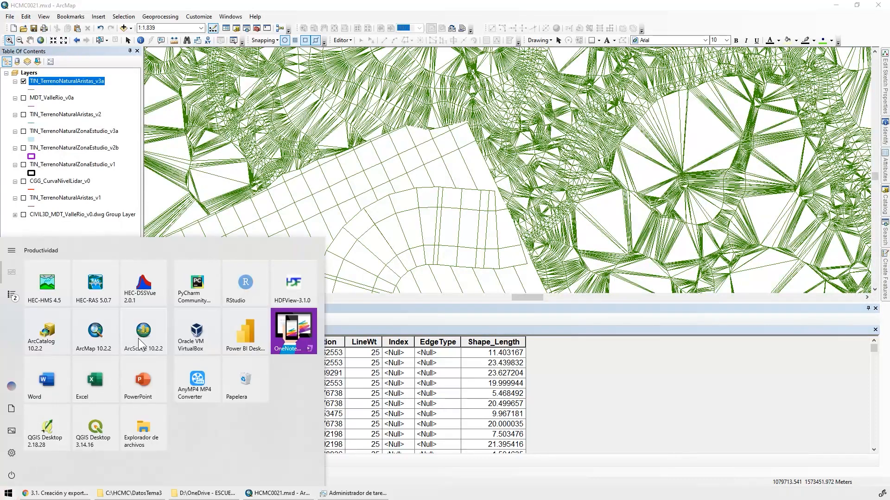
{"action": "left_click", "coordinate": [147, 335]}
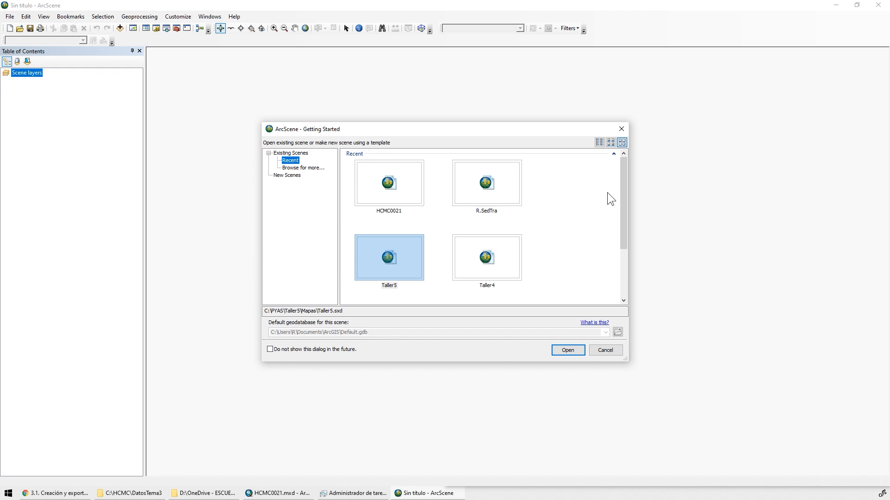
{"action": "left_click", "coordinate": [415, 196]}
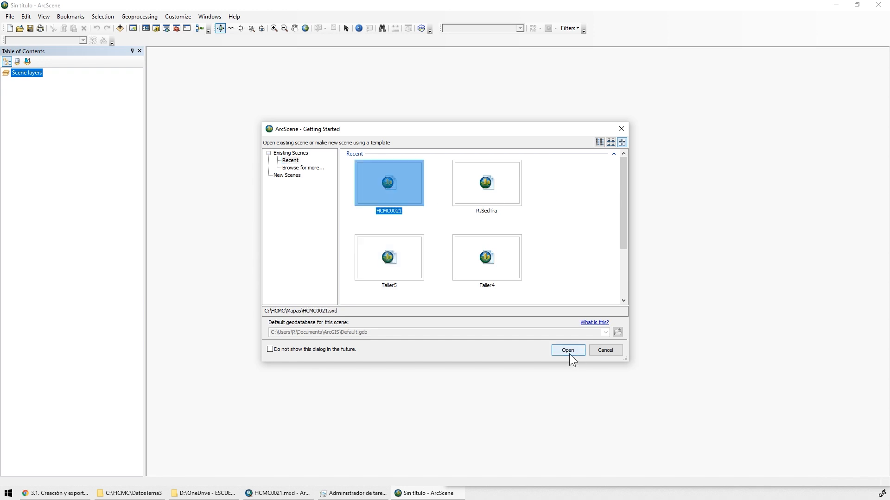
{"action": "left_click", "coordinate": [567, 350]}
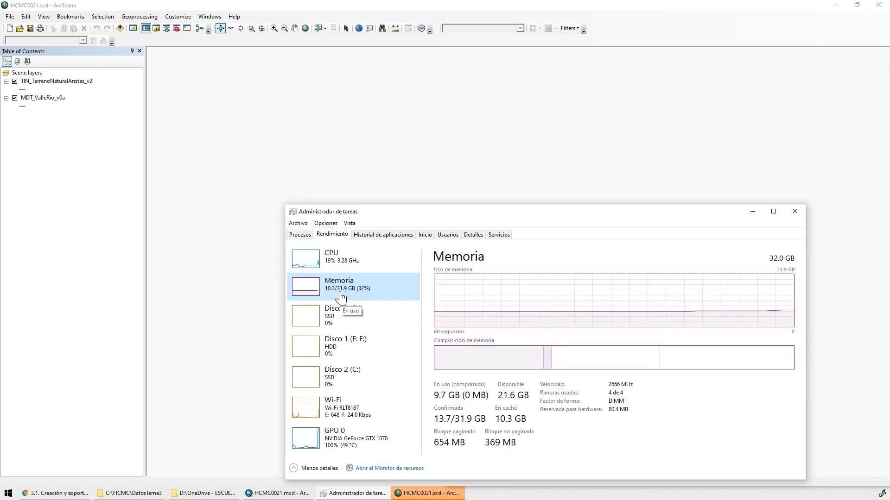
{"action": "left_click", "coordinate": [752, 212]}
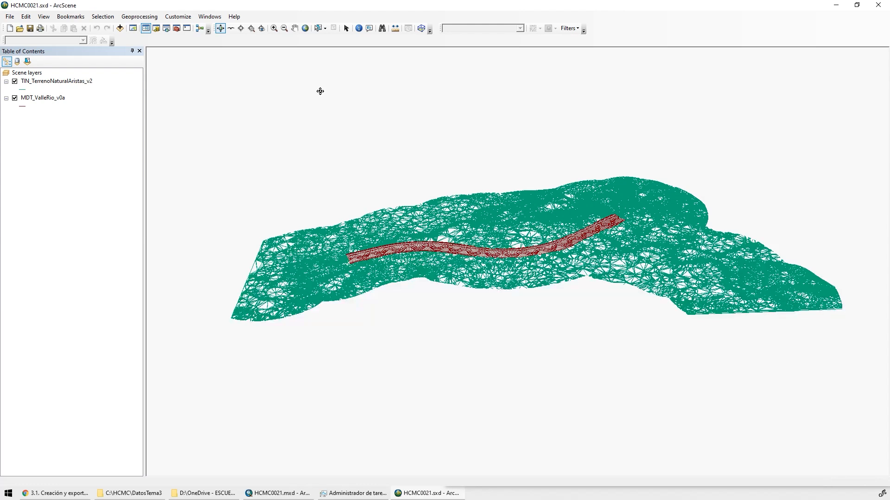
Hide the two existing scene layers and add TIN_TerrenoNaturalAristas_v3a from the CAPAS feature dataset
{"action": "left_click", "coordinate": [15, 82]}
{"action": "left_click", "coordinate": [15, 98]}
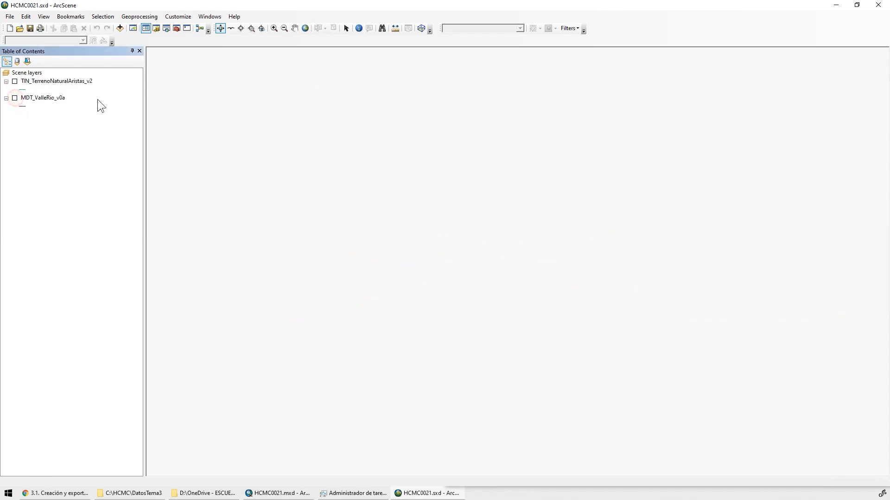
{"action": "left_click", "coordinate": [120, 28]}
{"action": "left_click", "coordinate": [527, 278]}
{"action": "left_click", "coordinate": [526, 278]}
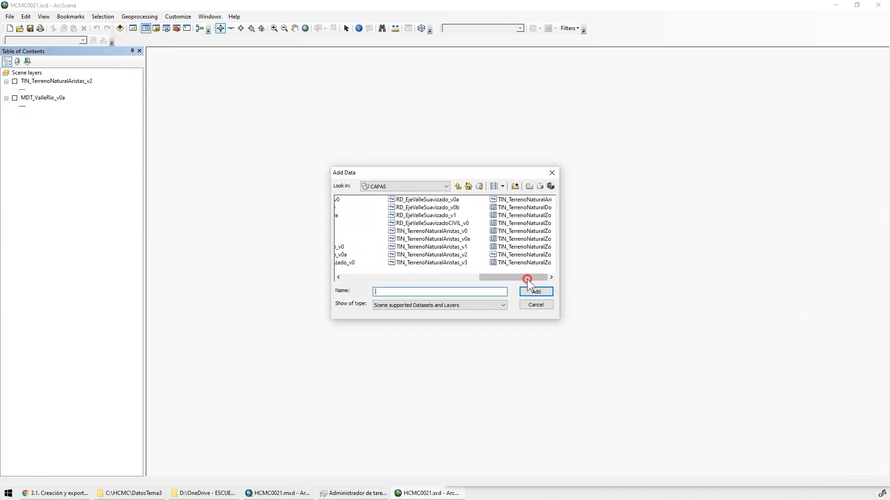
{"action": "left_click", "coordinate": [384, 201]}
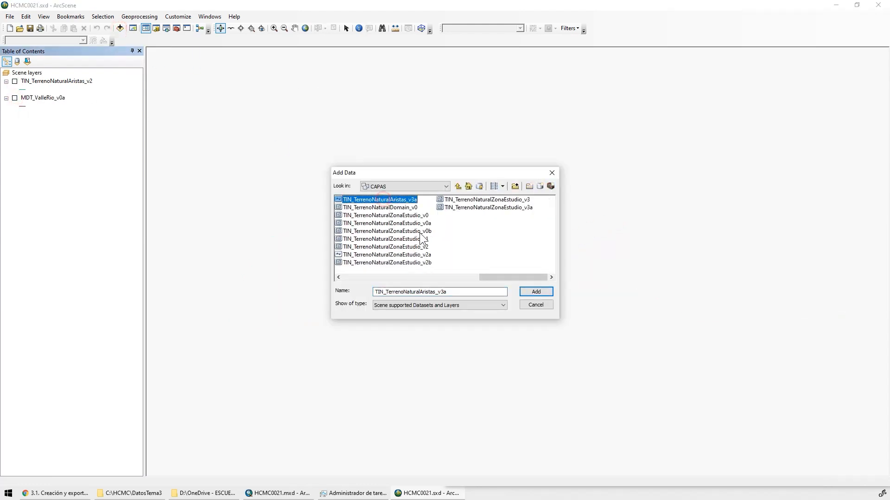
{"action": "left_click", "coordinate": [536, 293]}
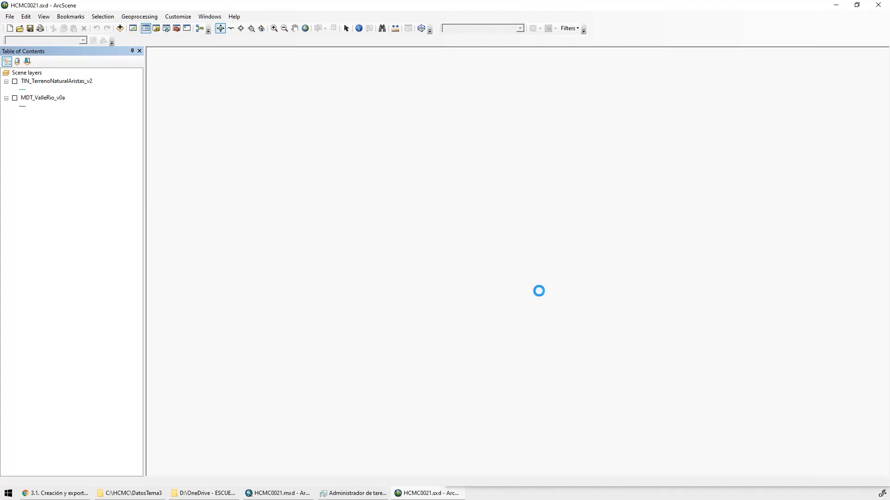
Examine in 3D how the merged valley corridor edges meet the natural terrain, at the corridor's end and along its sides
{"action": "left_click", "coordinate": [274, 28]}
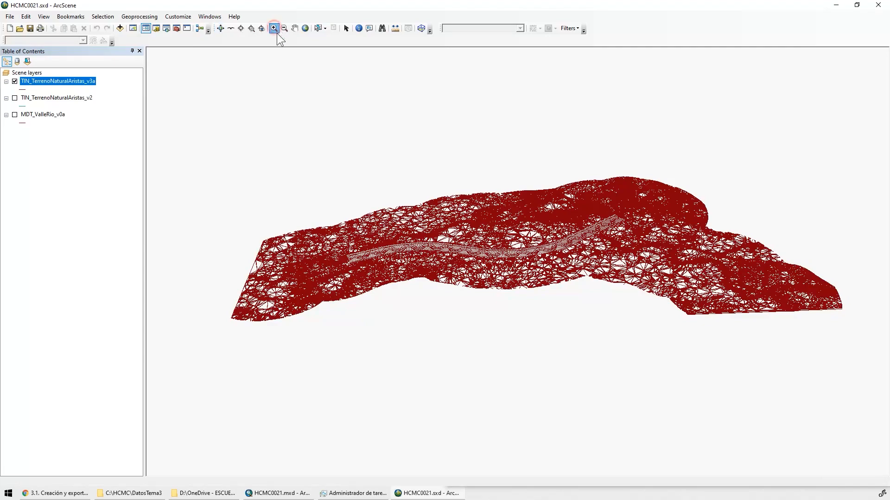
{"action": "left_click_drag", "start_coordinate": [632, 230], "coordinate": [603, 206]}
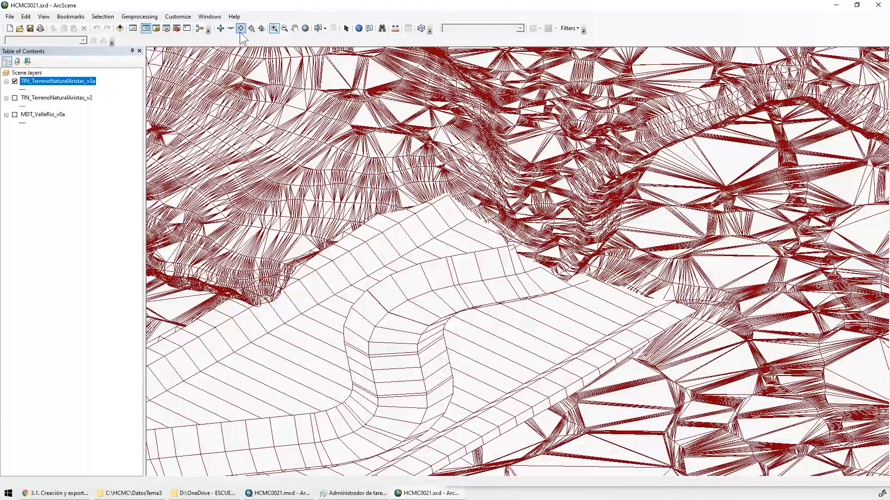
{"action": "left_click", "coordinate": [240, 28]}
{"action": "left_click", "coordinate": [552, 271]}
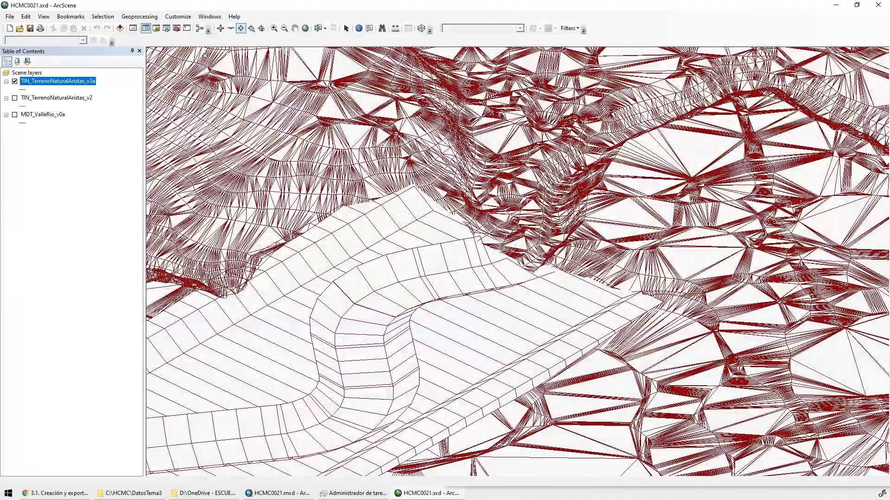
{"action": "left_click", "coordinate": [220, 29]}
{"action": "left_click_drag", "start_coordinate": [507, 285], "coordinate": [533, 224]}
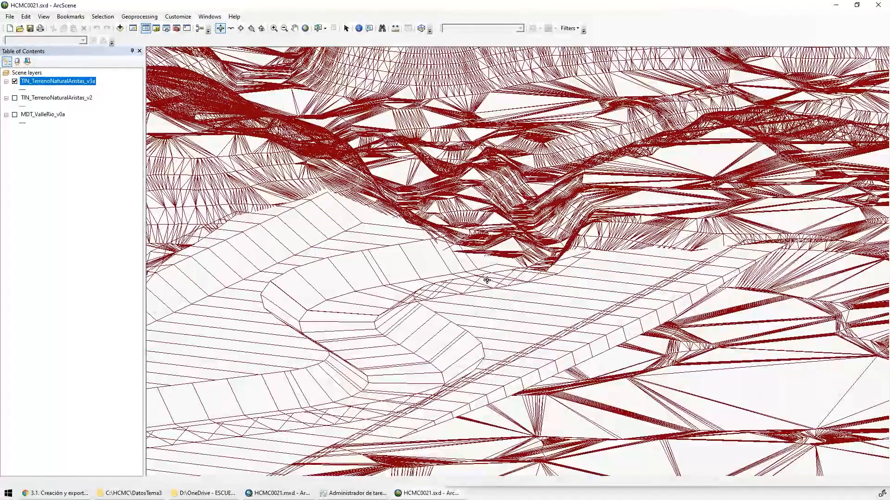
{"action": "left_click_drag", "start_coordinate": [522, 261], "coordinate": [786, 253]}
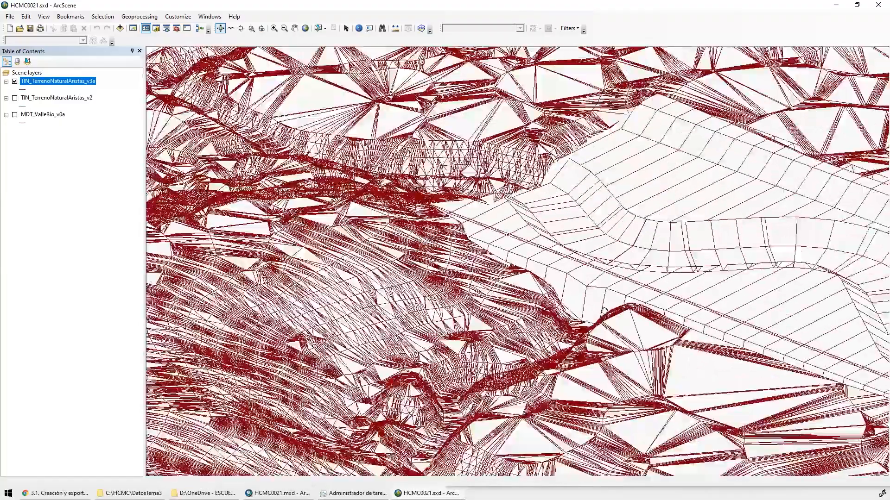
{"action": "left_click_drag", "start_coordinate": [604, 310], "coordinate": [478, 310]}
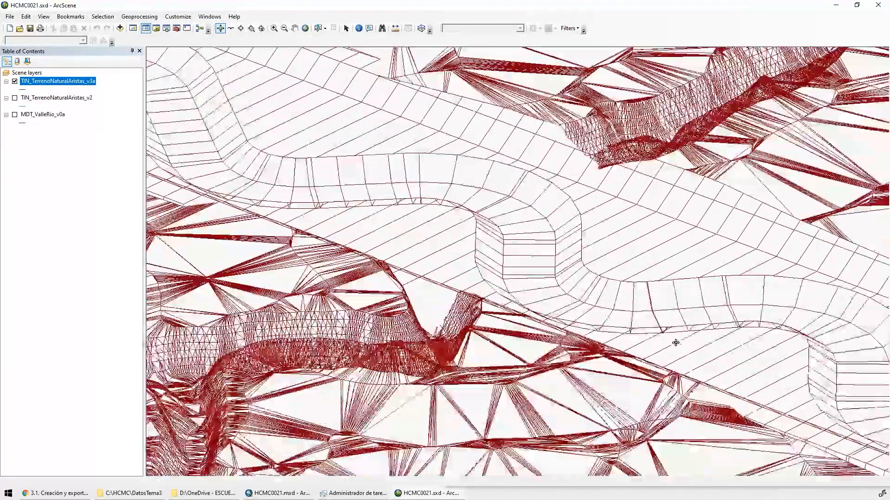
{"action": "left_click_drag", "start_coordinate": [676, 343], "coordinate": [537, 319]}
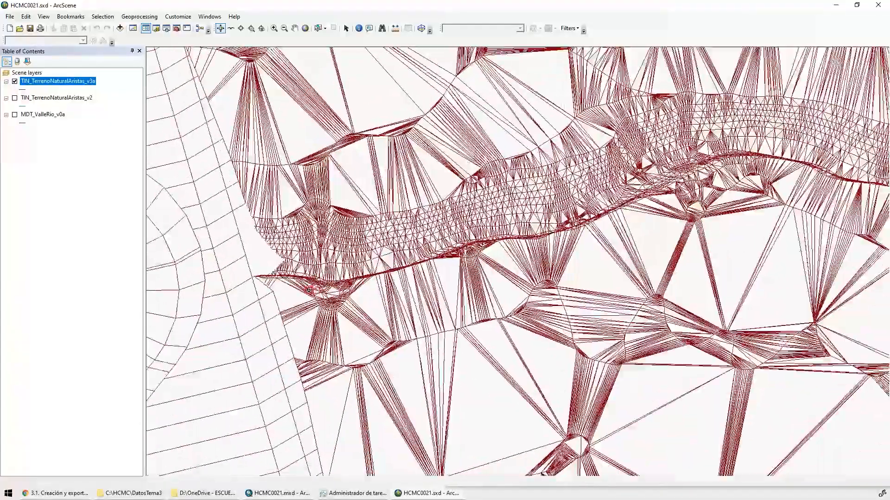
Save the HCMC0021 scene with the whole terrain shown in side profile and close ArcScene
{"action": "left_click_drag", "start_coordinate": [309, 290], "coordinate": [270, 283]}
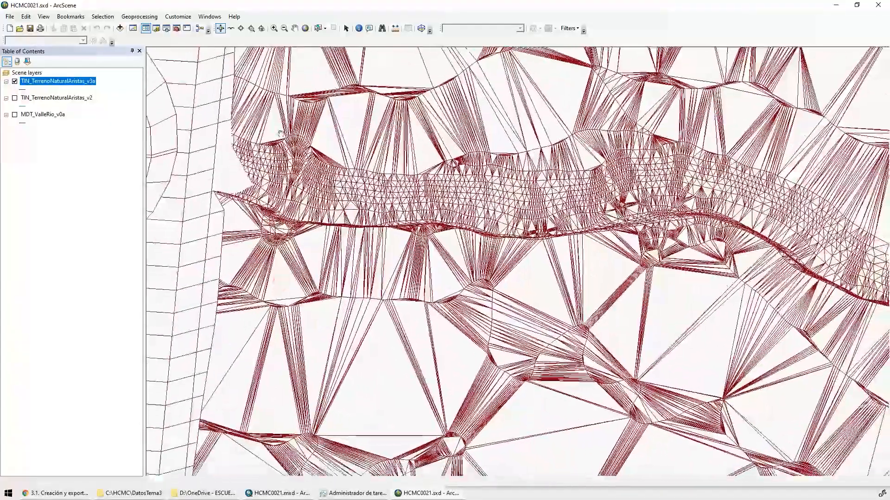
{"action": "left_click_drag", "start_coordinate": [177, 163], "coordinate": [492, 244]}
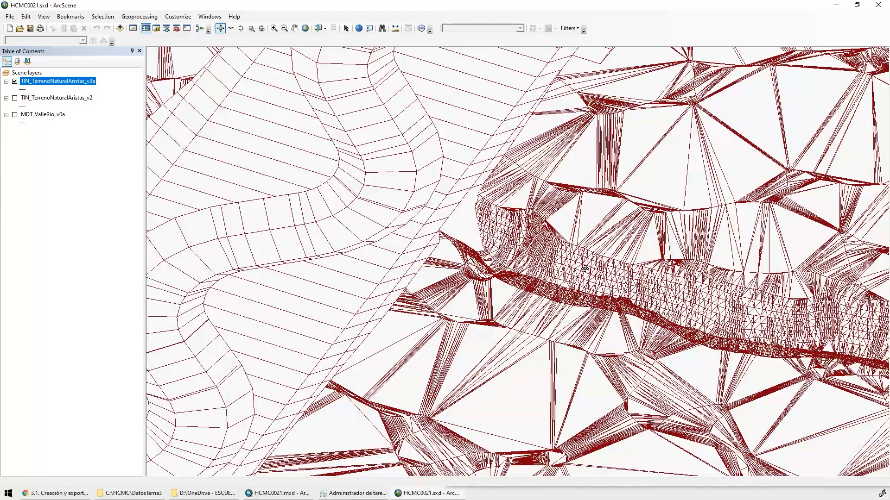
{"action": "scroll", "coordinate": [561, 281], "scroll_direction": "down", "scroll_amount": 3}
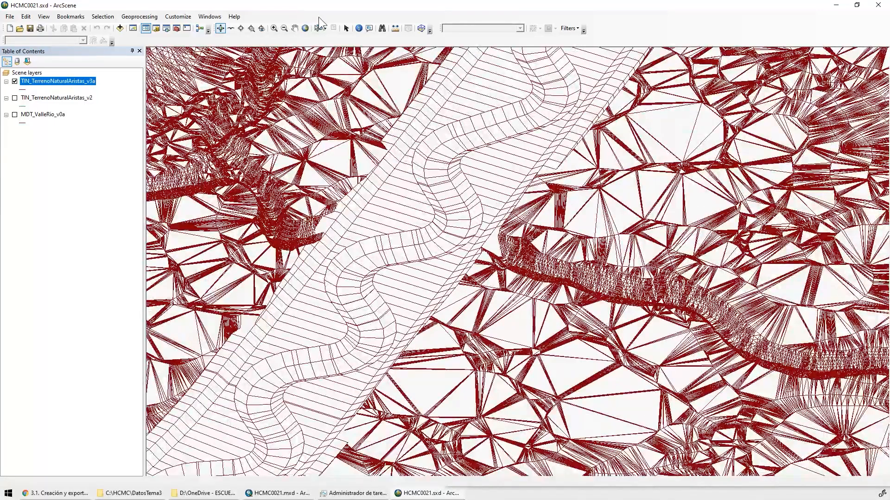
{"action": "left_click", "coordinate": [305, 29]}
{"action": "left_click_drag", "start_coordinate": [424, 377], "coordinate": [351, 296]}
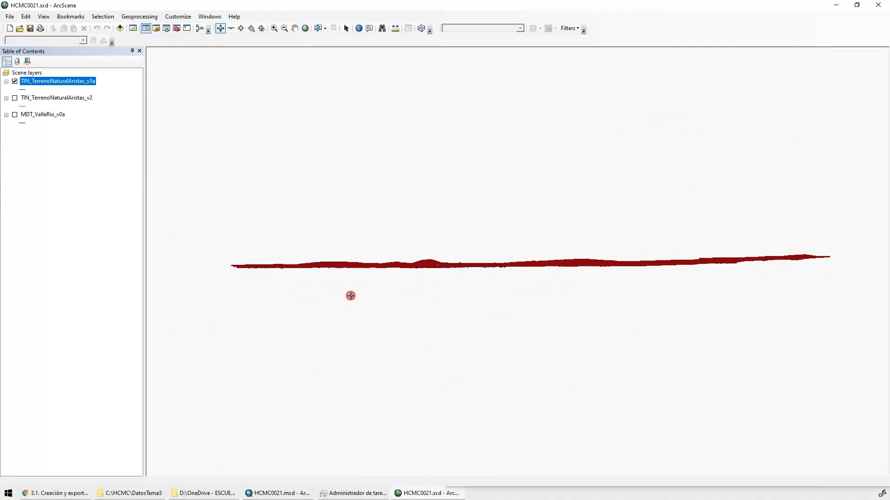
{"action": "left_click", "coordinate": [29, 28]}
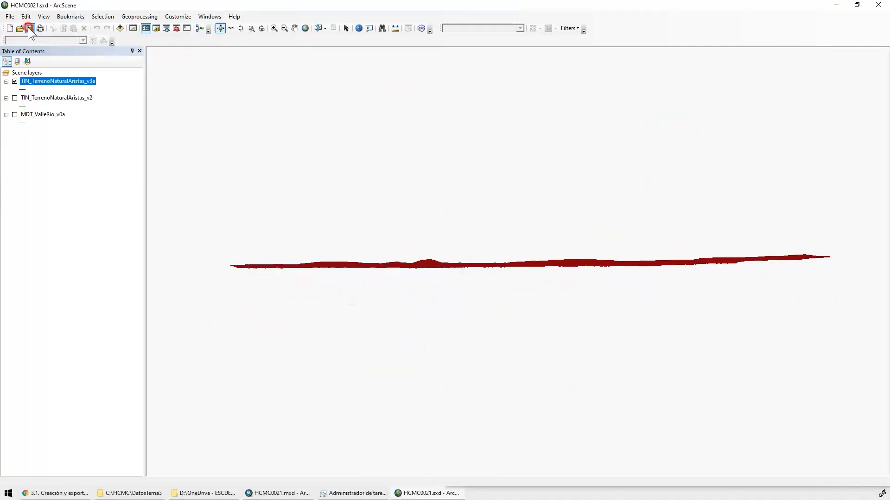
{"action": "left_click", "coordinate": [883, 5]}
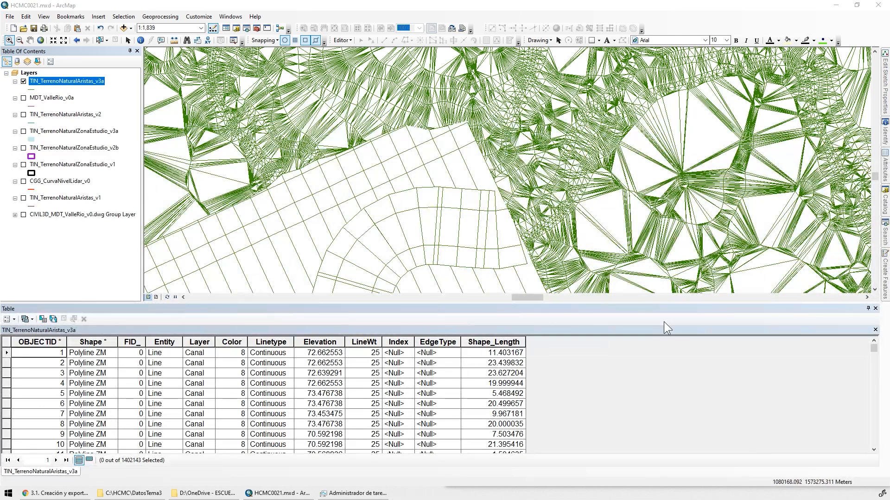
Close the attribute table of TIN_TerrenoNaturalAristas_v3a in ArcMap and keep the Catalog pinned open
{"action": "left_click", "coordinate": [875, 309]}
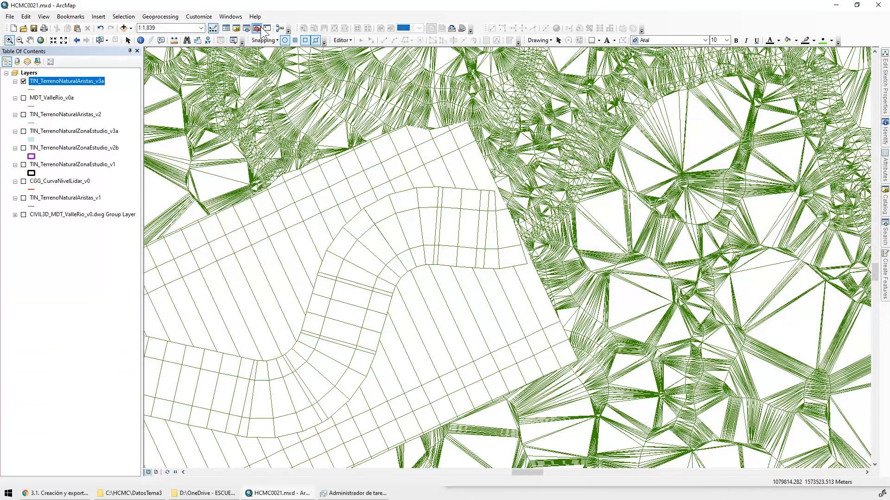
{"action": "left_click", "coordinate": [885, 203]}
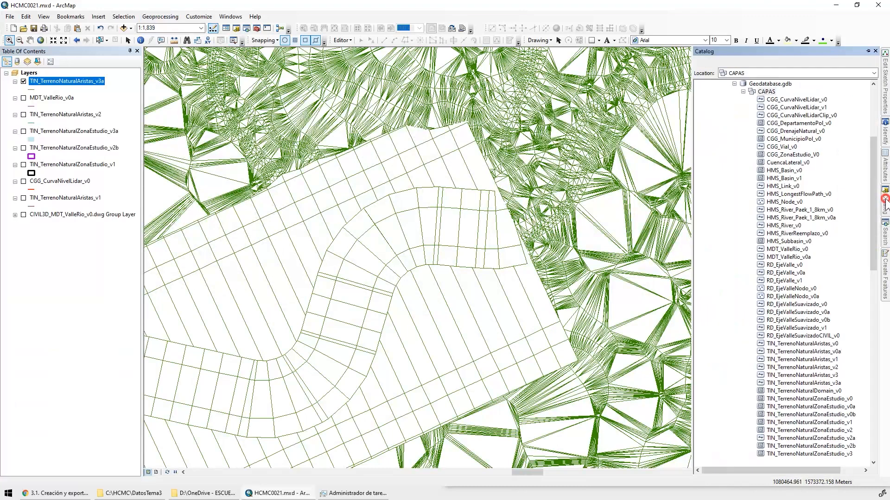
{"action": "left_click", "coordinate": [868, 51]}
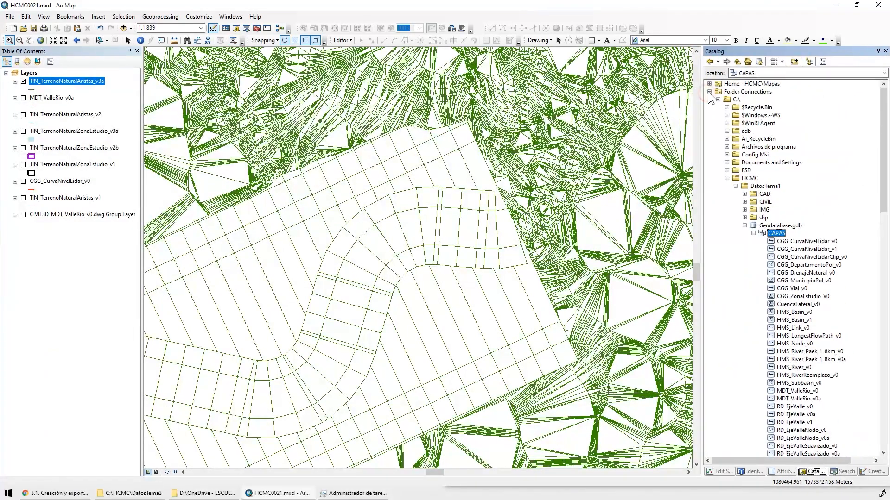
Open the Create TIN tool from the TIN toolset under Data Management in the 3D Analyst system toolbox
{"action": "left_click", "coordinate": [709, 91]}
{"action": "double_click", "coordinate": [736, 100]}
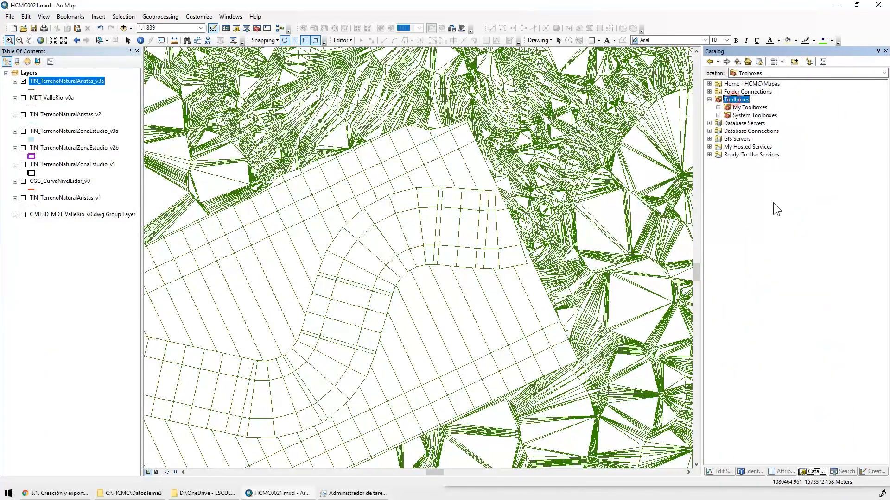
{"action": "left_click", "coordinate": [760, 115]}
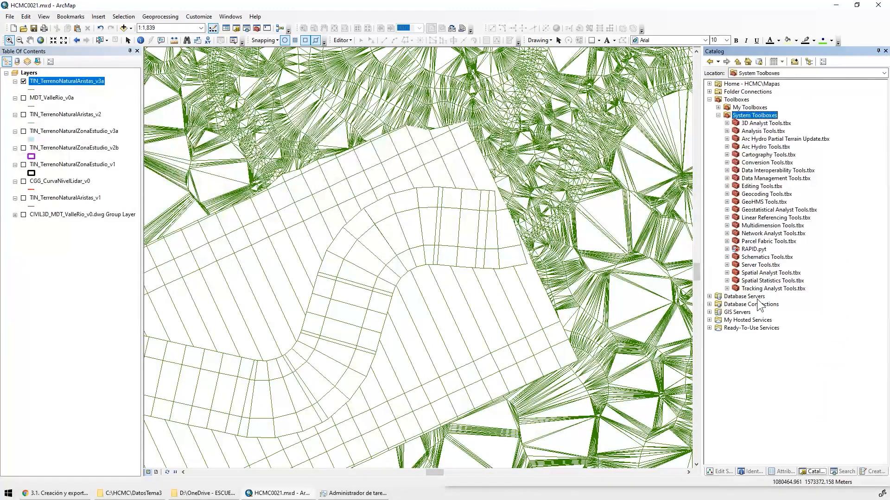
{"action": "left_click", "coordinate": [755, 124]}
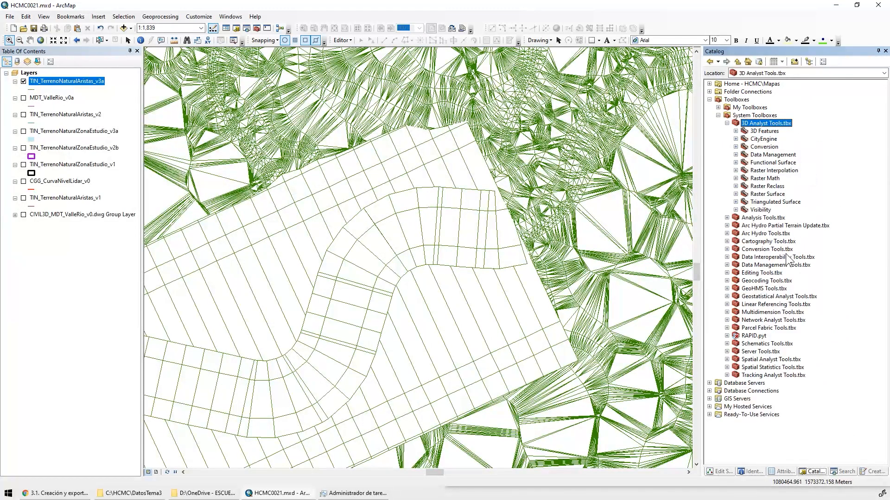
{"action": "double_click", "coordinate": [775, 155]}
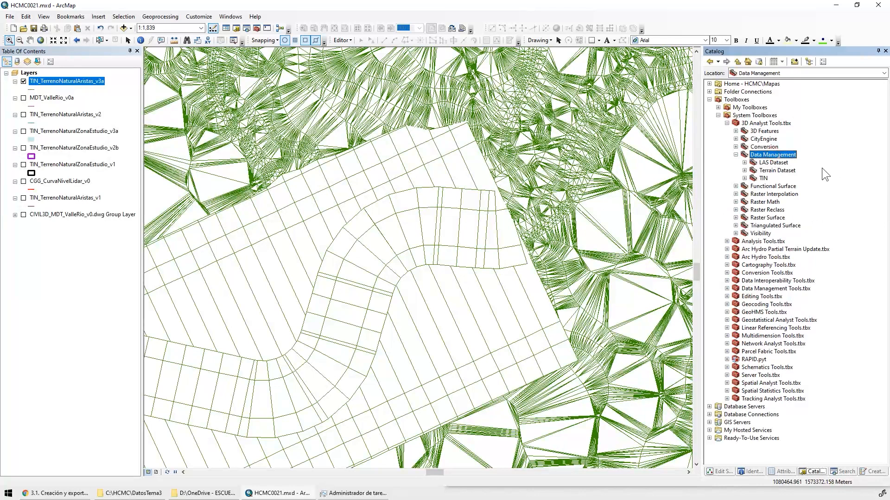
{"action": "double_click", "coordinate": [763, 179]}
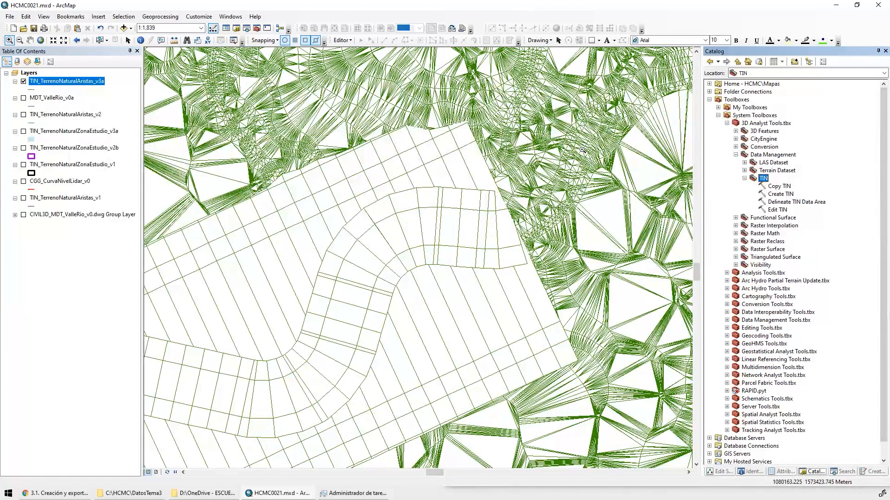
{"action": "double_click", "coordinate": [779, 194]}
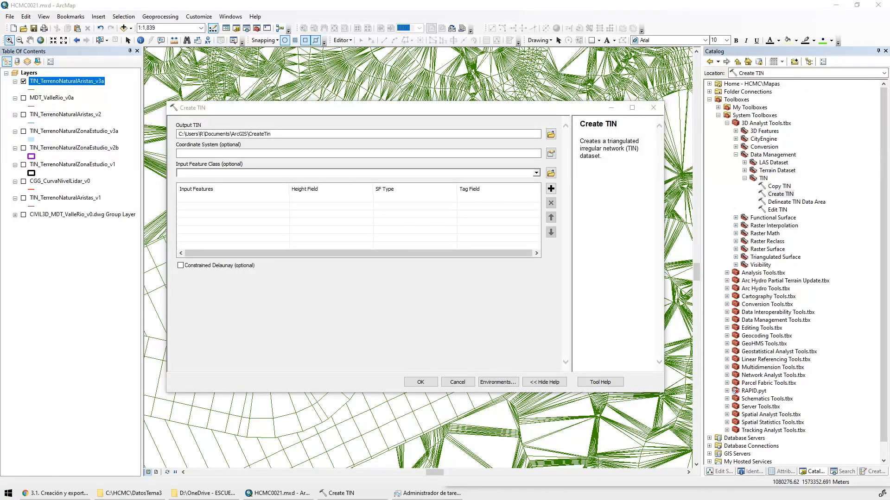
{"action": "left_click_drag", "start_coordinate": [432, 107], "coordinate": [437, 139]}
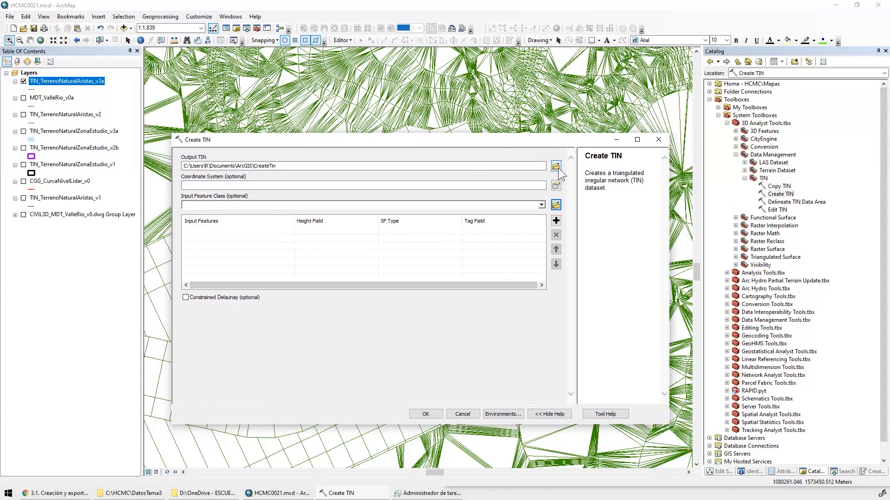
Set the output TIN to tin_terrenonaturalcaucesinuoso_v0a in C:\HCMC\DatosTema3
{"action": "left_click", "coordinate": [556, 168]}
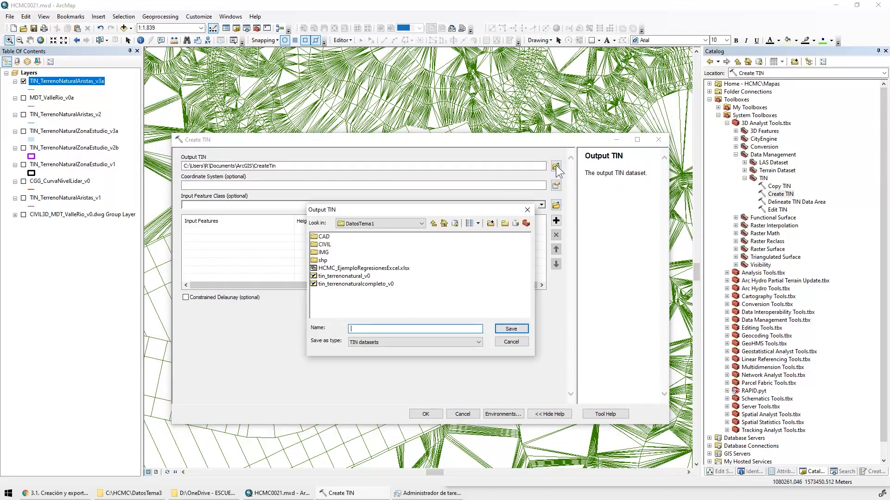
{"action": "left_click", "coordinate": [388, 226]}
{"action": "left_click", "coordinate": [377, 246]}
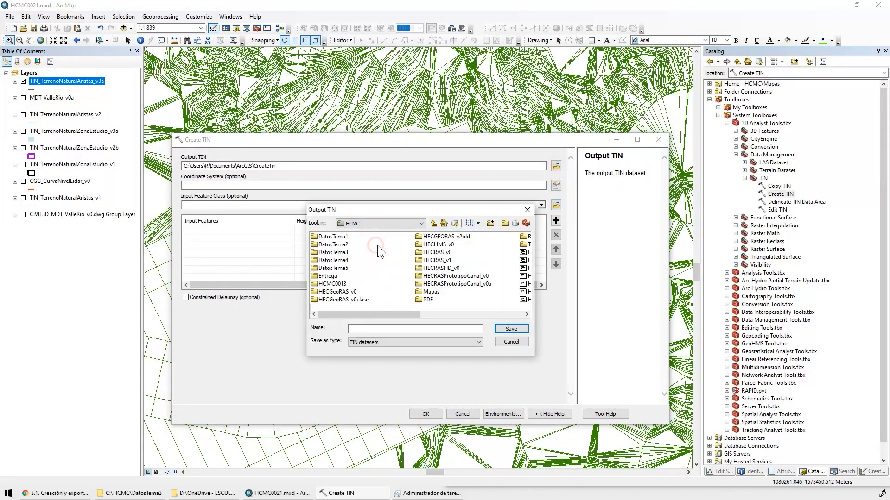
{"action": "double_click", "coordinate": [336, 253]}
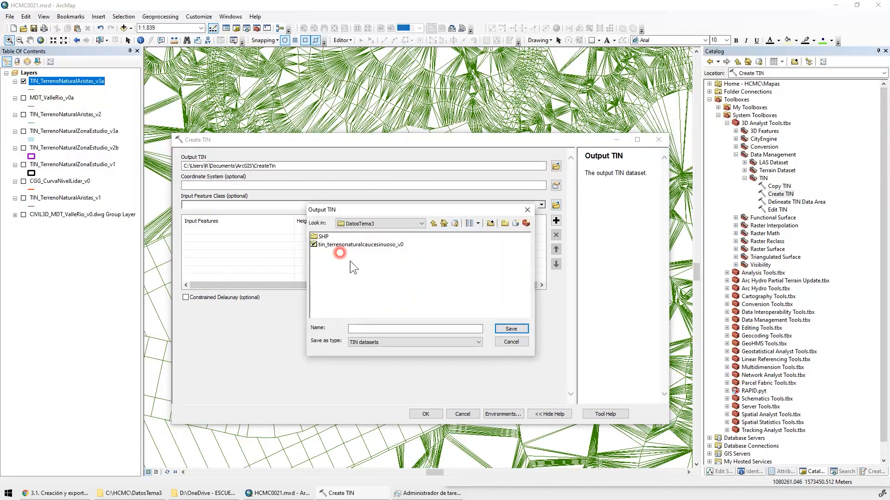
{"action": "left_click", "coordinate": [380, 327]}
{"action": "type", "text": "TIN"}
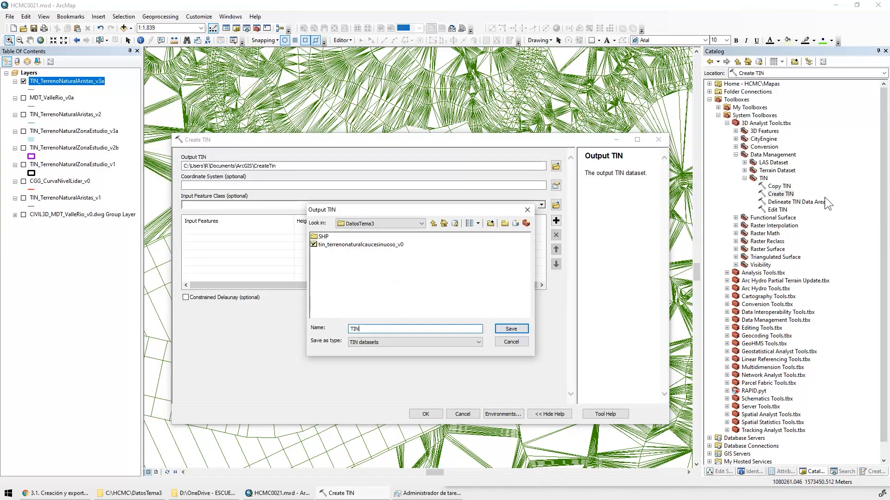
{"action": "left_click", "coordinate": [376, 245]}
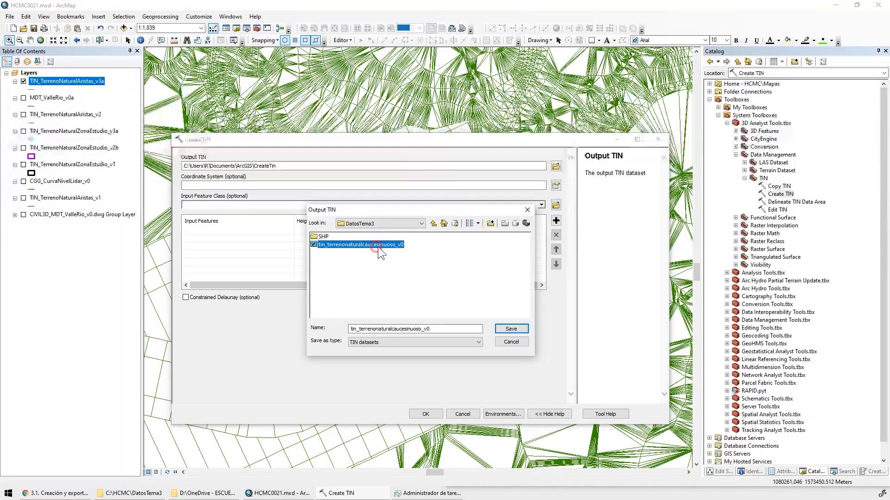
{"action": "left_click", "coordinate": [457, 332]}
{"action": "type", "text": "A"}
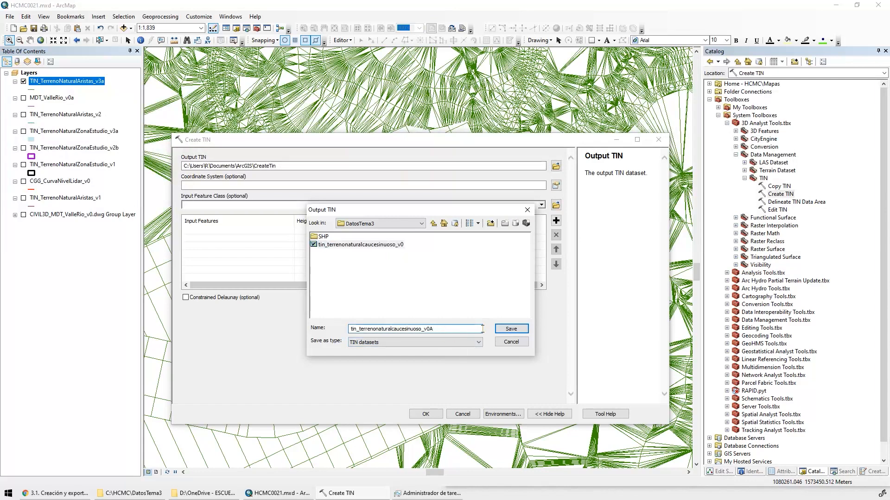
{"action": "key", "text": "BackSpace"}
{"action": "type", "text": "a"}
{"action": "left_click", "coordinate": [511, 329]}
Check which coordinate system the map's Layers data frame uses
{"action": "left_click", "coordinate": [556, 185]}
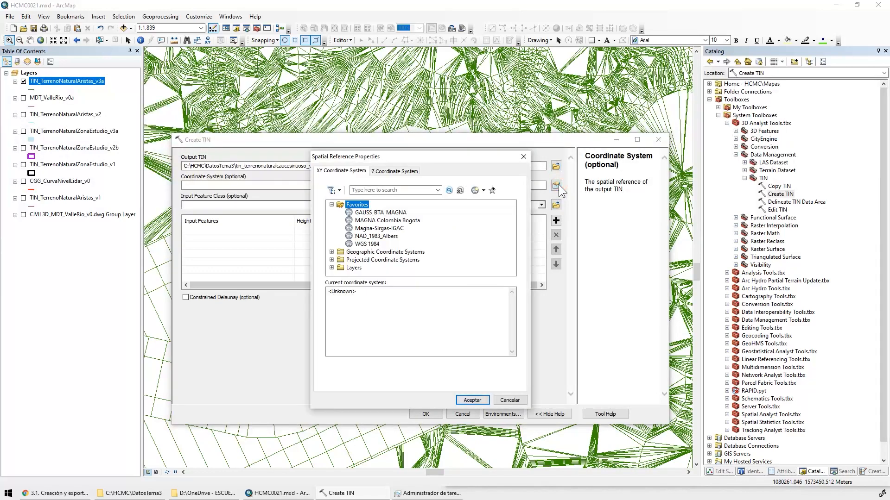
{"action": "left_click", "coordinate": [523, 157]}
{"action": "left_click", "coordinate": [29, 72]}
{"action": "right_click", "coordinate": [32, 74]}
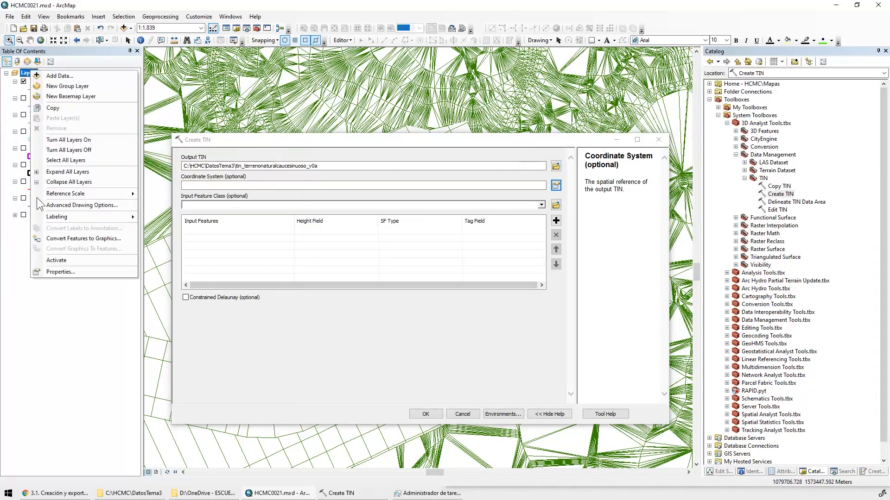
{"action": "left_click", "coordinate": [58, 272]}
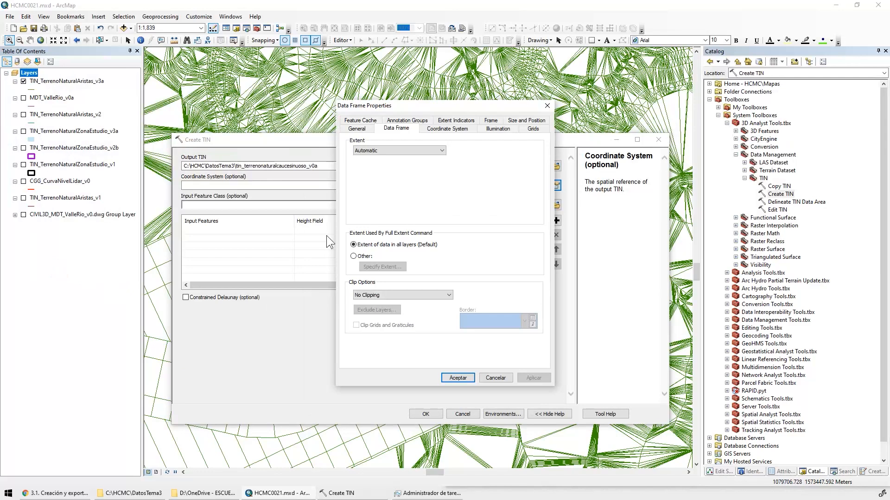
{"action": "left_click", "coordinate": [441, 128]}
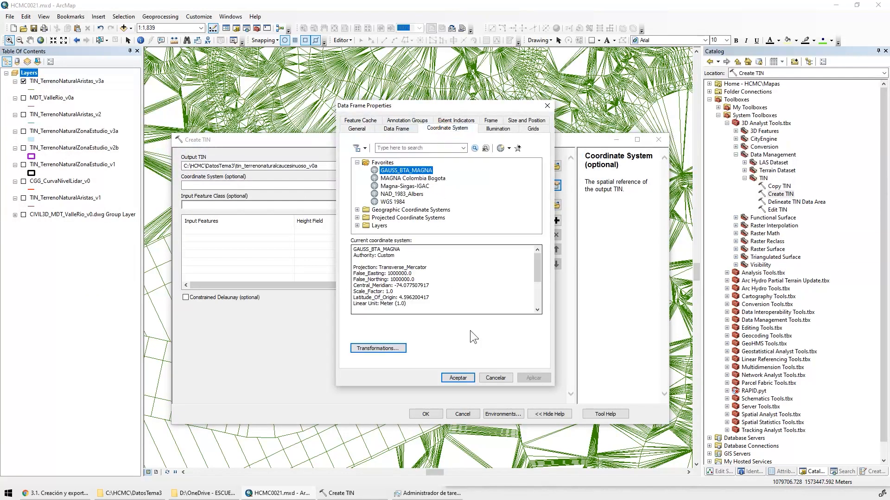
{"action": "left_click", "coordinate": [495, 377]}
Assign the favorite coordinate system GAUSS_BTA_MAGNA to the output TIN
{"action": "left_click", "coordinate": [556, 185]}
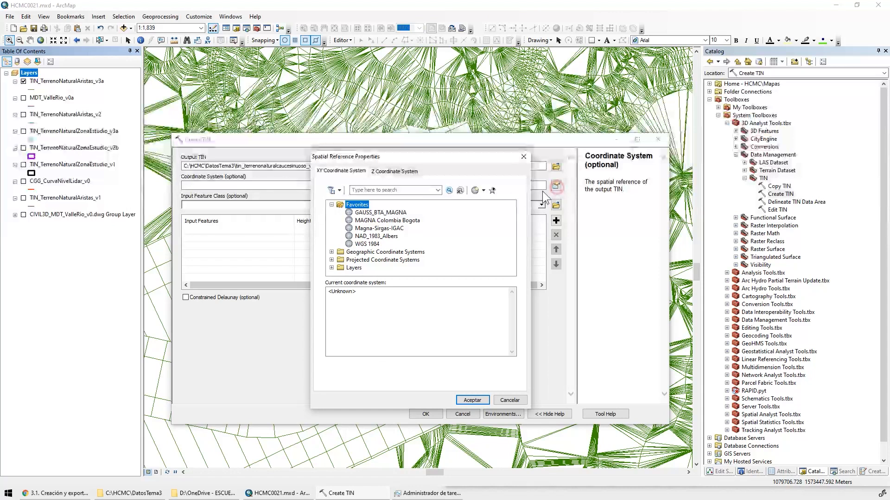
{"action": "left_click", "coordinate": [384, 213]}
{"action": "left_click", "coordinate": [470, 401]}
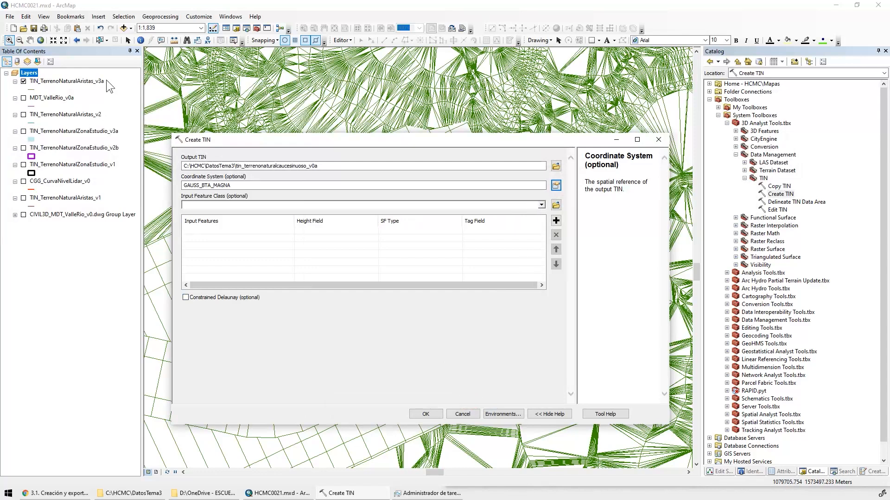
Add TIN_TerrenoNaturalAristas_v3a as the TIN's input feature class with Shape.Z as its height field
{"action": "left_click", "coordinate": [70, 80]}
{"action": "left_click_drag", "start_coordinate": [70, 80], "coordinate": [233, 206]}
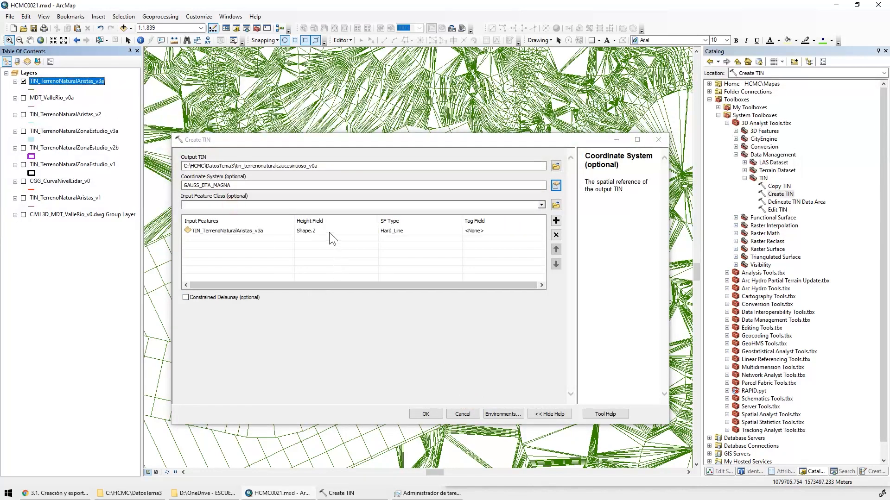
{"action": "left_click", "coordinate": [327, 229]}
{"action": "left_click", "coordinate": [373, 231]}
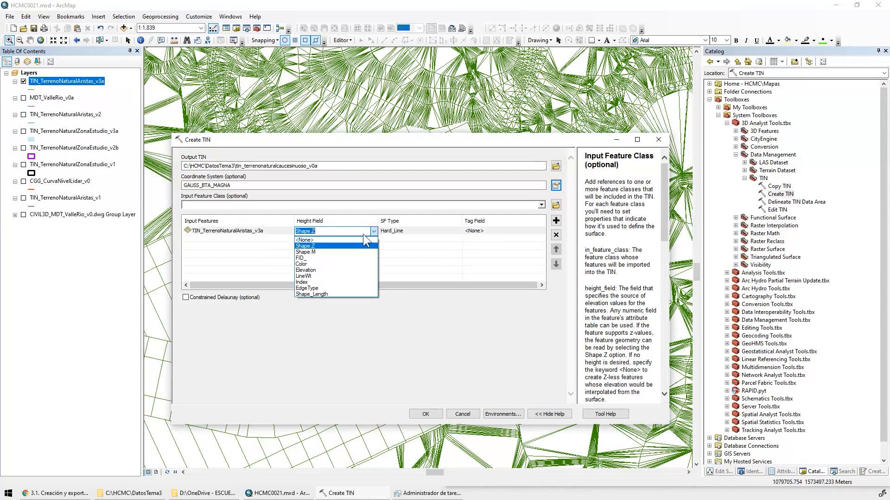
{"action": "left_click", "coordinate": [327, 245]}
Use Hard_Line as the surface feature type of the input edges and leave their tag field at <None>
{"action": "left_click", "coordinate": [457, 232]}
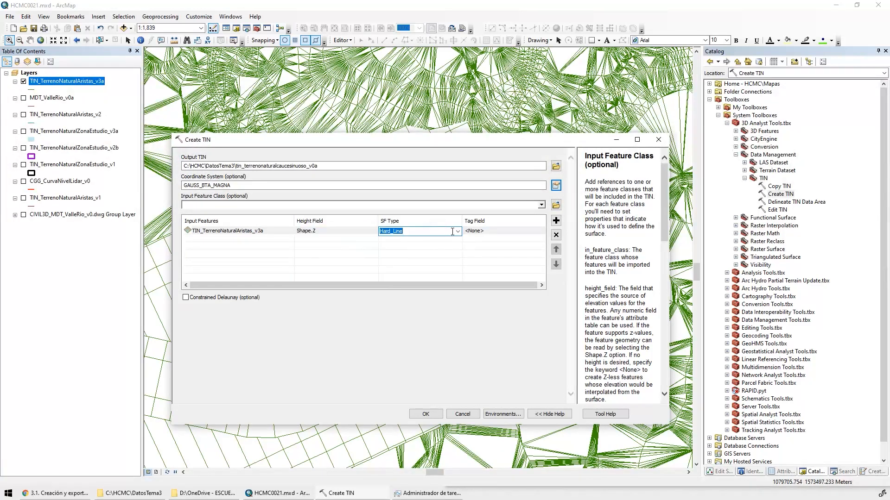
{"action": "left_click", "coordinate": [458, 232]}
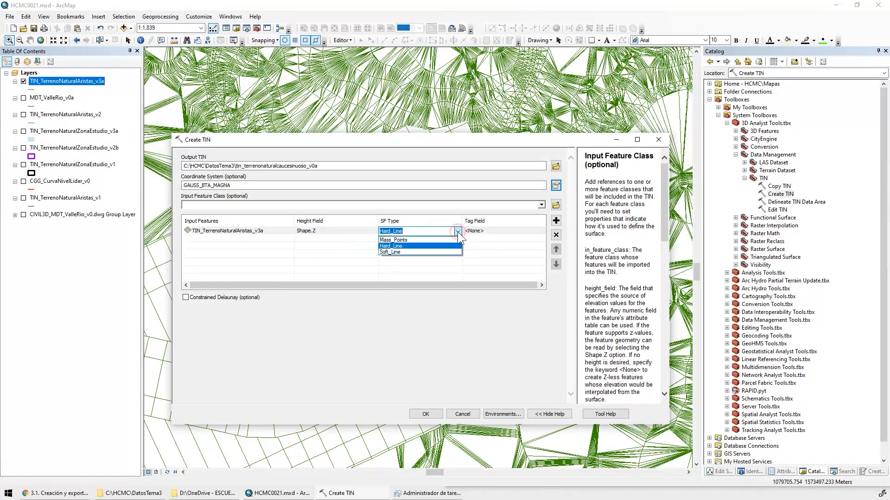
{"action": "left_click", "coordinate": [396, 246]}
{"action": "left_click", "coordinate": [505, 231]}
{"action": "left_click", "coordinate": [505, 230]}
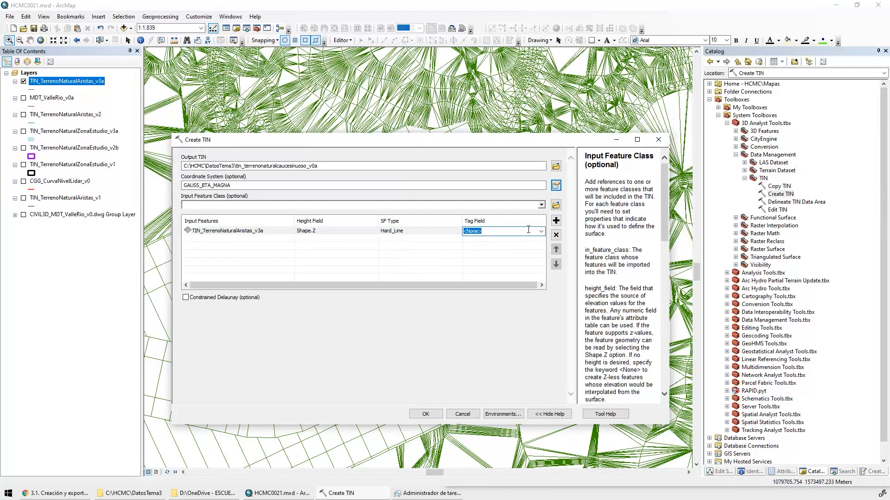
{"action": "left_click", "coordinate": [541, 231]}
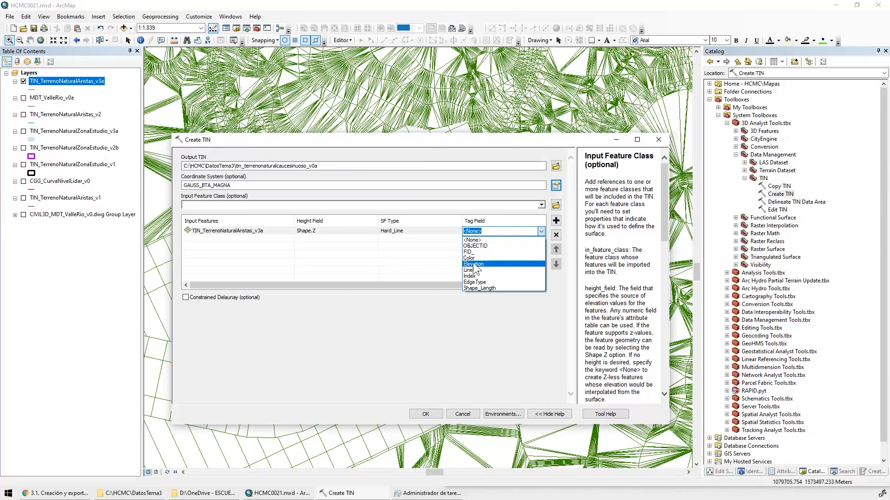
{"action": "left_click", "coordinate": [429, 263]}
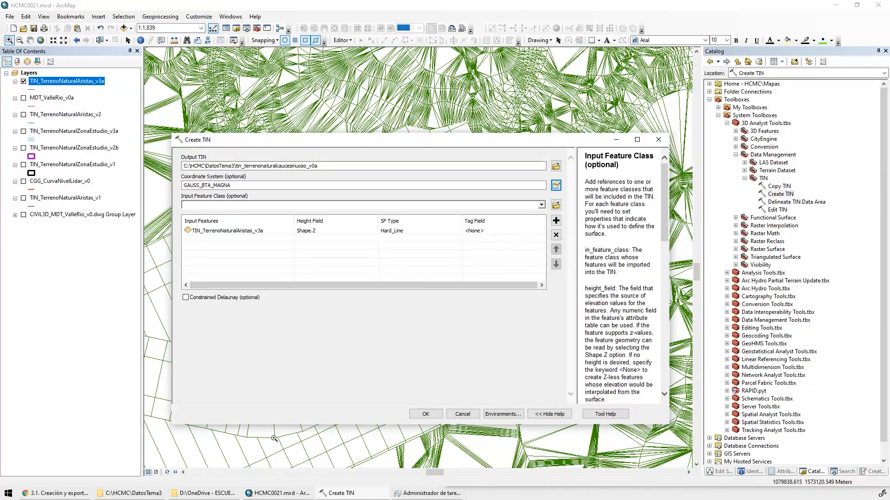
{"action": "left_click_drag", "start_coordinate": [383, 142], "coordinate": [528, 73]}
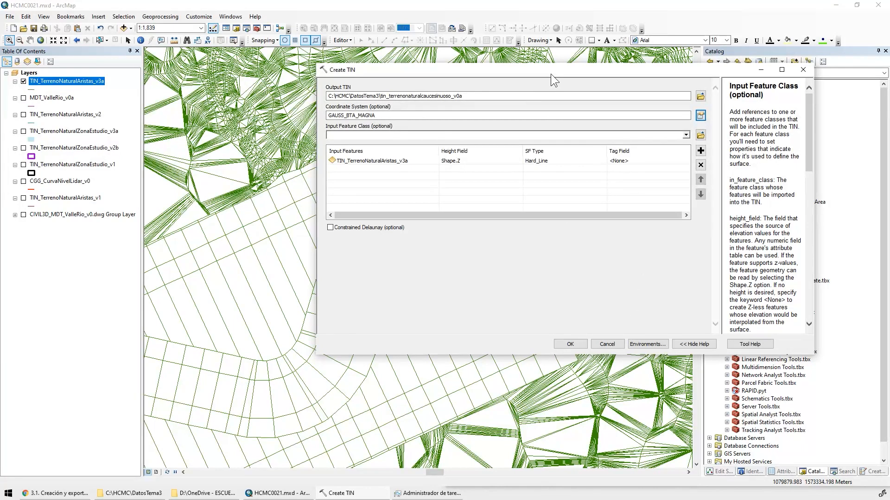
Leave the Create TIN tool without running it and check the Background Processing setting in the Geoprocessing Options
{"action": "left_click_drag", "start_coordinate": [551, 74], "coordinate": [463, 90]}
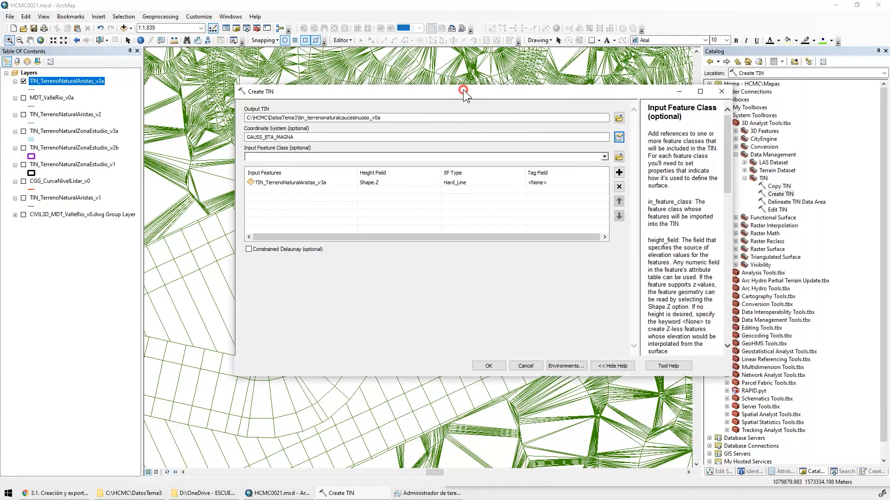
{"action": "left_click", "coordinate": [529, 367]}
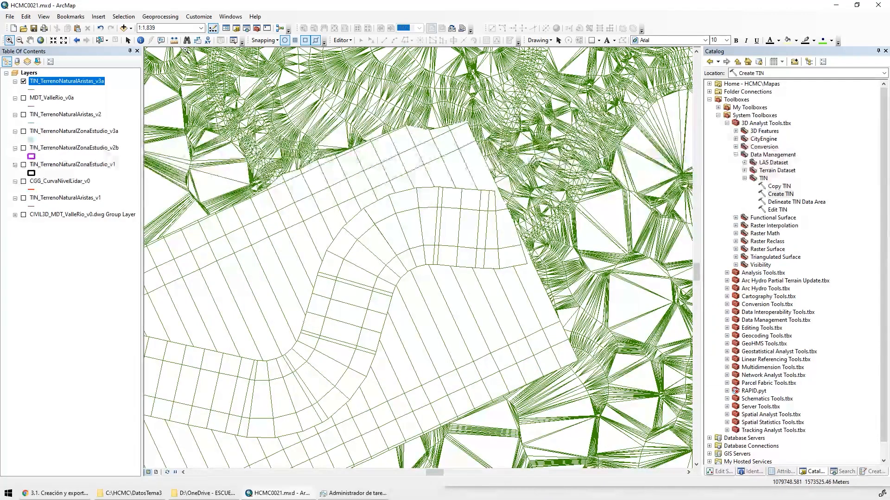
{"action": "left_click", "coordinate": [160, 17]}
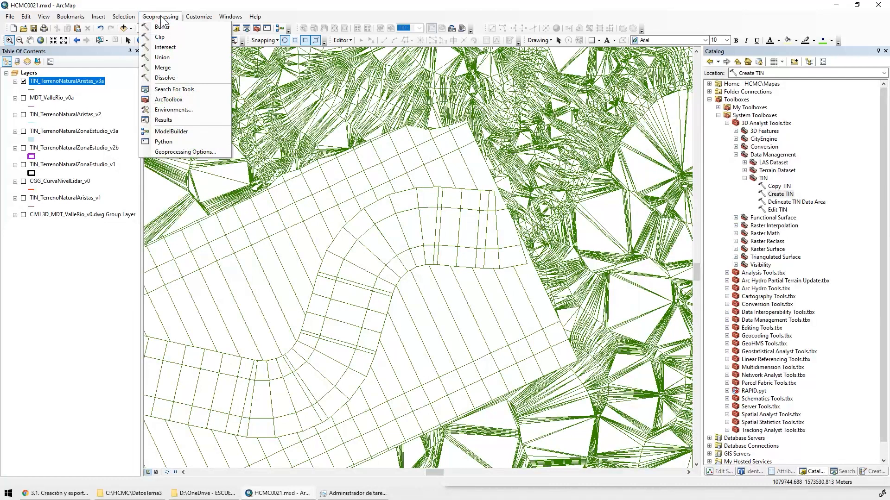
{"action": "left_click", "coordinate": [211, 152]}
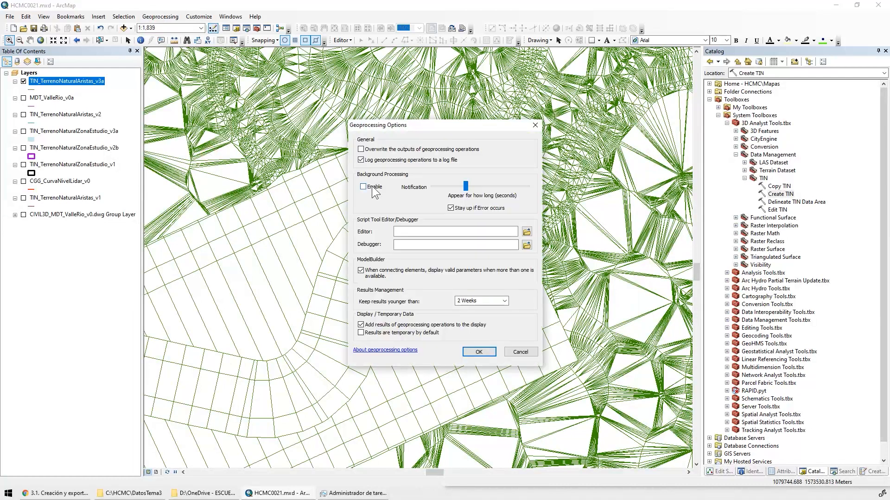
{"action": "key", "text": "ctrl"}
{"action": "key", "text": "ctrl"}
{"action": "left_click", "coordinate": [519, 353]}
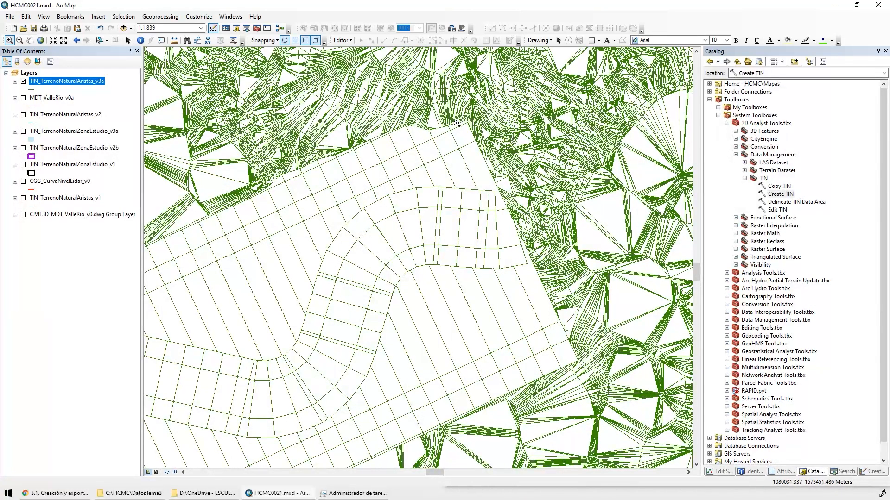
Hide the TIN_TerrenoNaturalAristas_v3a layer and add the existing TIN tin_terrenonaturalcaucesinuoso_v0 from the HCMC DatosTema3 folder to the map
{"action": "left_click", "coordinate": [23, 81]}
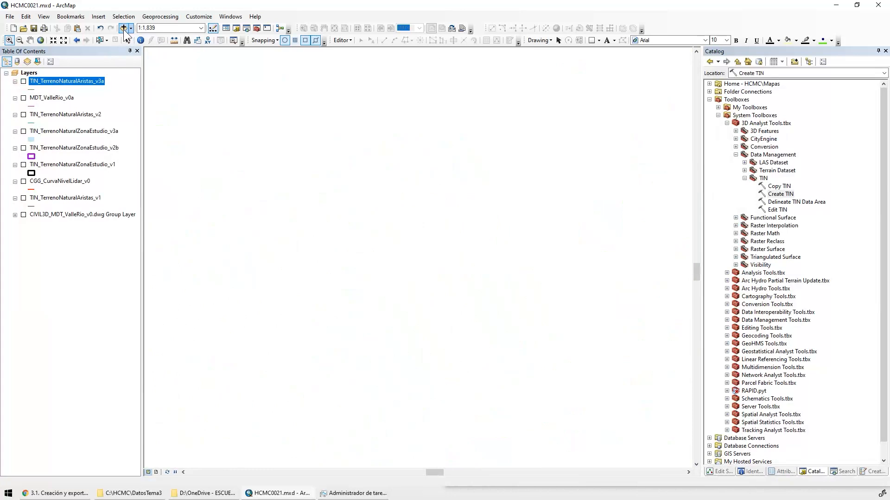
{"action": "left_click", "coordinate": [123, 29]}
{"action": "left_click", "coordinate": [458, 186]}
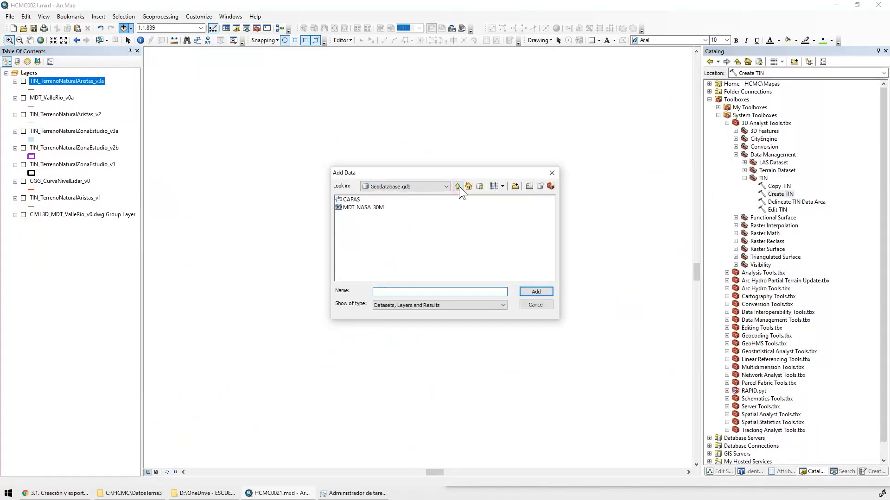
{"action": "left_click", "coordinate": [458, 187]}
{"action": "left_click", "coordinate": [438, 186]}
{"action": "left_click", "coordinate": [410, 215]}
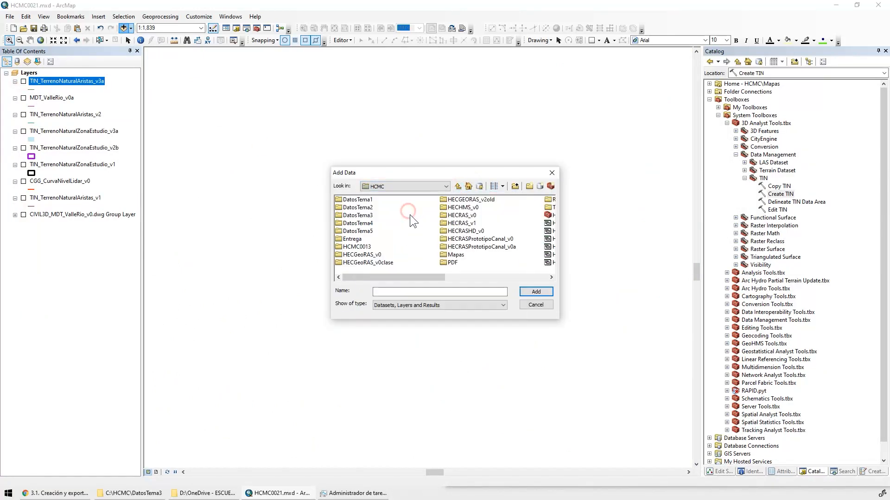
{"action": "double_click", "coordinate": [357, 215]}
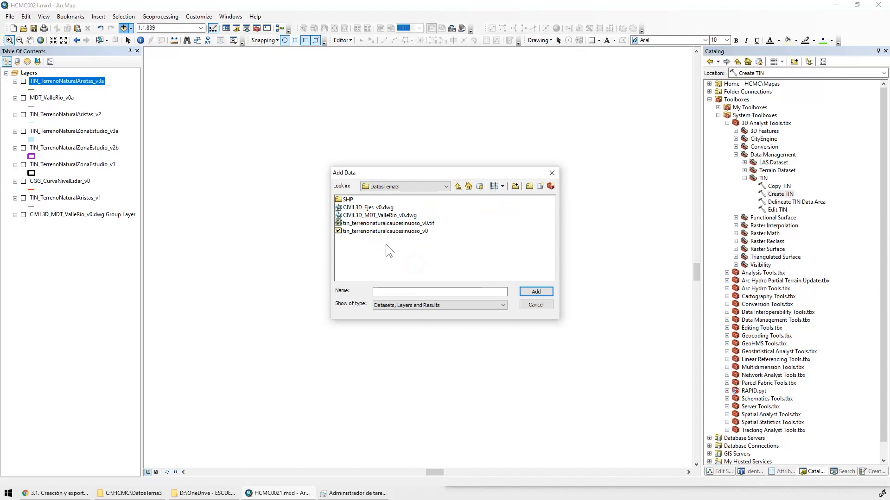
{"action": "left_click", "coordinate": [407, 231]}
{"action": "left_click", "coordinate": [537, 291]}
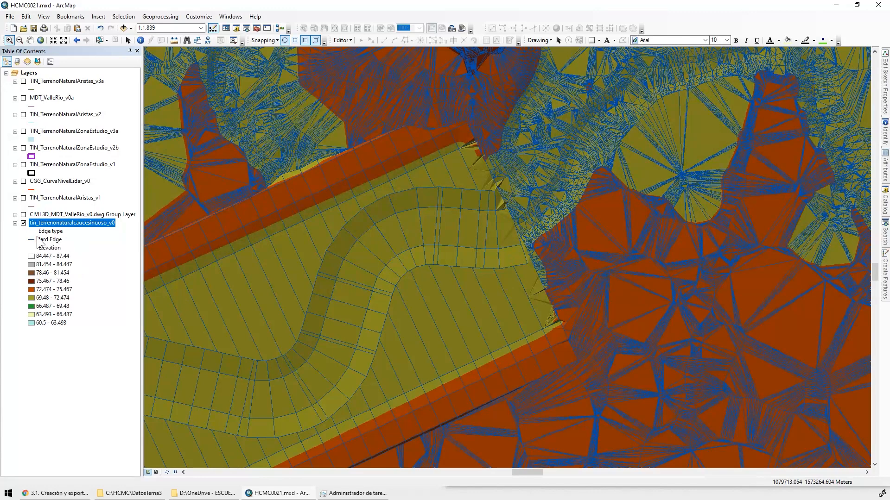
Turn off the Edge types symbology of tin_terrenonaturalcaucesinuoso_v0 and classify its Elevation into 32 classes
{"action": "left_click_drag", "start_coordinate": [440, 112], "coordinate": [621, 241]}
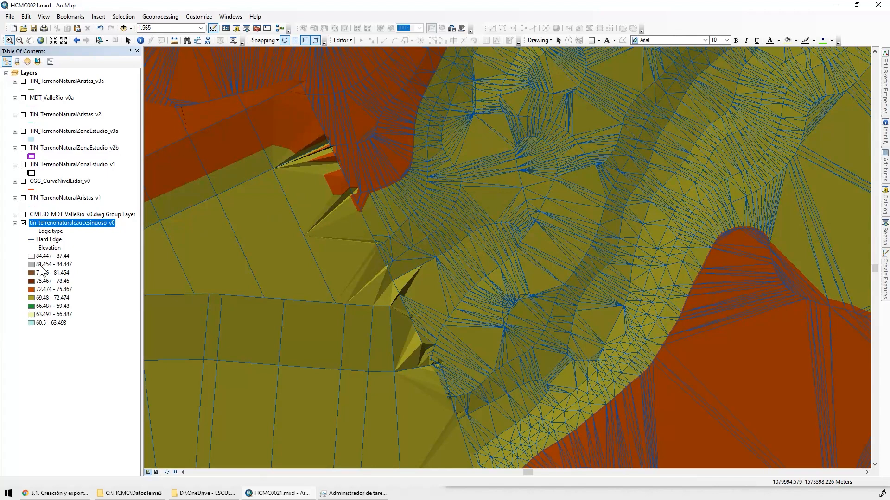
{"action": "double_click", "coordinate": [47, 223]}
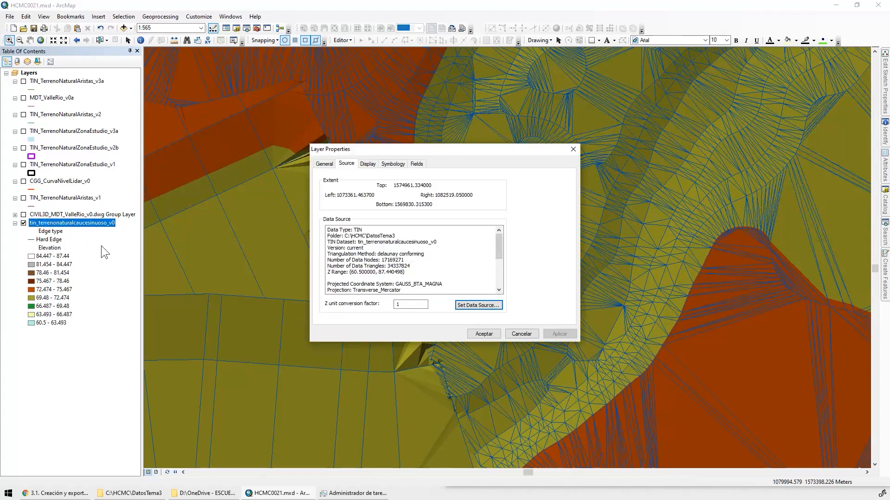
{"action": "left_click", "coordinate": [392, 164]}
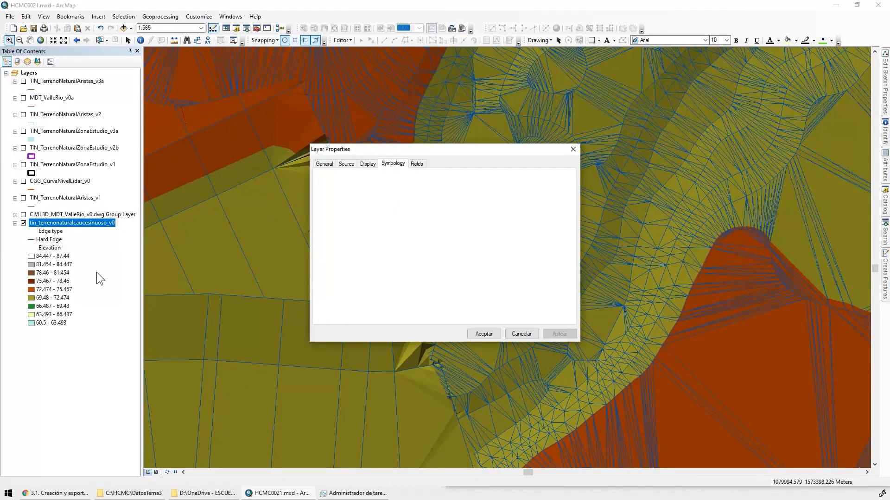
{"action": "left_click", "coordinate": [334, 183]}
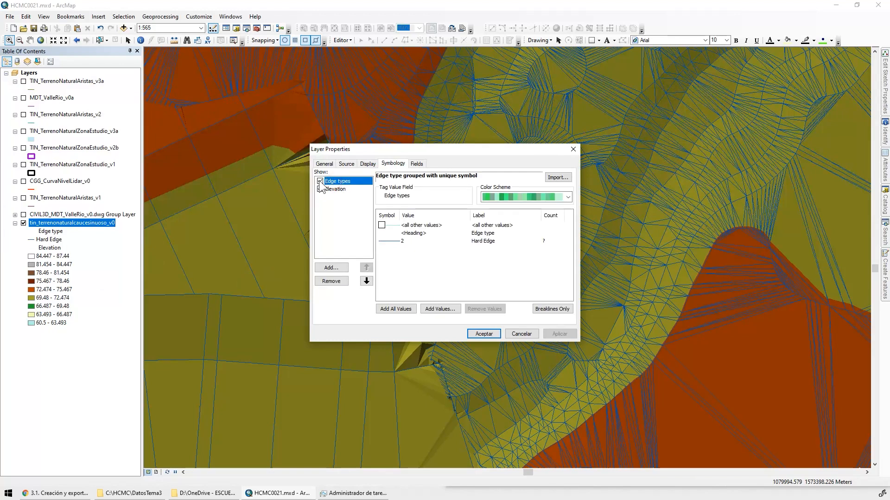
{"action": "left_click", "coordinate": [320, 181]}
{"action": "left_click", "coordinate": [335, 185]}
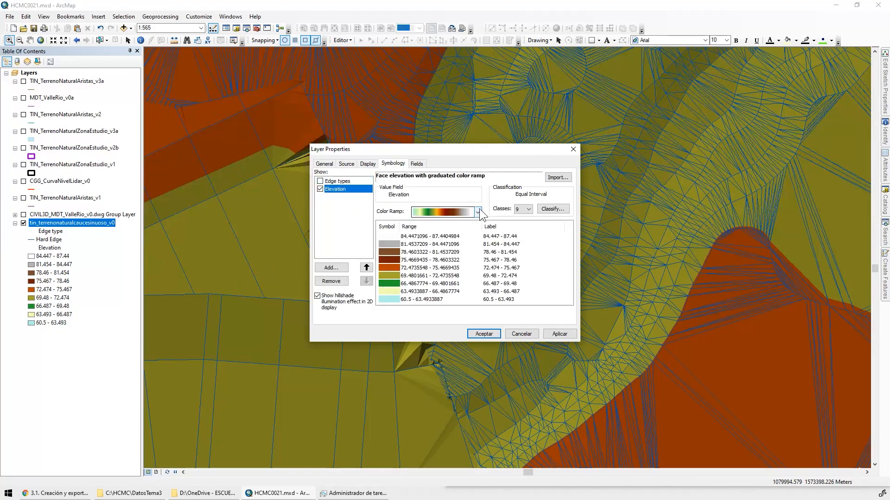
{"action": "left_click", "coordinate": [529, 209]}
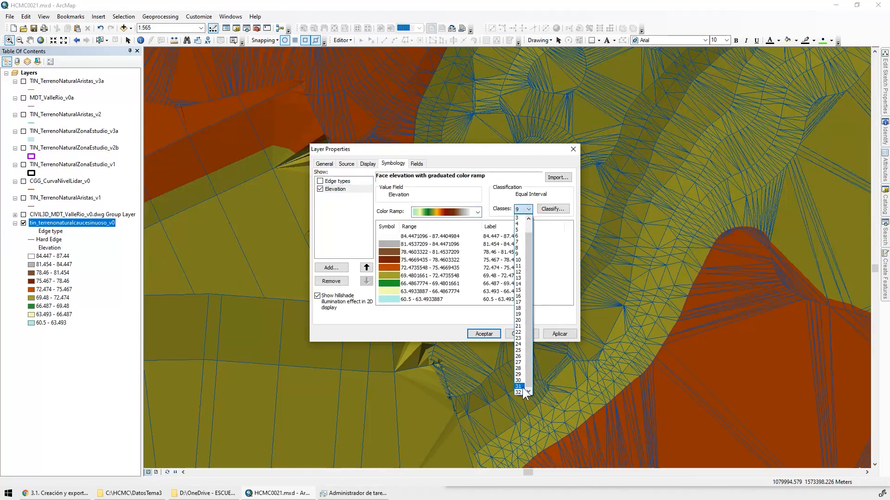
{"action": "left_click", "coordinate": [521, 393]}
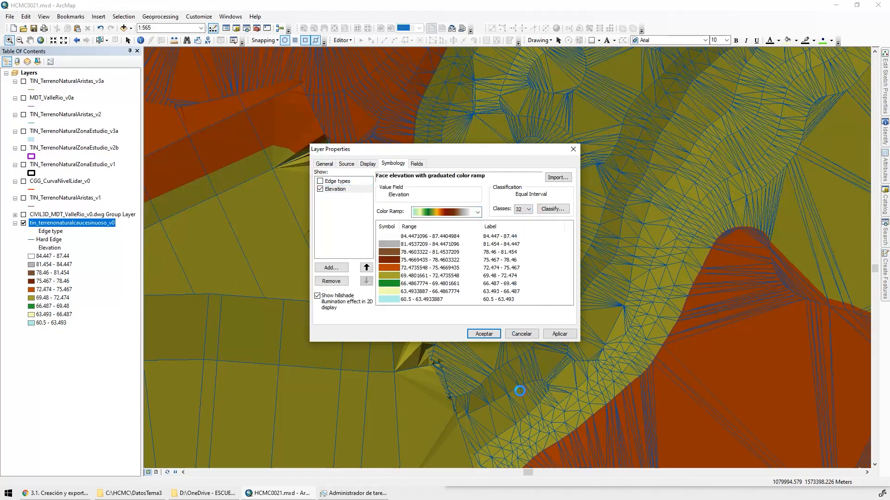
{"action": "left_click", "coordinate": [560, 334]}
{"action": "left_click", "coordinate": [483, 334]}
Examine how the TIN joins the sinuous valley's upstream end to the natural channels and the surrounding terrain
{"action": "scroll", "coordinate": [567, 212], "scroll_direction": "up", "scroll_amount": 3}
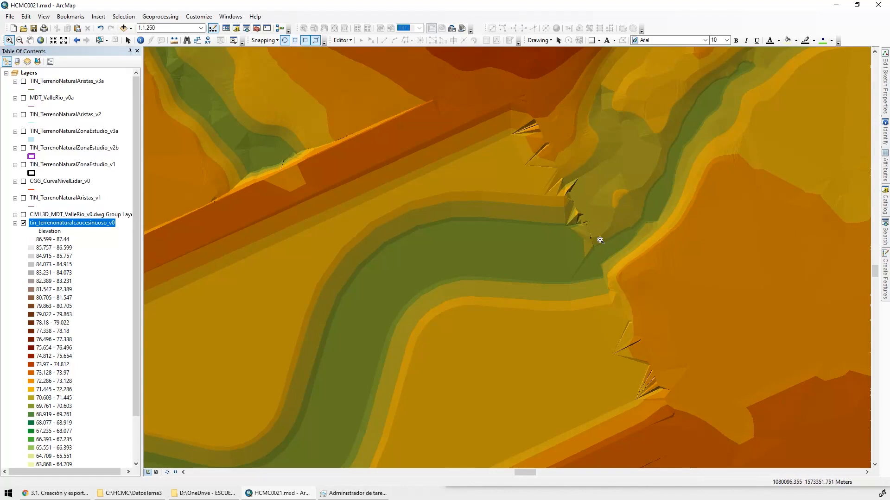
{"action": "scroll", "coordinate": [598, 238], "scroll_direction": "up", "scroll_amount": 1}
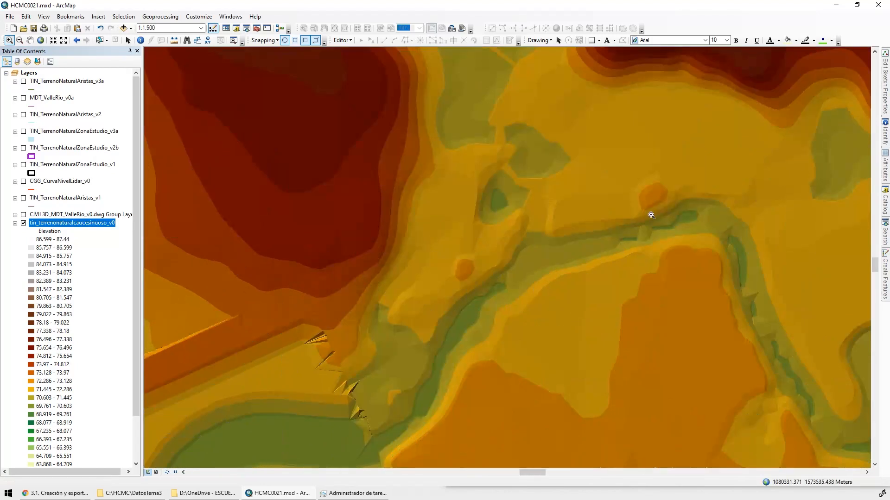
{"action": "scroll", "coordinate": [567, 246], "scroll_direction": "up", "scroll_amount": 1}
{"action": "scroll", "coordinate": [476, 262], "scroll_direction": "up", "scroll_amount": 2}
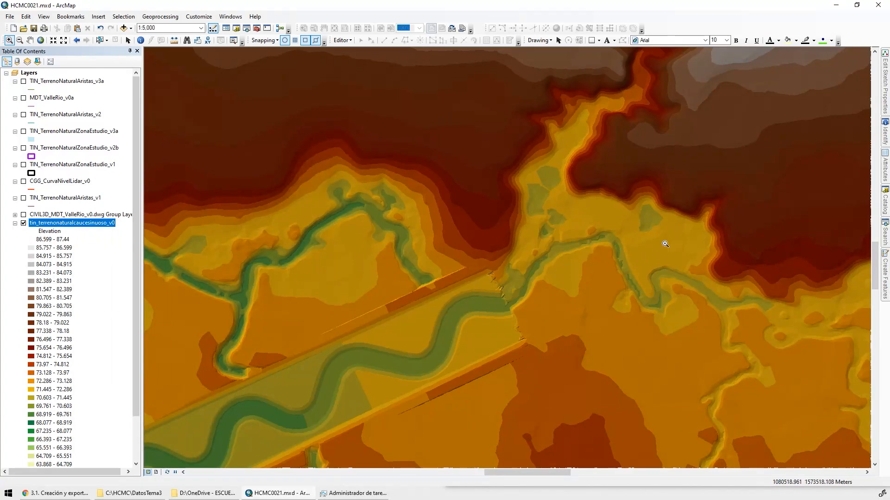
{"action": "left_click_drag", "start_coordinate": [607, 288], "coordinate": [543, 162]}
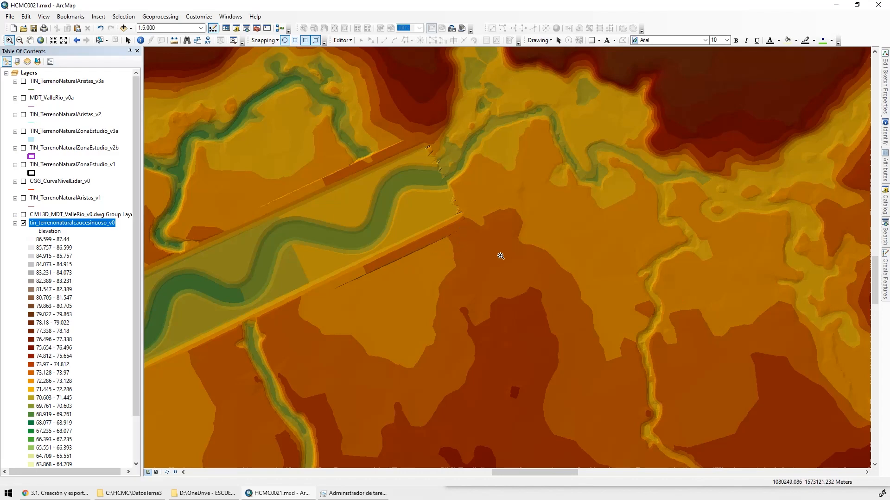
{"action": "left_click_drag", "start_coordinate": [622, 443], "coordinate": [595, 332]}
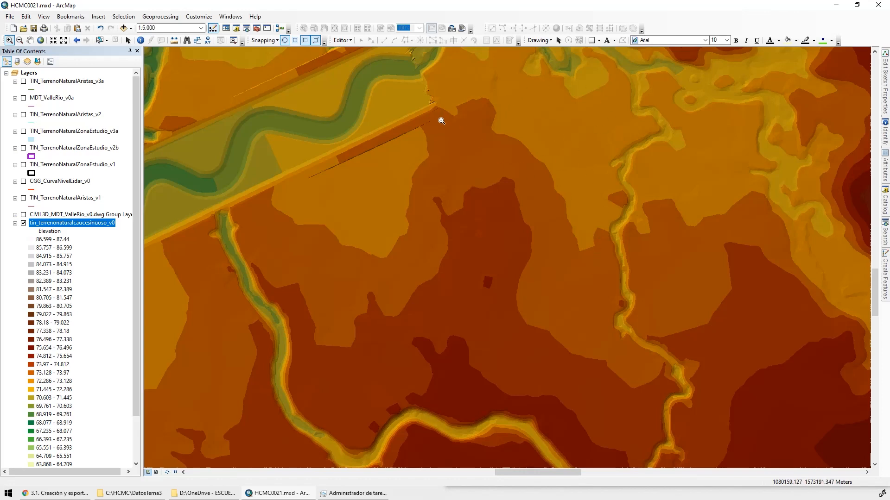
Follow the sinuous channel downstream and examine its banks and the tributaries cut off by the valley edges
{"action": "key", "text": "Left"}
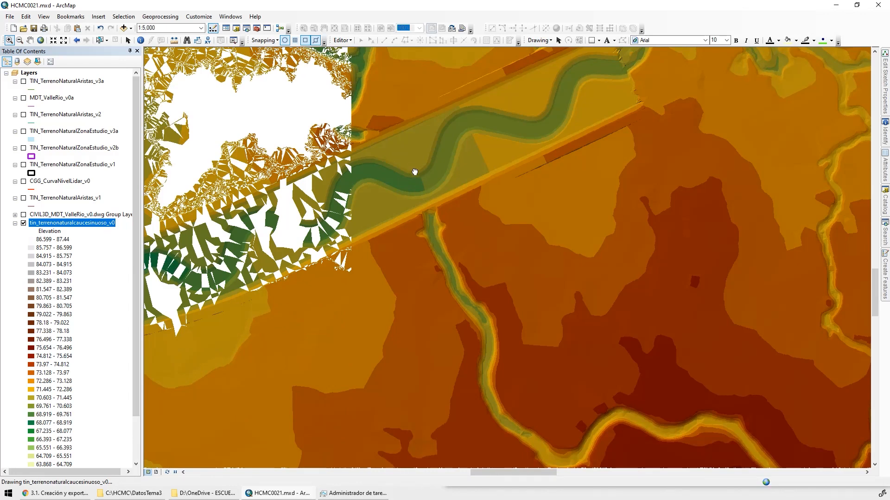
{"action": "left_click", "coordinate": [428, 222]}
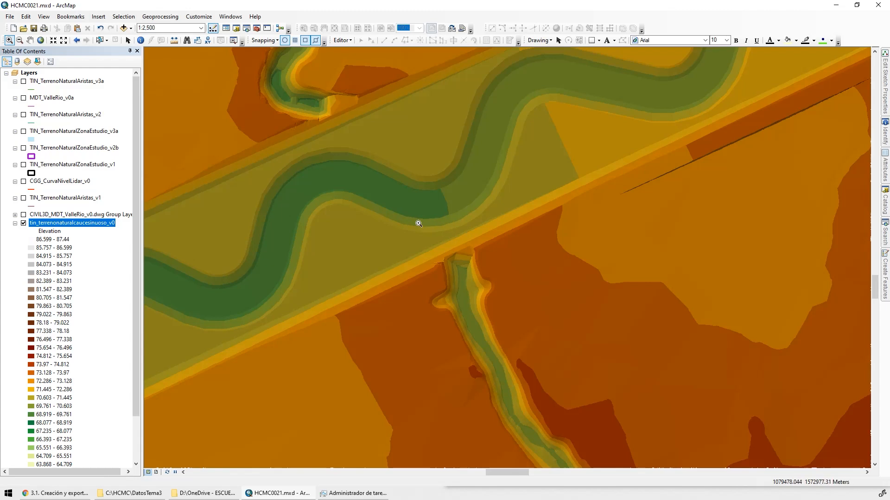
{"action": "left_click_drag", "start_coordinate": [314, 112], "coordinate": [438, 303]}
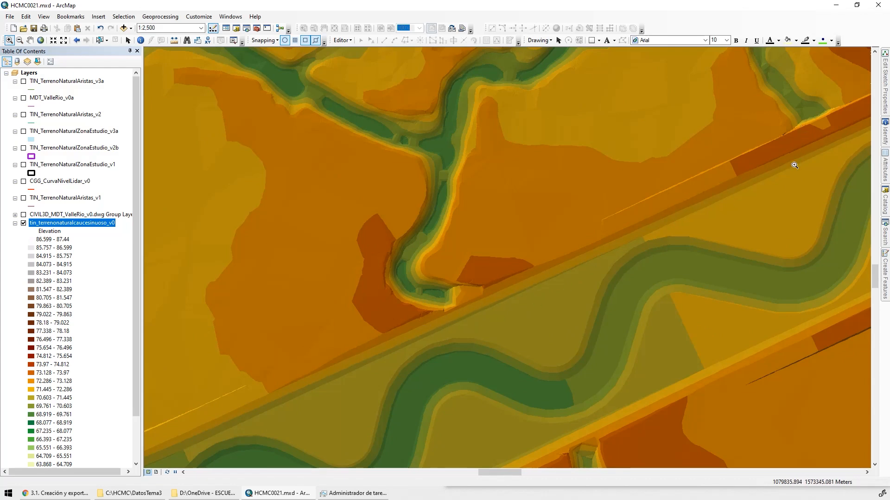
{"action": "left_click_drag", "start_coordinate": [250, 408], "coordinate": [662, 131]}
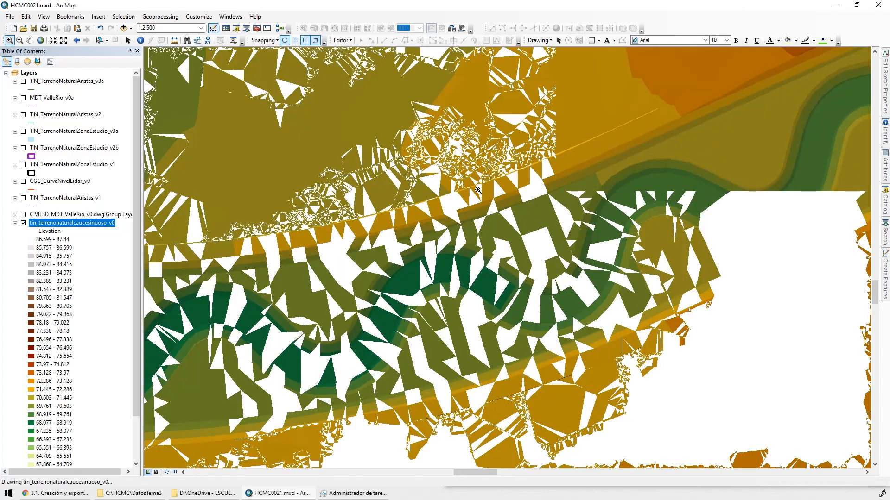
{"action": "left_click_drag", "start_coordinate": [268, 411], "coordinate": [718, 308]}
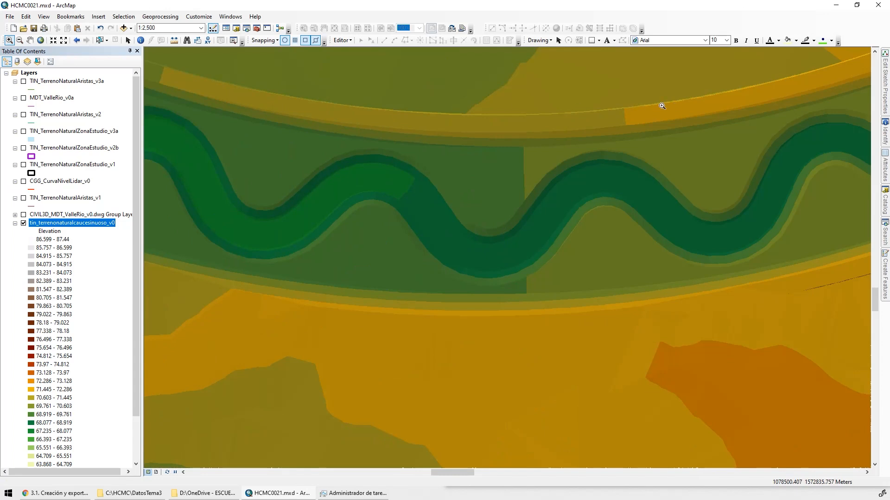
{"action": "left_click_drag", "start_coordinate": [189, 203], "coordinate": [570, 302]}
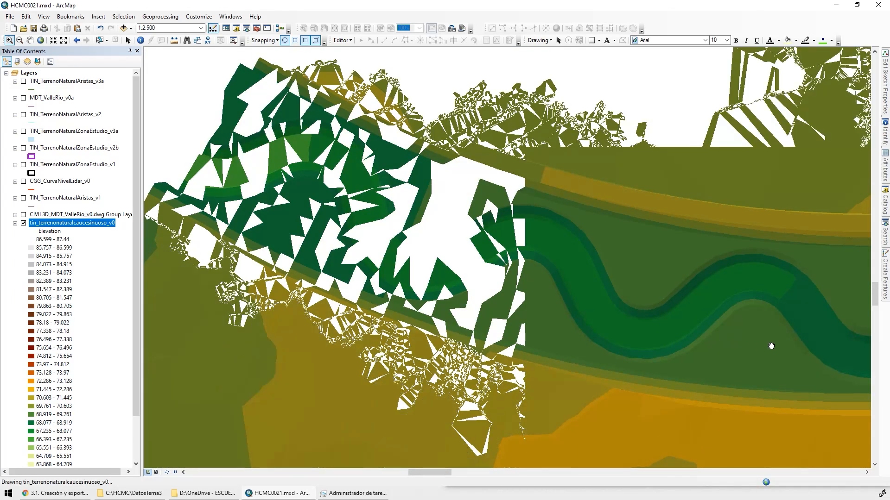
{"action": "left_click_drag", "start_coordinate": [796, 325], "coordinate": [504, 301]}
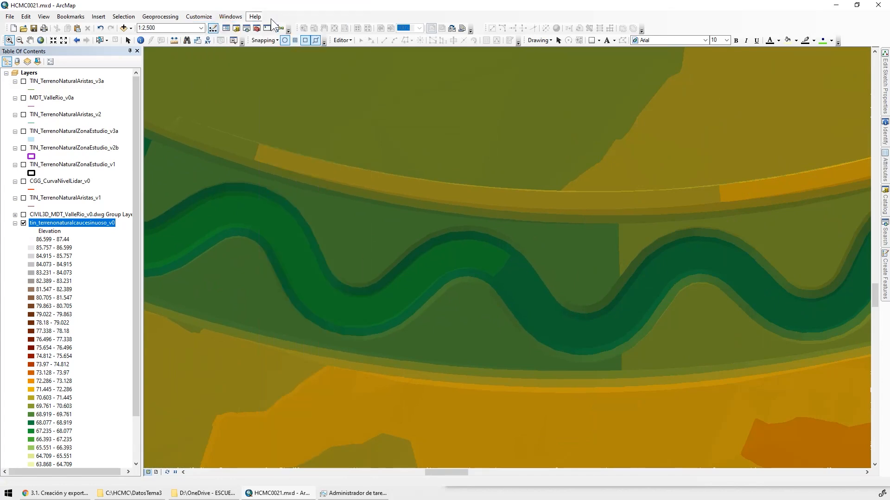
Show the 3D Analyst toolbar and choose tin_terrenonaturalcaucesinuoso_v0 as its active surface
{"action": "left_click", "coordinate": [255, 16]}
{"action": "mouse_move", "coordinate": [199, 16]}
{"action": "mouse_move", "coordinate": [251, 27]}
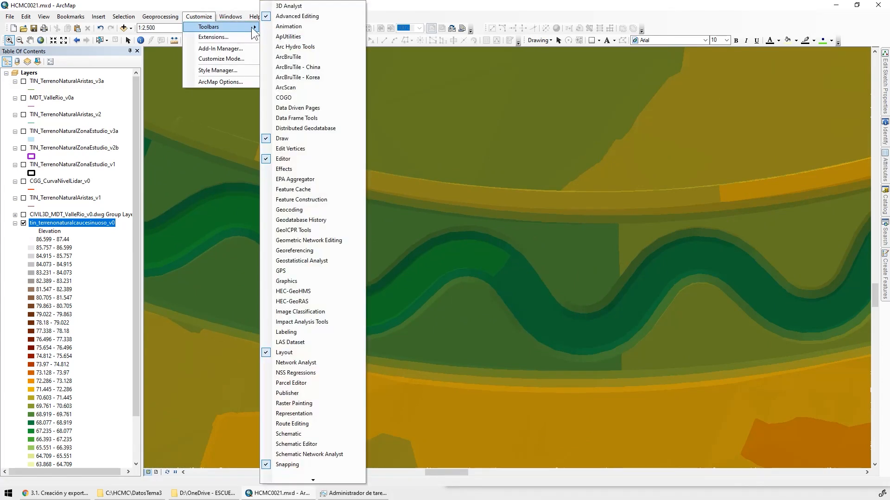
{"action": "left_click", "coordinate": [295, 6]}
{"action": "left_click", "coordinate": [271, 113]}
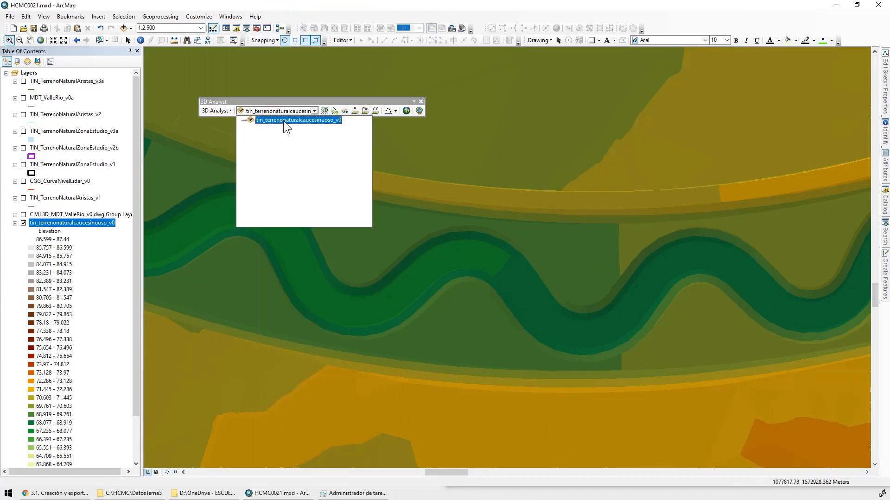
{"action": "left_click", "coordinate": [283, 121]}
Interpolate a three-point line on the TIN surface crossing the sinuous valley and both edges near its eastern channel bend
{"action": "left_click", "coordinate": [365, 112]}
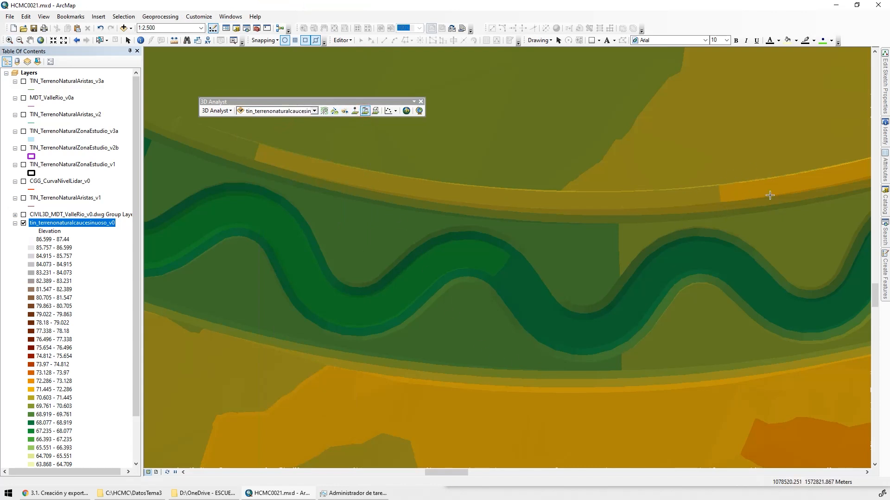
{"action": "left_click", "coordinate": [797, 448]}
{"action": "double_click", "coordinate": [755, 125]}
{"action": "left_click", "coordinate": [823, 349]}
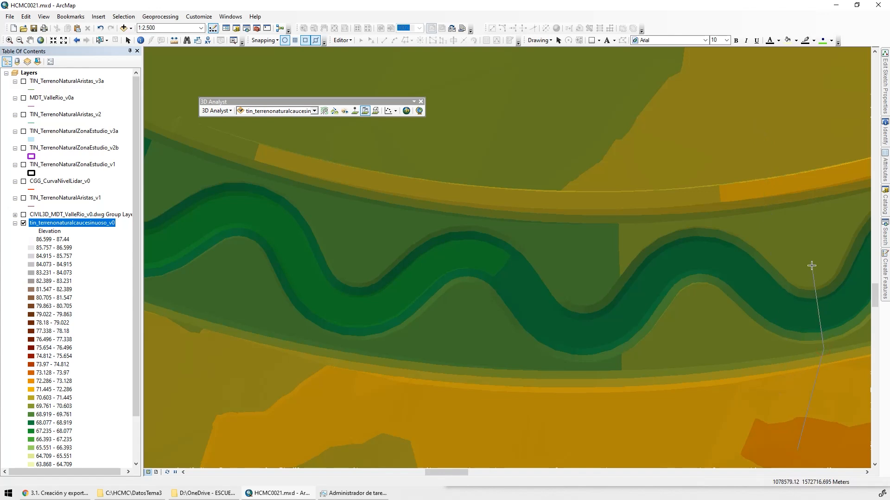
{"action": "double_click", "coordinate": [783, 103]}
Create a profile graph of the interpolated line and enlarge it to examine the valley cross-section
{"action": "left_click", "coordinate": [395, 111]}
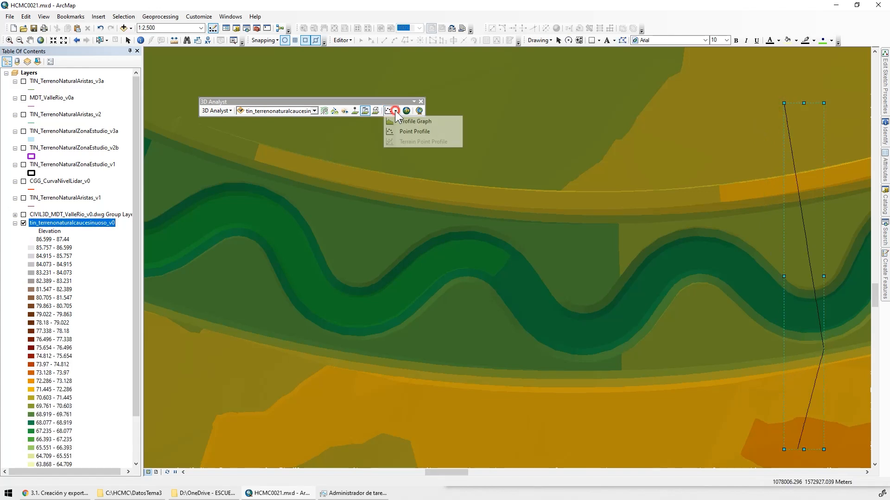
{"action": "left_click", "coordinate": [394, 121]}
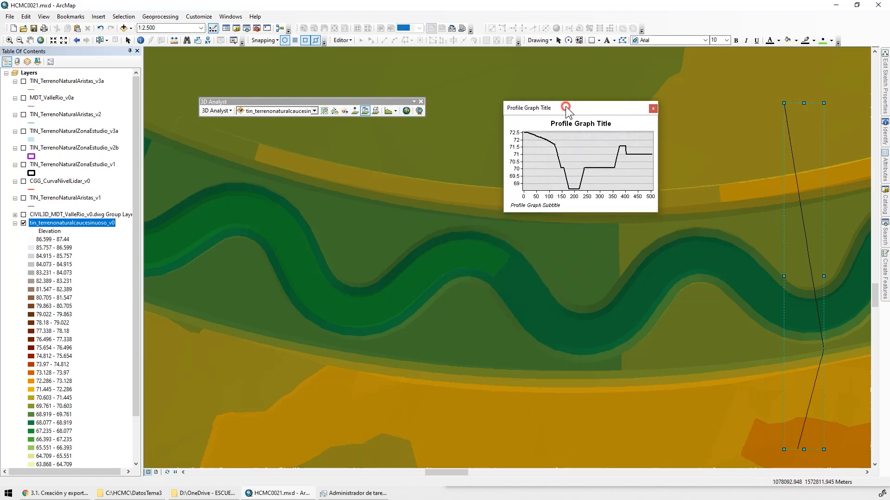
{"action": "left_click_drag", "start_coordinate": [562, 104], "coordinate": [526, 74]}
{"action": "left_click_drag", "start_coordinate": [468, 180], "coordinate": [134, 422]}
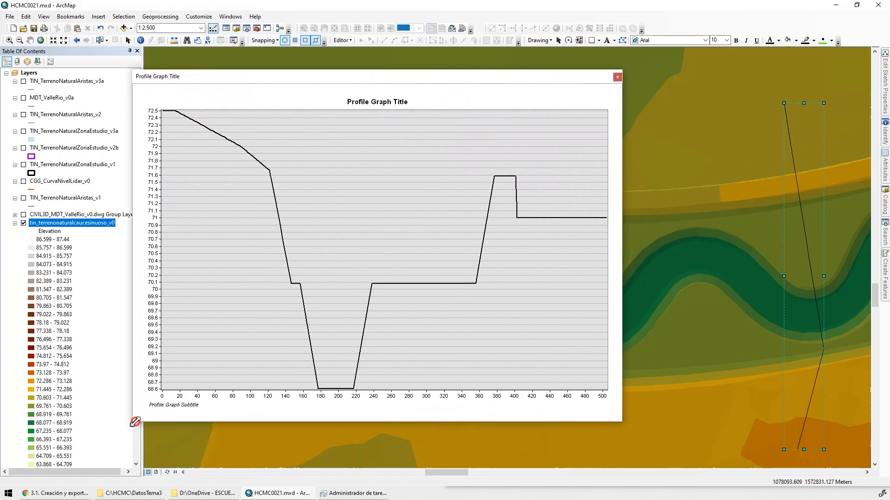
{"action": "left_click_drag", "start_coordinate": [625, 259], "coordinate": [723, 258]}
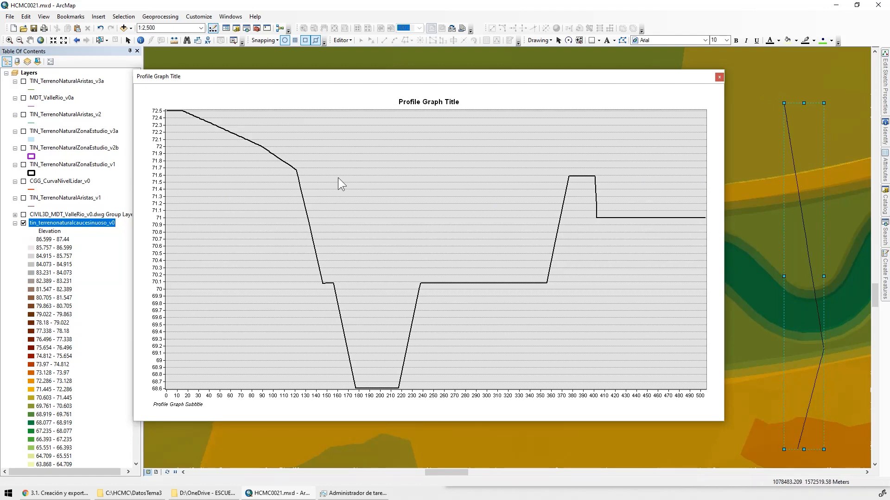
Close the cross-section graph and delete the interpolated line from the map
{"action": "left_click", "coordinate": [720, 76]}
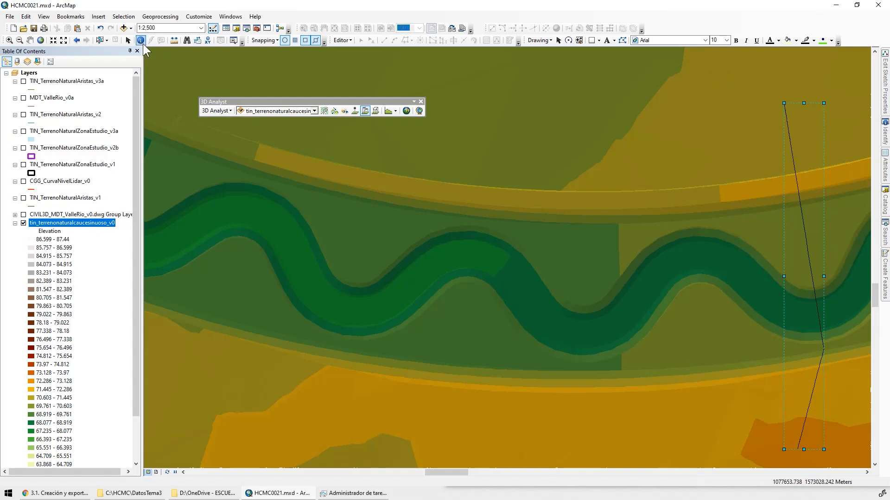
{"action": "left_click", "coordinate": [128, 40]}
{"action": "key", "text": "Delete"}
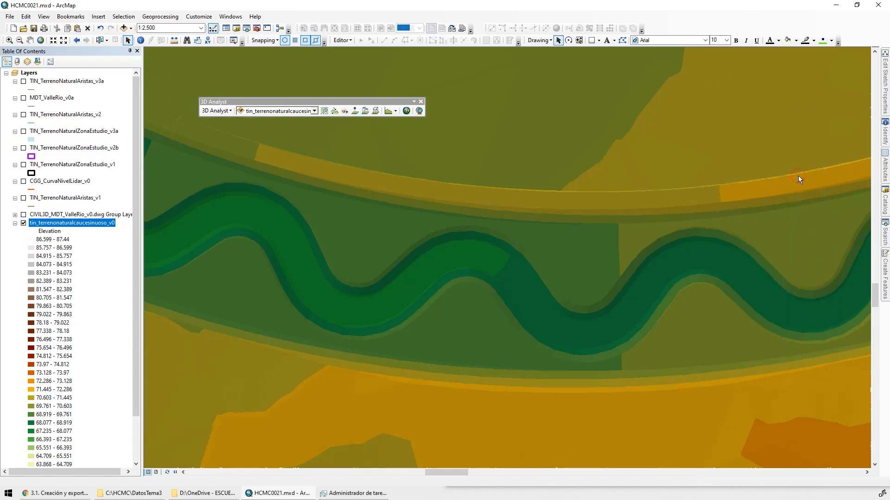
Follow the sinuous valley back upstream and examine its inlet, the adjoining natural channel and the surrounding floodplain
{"action": "left_click_drag", "start_coordinate": [333, 342], "coordinate": [816, 387]}
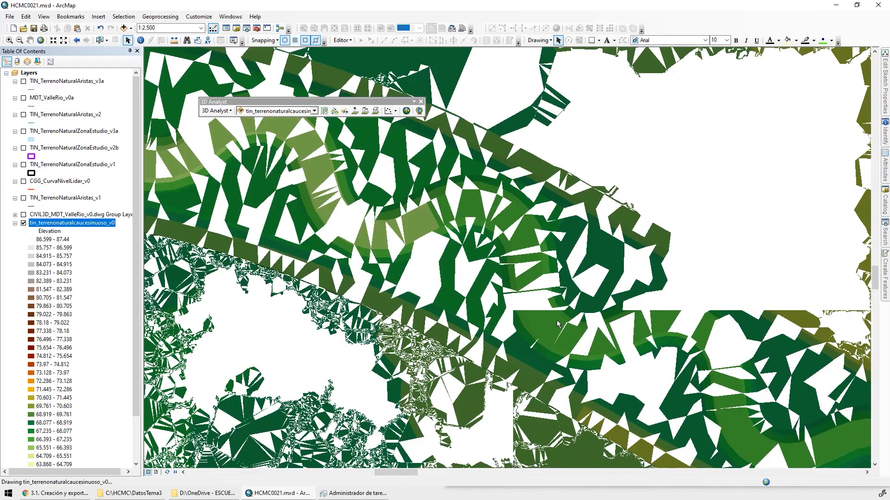
{"action": "left_click_drag", "start_coordinate": [269, 260], "coordinate": [747, 404]}
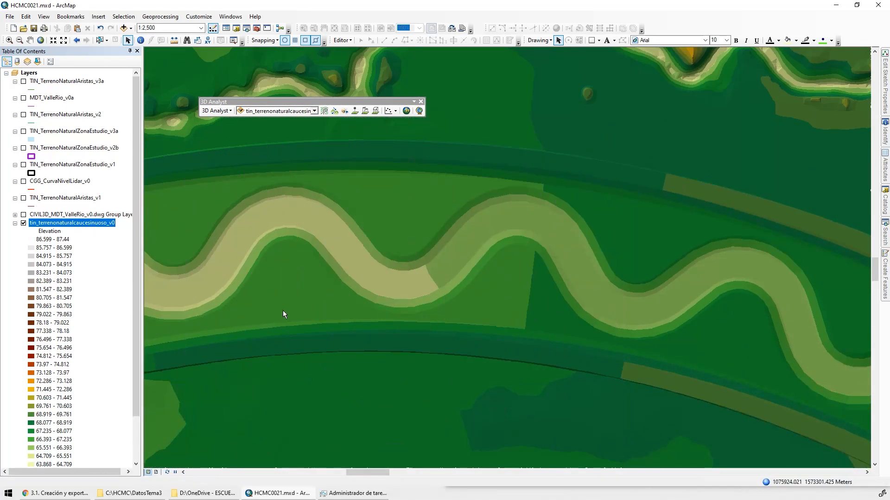
{"action": "left_click_drag", "start_coordinate": [281, 313], "coordinate": [676, 321]}
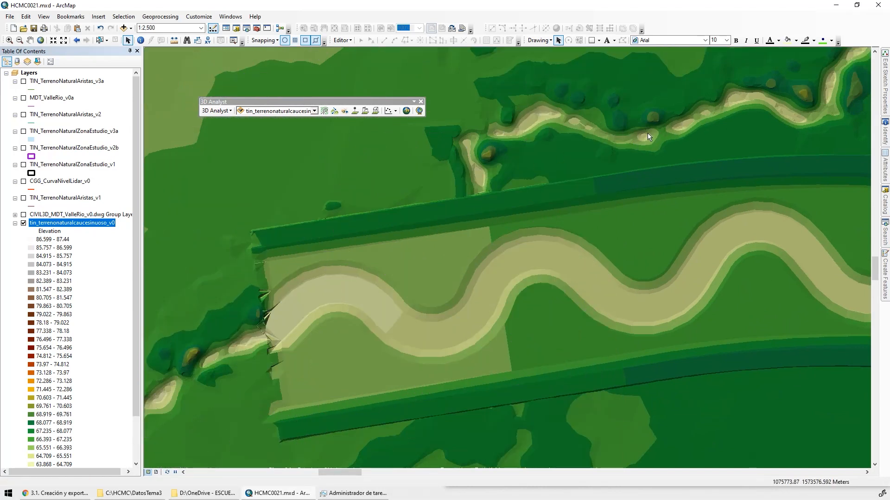
{"action": "left_click_drag", "start_coordinate": [318, 331], "coordinate": [705, 184]}
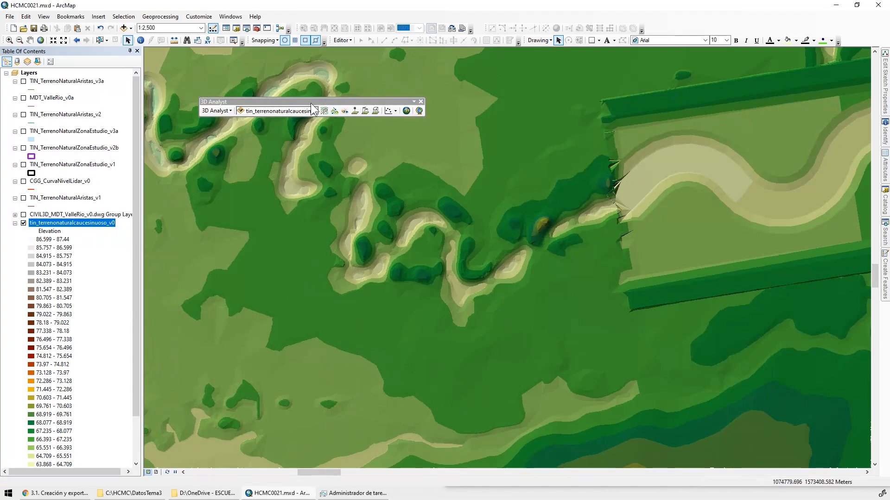
{"action": "left_click_drag", "start_coordinate": [283, 101], "coordinate": [422, 55]}
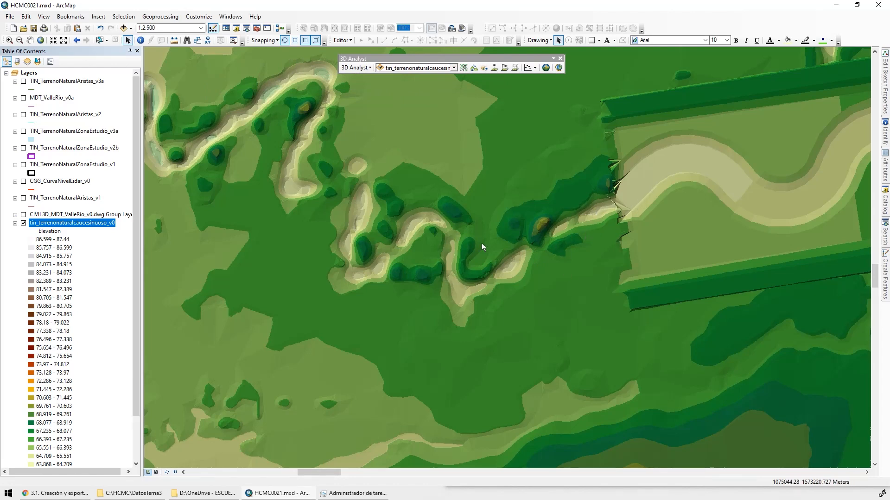
{"action": "left_click_drag", "start_coordinate": [596, 283], "coordinate": [389, 174]}
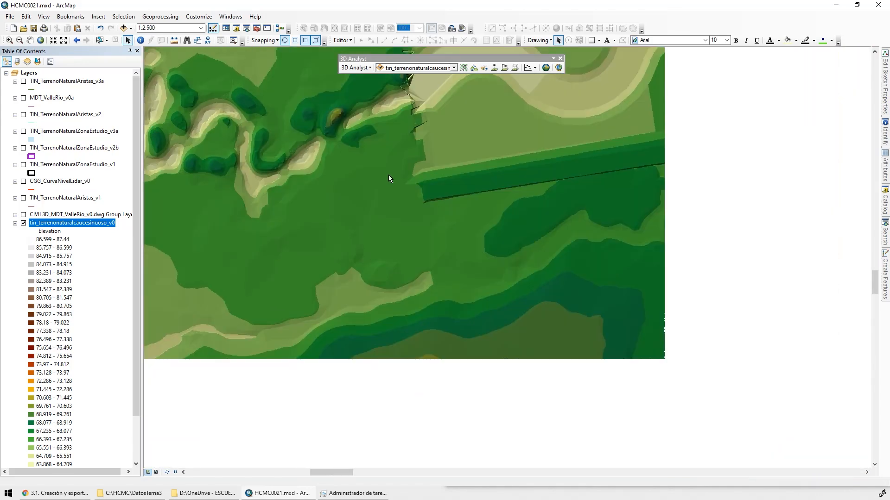
{"action": "scroll", "coordinate": [420, 184], "scroll_direction": "down", "scroll_amount": 2}
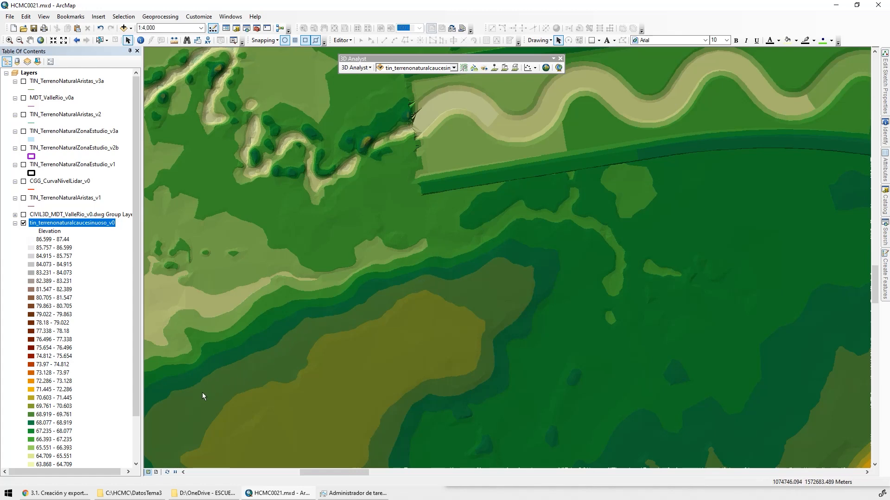
{"action": "left_click_drag", "start_coordinate": [202, 393], "coordinate": [533, 385]}
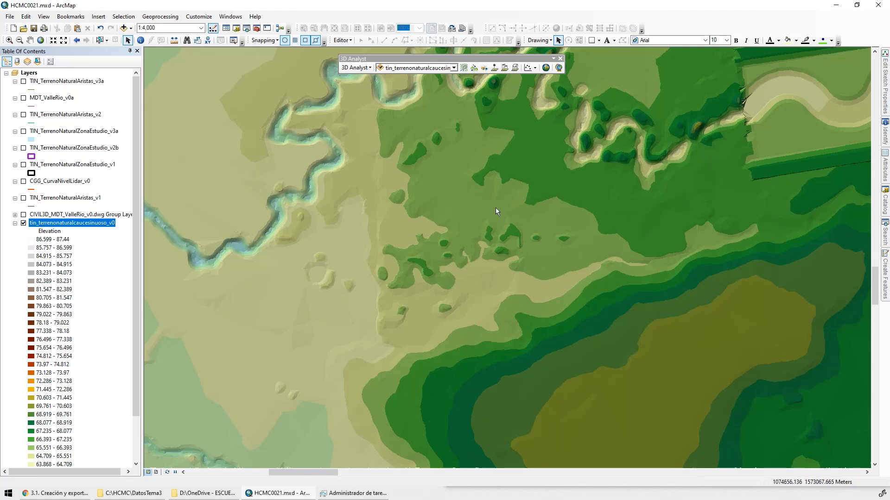
{"action": "left_click_drag", "start_coordinate": [736, 120], "coordinate": [456, 272]}
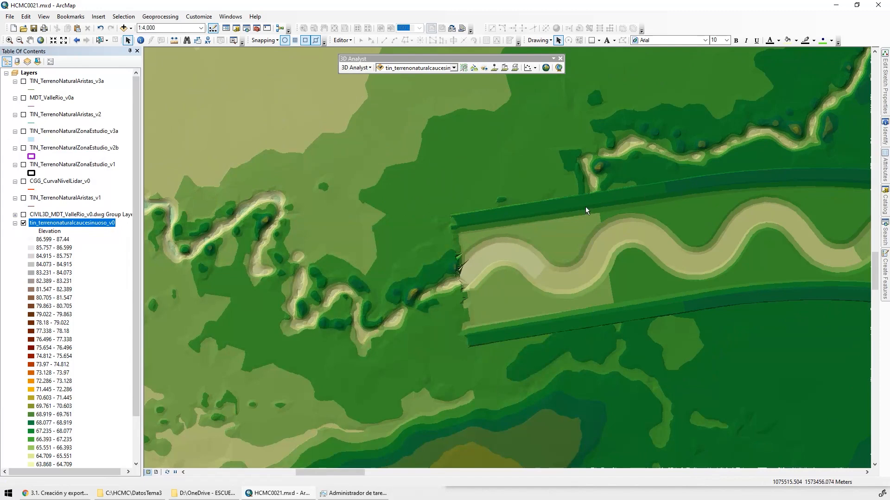
Interpolate a line on the TIN surface across the valley's upstream end, extending into the natural terrain beyond both edges
{"action": "left_click", "coordinate": [504, 69]}
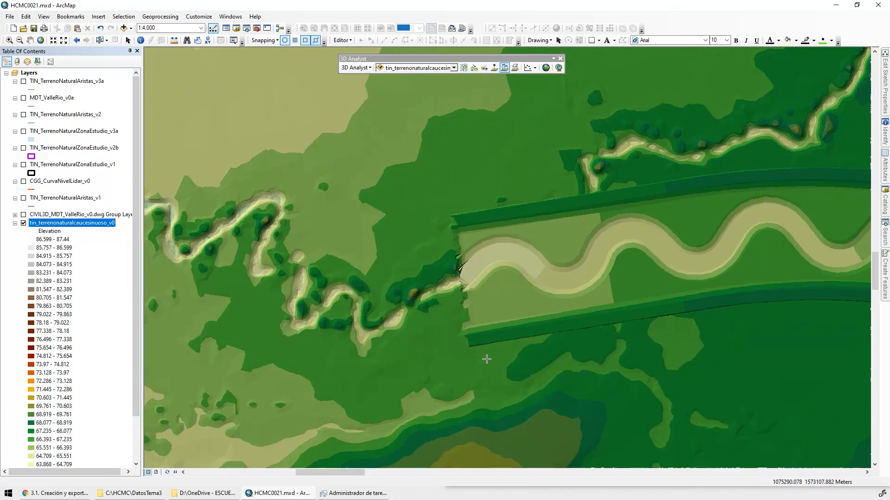
{"action": "left_click", "coordinate": [515, 465]}
{"action": "left_click", "coordinate": [516, 346]}
{"action": "left_click", "coordinate": [511, 321]}
{"action": "double_click", "coordinate": [477, 100]}
Plot the upstream line as a profile graph and enlarge it beside the valley to compare both
{"action": "left_click", "coordinate": [535, 69]}
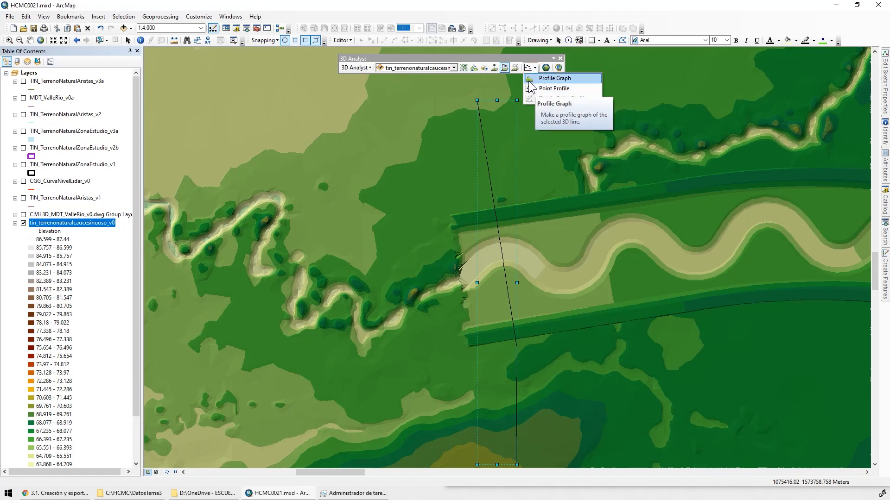
{"action": "left_click", "coordinate": [543, 78]}
{"action": "left_click_drag", "start_coordinate": [289, 205], "coordinate": [449, 459]}
{"action": "left_click_drag", "start_coordinate": [133, 256], "coordinate": [33, 256]}
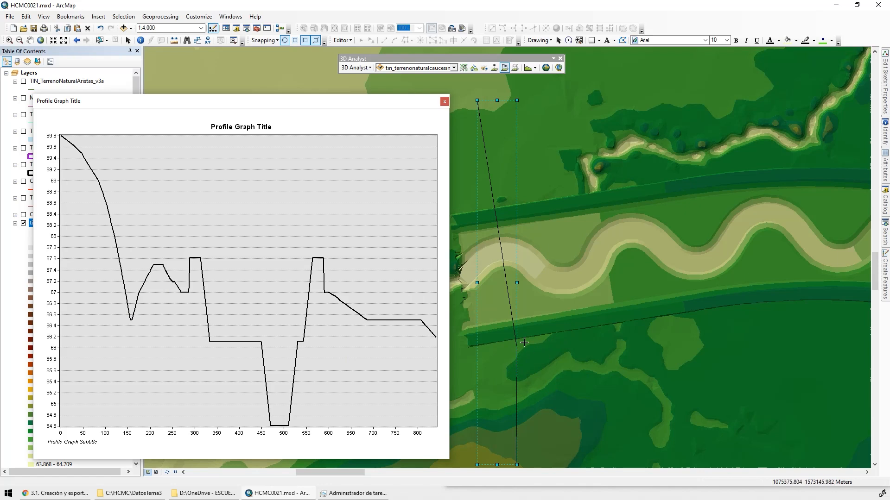
Close the upstream profile graph and remove its interpolated line from the map
{"action": "left_click", "coordinate": [444, 102]}
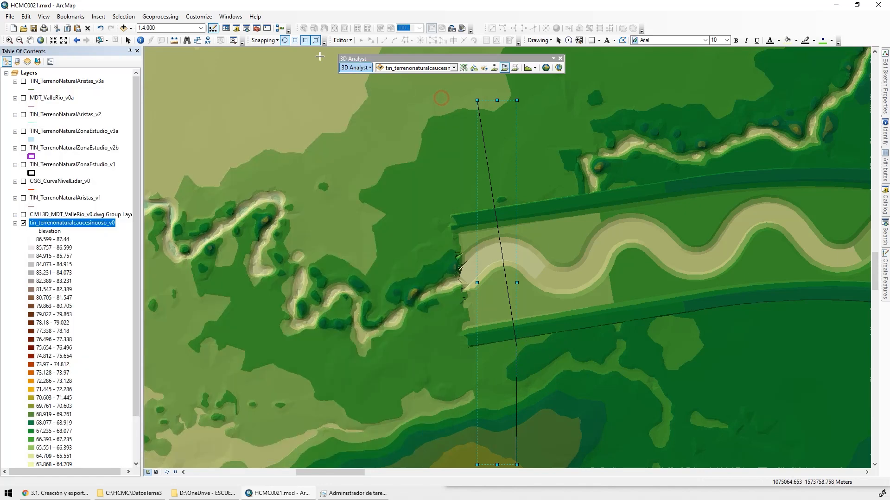
{"action": "left_click", "coordinate": [128, 40]}
{"action": "left_click_drag", "start_coordinate": [490, 193], "coordinate": [453, 164]}
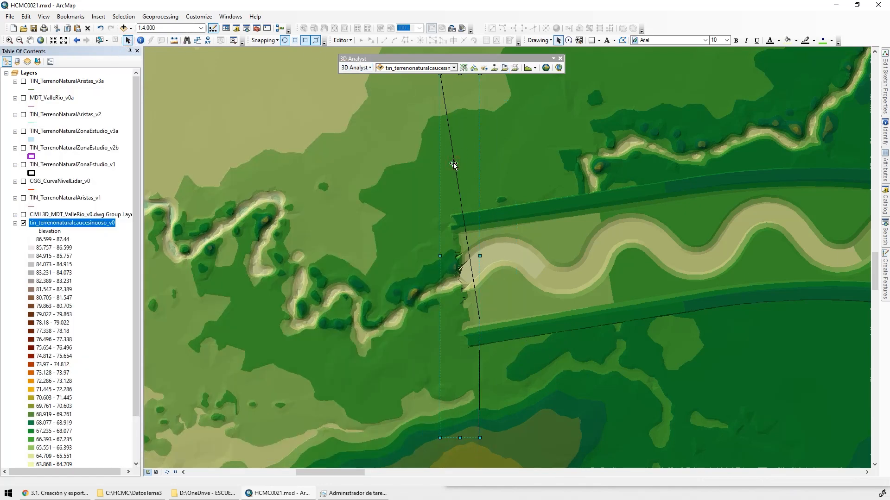
{"action": "key", "text": "Delete"}
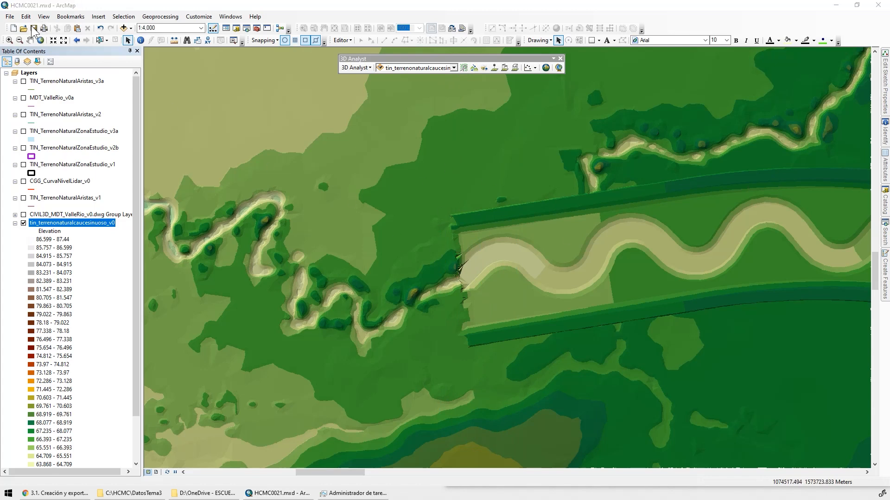
Launch ArcScene 10.2.2 with a new blank scene
{"action": "left_click", "coordinate": [9, 493]}
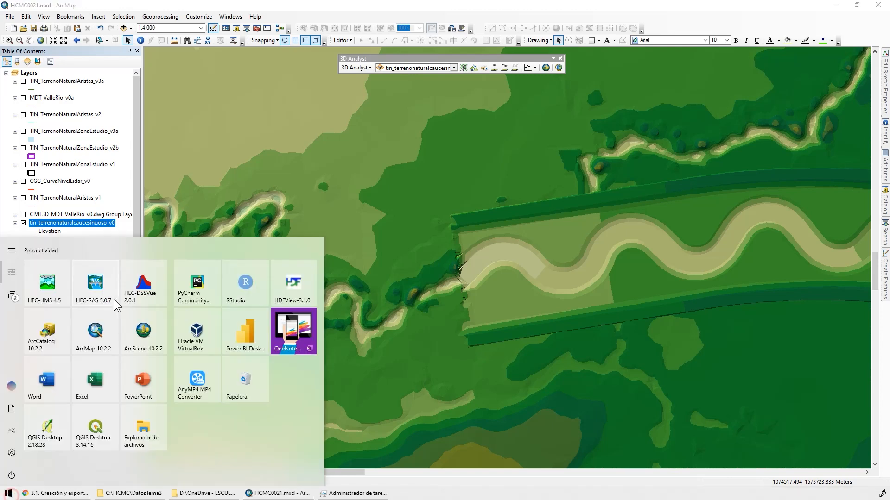
{"action": "left_click", "coordinate": [145, 336]}
{"action": "scroll", "coordinate": [535, 268], "scroll_direction": "down", "scroll_amount": 1}
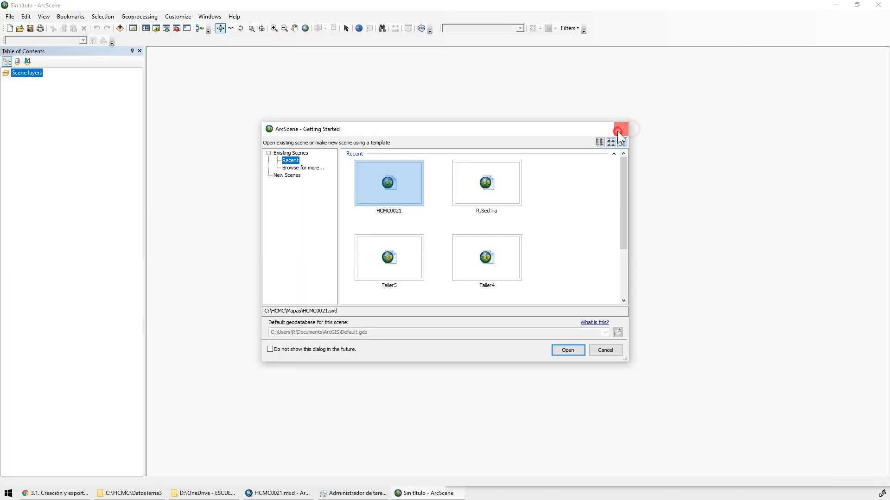
{"action": "left_click", "coordinate": [618, 133]}
Add data to the blank ArcScene scene and switch back to the ArcMap document HCMC0021.mxd
{"action": "left_click", "coordinate": [120, 28]}
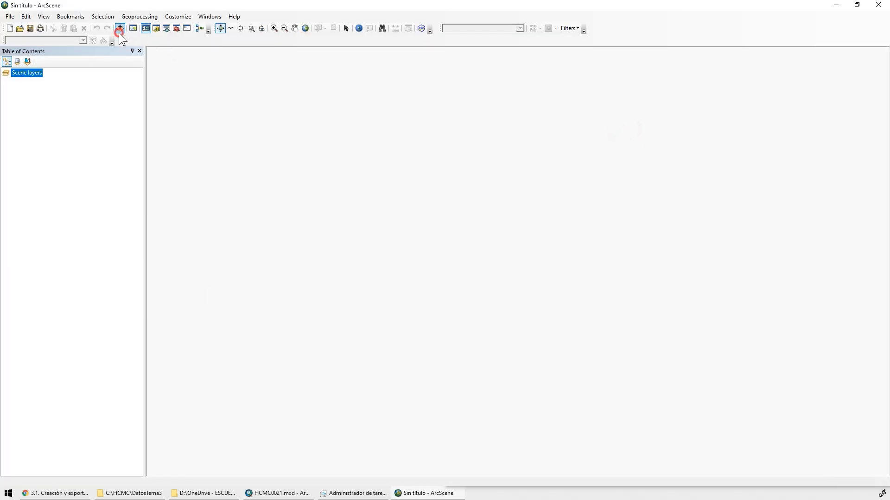
{"action": "left_click", "coordinate": [408, 231]}
{"action": "left_click", "coordinate": [539, 293]}
{"action": "left_click", "coordinate": [264, 493]}
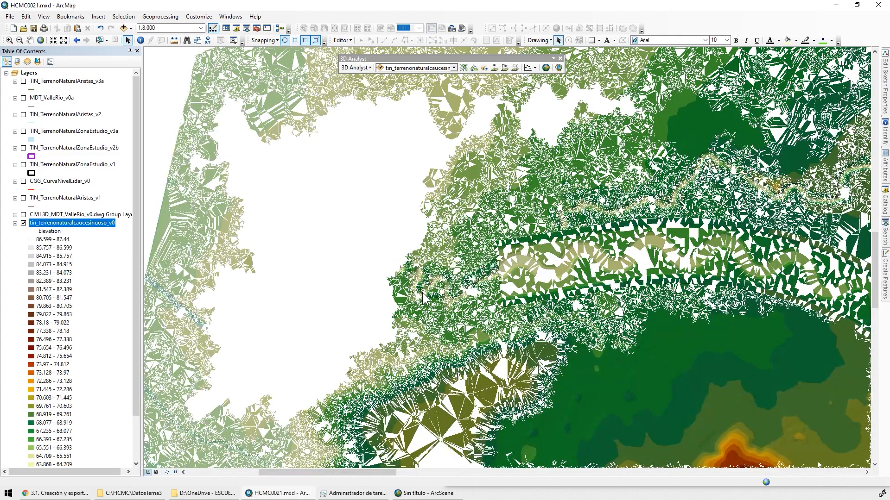
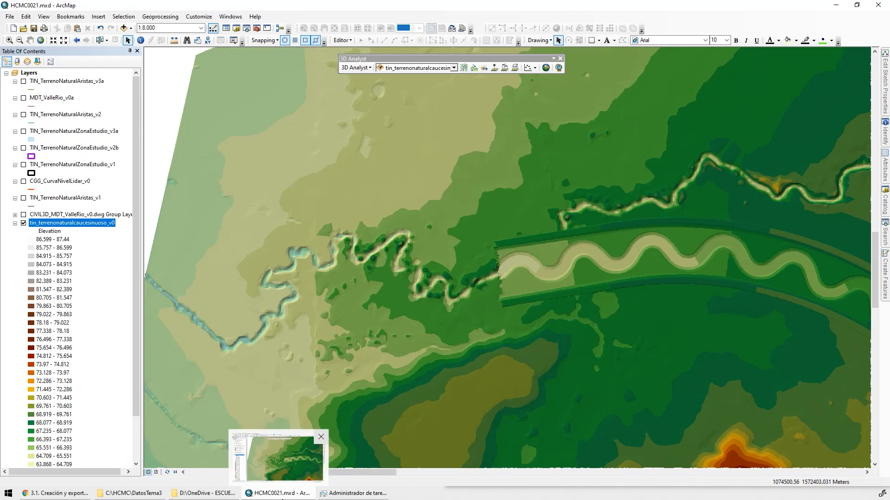
Switch to ArcScene 10.2.2 by launching it with a new blank scene
{"action": "left_click", "coordinate": [9, 493]}
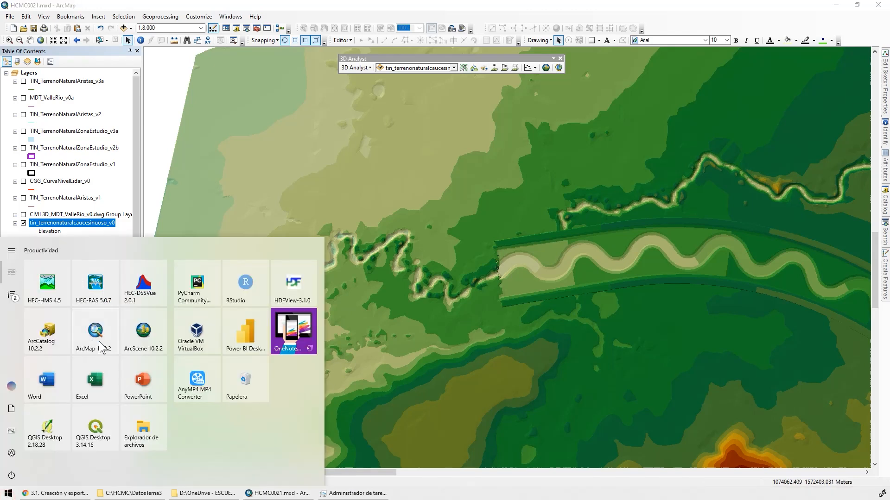
{"action": "left_click", "coordinate": [142, 337]}
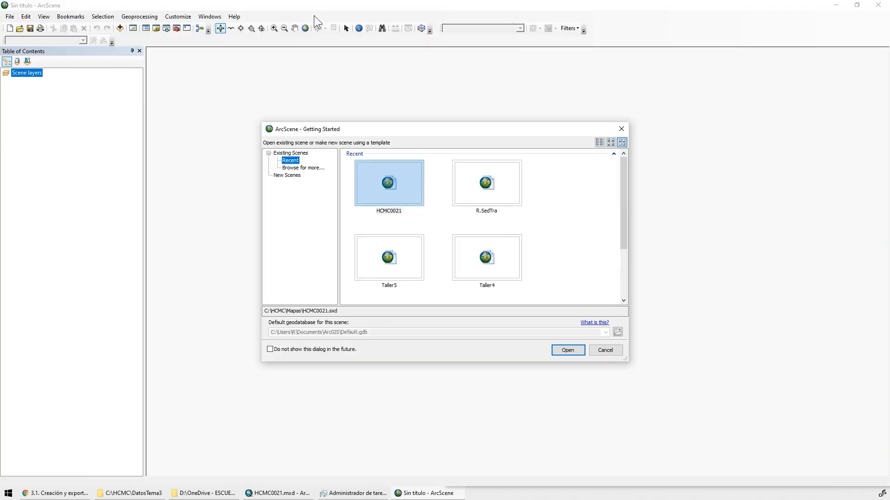
{"action": "left_click", "coordinate": [622, 128]}
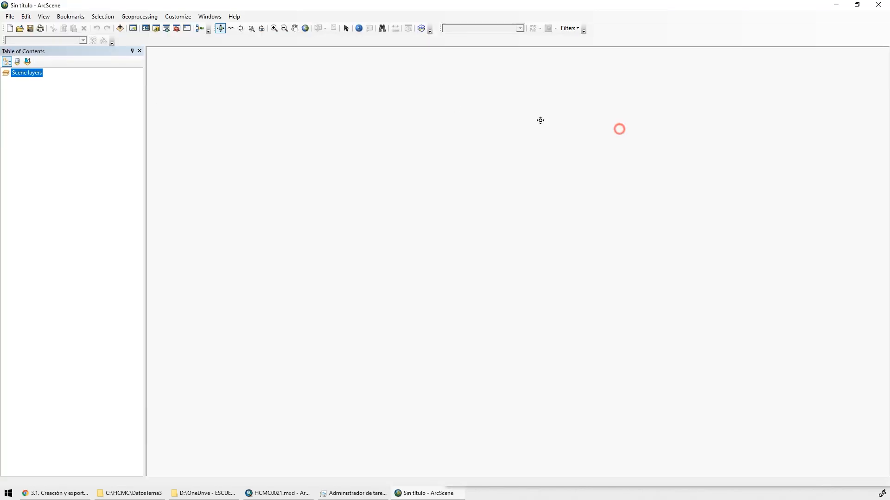
Try to add tin_terrenonaturalcaucesinuoso_v0 from DatosTema3 to the ArcScene scene, collapsing the same TIN's legend in ArcMap
{"action": "left_click", "coordinate": [119, 28]}
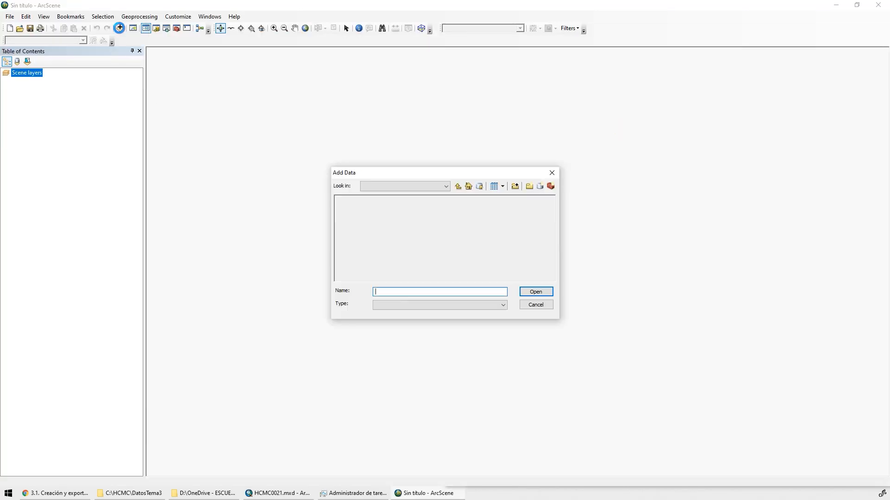
{"action": "left_click", "coordinate": [280, 493]}
{"action": "left_click", "coordinate": [15, 222]}
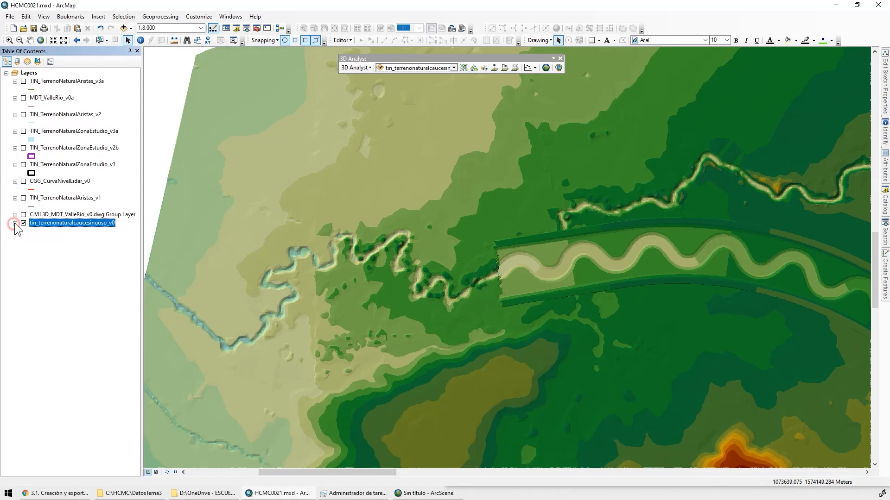
{"action": "left_click", "coordinate": [424, 493]}
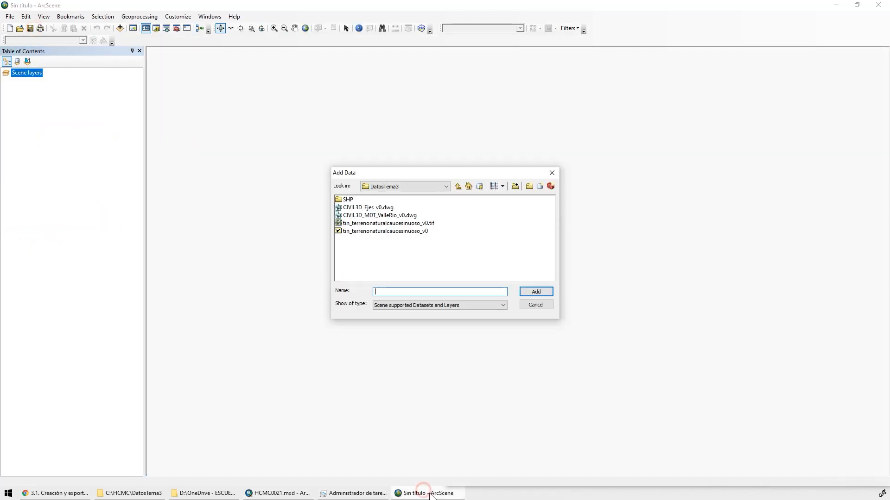
{"action": "left_click", "coordinate": [398, 231]}
{"action": "left_click", "coordinate": [537, 292]}
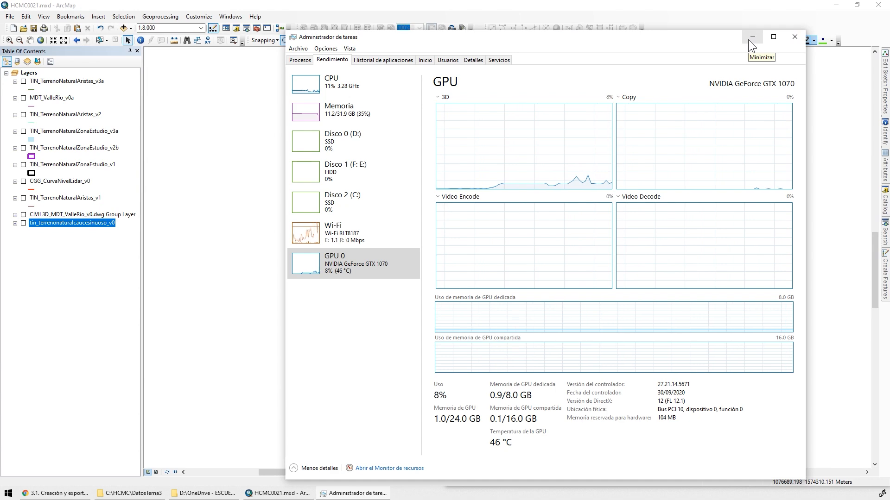
Redraw tin_terrenonaturalcaucesinuoso_v0 in ArcMap to examine how it renders, and hide the layer again
{"action": "left_click", "coordinate": [324, 113]}
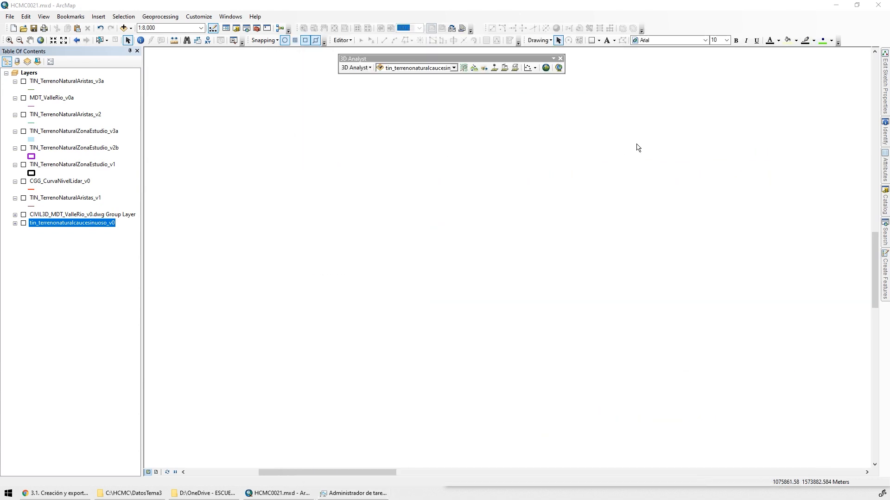
{"action": "left_click", "coordinate": [23, 223]}
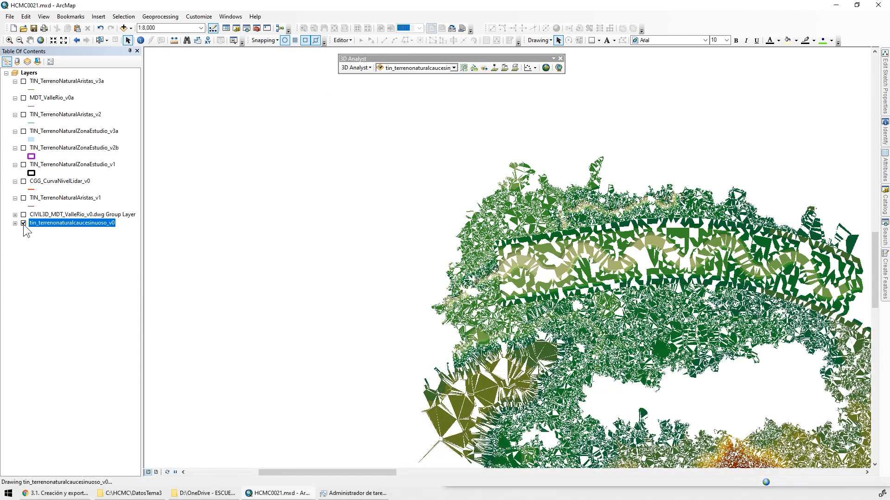
{"action": "left_click", "coordinate": [23, 223]}
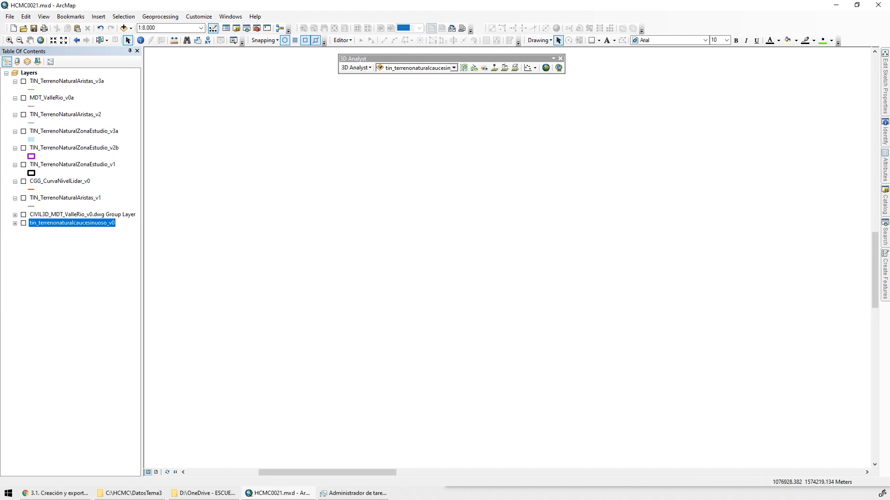
Keep the Catalog docked and open the TIN to Raster tool from the 3D Analyst conversion tools
{"action": "left_click", "coordinate": [885, 202]}
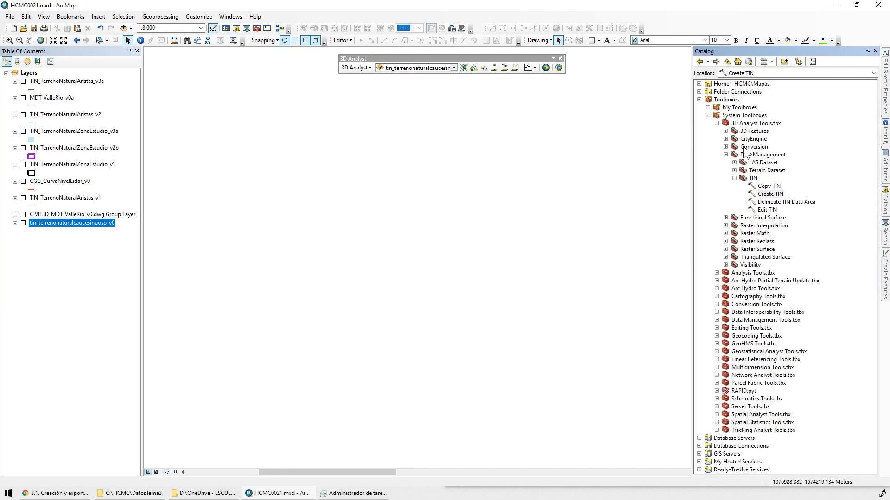
{"action": "left_click", "coordinate": [868, 51]}
{"action": "left_click", "coordinate": [719, 115]}
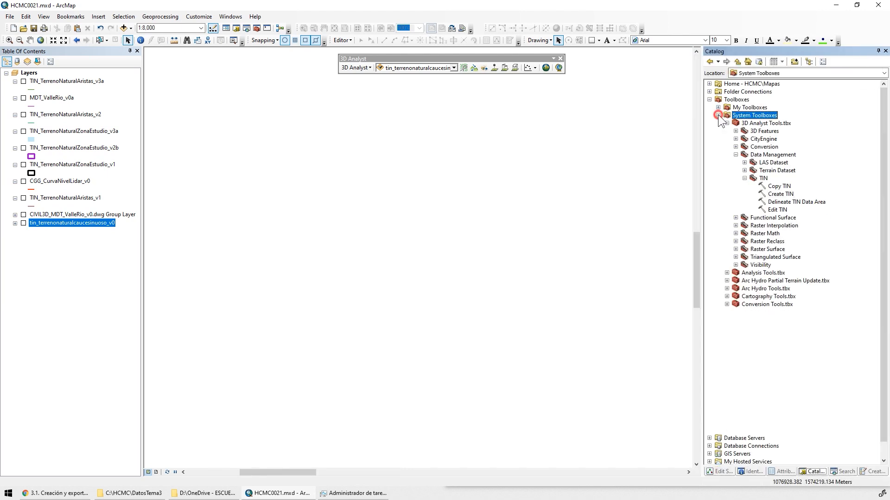
{"action": "left_click", "coordinate": [736, 147]}
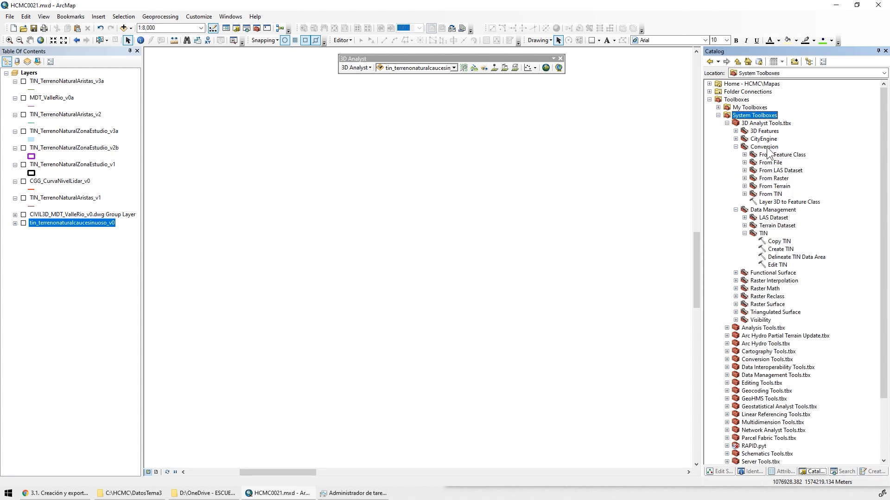
{"action": "double_click", "coordinate": [770, 194]}
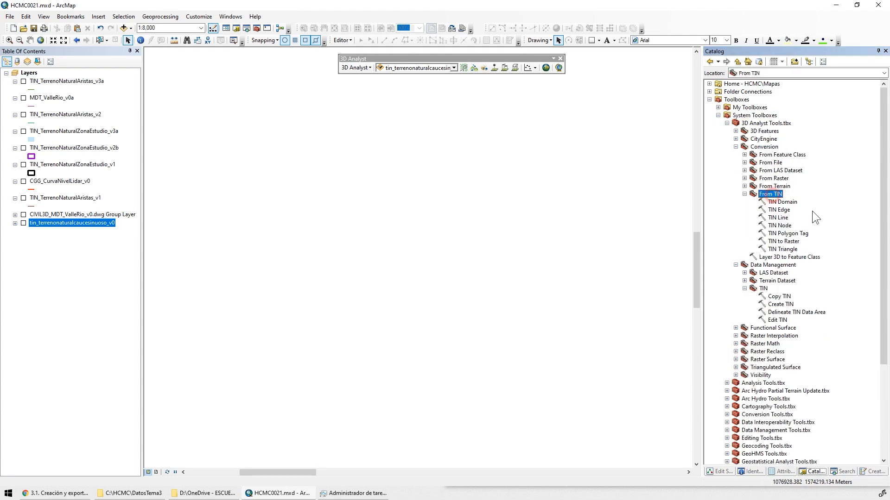
{"action": "left_click", "coordinate": [783, 241]}
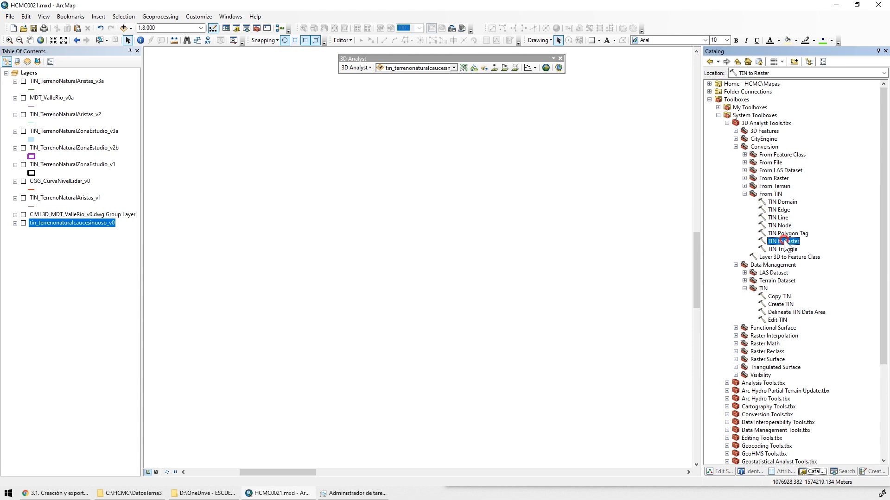
{"action": "double_click", "coordinate": [785, 242]}
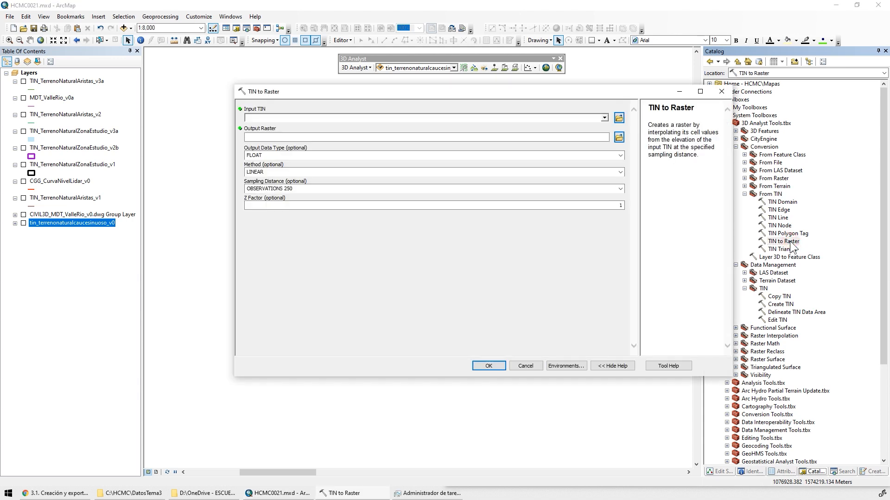
Use tin_terrenonaturalcaucesinuoso_v0 as the input TIN and name the output raster tin_terrenonaturalcaucesinuoso_v0a.tif in DatosTema3
{"action": "left_click_drag", "start_coordinate": [476, 95], "coordinate": [424, 112]}
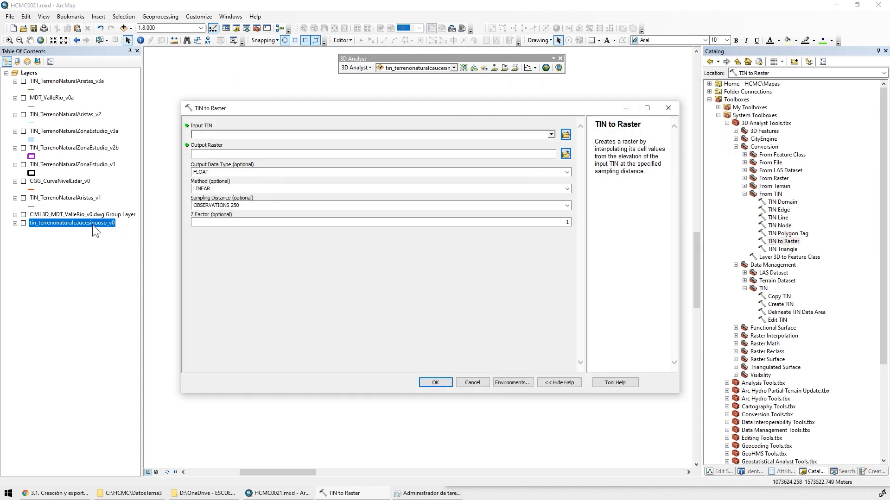
{"action": "left_click_drag", "start_coordinate": [95, 230], "coordinate": [218, 133]}
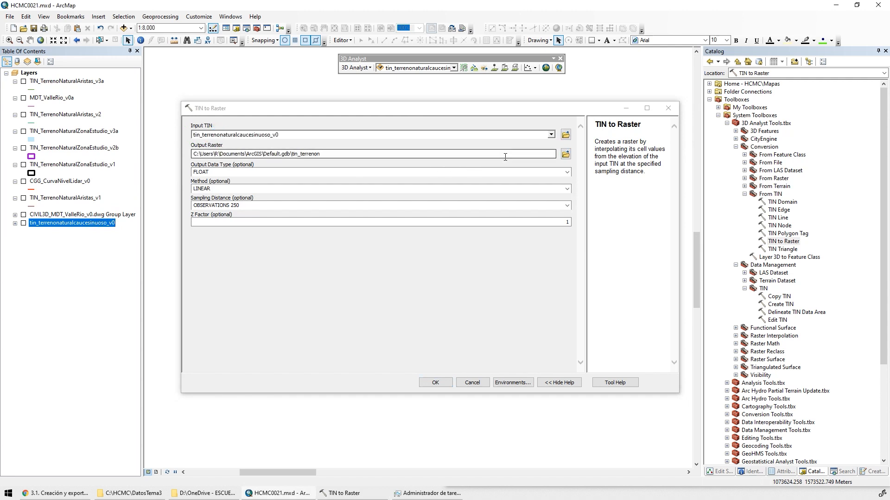
{"action": "left_click", "coordinate": [565, 154]}
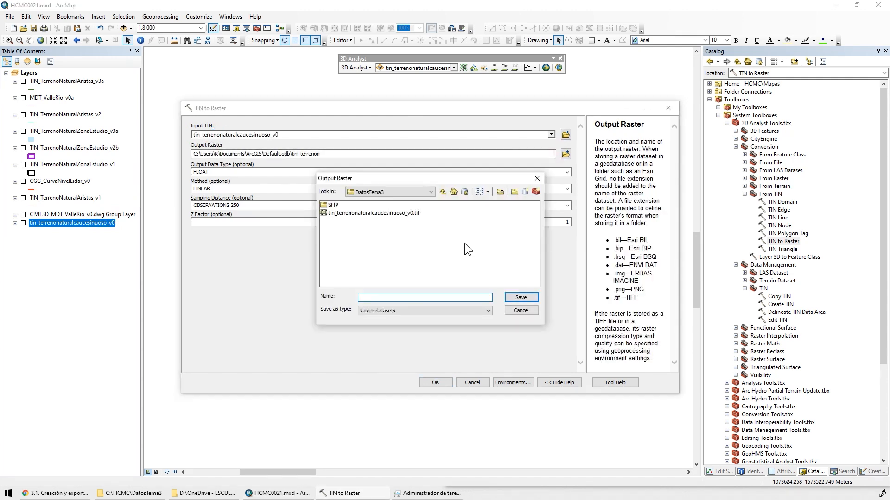
{"action": "left_click", "coordinate": [382, 213]}
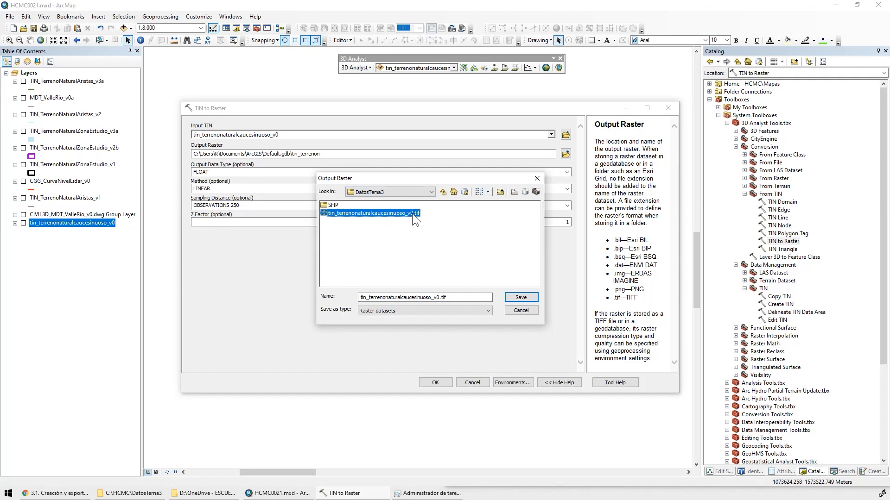
{"action": "left_click", "coordinate": [440, 297]}
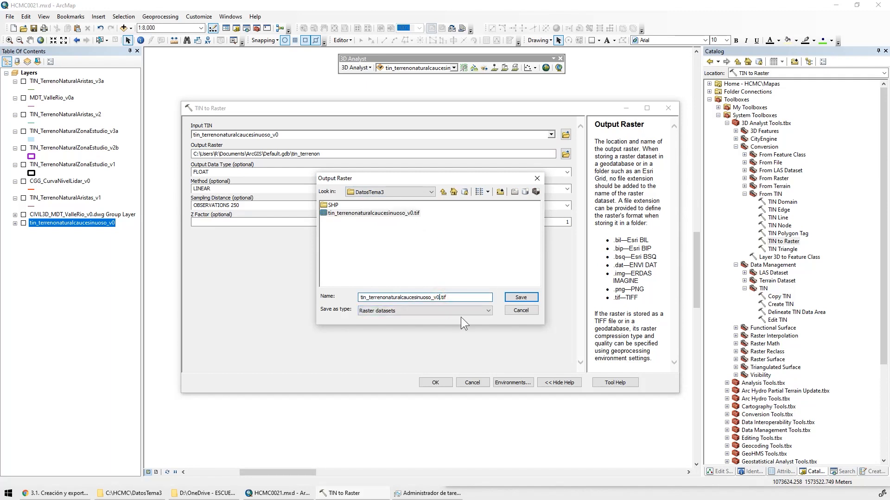
{"action": "type", "text": "a"}
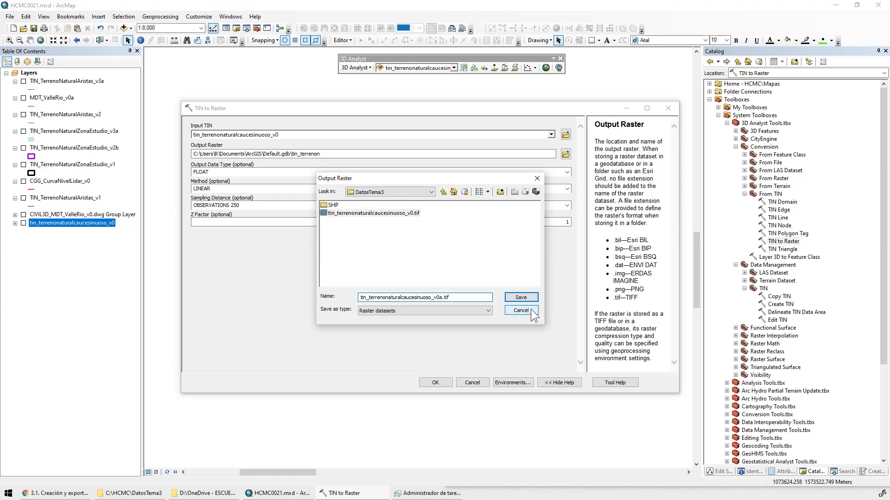
{"action": "left_click", "coordinate": [520, 297]}
Keep FLOAT as the output data type, try the NATURAL_NEIGHBORS method and return it to LINEAR
{"action": "left_click", "coordinate": [568, 172]}
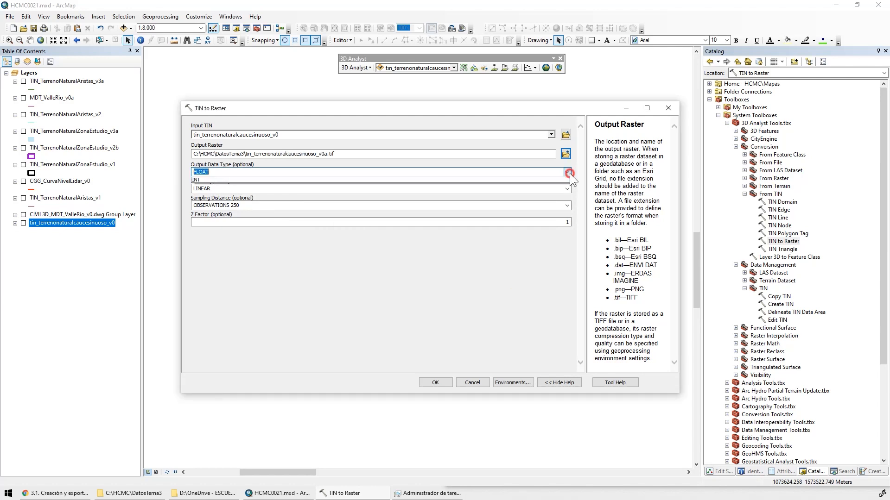
{"action": "left_click", "coordinate": [488, 179]}
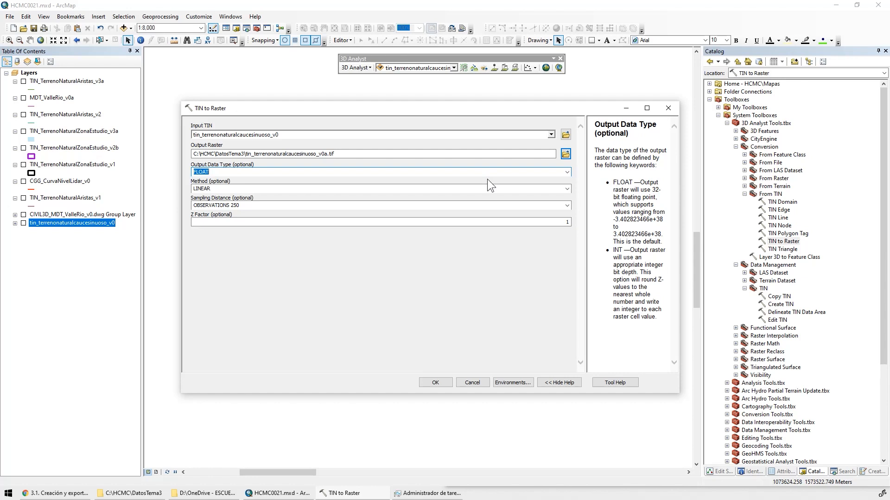
{"action": "left_click", "coordinate": [567, 189]}
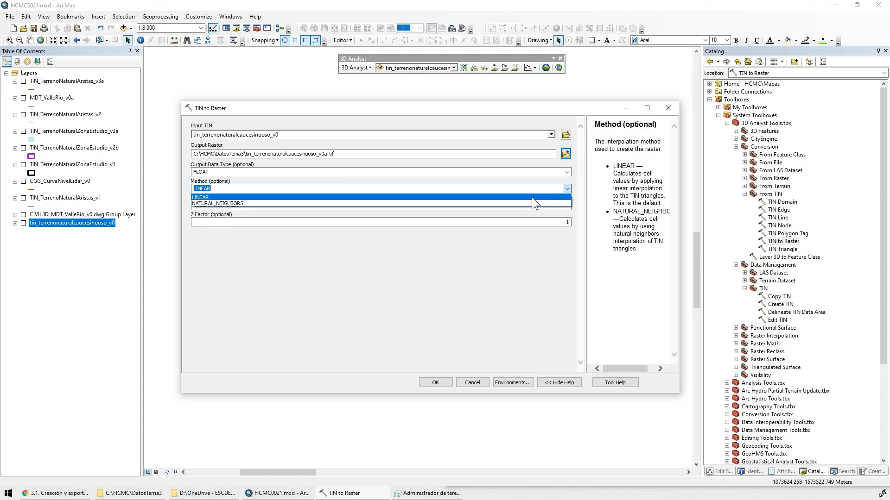
{"action": "left_click", "coordinate": [543, 203]}
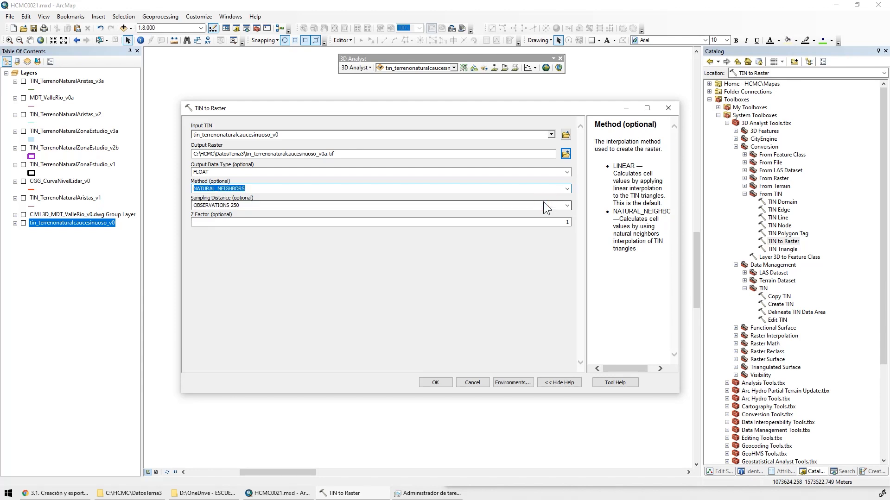
{"action": "left_click", "coordinate": [567, 188]}
{"action": "left_click", "coordinate": [260, 197]}
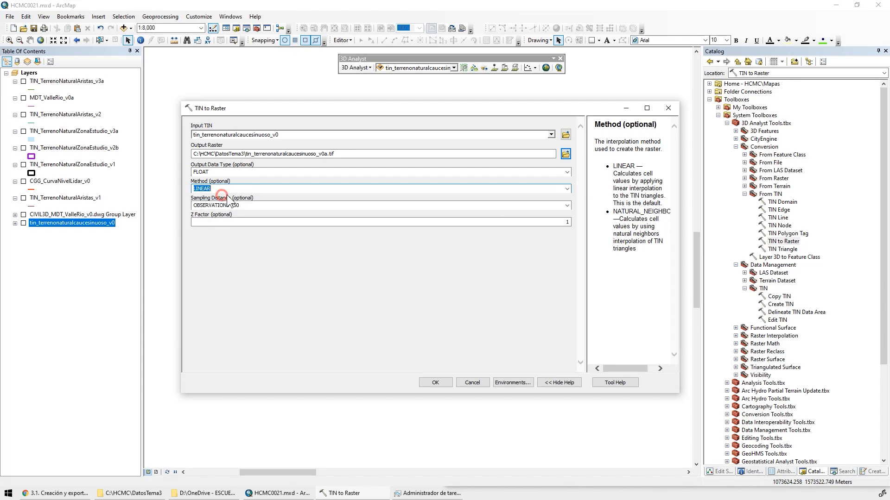
Set the sampling distance to CELLSIZE 1 and run the TIN to Raster conversion
{"action": "left_click", "coordinate": [567, 205]}
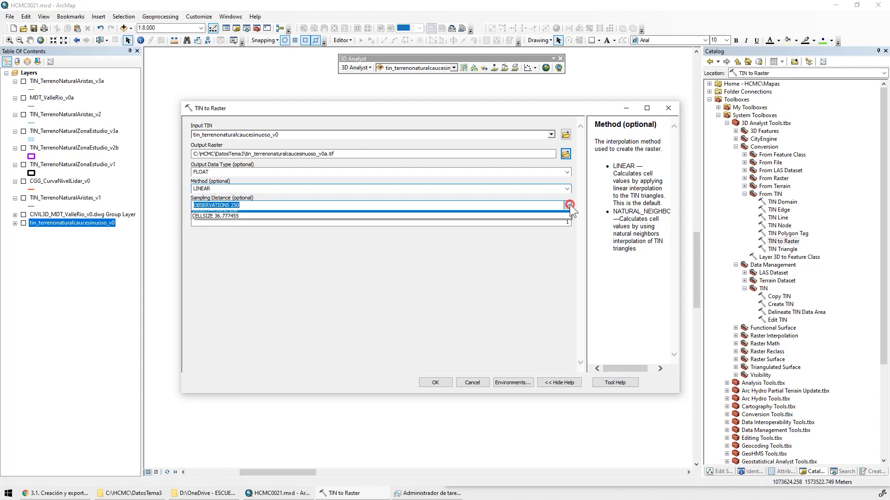
{"action": "left_click", "coordinate": [218, 220]}
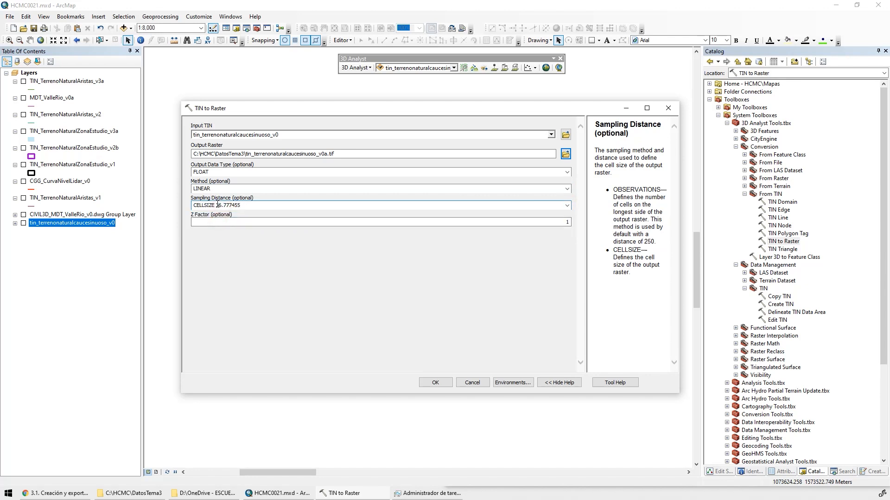
{"action": "left_click_drag", "start_coordinate": [216, 205], "coordinate": [276, 203]}
{"action": "type", "text": "1"}
{"action": "left_click", "coordinate": [540, 221]}
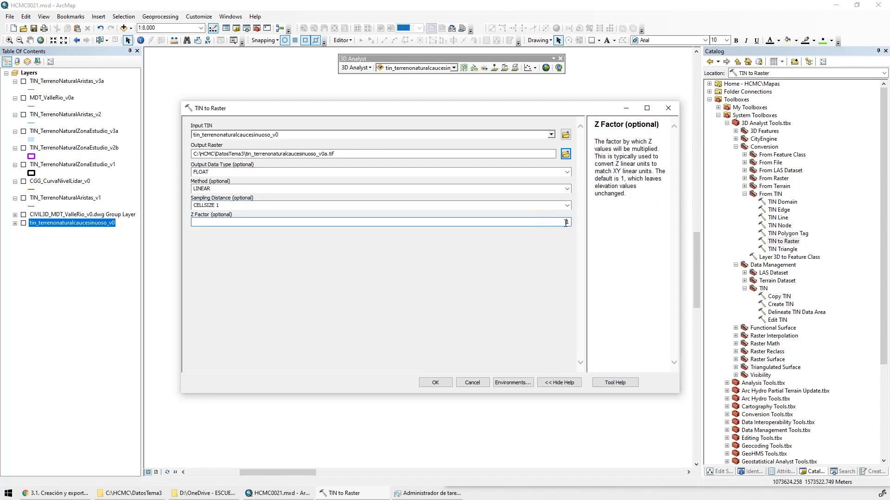
{"action": "left_click", "coordinate": [247, 205]}
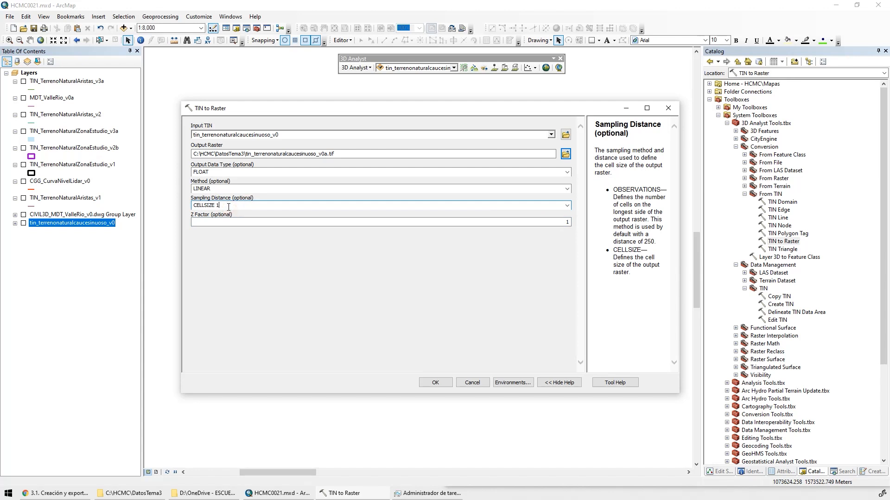
{"action": "left_click", "coordinate": [445, 381]}
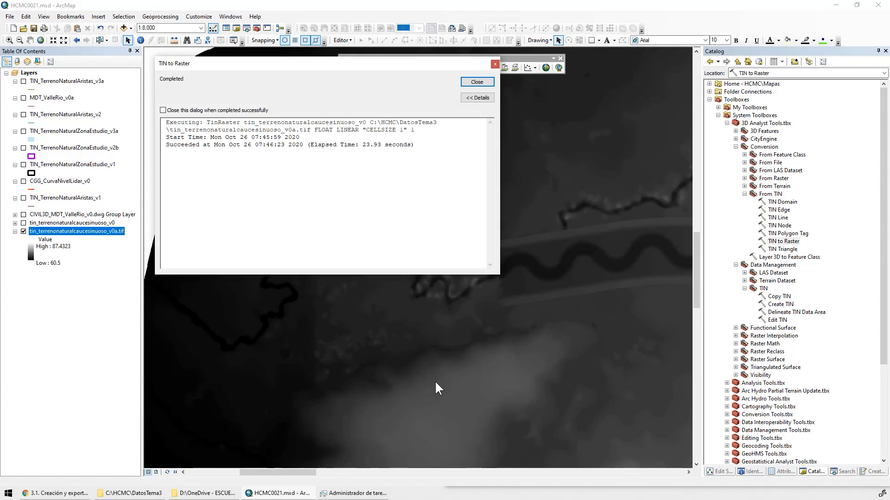
{"action": "left_click", "coordinate": [482, 82]}
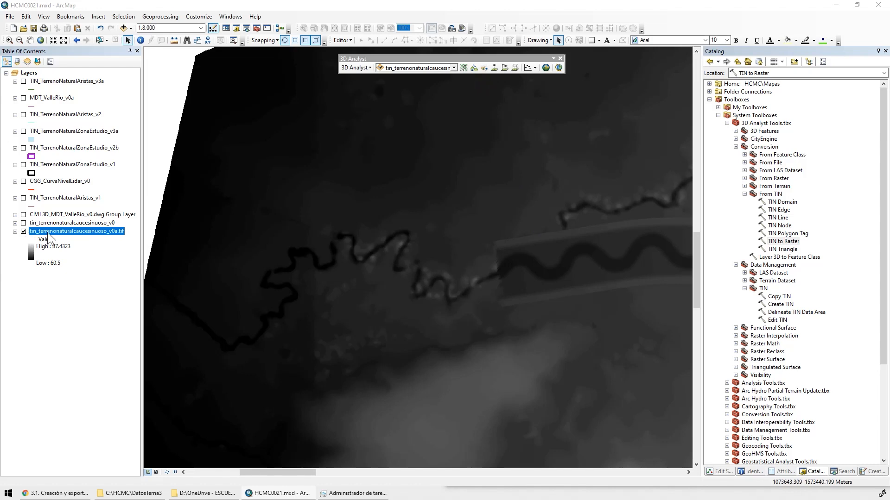
Give the tin_terrenonaturalcaucesinuoso_v0a.tif layer a stretched elevation color ramp running from pale green through green, orange and brown to white
{"action": "left_click_drag", "start_coordinate": [534, 266], "coordinate": [316, 290]}
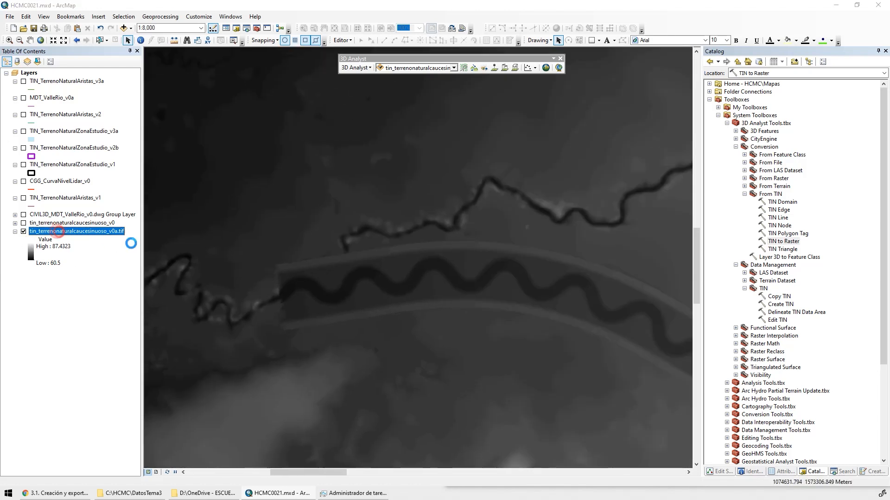
{"action": "double_click", "coordinate": [58, 231]}
{"action": "left_click_drag", "start_coordinate": [456, 139], "coordinate": [765, 234]}
{"action": "left_click", "coordinate": [748, 249]}
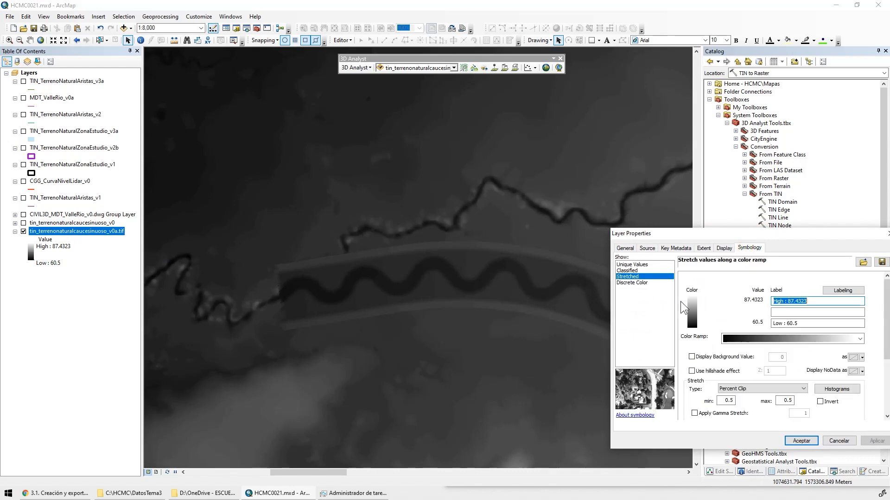
{"action": "left_click", "coordinate": [783, 339]}
{"action": "left_click", "coordinate": [787, 218]}
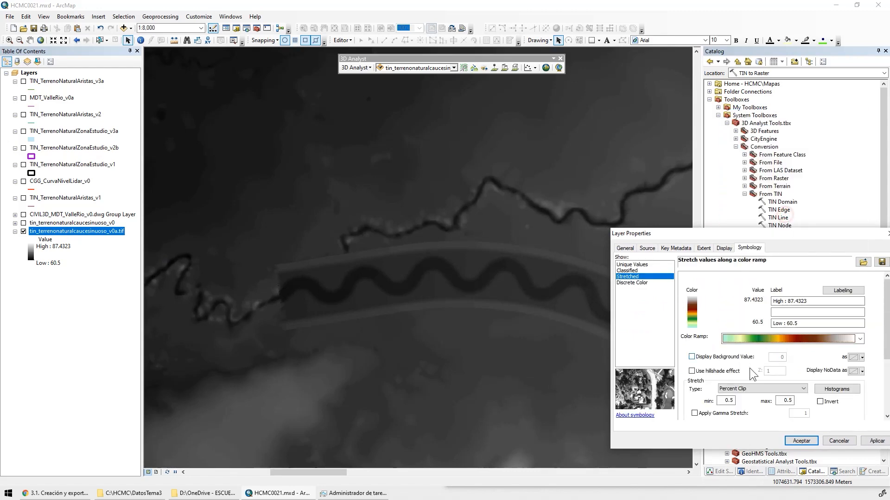
Try the hillshade effect with a Z factor of 1 on the raster and turn it off again
{"action": "left_click", "coordinate": [691, 371]}
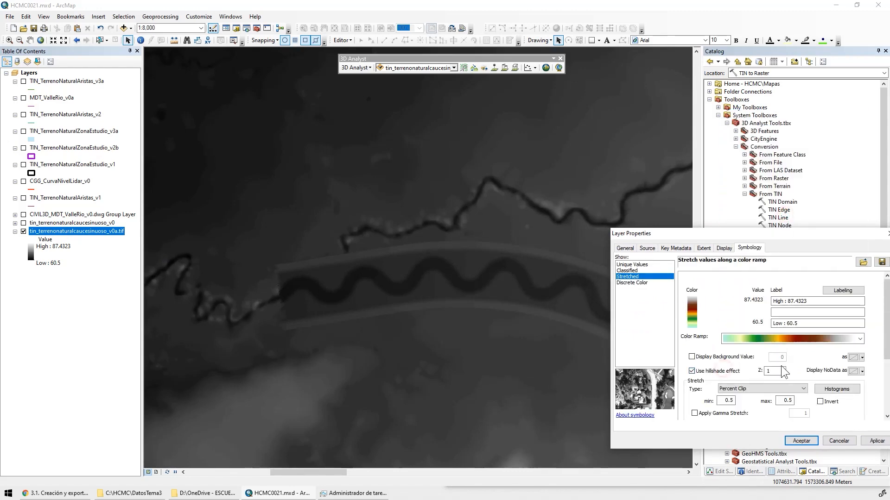
{"action": "left_click", "coordinate": [876, 440]}
{"action": "left_click", "coordinate": [691, 371]}
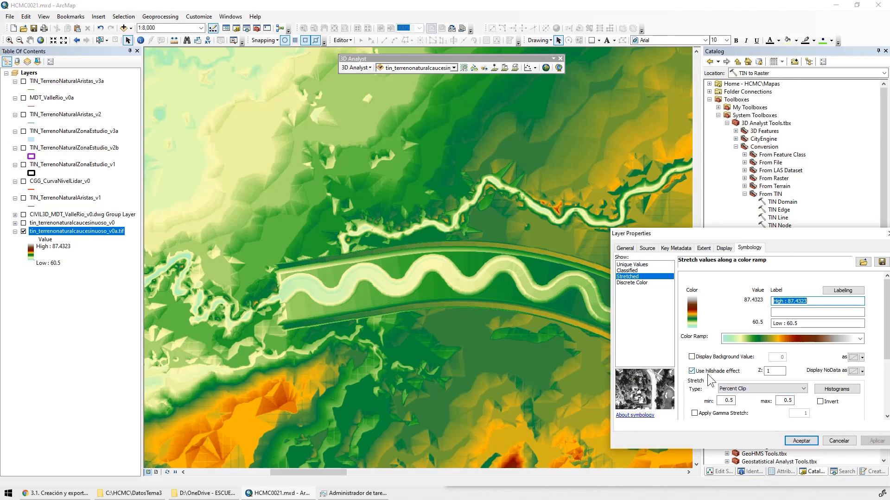
{"action": "left_click", "coordinate": [865, 440]}
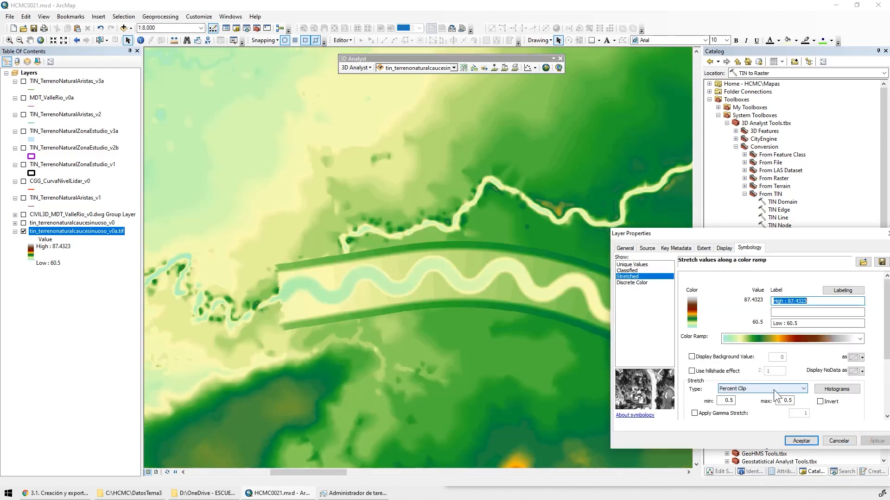
Use the hillshade effect with a Z factor of 0.1, try inverting the stretch, and accept the non-inverted symbology
{"action": "left_click", "coordinate": [692, 371]}
{"action": "left_click_drag", "start_coordinate": [783, 371], "coordinate": [738, 367]}
{"action": "type", "text": "0."}
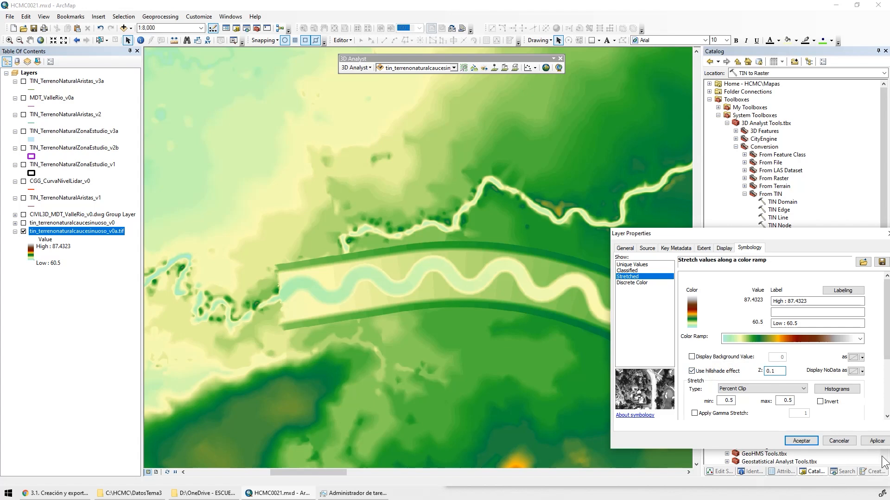
{"action": "left_click", "coordinate": [876, 441]}
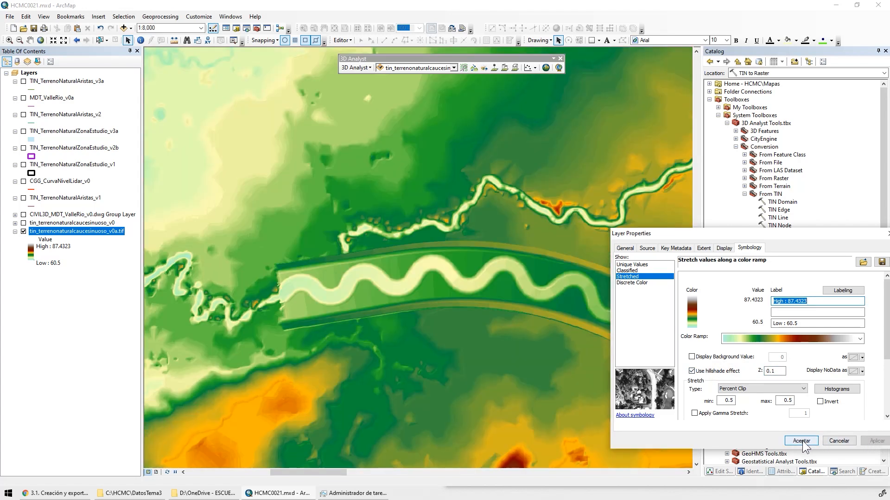
{"action": "left_click", "coordinate": [824, 403]}
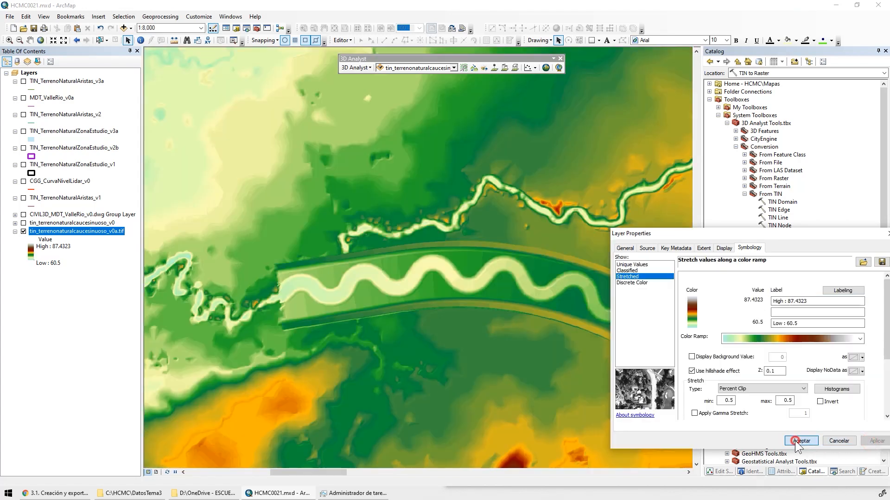
{"action": "left_click", "coordinate": [801, 440]}
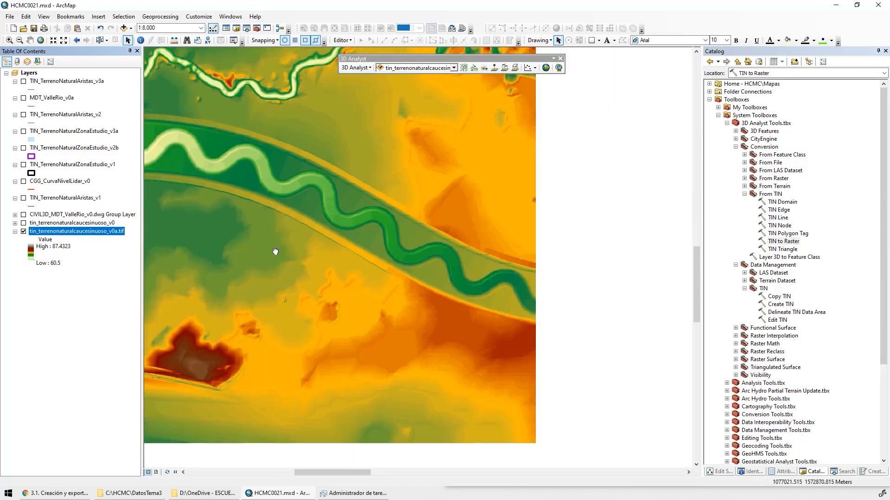
Interpolate a profile line about 320 m long on the tin_terrenonaturalcaucesinuoso_v0 surface, across the eastern end of the sinuous channel
{"action": "scroll", "coordinate": [389, 237], "scroll_direction": "up", "scroll_amount": 5}
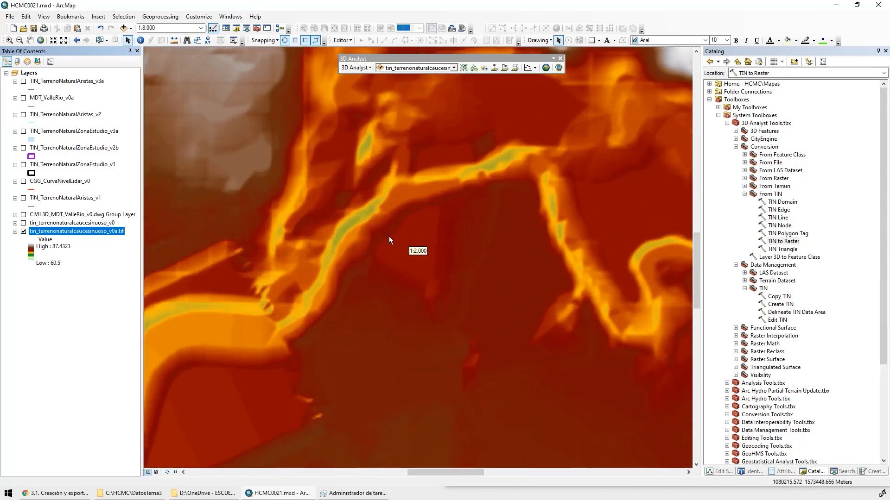
{"action": "left_click_drag", "start_coordinate": [287, 312], "coordinate": [426, 183]}
{"action": "scroll", "coordinate": [307, 227], "scroll_direction": "up", "scroll_amount": 1}
{"action": "scroll", "coordinate": [346, 238], "scroll_direction": "down", "scroll_amount": 1}
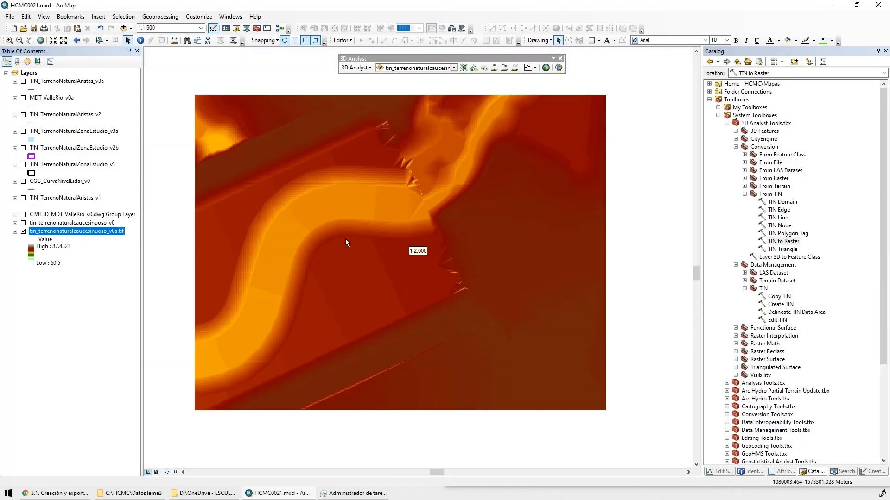
{"action": "left_click_drag", "start_coordinate": [333, 249], "coordinate": [404, 242]}
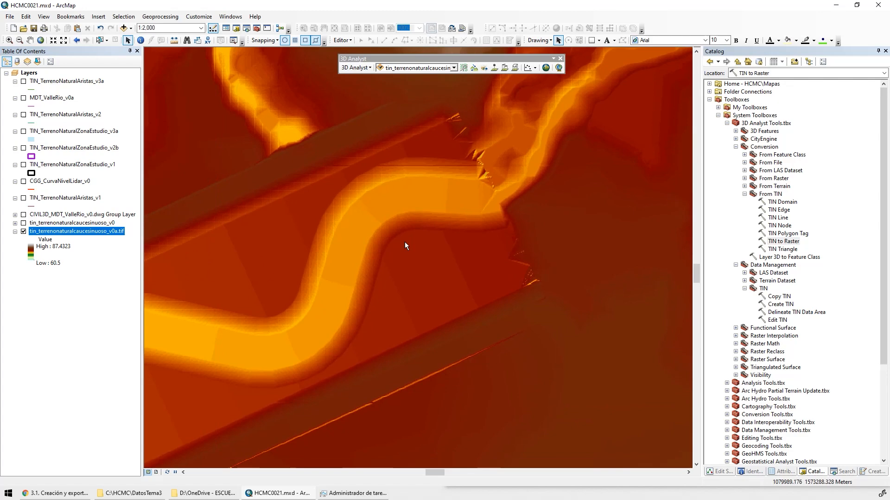
{"action": "left_click", "coordinate": [439, 71]}
{"action": "left_click", "coordinate": [449, 79]}
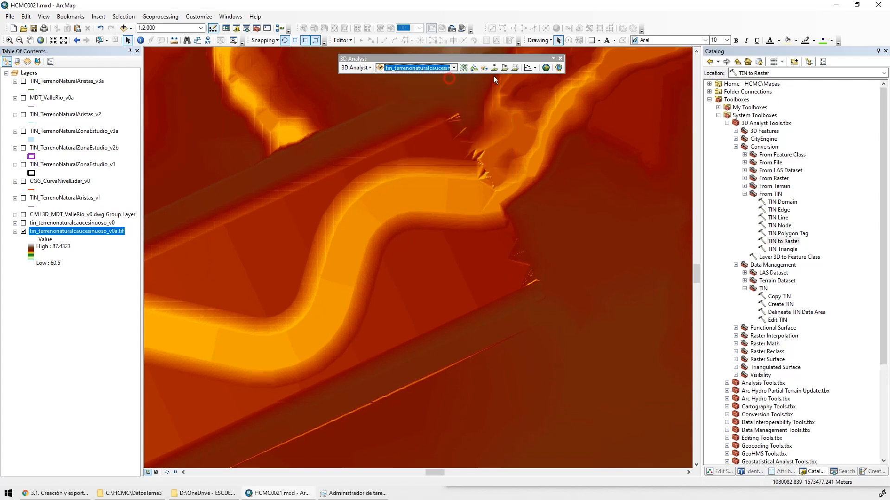
{"action": "left_click", "coordinate": [505, 68]}
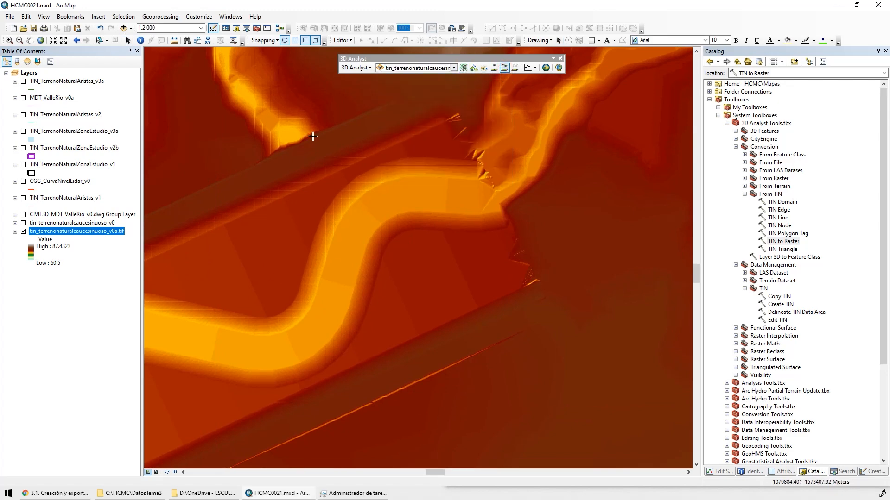
{"action": "left_click", "coordinate": [477, 389]}
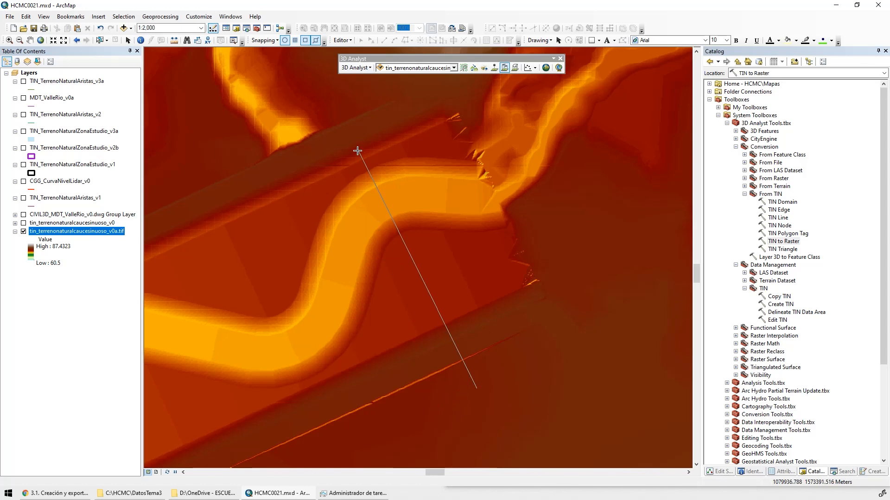
{"action": "double_click", "coordinate": [349, 138]}
Create a profile graph from the TIN line and enlarge it beside the map
{"action": "left_click", "coordinate": [536, 67]}
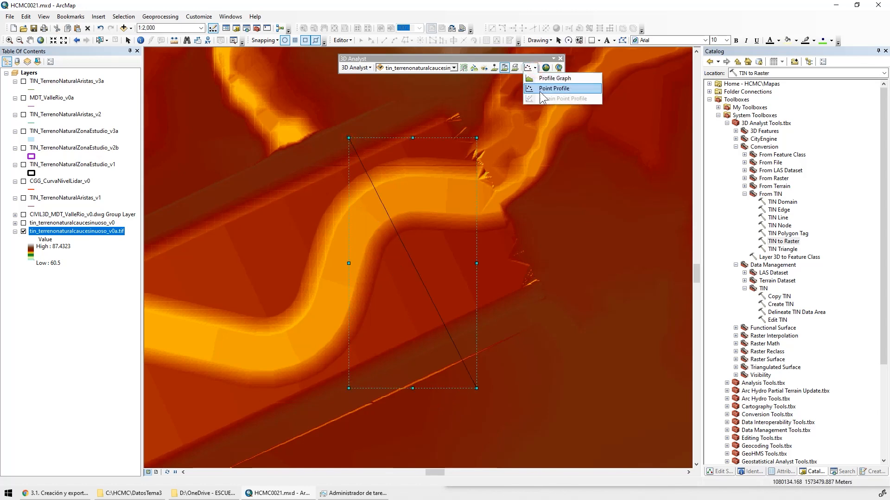
{"action": "left_click", "coordinate": [540, 82]}
{"action": "left_click_drag", "start_coordinate": [440, 209], "coordinate": [827, 62]}
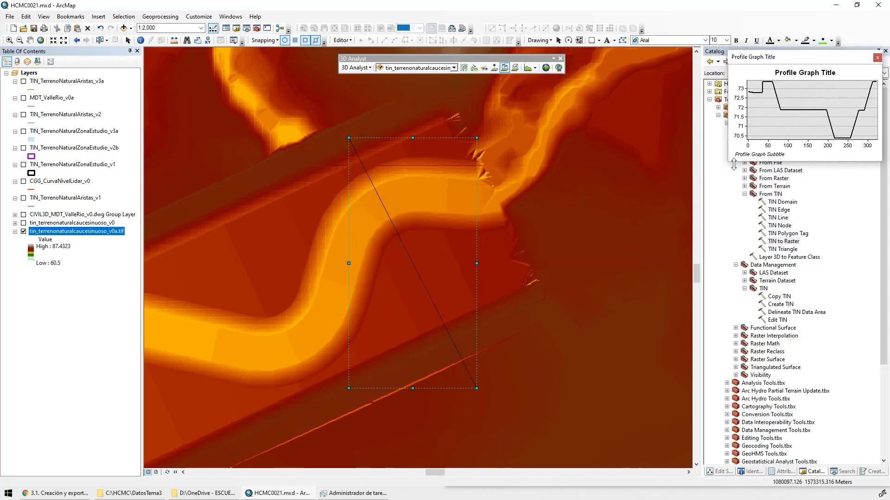
{"action": "left_click_drag", "start_coordinate": [729, 162], "coordinate": [572, 249]}
Set the profile graph's title to TIN
{"action": "double_click", "coordinate": [714, 75]}
{"action": "left_click_drag", "start_coordinate": [493, 193], "coordinate": [326, 199]}
{"action": "type", "text": "TIN"}
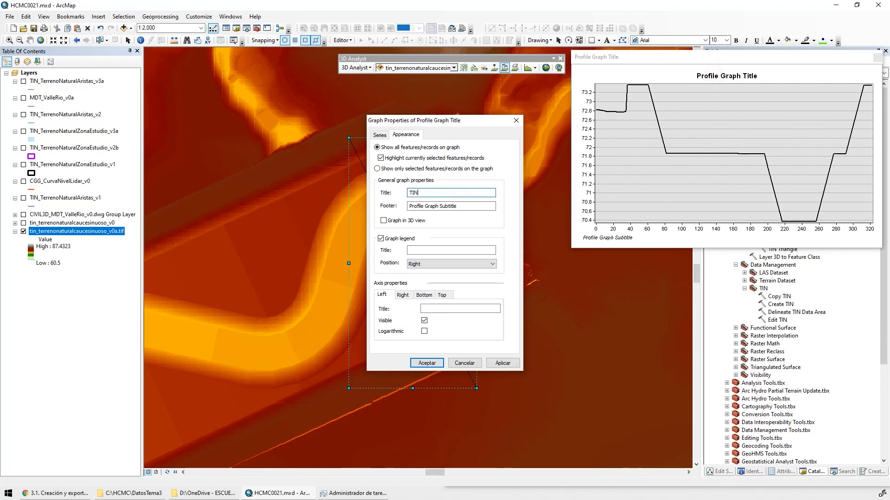
{"action": "left_click", "coordinate": [502, 363]}
{"action": "left_click", "coordinate": [434, 366]}
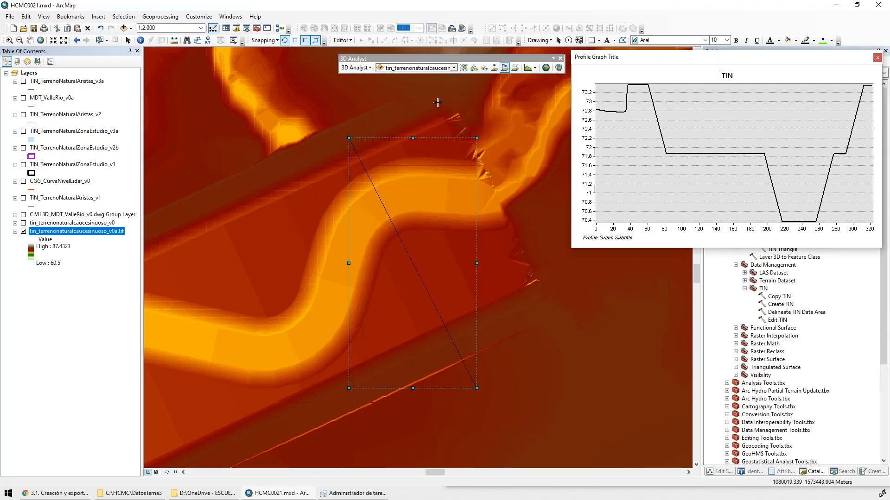
Interpolate a second profile line along the same alignment, using tin_terrenonaturalcaucesinuoso_v0a.tif as the surface
{"action": "left_click", "coordinate": [427, 68]}
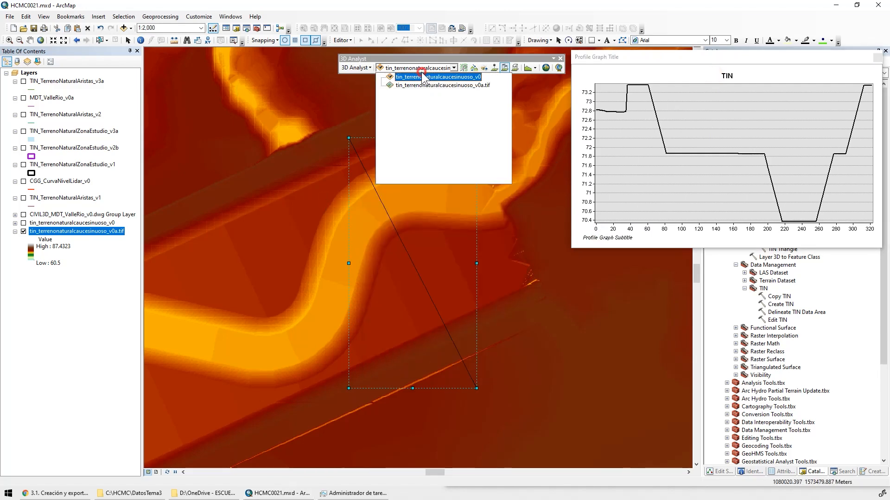
{"action": "left_click", "coordinate": [447, 86]}
{"action": "left_click", "coordinate": [503, 67]}
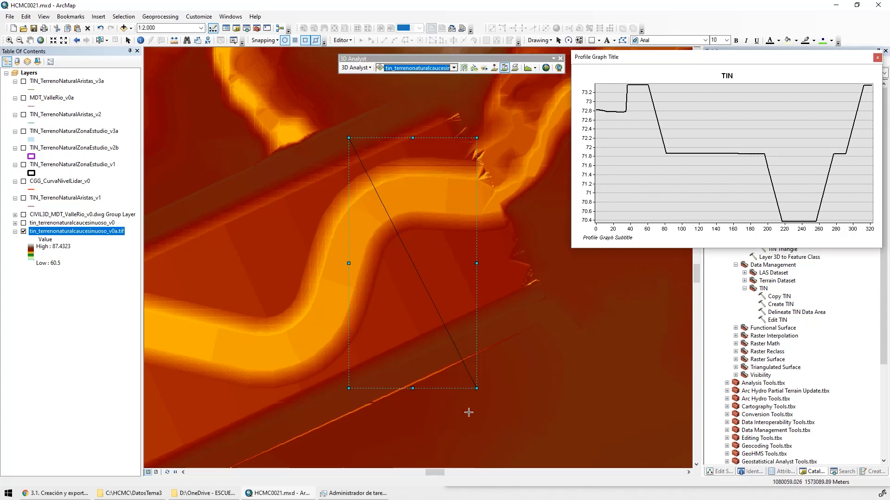
{"action": "left_click", "coordinate": [477, 389]}
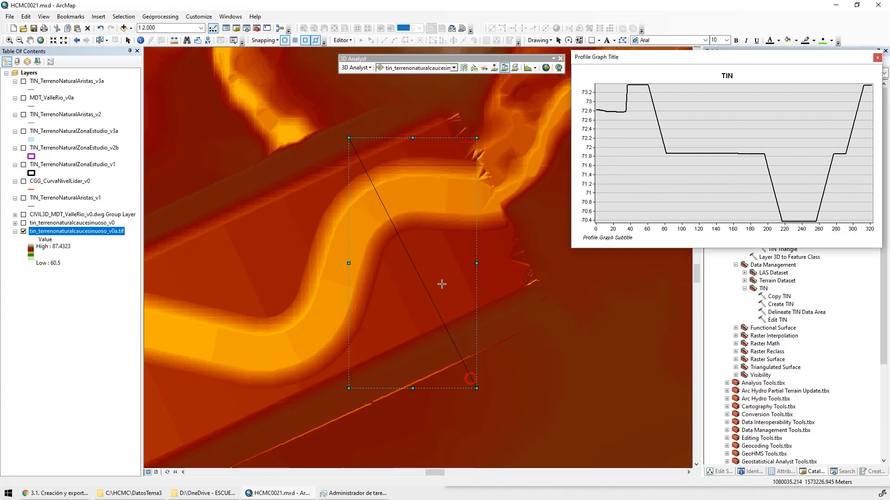
{"action": "double_click", "coordinate": [350, 140]}
Create a profile graph from the raster line and enlarge it below the TIN graph
{"action": "left_click", "coordinate": [530, 69]}
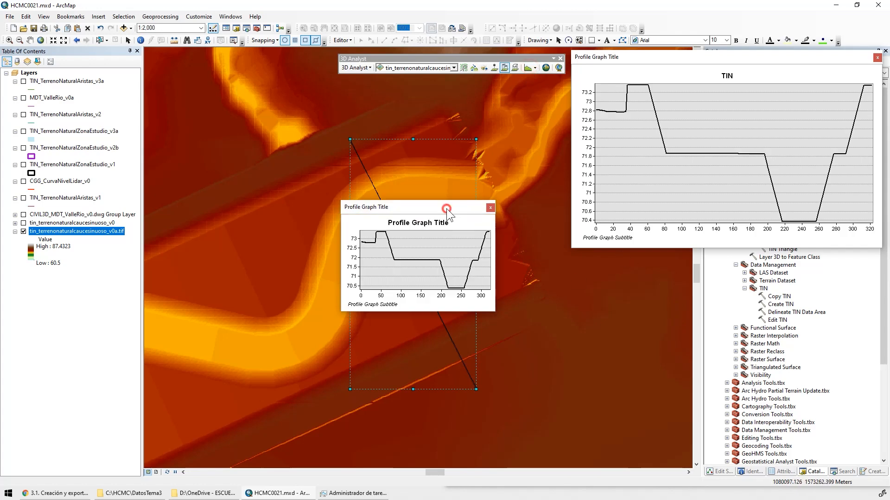
{"action": "left_click_drag", "start_coordinate": [453, 204], "coordinate": [841, 258]}
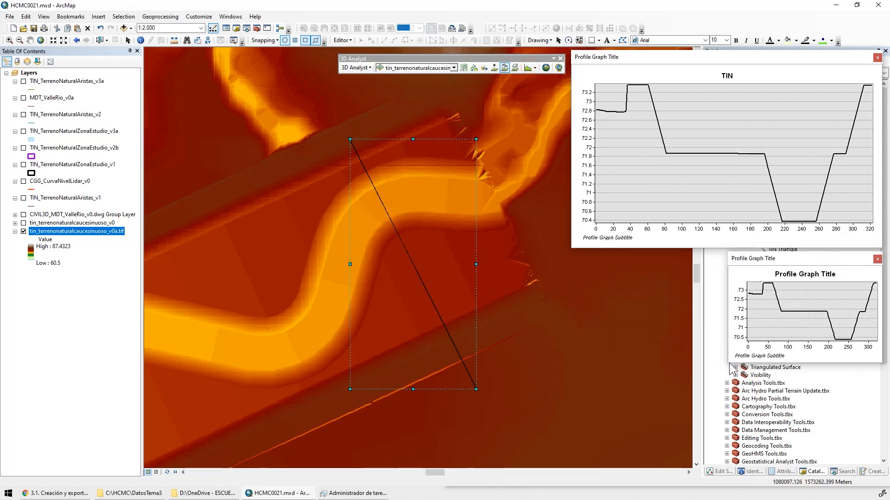
{"action": "left_click_drag", "start_coordinate": [730, 362], "coordinate": [572, 483]}
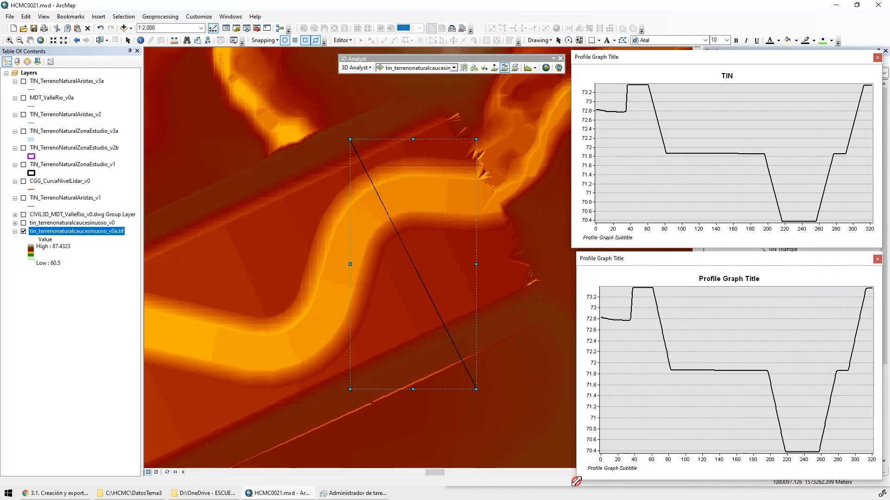
Set the raster profile graph's title to GRID
{"action": "double_click", "coordinate": [716, 277]}
{"action": "left_click_drag", "start_coordinate": [457, 193], "coordinate": [329, 189]}
{"action": "type", "text": "GRID"}
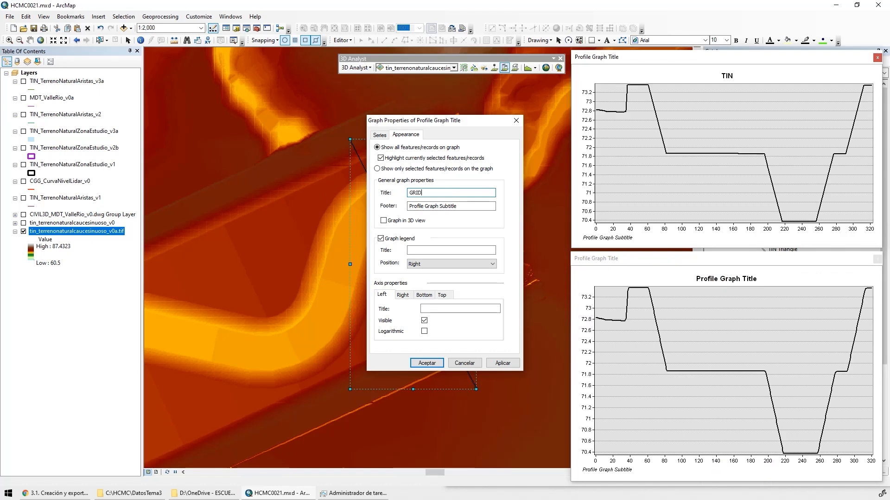
{"action": "left_click", "coordinate": [427, 363]}
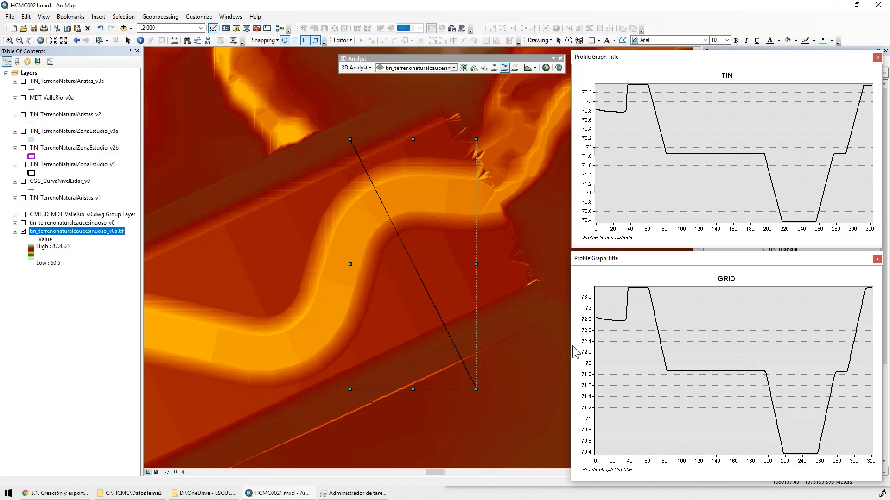
Widen the stacked GRID and TIN profile graphs to compare the cross-section shapes in detail
{"action": "left_click_drag", "start_coordinate": [566, 348], "coordinate": [37, 364]}
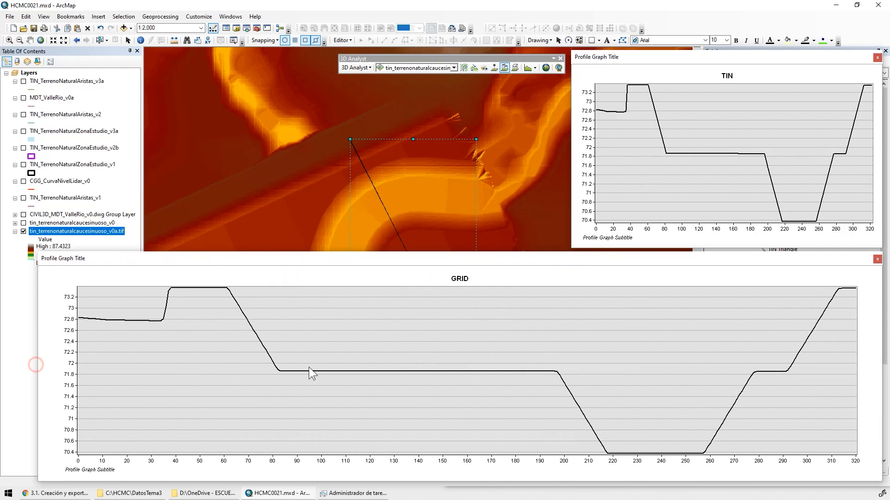
{"action": "left_click_drag", "start_coordinate": [353, 254], "coordinate": [319, 258]}
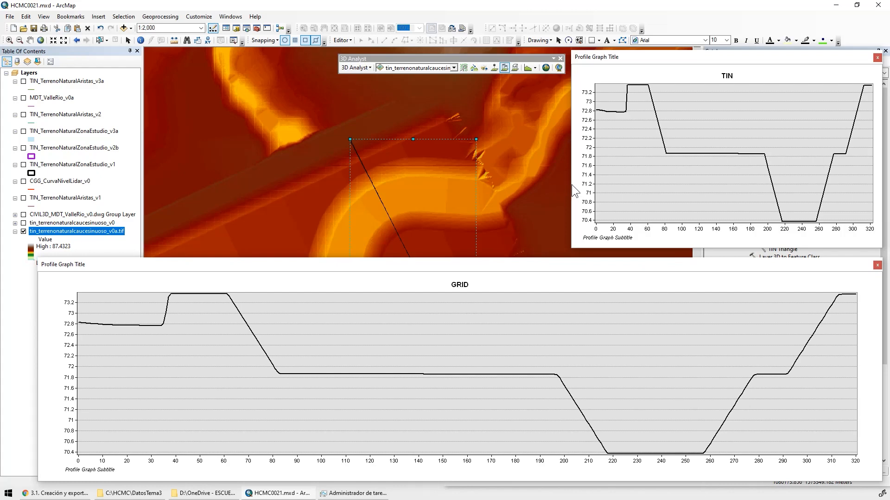
{"action": "left_click_drag", "start_coordinate": [572, 183], "coordinate": [32, 207]}
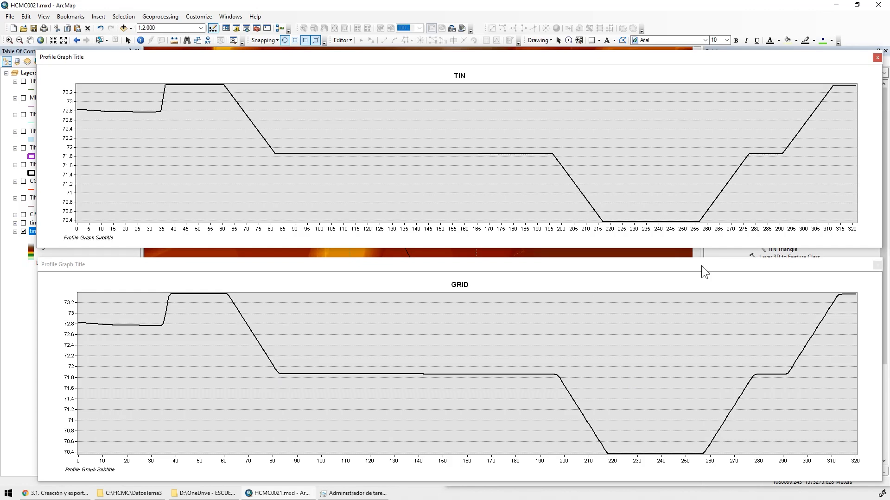
Close both profile graphs and delete the profile line from the map
{"action": "left_click", "coordinate": [868, 283]}
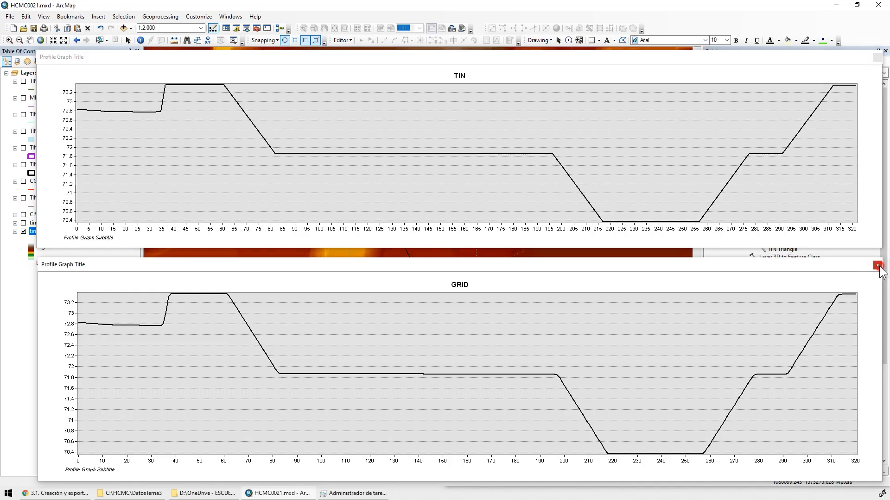
{"action": "left_click", "coordinate": [877, 266]}
{"action": "left_click", "coordinate": [877, 57]}
{"action": "left_click", "coordinate": [127, 40]}
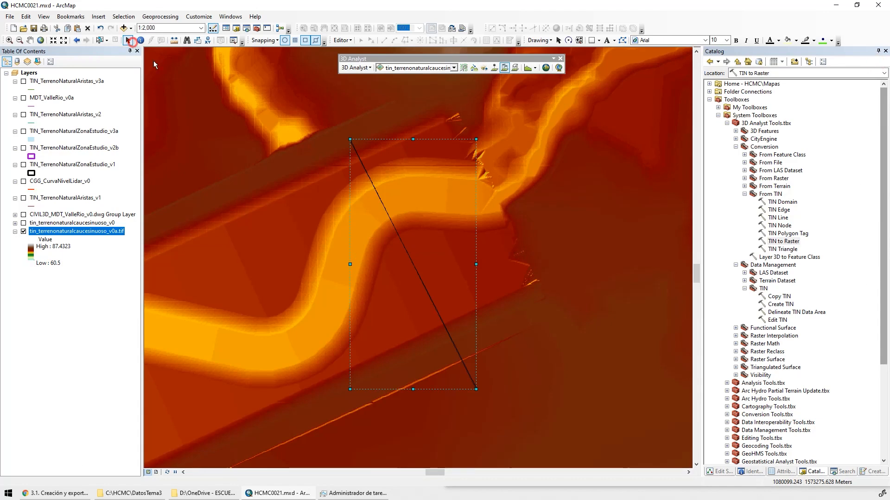
{"action": "key", "text": "Delete"}
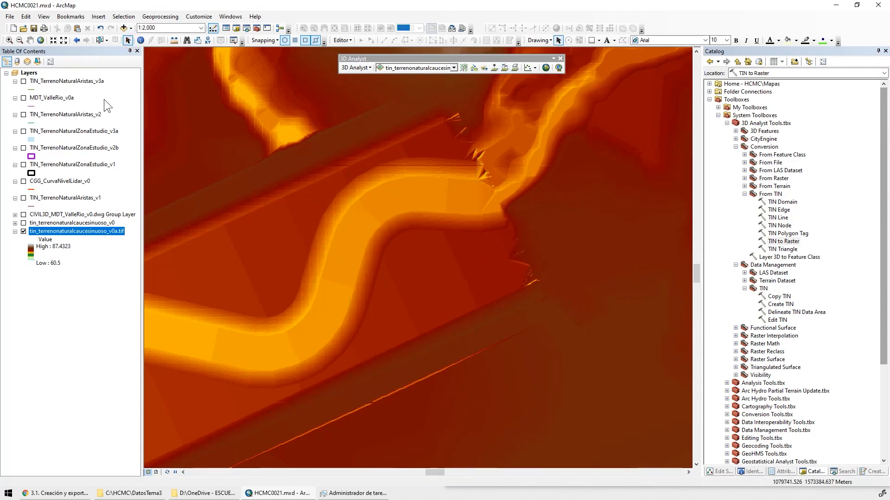
Save the map document and switch to the C:\HCMC\DatosTema3 folder in File Explorer
{"action": "left_click", "coordinate": [31, 29]}
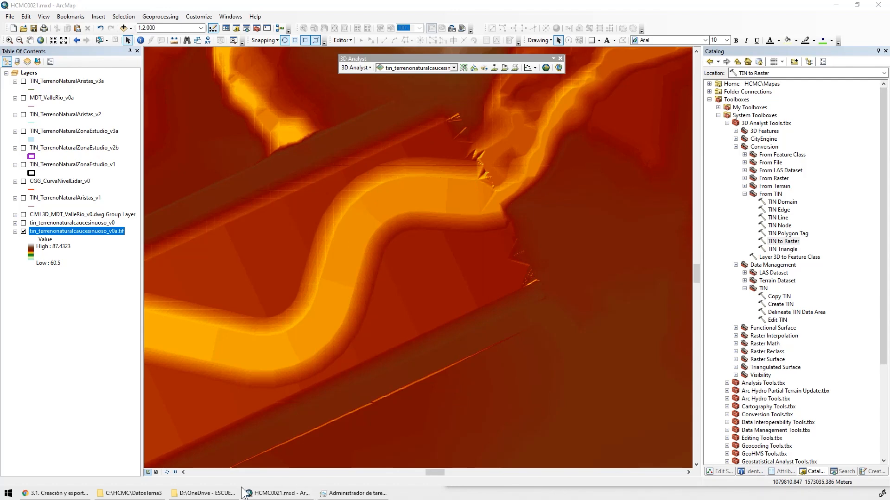
{"action": "left_click", "coordinate": [130, 493]}
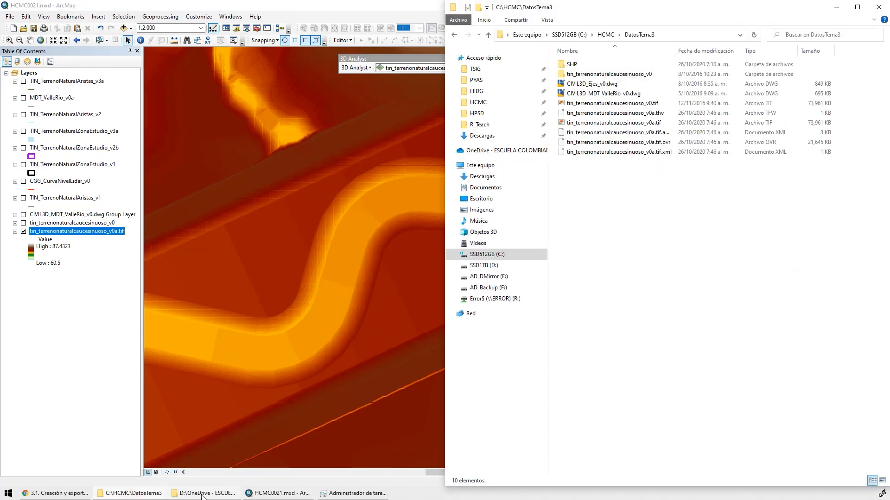
Create a folder named HECGeoRAS_v2 in C:\HCMC, reusing the copied name of the HECGeoRAS_v0 folder
{"action": "left_click", "coordinate": [203, 494]}
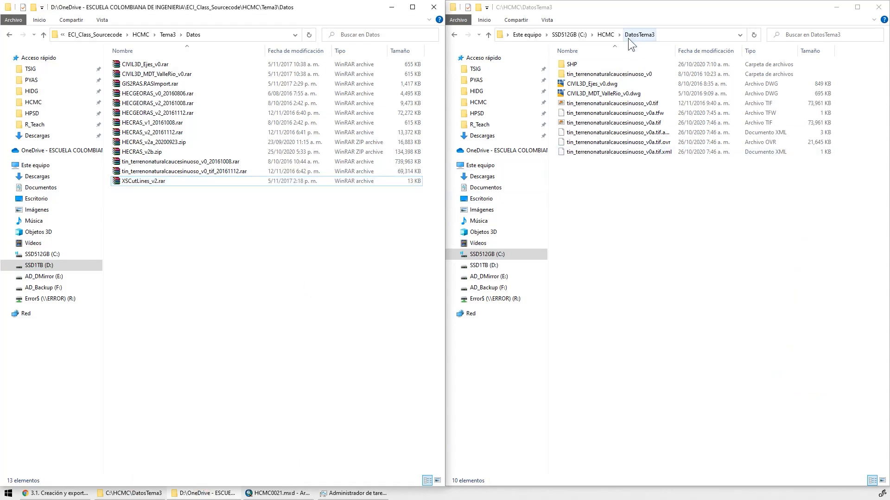
{"action": "left_click", "coordinate": [605, 35]}
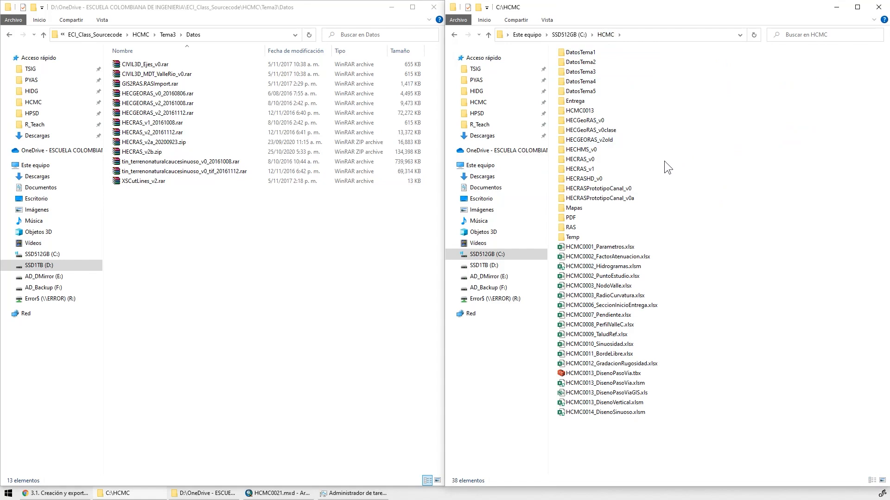
{"action": "left_click", "coordinate": [602, 120]}
{"action": "left_click", "coordinate": [608, 120]}
{"action": "key", "text": "ctrl+c"}
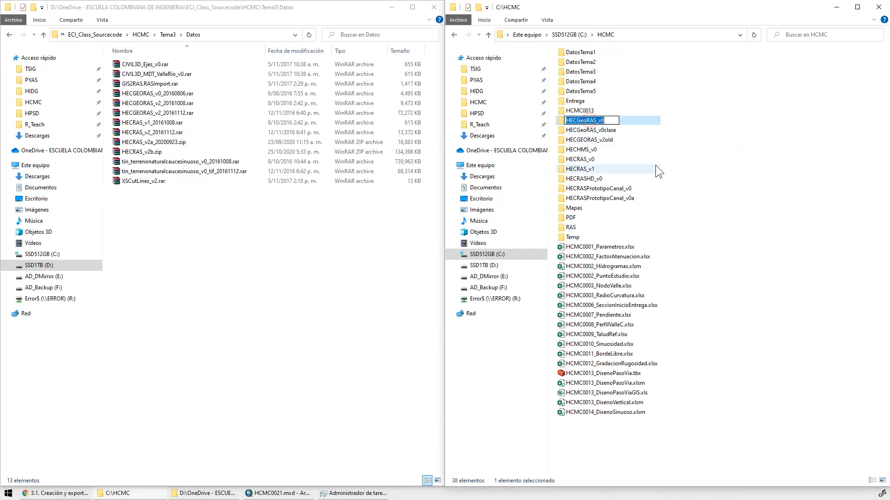
{"action": "right_click", "coordinate": [716, 191]}
{"action": "left_click", "coordinate": [543, 314]}
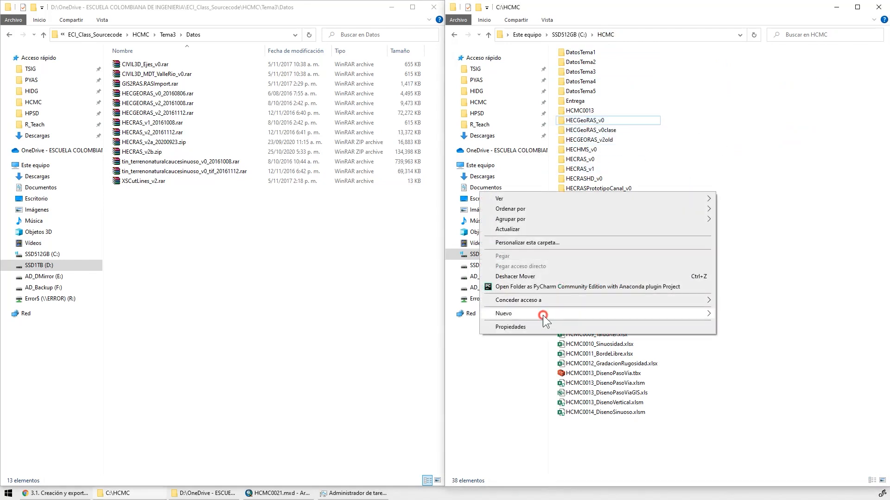
{"action": "left_click", "coordinate": [750, 316]}
{"action": "key", "text": "ctrl+v"}
{"action": "key", "text": "BackSpace"}
{"action": "type", "text": "2"}
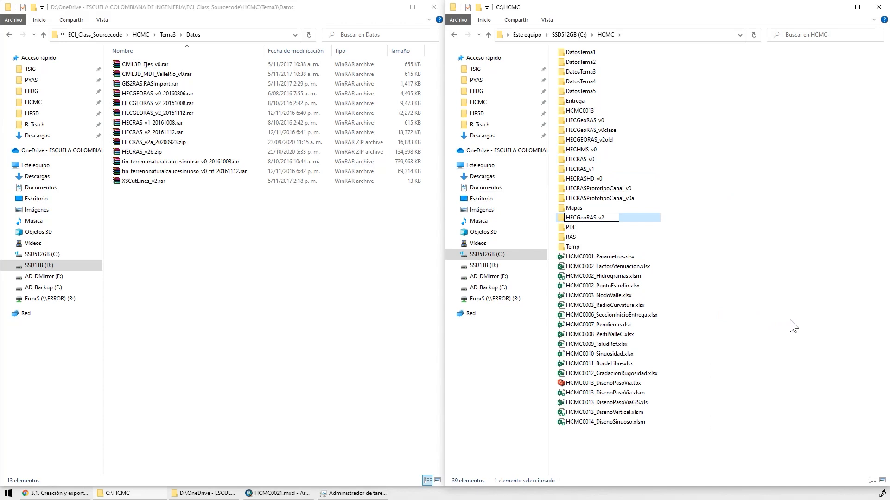
{"action": "key", "text": "Return"}
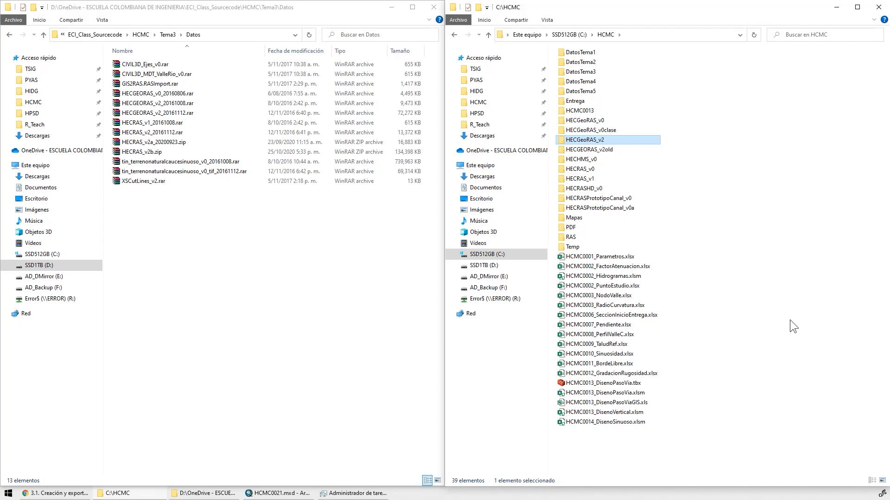
Switch to ArcMap and start a new blank map document
{"action": "left_click", "coordinate": [274, 497]}
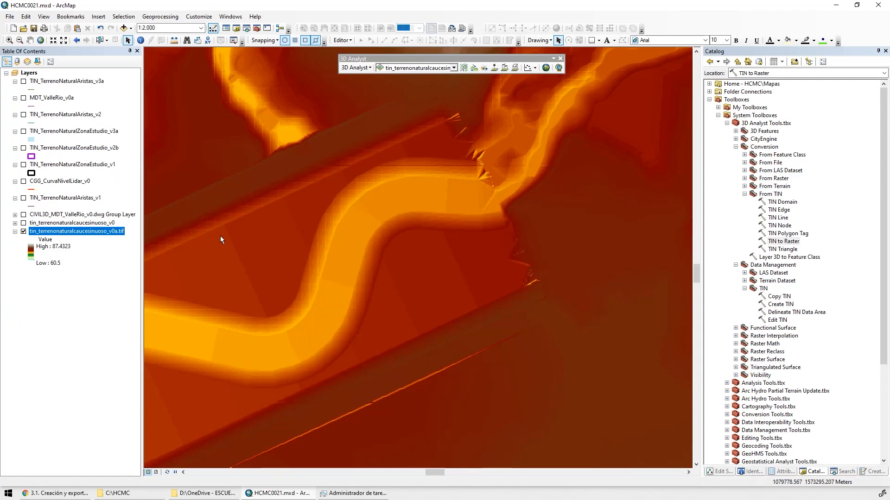
{"action": "left_click", "coordinate": [14, 28]}
{"action": "double_click", "coordinate": [409, 189]}
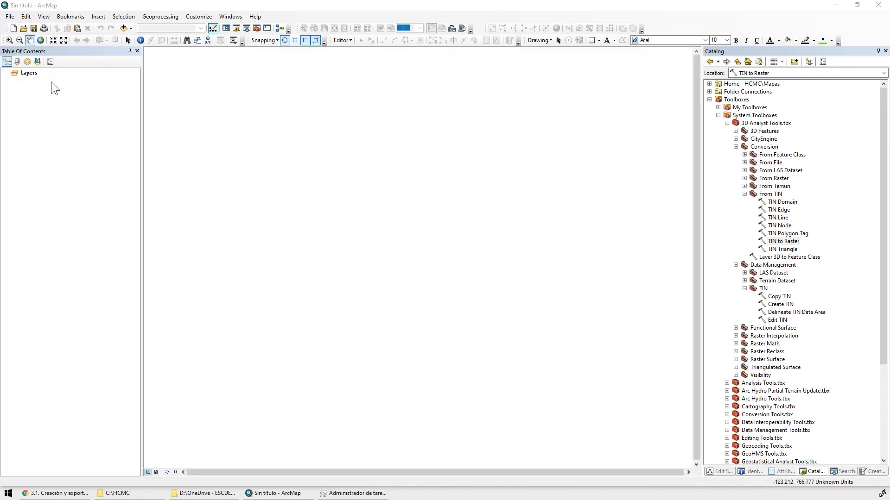
Save the new map document as HECGeoRAS_v2 in the HCMC\HECGeoRAS_v2 folder
{"action": "left_click", "coordinate": [33, 29]}
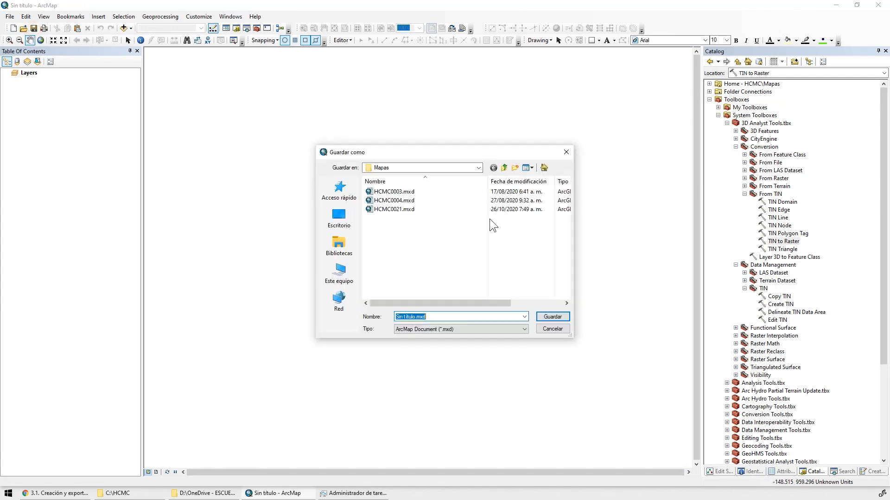
{"action": "left_click", "coordinate": [504, 168]}
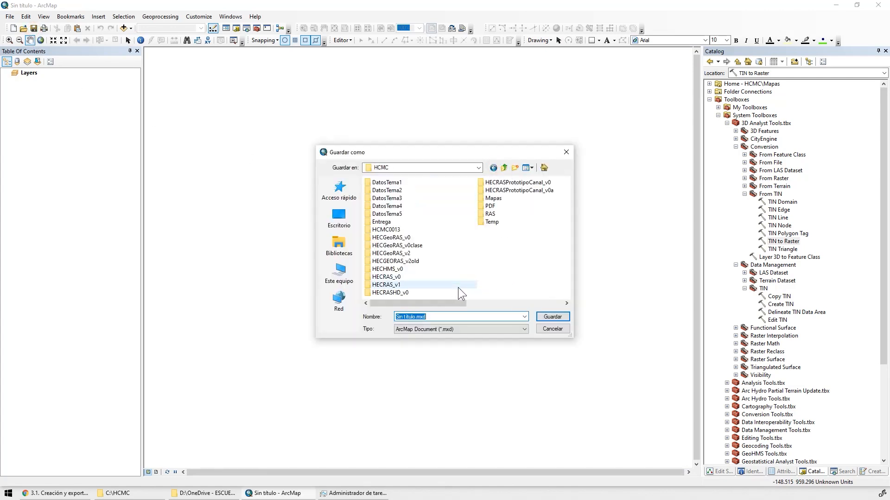
{"action": "double_click", "coordinate": [398, 253]}
{"action": "left_click", "coordinate": [437, 317]}
{"action": "type", "text": "HECGeoRAS _"}
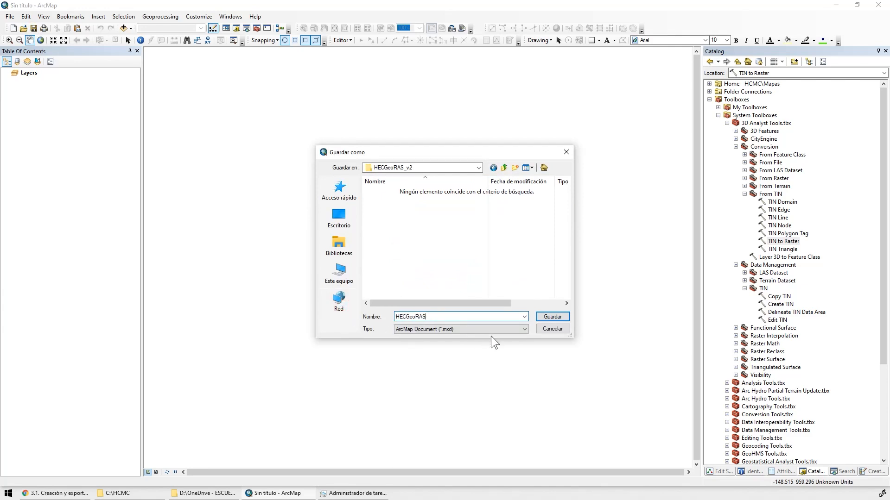
{"action": "type", "text": "_v2"}
{"action": "left_click", "coordinate": [549, 318]}
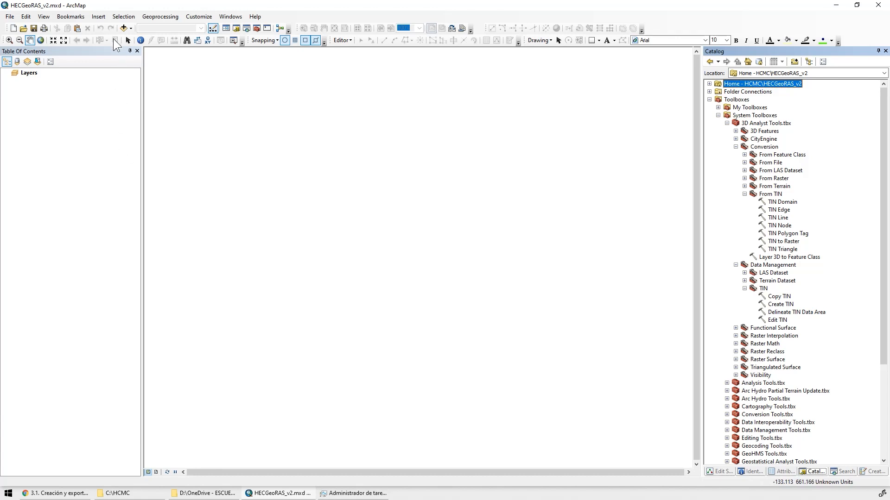
Add the CGG_DrenajeNatural_v0 layer from the CAPAS dataset of Geodatabase.gdb in DatosTema1 to the map
{"action": "left_click", "coordinate": [124, 27]}
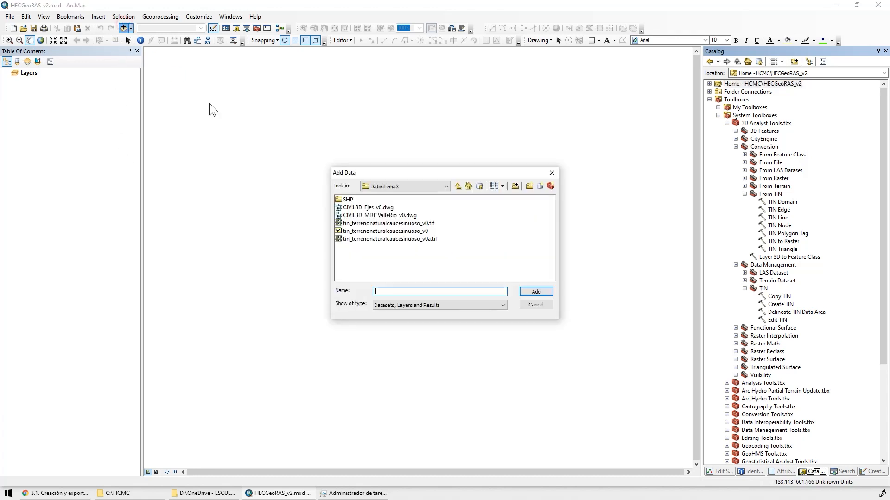
{"action": "left_click", "coordinate": [458, 187]}
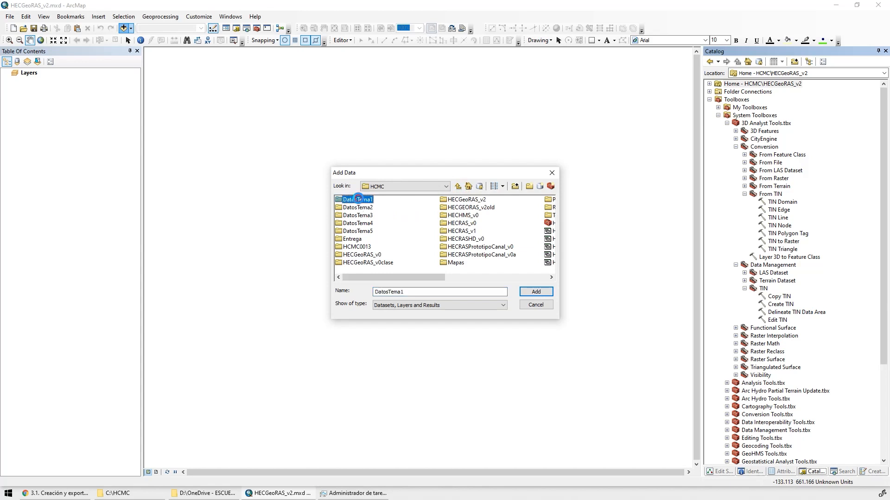
{"action": "double_click", "coordinate": [357, 199]}
{"action": "double_click", "coordinate": [361, 232]}
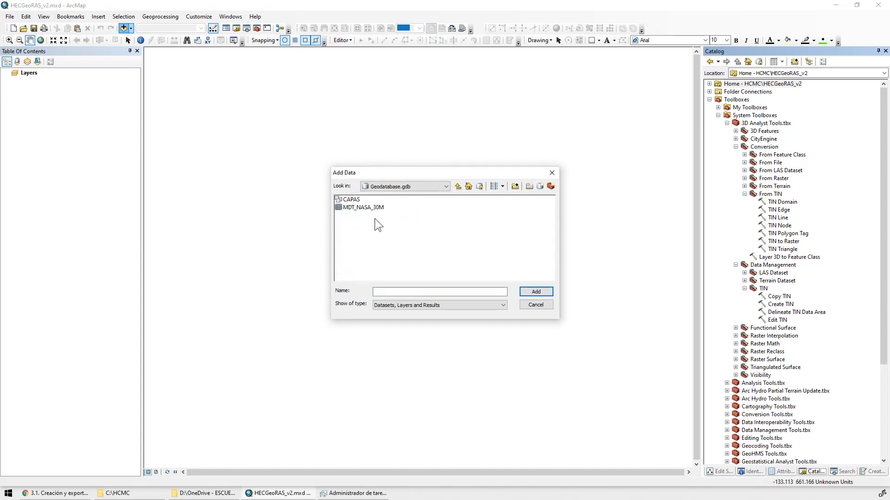
{"action": "double_click", "coordinate": [354, 201]}
{"action": "left_click", "coordinate": [398, 231]}
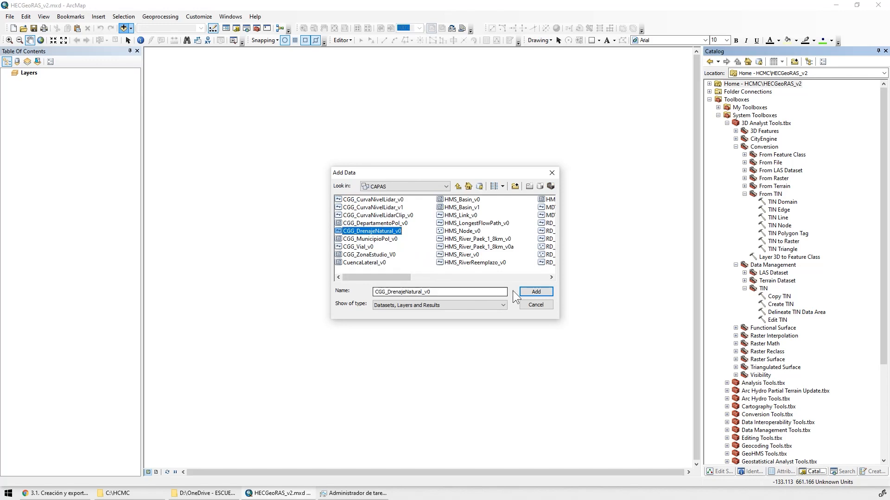
{"action": "left_click", "coordinate": [536, 292]}
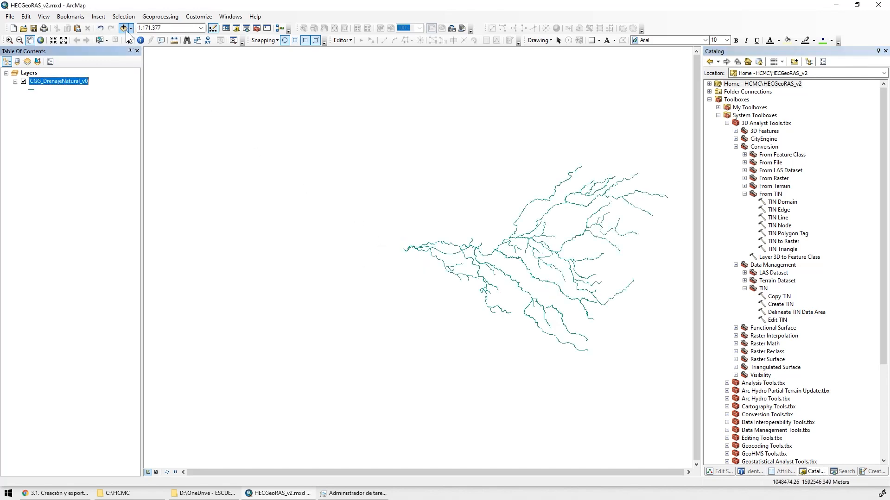
Add the tin_terrenonaturalcaucesinuoso_v0 TIN and the tin_terrenonaturalcaucesinuoso_v0a.tif raster from DatosTema3 to the map
{"action": "left_click", "coordinate": [123, 28]}
{"action": "left_click", "coordinate": [458, 186]}
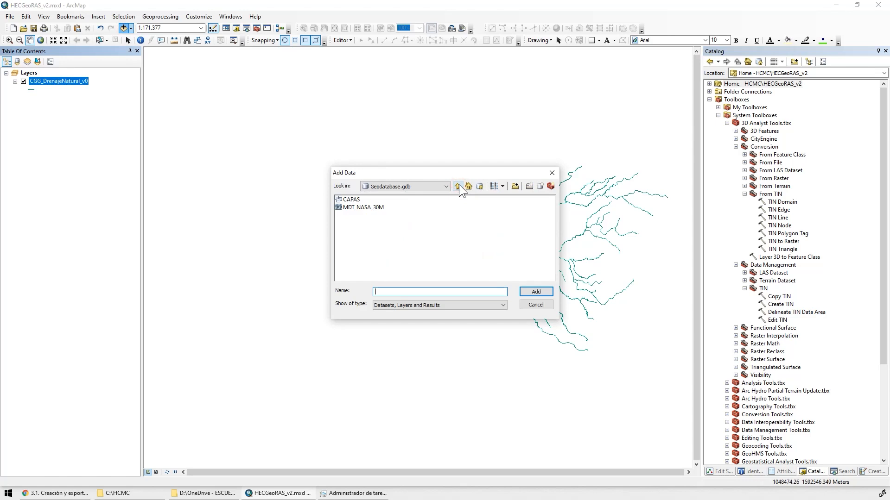
{"action": "left_click", "coordinate": [457, 186]}
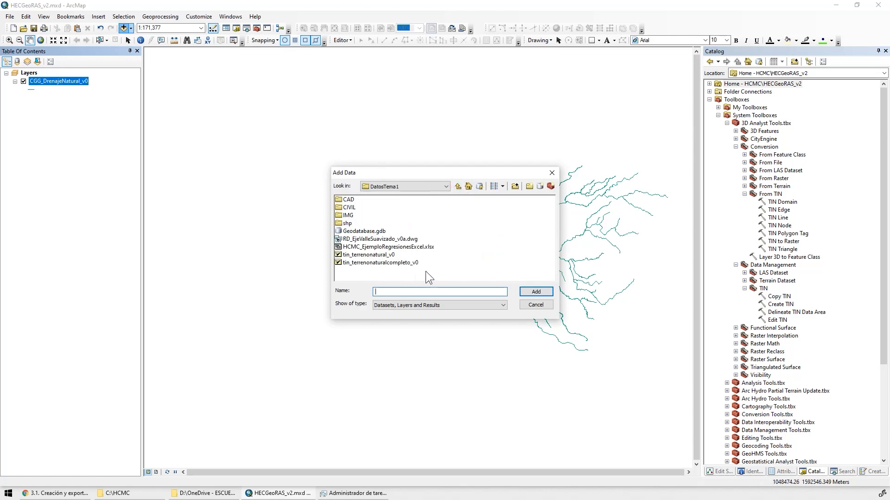
{"action": "left_click", "coordinate": [458, 186]}
{"action": "double_click", "coordinate": [370, 216]}
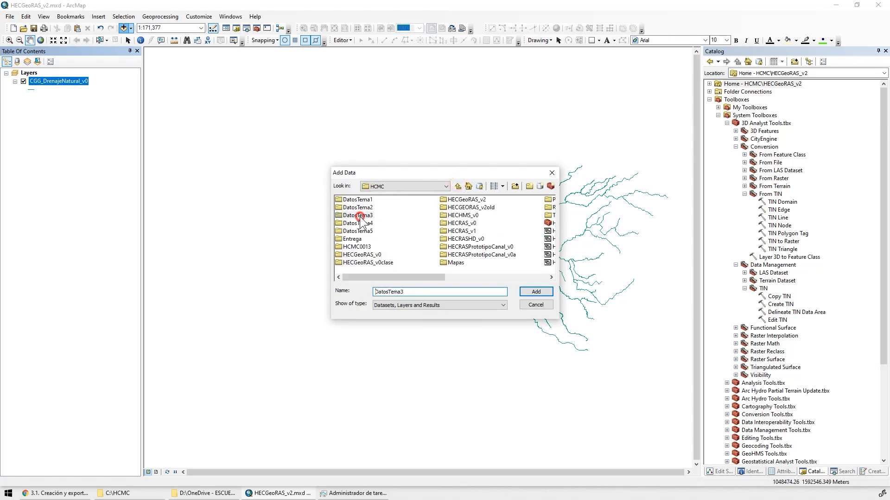
{"action": "left_click", "coordinate": [388, 232]}
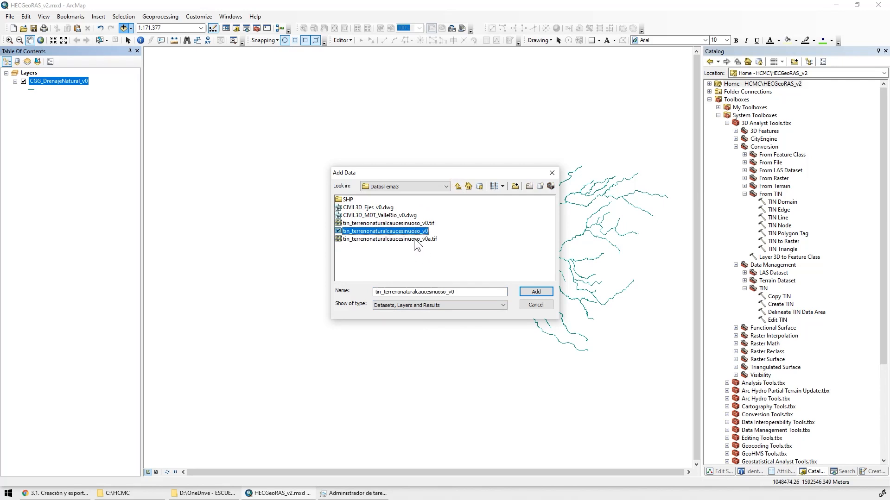
{"action": "left_click", "coordinate": [407, 239], "text": "shift"}
{"action": "left_click", "coordinate": [536, 292]}
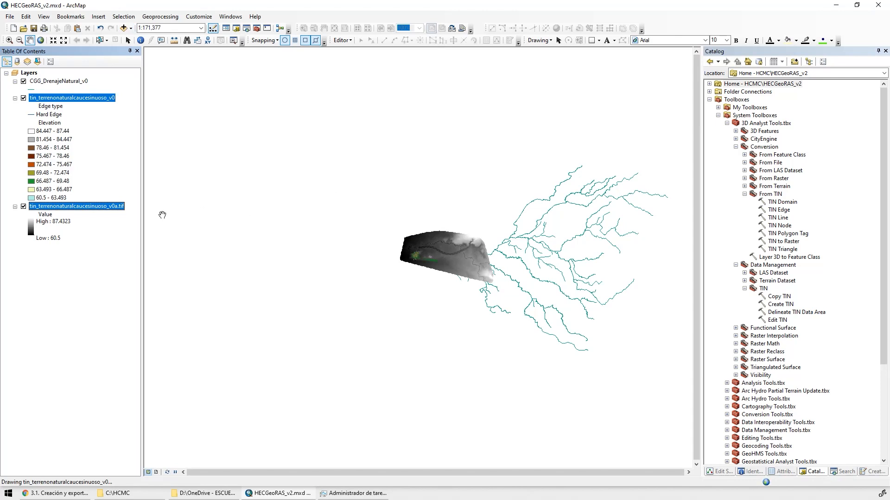
Hide the TIN layer and apply a hillshade effect with Z 0.1 to the tin_terrenonaturalcaucesinuoso_v0a.tif raster
{"action": "left_click", "coordinate": [23, 98]}
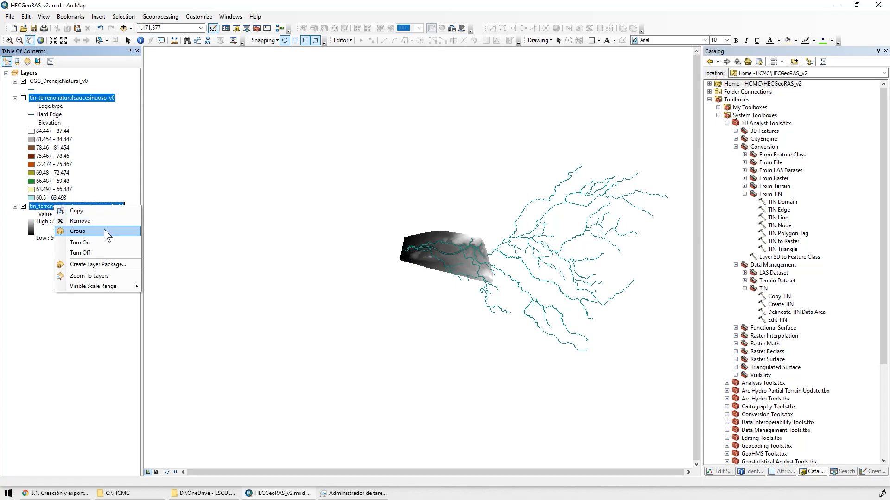
{"action": "left_click", "coordinate": [89, 276]}
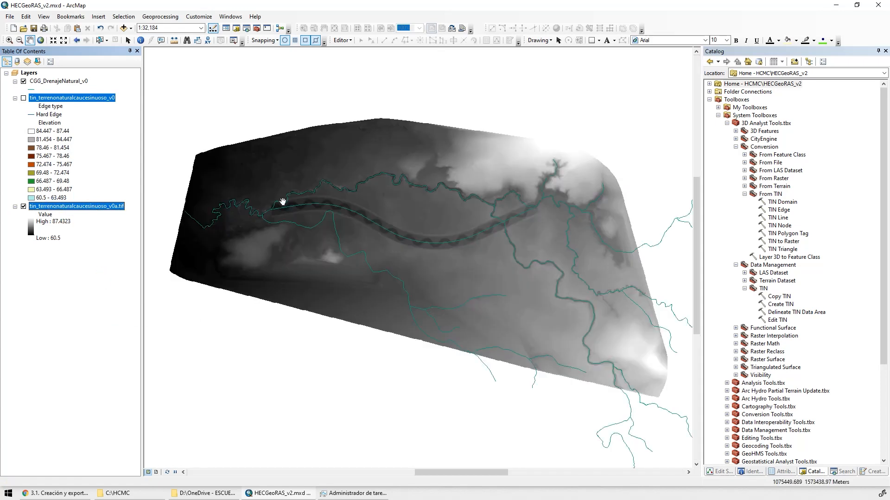
{"action": "left_click", "coordinate": [70, 204]}
{"action": "double_click", "coordinate": [72, 206]}
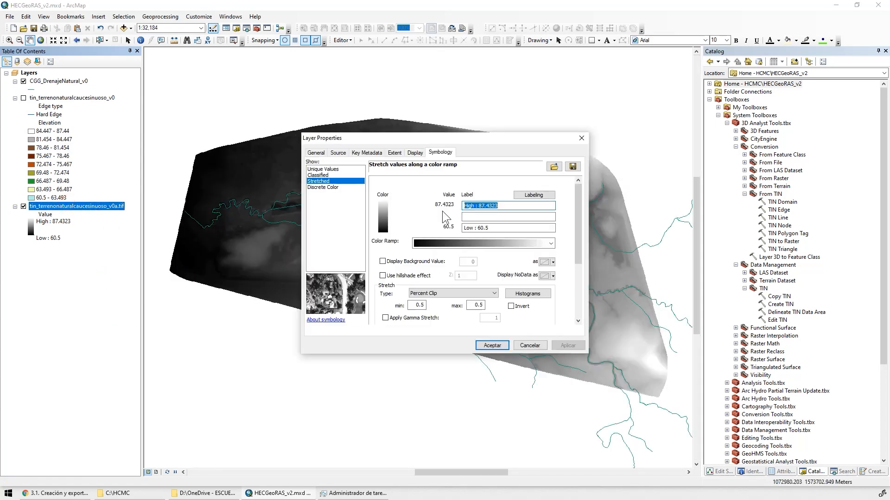
{"action": "left_click", "coordinate": [407, 276]}
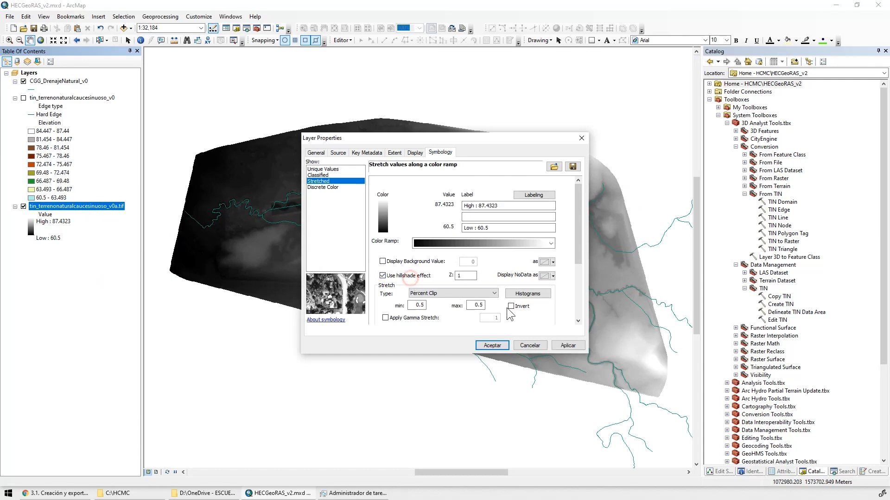
{"action": "key", "text": "Tab"}
{"action": "type", "text": "0.1"}
{"action": "left_click", "coordinate": [568, 346]}
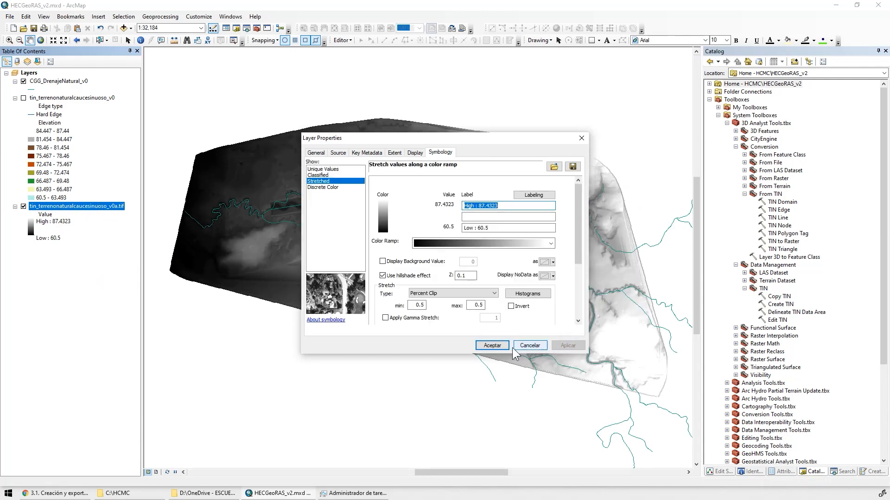
{"action": "left_click", "coordinate": [492, 346]}
Change the CGG_DrenajeNatural_v0 line symbol to the predefined River style
{"action": "scroll", "coordinate": [528, 190], "scroll_direction": "up", "scroll_amount": 5}
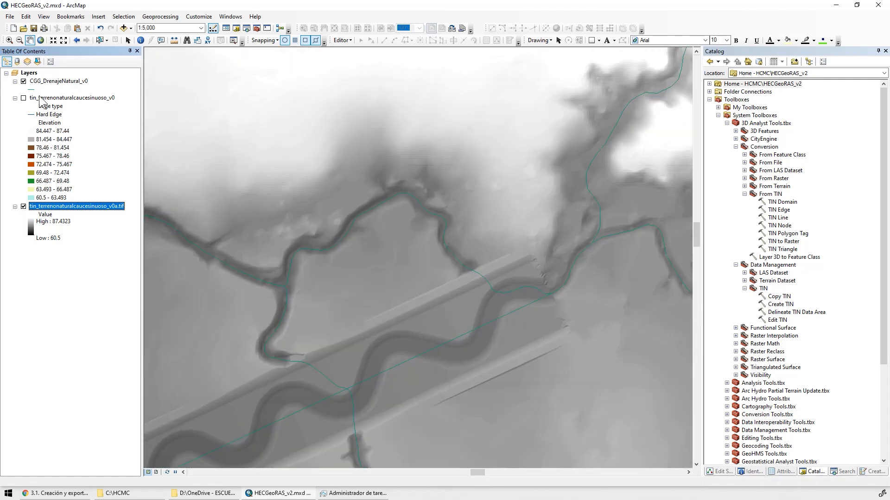
{"action": "left_click", "coordinate": [32, 89]}
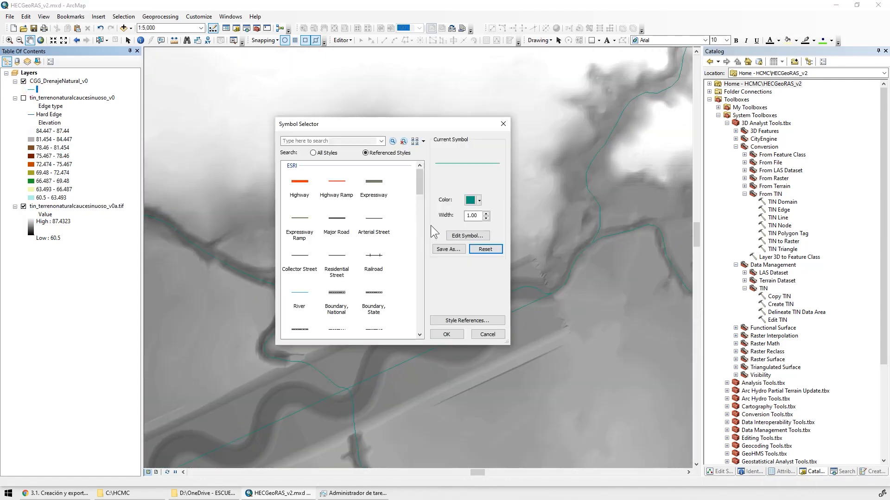
{"action": "left_click", "coordinate": [296, 301]}
{"action": "left_click", "coordinate": [447, 334]}
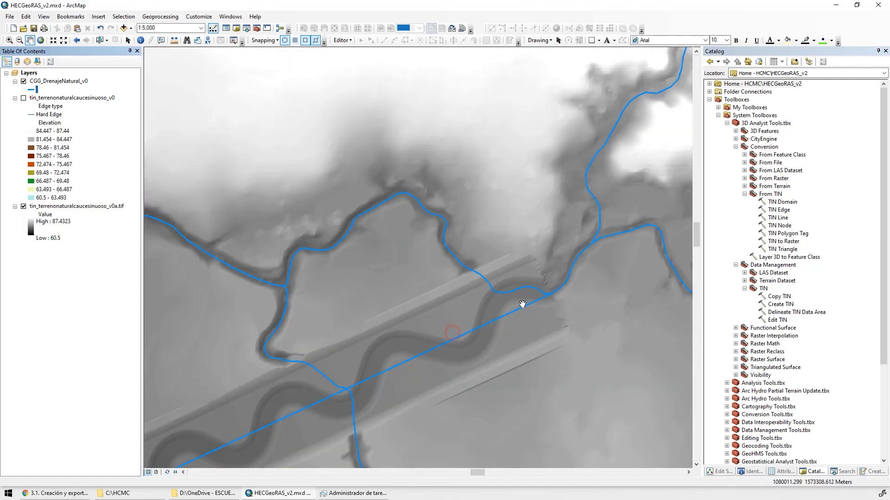
Enlarge the map area by collapsing the Catalog and examine how the natural drainage lines follow the channels in the terrain raster
{"action": "left_click", "coordinate": [878, 51]}
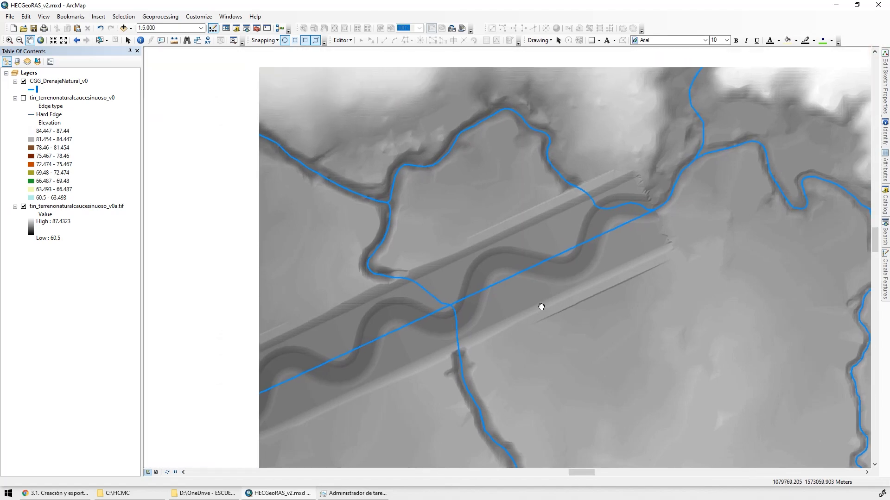
{"action": "left_click_drag", "start_coordinate": [677, 264], "coordinate": [317, 278]}
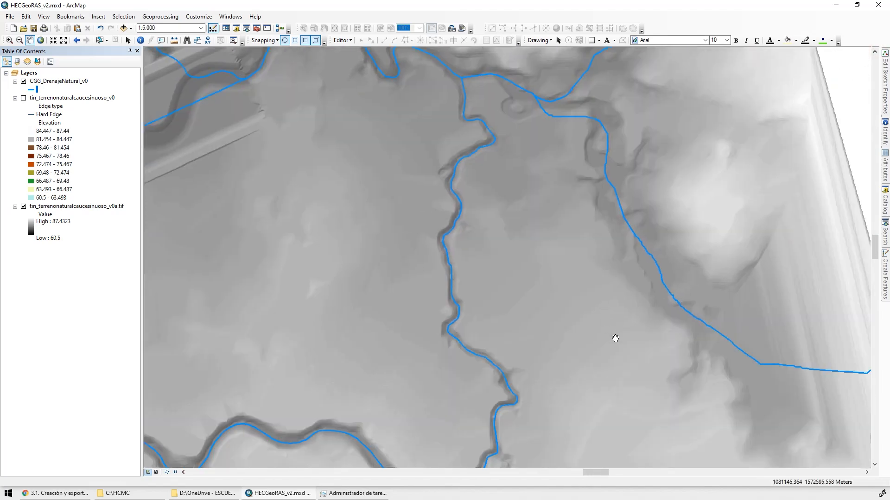
{"action": "left_click_drag", "start_coordinate": [615, 338], "coordinate": [726, 149]}
{"action": "left_click_drag", "start_coordinate": [415, 276], "coordinate": [546, 165]}
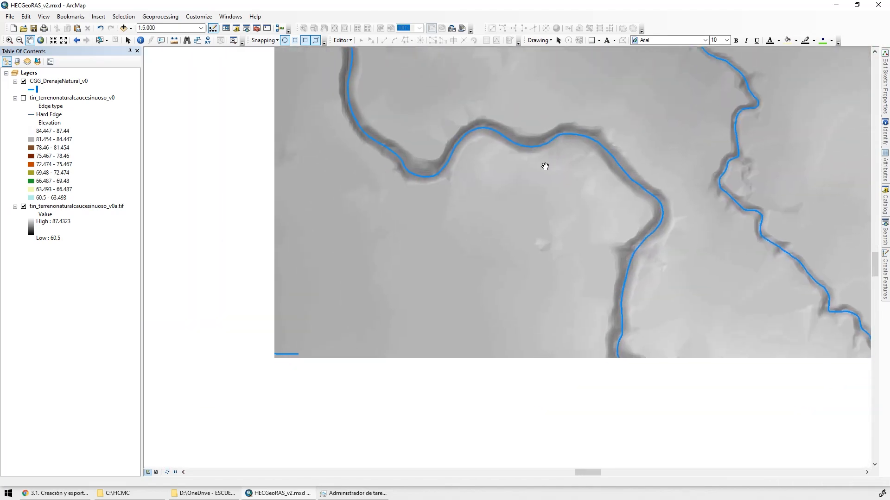
{"action": "left_click_drag", "start_coordinate": [433, 194], "coordinate": [712, 366]}
{"action": "left_click_drag", "start_coordinate": [544, 144], "coordinate": [681, 255]}
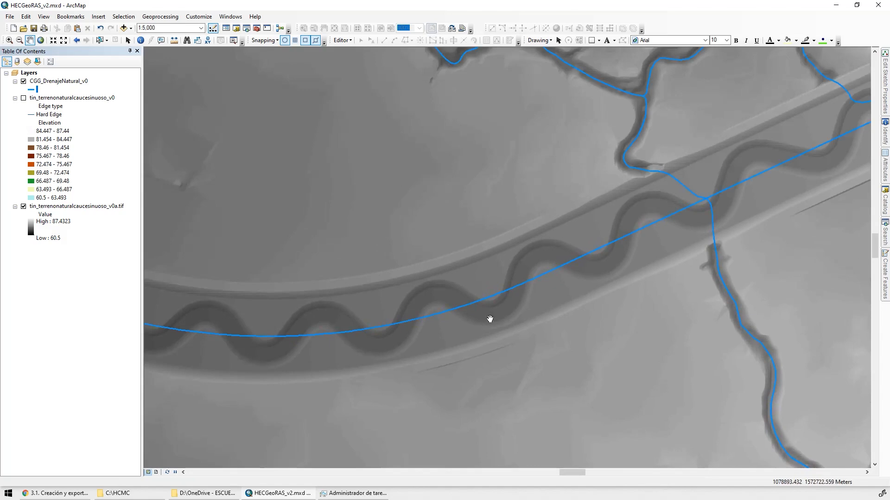
{"action": "left_click_drag", "start_coordinate": [636, 179], "coordinate": [542, 324]}
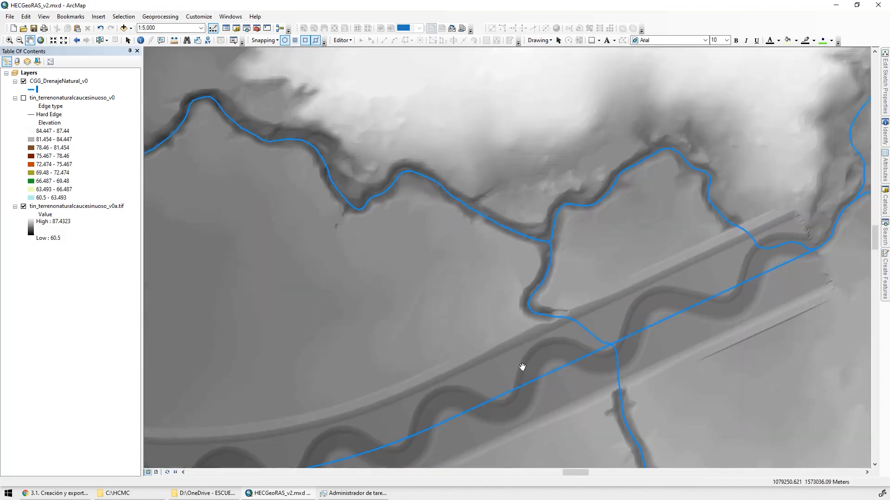
Compare the natural drainage lines with the sinuous channel along the valley terrain and save the map document
{"action": "left_click_drag", "start_coordinate": [617, 380], "coordinate": [582, 248]}
{"action": "left_click_drag", "start_coordinate": [364, 304], "coordinate": [686, 260]}
{"action": "left_click_drag", "start_coordinate": [362, 320], "coordinate": [697, 274]}
{"action": "left_click_drag", "start_coordinate": [439, 342], "coordinate": [259, 250]}
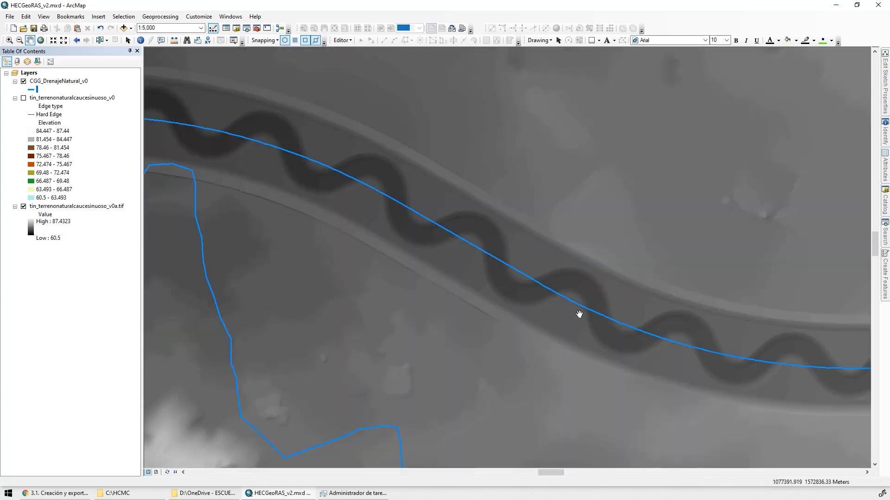
{"action": "left_click_drag", "start_coordinate": [468, 260], "coordinate": [250, 346]}
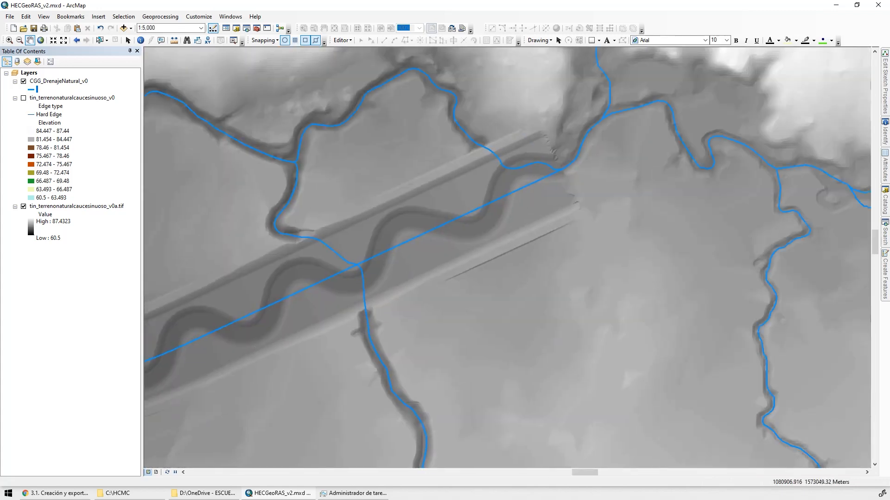
{"action": "left_click", "coordinate": [34, 29]}
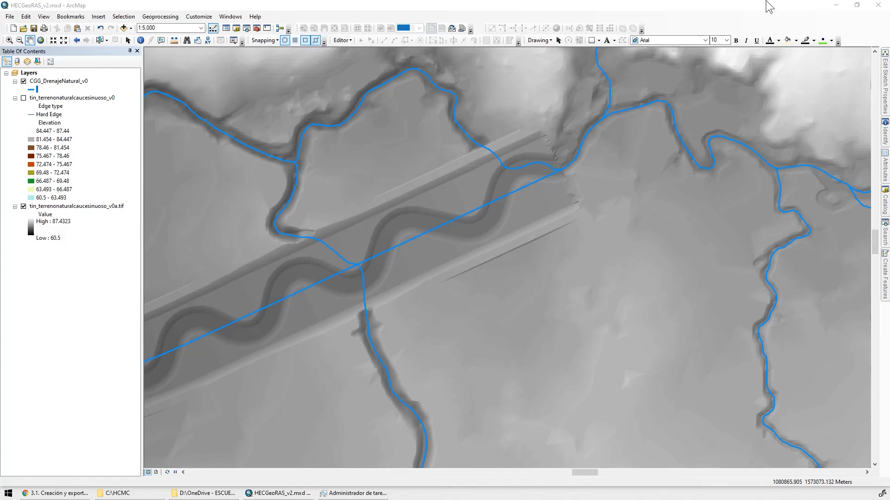
Display the HEC-GeoRAS toolbar over the map
{"action": "left_click", "coordinate": [192, 16]}
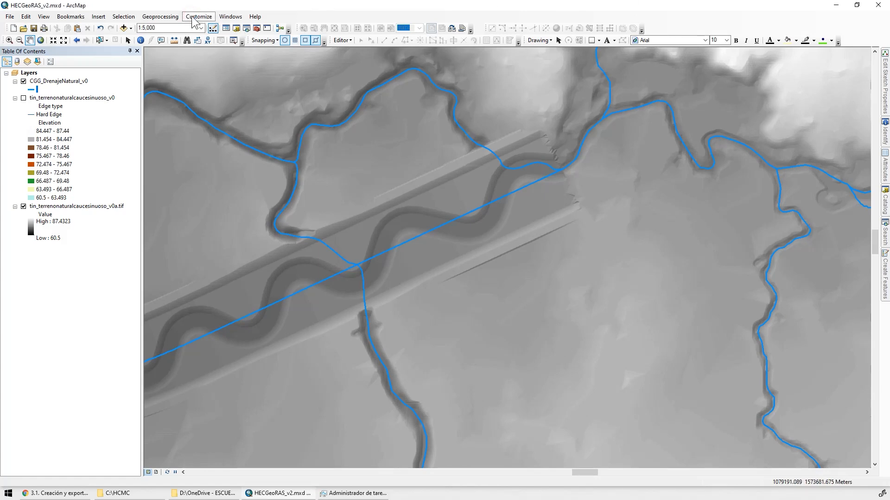
{"action": "left_click", "coordinate": [193, 18]}
{"action": "mouse_move", "coordinate": [215, 28]}
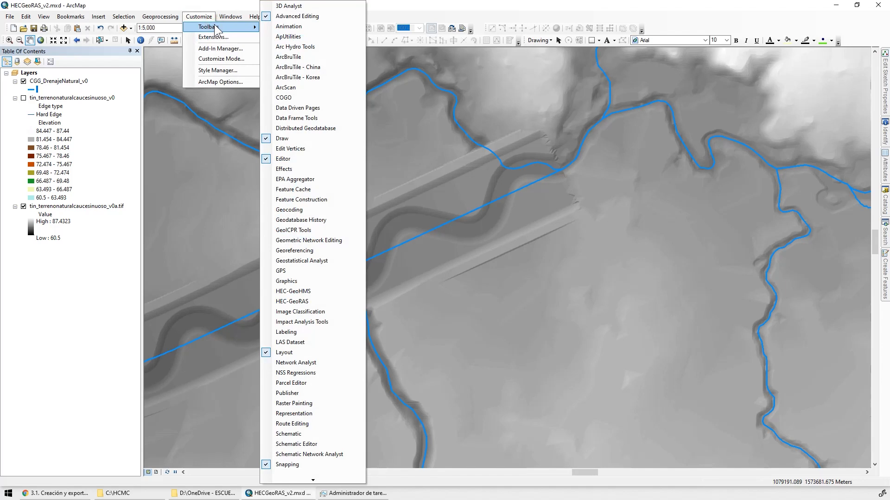
{"action": "left_click", "coordinate": [318, 303]}
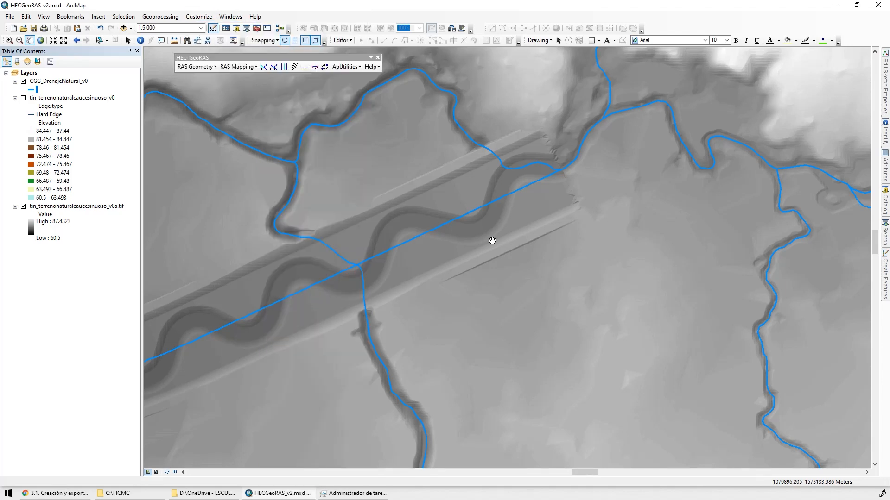
Create all RAS geometry layers with their default names and check the hecgeoras_v2.mdb geodatabase in the HECGeoRAS_v2 folder
{"action": "left_click", "coordinate": [200, 68]}
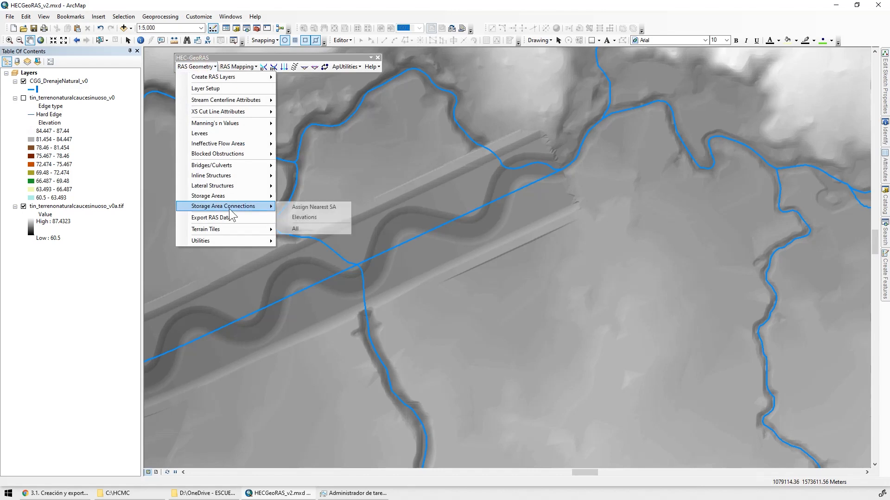
{"action": "mouse_move", "coordinate": [240, 78]}
{"action": "left_click", "coordinate": [324, 253]}
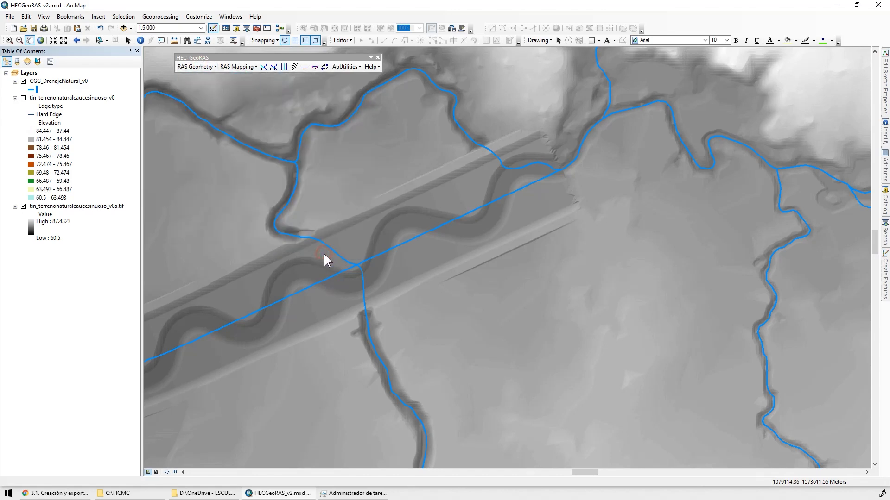
{"action": "left_click", "coordinate": [148, 494]}
{"action": "left_click", "coordinate": [200, 491]}
{"action": "left_click", "coordinate": [436, 6]}
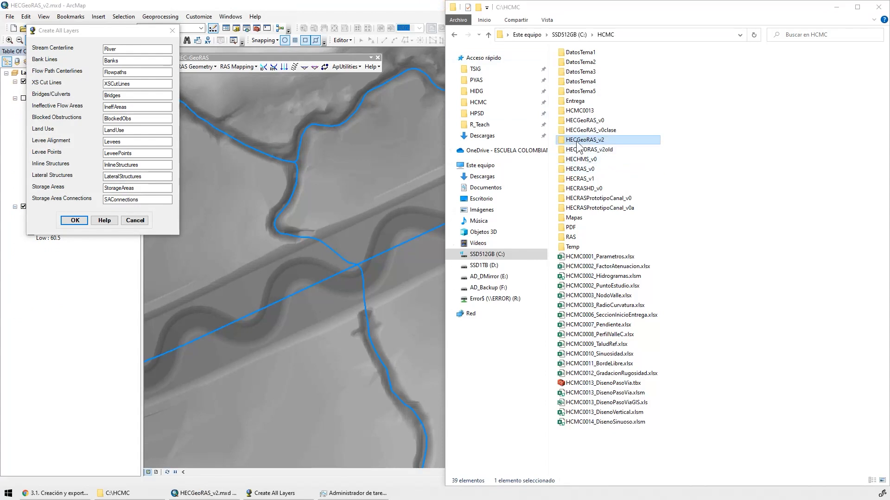
{"action": "double_click", "coordinate": [599, 139]}
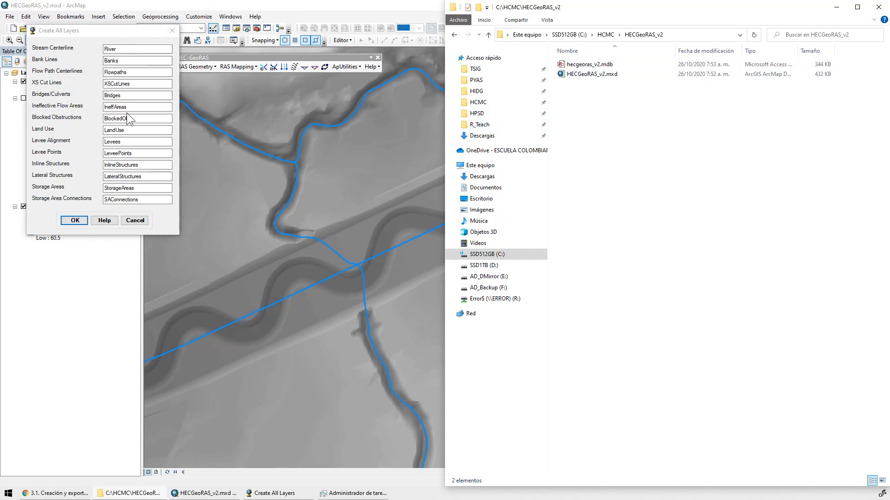
{"action": "left_click", "coordinate": [71, 218]}
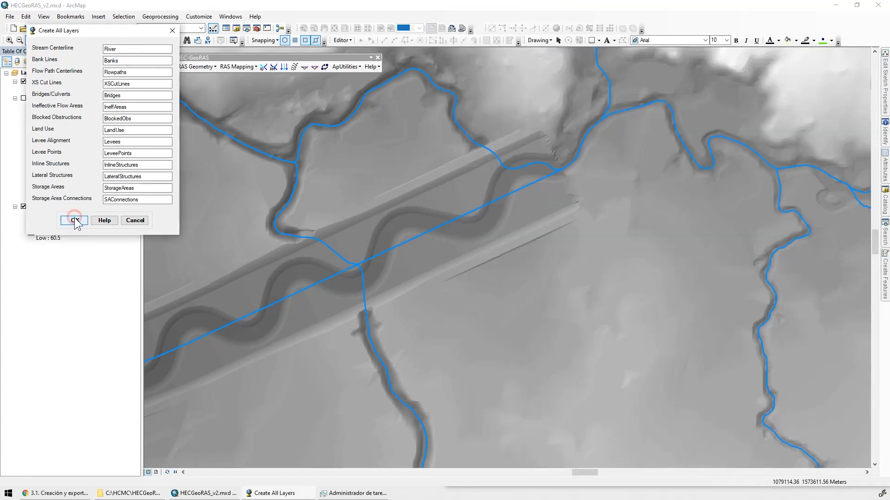
{"action": "left_click", "coordinate": [112, 494]}
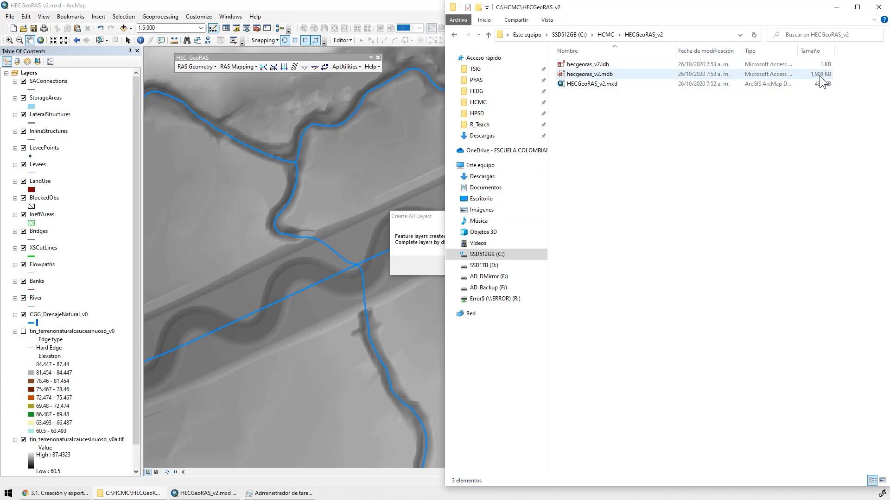
{"action": "left_click", "coordinate": [428, 255]}
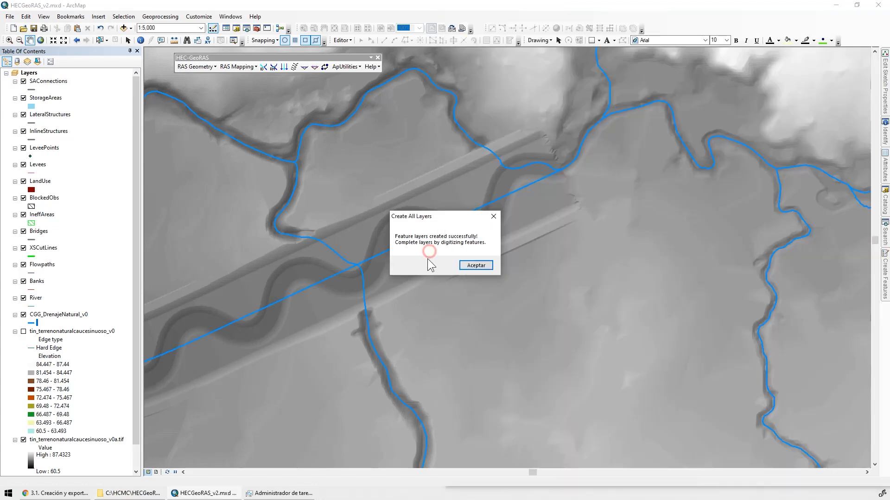
{"action": "left_click", "coordinate": [476, 265]}
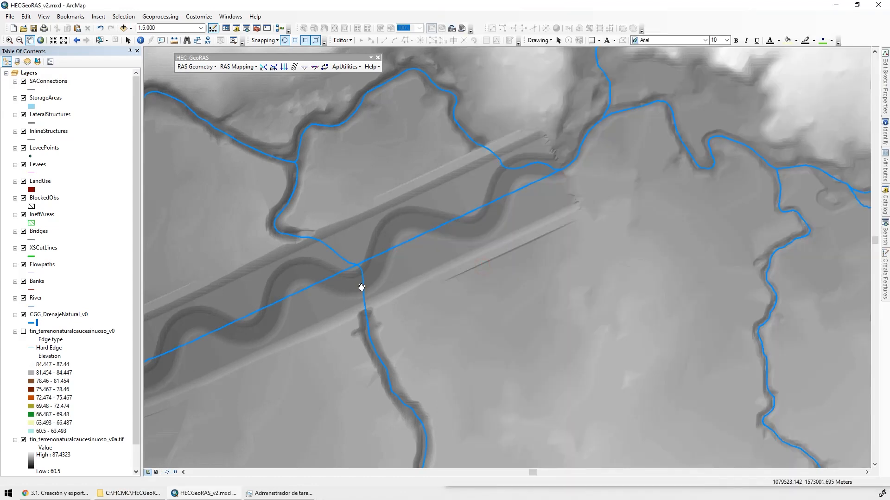
Hide and collapse the SAConnections, StorageAreas, LateralStructures, InlineStructures and LeveePoints layers
{"action": "left_click", "coordinate": [15, 81]}
{"action": "left_click", "coordinate": [15, 90]}
{"action": "left_click", "coordinate": [15, 98]}
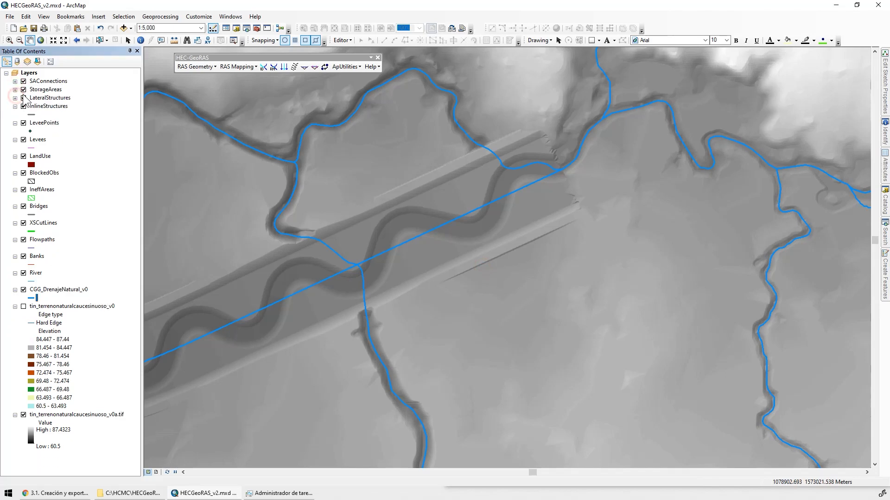
{"action": "left_click", "coordinate": [23, 98]}
{"action": "left_click", "coordinate": [23, 90]}
{"action": "left_click", "coordinate": [23, 81]}
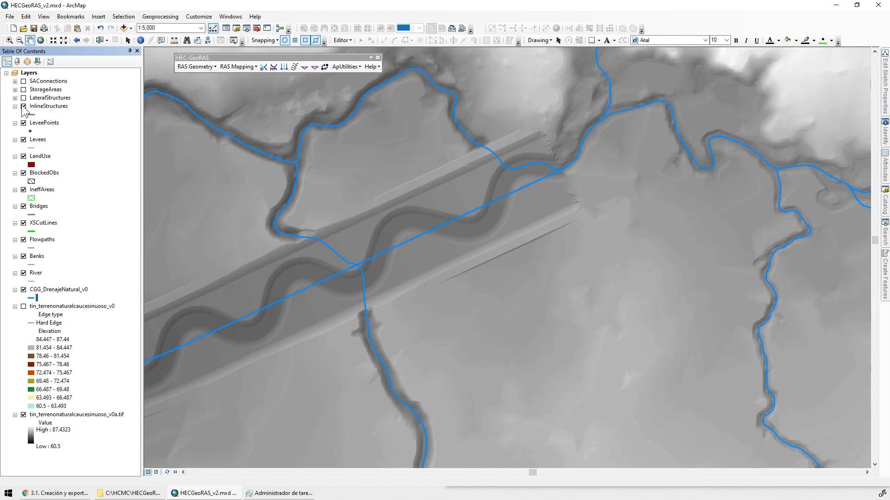
{"action": "left_click", "coordinate": [23, 106]}
{"action": "left_click", "coordinate": [23, 122]}
{"action": "left_click", "coordinate": [15, 106]}
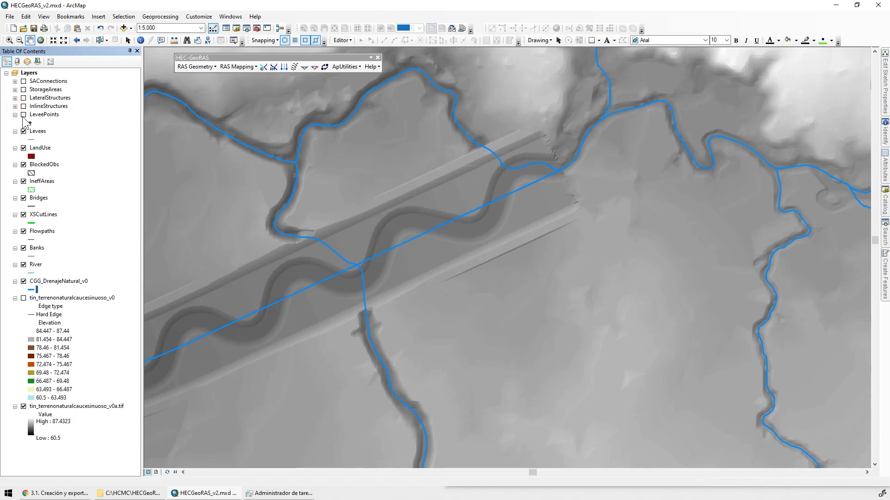
{"action": "left_click", "coordinate": [14, 115]}
Hide and collapse the LandUse, BlockedObs and IneffAreas layers, keeping Levees on
{"action": "left_click", "coordinate": [39, 122]}
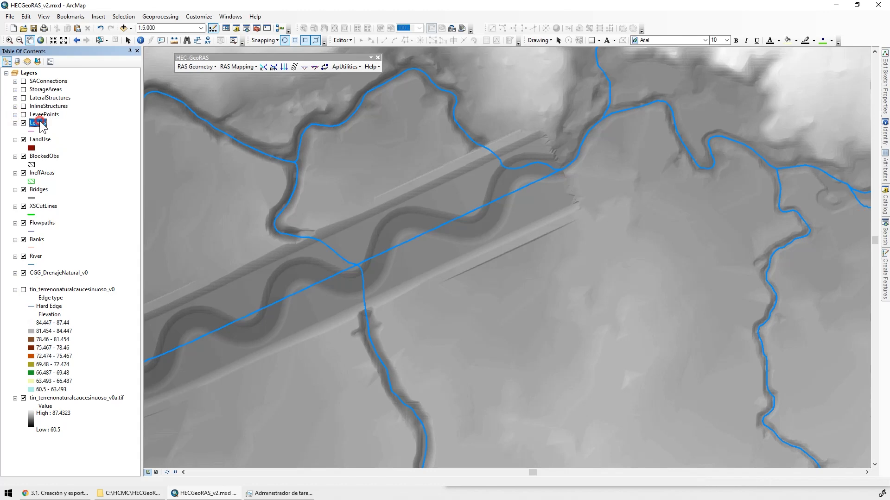
{"action": "left_click", "coordinate": [23, 140]}
{"action": "left_click", "coordinate": [15, 139]}
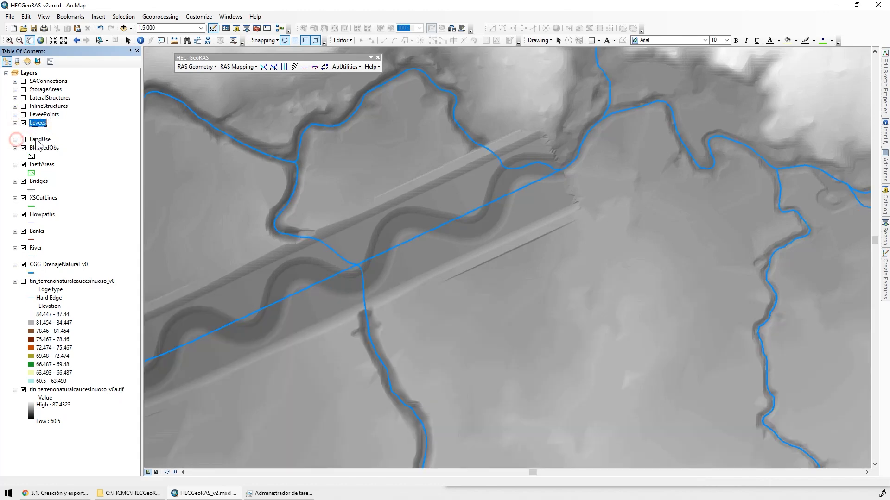
{"action": "left_click", "coordinate": [40, 140]}
{"action": "left_click", "coordinate": [43, 148]}
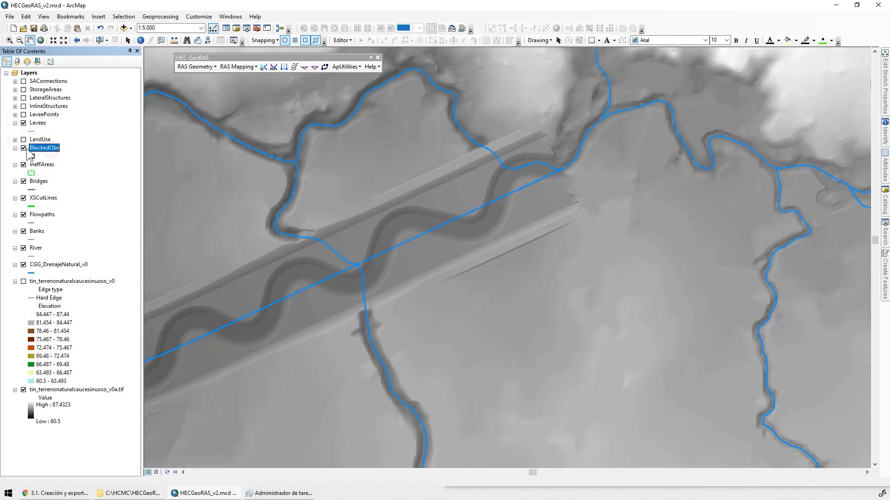
{"action": "left_click", "coordinate": [15, 148]}
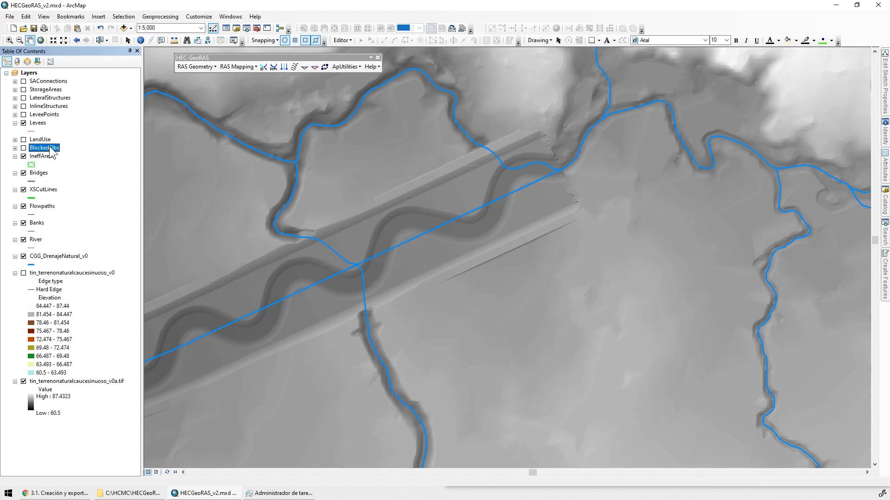
{"action": "left_click", "coordinate": [15, 157]}
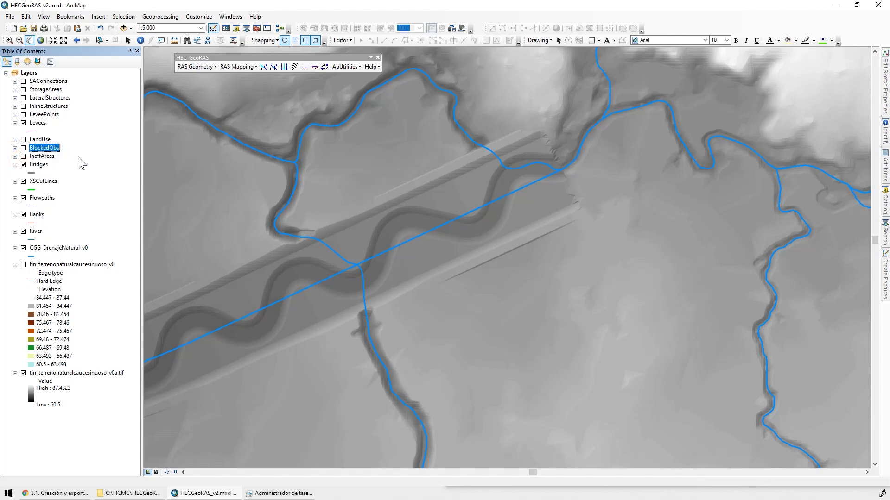
Review the remaining Bridges, Flowpaths and River layers and examine the drainage lines across the terrain that need digitizing
{"action": "left_click", "coordinate": [47, 181]}
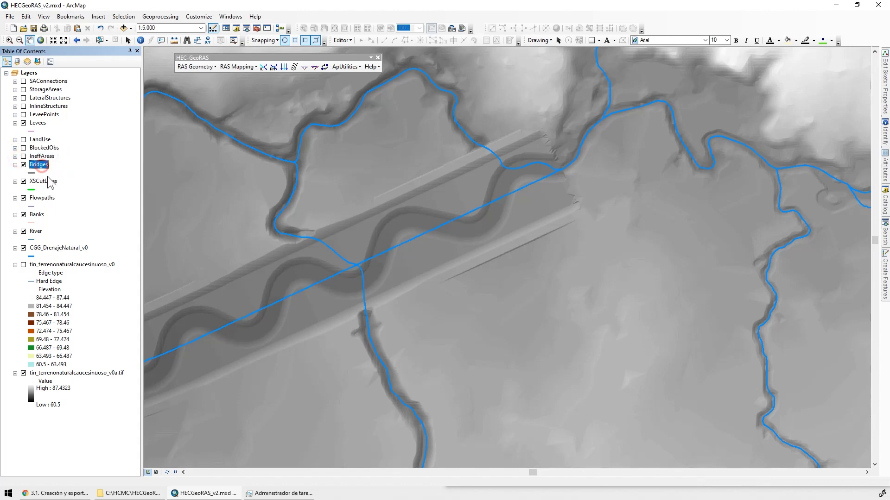
{"action": "left_click", "coordinate": [50, 199]}
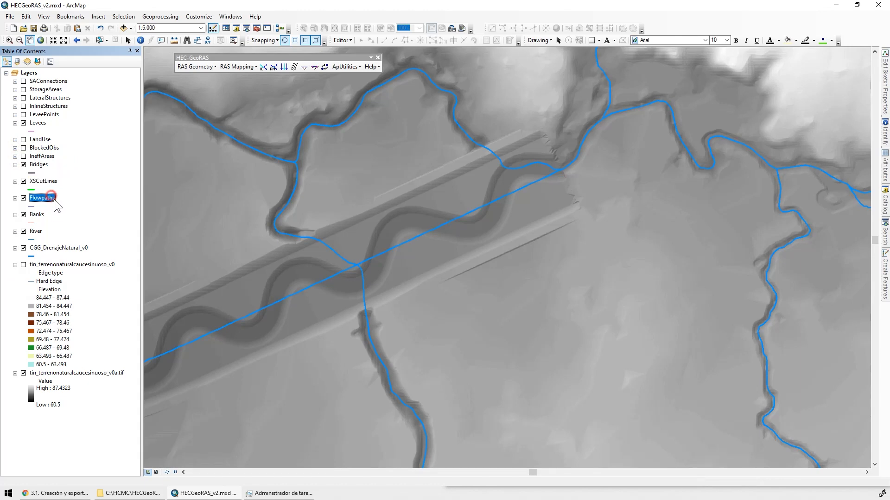
{"action": "left_click", "coordinate": [43, 230]}
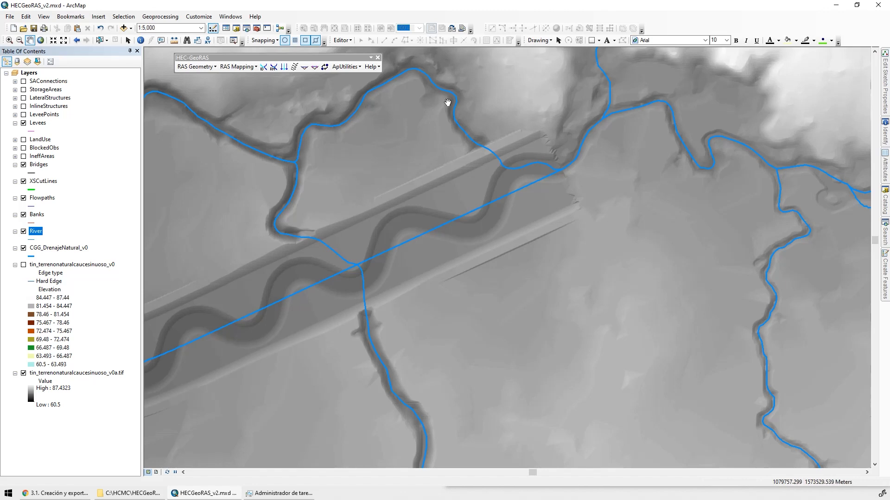
{"action": "left_click_drag", "start_coordinate": [640, 161], "coordinate": [417, 220]}
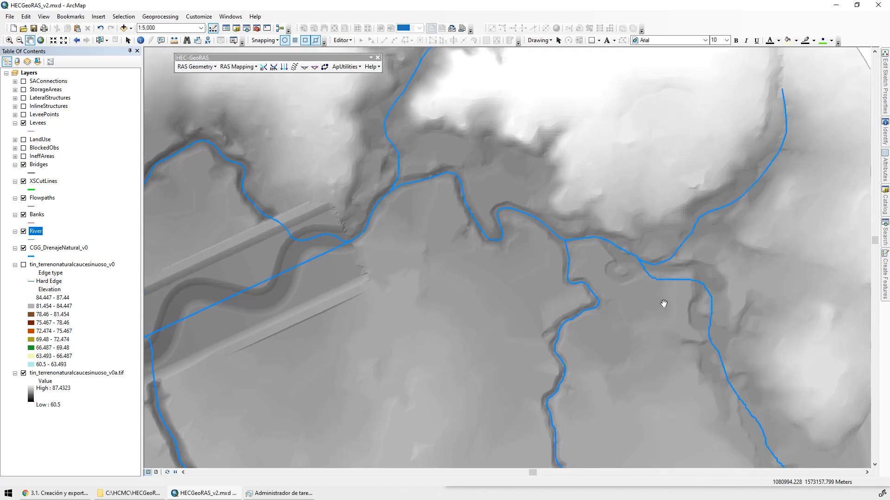
{"action": "left_click_drag", "start_coordinate": [409, 319], "coordinate": [630, 127]}
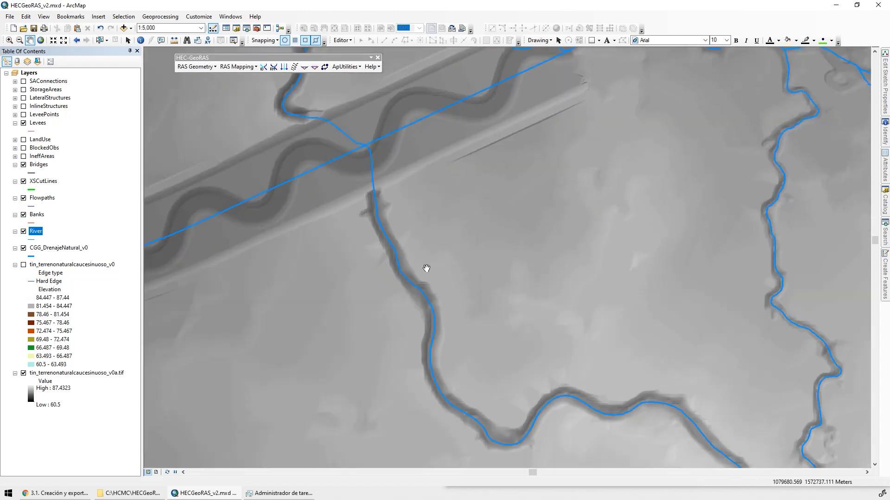
{"action": "left_click_drag", "start_coordinate": [204, 287], "coordinate": [829, 148]}
{"action": "left_click_drag", "start_coordinate": [418, 310], "coordinate": [795, 363]}
{"action": "left_click_drag", "start_coordinate": [521, 252], "coordinate": [805, 464]}
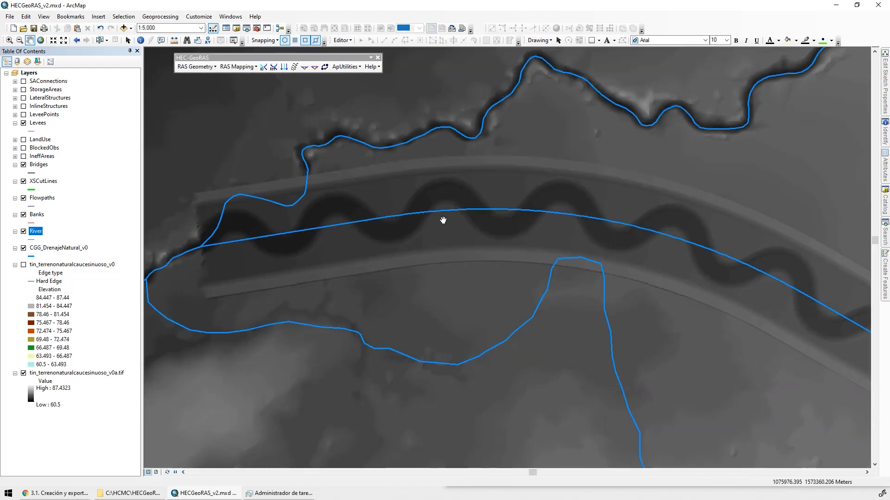
{"action": "left_click_drag", "start_coordinate": [443, 219], "coordinate": [676, 200]}
Add the River and Banks feature classes from the Capas dataset of hecgeoras_v0.mdb in the HECGeoRAS_v0 folder to the map
{"action": "left_click", "coordinate": [124, 28]}
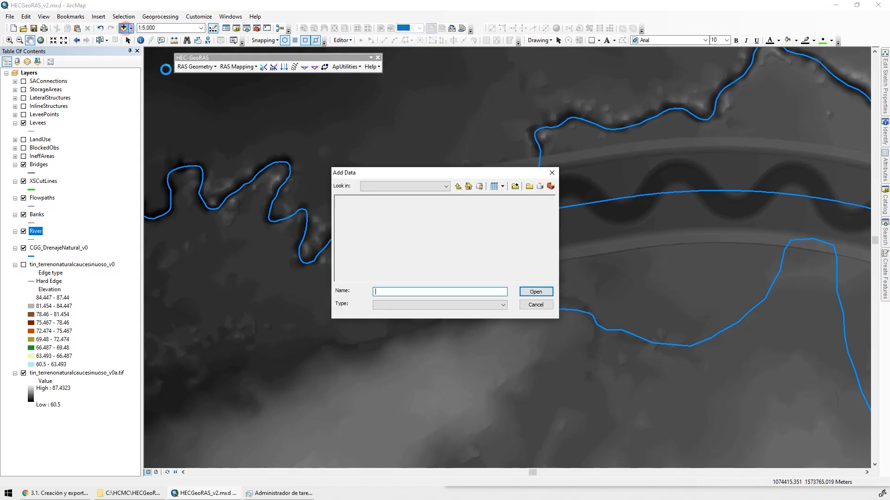
{"action": "left_click", "coordinate": [457, 187]}
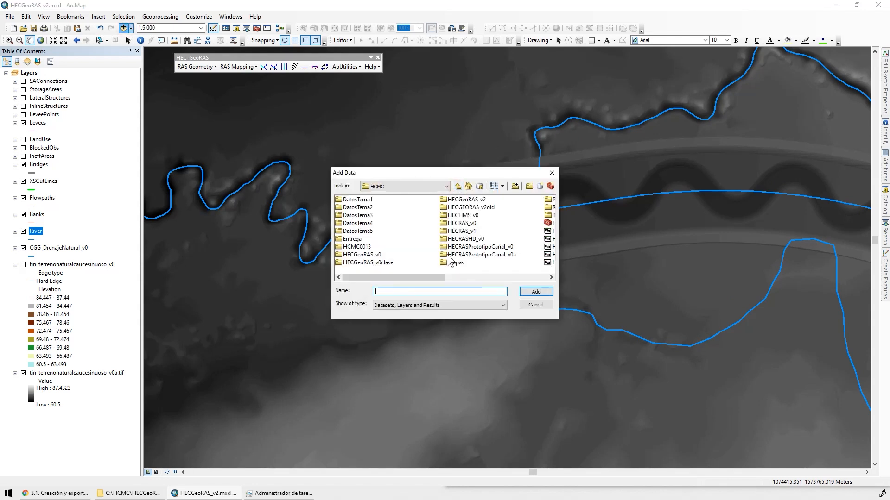
{"action": "left_click", "coordinate": [371, 255]}
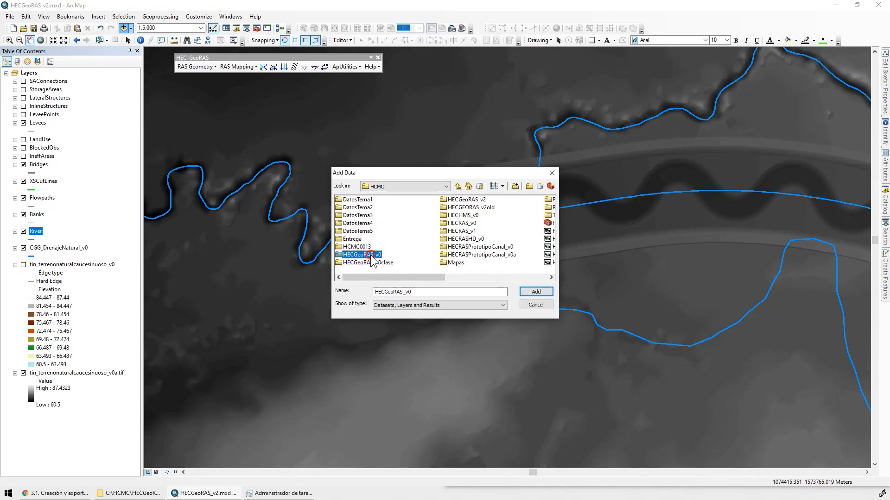
{"action": "double_click", "coordinate": [371, 259]}
{"action": "left_click", "coordinate": [370, 209]}
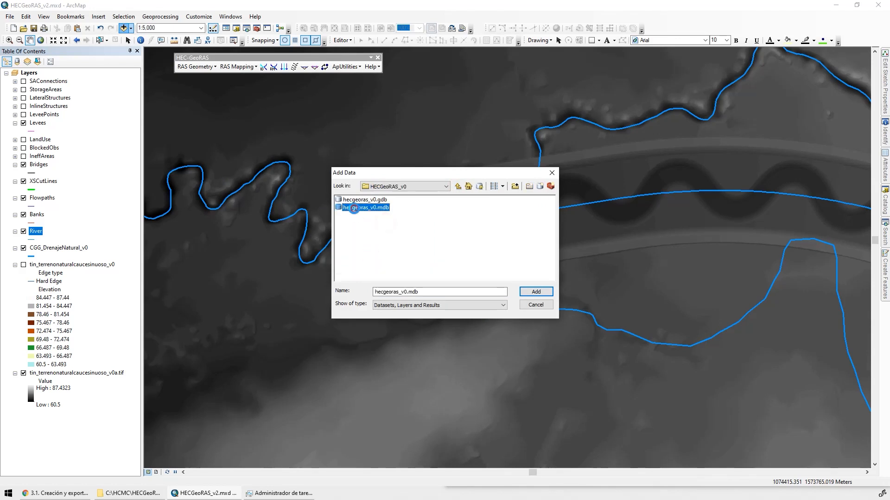
{"action": "double_click", "coordinate": [369, 208]}
{"action": "left_click", "coordinate": [348, 200]}
{"action": "double_click", "coordinate": [348, 200]}
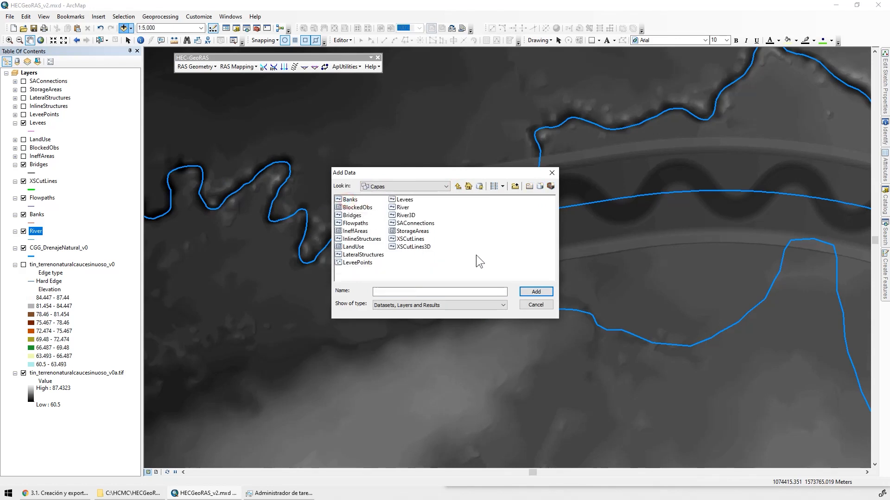
{"action": "left_click", "coordinate": [403, 209]}
{"action": "left_click", "coordinate": [351, 200], "text": "ctrl"}
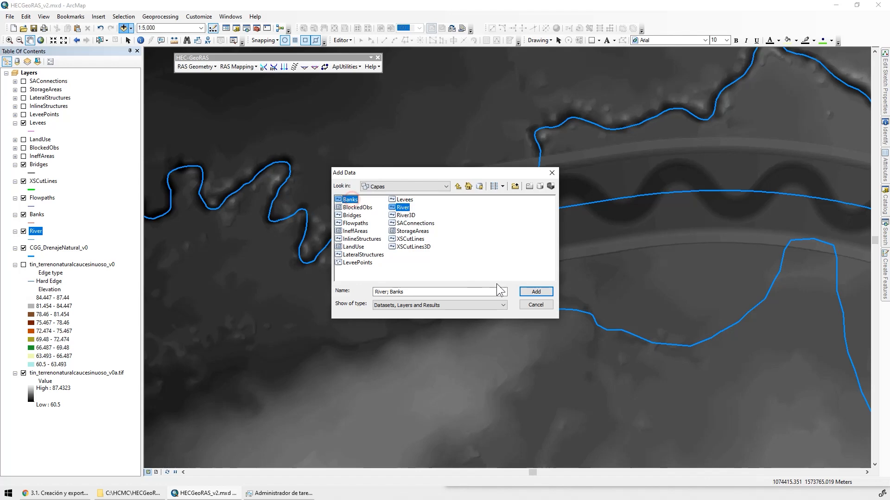
{"action": "left_click", "coordinate": [537, 293]}
{"action": "left_click_drag", "start_coordinate": [428, 373], "coordinate": [230, 345]}
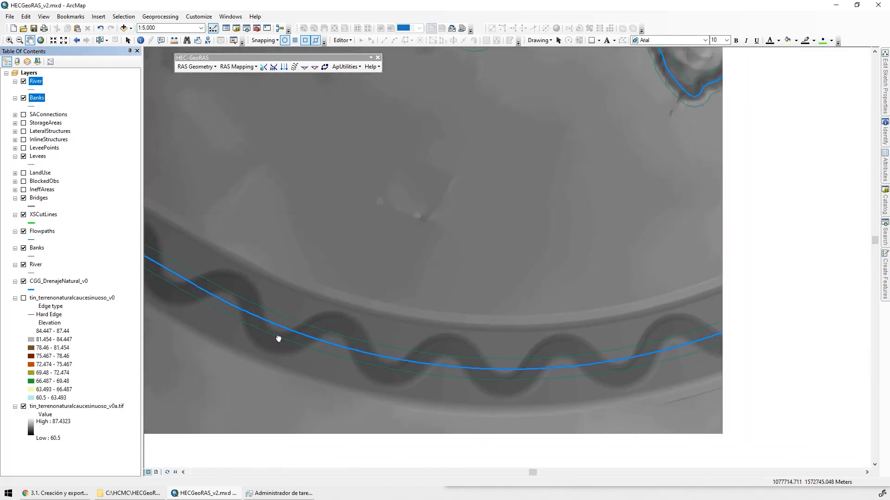
{"action": "left_click_drag", "start_coordinate": [635, 208], "coordinate": [179, 361]}
{"action": "left_click_drag", "start_coordinate": [488, 337], "coordinate": [461, 264]}
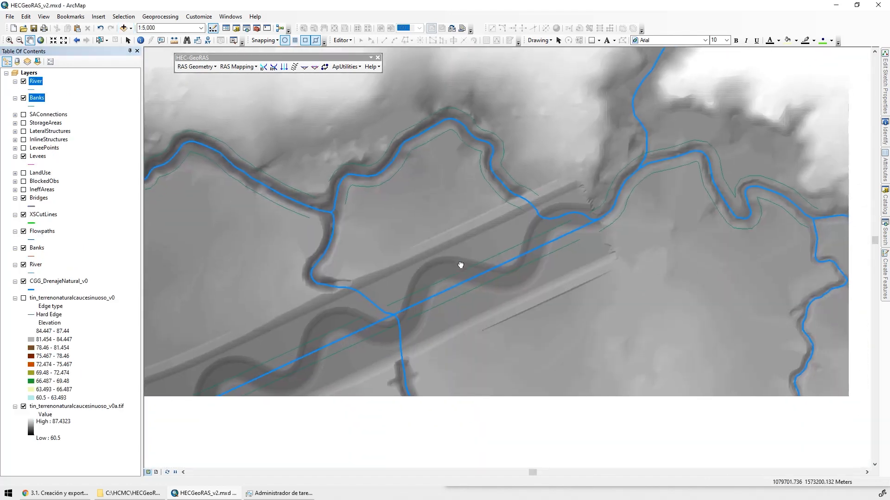
Group the newly added River and Banks layers and name the group "Natural..."
{"action": "left_click", "coordinate": [76, 90]}
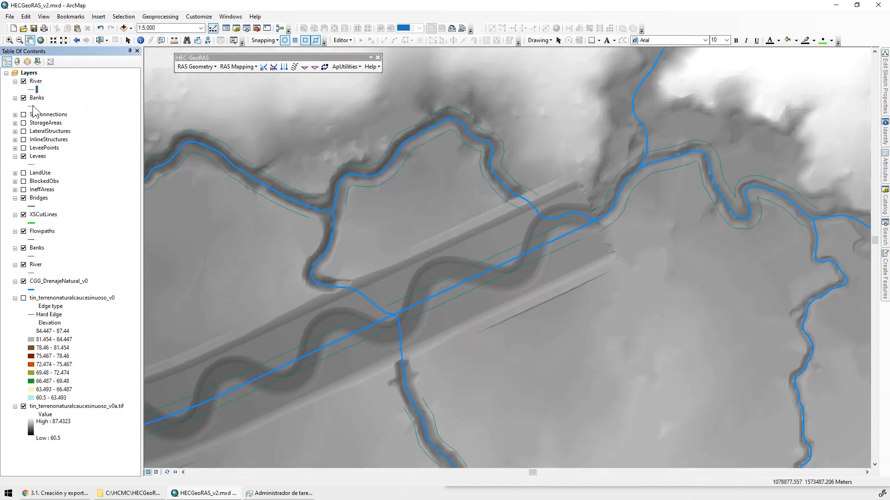
{"action": "left_click", "coordinate": [35, 81]}
{"action": "left_click", "coordinate": [38, 98], "text": "ctrl"}
{"action": "right_click", "coordinate": [37, 98]}
{"action": "left_click", "coordinate": [84, 123]}
{"action": "type", "text": "Natural..."}
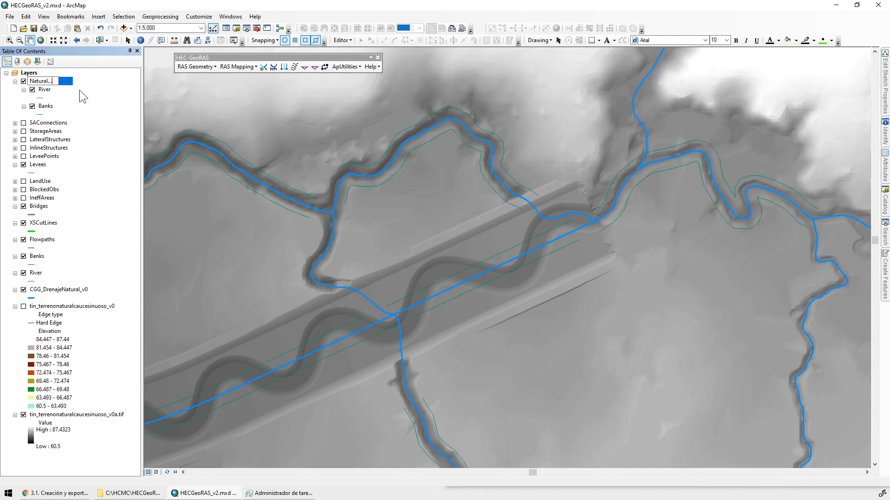
{"action": "key", "text": "Return"}
Rename the two layers in the Natural group as River Natural and Banks Natural
{"action": "double_click", "coordinate": [49, 90]}
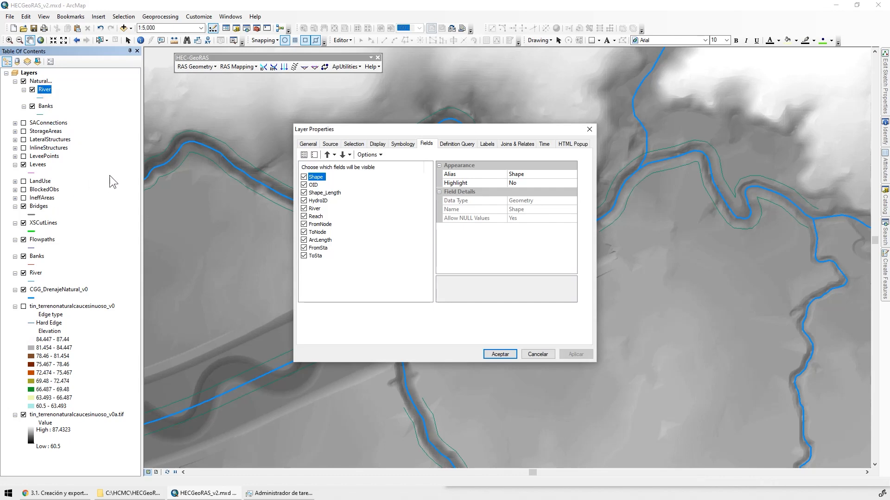
{"action": "left_click", "coordinate": [588, 129]}
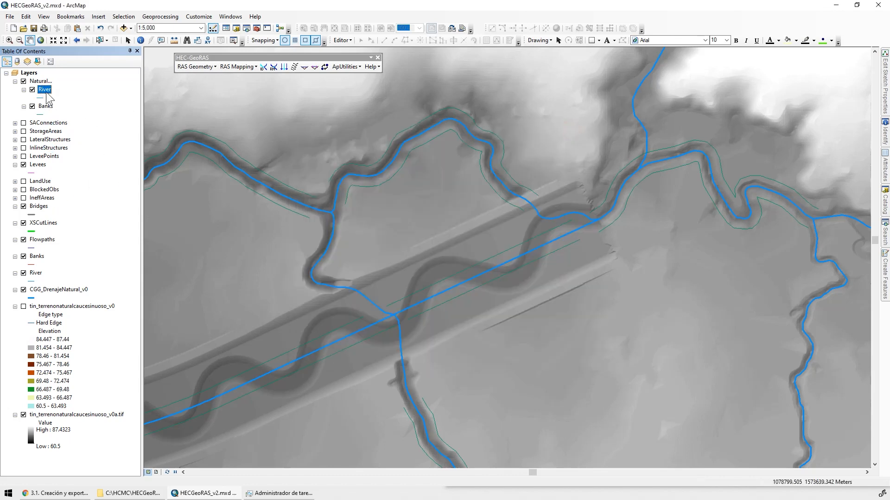
{"action": "left_click", "coordinate": [46, 89]}
{"action": "type", "text": "Natural"}
{"action": "left_click", "coordinate": [55, 108]}
{"action": "left_click", "coordinate": [58, 108]}
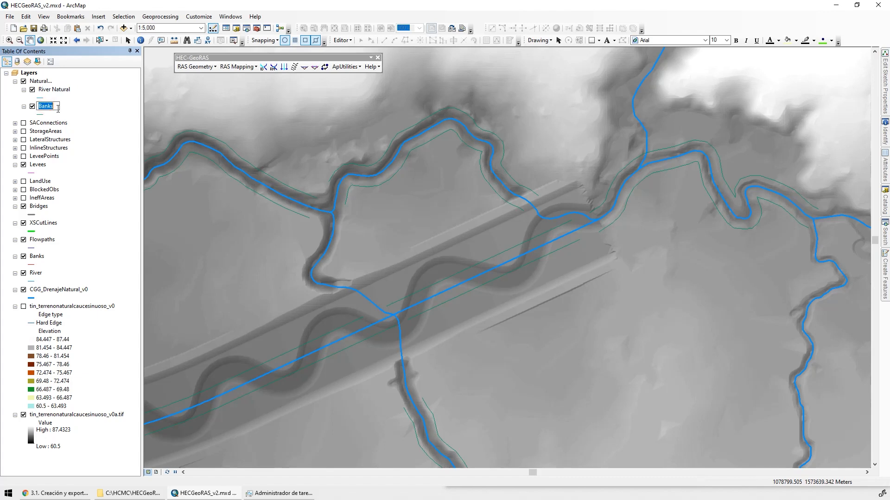
{"action": "left_click", "coordinate": [56, 107]}
{"action": "type", "text": "Natural"}
Symbolize River Natural with the River line style at width 4 and hide the CGG_DrenajeNatural_v0 layer
{"action": "left_click", "coordinate": [40, 97]}
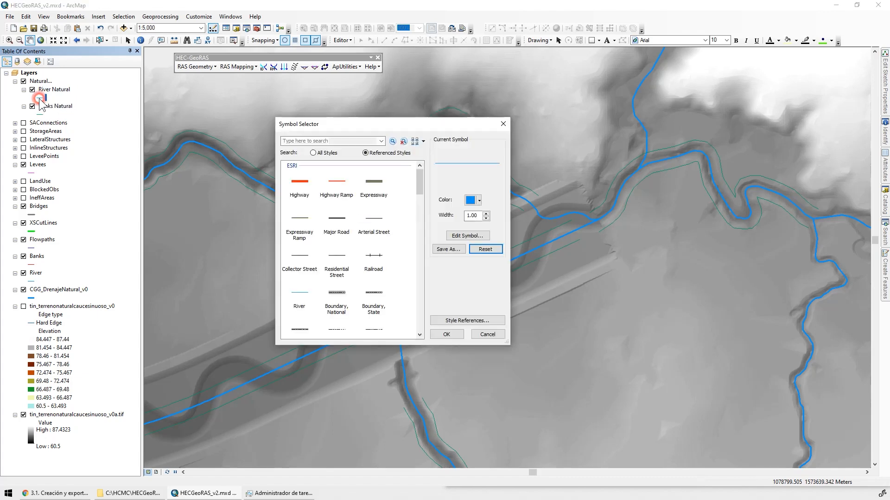
{"action": "left_click", "coordinate": [293, 300]}
{"action": "left_click", "coordinate": [485, 213]}
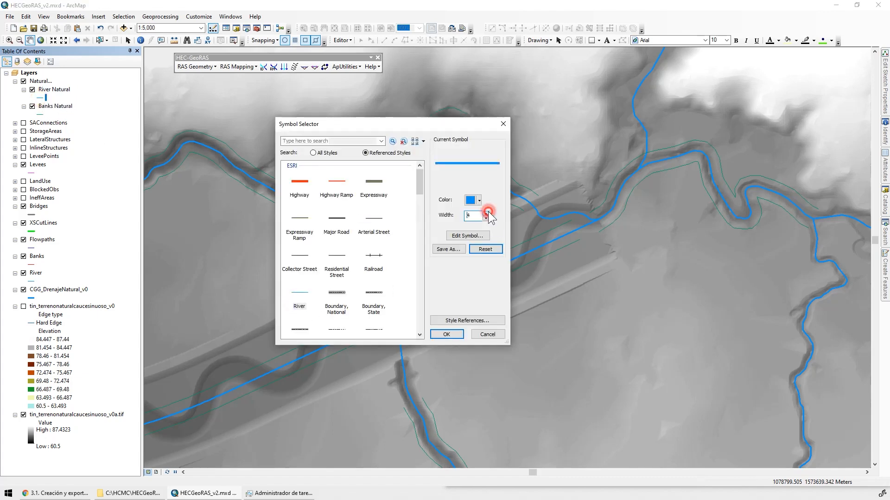
{"action": "left_click", "coordinate": [446, 334]}
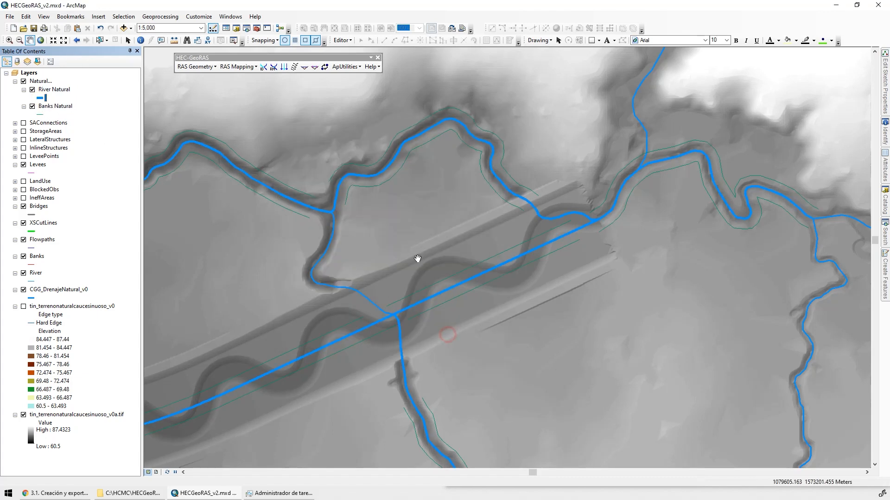
{"action": "left_click", "coordinate": [23, 290]}
Symbolize Banks Natural with the Highway Ramp line style and check the lines along the channel
{"action": "left_click", "coordinate": [41, 115]}
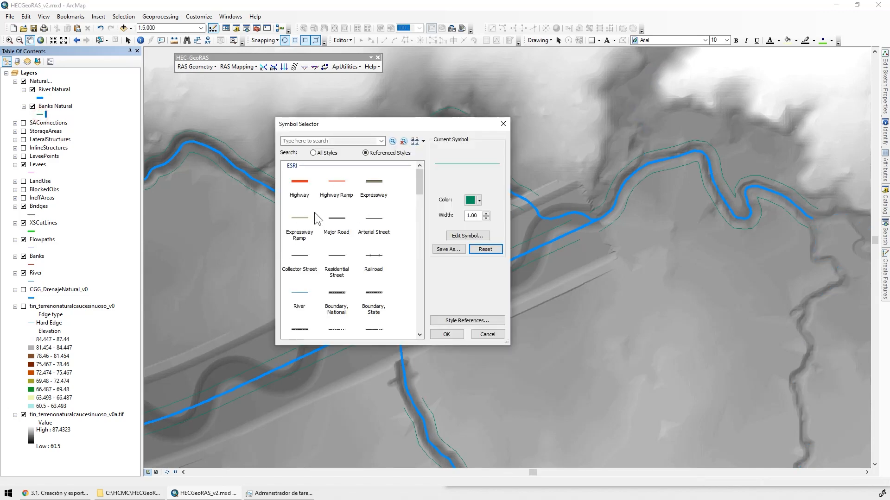
{"action": "double_click", "coordinate": [340, 188]}
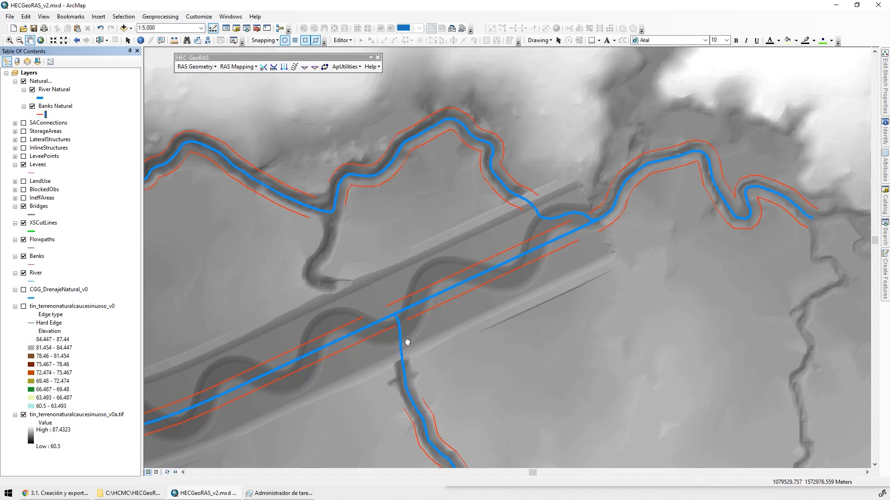
{"action": "left_click_drag", "start_coordinate": [185, 444], "coordinate": [413, 329]}
{"action": "left_click_drag", "start_coordinate": [730, 138], "coordinate": [517, 231]}
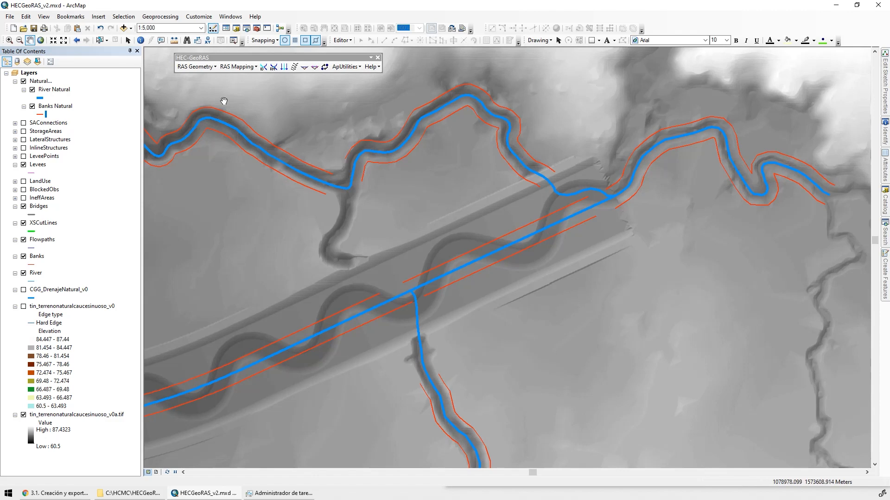
Add the CIVIL3D_Ejes_v0.dwg drawing from the DatosTema3 folder to the map
{"action": "left_click", "coordinate": [124, 28]}
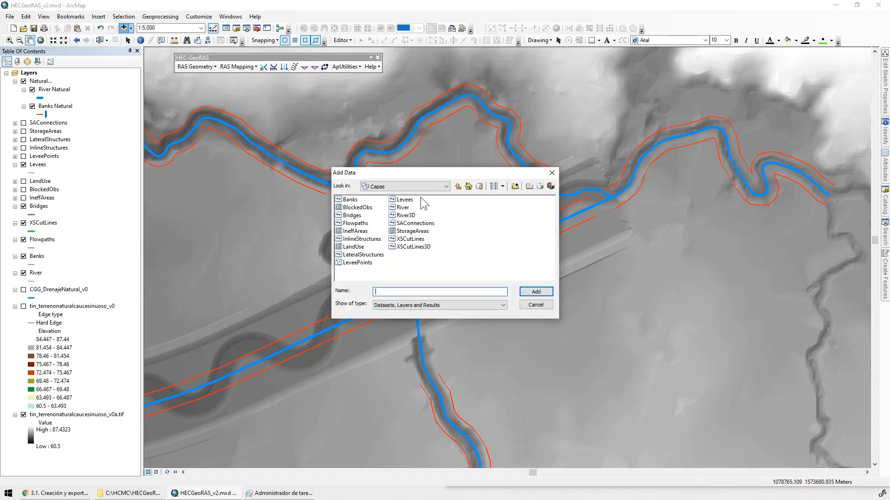
{"action": "left_click", "coordinate": [458, 186]}
{"action": "left_click", "coordinate": [459, 186]}
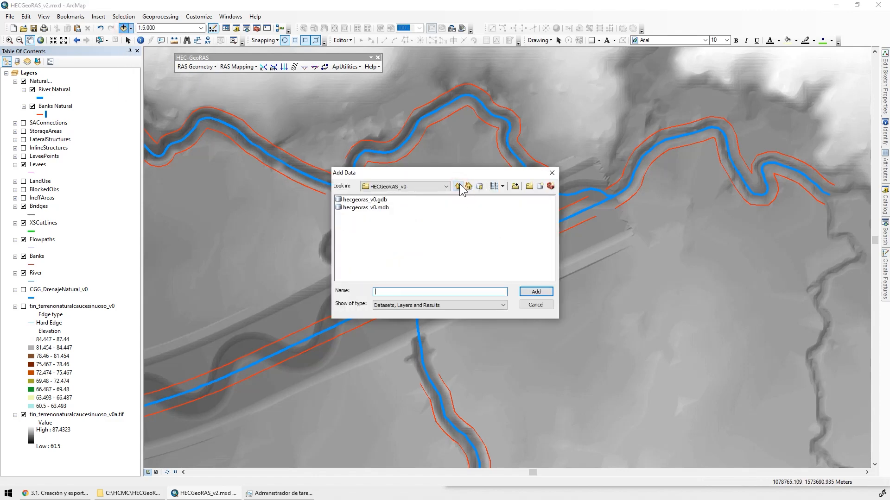
{"action": "left_click", "coordinate": [459, 186]}
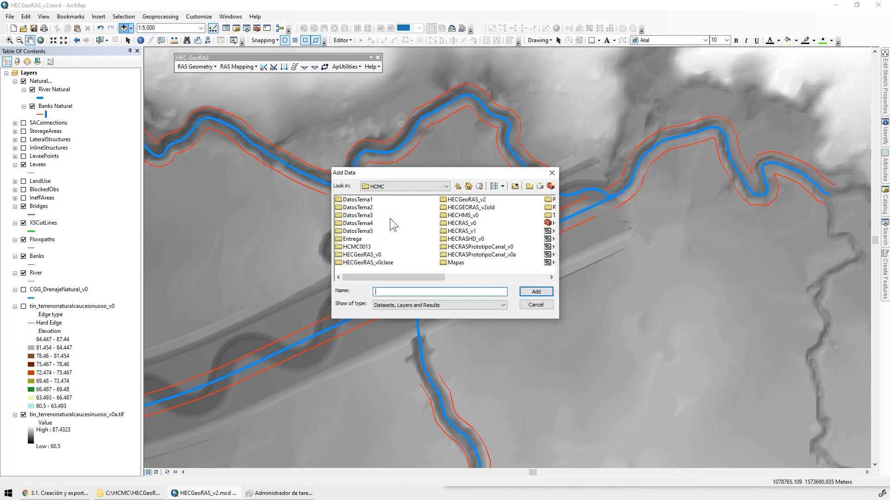
{"action": "double_click", "coordinate": [360, 216]}
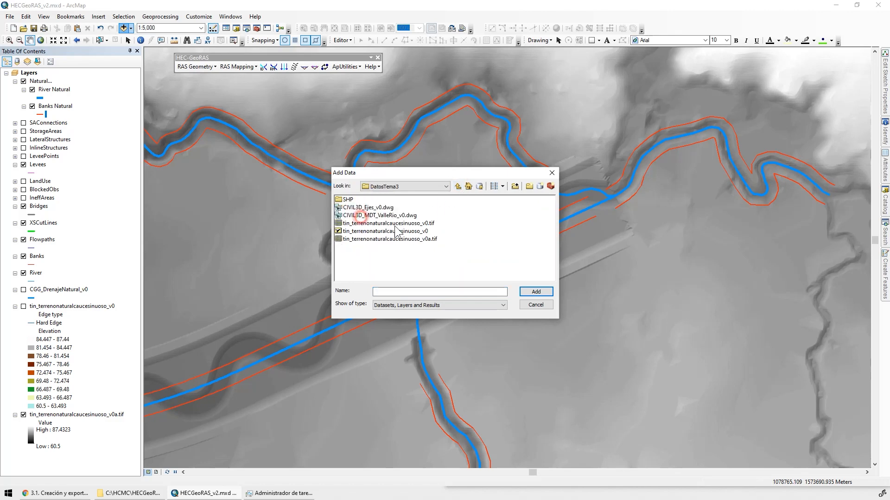
{"action": "left_click", "coordinate": [372, 209]}
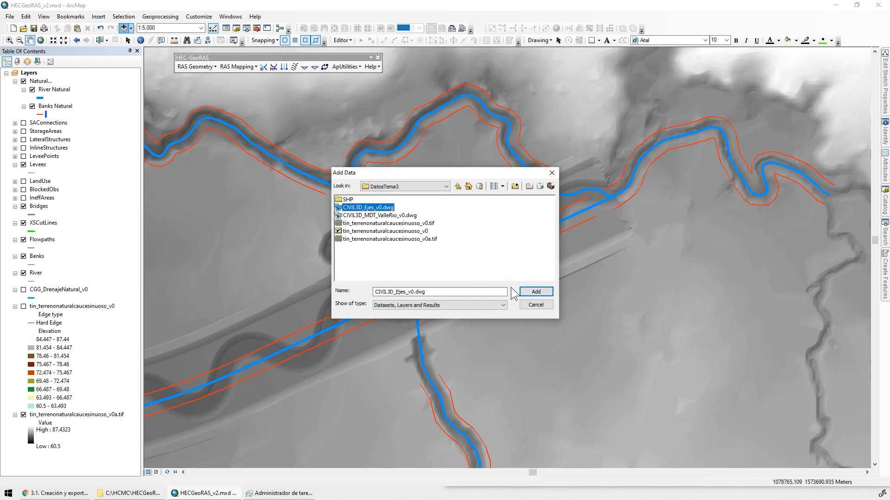
{"action": "left_click", "coordinate": [536, 292]}
{"action": "left_click", "coordinate": [508, 290]}
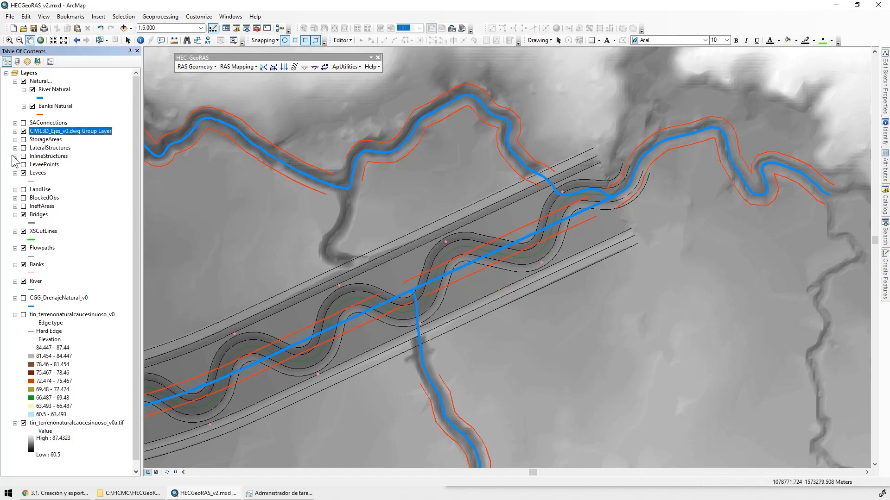
Move the CIVIL3D_Ejes_v0.dwg group layer into the Natural group and hide its Annotation, Point, Polygon and MultiPatch layers
{"action": "left_click", "coordinate": [15, 132]}
{"action": "left_click", "coordinate": [32, 140]}
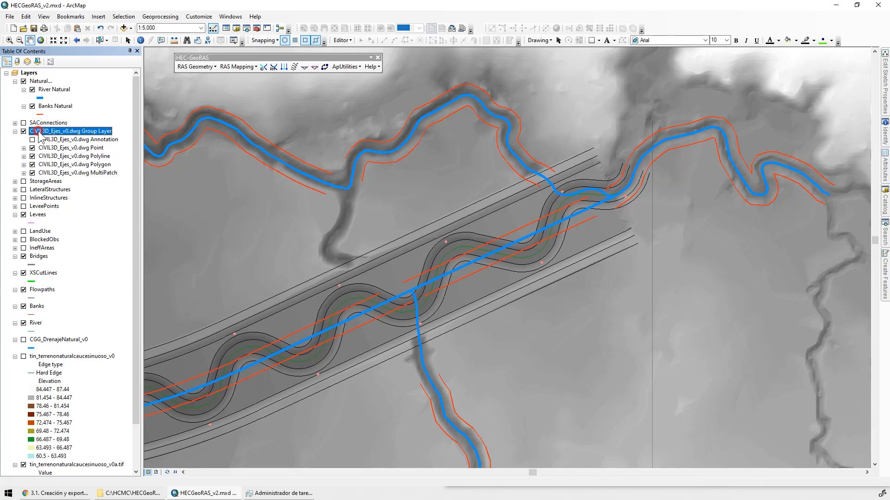
{"action": "left_click_drag", "start_coordinate": [39, 132], "coordinate": [44, 101]}
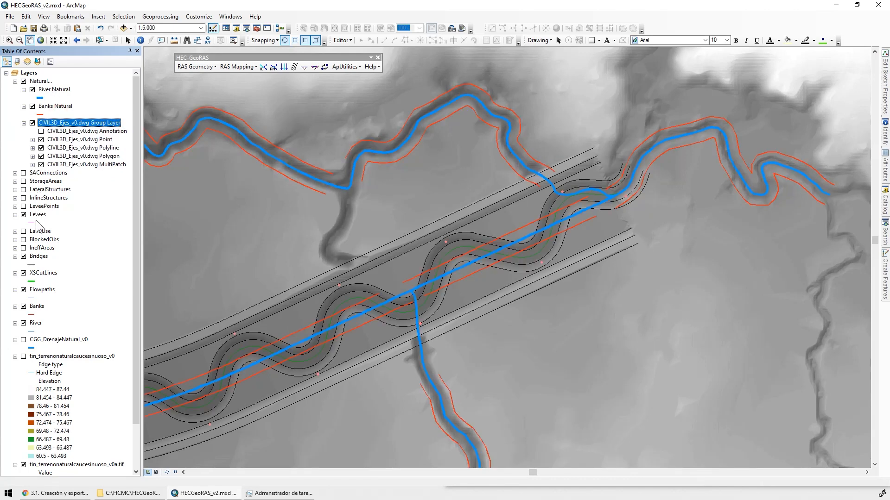
{"action": "left_click", "coordinate": [23, 81]}
{"action": "left_click", "coordinate": [23, 81]}
{"action": "left_click", "coordinate": [40, 139]}
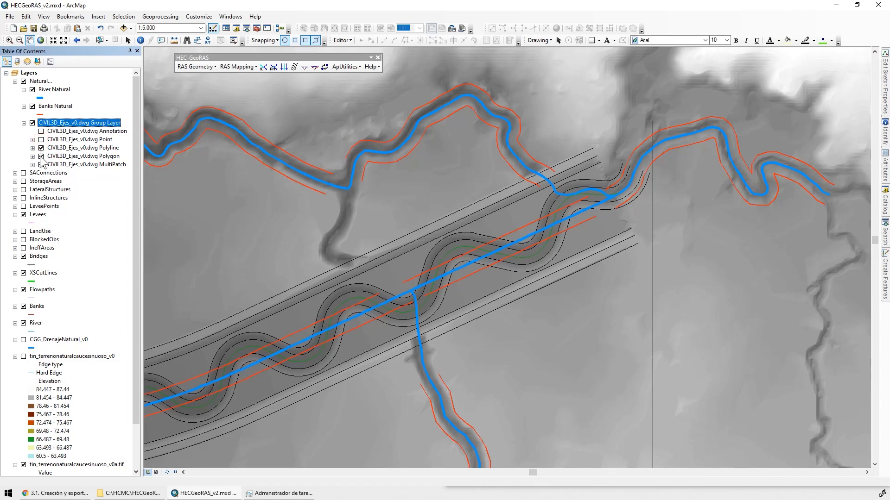
Symbolize the CIVIL3D_Ejes_v0.dwg Polyline layer with a single symbol using the Major Road line style
{"action": "left_click", "coordinate": [32, 147]}
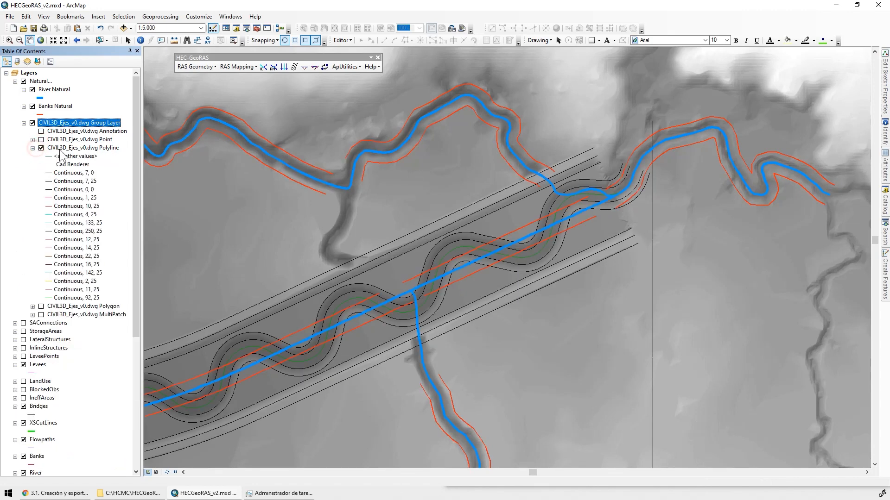
{"action": "double_click", "coordinate": [60, 150]}
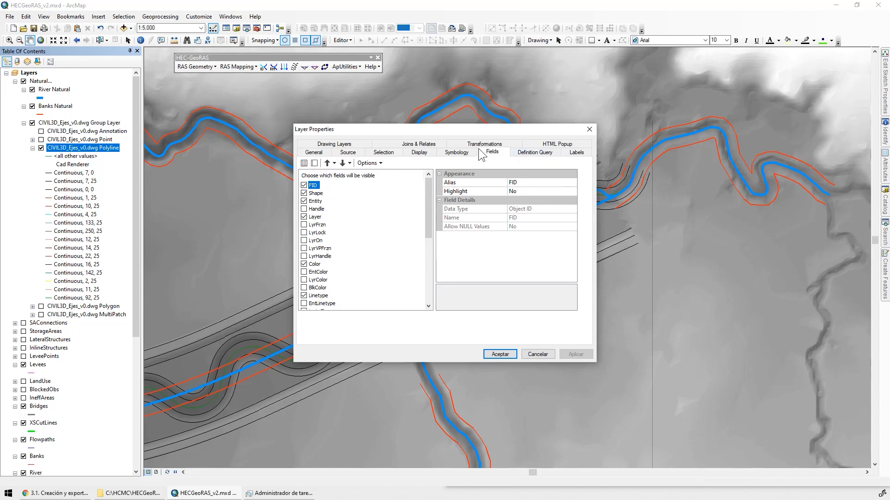
{"action": "left_click", "coordinate": [456, 153]}
{"action": "left_click", "coordinate": [310, 168]}
{"action": "left_click", "coordinate": [491, 193]}
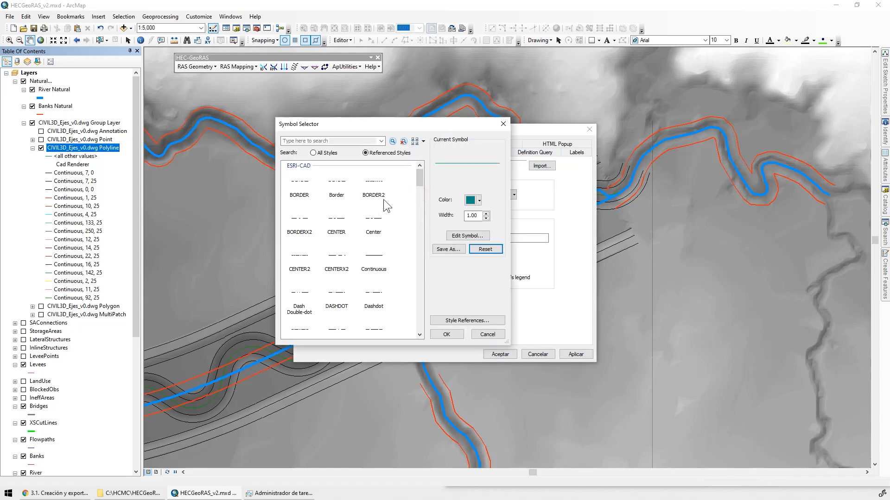
{"action": "left_click_drag", "start_coordinate": [420, 174], "coordinate": [410, 238]}
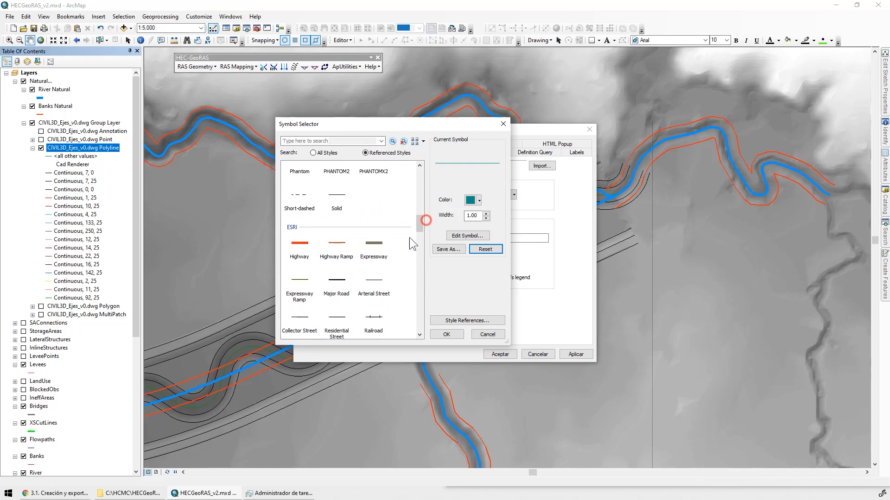
{"action": "left_click", "coordinate": [337, 294]}
{"action": "left_click", "coordinate": [446, 334]}
{"action": "left_click", "coordinate": [576, 354]}
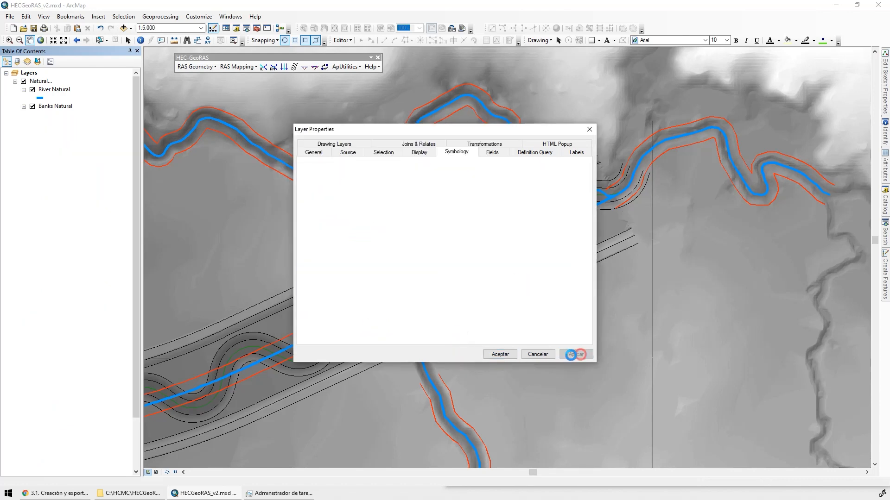
{"action": "left_click", "coordinate": [500, 354]}
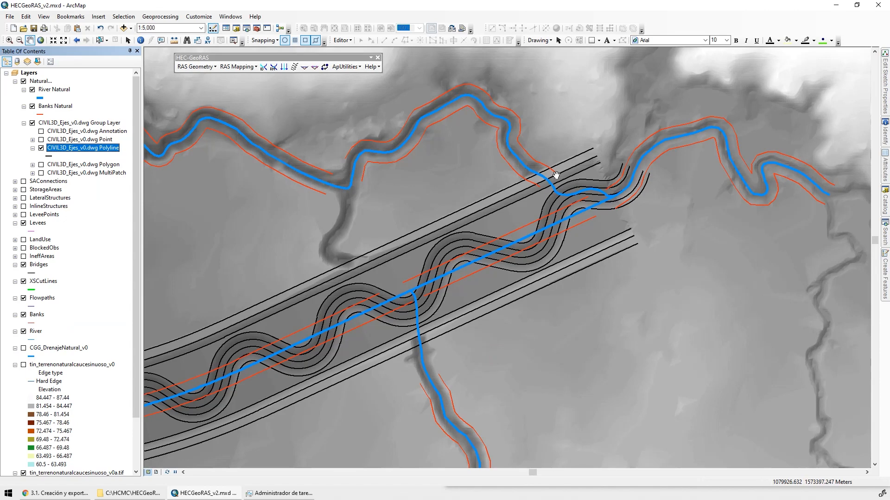
Examine the sinuous channel axes and levee lines against the natural river and bank lines along the whole valley
{"action": "scroll", "coordinate": [615, 184], "scroll_direction": "down", "scroll_amount": 3}
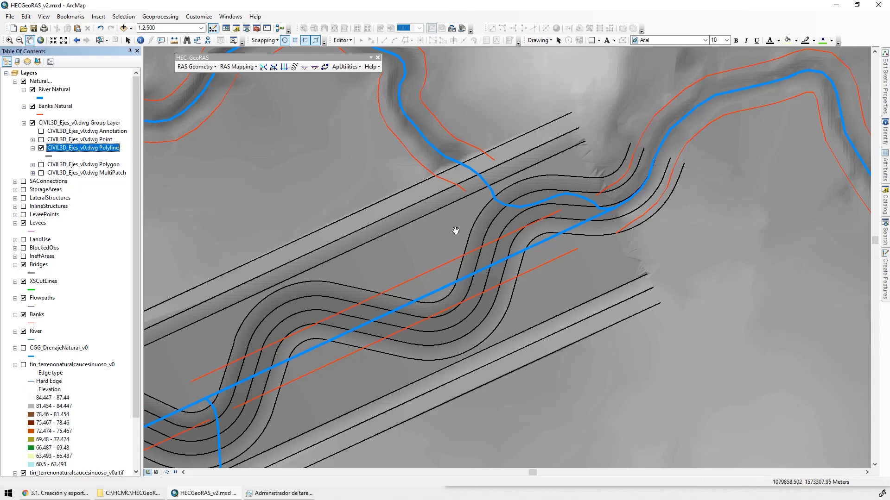
{"action": "left_click_drag", "start_coordinate": [448, 318], "coordinate": [769, 158]}
{"action": "left_click_drag", "start_coordinate": [394, 324], "coordinate": [728, 195]}
{"action": "left_click_drag", "start_coordinate": [329, 360], "coordinate": [662, 239]}
{"action": "left_click_drag", "start_coordinate": [455, 302], "coordinate": [784, 267]}
{"action": "left_click_drag", "start_coordinate": [306, 262], "coordinate": [670, 346]}
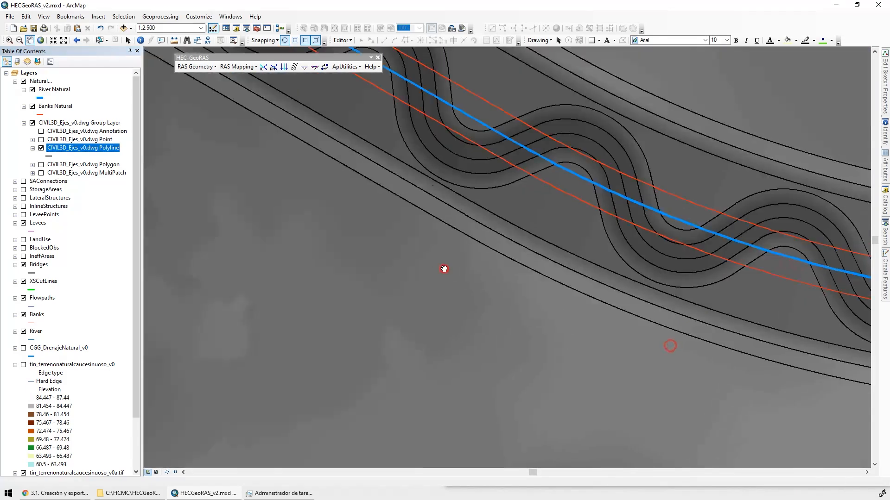
{"action": "left_click_drag", "start_coordinate": [444, 269], "coordinate": [683, 405]}
{"action": "left_click_drag", "start_coordinate": [381, 273], "coordinate": [672, 413]}
{"action": "left_click_drag", "start_coordinate": [388, 328], "coordinate": [638, 273]}
{"action": "left_click_drag", "start_coordinate": [372, 325], "coordinate": [505, 294]}
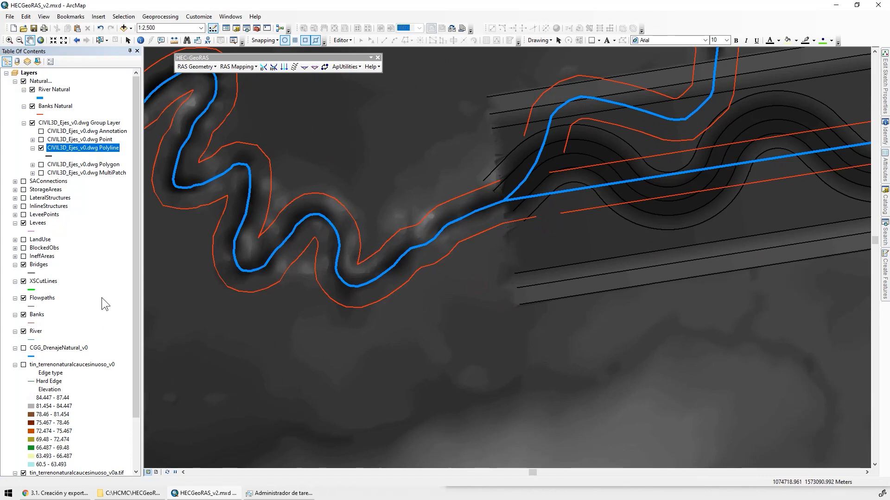
Set the hillshade Z factor of the tin_terrenonaturalcaucesinuoso_v0a.tif terrain raster to 5 in its stretched symbology
{"action": "scroll", "coordinate": [133, 421], "scroll_direction": "down", "scroll_amount": 3}
{"action": "double_click", "coordinate": [88, 415]}
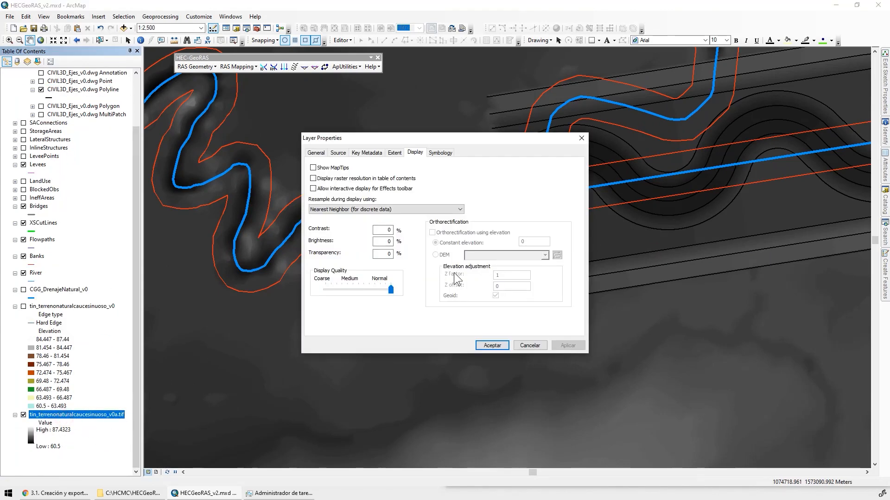
{"action": "left_click", "coordinate": [441, 153]}
{"action": "left_click_drag", "start_coordinate": [461, 138], "coordinate": [296, 206]}
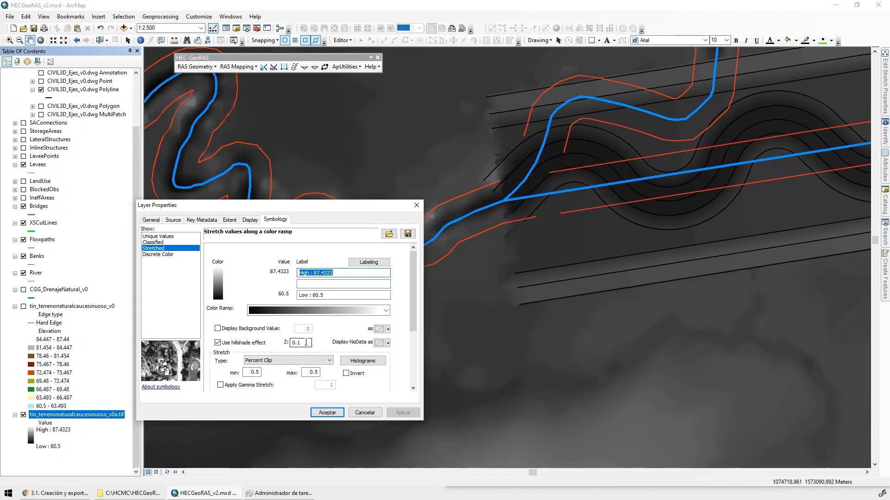
{"action": "double_click", "coordinate": [296, 342]}
{"action": "type", "text": "5"}
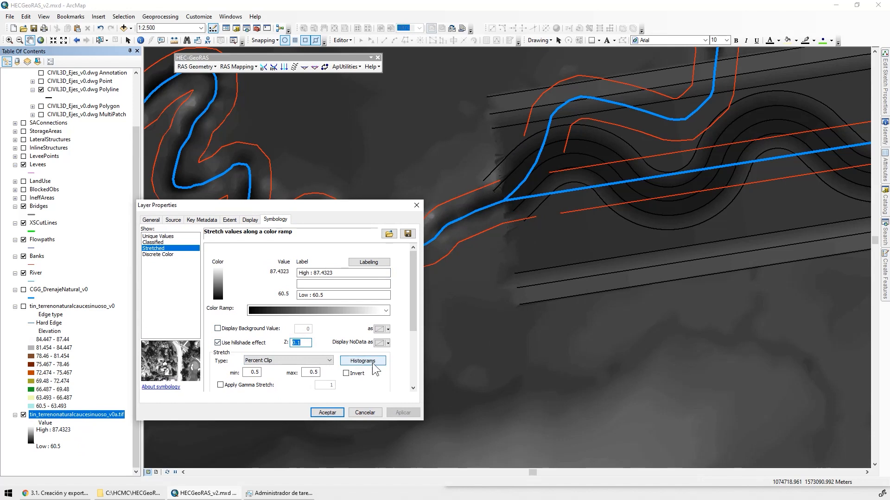
{"action": "left_click", "coordinate": [403, 412]}
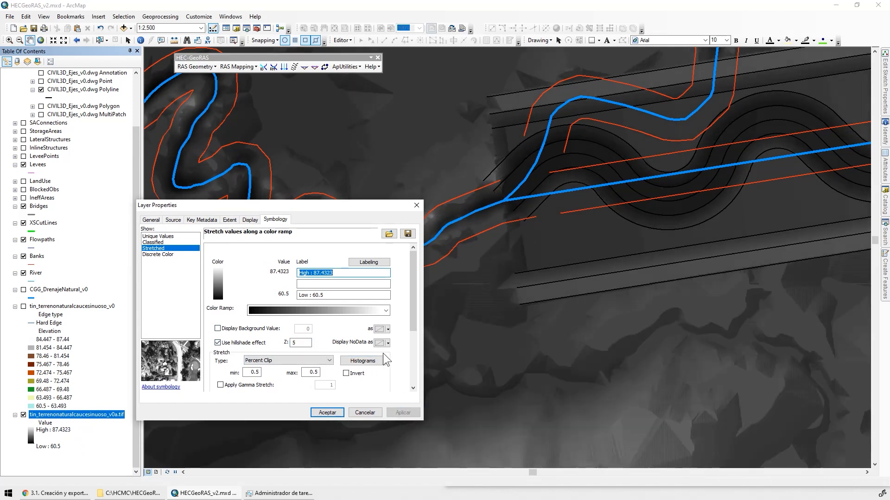
Set the terrain raster's display transparency to 30% and close its layer properties
{"action": "left_click", "coordinate": [252, 220]}
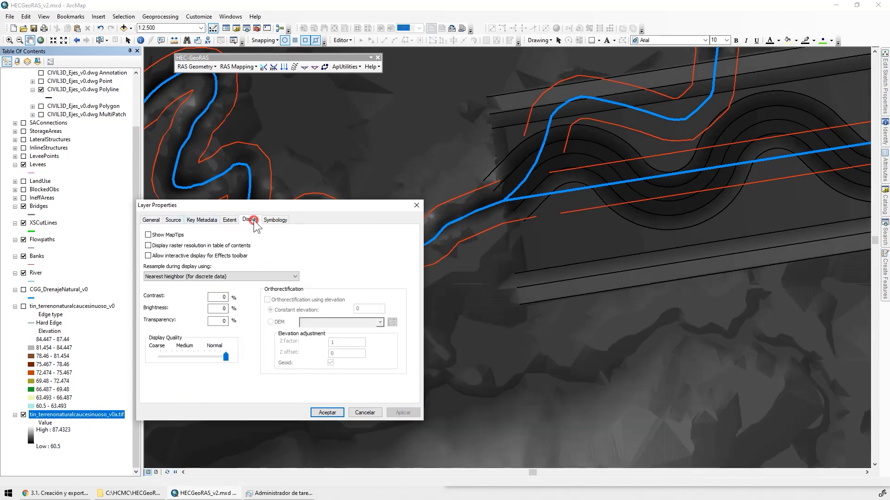
{"action": "left_click_drag", "start_coordinate": [212, 323], "coordinate": [253, 327]}
{"action": "type", "text": "30"}
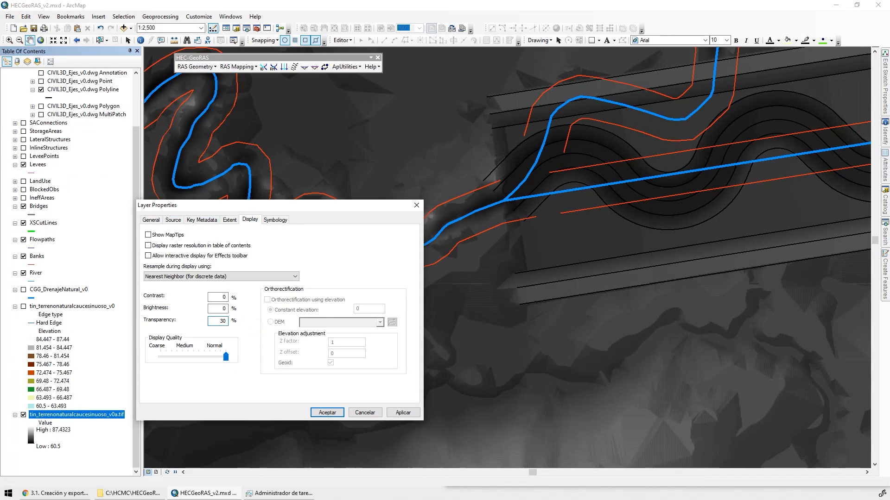
{"action": "key", "text": "Return"}
Examine the Civil 3D channel and levee lines over the relief terrain along the valley, up to the eastern confluence
{"action": "left_click_drag", "start_coordinate": [574, 290], "coordinate": [437, 313]}
{"action": "scroll", "coordinate": [437, 314], "scroll_direction": "up", "scroll_amount": 5}
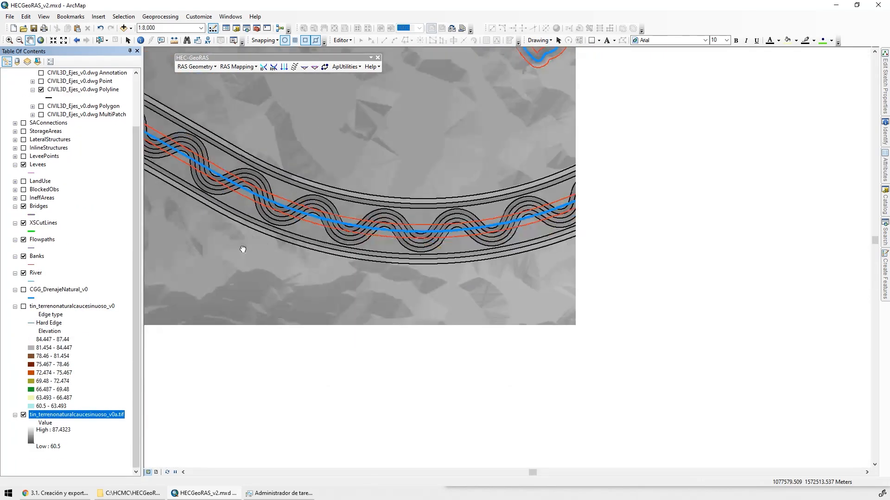
{"action": "left_click_drag", "start_coordinate": [243, 250], "coordinate": [214, 243]}
{"action": "left_click_drag", "start_coordinate": [601, 241], "coordinate": [264, 399]}
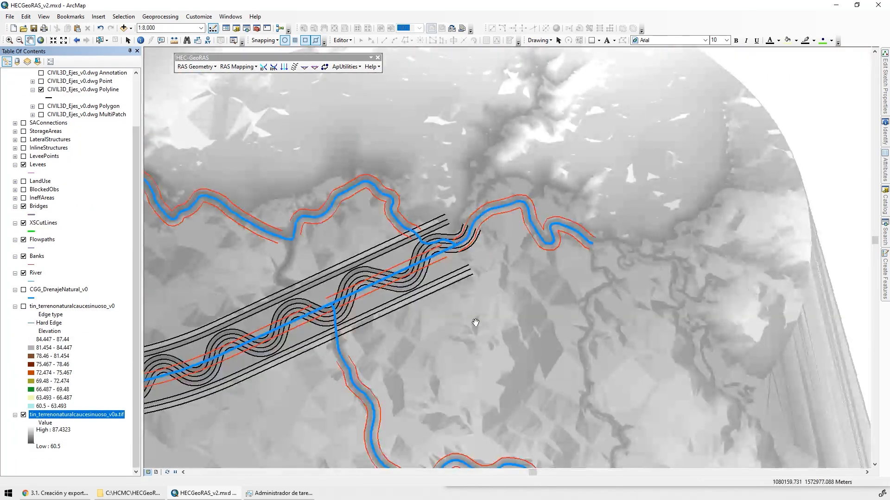
{"action": "left_click_drag", "start_coordinate": [497, 312], "coordinate": [624, 268]}
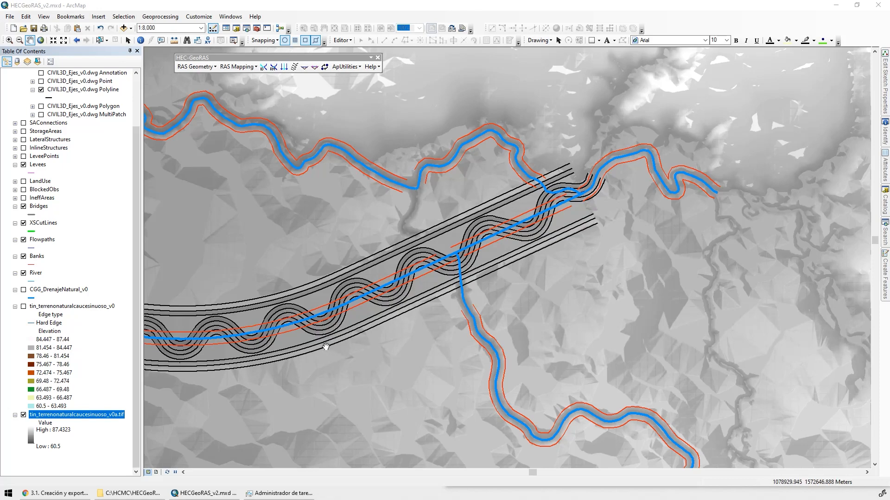
{"action": "scroll", "coordinate": [491, 262], "scroll_direction": "up", "scroll_amount": 2}
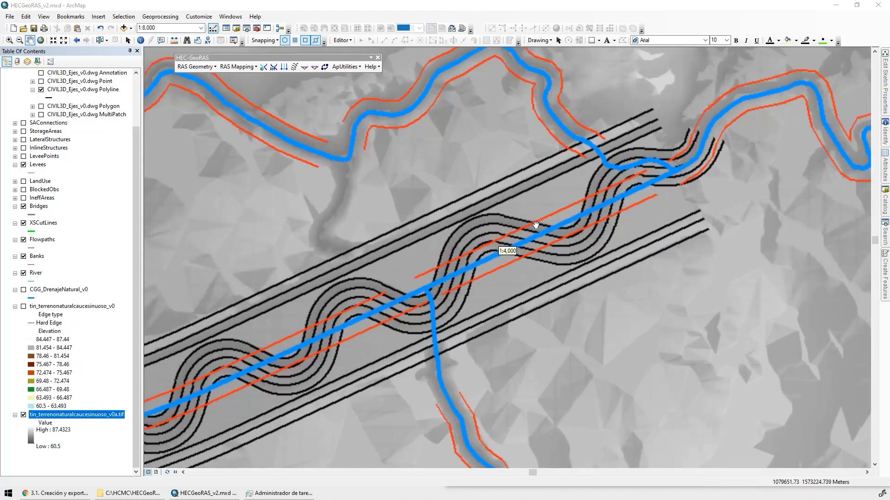
{"action": "scroll", "coordinate": [536, 225], "scroll_direction": "up", "scroll_amount": 1}
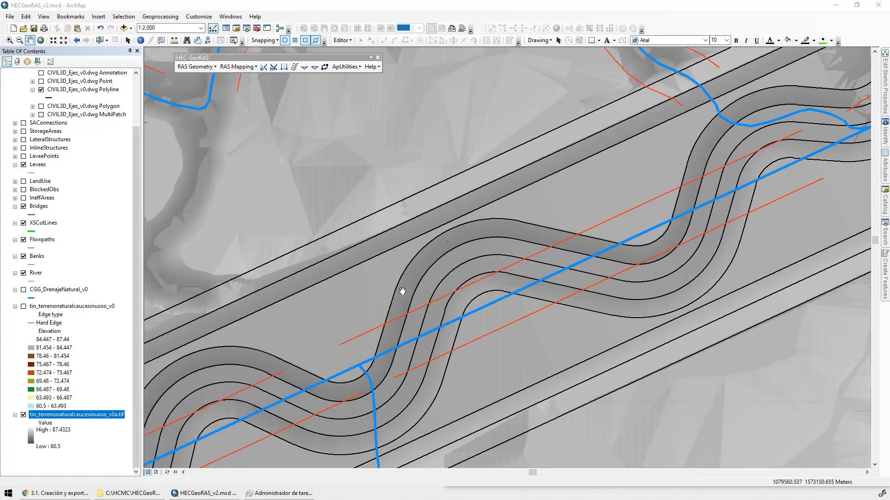
{"action": "left_click_drag", "start_coordinate": [611, 374], "coordinate": [573, 332]}
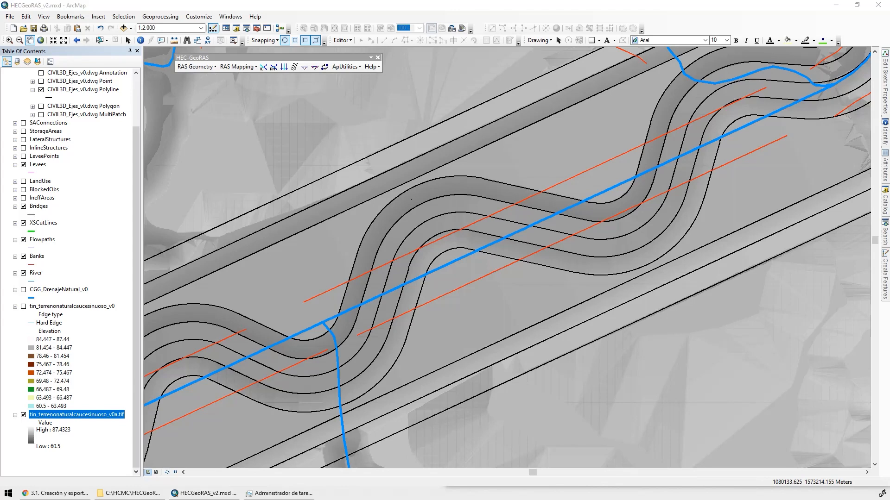
Start a data export of all CIVIL3D_Ejes_v0.dwg Polyline features in the data frame's coordinate system to the DatosTema3\SHP folder
{"action": "scroll", "coordinate": [73, 182], "scroll_direction": "up", "scroll_amount": 3}
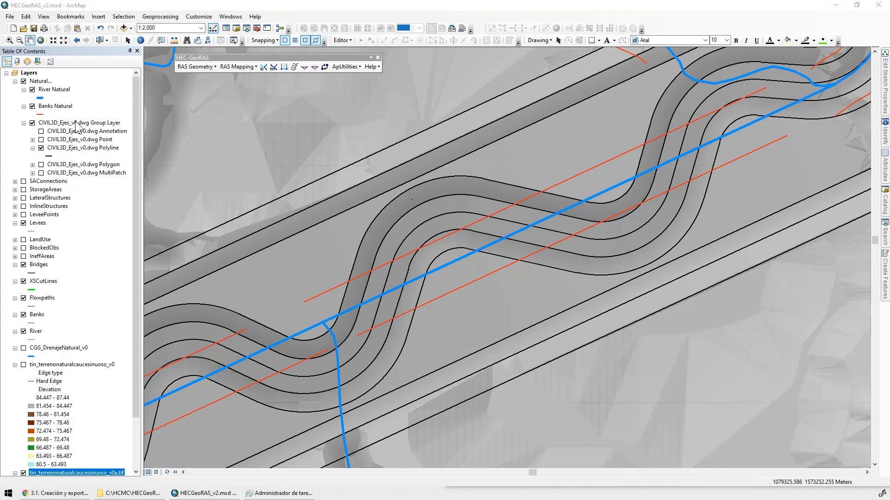
{"action": "left_click", "coordinate": [74, 149]}
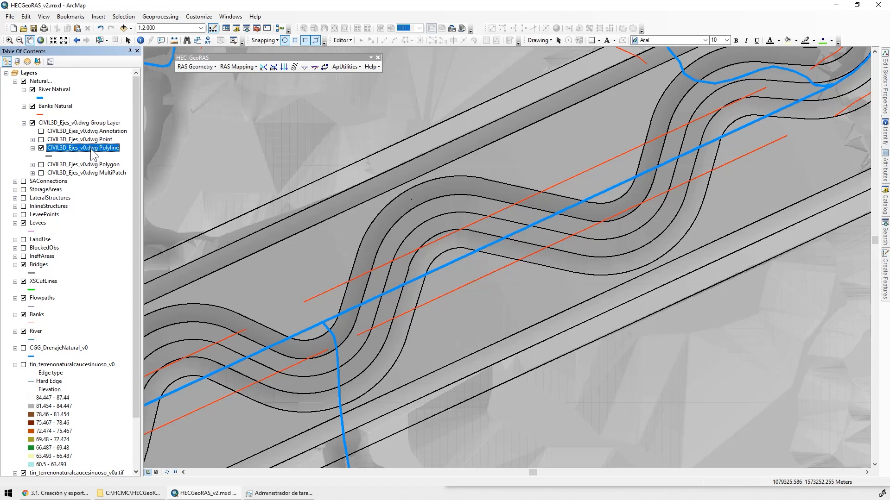
{"action": "right_click", "coordinate": [91, 149]}
{"action": "mouse_move", "coordinate": [149, 308]}
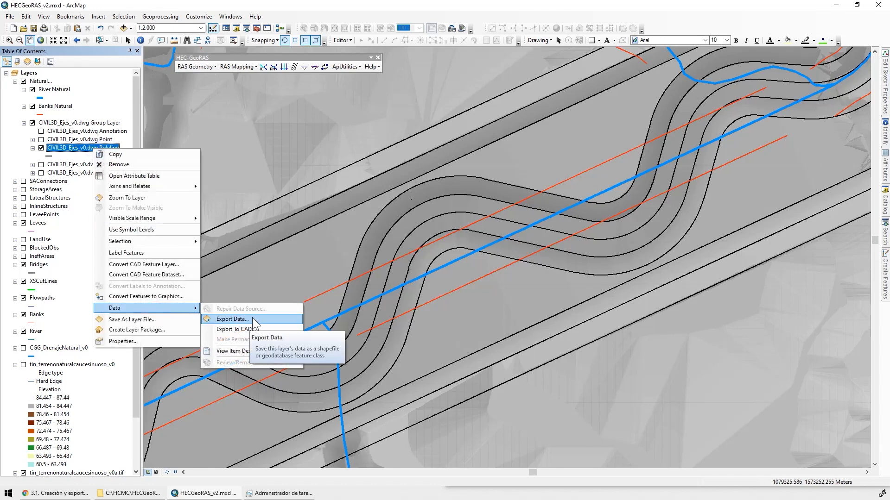
{"action": "left_click", "coordinate": [231, 319]}
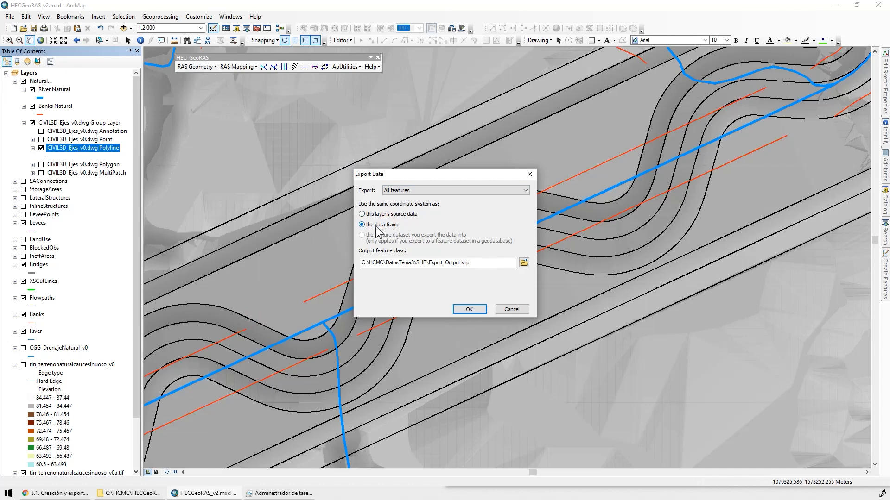
{"action": "left_click", "coordinate": [524, 263]}
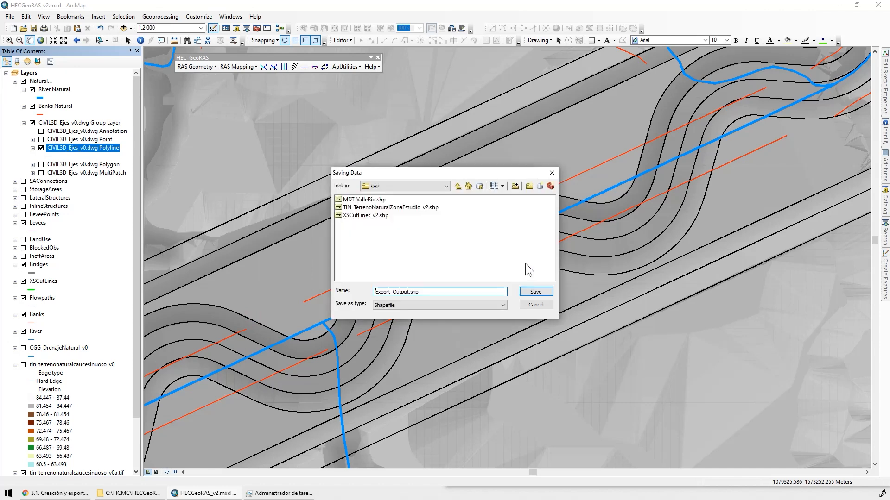
{"action": "left_click", "coordinate": [446, 187]}
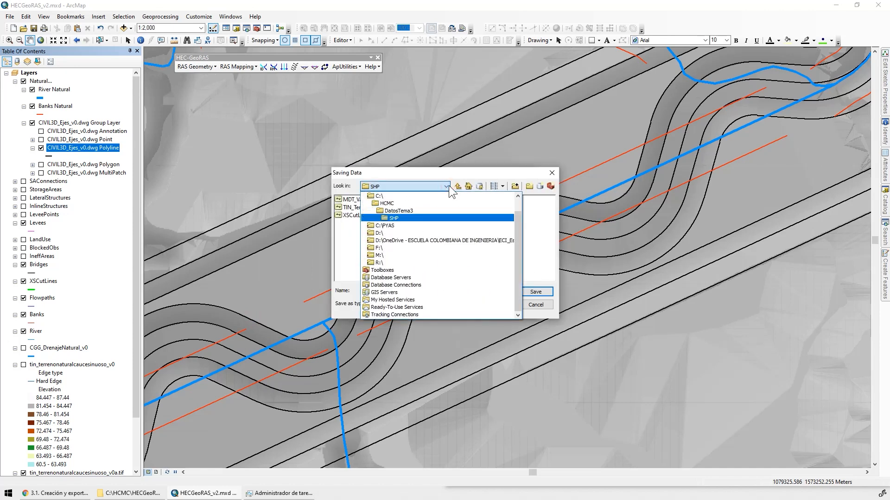
{"action": "left_click", "coordinate": [392, 219]}
Name the output CIVIL3D_Ejes_v0.shp as a shapefile, run the export and add the result to the map
{"action": "left_click_drag", "start_coordinate": [431, 292], "coordinate": [317, 289]}
{"action": "key", "text": "ctrl+v"}
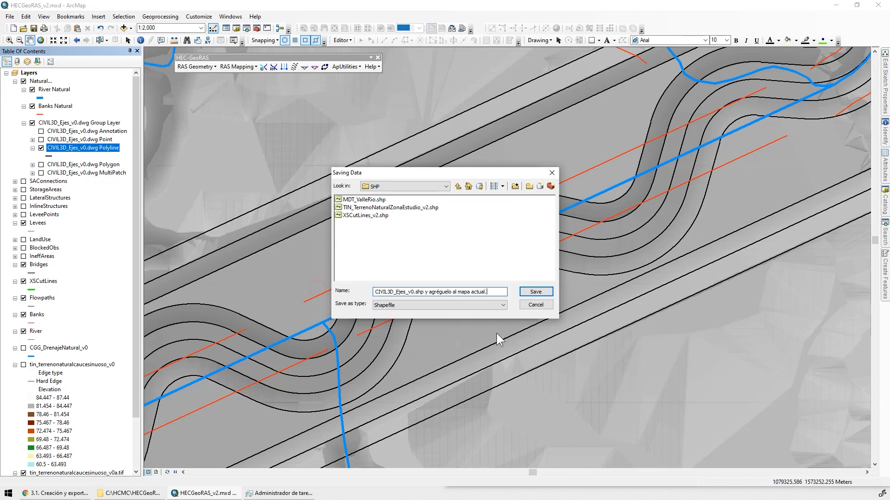
{"action": "key", "text": "ctrl+shift+Left"}
{"action": "key", "text": "ctrl+shift+Left"}
{"action": "key", "text": "ctrl+shift+Left"}
{"action": "key", "text": "ctrl+shift+Left"}
{"action": "key", "text": "ctrl+shift+Left"}
{"action": "key", "text": "BackSpace"}
{"action": "key", "text": "Left"}
{"action": "key", "text": "Left"}
{"action": "key", "text": "Left"}
{"action": "left_click", "coordinate": [428, 305]}
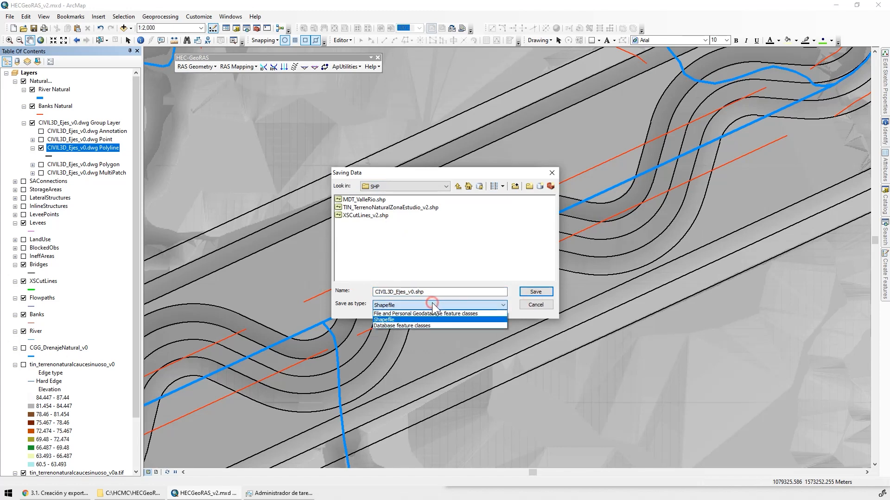
{"action": "left_click", "coordinate": [415, 319]}
{"action": "left_click", "coordinate": [535, 291]}
{"action": "left_click", "coordinate": [477, 308]}
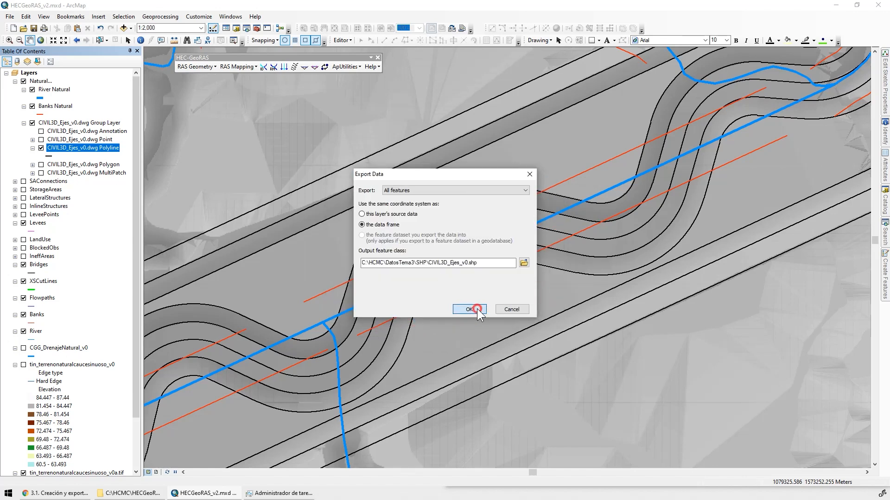
{"action": "left_click", "coordinate": [477, 278]}
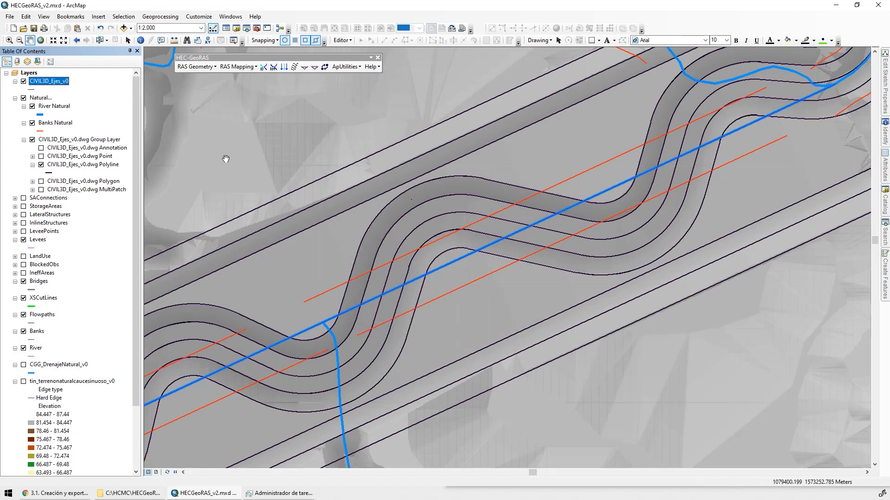
Hide and collapse the CIVIL3D_Ejes_v0.dwg group layer, and move the CIVIL3D_Ejes_v0 layer into the Natural group above it
{"action": "left_click", "coordinate": [32, 139]}
{"action": "left_click", "coordinate": [23, 139]}
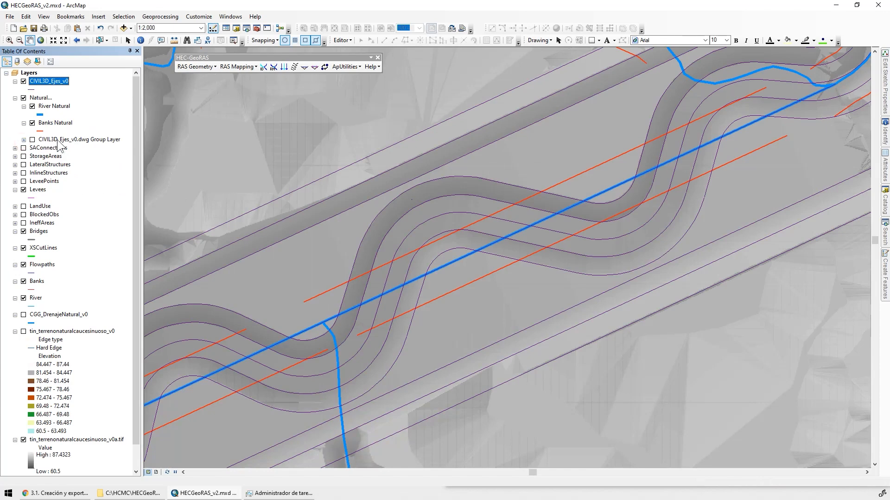
{"action": "left_click", "coordinate": [70, 139]}
{"action": "left_click_drag", "start_coordinate": [51, 85], "coordinate": [66, 131]}
Remove ESRI-CAD from the symbol style references and give the CIVIL3D_Ejes_v0 layer a solid black line symbol
{"action": "left_click", "coordinate": [41, 131]}
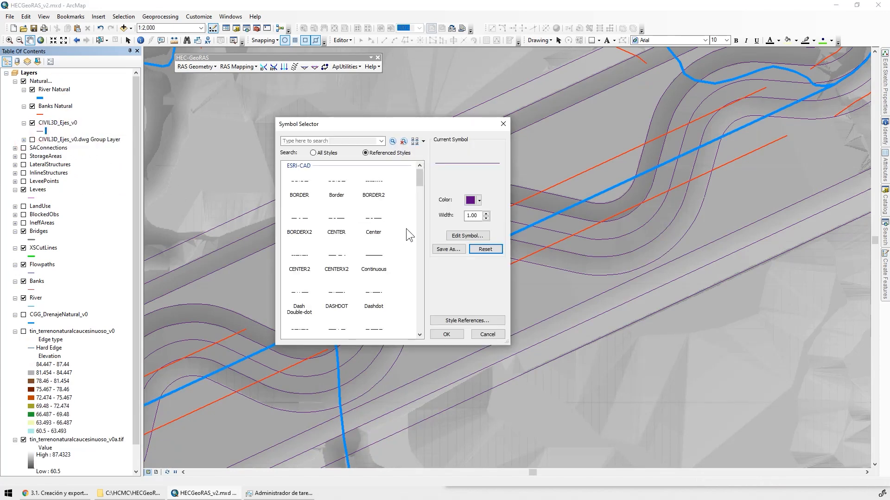
{"action": "left_click", "coordinate": [467, 320]}
{"action": "left_click", "coordinate": [451, 232]}
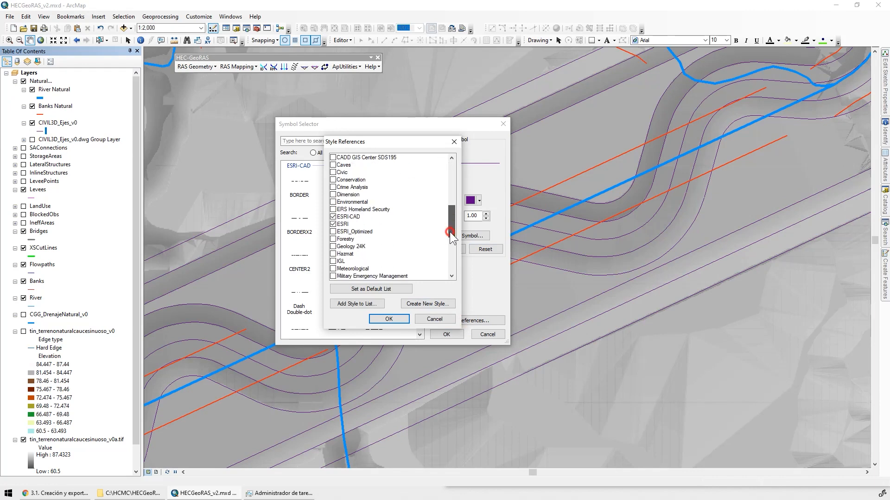
{"action": "mouse_move", "coordinate": [450, 233]}
{"action": "left_mouse_down"}
{"action": "mouse_move", "coordinate": [457, 278]}
{"action": "mouse_move", "coordinate": [456, 229]}
{"action": "left_mouse_up"}
{"action": "left_click", "coordinate": [332, 233]}
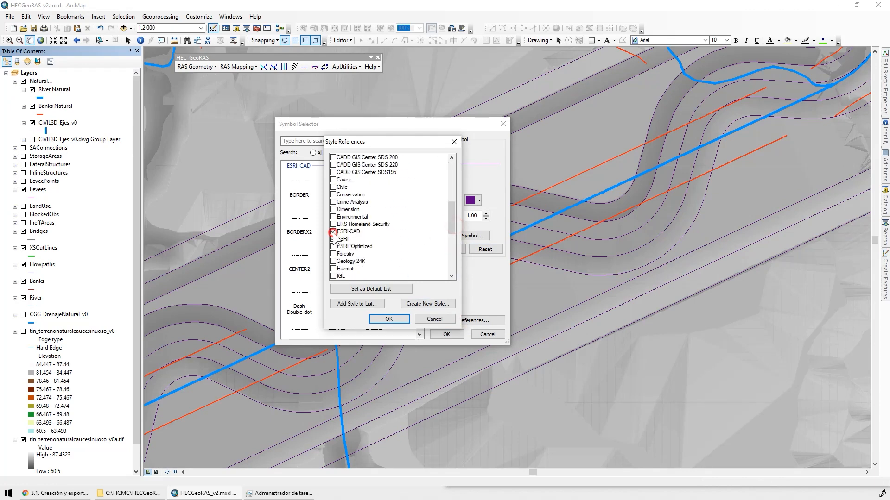
{"action": "left_click", "coordinate": [389, 318]}
{"action": "double_click", "coordinate": [340, 221]}
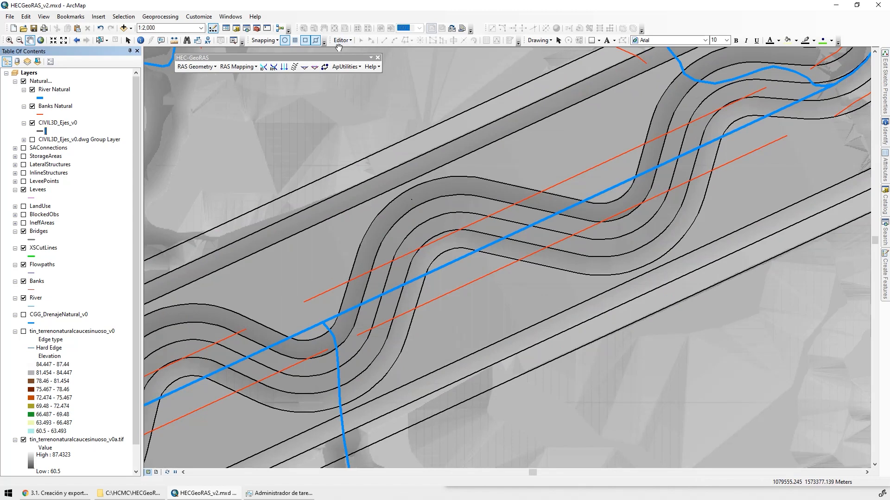
Start an edit session on the CIVIL3D_Ejes_v0 layer
{"action": "left_click", "coordinate": [343, 41]}
{"action": "left_click", "coordinate": [360, 50]}
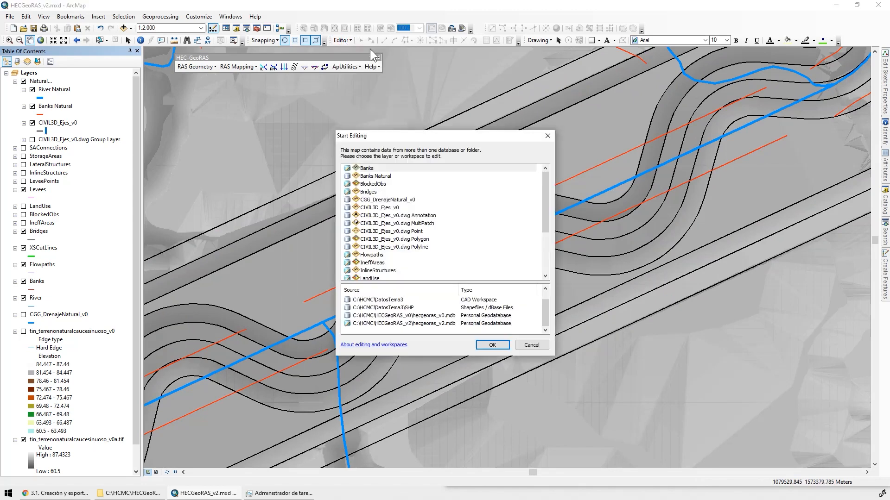
{"action": "left_click", "coordinate": [546, 193]}
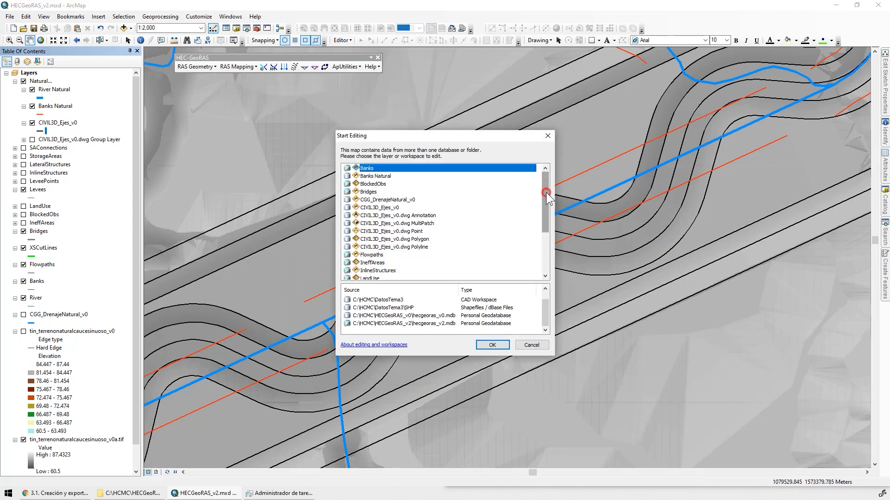
{"action": "mouse_move", "coordinate": [546, 193]}
{"action": "left_mouse_down"}
{"action": "mouse_move", "coordinate": [551, 243]}
{"action": "mouse_move", "coordinate": [552, 177]}
{"action": "left_mouse_up"}
{"action": "left_click", "coordinate": [408, 207]}
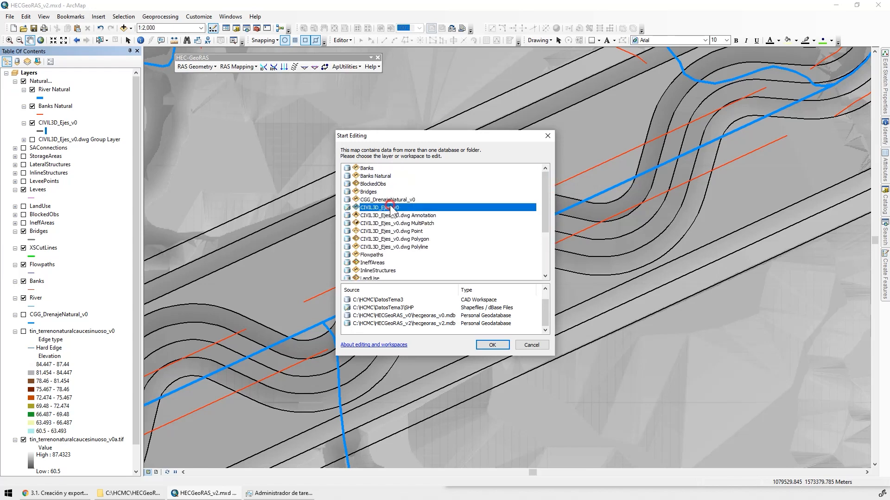
{"action": "left_click", "coordinate": [489, 351]}
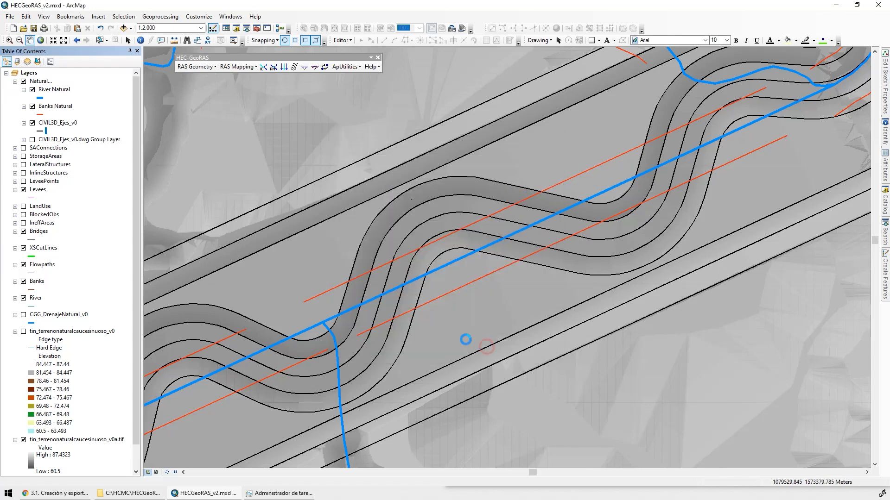
Display the vertices of the two northern channel edge lines at the bend to inspect how their curves are built
{"action": "double_click", "coordinate": [422, 203]}
{"action": "scroll", "coordinate": [402, 184], "scroll_direction": "down", "scroll_amount": 3}
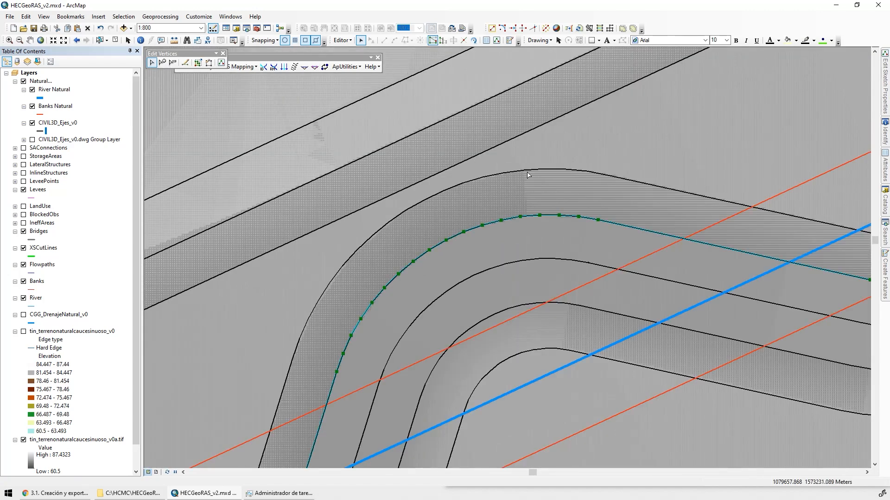
{"action": "double_click", "coordinate": [382, 227]}
{"action": "left_click_drag", "start_coordinate": [434, 265], "coordinate": [397, 171]}
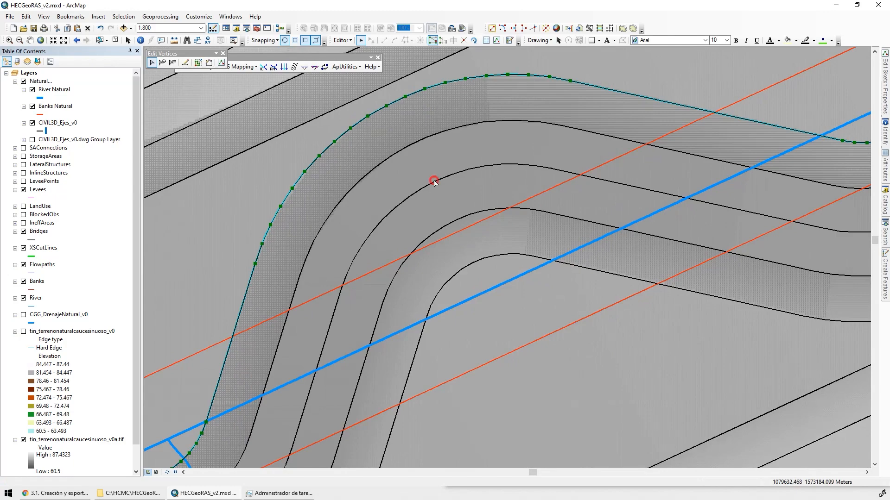
Display the vertices of the central channel axis and follow the line to its northeastern end at the natural river
{"action": "double_click", "coordinate": [434, 180]}
{"action": "left_click_drag", "start_coordinate": [651, 248], "coordinate": [425, 234]}
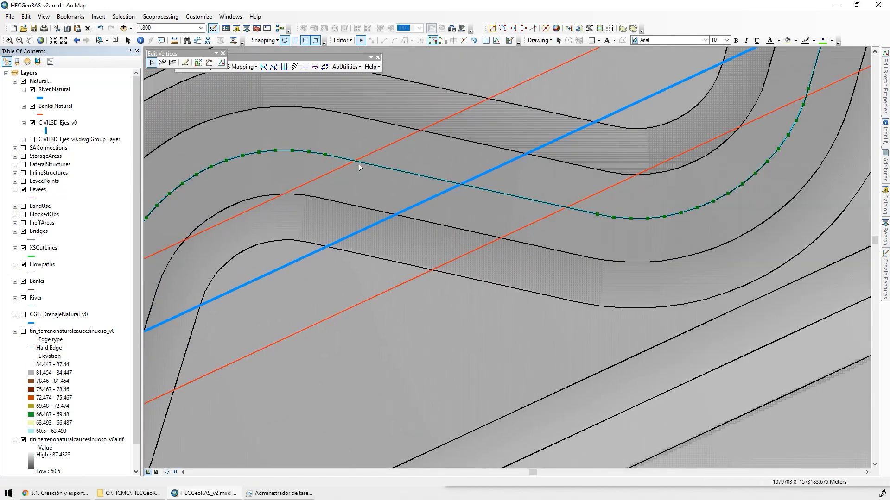
{"action": "left_click_drag", "start_coordinate": [731, 216], "coordinate": [434, 430]}
{"action": "left_click_drag", "start_coordinate": [693, 274], "coordinate": [403, 447]}
{"action": "left_click_drag", "start_coordinate": [740, 70], "coordinate": [526, 221]}
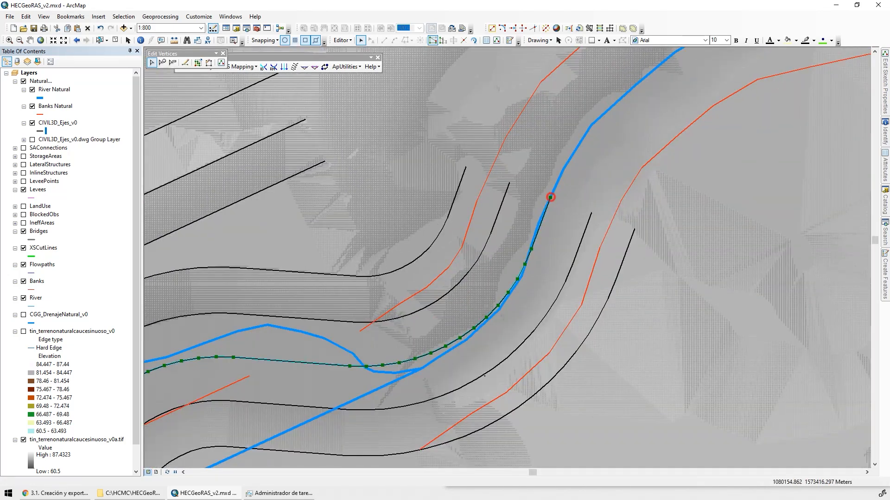
Stop the edit session on the CIVIL3D_Ejes_v0 layer
{"action": "left_click_drag", "start_coordinate": [550, 197], "coordinate": [611, 248]}
{"action": "key", "text": "Escape"}
{"action": "left_click", "coordinate": [343, 40]}
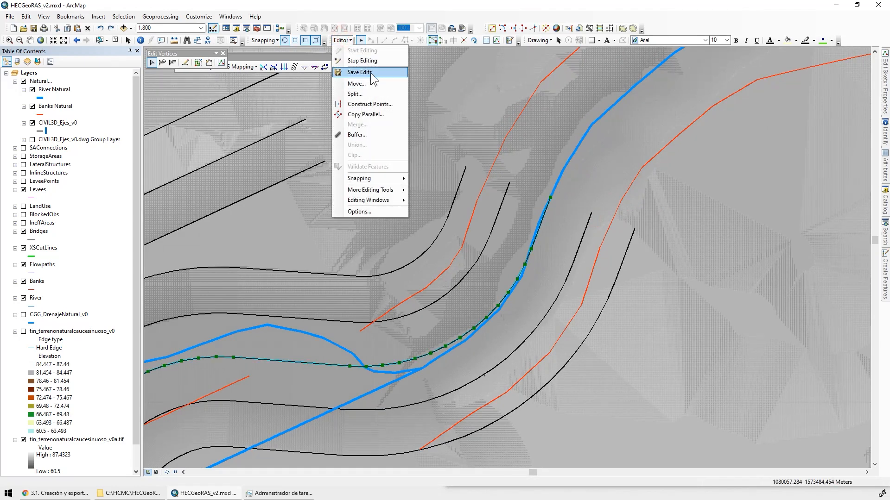
{"action": "left_click", "coordinate": [367, 68]}
{"action": "left_click", "coordinate": [447, 276]}
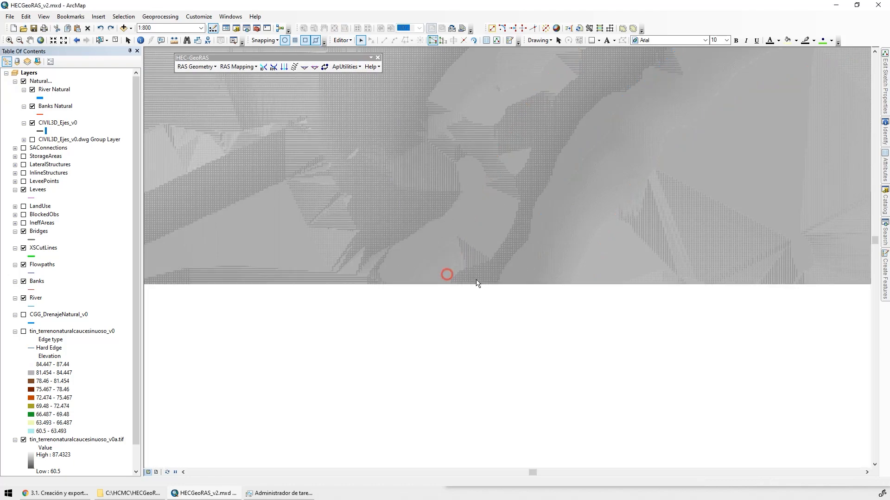
Hide the CIVIL3D_Ejes_v0 layer to view the natural river and bank lines along the whole valley
{"action": "left_click_drag", "start_coordinate": [521, 284], "coordinate": [748, 176]}
{"action": "scroll", "coordinate": [597, 252], "scroll_direction": "down", "scroll_amount": 2}
{"action": "scroll", "coordinate": [603, 251], "scroll_direction": "down", "scroll_amount": 2}
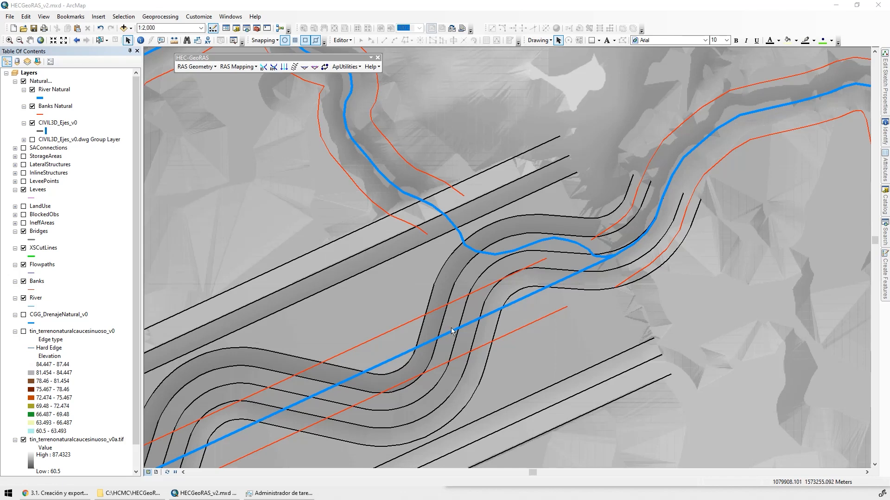
{"action": "scroll", "coordinate": [587, 210], "scroll_direction": "down", "scroll_amount": 1}
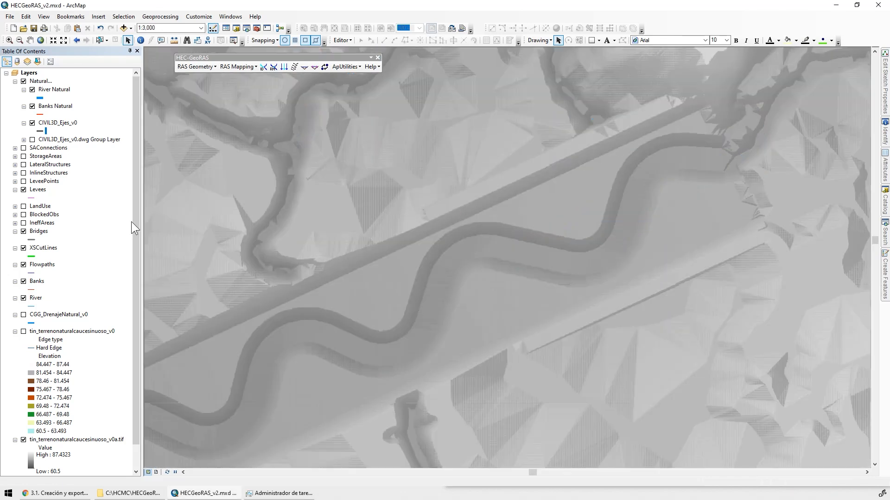
{"action": "left_click", "coordinate": [32, 123]}
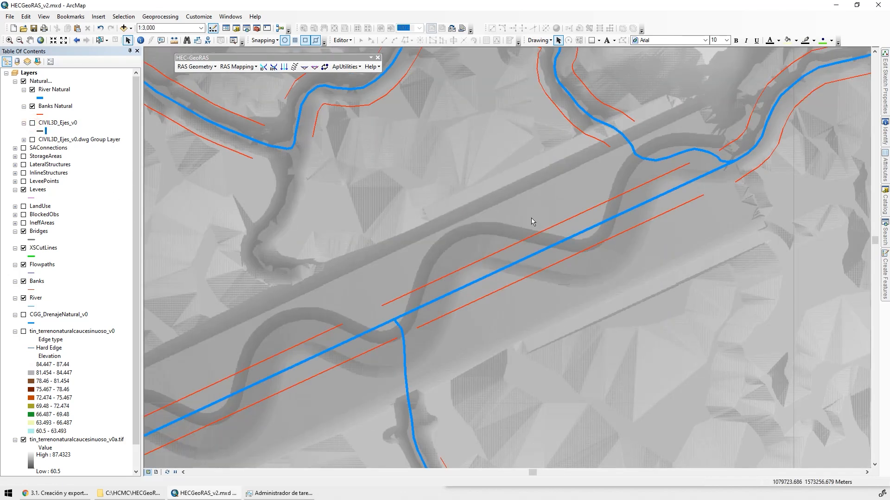
{"action": "left_click_drag", "start_coordinate": [617, 164], "coordinate": [613, 232]}
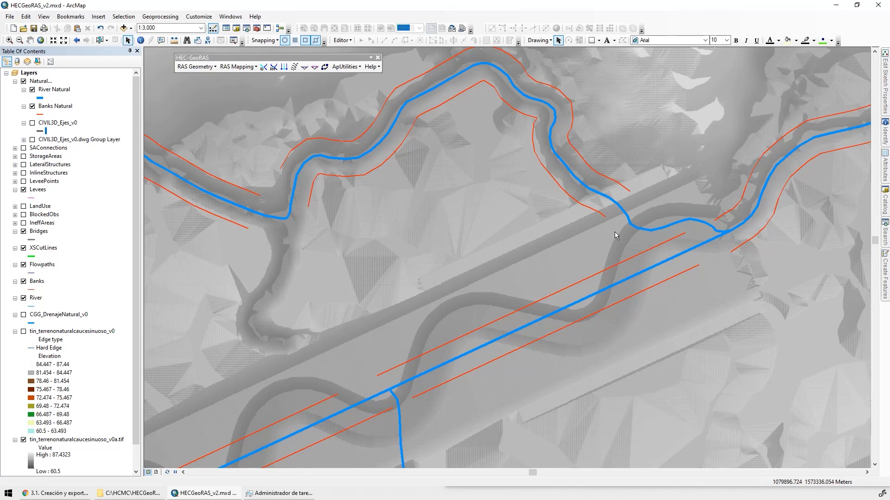
{"action": "scroll", "coordinate": [614, 231], "scroll_direction": "down", "scroll_amount": 3}
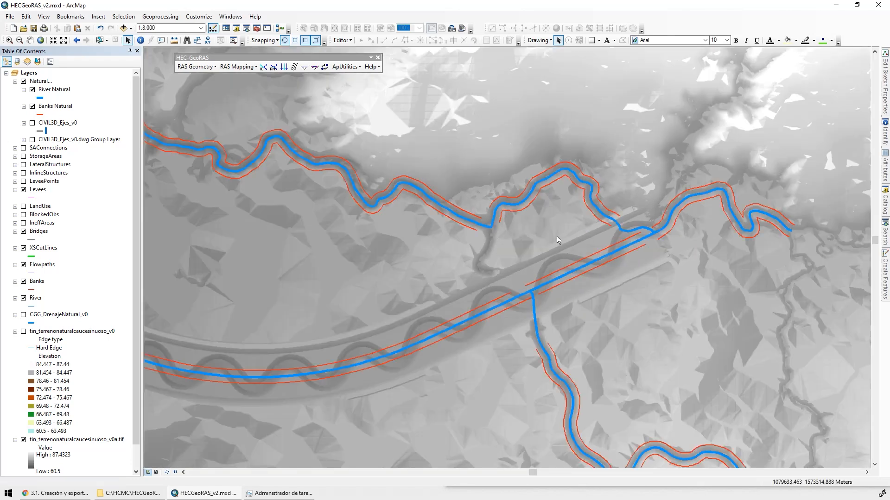
{"action": "left_click", "coordinate": [57, 89]}
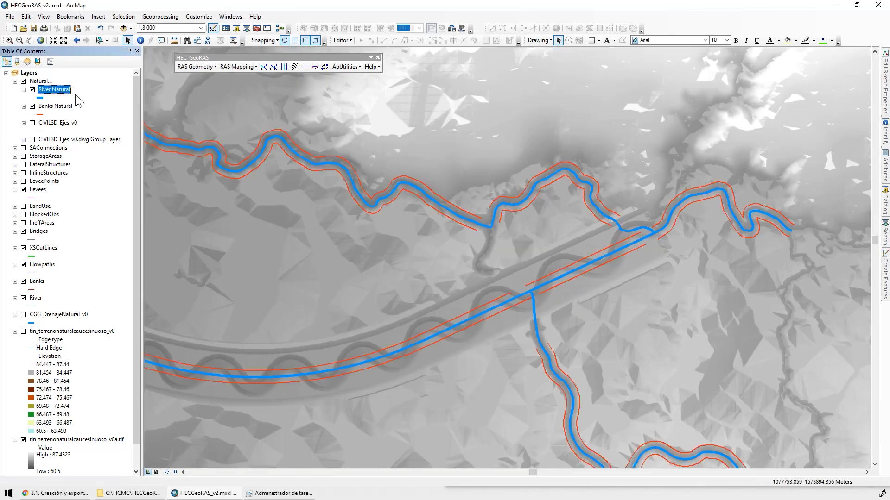
{"action": "left_click", "coordinate": [52, 89]}
{"action": "key", "text": "BackSpace"}
{"action": "key", "text": "ctrl+a"}
{"action": "key", "text": "Escape"}
Export all River Natural features to a RiverNatural shapefile in the SHP folder with the data frame's coordinate system, adding it to the map
{"action": "right_click", "coordinate": [57, 90]}
{"action": "mouse_move", "coordinate": [116, 250]}
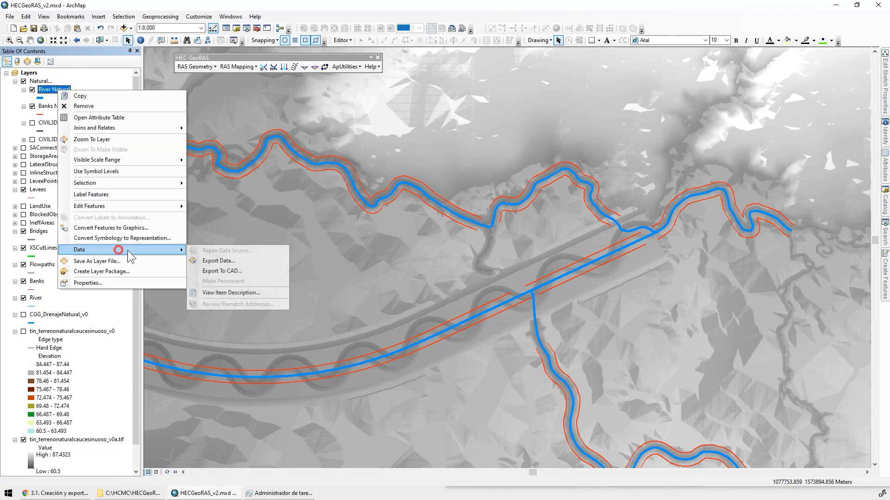
{"action": "left_click", "coordinate": [239, 263]}
{"action": "left_click", "coordinate": [389, 225]}
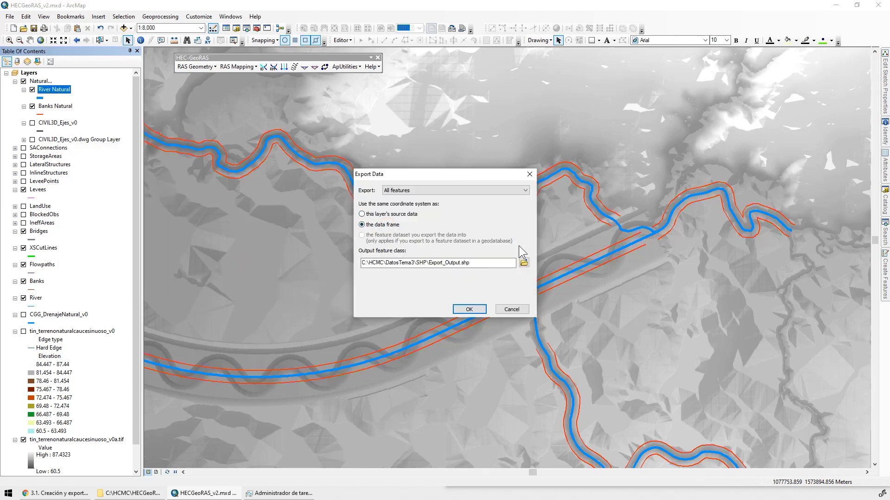
{"action": "left_click", "coordinate": [524, 263]}
{"action": "type", "text": "RiverNatural"}
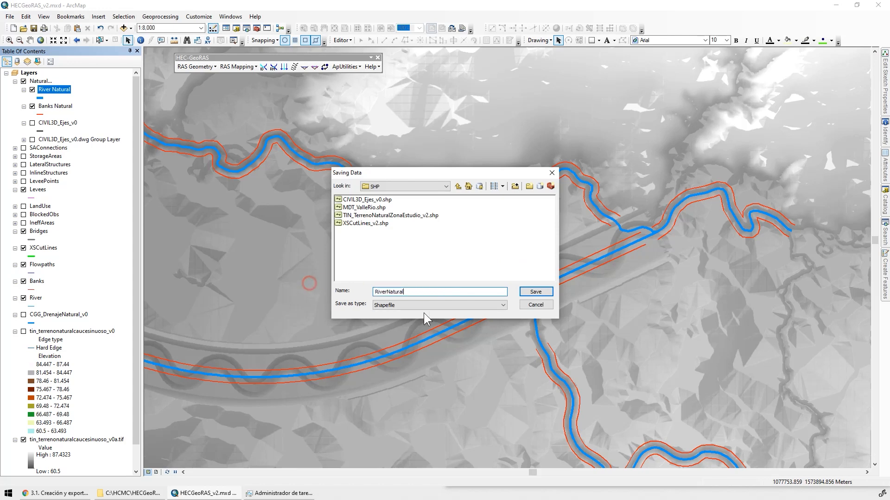
{"action": "left_click", "coordinate": [536, 292]}
{"action": "left_click", "coordinate": [473, 309]}
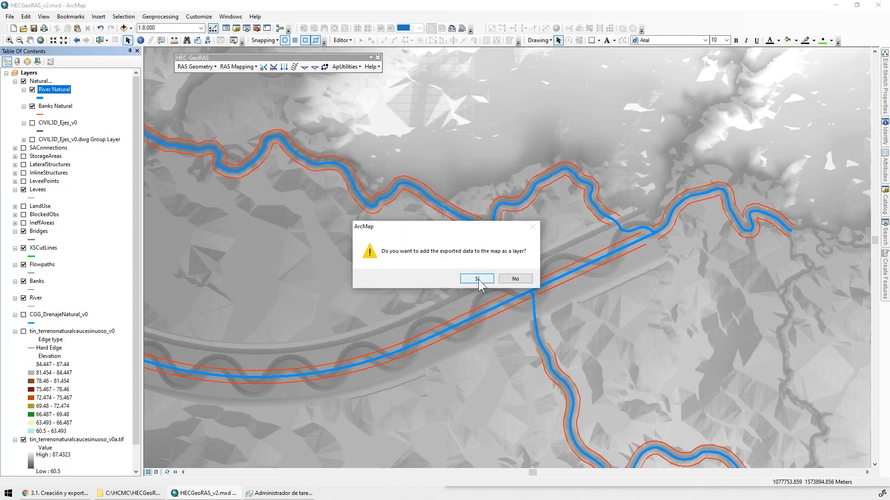
{"action": "left_click", "coordinate": [476, 279]}
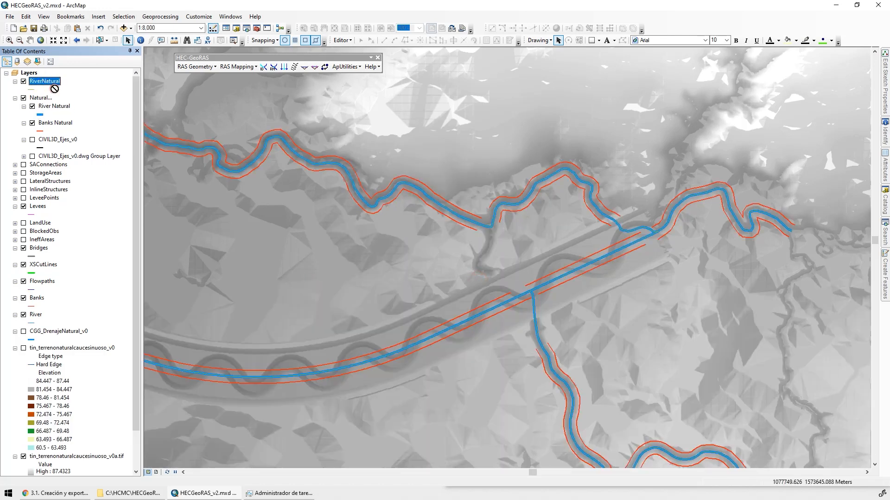
Move the exported RiverNatural layer into the Natural group and remove the original River Natural layer
{"action": "left_click_drag", "start_coordinate": [55, 88], "coordinate": [65, 105]}
{"action": "right_click", "coordinate": [56, 106]}
{"action": "left_click", "coordinate": [77, 121]}
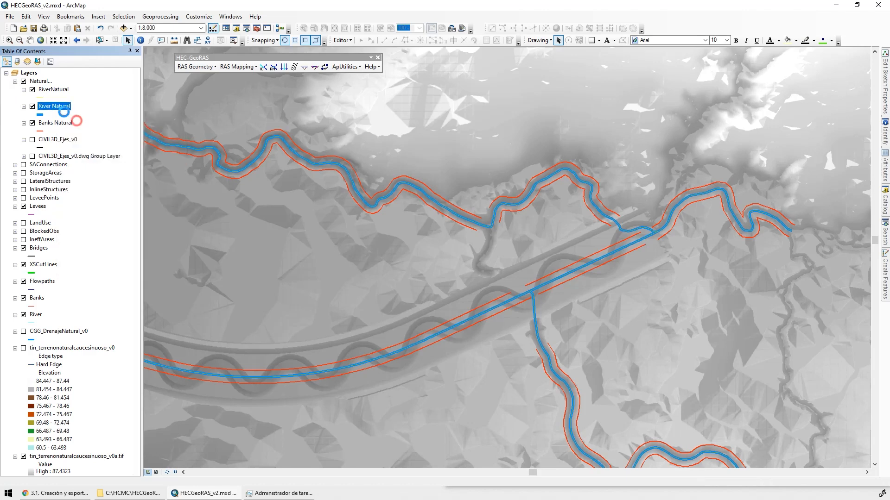
Give the RiverNatural layer the blue River line symbol with an increased width
{"action": "left_click", "coordinate": [41, 98]}
{"action": "left_click", "coordinate": [300, 297]}
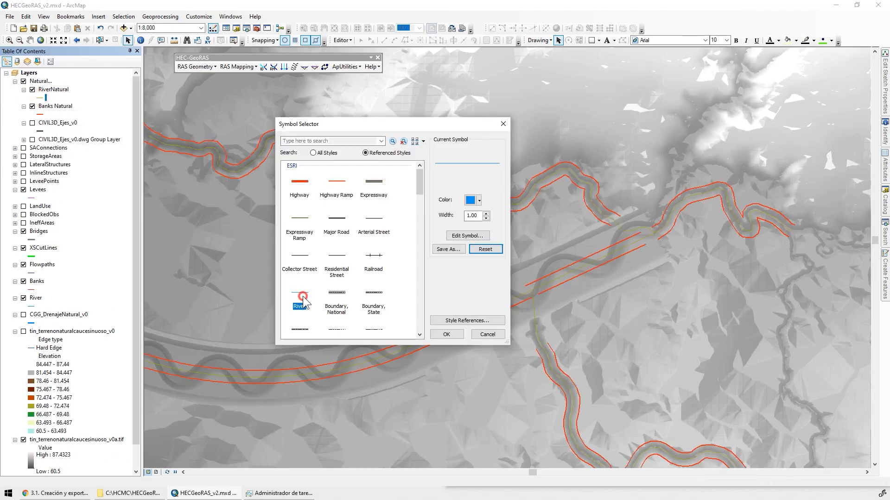
{"action": "left_click", "coordinate": [486, 213]}
{"action": "left_click", "coordinate": [447, 334]}
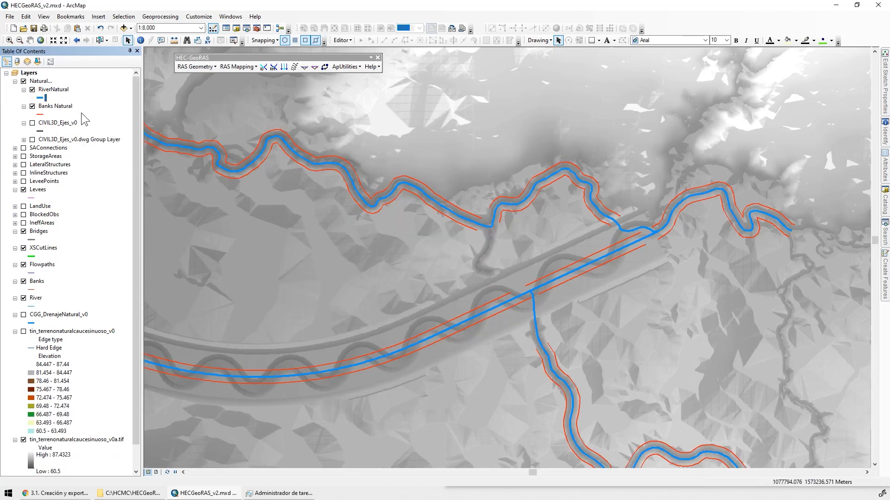
Rename the Banks Natural layer as BanksNatural
{"action": "right_click", "coordinate": [56, 105]}
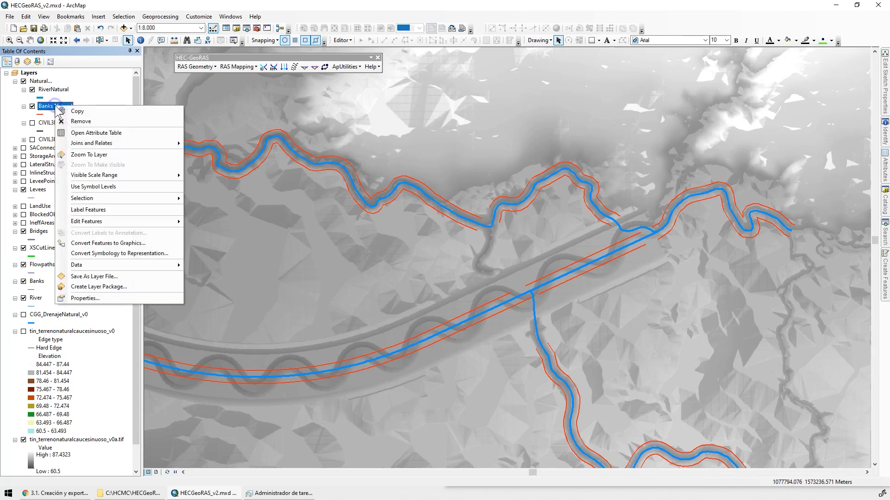
{"action": "left_click", "coordinate": [55, 106]}
{"action": "key", "text": "Left"}
{"action": "key", "text": "Left"}
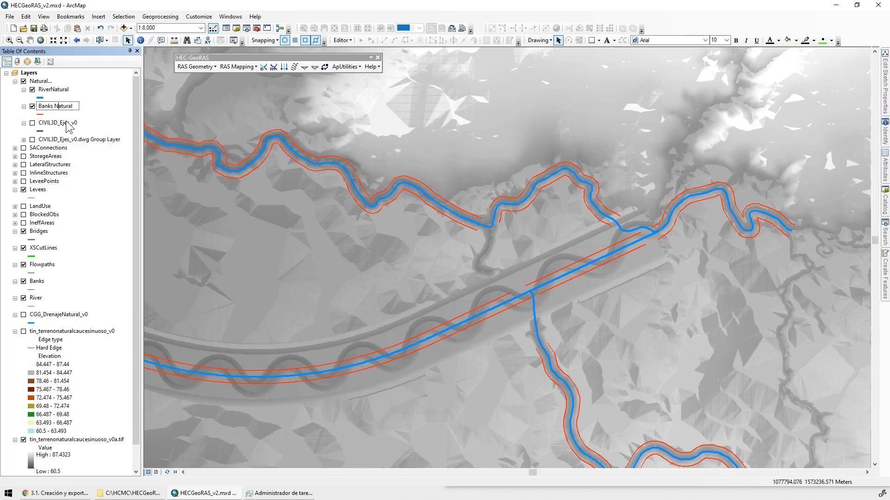
{"action": "key", "text": "Delete"}
{"action": "key", "text": "Return"}
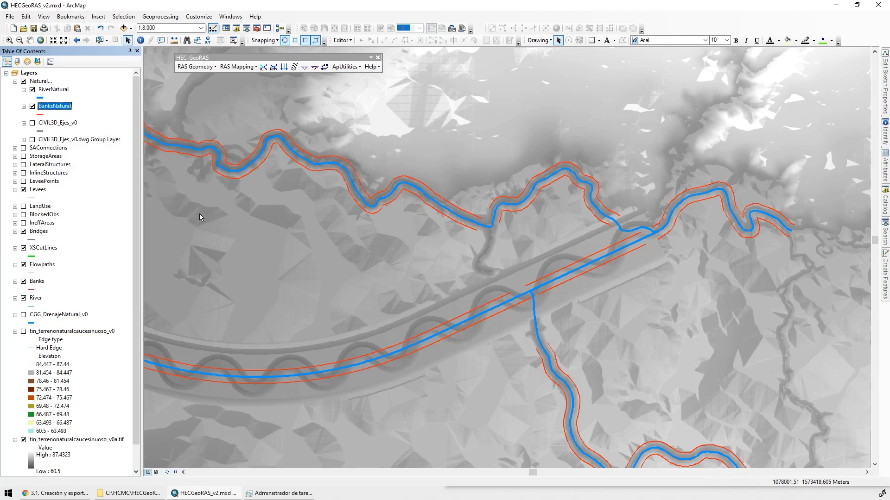
Export all BanksNatural features to a BanksNatural shapefile in the SHP folder with the data frame's coordinate system, adding it to the map
{"action": "left_click", "coordinate": [62, 111]}
{"action": "right_click", "coordinate": [56, 106]}
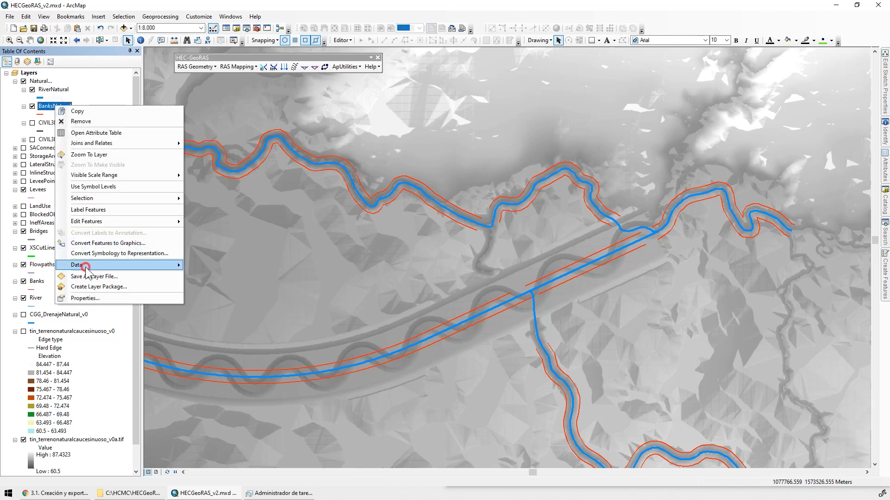
{"action": "mouse_move", "coordinate": [85, 268]}
{"action": "left_click", "coordinate": [228, 273]}
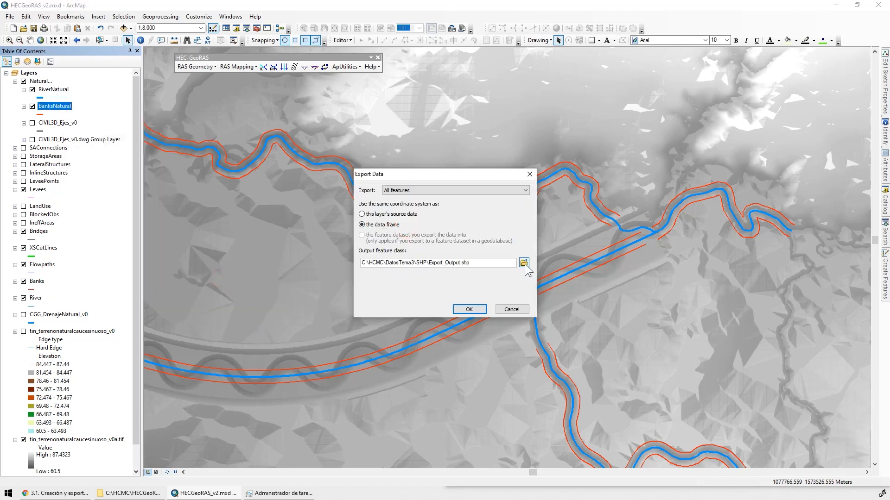
{"action": "left_click", "coordinate": [525, 263]}
{"action": "type", "text": "BanksNatural"}
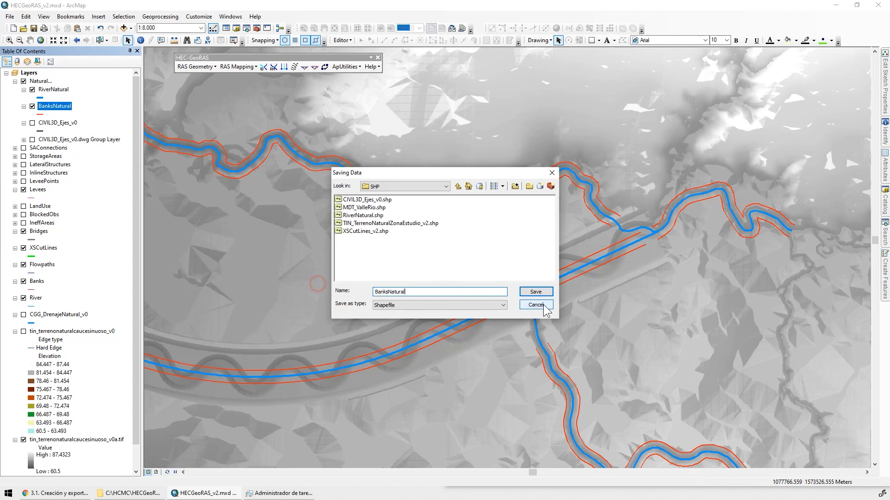
{"action": "left_click", "coordinate": [536, 292]}
{"action": "left_click", "coordinate": [465, 309]}
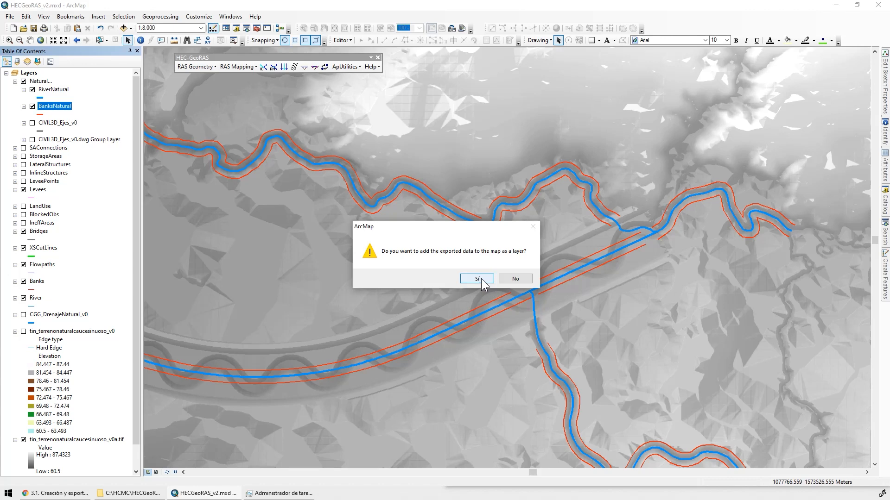
{"action": "left_click", "coordinate": [481, 279]}
Remove the original banks layer from the Natural group and give the exported BanksNatural layer the red Highway Ramp line symbol
{"action": "left_click_drag", "start_coordinate": [65, 124], "coordinate": [71, 129]}
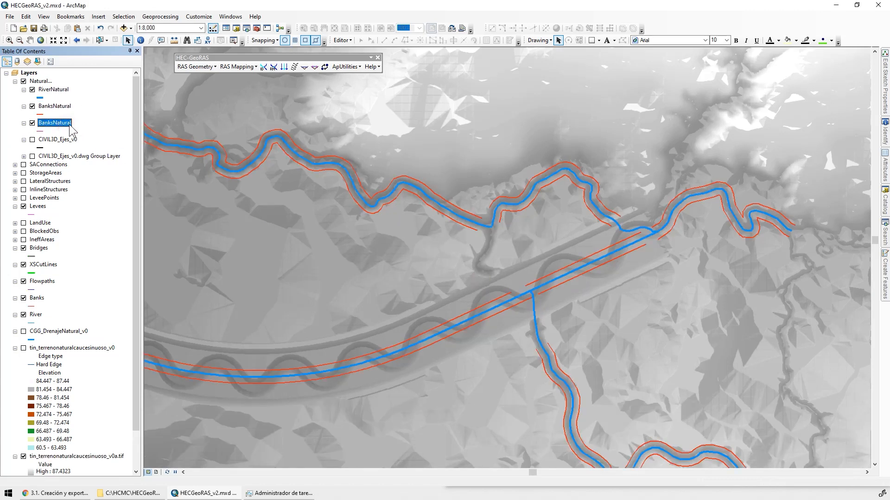
{"action": "right_click", "coordinate": [54, 106]}
{"action": "left_click", "coordinate": [81, 119]}
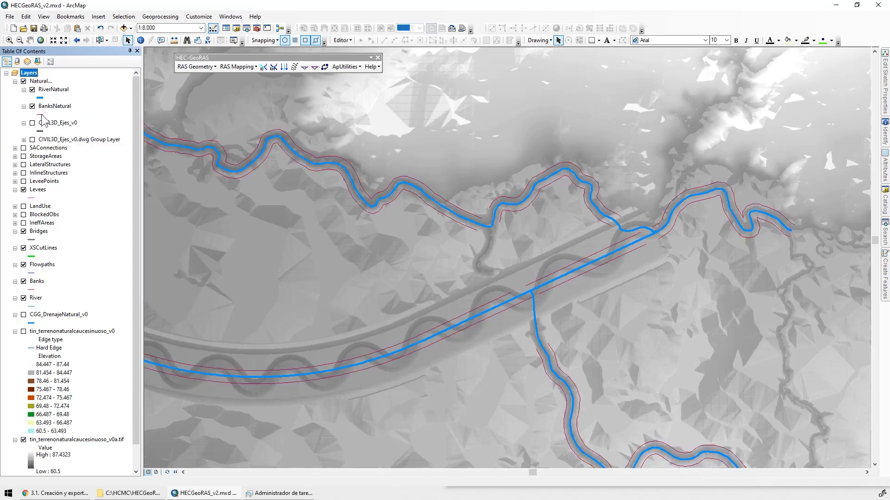
{"action": "left_click", "coordinate": [40, 114]}
{"action": "double_click", "coordinate": [343, 188]}
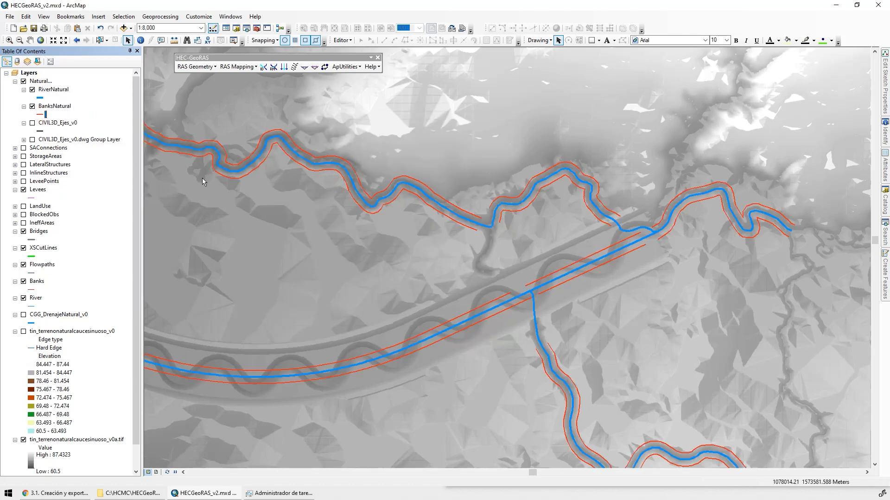
Open the RiverNatural attribute table and delete its OID_ field
{"action": "left_click", "coordinate": [46, 90]}
{"action": "right_click", "coordinate": [46, 90]}
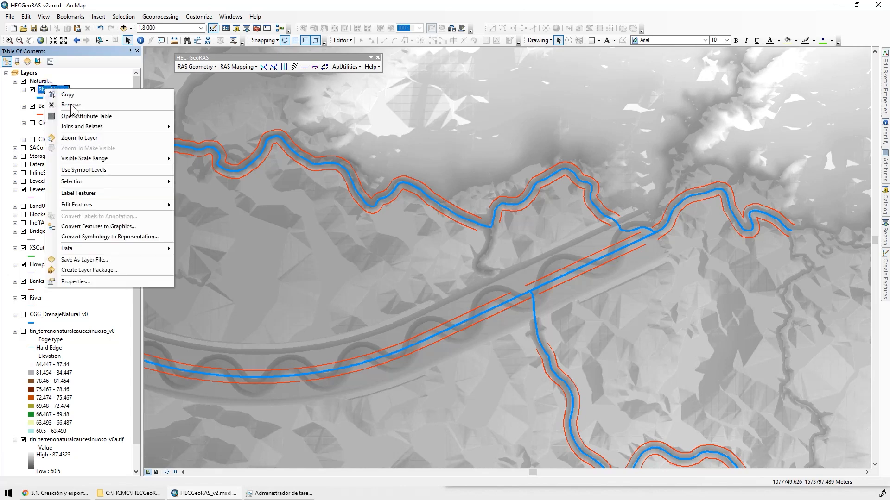
{"action": "left_click", "coordinate": [106, 116]}
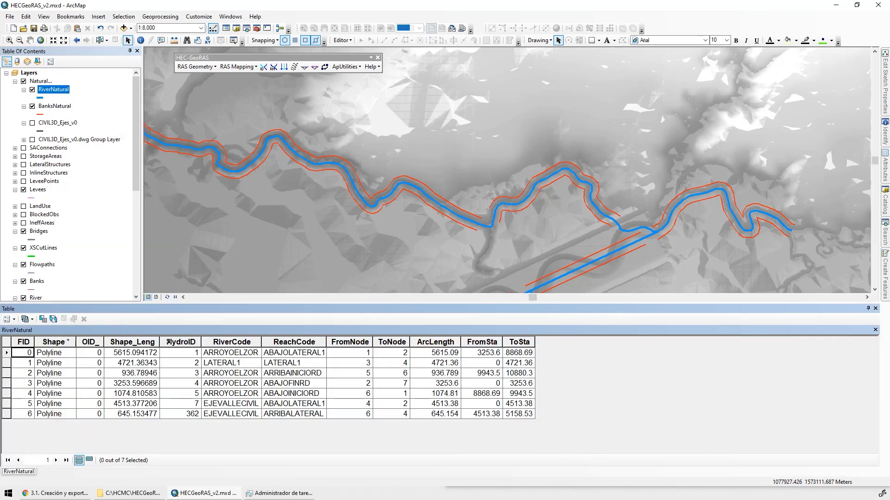
{"action": "left_click", "coordinate": [82, 342]}
{"action": "right_click", "coordinate": [83, 342]}
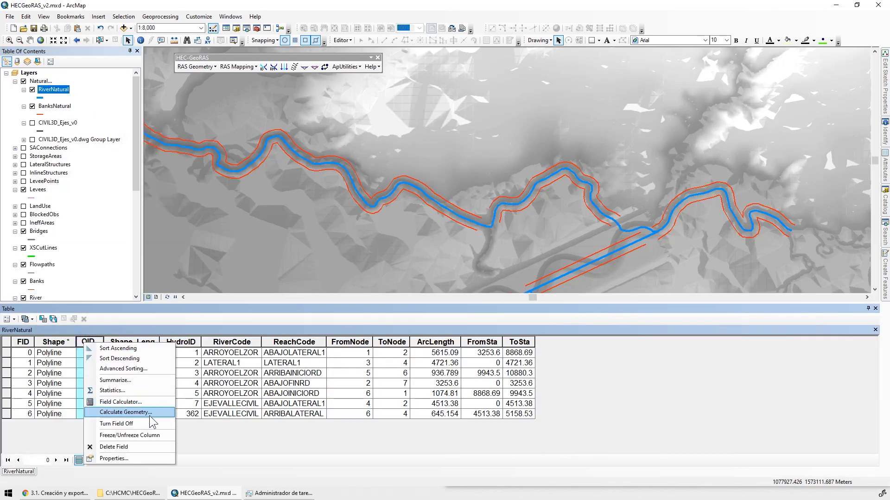
{"action": "left_click", "coordinate": [138, 446]}
{"action": "left_click", "coordinate": [476, 282]}
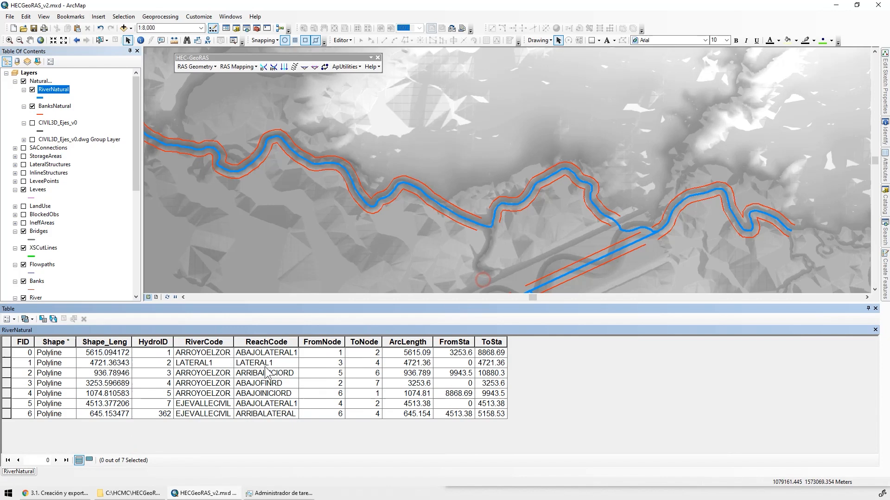
Delete the Shape_Leng and HydroID fields from the RiverNatural table
{"action": "left_click", "coordinate": [119, 343]}
{"action": "right_click", "coordinate": [120, 343]}
{"action": "left_click", "coordinate": [175, 445]}
{"action": "left_click", "coordinate": [474, 283]}
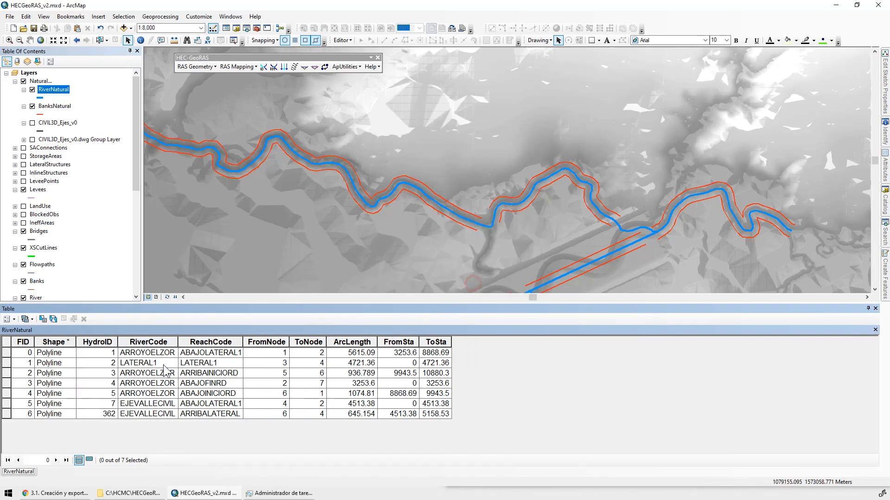
{"action": "left_click", "coordinate": [109, 346]}
{"action": "right_click", "coordinate": [108, 346]}
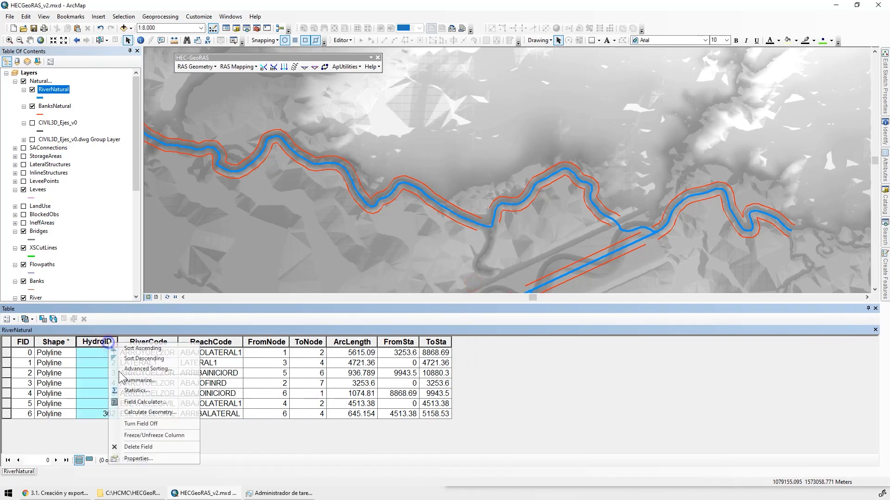
{"action": "left_click", "coordinate": [154, 446]}
{"action": "left_click", "coordinate": [463, 283]}
Delete the RiverCode and ReachCode fields from the RiverNatural attribute table
{"action": "left_click", "coordinate": [108, 341]}
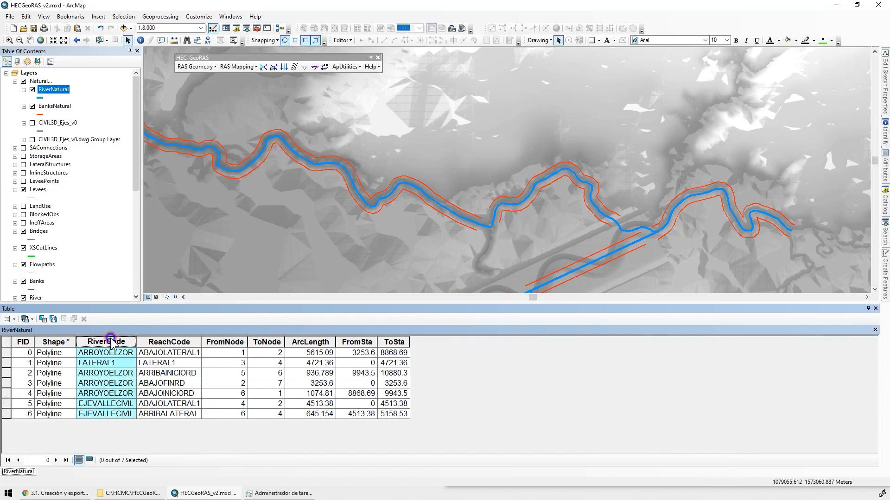
{"action": "right_click", "coordinate": [107, 342]}
{"action": "left_click", "coordinate": [167, 443]}
{"action": "left_click", "coordinate": [475, 283]}
{"action": "left_click", "coordinate": [119, 343]}
{"action": "right_click", "coordinate": [119, 343]}
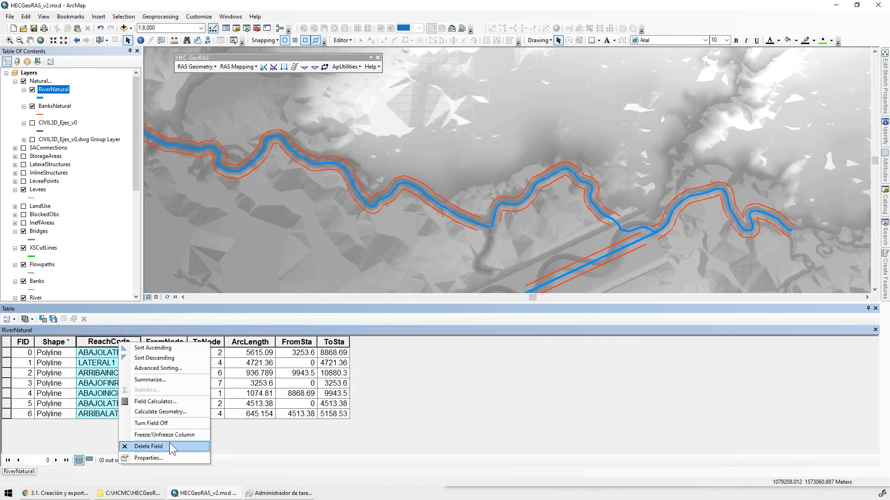
{"action": "left_click", "coordinate": [167, 446]}
{"action": "left_click", "coordinate": [475, 283]}
Delete the FromNode and ToNode fields from the RiverNatural attribute table
{"action": "left_click", "coordinate": [102, 342]}
{"action": "right_click", "coordinate": [103, 341]}
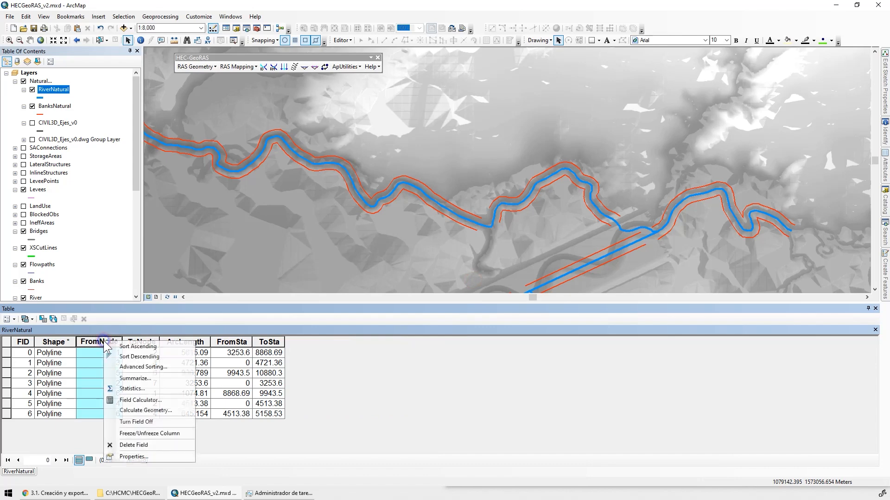
{"action": "left_click", "coordinate": [162, 443]}
{"action": "left_click", "coordinate": [475, 283]}
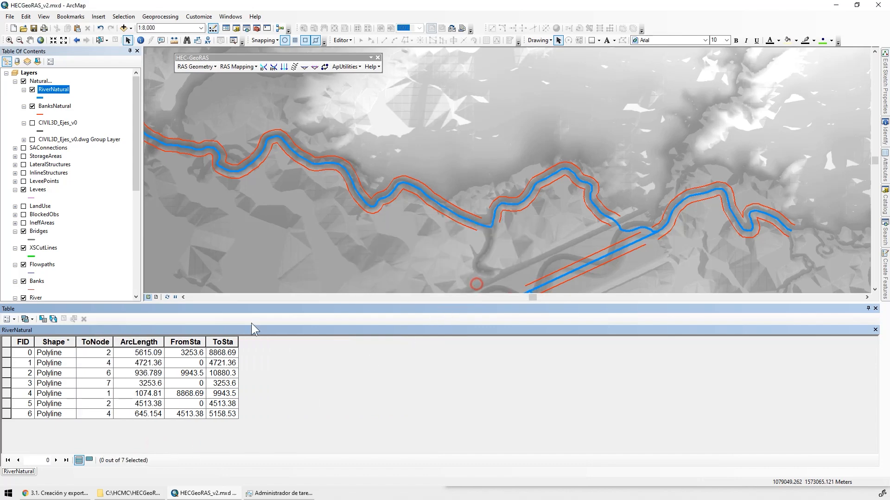
{"action": "left_click", "coordinate": [98, 342]}
{"action": "right_click", "coordinate": [99, 342]}
{"action": "left_click", "coordinate": [130, 444]}
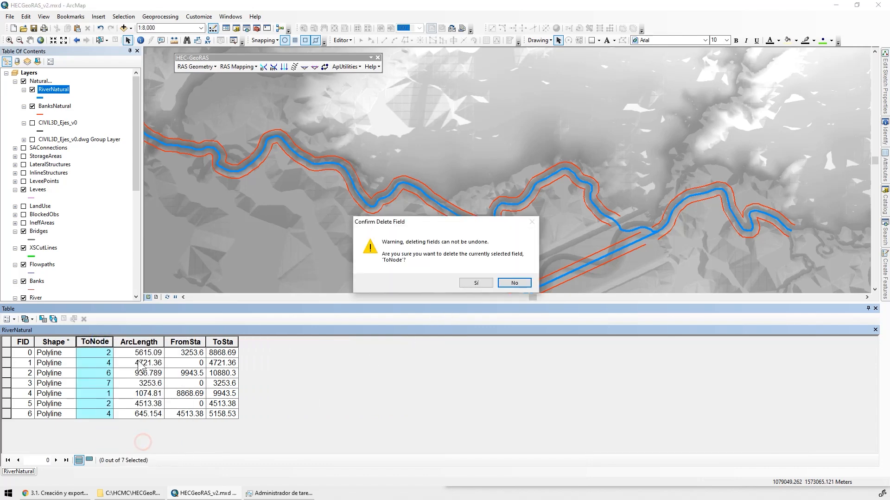
{"action": "left_click", "coordinate": [475, 283]}
Delete the ArcLength and FromSta fields from the RiverNatural attribute table
{"action": "left_click", "coordinate": [114, 341]}
{"action": "right_click", "coordinate": [114, 341]}
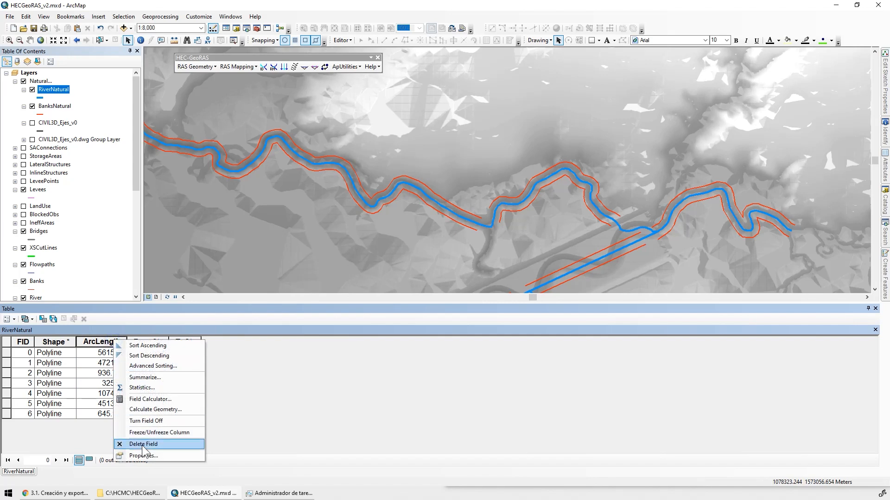
{"action": "left_click", "coordinate": [139, 444]}
{"action": "key", "text": "Return"}
{"action": "left_click", "coordinate": [108, 342]}
{"action": "right_click", "coordinate": [108, 342]}
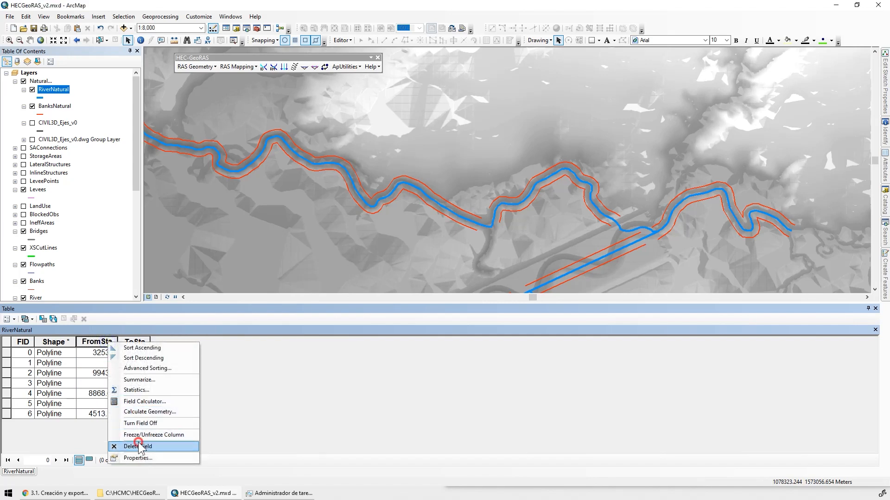
{"action": "left_click", "coordinate": [136, 447]}
{"action": "key", "text": "Return"}
Try to delete the ToSta field from the RiverNatural attribute table, and widen its column
{"action": "left_click", "coordinate": [99, 342]}
{"action": "right_click", "coordinate": [98, 342]}
{"action": "left_click", "coordinate": [125, 446]}
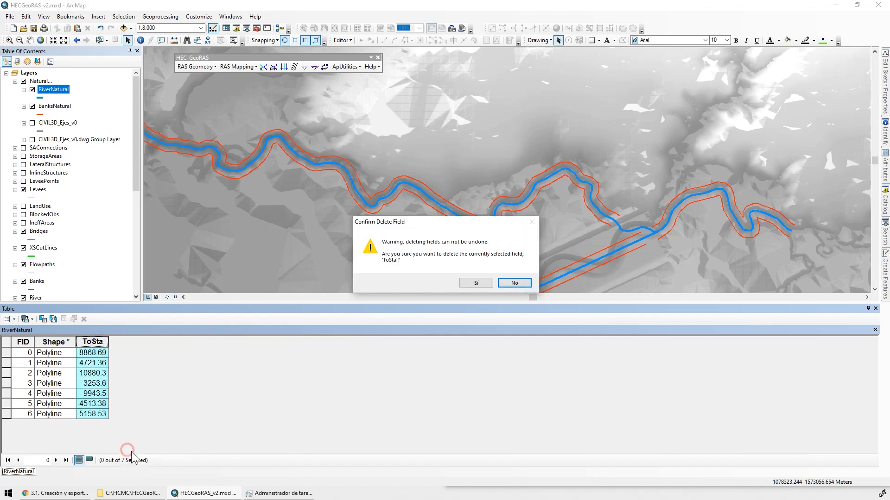
{"action": "key", "text": "Return"}
{"action": "left_click", "coordinate": [516, 282]}
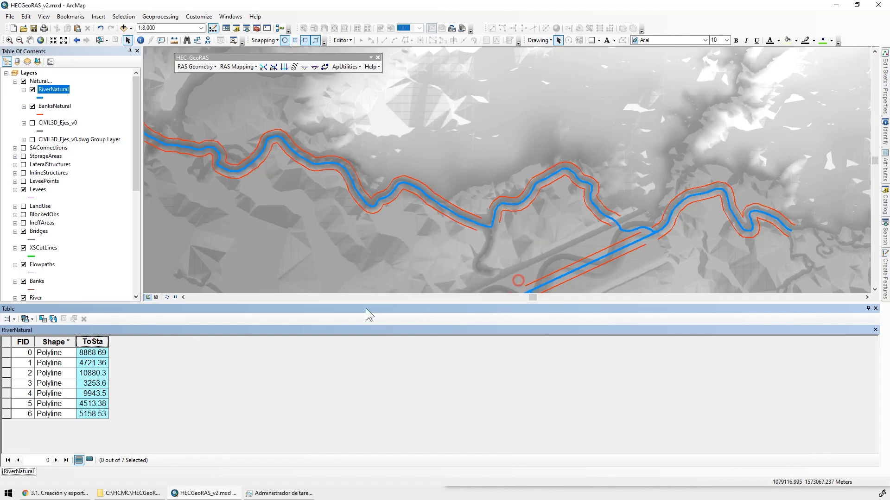
{"action": "right_click", "coordinate": [95, 342]}
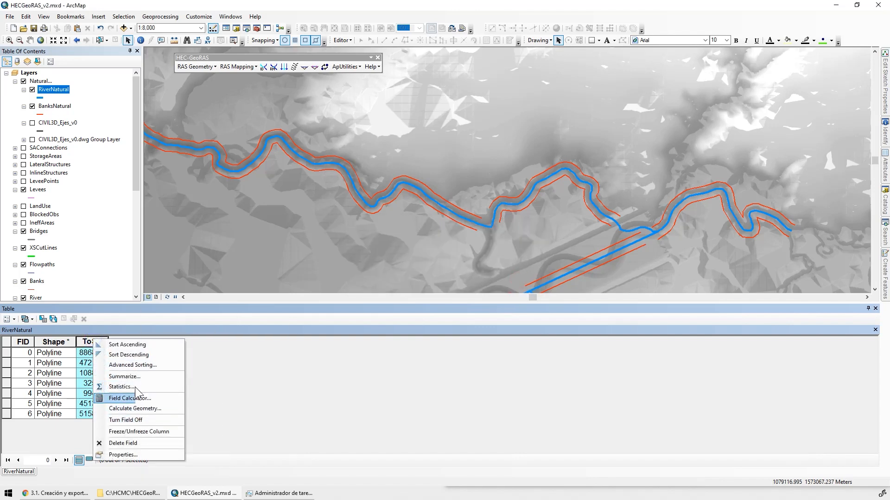
{"action": "left_click", "coordinate": [123, 443]}
{"action": "left_click", "coordinate": [469, 283]}
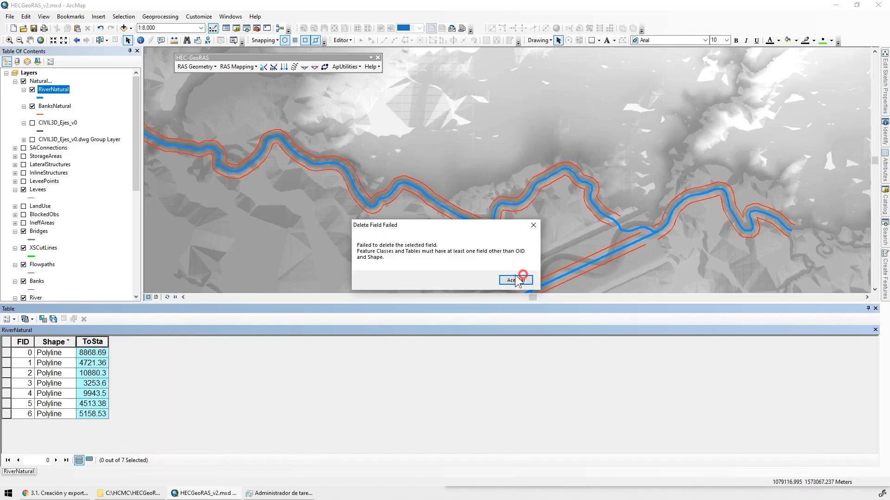
{"action": "left_click", "coordinate": [516, 281]}
{"action": "left_click", "coordinate": [81, 363]}
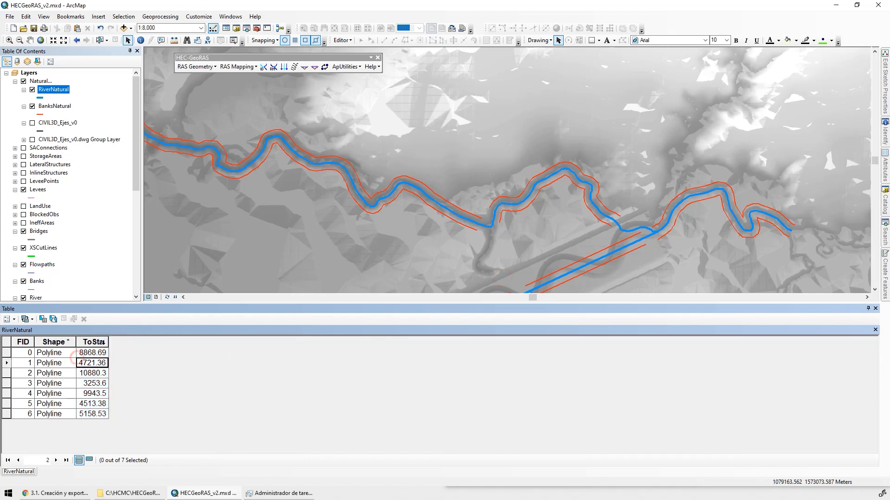
{"action": "left_click_drag", "start_coordinate": [109, 341], "coordinate": [134, 341]}
Open the BanksNatural attribute table and delete its OID_ and Shape_Leng fields
{"action": "right_click", "coordinate": [52, 106]}
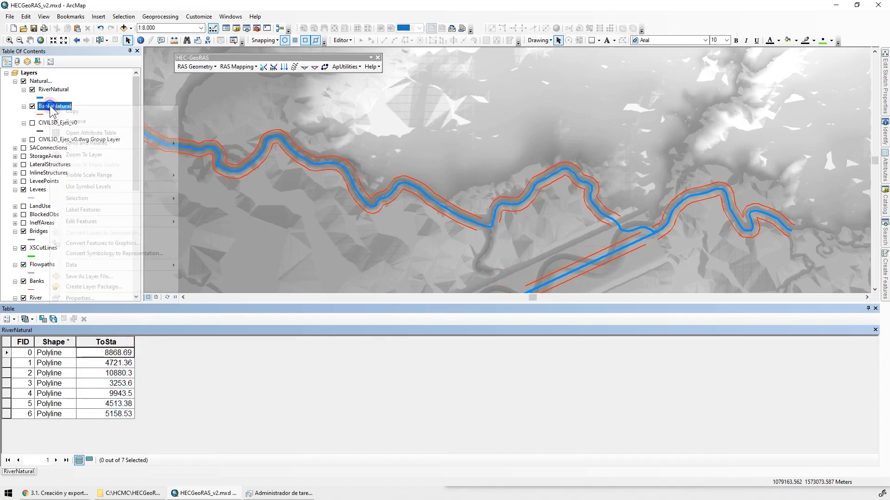
{"action": "left_click", "coordinate": [97, 133]}
{"action": "right_click", "coordinate": [89, 342]}
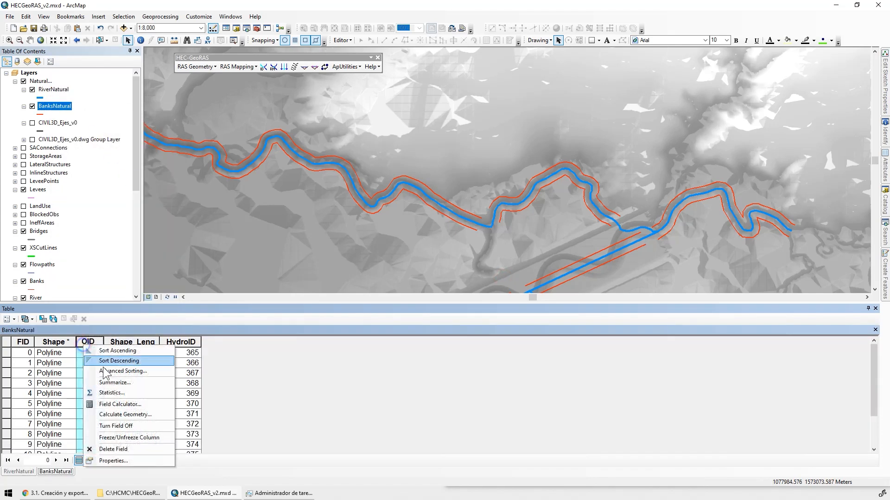
{"action": "left_click", "coordinate": [129, 449]}
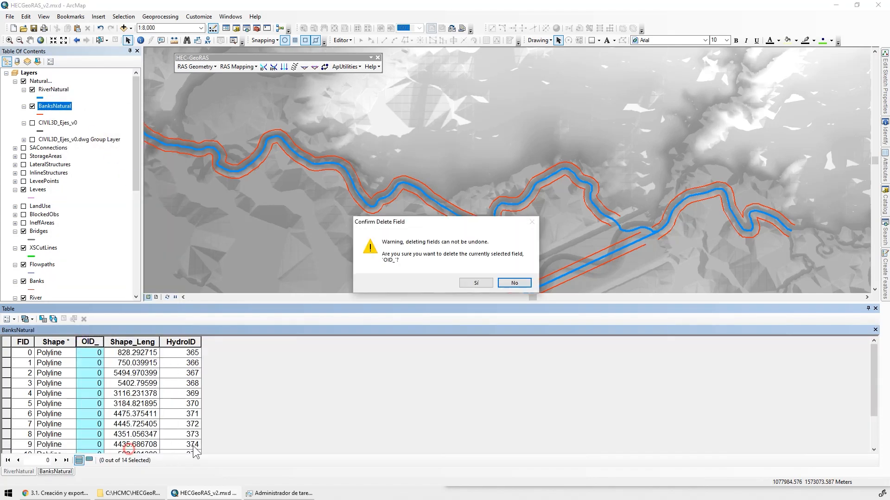
{"action": "left_click", "coordinate": [477, 282]}
{"action": "left_click", "coordinate": [114, 342]}
{"action": "right_click", "coordinate": [114, 343]}
{"action": "left_click", "coordinate": [156, 447]}
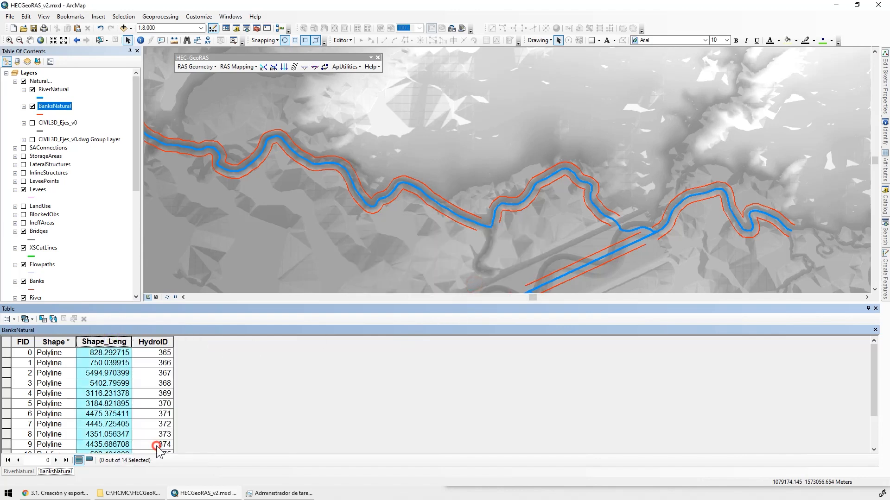
{"action": "left_click", "coordinate": [461, 285]}
Try to delete the HydroID field from the BanksNatural attribute table
{"action": "right_click", "coordinate": [96, 343]}
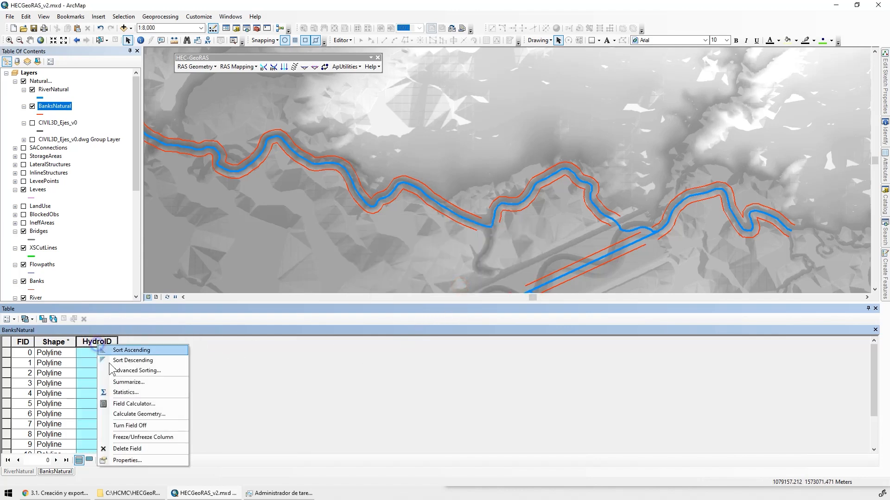
{"action": "left_click", "coordinate": [149, 449]}
{"action": "left_click", "coordinate": [475, 283]}
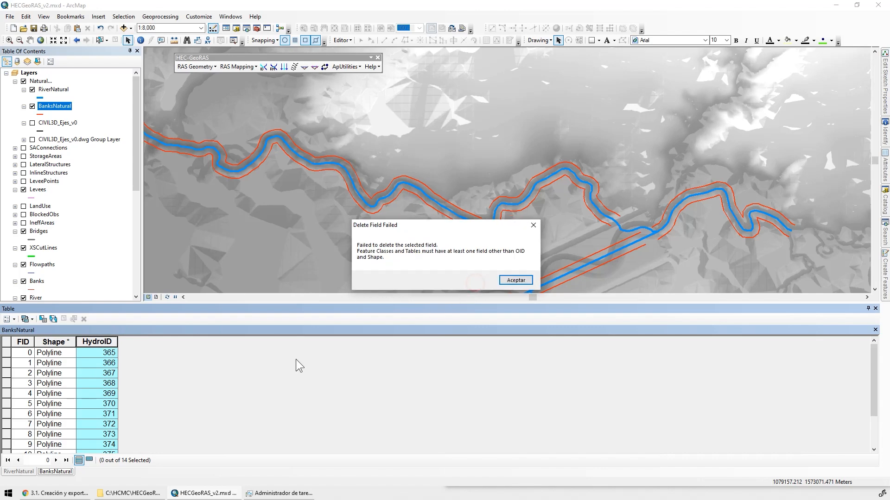
{"action": "left_click", "coordinate": [515, 281]}
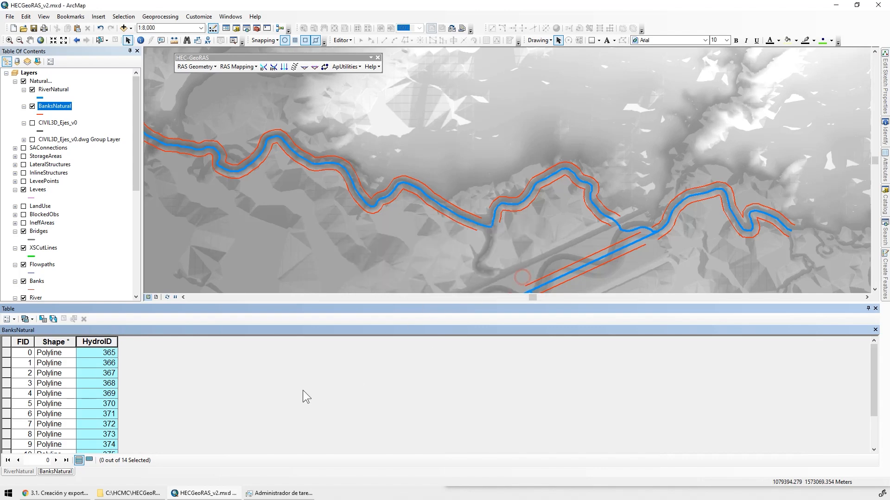
Close the attribute table window and save the HECGeoRAS_v2 map document
{"action": "left_click", "coordinate": [875, 308]}
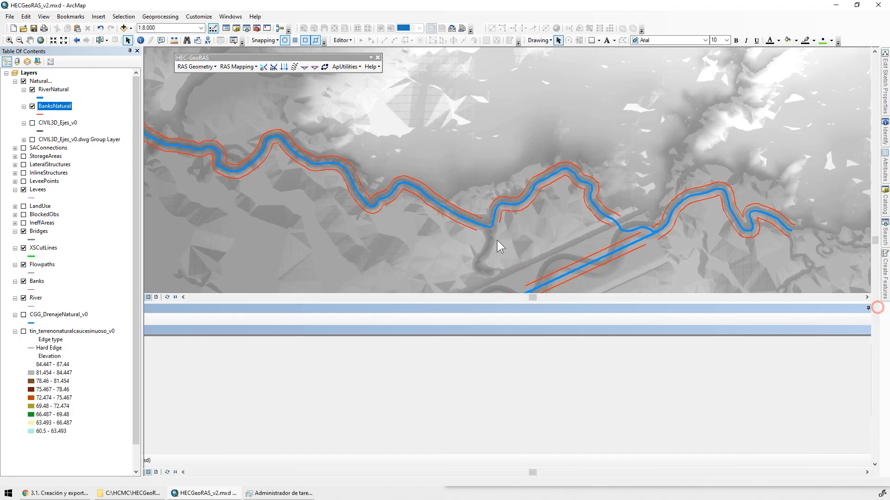
{"action": "left_click", "coordinate": [34, 28]}
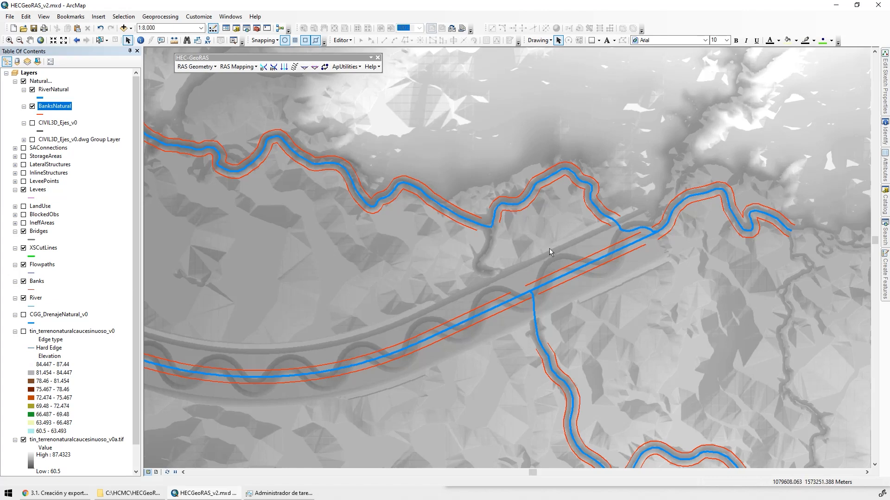
Hide the BanksNatural and RiverNatural layers and show the CIVIL3D_Ejes_v0 layer
{"action": "left_click", "coordinate": [32, 106]}
{"action": "left_click", "coordinate": [33, 90]}
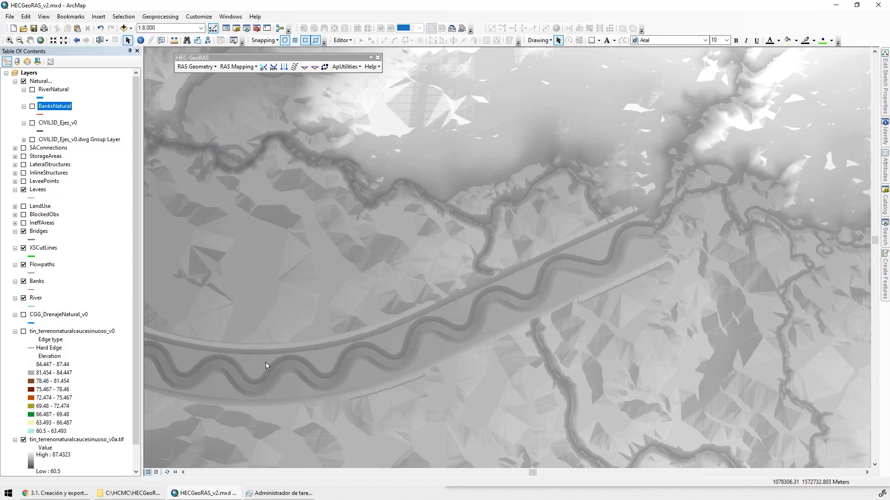
{"action": "left_click", "coordinate": [33, 123]}
Select the centreline of the meandering channel in the CIVIL3D_Ejes_v0 layer
{"action": "scroll", "coordinate": [660, 232], "scroll_direction": "down", "scroll_amount": 2}
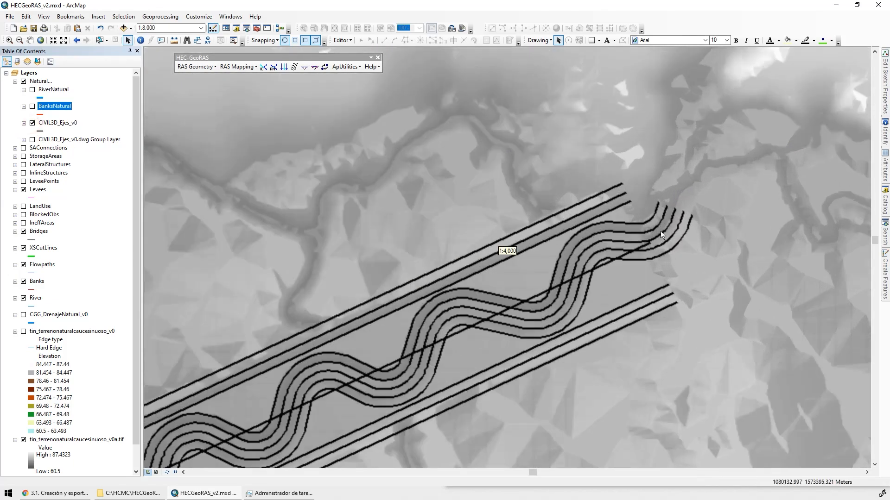
{"action": "scroll", "coordinate": [660, 232], "scroll_direction": "down", "scroll_amount": 3}
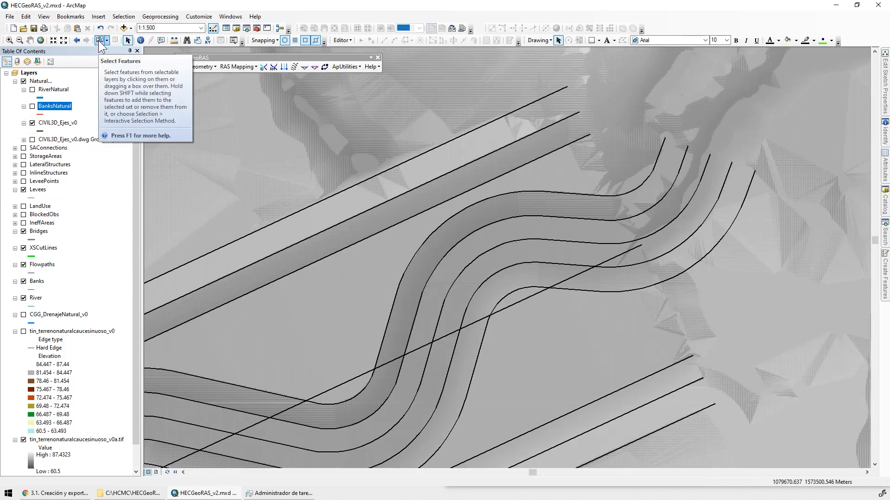
{"action": "left_click", "coordinate": [98, 40]}
{"action": "left_click", "coordinate": [710, 169]}
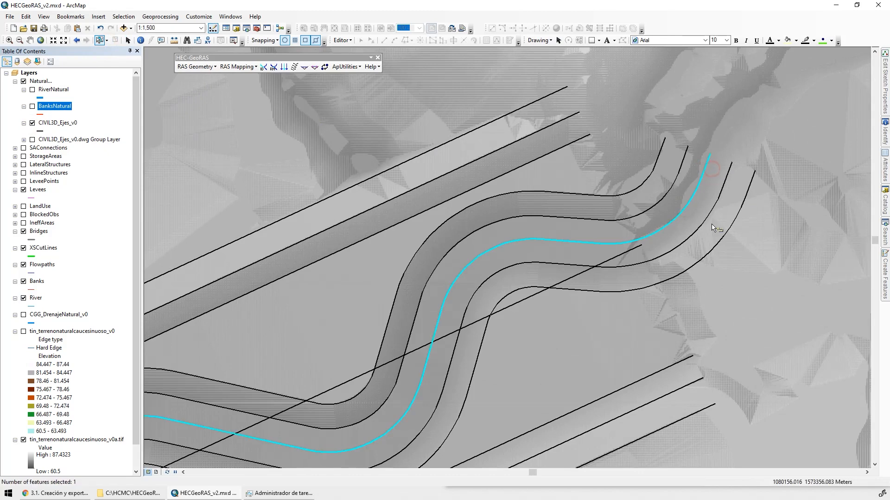
{"action": "scroll", "coordinate": [488, 279], "scroll_direction": "up", "scroll_amount": 3}
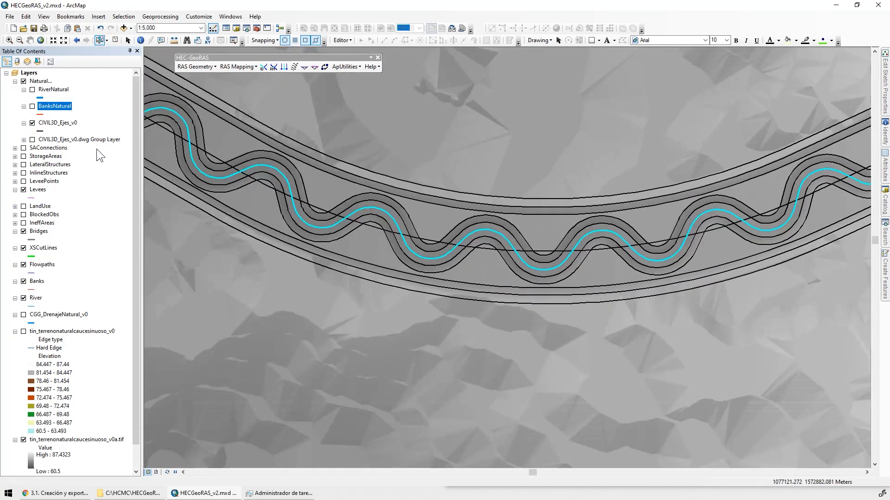
Open the CIVIL3D_Ejes_v0 attribute table, limit it to the selected records and shrink it to free map space
{"action": "right_click", "coordinate": [70, 124]}
{"action": "left_click", "coordinate": [149, 149]}
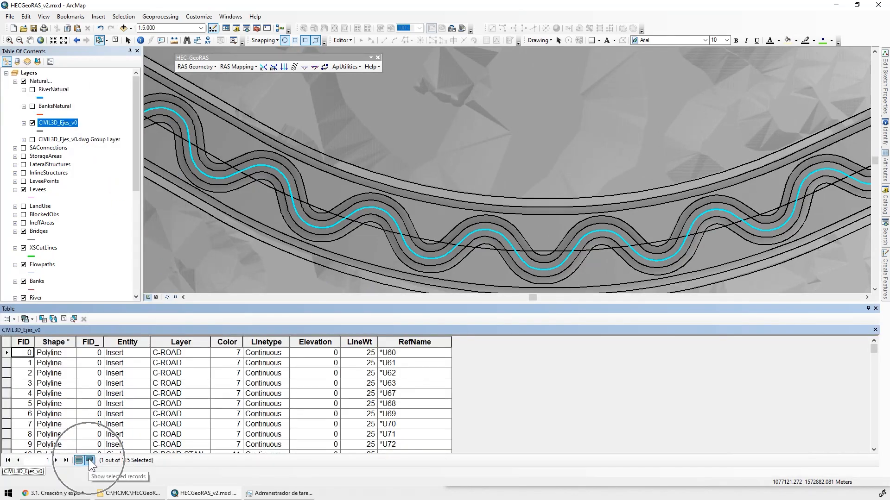
{"action": "left_click", "coordinate": [88, 461]}
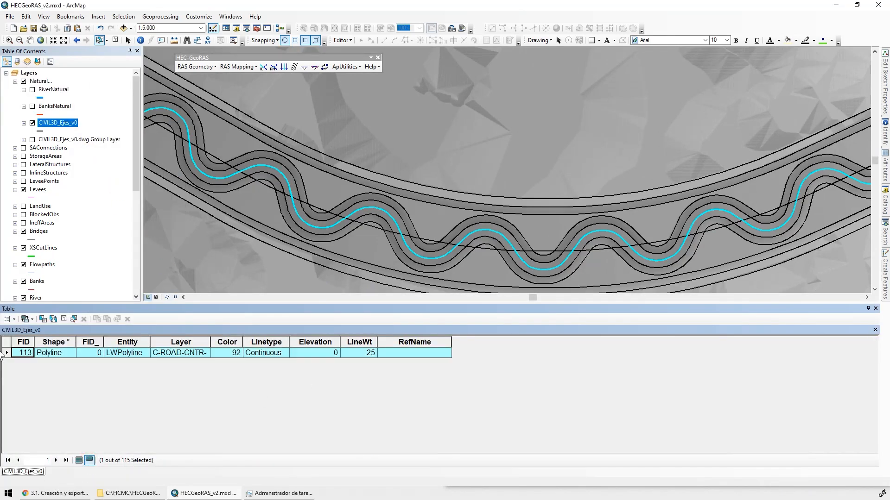
{"action": "left_click_drag", "start_coordinate": [335, 207], "coordinate": [561, 141]}
{"action": "left_click_drag", "start_coordinate": [511, 302], "coordinate": [513, 341]}
Start an edit session on the personal geodatabase hecgeoras_v2.mdb
{"action": "left_click", "coordinate": [340, 40]}
{"action": "left_click", "coordinate": [362, 51]}
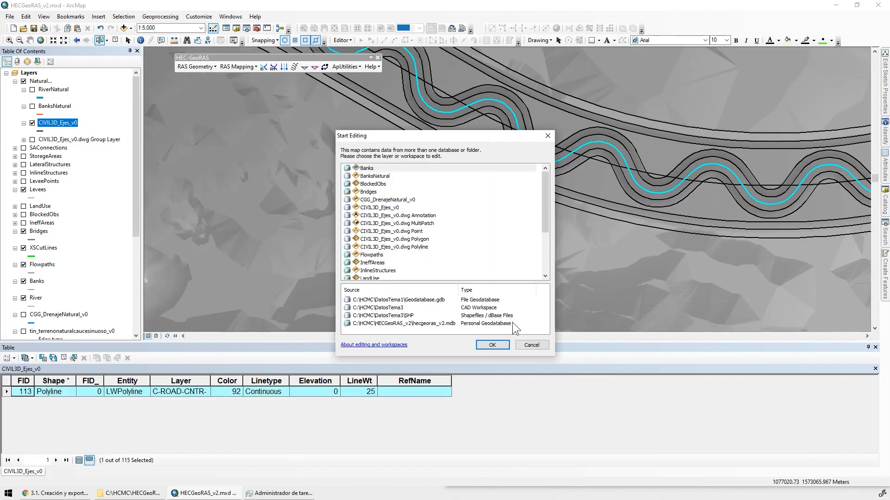
{"action": "left_click", "coordinate": [395, 324]}
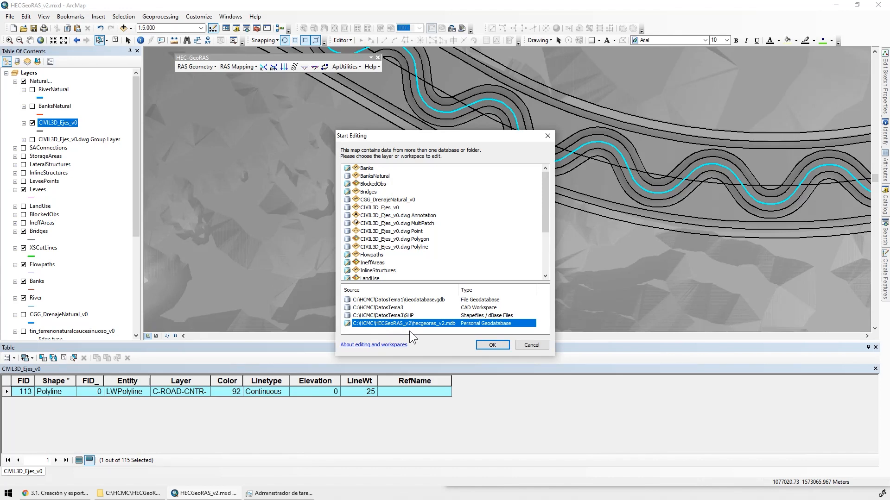
{"action": "left_click", "coordinate": [492, 345]}
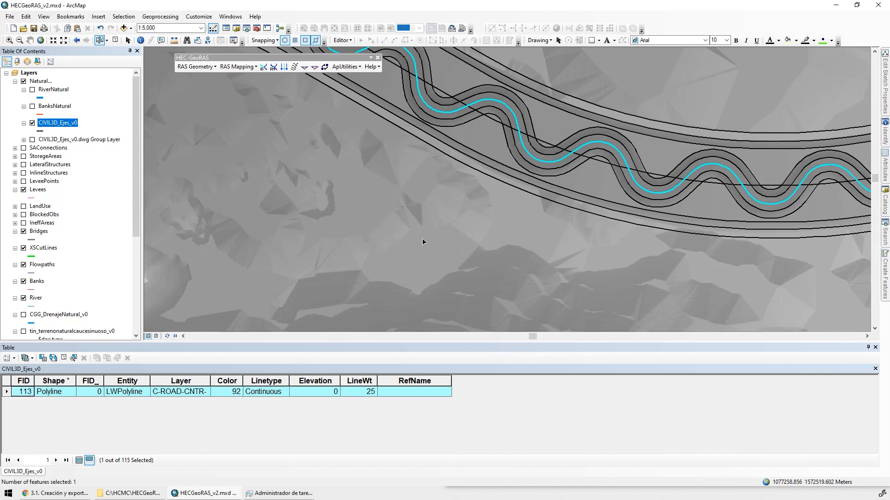
Copy the selected channel centreline into the River layer and clear the selection
{"action": "left_click", "coordinate": [67, 28]}
{"action": "left_click", "coordinate": [77, 28]}
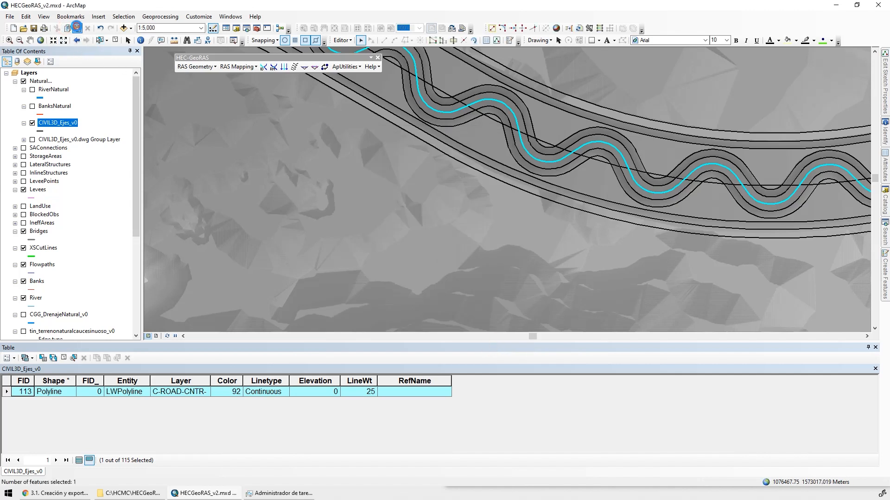
{"action": "left_click", "coordinate": [457, 245]}
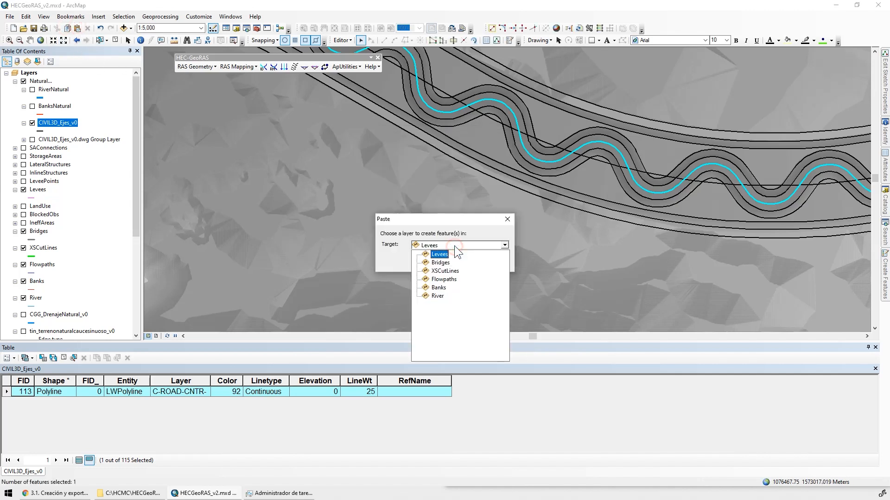
{"action": "left_click", "coordinate": [437, 293]}
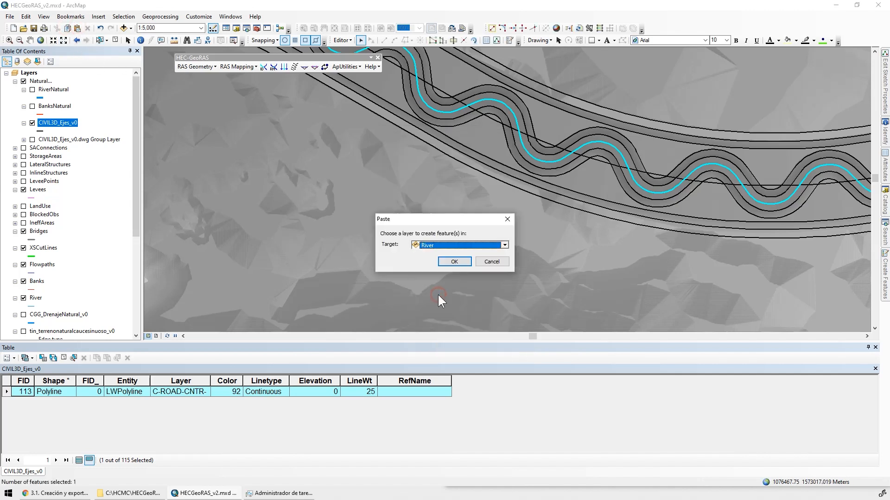
{"action": "left_click", "coordinate": [449, 262]}
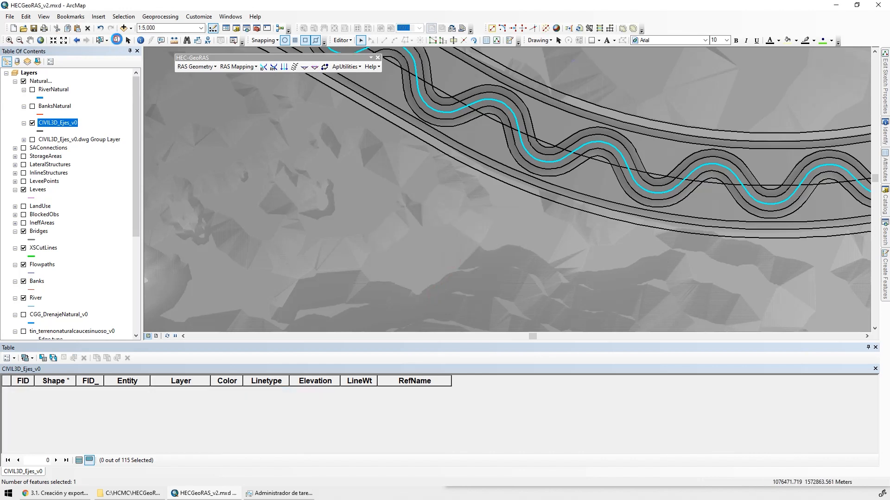
{"action": "left_click", "coordinate": [117, 40]}
Hide the Natural layer group and increase the line width of the River layer's symbol
{"action": "left_click", "coordinate": [24, 82]}
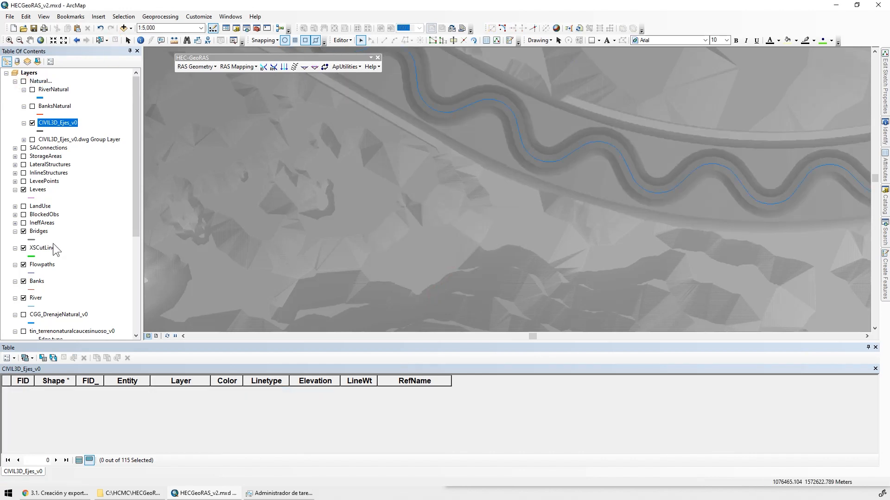
{"action": "scroll", "coordinate": [53, 243], "scroll_direction": "down", "scroll_amount": 1}
{"action": "left_click", "coordinate": [32, 280]}
{"action": "left_click", "coordinate": [485, 214]}
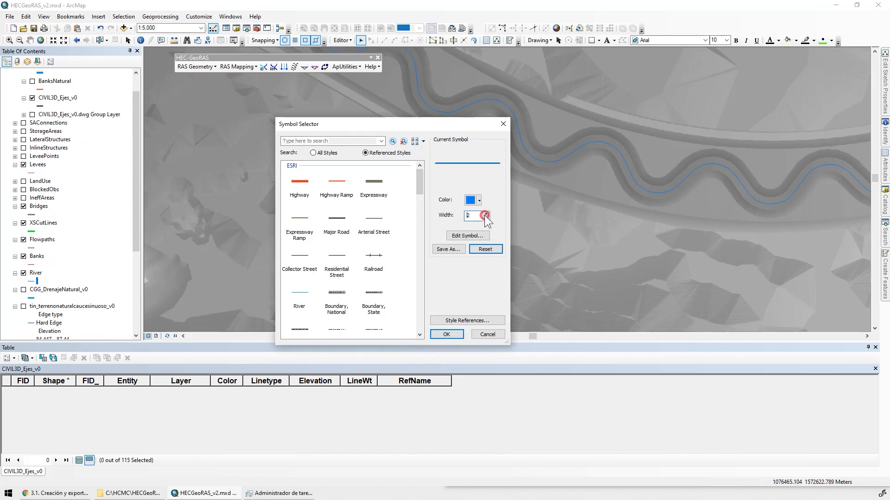
{"action": "left_click", "coordinate": [485, 214]}
{"action": "left_click", "coordinate": [446, 334]}
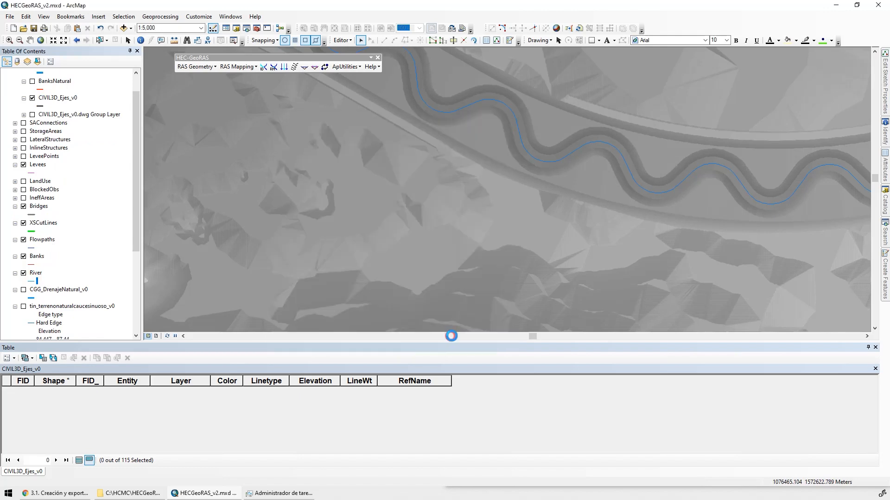
Hide CIVIL3D_Ejes_v0 and show the Natural group with its RiverNatural layer
{"action": "scroll", "coordinate": [563, 232], "scroll_direction": "up", "scroll_amount": 3}
{"action": "left_click_drag", "start_coordinate": [751, 199], "coordinate": [504, 229]}
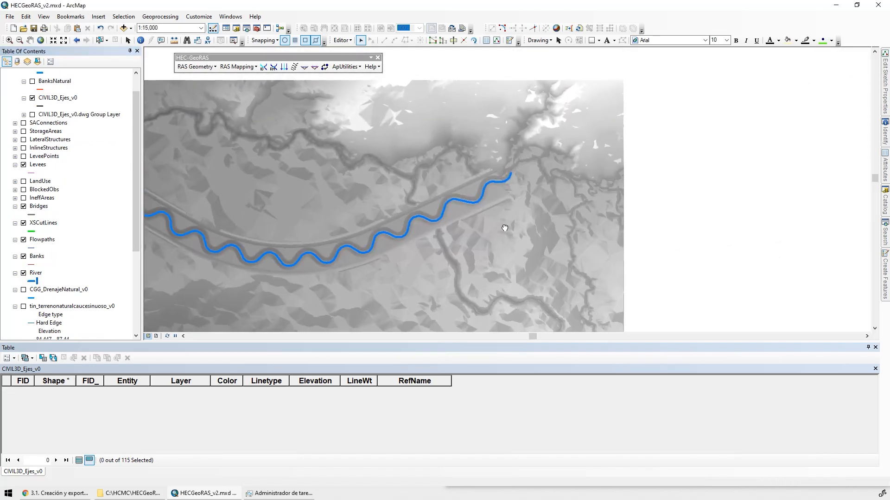
{"action": "left_click_drag", "start_coordinate": [371, 232], "coordinate": [638, 219]}
{"action": "mouse_move", "coordinate": [370, 206]}
{"action": "left_mouse_down"}
{"action": "mouse_move", "coordinate": [574, 196]}
{"action": "mouse_move", "coordinate": [369, 201]}
{"action": "left_mouse_up"}
{"action": "left_click_drag", "start_coordinate": [524, 214], "coordinate": [401, 201]}
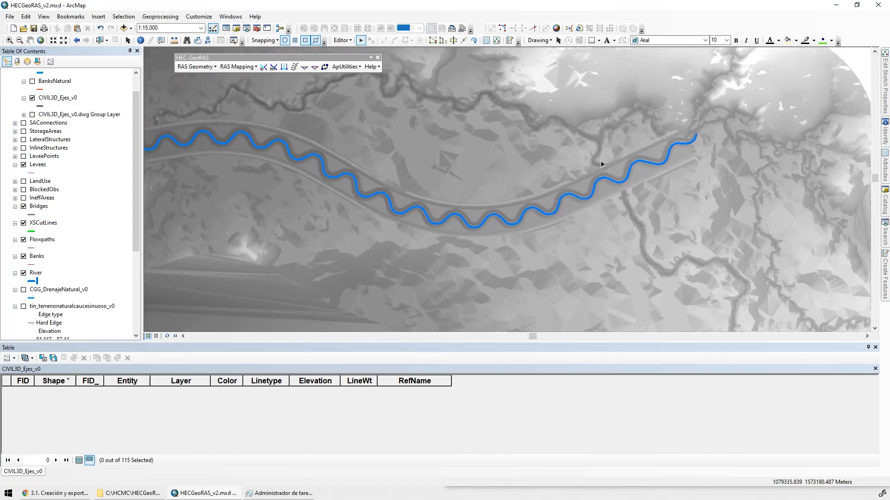
{"action": "scroll", "coordinate": [696, 139], "scroll_direction": "down", "scroll_amount": 1}
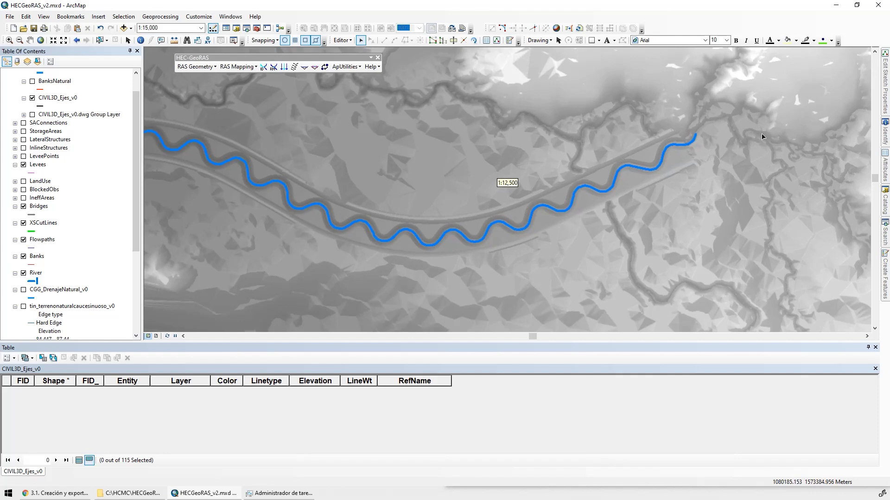
{"action": "left_click", "coordinate": [135, 77]}
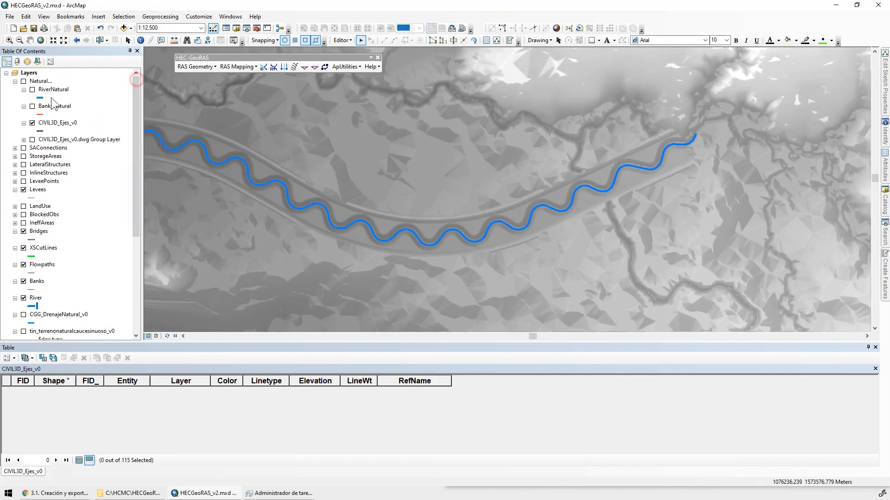
{"action": "left_click", "coordinate": [33, 122]}
{"action": "left_click", "coordinate": [24, 81]}
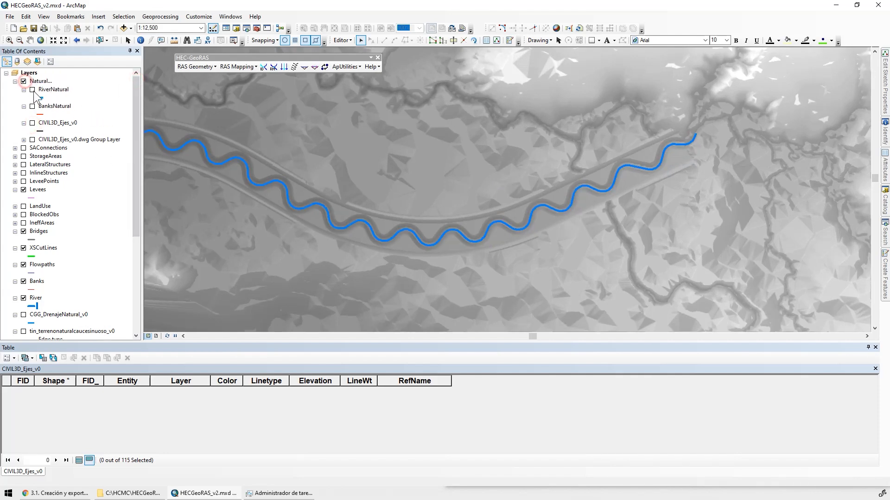
Select three RiverNatural reaches: the eastern one past the channel, the southern tributary and the western one before the channel
{"action": "left_click", "coordinate": [719, 123]}
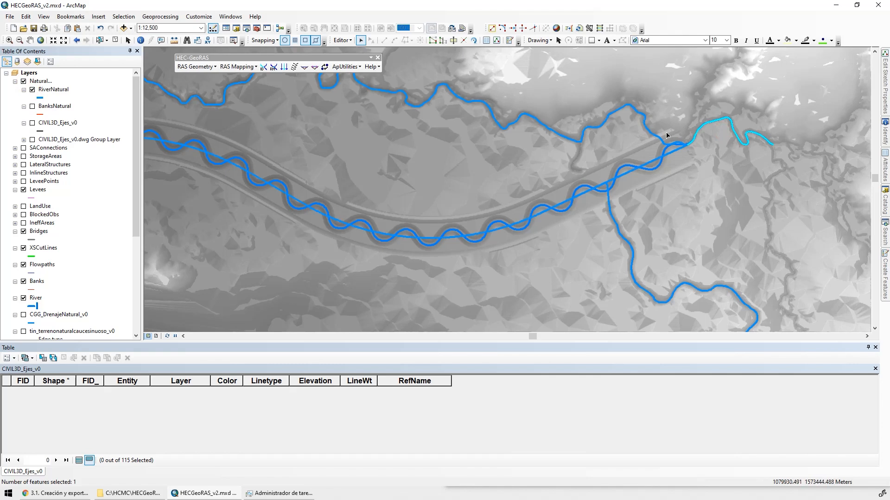
{"action": "scroll", "coordinate": [694, 160], "scroll_direction": "up", "scroll_amount": 3}
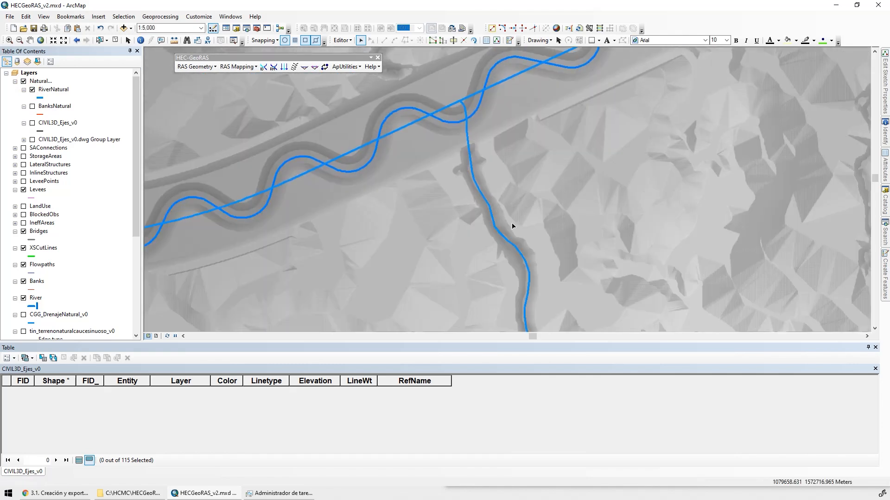
{"action": "left_click", "coordinate": [461, 264], "text": "shift"}
{"action": "scroll", "coordinate": [482, 204], "scroll_direction": "down", "scroll_amount": 4}
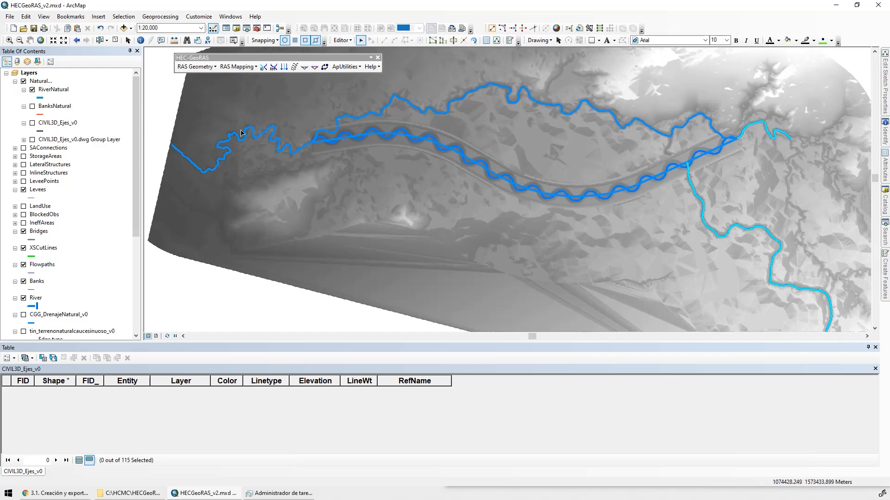
{"action": "left_click", "coordinate": [186, 170], "text": "shift"}
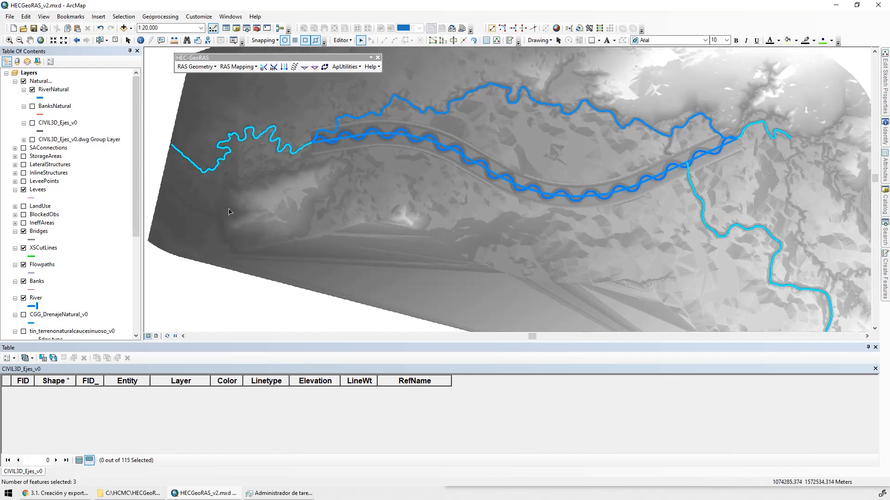
Paste the three selected natural reaches into the River layer
{"action": "left_click", "coordinate": [78, 28]}
{"action": "left_click", "coordinate": [446, 244]}
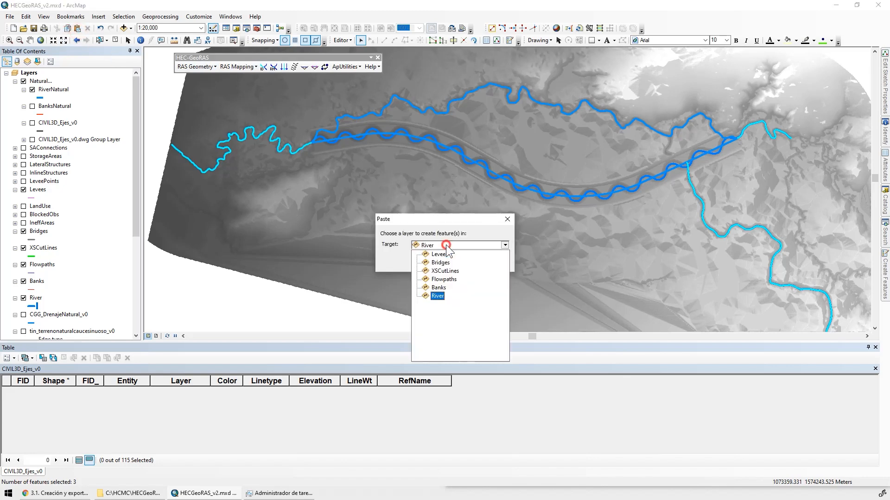
{"action": "left_click", "coordinate": [447, 245]}
{"action": "left_click", "coordinate": [448, 245]}
{"action": "left_click", "coordinate": [439, 296]}
{"action": "left_click", "coordinate": [450, 265]}
Hide the Bridges, XSCutLines, Flowpaths and Banks layers and the Natural group
{"action": "left_click", "coordinate": [24, 231]}
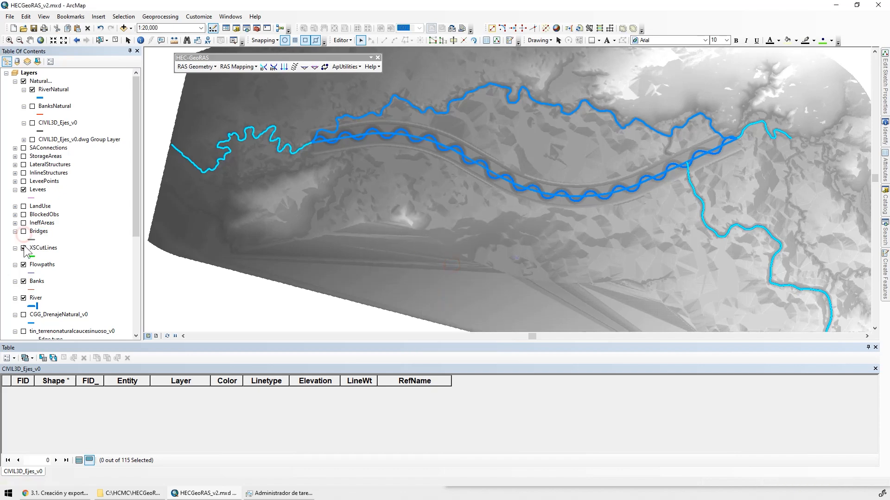
{"action": "left_click", "coordinate": [23, 248]}
{"action": "left_click", "coordinate": [24, 265]}
{"action": "left_click", "coordinate": [24, 281]}
{"action": "left_click", "coordinate": [24, 81]}
Select the eastern natural reach in the River layer where it overlaps the end of the channel centreline
{"action": "scroll", "coordinate": [631, 155], "scroll_direction": "up", "scroll_amount": 4}
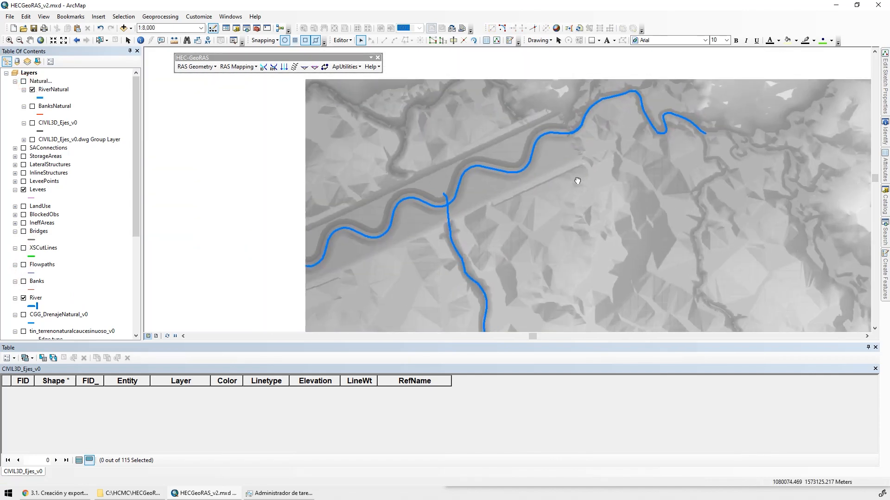
{"action": "left_click_drag", "start_coordinate": [595, 268], "coordinate": [567, 172]}
{"action": "left_click_drag", "start_coordinate": [690, 203], "coordinate": [619, 259]}
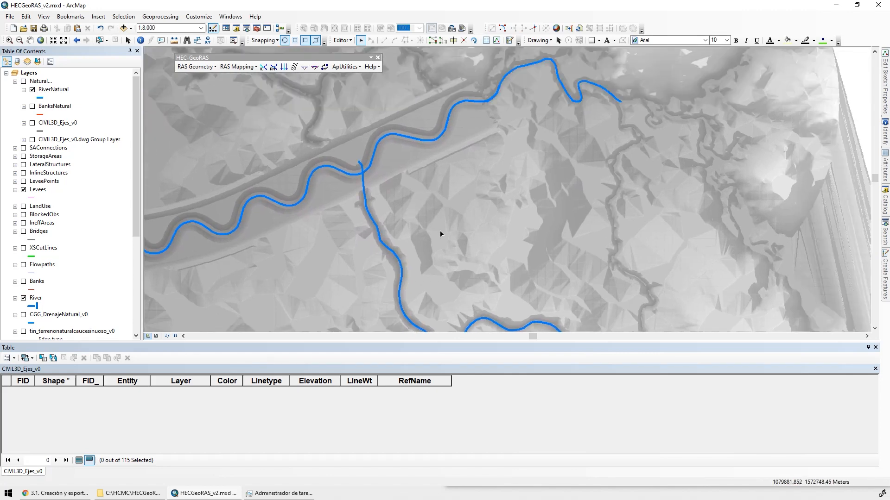
{"action": "scroll", "coordinate": [477, 182], "scroll_direction": "up", "scroll_amount": 5}
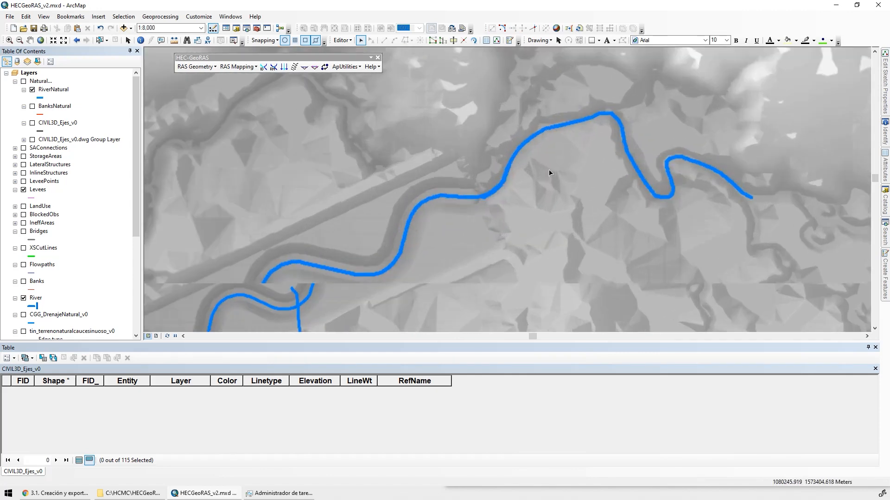
{"action": "left_click_drag", "start_coordinate": [399, 201], "coordinate": [397, 225]}
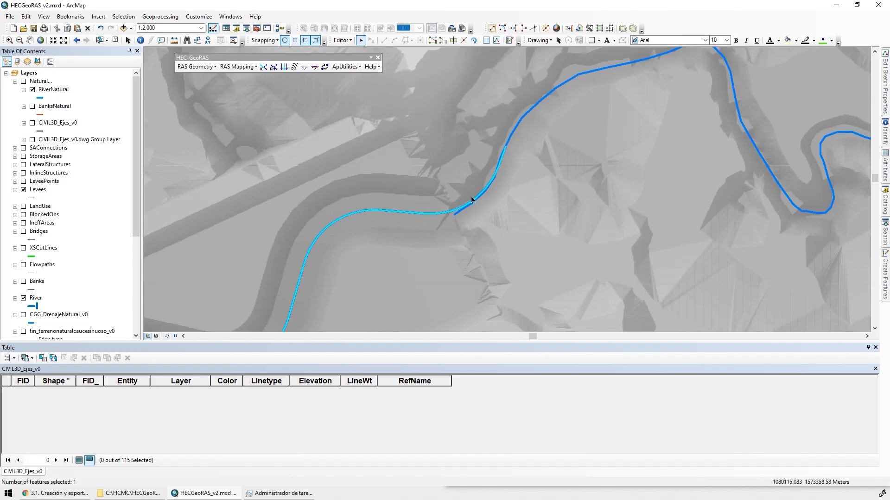
{"action": "scroll", "coordinate": [554, 147], "scroll_direction": "up", "scroll_amount": 8}
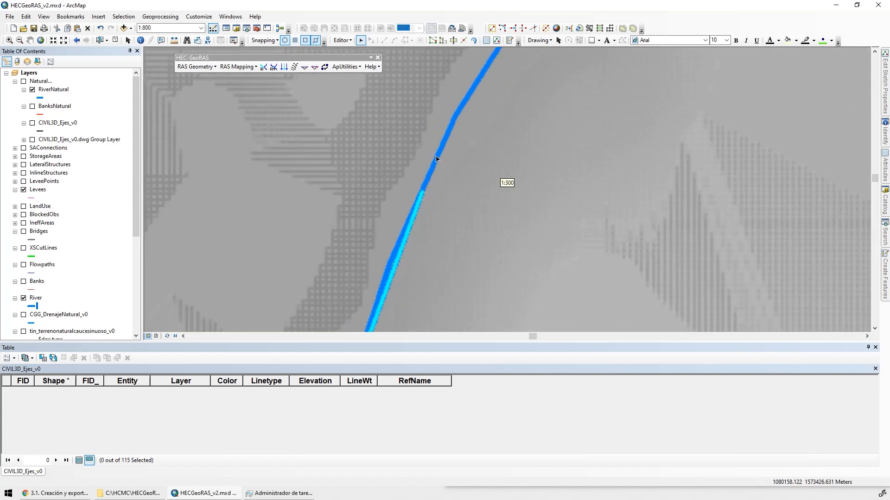
{"action": "left_click", "coordinate": [443, 144]}
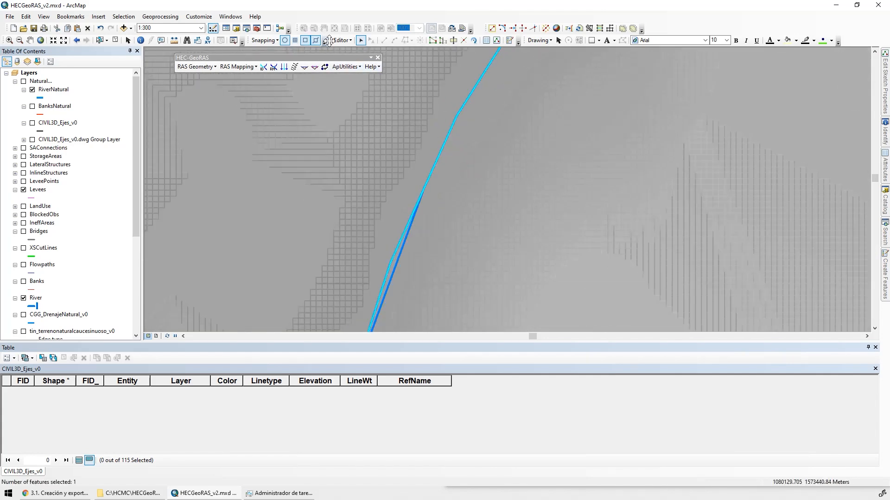
Float the Editor and Snapping toolbars, activate the Split tool and restrict snapping to vertices only
{"action": "left_click_drag", "start_coordinate": [330, 41], "coordinate": [419, 84]}
{"action": "left_click_drag", "start_coordinate": [417, 62], "coordinate": [397, 59]}
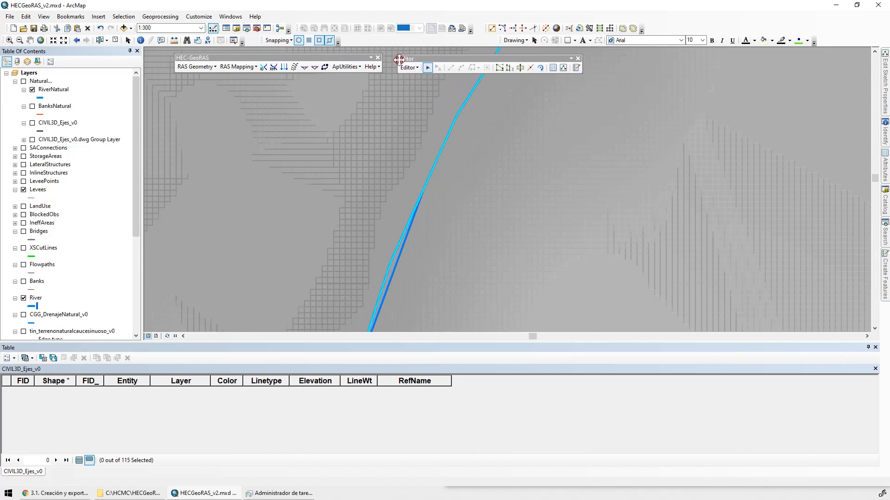
{"action": "left_click", "coordinate": [531, 69]}
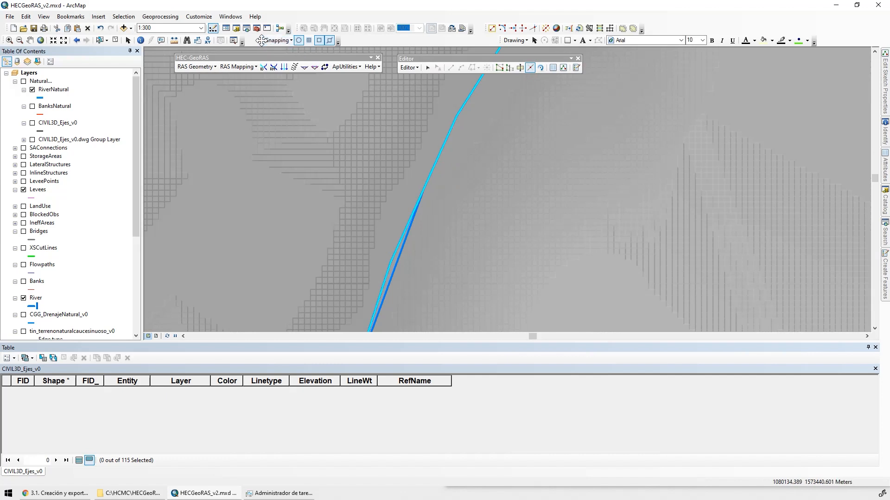
{"action": "left_click_drag", "start_coordinate": [263, 40], "coordinate": [180, 84]}
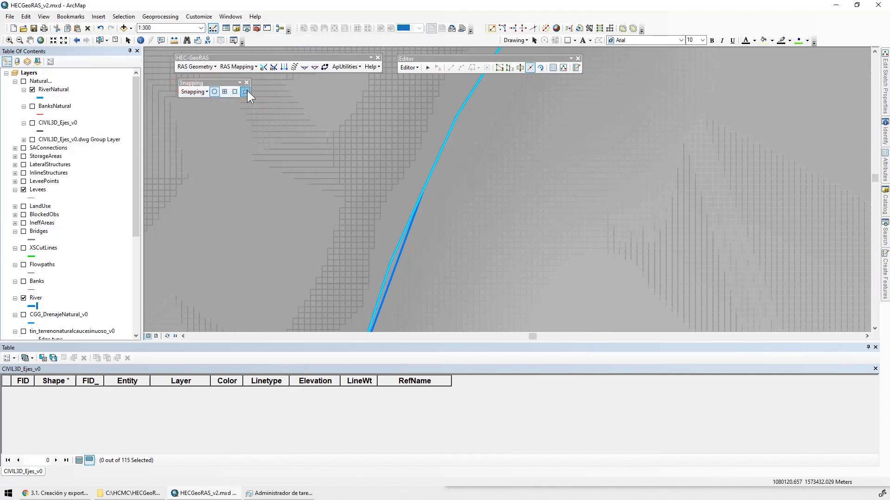
{"action": "left_click", "coordinate": [201, 91]}
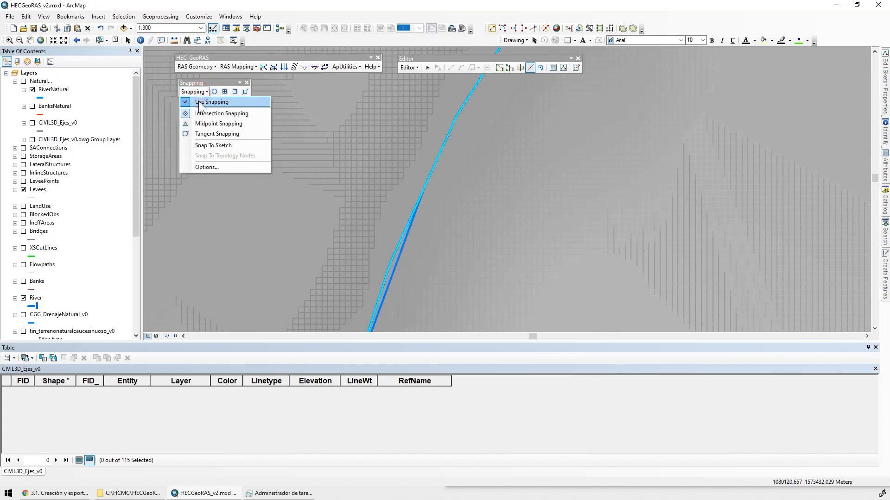
{"action": "left_click", "coordinate": [215, 82]}
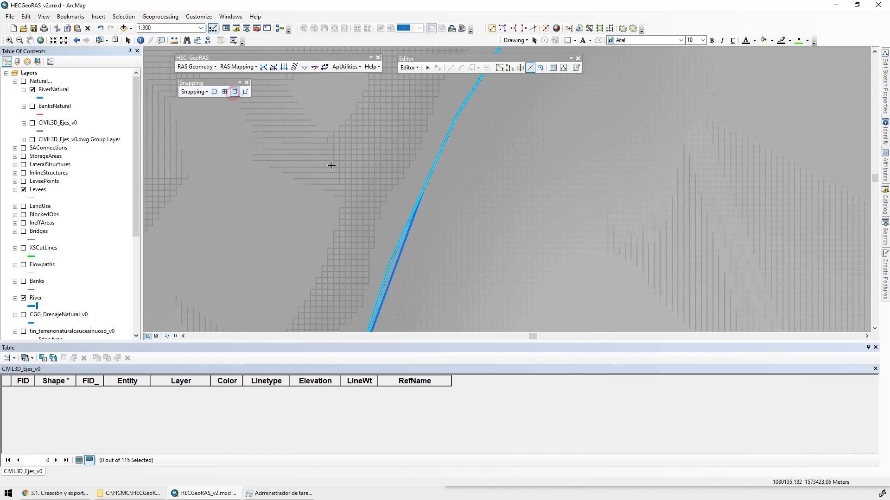
Split the selected eastern reach at the channel centreline's end vertex and delete the piece that overlaps the channel
{"action": "left_click", "coordinate": [421, 192]}
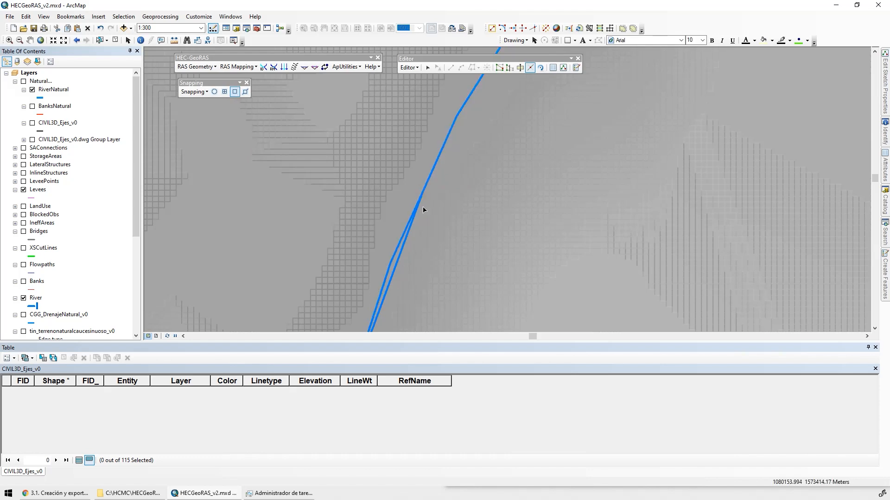
{"action": "scroll", "coordinate": [514, 239], "scroll_direction": "down", "scroll_amount": 3}
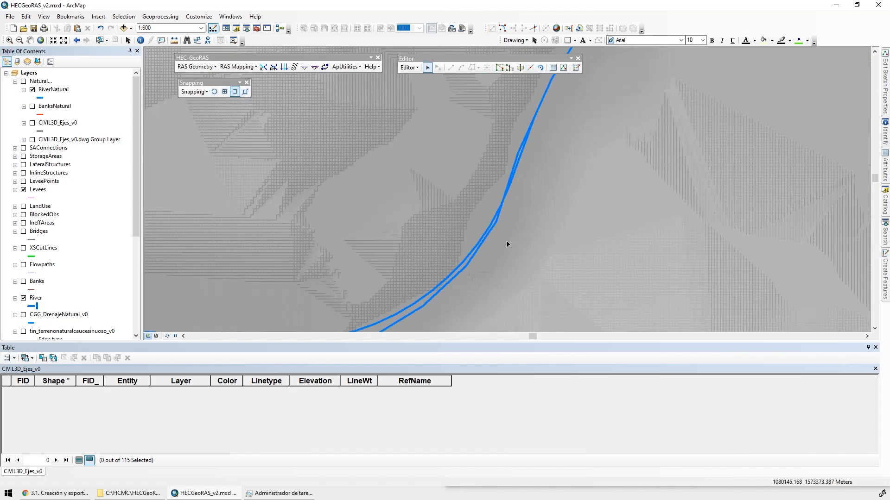
{"action": "left_click", "coordinate": [465, 224]}
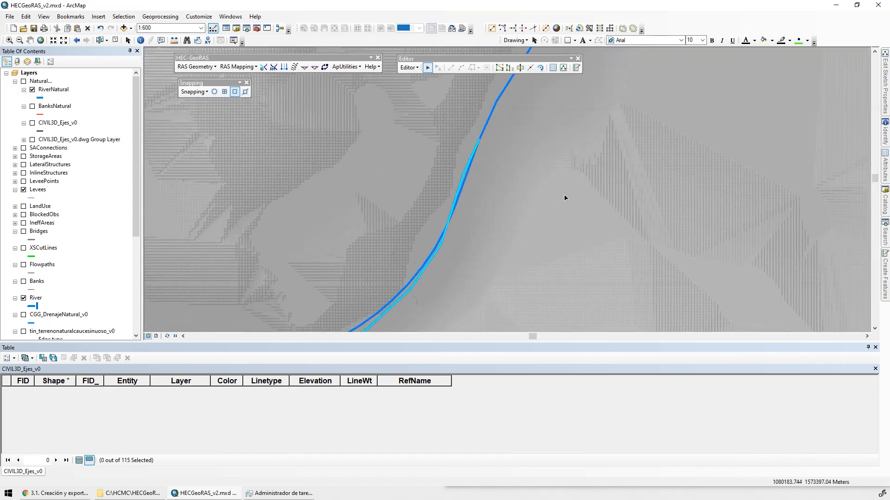
{"action": "key", "text": "Delete"}
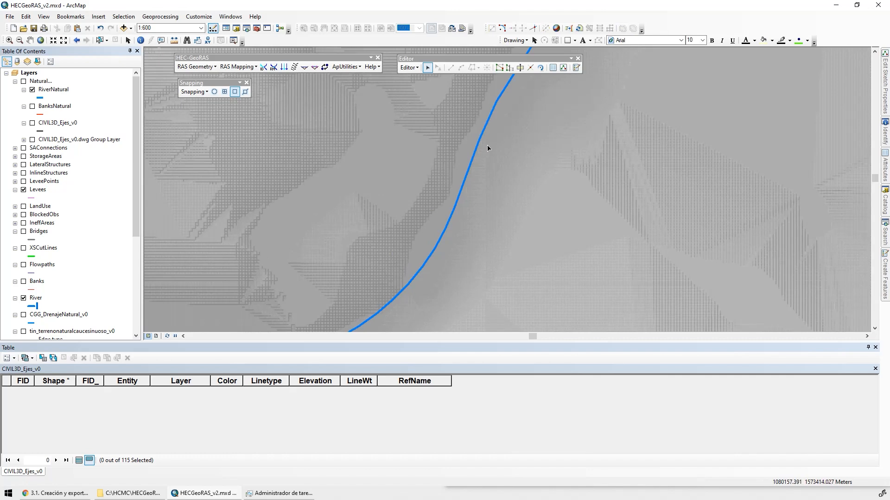
Pull the eastern reach's end vertex away from the channel and snap it back onto the channel's end vertex
{"action": "left_click_drag", "start_coordinate": [500, 108], "coordinate": [462, 173]}
{"action": "double_click", "coordinate": [465, 159]}
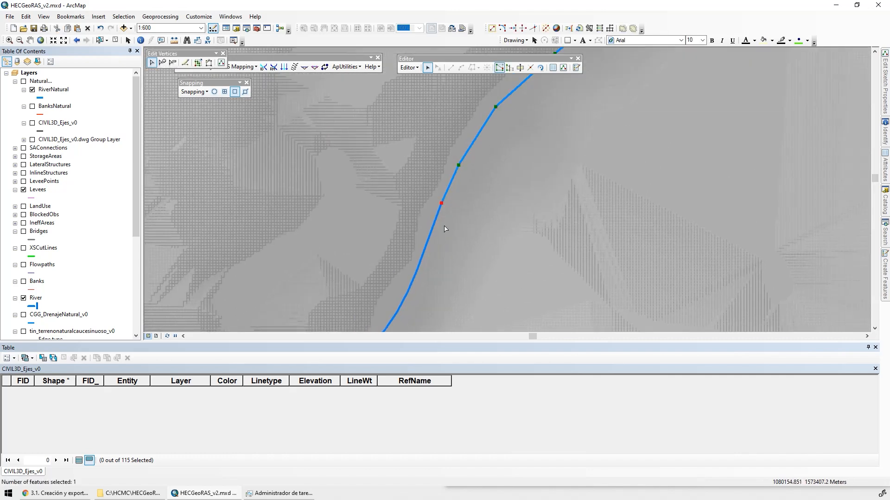
{"action": "scroll", "coordinate": [444, 228], "scroll_direction": "up", "scroll_amount": 3}
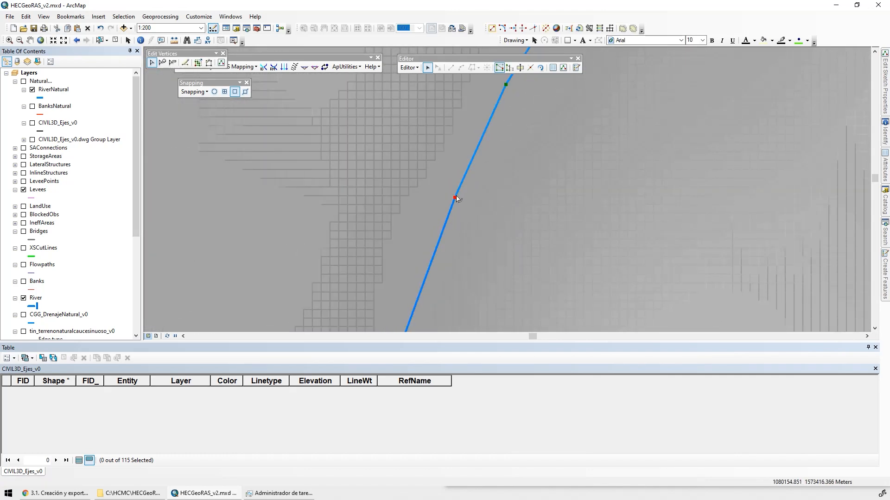
{"action": "left_click_drag", "start_coordinate": [475, 208], "coordinate": [506, 215]}
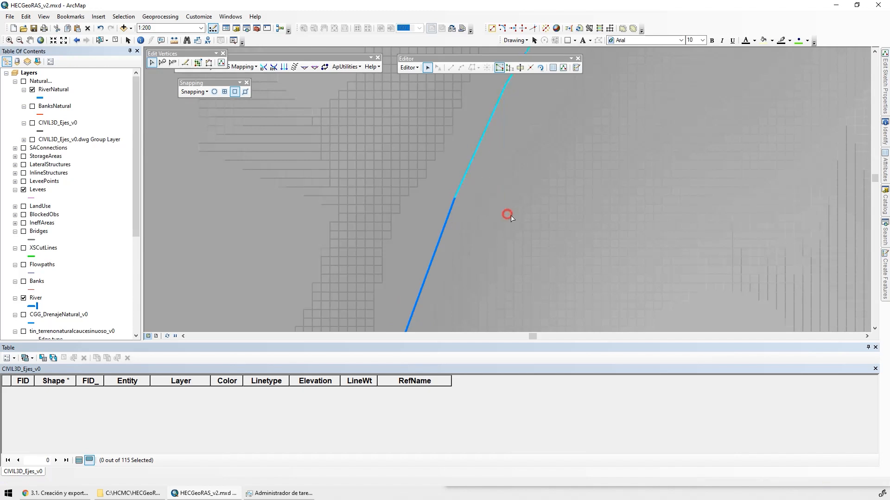
{"action": "left_click", "coordinate": [550, 198]}
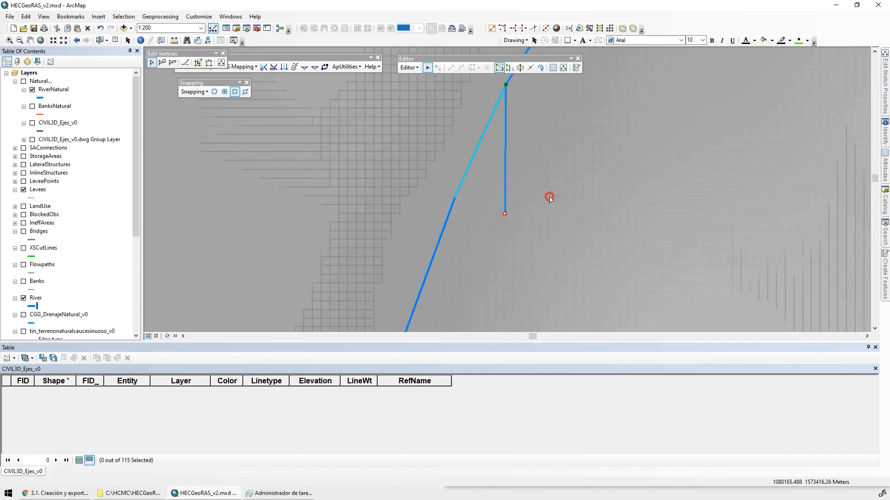
{"action": "double_click", "coordinate": [505, 211]}
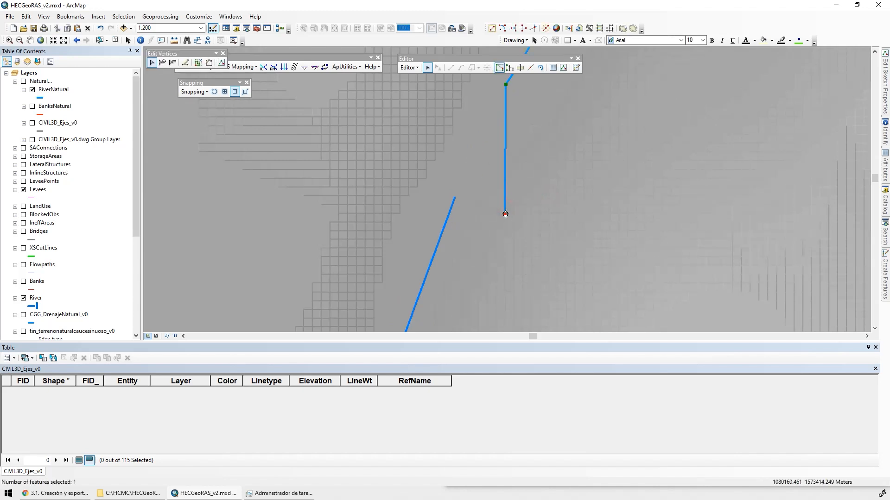
{"action": "left_click_drag", "start_coordinate": [505, 213], "coordinate": [456, 198]}
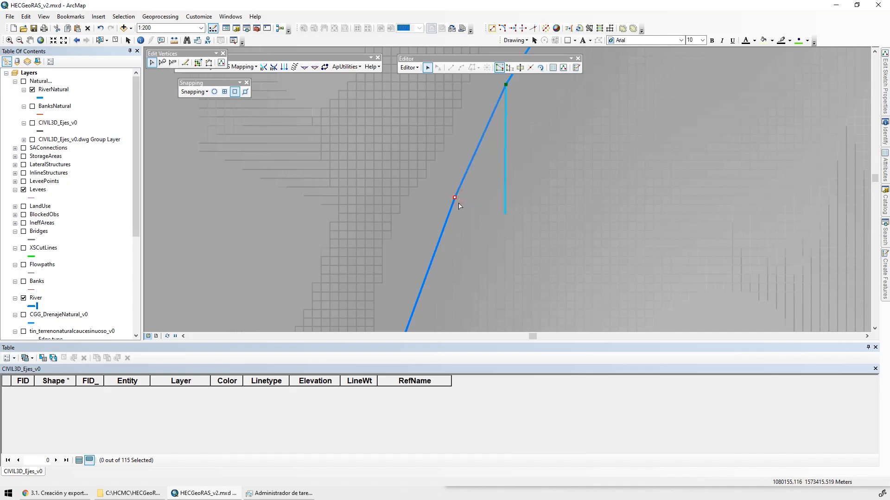
Hide tin_terrenonaturalcaucesinuoso_v0a.tif, then move the eastern reach's end vertex off the channel end and snap it on again
{"action": "scroll", "coordinate": [33, 302], "scroll_direction": "down", "scroll_amount": 6}
{"action": "left_click", "coordinate": [24, 289]}
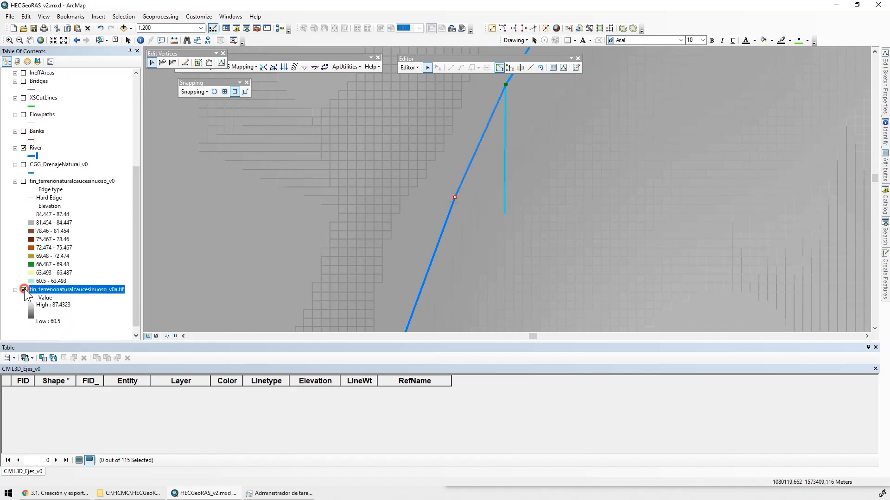
{"action": "left_click", "coordinate": [478, 200]}
{"action": "left_click_drag", "start_coordinate": [462, 184], "coordinate": [542, 228]}
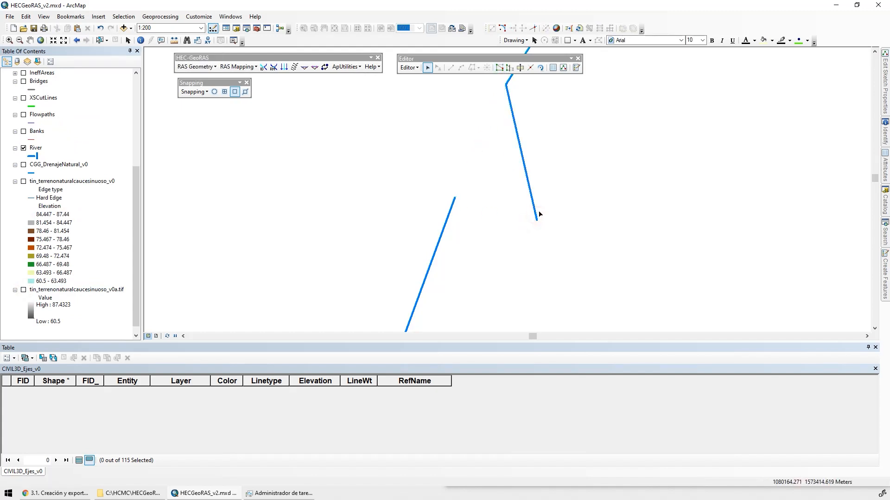
{"action": "left_click", "coordinate": [521, 215]}
{"action": "double_click", "coordinate": [534, 208]}
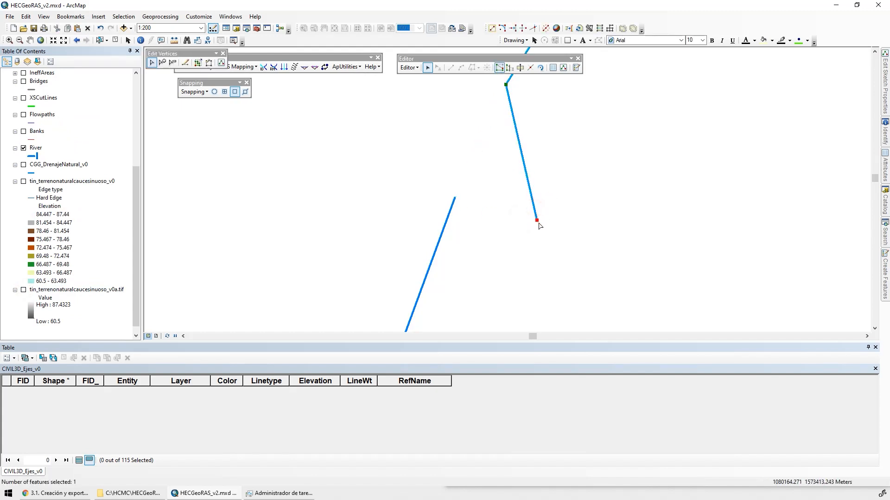
{"action": "left_click_drag", "start_coordinate": [537, 220], "coordinate": [454, 197]}
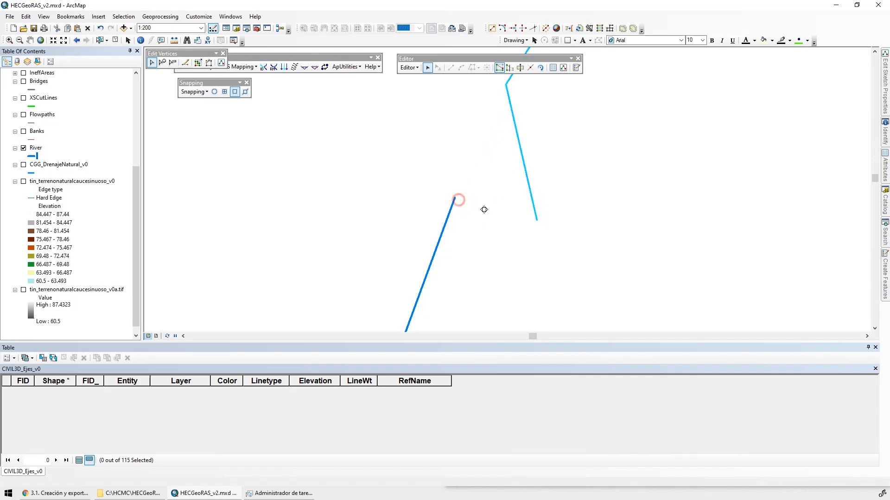
{"action": "left_click", "coordinate": [484, 218]}
Merge the eastern reach and the channel centreline into one feature, using 6507.818841 (River) as the feature to keep
{"action": "scroll", "coordinate": [477, 234], "scroll_direction": "down", "scroll_amount": 10}
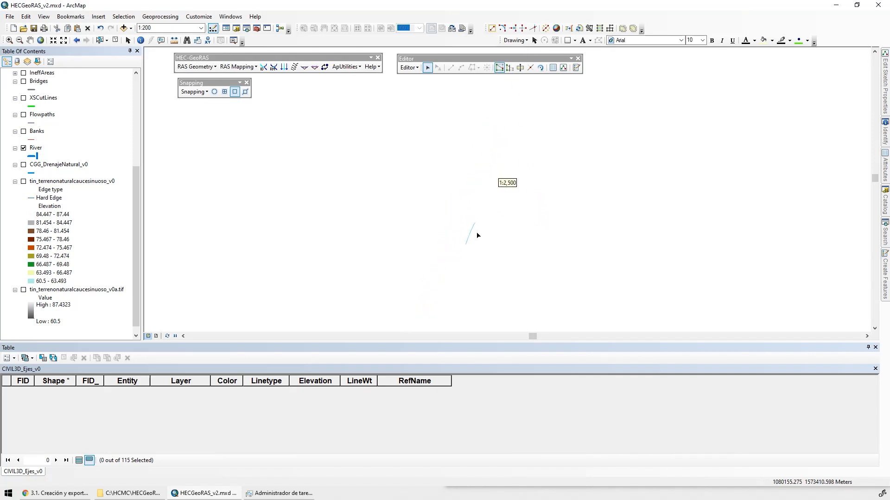
{"action": "scroll", "coordinate": [533, 187], "scroll_direction": "down", "scroll_amount": 6}
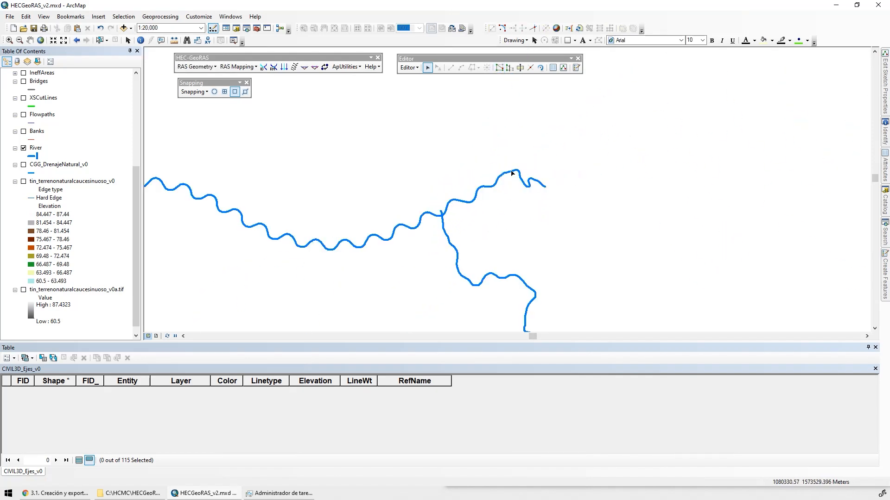
{"action": "left_click_drag", "start_coordinate": [541, 171], "coordinate": [537, 195]}
{"action": "left_click_drag", "start_coordinate": [466, 199], "coordinate": [461, 218], "text": "shift"}
{"action": "left_click", "coordinate": [557, 167]}
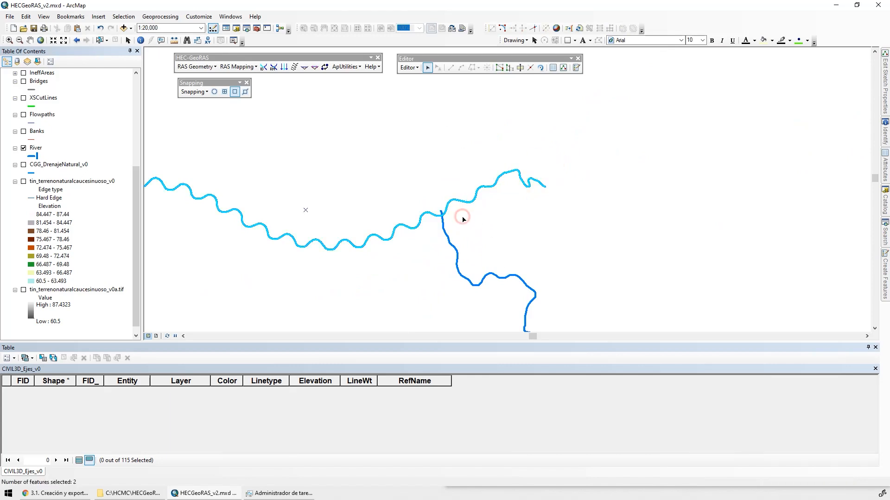
{"action": "left_click", "coordinate": [407, 67]}
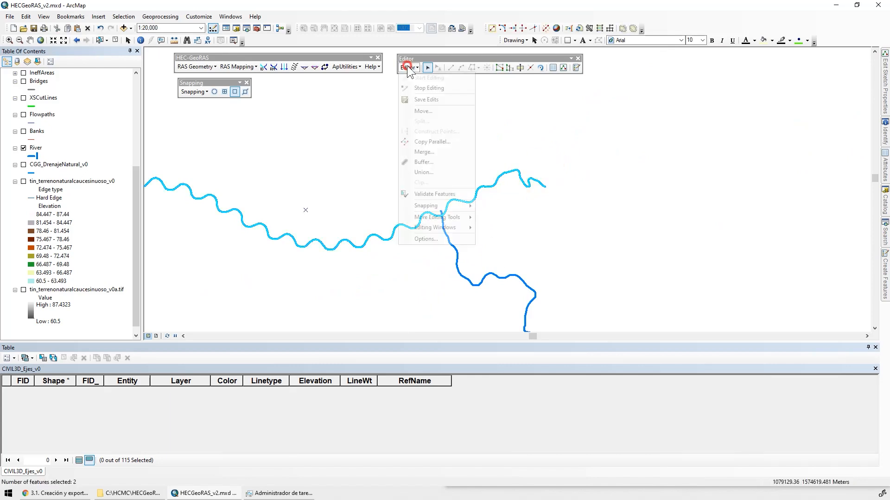
{"action": "left_click", "coordinate": [433, 153]}
{"action": "left_click", "coordinate": [385, 230]}
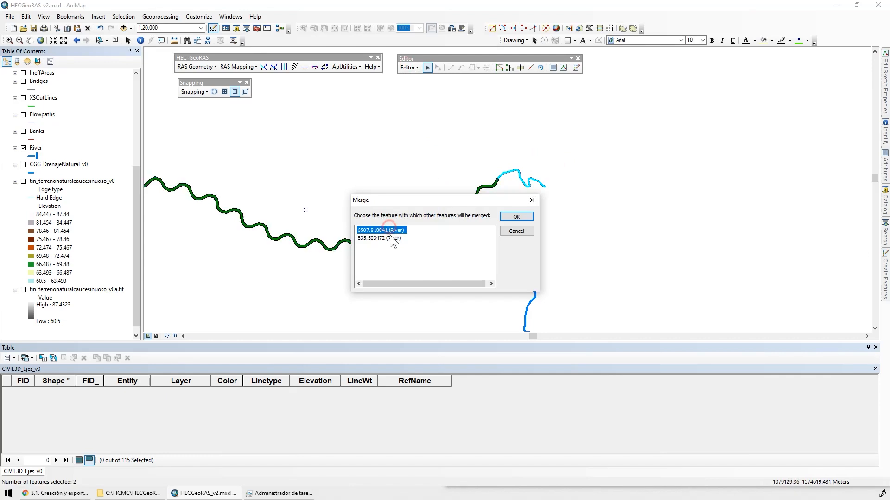
{"action": "left_click", "coordinate": [390, 237]}
{"action": "left_click", "coordinate": [385, 227]}
{"action": "left_click", "coordinate": [382, 237]}
{"action": "left_click", "coordinate": [379, 231]}
{"action": "left_click", "coordinate": [379, 231]}
{"action": "double_click", "coordinate": [379, 230]}
{"action": "left_click", "coordinate": [527, 200]}
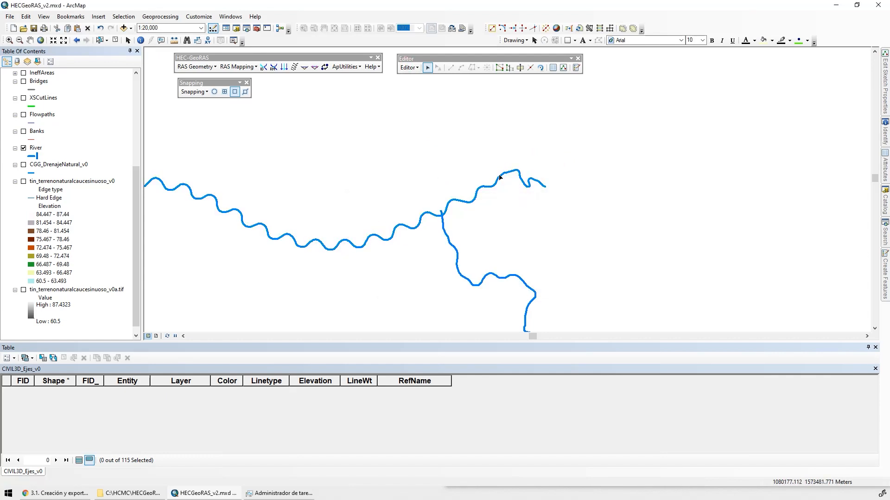
Split the southern tributary at its crossing with the merged main river line
{"action": "scroll", "coordinate": [468, 158], "scroll_direction": "down", "scroll_amount": 6}
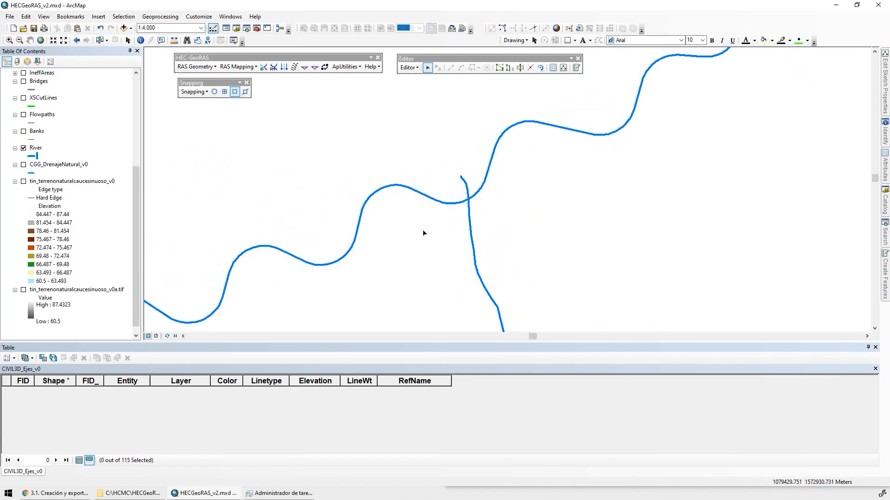
{"action": "scroll", "coordinate": [463, 196], "scroll_direction": "down", "scroll_amount": 5}
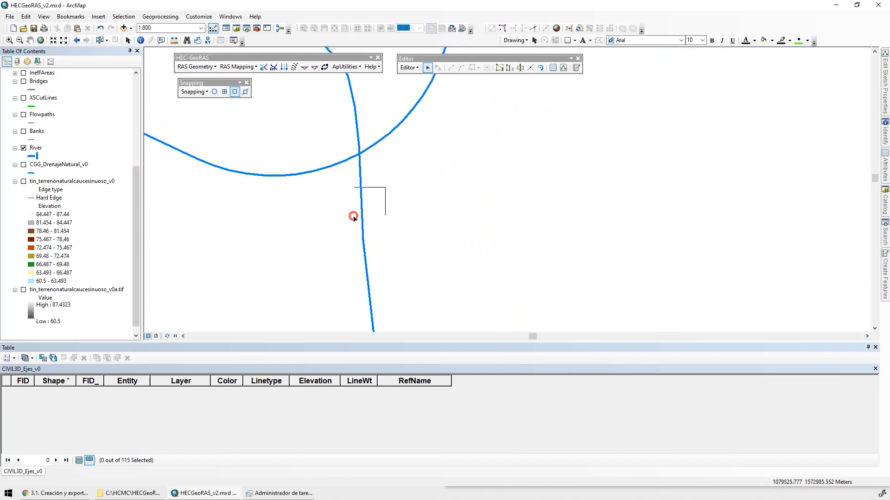
{"action": "left_click", "coordinate": [354, 216]}
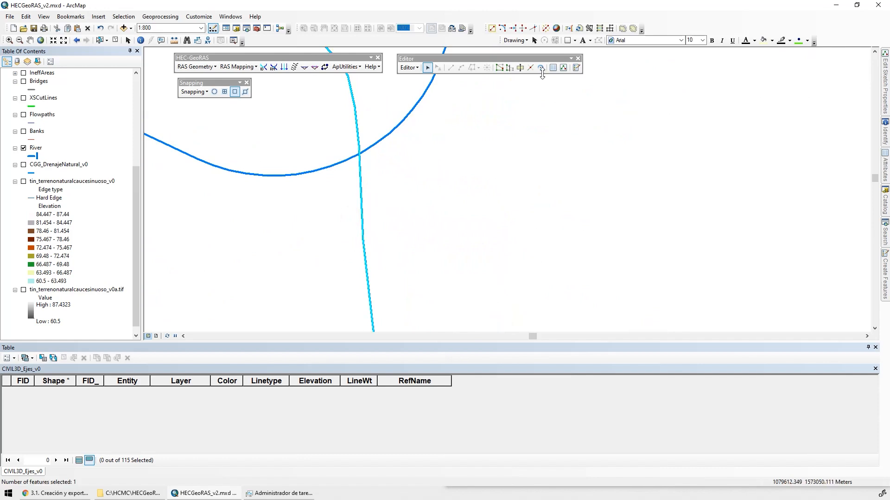
{"action": "left_click", "coordinate": [529, 68]}
{"action": "left_click", "coordinate": [359, 153]}
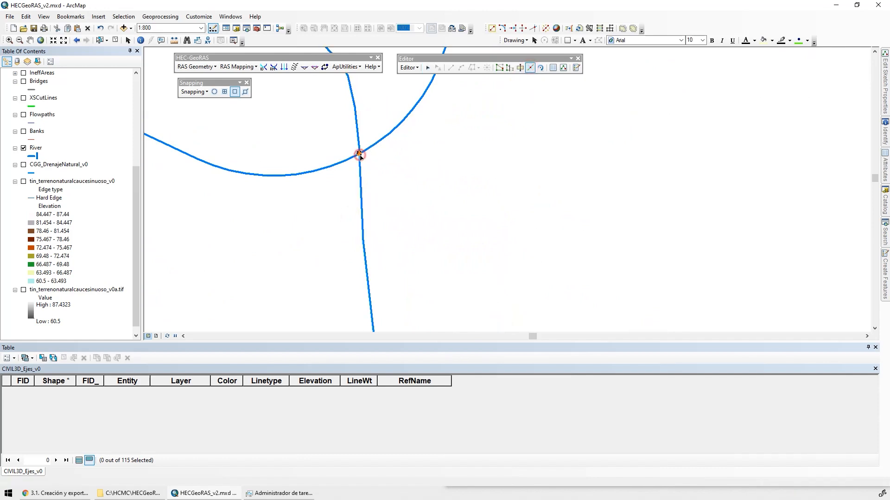
Delete the tributary's leftover piece north of its crossing with the main river line
{"action": "left_click", "coordinate": [346, 126]}
{"action": "key", "text": "Delete"}
{"action": "left_click_drag", "start_coordinate": [390, 196], "coordinate": [529, 190]}
Select the merged main river line and split it where the southern tributary joins it
{"action": "left_click_drag", "start_coordinate": [515, 120], "coordinate": [538, 142]}
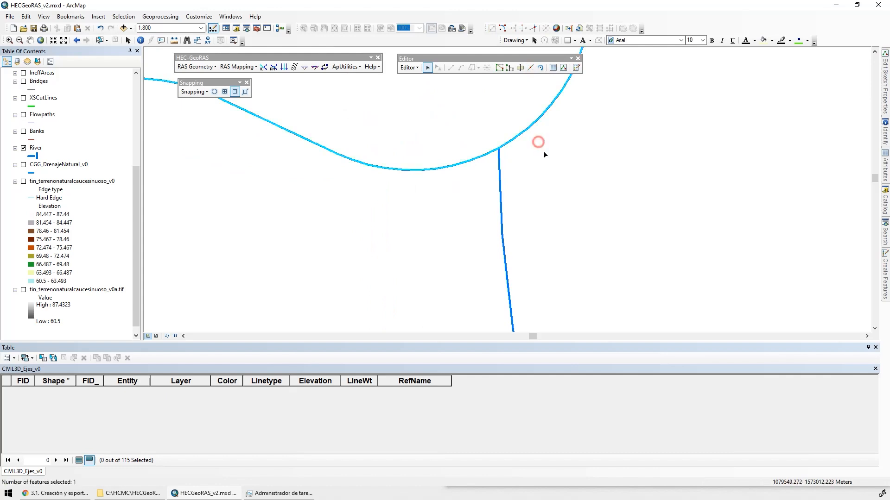
{"action": "scroll", "coordinate": [505, 183], "scroll_direction": "up", "scroll_amount": 10}
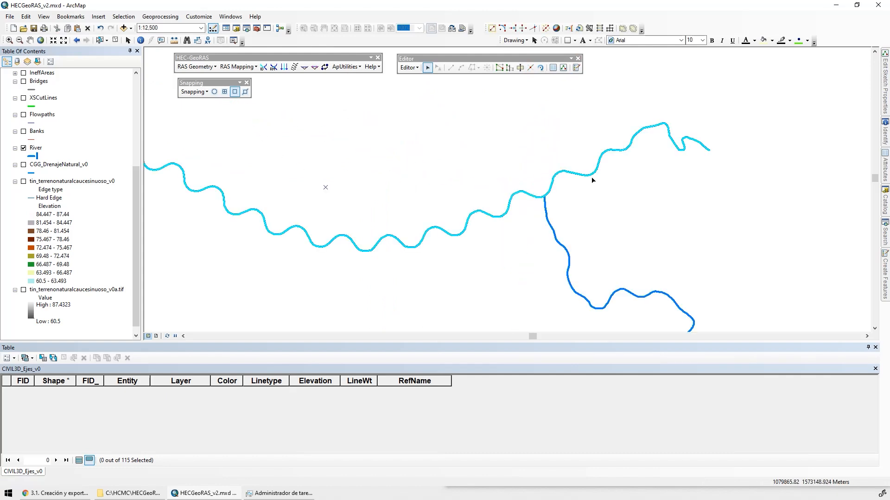
{"action": "scroll", "coordinate": [660, 163], "scroll_direction": "up", "scroll_amount": 2}
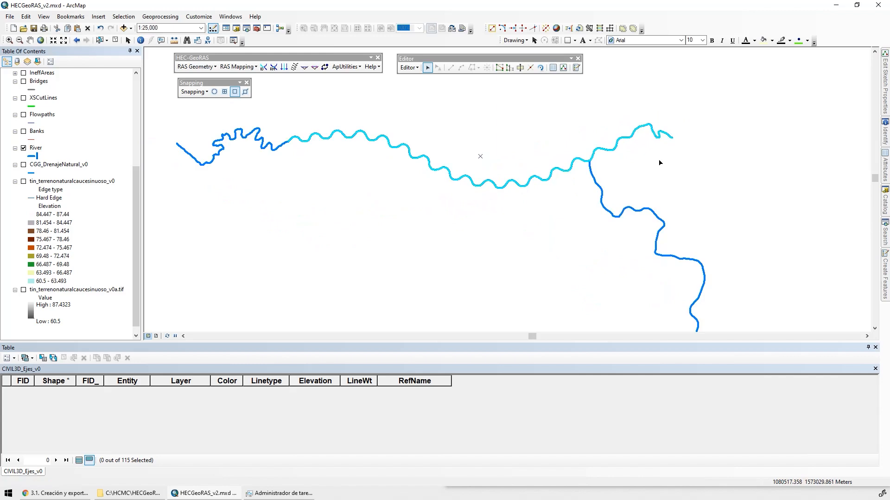
{"action": "left_click_drag", "start_coordinate": [725, 174], "coordinate": [682, 122]}
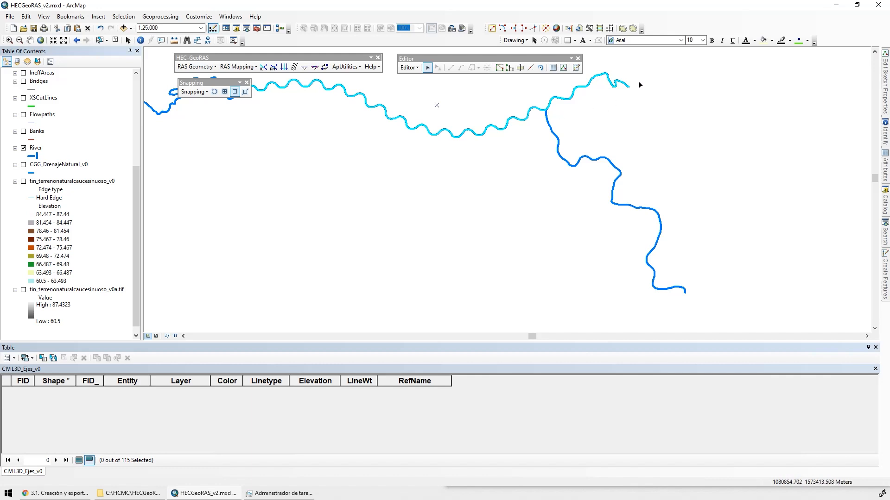
{"action": "scroll", "coordinate": [549, 107], "scroll_direction": "up", "scroll_amount": 10}
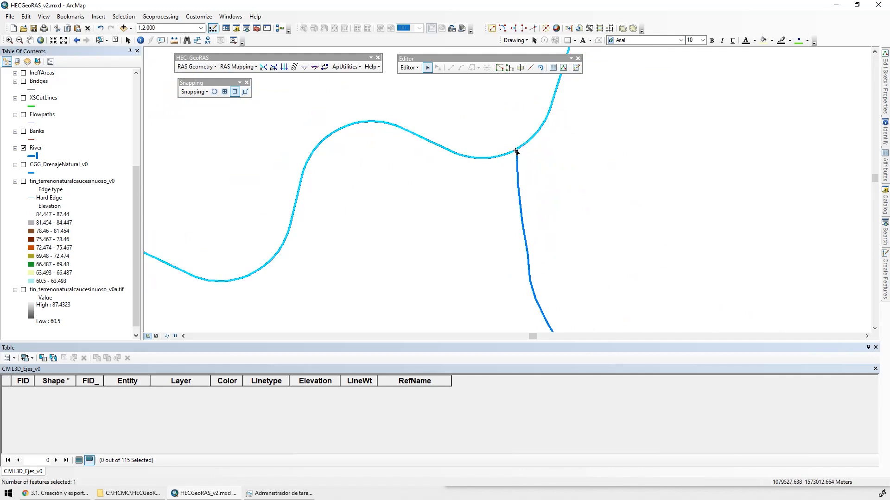
{"action": "left_click", "coordinate": [531, 68]}
{"action": "left_click", "coordinate": [517, 149]}
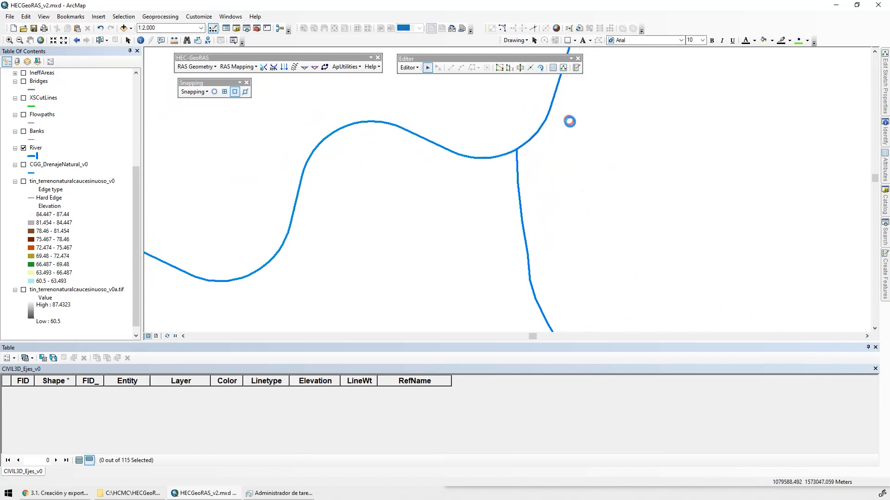
Select the tributary and the reaches of the main river one by one to check how the features are divided
{"action": "left_click", "coordinate": [503, 217]}
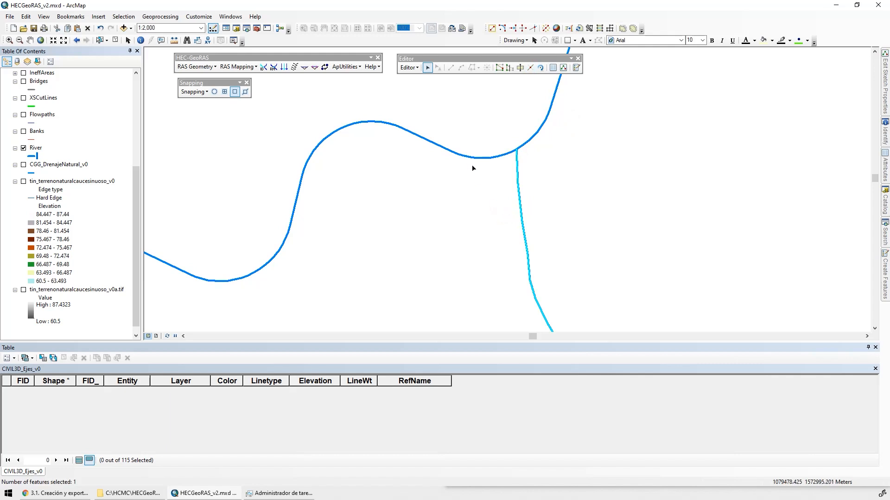
{"action": "left_click_drag", "start_coordinate": [461, 144], "coordinate": [449, 185]}
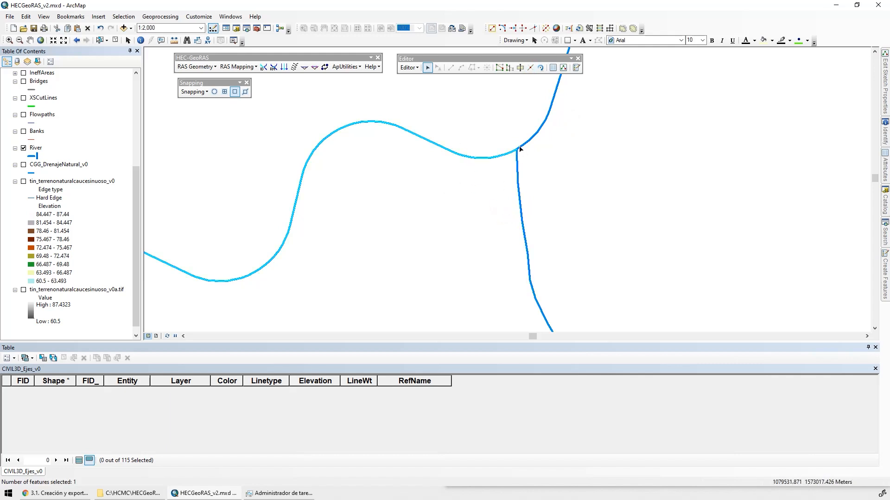
{"action": "scroll", "coordinate": [521, 150], "scroll_direction": "up", "scroll_amount": 5}
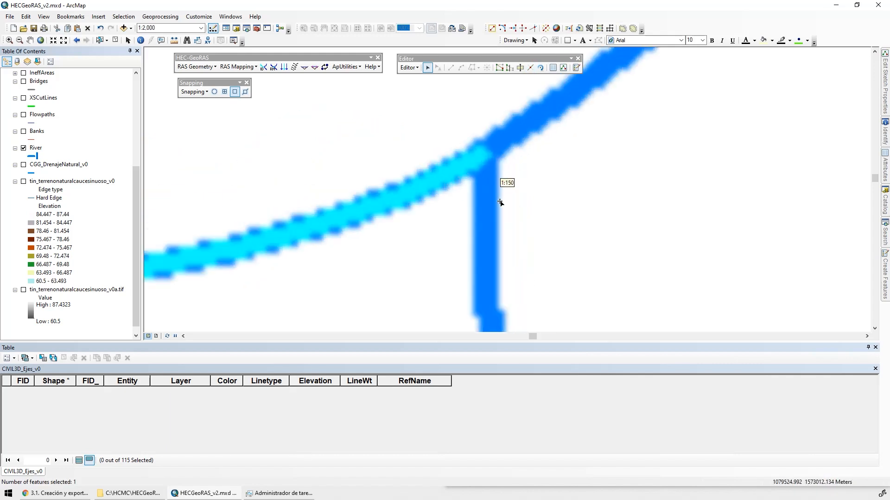
{"action": "left_click_drag", "start_coordinate": [501, 180], "coordinate": [473, 213]}
{"action": "left_click_drag", "start_coordinate": [503, 132], "coordinate": [526, 167]}
{"action": "left_click_drag", "start_coordinate": [442, 162], "coordinate": [447, 177]}
{"action": "scroll", "coordinate": [533, 204], "scroll_direction": "down", "scroll_amount": 5}
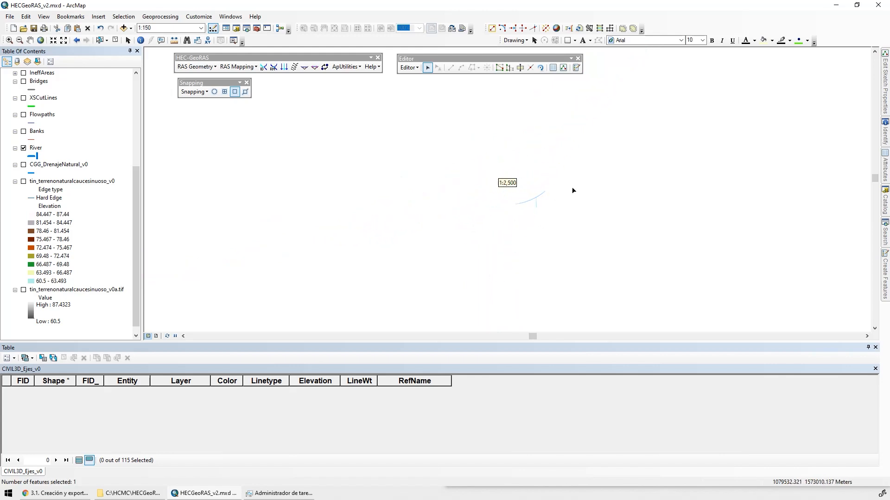
{"action": "scroll", "coordinate": [577, 190], "scroll_direction": "down", "scroll_amount": 3}
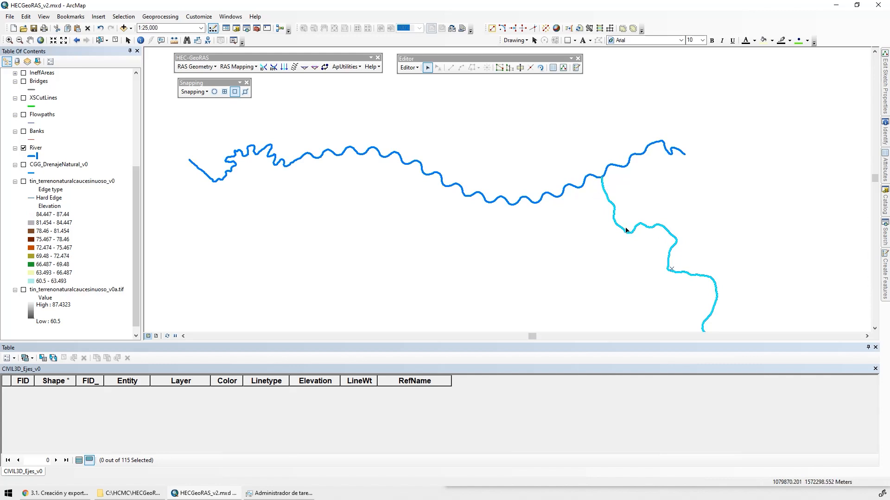
{"action": "left_click", "coordinate": [666, 165]}
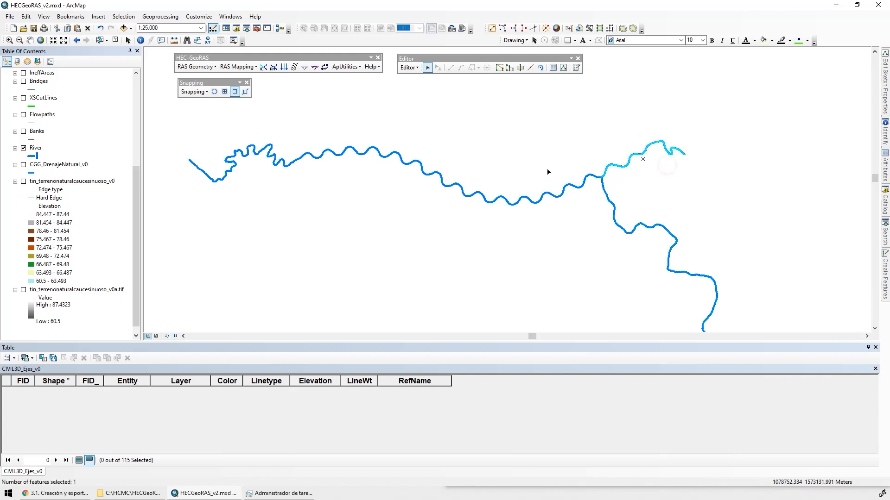
{"action": "left_click_drag", "start_coordinate": [522, 174], "coordinate": [510, 229]}
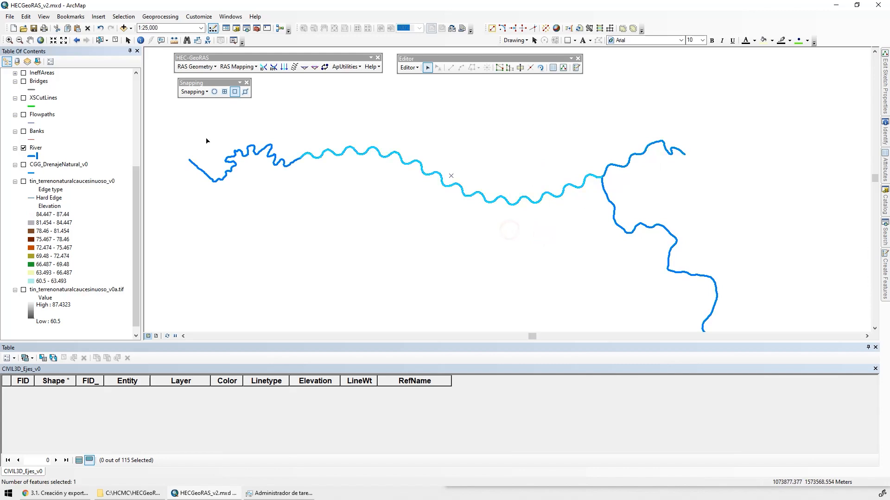
{"action": "left_click_drag", "start_coordinate": [205, 139], "coordinate": [239, 198]}
{"action": "left_click", "coordinate": [302, 186]}
Pull the western reach's end vertex away from the channel, then snap it back onto the channel's end vertex
{"action": "scroll", "coordinate": [324, 194], "scroll_direction": "up", "scroll_amount": 5}
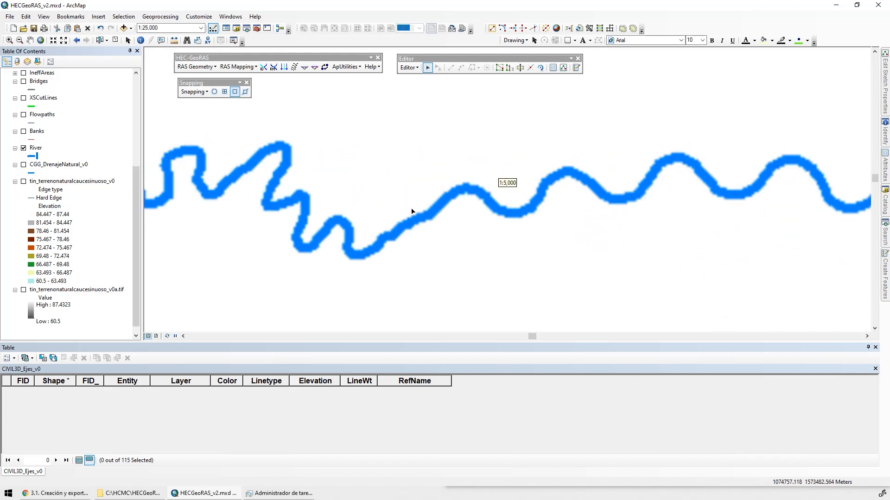
{"action": "left_click_drag", "start_coordinate": [570, 119], "coordinate": [532, 153]}
{"action": "scroll", "coordinate": [532, 153], "scroll_direction": "up", "scroll_amount": 3}
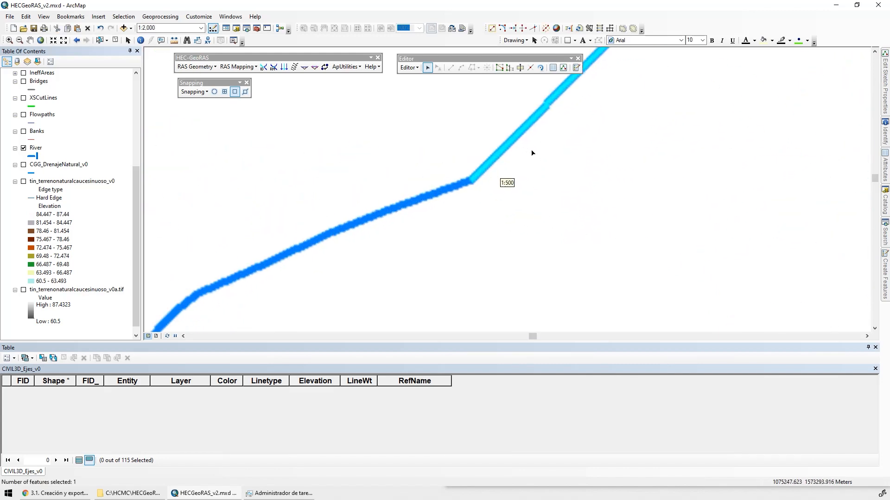
{"action": "scroll", "coordinate": [479, 183], "scroll_direction": "up", "scroll_amount": 4}
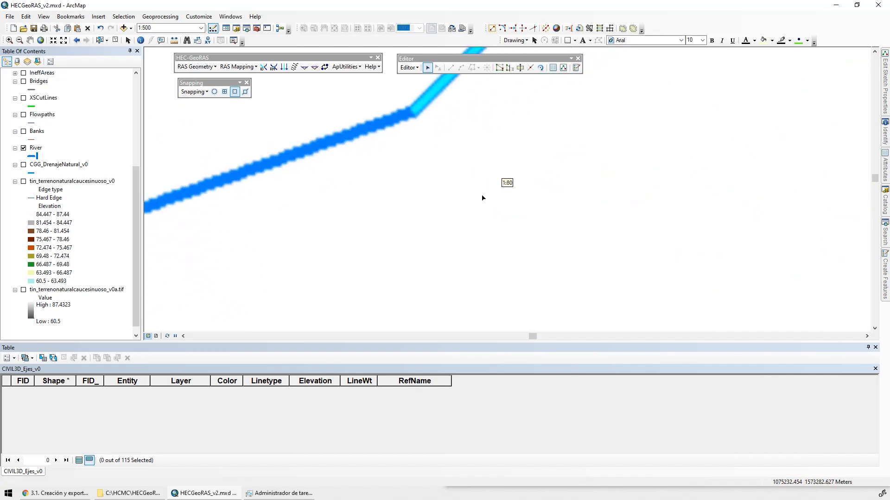
{"action": "left_click", "coordinate": [394, 120]}
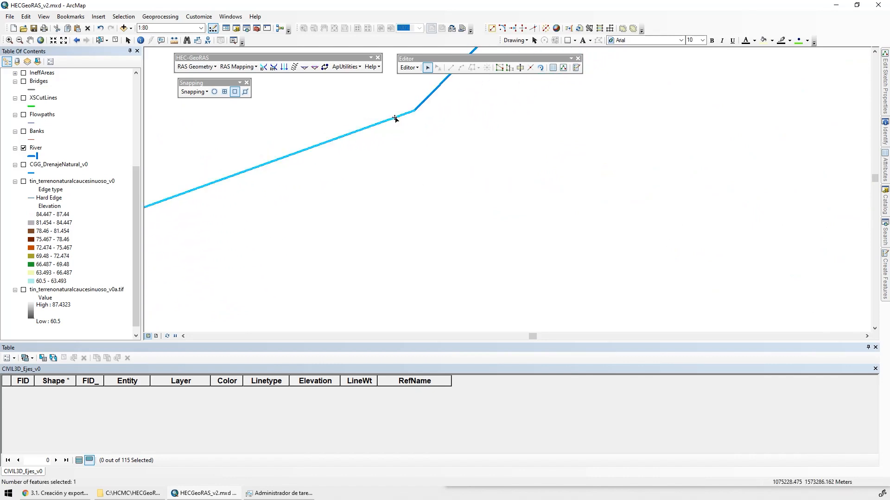
{"action": "double_click", "coordinate": [394, 119]}
{"action": "mouse_move", "coordinate": [415, 110]}
{"action": "left_mouse_down"}
{"action": "mouse_move", "coordinate": [455, 212]}
{"action": "mouse_move", "coordinate": [434, 240]}
{"action": "left_mouse_up"}
{"action": "left_click", "coordinate": [531, 210]}
{"action": "double_click", "coordinate": [420, 217]}
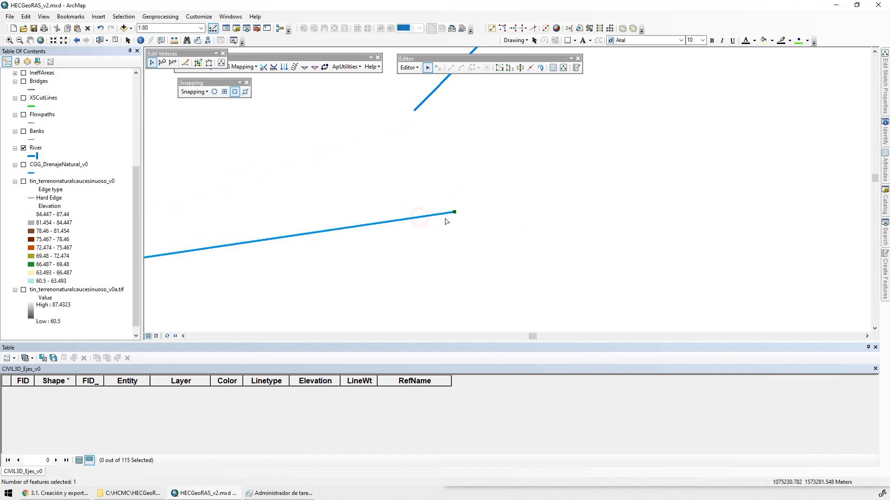
{"action": "left_click_drag", "start_coordinate": [455, 211], "coordinate": [417, 112]}
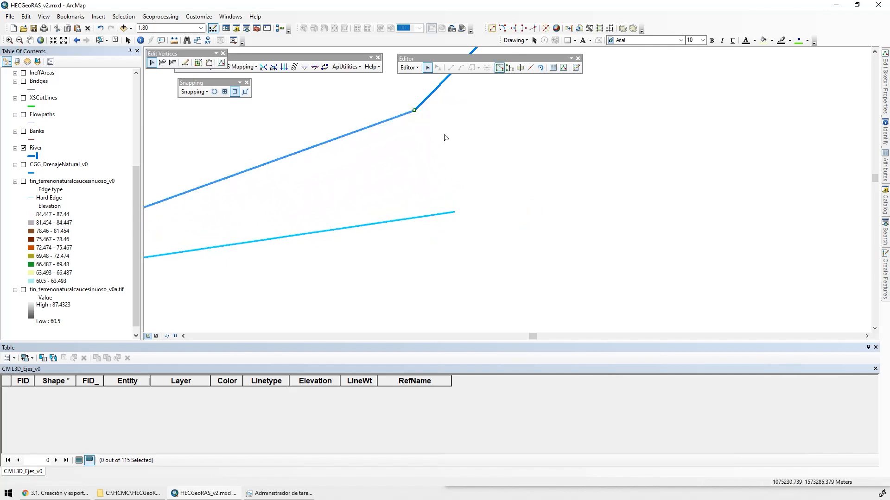
{"action": "left_click", "coordinate": [444, 137]}
Merge the western reach and the channel centreline into one River feature
{"action": "scroll", "coordinate": [473, 162], "scroll_direction": "up", "scroll_amount": 5}
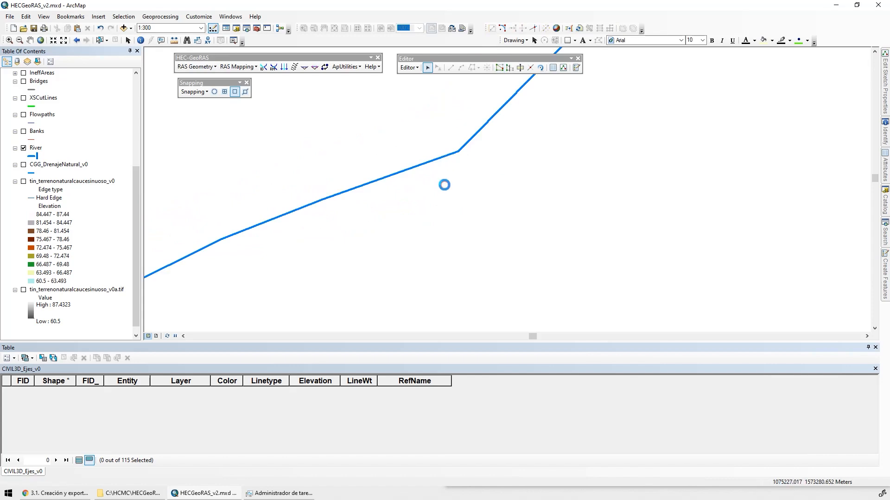
{"action": "left_click", "coordinate": [409, 68]}
{"action": "left_click", "coordinate": [424, 153]}
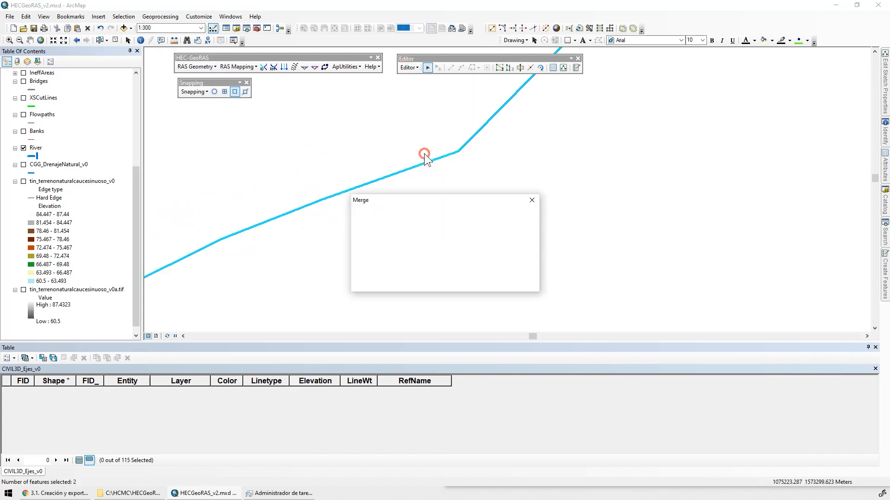
{"action": "left_click", "coordinate": [390, 229]}
{"action": "key", "text": "Return"}
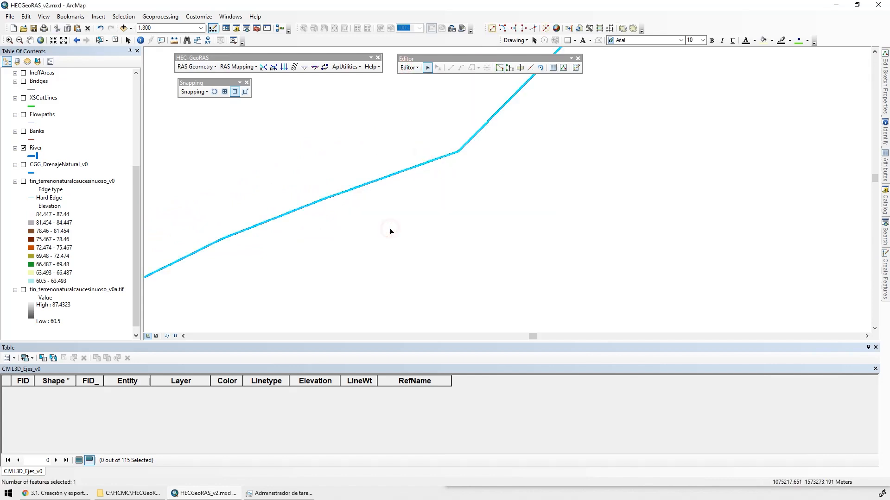
Clear the selection and save the edits made to the River layer
{"action": "scroll", "coordinate": [518, 215], "scroll_direction": "up", "scroll_amount": 5}
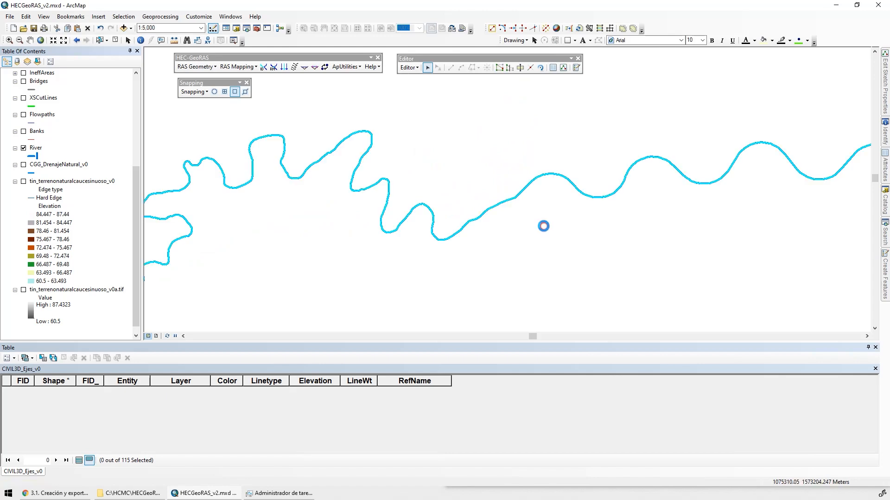
{"action": "left_click", "coordinate": [411, 69]}
{"action": "left_click", "coordinate": [413, 69]}
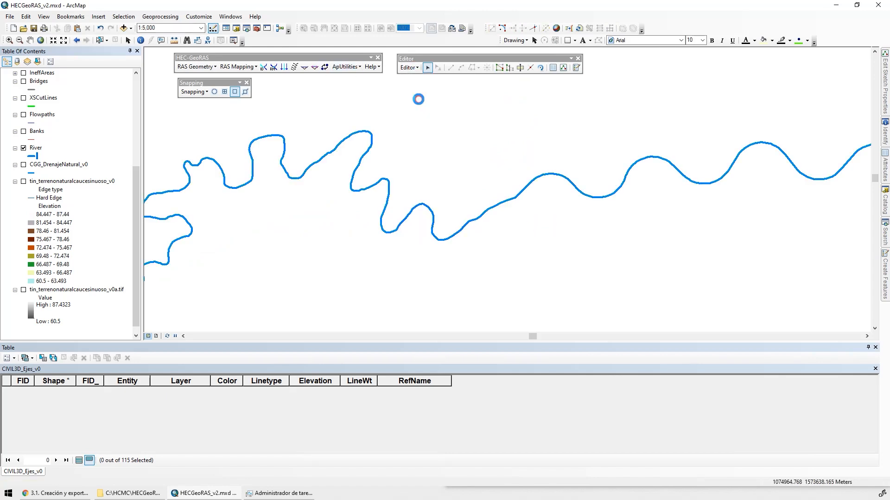
{"action": "scroll", "coordinate": [506, 181], "scroll_direction": "up", "scroll_amount": 5}
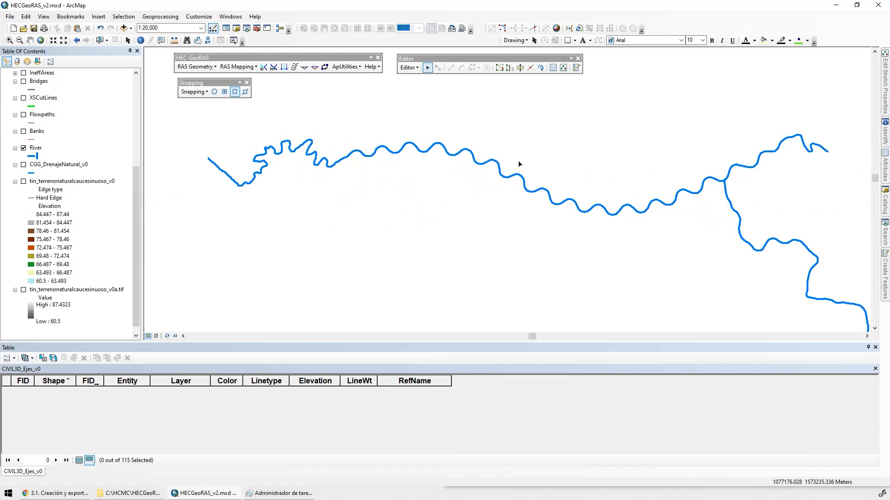
Change the River layer's symbol to Arrow at End in blue with a width of 2
{"action": "left_click", "coordinate": [37, 148]}
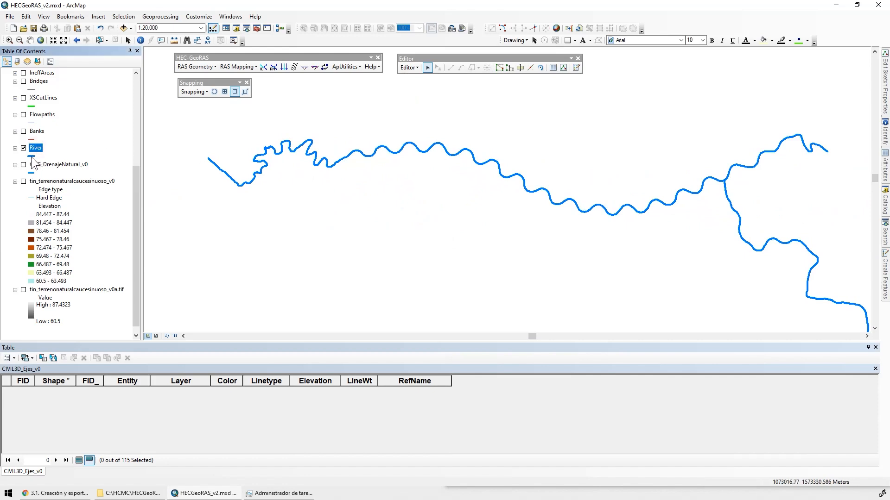
{"action": "left_click", "coordinate": [32, 157]}
{"action": "left_click", "coordinate": [416, 317]}
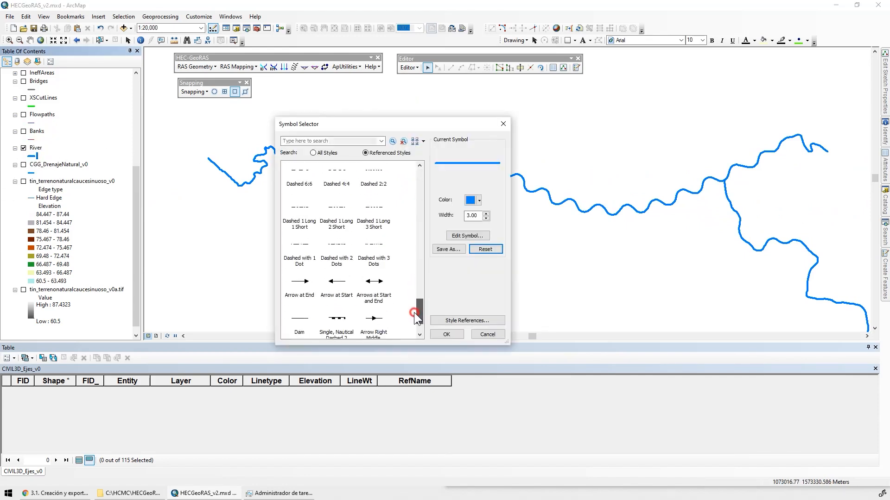
{"action": "left_click", "coordinate": [299, 245]}
{"action": "left_click", "coordinate": [486, 215]}
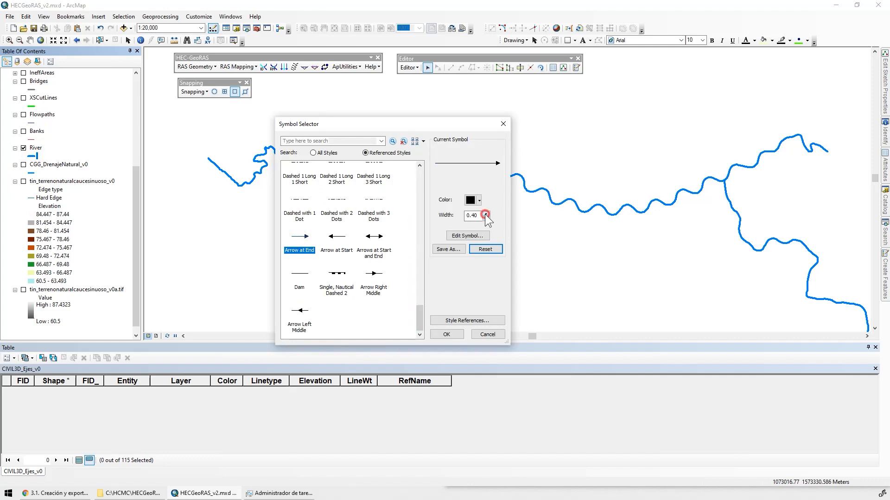
{"action": "left_click", "coordinate": [485, 217]}
{"action": "left_click", "coordinate": [479, 200]}
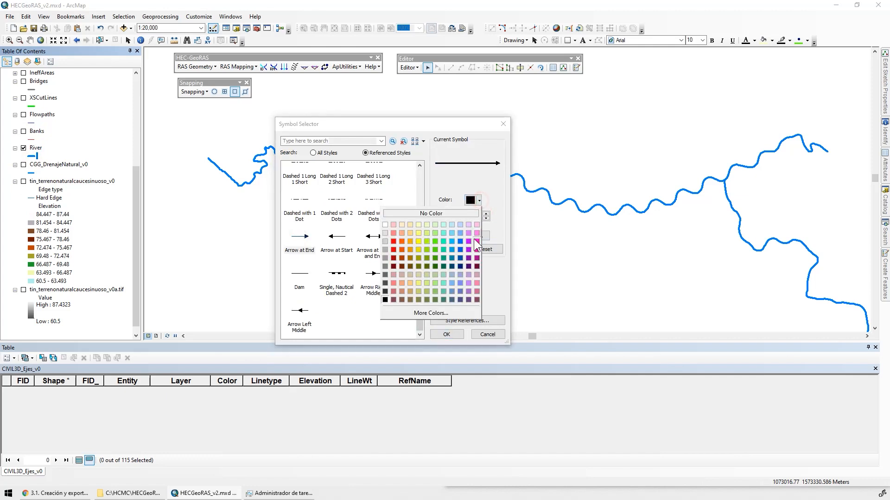
{"action": "left_click", "coordinate": [461, 250]}
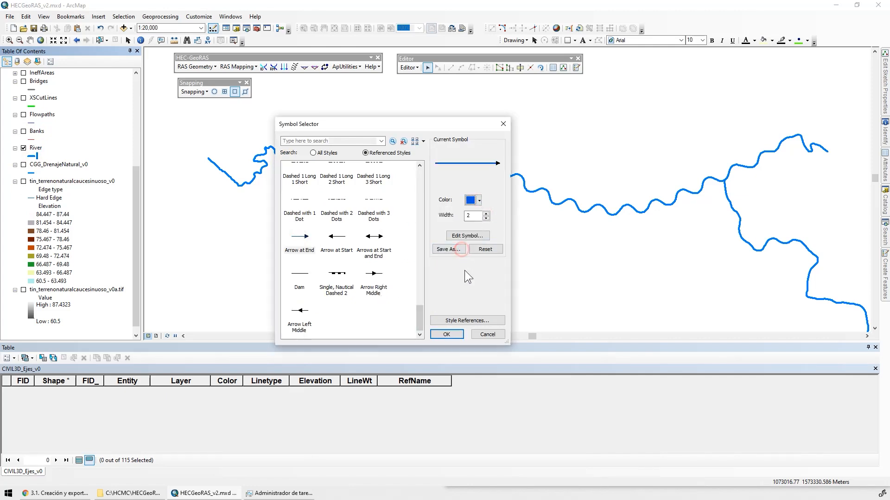
{"action": "left_click", "coordinate": [452, 334]}
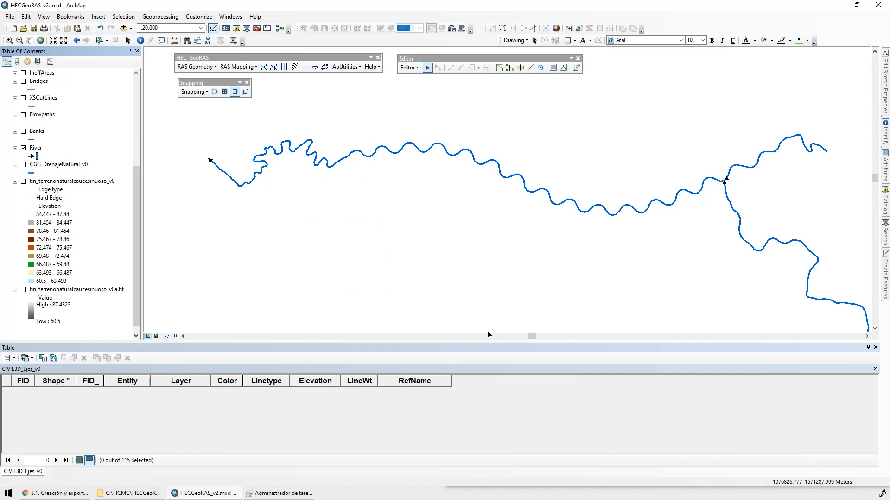
Select the main channel and the eastern reach to examine the direction of their end arrows
{"action": "scroll", "coordinate": [211, 156], "scroll_direction": "down", "scroll_amount": 3}
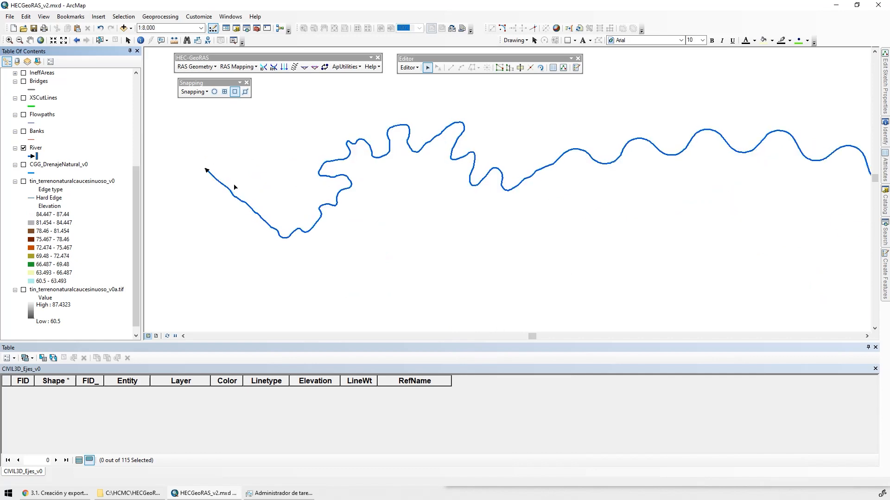
{"action": "left_click_drag", "start_coordinate": [234, 189], "coordinate": [255, 229]}
{"action": "scroll", "coordinate": [586, 276], "scroll_direction": "up", "scroll_amount": 4}
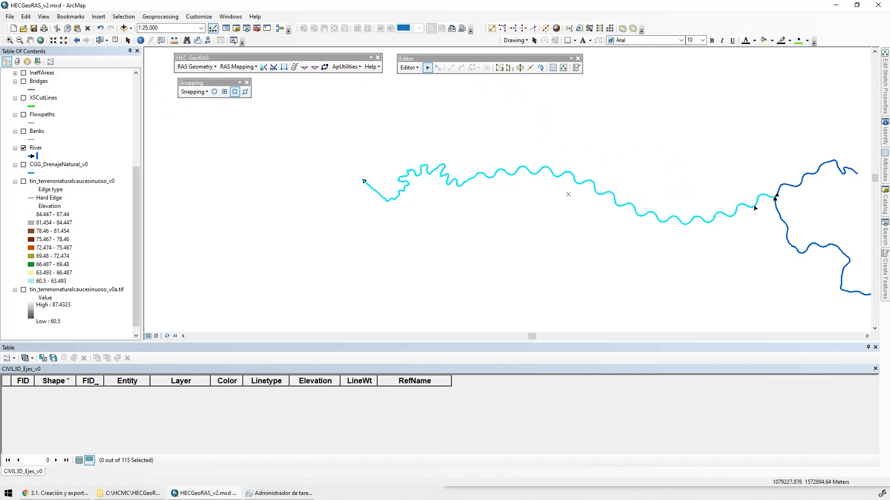
{"action": "left_click_drag", "start_coordinate": [745, 253], "coordinate": [467, 216]}
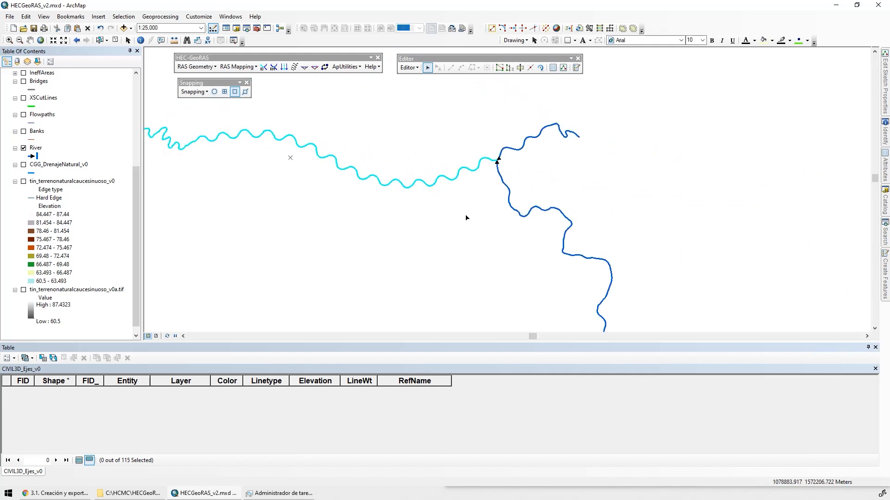
{"action": "scroll", "coordinate": [529, 153], "scroll_direction": "down", "scroll_amount": 2}
{"action": "left_click", "coordinate": [519, 130]}
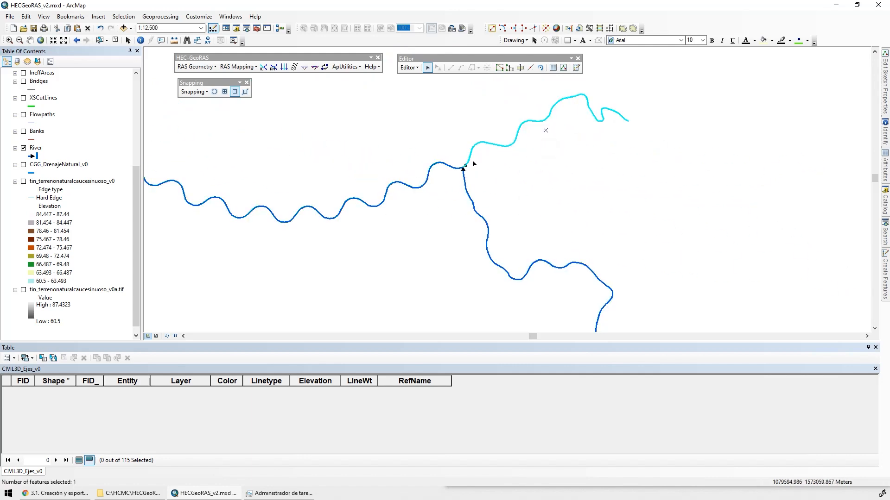
Select the southern reach to check its flow direction, clear the selection and end the edit session on the River layer
{"action": "left_click_drag", "start_coordinate": [549, 256], "coordinate": [465, 165]}
{"action": "left_click", "coordinate": [468, 174]}
{"action": "scroll", "coordinate": [591, 265], "scroll_direction": "up", "scroll_amount": 3}
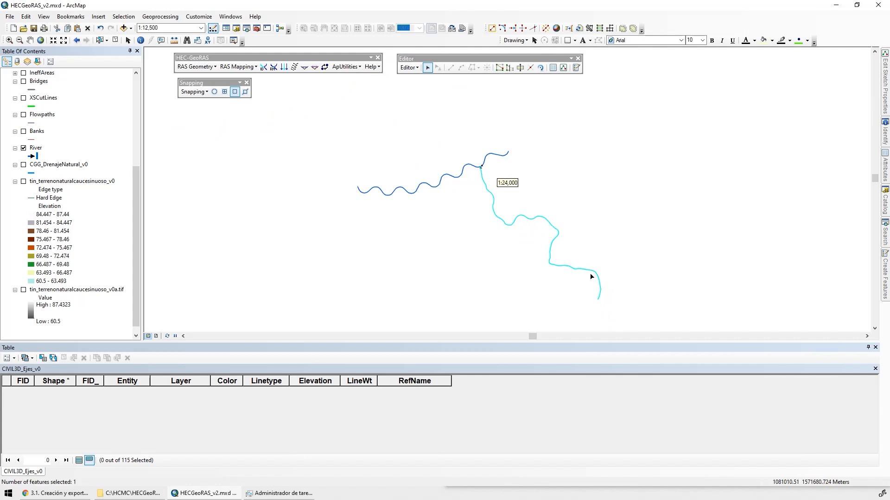
{"action": "left_click", "coordinate": [510, 186]}
{"action": "left_click_drag", "start_coordinate": [510, 185], "coordinate": [632, 190]}
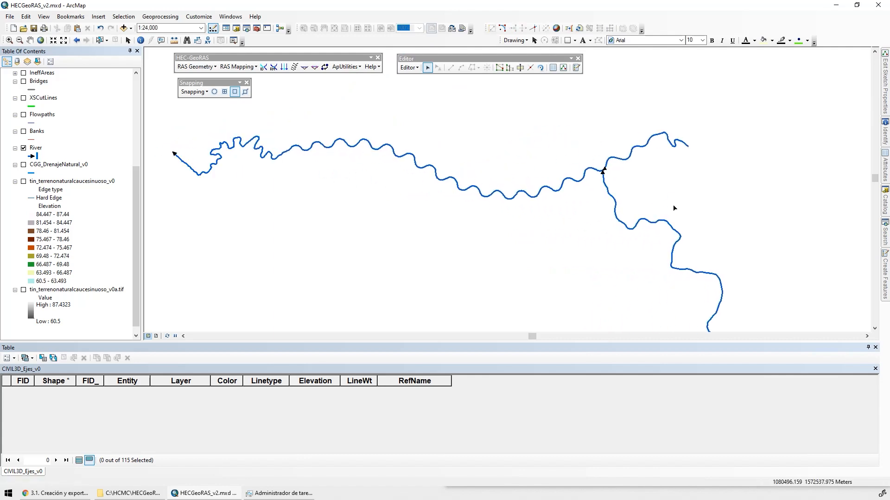
{"action": "left_click", "coordinate": [408, 68]}
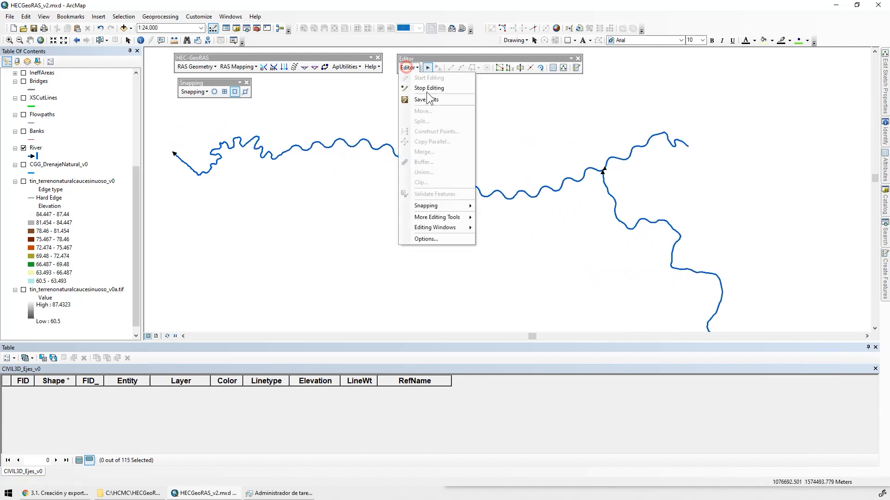
{"action": "left_click", "coordinate": [425, 89]}
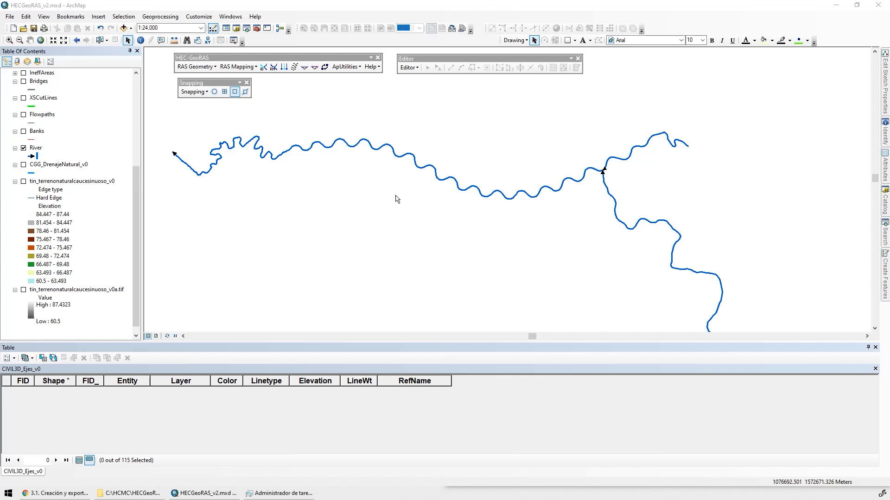
Assign the western reach the river name ArroyoElZorro and the reach name AbajoLat1
{"action": "left_click", "coordinate": [263, 67]}
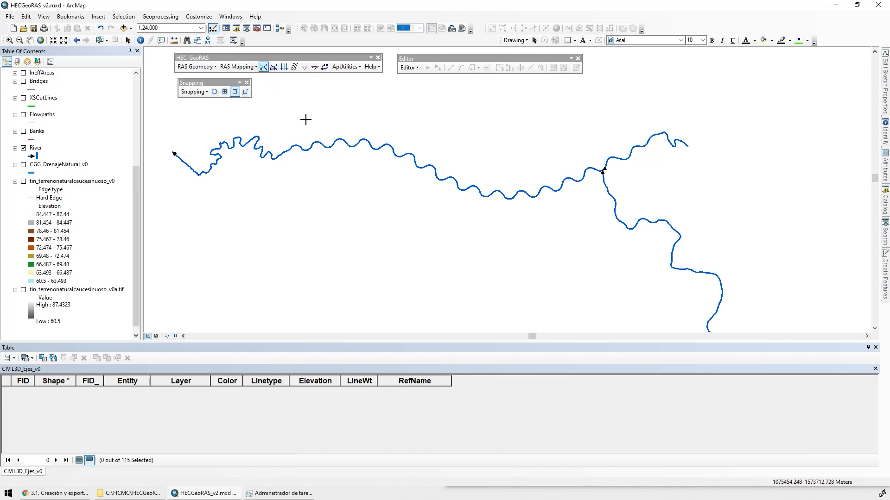
{"action": "left_click", "coordinate": [314, 149]}
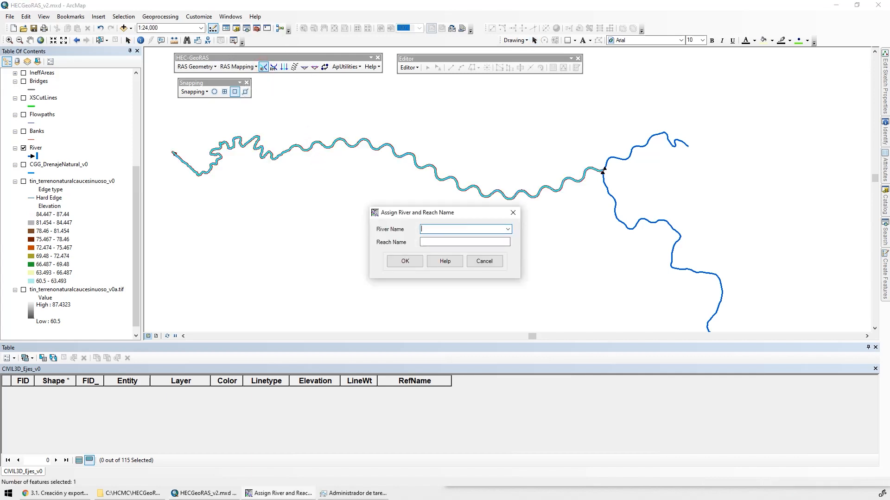
{"action": "type", "text": "ArroyoElZorro"}
{"action": "left_click", "coordinate": [466, 242]}
{"action": "type", "text": "AbajoLat1"}
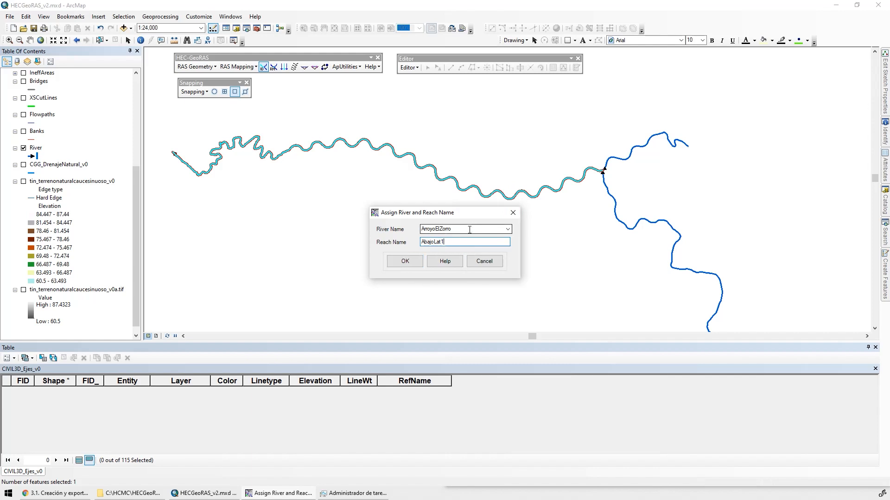
{"action": "left_click_drag", "start_coordinate": [469, 229], "coordinate": [366, 229]}
{"action": "key", "text": "ctrl+c"}
{"action": "key", "text": "Return"}
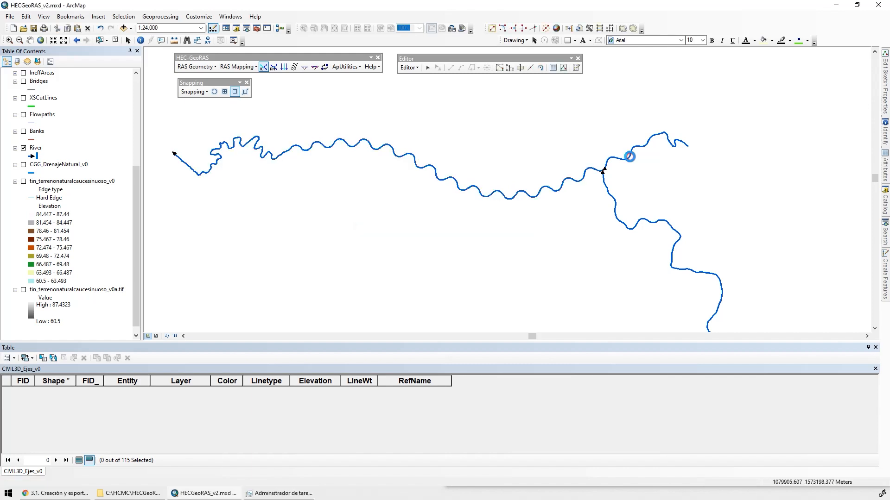
Assign the eastern reach the river name ArroyoElZorro and the reach name ArribaLat1
{"action": "left_click", "coordinate": [625, 157]}
{"action": "left_click", "coordinate": [441, 229]}
{"action": "key", "text": "ctrl+v"}
{"action": "key", "text": "Tab"}
{"action": "type", "text": "Arr"}
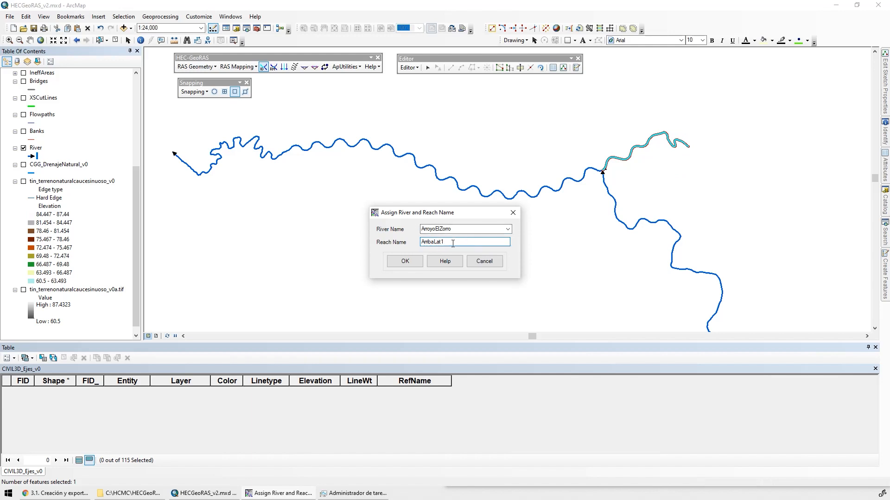
{"action": "left_click", "coordinate": [402, 262]}
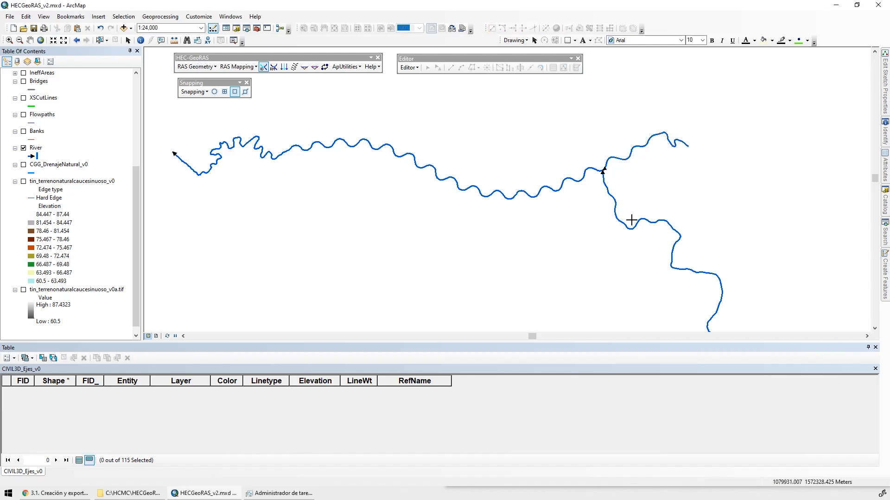
Assign the southern tributary Lateral1 as both its river name and its reach name
{"action": "left_click", "coordinate": [618, 221]}
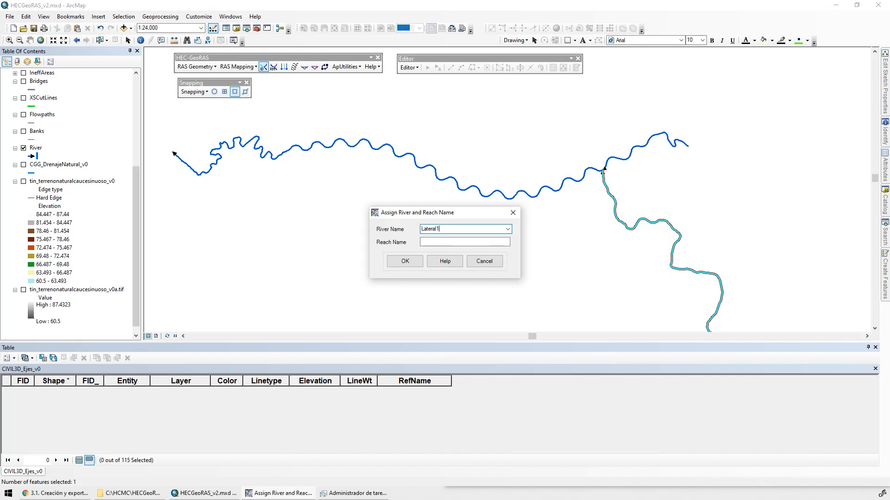
{"action": "left_click_drag", "start_coordinate": [444, 230], "coordinate": [397, 226]}
{"action": "key", "text": "ctrl+c"}
{"action": "left_click", "coordinate": [439, 241]}
{"action": "key", "text": "ctrl+v"}
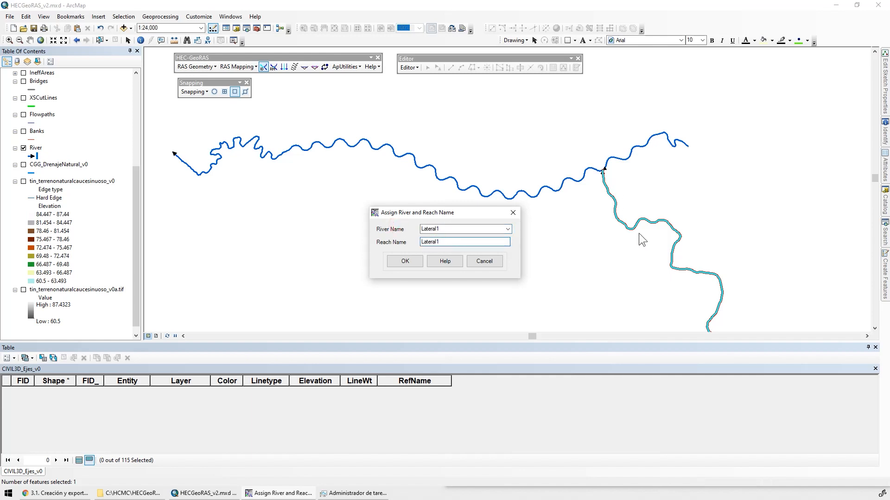
{"action": "key", "text": "Return"}
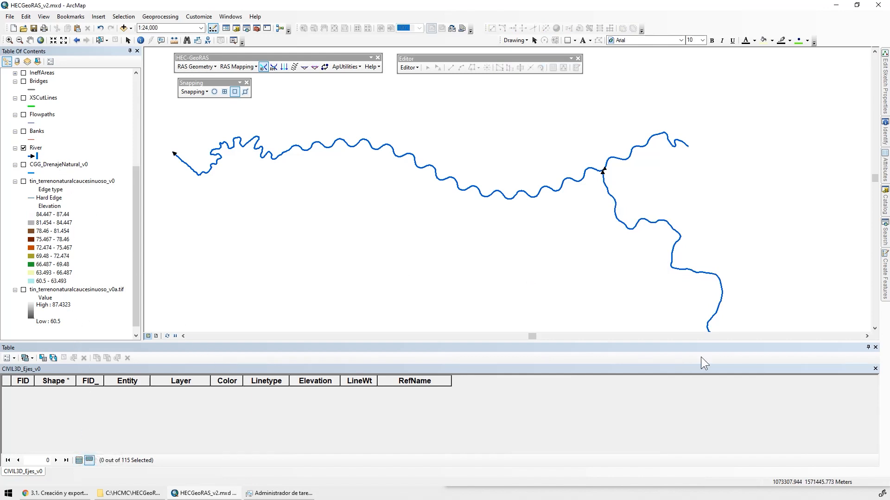
Replace the CIVIL3D_Ejes_v0 table with the River attribute table and highlight each reach record in turn on the map
{"action": "left_click", "coordinate": [875, 347]}
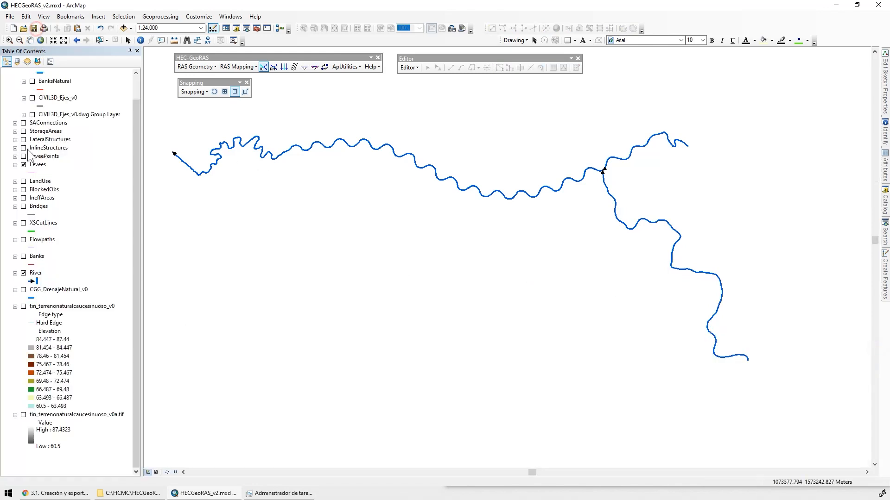
{"action": "scroll", "coordinate": [54, 93], "scroll_direction": "up", "scroll_amount": 1}
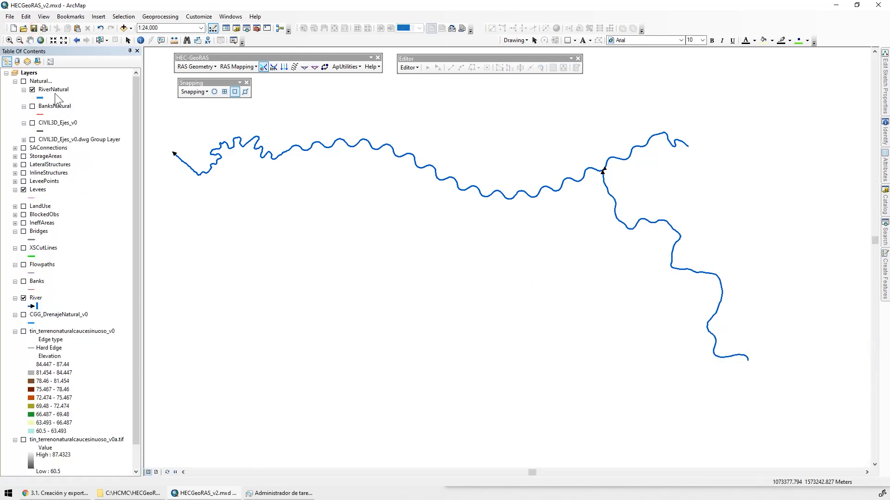
{"action": "left_click", "coordinate": [36, 298]}
{"action": "left_click", "coordinate": [36, 299]}
{"action": "right_click", "coordinate": [37, 303]}
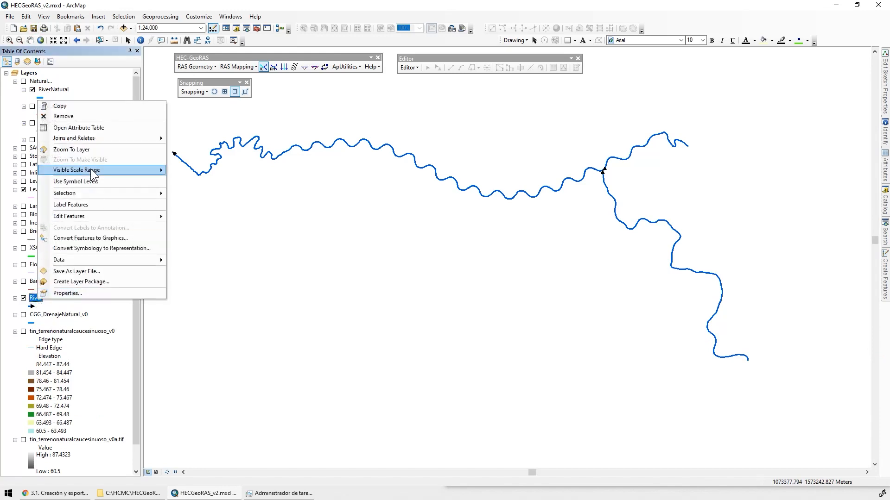
{"action": "left_click", "coordinate": [83, 125]}
{"action": "left_click", "coordinate": [6, 392]}
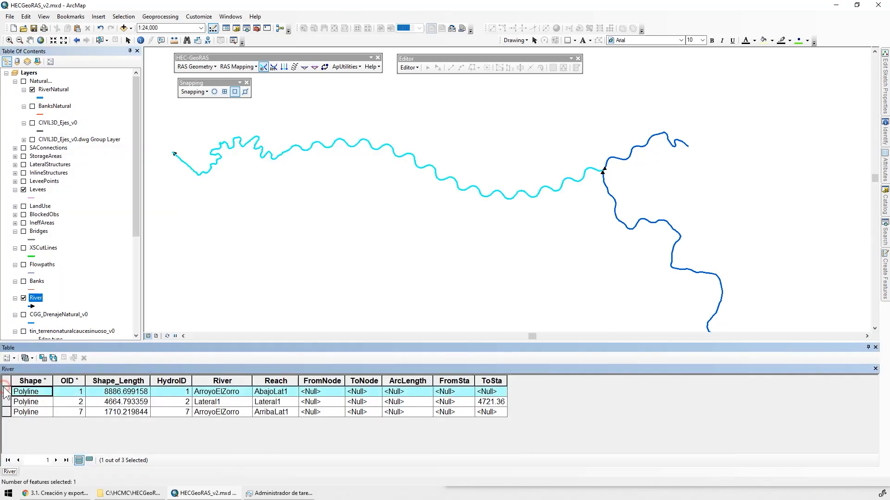
{"action": "left_click", "coordinate": [7, 401]}
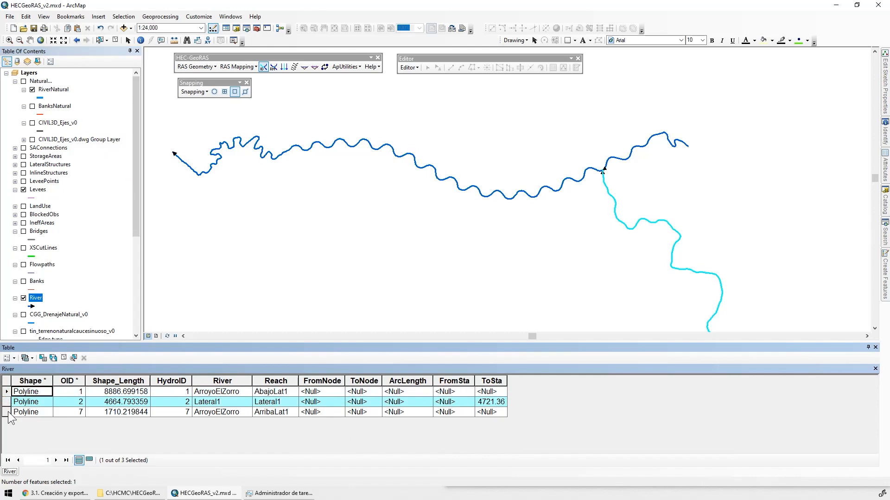
{"action": "left_click", "coordinate": [7, 412]}
Sort the River table by river name and select both ArroyoElZorro records to view them on the map
{"action": "left_click", "coordinate": [212, 381]}
{"action": "left_click", "coordinate": [212, 380]}
{"action": "left_click", "coordinate": [226, 402]}
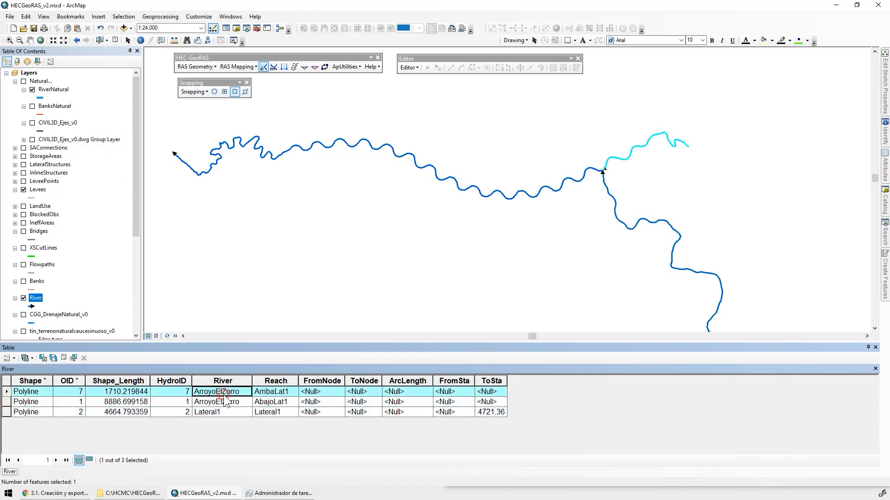
{"action": "left_click_drag", "start_coordinate": [6, 392], "coordinate": [6, 405]}
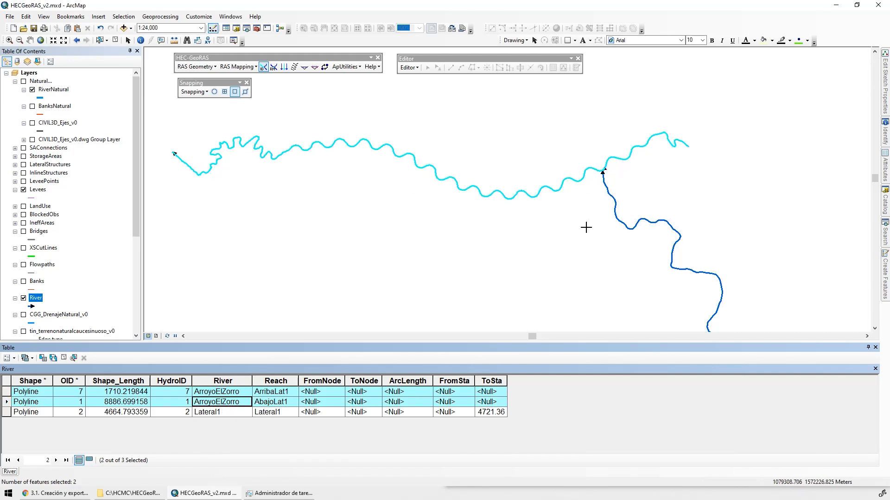
Widen the ToSta field, clear the selection and calculate ToSta as 0 for all River records
{"action": "left_click", "coordinate": [498, 413]}
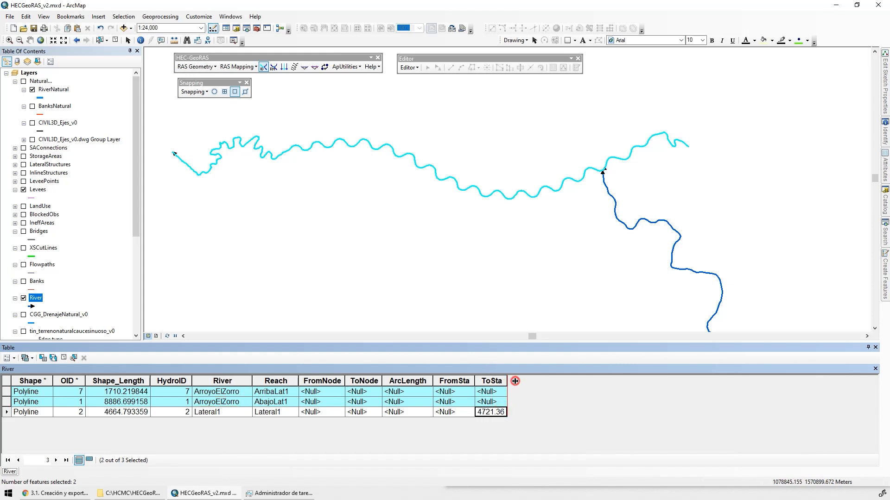
{"action": "left_click_drag", "start_coordinate": [507, 381], "coordinate": [517, 380]}
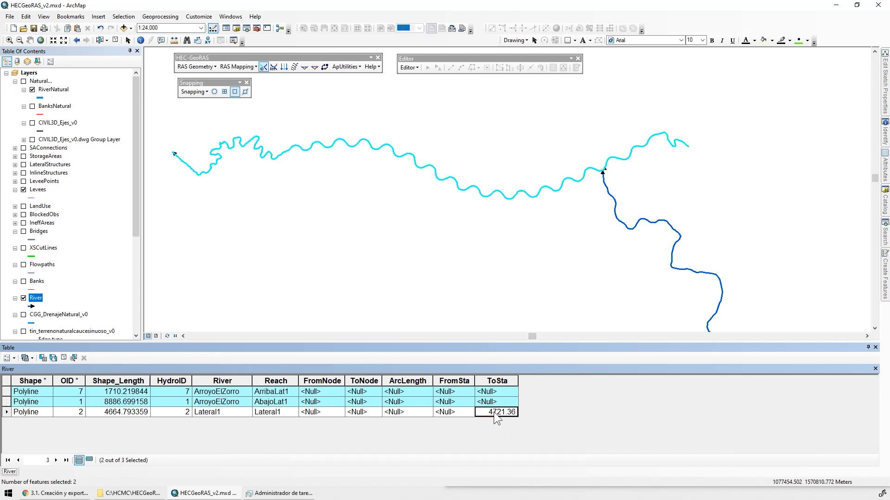
{"action": "right_click", "coordinate": [495, 388]}
{"action": "left_click", "coordinate": [484, 415]}
{"action": "left_click", "coordinate": [115, 40]}
{"action": "right_click", "coordinate": [489, 381]}
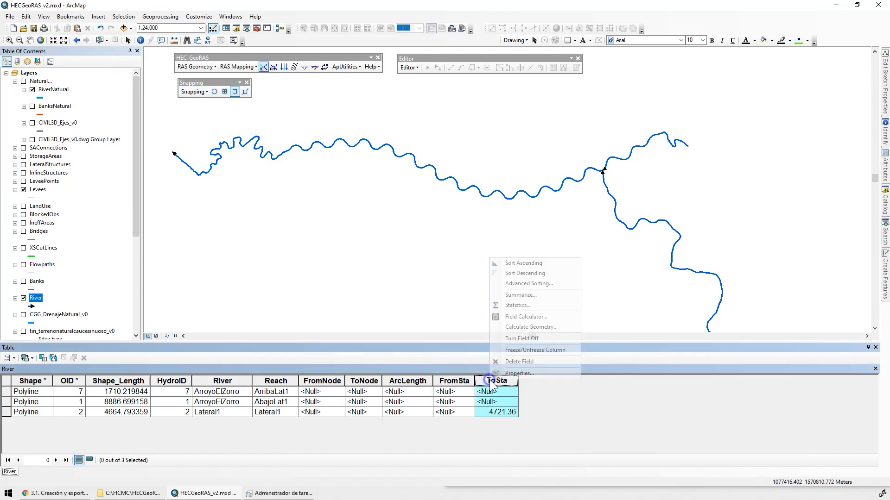
{"action": "left_click", "coordinate": [510, 263]}
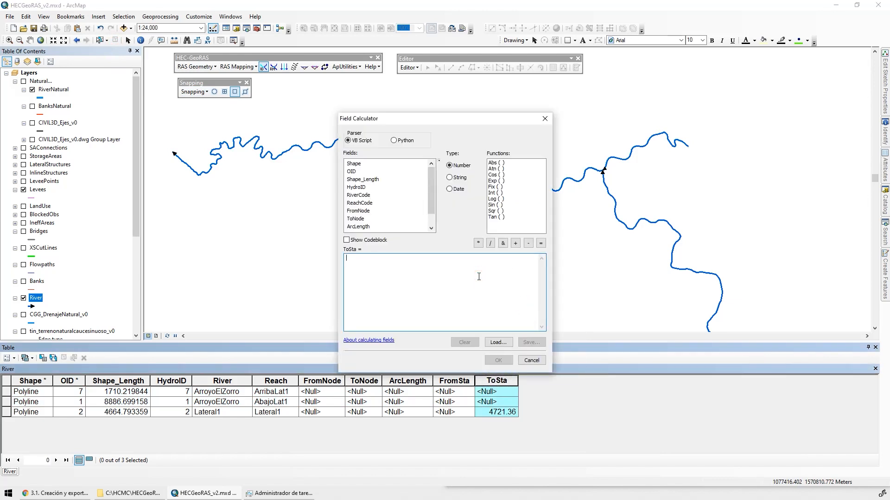
{"action": "type", "text": "0"}
{"action": "left_click", "coordinate": [498, 361]}
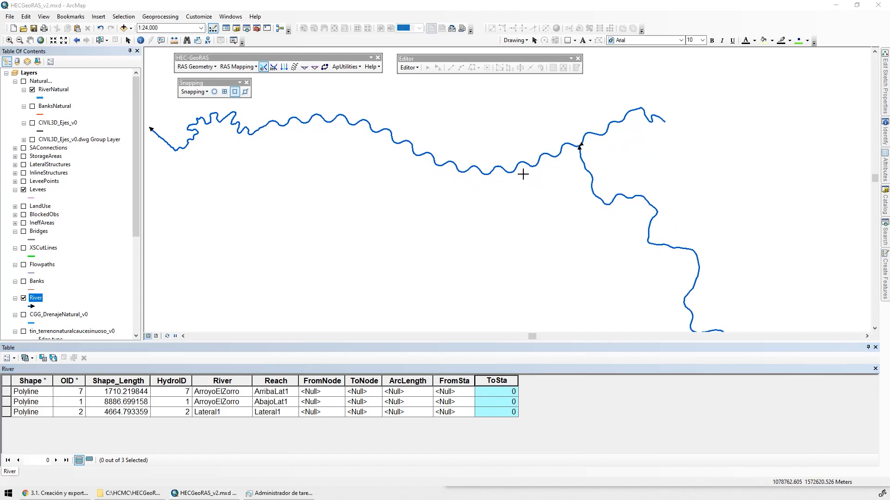
Close the River table, display the CGG_DrenajeNatural_v0 layer and change its symbol to a thin light blue line
{"action": "scroll", "coordinate": [522, 174], "scroll_direction": "up", "scroll_amount": 1}
{"action": "left_click", "coordinate": [875, 347]}
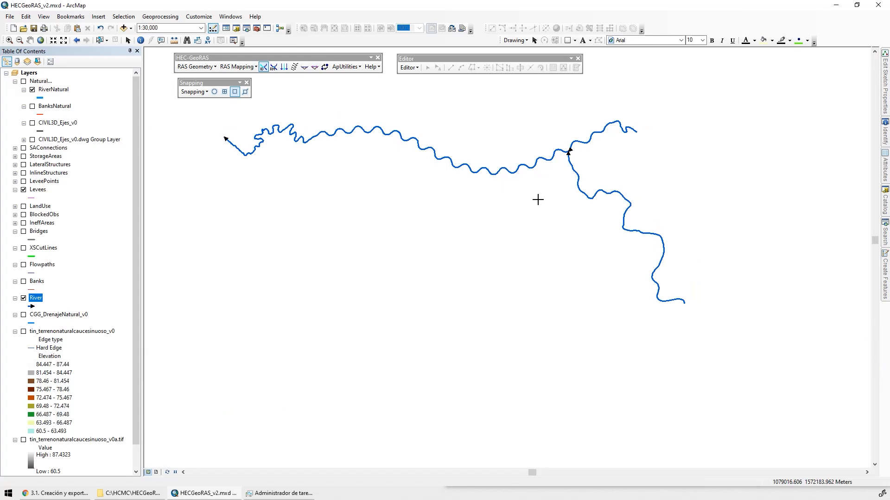
{"action": "left_click_drag", "start_coordinate": [536, 199], "coordinate": [560, 307]}
{"action": "scroll", "coordinate": [67, 402], "scroll_direction": "down", "scroll_amount": 1}
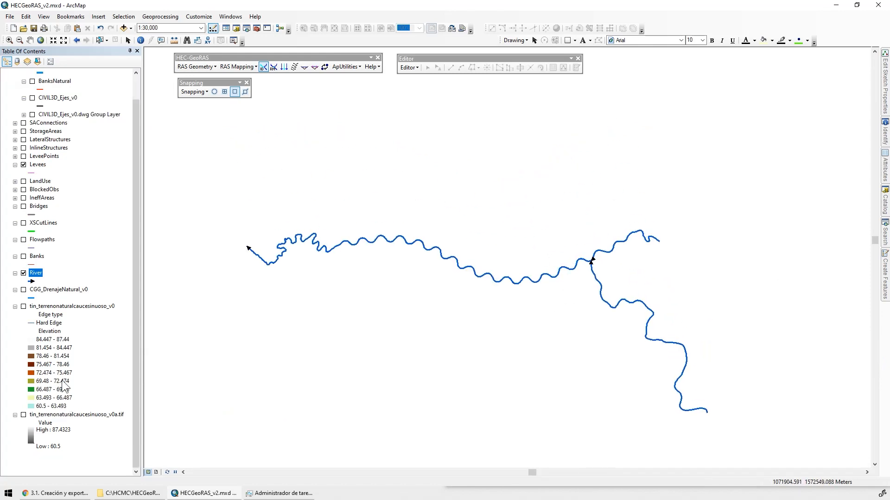
{"action": "left_click", "coordinate": [23, 290]}
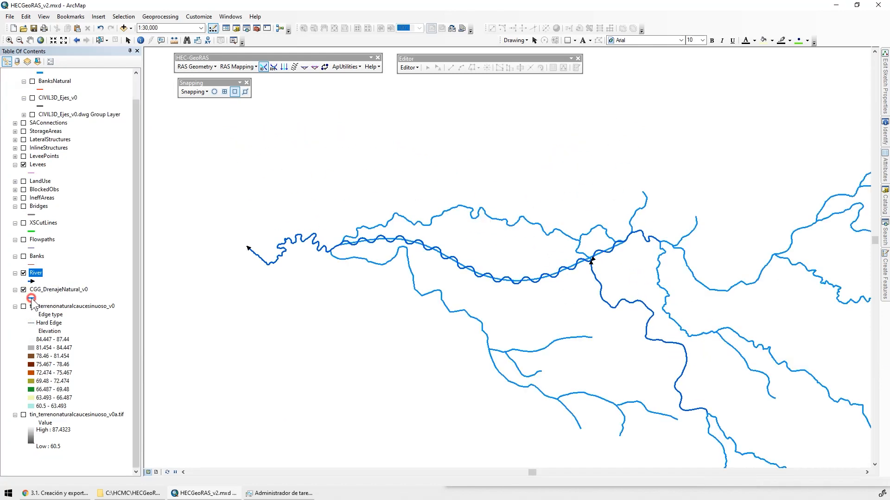
{"action": "left_click", "coordinate": [33, 298]}
{"action": "double_click", "coordinate": [300, 297]}
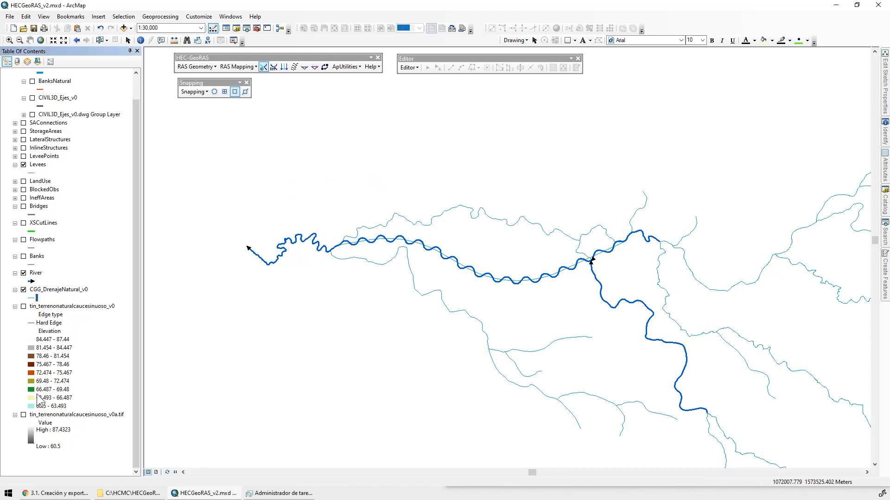
Display tin_terrenonaturalcaucesinuoso_v0a.tif to examine the reaches over the terrain, and hide both the raster and CGG_DrenajeNatural_v0
{"action": "left_click", "coordinate": [23, 415]}
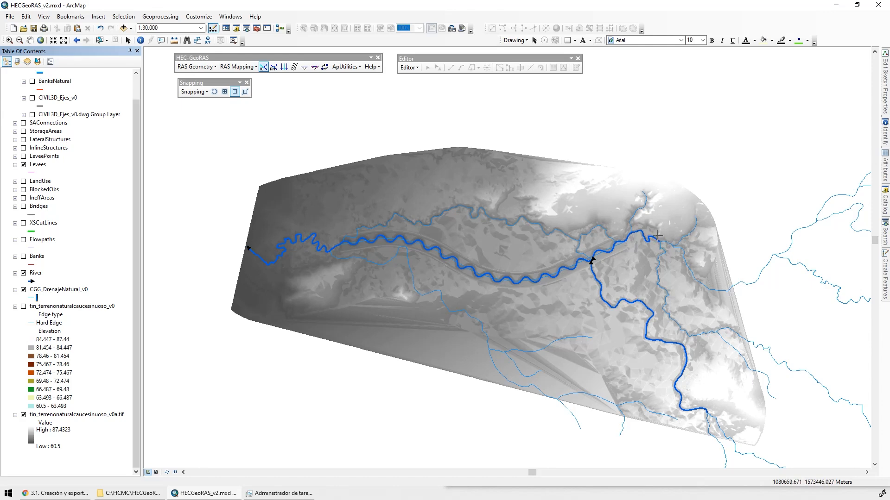
{"action": "scroll", "coordinate": [660, 255], "scroll_direction": "up", "scroll_amount": 1}
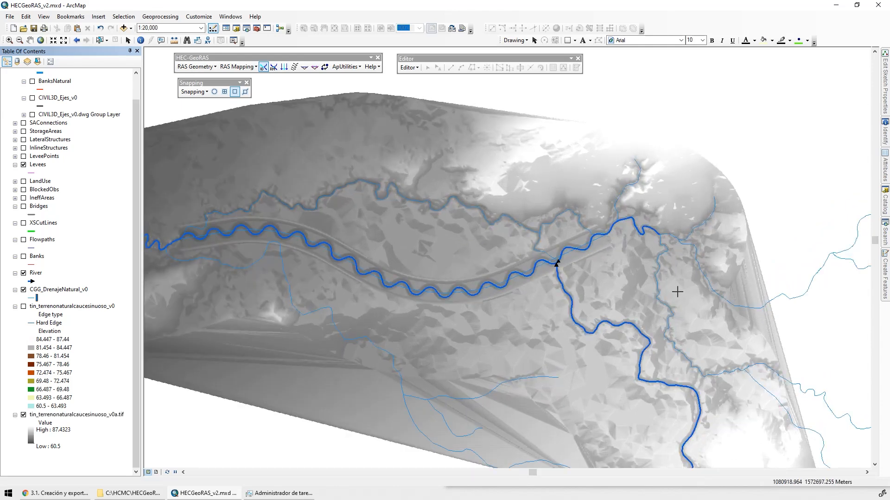
{"action": "left_click", "coordinate": [23, 415]}
{"action": "scroll", "coordinate": [457, 252], "scroll_direction": "down", "scroll_amount": 1}
{"action": "left_click", "coordinate": [23, 290]}
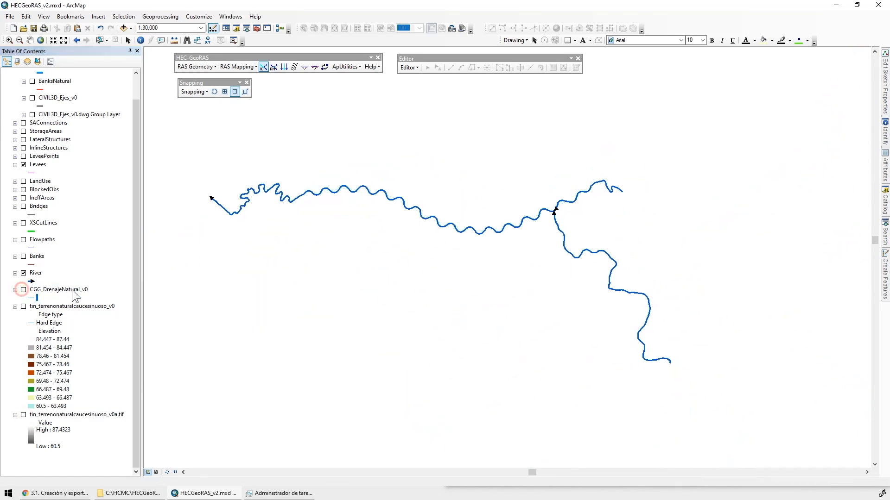
Turn on the Banks layer and the Natural group, showing BanksNatural and hiding RiverNatural, and inspect the bank lines near the confluence
{"action": "left_click", "coordinate": [38, 257]}
{"action": "scroll", "coordinate": [65, 134], "scroll_direction": "up", "scroll_amount": 1}
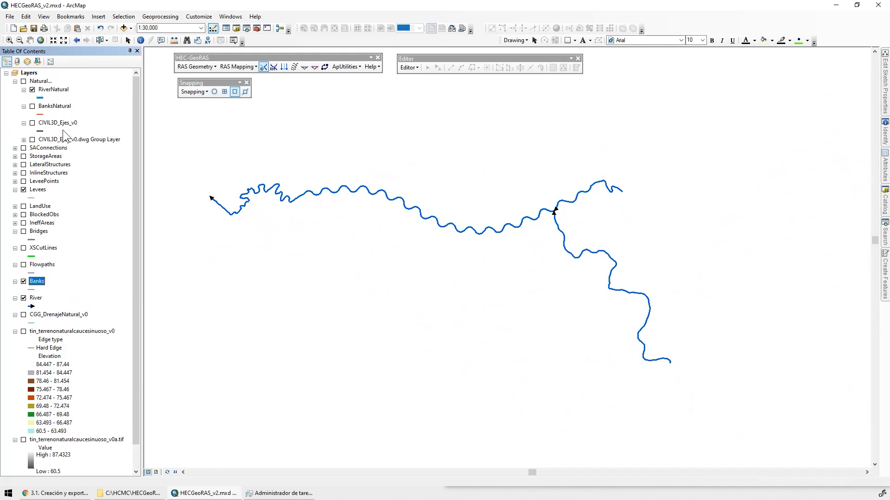
{"action": "left_click", "coordinate": [23, 82]}
{"action": "left_click", "coordinate": [32, 89]}
{"action": "left_click", "coordinate": [32, 106]}
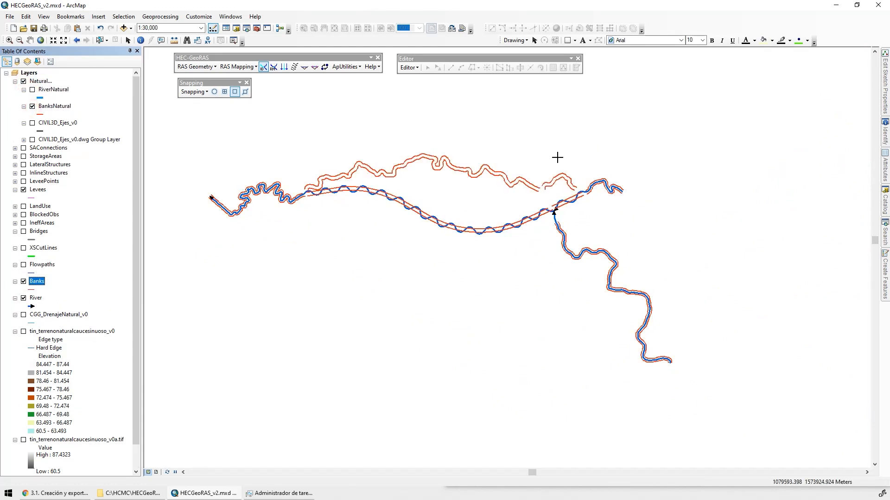
{"action": "scroll", "coordinate": [538, 204], "scroll_direction": "down", "scroll_amount": 1}
{"action": "scroll", "coordinate": [625, 197], "scroll_direction": "down", "scroll_amount": 4}
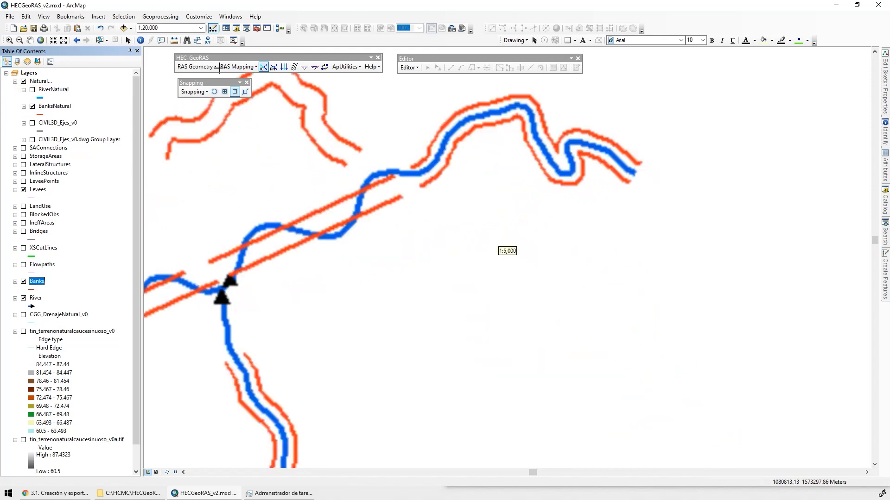
Start an edit session on the personal geodatabase C:\HCMC\HECGeoRAS_v2\hecgeoras_v2.mdb
{"action": "left_click", "coordinate": [408, 67]}
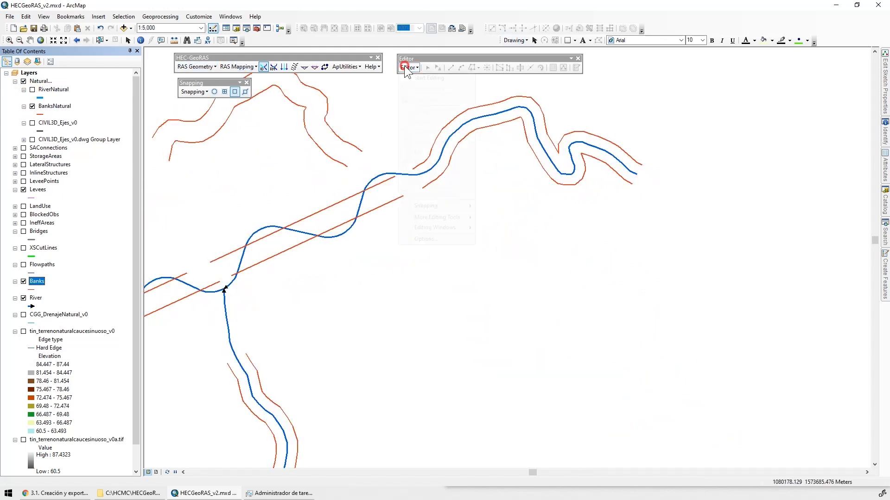
{"action": "left_click", "coordinate": [424, 74]}
{"action": "left_click", "coordinate": [422, 324]}
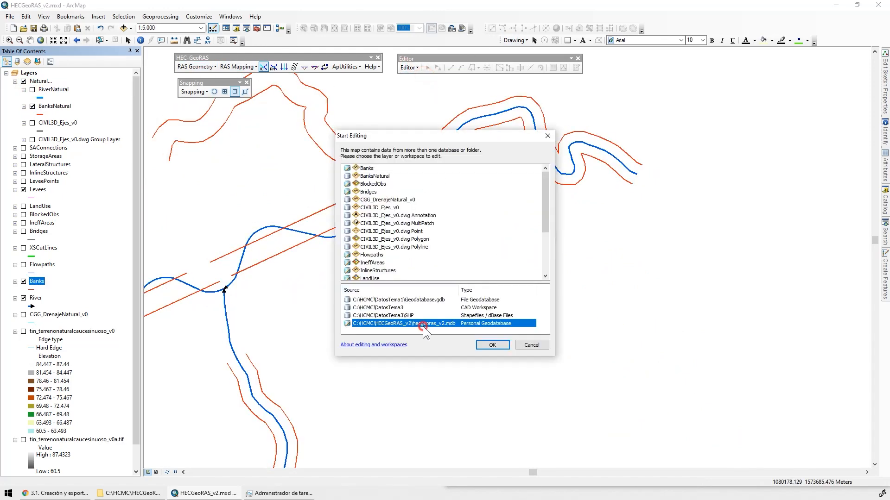
{"action": "left_click", "coordinate": [492, 344]}
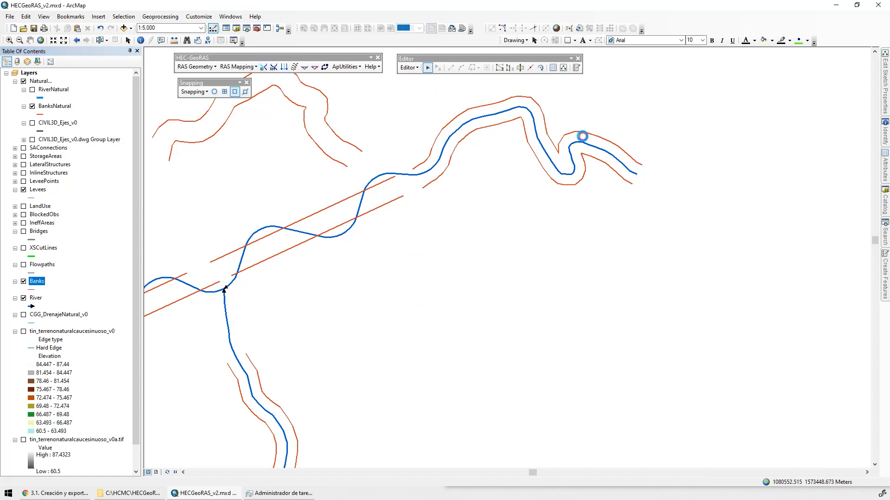
Select both BanksNatural lines of the eastern upstream reach and add both bank lines of the southern tributary
{"action": "left_click", "coordinate": [582, 133]}
{"action": "left_click", "coordinate": [590, 157], "text": "shift"}
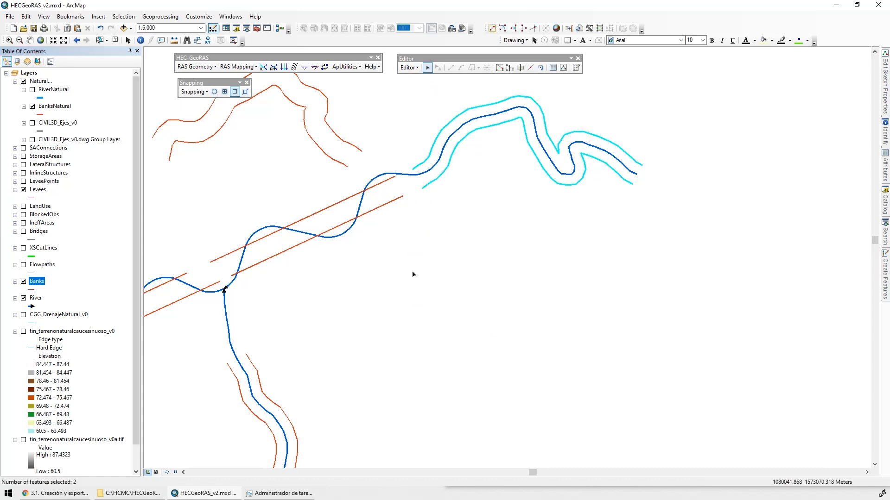
{"action": "left_click_drag", "start_coordinate": [431, 226], "coordinate": [587, 211]}
{"action": "left_click_drag", "start_coordinate": [502, 288], "coordinate": [501, 192]}
{"action": "left_click", "coordinate": [443, 311], "text": "shift"}
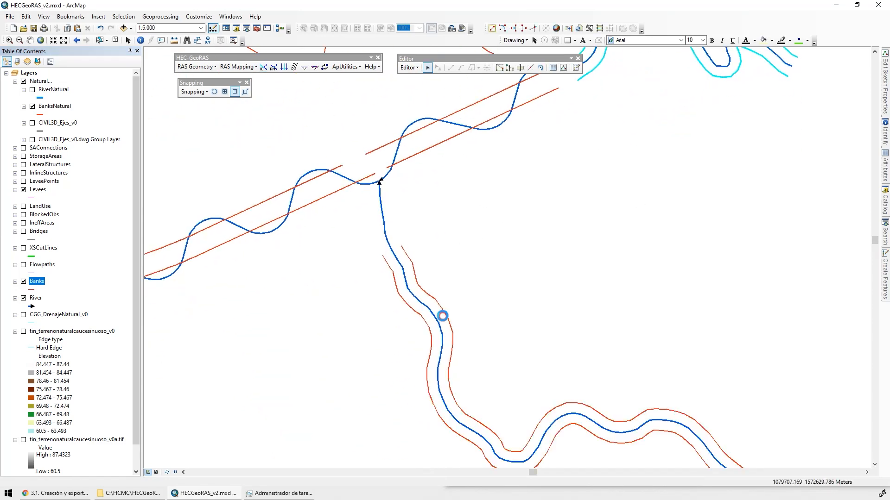
{"action": "left_click", "coordinate": [419, 317], "text": "shift"}
Add both BanksNatural lines of the western downstream reach to the selection, leaving out the straight channel and the northern loops
{"action": "left_click_drag", "start_coordinate": [282, 158], "coordinate": [379, 403]}
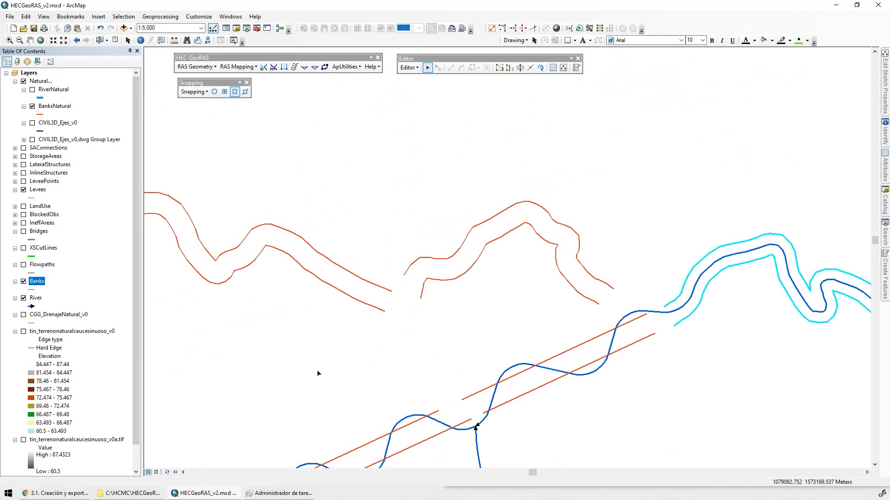
{"action": "left_click_drag", "start_coordinate": [299, 370], "coordinate": [439, 153]}
{"action": "left_click_drag", "start_coordinate": [170, 340], "coordinate": [511, 231]}
{"action": "left_click_drag", "start_coordinate": [284, 144], "coordinate": [640, 282]}
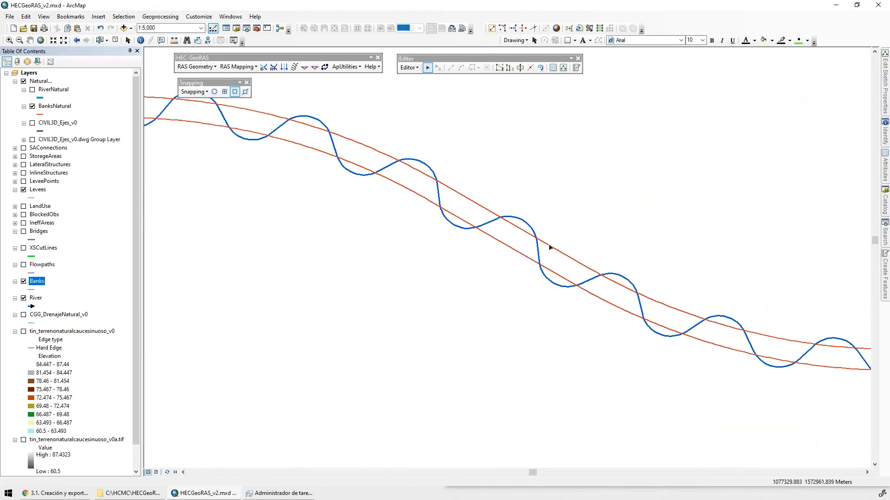
{"action": "left_click_drag", "start_coordinate": [419, 206], "coordinate": [723, 263]}
{"action": "left_click_drag", "start_coordinate": [250, 168], "coordinate": [543, 254]}
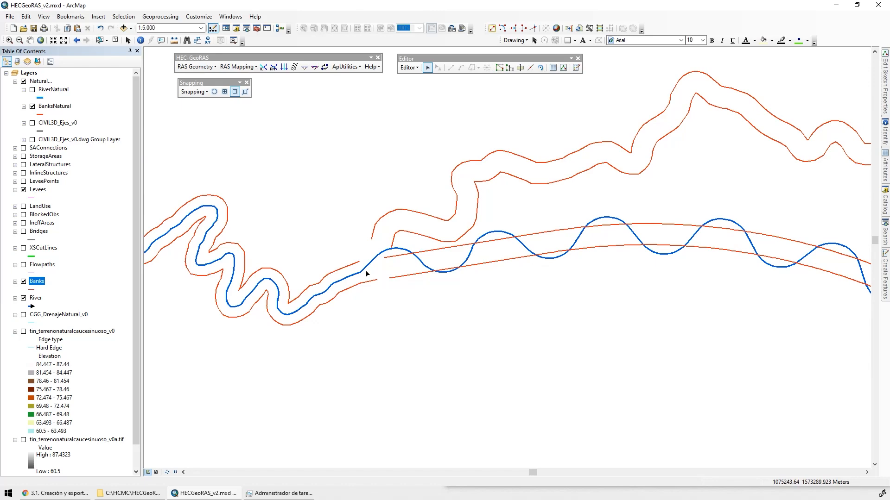
{"action": "left_click", "coordinate": [324, 277]}
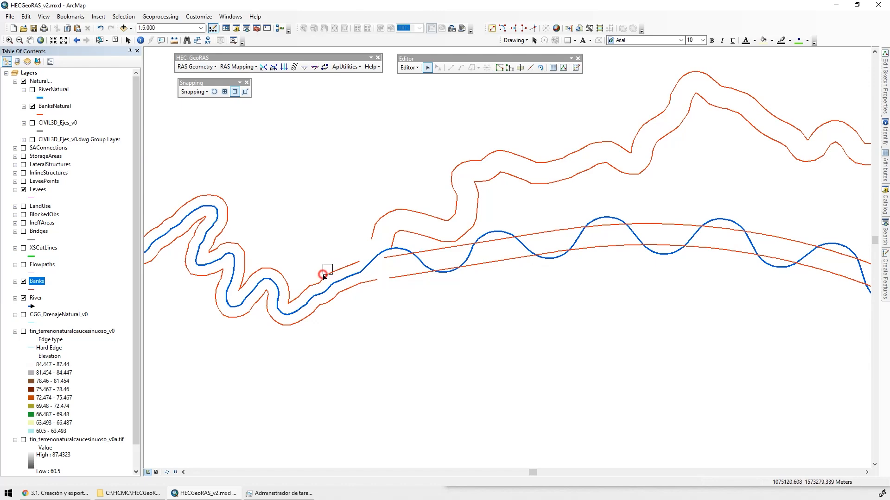
{"action": "left_click", "coordinate": [326, 302], "text": "shift"}
{"action": "scroll", "coordinate": [649, 344], "scroll_direction": "up", "scroll_amount": 4}
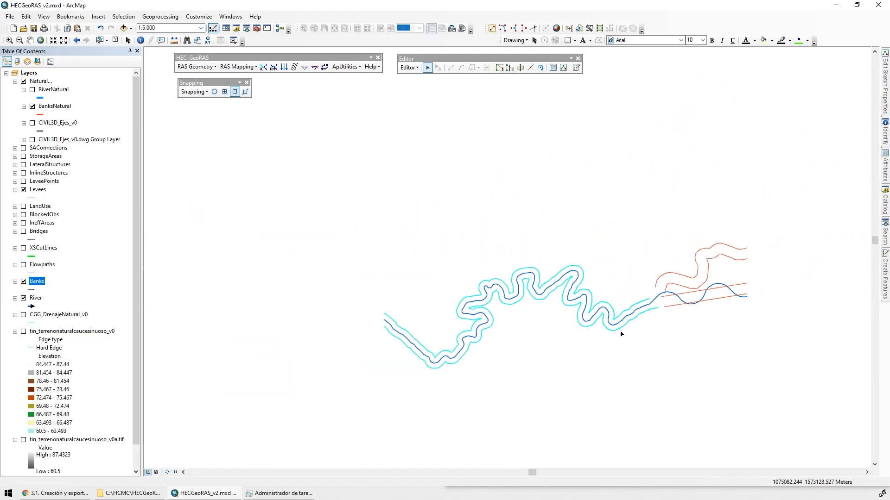
{"action": "scroll", "coordinate": [621, 333], "scroll_direction": "up", "scroll_amount": 3}
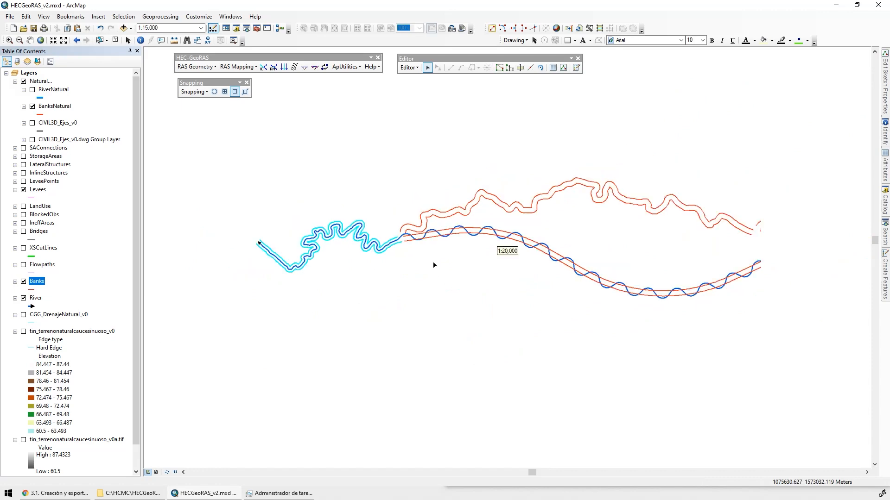
{"action": "left_click_drag", "start_coordinate": [529, 289], "coordinate": [406, 270]}
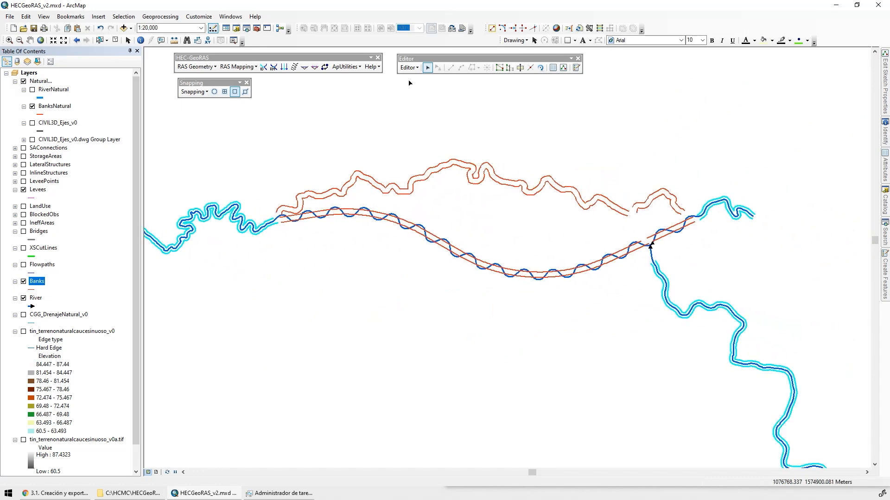
Copy the selected BanksNatural lines and paste them into the Banks layer
{"action": "left_click", "coordinate": [67, 29]}
{"action": "left_click", "coordinate": [78, 28]}
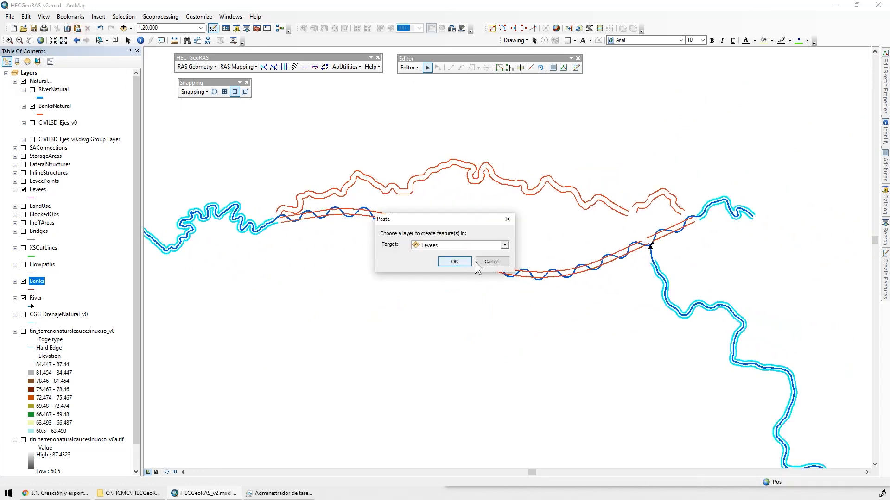
{"action": "left_click", "coordinate": [472, 241]}
{"action": "left_click", "coordinate": [447, 264]}
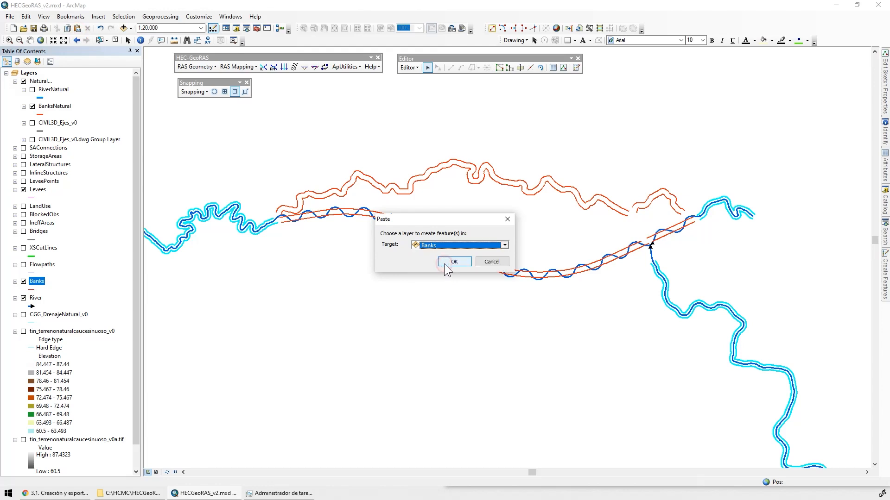
{"action": "left_click", "coordinate": [444, 264]}
Hide the Levees and BanksNatural layers and inspect the Banks lines along the river for stretches without banks
{"action": "left_click", "coordinate": [24, 189]}
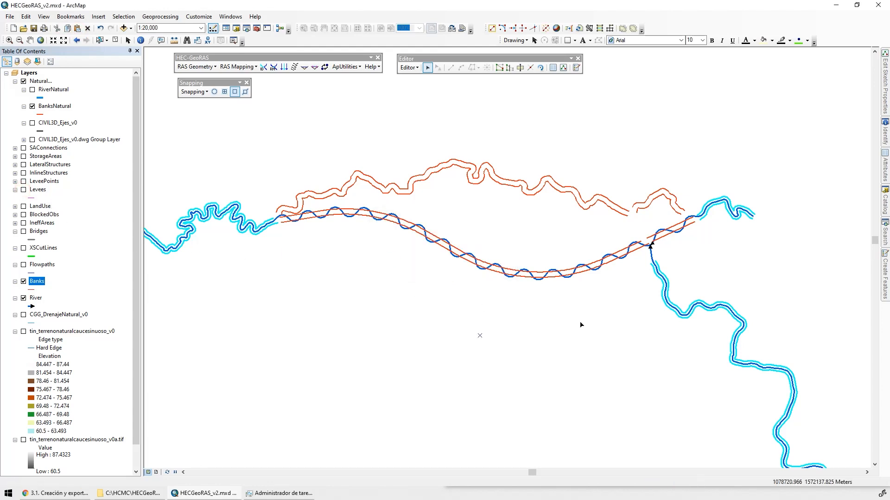
{"action": "left_click", "coordinate": [32, 106]}
{"action": "scroll", "coordinate": [699, 272], "scroll_direction": "up", "scroll_amount": 5}
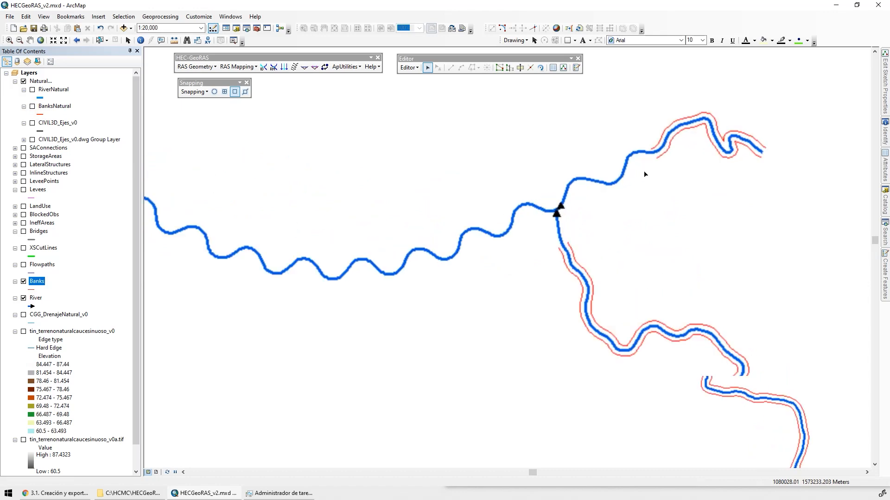
{"action": "left_click_drag", "start_coordinate": [445, 244], "coordinate": [753, 163]}
{"action": "left_click_drag", "start_coordinate": [519, 261], "coordinate": [825, 239]}
{"action": "left_click_drag", "start_coordinate": [509, 194], "coordinate": [351, 273]}
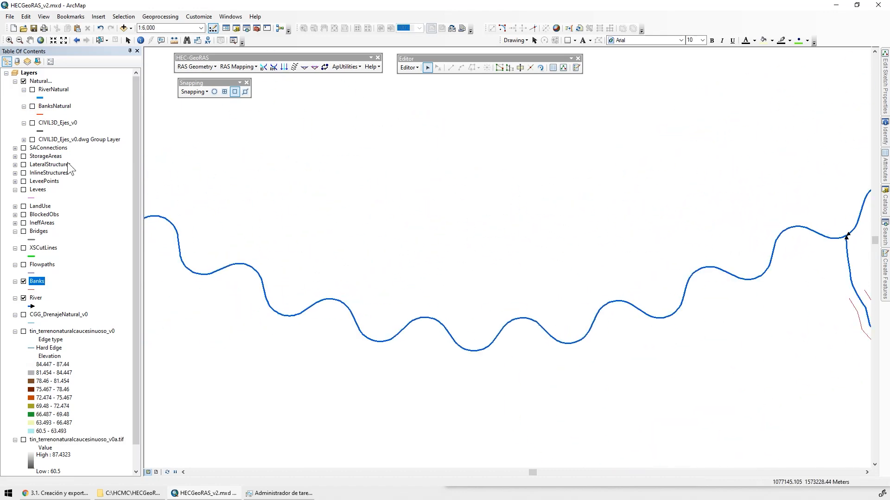
Display the CIVIL3D_Ejes_v0 layer and set the transparency of the Natural group layer to 50%
{"action": "left_click", "coordinate": [32, 123]}
{"action": "left_click_drag", "start_coordinate": [658, 223], "coordinate": [361, 232]}
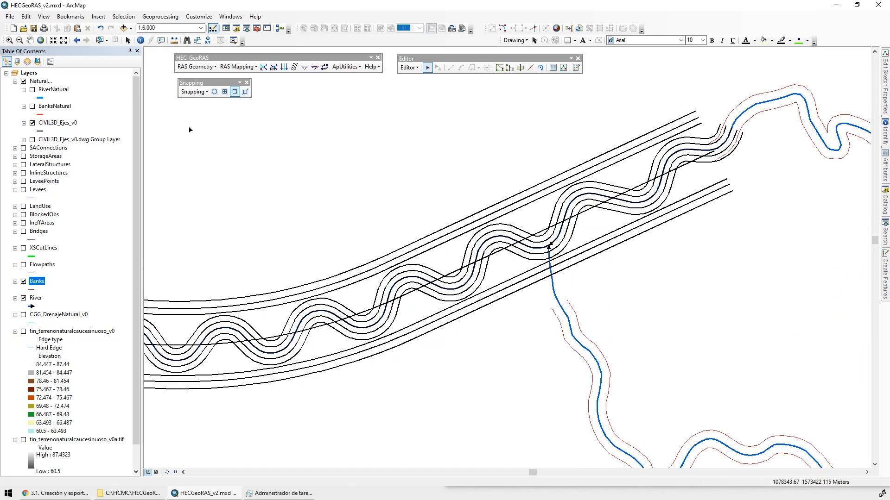
{"action": "double_click", "coordinate": [41, 81]}
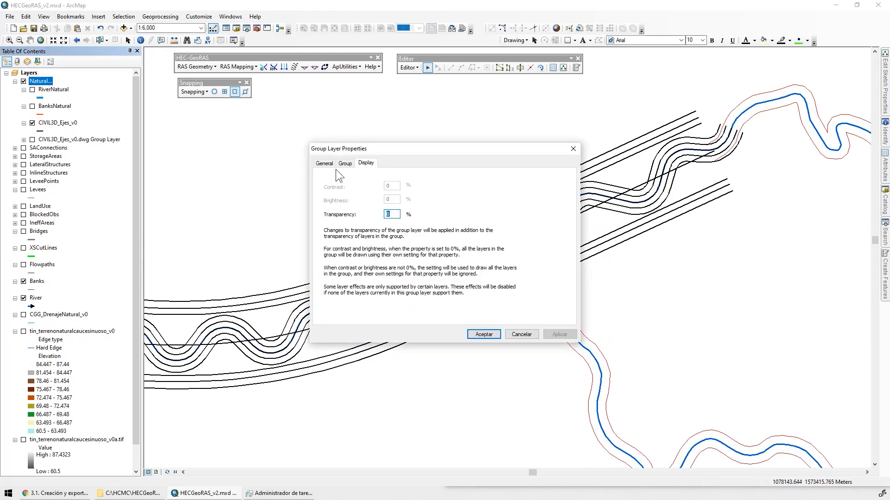
{"action": "type", "text": "50"}
{"action": "key", "text": "Return"}
Copy the two outer bank lines of the meandering channel from CIVIL3D_Ejes_v0 into the Banks layer
{"action": "scroll", "coordinate": [695, 158], "scroll_direction": "up", "scroll_amount": 4}
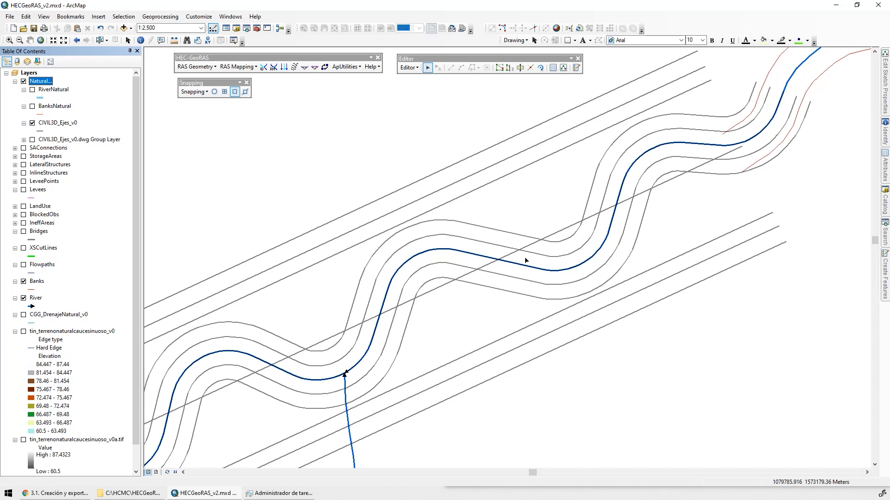
{"action": "left_click", "coordinate": [492, 228]}
{"action": "left_click_drag", "start_coordinate": [494, 222], "coordinate": [487, 239]}
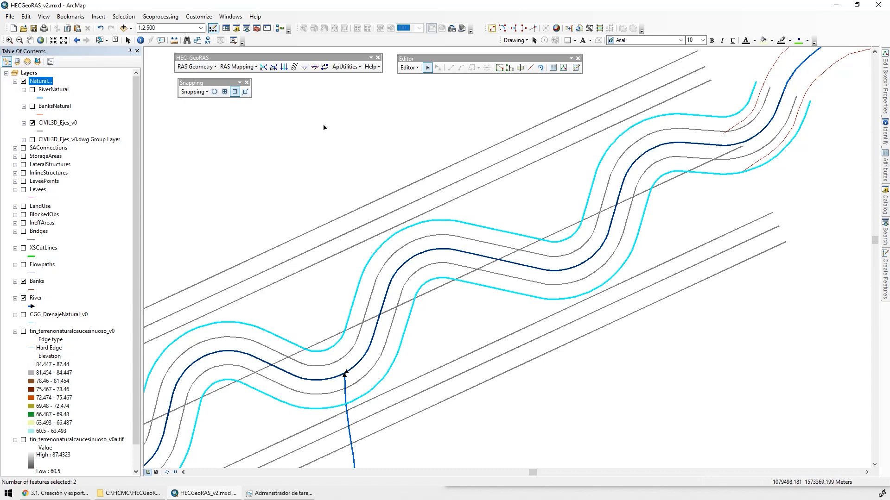
{"action": "scroll", "coordinate": [570, 190], "scroll_direction": "up", "scroll_amount": 3}
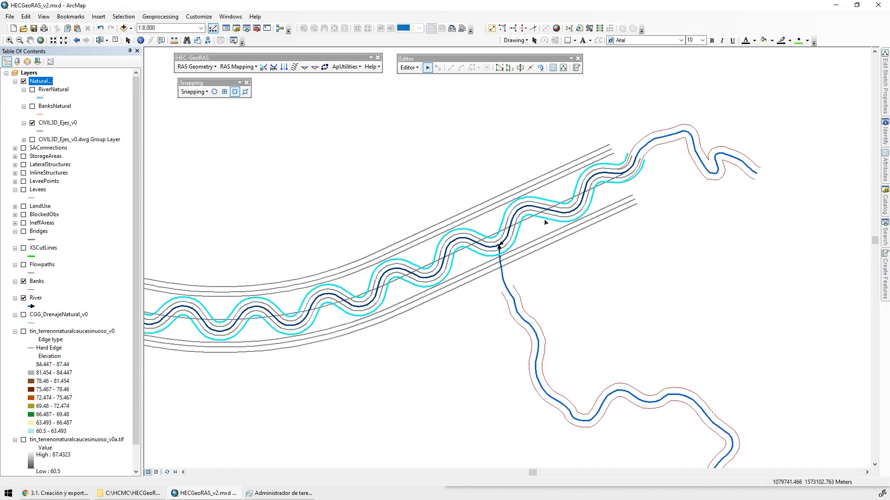
{"action": "left_click_drag", "start_coordinate": [378, 274], "coordinate": [727, 266]}
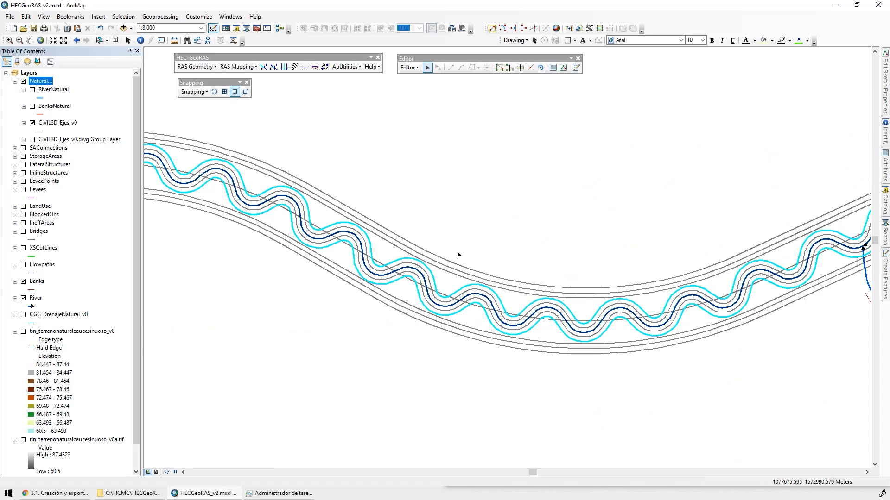
{"action": "left_click_drag", "start_coordinate": [414, 230], "coordinate": [238, 148]}
{"action": "left_click_drag", "start_coordinate": [541, 176], "coordinate": [357, 231]}
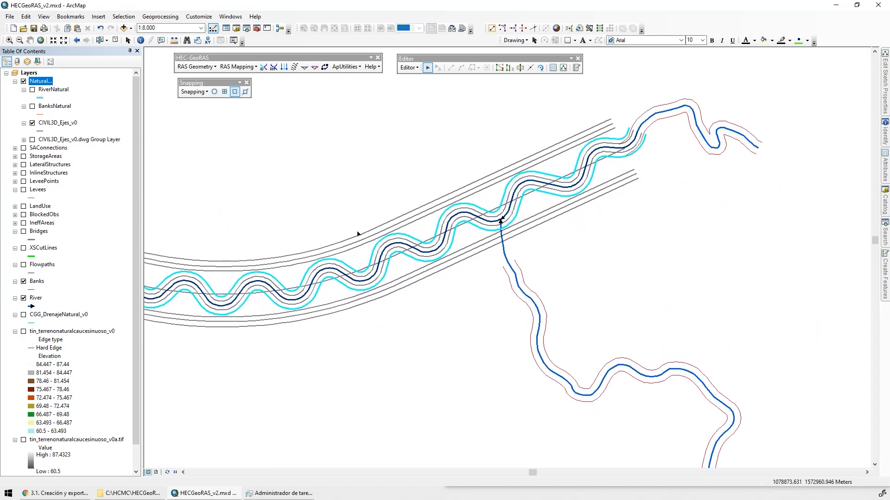
{"action": "left_click", "coordinate": [77, 28]}
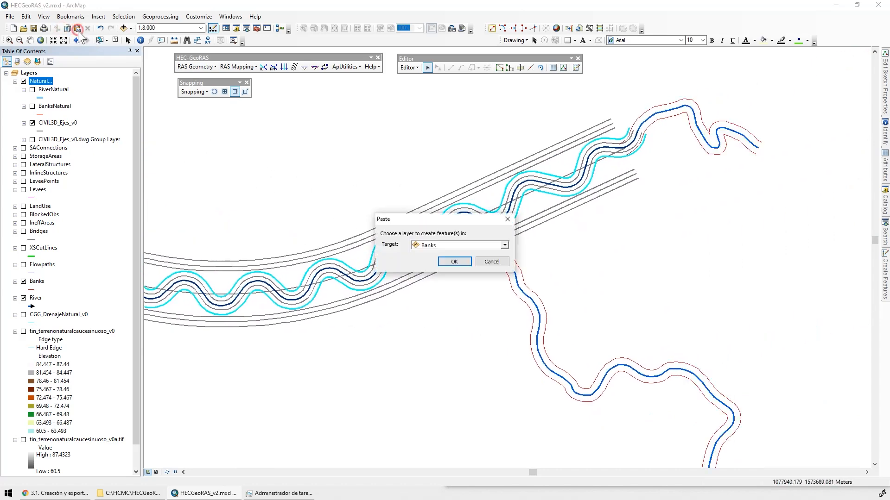
{"action": "left_click", "coordinate": [454, 261]}
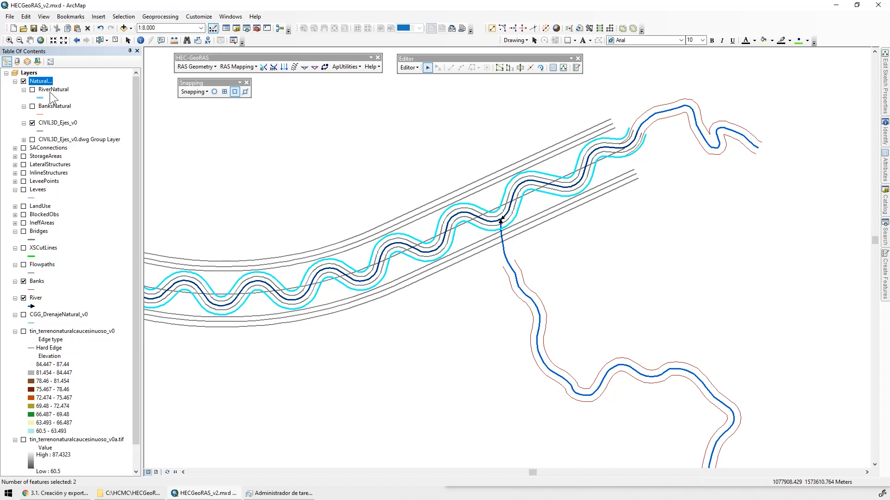
Hide the Natural group, clear the selection and inspect the Banks lines along the river and at the reach joins
{"action": "left_click", "coordinate": [24, 81]}
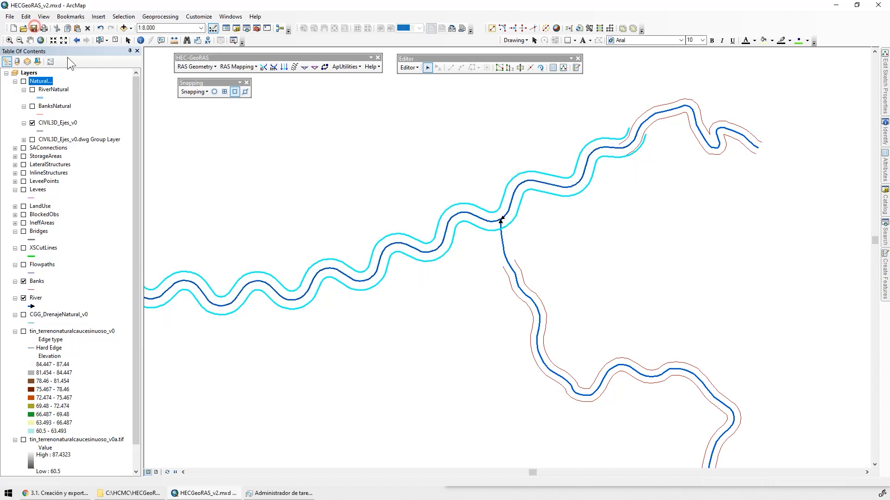
{"action": "left_click", "coordinate": [116, 41]}
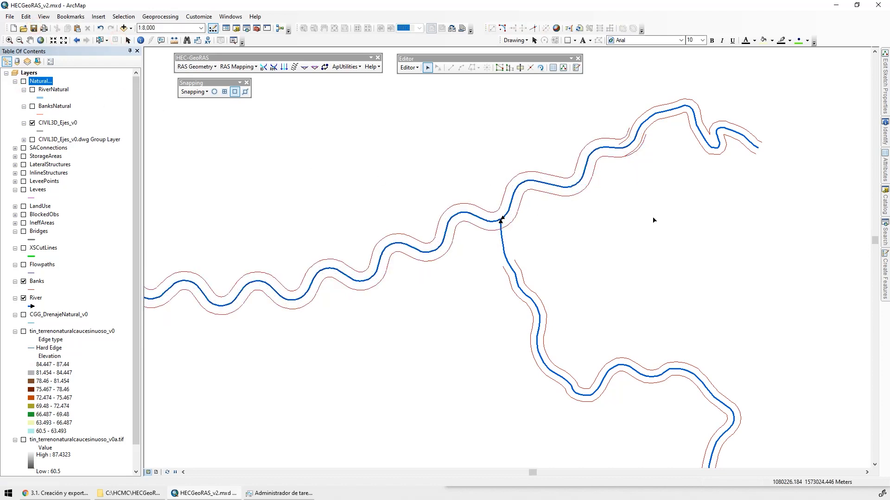
{"action": "left_click_drag", "start_coordinate": [441, 268], "coordinate": [714, 248]}
{"action": "left_click_drag", "start_coordinate": [371, 232], "coordinate": [689, 315]}
{"action": "left_click_drag", "start_coordinate": [346, 255], "coordinate": [733, 297]}
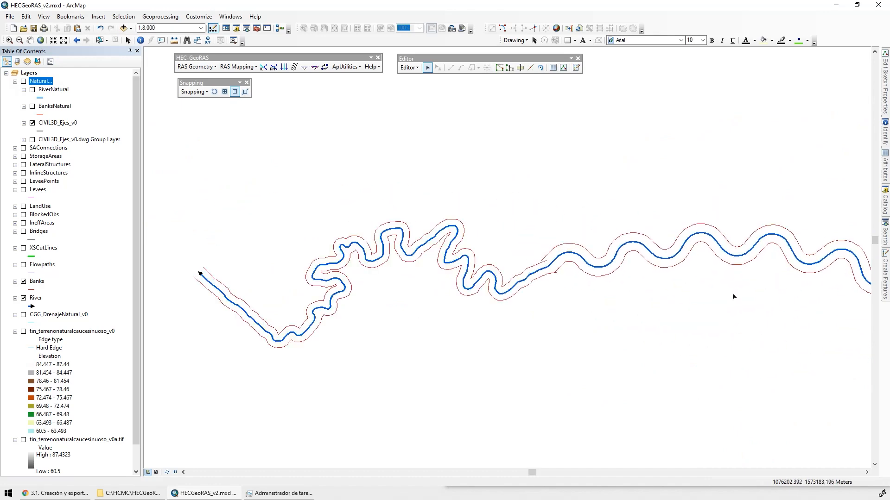
{"action": "left_click_drag", "start_coordinate": [677, 314], "coordinate": [348, 159]}
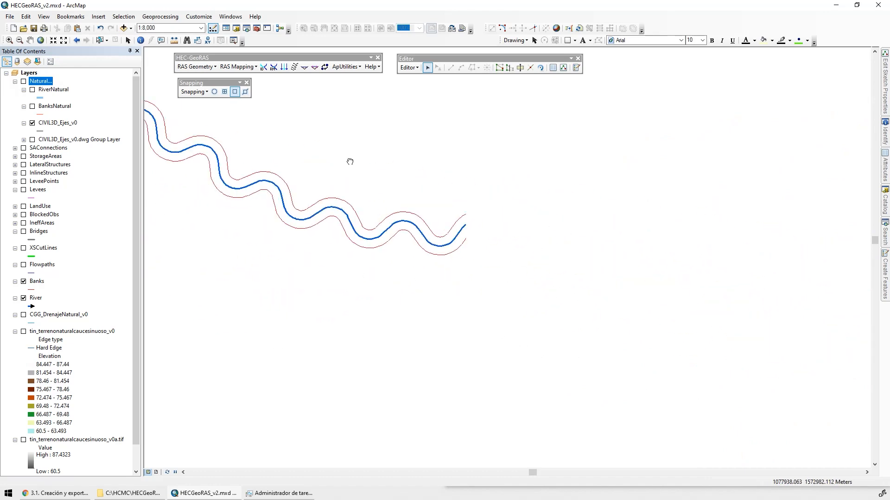
{"action": "left_click_drag", "start_coordinate": [665, 214], "coordinate": [513, 304]}
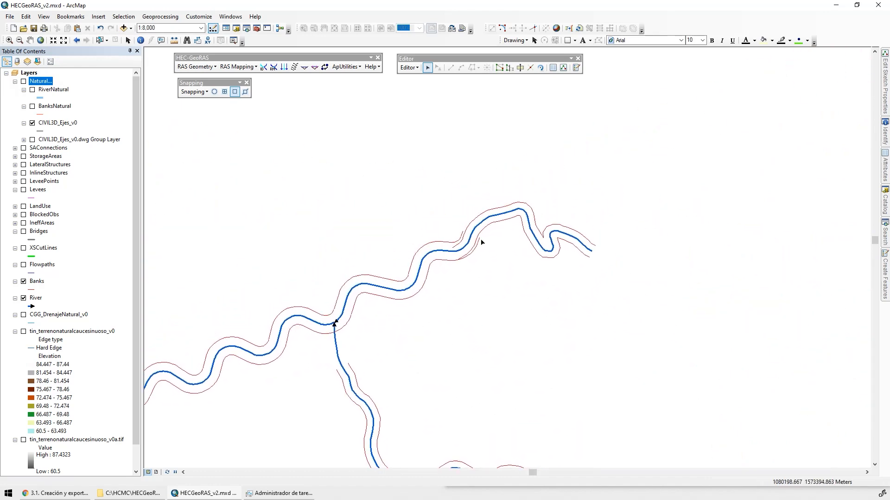
Display the tin_terrenonaturalcaucesinuoso_v0a.tif raster beneath the overlapping bank lines at the upstream end of the meandering channel
{"action": "scroll", "coordinate": [537, 241], "scroll_direction": "up", "scroll_amount": 4}
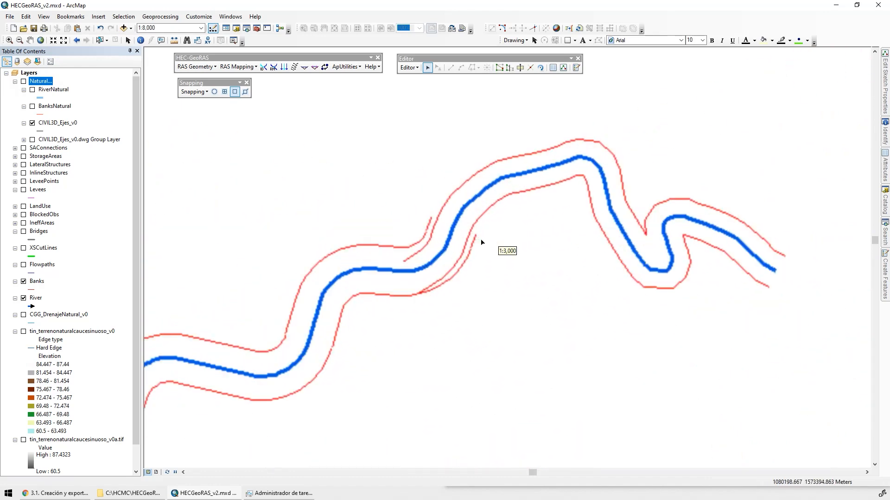
{"action": "left_click", "coordinate": [23, 440]}
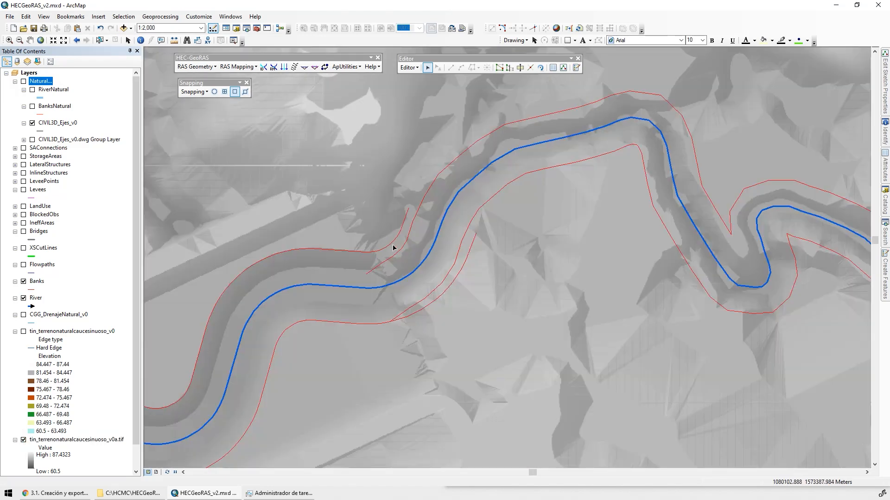
{"action": "scroll", "coordinate": [396, 242], "scroll_direction": "up", "scroll_amount": 2}
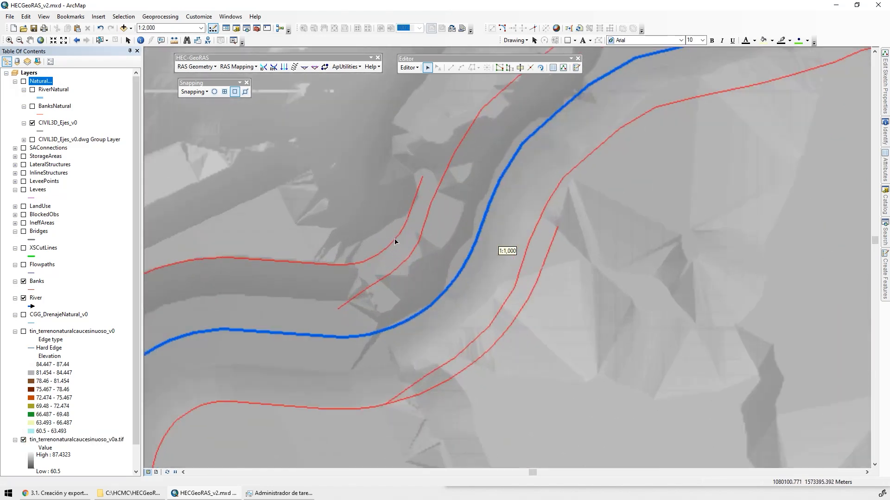
Delete vertices 30 to 34 of the upstream northern bank line and reshape its end to meet the meandering channel's northern bank
{"action": "left_click", "coordinate": [474, 162]}
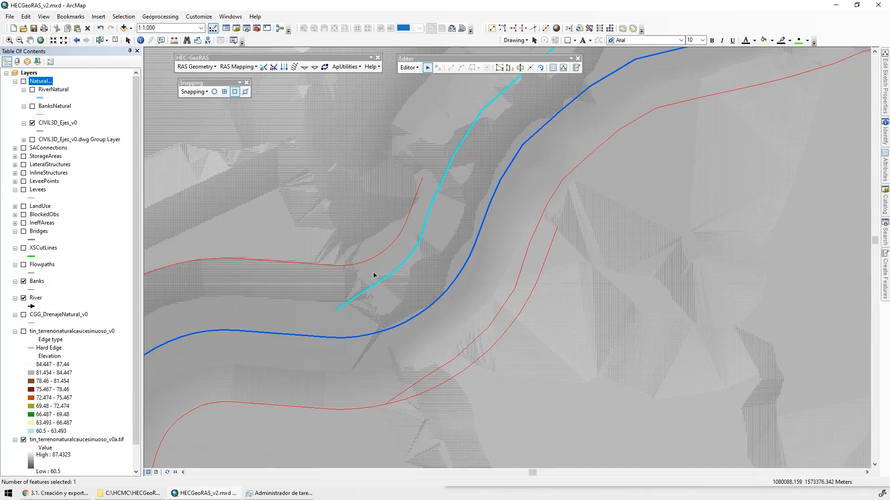
{"action": "double_click", "coordinate": [451, 172]}
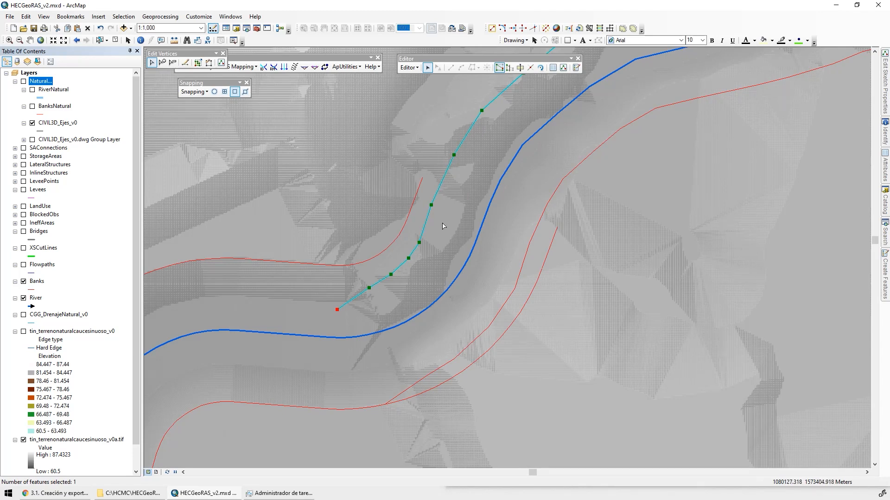
{"action": "left_click_drag", "start_coordinate": [444, 226], "coordinate": [313, 319]}
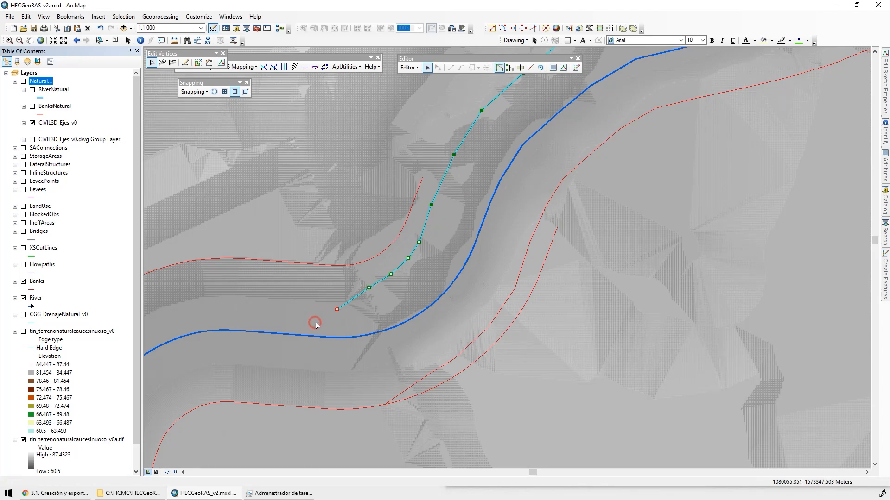
{"action": "left_click", "coordinate": [565, 68]}
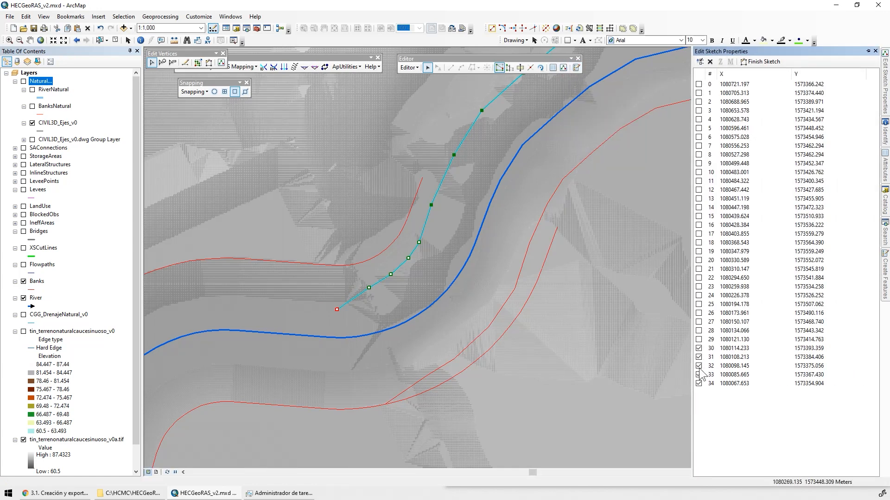
{"action": "left_click", "coordinate": [710, 62]}
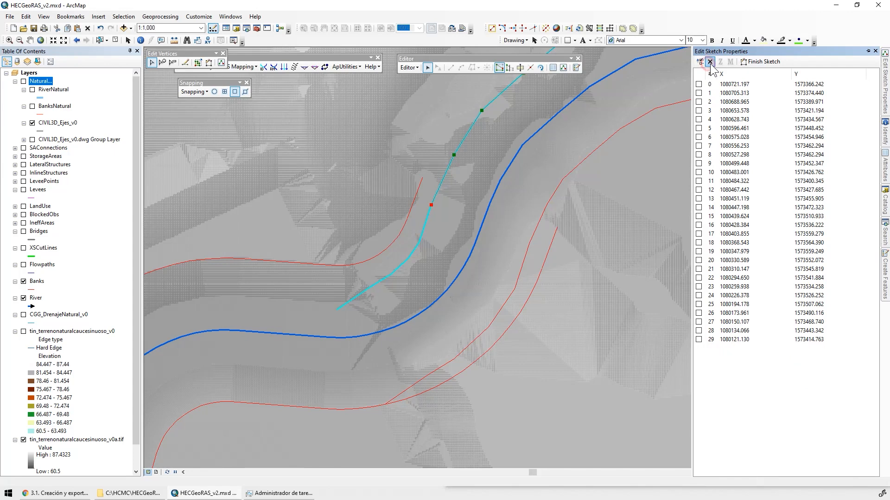
{"action": "mouse_move", "coordinate": [432, 205]}
{"action": "left_mouse_down"}
{"action": "mouse_move", "coordinate": [422, 178]}
{"action": "mouse_move", "coordinate": [456, 149]}
{"action": "mouse_move", "coordinate": [457, 134]}
{"action": "left_mouse_up"}
{"action": "left_click", "coordinate": [669, 213]}
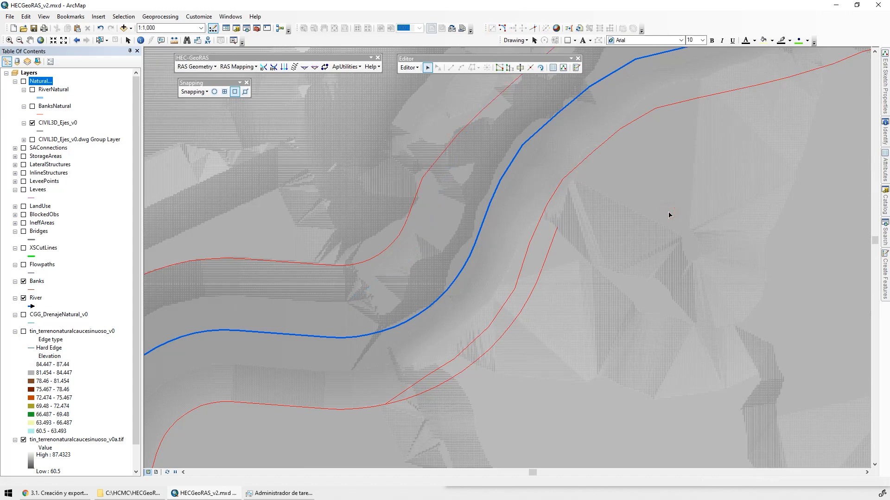
Delete vertices 35 to 40 of the upstream southern bank line, keeping the Edit Sketch Properties window pinned open
{"action": "left_click_drag", "start_coordinate": [642, 255], "coordinate": [628, 332]}
{"action": "left_click_drag", "start_coordinate": [611, 307], "coordinate": [594, 247]}
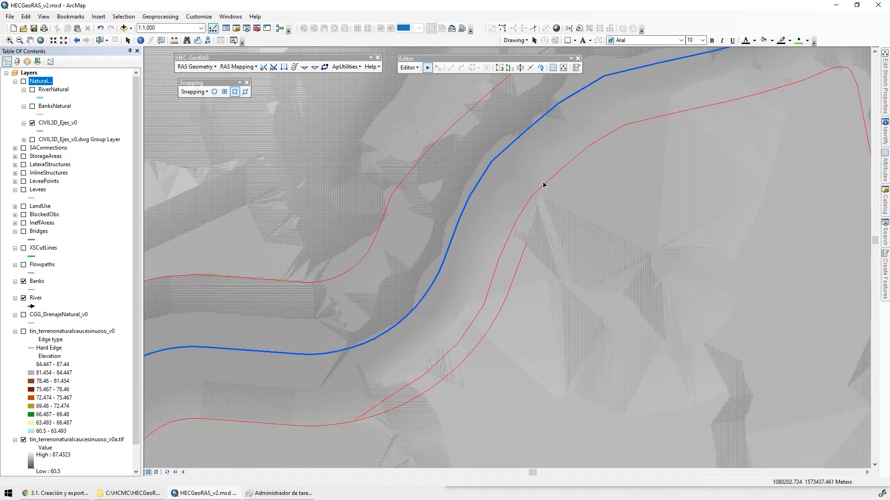
{"action": "double_click", "coordinate": [543, 185]}
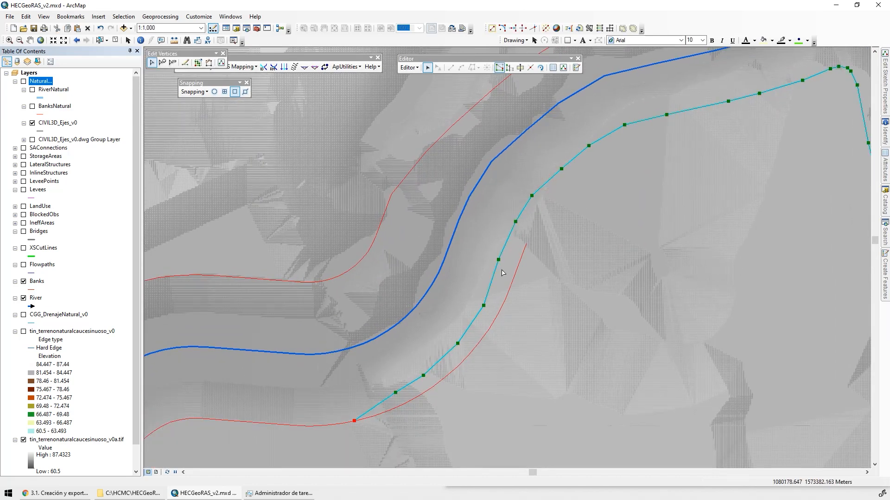
{"action": "left_click_drag", "start_coordinate": [506, 245], "coordinate": [340, 440]}
{"action": "left_click", "coordinate": [563, 67]}
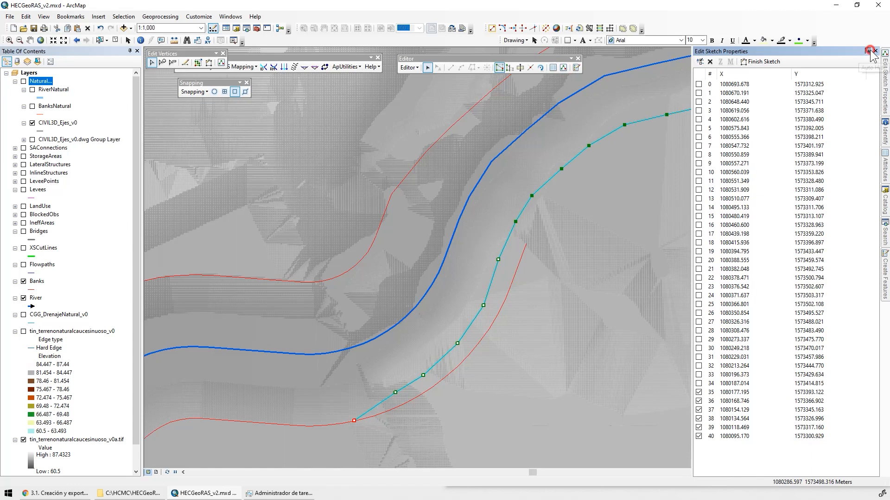
{"action": "left_click", "coordinate": [868, 51]}
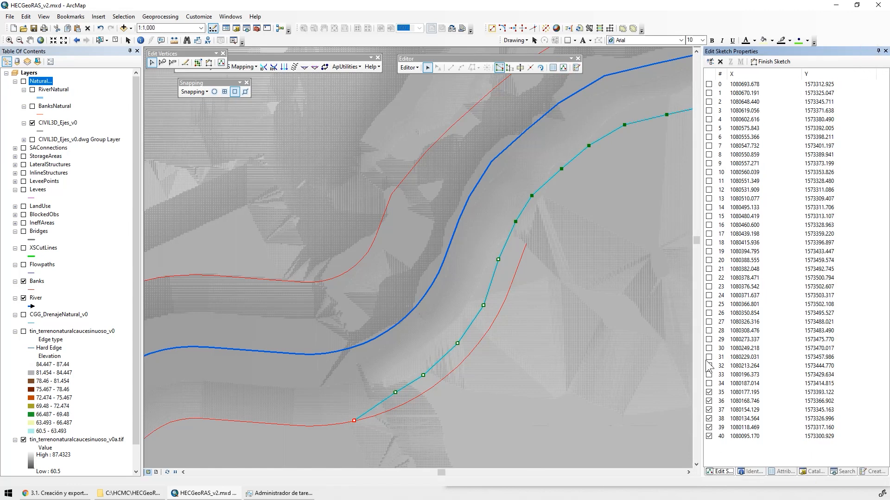
{"action": "left_click", "coordinate": [720, 62]}
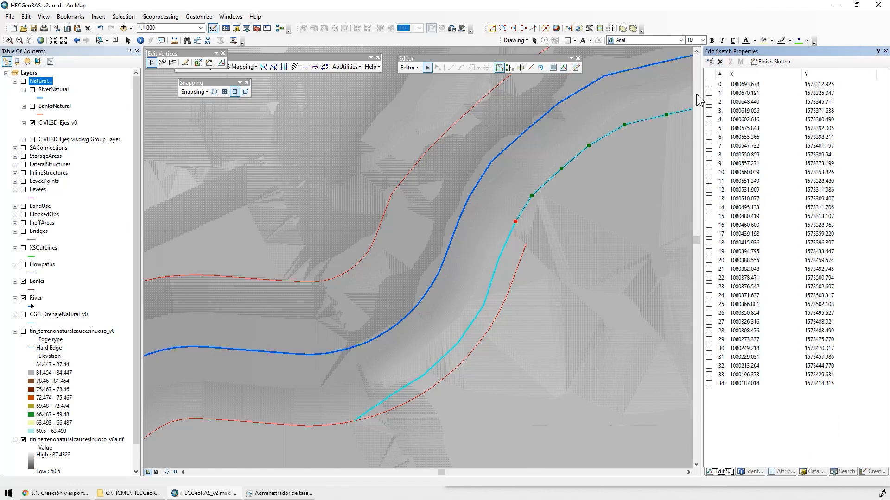
Snap the trimmed southern bank line's end to the meandering channel's southern bank and shift its last vertices to smooth the join
{"action": "left_click", "coordinate": [526, 224]}
{"action": "double_click", "coordinate": [523, 207]}
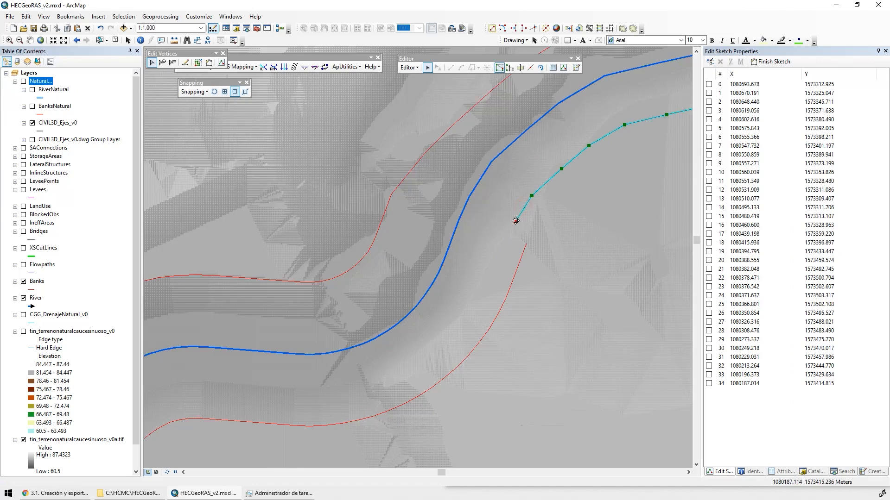
{"action": "left_click_drag", "start_coordinate": [516, 222], "coordinate": [526, 243]}
{"action": "left_click_drag", "start_coordinate": [534, 198], "coordinate": [546, 196]}
{"action": "left_click_drag", "start_coordinate": [562, 169], "coordinate": [572, 164]}
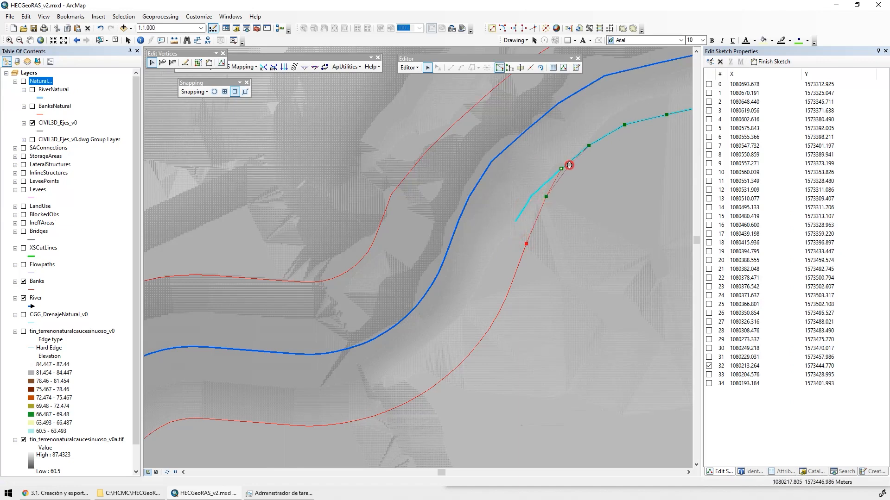
{"action": "left_click", "coordinate": [574, 244]}
Merge the two southern bank lines at the upstream join into the 6525.33959 (Banks) feature
{"action": "scroll", "coordinate": [574, 244], "scroll_direction": "down", "scroll_amount": 2}
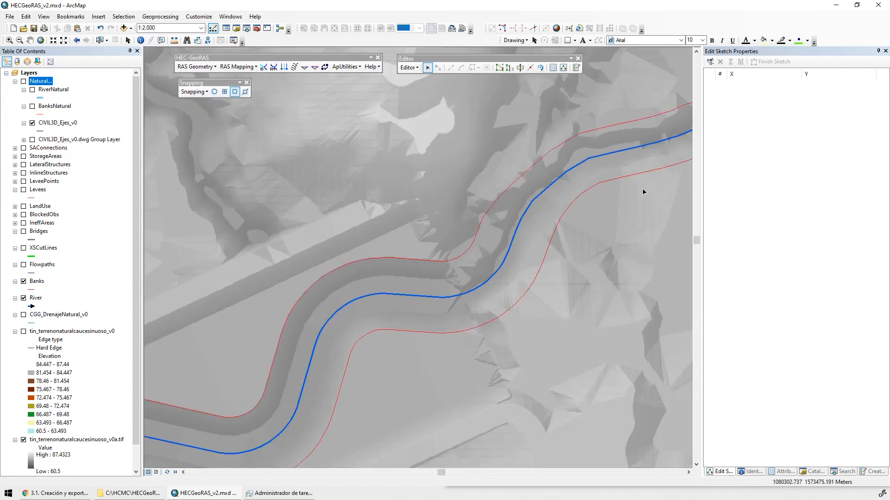
{"action": "left_click_drag", "start_coordinate": [642, 191], "coordinate": [509, 192]}
{"action": "left_click_drag", "start_coordinate": [393, 279], "coordinate": [405, 291]}
{"action": "left_click_drag", "start_coordinate": [467, 170], "coordinate": [482, 186]}
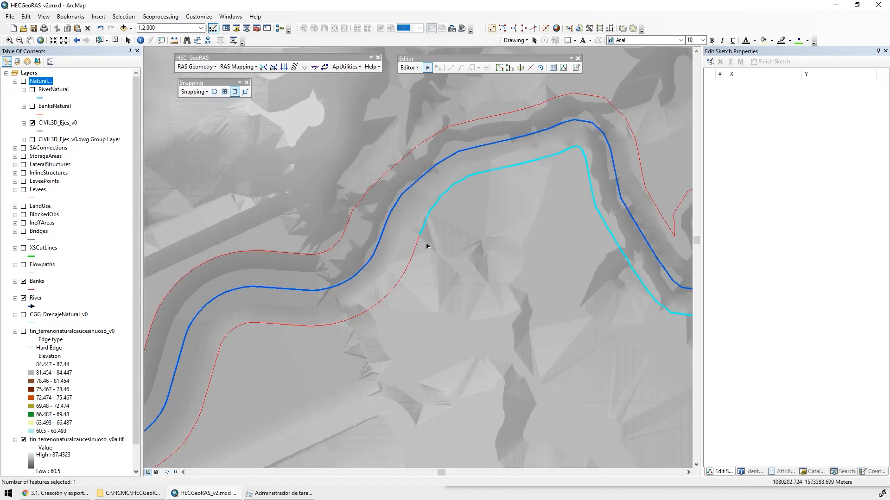
{"action": "left_click_drag", "start_coordinate": [407, 253], "coordinate": [429, 283]}
{"action": "left_click_drag", "start_coordinate": [472, 206], "coordinate": [406, 280]}
{"action": "left_click", "coordinate": [409, 68]}
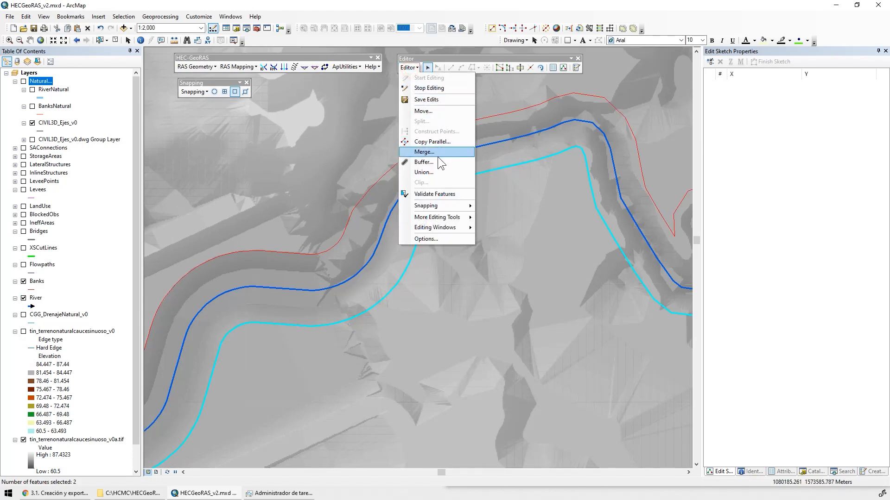
{"action": "left_click", "coordinate": [420, 153]}
{"action": "left_click", "coordinate": [378, 230]}
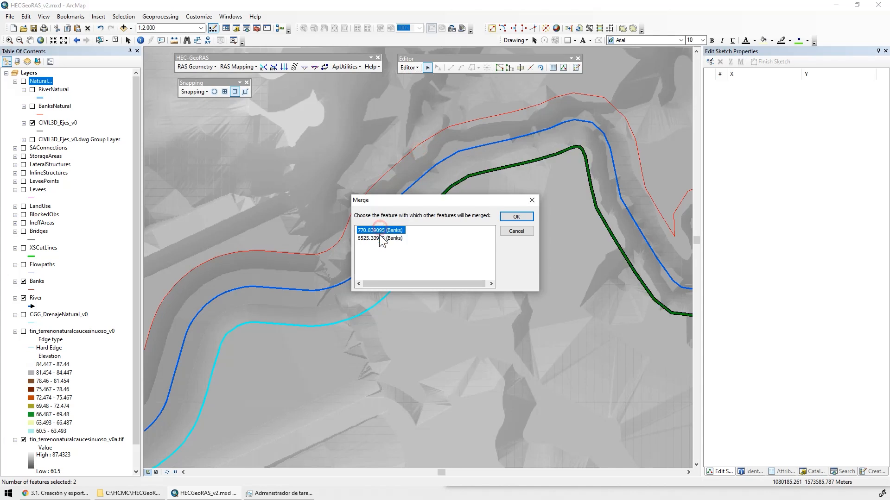
{"action": "left_click", "coordinate": [377, 238]}
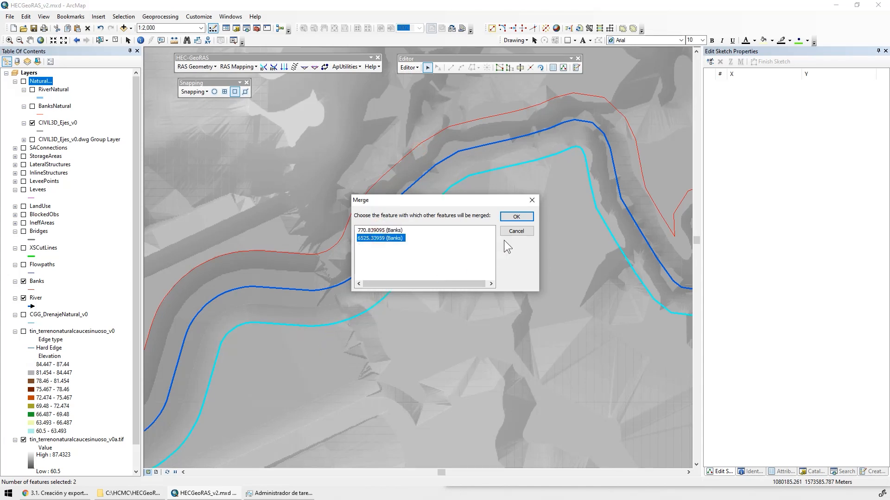
{"action": "left_click", "coordinate": [516, 216]}
Merge the two northern bank lines at the upstream join into the 6490.325735 (Banks) feature
{"action": "left_click", "coordinate": [481, 125]}
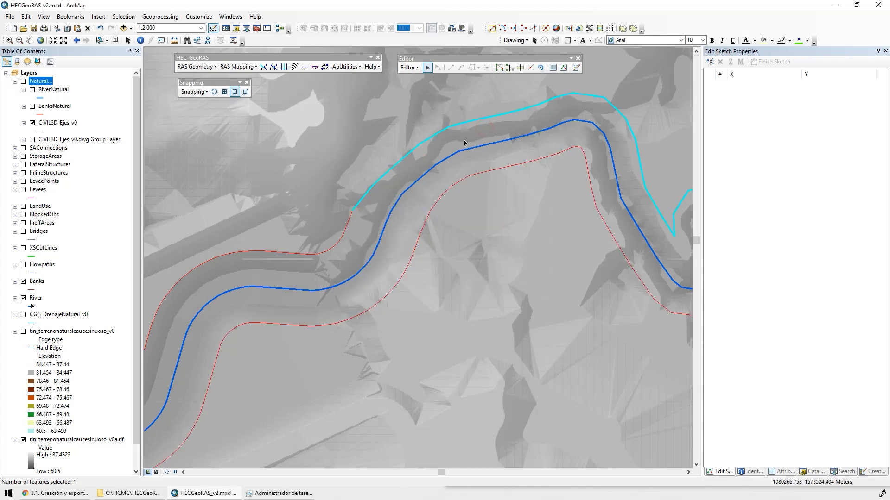
{"action": "left_click", "coordinate": [351, 251], "text": "shift"}
{"action": "left_click", "coordinate": [409, 68]}
{"action": "left_click", "coordinate": [420, 153]}
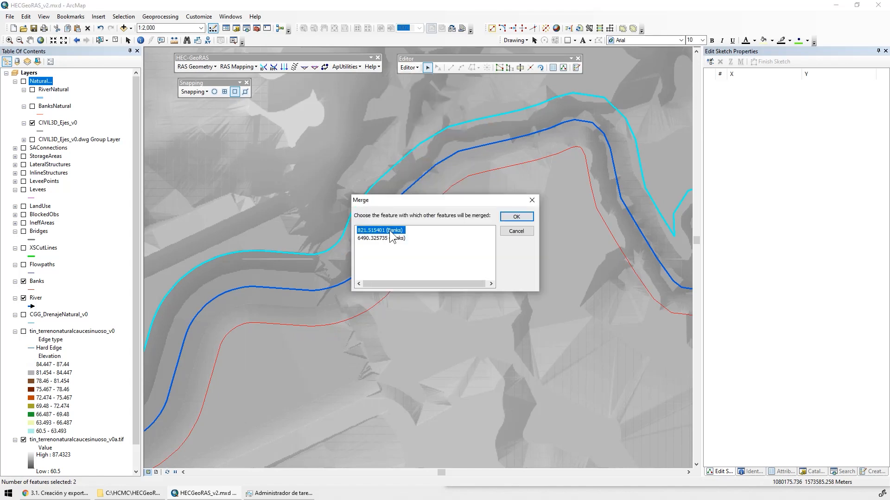
{"action": "left_click", "coordinate": [388, 237]}
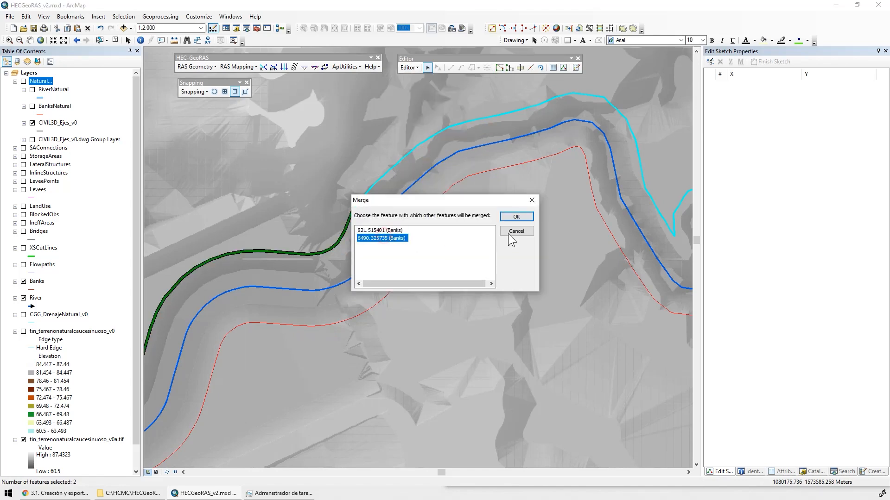
{"action": "left_click", "coordinate": [510, 216]}
Inspect the merged bank lines from the upstream end down to the tributary junction and along the tributary
{"action": "scroll", "coordinate": [494, 282], "scroll_direction": "down", "scroll_amount": 2}
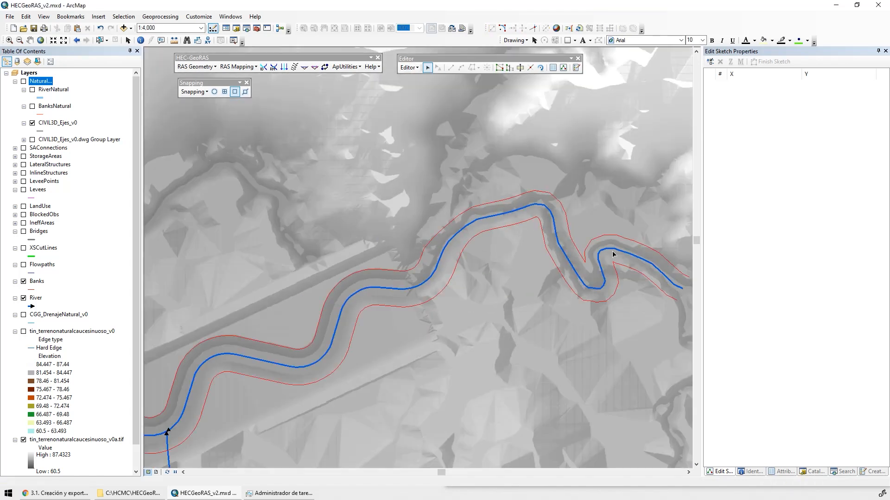
{"action": "left_click_drag", "start_coordinate": [570, 284], "coordinate": [454, 229]}
{"action": "left_click", "coordinate": [536, 226]}
{"action": "left_click_drag", "start_coordinate": [323, 327], "coordinate": [502, 301]}
{"action": "left_click_drag", "start_coordinate": [448, 281], "coordinate": [328, 324]}
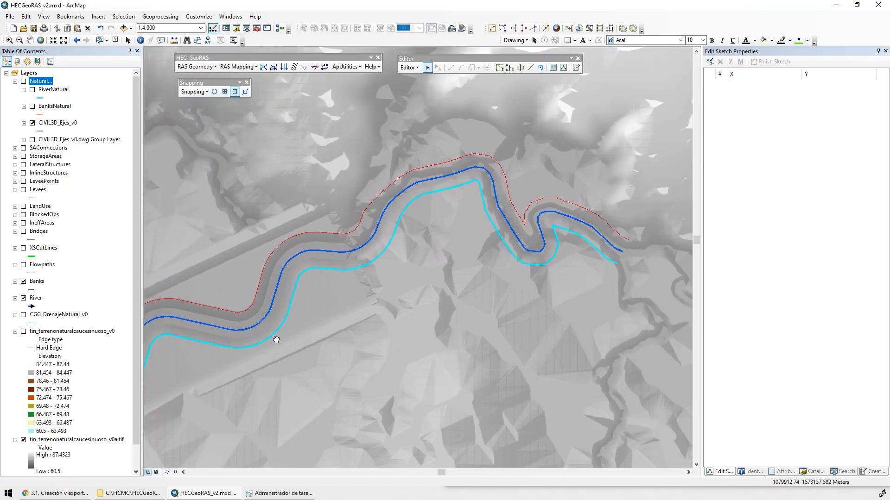
{"action": "left_click_drag", "start_coordinate": [273, 338], "coordinate": [419, 271]}
{"action": "left_click_drag", "start_coordinate": [305, 313], "coordinate": [440, 224]}
{"action": "left_click_drag", "start_coordinate": [434, 353], "coordinate": [441, 251]}
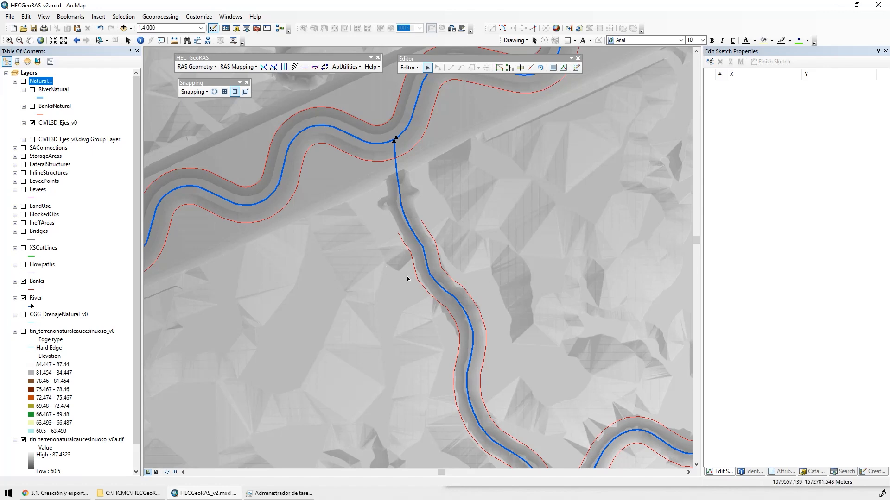
{"action": "scroll", "coordinate": [425, 298], "scroll_direction": "up", "scroll_amount": 5}
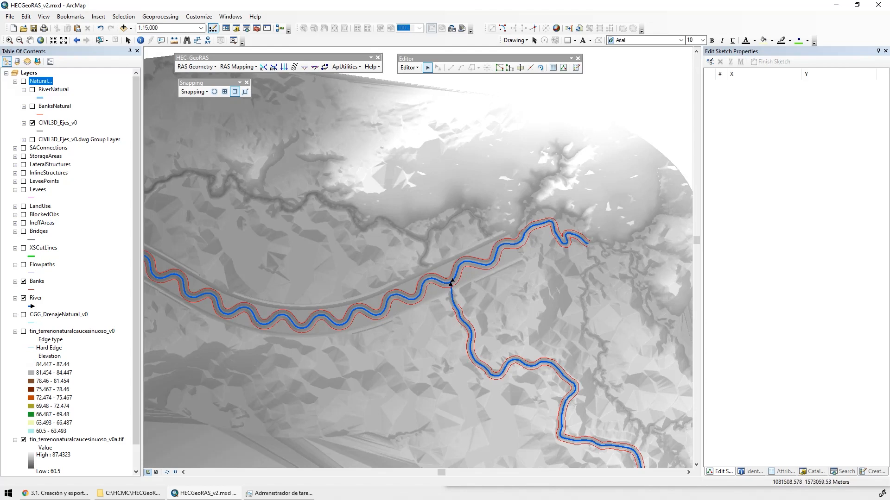
At the meandering channel's western end, snap the natural reach's northern bank end to the channel's northern bank and hide the terrain raster
{"action": "scroll", "coordinate": [430, 273], "scroll_direction": "down", "scroll_amount": 4}
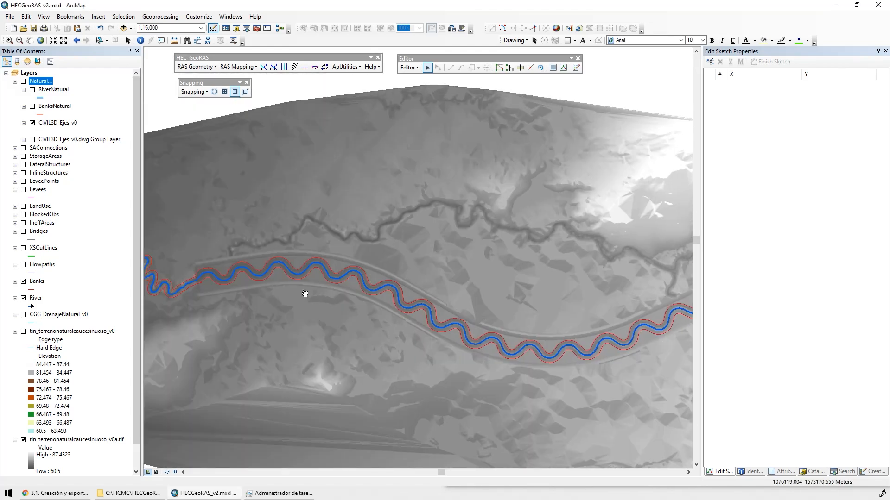
{"action": "scroll", "coordinate": [431, 274], "scroll_direction": "down", "scroll_amount": 5}
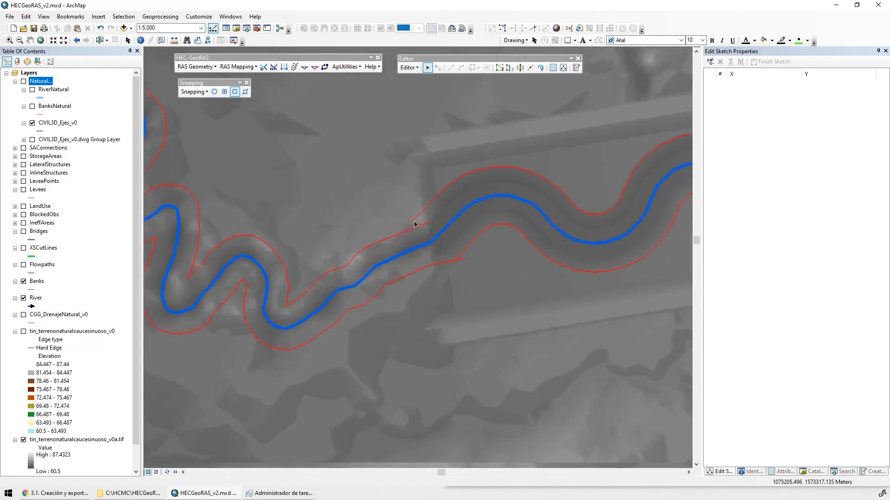
{"action": "double_click", "coordinate": [375, 253]}
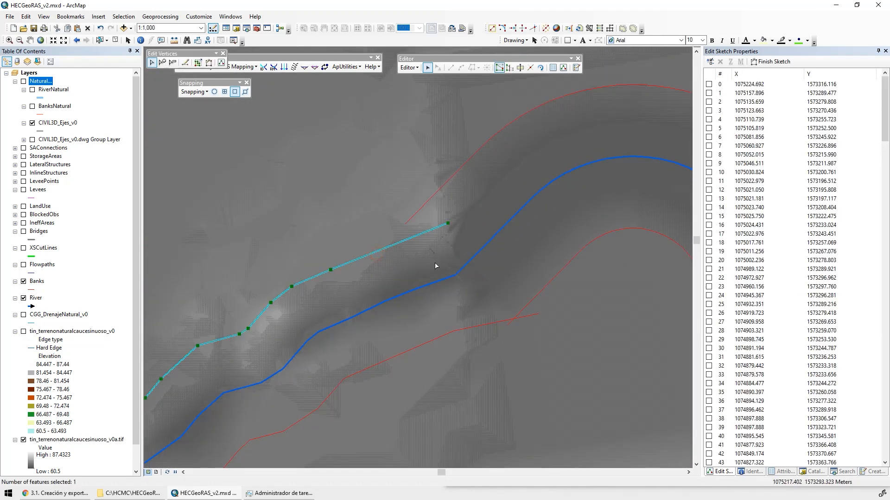
{"action": "left_click", "coordinate": [448, 223]}
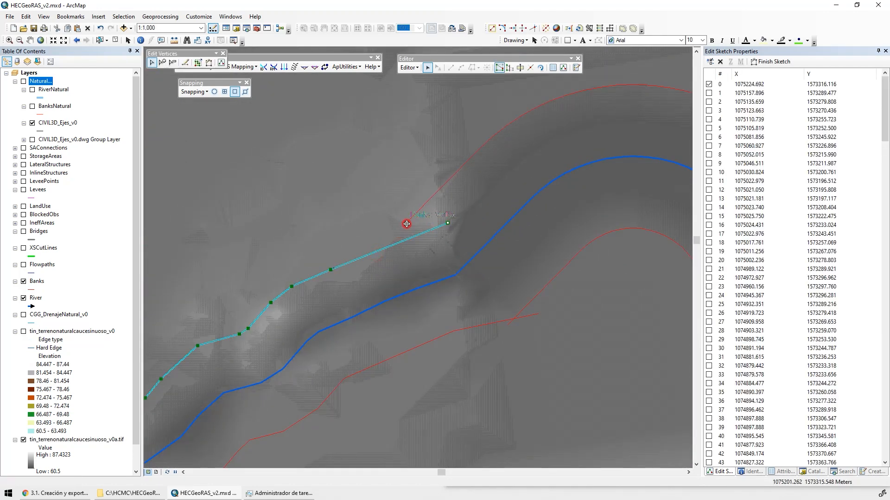
{"action": "left_click_drag", "start_coordinate": [406, 224], "coordinate": [422, 249]}
{"action": "left_click", "coordinate": [23, 439]}
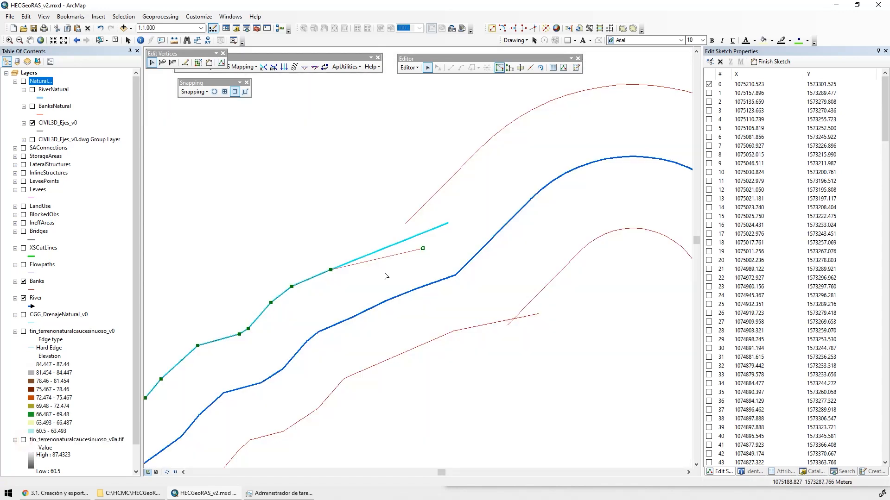
{"action": "left_click_drag", "start_coordinate": [422, 247], "coordinate": [407, 224]}
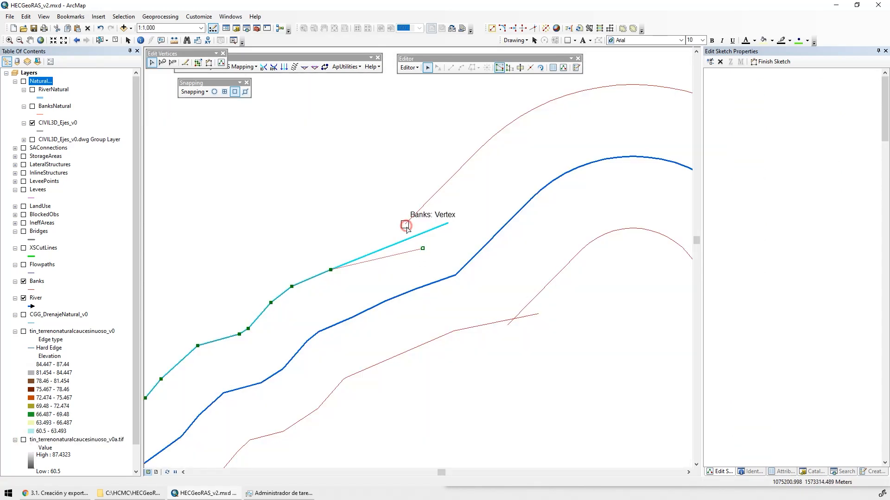
{"action": "left_click", "coordinate": [387, 293]}
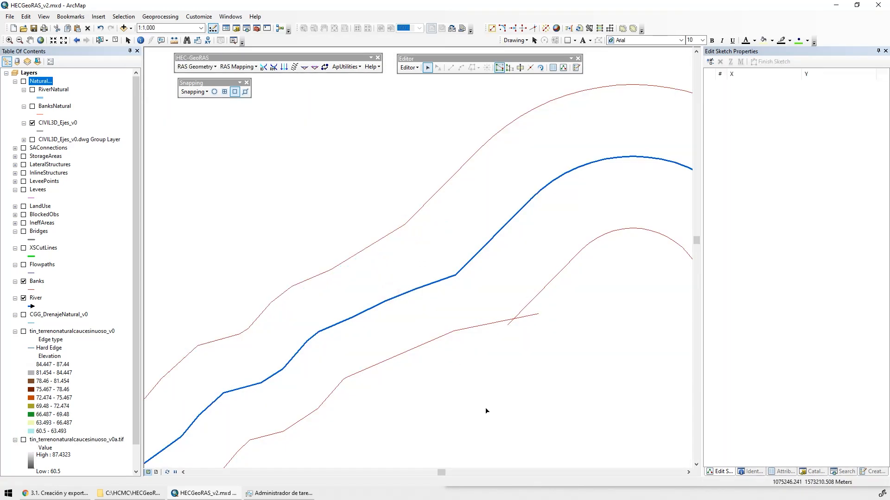
At the meandering channel's western end, snap the natural reach's southern bank end to the end vertex of the channel's southern bank
{"action": "left_click", "coordinate": [483, 328]}
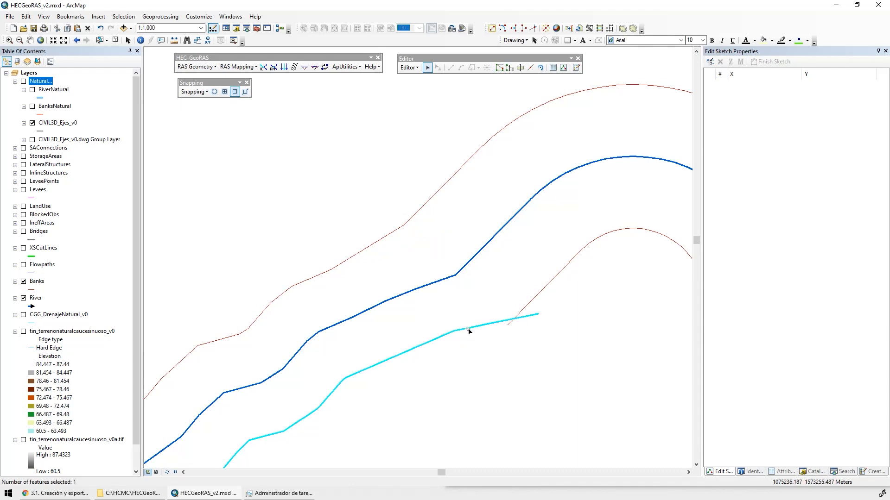
{"action": "double_click", "coordinate": [468, 329]}
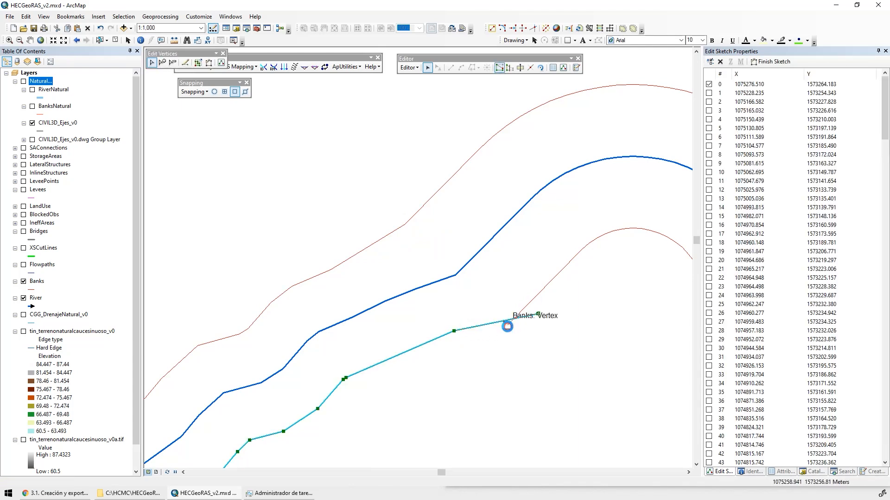
{"action": "left_click_drag", "start_coordinate": [507, 327], "coordinate": [507, 326]}
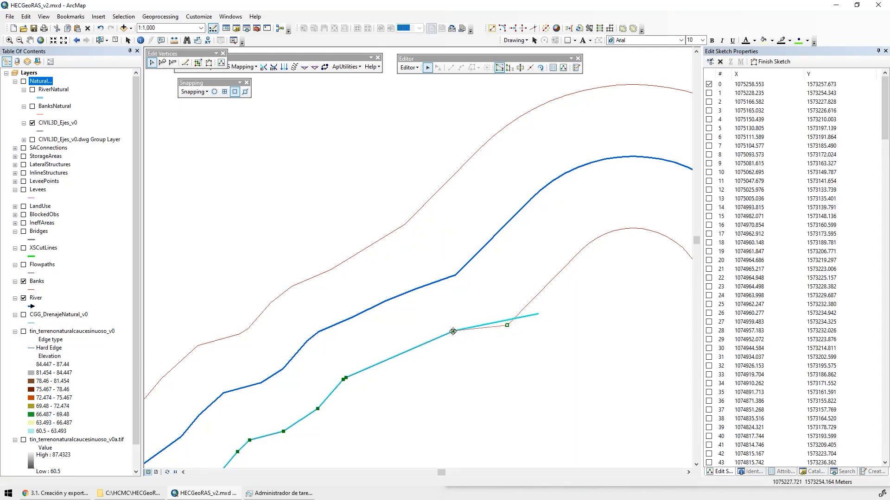
Reshape the southern bank's vertices near the join into a smooth line, using the terrain raster as reference, and hide the raster again
{"action": "left_click_drag", "start_coordinate": [453, 331], "coordinate": [431, 360]}
{"action": "left_click", "coordinate": [24, 440]}
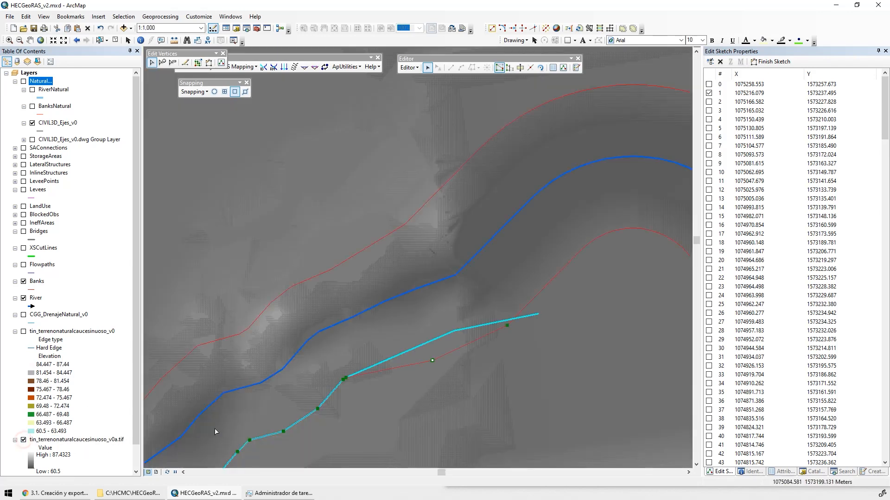
{"action": "left_click_drag", "start_coordinate": [371, 383], "coordinate": [401, 309]}
{"action": "mouse_move", "coordinate": [348, 335]}
{"action": "left_mouse_down"}
{"action": "mouse_move", "coordinate": [353, 344]}
{"action": "mouse_move", "coordinate": [378, 327]}
{"action": "left_mouse_up"}
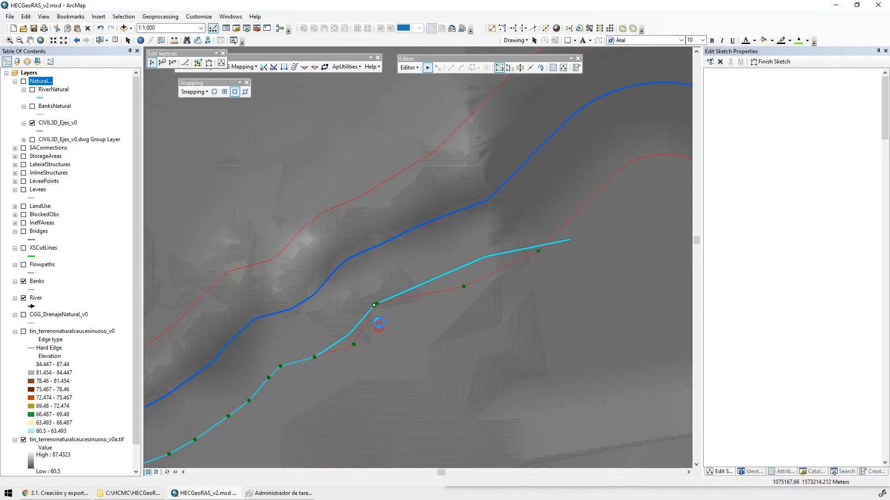
{"action": "left_click_drag", "start_coordinate": [422, 306], "coordinate": [422, 307]}
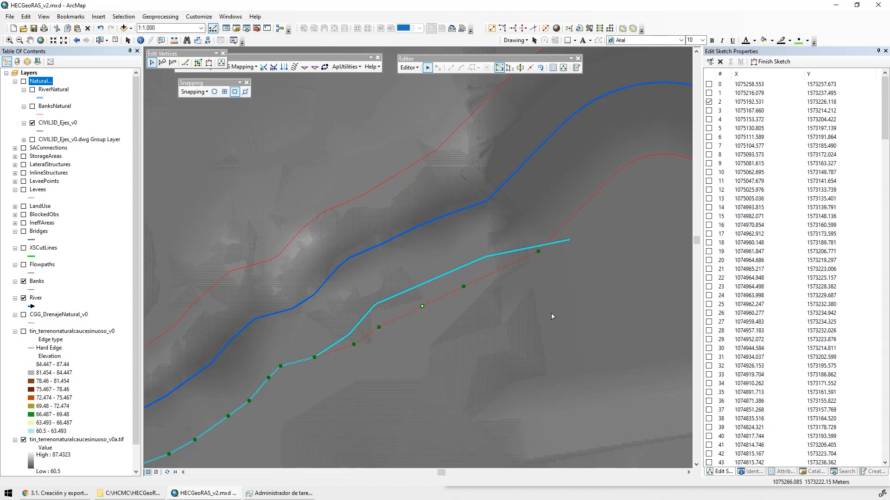
{"action": "left_click", "coordinate": [552, 315]}
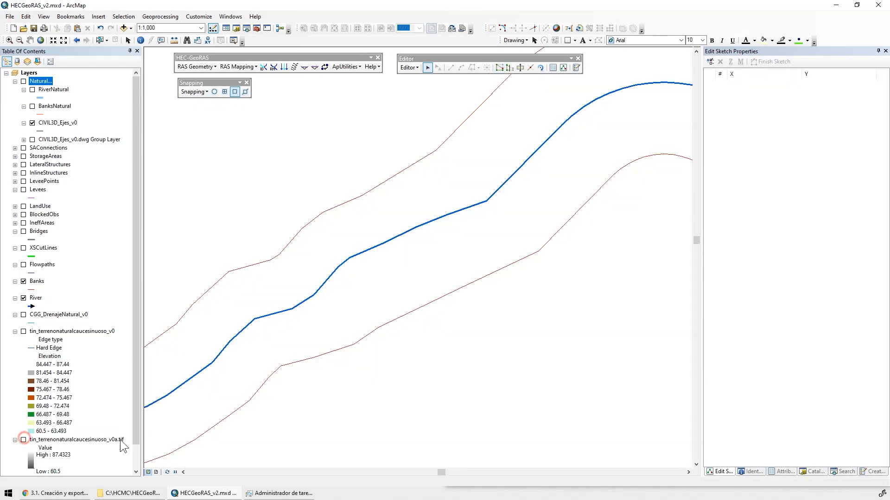
{"action": "left_click", "coordinate": [24, 439]}
Merge the two southern bank lines at the western join into the 7296.178685 (Banks) feature
{"action": "scroll", "coordinate": [549, 271], "scroll_direction": "up", "scroll_amount": 3}
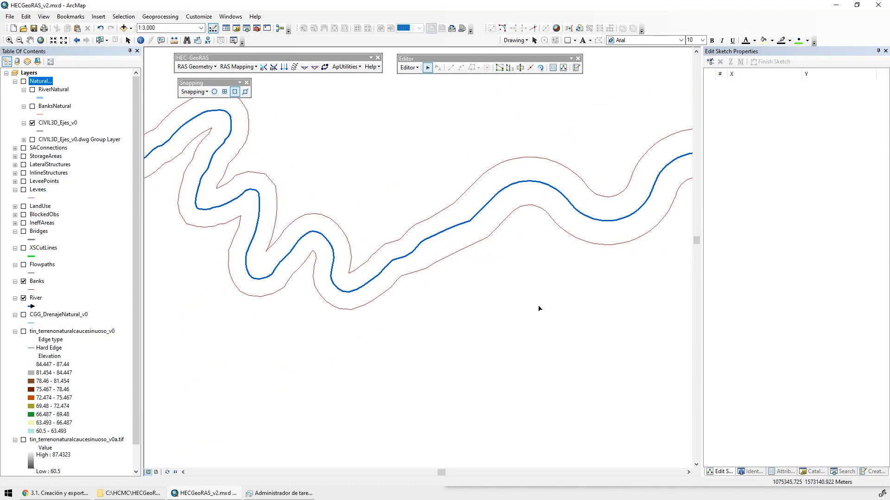
{"action": "left_click_drag", "start_coordinate": [469, 235], "coordinate": [487, 265]}
{"action": "left_click_drag", "start_coordinate": [504, 211], "coordinate": [518, 219]}
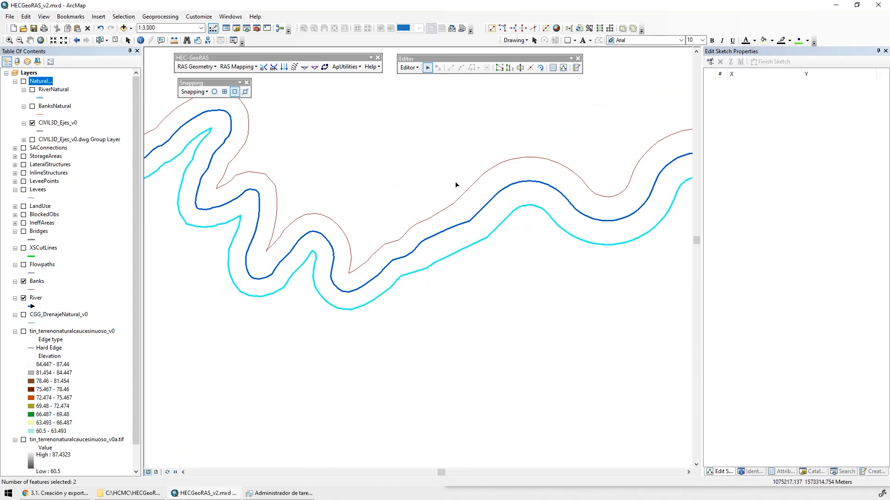
{"action": "left_click", "coordinate": [410, 68]}
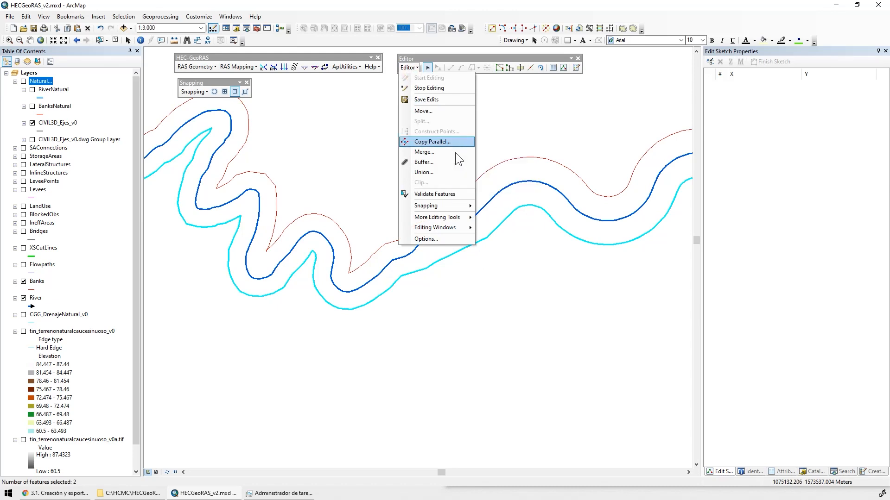
{"action": "left_click", "coordinate": [427, 152]}
{"action": "left_click", "coordinate": [393, 238]}
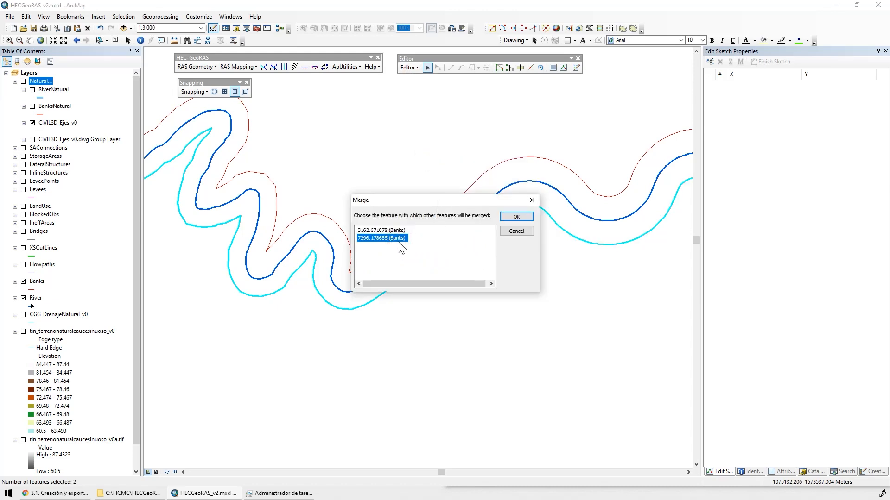
{"action": "left_click", "coordinate": [517, 216]}
Merge the two northern bank lines at the western join into the 7311.841136 (Banks) feature and clear the selection
{"action": "left_click", "coordinate": [421, 220], "text": "shift"}
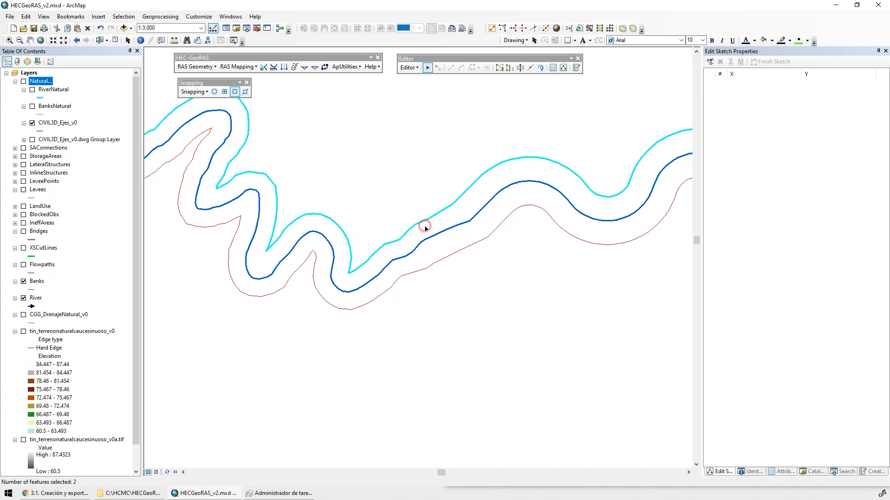
{"action": "left_click", "coordinate": [401, 68]}
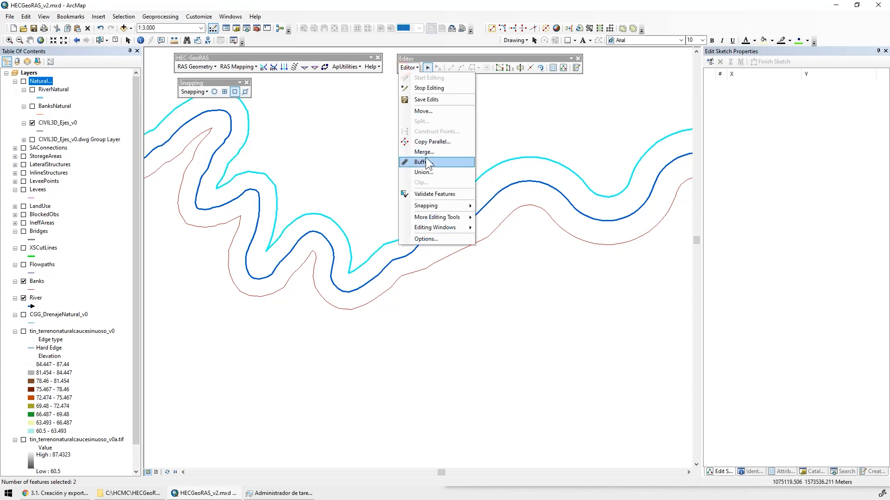
{"action": "left_click", "coordinate": [425, 157]}
{"action": "left_click", "coordinate": [387, 238]}
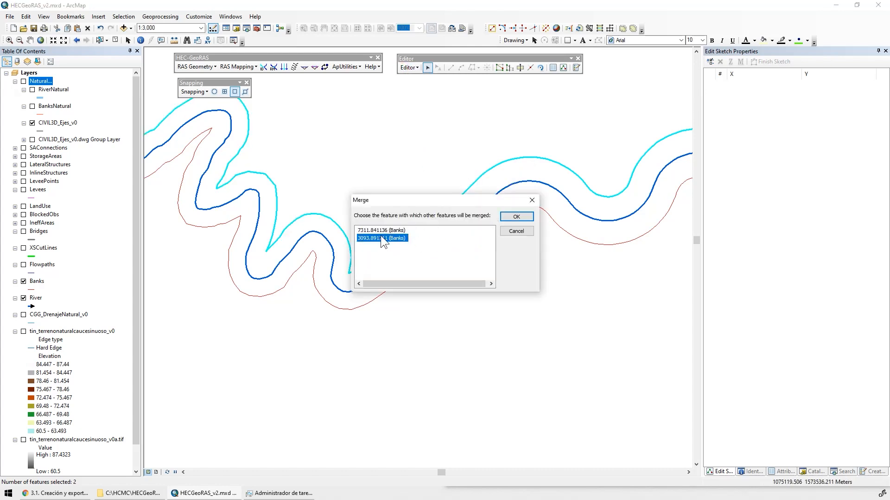
{"action": "double_click", "coordinate": [371, 231]}
{"action": "left_click", "coordinate": [455, 288]}
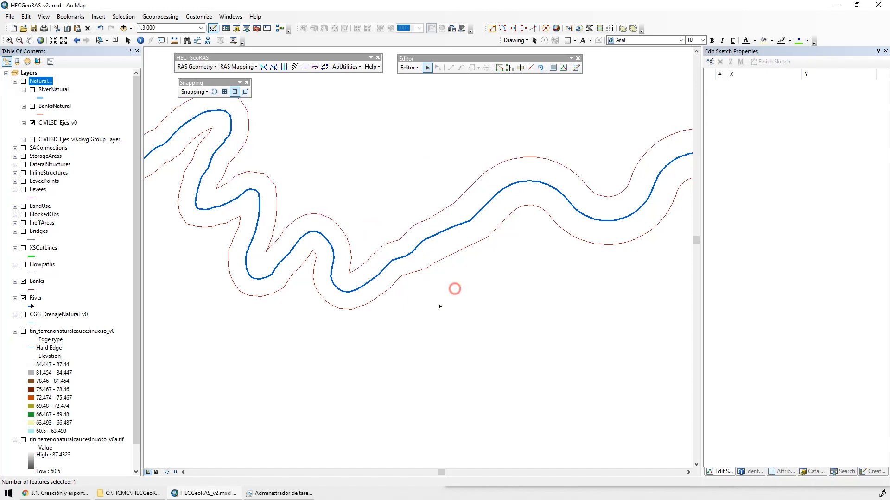
Symbolize the Banks layer with the Arrow at End line style in red and increase its line width
{"action": "left_click_drag", "start_coordinate": [419, 312], "coordinate": [613, 410]}
{"action": "left_click_drag", "start_coordinate": [296, 373], "coordinate": [605, 307]}
{"action": "left_click_drag", "start_coordinate": [349, 364], "coordinate": [597, 224]}
{"action": "left_click_drag", "start_coordinate": [359, 272], "coordinate": [388, 321]}
{"action": "left_click", "coordinate": [31, 289]}
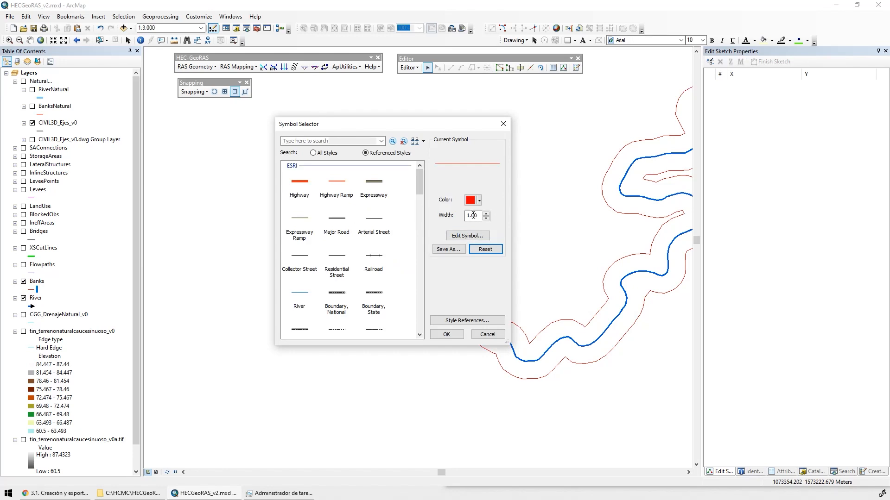
{"action": "left_click_drag", "start_coordinate": [413, 190], "coordinate": [416, 304]}
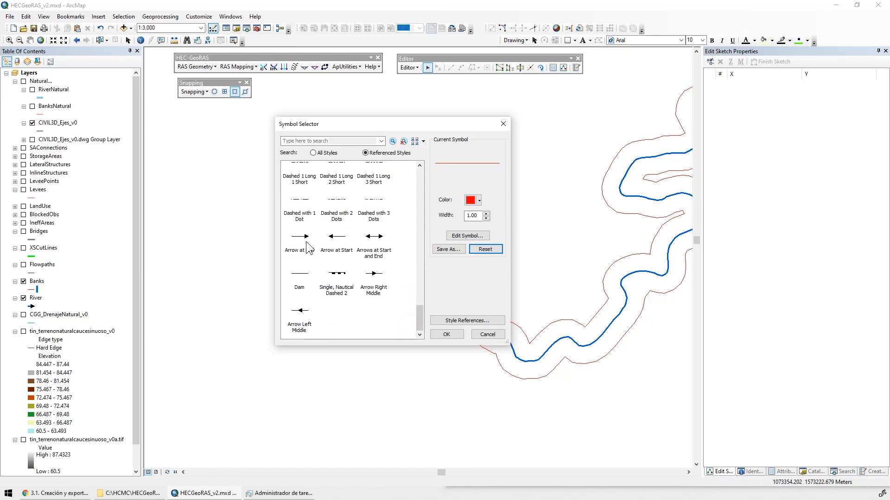
{"action": "left_click", "coordinate": [299, 237]}
{"action": "left_click", "coordinate": [478, 201]}
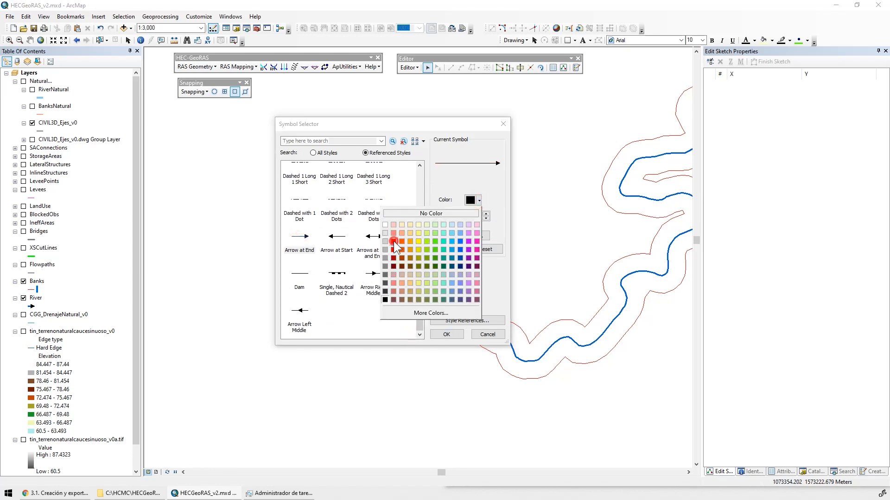
{"action": "left_click", "coordinate": [394, 242]}
{"action": "left_click", "coordinate": [485, 213]}
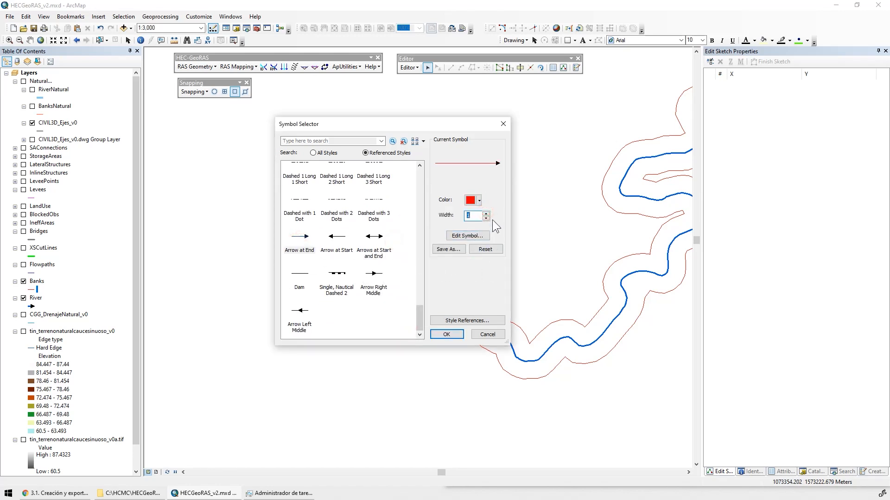
{"action": "left_click", "coordinate": [486, 213]}
{"action": "left_click", "coordinate": [446, 335]}
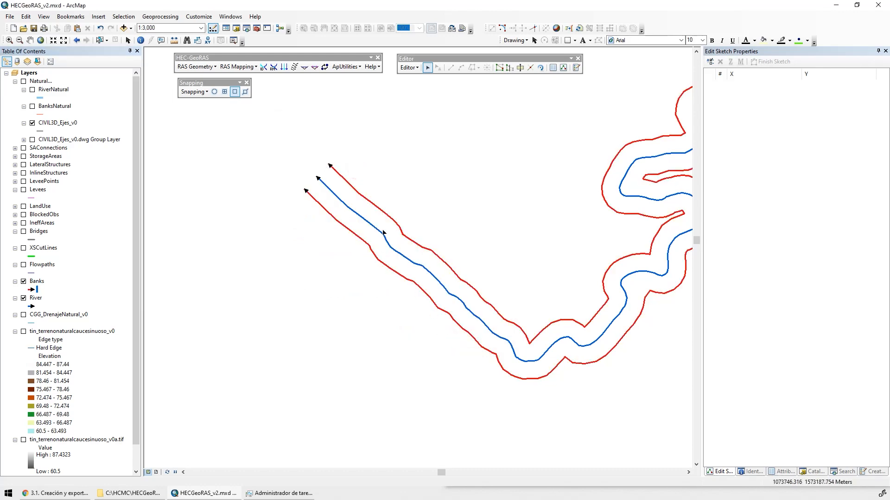
Check the bank line directions along the river and tributary, save the Banks edits and stop the editing session
{"action": "left_click_drag", "start_coordinate": [496, 350], "coordinate": [194, 413]}
{"action": "left_click_drag", "start_coordinate": [484, 246], "coordinate": [252, 241]}
{"action": "left_click_drag", "start_coordinate": [309, 274], "coordinate": [203, 260]}
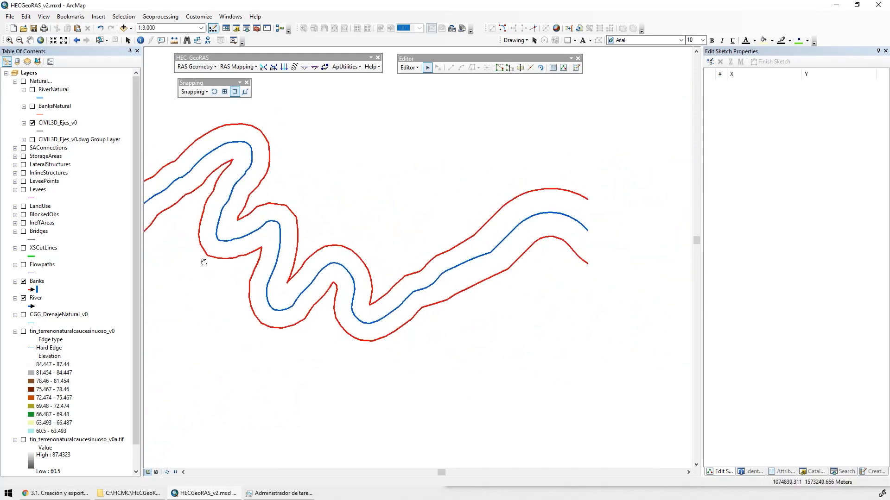
{"action": "left_click_drag", "start_coordinate": [501, 278], "coordinate": [264, 352]}
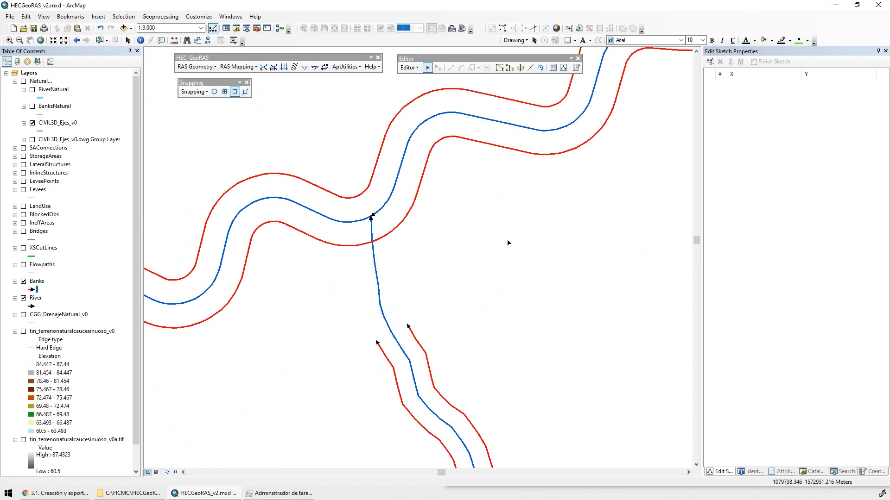
{"action": "scroll", "coordinate": [449, 292], "scroll_direction": "up", "scroll_amount": 5}
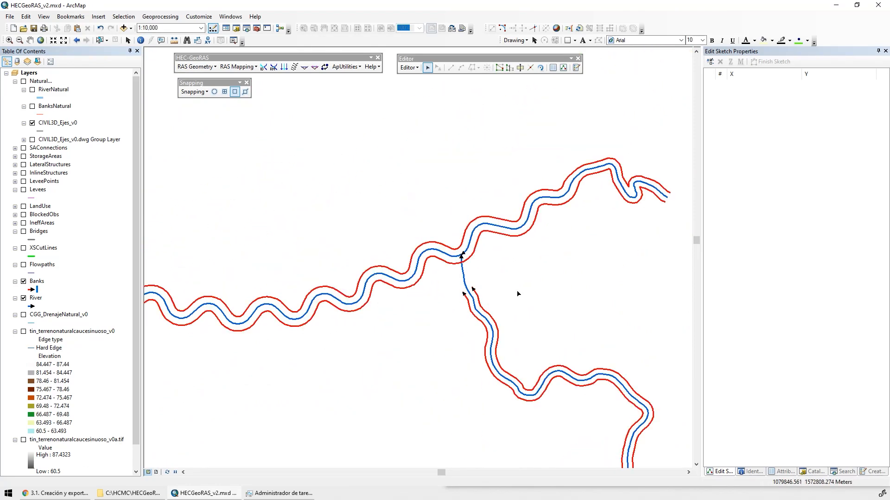
{"action": "scroll", "coordinate": [522, 298], "scroll_direction": "up", "scroll_amount": 2}
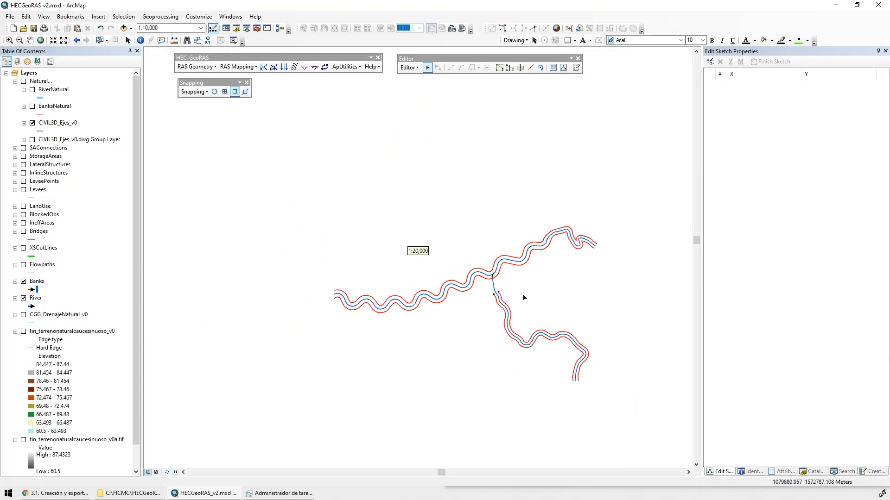
{"action": "left_click", "coordinate": [409, 68]}
{"action": "left_click", "coordinate": [430, 99]}
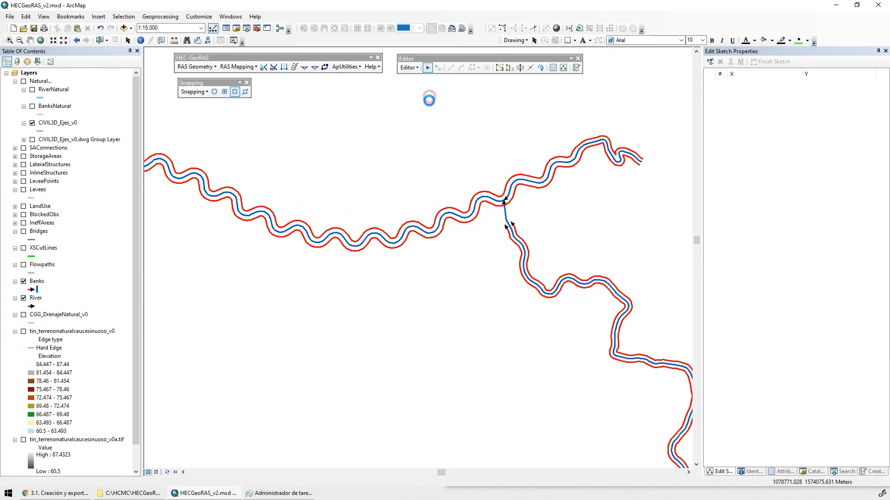
{"action": "left_click", "coordinate": [409, 67]}
{"action": "left_click", "coordinate": [424, 88]}
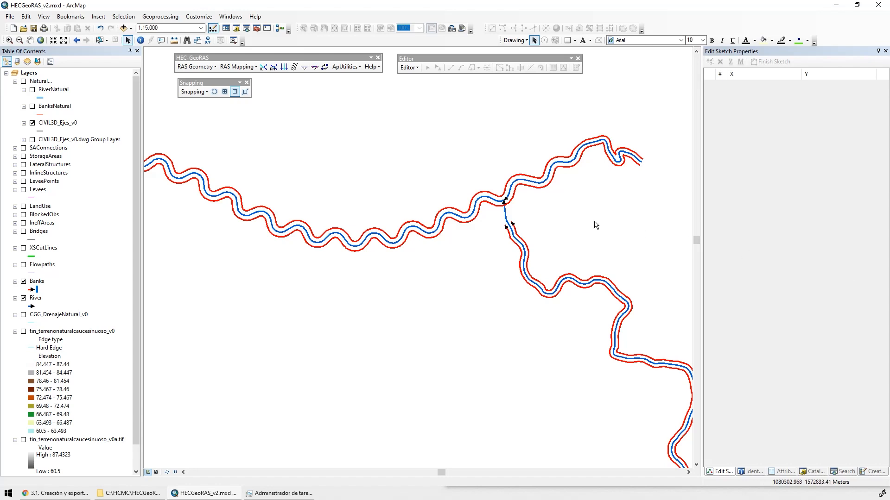
Switch to File Explorer, view the contents of the C:\HCMC\DatosTema3 folder, and return to ArcMap
{"action": "left_click_drag", "start_coordinate": [557, 219], "coordinate": [412, 135]}
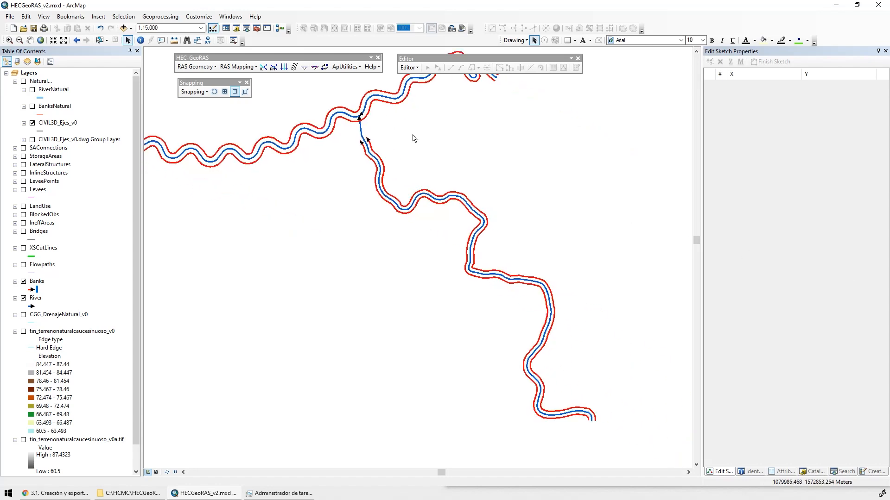
{"action": "left_click", "coordinate": [130, 493]}
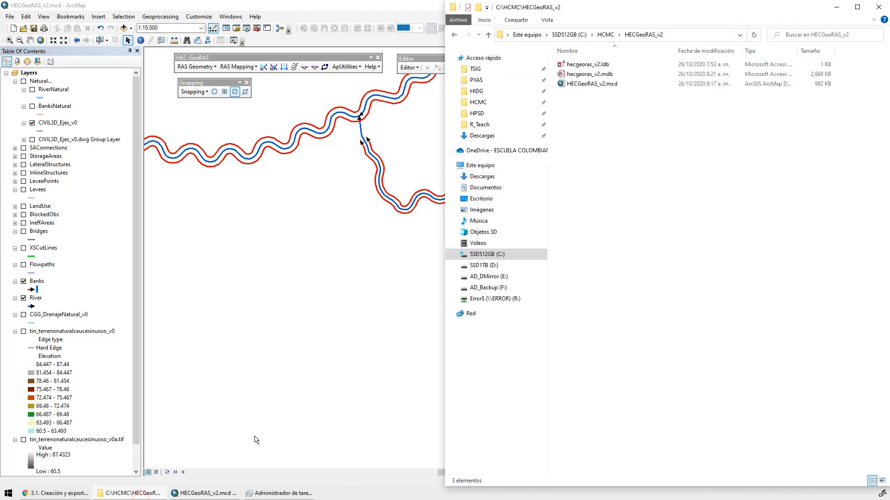
{"action": "left_click", "coordinate": [605, 35]}
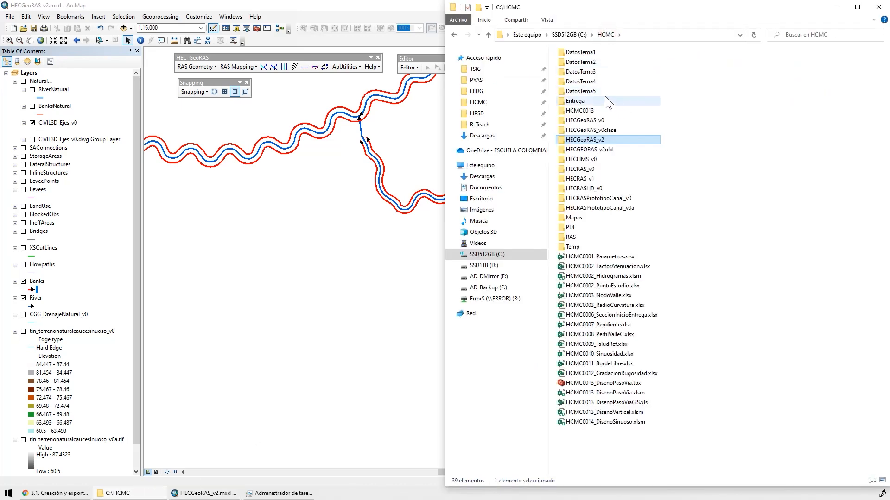
{"action": "left_click", "coordinate": [583, 72]}
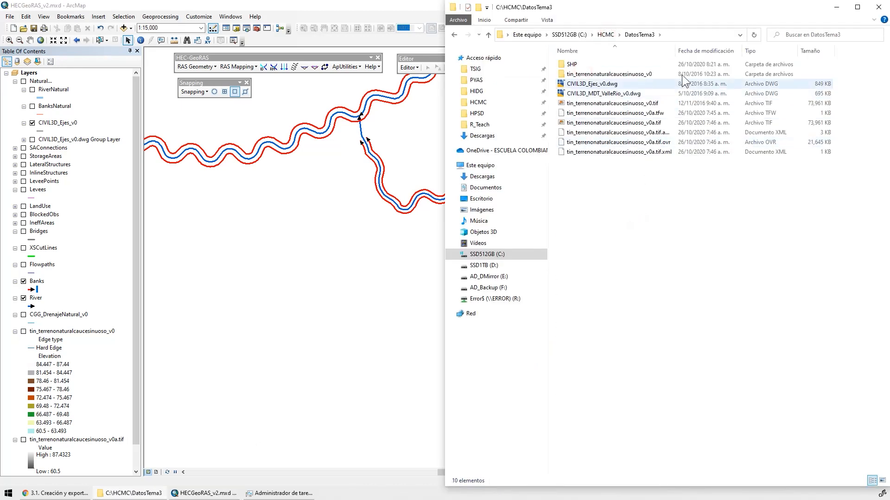
{"action": "left_click_drag", "start_coordinate": [675, 51], "coordinate": [705, 57]}
{"action": "left_click", "coordinate": [280, 5]}
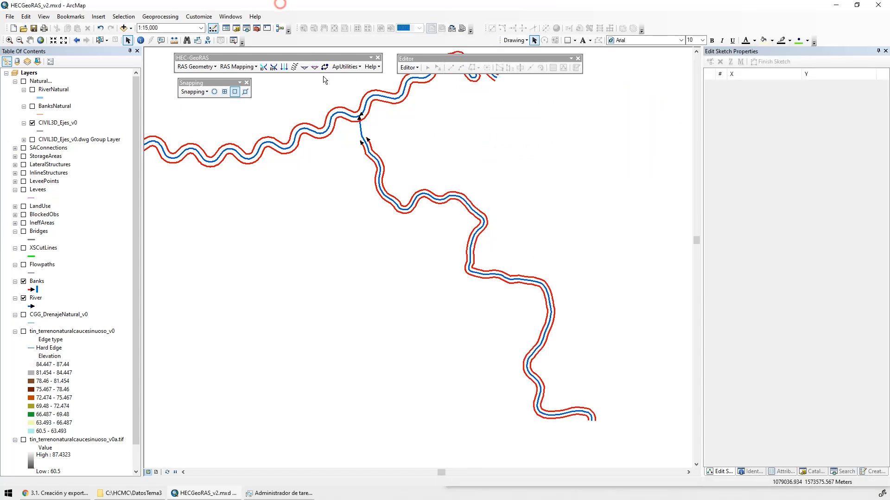
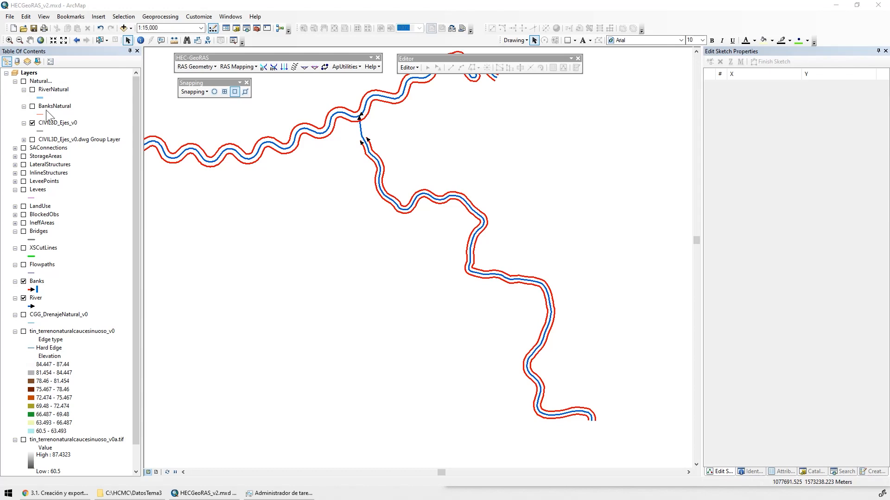
Add the XSCutLines_v2.shp shapefile from the SHP folder inside DatosTema3 to the map
{"action": "left_click", "coordinate": [124, 28]}
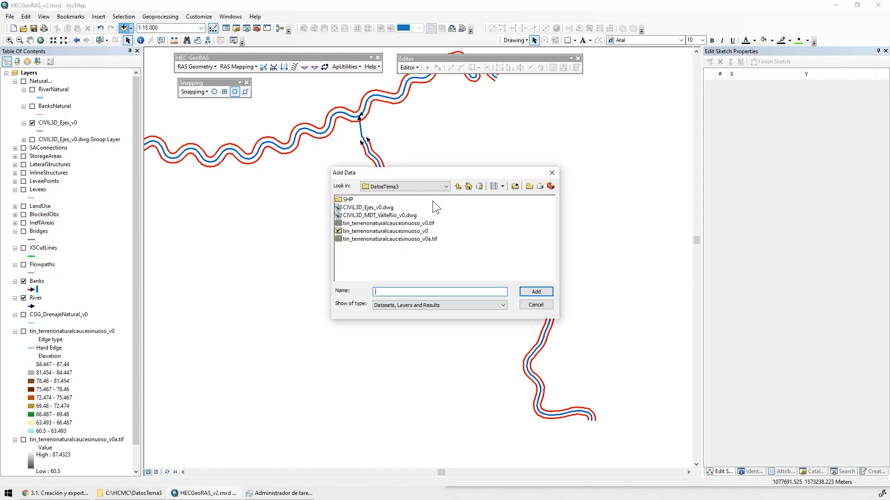
{"action": "double_click", "coordinate": [348, 200]}
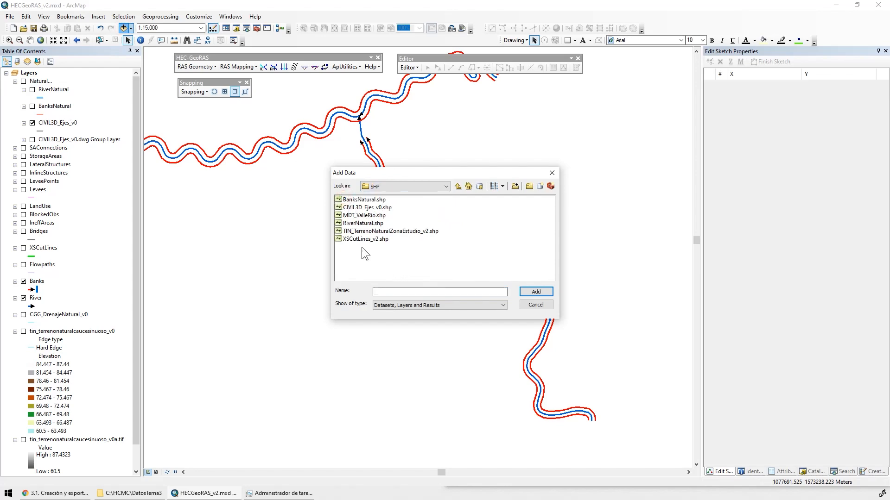
{"action": "left_click", "coordinate": [355, 241]}
{"action": "left_click", "coordinate": [529, 292]}
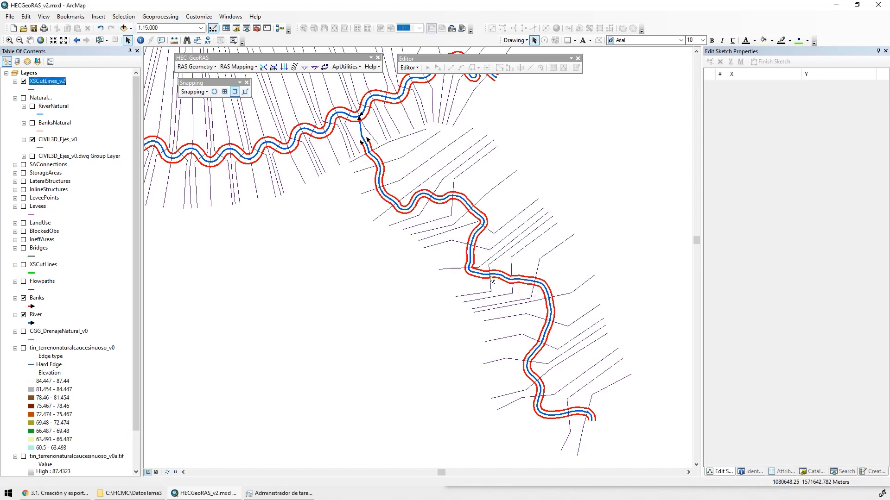
Rename the added XSCutLines_v2 layer as XSCutLines_v2Ejemplo
{"action": "left_click_drag", "start_coordinate": [386, 223], "coordinate": [453, 368]}
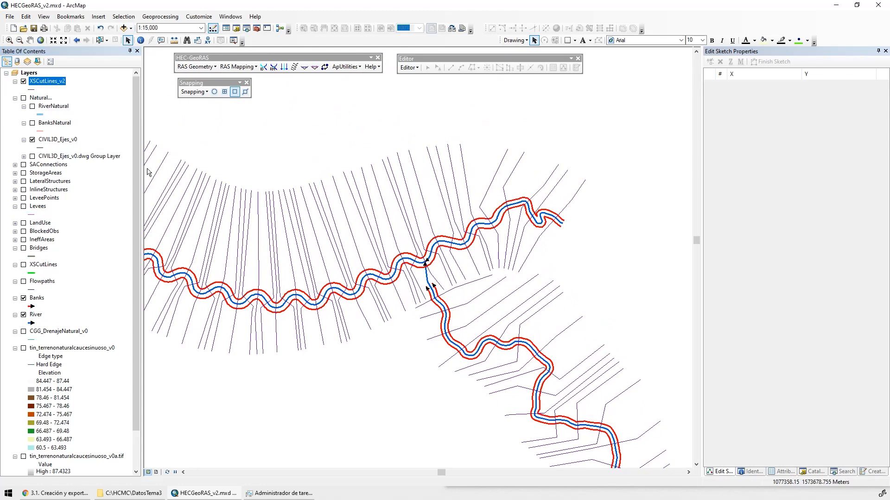
{"action": "left_click", "coordinate": [58, 84]}
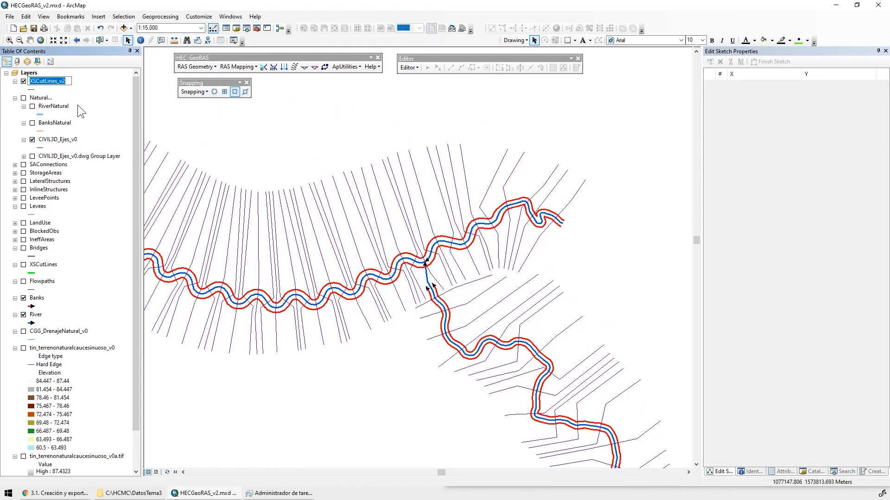
{"action": "key", "text": "End"}
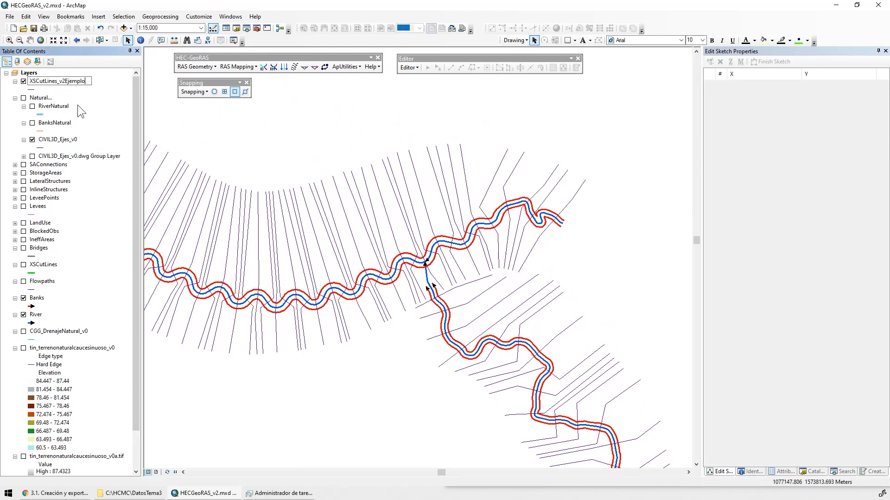
{"action": "key", "text": "Return"}
Lasso-select the five cross-section lines at the eastern end of the main river, past the tributary confluence
{"action": "left_click_drag", "start_coordinate": [485, 281], "coordinate": [403, 135]}
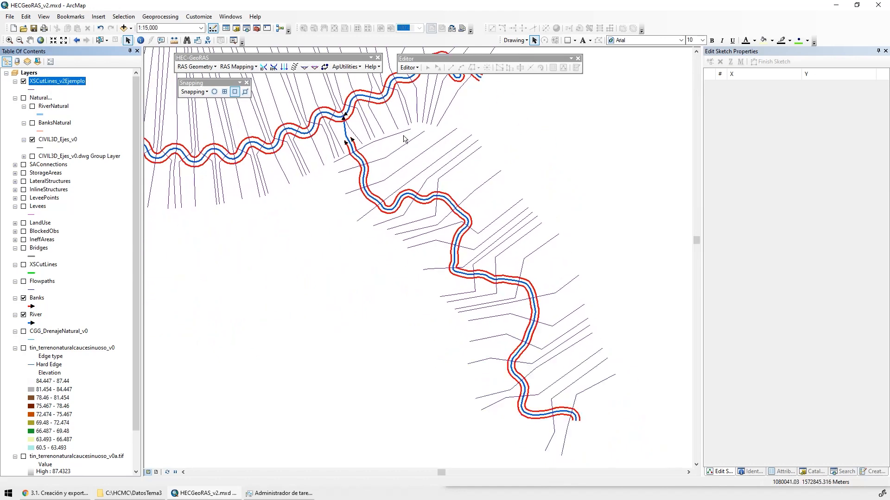
{"action": "left_click_drag", "start_coordinate": [349, 139], "coordinate": [398, 176]}
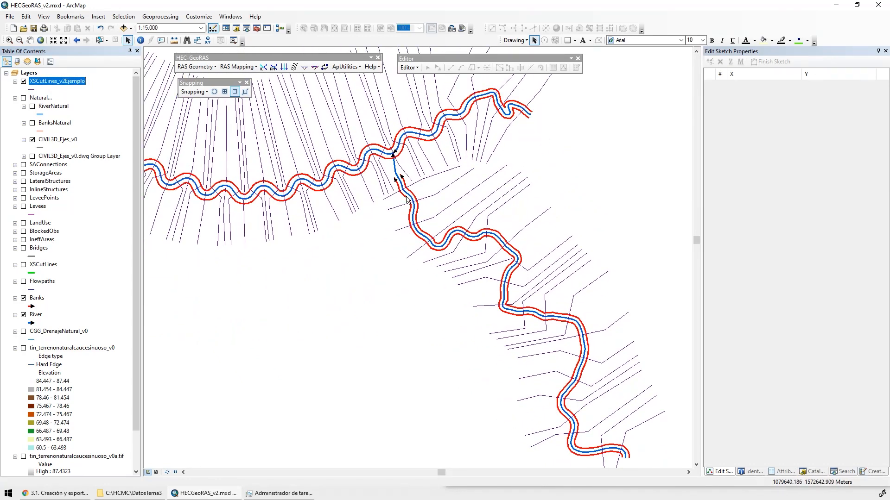
{"action": "left_click_drag", "start_coordinate": [518, 99], "coordinate": [498, 166]}
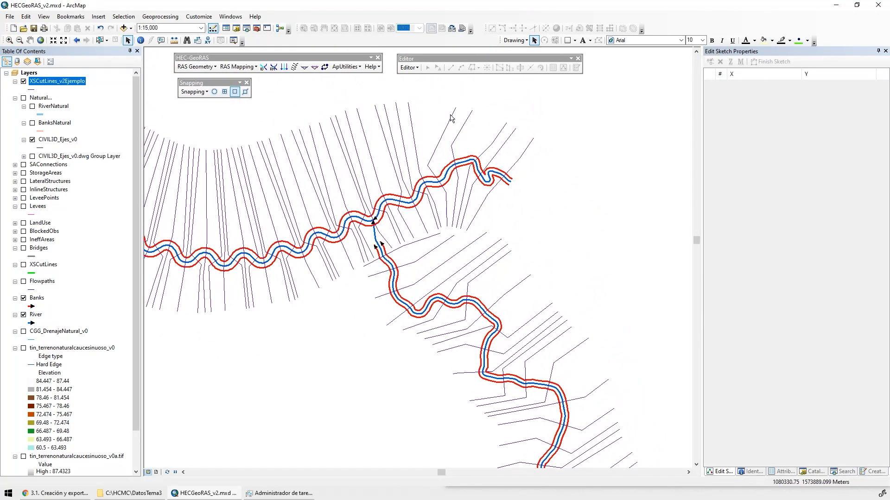
{"action": "left_click", "coordinate": [99, 41]}
{"action": "left_click_drag", "start_coordinate": [608, 112], "coordinate": [430, 151]}
{"action": "left_click", "coordinate": [106, 40]}
{"action": "left_click", "coordinate": [147, 67]}
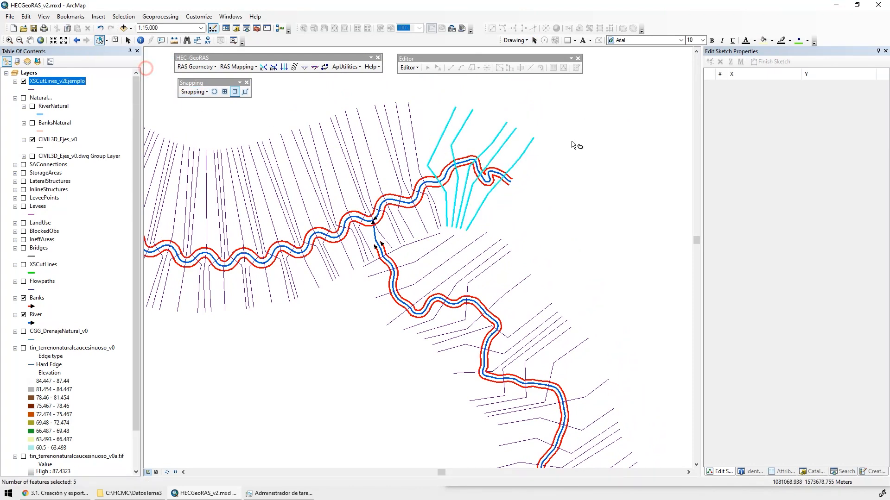
{"action": "left_click", "coordinate": [499, 105]}
{"action": "mouse_move", "coordinate": [499, 105]}
{"action": "left_mouse_down"}
{"action": "mouse_move", "coordinate": [453, 104]}
{"action": "mouse_move", "coordinate": [534, 164]}
{"action": "left_mouse_up"}
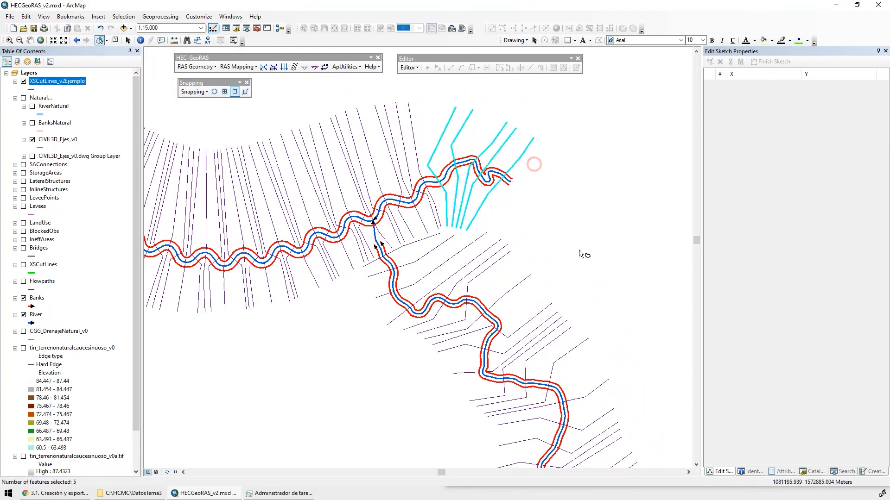
Lasso-select the group of cross-section lines over the tight meanders at the western end of the main river
{"action": "mouse_move", "coordinate": [592, 281]}
{"action": "left_mouse_down"}
{"action": "mouse_move", "coordinate": [447, 119]}
{"action": "mouse_move", "coordinate": [459, 124]}
{"action": "left_mouse_up"}
{"action": "mouse_move", "coordinate": [547, 352]}
{"action": "left_mouse_down"}
{"action": "mouse_move", "coordinate": [515, 335]}
{"action": "mouse_move", "coordinate": [377, 126]}
{"action": "mouse_move", "coordinate": [282, 79]}
{"action": "mouse_move", "coordinate": [527, 269]}
{"action": "left_mouse_up"}
{"action": "left_click_drag", "start_coordinate": [436, 261], "coordinate": [689, 388]}
{"action": "left_click_drag", "start_coordinate": [325, 185], "coordinate": [626, 310]}
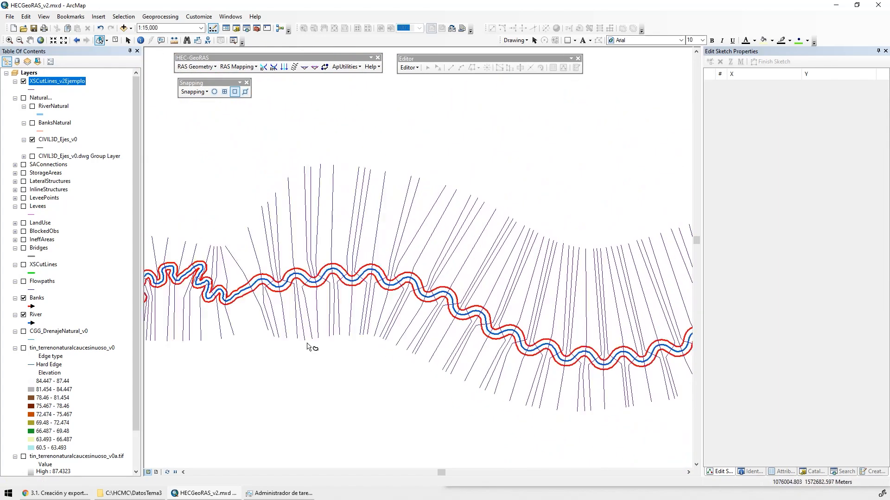
{"action": "left_click_drag", "start_coordinate": [233, 300], "coordinate": [514, 301]}
{"action": "mouse_move", "coordinate": [525, 244]}
{"action": "left_mouse_down"}
{"action": "mouse_move", "coordinate": [474, 223]}
{"action": "mouse_move", "coordinate": [478, 205]}
{"action": "left_mouse_up"}
{"action": "mouse_move", "coordinate": [490, 172]}
{"action": "left_mouse_down"}
{"action": "mouse_move", "coordinate": [407, 207]}
{"action": "mouse_move", "coordinate": [295, 208]}
{"action": "mouse_move", "coordinate": [480, 209]}
{"action": "mouse_move", "coordinate": [478, 191]}
{"action": "mouse_move", "coordinate": [444, 205]}
{"action": "left_mouse_up"}
{"action": "left_click", "coordinate": [471, 171]}
{"action": "mouse_move", "coordinate": [489, 179]}
{"action": "left_mouse_down"}
{"action": "mouse_move", "coordinate": [484, 214]}
{"action": "mouse_move", "coordinate": [311, 192]}
{"action": "left_mouse_up"}
{"action": "left_click_drag", "start_coordinate": [457, 342], "coordinate": [259, 328]}
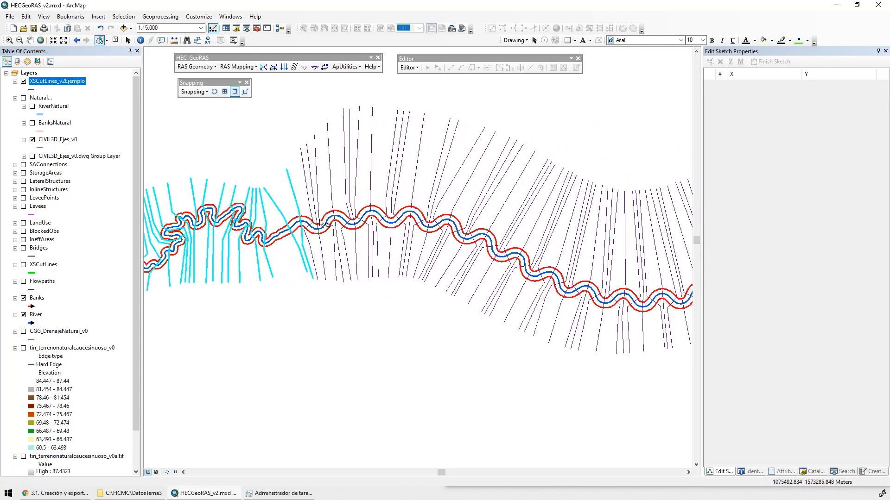
Turn on the tin_terrenonaturalcaucesinuoso_v0a.tif terrain raster beneath the cross-section lines around the confluence
{"action": "left_click_drag", "start_coordinate": [512, 308], "coordinate": [353, 256]}
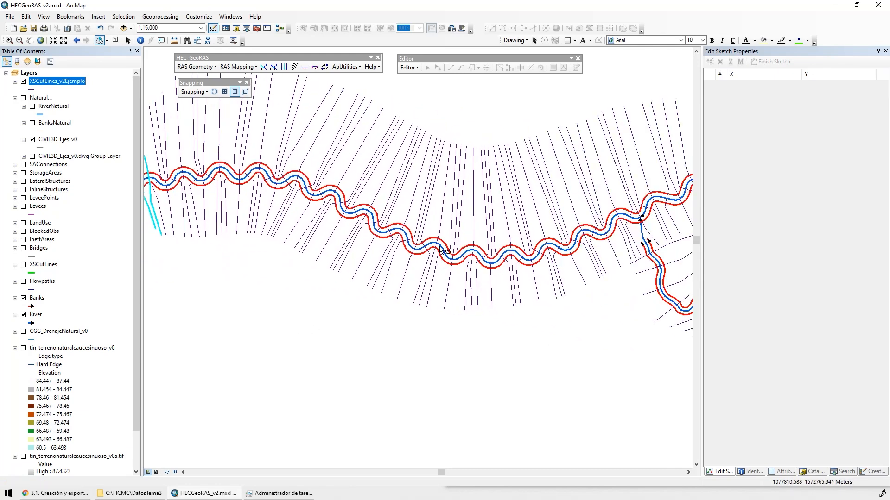
{"action": "left_click_drag", "start_coordinate": [611, 252], "coordinate": [501, 255]}
{"action": "scroll", "coordinate": [500, 139], "scroll_direction": "up", "scroll_amount": 6}
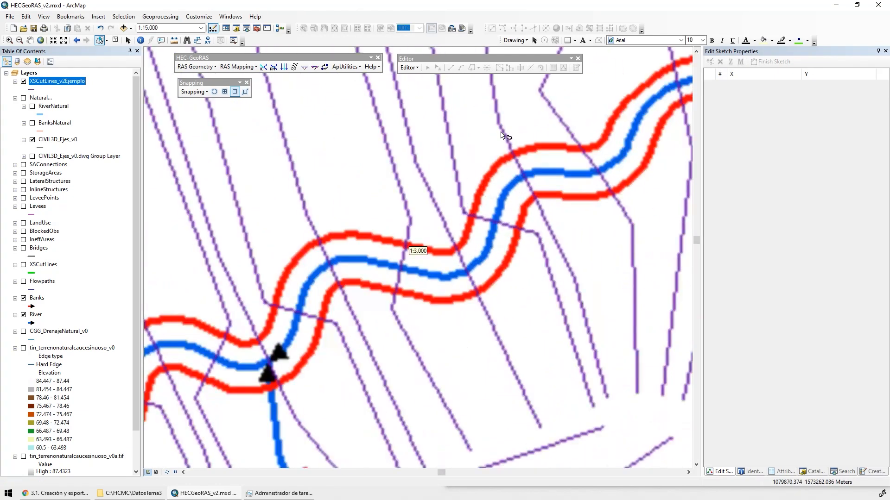
{"action": "scroll", "coordinate": [540, 245], "scroll_direction": "down", "scroll_amount": 3}
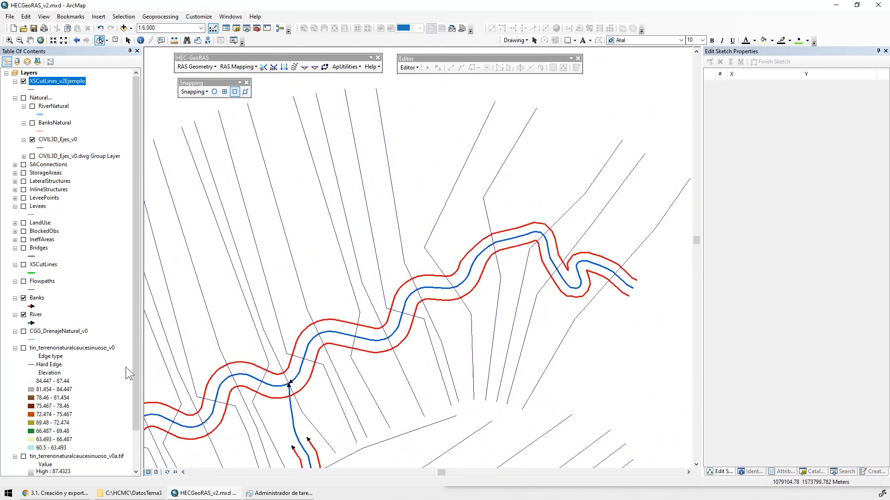
{"action": "scroll", "coordinate": [116, 394], "scroll_direction": "down", "scroll_amount": 2}
{"action": "left_click", "coordinate": [23, 415]}
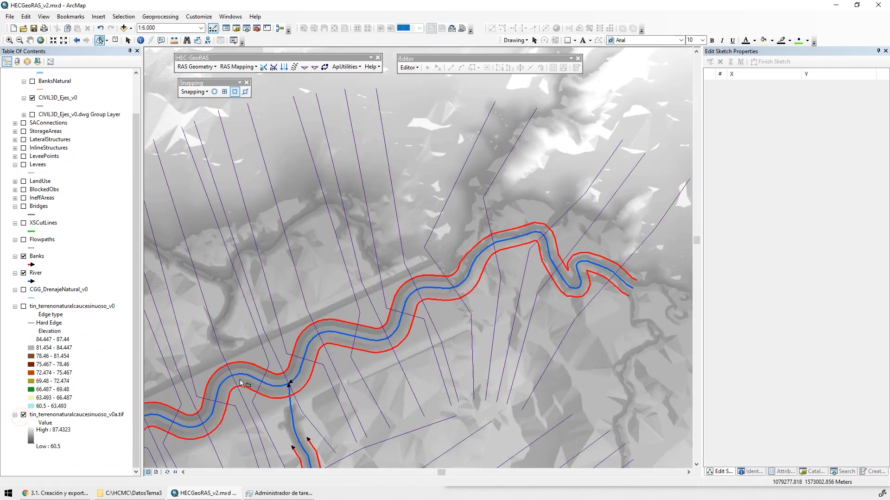
Examine how the cross-section lines run across the channel, embankment and floodplain terrain near the confluence
{"action": "left_click_drag", "start_coordinate": [447, 302], "coordinate": [575, 197]}
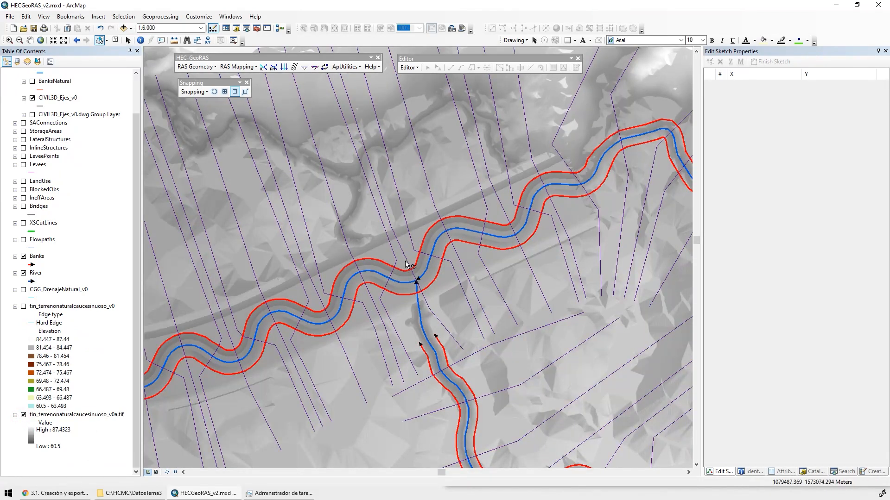
{"action": "scroll", "coordinate": [406, 265], "scroll_direction": "up", "scroll_amount": 3}
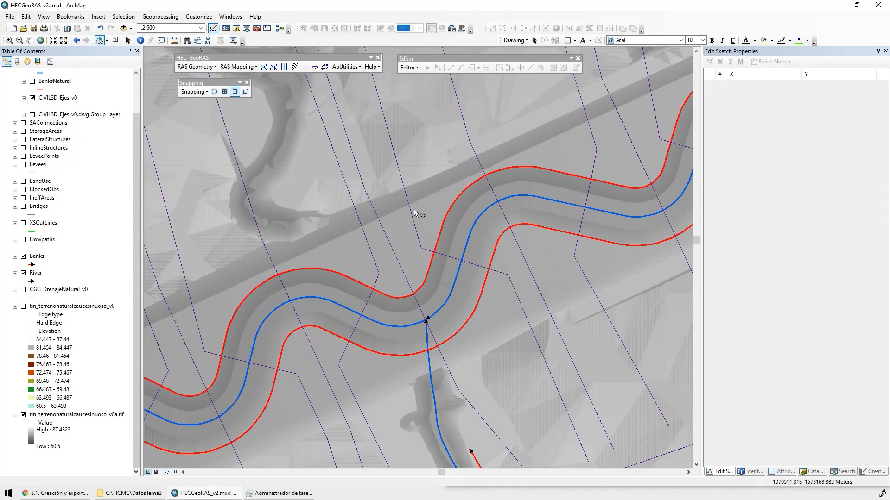
{"action": "left_click_drag", "start_coordinate": [412, 184], "coordinate": [374, 239]}
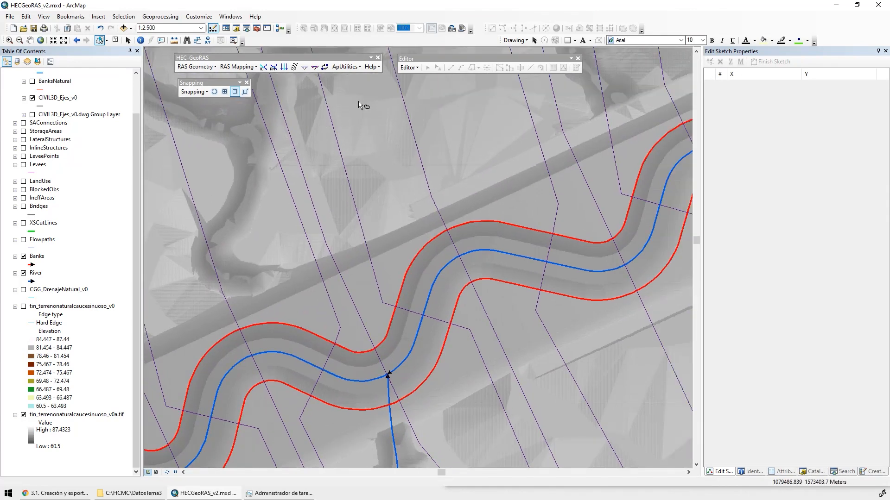
{"action": "scroll", "coordinate": [397, 212], "scroll_direction": "up", "scroll_amount": 4}
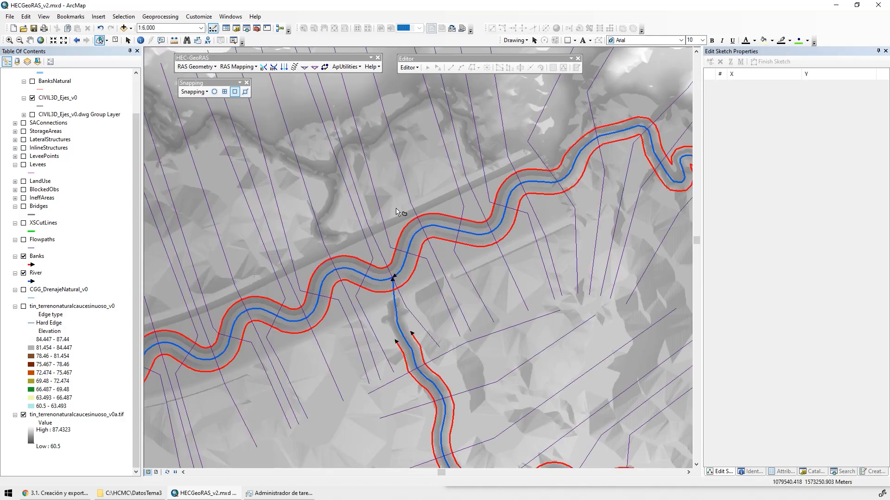
{"action": "scroll", "coordinate": [396, 208], "scroll_direction": "up", "scroll_amount": 3}
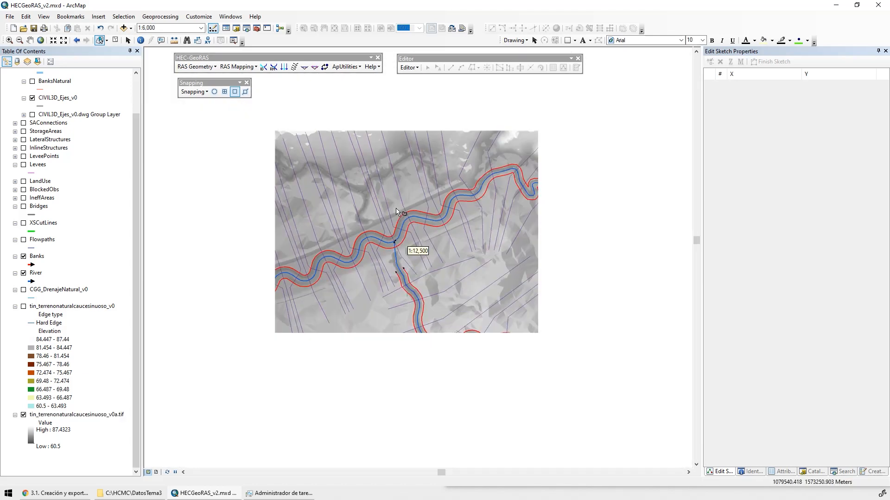
{"action": "scroll", "coordinate": [128, 108], "scroll_direction": "up", "scroll_amount": 2}
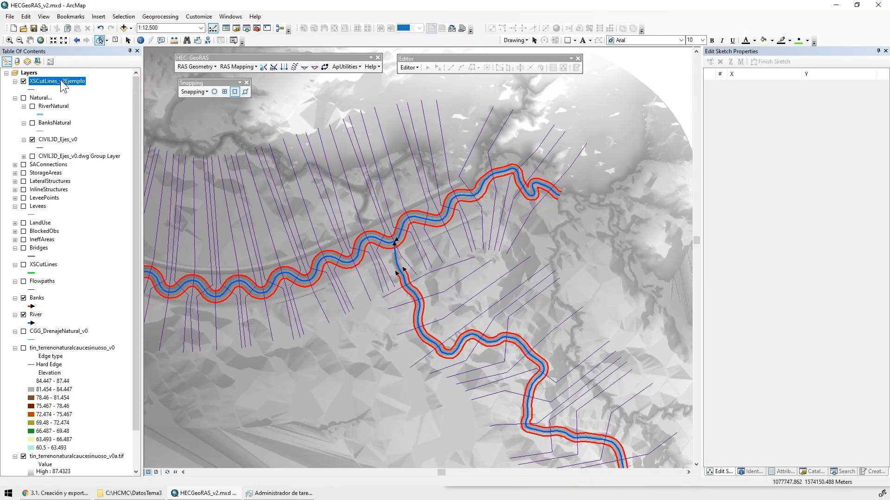
Move XSCutLines_v2Ejemplo into the Natural... group, make the group visible and hide the CIVIL3D_Ejes_v0 layer
{"action": "left_click_drag", "start_coordinate": [65, 87], "coordinate": [68, 116]}
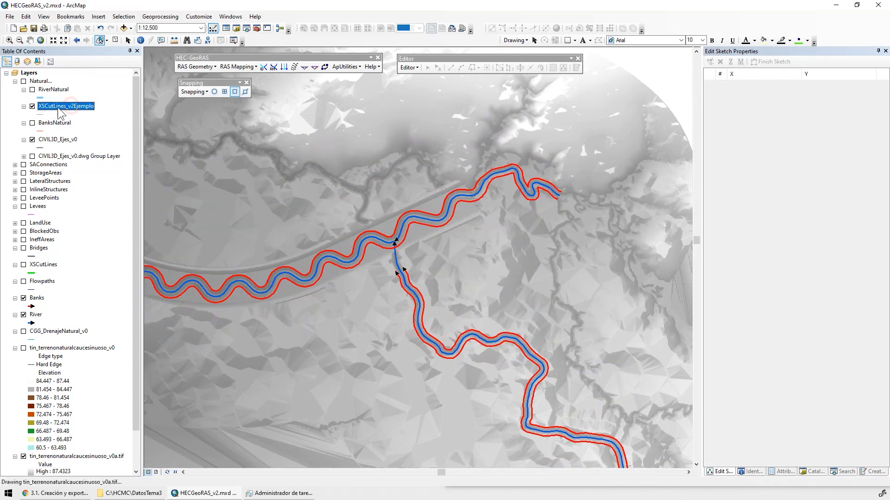
{"action": "left_click", "coordinate": [32, 140]}
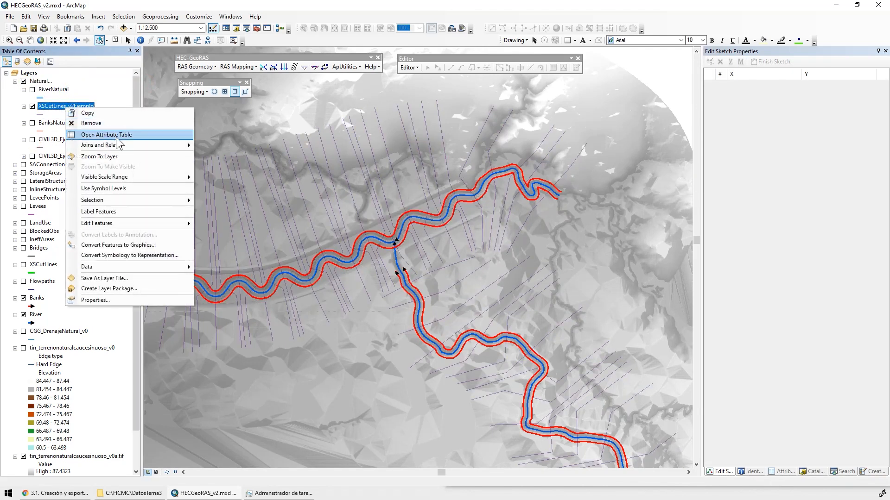
Open the attribute table of XSCutLines_v2Ejemplo and delete its OID_ field
{"action": "left_click", "coordinate": [106, 135]}
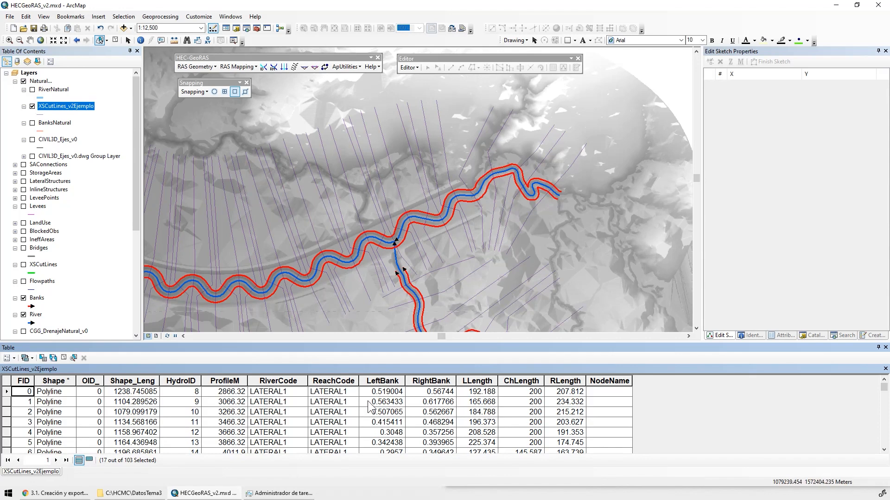
{"action": "right_click", "coordinate": [94, 380]}
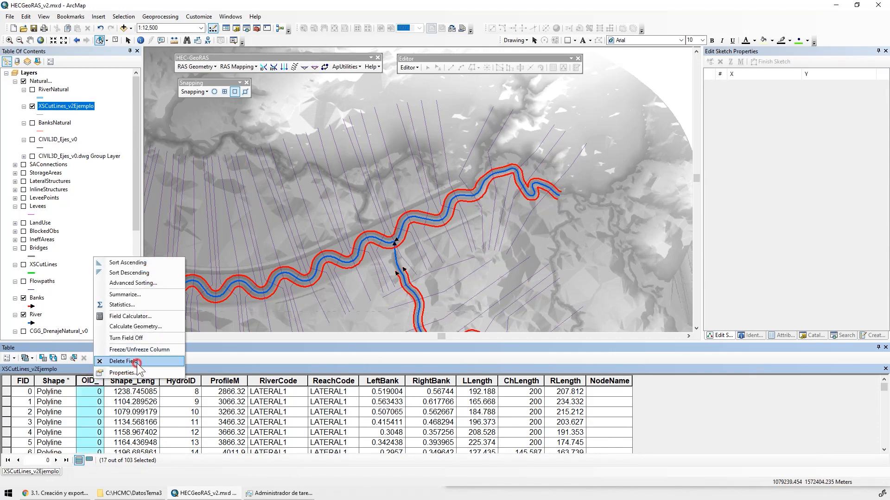
{"action": "left_click", "coordinate": [136, 362]}
{"action": "key", "text": "Return"}
Delete the NodeName, RLength and ChLength fields from the XSCutLines_v2Ejemplo attribute table
{"action": "left_click", "coordinate": [579, 381]}
{"action": "right_click", "coordinate": [580, 380]}
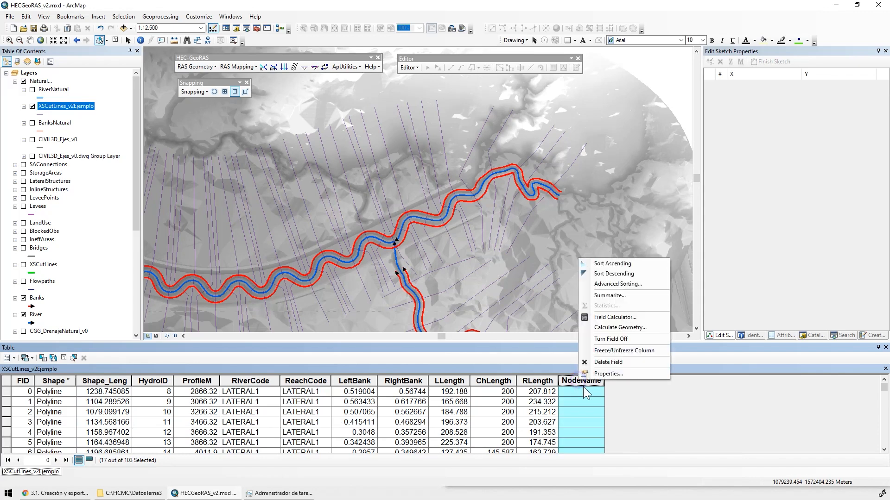
{"action": "left_click", "coordinate": [602, 364]}
{"action": "key", "text": "s"}
{"action": "right_click", "coordinate": [540, 383]}
{"action": "left_click", "coordinate": [566, 368]}
{"action": "key", "text": "s"}
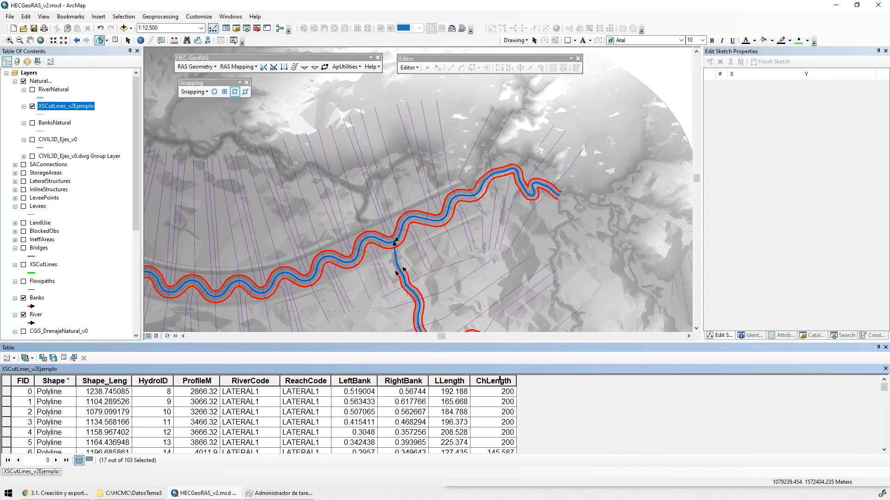
{"action": "right_click", "coordinate": [495, 378]}
{"action": "left_click", "coordinate": [525, 360]}
{"action": "key", "text": "s"}
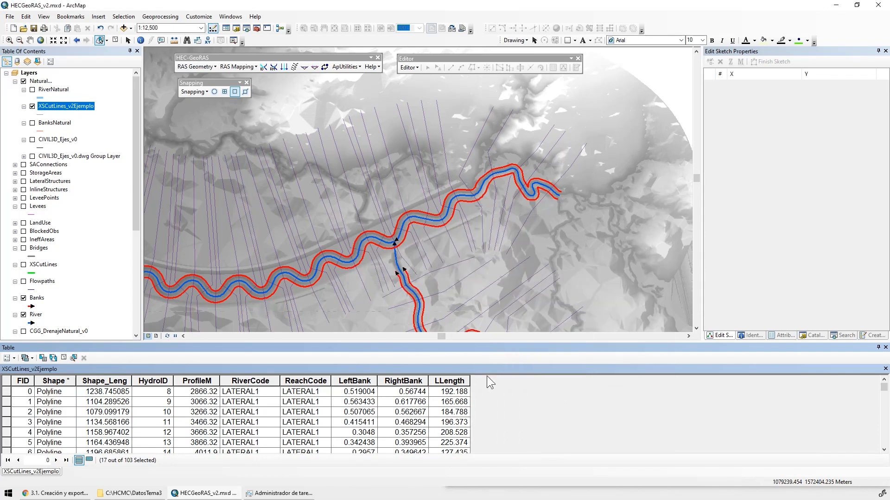
Delete the LLength, RightBank and LeftBank fields from the XSCutLines_v2Ejemplo attribute table
{"action": "right_click", "coordinate": [448, 378]}
{"action": "left_click", "coordinate": [474, 365]}
{"action": "key", "text": "s"}
{"action": "left_click", "coordinate": [398, 381]}
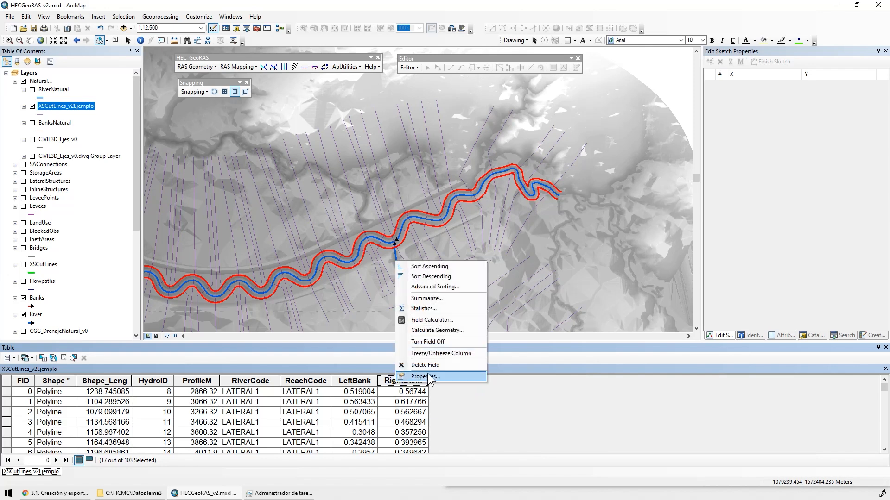
{"action": "right_click", "coordinate": [397, 382]}
{"action": "left_click", "coordinate": [425, 366]}
{"action": "key", "text": "s"}
{"action": "right_click", "coordinate": [360, 381]}
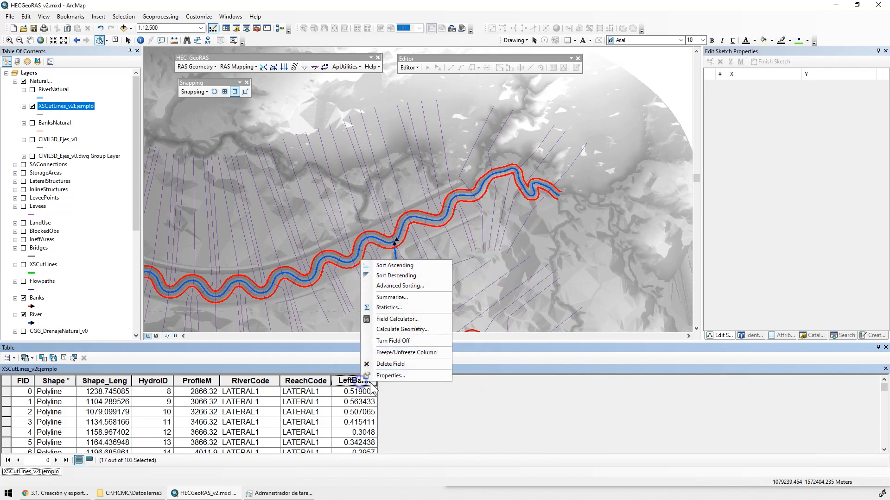
{"action": "left_click", "coordinate": [400, 365]}
{"action": "key", "text": "s"}
Delete the ReachCode, RiverCode, ProfileM and HydroID fields from the XSCutLines_v2Ejemplo attribute table
{"action": "right_click", "coordinate": [305, 381]}
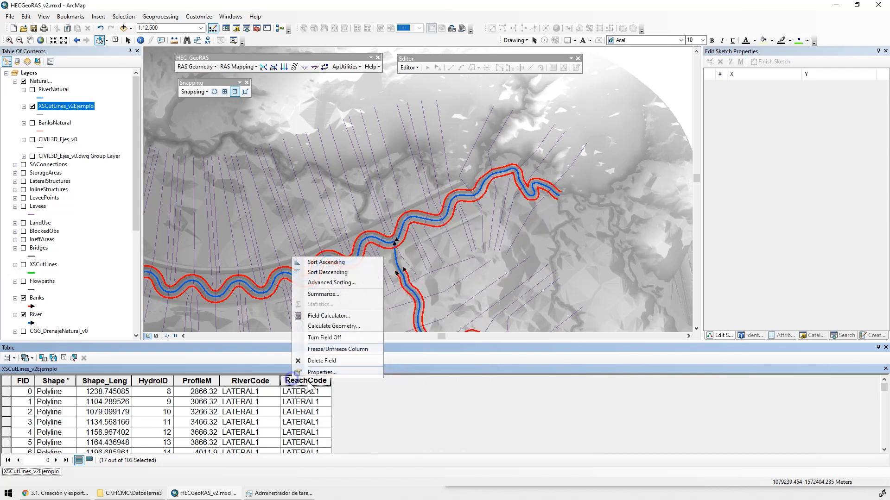
{"action": "left_click", "coordinate": [332, 360]}
{"action": "key", "text": "s"}
{"action": "right_click", "coordinate": [258, 380]}
{"action": "left_click", "coordinate": [283, 362]}
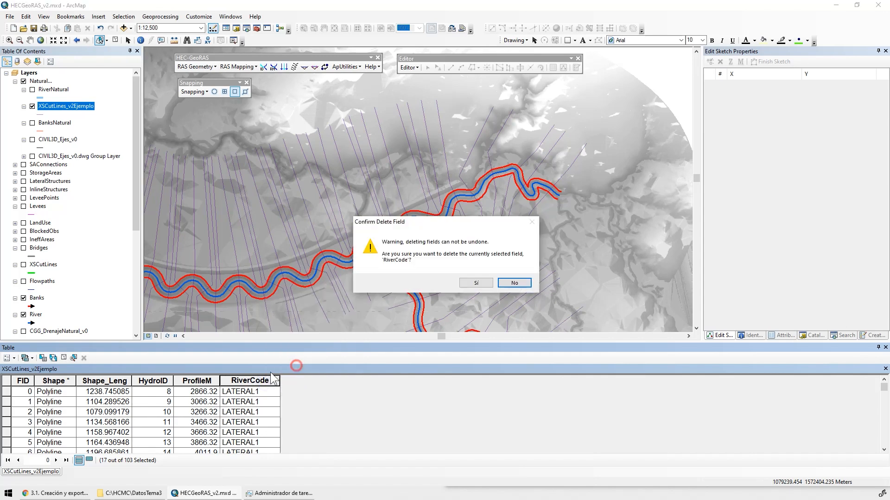
{"action": "key", "text": "s"}
{"action": "right_click", "coordinate": [195, 381]}
{"action": "left_click", "coordinate": [229, 362]}
{"action": "key", "text": "s"}
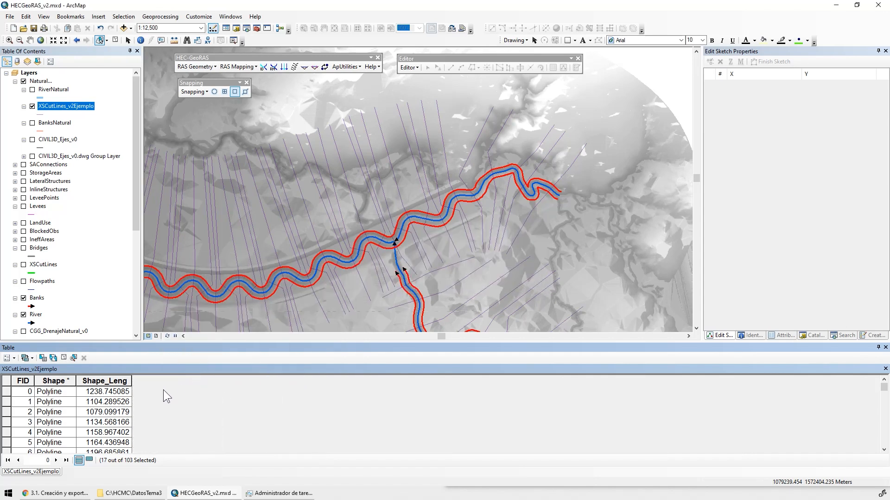
Try to delete the Shape_Leng field from XSCutLines_v2Ejemplo, and close its attribute table
{"action": "right_click", "coordinate": [106, 381]}
{"action": "left_click", "coordinate": [139, 362]}
{"action": "key", "text": "s"}
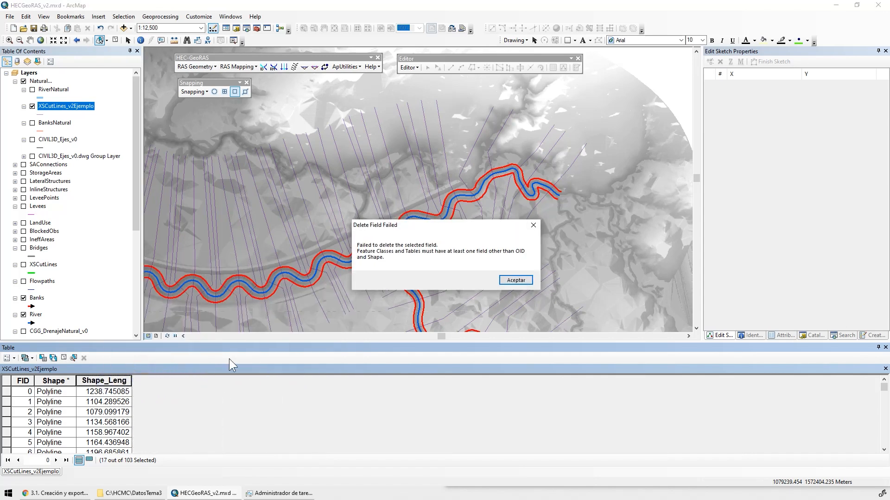
{"action": "left_click", "coordinate": [514, 282]}
{"action": "left_click", "coordinate": [885, 347]}
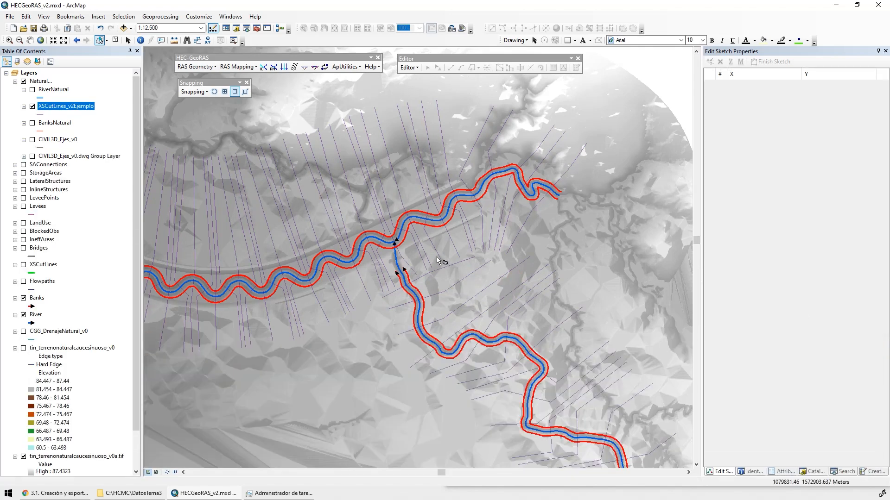
Clear the current selection and select all features of the XSCutLines_v2Ejemplo layer
{"action": "left_click_drag", "start_coordinate": [431, 266], "coordinate": [552, 197]}
{"action": "left_click_drag", "start_coordinate": [380, 301], "coordinate": [834, 410]}
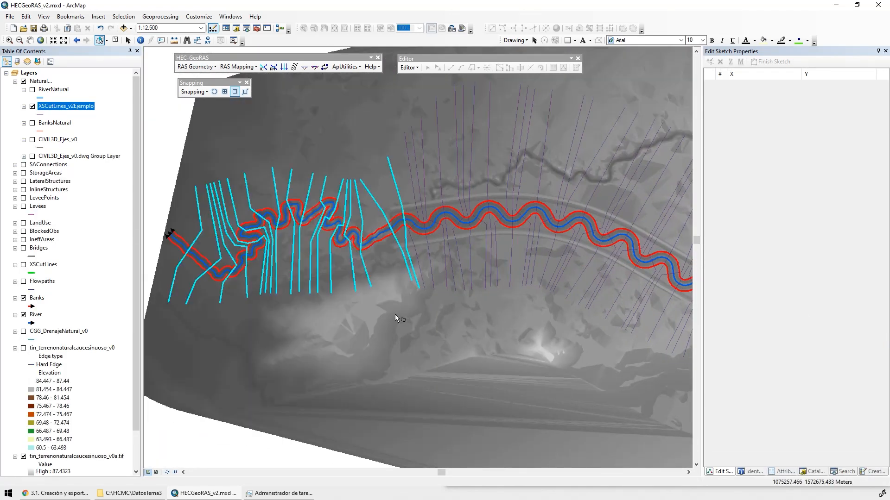
{"action": "left_click", "coordinate": [116, 42]}
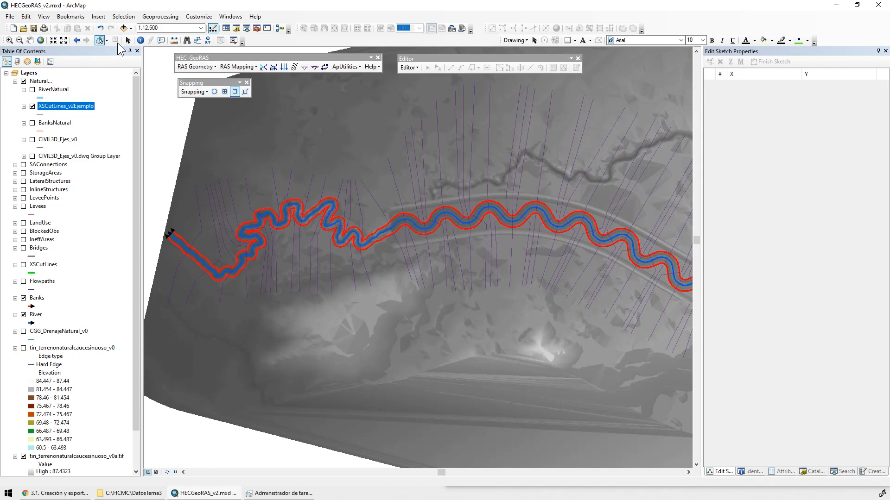
{"action": "right_click", "coordinate": [46, 106]}
{"action": "left_click", "coordinate": [96, 201]}
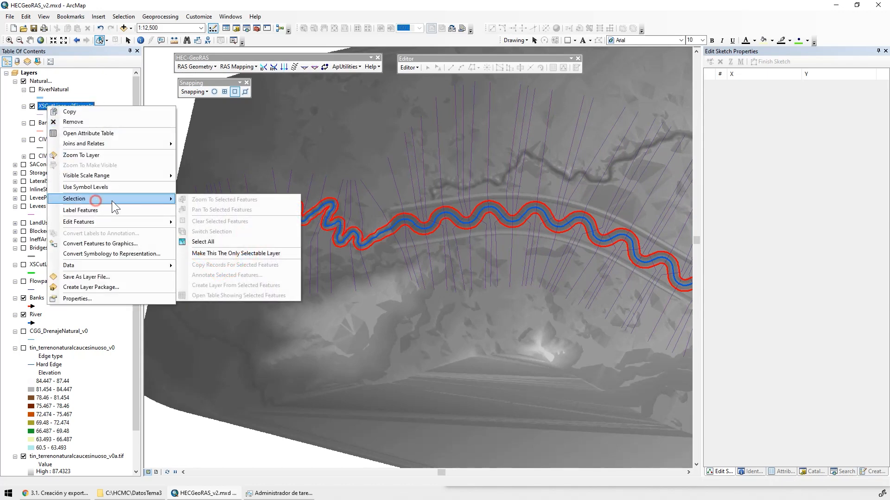
{"action": "left_click", "coordinate": [223, 240]}
Start an edit session on the personal geodatabase C:\HCMC\HECGeoRAS_v2\hecgeoras_v2.mdb
{"action": "left_click", "coordinate": [409, 67]}
{"action": "left_click", "coordinate": [425, 78]}
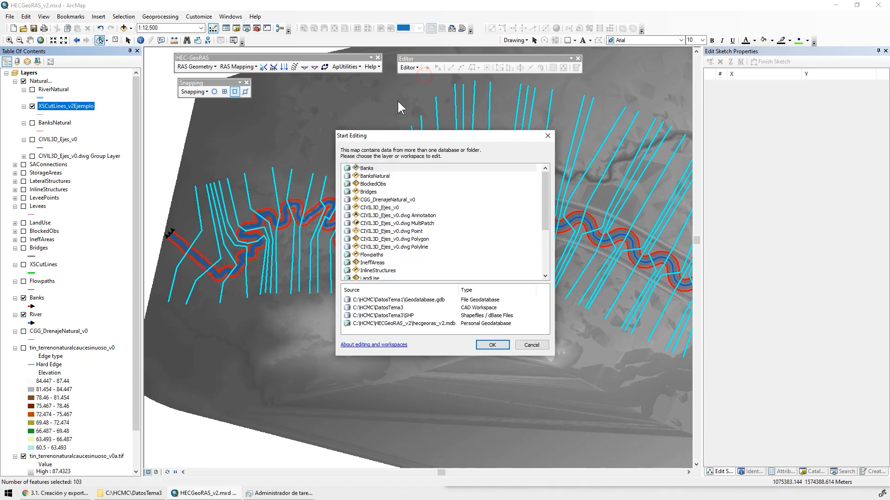
{"action": "left_click", "coordinate": [397, 324]}
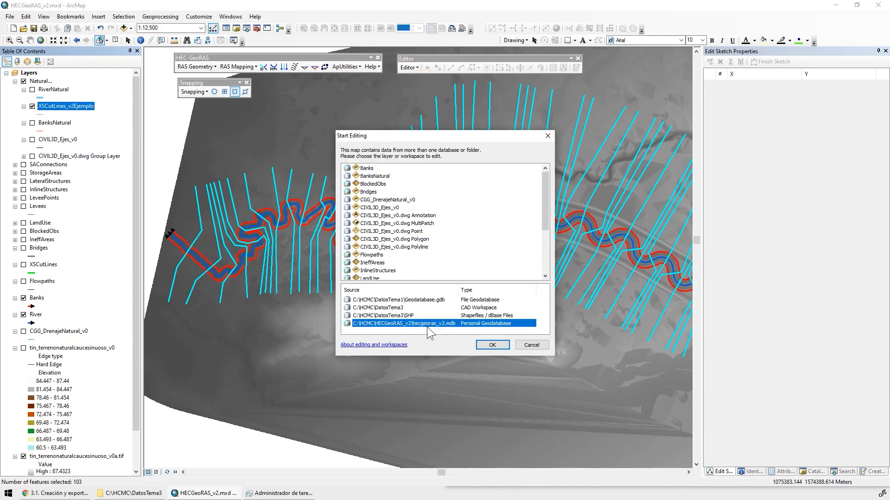
{"action": "left_click", "coordinate": [492, 345]}
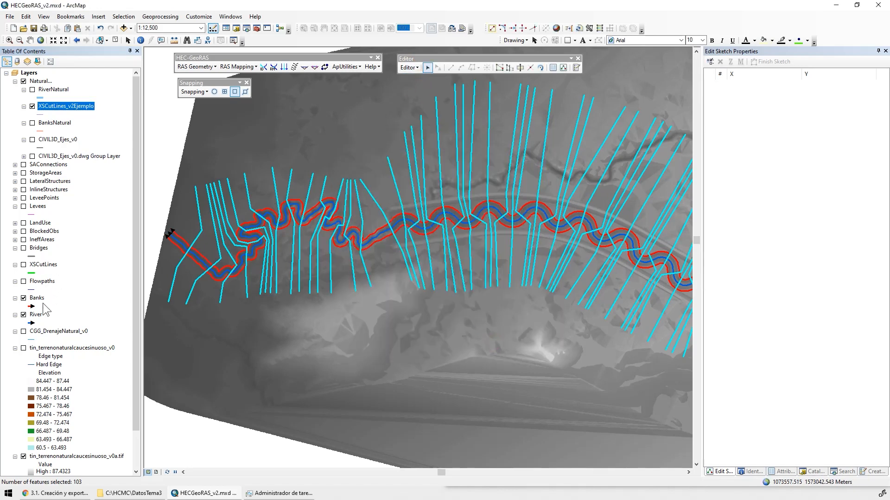
Turn on the XSCutLines layer, paste the copied cross sections into it, and clear the selection
{"action": "left_click", "coordinate": [24, 265]}
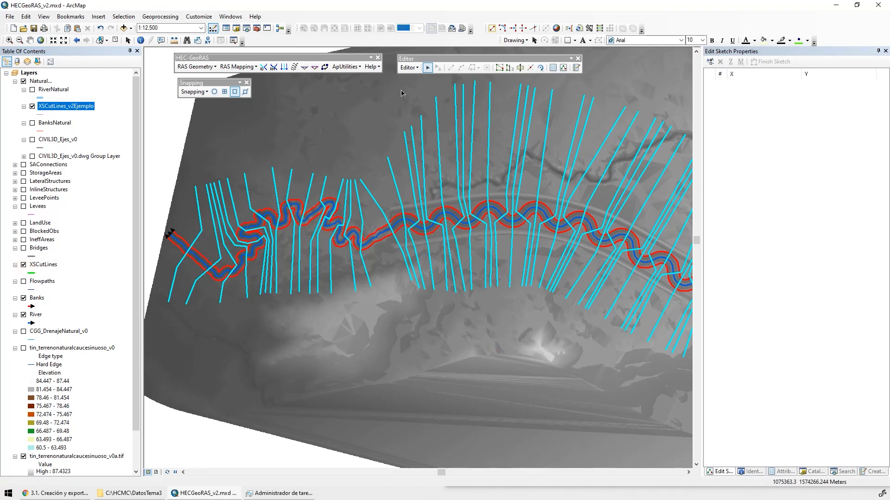
{"action": "left_click", "coordinate": [78, 28]}
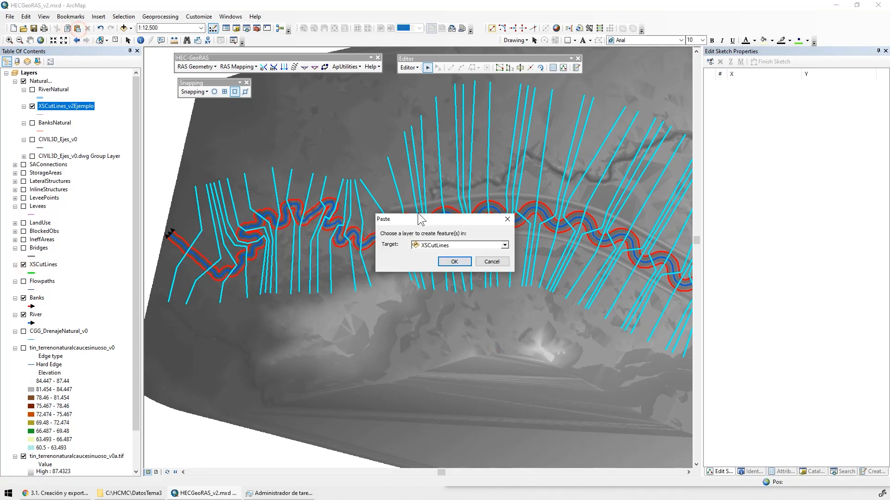
{"action": "left_click", "coordinate": [479, 249]}
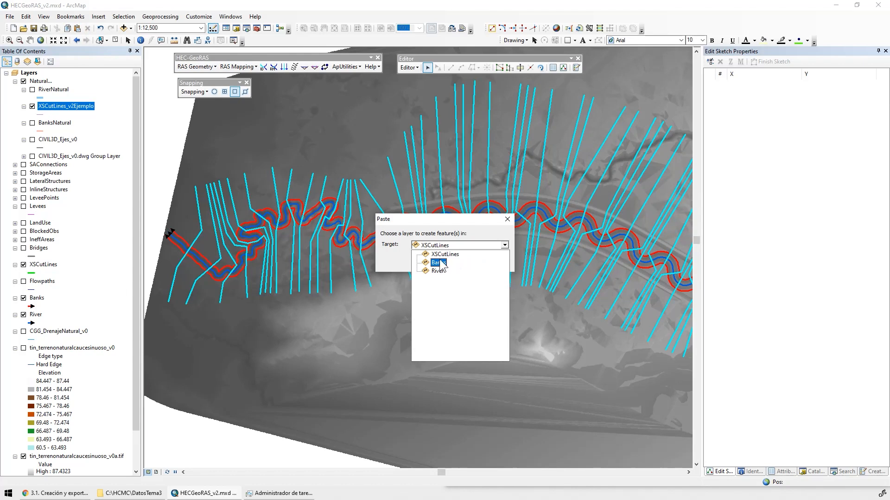
{"action": "left_click", "coordinate": [452, 256]}
{"action": "left_click", "coordinate": [454, 258]}
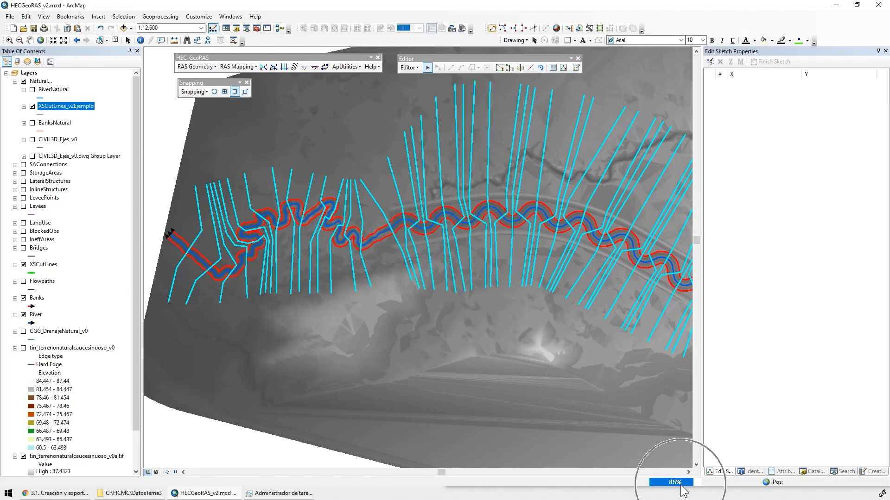
{"action": "left_click", "coordinate": [115, 40]}
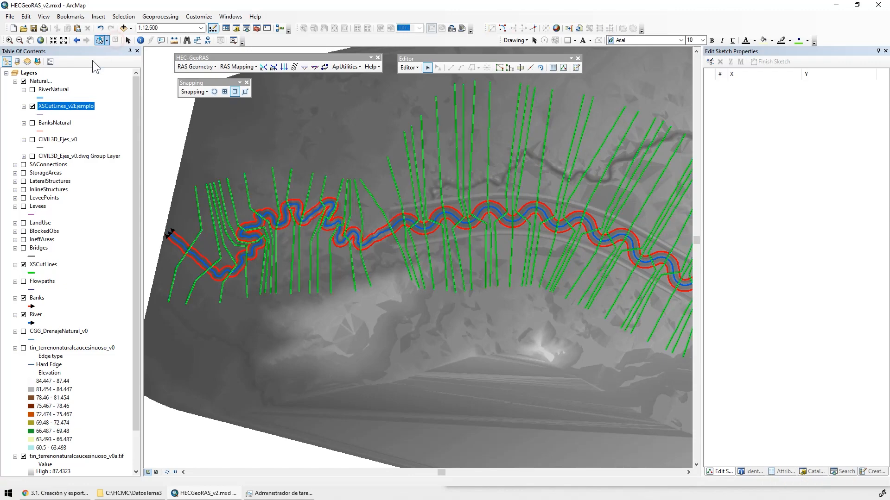
Lengthen the cross section at the tributary's sharp bend and the one just north of it by moving their western endpoints southwest
{"action": "left_click", "coordinate": [878, 51]}
{"action": "left_click_drag", "start_coordinate": [717, 281], "coordinate": [401, 265]}
{"action": "left_click_drag", "start_coordinate": [666, 320], "coordinate": [385, 281]}
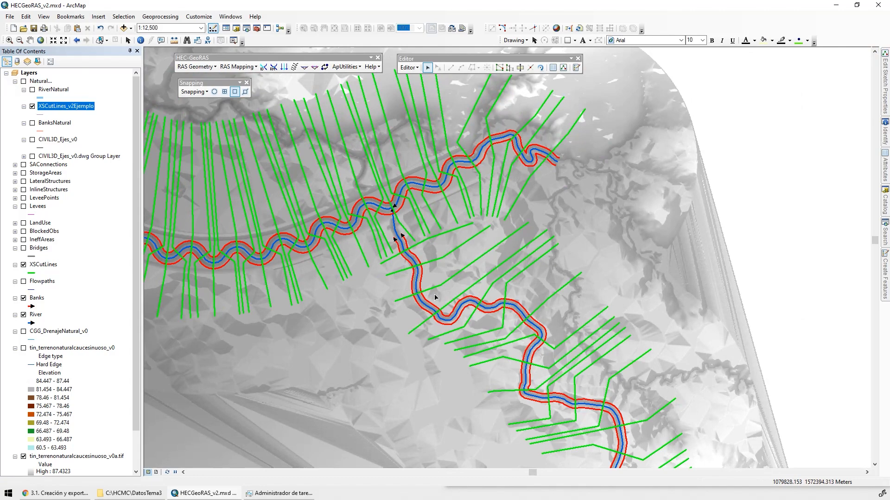
{"action": "left_click_drag", "start_coordinate": [455, 267], "coordinate": [388, 111]}
{"action": "left_click_drag", "start_coordinate": [435, 228], "coordinate": [494, 361]}
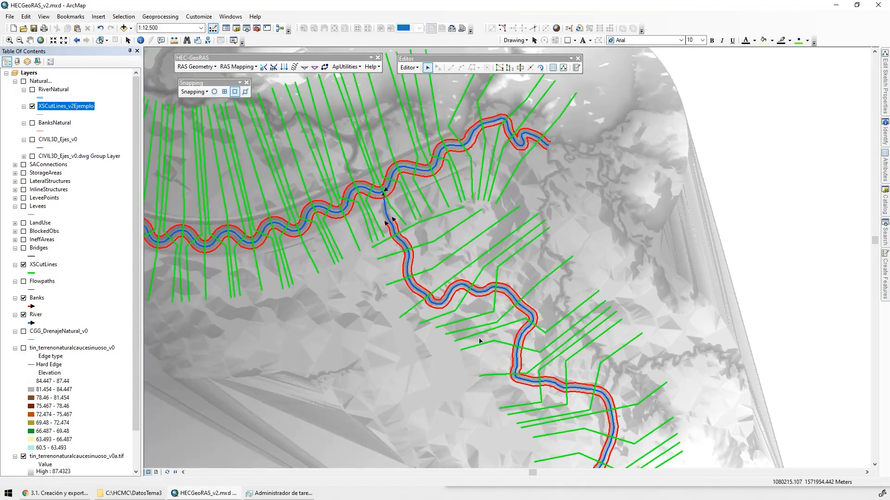
{"action": "left_click_drag", "start_coordinate": [478, 331], "coordinate": [441, 258]}
{"action": "scroll", "coordinate": [473, 313], "scroll_direction": "down", "scroll_amount": 4}
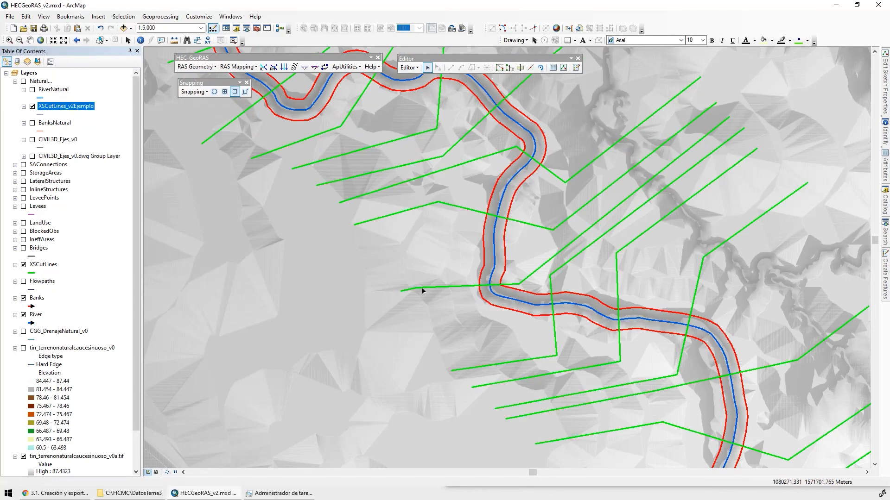
{"action": "double_click", "coordinate": [422, 290]}
{"action": "left_click_drag", "start_coordinate": [400, 293], "coordinate": [272, 340]}
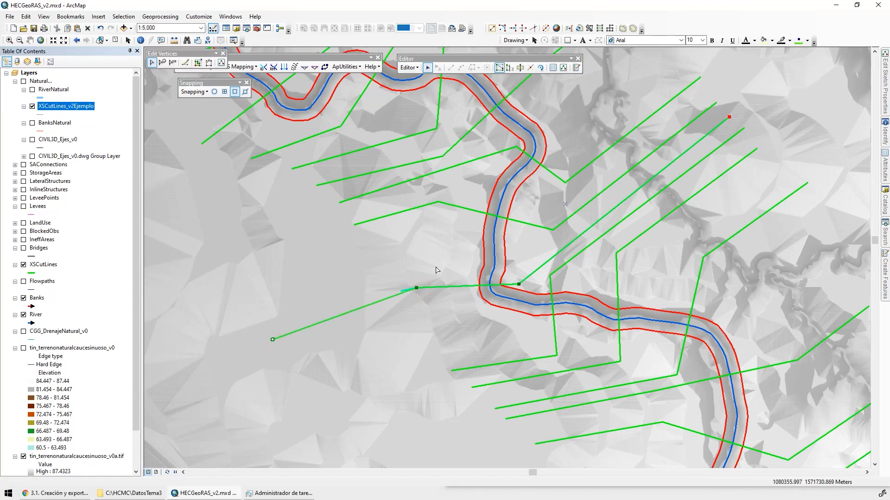
{"action": "double_click", "coordinate": [362, 223]}
{"action": "left_click_drag", "start_coordinate": [354, 225], "coordinate": [261, 288]}
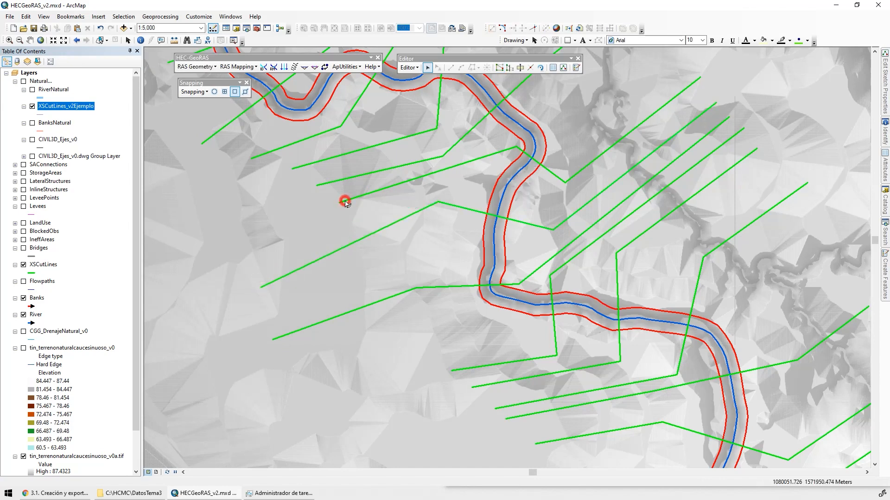
Lengthen the next two cross sections to the north and the one just south of the bend by moving their western endpoints southwest
{"action": "double_click", "coordinate": [343, 200]}
{"action": "left_click_drag", "start_coordinate": [340, 202], "coordinate": [253, 252]}
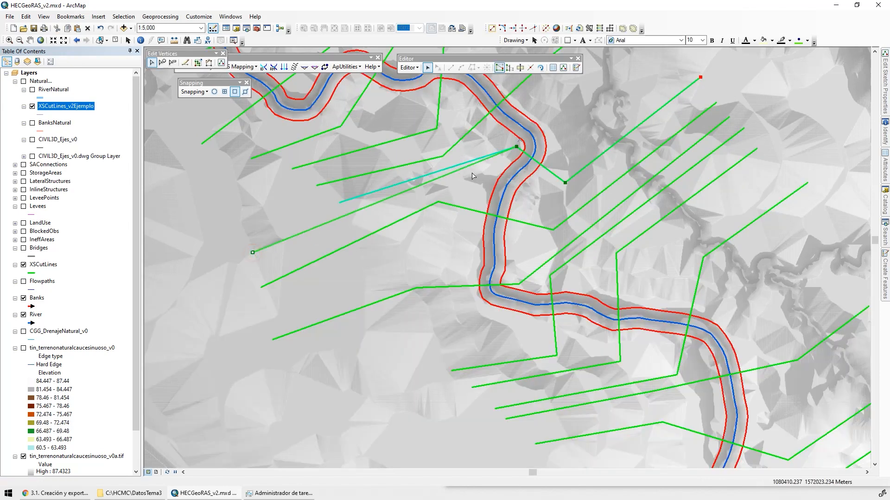
{"action": "double_click", "coordinate": [318, 186]}
{"action": "left_click", "coordinate": [314, 186]}
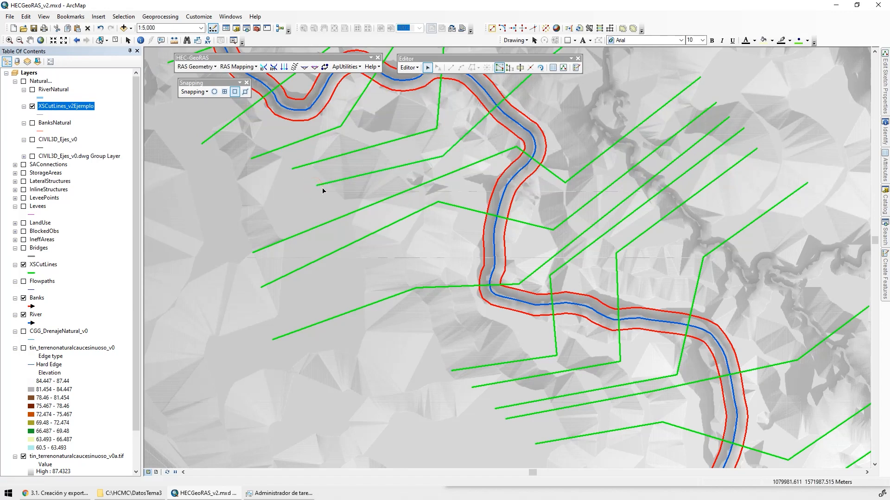
{"action": "double_click", "coordinate": [326, 185]}
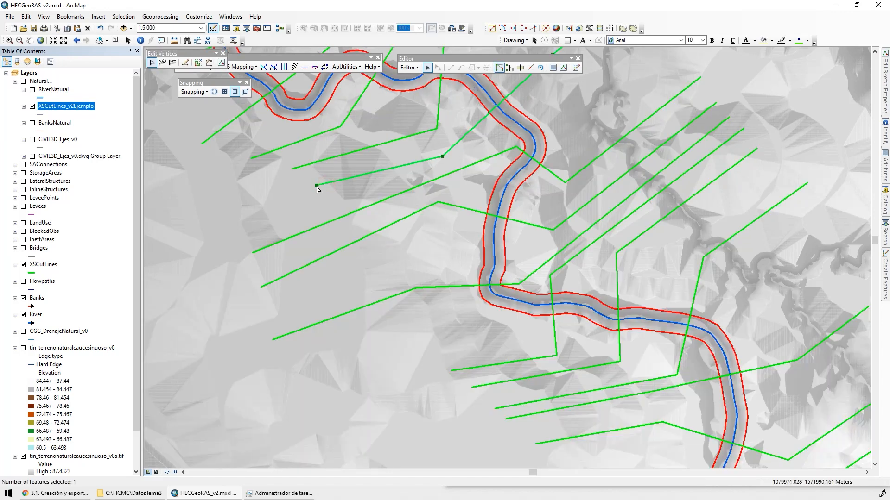
{"action": "left_click_drag", "start_coordinate": [317, 186], "coordinate": [241, 228]}
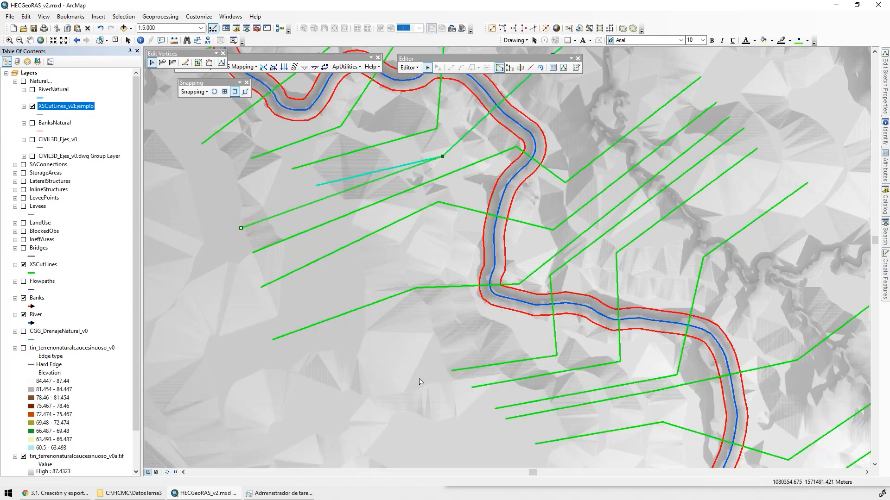
{"action": "double_click", "coordinate": [461, 370]}
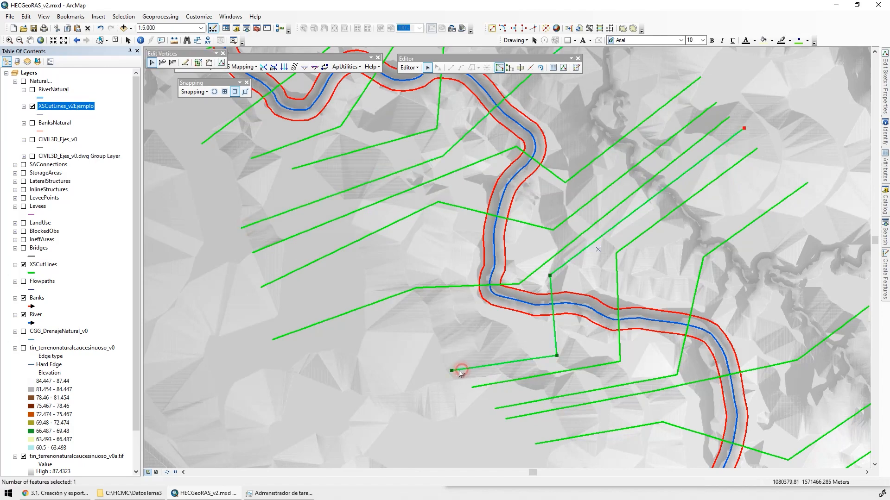
{"action": "left_click_drag", "start_coordinate": [452, 371], "coordinate": [346, 399]}
Lengthen the tributary cross section nearest the confluence by moving its western endpoint southwest
{"action": "left_click_drag", "start_coordinate": [377, 77], "coordinate": [475, 307]}
{"action": "left_click_drag", "start_coordinate": [318, 79], "coordinate": [498, 288]}
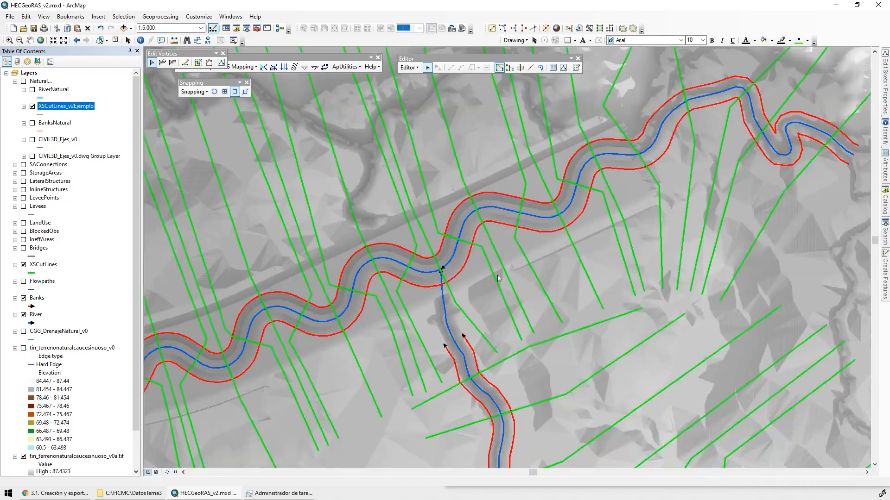
{"action": "left_click_drag", "start_coordinate": [486, 333], "coordinate": [474, 220]}
{"action": "double_click", "coordinate": [422, 284]}
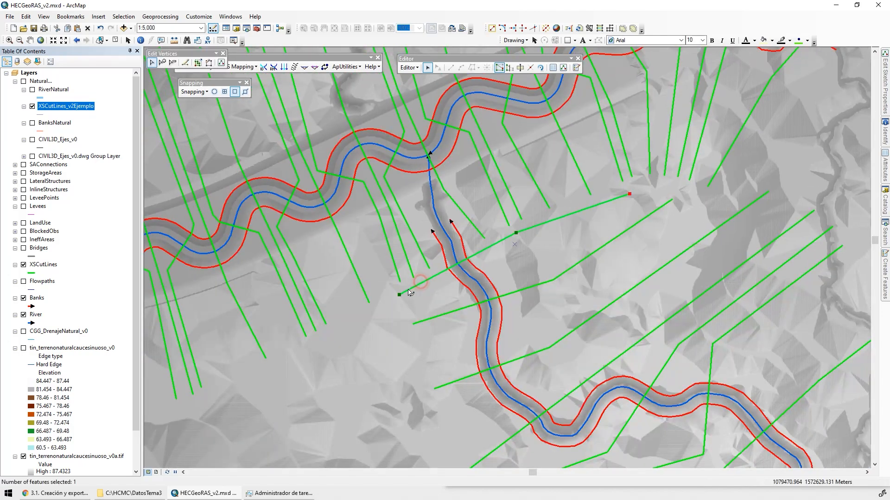
{"action": "left_click_drag", "start_coordinate": [399, 294], "coordinate": [309, 355]}
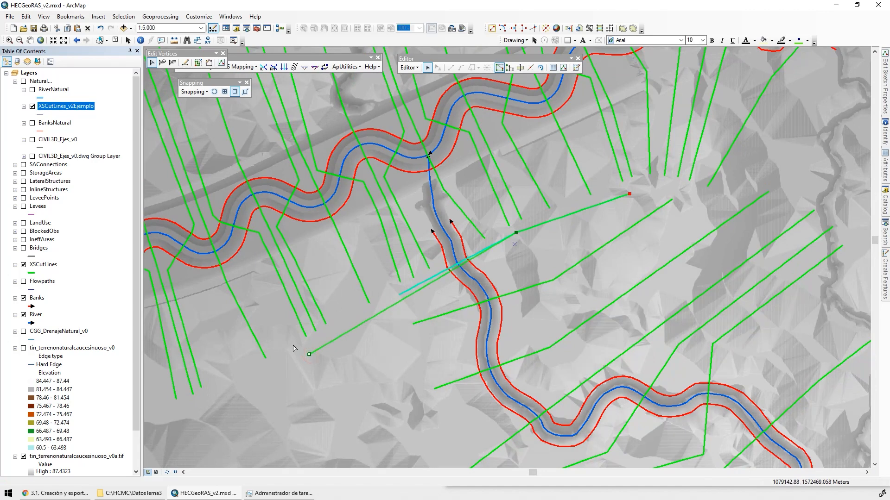
Insert a vertex near the west bank in the tributary's second cross section from the confluence, and move its western endpoint southwest
{"action": "double_click", "coordinate": [424, 321]}
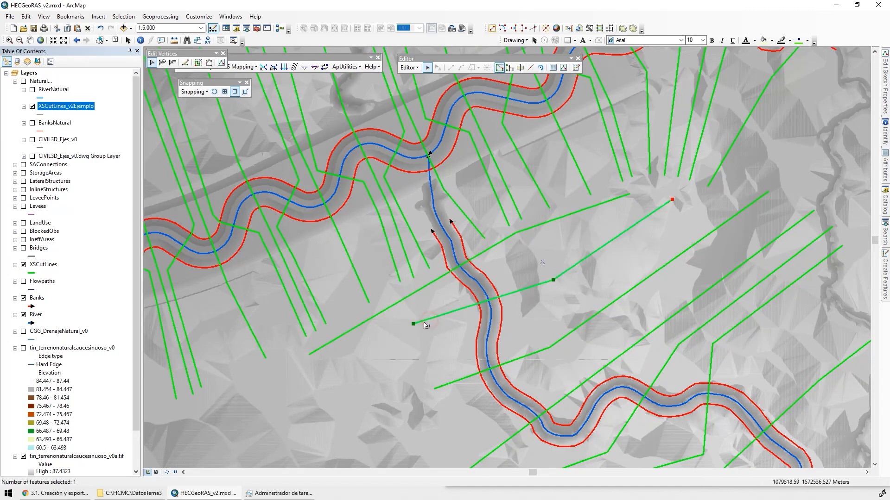
{"action": "right_click", "coordinate": [474, 309]}
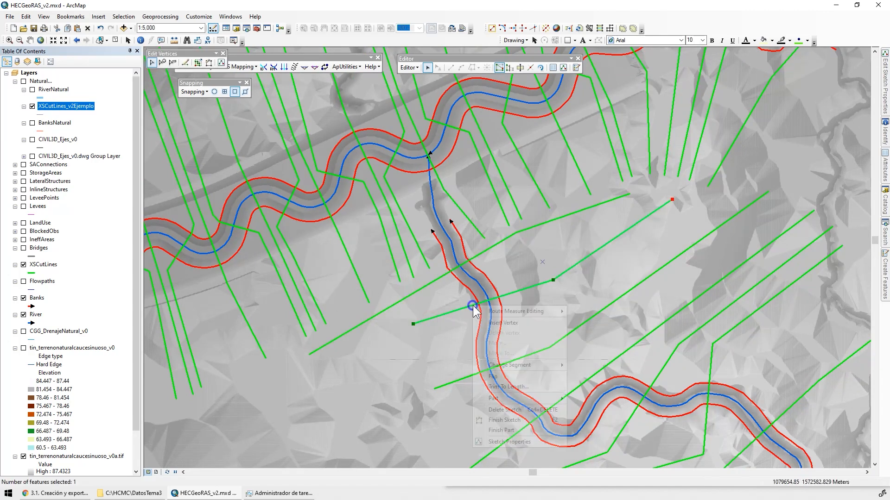
{"action": "left_click", "coordinate": [489, 313]}
{"action": "left_click_drag", "start_coordinate": [413, 324], "coordinate": [345, 374]}
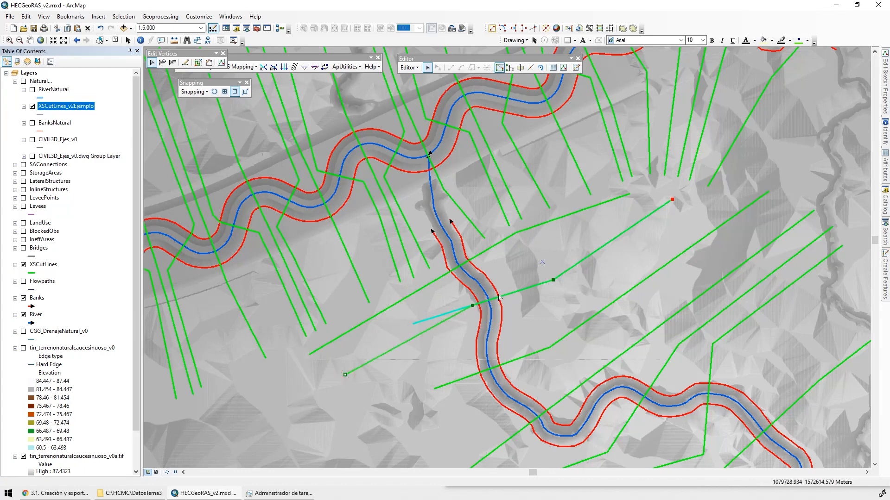
Insert a vertex near the west bank in the tributary cross section nearest the confluence, enable edge snapping, and snap the vertex onto the bank line
{"action": "scroll", "coordinate": [457, 281], "scroll_direction": "down", "scroll_amount": 3}
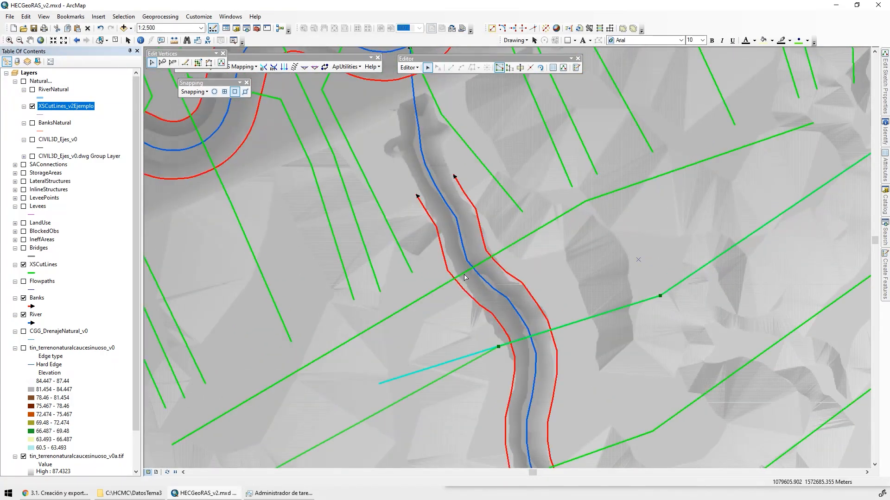
{"action": "left_click", "coordinate": [467, 275]}
{"action": "right_click", "coordinate": [450, 285]}
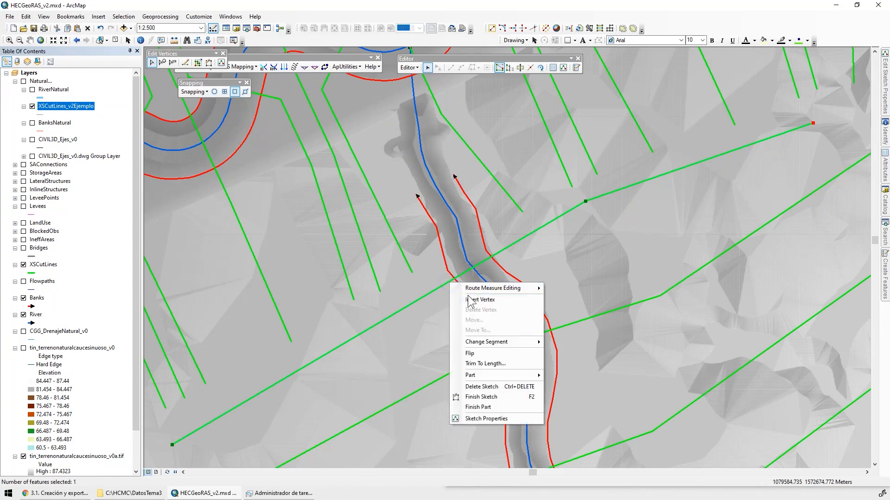
{"action": "key", "text": "Escape"}
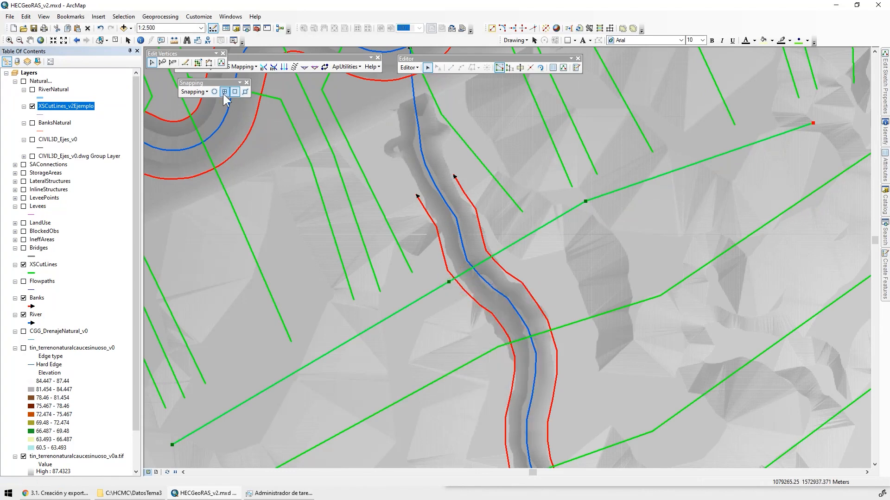
{"action": "left_click", "coordinate": [245, 92]}
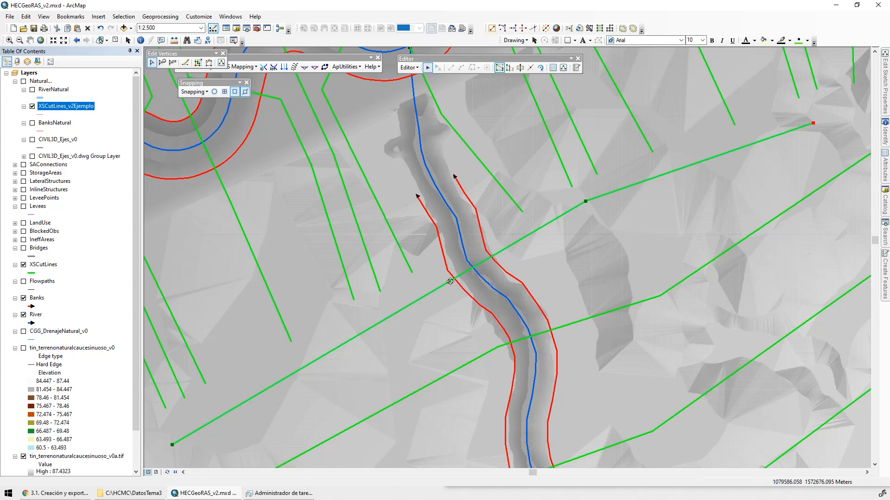
{"action": "left_click_drag", "start_coordinate": [450, 282], "coordinate": [464, 290]}
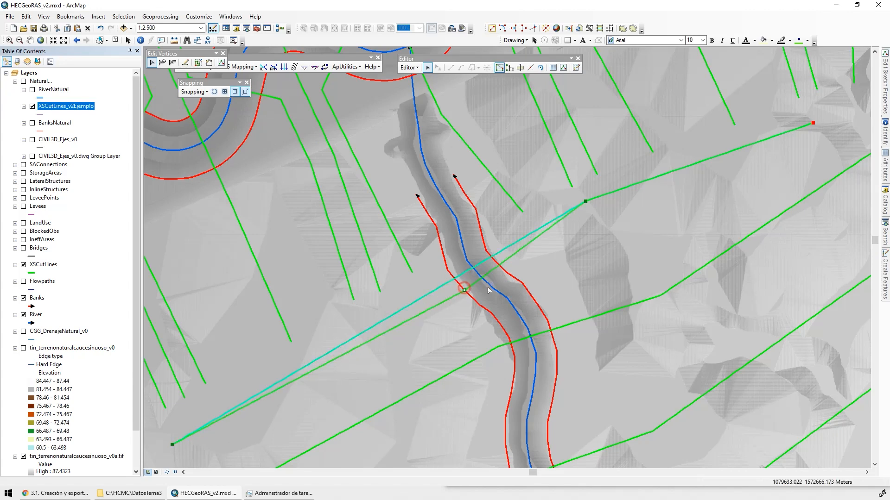
Insert a vertex near the east bank in the same tributary cross section, and snap it onto the bank line
{"action": "right_click", "coordinate": [507, 256]}
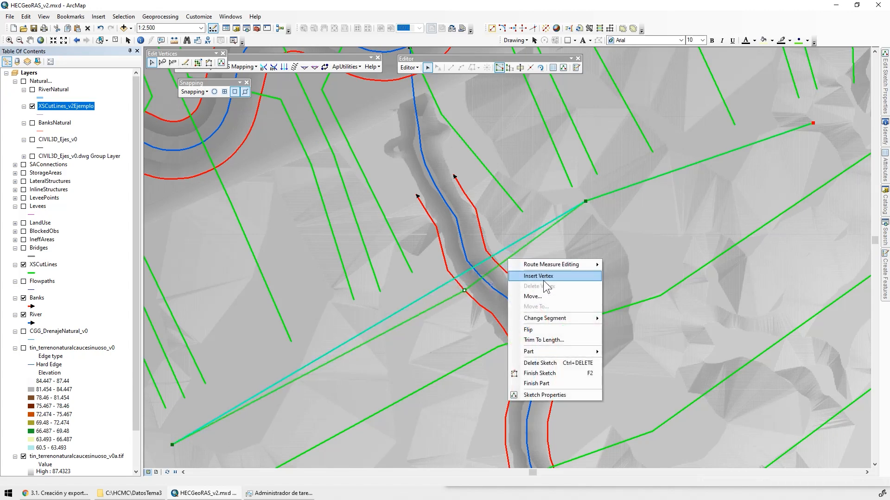
{"action": "left_click", "coordinate": [533, 276]}
{"action": "scroll", "coordinate": [535, 262], "scroll_direction": "down", "scroll_amount": 3}
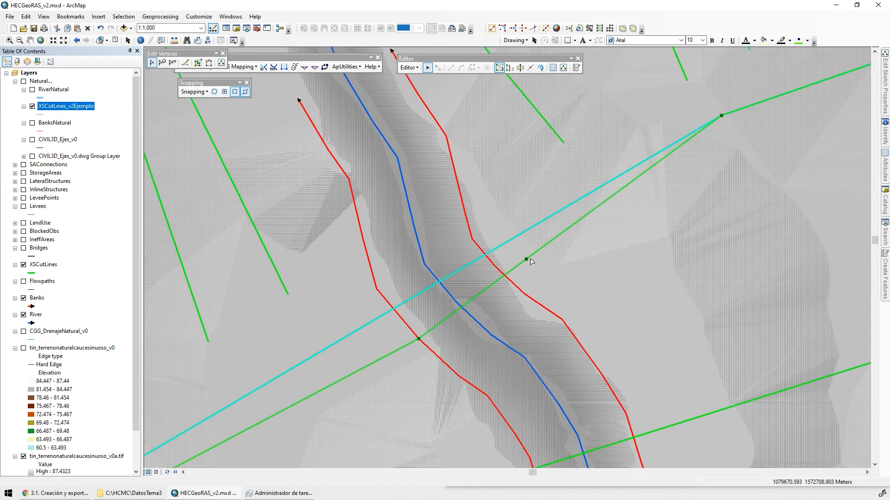
{"action": "mouse_move", "coordinate": [526, 259]}
{"action": "left_mouse_down"}
{"action": "mouse_move", "coordinate": [431, 318]}
{"action": "mouse_move", "coordinate": [489, 260]}
{"action": "left_mouse_up"}
{"action": "left_click", "coordinate": [579, 268]}
{"action": "scroll", "coordinate": [448, 298], "scroll_direction": "down", "scroll_amount": 5}
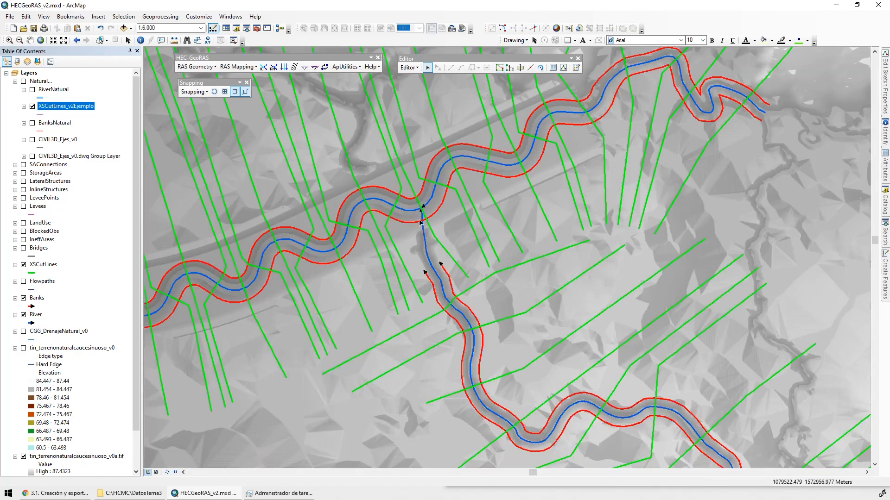
Insert a vertex at the east bank in the main-river cross section on the first bend west of the confluence, and snap it onto the bank line
{"action": "left_click_drag", "start_coordinate": [421, 201], "coordinate": [415, 263]}
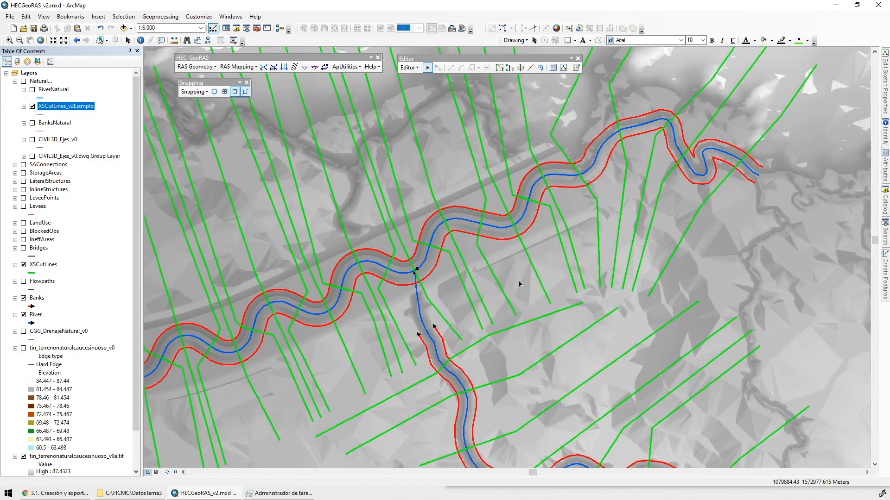
{"action": "scroll", "coordinate": [316, 283], "scroll_direction": "up", "scroll_amount": 2}
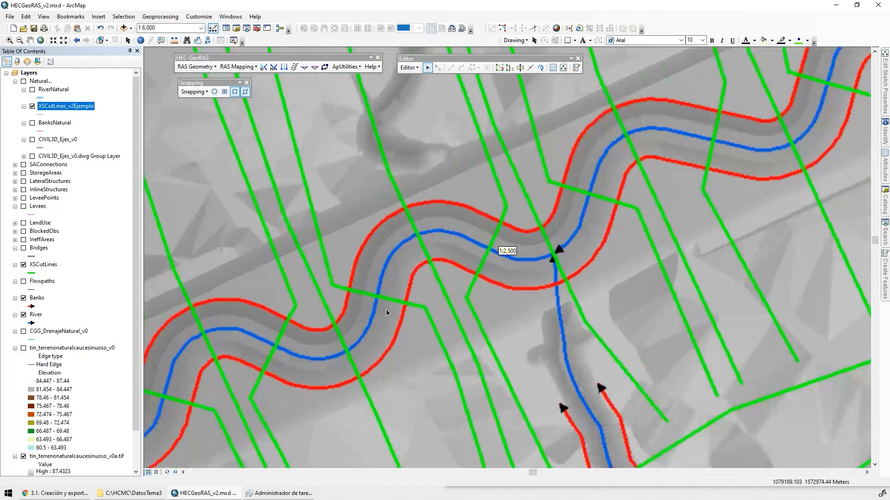
{"action": "double_click", "coordinate": [330, 275]}
{"action": "scroll", "coordinate": [351, 306], "scroll_direction": "up", "scroll_amount": 2}
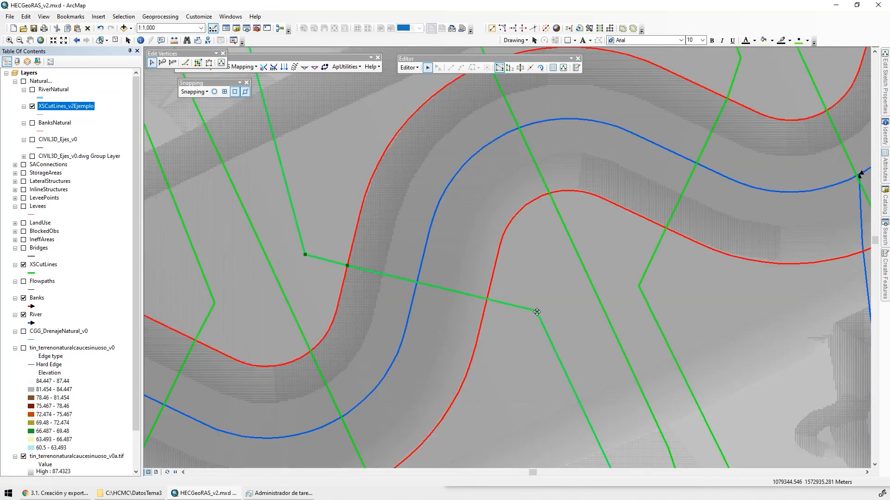
{"action": "right_click", "coordinate": [489, 300]}
{"action": "left_click", "coordinate": [508, 316]}
{"action": "scroll", "coordinate": [487, 302], "scroll_direction": "up", "scroll_amount": 1}
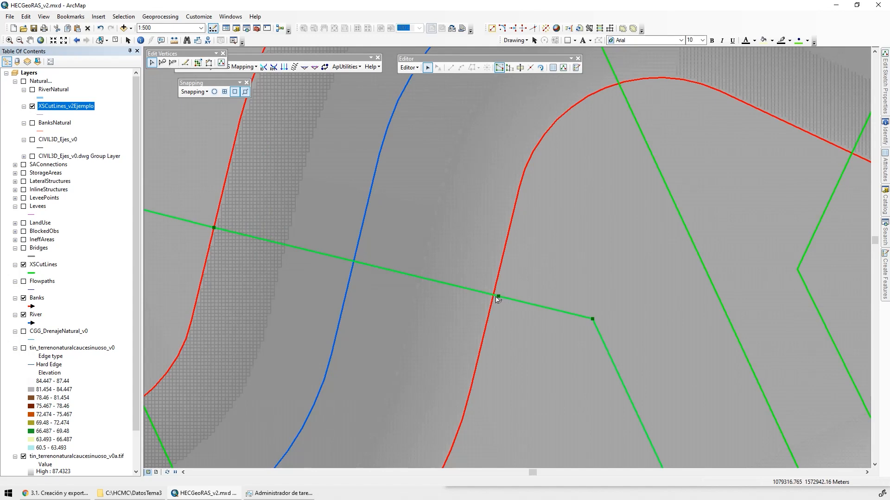
{"action": "left_click_drag", "start_coordinate": [497, 297], "coordinate": [493, 295]}
Move that cross section's corner vertex beyond the east bank slightly south to soften the bend
{"action": "left_click_drag", "start_coordinate": [564, 358], "coordinate": [497, 140]}
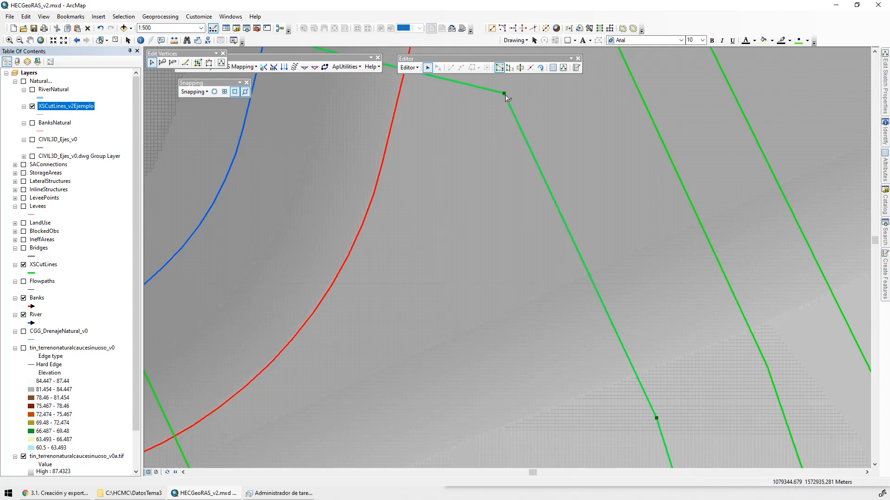
{"action": "left_click_drag", "start_coordinate": [505, 94], "coordinate": [500, 124]}
{"action": "left_click_drag", "start_coordinate": [541, 345], "coordinate": [466, 264]}
{"action": "left_click", "coordinate": [512, 279]}
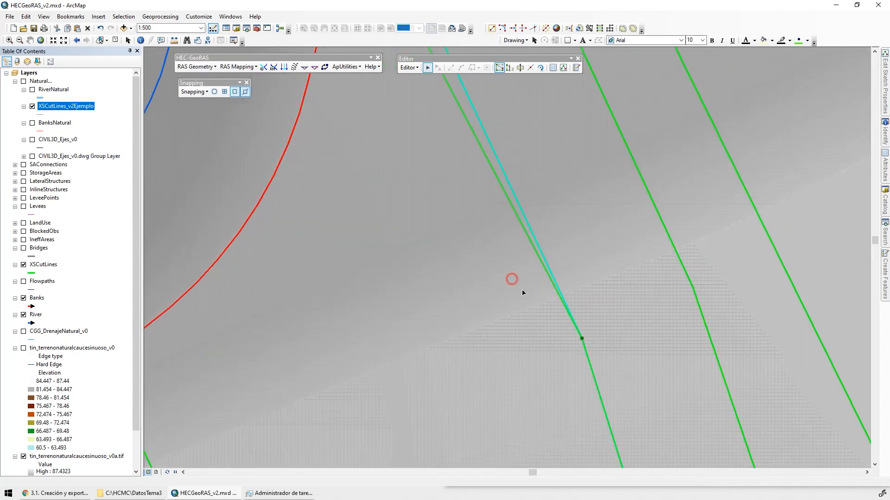
{"action": "scroll", "coordinate": [532, 245], "scroll_direction": "up", "scroll_amount": 4}
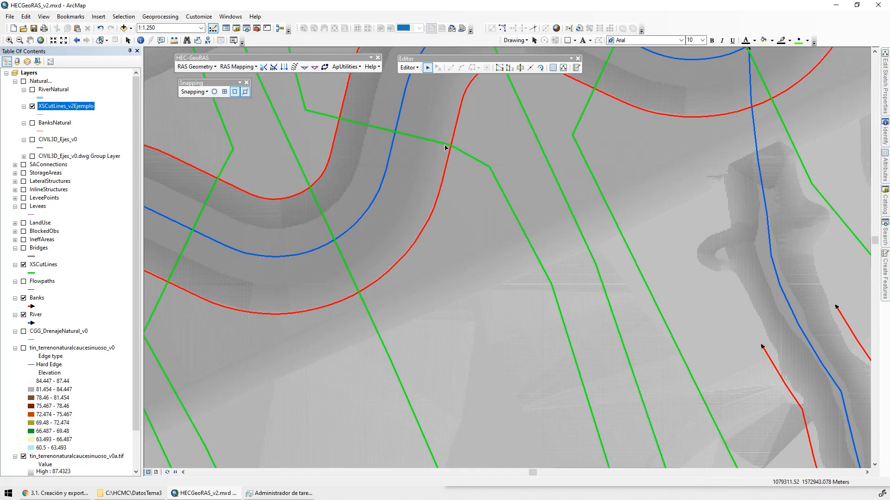
Try moving the same cross section's corner vertex beyond the west bank northward, and undo the move
{"action": "left_click_drag", "start_coordinate": [446, 147], "coordinate": [522, 206]}
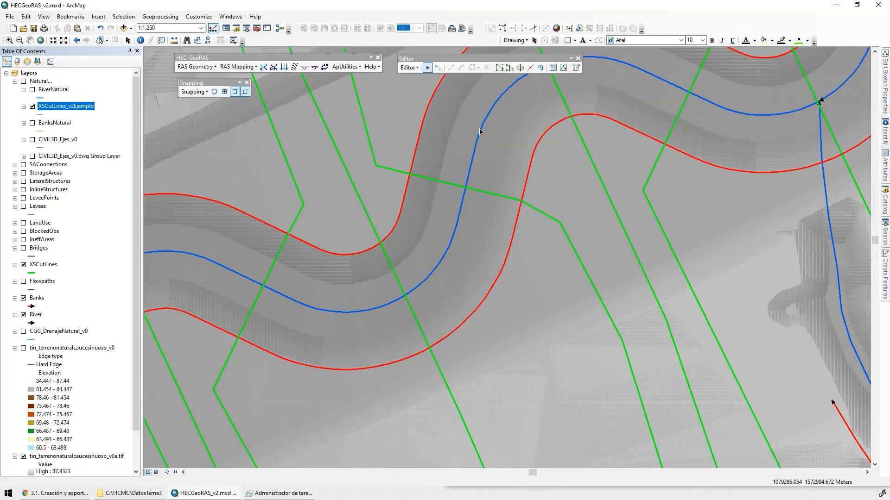
{"action": "mouse_move", "coordinate": [422, 195]}
{"action": "left_mouse_down"}
{"action": "mouse_move", "coordinate": [462, 254]}
{"action": "mouse_move", "coordinate": [471, 344]}
{"action": "mouse_move", "coordinate": [461, 331]}
{"action": "mouse_move", "coordinate": [471, 311]}
{"action": "left_mouse_up"}
{"action": "double_click", "coordinate": [434, 221]}
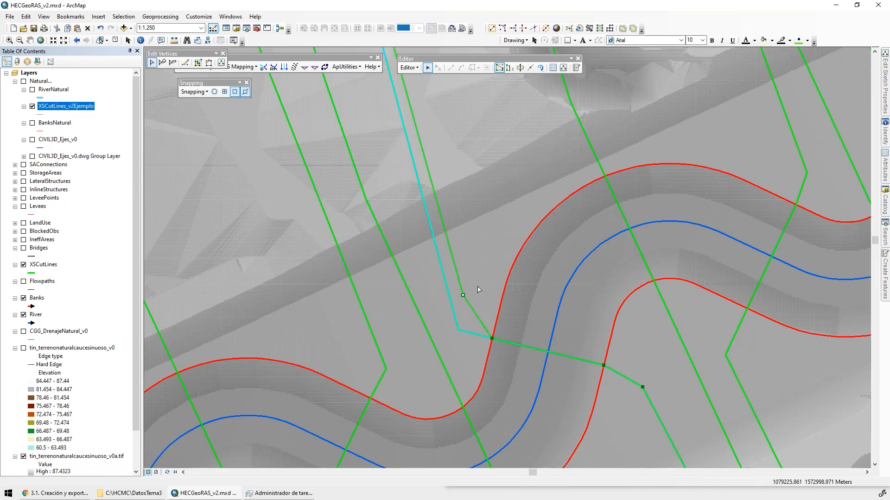
{"action": "key", "text": "ctrl+z"}
{"action": "left_click", "coordinate": [472, 290]}
Move the corner vertex beyond the west bank slightly northeast, and shift the cross section's northern endpoint west
{"action": "double_click", "coordinate": [450, 305]}
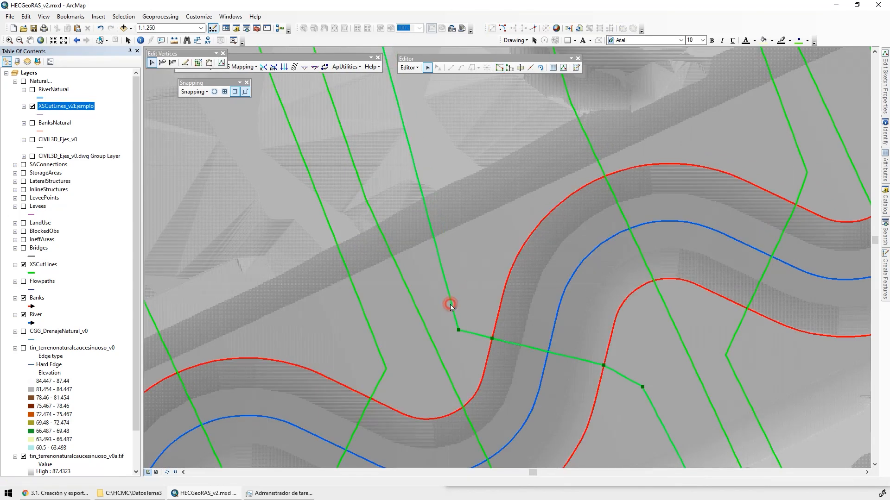
{"action": "left_click_drag", "start_coordinate": [458, 330], "coordinate": [469, 308]}
{"action": "left_click_drag", "start_coordinate": [462, 195], "coordinate": [490, 355]}
{"action": "left_click_drag", "start_coordinate": [458, 221], "coordinate": [530, 404]}
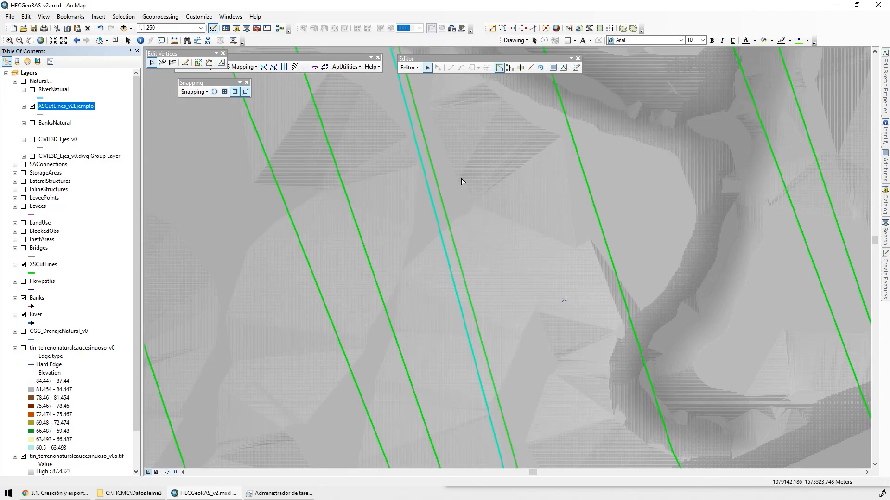
{"action": "scroll", "coordinate": [462, 181], "scroll_direction": "up", "scroll_amount": 2}
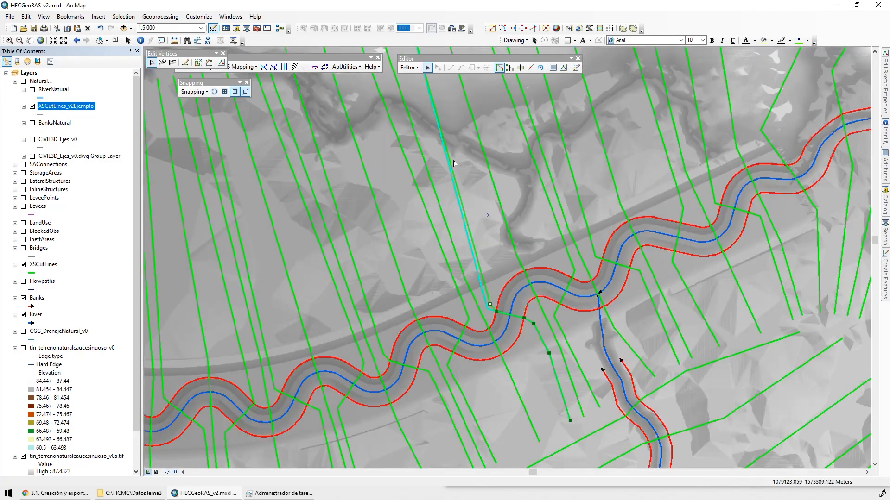
{"action": "left_click_drag", "start_coordinate": [453, 161], "coordinate": [487, 245]}
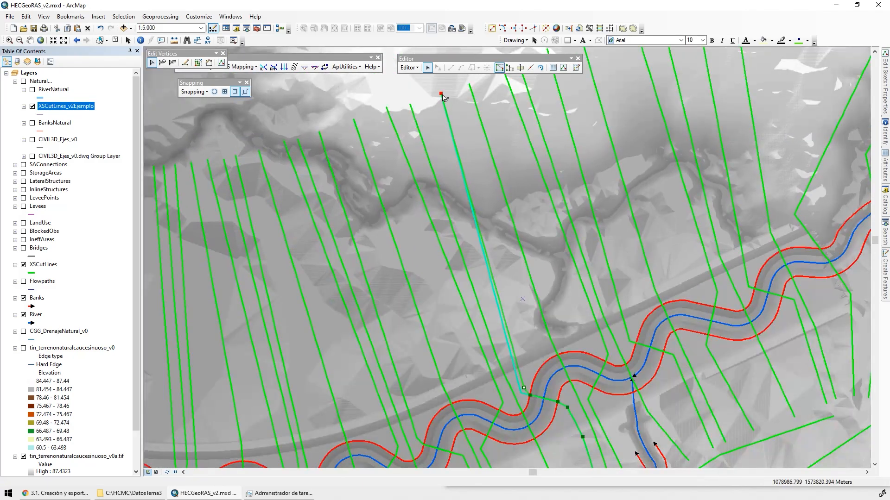
{"action": "left_click_drag", "start_coordinate": [442, 94], "coordinate": [420, 101]}
{"action": "scroll", "coordinate": [463, 325], "scroll_direction": "down", "scroll_amount": 1}
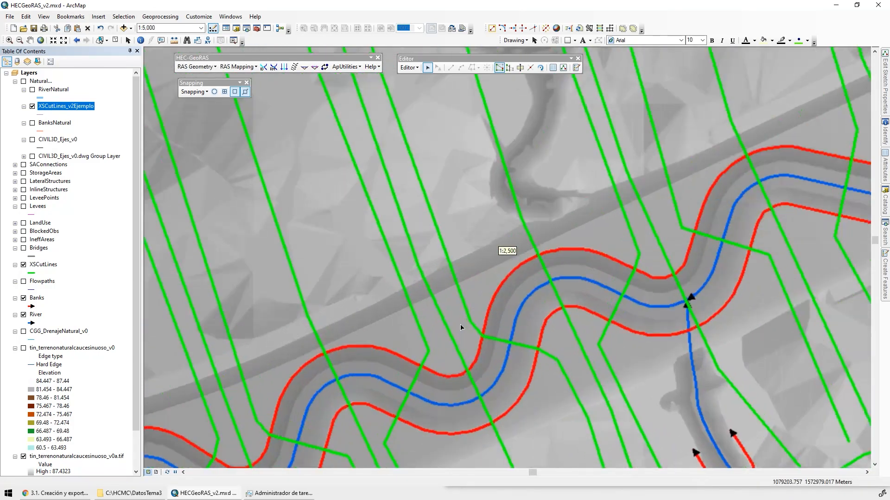
Move the corner vertex beyond the west bank farther north, close to the embankment, to straighten the cross section
{"action": "scroll", "coordinate": [464, 292], "scroll_direction": "down", "scroll_amount": 1}
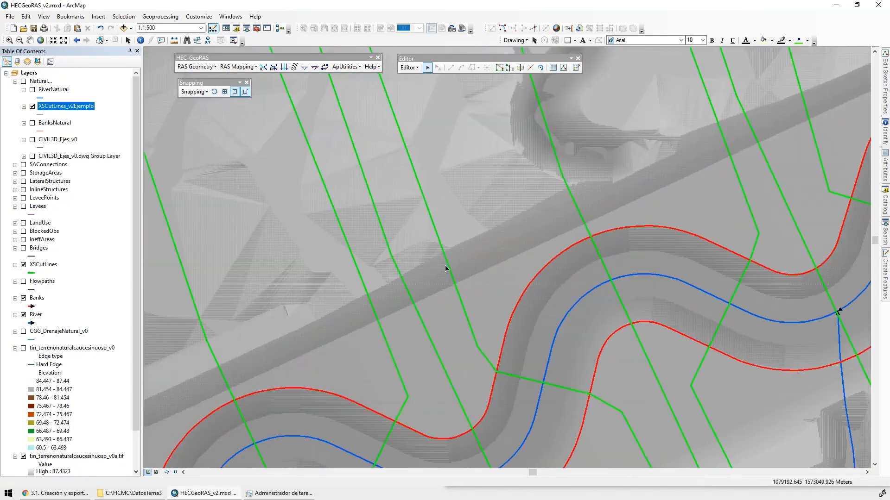
{"action": "double_click", "coordinate": [470, 329]}
{"action": "mouse_move", "coordinate": [477, 347]}
{"action": "left_mouse_down"}
{"action": "mouse_move", "coordinate": [473, 280]}
{"action": "mouse_move", "coordinate": [472, 297]}
{"action": "left_mouse_up"}
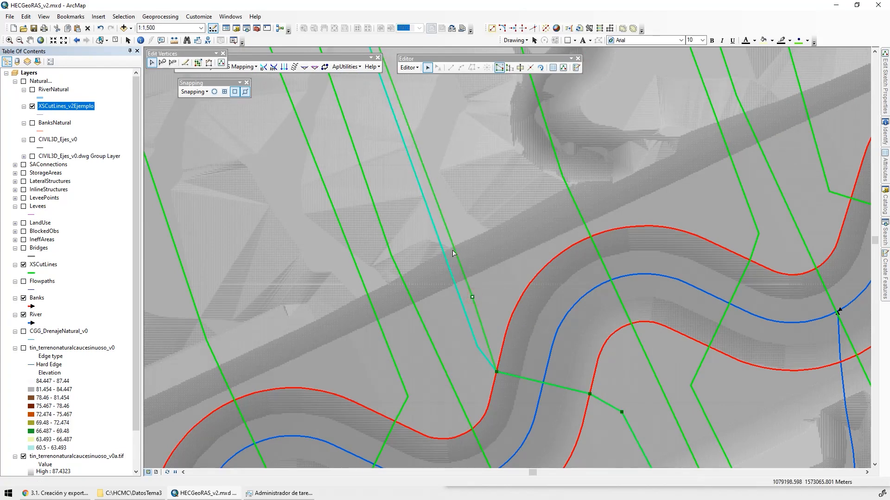
{"action": "left_click", "coordinate": [451, 360]}
Check the cross sections westward along the main river and save the edits
{"action": "left_click_drag", "start_coordinate": [606, 371], "coordinate": [530, 245]}
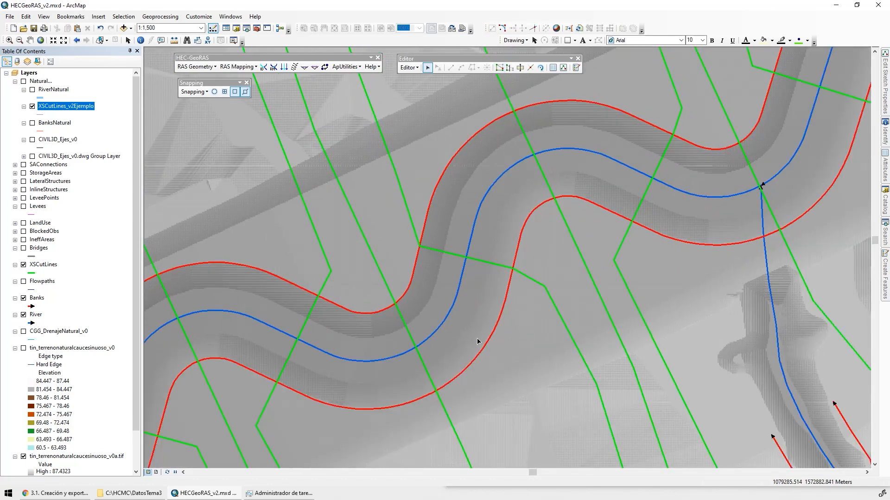
{"action": "left_click_drag", "start_coordinate": [319, 356], "coordinate": [523, 186]}
{"action": "left_click_drag", "start_coordinate": [633, 188], "coordinate": [614, 254]}
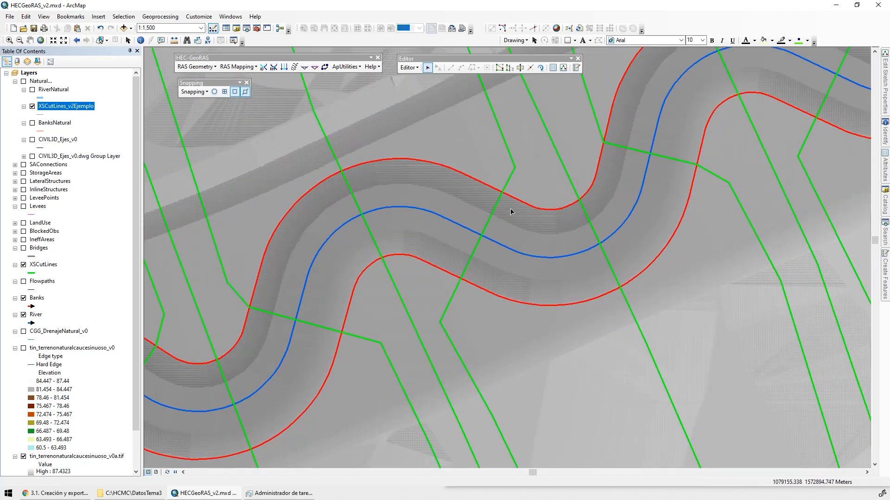
{"action": "left_click_drag", "start_coordinate": [398, 321], "coordinate": [524, 285]}
{"action": "left_click_drag", "start_coordinate": [360, 291], "coordinate": [454, 247]}
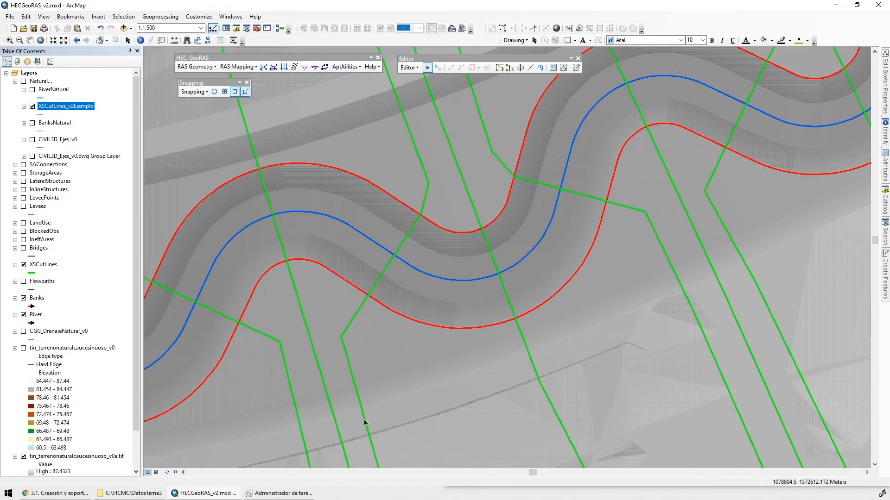
{"action": "left_click_drag", "start_coordinate": [364, 423], "coordinate": [371, 321]}
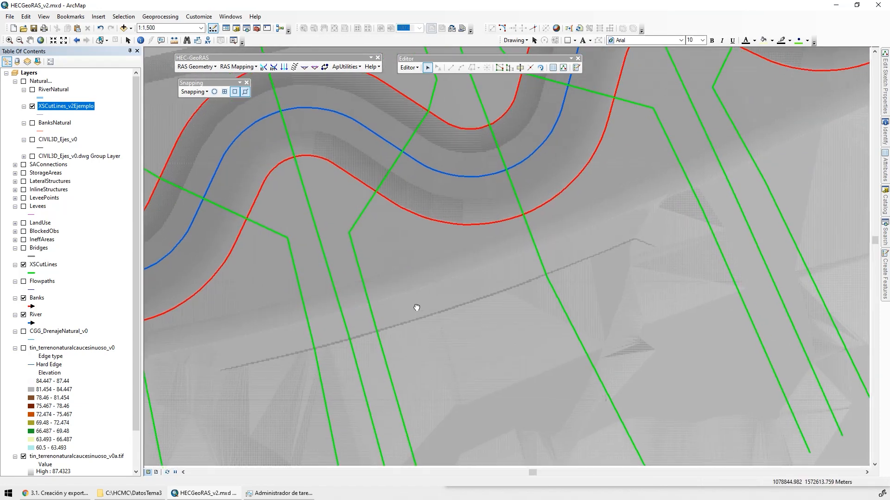
{"action": "scroll", "coordinate": [431, 264], "scroll_direction": "down", "scroll_amount": 5}
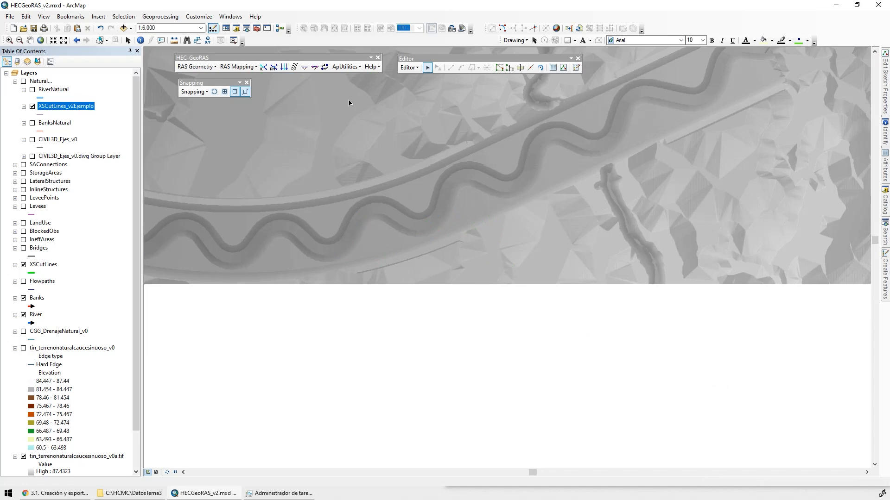
{"action": "left_click", "coordinate": [410, 68]}
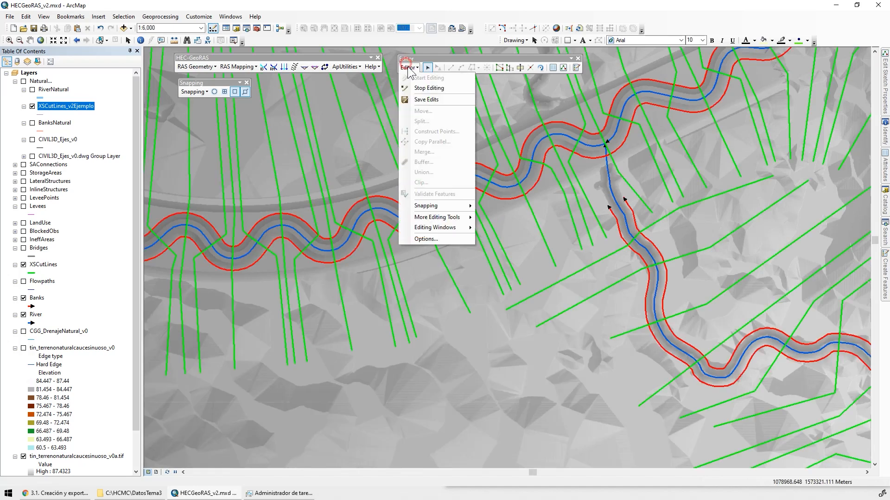
{"action": "left_click", "coordinate": [426, 99]}
Hide the terrain raster tin_terrenonaturalcaucesinuoso_v0a.tif
{"action": "left_click_drag", "start_coordinate": [691, 193], "coordinate": [476, 396]}
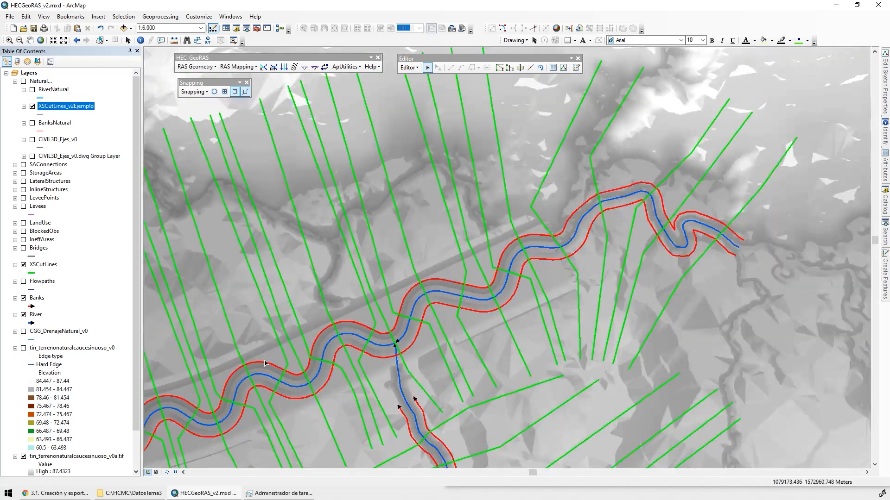
{"action": "scroll", "coordinate": [60, 443], "scroll_direction": "down", "scroll_amount": 2}
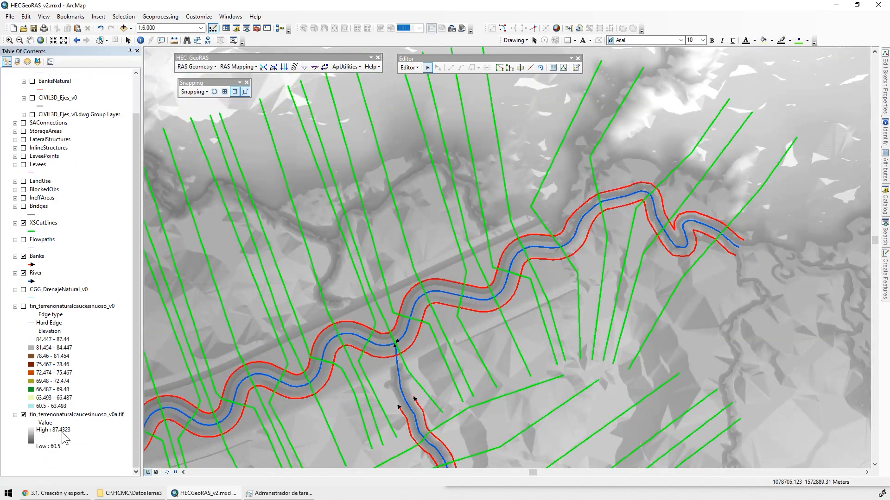
{"action": "left_click", "coordinate": [24, 414]}
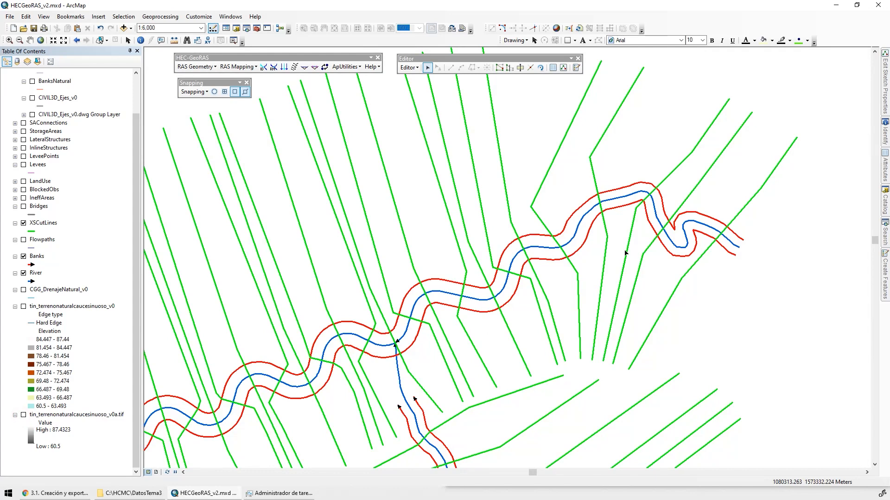
Move the confluence endpoint of the main river's downstream reach slightly southwest along its line, past the crossing cross section
{"action": "scroll", "coordinate": [403, 375], "scroll_direction": "up", "scroll_amount": 4}
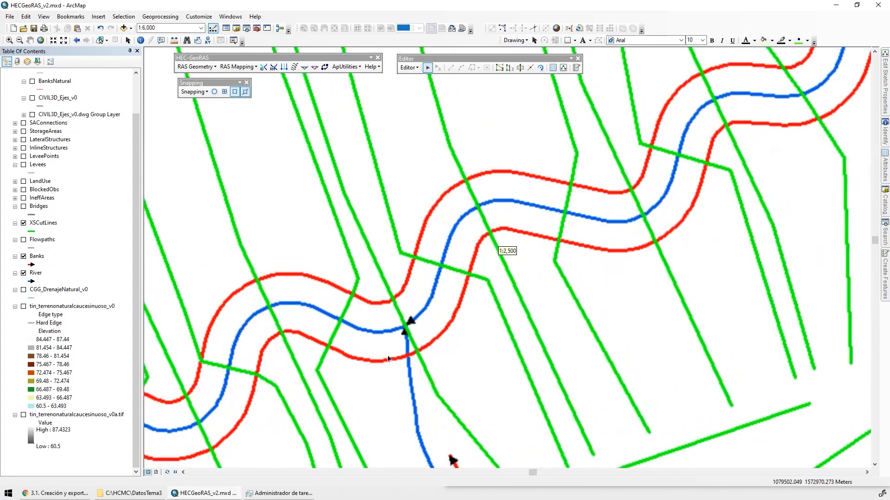
{"action": "scroll", "coordinate": [427, 320], "scroll_direction": "up", "scroll_amount": 4}
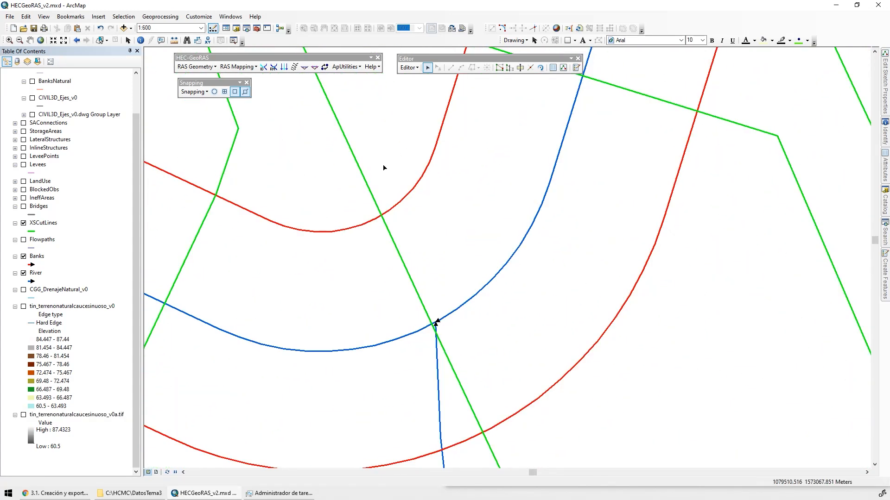
{"action": "left_click", "coordinate": [373, 213]}
{"action": "left_click_drag", "start_coordinate": [468, 354], "coordinate": [455, 252]}
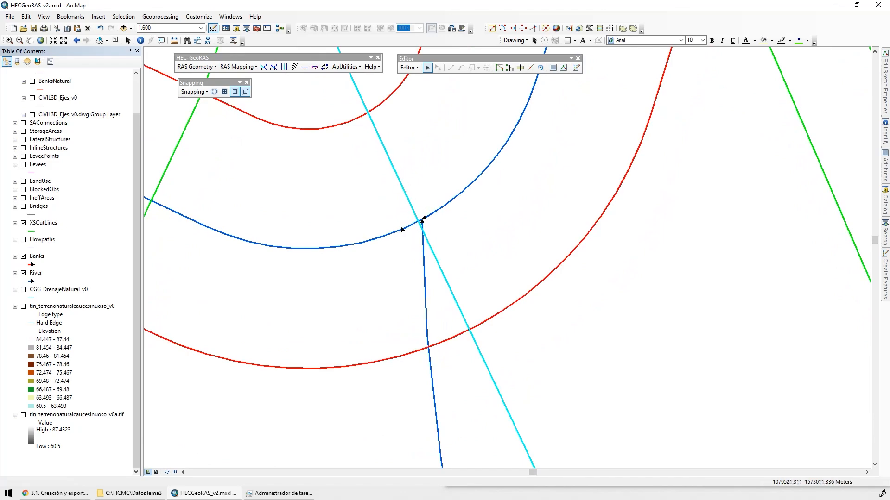
{"action": "scroll", "coordinate": [428, 263], "scroll_direction": "down", "scroll_amount": 3}
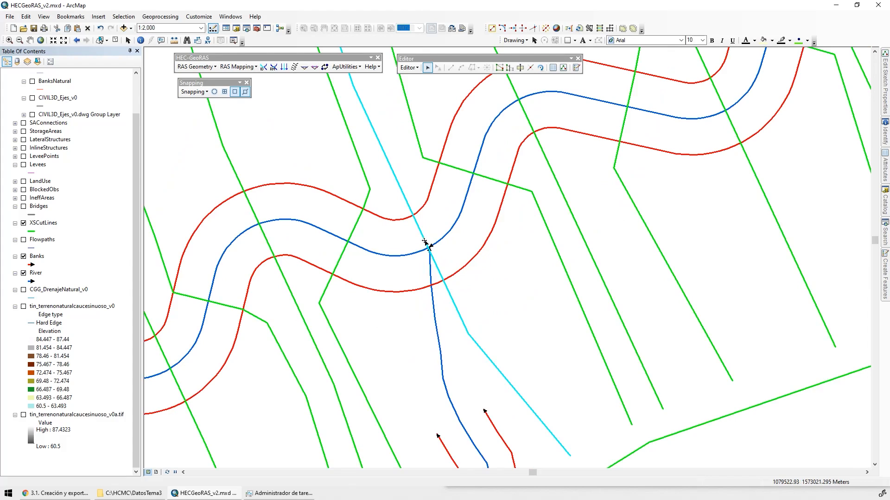
{"action": "scroll", "coordinate": [424, 242], "scroll_direction": "up", "scroll_amount": 6}
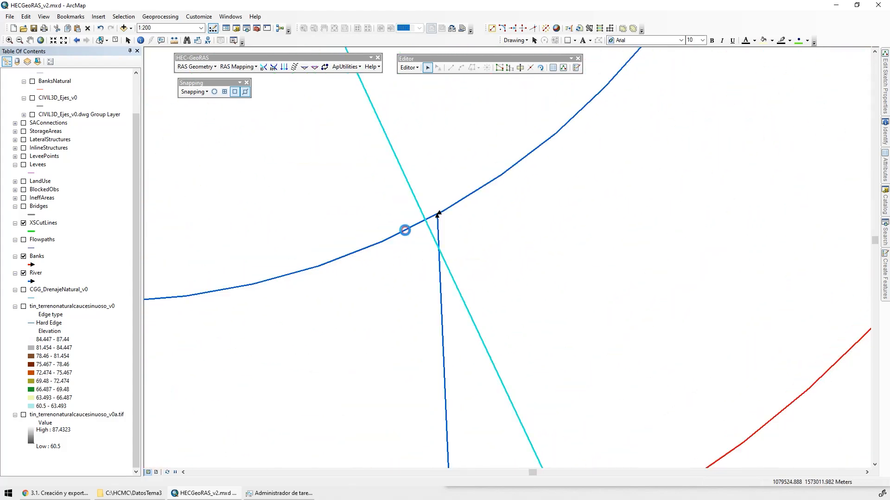
{"action": "double_click", "coordinate": [405, 230]}
{"action": "scroll", "coordinate": [444, 206], "scroll_direction": "up", "scroll_amount": 2}
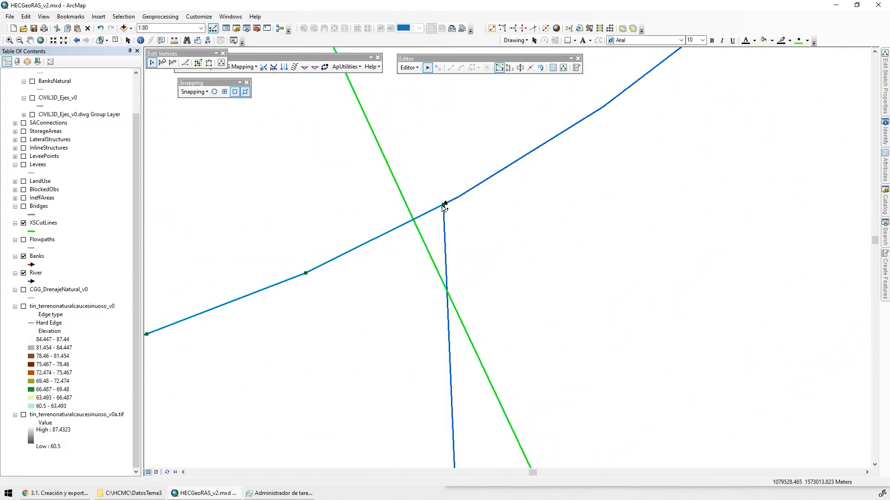
{"action": "left_click_drag", "start_coordinate": [443, 205], "coordinate": [388, 232]}
{"action": "left_click", "coordinate": [445, 215]}
{"action": "left_click", "coordinate": [444, 204]}
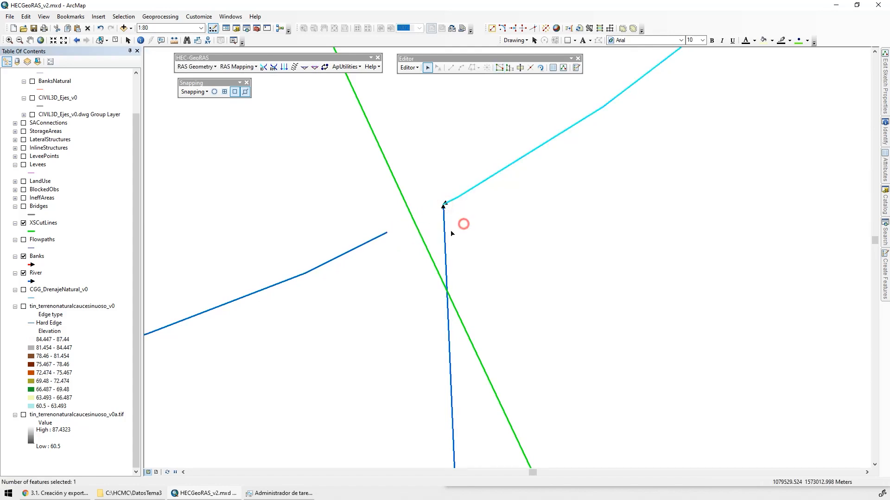
Snap the confluence endpoints of the tributary and the upstream reach onto the downstream reach's relocated endpoint, and save the edits
{"action": "double_click", "coordinate": [443, 228]}
{"action": "left_click_drag", "start_coordinate": [444, 204], "coordinate": [387, 232]}
{"action": "double_click", "coordinate": [455, 197]}
{"action": "left_click_drag", "start_coordinate": [444, 204], "coordinate": [387, 232]}
{"action": "scroll", "coordinate": [377, 193], "scroll_direction": "down", "scroll_amount": 3}
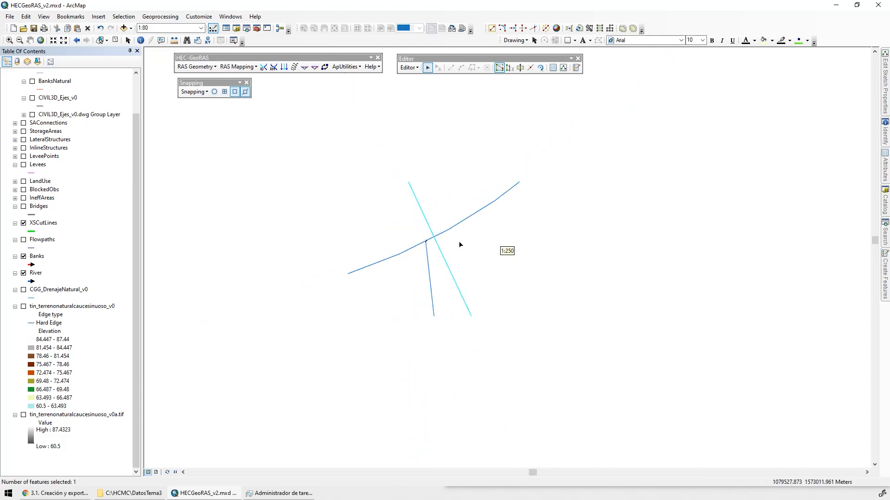
{"action": "scroll", "coordinate": [460, 245], "scroll_direction": "down", "scroll_amount": 4}
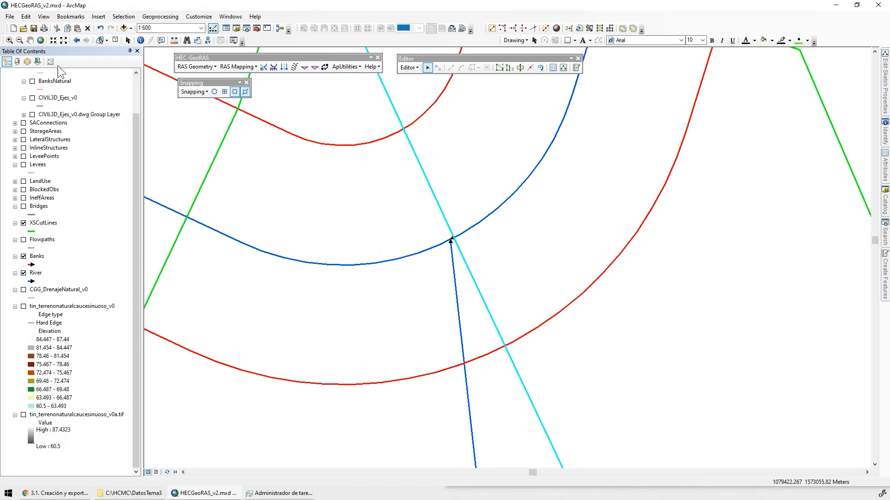
{"action": "left_click", "coordinate": [409, 68]}
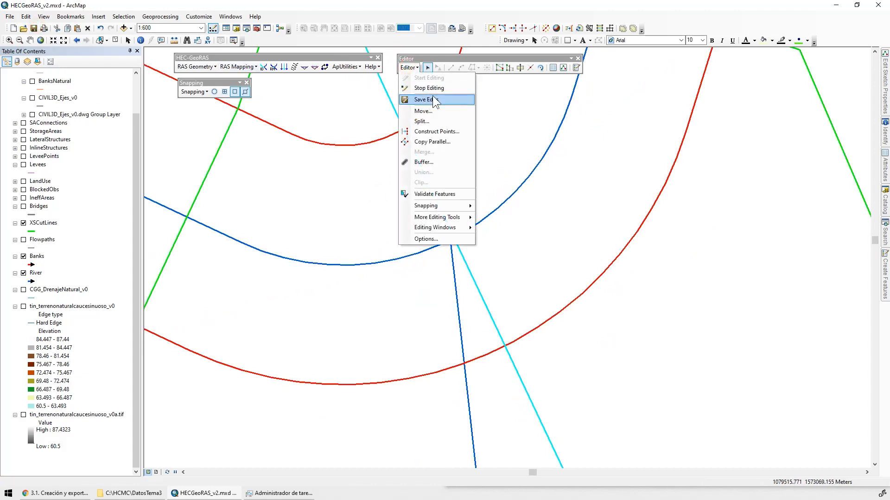
{"action": "left_click", "coordinate": [434, 100]}
Turn on feature labels for the River layer and clear its default label expression
{"action": "double_click", "coordinate": [35, 273]}
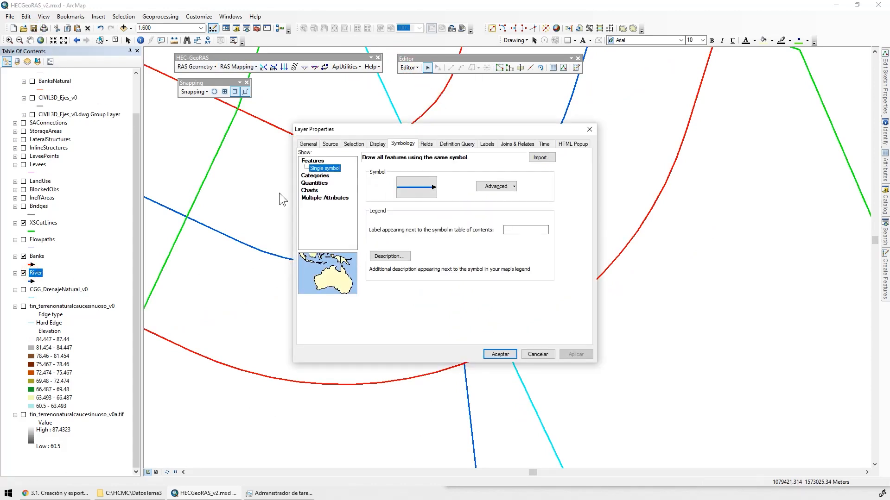
{"action": "left_click", "coordinate": [490, 145]}
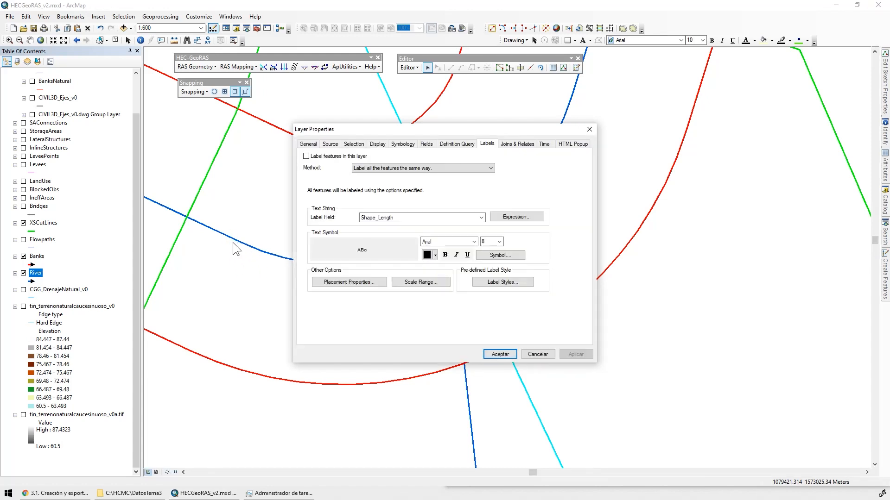
{"action": "left_click", "coordinate": [306, 156]}
{"action": "left_click", "coordinate": [517, 217]}
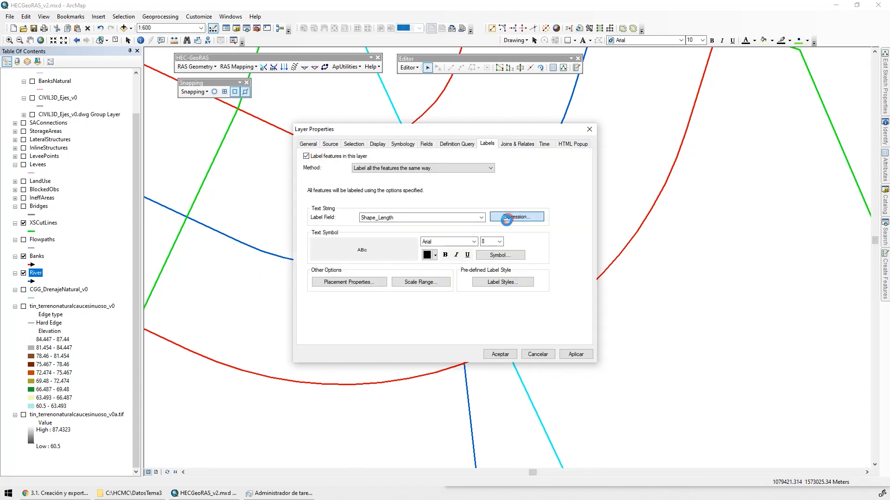
{"action": "left_click_drag", "start_coordinate": [403, 267], "coordinate": [280, 263]}
{"action": "key", "text": "Delete"}
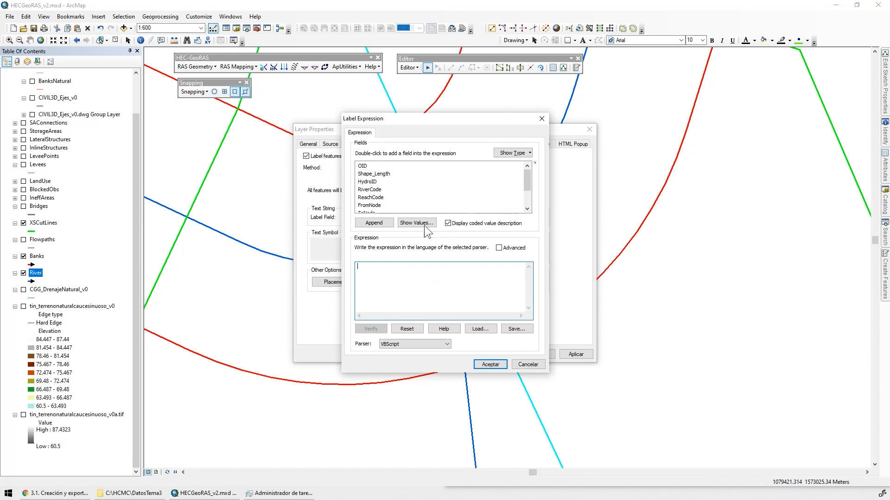
Set the River label expression to [RiverCode] &VbNewLine& [ReachCode], verify it and apply the labels
{"action": "double_click", "coordinate": [369, 190]}
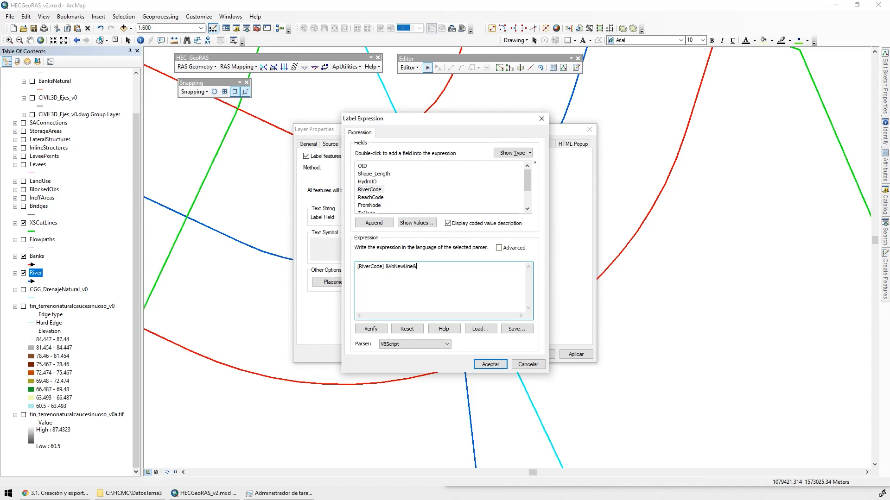
{"action": "type", "text": "&"}
{"action": "double_click", "coordinate": [370, 197]}
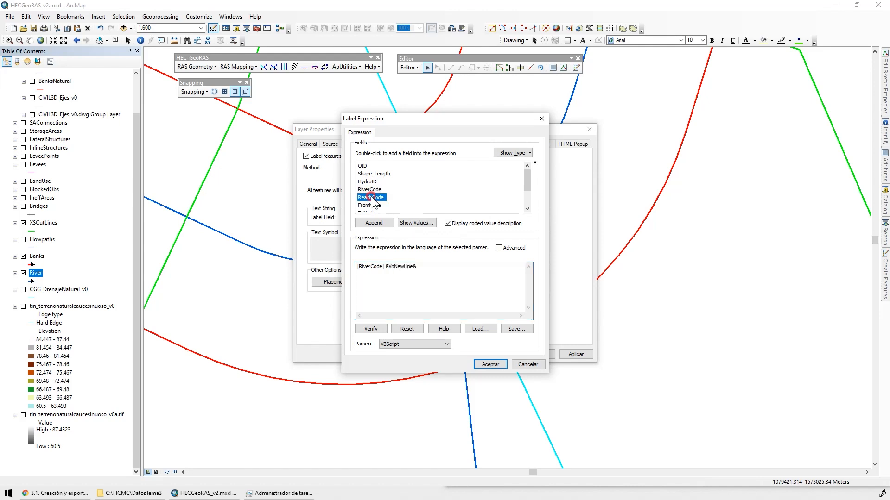
{"action": "left_click", "coordinate": [371, 329]}
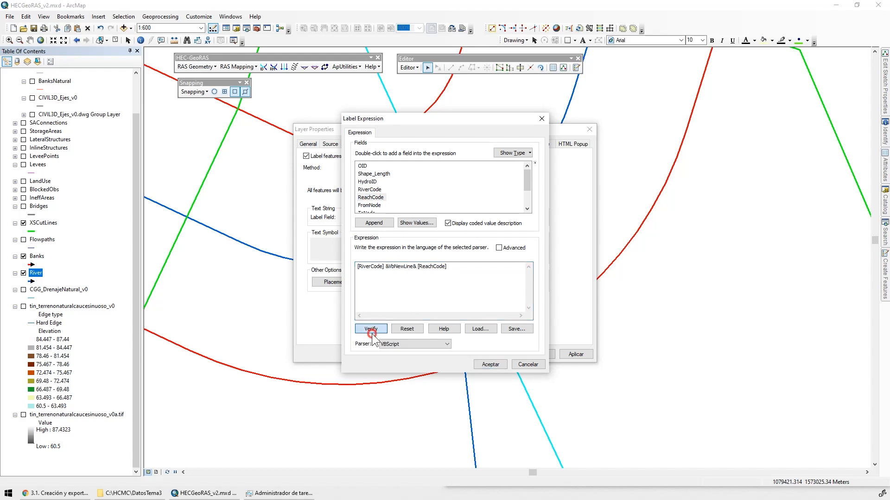
{"action": "left_click", "coordinate": [492, 305]}
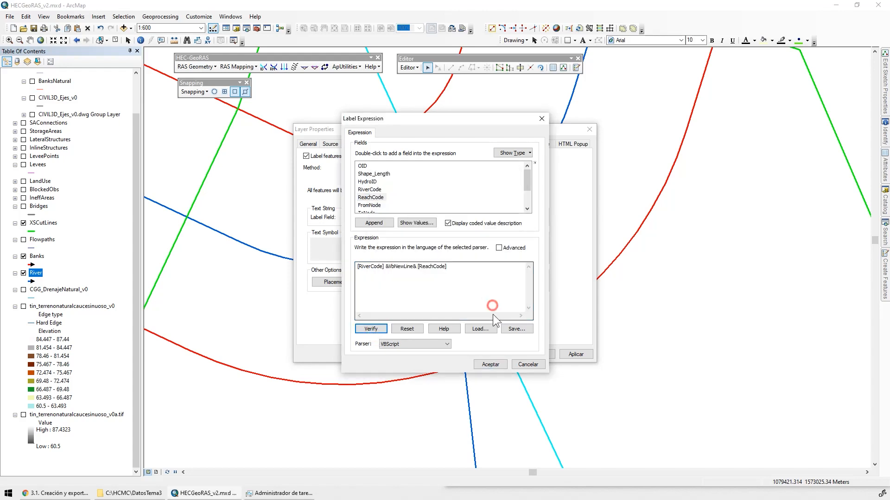
{"action": "left_click", "coordinate": [489, 364]}
{"action": "left_click", "coordinate": [575, 354]}
Set the River label font size to 12 and apply it
{"action": "left_click", "coordinate": [499, 241]}
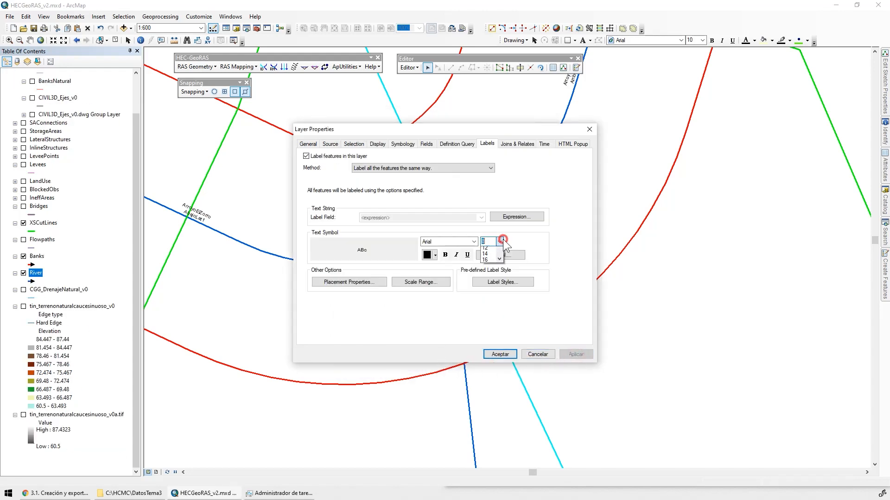
{"action": "left_click", "coordinate": [490, 279]}
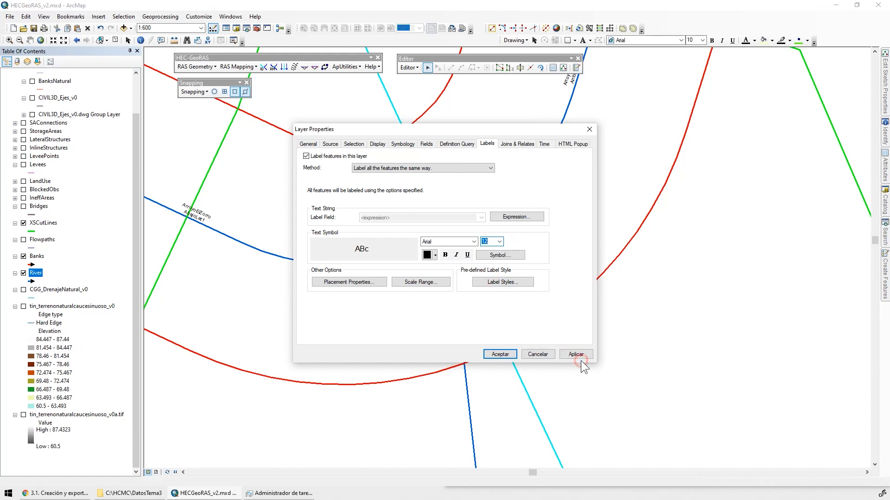
{"action": "left_click", "coordinate": [580, 359]}
Place the River labels on the line instead of above it, and accept the layer properties
{"action": "left_click", "coordinate": [362, 283]}
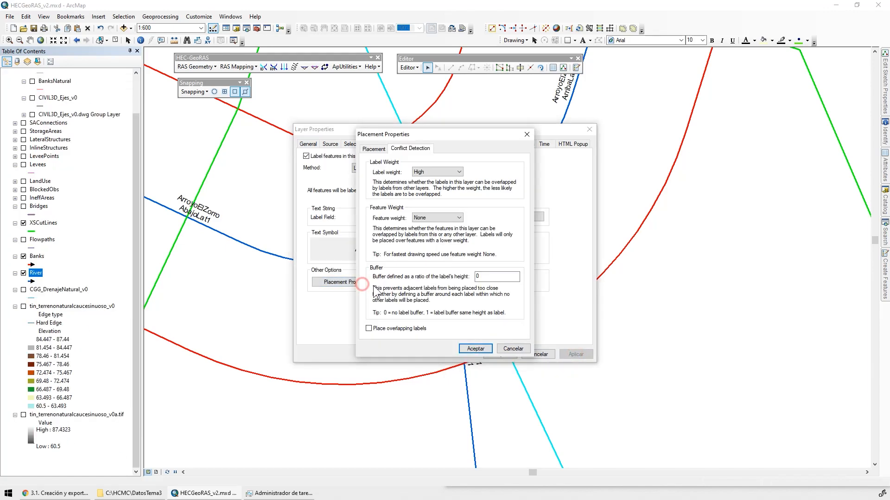
{"action": "left_click", "coordinate": [374, 149]}
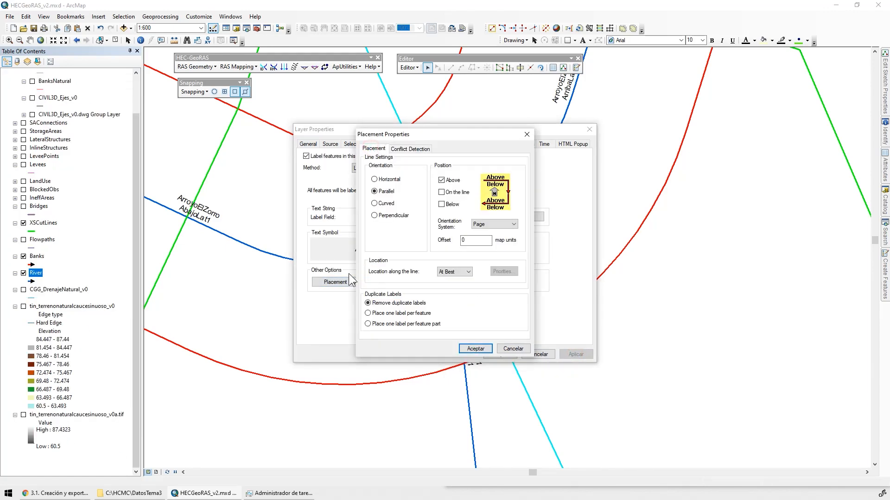
{"action": "left_click", "coordinate": [448, 190]}
{"action": "left_click", "coordinate": [446, 181]}
{"action": "left_click", "coordinate": [483, 350]}
{"action": "left_click", "coordinate": [576, 358]}
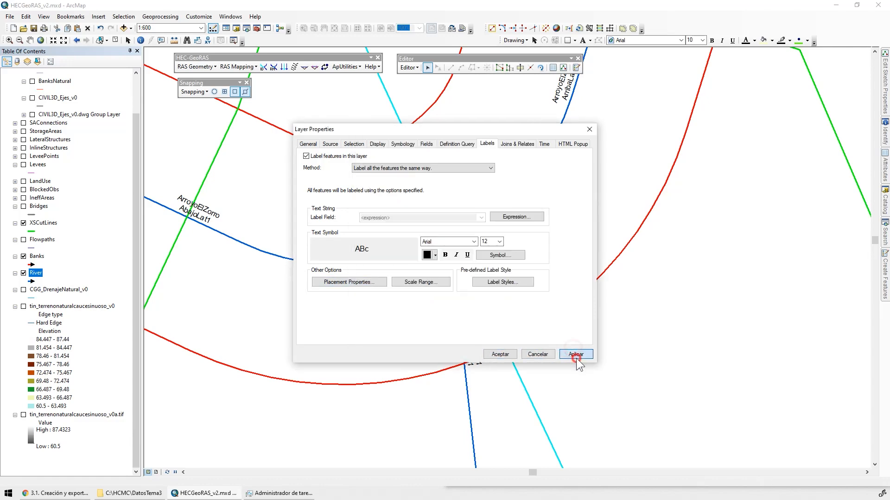
{"action": "left_click", "coordinate": [500, 355]}
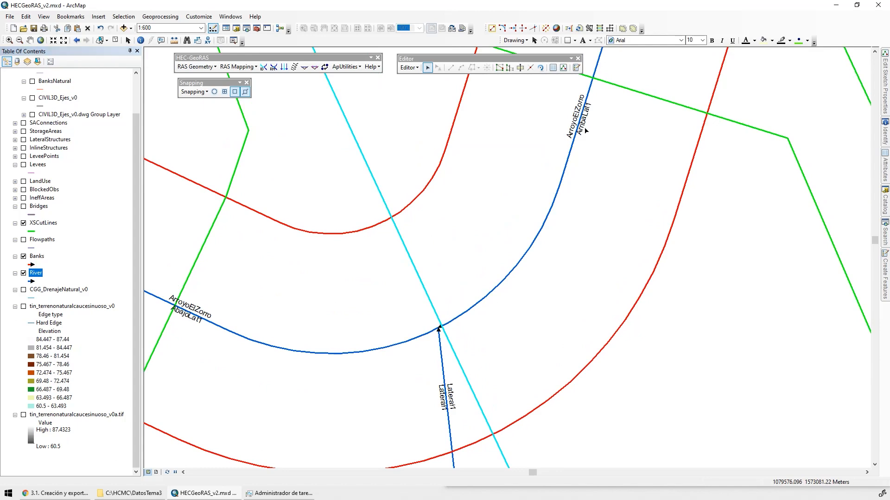
Examine the labelled reaches around the confluence and which cross sections cross the downstream reach and the tributary
{"action": "scroll", "coordinate": [512, 290], "scroll_direction": "up", "scroll_amount": 5}
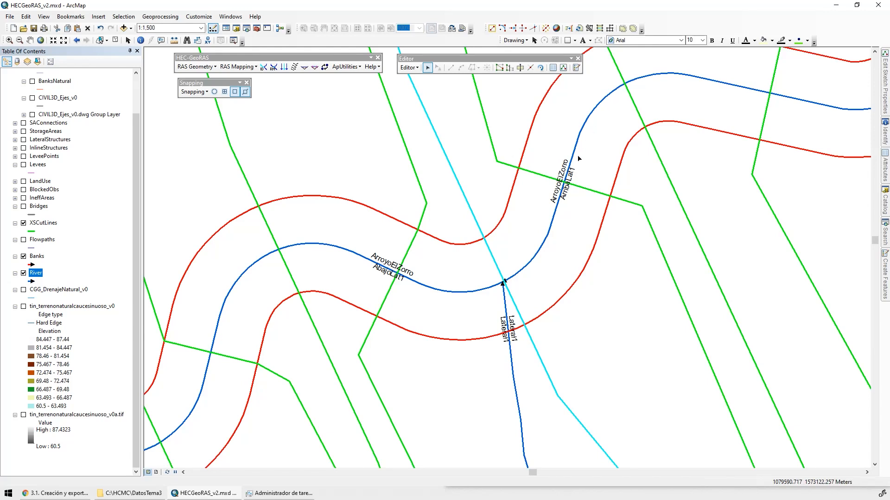
{"action": "left_click", "coordinate": [418, 203]}
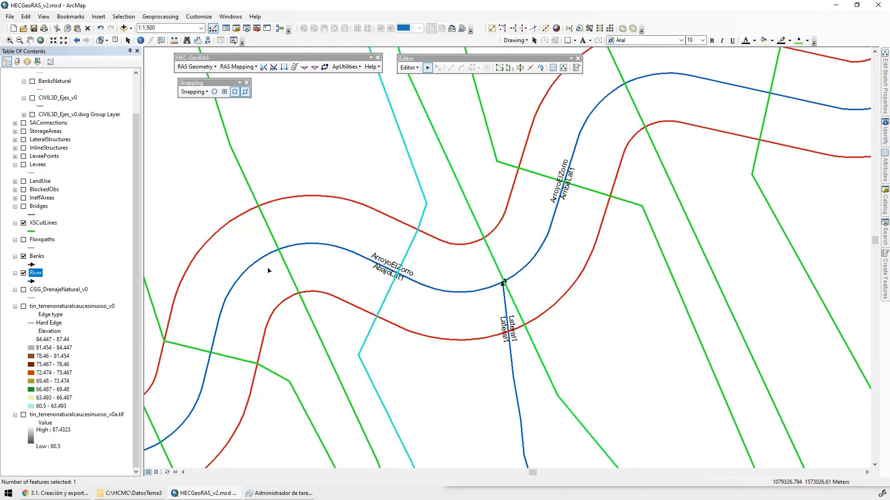
{"action": "left_click", "coordinate": [326, 244], "text": "shift"}
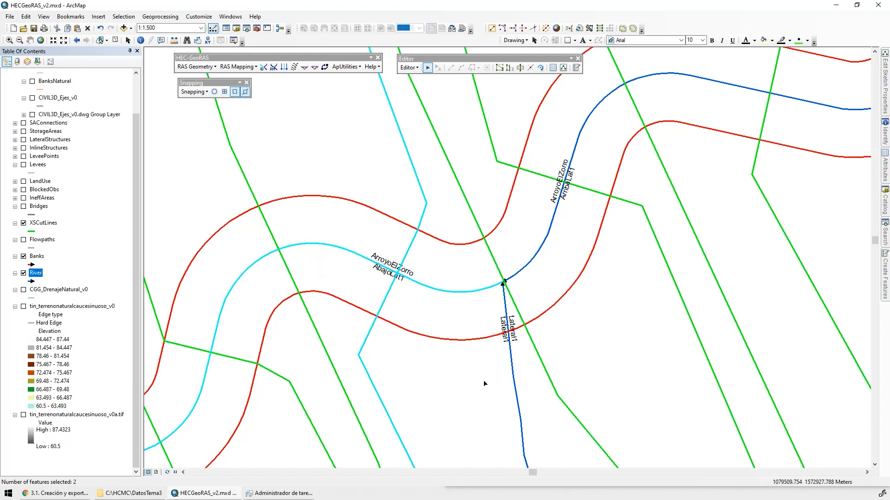
{"action": "left_click_drag", "start_coordinate": [487, 403], "coordinate": [357, 274]}
{"action": "left_click", "coordinate": [404, 301]}
{"action": "left_click_drag", "start_coordinate": [402, 356], "coordinate": [296, 110]}
{"action": "left_click_drag", "start_coordinate": [446, 217], "coordinate": [456, 233]}
{"action": "scroll", "coordinate": [543, 303], "scroll_direction": "up", "scroll_amount": 3}
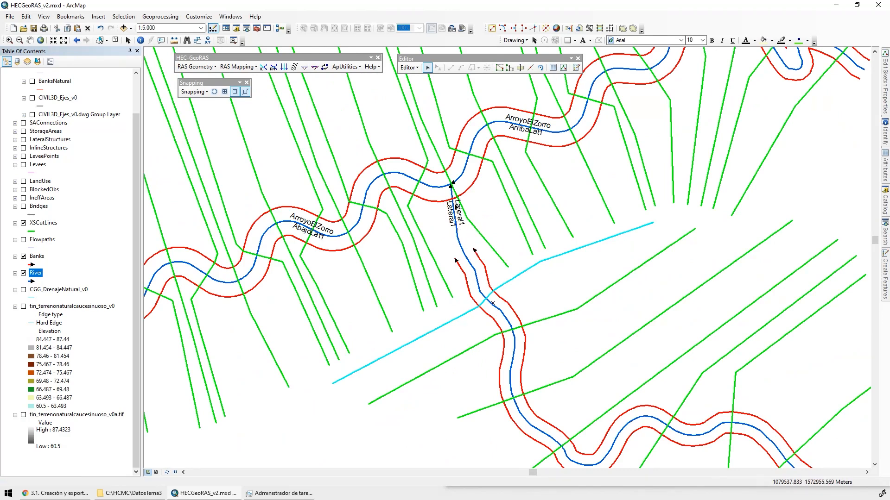
{"action": "scroll", "coordinate": [454, 204], "scroll_direction": "down", "scroll_amount": 2}
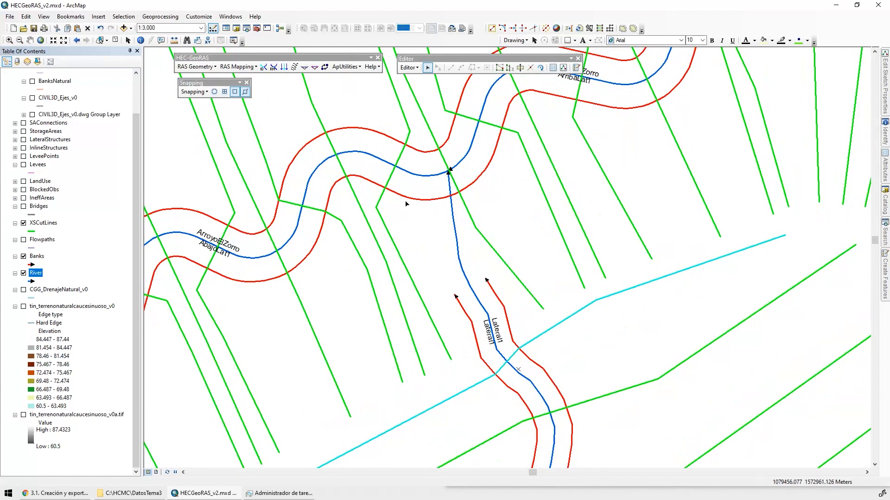
Split the main river's southern bank line at a point just east of the confluence
{"action": "left_click", "coordinate": [492, 164]}
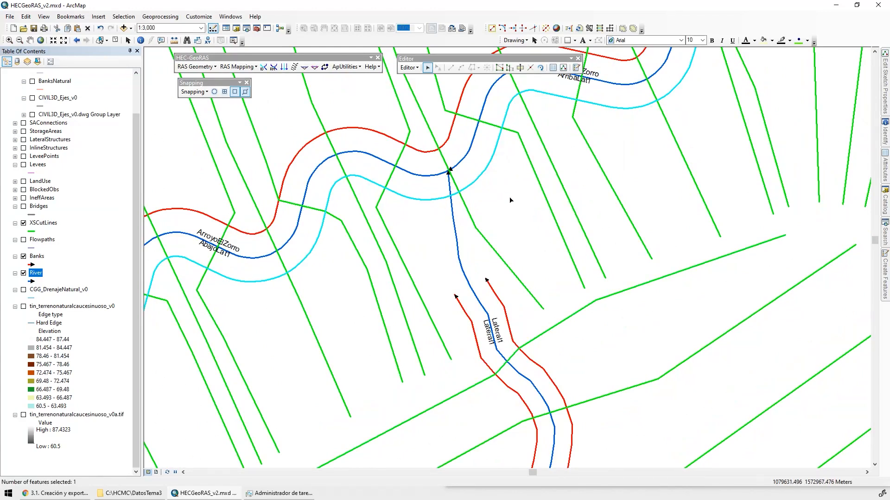
{"action": "left_click", "coordinate": [530, 67]}
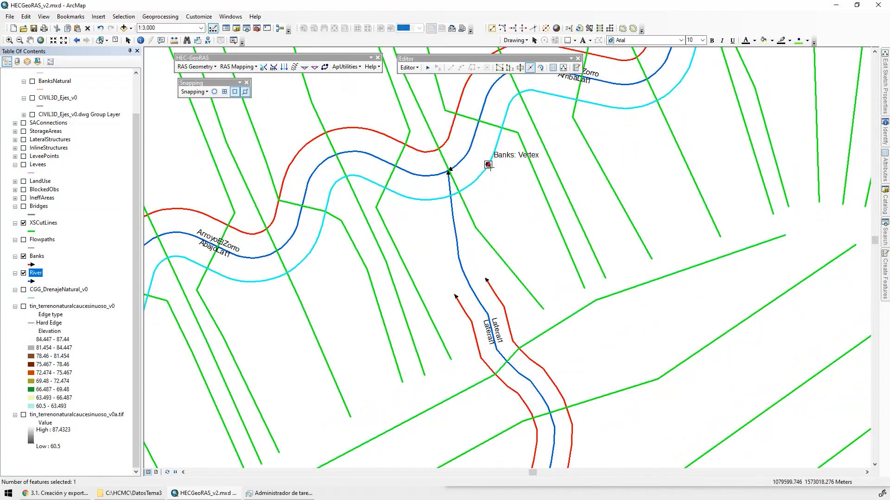
{"action": "left_click", "coordinate": [482, 174]}
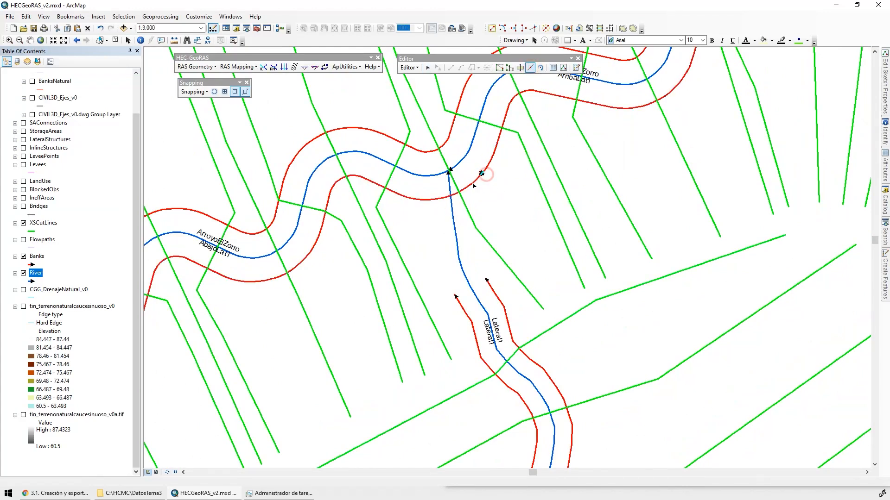
Try to split the southern bank line at a second point just west of the confluence
{"action": "left_click", "coordinate": [422, 198]}
{"action": "left_click", "coordinate": [530, 67]}
{"action": "left_click", "coordinate": [428, 199]}
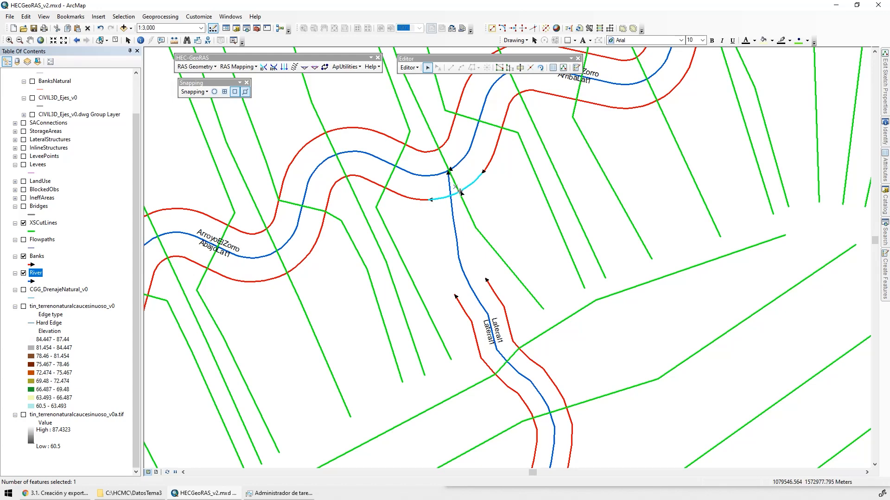
{"action": "scroll", "coordinate": [460, 192], "scroll_direction": "down", "scroll_amount": 2}
{"action": "scroll", "coordinate": [487, 191], "scroll_direction": "down", "scroll_amount": 2}
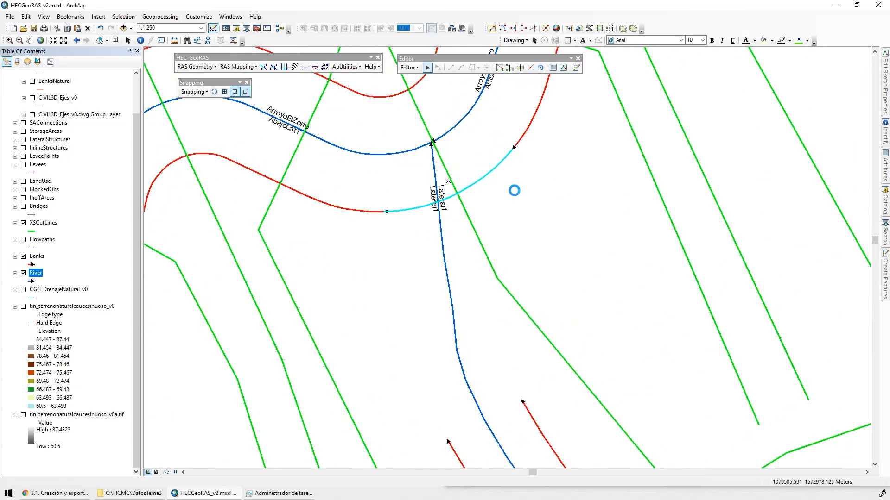
{"action": "key", "text": "ctrl+z"}
Merge the two split segments of the southern bank line back into one feature, keeping the 8830.722164 Banks feature
{"action": "left_click_drag", "start_coordinate": [519, 194], "coordinate": [517, 208]}
{"action": "left_click", "coordinate": [521, 146]}
{"action": "left_click", "coordinate": [493, 182], "text": "shift"}
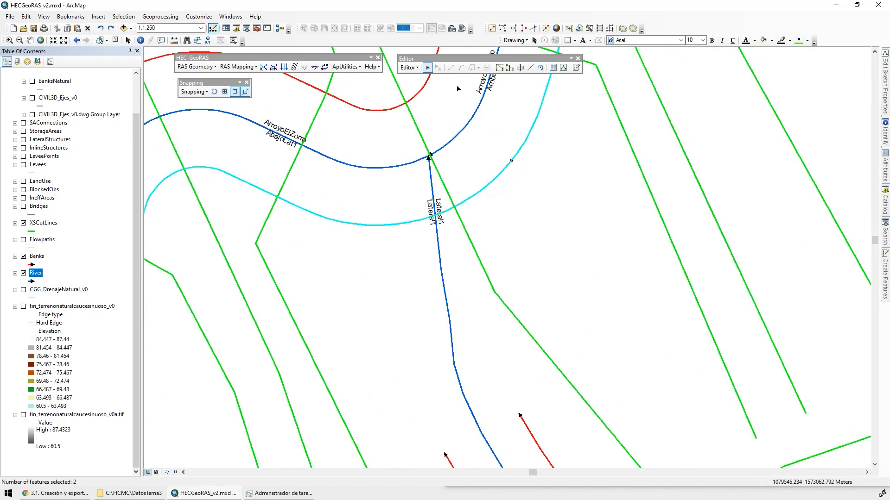
{"action": "left_click", "coordinate": [408, 68]}
{"action": "left_click", "coordinate": [428, 149]}
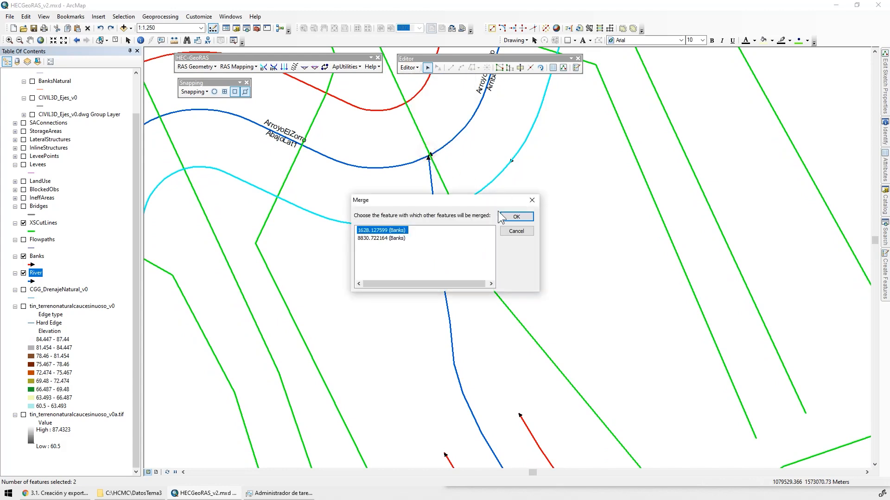
{"action": "left_click", "coordinate": [382, 238]}
{"action": "left_click", "coordinate": [516, 216]}
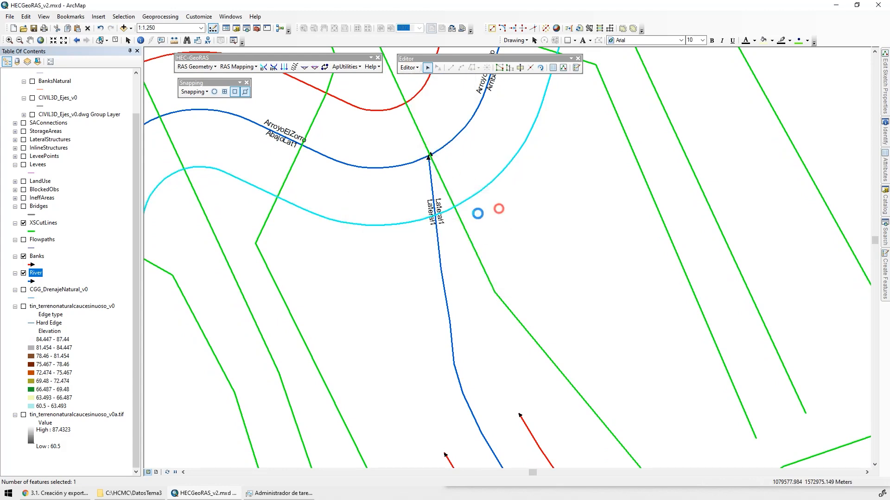
Split the southern bank line at the vertices on either side of the Lateral1 reach and delete the segment between them
{"action": "scroll", "coordinate": [445, 214], "scroll_direction": "down", "scroll_amount": 3}
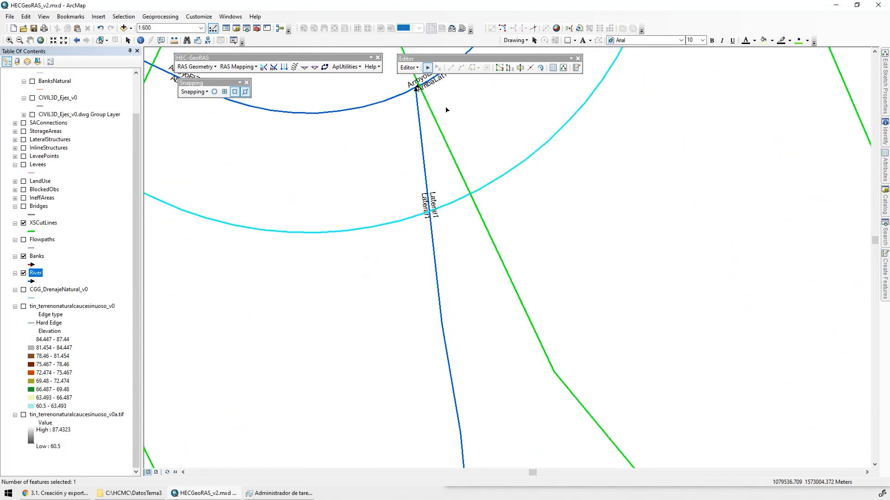
{"action": "left_click", "coordinate": [530, 69]}
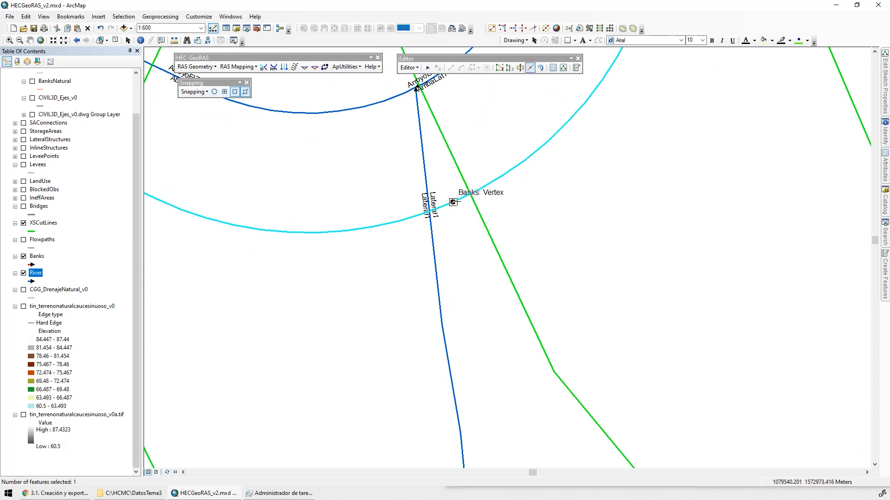
{"action": "left_click", "coordinate": [452, 202]}
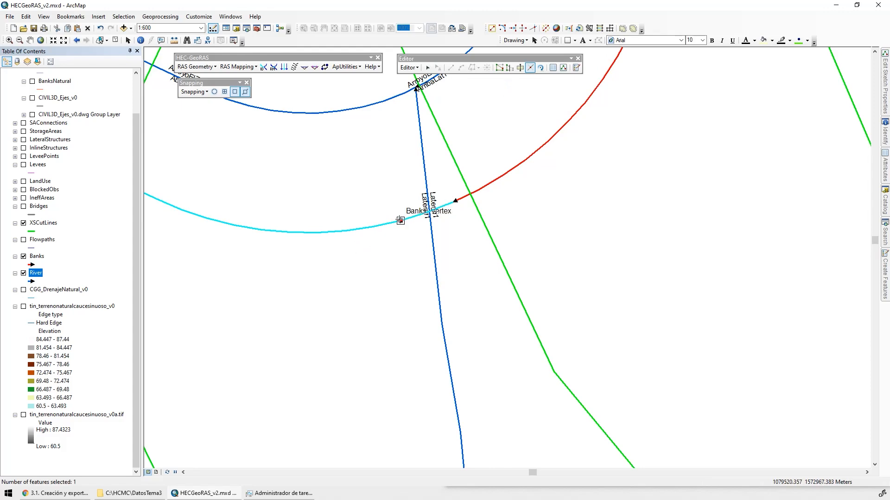
{"action": "left_click", "coordinate": [443, 222]}
{"action": "key", "text": "Delete"}
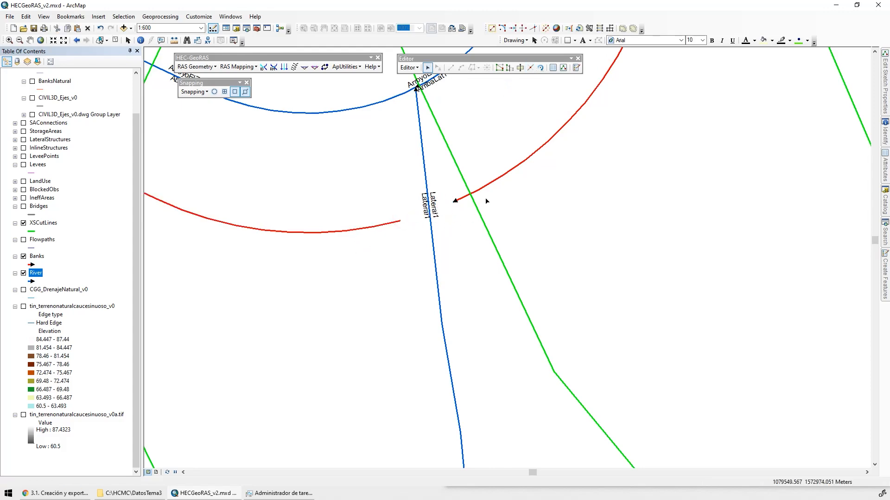
Select the bank lines around the confluence in turn to check their extents, and clear the selection
{"action": "scroll", "coordinate": [456, 198], "scroll_direction": "down", "scroll_amount": 5}
{"action": "left_click_drag", "start_coordinate": [526, 179], "coordinate": [526, 179]}
{"action": "left_click", "coordinate": [441, 202]}
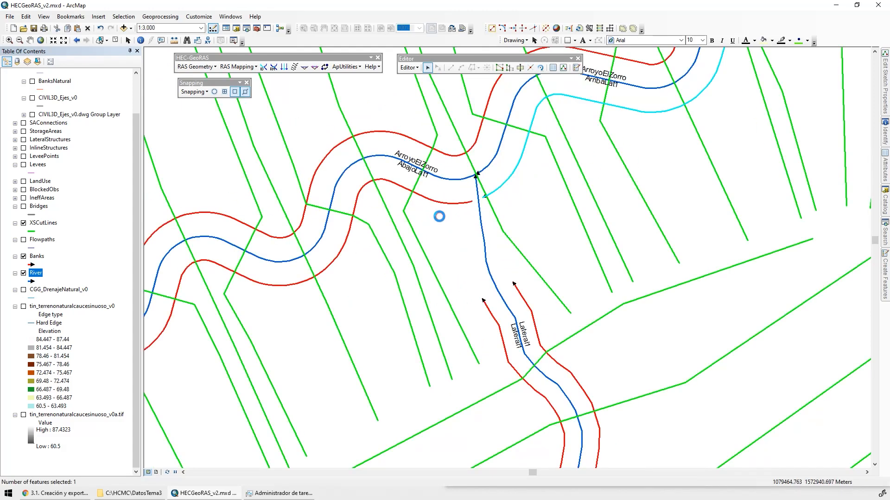
{"action": "left_click_drag", "start_coordinate": [400, 126], "coordinate": [394, 145]}
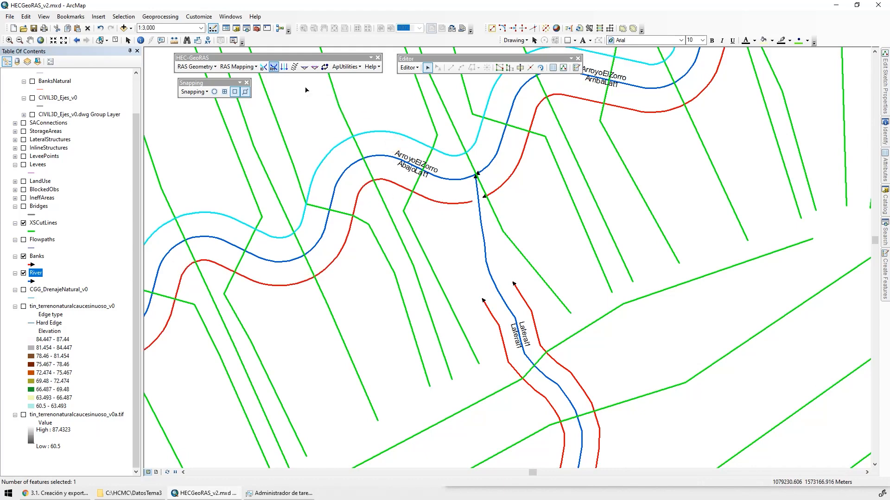
{"action": "left_click_drag", "start_coordinate": [546, 363], "coordinate": [455, 217]}
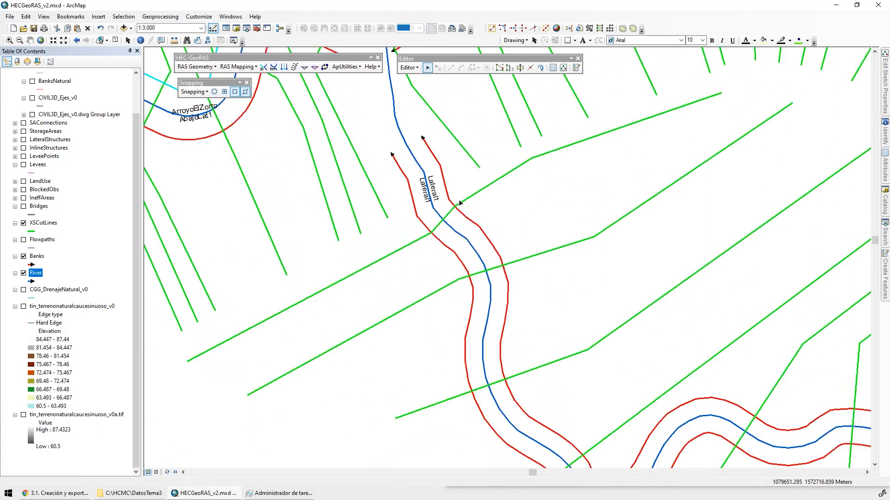
{"action": "left_click_drag", "start_coordinate": [480, 217], "coordinate": [572, 326]}
{"action": "scroll", "coordinate": [571, 327], "scroll_direction": "down", "scroll_amount": 5}
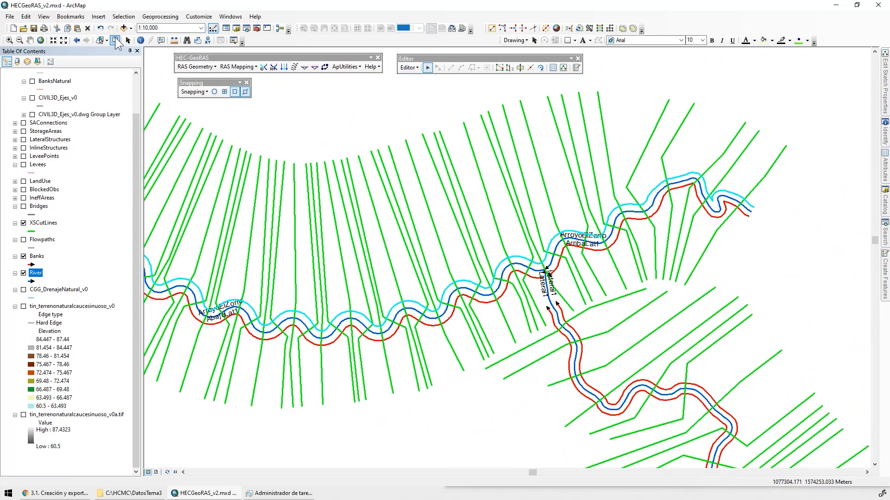
{"action": "left_click", "coordinate": [116, 40]}
Examine the bank lines and cross sections along the ArroyoElZorro reach downstream of the confluence, up to its western end
{"action": "left_click_drag", "start_coordinate": [460, 329], "coordinate": [595, 274]}
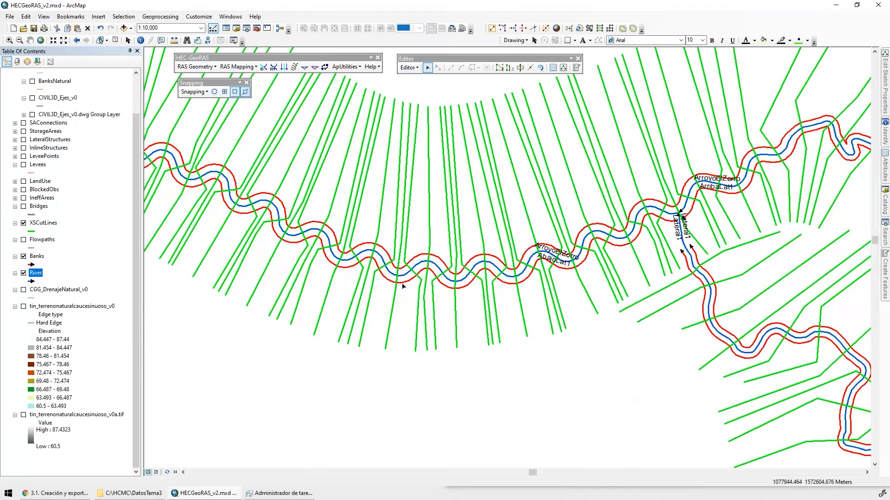
{"action": "scroll", "coordinate": [402, 286], "scroll_direction": "up", "scroll_amount": 5}
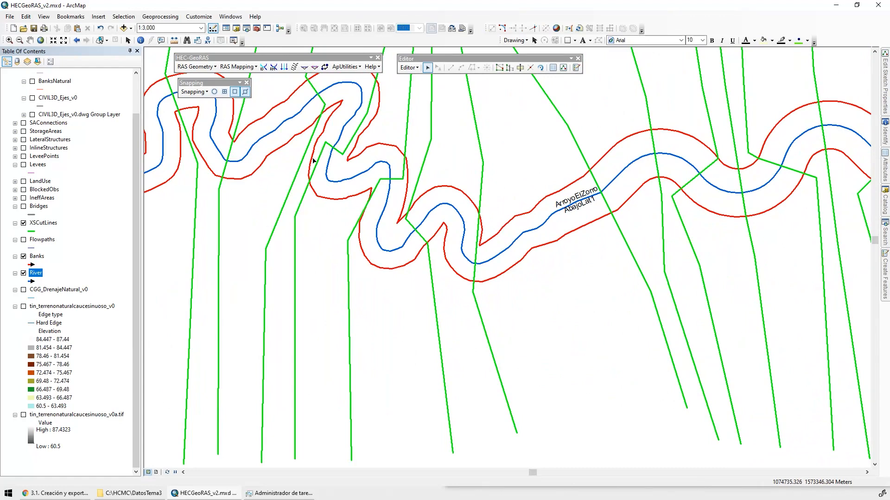
{"action": "left_click_drag", "start_coordinate": [358, 149], "coordinate": [368, 181]}
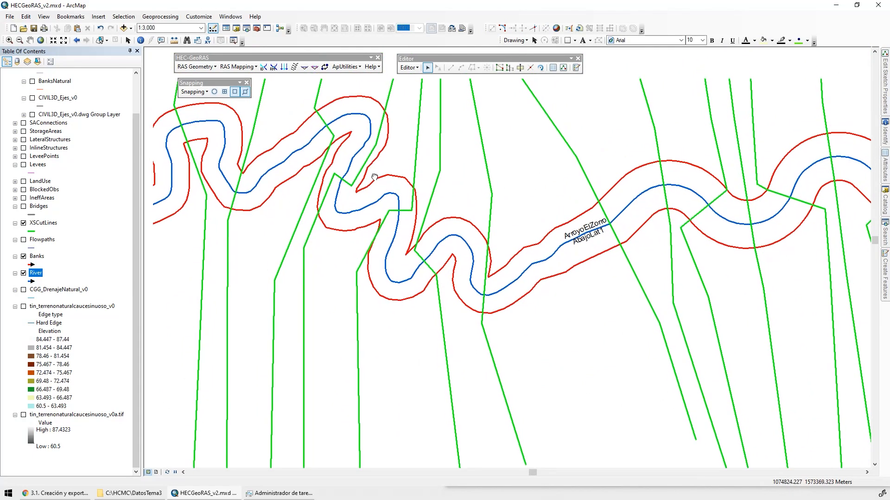
{"action": "left_click_drag", "start_coordinate": [320, 218], "coordinate": [563, 188]}
{"action": "left_click_drag", "start_coordinate": [343, 258], "coordinate": [514, 228]}
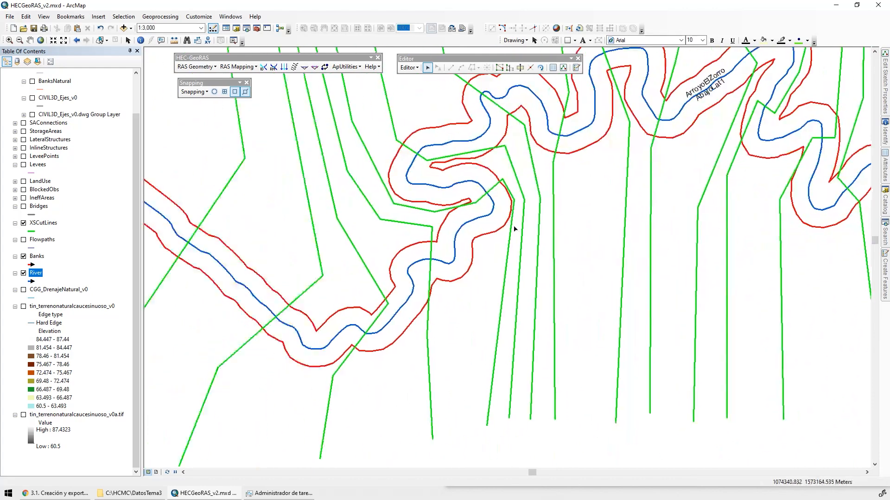
{"action": "scroll", "coordinate": [518, 217], "scroll_direction": "up", "scroll_amount": 3}
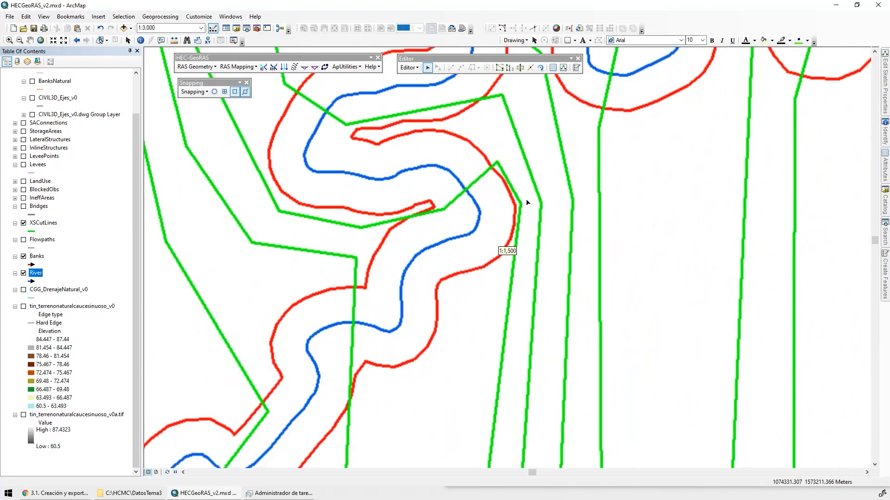
{"action": "left_click_drag", "start_coordinate": [440, 300], "coordinate": [550, 125]}
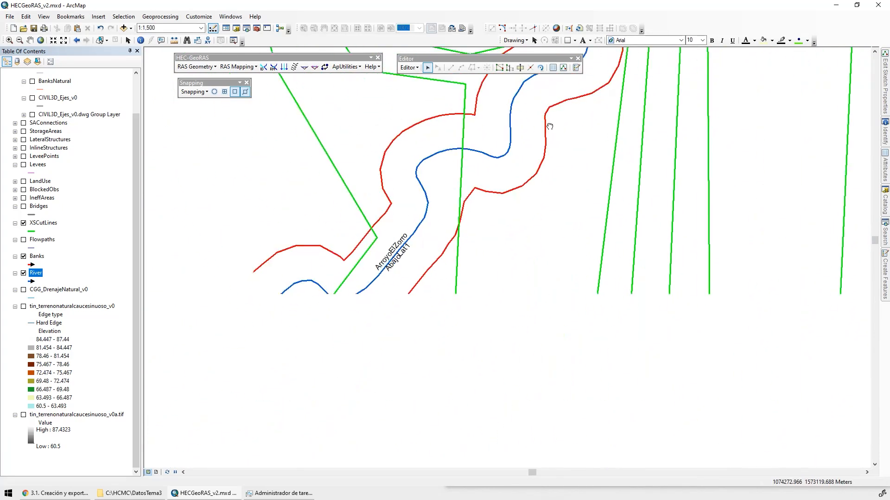
{"action": "left_click_drag", "start_coordinate": [389, 367], "coordinate": [621, 226]}
{"action": "left_click_drag", "start_coordinate": [403, 200], "coordinate": [552, 329]}
{"action": "left_click_drag", "start_coordinate": [271, 94], "coordinate": [247, 270]}
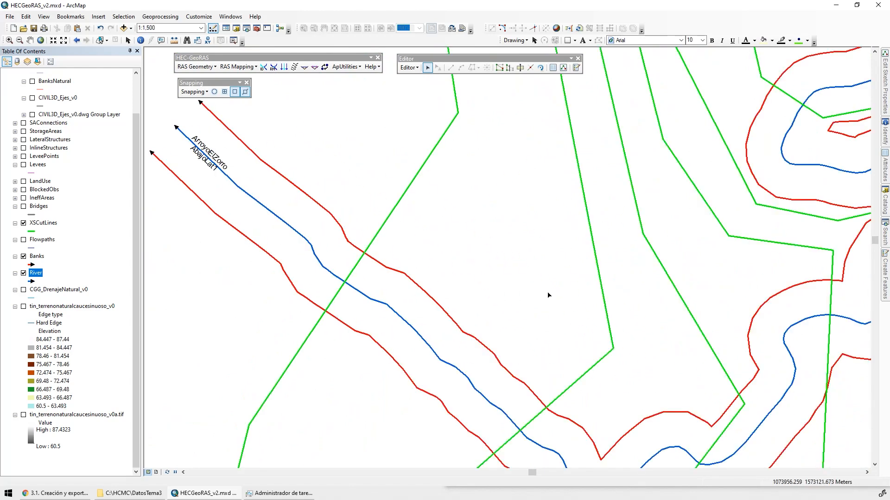
{"action": "left_click_drag", "start_coordinate": [551, 296], "coordinate": [271, 278]}
{"action": "scroll", "coordinate": [559, 286], "scroll_direction": "down", "scroll_amount": 2}
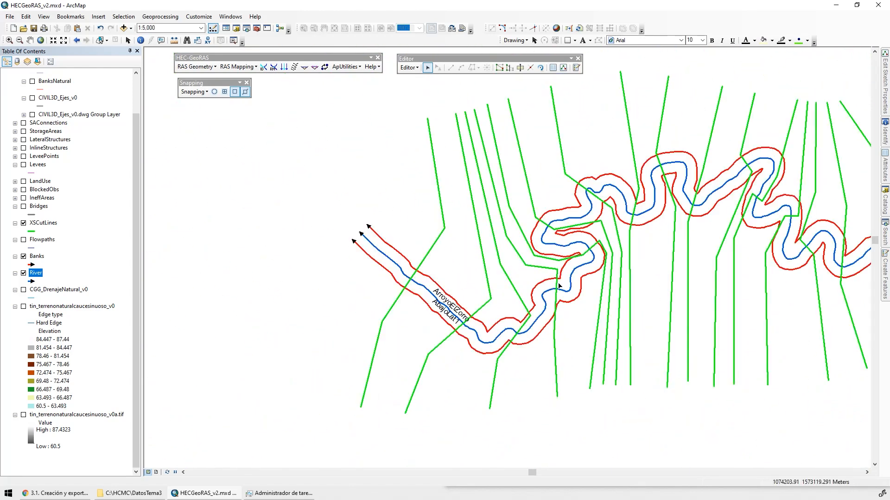
{"action": "left_click_drag", "start_coordinate": [648, 292], "coordinate": [317, 270]}
{"action": "left_click_drag", "start_coordinate": [570, 273], "coordinate": [363, 298]}
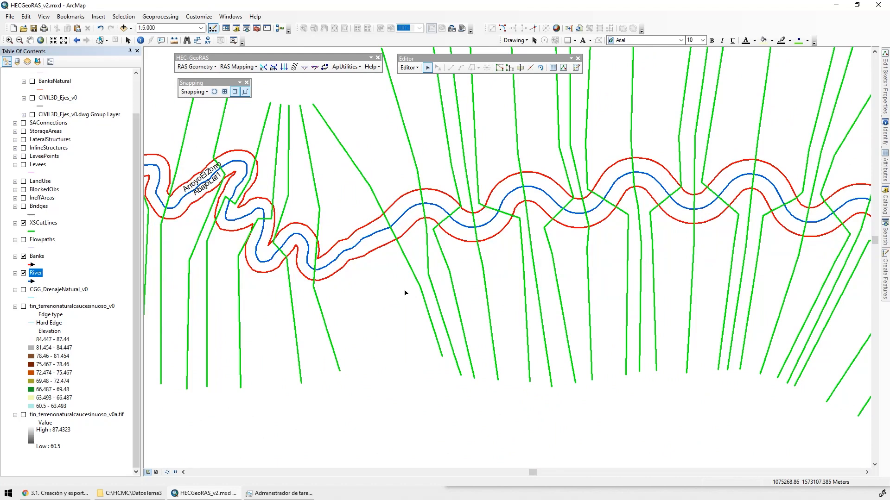
{"action": "scroll", "coordinate": [404, 293], "scroll_direction": "down", "scroll_amount": 2}
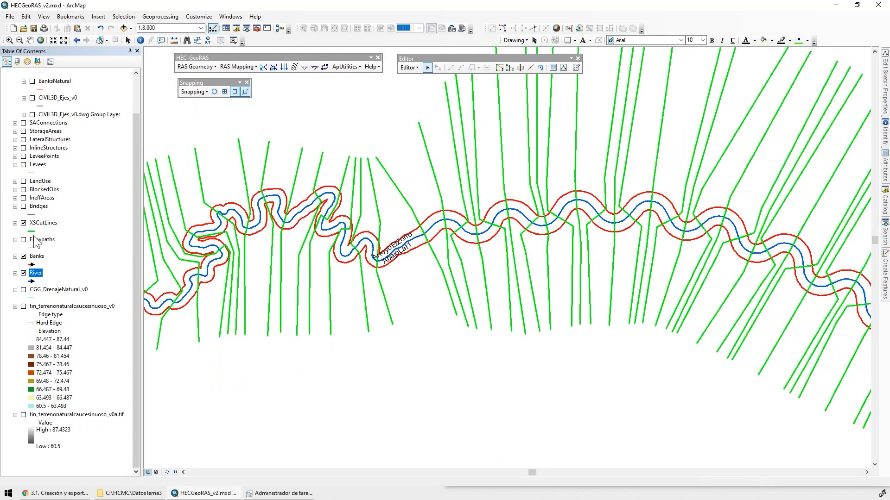
Symbolize the XSCutLines layer with the Arrow at End line style in green and increase its line width
{"action": "left_click", "coordinate": [31, 232]}
{"action": "left_click_drag", "start_coordinate": [419, 186], "coordinate": [419, 325]}
{"action": "left_click", "coordinate": [299, 241]}
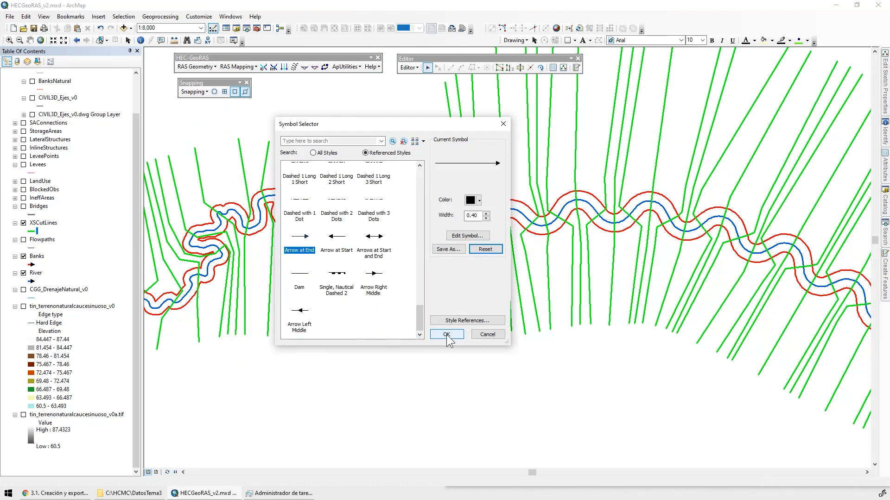
{"action": "left_click", "coordinate": [474, 200]}
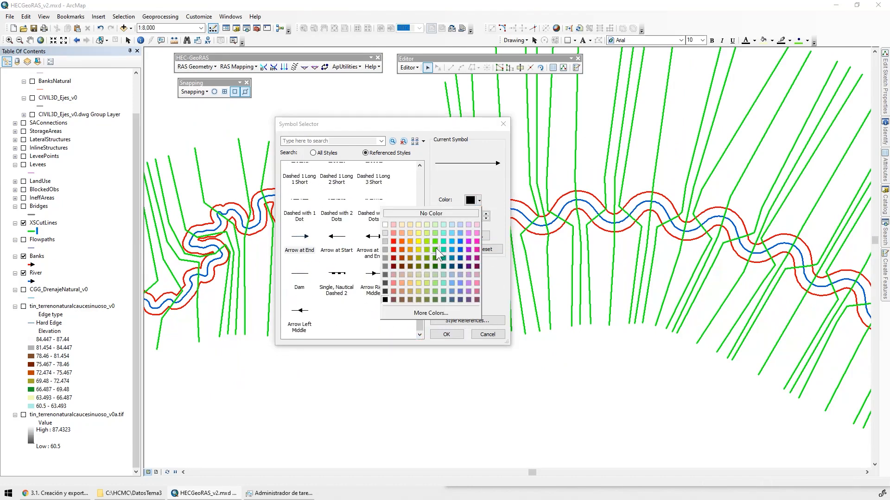
{"action": "left_click", "coordinate": [437, 244]}
{"action": "left_click", "coordinate": [486, 213]}
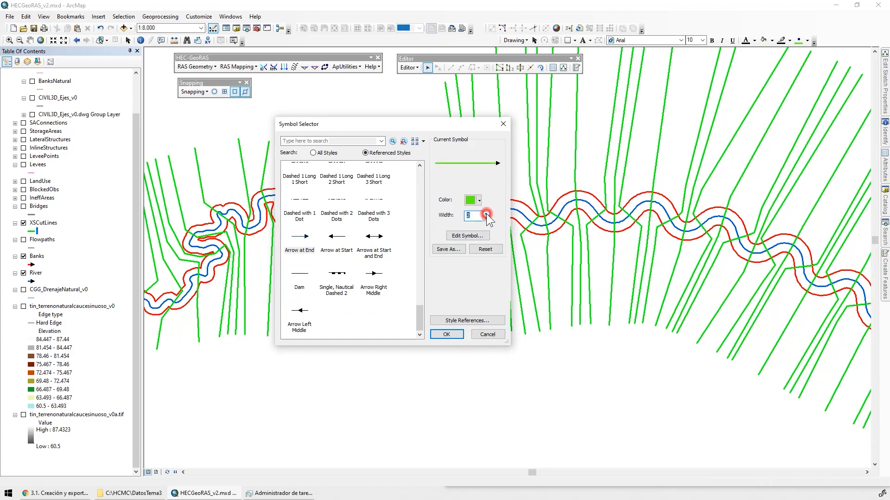
{"action": "left_click", "coordinate": [446, 334]}
Check the drawing direction of the cross sections along the main river and the Lateral1 tributary
{"action": "left_click_drag", "start_coordinate": [376, 158], "coordinate": [347, 233]}
{"action": "left_click_drag", "start_coordinate": [536, 149], "coordinate": [352, 258]}
{"action": "left_click_drag", "start_coordinate": [536, 278], "coordinate": [287, 145]}
{"action": "left_click_drag", "start_coordinate": [604, 297], "coordinate": [304, 198]}
{"action": "left_click_drag", "start_coordinate": [608, 260], "coordinate": [272, 200]}
{"action": "left_click_drag", "start_coordinate": [468, 333], "coordinate": [385, 154]}
{"action": "left_click_drag", "start_coordinate": [478, 294], "coordinate": [345, 62]}
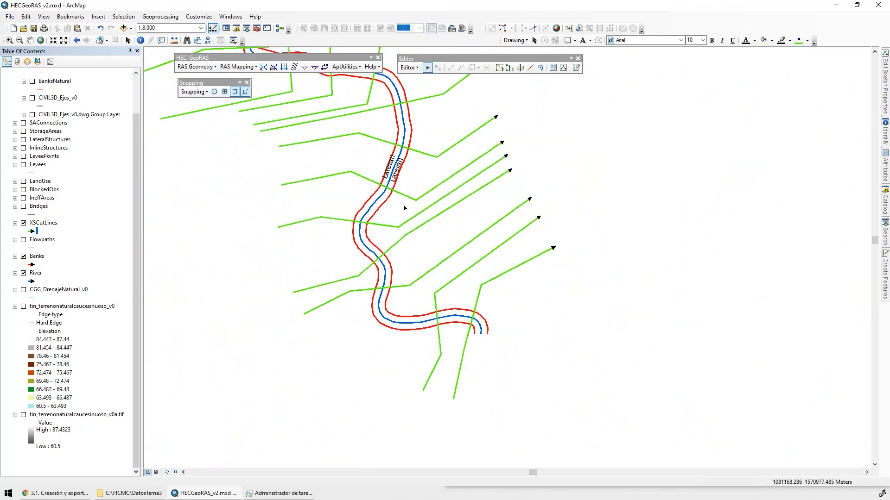
{"action": "left_click_drag", "start_coordinate": [402, 205], "coordinate": [550, 459]}
{"action": "left_click_drag", "start_coordinate": [492, 227], "coordinate": [575, 386]}
{"action": "left_click_drag", "start_coordinate": [513, 217], "coordinate": [592, 347]}
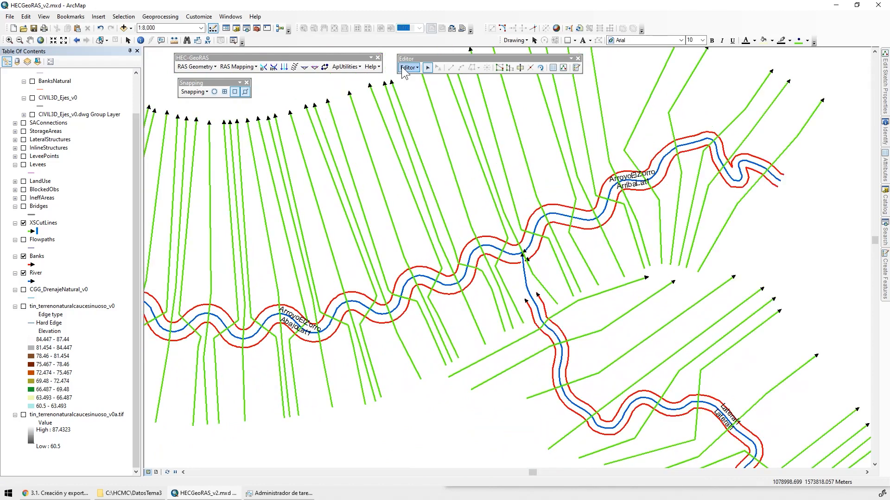
Save the geometry edits made to the layers
{"action": "left_click", "coordinate": [408, 68]}
{"action": "left_click", "coordinate": [430, 99]}
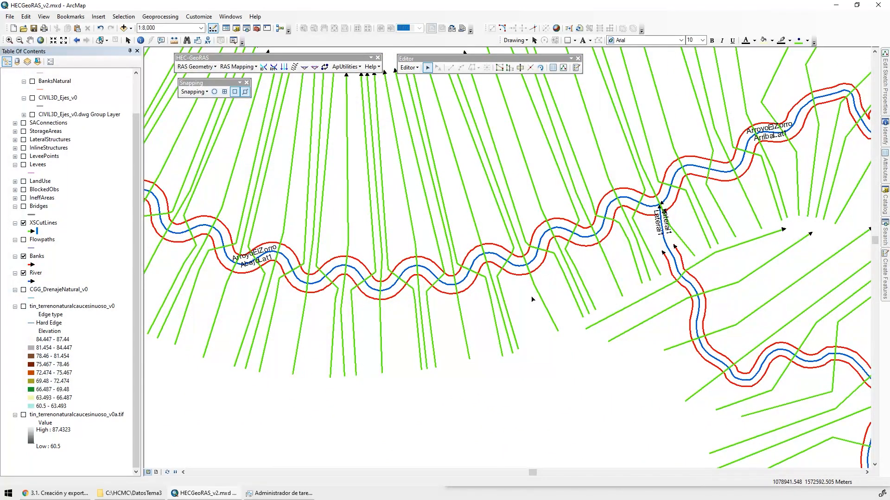
{"action": "scroll", "coordinate": [532, 300], "scroll_direction": "up", "scroll_amount": 2}
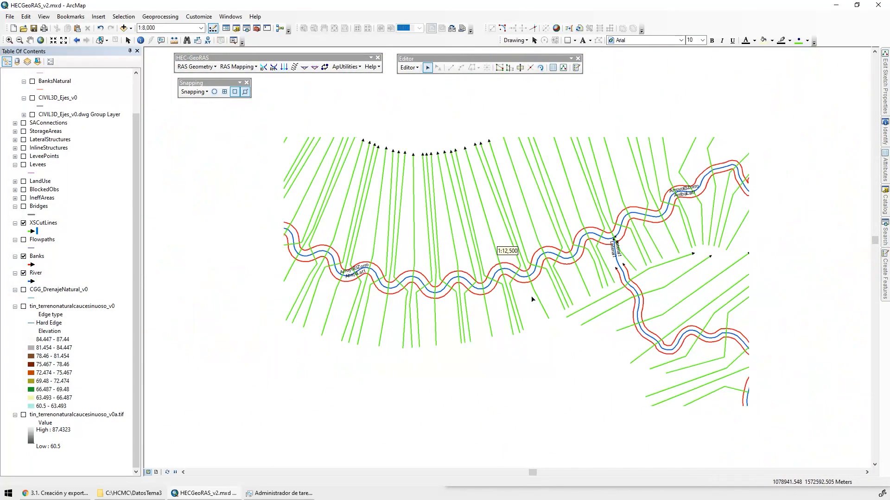
Hide the XSCutLines and Banks layers and show the Levees layer with the tin_terrenonaturalcaucesinuoso_v0a.tif terrain raster
{"action": "left_click", "coordinate": [24, 224]}
{"action": "left_click", "coordinate": [24, 257]}
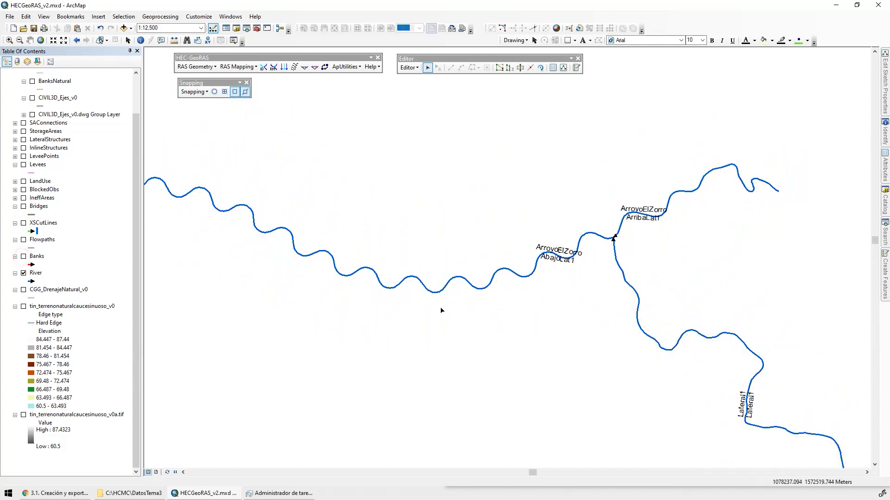
{"action": "left_click", "coordinate": [24, 165]}
{"action": "left_click", "coordinate": [24, 415]}
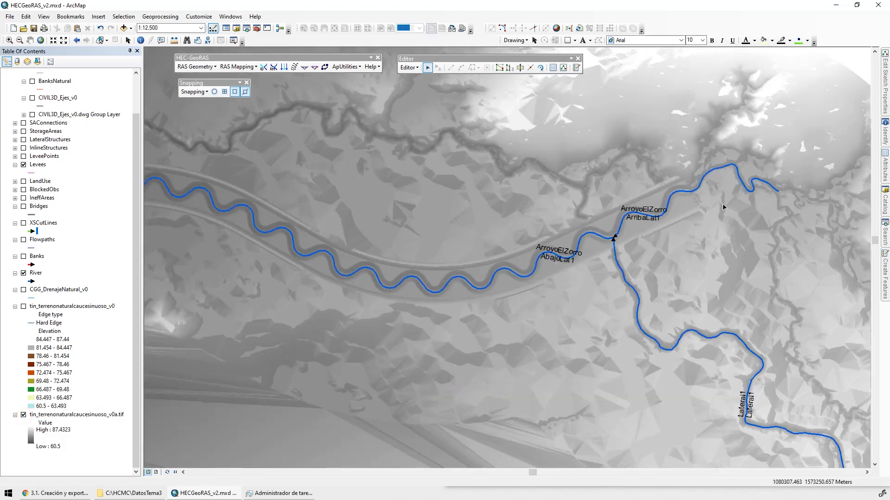
Turn on the Natural layer group and hide its XSCutLines_v2Ejemplo layer, with the map focused on the confluence
{"action": "left_click_drag", "start_coordinate": [723, 207], "coordinate": [632, 187]}
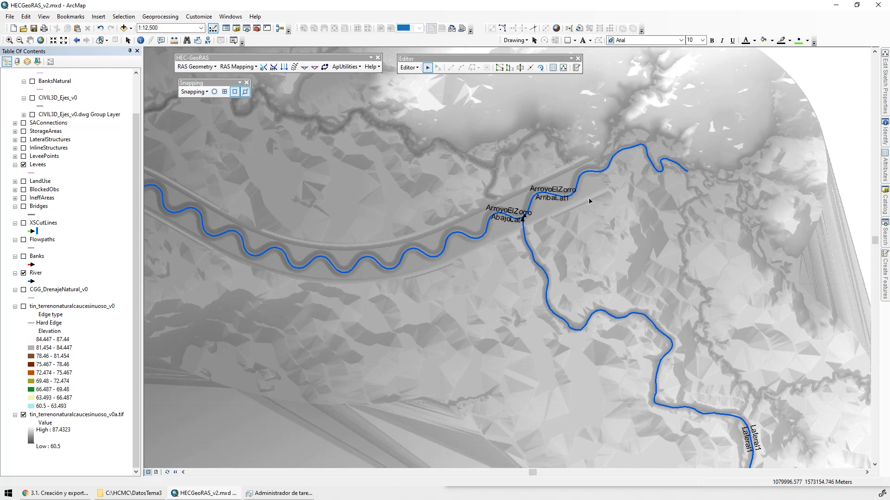
{"action": "scroll", "coordinate": [573, 192], "scroll_direction": "down", "scroll_amount": 3}
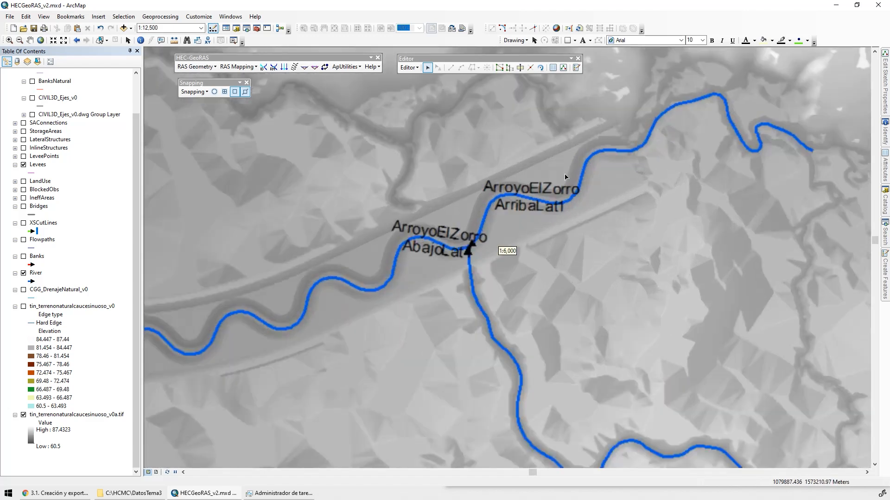
{"action": "scroll", "coordinate": [565, 177], "scroll_direction": "down", "scroll_amount": 3}
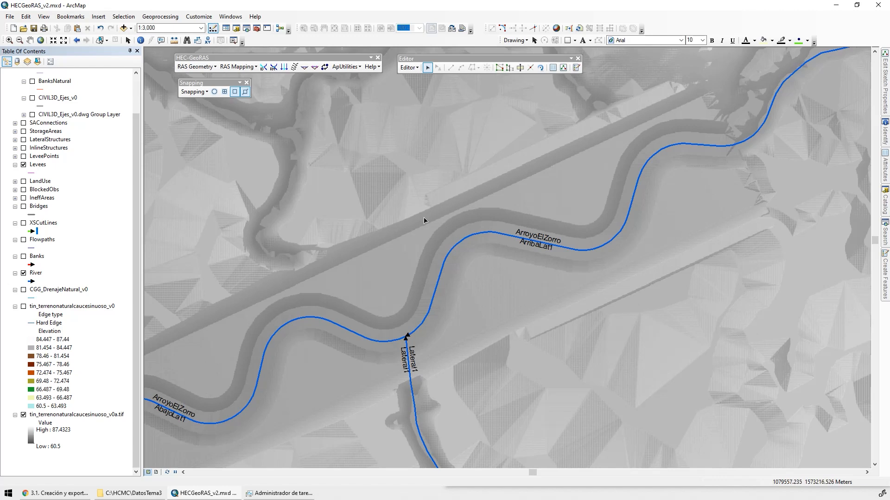
{"action": "scroll", "coordinate": [79, 125], "scroll_direction": "up", "scroll_amount": 2}
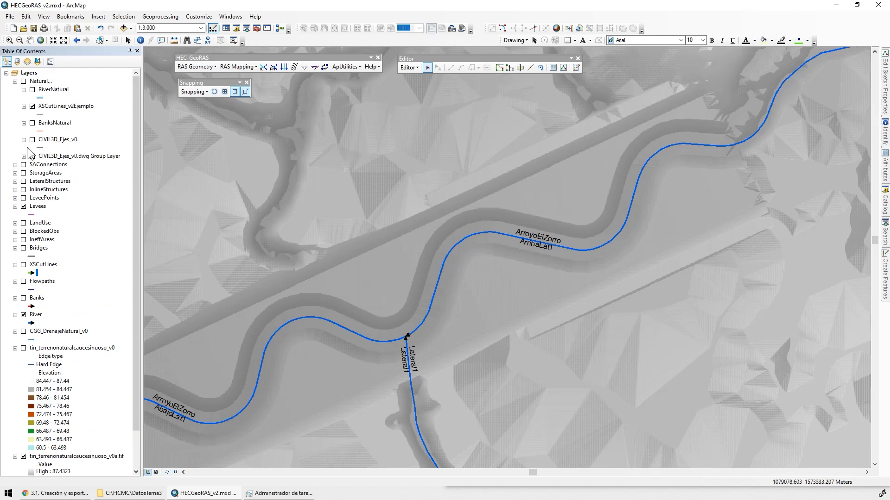
{"action": "left_click", "coordinate": [23, 81]}
{"action": "left_click", "coordinate": [32, 107]}
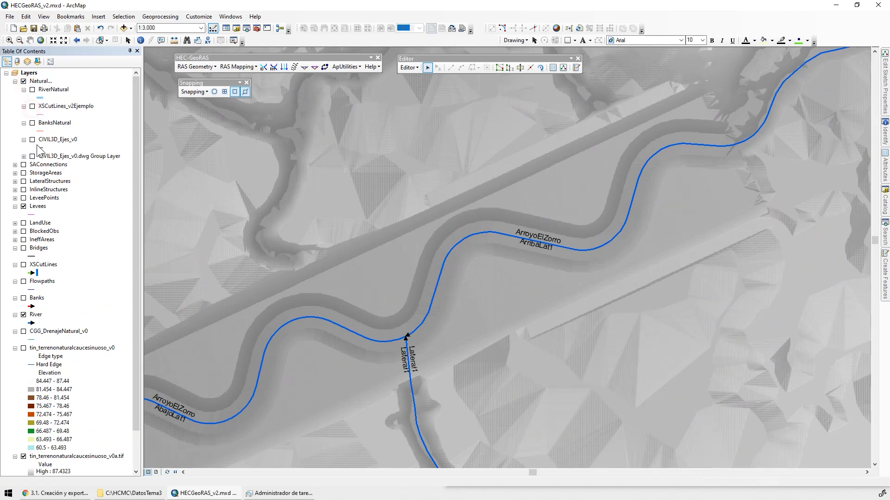
Show the CIVIL3D_Ejes_v0 layer and select the two levee axis lines, one on each side of the main river
{"action": "left_click", "coordinate": [32, 140]}
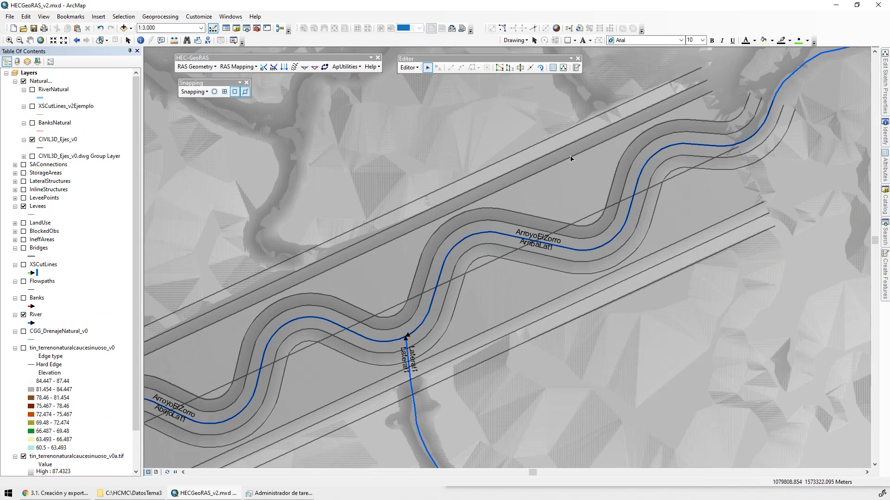
{"action": "left_click", "coordinate": [547, 153]}
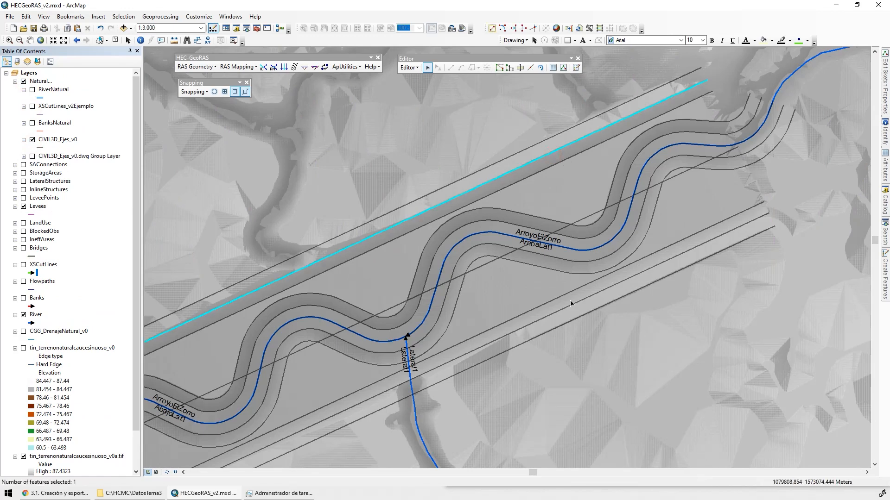
{"action": "left_click", "coordinate": [574, 314], "text": "shift"}
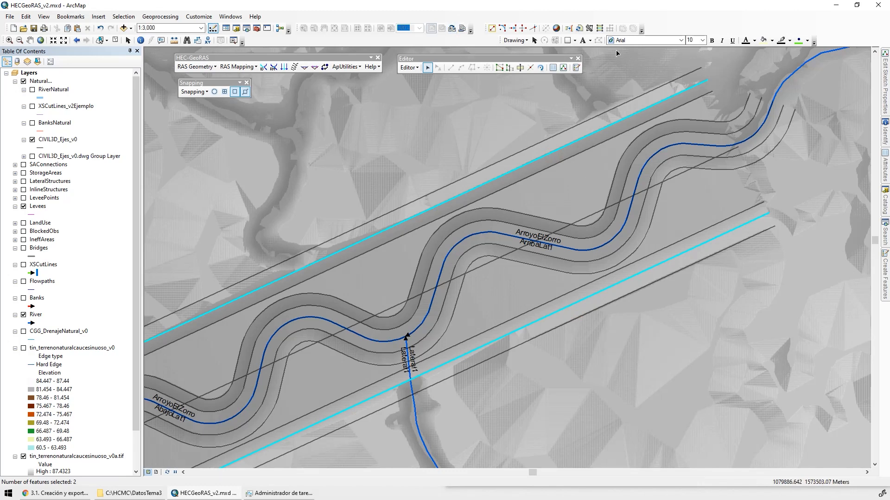
Enable the 3D Analyst toolbar and choose the terrain surface for its analysis
{"action": "left_click", "coordinate": [199, 16]}
{"action": "mouse_move", "coordinate": [257, 29]}
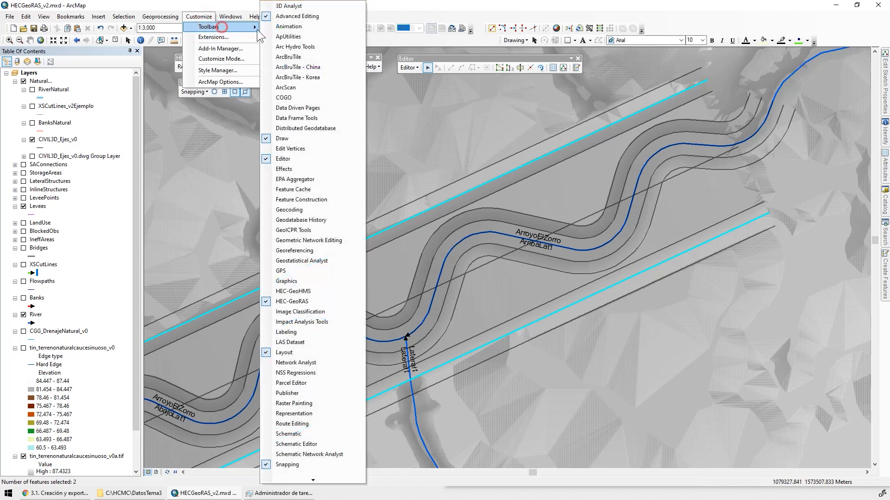
{"action": "left_click", "coordinate": [308, 5]}
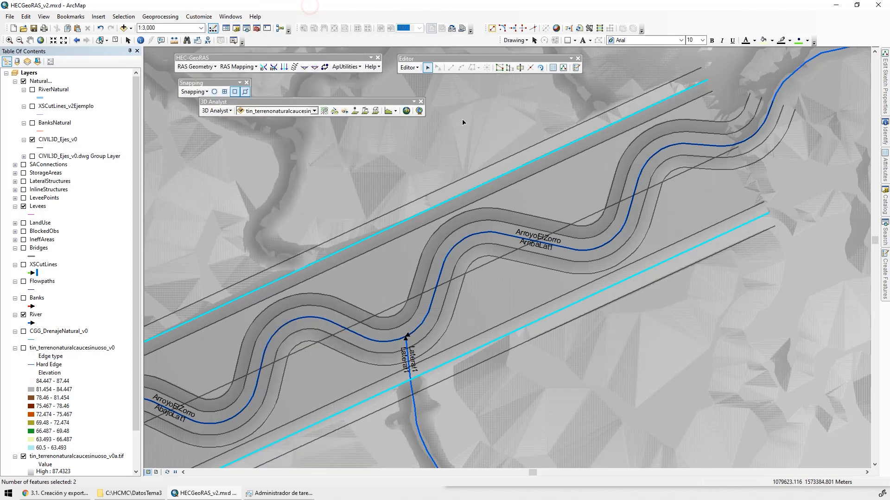
{"action": "left_click", "coordinate": [279, 111]}
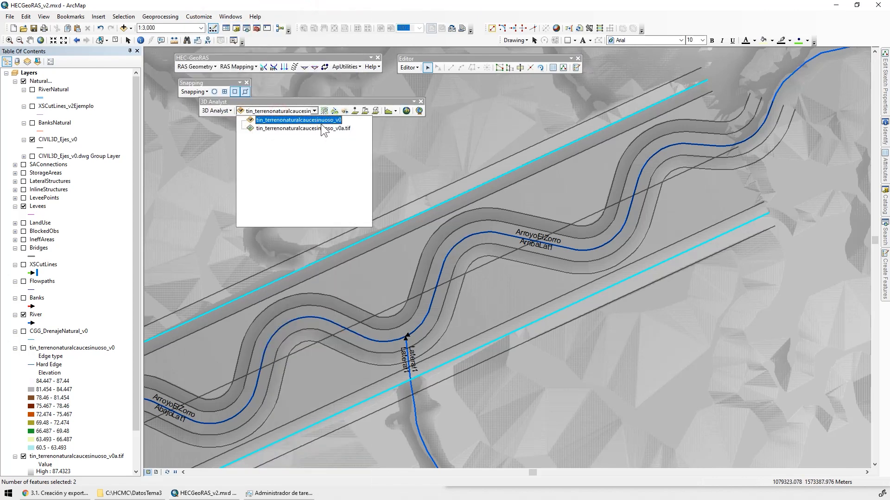
{"action": "left_click", "coordinate": [322, 127]}
Plot a terrain profile along a line crossing the main river and both selected levee axes, and examine the enlarged graph
{"action": "left_click", "coordinate": [364, 110]}
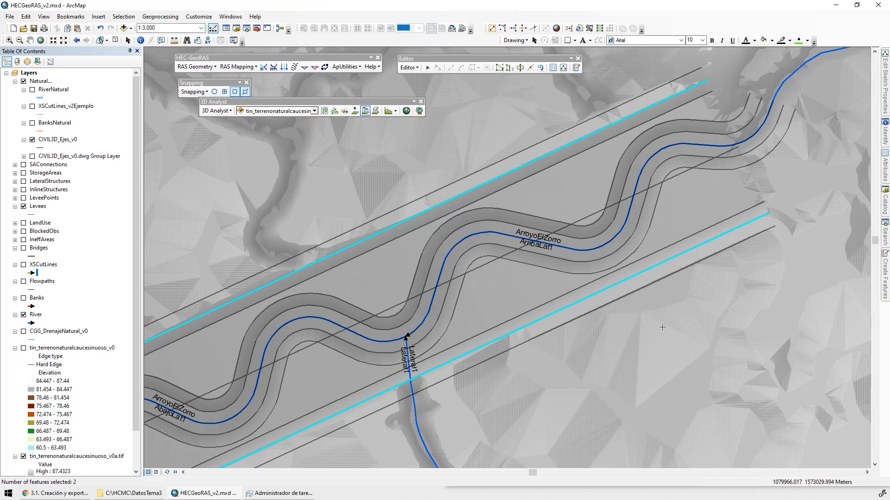
{"action": "left_click", "coordinate": [644, 321]}
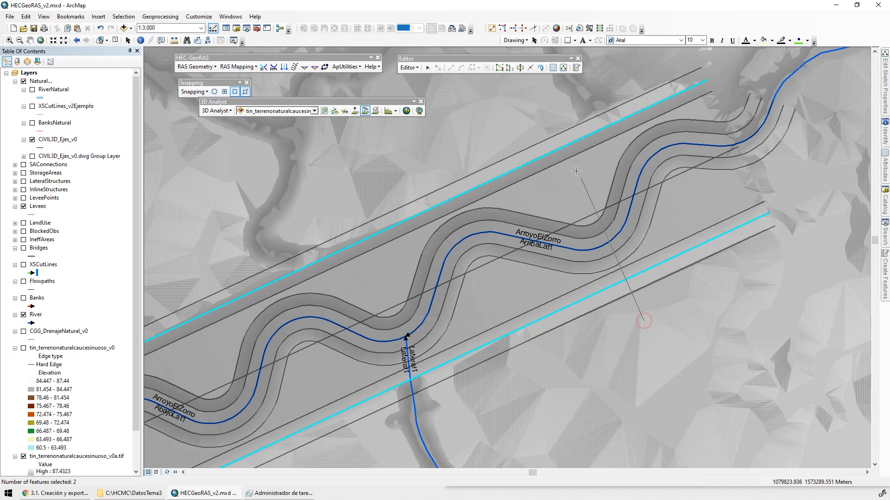
{"action": "double_click", "coordinate": [541, 123]}
{"action": "left_click", "coordinate": [388, 111]}
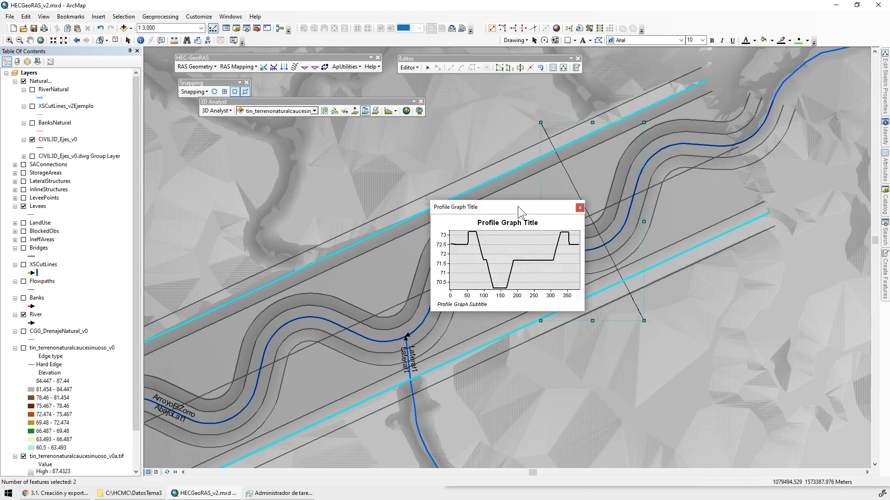
{"action": "left_click_drag", "start_coordinate": [517, 203], "coordinate": [240, 142]}
{"action": "left_click_drag", "start_coordinate": [309, 250], "coordinate": [484, 401]}
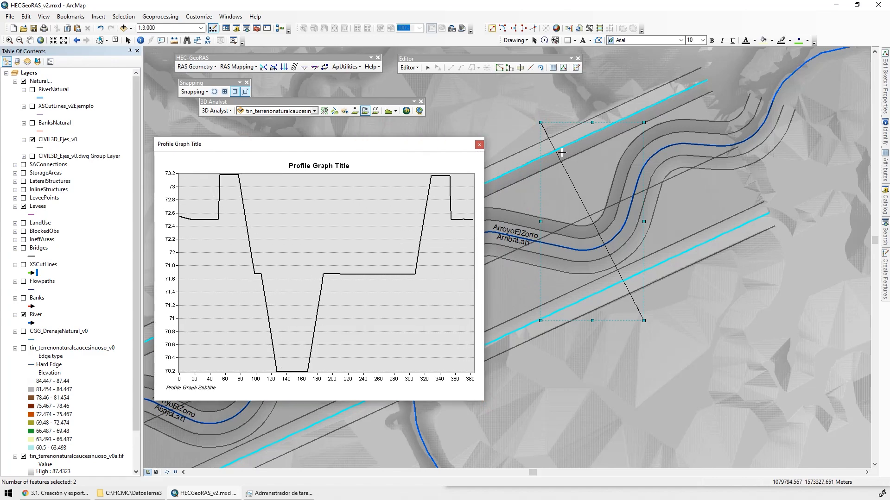
{"action": "left_click", "coordinate": [432, 178]}
{"action": "key", "text": "ctrl"}
{"action": "left_click", "coordinate": [480, 144]}
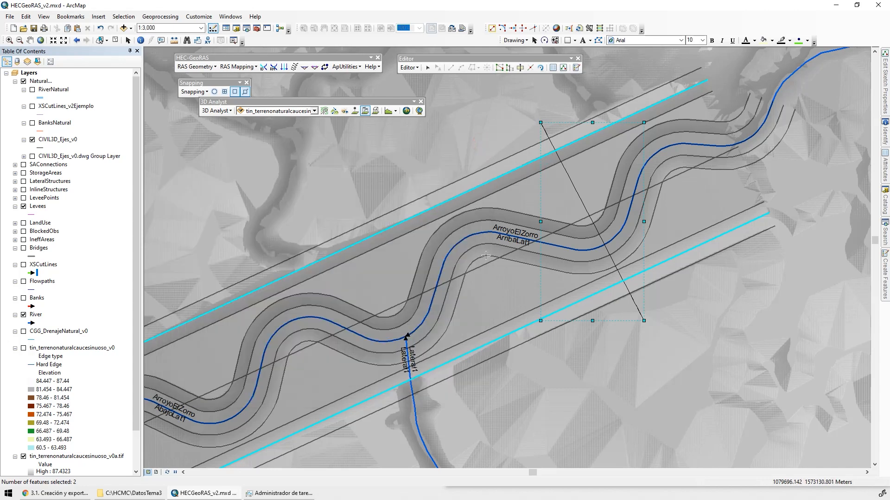
Copy the two selected axis lines into the Levees layer
{"action": "left_click", "coordinate": [409, 69]}
{"action": "left_click", "coordinate": [78, 28]}
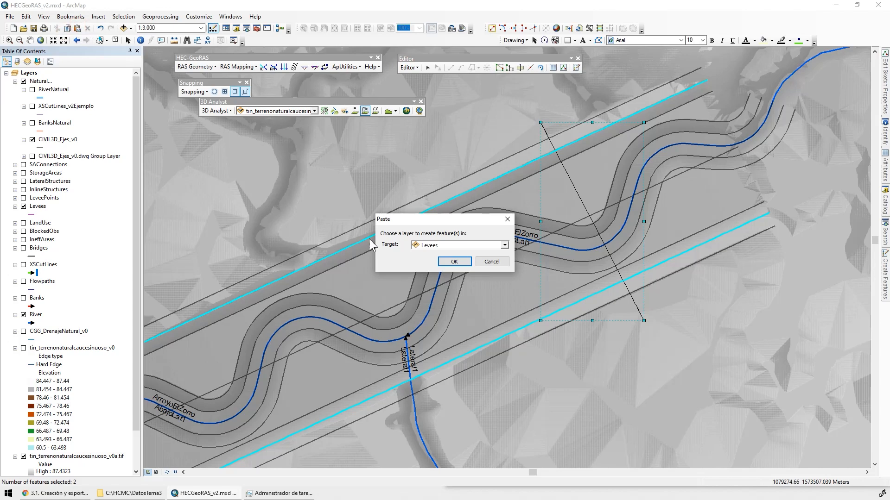
{"action": "left_click", "coordinate": [443, 245]}
{"action": "left_click", "coordinate": [441, 255]}
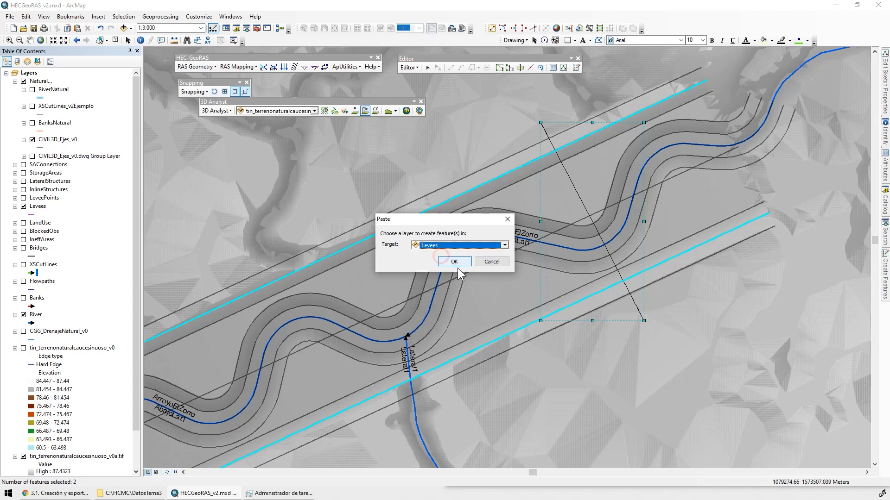
{"action": "left_click", "coordinate": [454, 264]}
Delete the profile line graphic drawn across the river and levees
{"action": "left_click", "coordinate": [128, 40]}
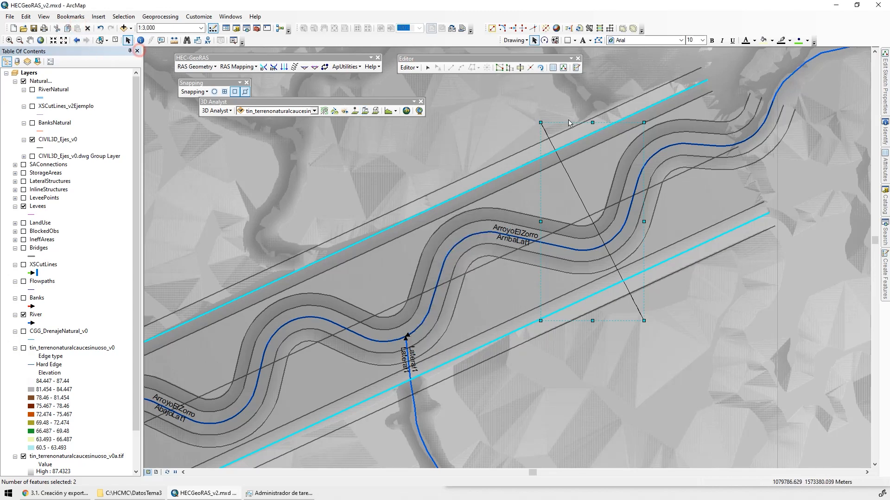
{"action": "left_click", "coordinate": [528, 118]}
{"action": "left_click", "coordinate": [546, 132]}
{"action": "key", "text": "Delete"}
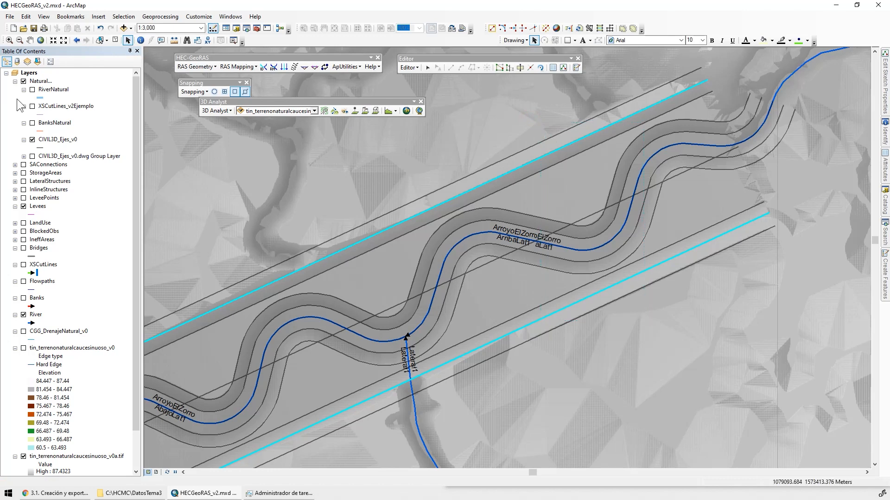
Hide the Natural layer group and clear the feature selection
{"action": "left_click", "coordinate": [23, 81]}
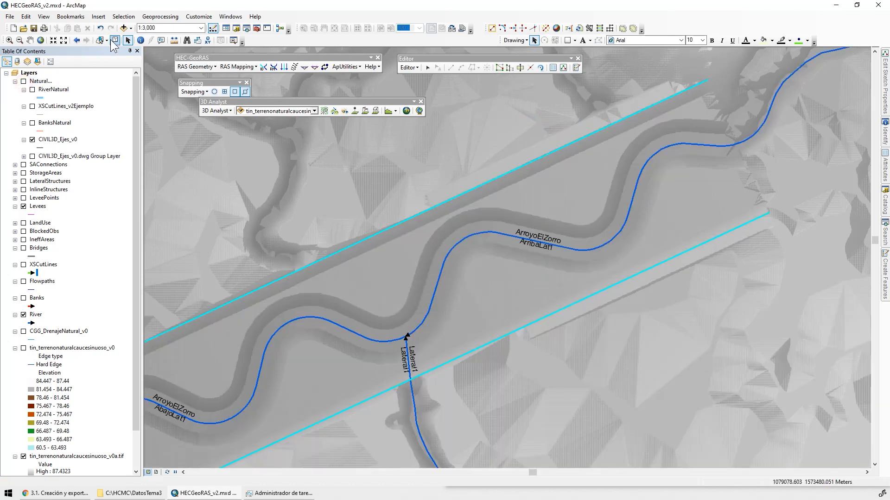
{"action": "left_click", "coordinate": [115, 40]}
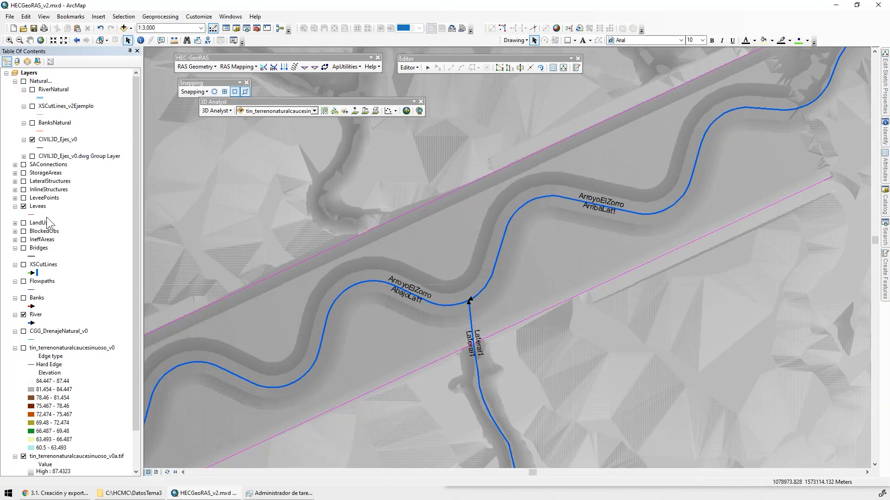
Set the line width of the Levees layer symbol to 3
{"action": "left_click", "coordinate": [31, 215]}
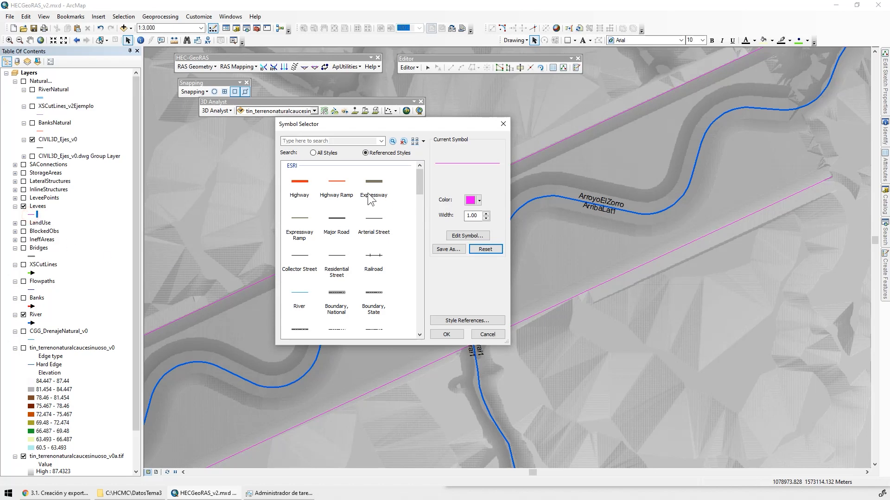
{"action": "left_click", "coordinate": [485, 213]}
{"action": "left_click", "coordinate": [486, 214]}
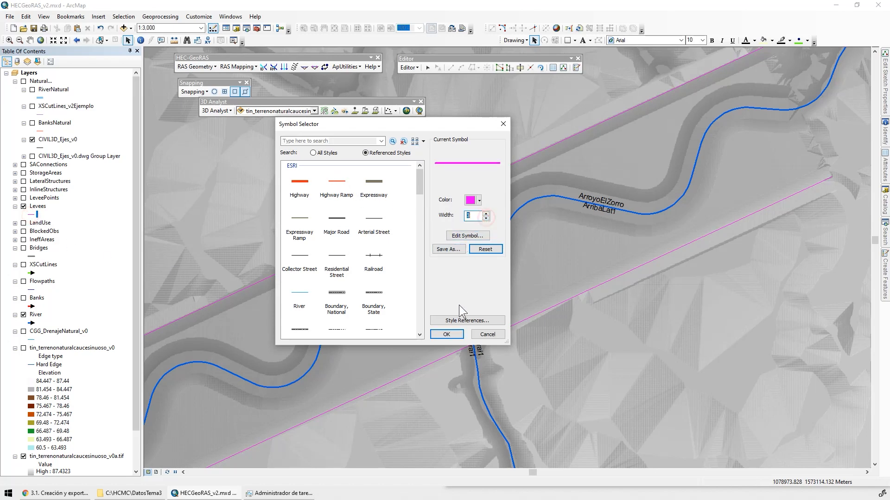
{"action": "left_click", "coordinate": [446, 334]}
{"action": "scroll", "coordinate": [601, 267], "scroll_direction": "down", "scroll_amount": 2}
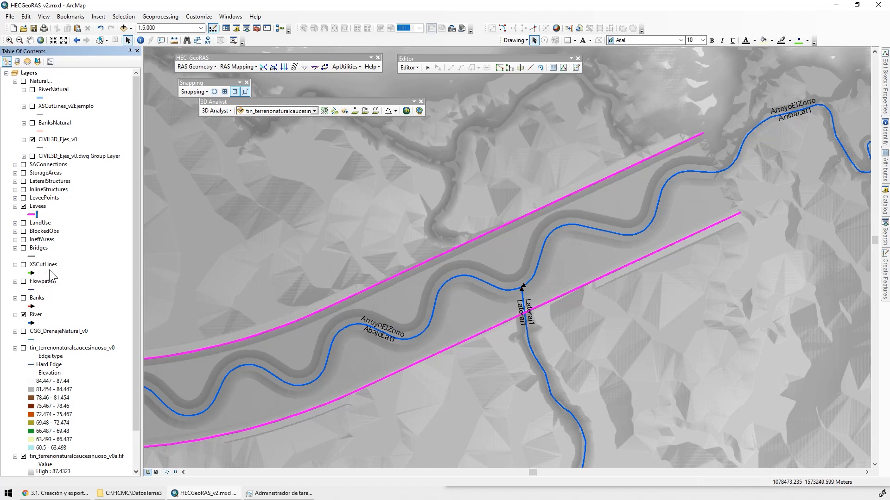
Show the XSCutLines layer to compare the cross sections with the levee lines around the Lateral1 confluence
{"action": "left_click", "coordinate": [24, 265]}
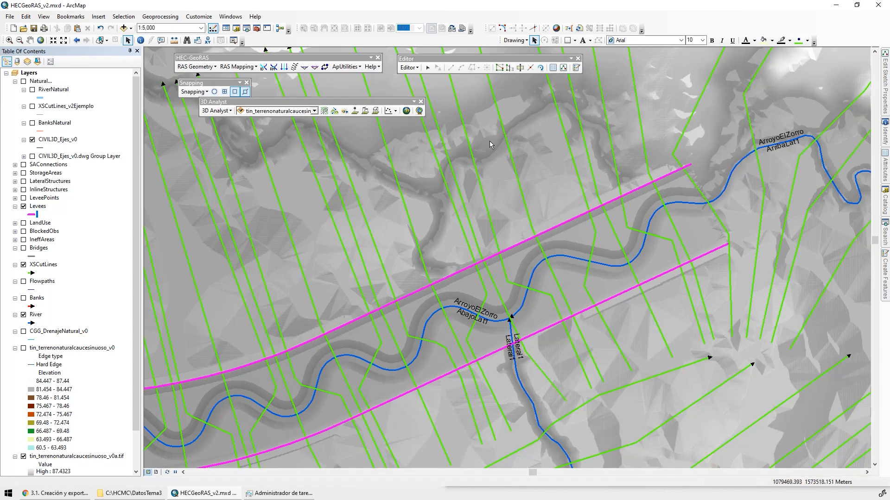
{"action": "left_click_drag", "start_coordinate": [603, 434], "coordinate": [536, 265]}
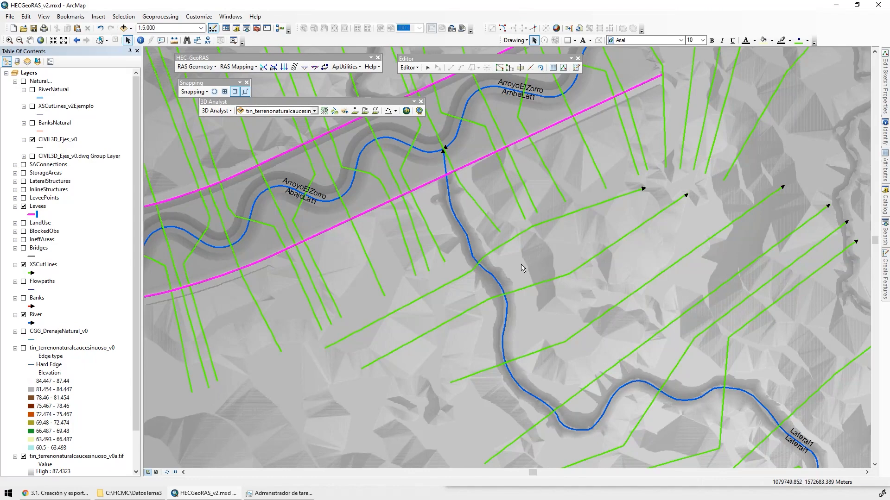
{"action": "left_click_drag", "start_coordinate": [491, 237], "coordinate": [527, 320]}
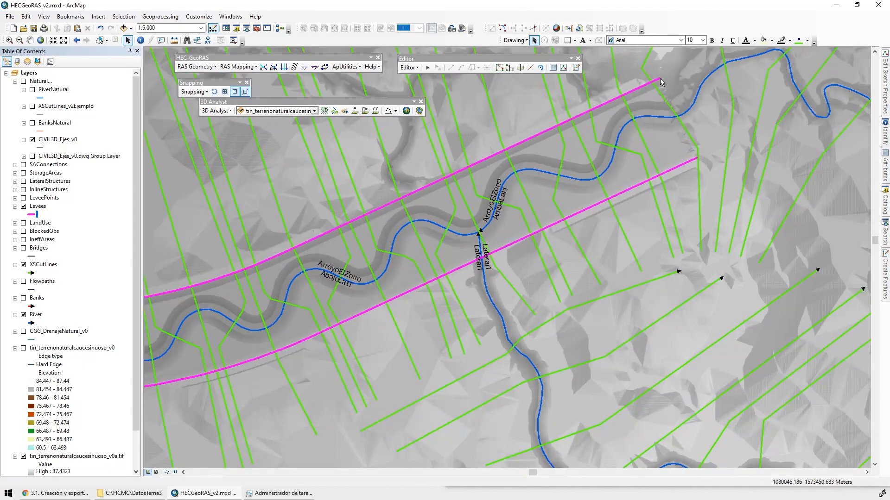
Reshape the cross section at the upstream end of the southern levee by moving its bend vertex so it crosses the levee's end
{"action": "scroll", "coordinate": [699, 159], "scroll_direction": "up", "scroll_amount": 2}
{"action": "left_click_drag", "start_coordinate": [692, 166], "coordinate": [541, 346]}
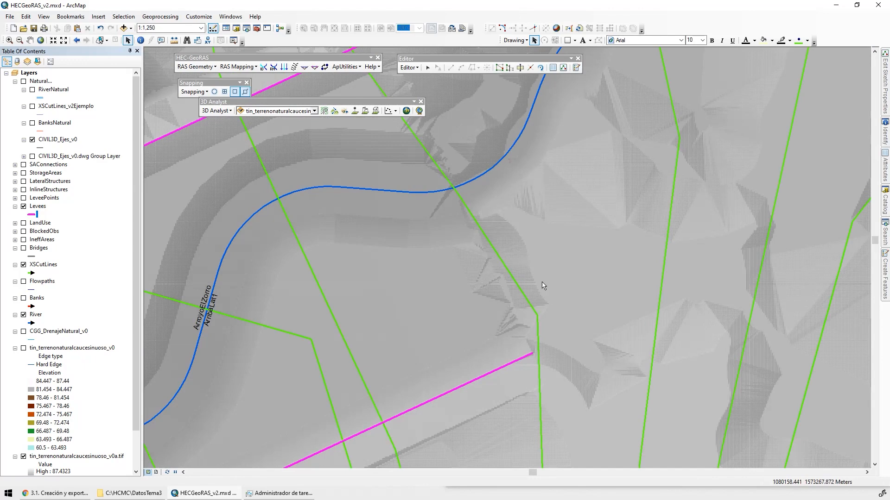
{"action": "left_click", "coordinate": [427, 68]}
{"action": "double_click", "coordinate": [493, 250]}
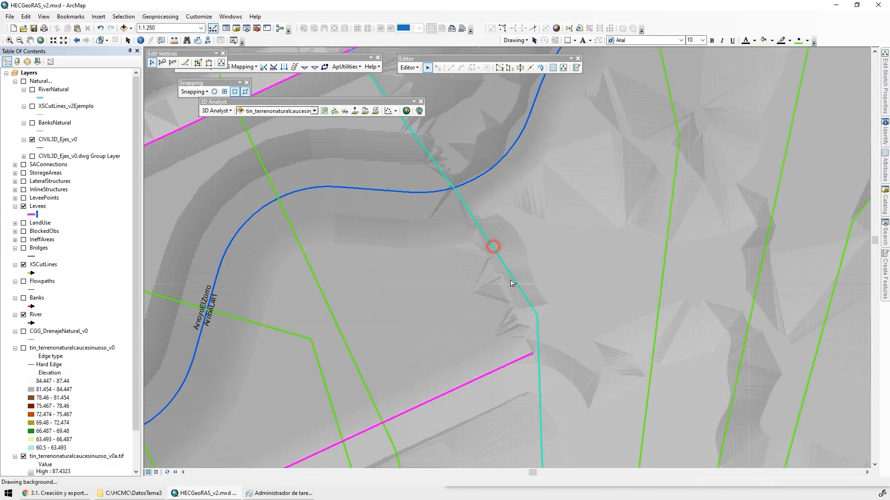
{"action": "mouse_move", "coordinate": [537, 315]}
{"action": "left_mouse_down"}
{"action": "mouse_move", "coordinate": [524, 332]}
{"action": "mouse_move", "coordinate": [563, 408]}
{"action": "mouse_move", "coordinate": [570, 388]}
{"action": "left_mouse_up"}
{"action": "left_click", "coordinate": [557, 363]}
Move the same cross section's northern bend vertex so the line crosses the upstream end of the northern levee
{"action": "left_click_drag", "start_coordinate": [435, 185], "coordinate": [484, 284]}
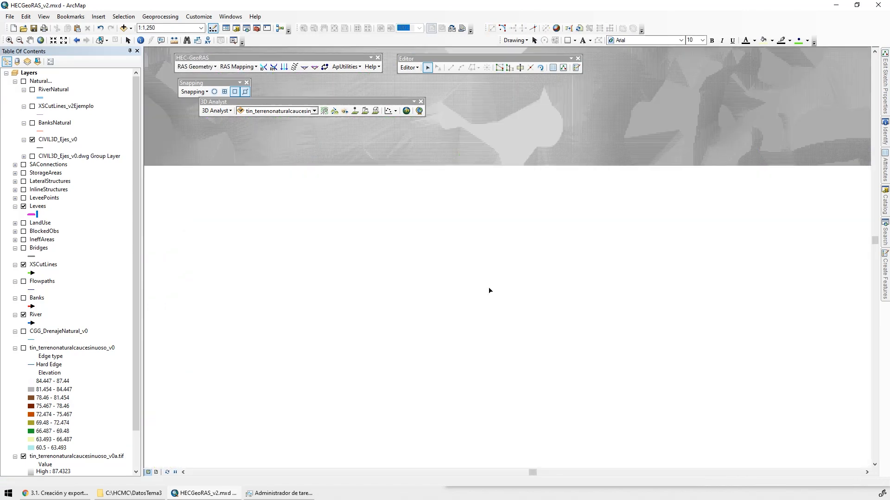
{"action": "double_click", "coordinate": [446, 234]}
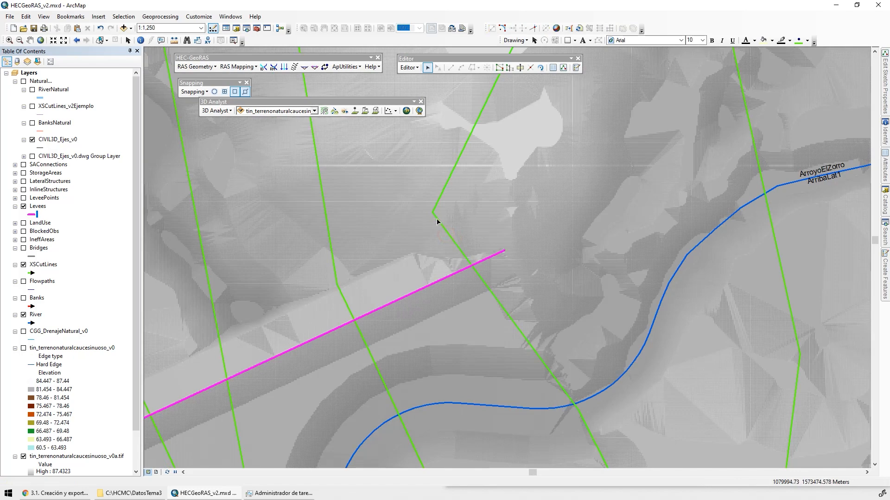
{"action": "mouse_move", "coordinate": [432, 213]}
{"action": "left_mouse_down"}
{"action": "mouse_move", "coordinate": [470, 201]}
{"action": "mouse_move", "coordinate": [472, 192]}
{"action": "left_mouse_up"}
{"action": "left_click", "coordinate": [558, 409]}
Check the reshaped cross section between both levee ends, reopening its vertices beside the southern levee
{"action": "left_click_drag", "start_coordinate": [558, 408], "coordinate": [540, 339]}
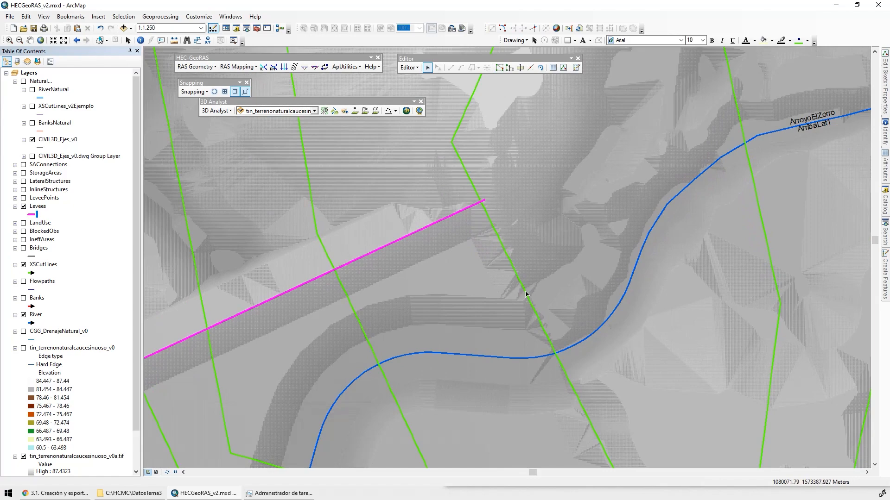
{"action": "left_click_drag", "start_coordinate": [515, 278], "coordinate": [475, 214]}
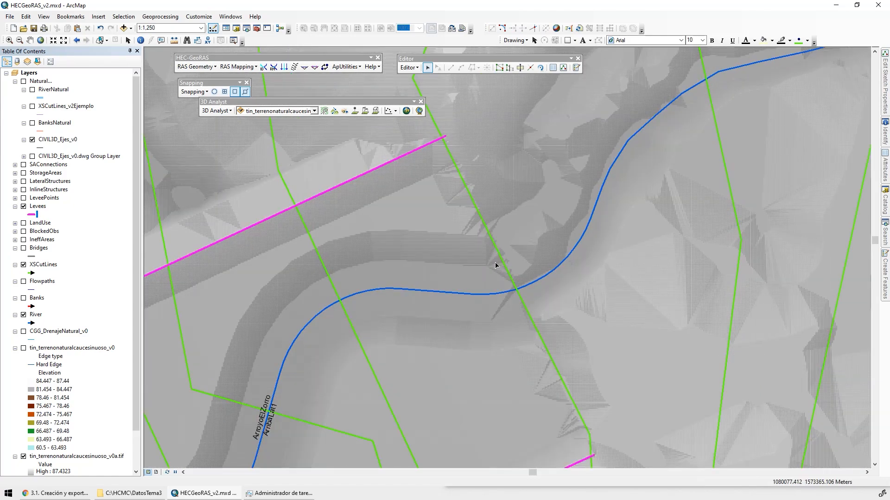
{"action": "left_click_drag", "start_coordinate": [505, 309], "coordinate": [477, 222]}
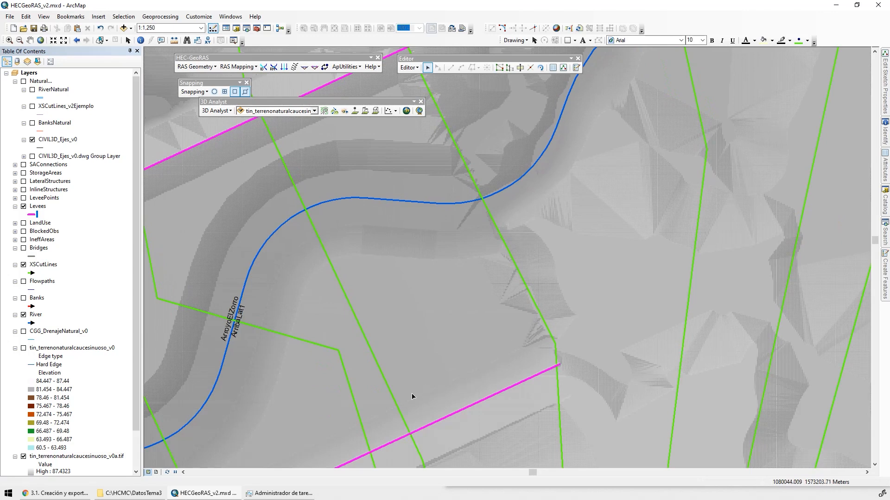
{"action": "double_click", "coordinate": [556, 344]}
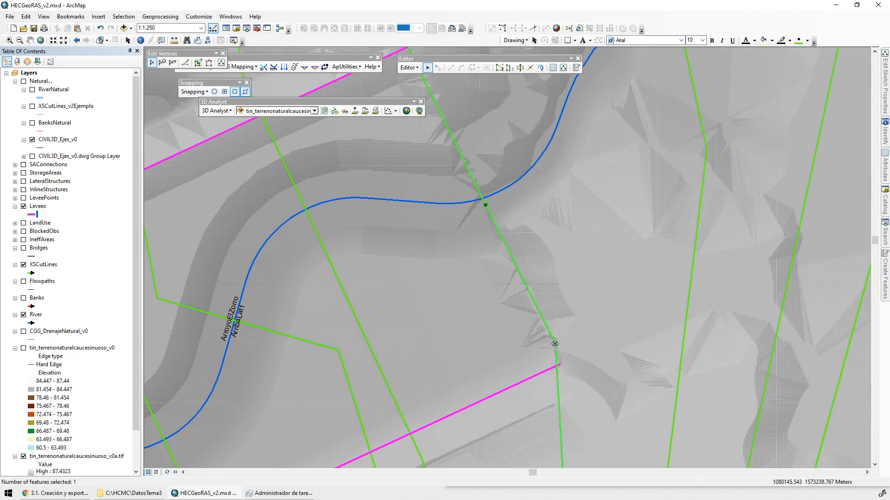
{"action": "mouse_move", "coordinate": [554, 344]}
{"action": "left_mouse_down"}
{"action": "mouse_move", "coordinate": [521, 352]}
{"action": "mouse_move", "coordinate": [556, 344]}
{"action": "left_mouse_up"}
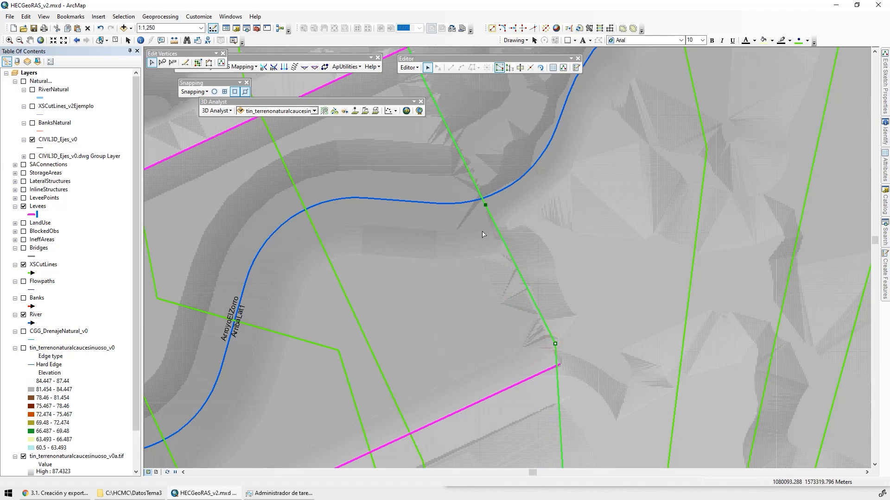
Examine how the levees and cross sections intersect along ArroyoElZorro, from the confluence down to the levees' downstream ends
{"action": "scroll", "coordinate": [489, 265], "scroll_direction": "up", "scroll_amount": 3}
{"action": "left_click_drag", "start_coordinate": [548, 322], "coordinate": [691, 182]}
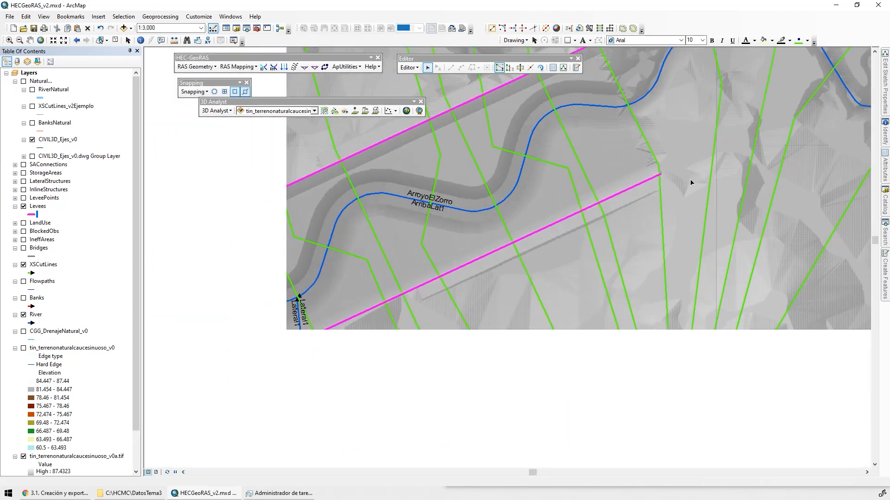
{"action": "scroll", "coordinate": [583, 364], "scroll_direction": "up", "scroll_amount": 4}
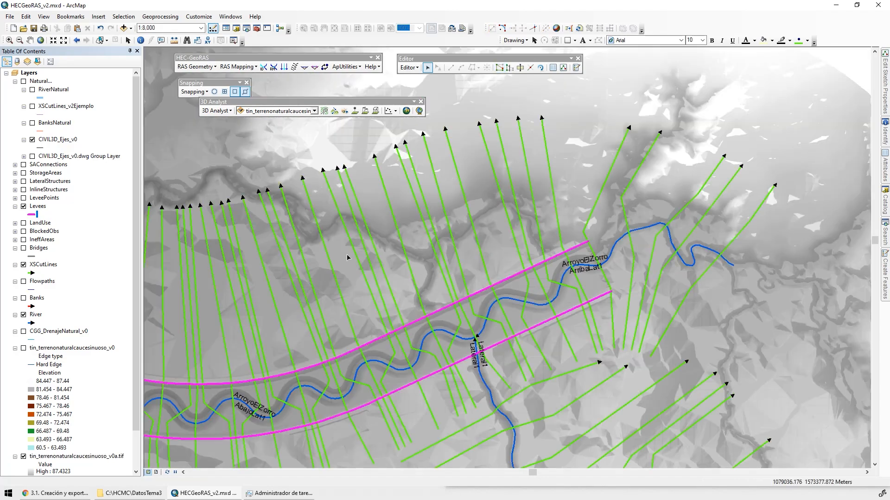
{"action": "left_click_drag", "start_coordinate": [185, 376], "coordinate": [569, 242]}
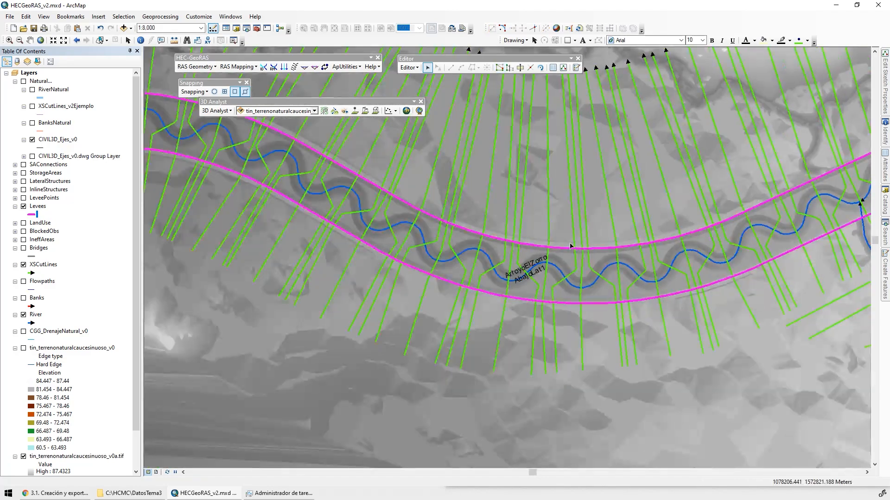
{"action": "left_click_drag", "start_coordinate": [268, 195], "coordinate": [549, 281]}
{"action": "left_click_drag", "start_coordinate": [275, 288], "coordinate": [533, 275]}
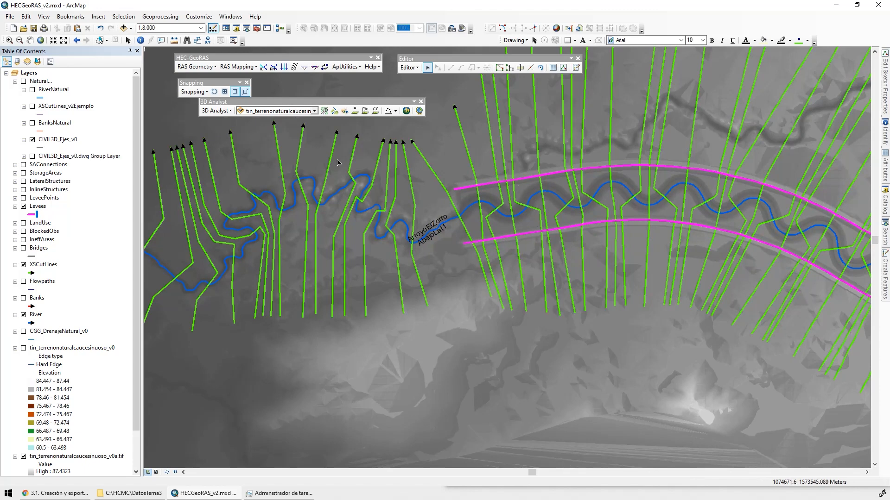
Hide the tin_terrenonaturalcaucesinuoso_v0a.tif raster, XSCutLines and Levees layers, and show Flowpaths and Banks together with River
{"action": "scroll", "coordinate": [48, 410], "scroll_direction": "down", "scroll_amount": 2}
{"action": "left_click", "coordinate": [24, 415]}
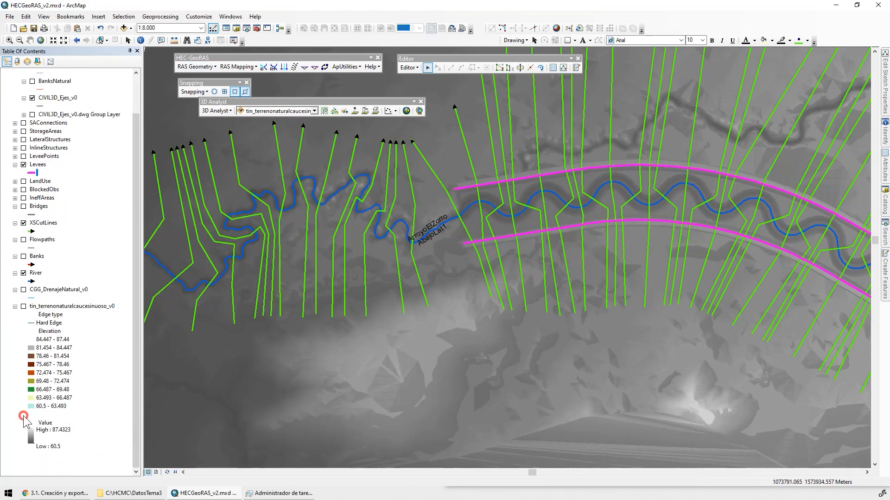
{"action": "left_click", "coordinate": [21, 241]}
{"action": "left_click", "coordinate": [21, 240]}
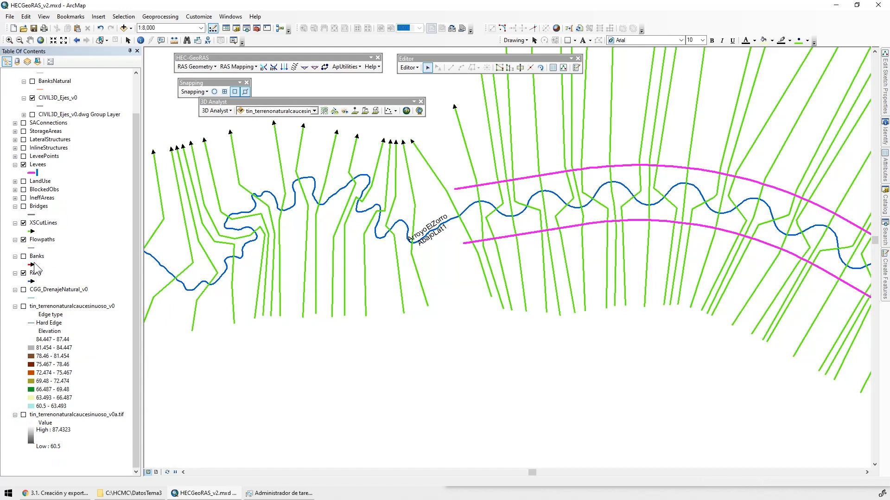
{"action": "left_click", "coordinate": [24, 222]}
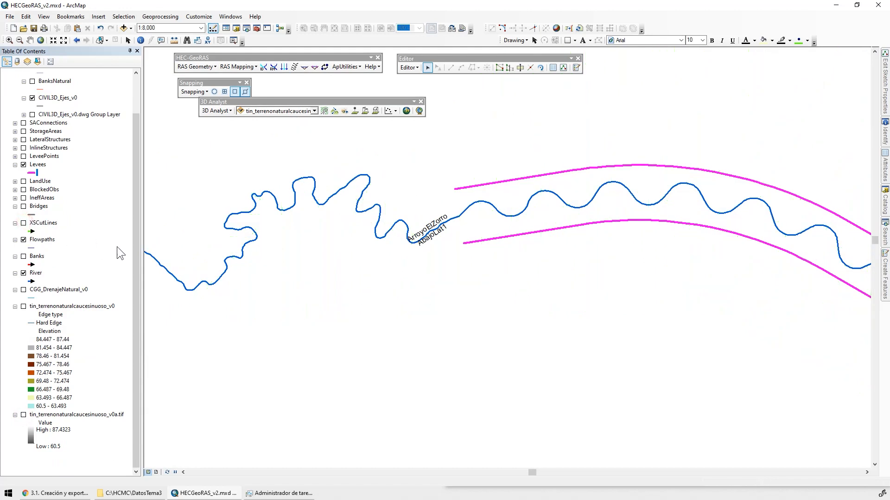
{"action": "left_click", "coordinate": [24, 164]}
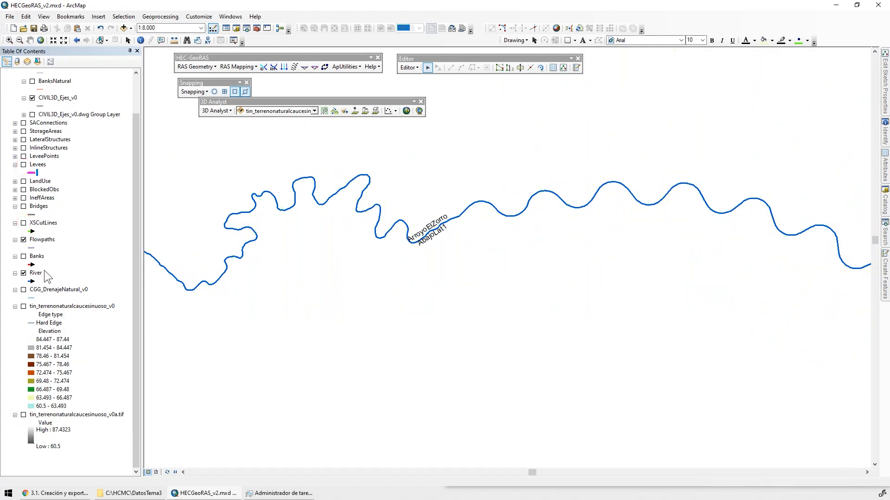
{"action": "left_click", "coordinate": [23, 256]}
{"action": "scroll", "coordinate": [507, 263], "scroll_direction": "up", "scroll_amount": 4}
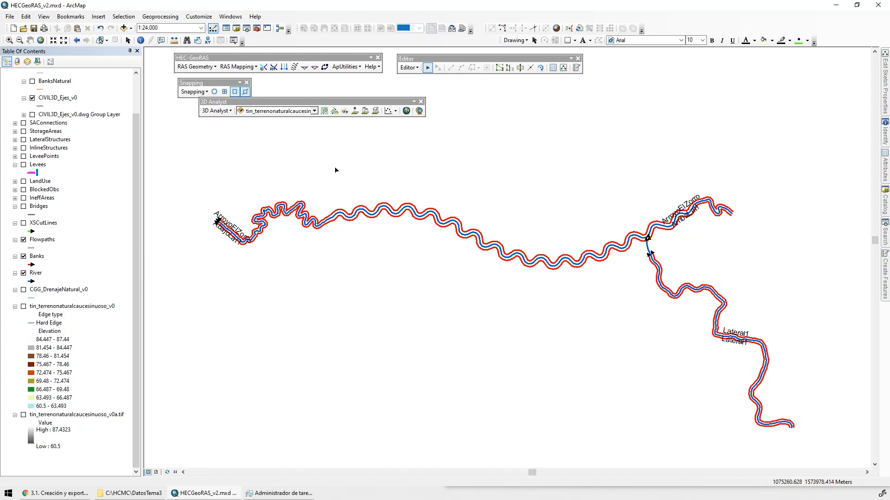
Move the 3D Analyst toolbar up beside the Snapping toolbar and collapse the legend of the tin_terrenonaturalcaucesinuoso_v0 layer
{"action": "left_click_drag", "start_coordinate": [360, 101], "coordinate": [425, 88]}
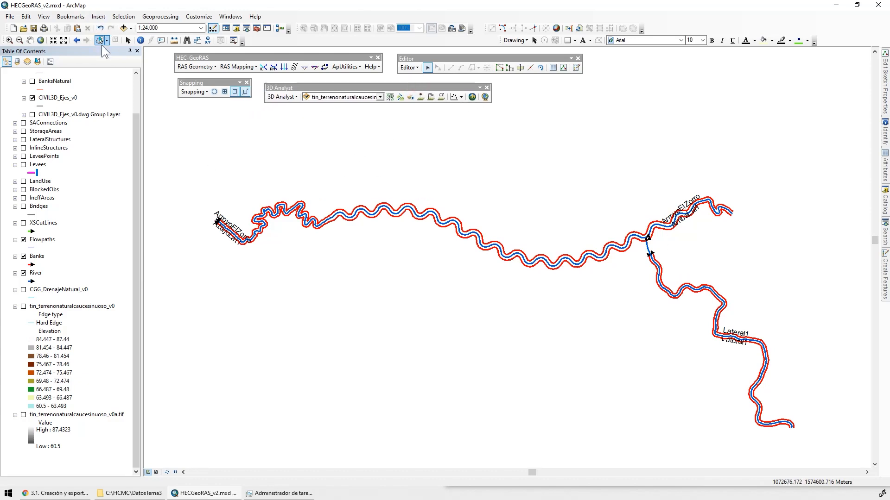
{"action": "scroll", "coordinate": [43, 114], "scroll_direction": "up", "scroll_amount": 2}
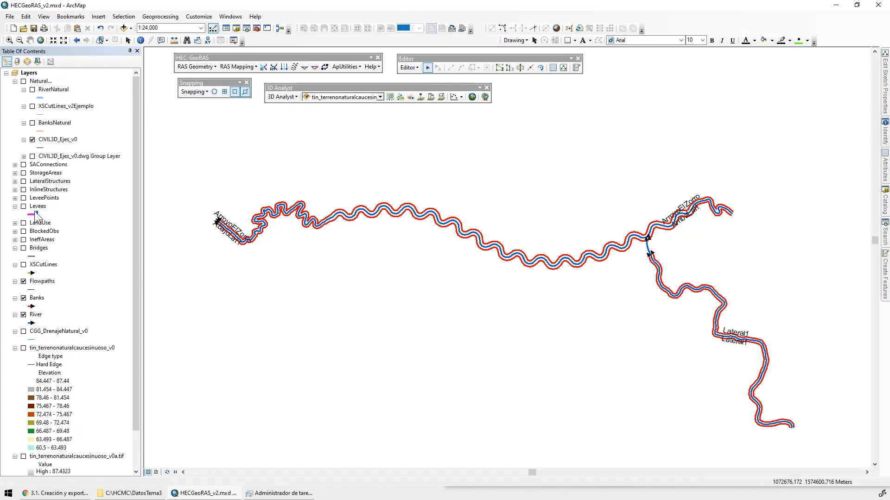
{"action": "left_click", "coordinate": [15, 349]}
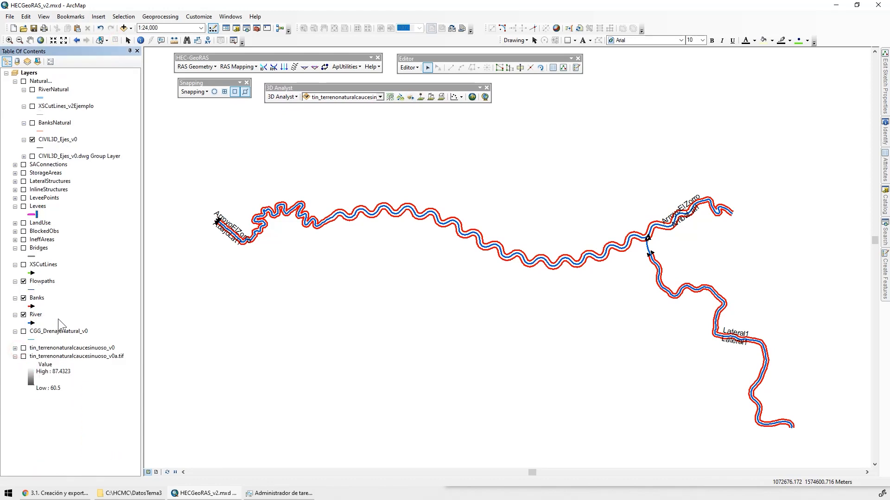
Select all river and bank lines of the network and copy them into the Flowpaths layer
{"action": "left_click_drag", "start_coordinate": [181, 123], "coordinate": [824, 439]}
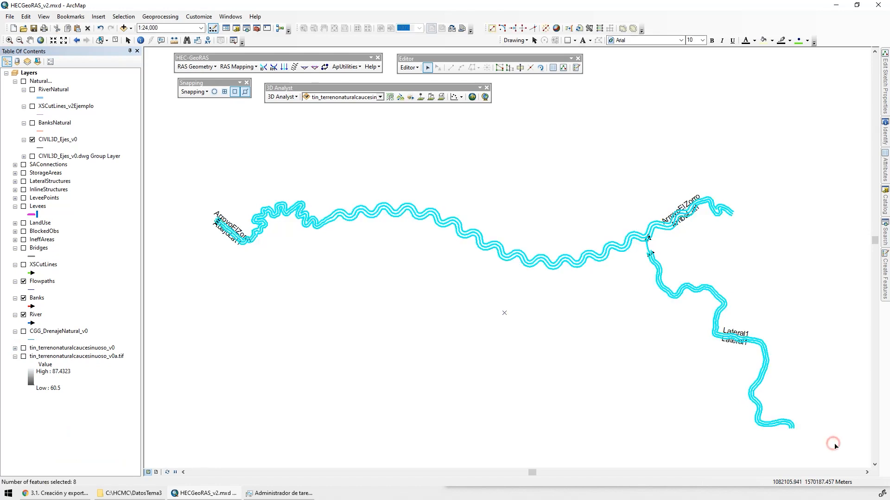
{"action": "left_click", "coordinate": [78, 29]}
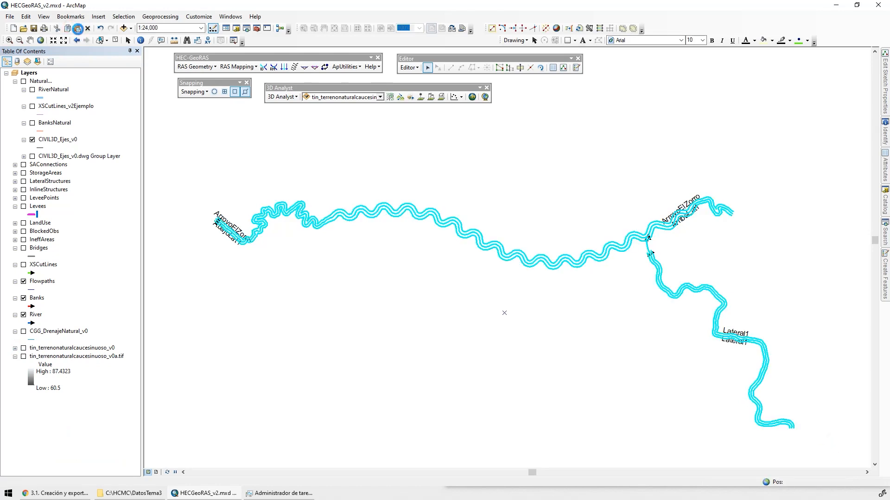
{"action": "left_click", "coordinate": [464, 246]}
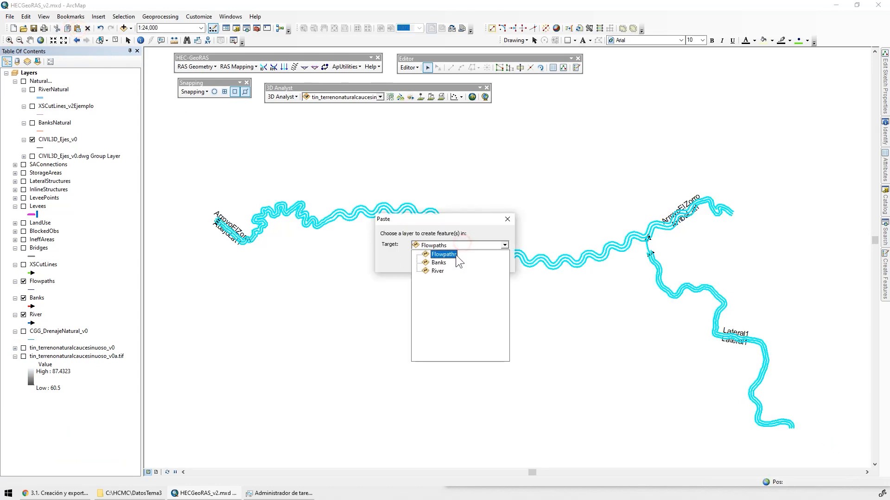
{"action": "left_click", "coordinate": [448, 252]}
{"action": "left_click", "coordinate": [454, 262]}
Hide the Banks and River layers and clear the selection so only the unselected Flowpaths lines are displayed
{"action": "left_click", "coordinate": [24, 298]}
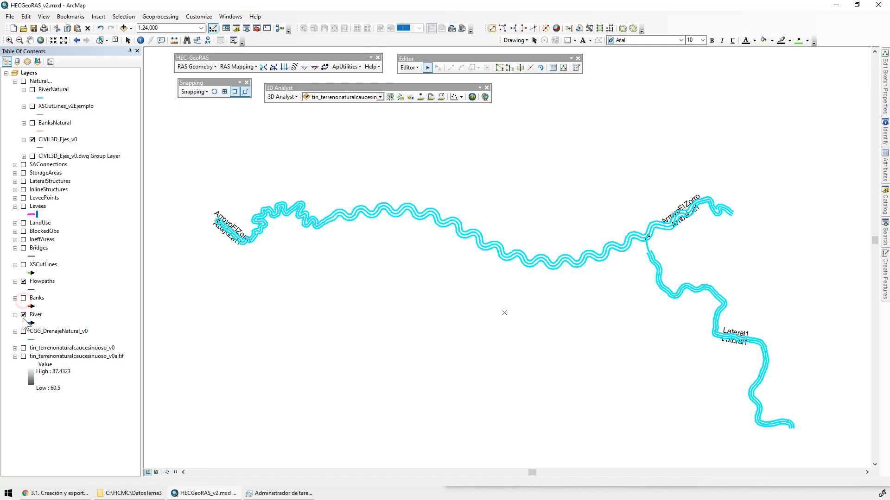
{"action": "left_click", "coordinate": [24, 315]}
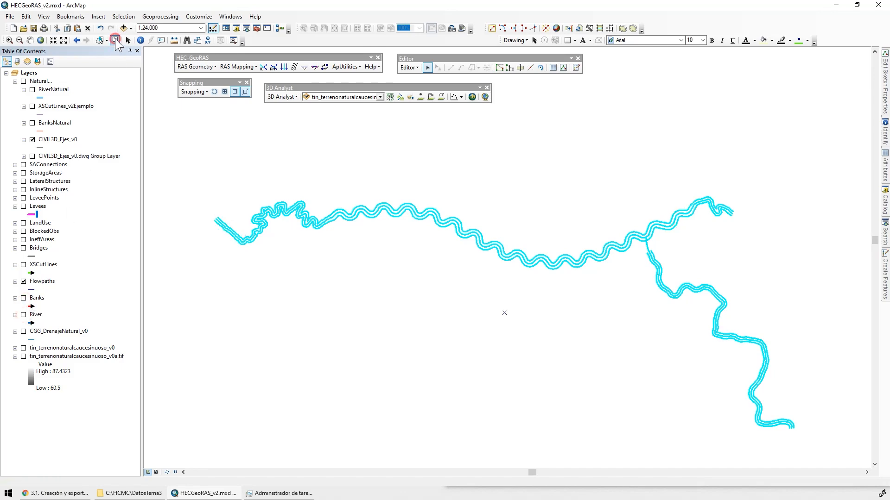
{"action": "left_click", "coordinate": [116, 40]}
{"action": "scroll", "coordinate": [623, 295], "scroll_direction": "up", "scroll_amount": 3}
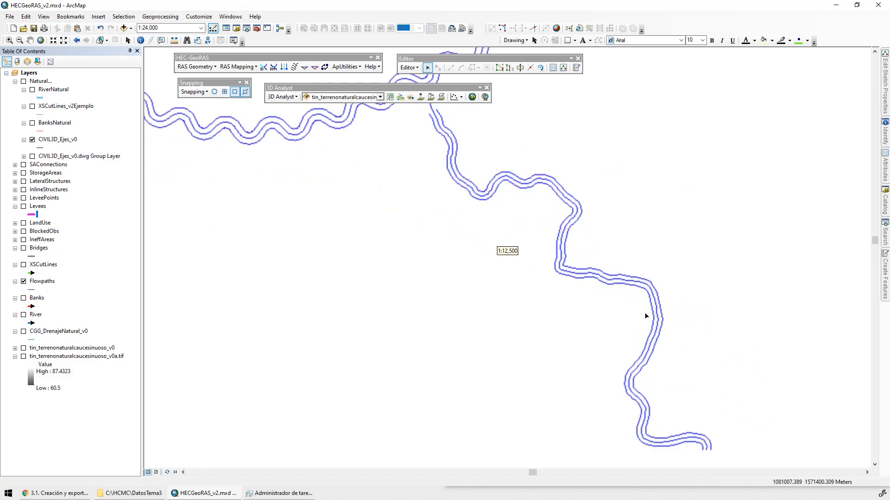
Stop the editing session and save the edits
{"action": "left_click", "coordinate": [409, 67]}
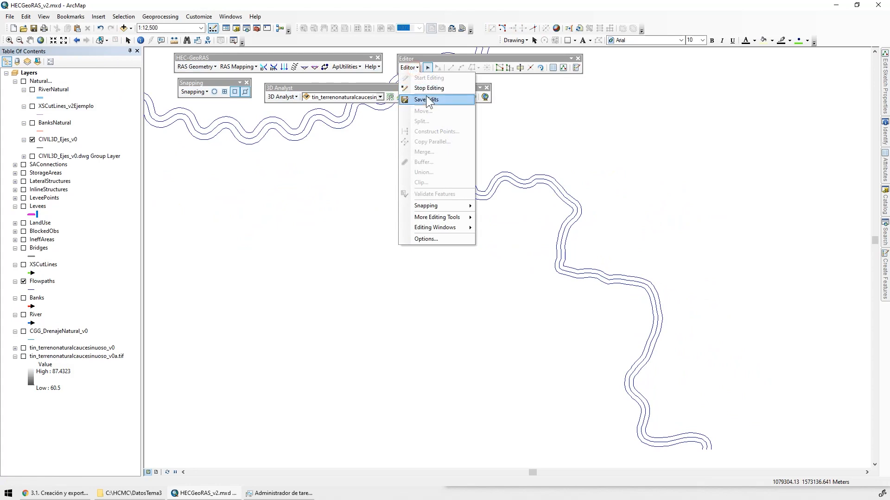
{"action": "left_click", "coordinate": [429, 88]}
{"action": "left_click", "coordinate": [408, 276]}
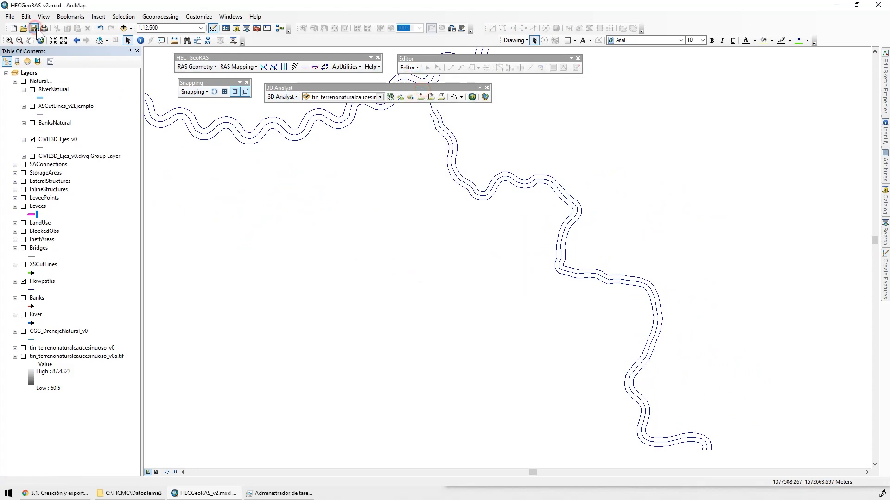
Assign the Left line type to the western flowpath of the Lateral1 reach
{"action": "left_click", "coordinate": [283, 67]}
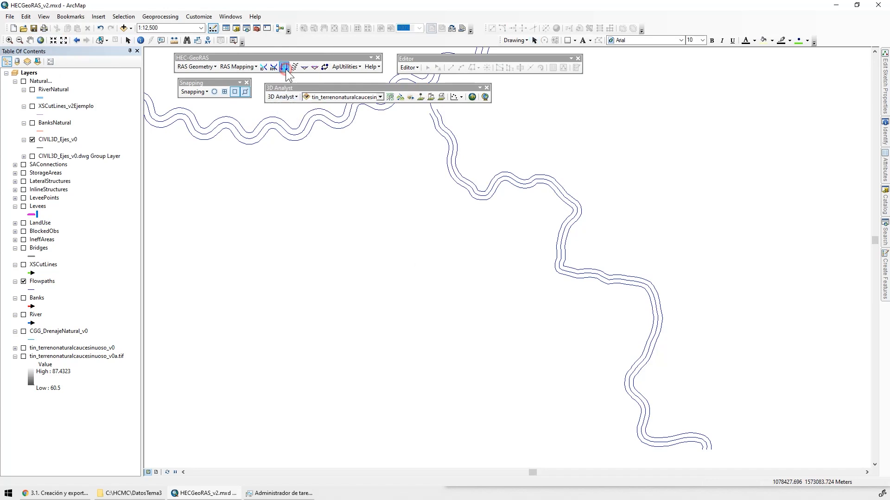
{"action": "left_click", "coordinate": [561, 274]}
{"action": "left_click", "coordinate": [514, 232]}
{"action": "left_click", "coordinate": [441, 241]}
{"action": "left_click", "coordinate": [403, 260]}
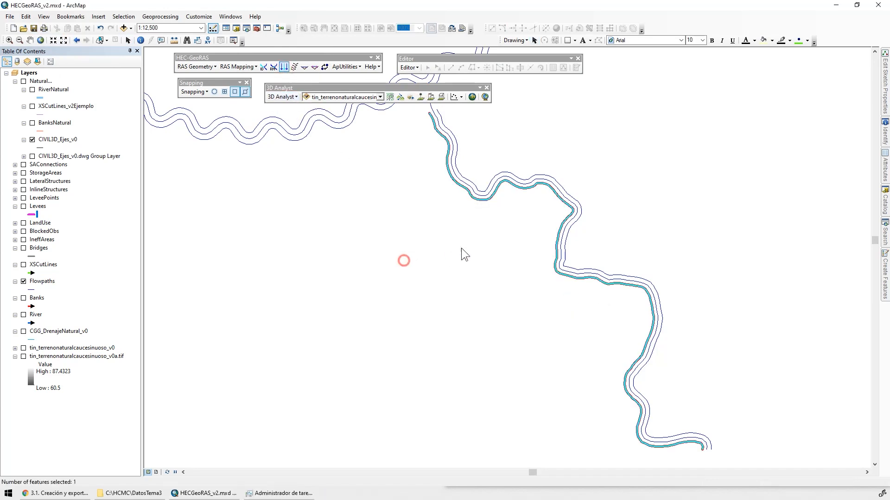
Assign the Channel line type to the central flowpath of the Lateral1 reach
{"action": "left_click", "coordinate": [485, 198]}
{"action": "left_click", "coordinate": [513, 233]}
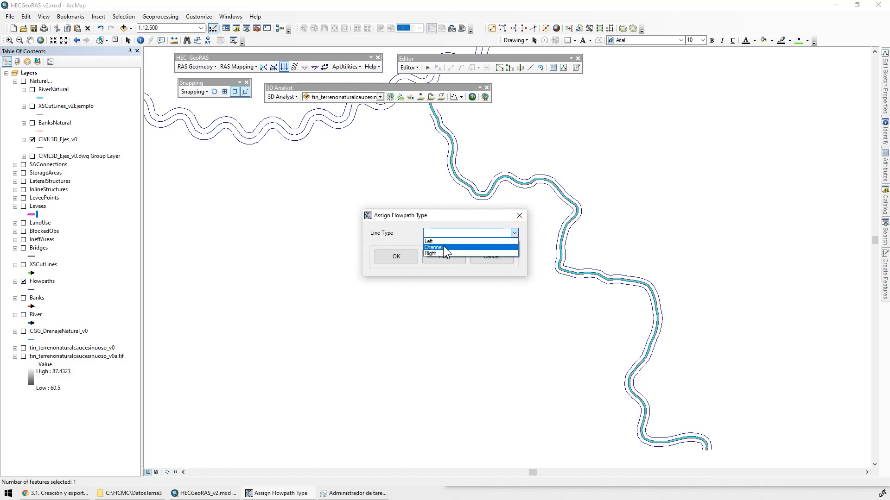
{"action": "left_click", "coordinate": [443, 247]}
{"action": "left_click", "coordinate": [405, 261]}
Assign the Right line type to the eastern flowpath of the Lateral1 reach
{"action": "left_click", "coordinate": [515, 175]}
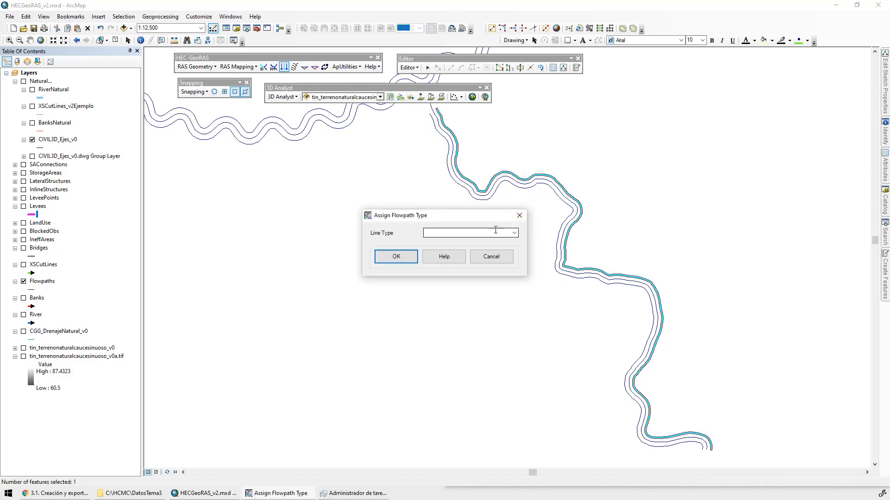
{"action": "left_click", "coordinate": [513, 232]}
{"action": "left_click", "coordinate": [443, 244]}
{"action": "left_click", "coordinate": [397, 257]}
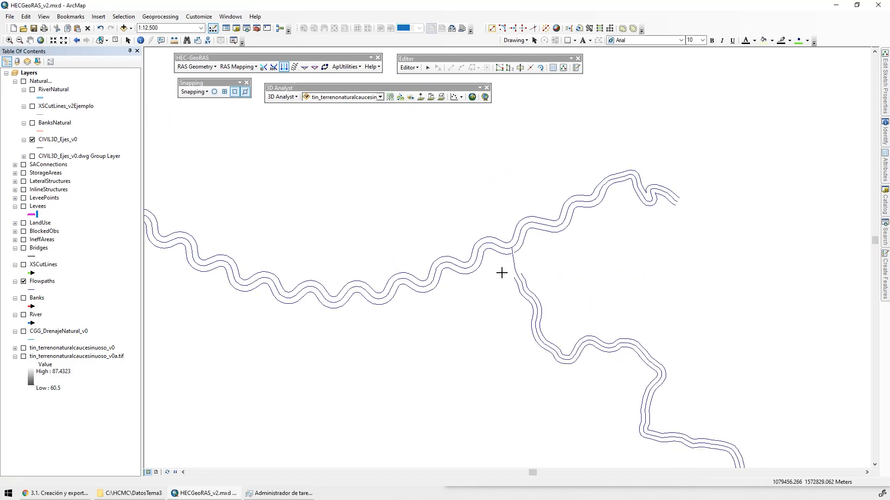
Open the attribute table of the Flowpaths layer
{"action": "scroll", "coordinate": [502, 273], "scroll_direction": "up", "scroll_amount": 3}
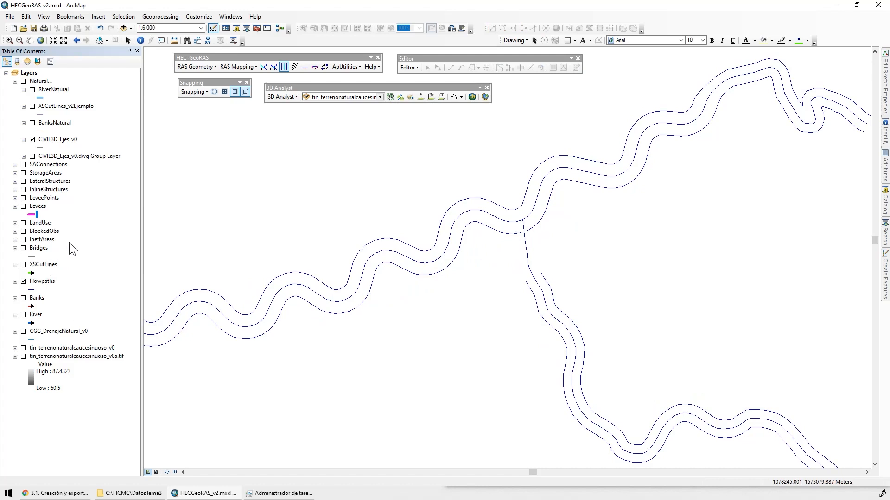
{"action": "right_click", "coordinate": [43, 282]}
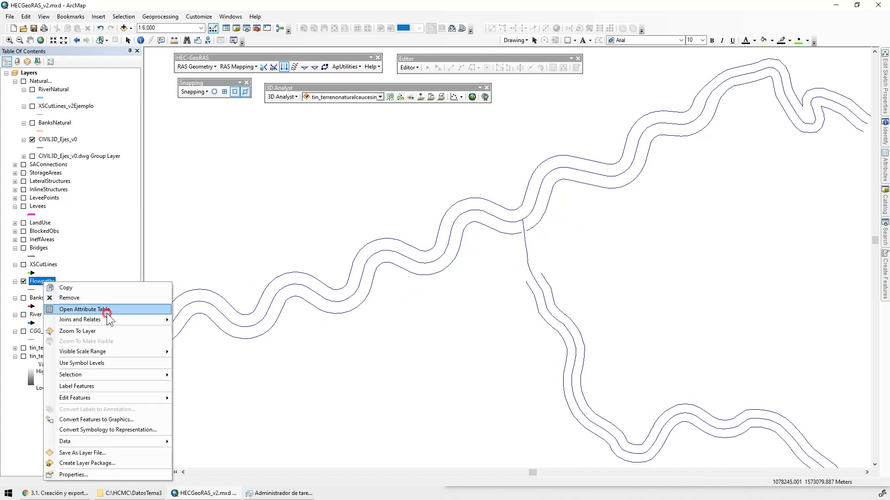
{"action": "left_click", "coordinate": [106, 312]}
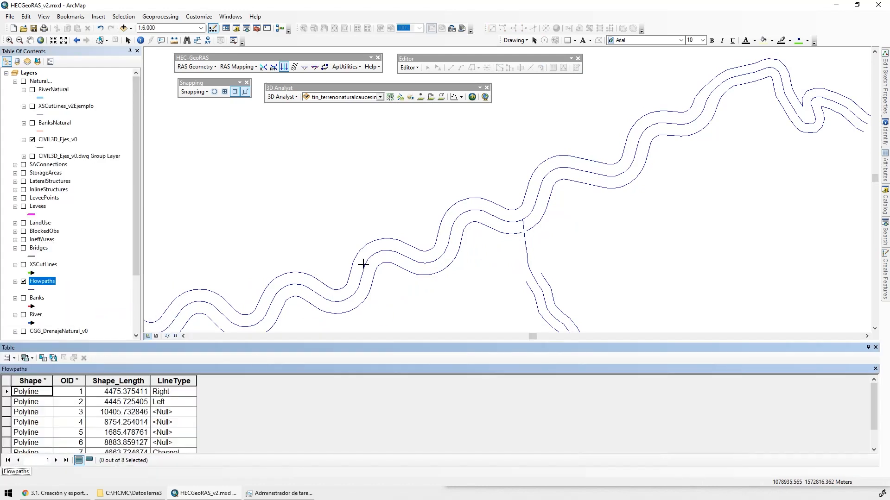
Select Lateral1's western flowpath and the southern flowpaths of both ArroyoElZorro reaches, and show only the selected records in the table
{"action": "left_click", "coordinate": [107, 40]}
{"action": "left_click", "coordinate": [116, 54]}
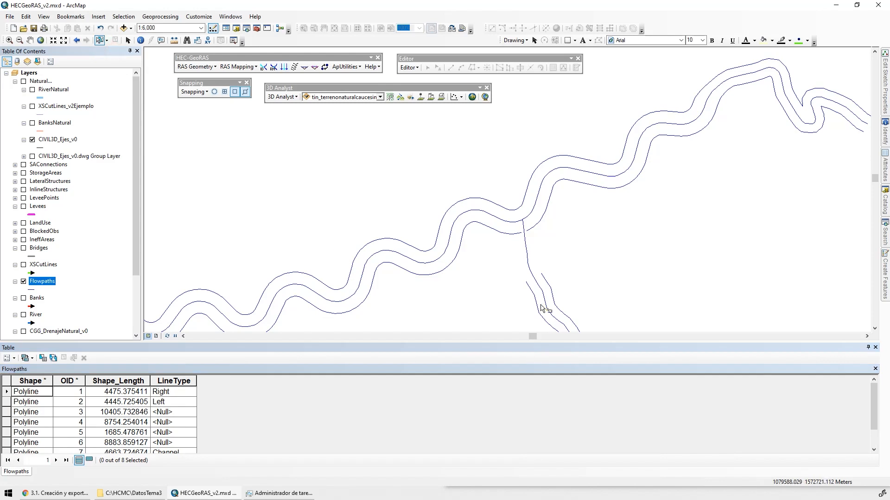
{"action": "left_click", "coordinate": [529, 313]}
{"action": "left_click", "coordinate": [453, 271], "text": "shift"}
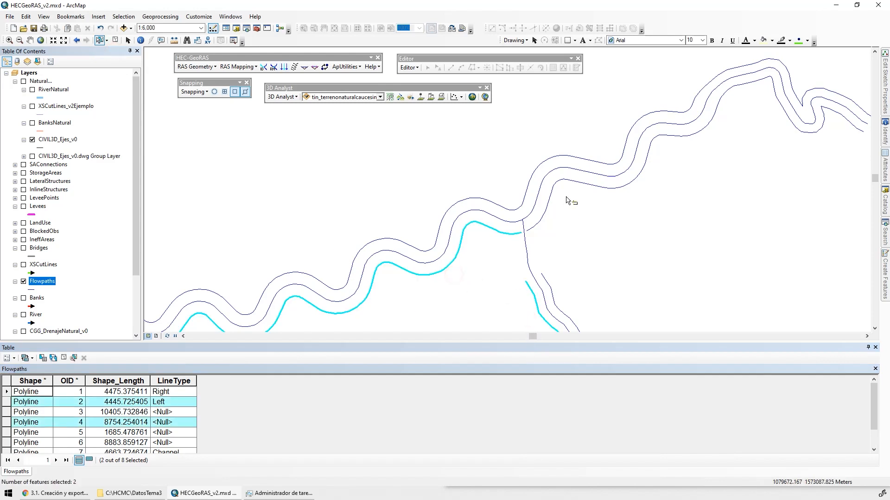
{"action": "left_click", "coordinate": [597, 184], "text": "shift"}
{"action": "left_click", "coordinate": [89, 460]}
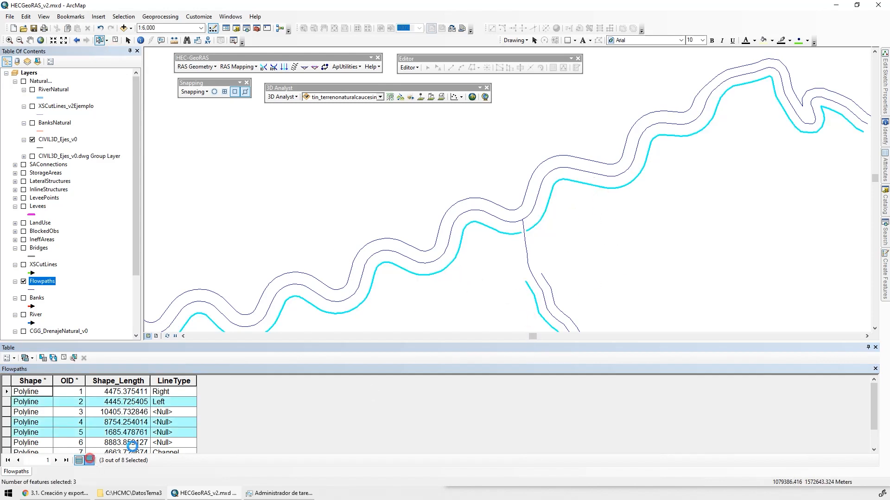
{"action": "scroll", "coordinate": [510, 185], "scroll_direction": "up", "scroll_amount": 4}
{"action": "left_click_drag", "start_coordinate": [380, 215], "coordinate": [741, 230]}
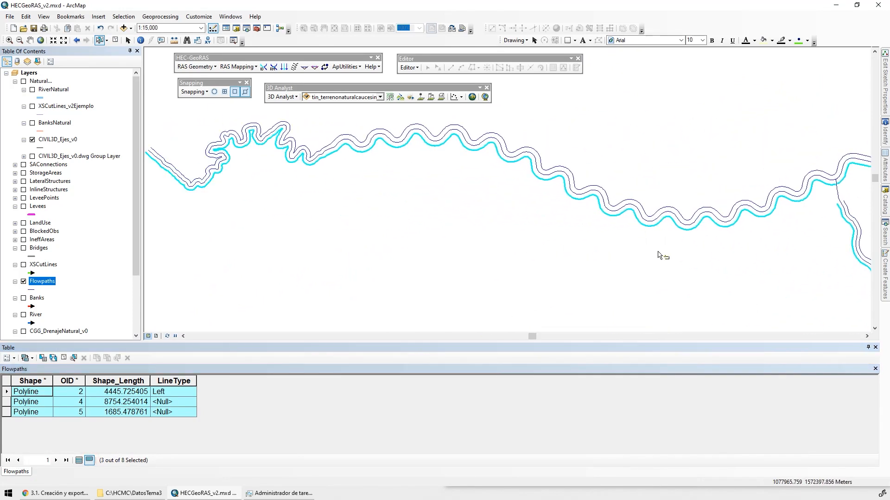
{"action": "left_click_drag", "start_coordinate": [662, 255], "coordinate": [477, 218]}
Calculate the LineType field of the three selected flowpaths as "Left" with the Field Calculator
{"action": "left_click", "coordinate": [171, 394]}
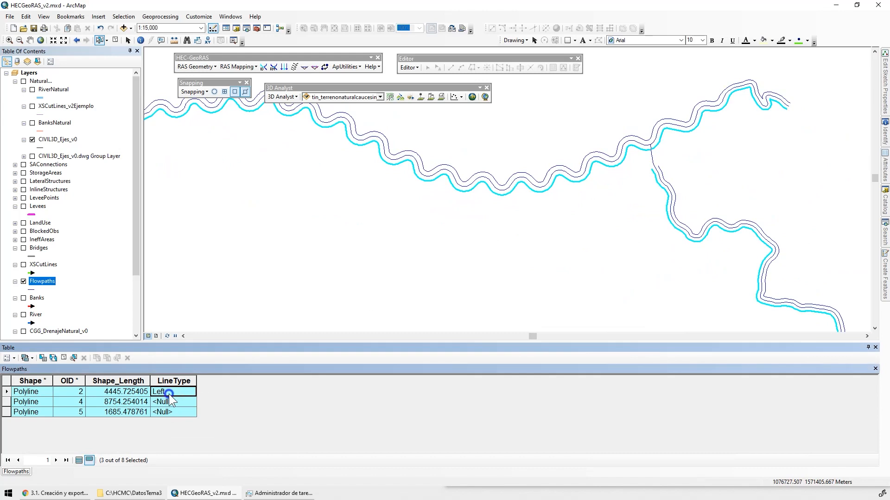
{"action": "right_click", "coordinate": [169, 394]}
{"action": "left_click", "coordinate": [203, 412]}
{"action": "right_click", "coordinate": [166, 377]}
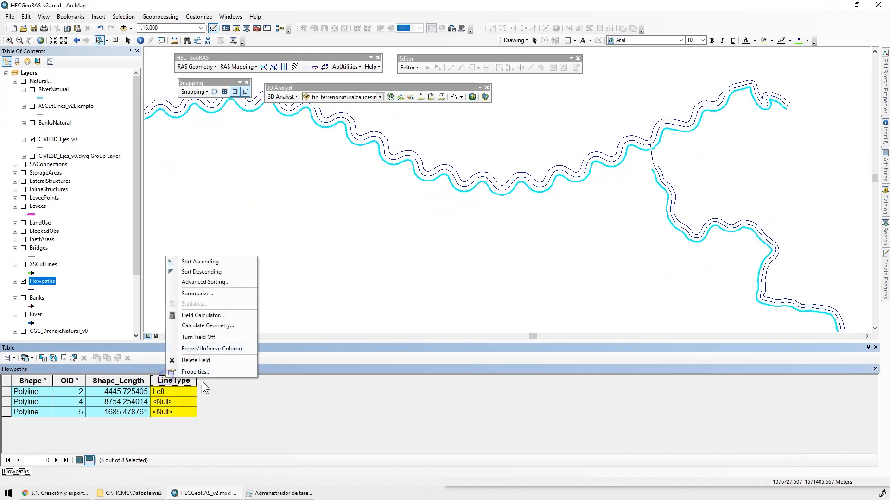
{"action": "left_click", "coordinate": [200, 316]}
{"action": "left_click", "coordinate": [399, 279]}
{"action": "key", "text": "ctrl+v"}
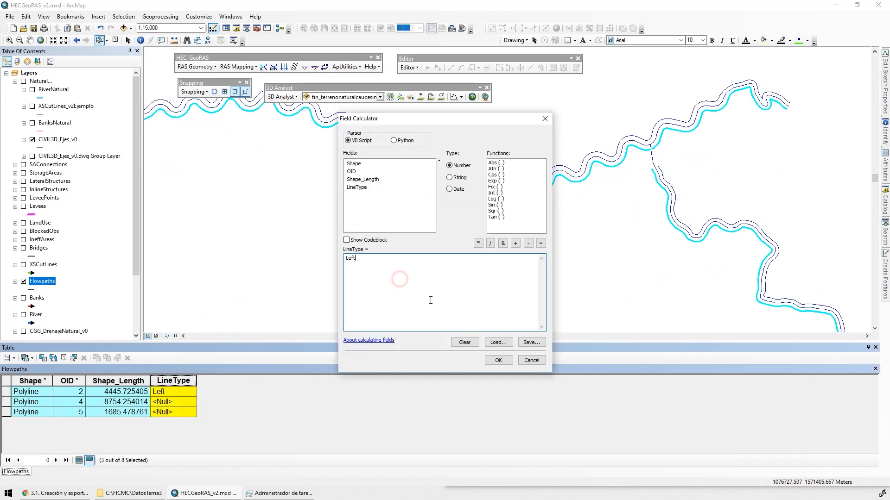
{"action": "key", "text": "BackSpace"}
{"action": "key", "text": "BackSpace"}
{"action": "key", "text": "BackSpace"}
{"action": "type", "text": "\"2"}
{"action": "key", "text": "BackSpace"}
{"action": "key", "text": "ctrl+v"}
{"action": "type", "text": "\""}
{"action": "left_click", "coordinate": [498, 360]}
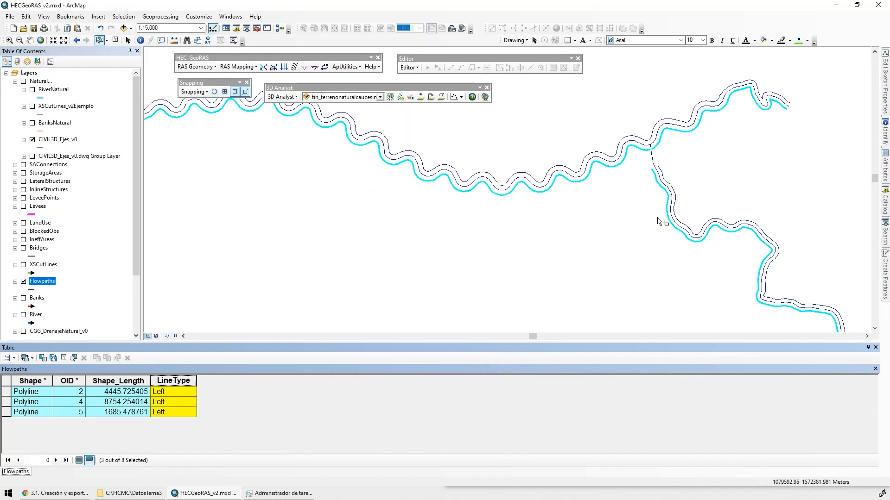
Select the three river centerline flowpaths: Lateral1 and both ArroyoElZorro reaches
{"action": "scroll", "coordinate": [506, 179], "scroll_direction": "down", "scroll_amount": 3}
{"action": "left_click", "coordinate": [522, 176]}
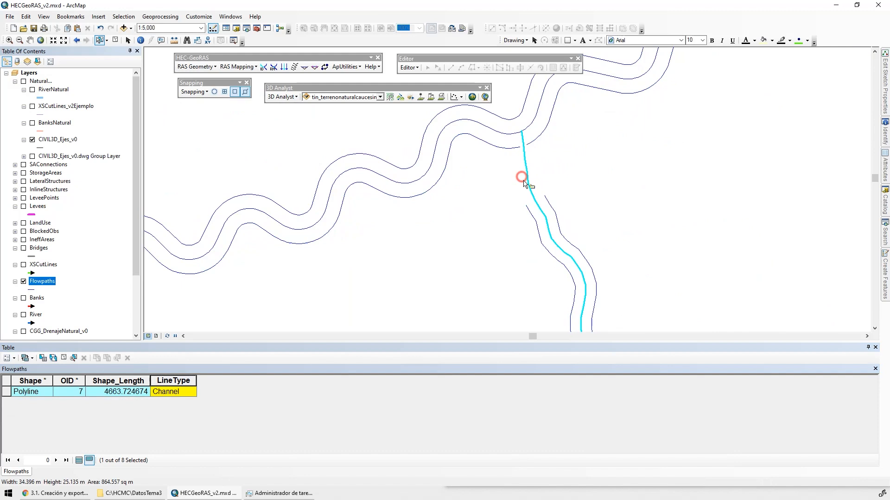
{"action": "left_click", "coordinate": [505, 135], "text": "shift"}
{"action": "left_click", "coordinate": [541, 107], "text": "shift"}
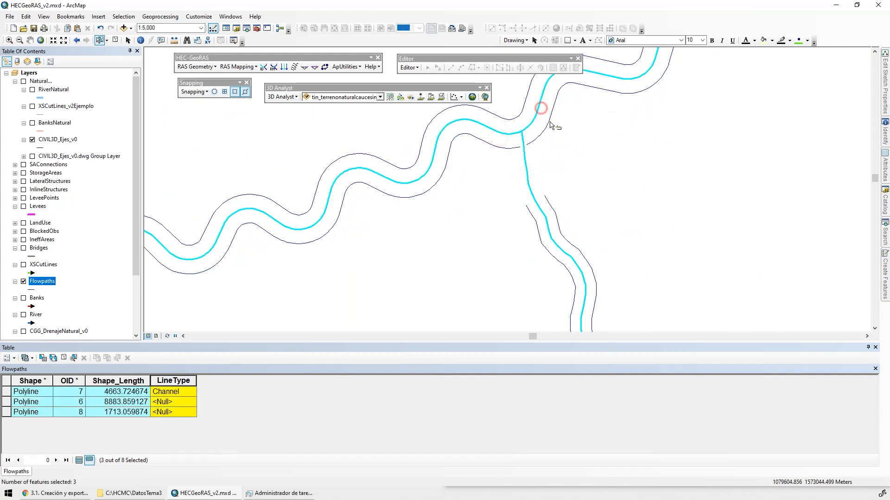
Calculate the LineType field of the three selected centerline flowpaths as "Channel" with the Field Calculator
{"action": "left_click", "coordinate": [164, 393]}
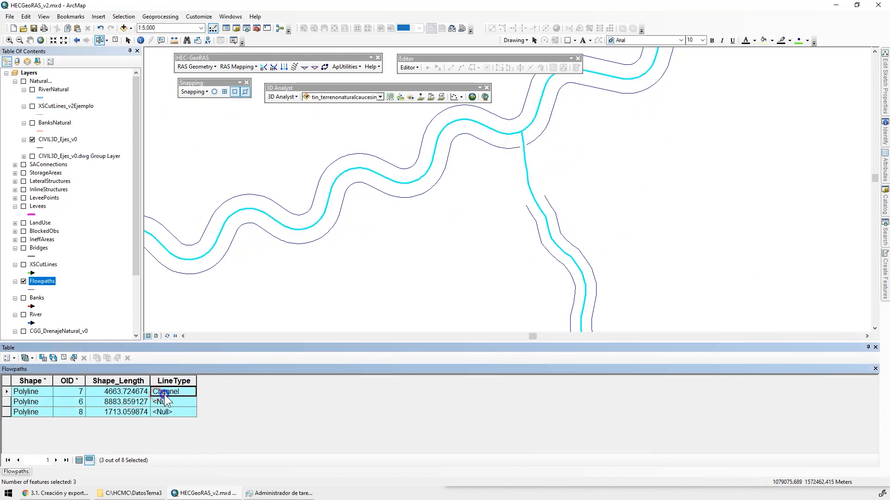
{"action": "left_click", "coordinate": [175, 379]}
{"action": "right_click", "coordinate": [176, 379]}
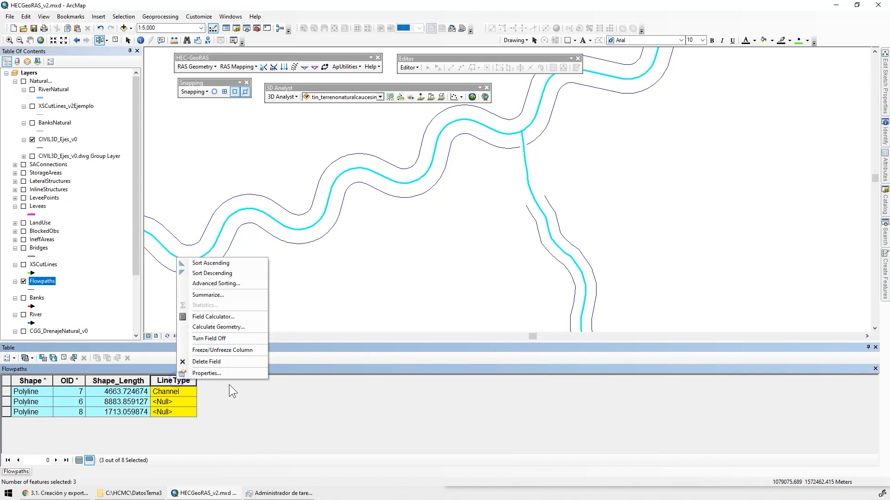
{"action": "left_click", "coordinate": [211, 315]}
{"action": "left_click", "coordinate": [384, 255]}
{"action": "left_click", "coordinate": [418, 260]}
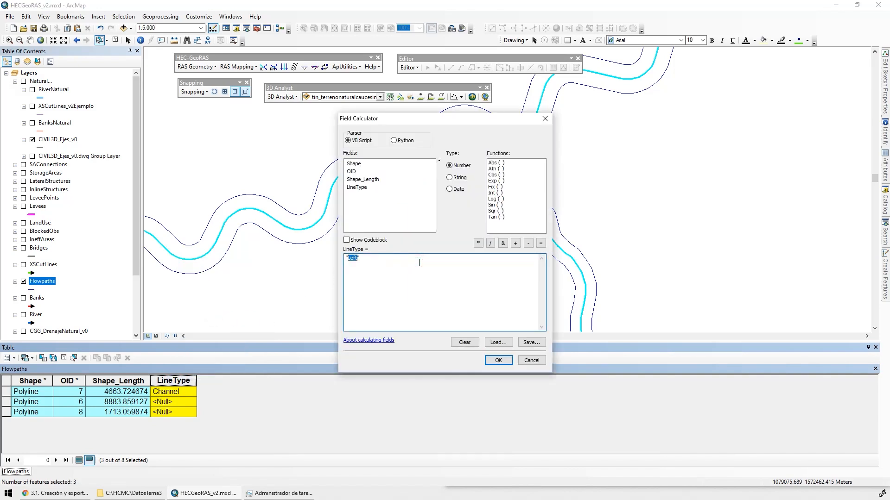
{"action": "left_click", "coordinate": [501, 361]}
Select Lateral1's eastern flowpath together with the northern flowpath along ArroyoElZorro
{"action": "left_click_drag", "start_coordinate": [567, 199], "coordinate": [558, 219]}
{"action": "left_click_drag", "start_coordinate": [606, 157], "coordinate": [536, 261]}
{"action": "left_click", "coordinate": [519, 172], "text": "shift"}
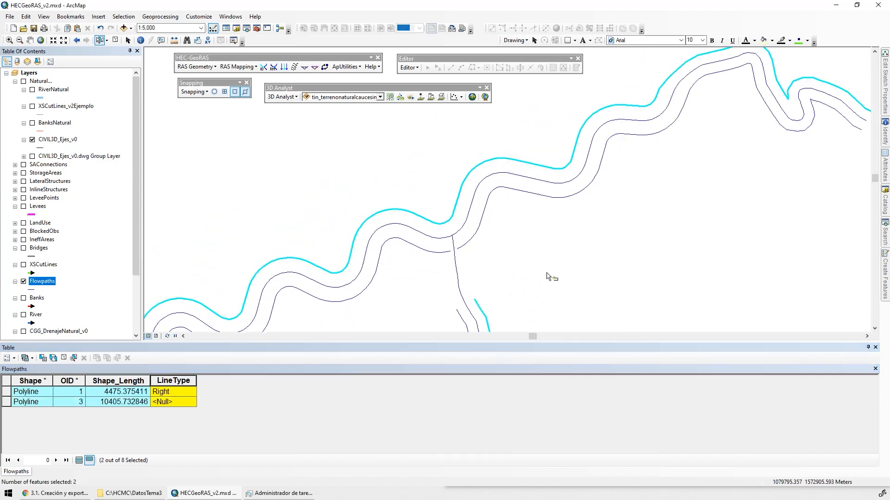
{"action": "scroll", "coordinate": [584, 251], "scroll_direction": "up", "scroll_amount": 5}
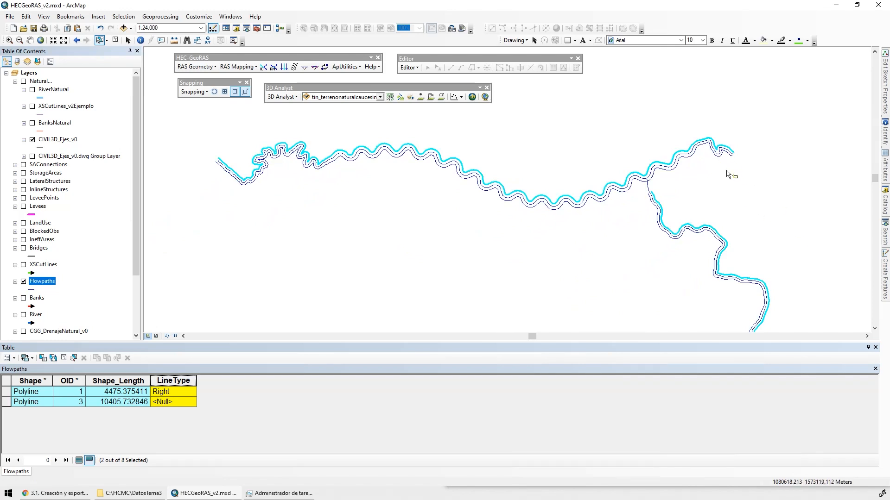
Calculate the LineType field of the two selected flowpaths as "Right" with the Field Calculator
{"action": "left_click", "coordinate": [172, 389]}
{"action": "right_click", "coordinate": [171, 389]}
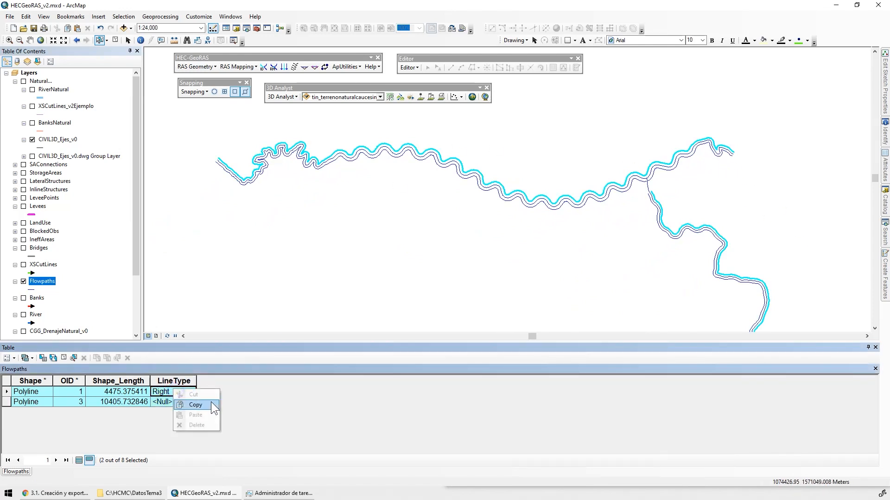
{"action": "left_click", "coordinate": [205, 404]}
{"action": "right_click", "coordinate": [183, 382]}
{"action": "left_click", "coordinate": [212, 318]}
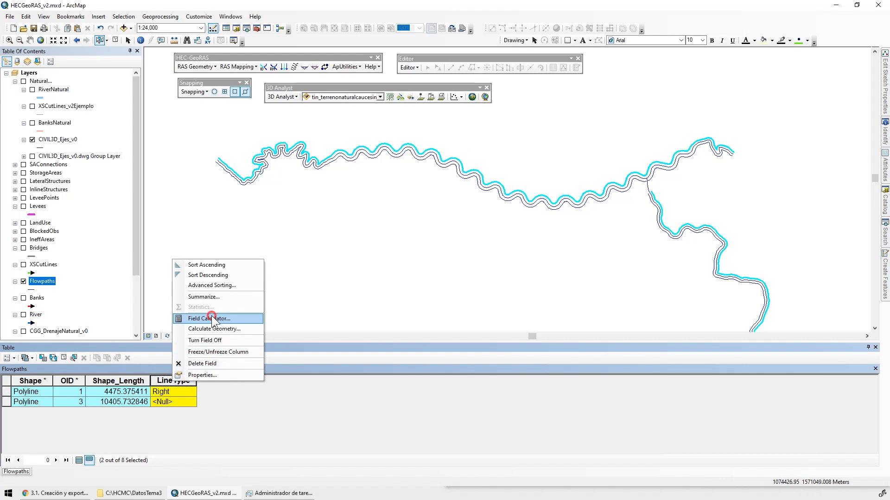
{"action": "left_click", "coordinate": [383, 269]}
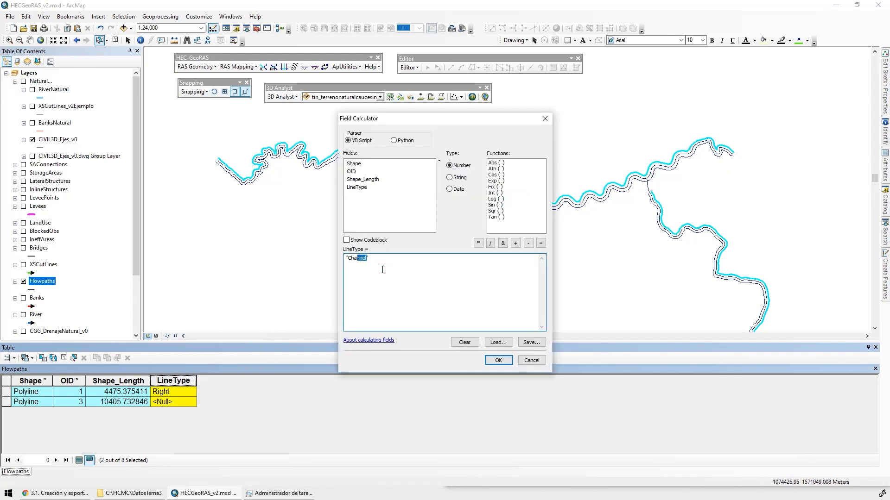
{"action": "key", "text": "ctrl+v"}
{"action": "left_click", "coordinate": [499, 360]}
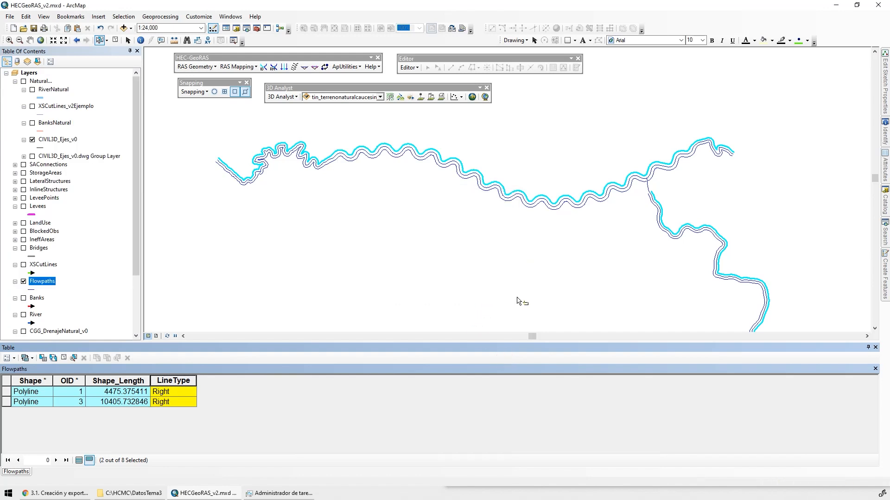
Check all Flowpaths records sorted by LineType, highlighting them on the map, and close the table with the selection cleared
{"action": "left_click", "coordinate": [115, 40]}
{"action": "left_click", "coordinate": [79, 460]}
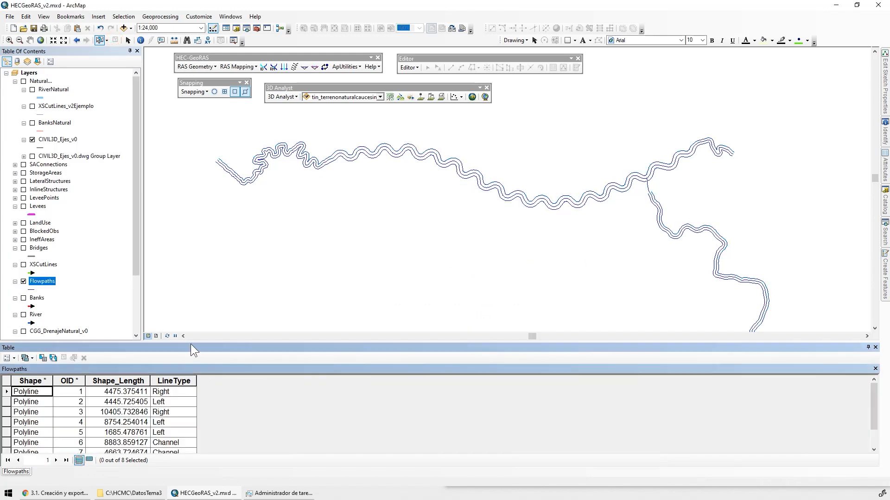
{"action": "left_click_drag", "start_coordinate": [190, 343], "coordinate": [183, 258]}
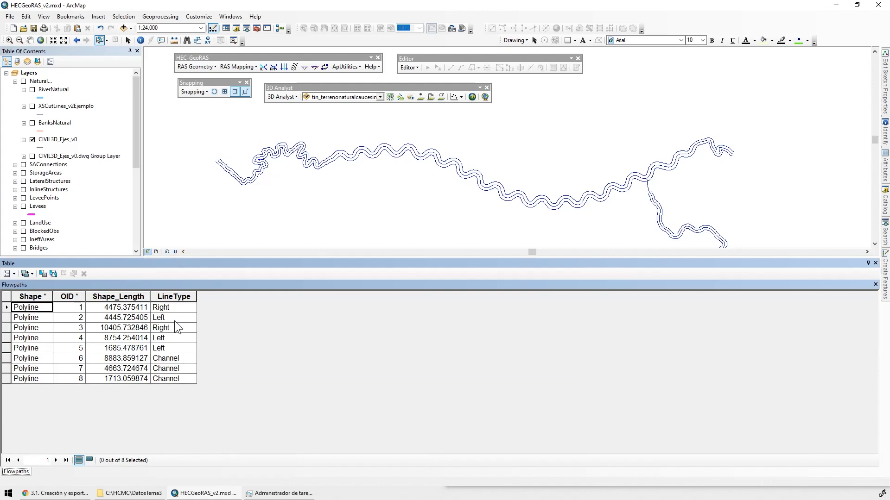
{"action": "double_click", "coordinate": [171, 298]}
{"action": "left_click_drag", "start_coordinate": [7, 307], "coordinate": [6, 379]}
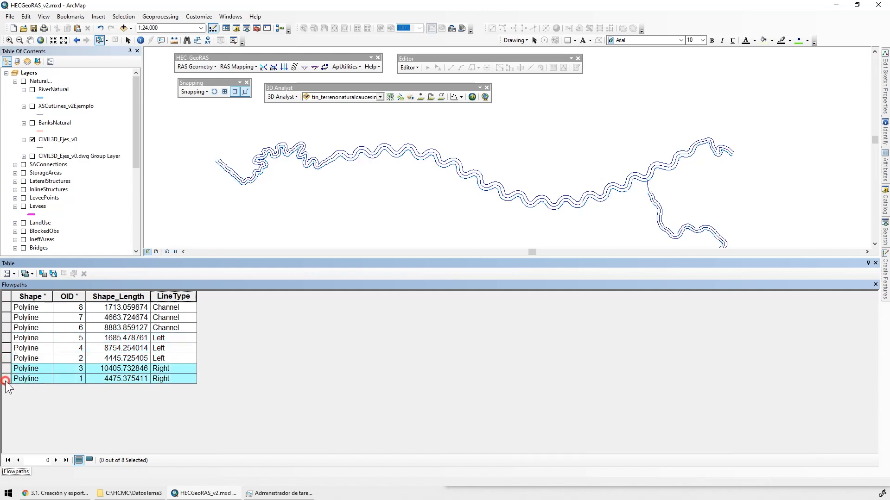
{"action": "left_click", "coordinate": [875, 263]}
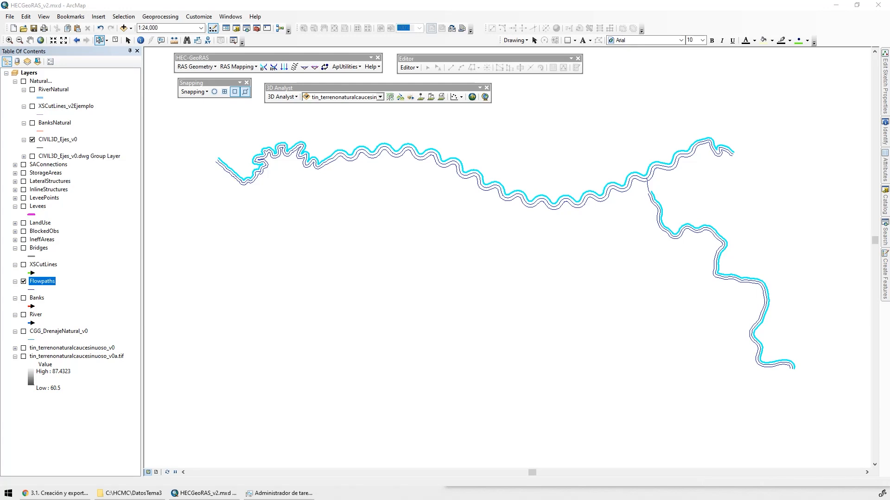
{"action": "left_click", "coordinate": [115, 40]}
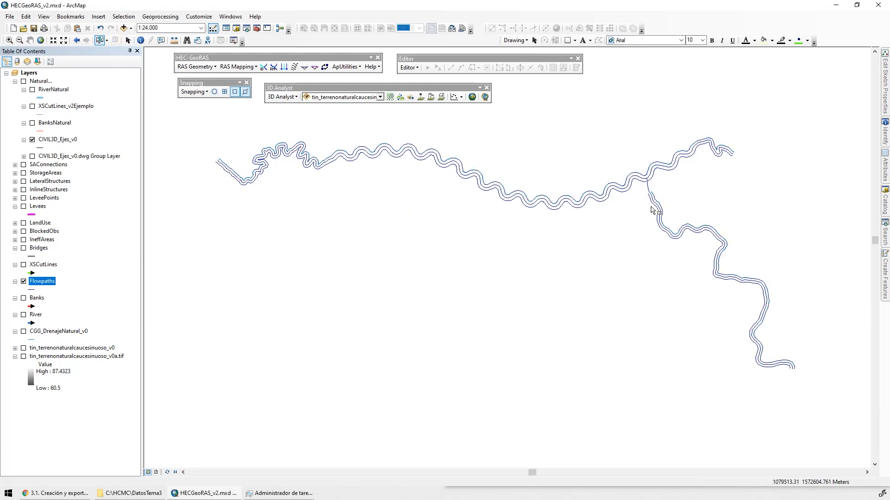
Add the road layer CGG_Vial_v0 from the CAPAS dataset of Geodatabase.gdb to the map
{"action": "left_click", "coordinate": [124, 28]}
{"action": "left_click", "coordinate": [458, 187]}
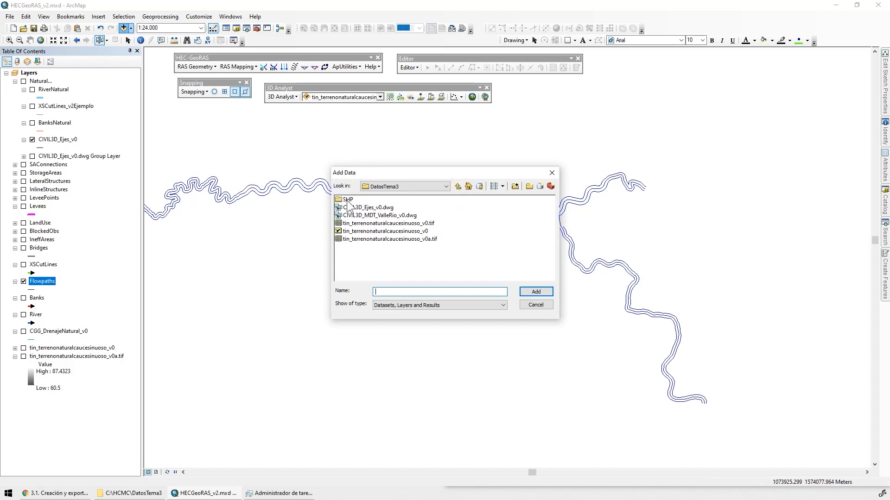
{"action": "left_click", "coordinate": [457, 186]}
{"action": "double_click", "coordinate": [367, 202]}
{"action": "double_click", "coordinate": [365, 232]}
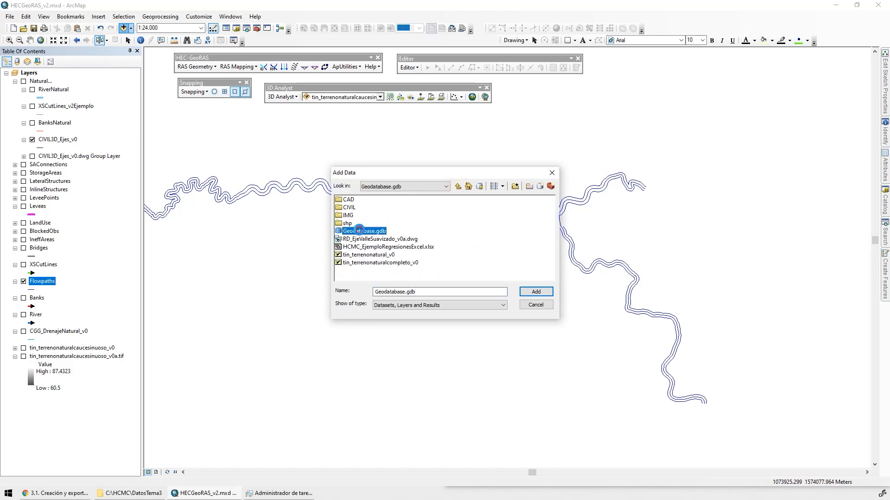
{"action": "double_click", "coordinate": [354, 200]}
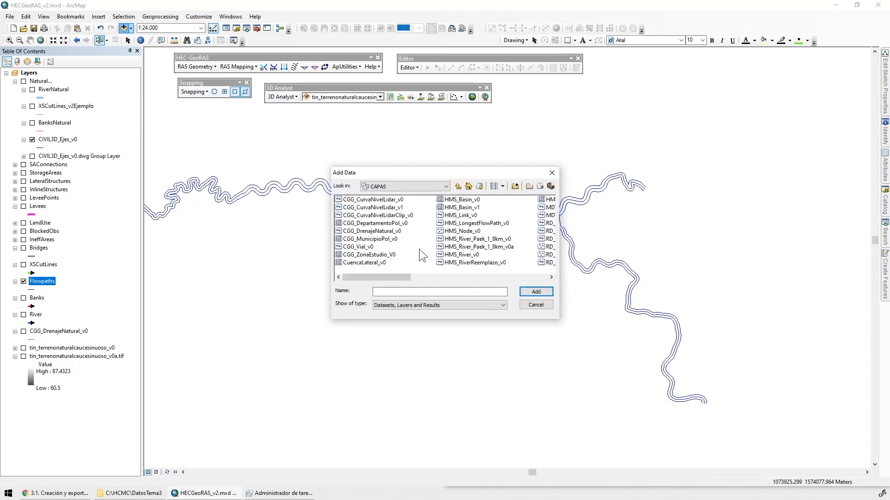
{"action": "left_click", "coordinate": [366, 247]}
{"action": "left_click", "coordinate": [536, 292]}
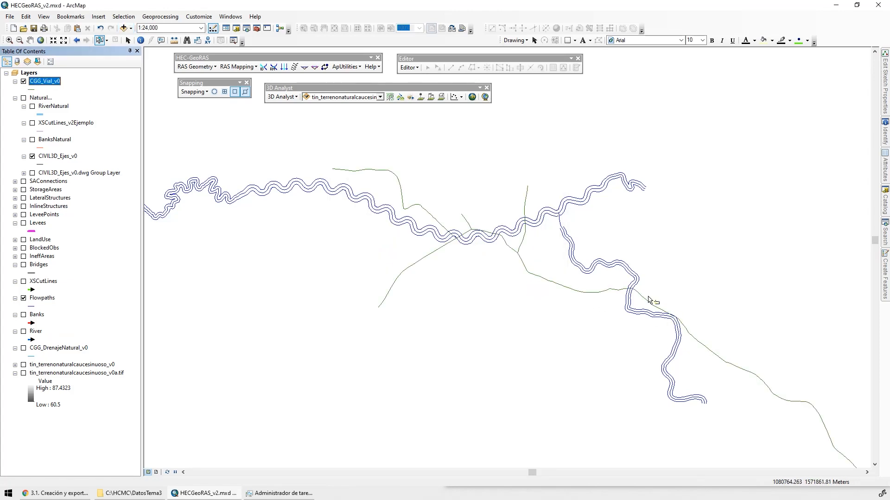
Display the terrain raster tin_terrenonaturalcaucesinuoso_v0a.tif beneath the roads and flowpaths where they cross
{"action": "scroll", "coordinate": [485, 211], "scroll_direction": "up", "scroll_amount": 3}
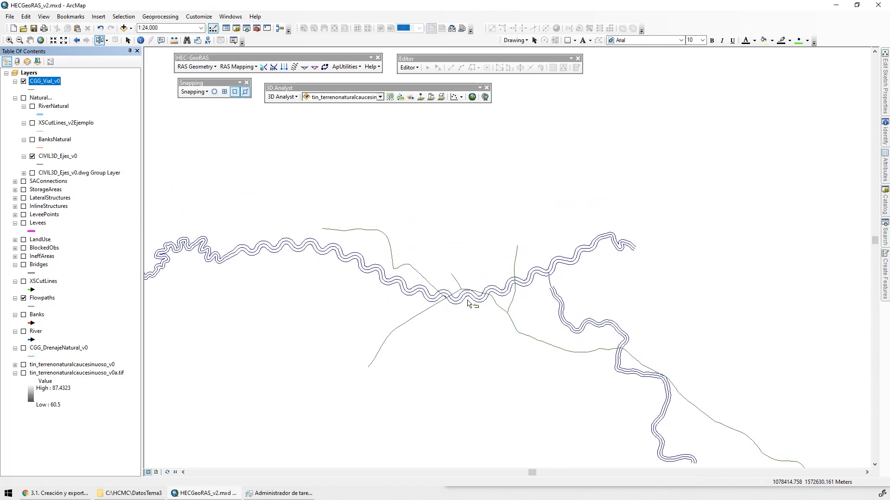
{"action": "scroll", "coordinate": [533, 296], "scroll_direction": "up", "scroll_amount": 1}
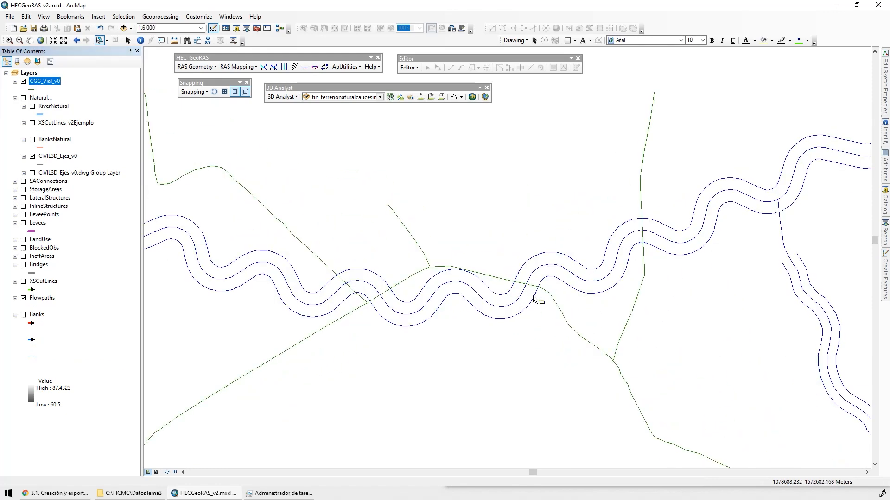
{"action": "left_click", "coordinate": [24, 374]}
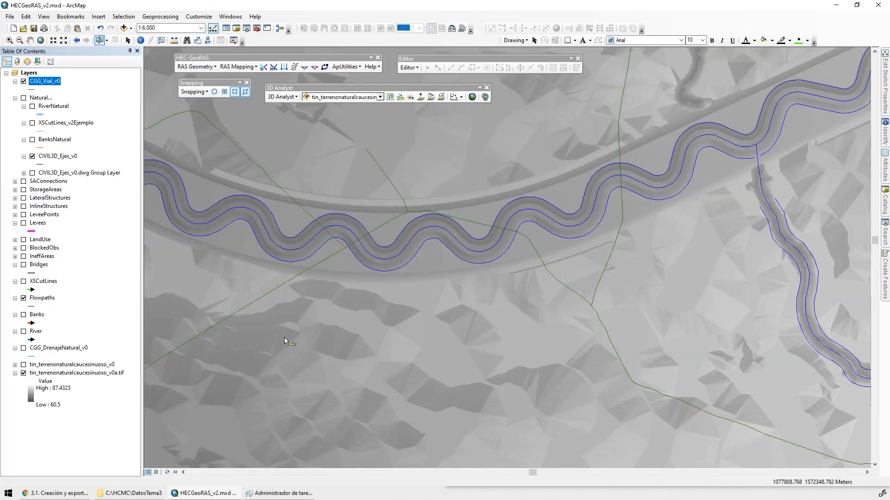
Symbolize the CGG_Vial_v0 roads with the Highway line symbol in grey
{"action": "left_click", "coordinate": [30, 88]}
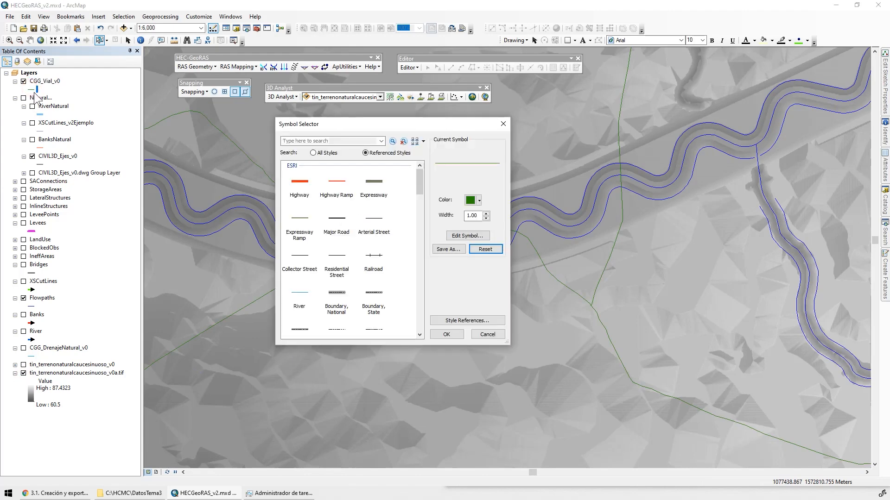
{"action": "left_click", "coordinate": [303, 184]}
{"action": "left_click", "coordinate": [478, 202]}
{"action": "left_click", "coordinate": [386, 266]}
{"action": "left_click", "coordinate": [446, 334]}
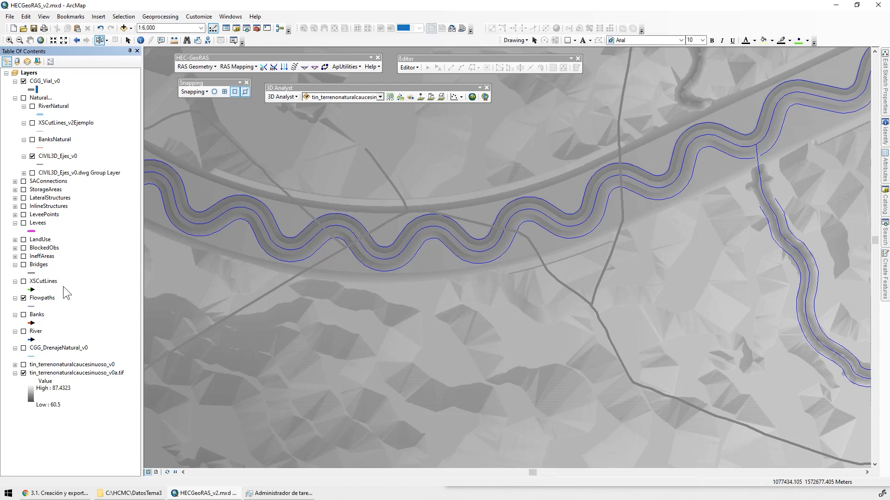
Display the XSCutLines cross sections and examine them around the road crossings of the river
{"action": "left_click", "coordinate": [23, 282]}
{"action": "scroll", "coordinate": [563, 276], "scroll_direction": "down", "scroll_amount": 4}
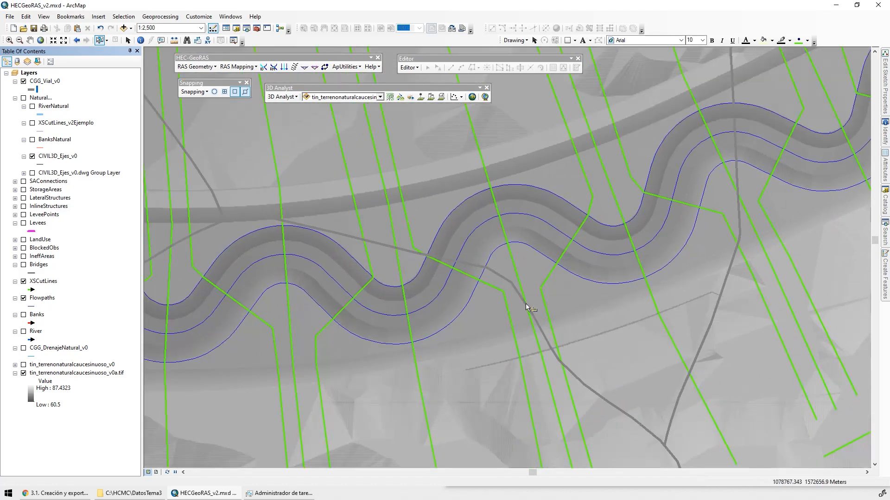
{"action": "scroll", "coordinate": [508, 296], "scroll_direction": "up", "scroll_amount": 2}
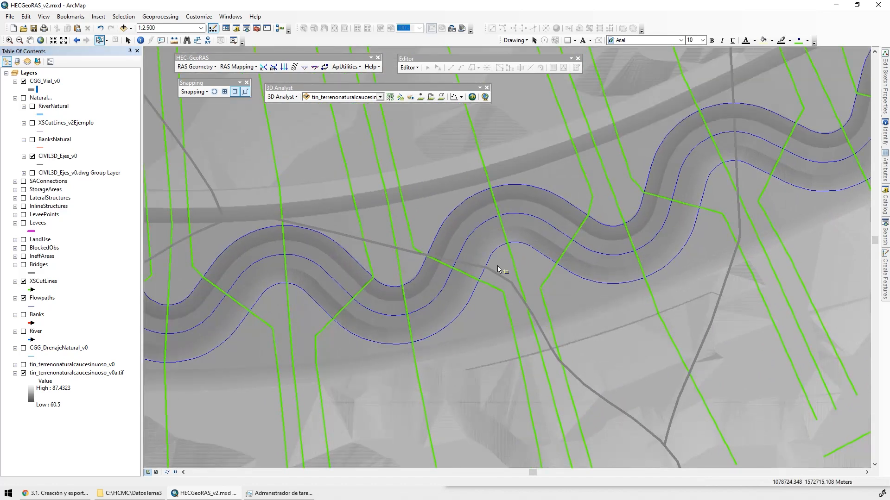
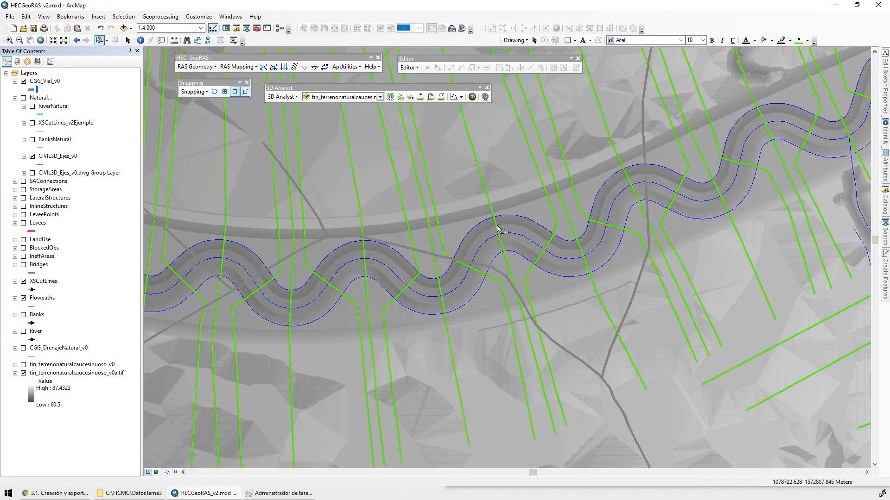
Display the Levees layer and start an edit session on the hecgeoras_v2.mdb geodatabase
{"action": "scroll", "coordinate": [510, 274], "scroll_direction": "up", "scroll_amount": 2}
{"action": "left_click_drag", "start_coordinate": [532, 299], "coordinate": [489, 288]}
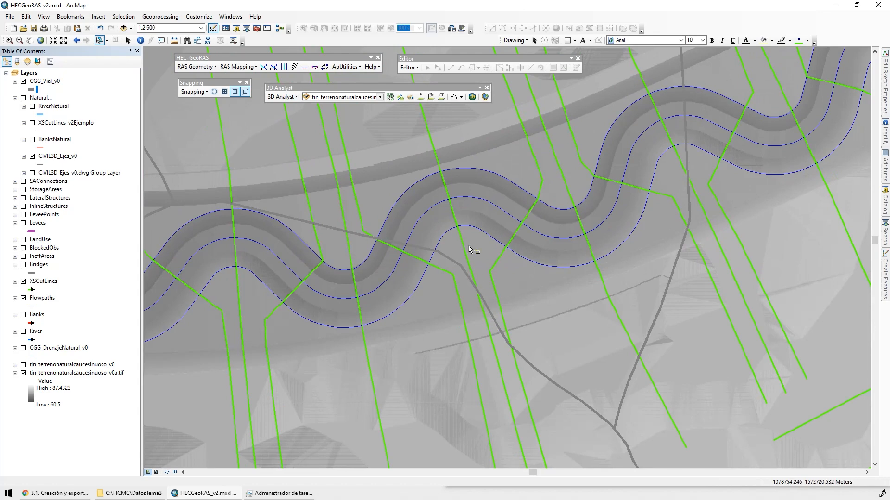
{"action": "left_click", "coordinate": [23, 223]}
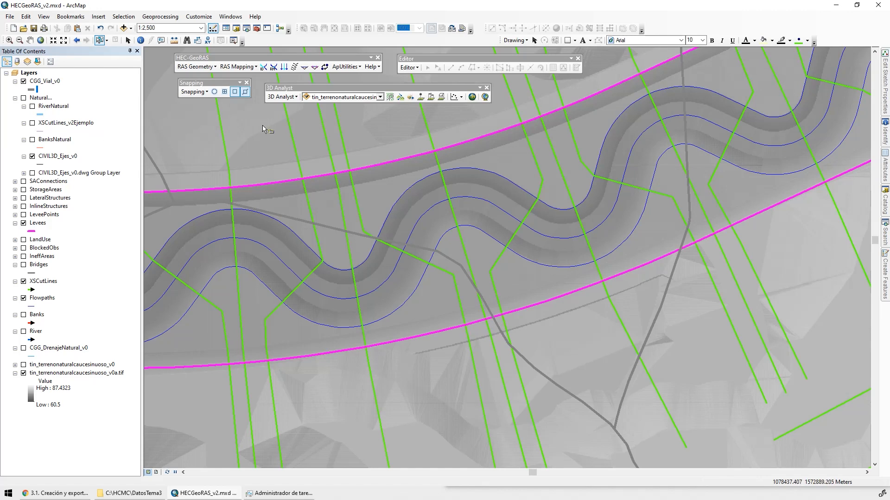
{"action": "left_click", "coordinate": [409, 67]}
{"action": "left_click", "coordinate": [419, 75]}
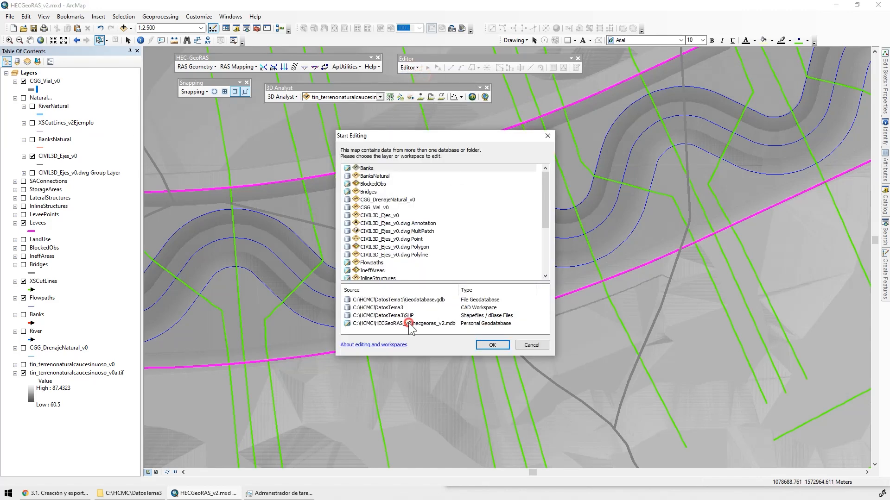
{"action": "left_click", "coordinate": [408, 322]}
{"action": "left_click", "coordinate": [492, 347]}
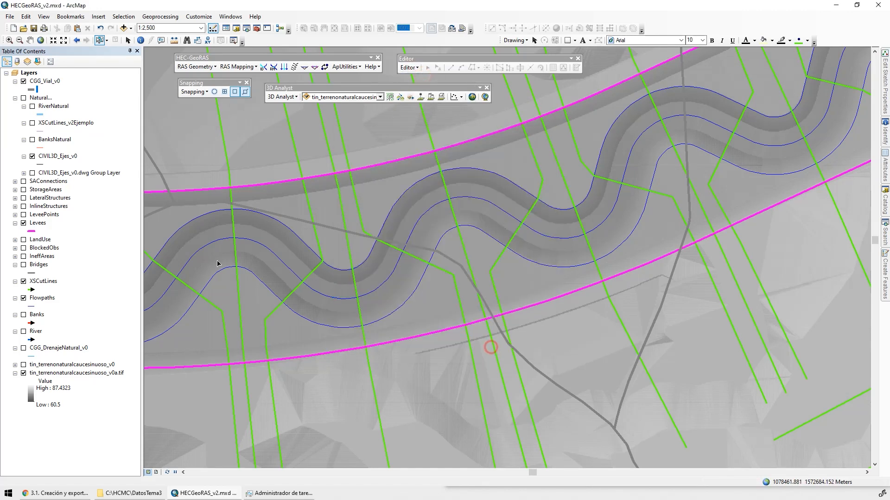
Display the Bridges layer and symbolize it with a thicker, dark grey line
{"action": "left_click", "coordinate": [24, 265]}
{"action": "left_click", "coordinate": [32, 273]}
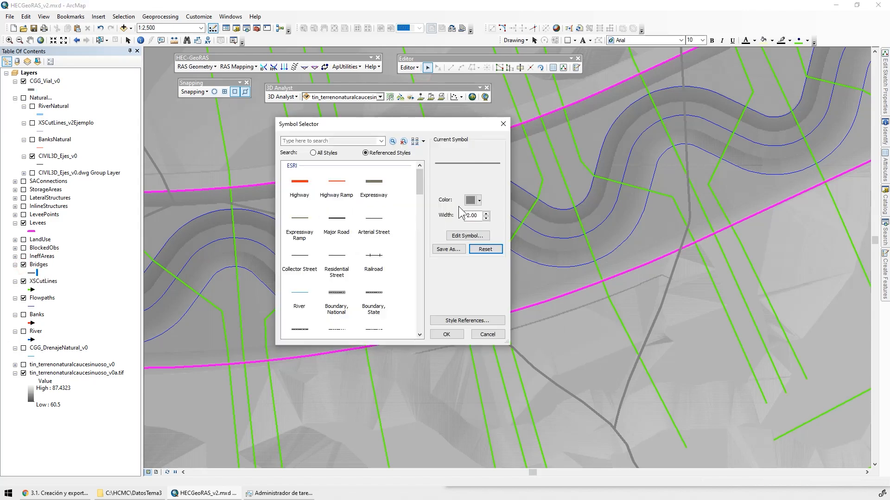
{"action": "left_click", "coordinate": [486, 213]}
{"action": "left_click", "coordinate": [486, 214]}
{"action": "left_click", "coordinate": [486, 213]}
{"action": "left_click", "coordinate": [486, 214]}
{"action": "left_click", "coordinate": [486, 214]}
{"action": "left_click", "coordinate": [486, 214]}
{"action": "left_click", "coordinate": [486, 213]}
{"action": "left_click", "coordinate": [474, 198]}
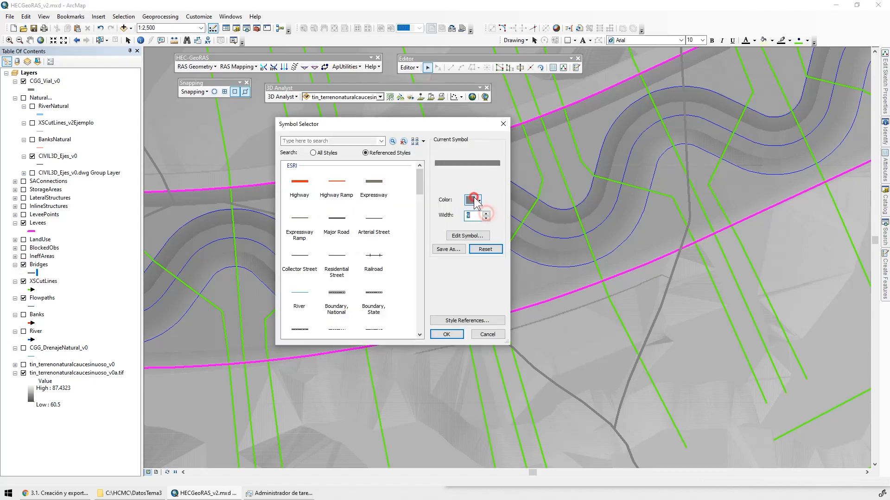
{"action": "left_click", "coordinate": [385, 291]}
{"action": "left_click", "coordinate": [446, 334]}
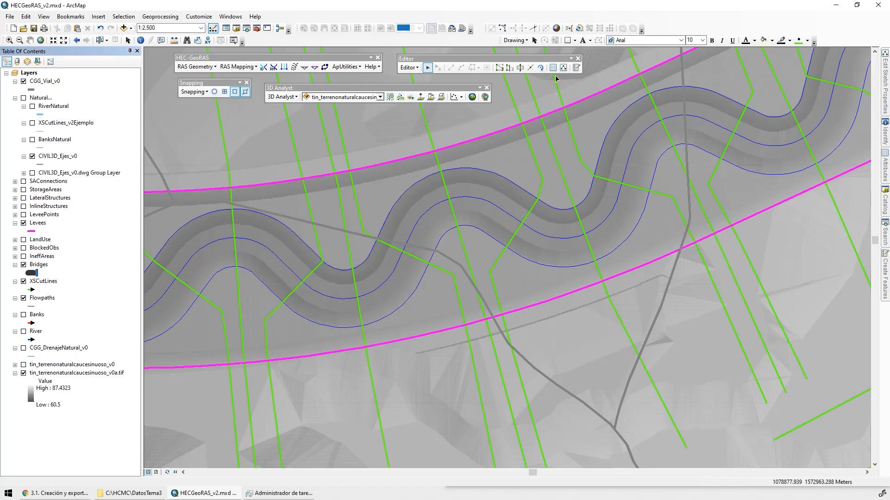
Draw a straight Bridges line about 251 m long between the two levees at the road crossing, leaving it unselected
{"action": "left_click", "coordinate": [576, 68]}
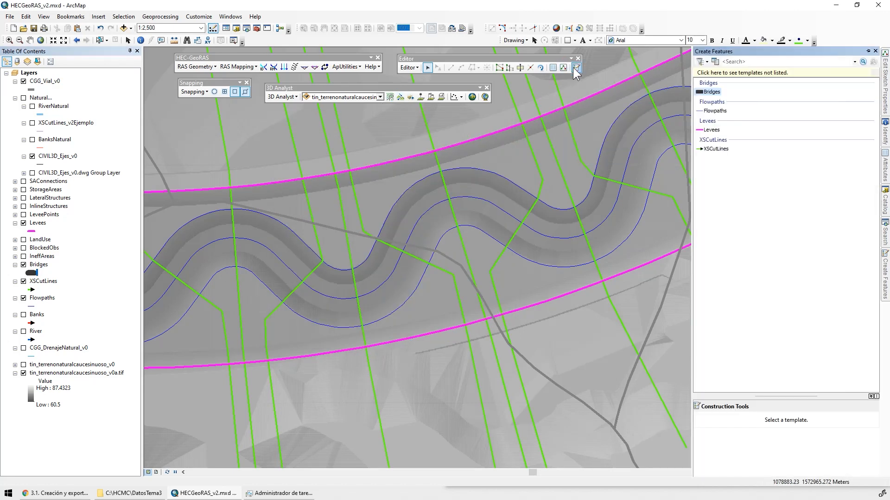
{"action": "left_click", "coordinate": [711, 91]}
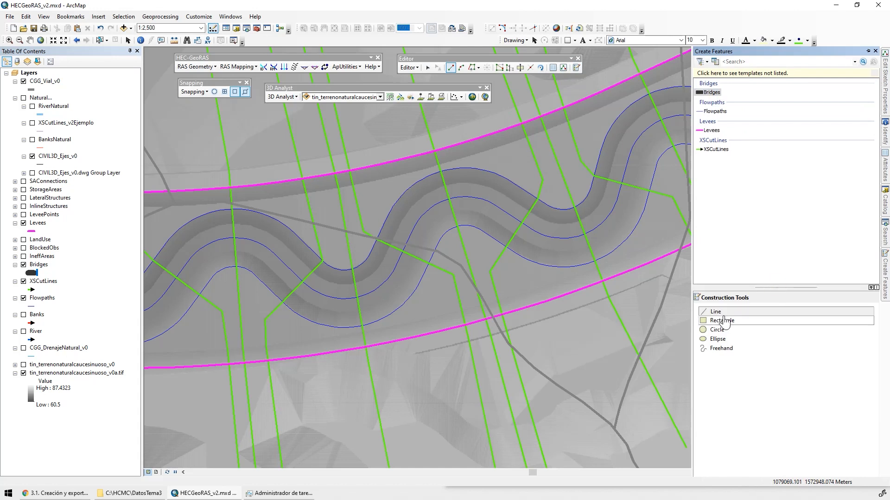
{"action": "left_click", "coordinate": [717, 311]}
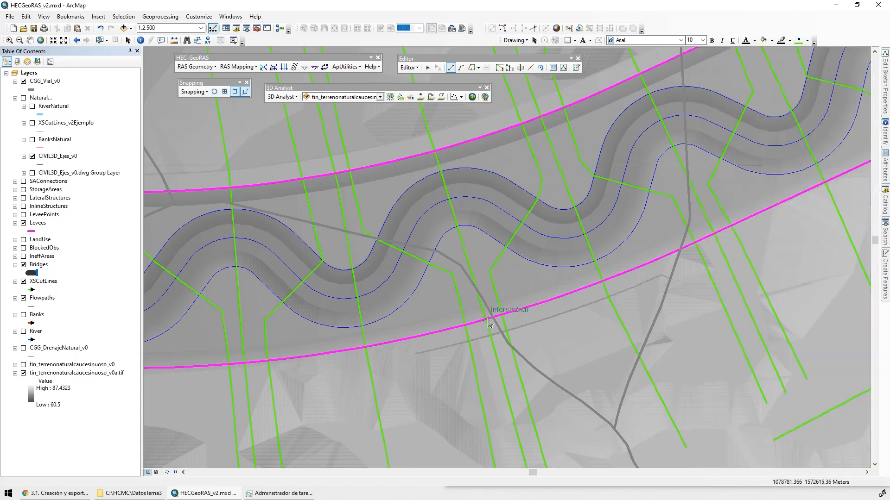
{"action": "left_click", "coordinate": [486, 318]}
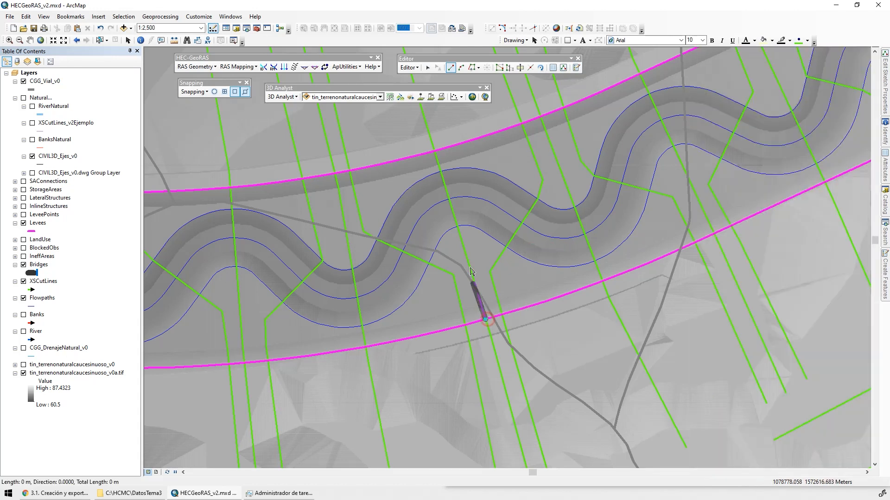
{"action": "double_click", "coordinate": [434, 149]}
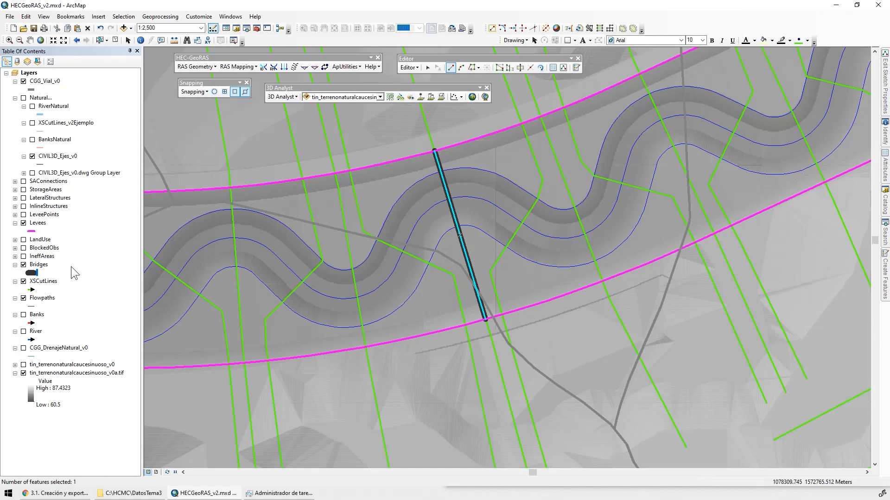
{"action": "left_click", "coordinate": [115, 40]}
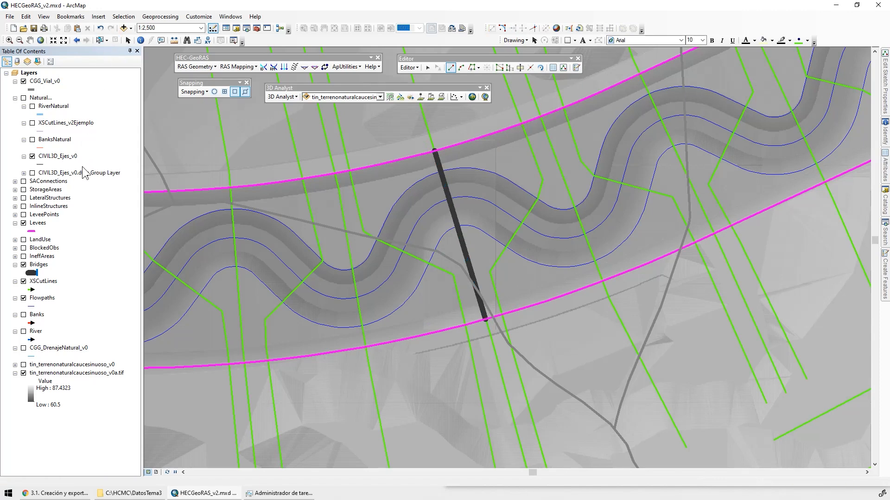
Move the CGG_Vial_v0 road layer into the Natural group and save the edits
{"action": "left_click_drag", "start_coordinate": [44, 81], "coordinate": [30, 92]}
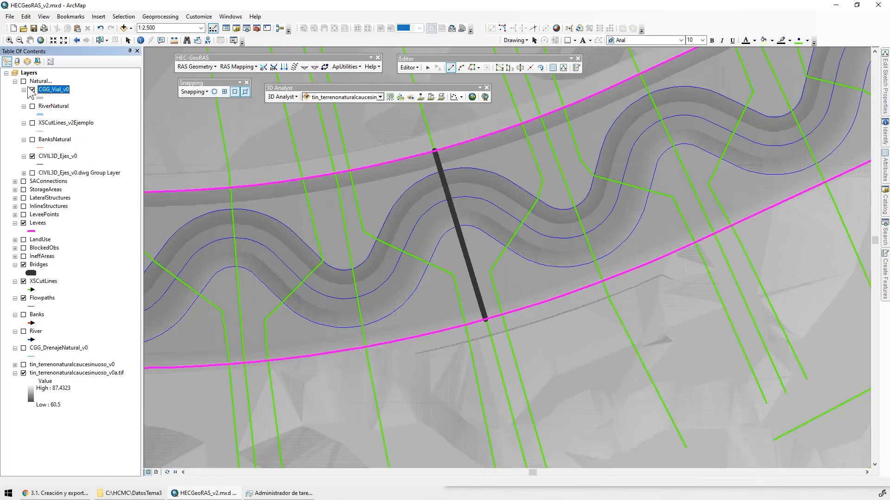
{"action": "left_click", "coordinate": [32, 90]}
{"action": "scroll", "coordinate": [465, 246], "scroll_direction": "up", "scroll_amount": 2}
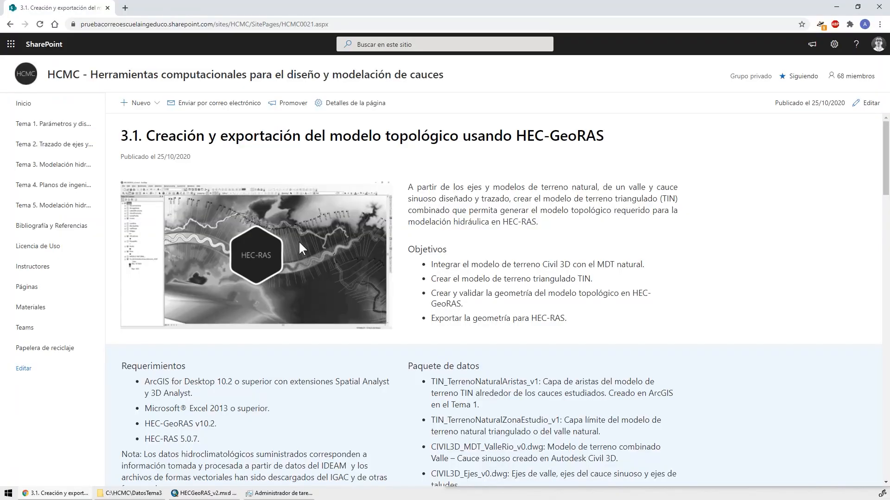
{"action": "left_click", "coordinate": [836, 5]}
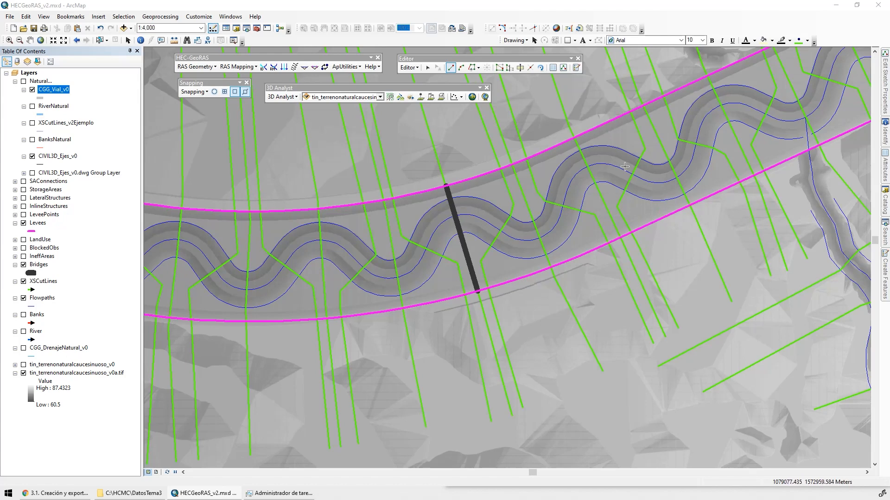
{"action": "left_click", "coordinate": [408, 67]}
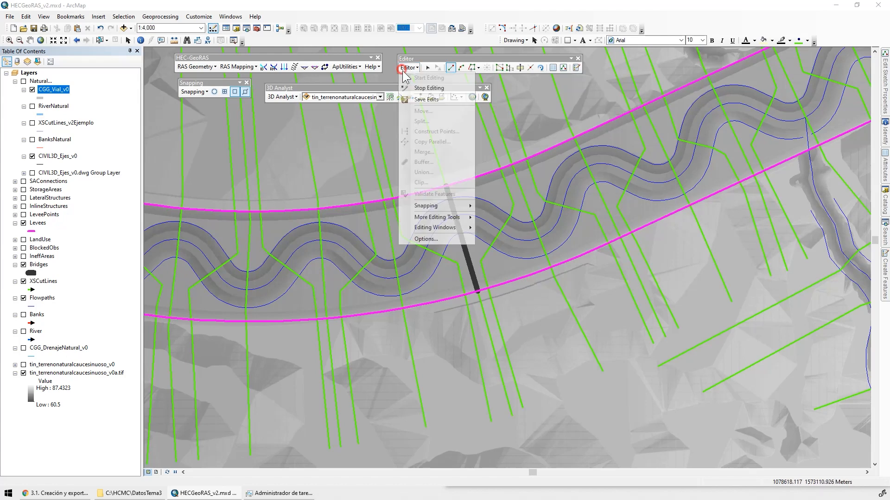
{"action": "left_click", "coordinate": [424, 99]}
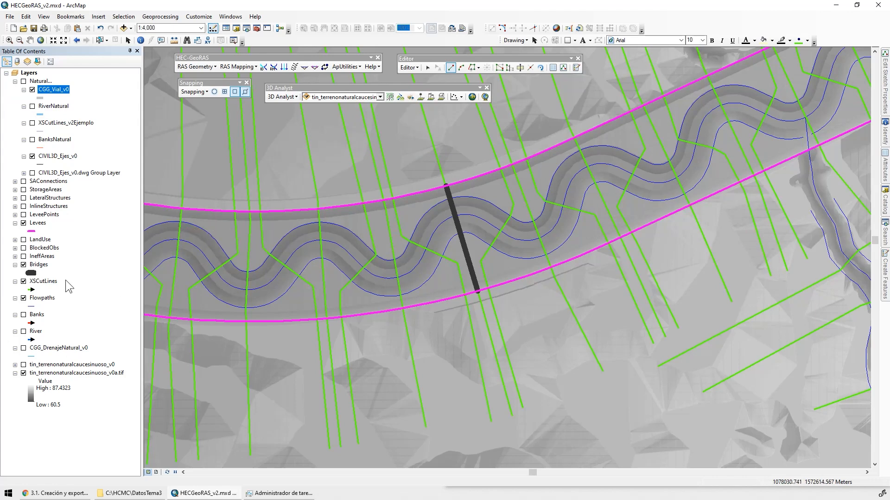
Open the attribute table of the Bridges layer and select the TopWidth field
{"action": "right_click", "coordinate": [39, 264]}
{"action": "left_click", "coordinate": [92, 292]}
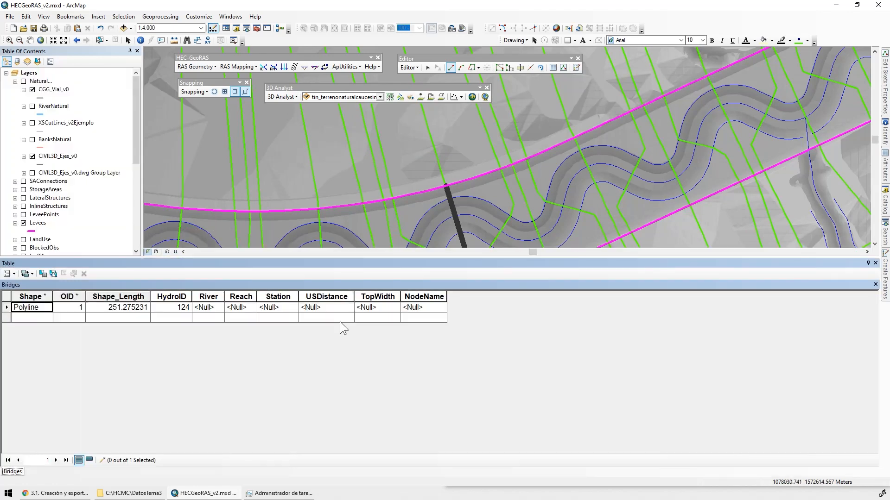
{"action": "left_click", "coordinate": [374, 297]}
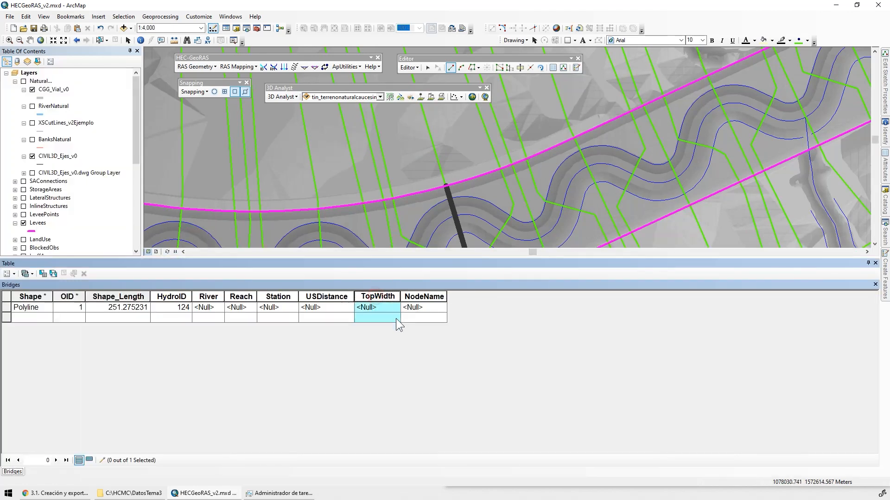
{"action": "right_click", "coordinate": [373, 297]}
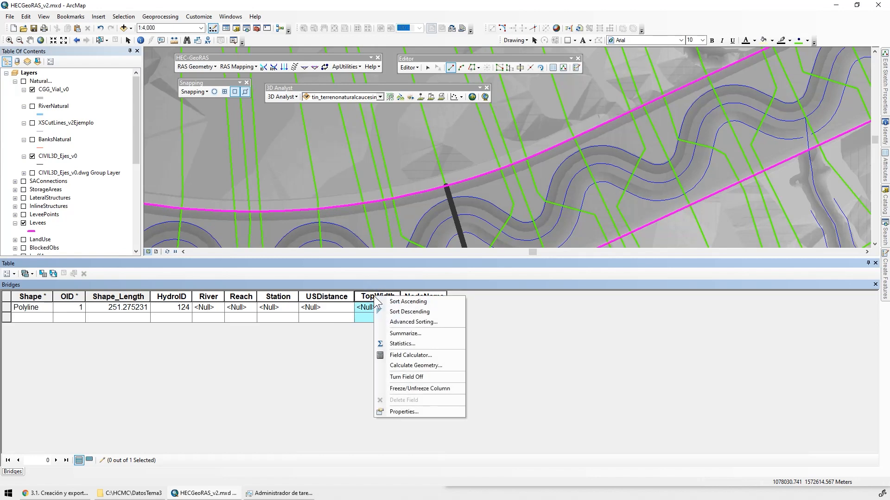
{"action": "left_click", "coordinate": [427, 346]}
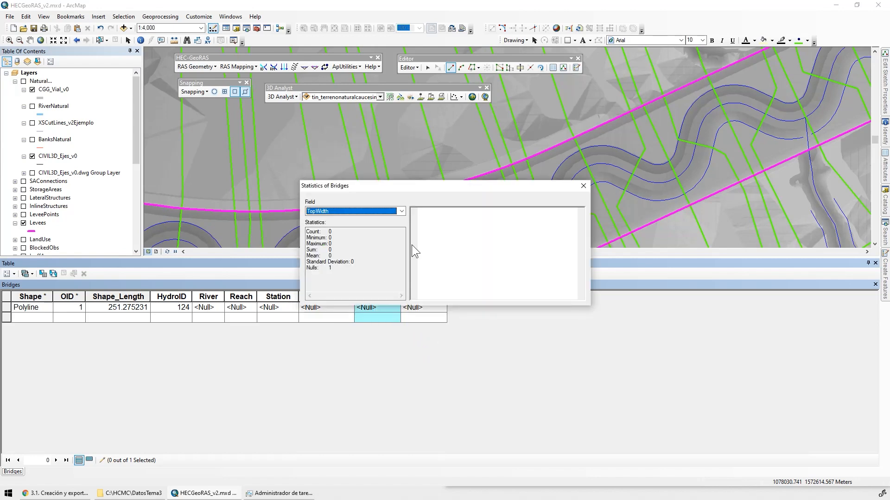
{"action": "left_click", "coordinate": [583, 186]}
Set the bridge's TopWidth to 60 with the Field Calculator and close the attribute table
{"action": "right_click", "coordinate": [374, 297]}
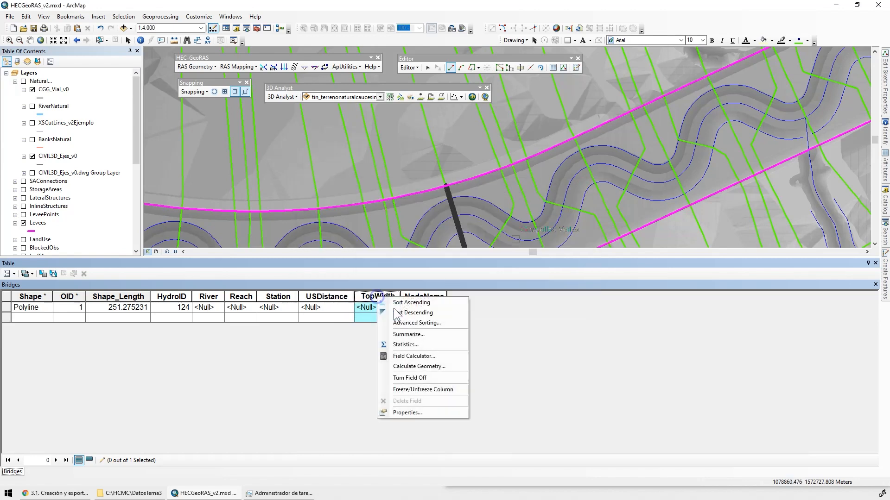
{"action": "left_click", "coordinate": [436, 354]}
{"action": "left_click", "coordinate": [417, 277]}
{"action": "type", "text": "60"}
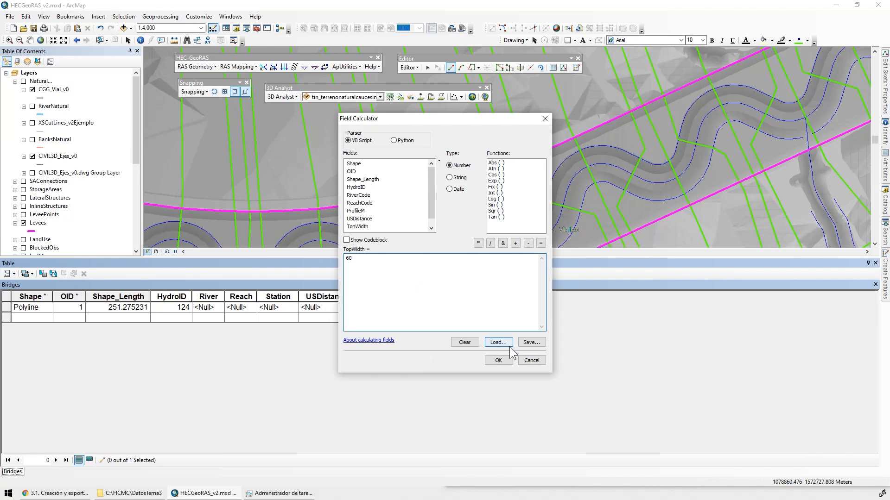
{"action": "left_click", "coordinate": [500, 360]}
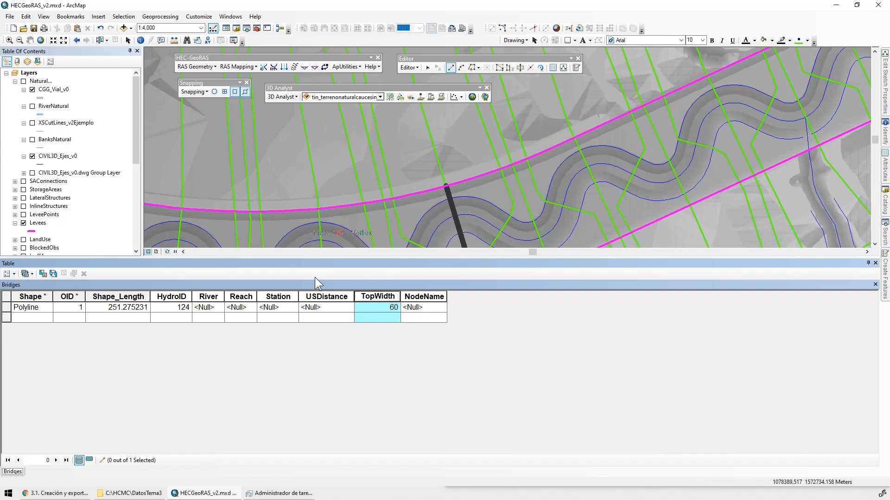
{"action": "left_click", "coordinate": [875, 264]}
Save the bridge edits and end the edit session
{"action": "left_click", "coordinate": [408, 68]}
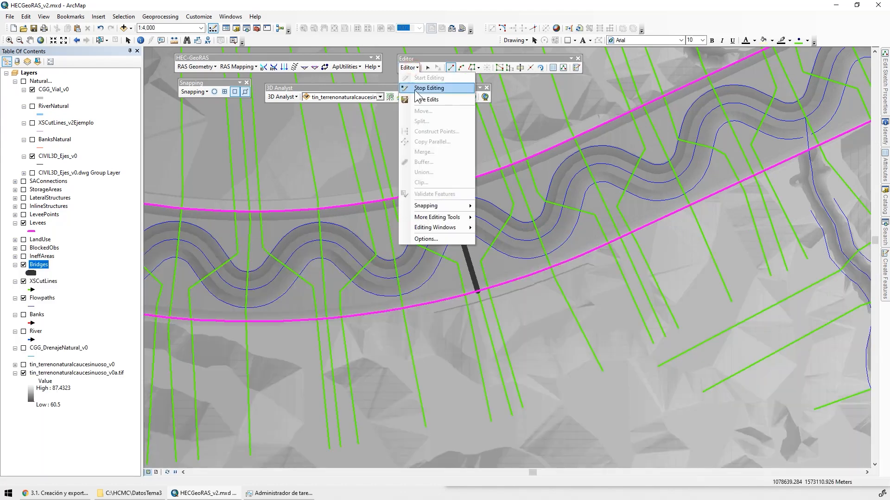
{"action": "left_click", "coordinate": [419, 93]}
{"action": "left_click", "coordinate": [408, 67]}
{"action": "left_click", "coordinate": [423, 87]}
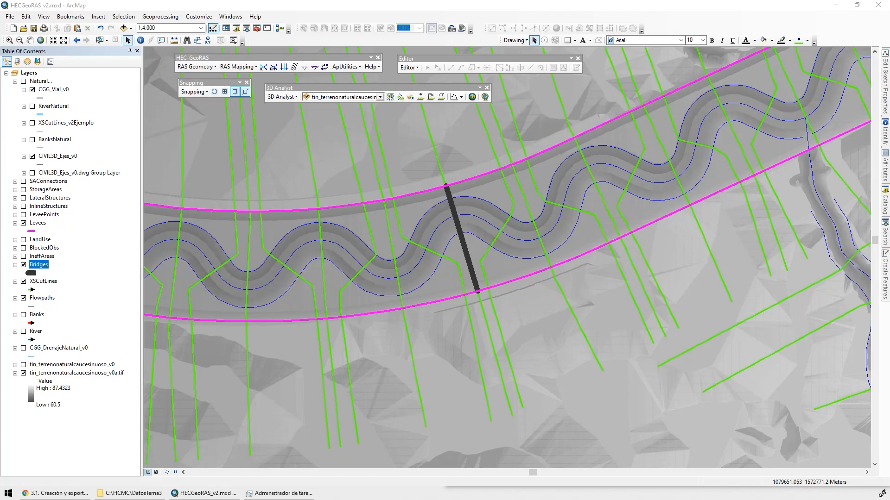
Collapse the Natural group and hide the terrain raster, Bridges, XSCutLines and Flowpaths, leaving only the Levees lines displayed over their full length
{"action": "scroll", "coordinate": [442, 230], "scroll_direction": "down", "scroll_amount": 2}
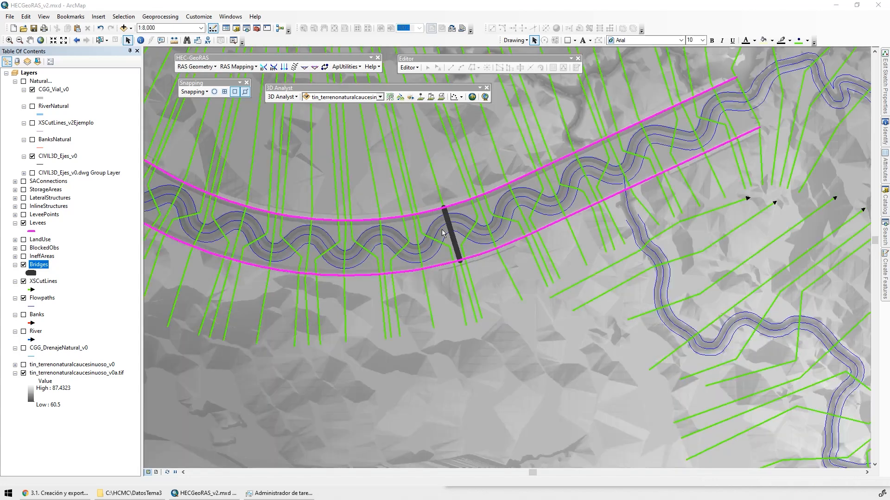
{"action": "left_click", "coordinate": [23, 374]}
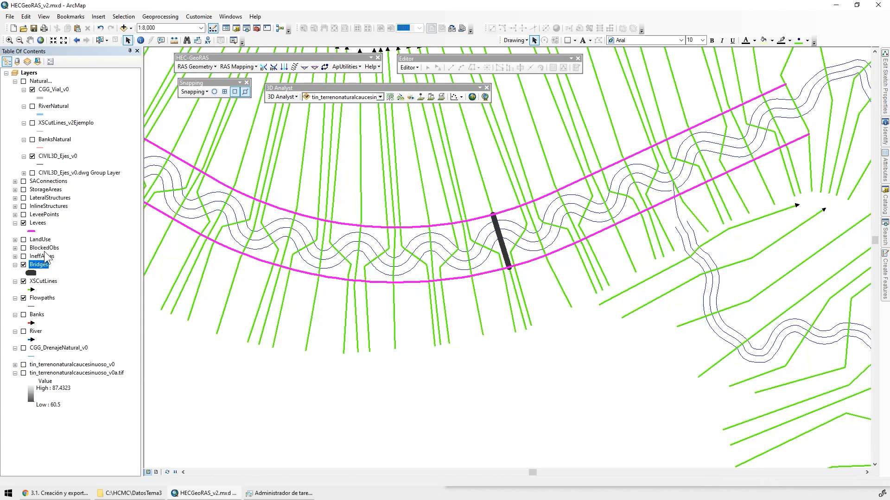
{"action": "left_click", "coordinate": [15, 81]}
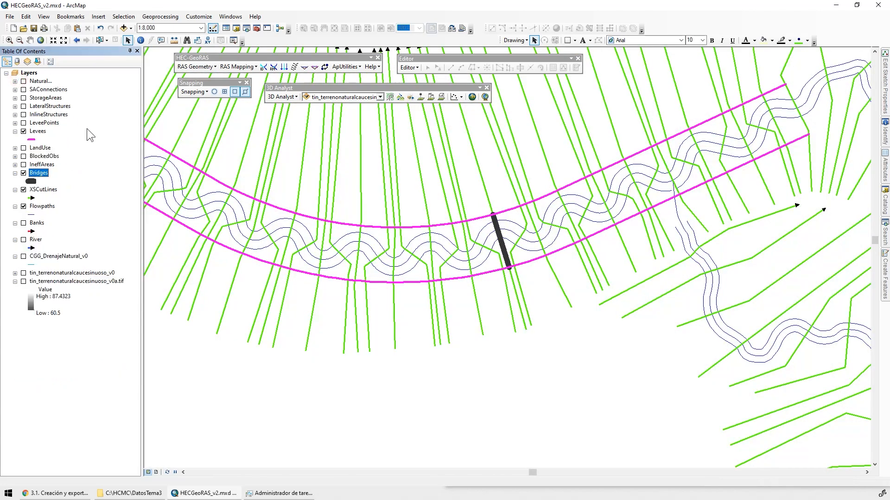
{"action": "right_click", "coordinate": [36, 131]}
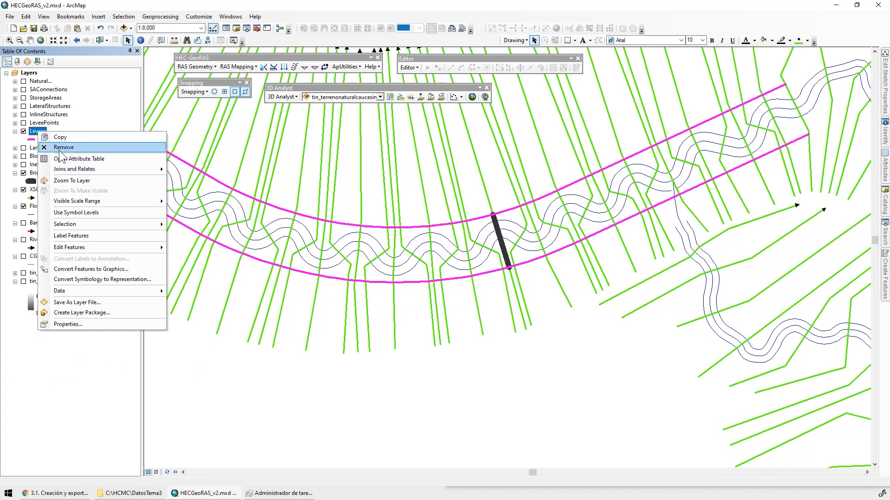
{"action": "left_click", "coordinate": [35, 179]}
{"action": "left_click", "coordinate": [24, 173]}
{"action": "left_click", "coordinate": [24, 190]}
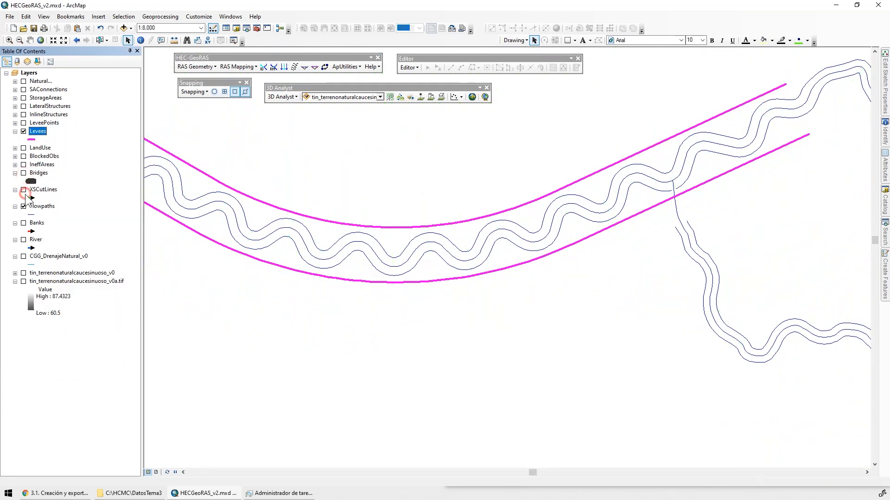
{"action": "left_click", "coordinate": [24, 206]}
{"action": "scroll", "coordinate": [365, 221], "scroll_direction": "down", "scroll_amount": 2}
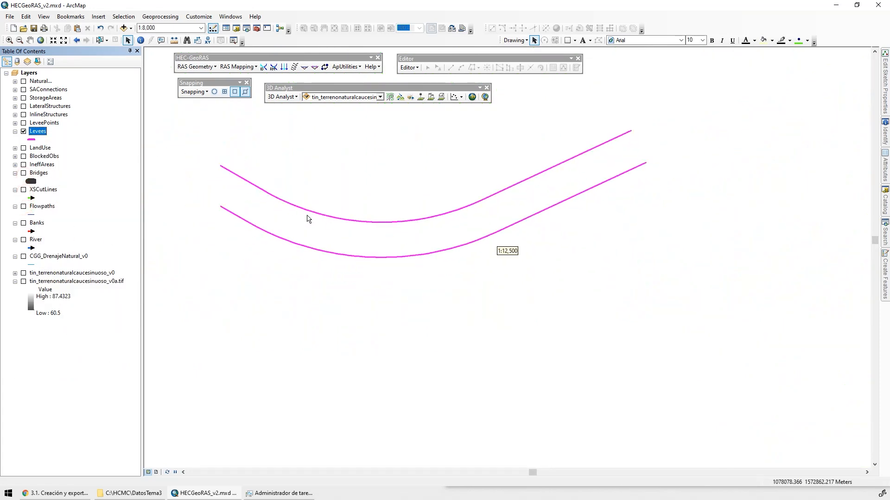
{"action": "left_click_drag", "start_coordinate": [309, 219], "coordinate": [487, 274]}
{"action": "scroll", "coordinate": [487, 274], "scroll_direction": "down", "scroll_amount": 2}
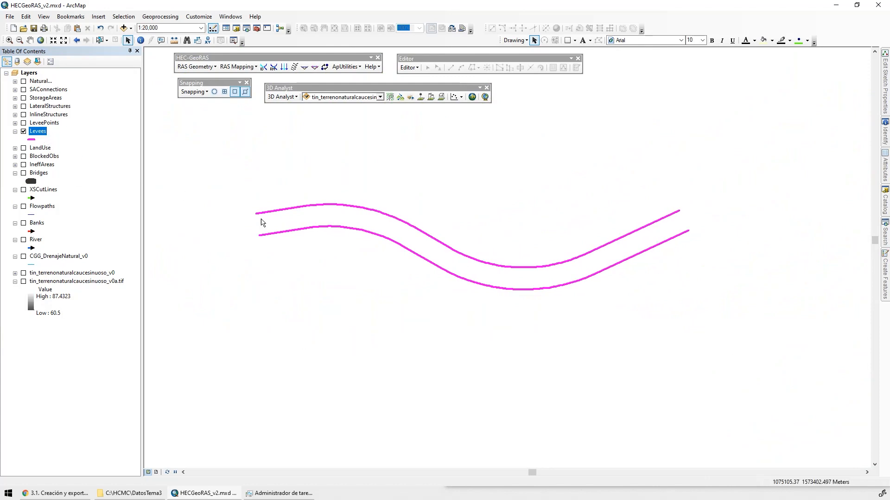
{"action": "scroll", "coordinate": [278, 227], "scroll_direction": "up", "scroll_amount": 2}
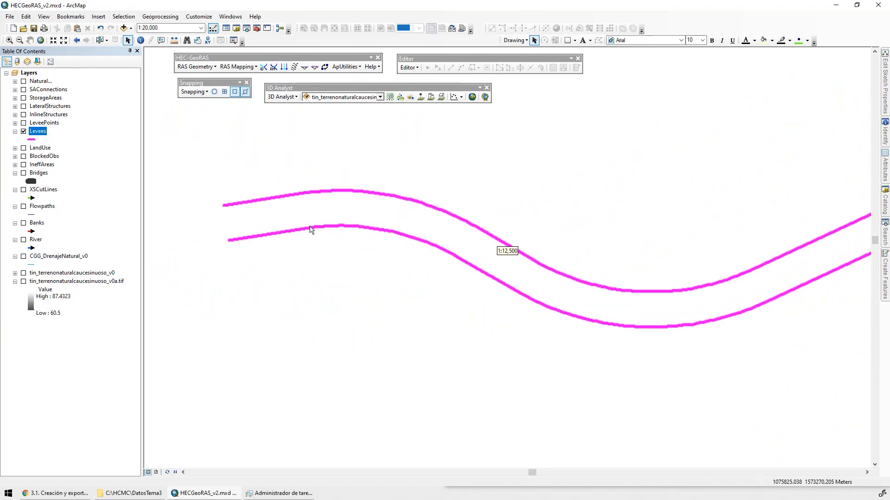
Examine the attribute table of the Levees layer, close it and hide the layer
{"action": "right_click", "coordinate": [40, 133]}
{"action": "left_click", "coordinate": [77, 159]}
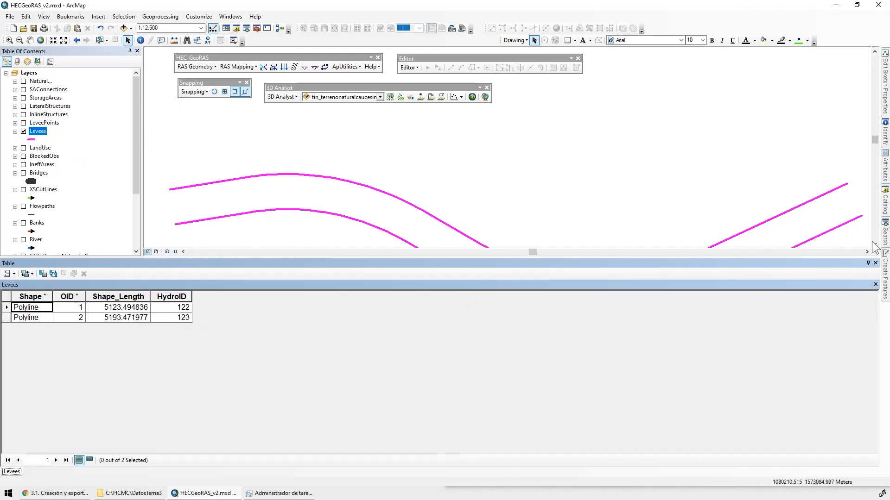
{"action": "left_click", "coordinate": [875, 263]}
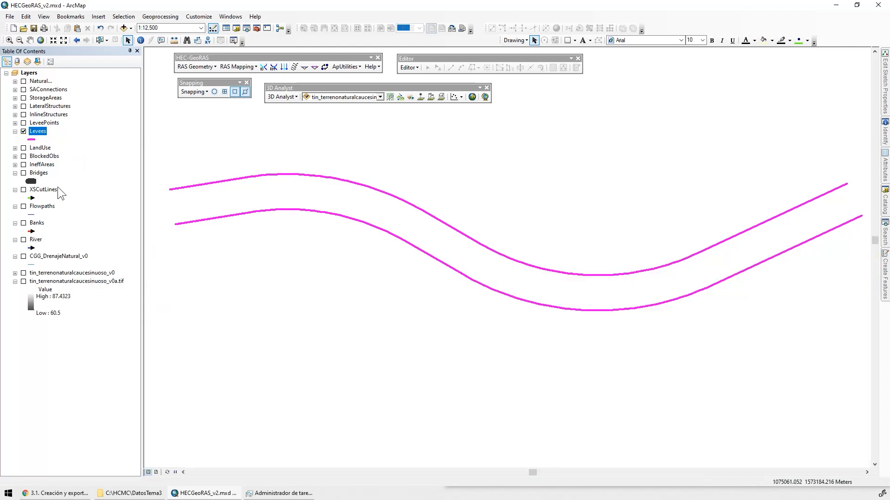
{"action": "left_click", "coordinate": [23, 132]}
Display the Bridges and XSCutLines layers in turn and examine the attribute table of XSCutLines, leaving both hidden
{"action": "left_click", "coordinate": [24, 172]}
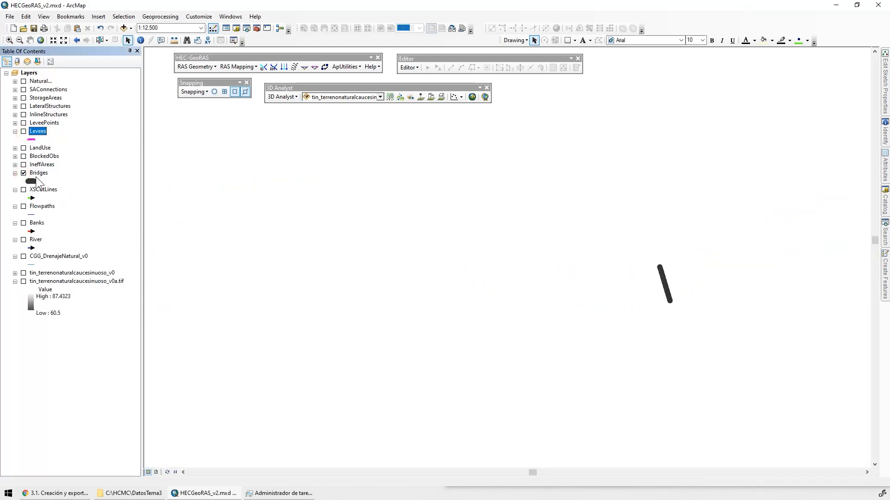
{"action": "left_click", "coordinate": [24, 173]}
{"action": "left_click", "coordinate": [24, 190]}
{"action": "right_click", "coordinate": [35, 190]}
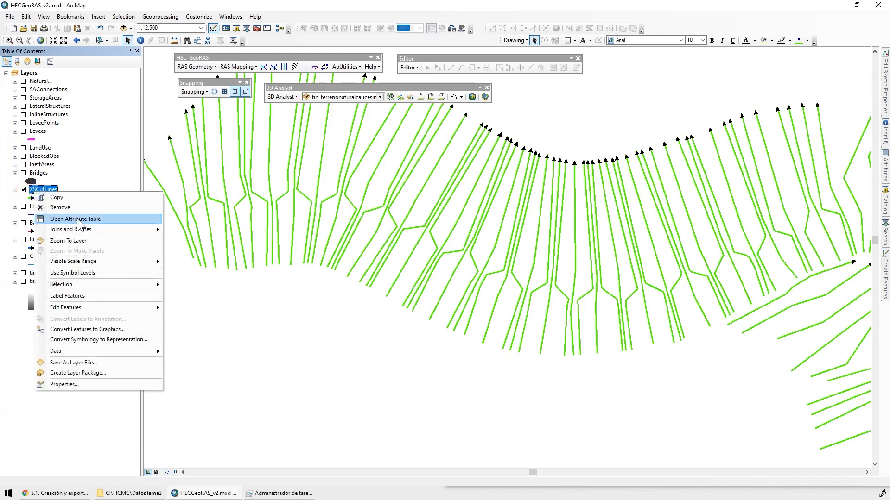
{"action": "left_click", "coordinate": [79, 219]}
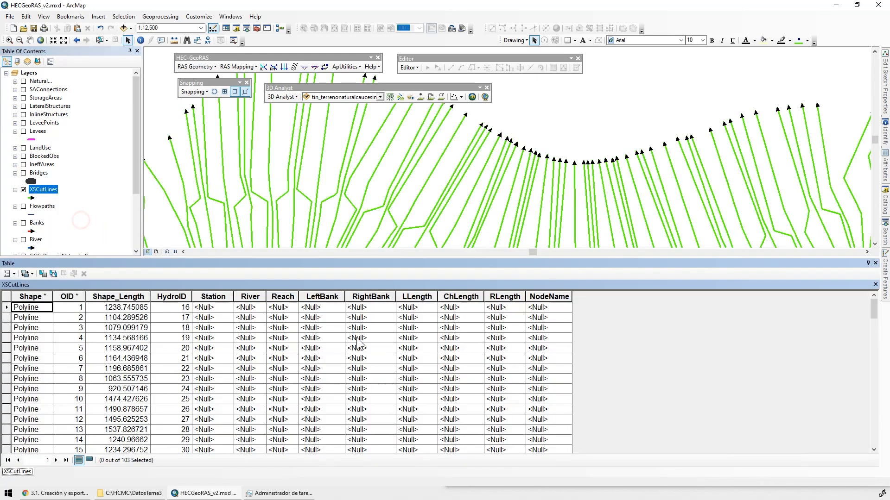
{"action": "left_click", "coordinate": [875, 263]}
{"action": "left_click", "coordinate": [23, 190]}
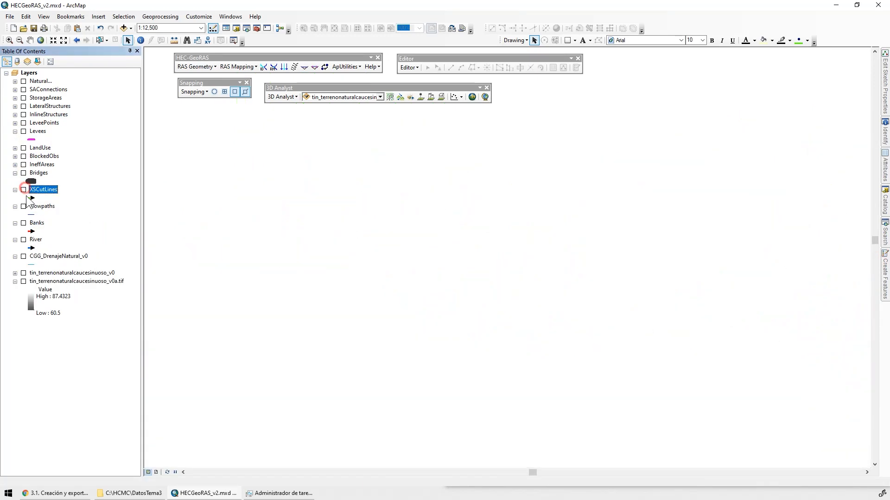
Display the Flowpaths layer and examine the LineType field in its attribute table
{"action": "left_click", "coordinate": [24, 206]}
{"action": "right_click", "coordinate": [39, 206]}
{"action": "left_click", "coordinate": [70, 230]}
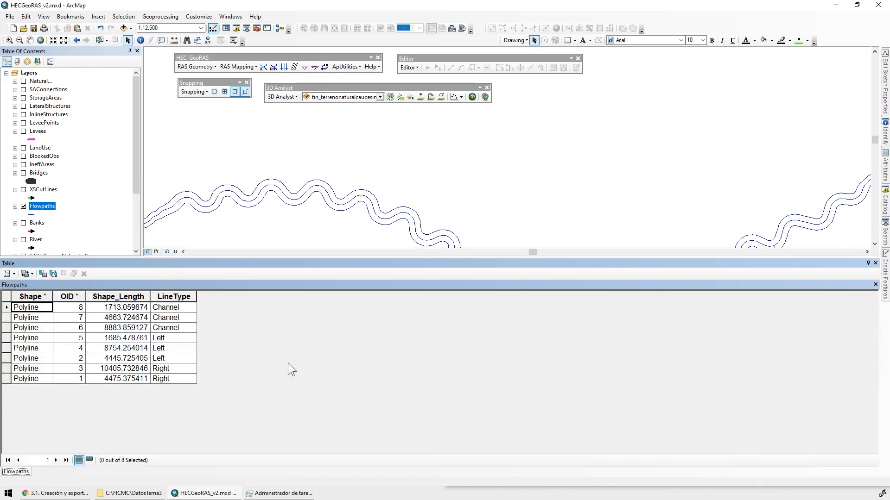
{"action": "left_click", "coordinate": [172, 297]}
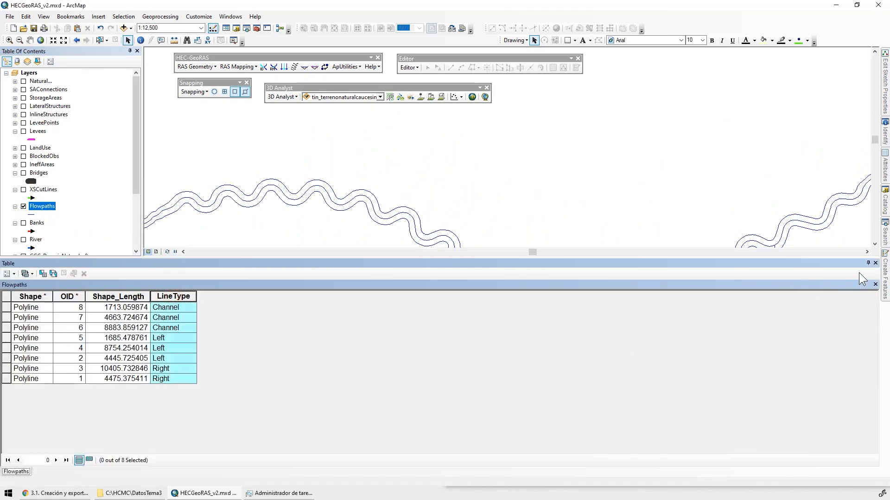
{"action": "left_click", "coordinate": [875, 264]}
Display Banks instead of Flowpaths and examine the HydroID field in the Banks attribute table
{"action": "left_click", "coordinate": [23, 223]}
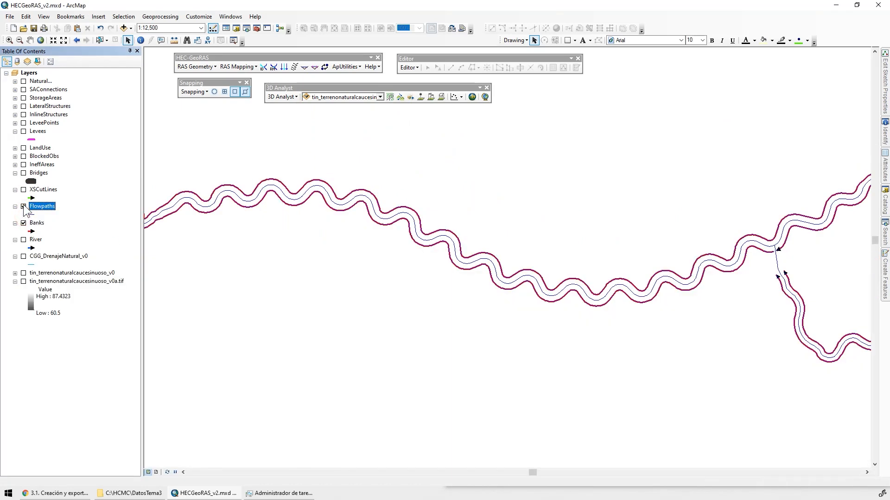
{"action": "left_click", "coordinate": [24, 206]}
{"action": "right_click", "coordinate": [37, 223]}
{"action": "left_click", "coordinate": [70, 247]}
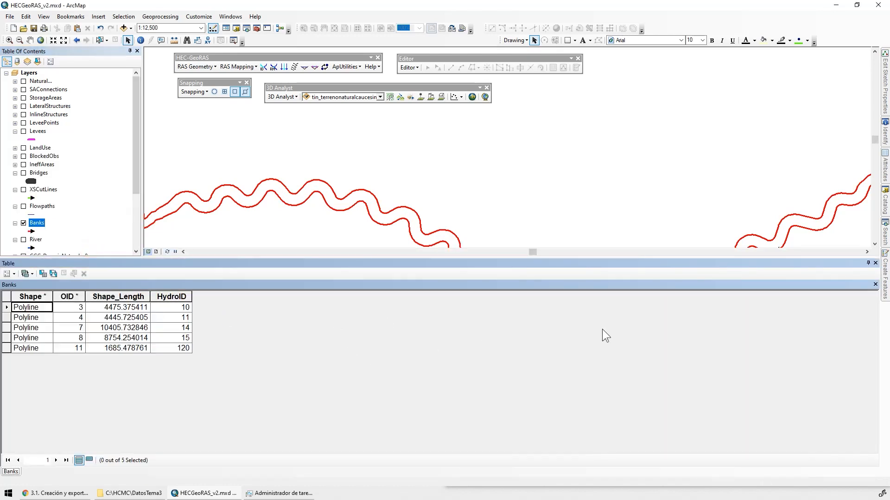
{"action": "left_click", "coordinate": [186, 297]}
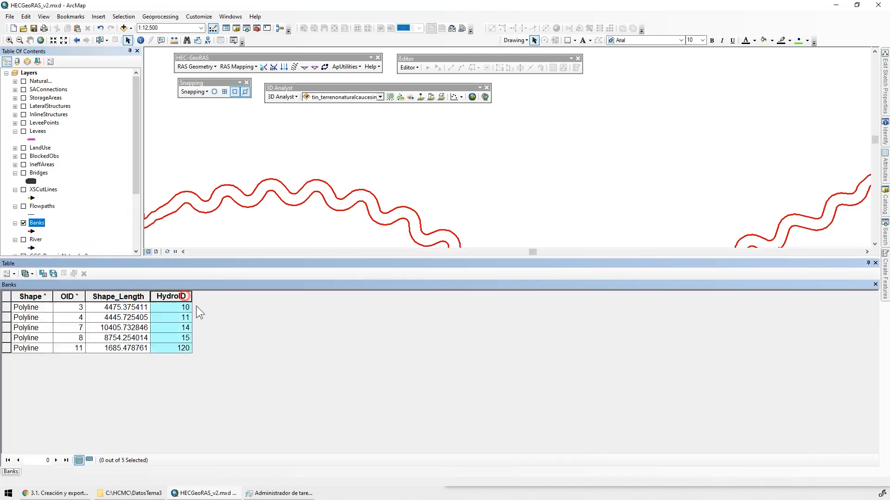
{"action": "left_click", "coordinate": [875, 263]}
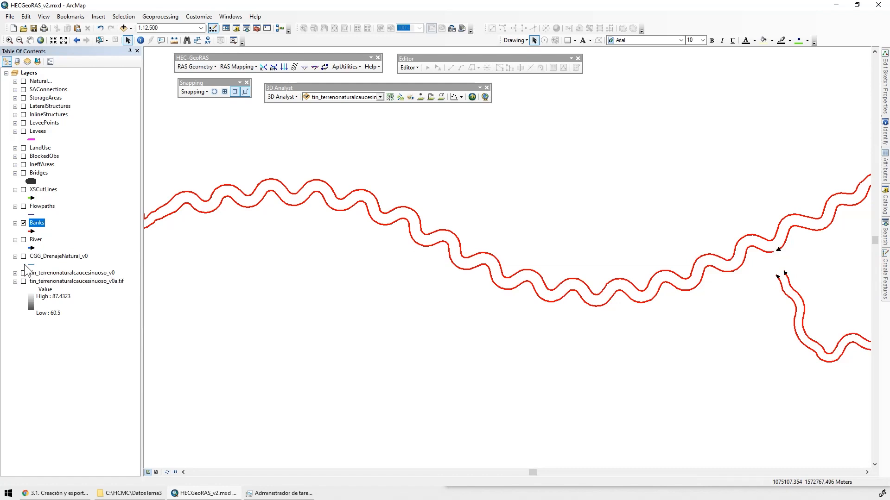
Display River instead of Banks and examine the River and Reach fields in the River attribute table
{"action": "left_click", "coordinate": [24, 223]}
{"action": "left_click", "coordinate": [24, 240]}
{"action": "right_click", "coordinate": [35, 240]}
{"action": "left_click", "coordinate": [75, 269]}
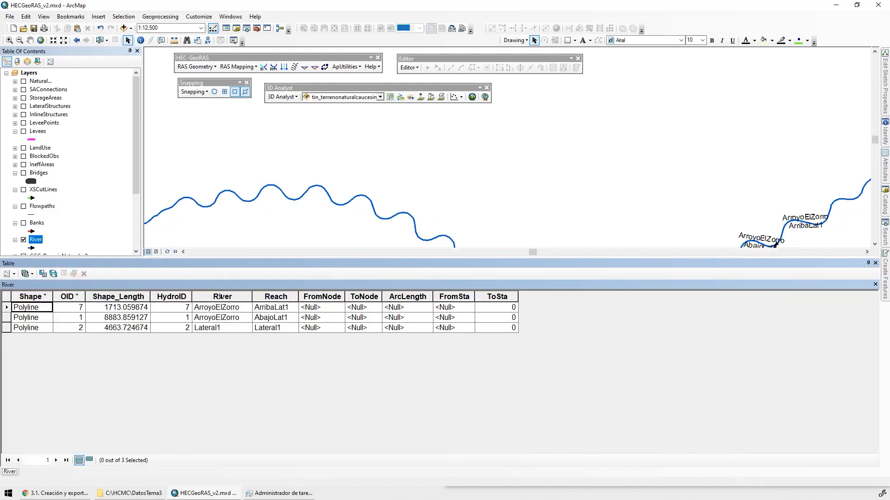
{"action": "left_click", "coordinate": [222, 297]}
{"action": "left_click", "coordinate": [278, 297]}
{"action": "left_click_drag", "start_coordinate": [230, 297], "coordinate": [261, 298]}
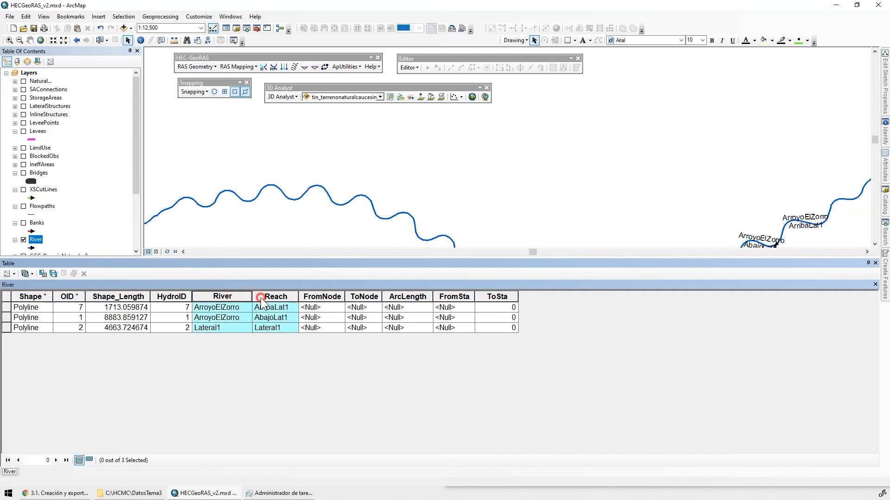
{"action": "left_click", "coordinate": [875, 263]}
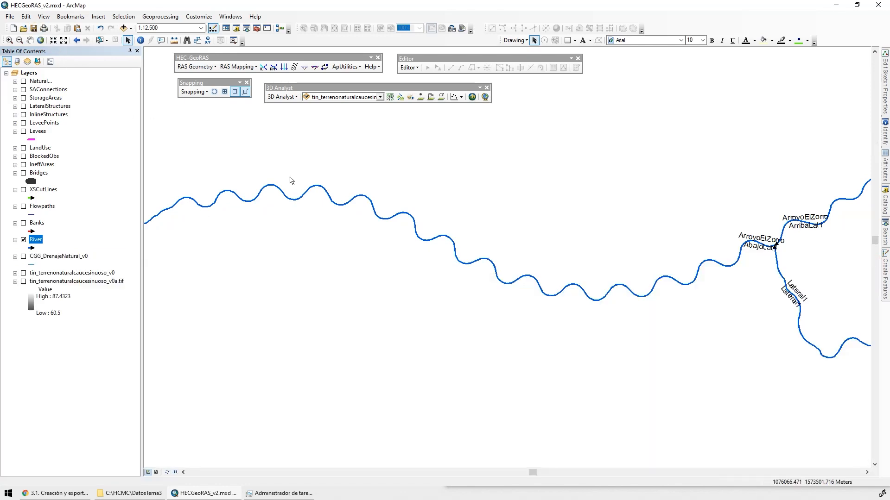
Assign unique HydroIDs to all features of every layer in the HECGeoRAS_v2 geodatabase workspace, overwriting the existing HydroIDs
{"action": "left_click", "coordinate": [359, 67]}
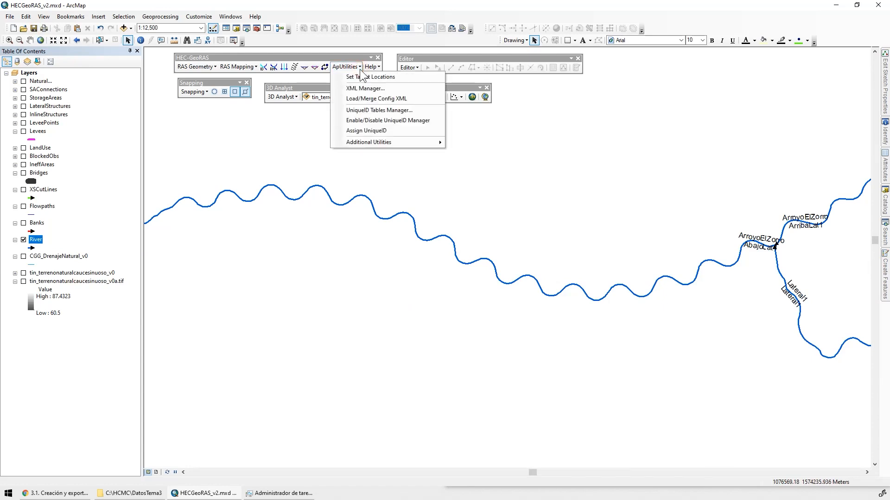
{"action": "left_click", "coordinate": [406, 131]}
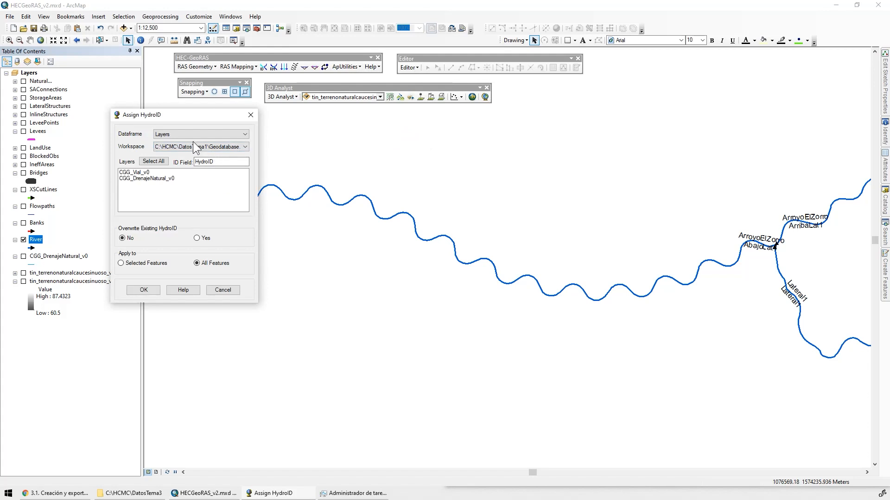
{"action": "left_click", "coordinate": [230, 148]}
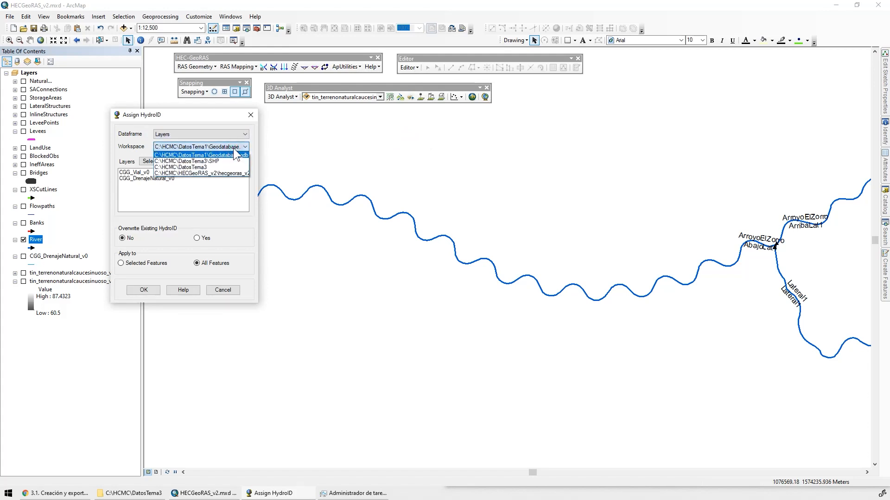
{"action": "left_click", "coordinate": [209, 172]}
{"action": "left_click", "coordinate": [154, 161]}
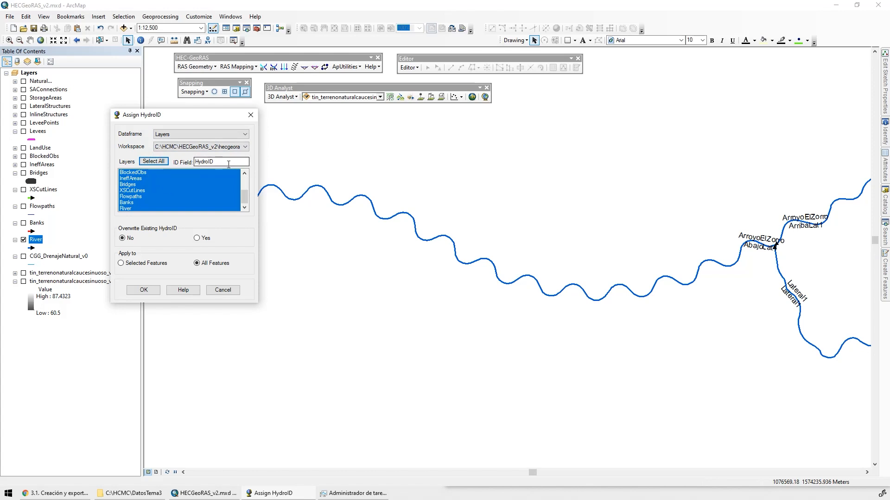
{"action": "left_click", "coordinate": [196, 238]}
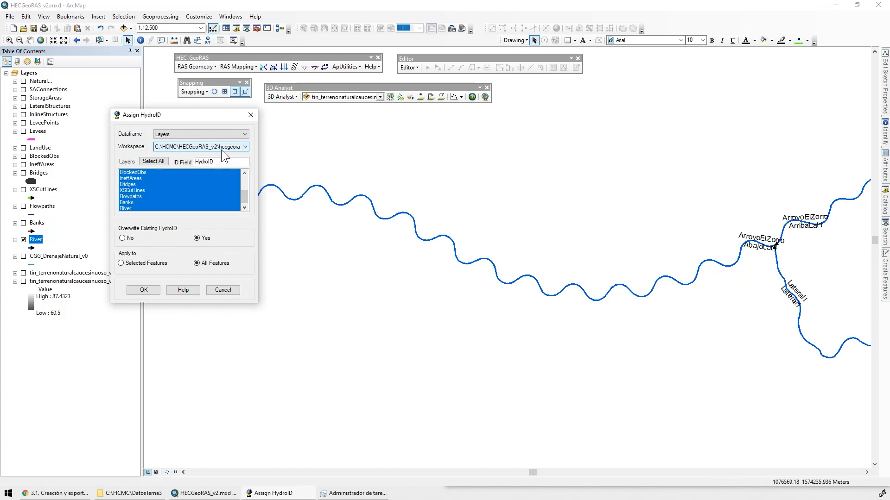
{"action": "left_click", "coordinate": [144, 291]}
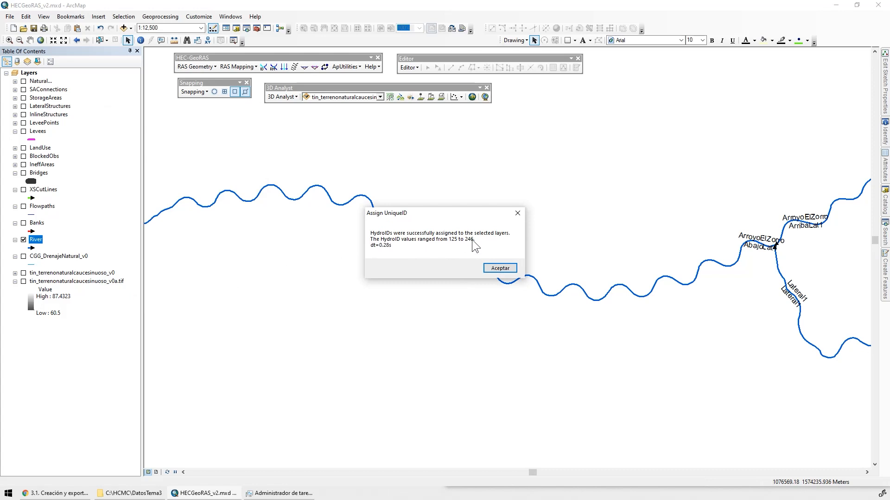
{"action": "left_click", "coordinate": [501, 270]}
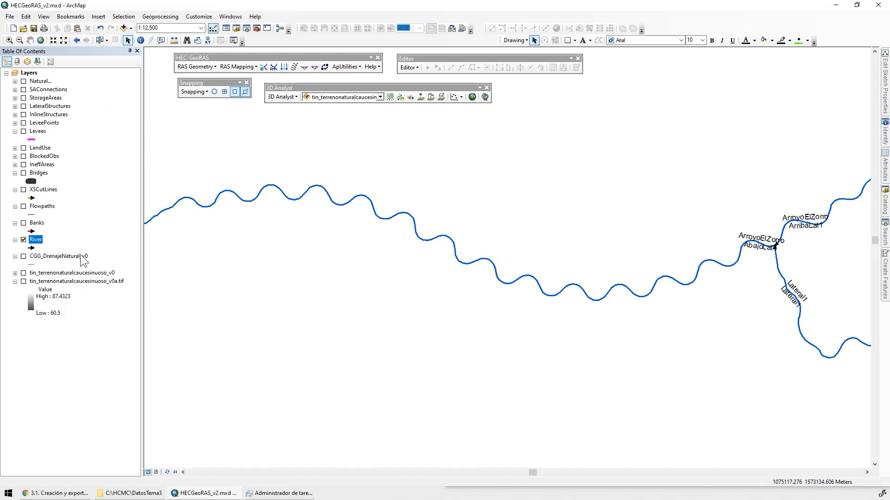
Display the Banks, Flowpaths, XSCutLines, Bridges and Levees layers with River over the terrain raster tin_terrenonaturalcaucesinuoso_v0a.tif
{"action": "left_click", "coordinate": [24, 223]}
{"action": "left_click", "coordinate": [24, 207]}
{"action": "left_click", "coordinate": [24, 189]}
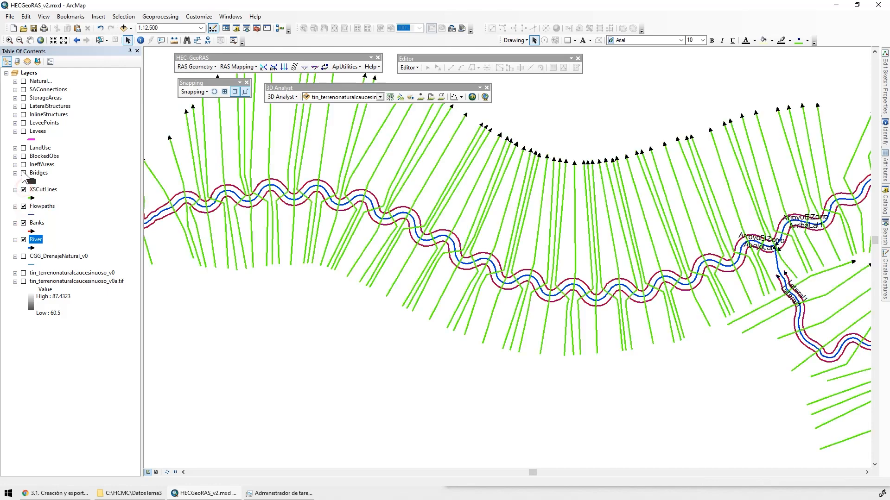
{"action": "left_click", "coordinate": [24, 173]}
{"action": "left_click", "coordinate": [24, 131]}
{"action": "left_click_drag", "start_coordinate": [227, 238], "coordinate": [105, 221]}
{"action": "left_click", "coordinate": [23, 281]}
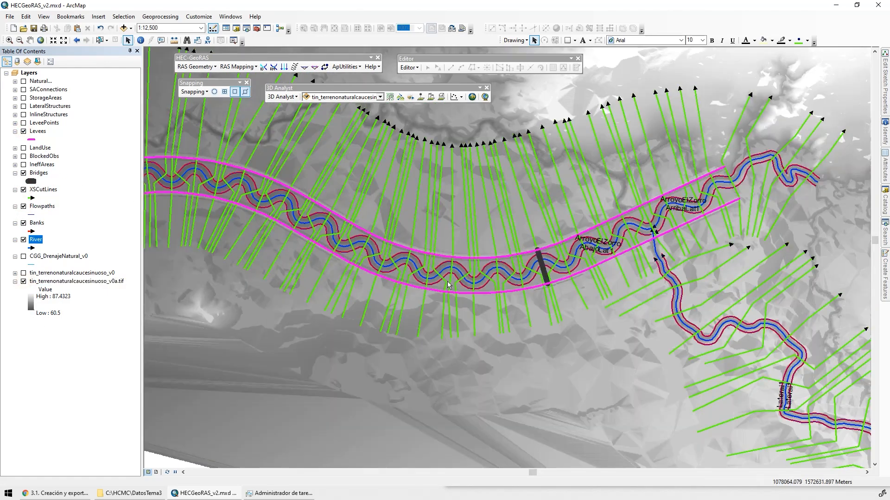
{"action": "scroll", "coordinate": [589, 267], "scroll_direction": "down", "scroll_amount": 2}
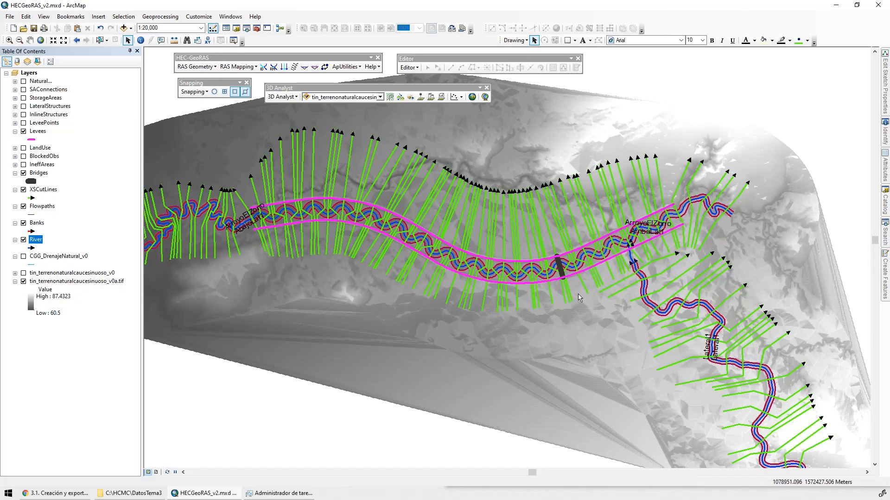
{"action": "scroll", "coordinate": [597, 272], "scroll_direction": "up", "scroll_amount": 3}
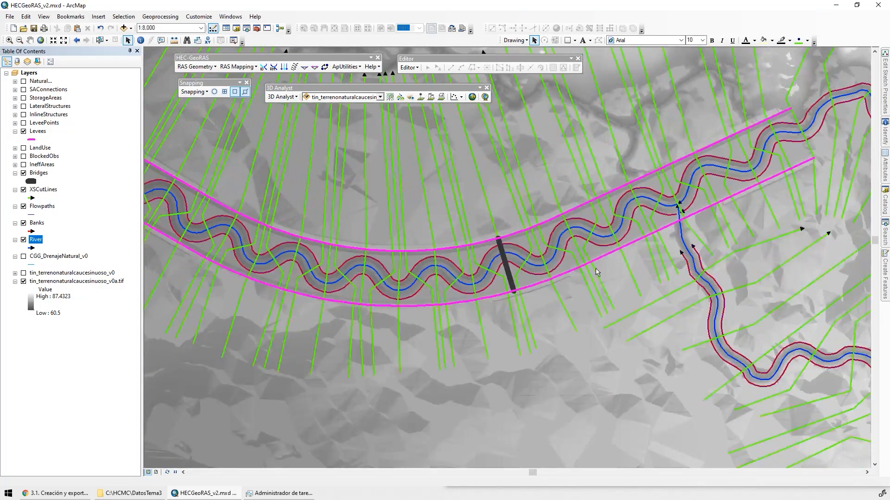
{"action": "left_click_drag", "start_coordinate": [224, 85], "coordinate": [219, 86]}
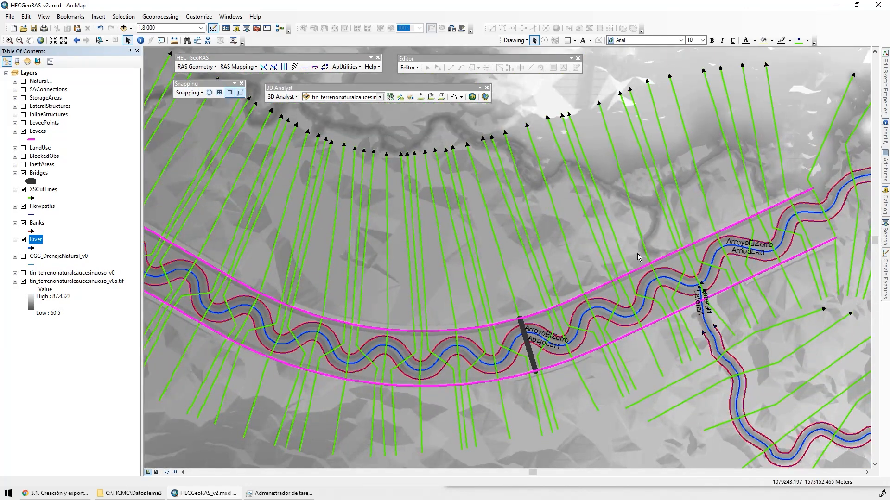
{"action": "left_click_drag", "start_coordinate": [638, 254], "coordinate": [583, 190]}
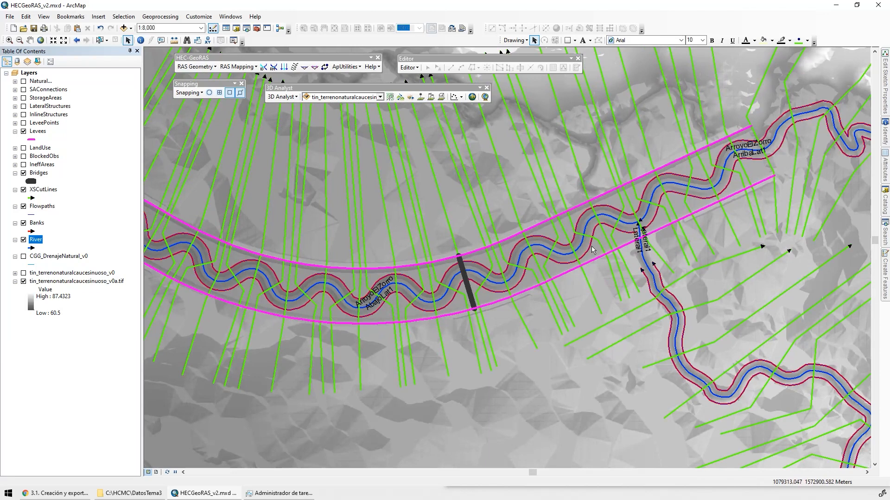
{"action": "scroll", "coordinate": [592, 246], "scroll_direction": "up", "scroll_amount": 2}
Set tin_terrenonaturalcaucesinuoso_v0 as the single TIN terrain in the RAS Layer Setup, check the required and optional layers, and apply the setup
{"action": "left_click", "coordinate": [195, 66]}
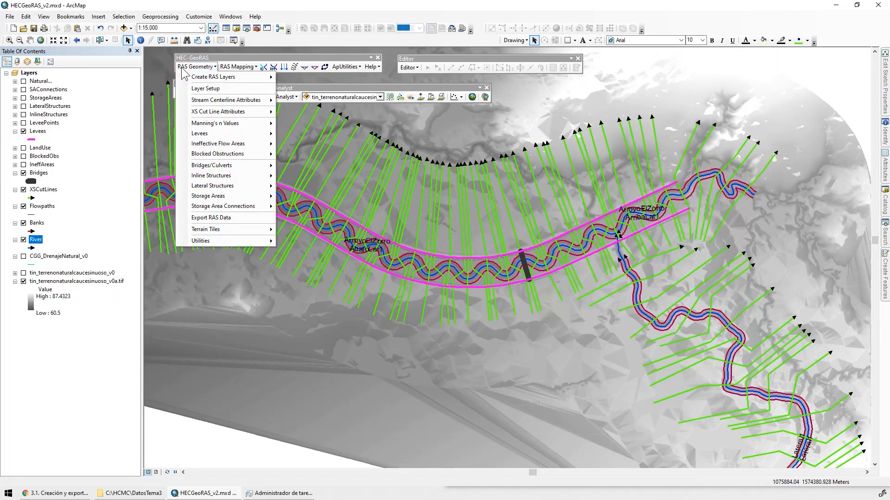
{"action": "left_click", "coordinate": [217, 92]}
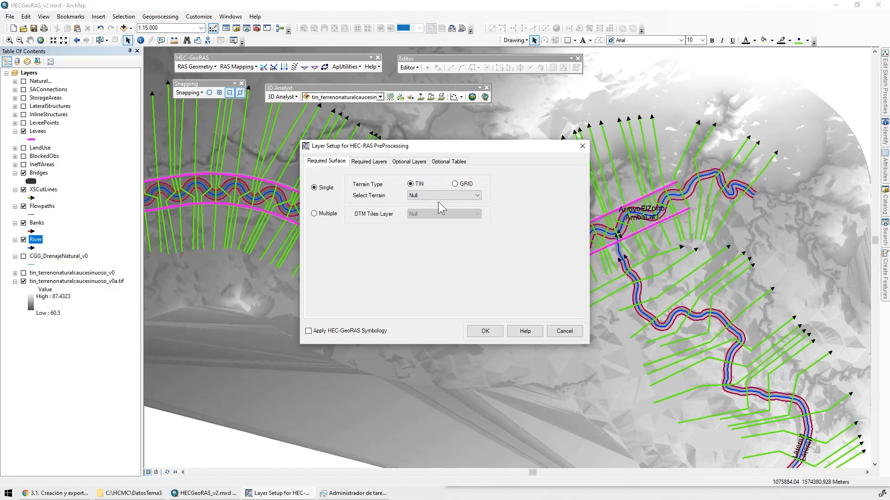
{"action": "left_click", "coordinate": [426, 195]}
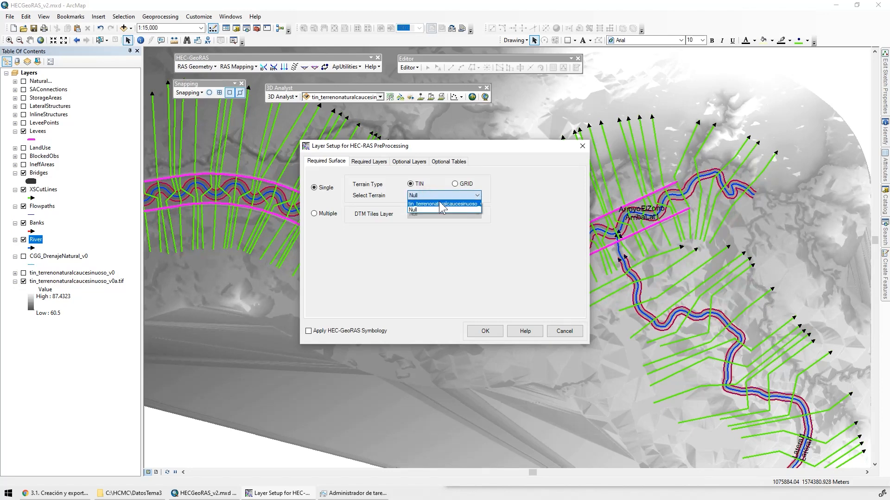
{"action": "left_click", "coordinate": [440, 205]}
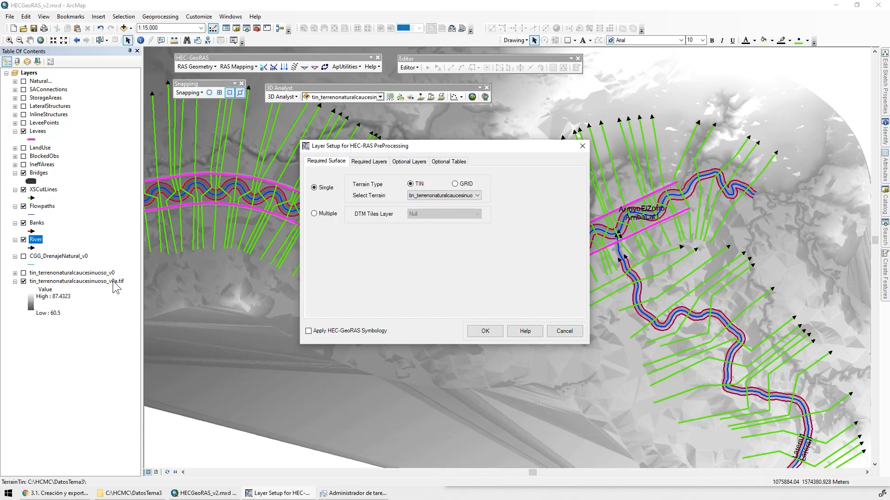
{"action": "left_click", "coordinate": [368, 161]}
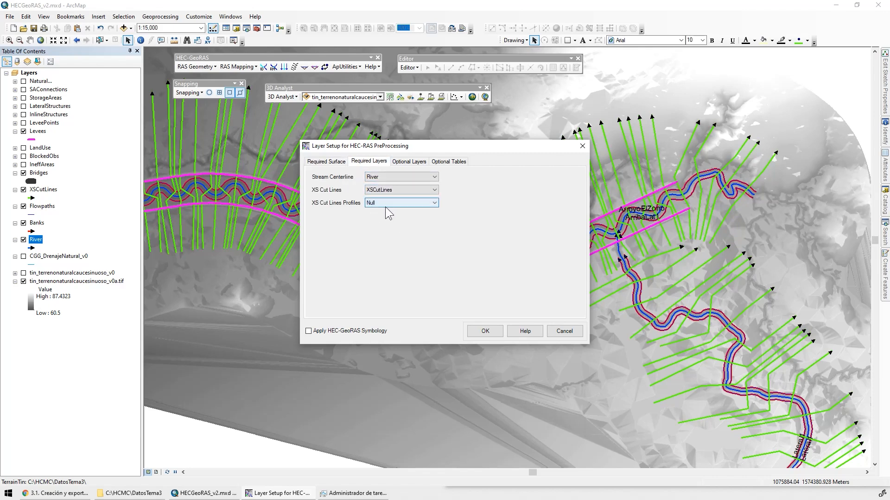
{"action": "left_click", "coordinate": [407, 164]}
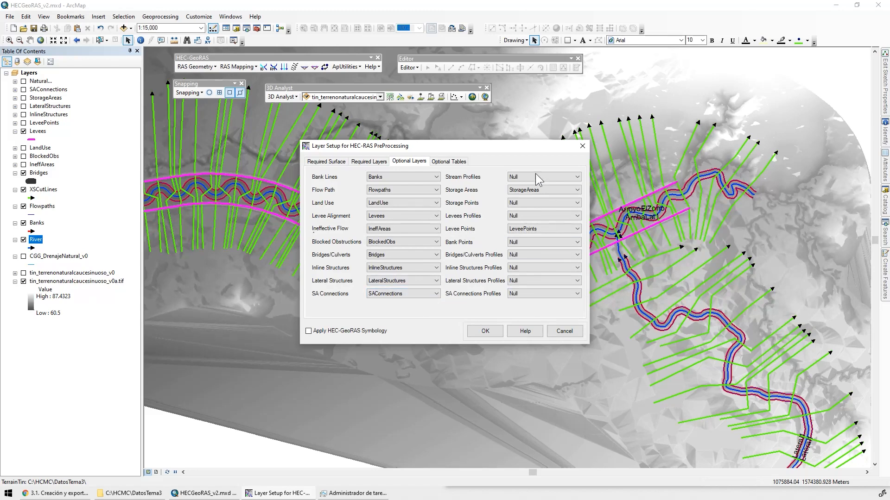
{"action": "left_click", "coordinate": [577, 189]}
{"action": "left_click", "coordinate": [575, 203]}
{"action": "left_click", "coordinate": [484, 332]}
Open the River attribute table and shrink the table pane to leave more room for the map
{"action": "left_click", "coordinate": [193, 67]}
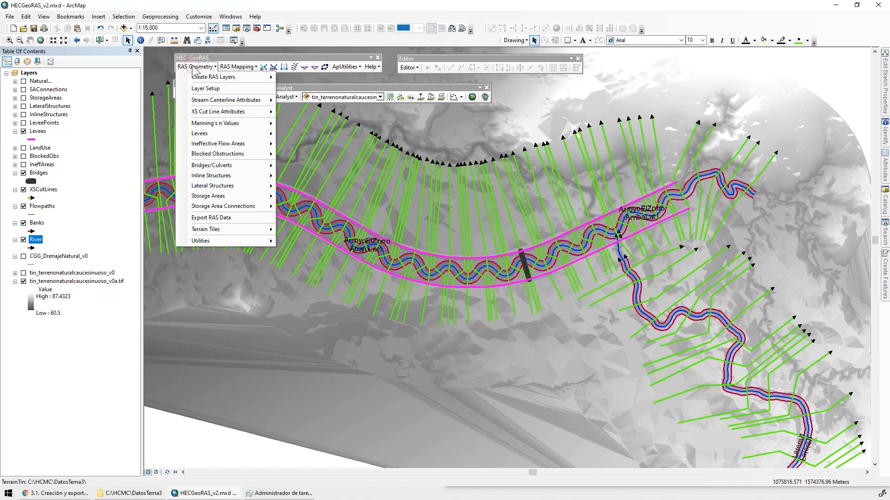
{"action": "mouse_move", "coordinate": [225, 101]}
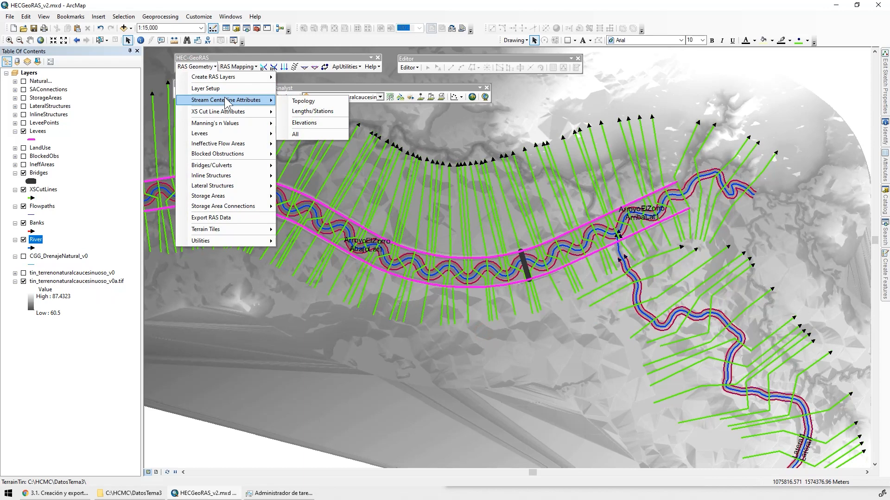
{"action": "right_click", "coordinate": [36, 240]}
{"action": "left_click", "coordinate": [76, 268]}
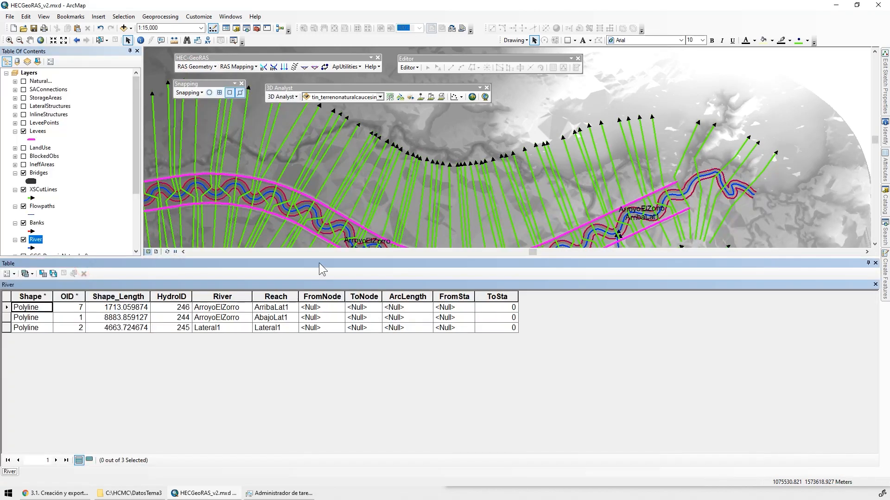
{"action": "left_click_drag", "start_coordinate": [322, 317], "coordinate": [322, 335]}
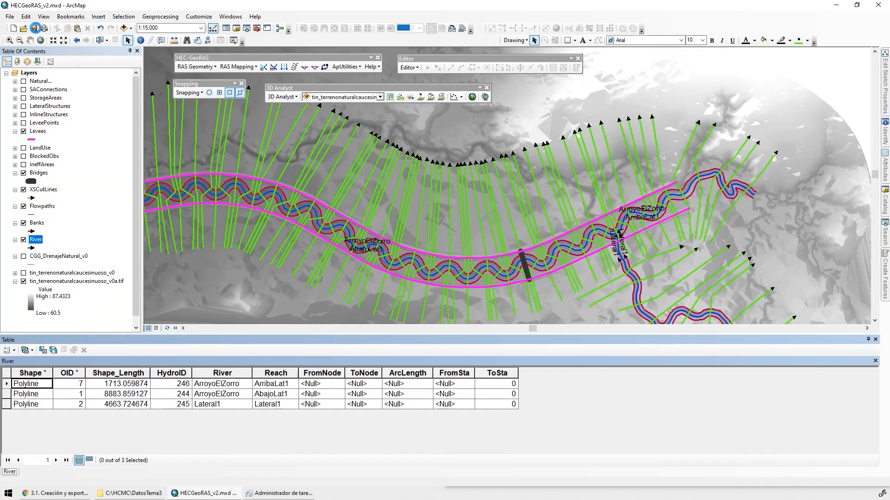
Compute all stream centerline attributes for River on terrain tin_terrenonaturalcaucesinuoso_v0, with River3D as the stream profiles output
{"action": "left_click", "coordinate": [197, 71]}
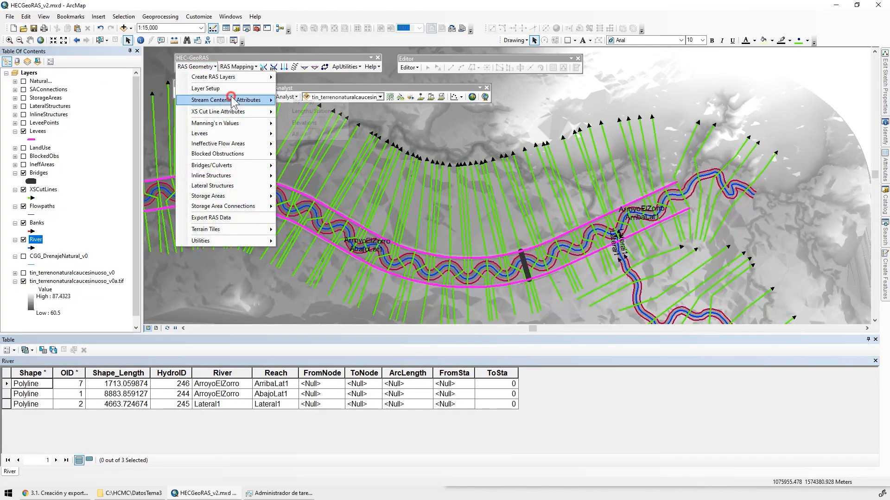
{"action": "mouse_move", "coordinate": [232, 100]}
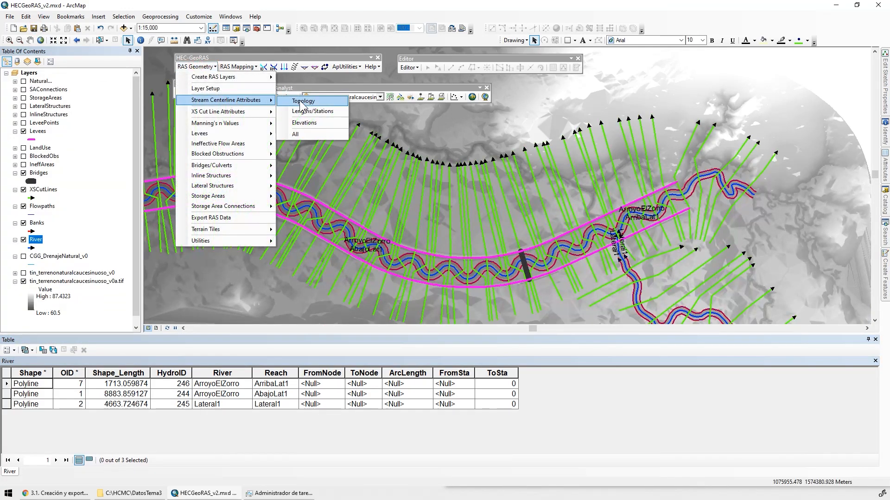
{"action": "left_click", "coordinate": [318, 133]}
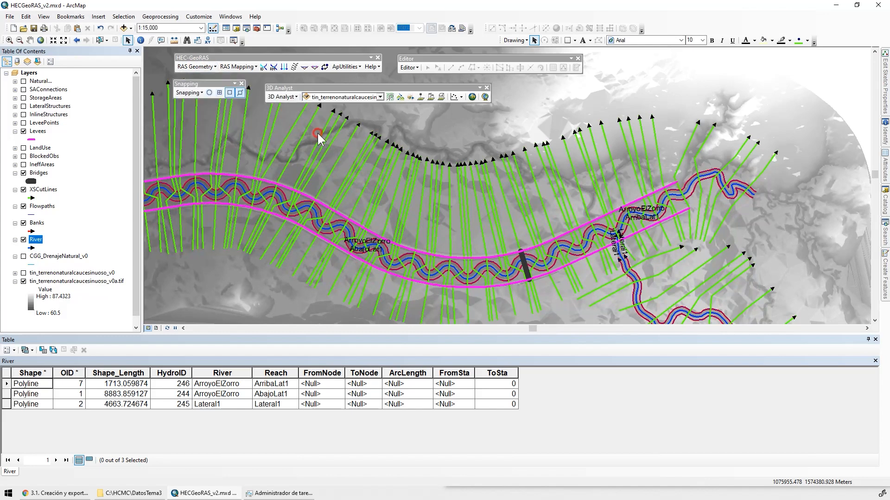
{"action": "left_click", "coordinate": [451, 221]}
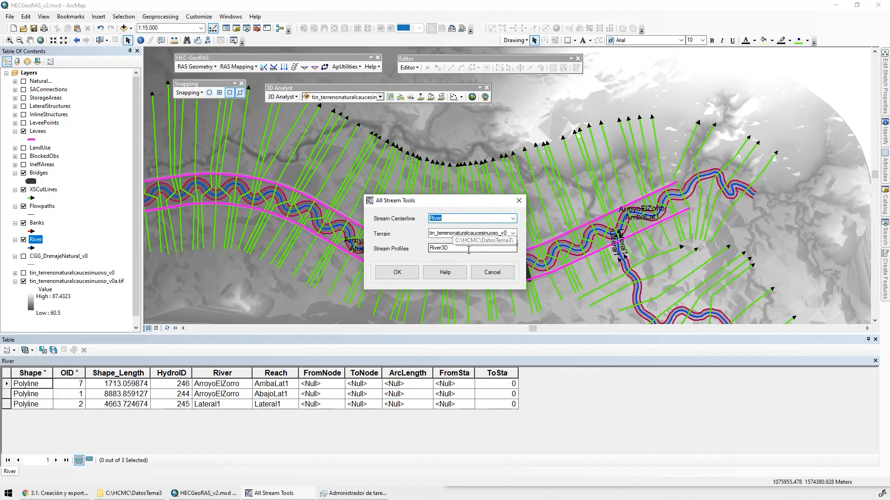
{"action": "left_click", "coordinate": [405, 276]}
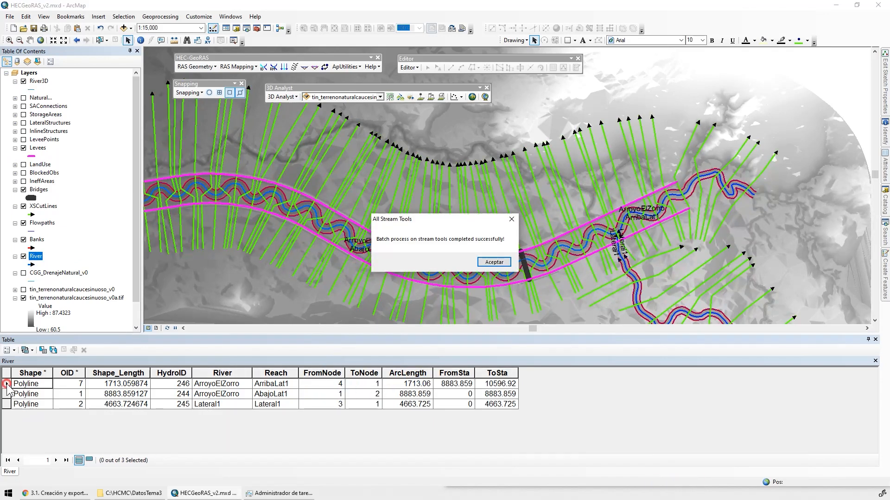
{"action": "left_click", "coordinate": [493, 262]}
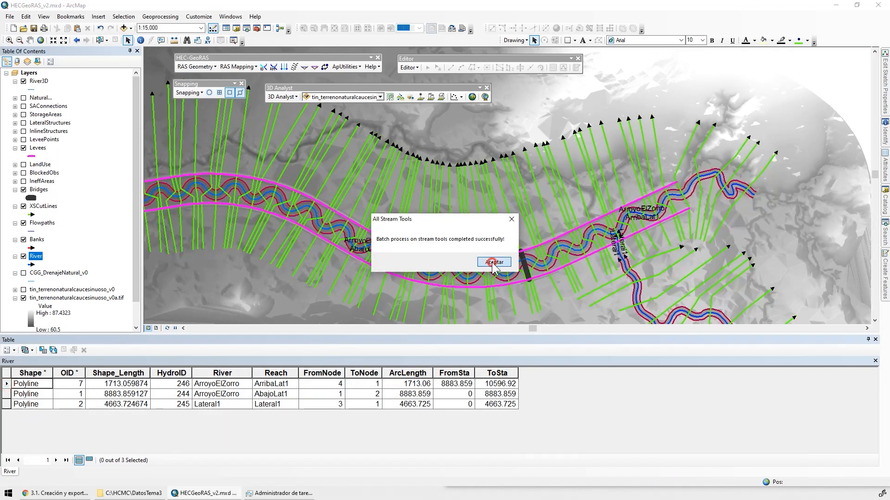
Select the ArribaLat1, AbajoLat1 and Lateral1 reach records in turn and trace each on the map
{"action": "left_click", "coordinate": [10, 385]}
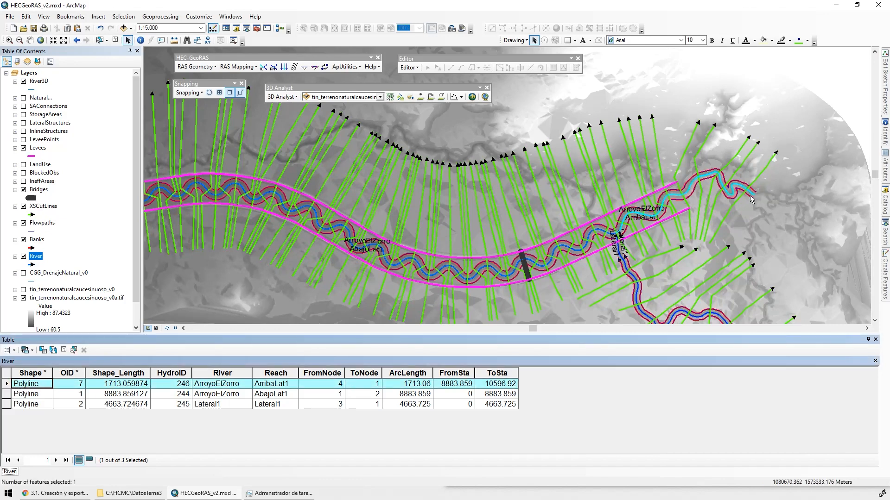
{"action": "left_click", "coordinate": [7, 394]}
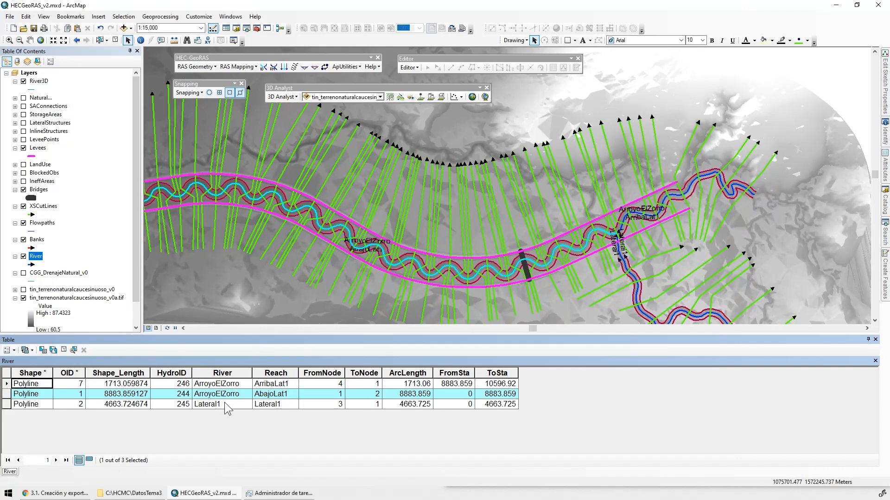
{"action": "left_click", "coordinate": [7, 404]}
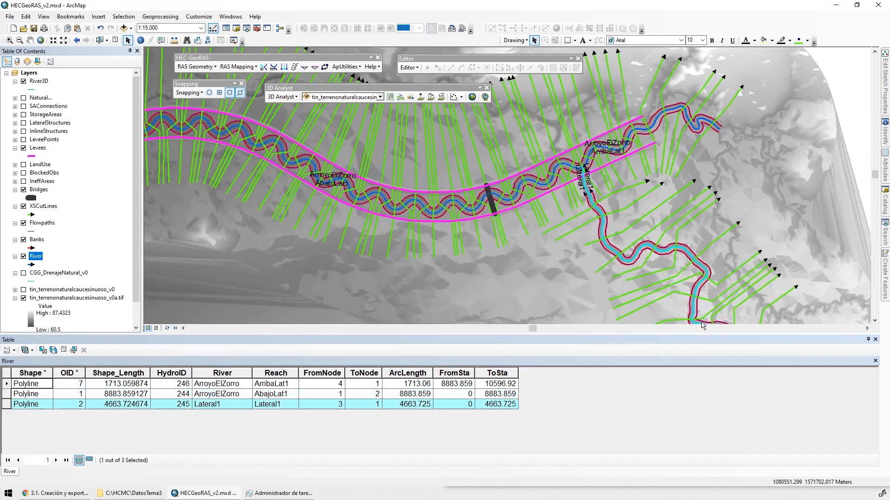
{"action": "left_click_drag", "start_coordinate": [701, 322], "coordinate": [661, 212]}
{"action": "left_click_drag", "start_coordinate": [732, 297], "coordinate": [669, 199]}
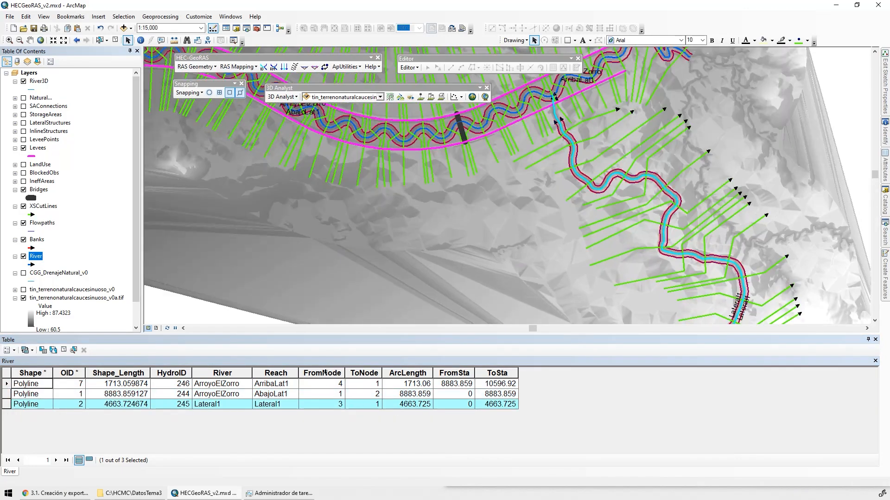
Examine the FromNode, ToNode, ArcLength, FromSta and ToSta fields of the River reaches and clear the feature selection
{"action": "left_click", "coordinate": [325, 373]}
{"action": "left_click", "coordinate": [364, 373]}
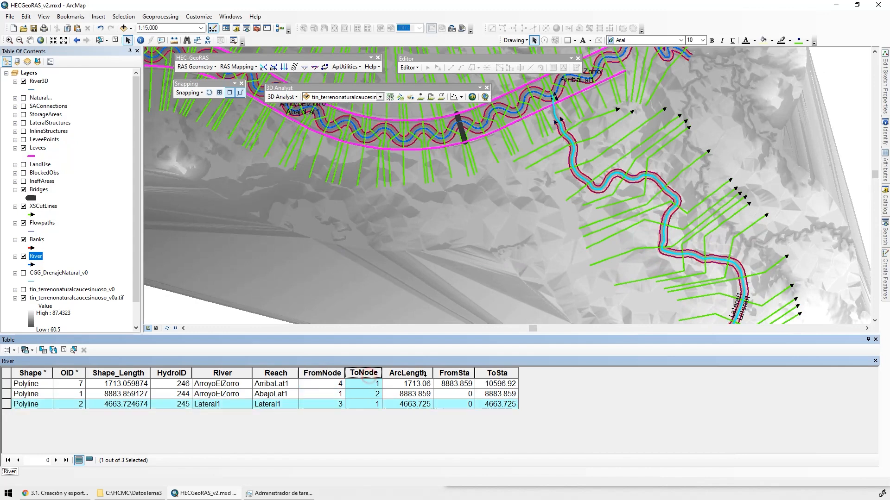
{"action": "left_click", "coordinate": [407, 373]}
{"action": "left_click", "coordinate": [455, 373]}
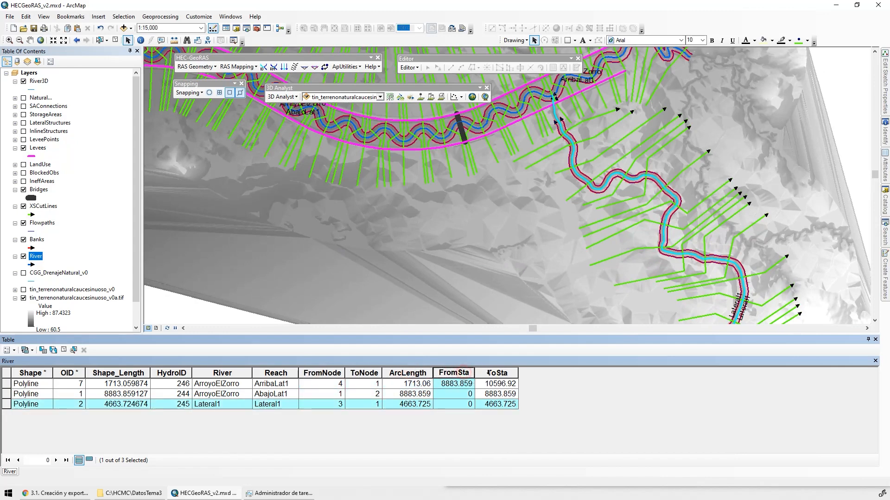
{"action": "left_click", "coordinate": [496, 373]}
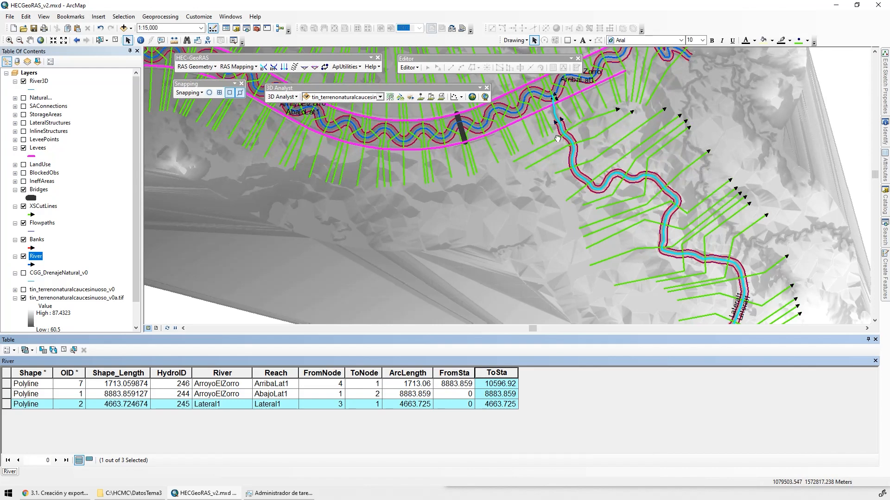
{"action": "left_click_drag", "start_coordinate": [530, 126], "coordinate": [594, 240]}
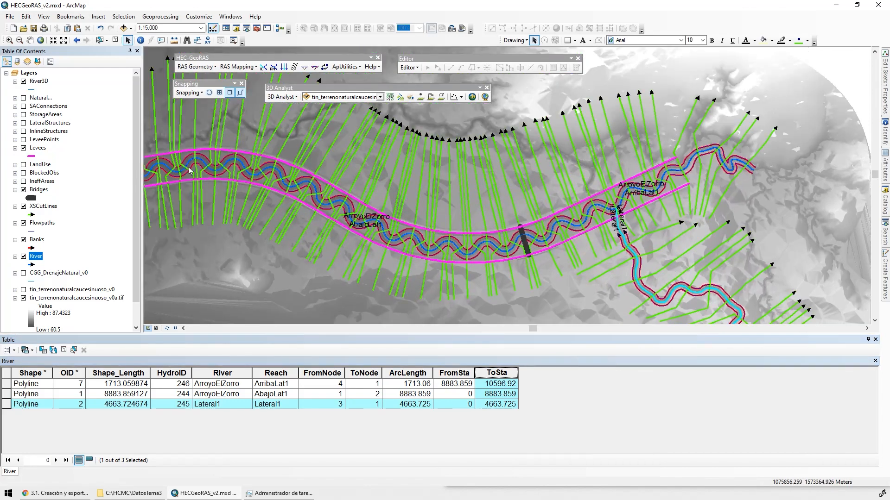
{"action": "left_click", "coordinate": [115, 41]}
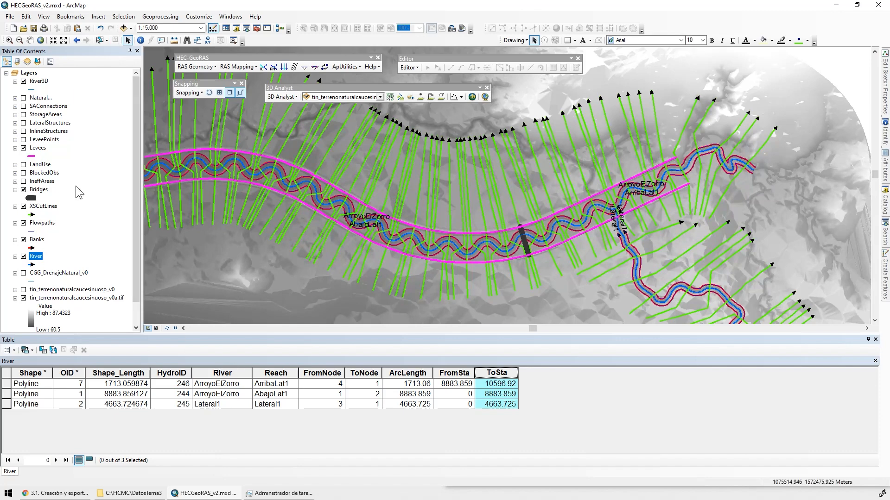
Examine the attribute table of the River3D layer and close it
{"action": "left_click", "coordinate": [39, 81]}
{"action": "right_click", "coordinate": [39, 82]}
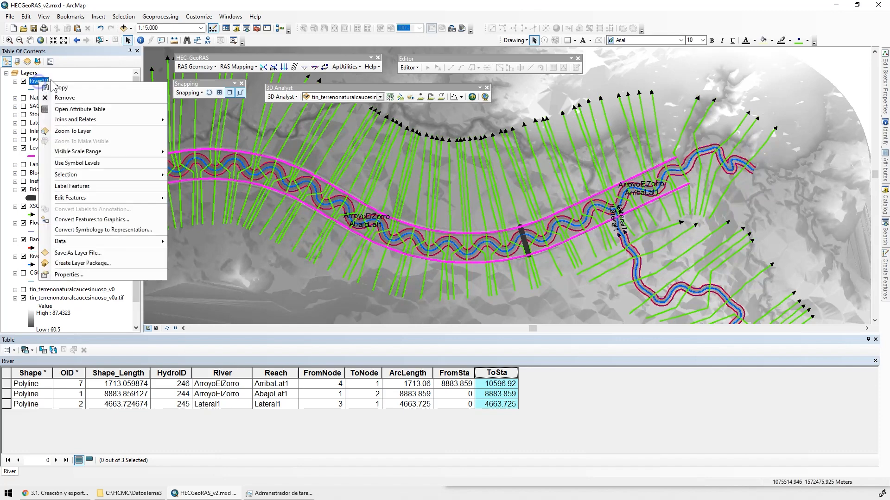
{"action": "left_click", "coordinate": [70, 108]}
{"action": "left_click", "coordinate": [35, 373]}
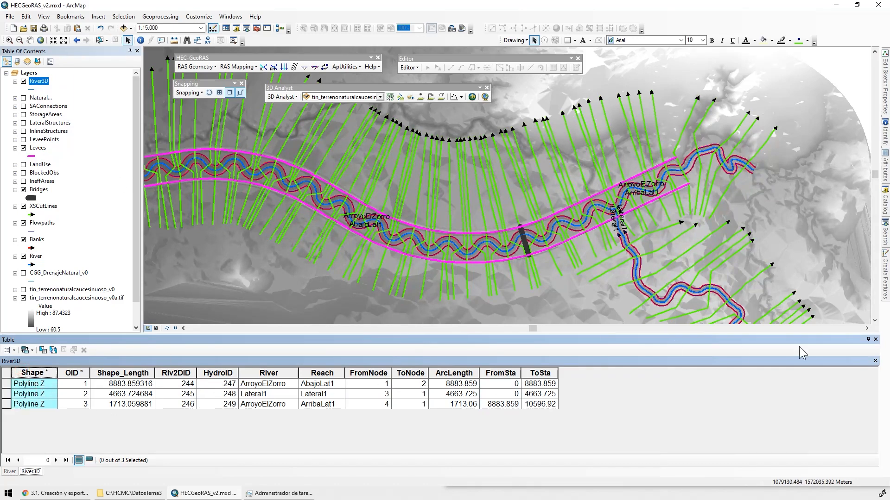
{"action": "left_click", "coordinate": [875, 340]}
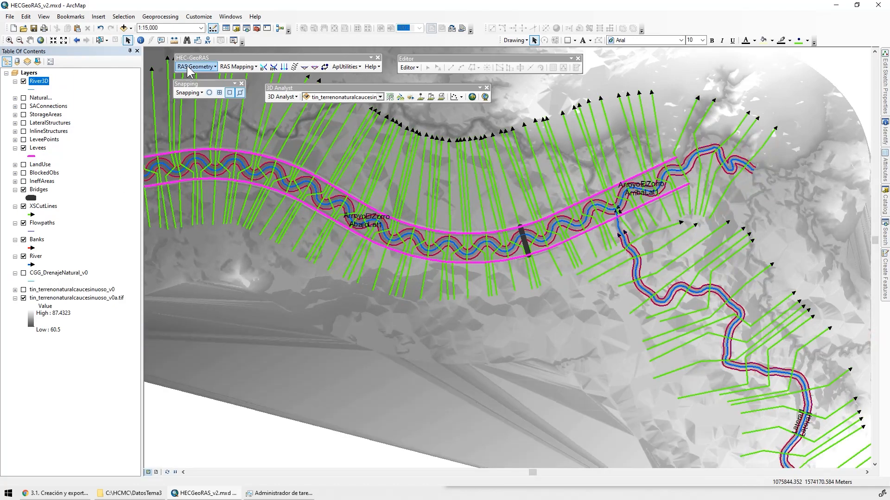
Open the attribute table of the XSCutLines layer
{"action": "left_click", "coordinate": [195, 66]}
{"action": "mouse_move", "coordinate": [223, 102]}
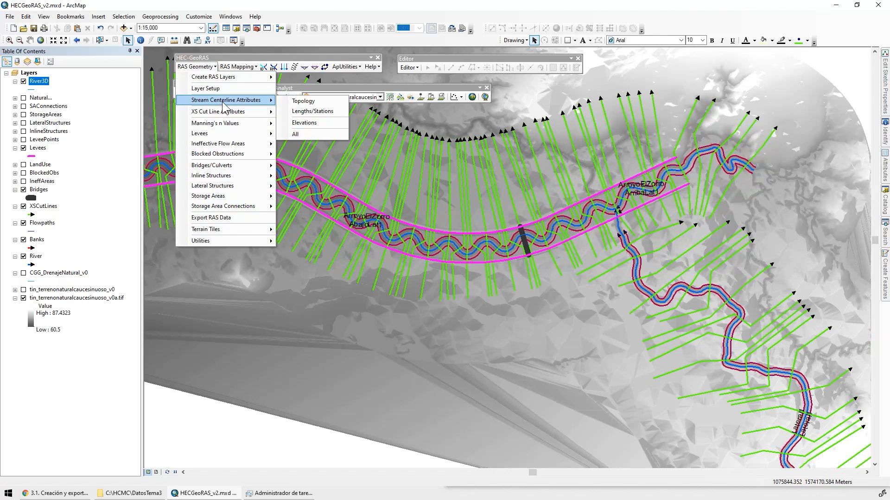
{"action": "left_click", "coordinate": [43, 206]}
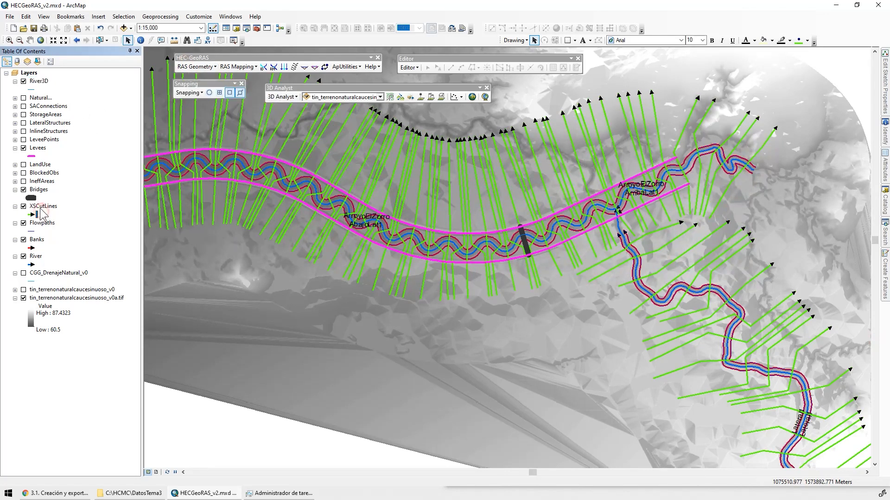
{"action": "right_click", "coordinate": [42, 206]}
{"action": "left_click", "coordinate": [93, 234]}
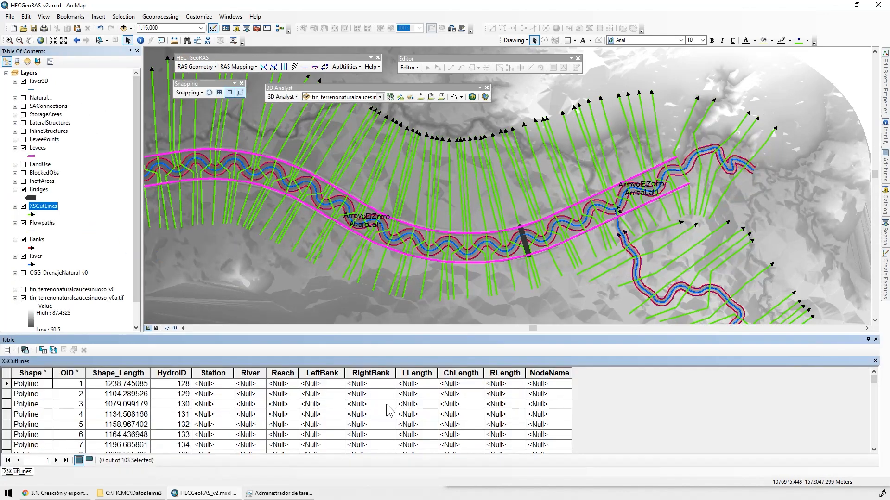
Compute all cross-section cut line attributes from River, Banks, Flowpaths, XSCutLines and terrain tin_terrenonaturalcaucesinuoso_v0, with XSCutLines3D as the profiles output
{"action": "left_click", "coordinate": [190, 69]}
{"action": "mouse_move", "coordinate": [222, 112]}
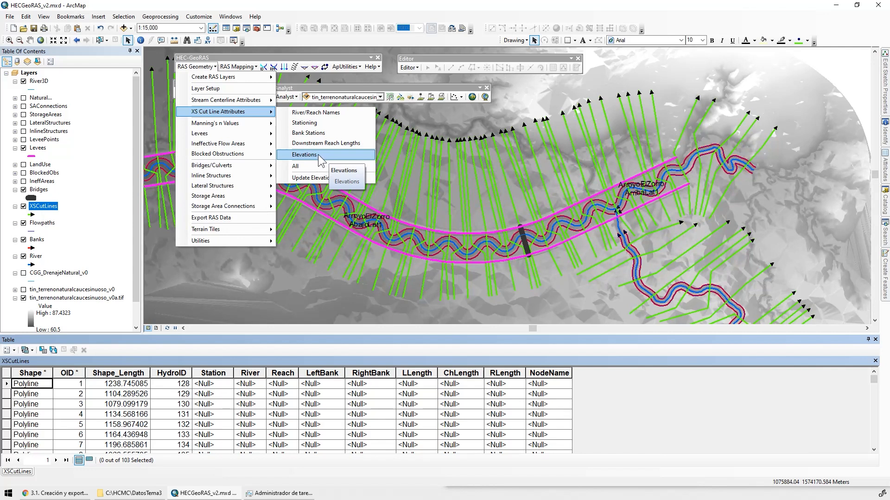
{"action": "left_click", "coordinate": [297, 167]}
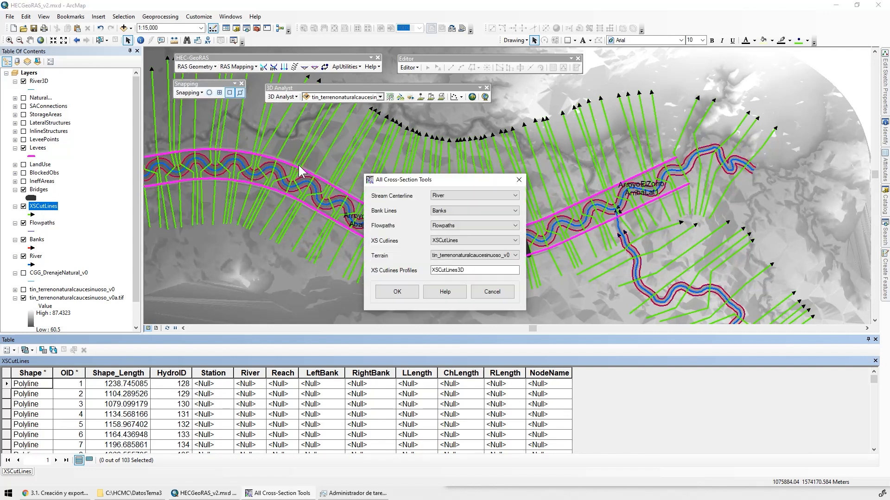
{"action": "left_click", "coordinate": [400, 292]}
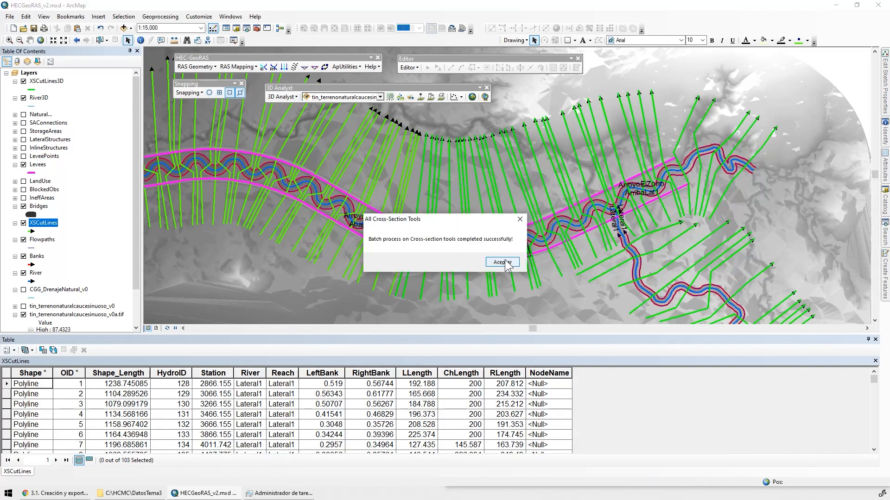
{"action": "left_click", "coordinate": [505, 262]}
Examine the cut lines around the bridge and the bank and length fields of XSCutLines, widening the River and Reach columns, and close the table
{"action": "scroll", "coordinate": [566, 240], "scroll_direction": "down", "scroll_amount": 5}
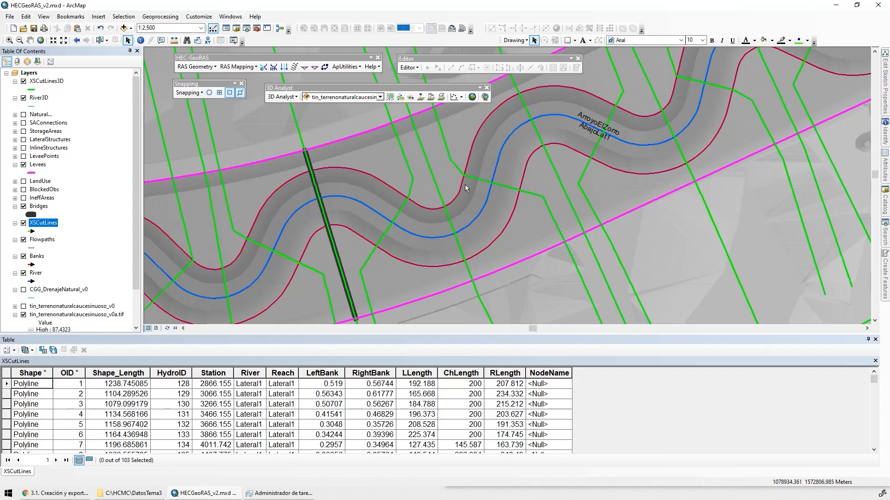
{"action": "scroll", "coordinate": [500, 227], "scroll_direction": "down", "scroll_amount": 2}
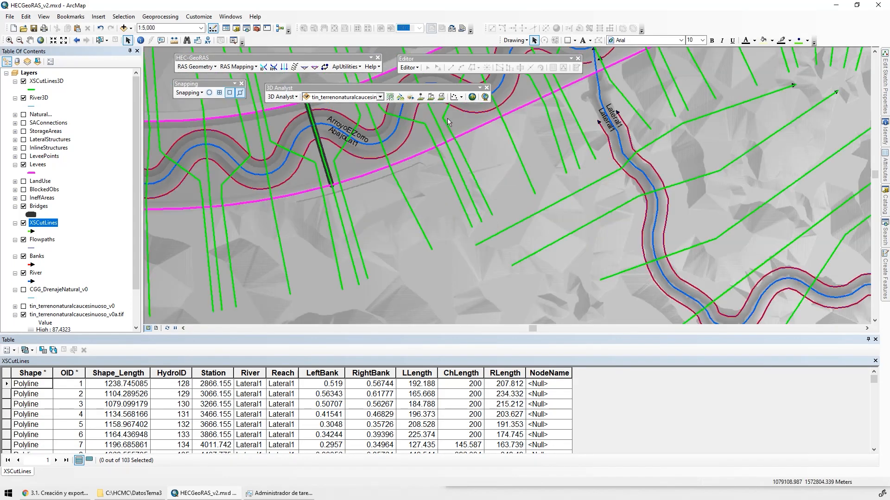
{"action": "left_click_drag", "start_coordinate": [447, 118], "coordinate": [455, 147]}
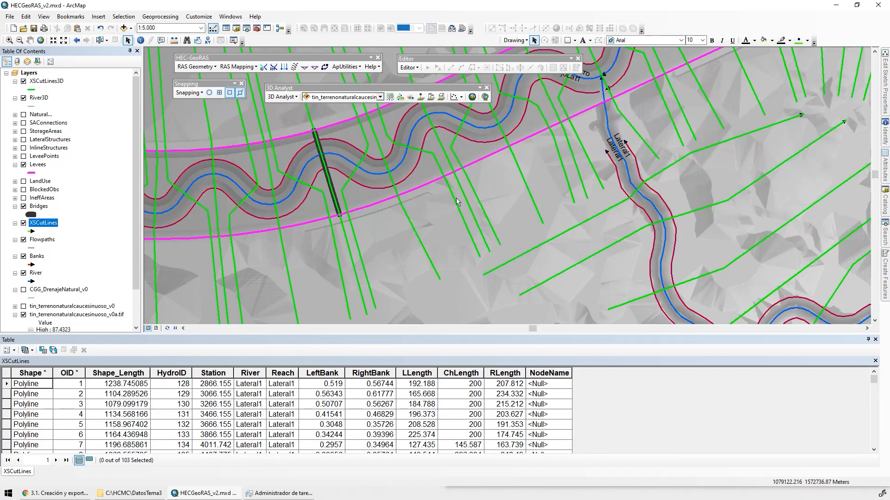
{"action": "left_click", "coordinate": [322, 372]}
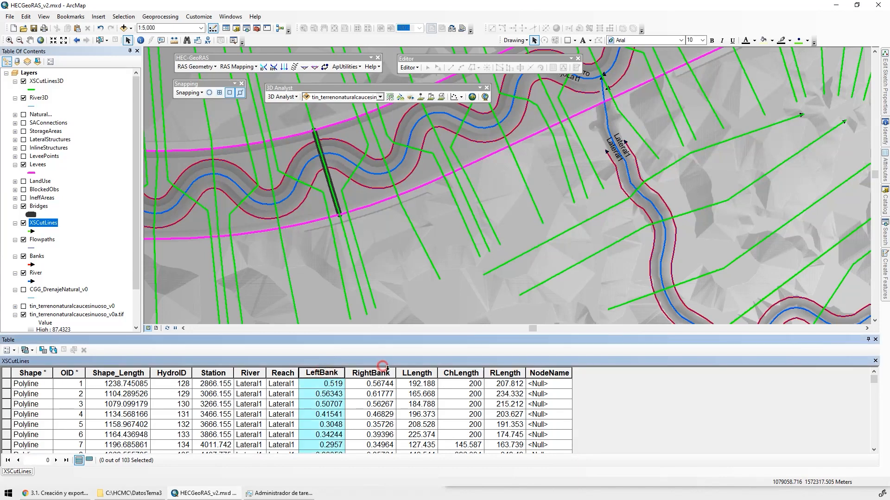
{"action": "left_click", "coordinate": [417, 372]}
{"action": "left_click_drag", "start_coordinate": [320, 374], "coordinate": [321, 374]}
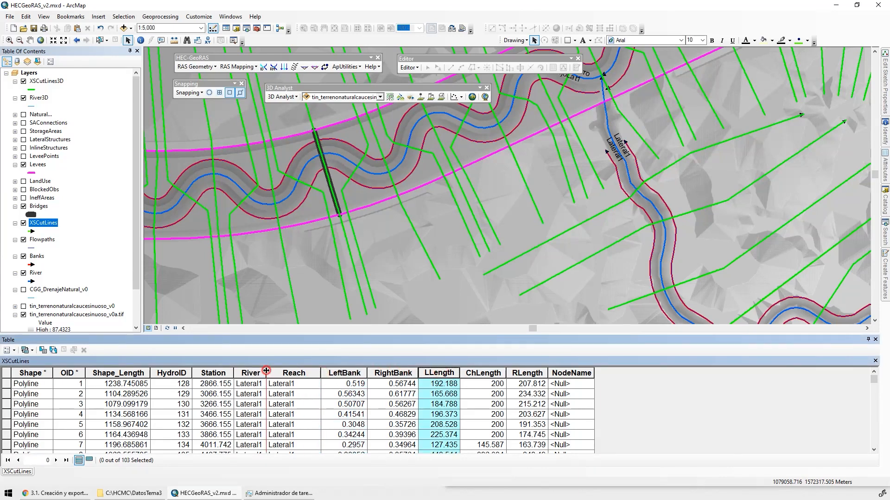
{"action": "left_click_drag", "start_coordinate": [266, 373], "coordinate": [286, 372]}
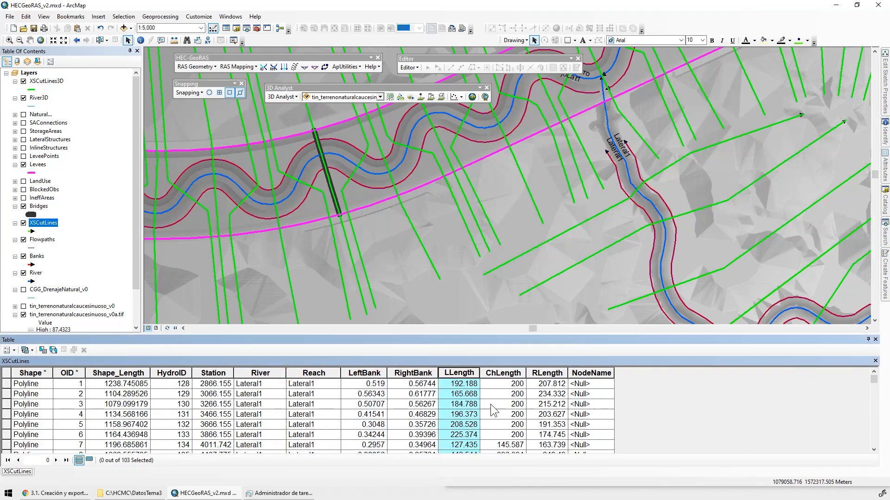
{"action": "left_click", "coordinate": [875, 340]}
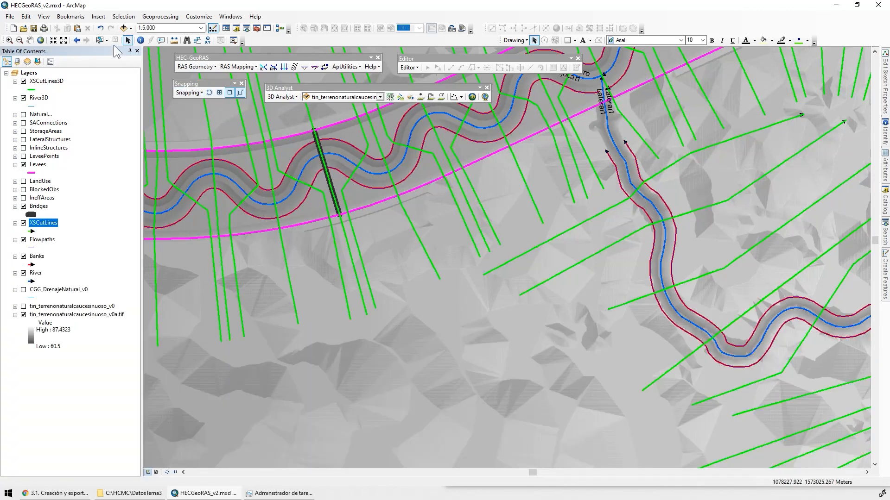
Open the attribute table of the Levees layer
{"action": "left_click", "coordinate": [115, 40]}
{"action": "left_click", "coordinate": [187, 67]}
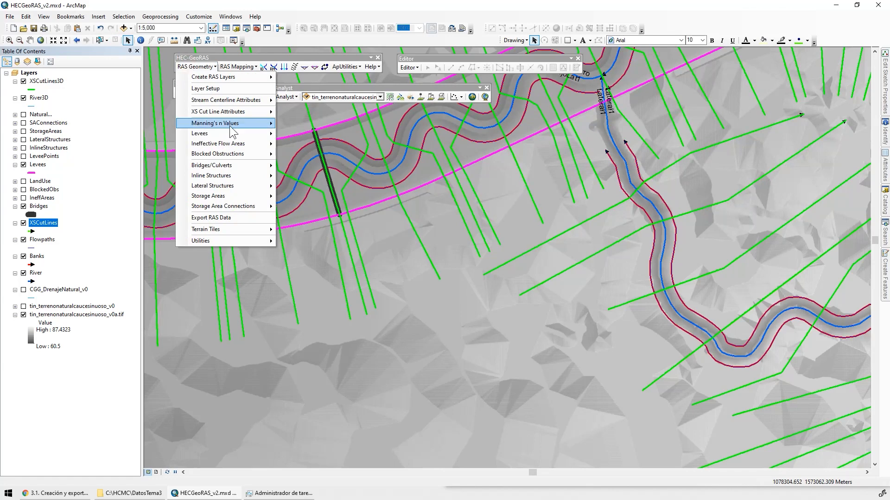
{"action": "left_click", "coordinate": [38, 166]}
{"action": "right_click", "coordinate": [38, 169]}
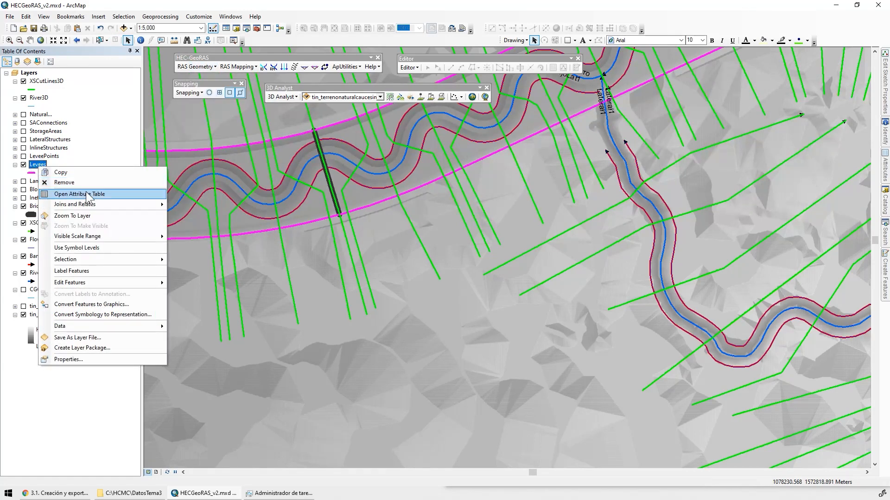
{"action": "left_click", "coordinate": [69, 192]}
Compute all levee attributes from Levees, XSCutLines and terrain tin_terrenonaturalcaucesinuoso_v0 without levee points, outputting Levees3D profiles and LeveePositions
{"action": "left_click", "coordinate": [195, 67]}
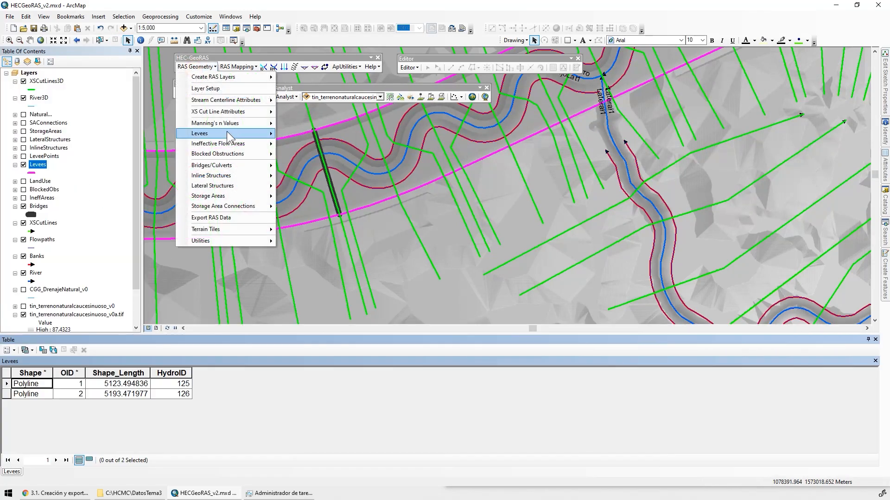
{"action": "mouse_move", "coordinate": [227, 131]}
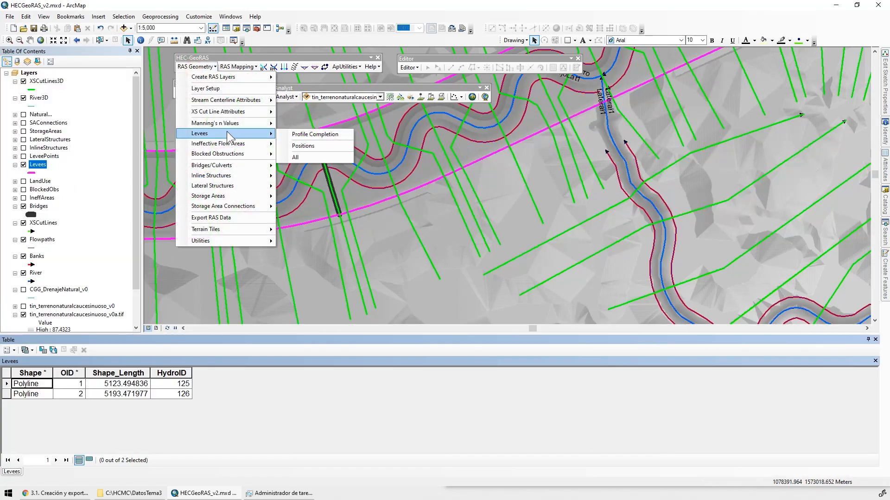
{"action": "left_click", "coordinate": [302, 157]}
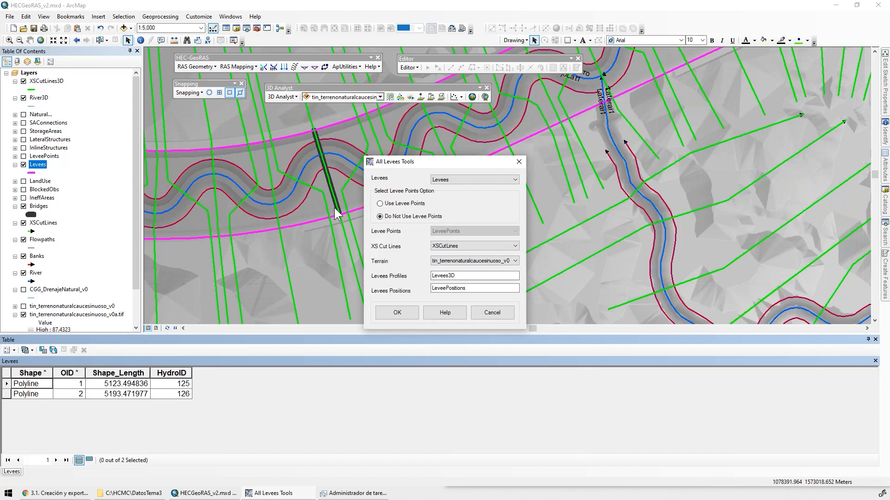
{"action": "left_click", "coordinate": [397, 311]}
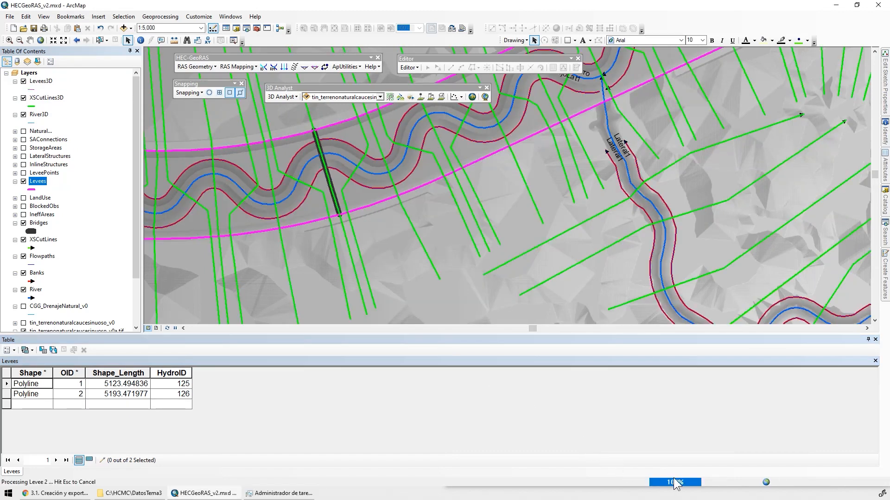
Examine the attribute table of the Levees3D layer
{"action": "right_click", "coordinate": [45, 86]}
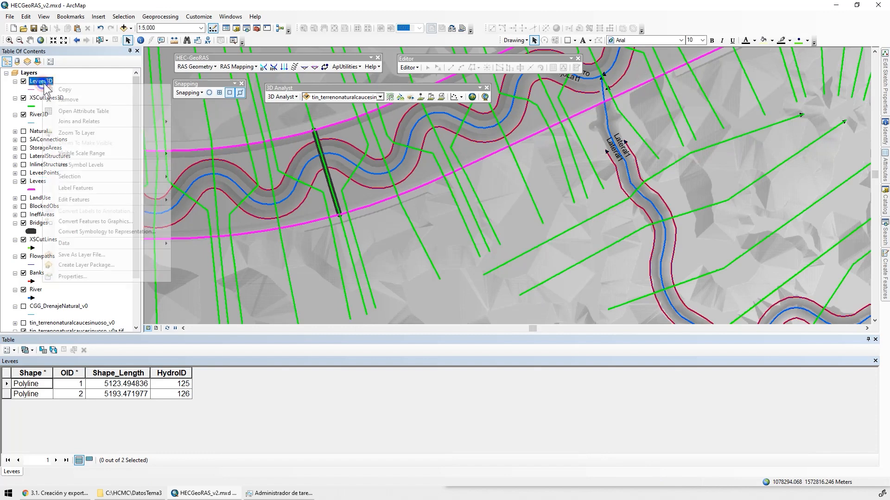
{"action": "left_click", "coordinate": [89, 112]}
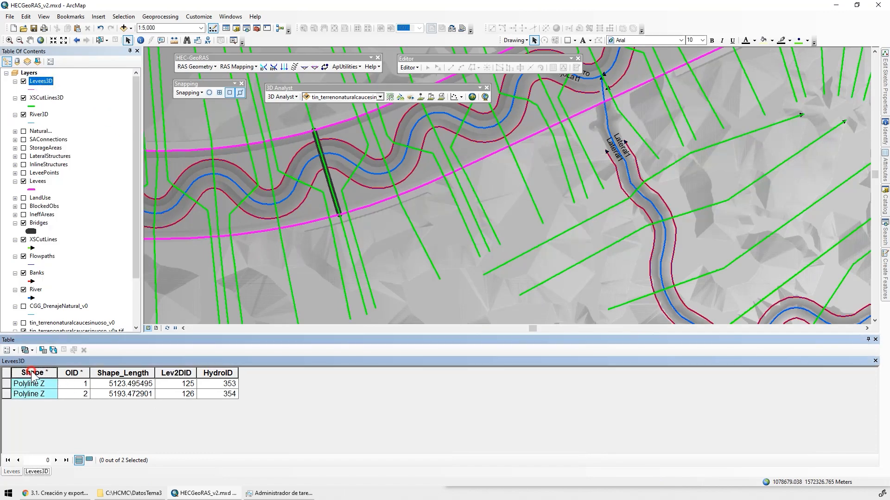
{"action": "left_click", "coordinate": [196, 67]}
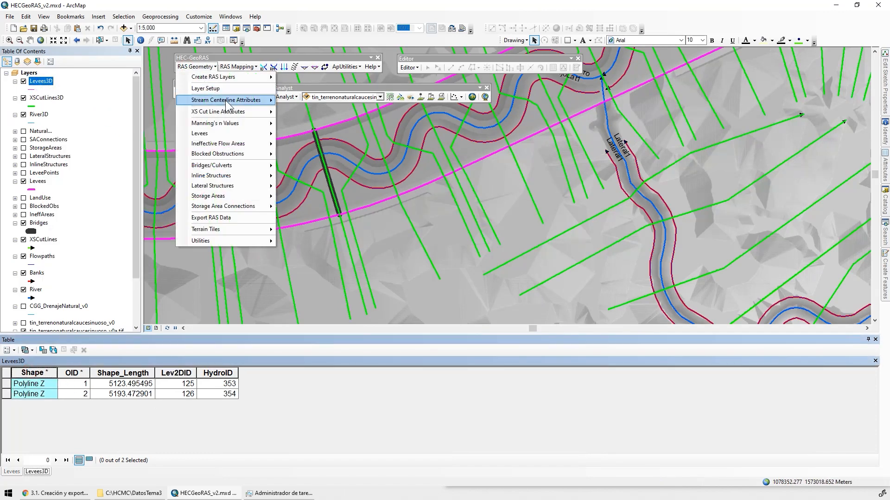
{"action": "mouse_move", "coordinate": [226, 99]}
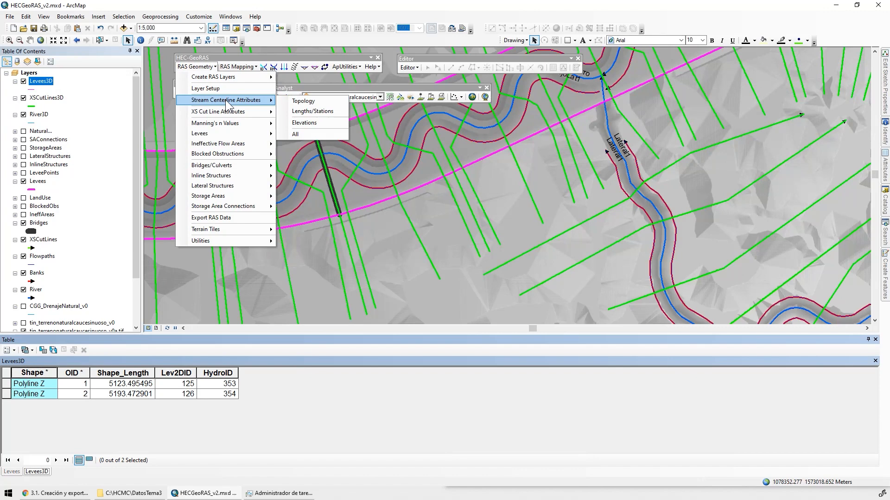
{"action": "mouse_move", "coordinate": [241, 115]}
{"action": "mouse_move", "coordinate": [237, 135]}
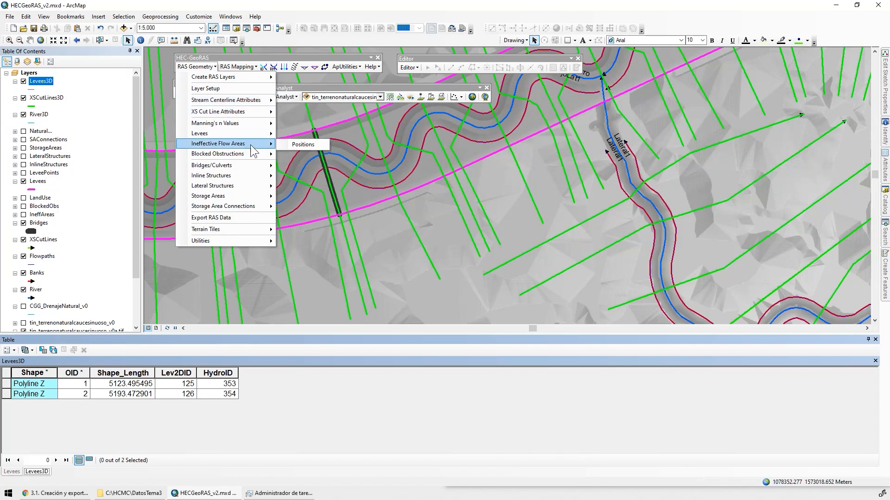
{"action": "mouse_move", "coordinate": [254, 171]}
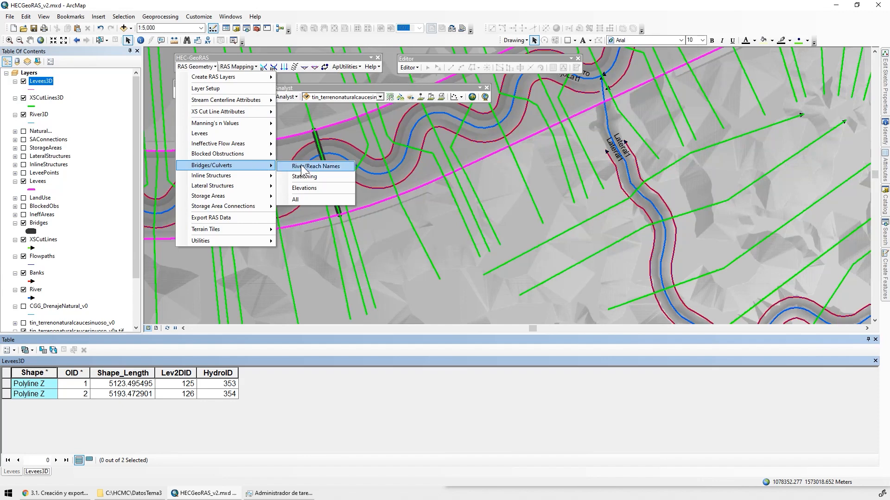
With the Bridges attribute table open, compute all bridge/culvert attributes from Bridges, River and terrain tin_terrenonaturalcaucesinuoso_v0, with Bridges3D as the profiles output
{"action": "right_click", "coordinate": [47, 224]}
{"action": "left_click", "coordinate": [96, 251]}
{"action": "left_click", "coordinate": [195, 66]}
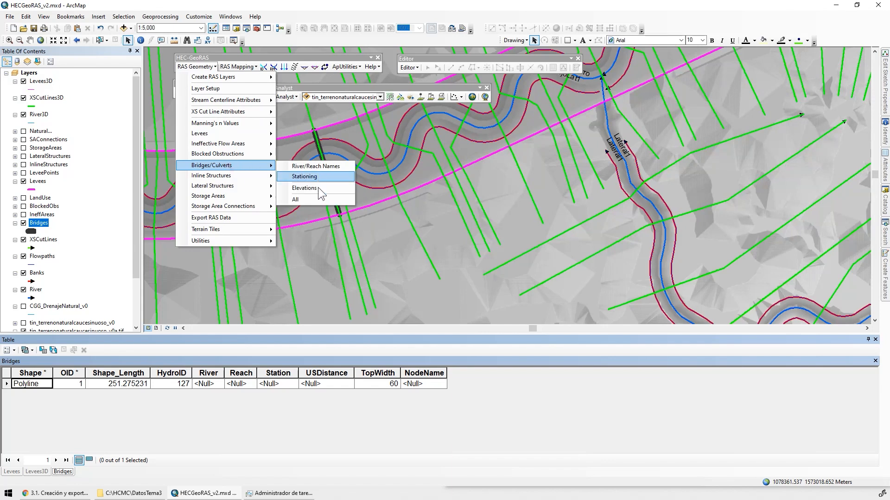
{"action": "left_click", "coordinate": [316, 199]}
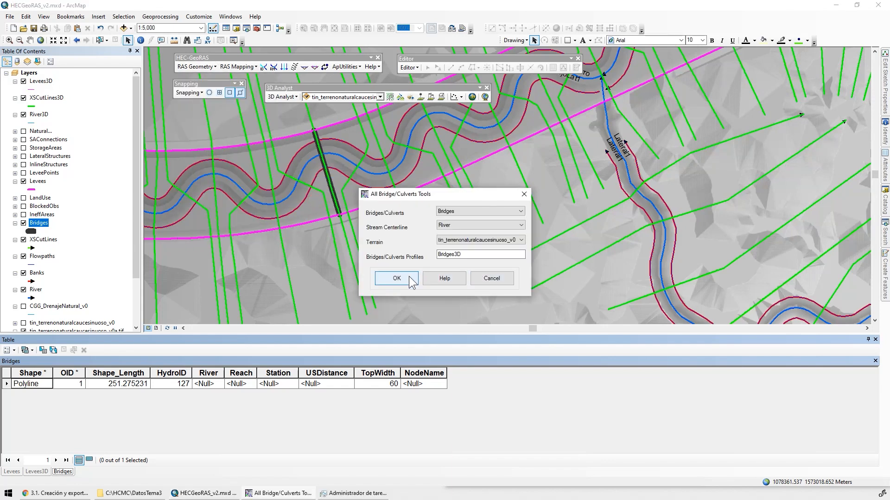
{"action": "left_click", "coordinate": [397, 278]}
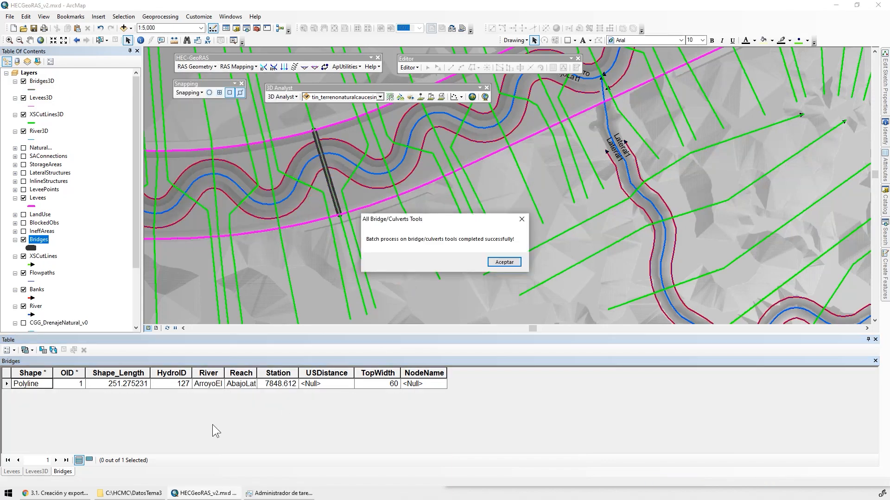
{"action": "left_click", "coordinate": [505, 261]}
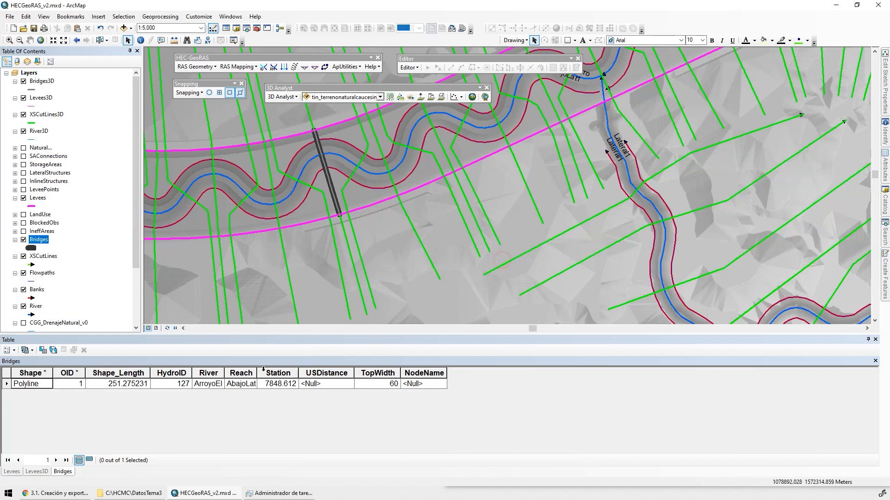
Widen the River and Reach columns of the Bridges table and examine the river from the bridge to its downstream end
{"action": "double_click", "coordinate": [226, 373]}
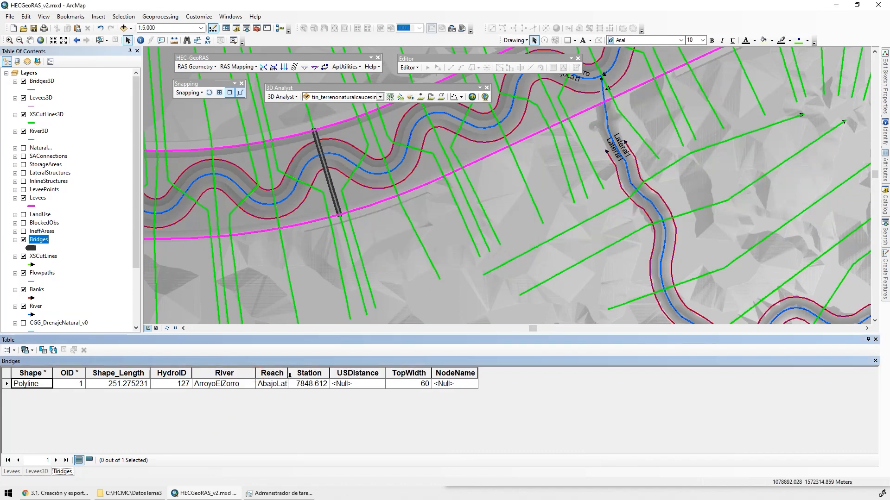
{"action": "left_click_drag", "start_coordinate": [288, 374], "coordinate": [390, 373]}
{"action": "left_click_drag", "start_coordinate": [336, 269], "coordinate": [685, 278]}
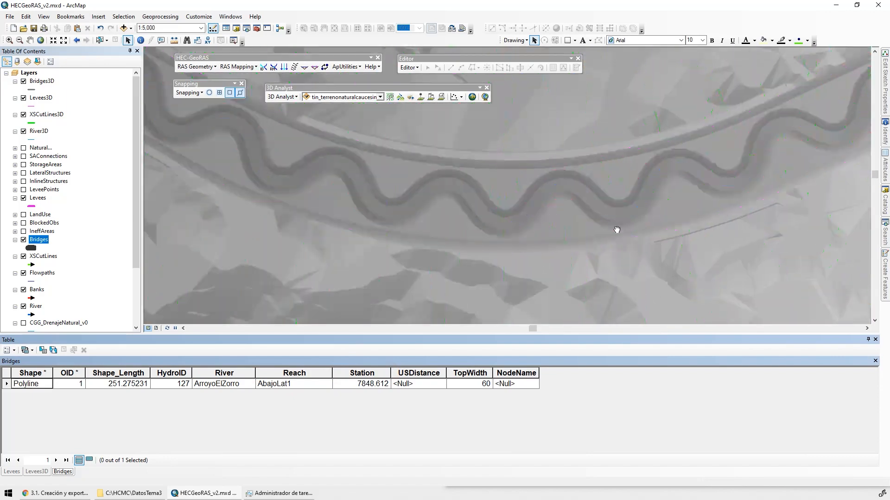
{"action": "left_click_drag", "start_coordinate": [265, 176], "coordinate": [720, 328]}
{"action": "left_click_drag", "start_coordinate": [413, 190], "coordinate": [676, 174]}
{"action": "left_click_drag", "start_coordinate": [366, 217], "coordinate": [643, 199]}
{"action": "left_click_drag", "start_coordinate": [354, 188], "coordinate": [531, 115]}
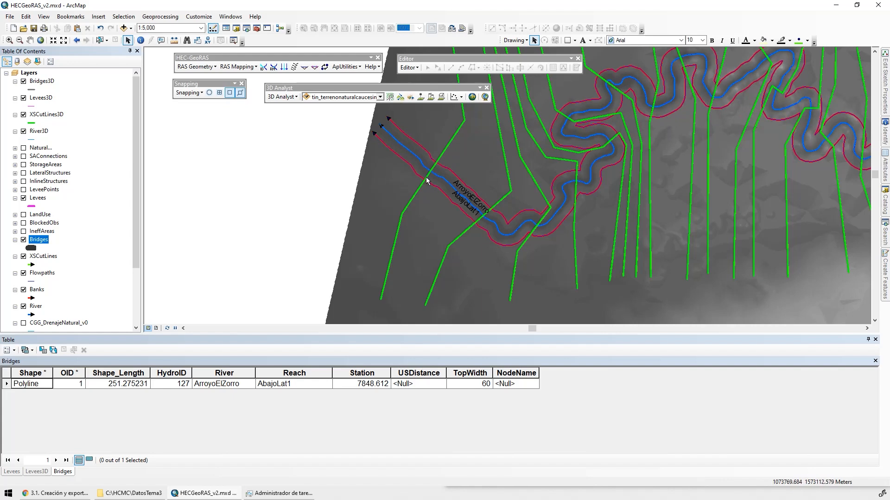
{"action": "left_click_drag", "start_coordinate": [426, 177], "coordinate": [408, 213]}
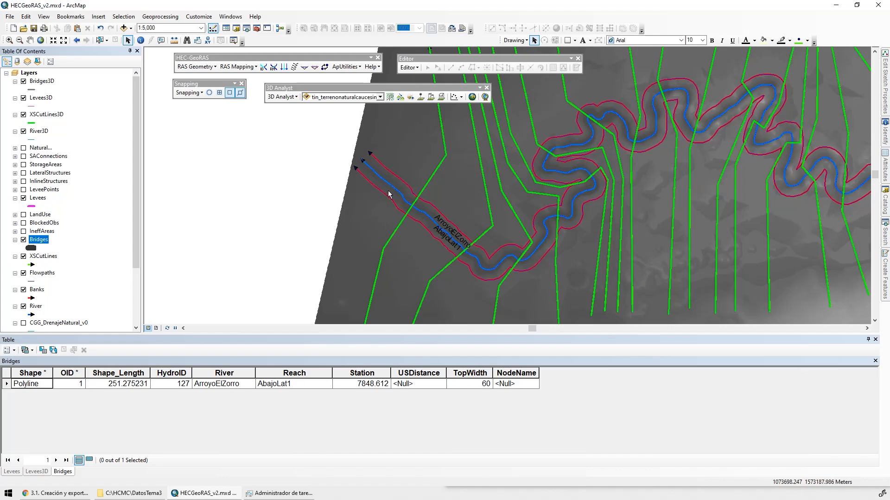
{"action": "left_click_drag", "start_coordinate": [395, 194], "coordinate": [366, 170]}
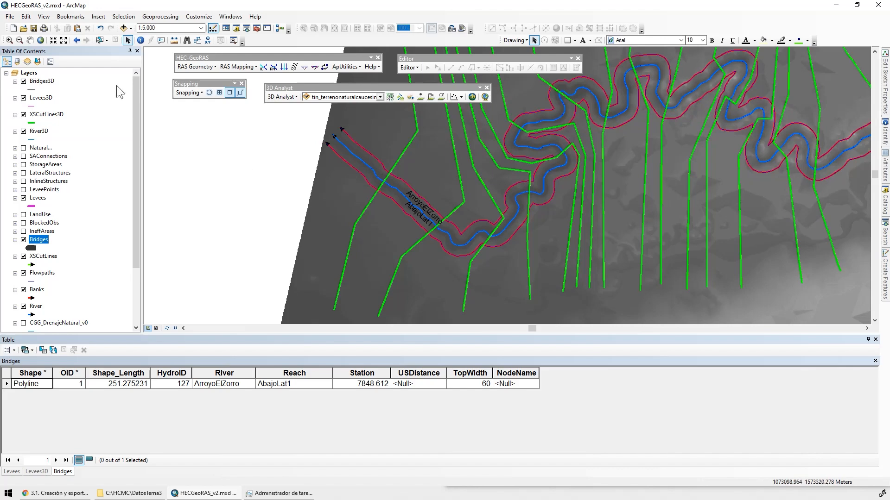
Start editing the hecgeoras_v2.mdb geodatabase and hide the terrain raster, Bridges, Flowpaths and Banks layers
{"action": "left_click", "coordinate": [404, 70]}
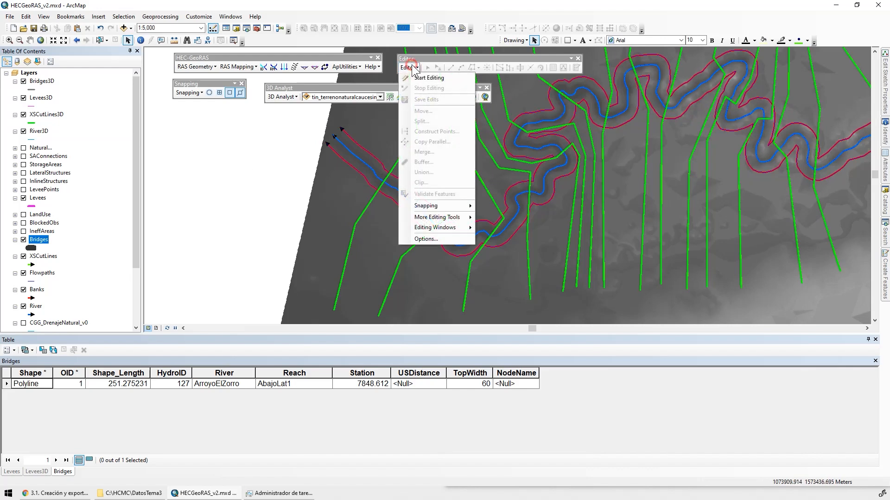
{"action": "left_click", "coordinate": [433, 77]}
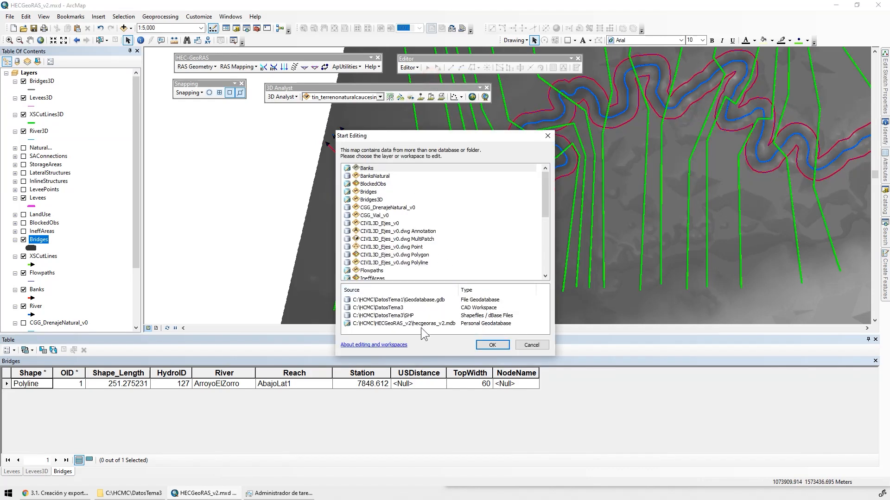
{"action": "double_click", "coordinate": [422, 324]}
{"action": "left_click", "coordinate": [23, 274]}
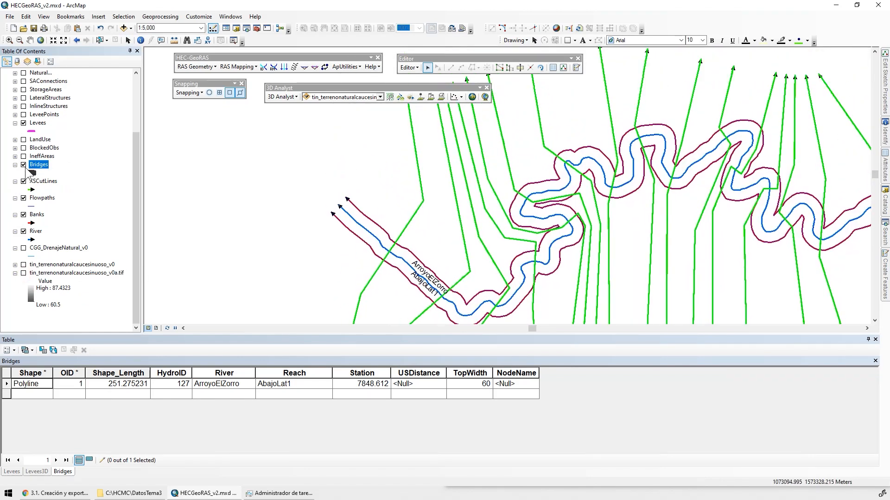
{"action": "left_click", "coordinate": [23, 198]}
{"action": "left_click", "coordinate": [23, 214]}
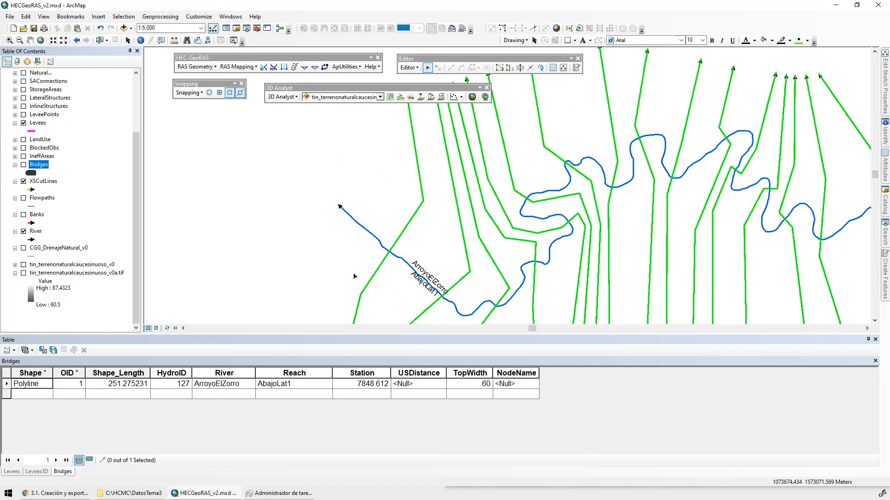
Select the ArroyoElZorro river line near its downstream end and restrict snapping to intersections for splitting it
{"action": "left_click", "coordinate": [364, 221]}
{"action": "scroll", "coordinate": [383, 264], "scroll_direction": "down", "scroll_amount": 5}
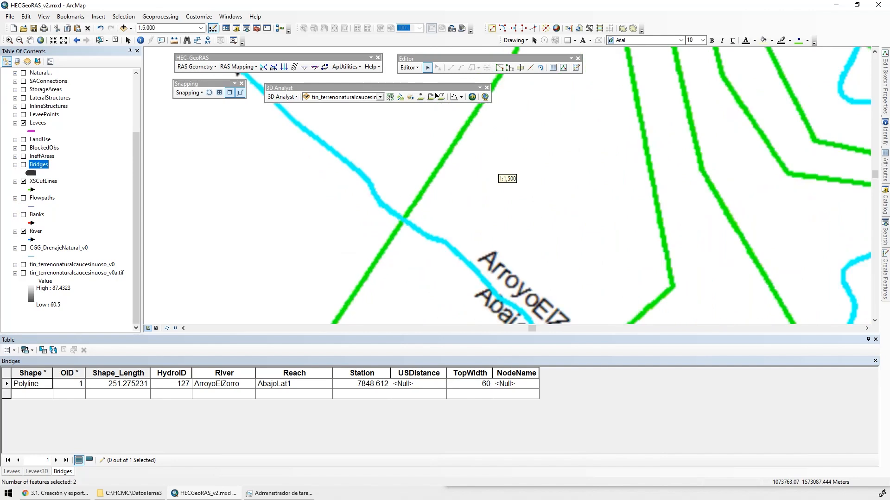
{"action": "left_click", "coordinate": [528, 69]}
{"action": "left_click", "coordinate": [472, 258]}
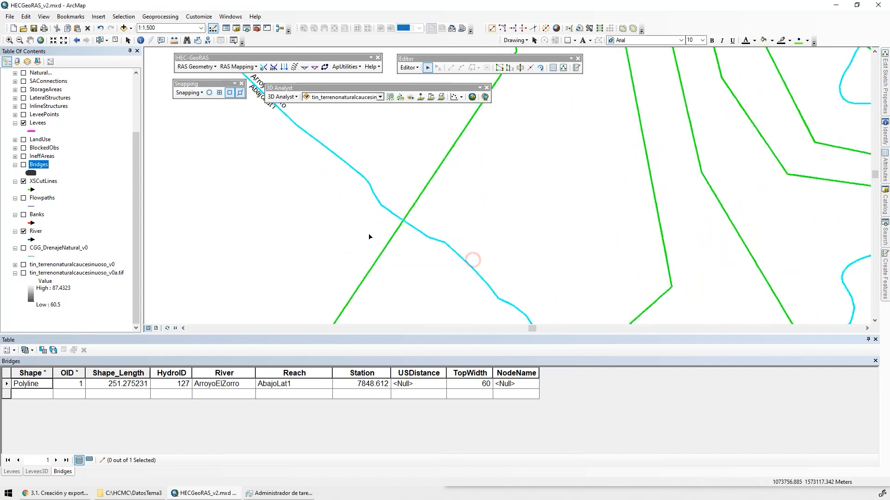
{"action": "left_click", "coordinate": [357, 222]}
{"action": "left_click", "coordinate": [355, 171]}
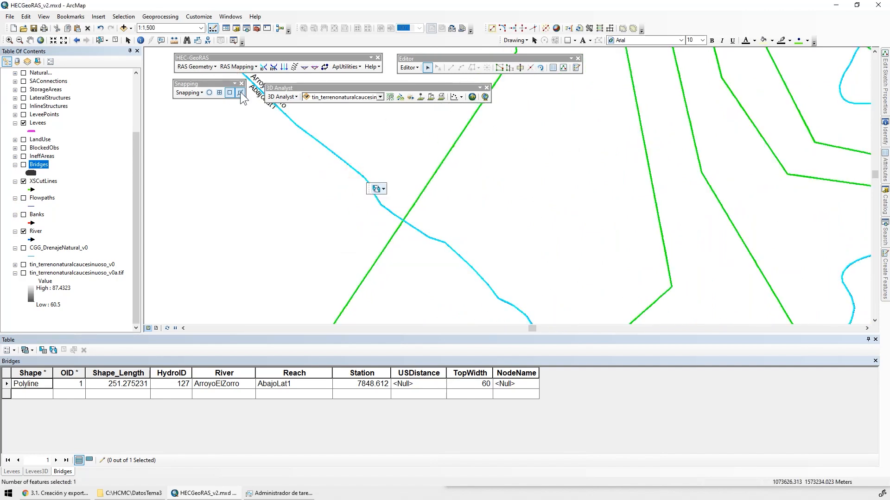
{"action": "left_click", "coordinate": [189, 93]}
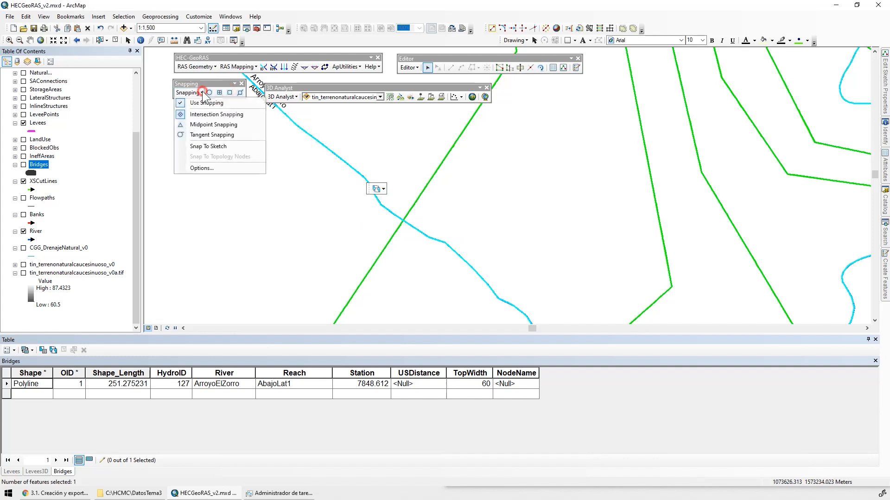
{"action": "left_click", "coordinate": [221, 116]}
{"action": "left_click", "coordinate": [529, 67]}
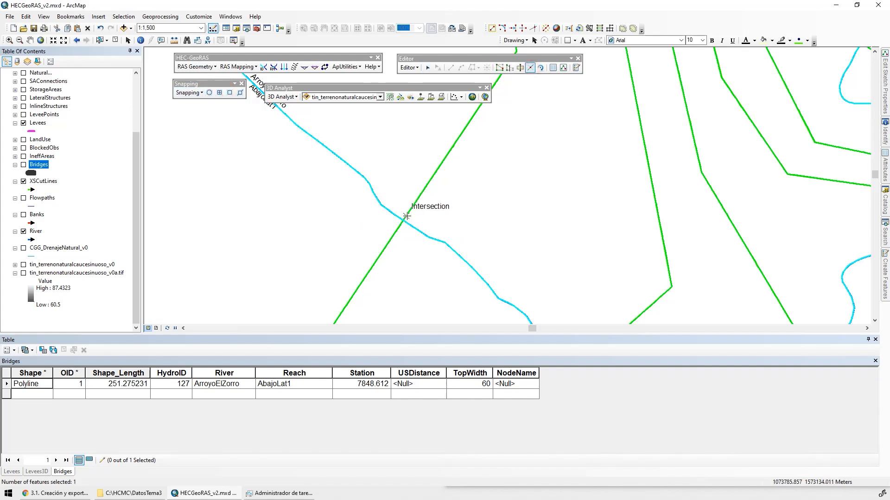
Hide the Levees, Bridges3D, Levees3D, XSCutLines3D and River3D layers
{"action": "left_click", "coordinate": [24, 123]}
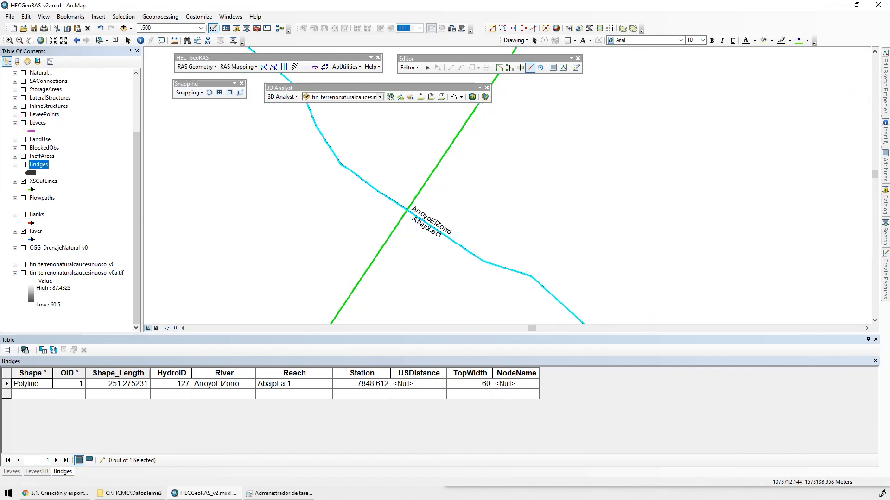
{"action": "scroll", "coordinate": [77, 101], "scroll_direction": "up", "scroll_amount": 3}
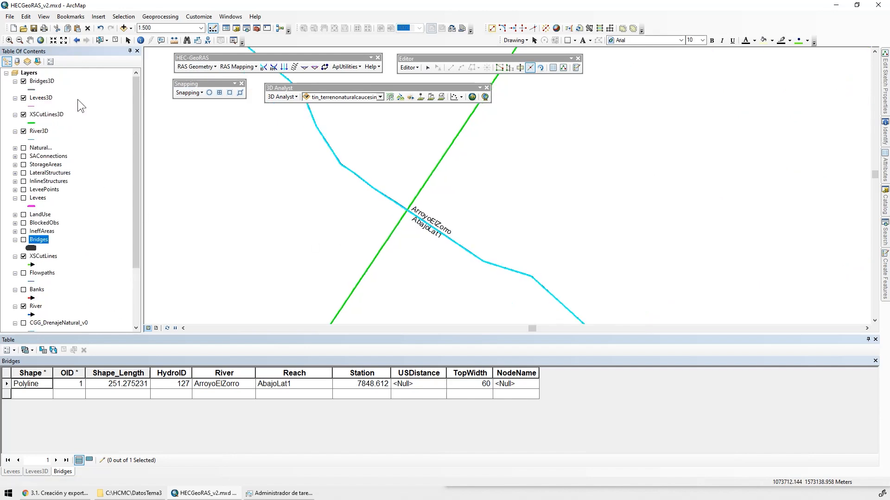
{"action": "left_click", "coordinate": [23, 81]}
{"action": "left_click", "coordinate": [23, 97]}
{"action": "left_click", "coordinate": [23, 114]}
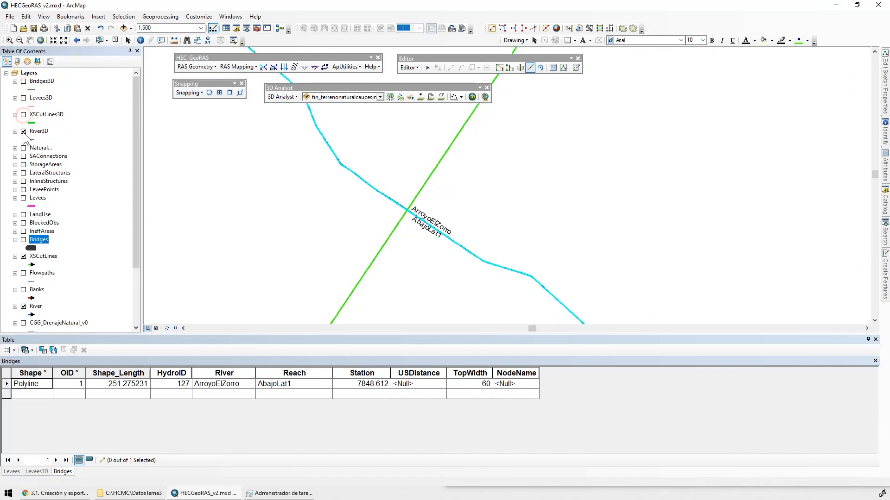
{"action": "left_click", "coordinate": [23, 131]}
Split the ArroyoElZorro river line where it crosses the last cross-section cut line of reach AbajoLat1
{"action": "left_click", "coordinate": [328, 214]}
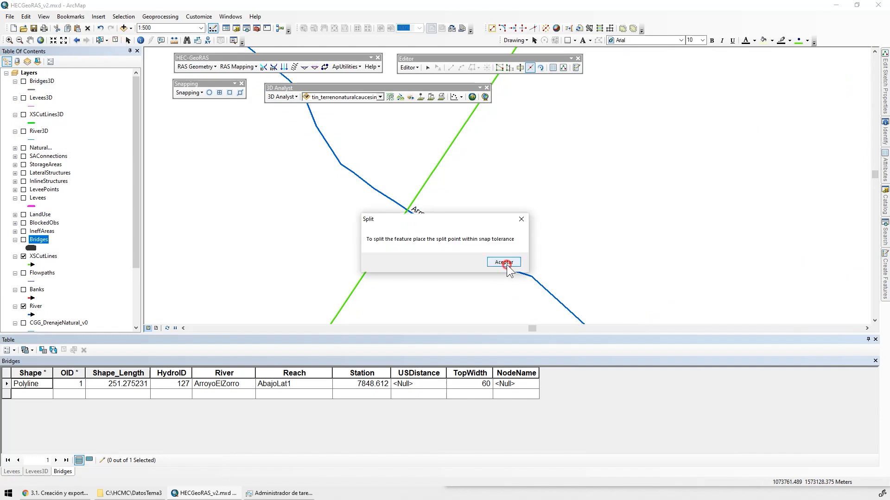
{"action": "left_click", "coordinate": [507, 265]}
{"action": "left_click", "coordinate": [427, 67]}
{"action": "left_click", "coordinate": [333, 170]}
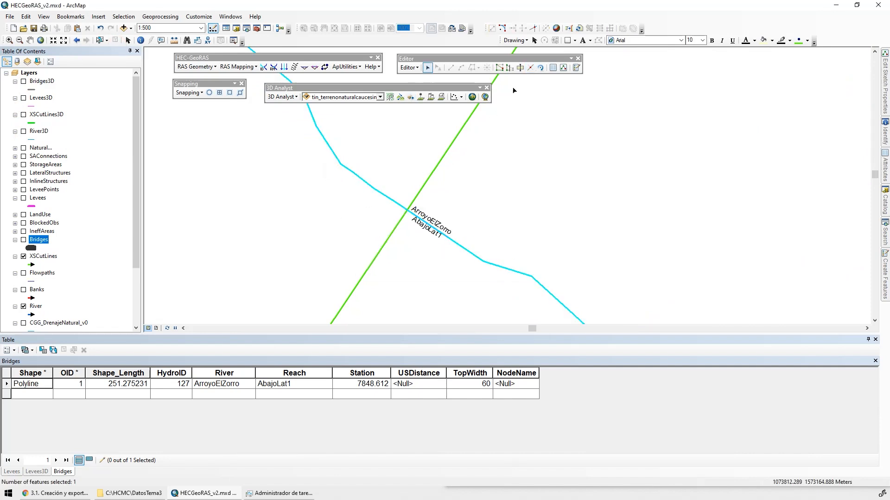
{"action": "left_click", "coordinate": [530, 68]}
{"action": "left_click", "coordinate": [406, 210]}
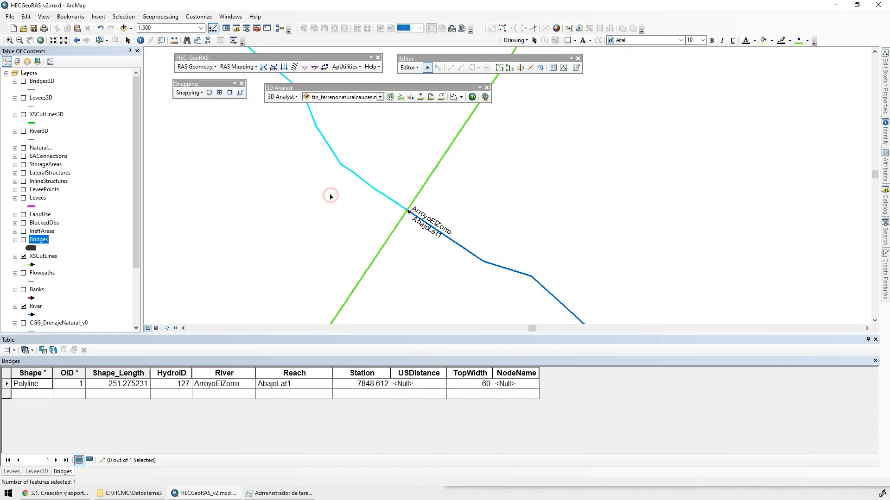
Delete the river segment downstream of the last cross-section, and show the Flowpaths layer in place of the River layer
{"action": "key", "text": "Delete"}
{"action": "scroll", "coordinate": [377, 207], "scroll_direction": "up", "scroll_amount": 2}
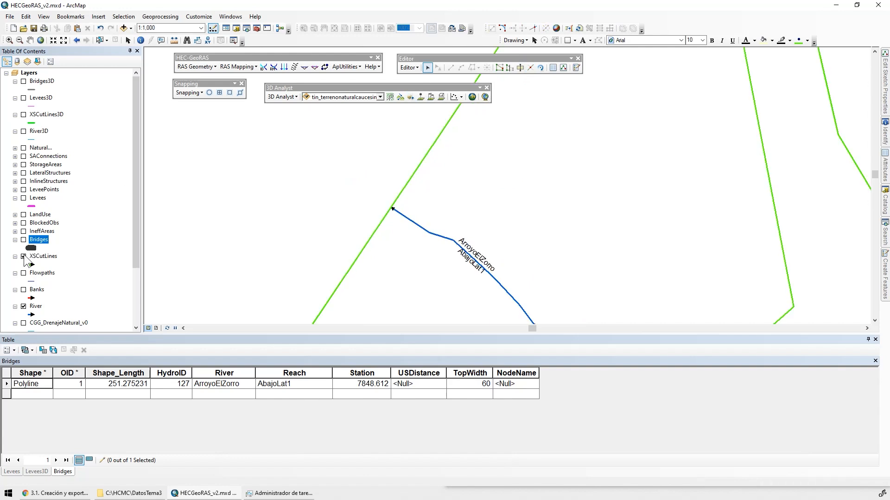
{"action": "left_click", "coordinate": [23, 307]}
{"action": "left_click", "coordinate": [24, 273]}
Split the central and northern flowpaths where they cross the last cross-section cut line and delete their downstream pieces
{"action": "left_click", "coordinate": [345, 184]}
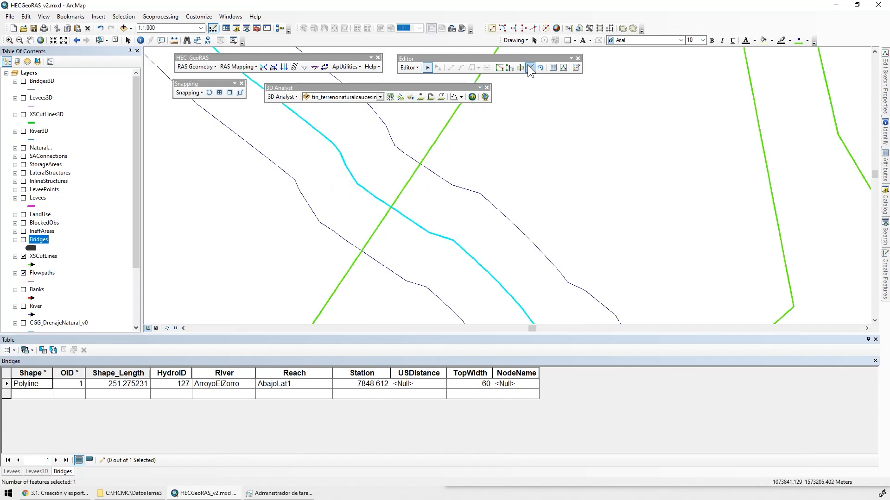
{"action": "key", "text": "Delete"}
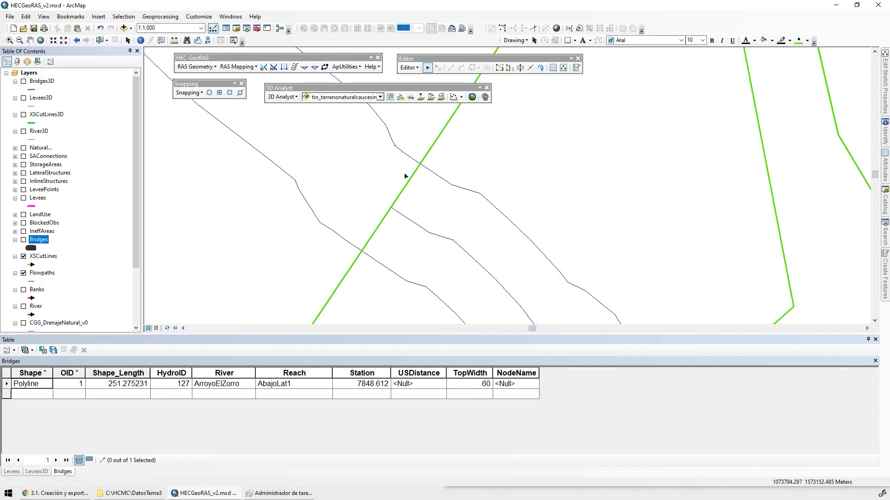
{"action": "left_click_drag", "start_coordinate": [402, 137], "coordinate": [377, 155]}
{"action": "left_click", "coordinate": [530, 68]}
{"action": "left_click", "coordinate": [420, 165]}
{"action": "key", "text": "Delete"}
Split the southern flowpath at its intersection with the last cross-section cut line and delete the downstream piece
{"action": "left_click_drag", "start_coordinate": [313, 215], "coordinate": [319, 237]}
{"action": "left_click", "coordinate": [530, 69]}
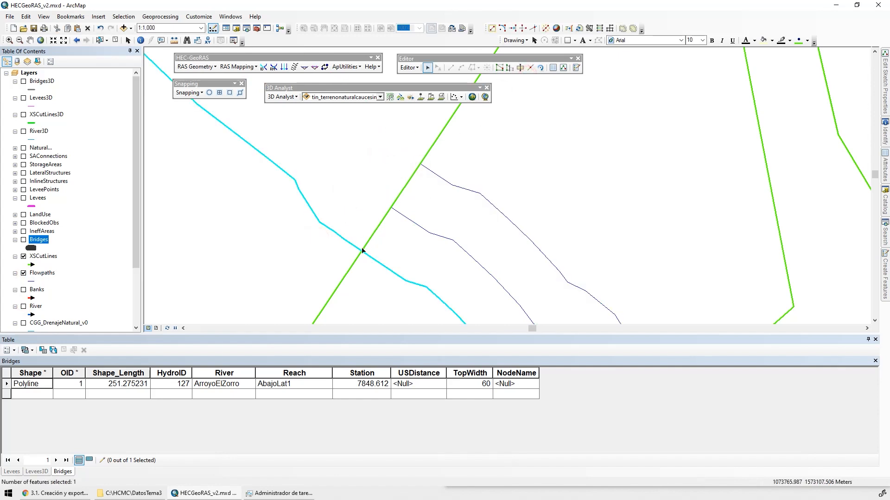
{"action": "left_click", "coordinate": [530, 70]}
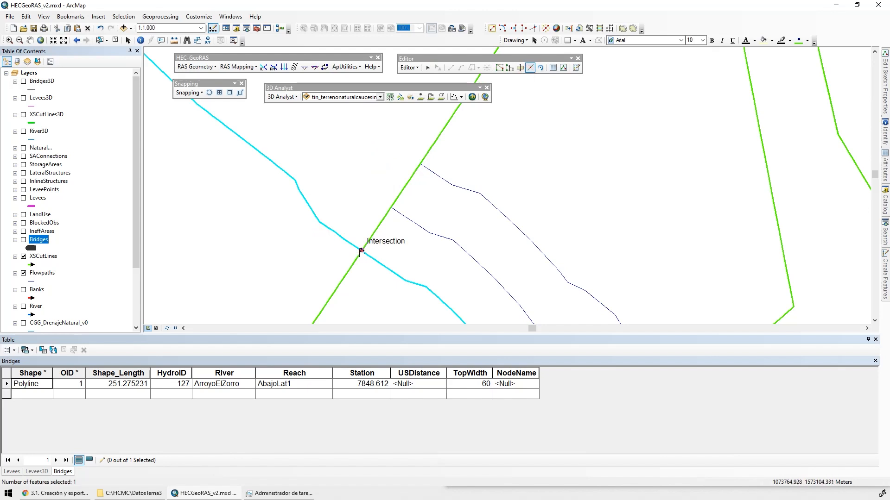
{"action": "left_click", "coordinate": [360, 252]}
{"action": "left_click_drag", "start_coordinate": [325, 211], "coordinate": [295, 238]}
{"action": "key", "text": "Delete"}
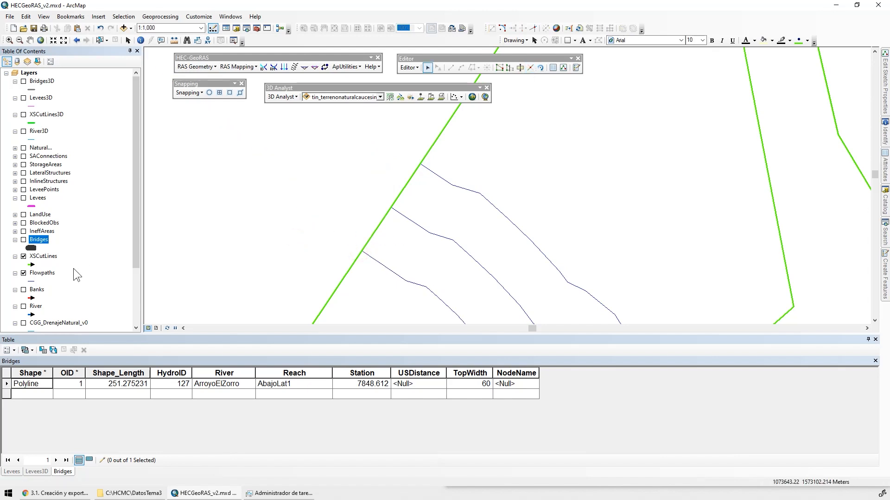
Show Banks in place of Flowpaths, split the northern bank line at the last cross-section and delete its downstream piece
{"action": "left_click", "coordinate": [24, 273]}
{"action": "left_click", "coordinate": [24, 289]}
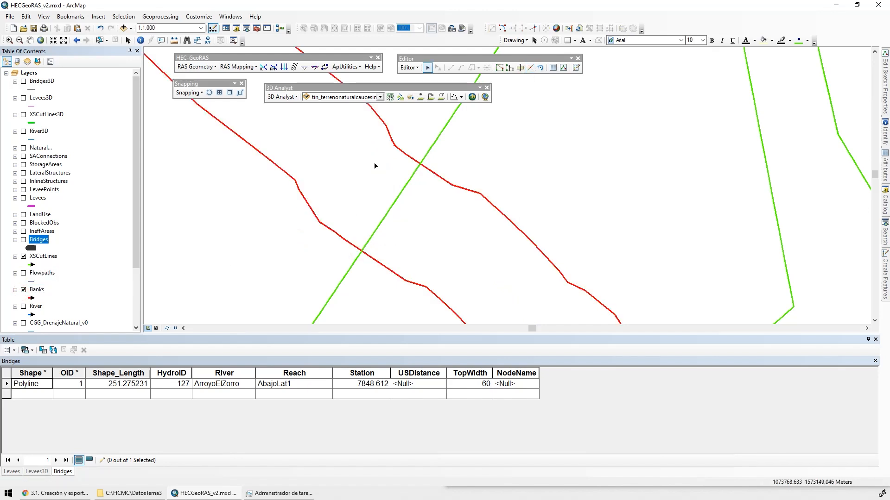
{"action": "left_click", "coordinate": [390, 139]}
{"action": "left_click", "coordinate": [530, 68]}
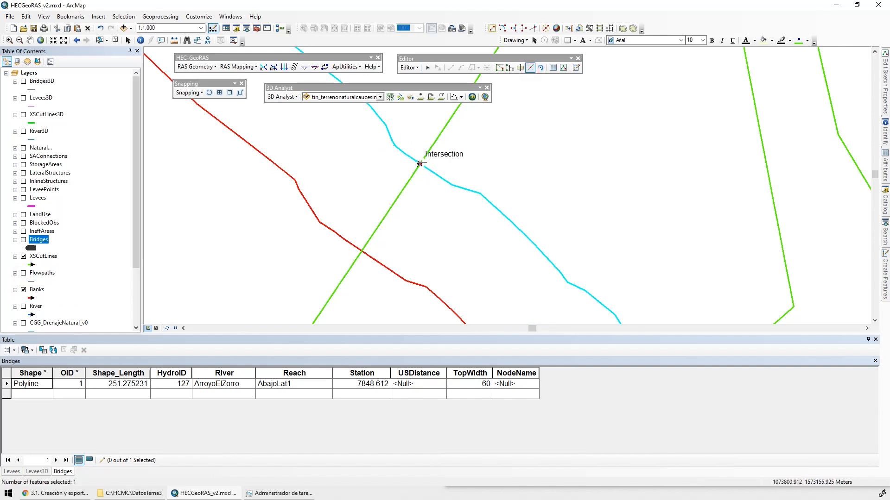
{"action": "left_click", "coordinate": [420, 163]}
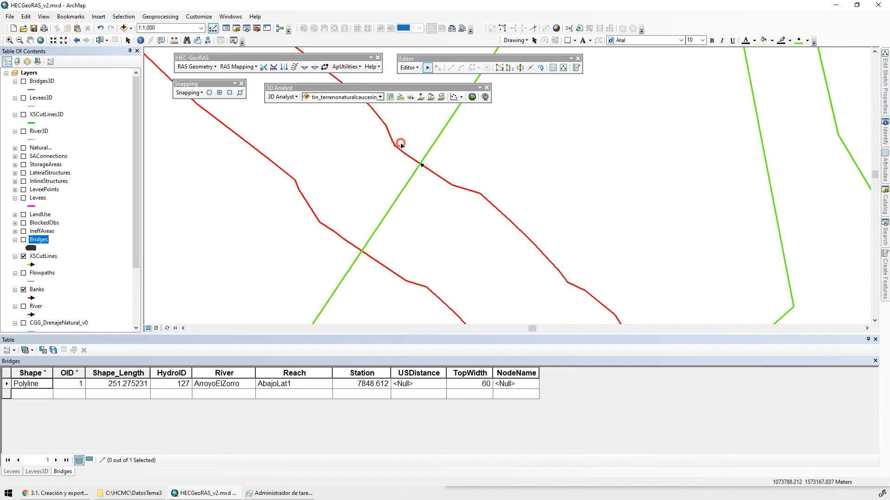
{"action": "key", "text": "Delete"}
Split the southern bank line at its intersection with the last cross-section and delete the piece downstream of it
{"action": "left_click", "coordinate": [330, 229]}
{"action": "left_click", "coordinate": [530, 69]}
{"action": "left_click", "coordinate": [361, 251]}
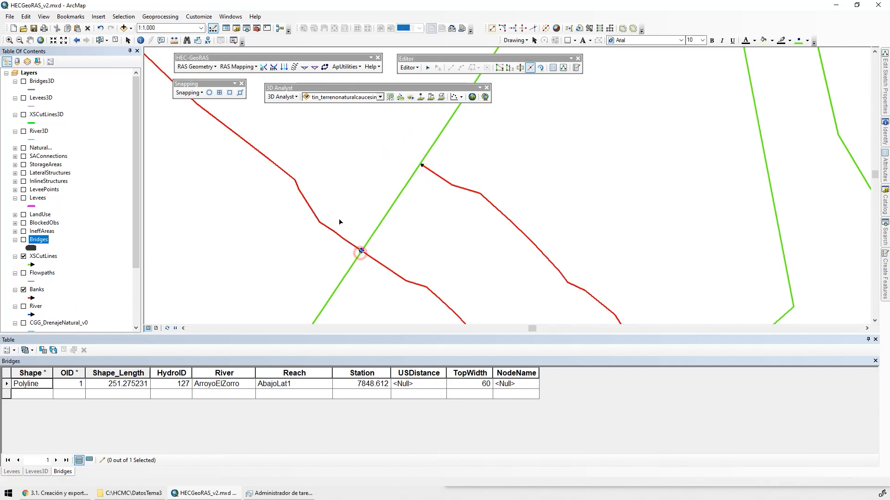
{"action": "left_click", "coordinate": [325, 226]}
{"action": "key", "text": "Delete"}
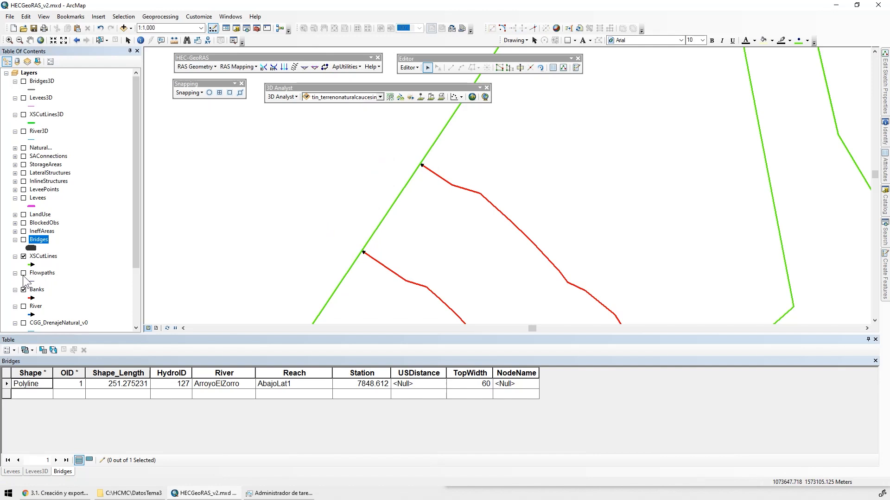
Make the Flowpaths, River, Bridges and Levees layers visible again
{"action": "left_click", "coordinate": [24, 273]}
{"action": "left_click", "coordinate": [23, 307]}
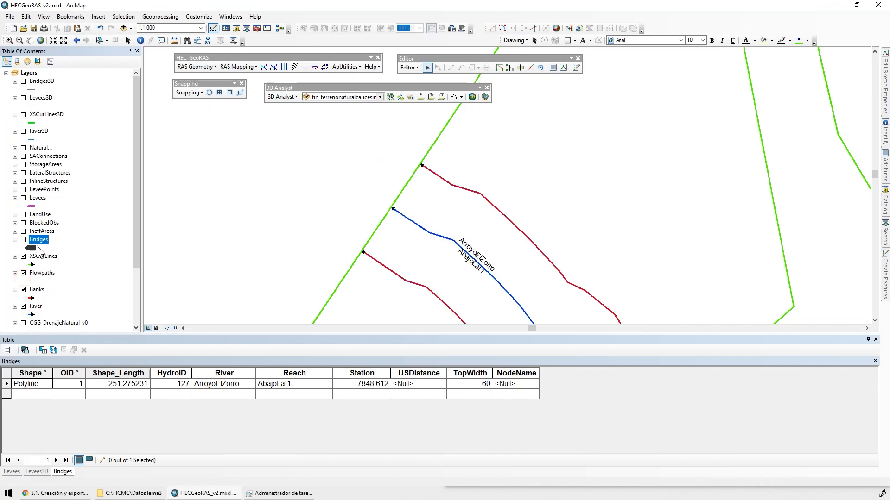
{"action": "left_click", "coordinate": [24, 240]}
{"action": "left_click", "coordinate": [24, 198]}
{"action": "scroll", "coordinate": [482, 227], "scroll_direction": "up", "scroll_amount": 3}
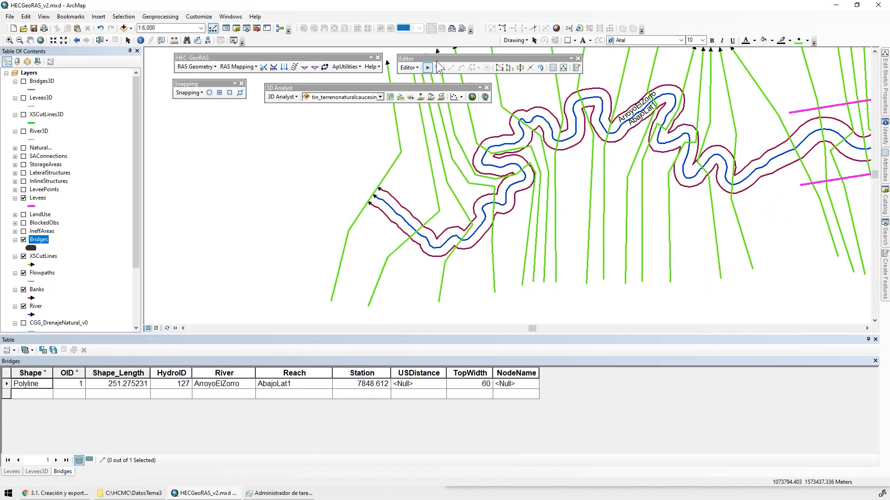
Save the edits, stop the editing session and close the attribute table window
{"action": "left_click", "coordinate": [411, 69]}
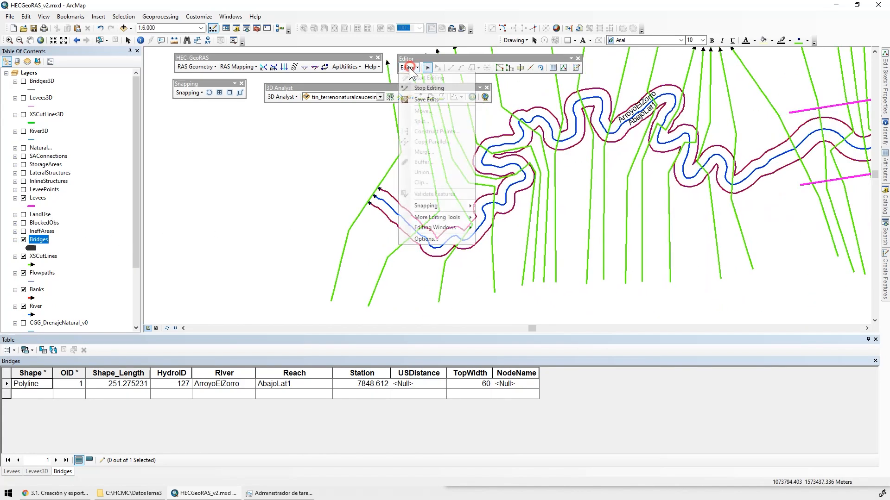
{"action": "left_click", "coordinate": [420, 99]}
{"action": "left_click", "coordinate": [407, 70]}
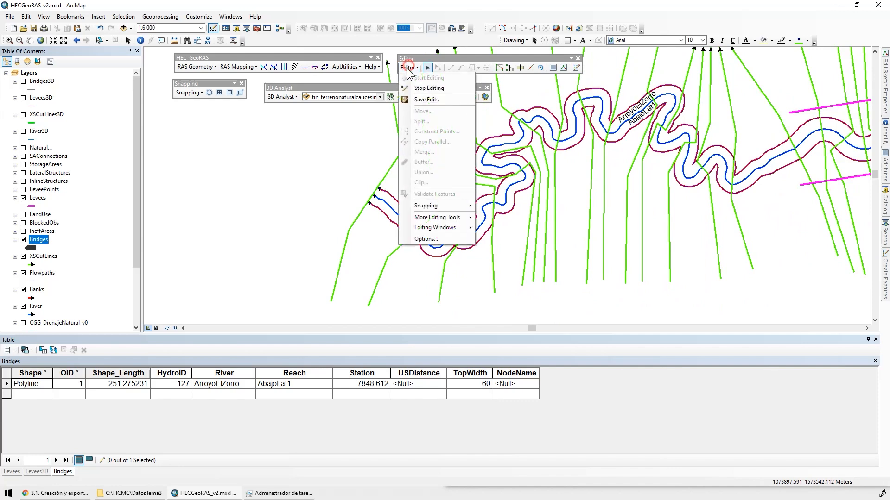
{"action": "left_click", "coordinate": [421, 88]}
{"action": "left_click", "coordinate": [875, 340]}
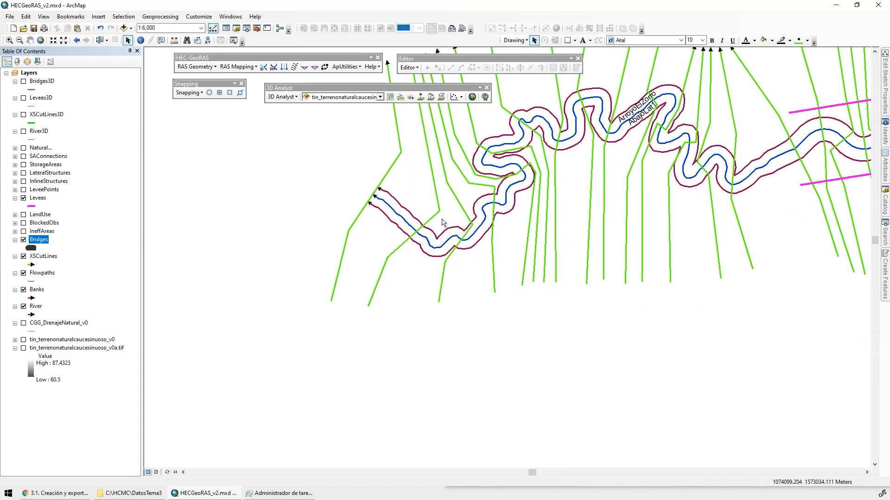
Turn on labels for the XSCutLines layer using the Station field and a text size of 12
{"action": "left_click_drag", "start_coordinate": [403, 301], "coordinate": [388, 275]}
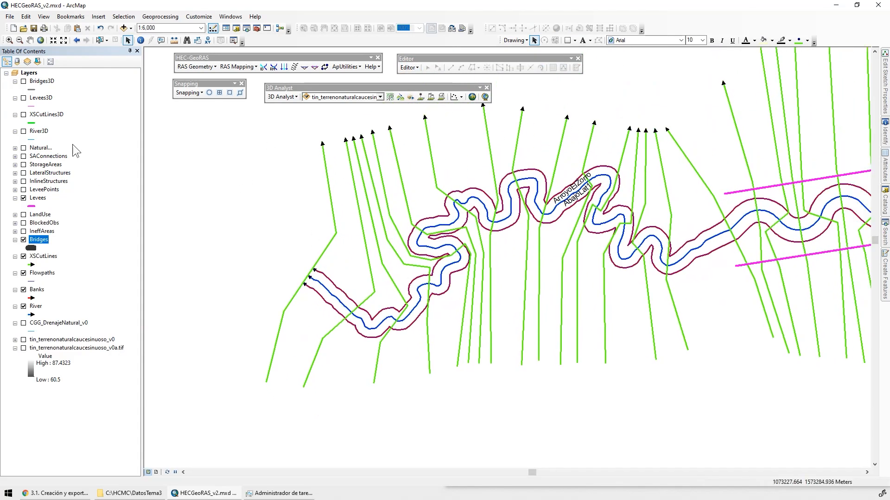
{"action": "left_click", "coordinate": [43, 257]}
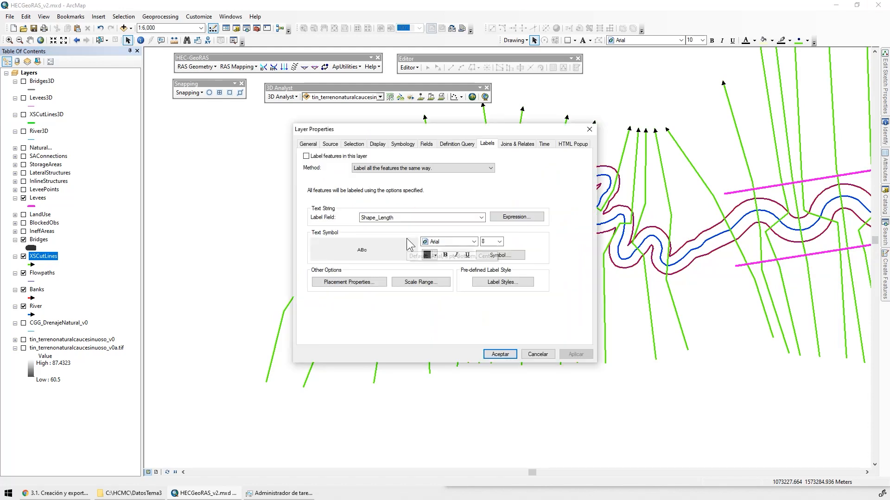
{"action": "left_click", "coordinate": [316, 156]}
{"action": "left_click_drag", "start_coordinate": [355, 130], "coordinate": [483, 131]}
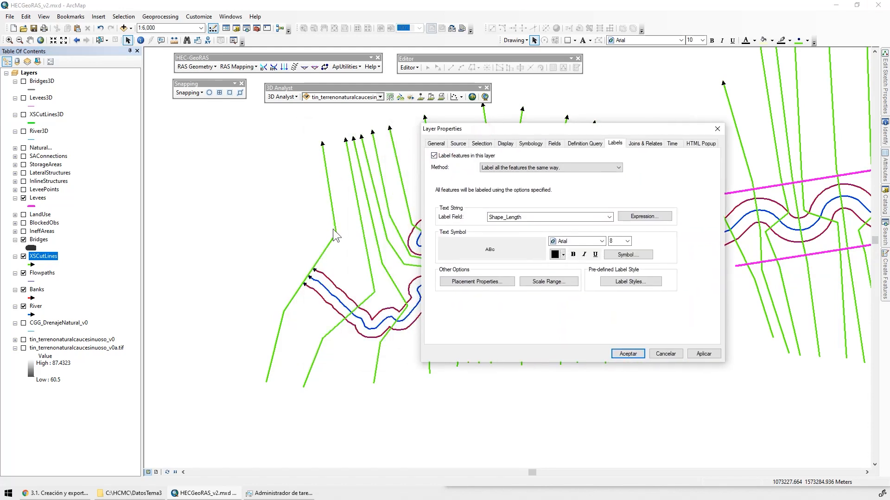
{"action": "left_click", "coordinate": [546, 218]}
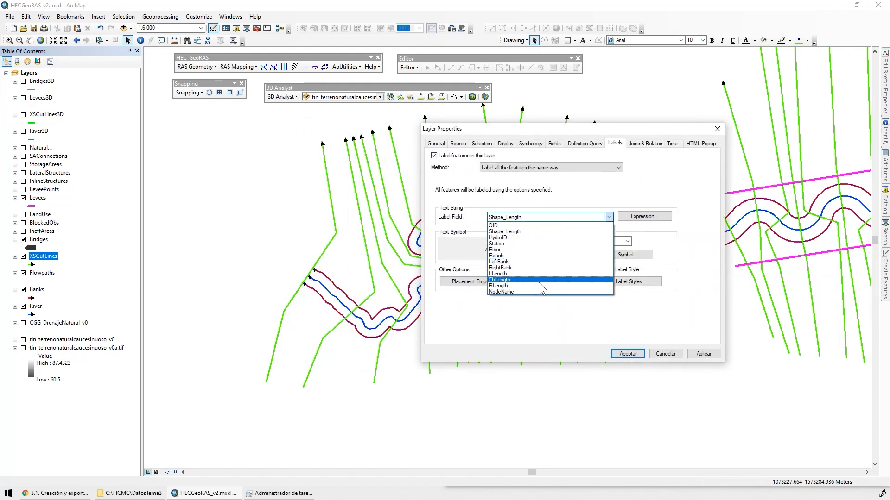
{"action": "left_click", "coordinate": [505, 244]}
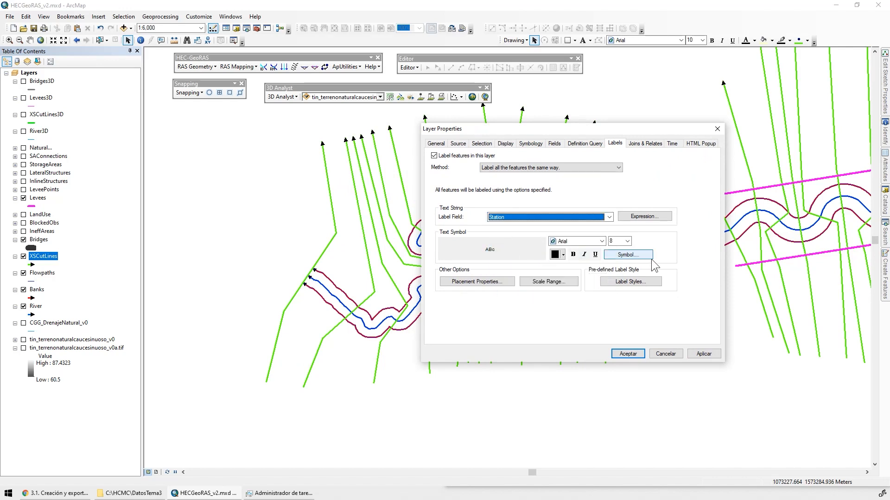
{"action": "left_click", "coordinate": [627, 241]}
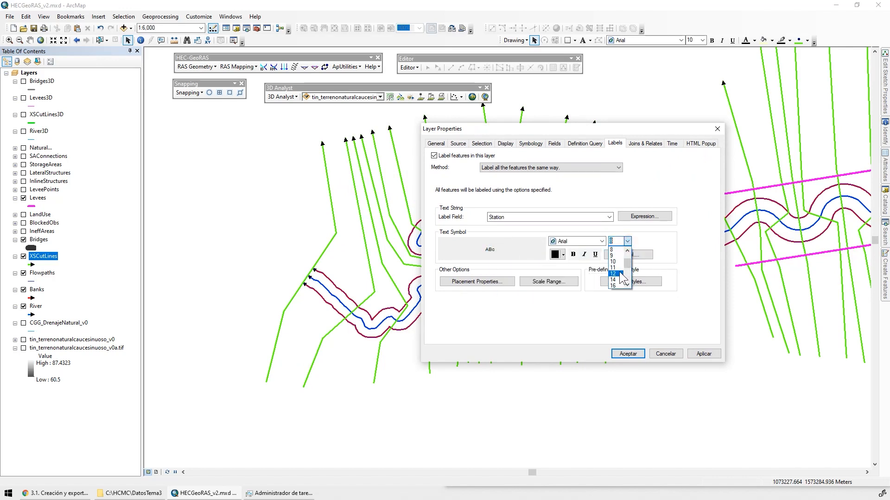
{"action": "left_click", "coordinate": [617, 274]}
Set the XSCutLines label placement to the line end opposite the arrowhead and apply the label settings
{"action": "left_click", "coordinate": [477, 281]}
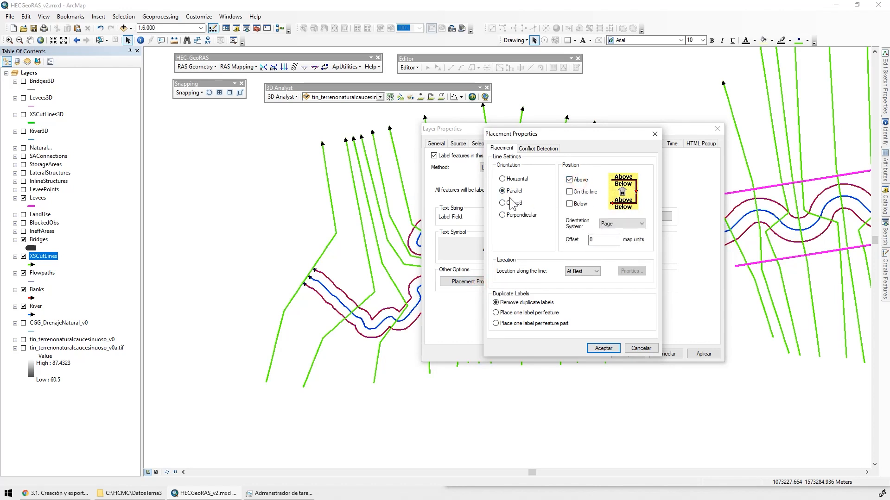
{"action": "left_click", "coordinate": [603, 348]}
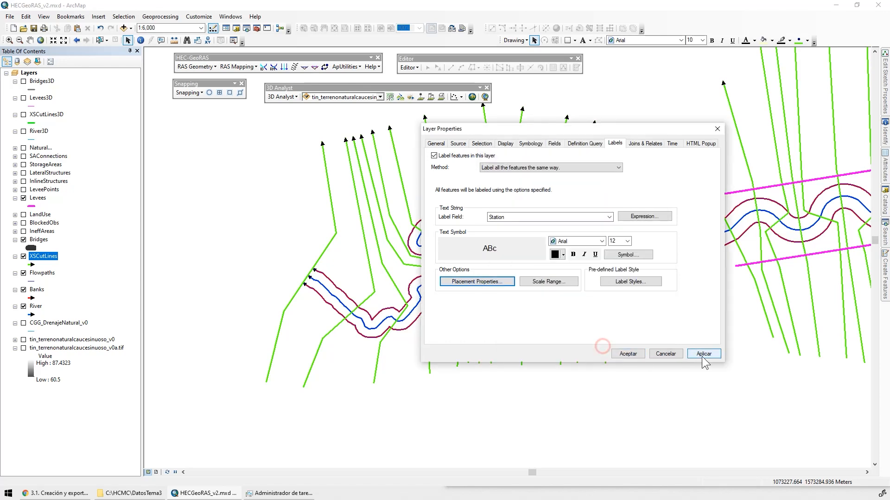
{"action": "left_click", "coordinate": [704, 353]}
{"action": "left_click", "coordinate": [511, 282]}
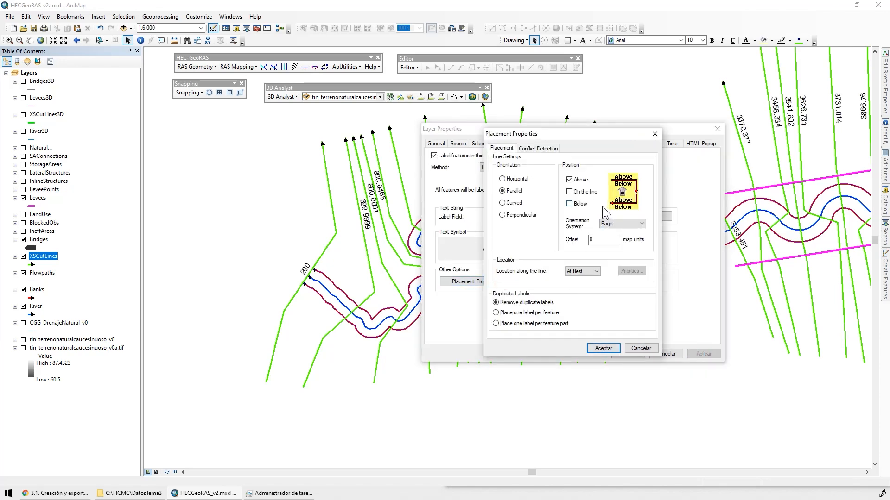
{"action": "left_click", "coordinate": [582, 271]}
{"action": "left_click", "coordinate": [583, 286]}
{"action": "left_click", "coordinate": [603, 348]}
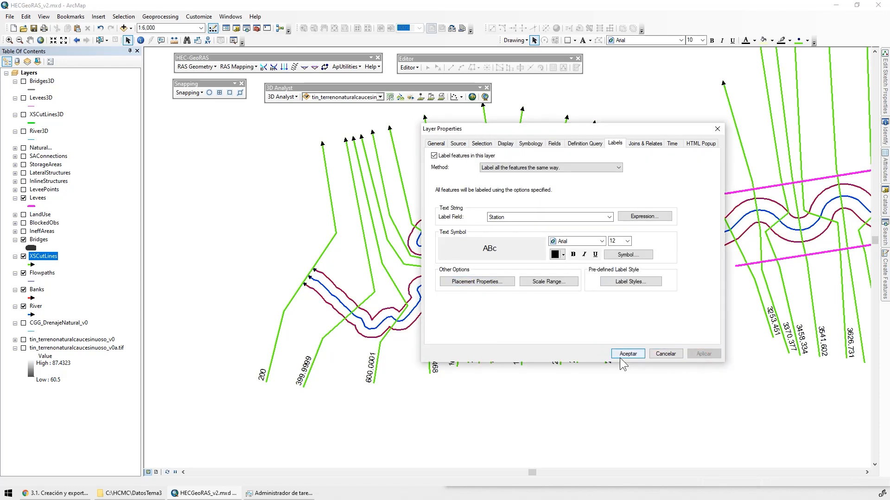
{"action": "left_click", "coordinate": [627, 354]}
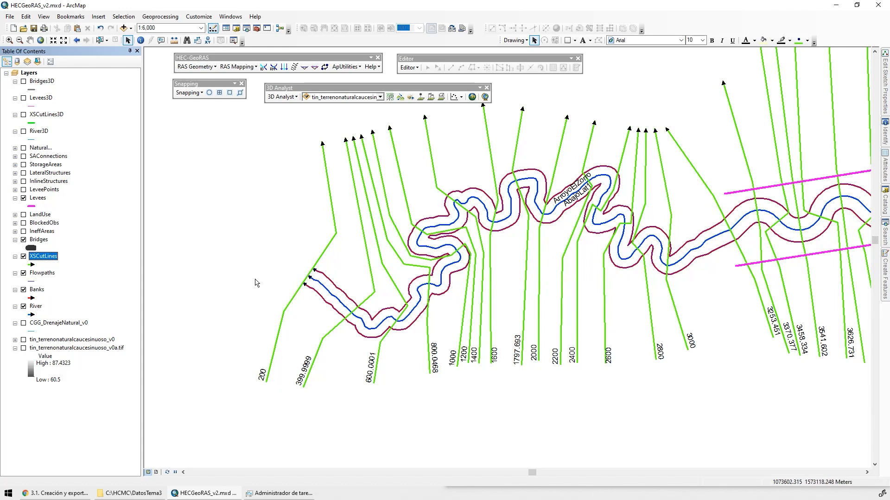
Recompute all stream centerline attributes with the All Stream Tools batch, clearing the existing River3D records
{"action": "left_click", "coordinate": [196, 67]}
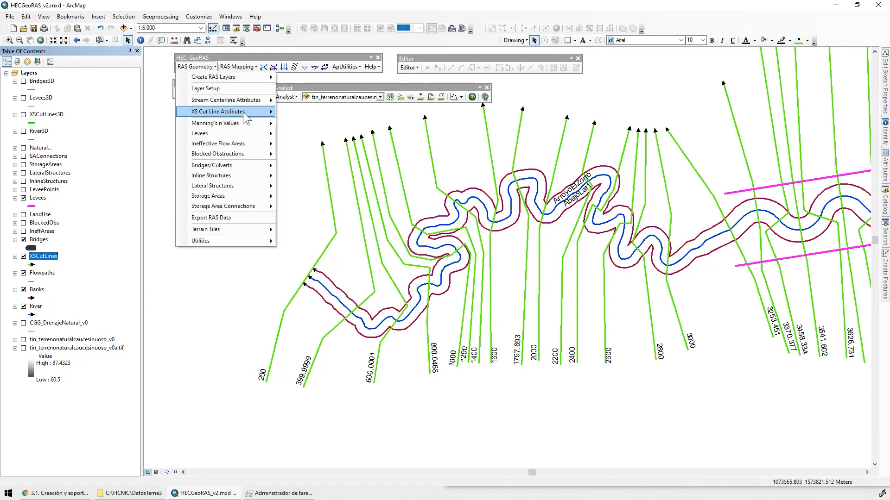
{"action": "mouse_move", "coordinate": [251, 101]}
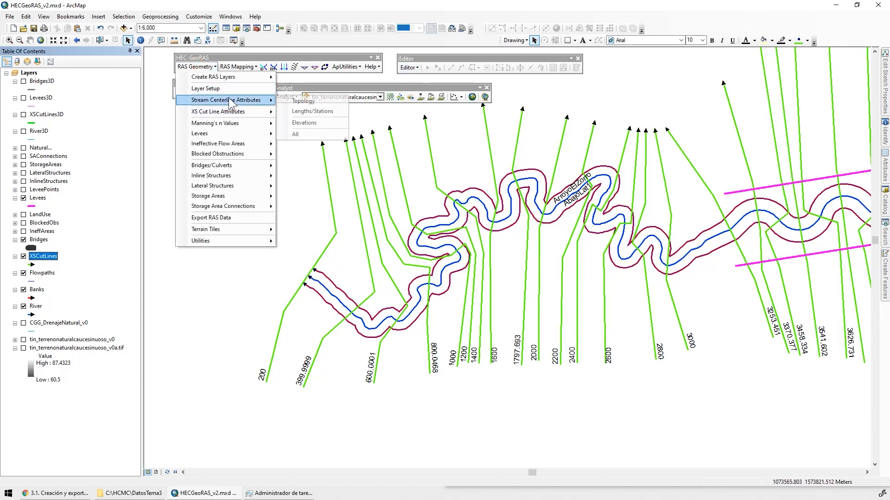
{"action": "left_click", "coordinate": [316, 134]}
{"action": "left_click", "coordinate": [416, 274]}
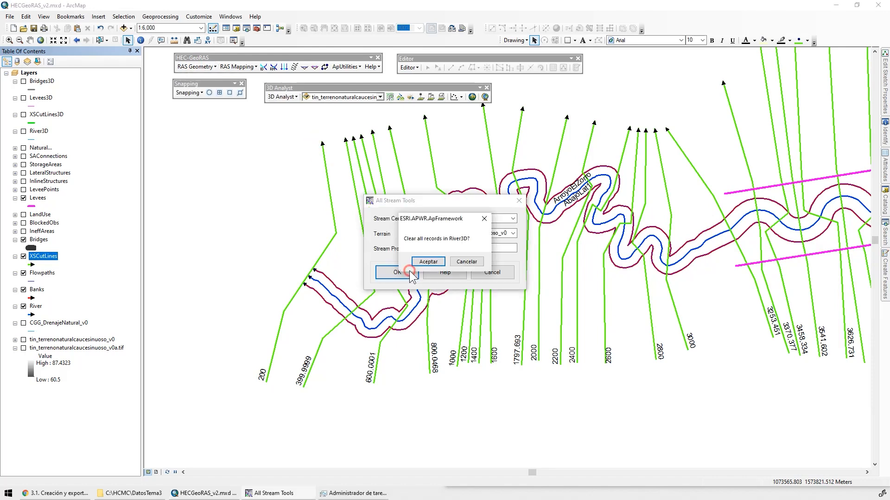
{"action": "left_click", "coordinate": [423, 287]}
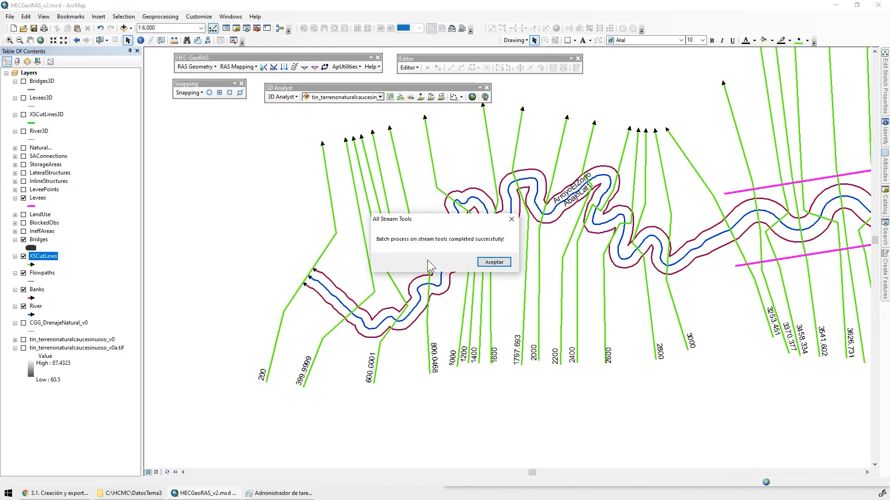
{"action": "left_click", "coordinate": [491, 289]}
Recompute all XS cut line attributes using the River, Banks, Flowpaths, XSCutLines and tin_terrenonaturalcaucesinuoso_v0 layers, with profiles in XSCutLines3D
{"action": "left_click", "coordinate": [196, 67]}
{"action": "mouse_move", "coordinate": [246, 114]}
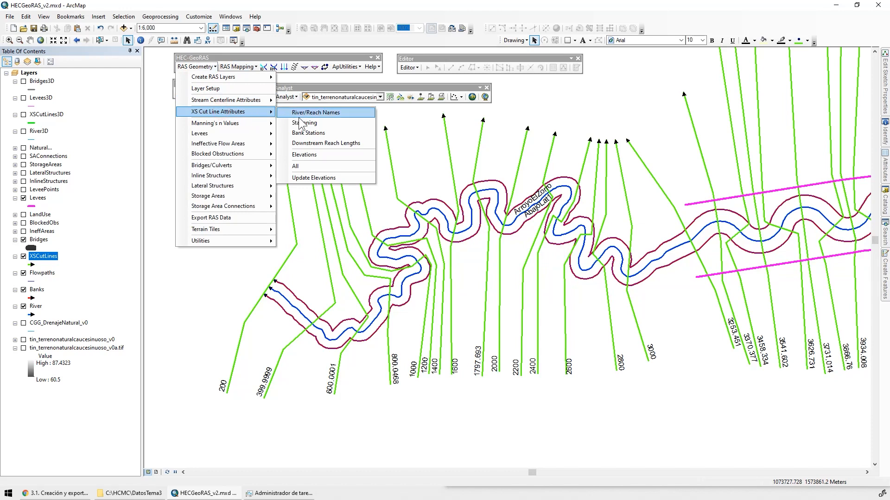
{"action": "left_click", "coordinate": [302, 166]}
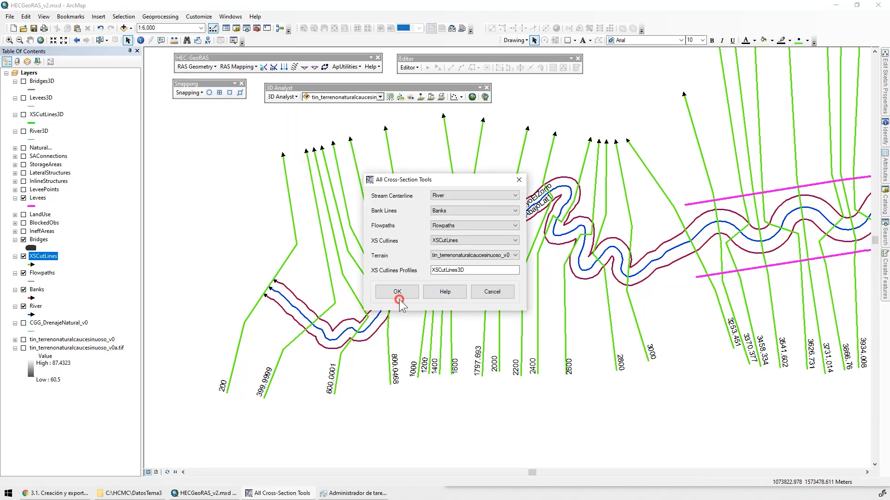
{"action": "left_click", "coordinate": [398, 293]}
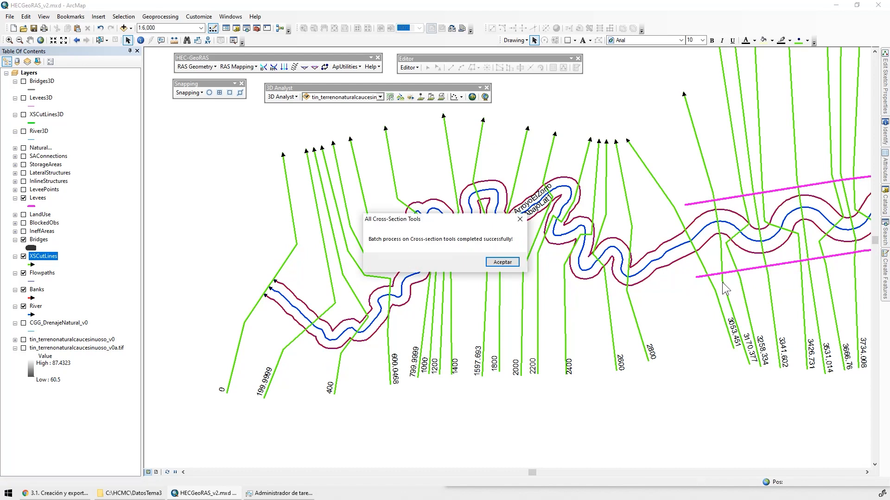
{"action": "left_click", "coordinate": [498, 261]}
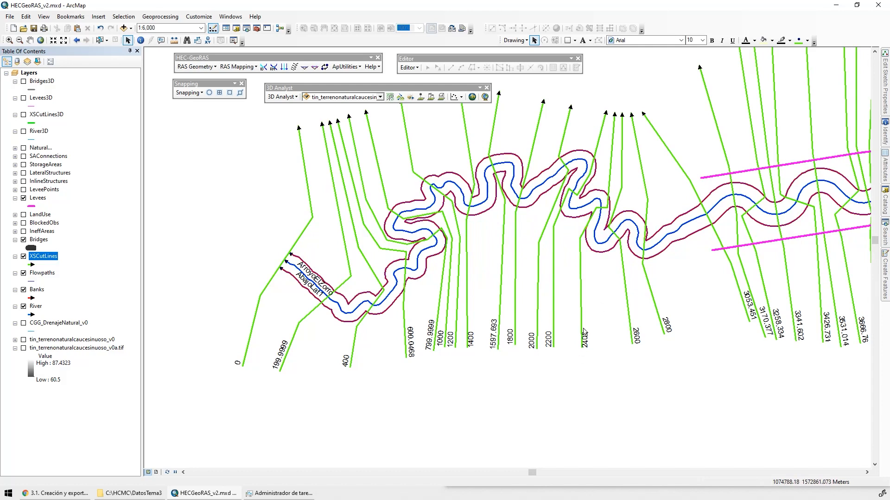
Recompute all levee attributes with the All Levees Tools batch without levee points, clearing the existing Levees3D records
{"action": "left_click", "coordinate": [195, 67]}
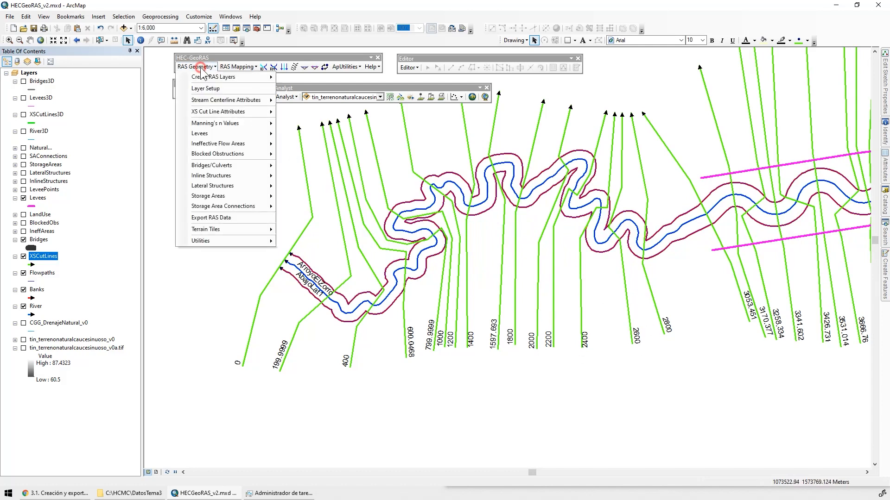
{"action": "mouse_move", "coordinate": [232, 133]}
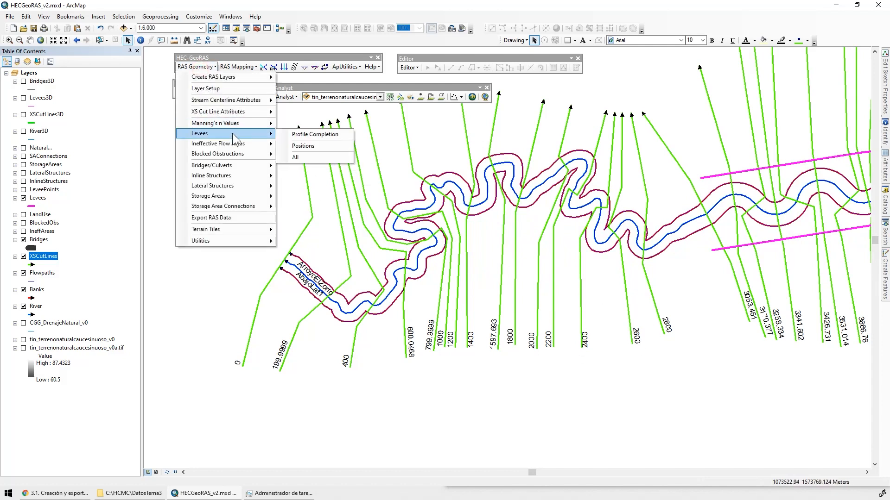
{"action": "left_click", "coordinate": [306, 158]}
{"action": "left_click", "coordinate": [397, 313]}
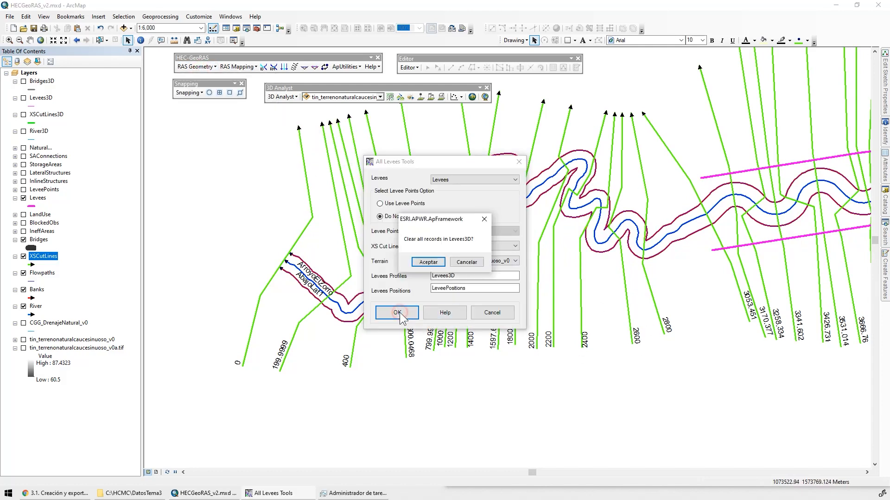
{"action": "left_click", "coordinate": [424, 262]}
{"action": "left_click", "coordinate": [422, 262]}
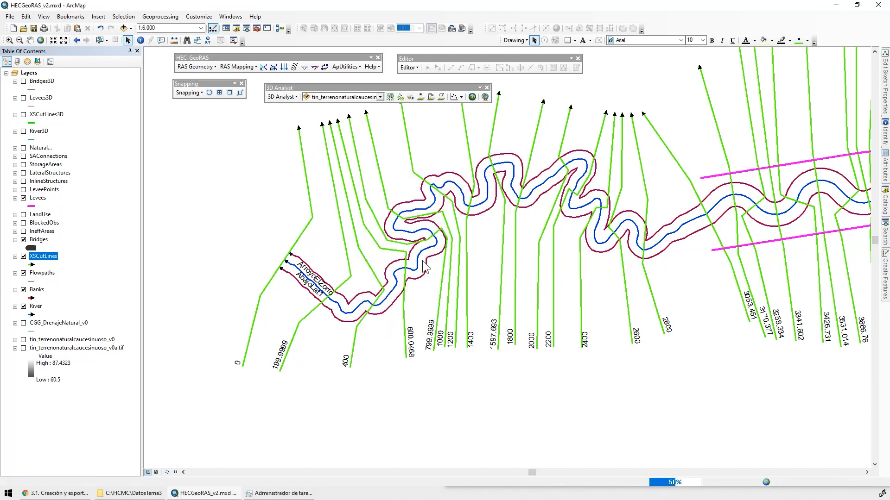
{"action": "left_click", "coordinate": [494, 264]}
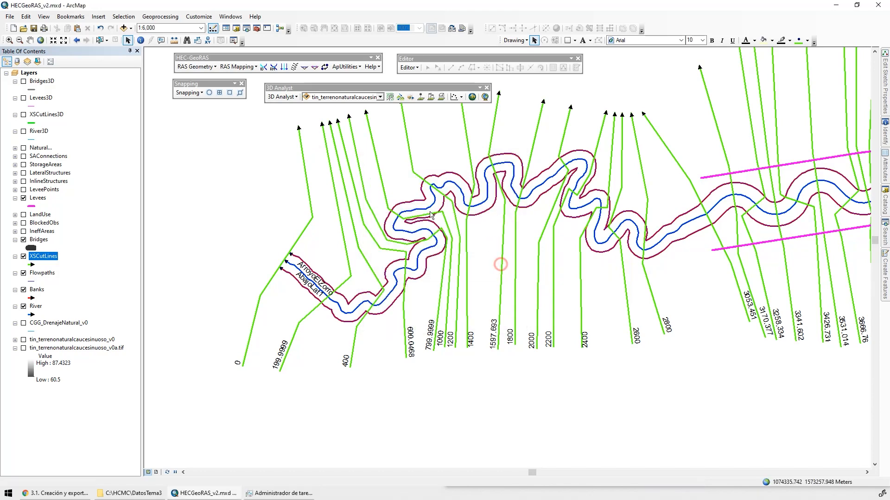
Recompute all bridge attributes from Bridges, River and tin_terrenonaturalcaucesinuoso_v0, clearing the existing Bridges3D records
{"action": "left_click", "coordinate": [195, 67]}
{"action": "mouse_move", "coordinate": [227, 168]}
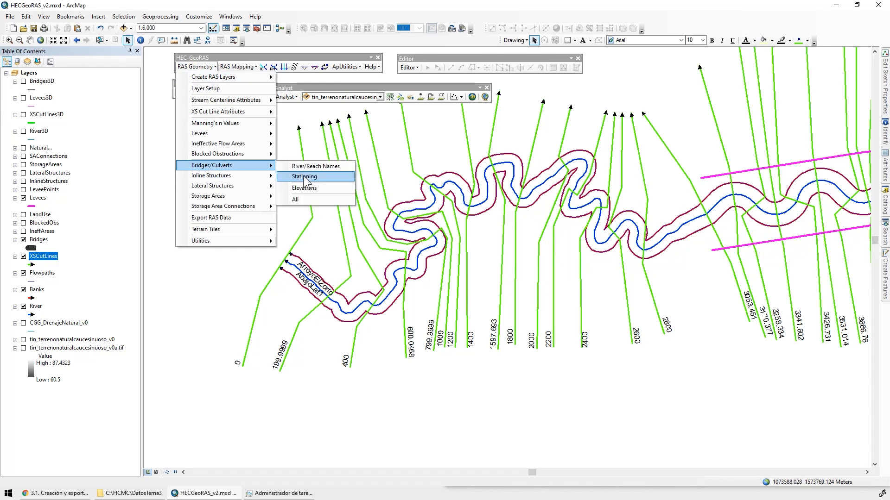
{"action": "left_click", "coordinate": [307, 200]}
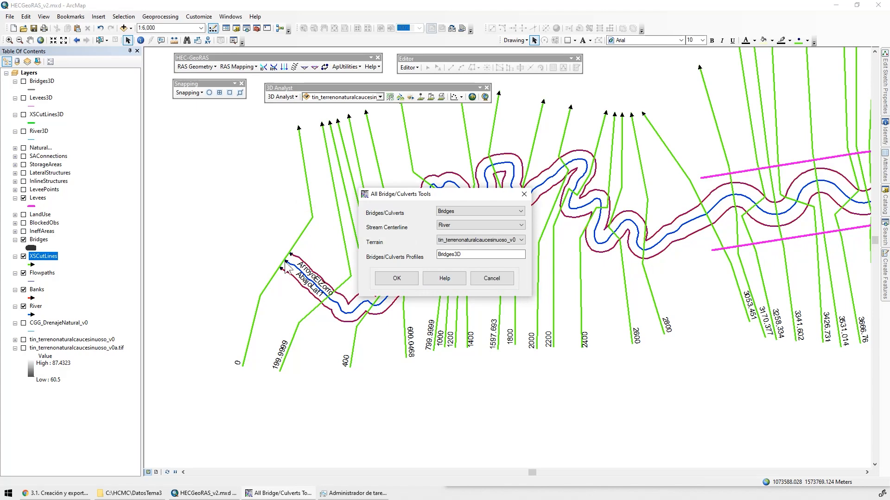
{"action": "left_click", "coordinate": [390, 280]}
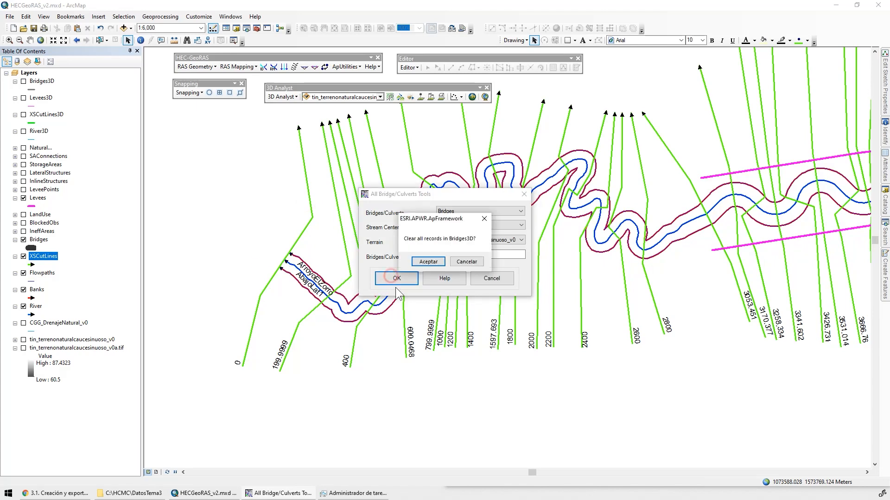
{"action": "left_click", "coordinate": [428, 262]}
{"action": "left_click", "coordinate": [499, 260]}
Bring the whole river network into view on the map and launch ArcScene
{"action": "left_click_drag", "start_coordinate": [465, 274], "coordinate": [318, 304]}
{"action": "scroll", "coordinate": [458, 297], "scroll_direction": "down", "scroll_amount": 4}
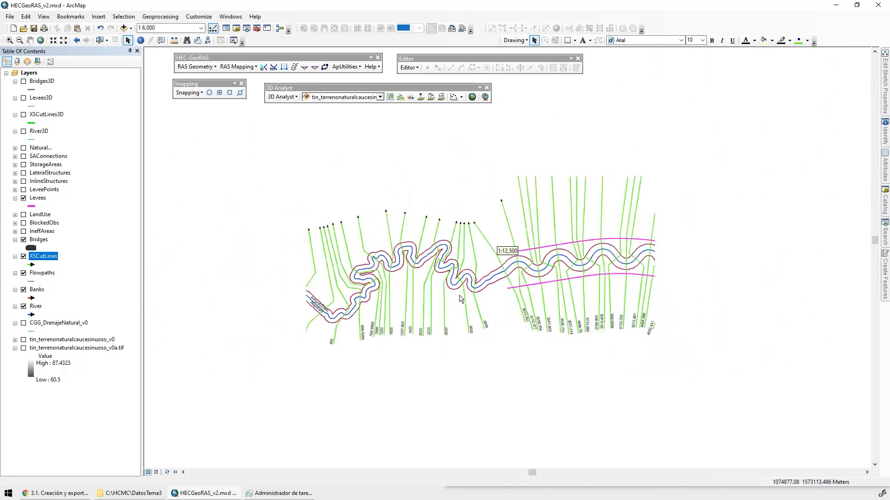
{"action": "left_click_drag", "start_coordinate": [635, 264], "coordinate": [363, 180]}
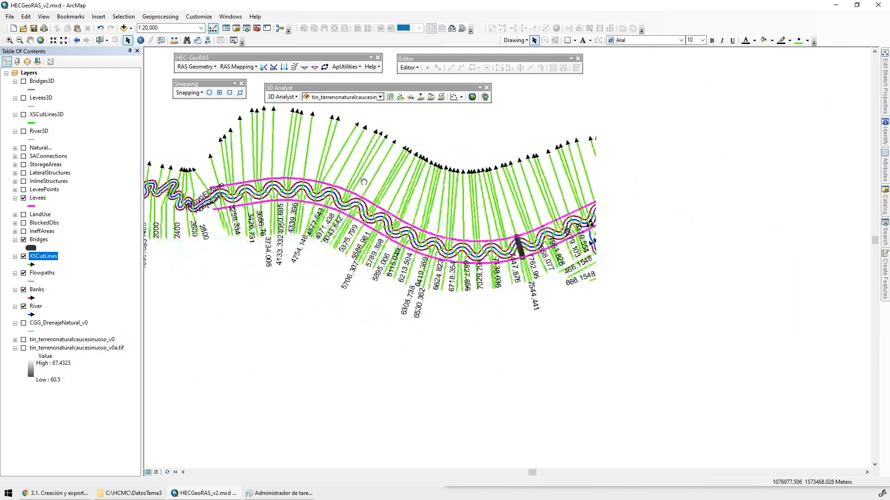
{"action": "left_click_drag", "start_coordinate": [649, 280], "coordinate": [770, 272]}
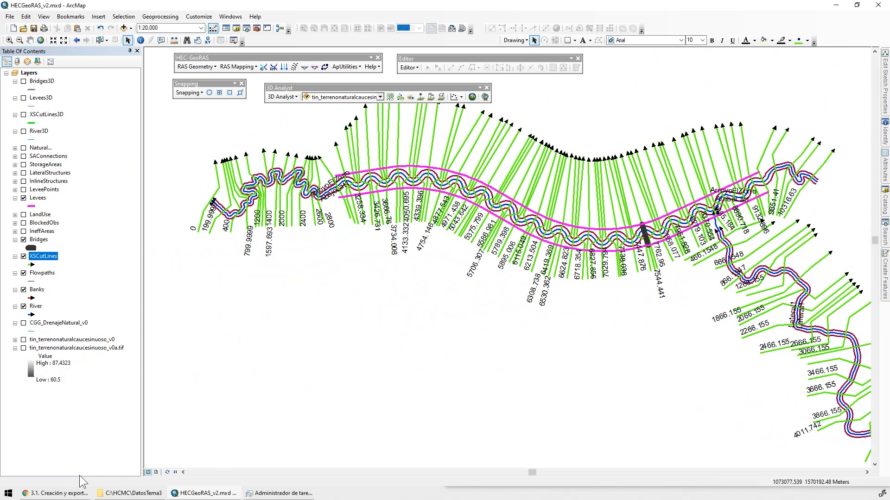
{"action": "left_click", "coordinate": [8, 493]}
{"action": "left_click", "coordinate": [149, 343]}
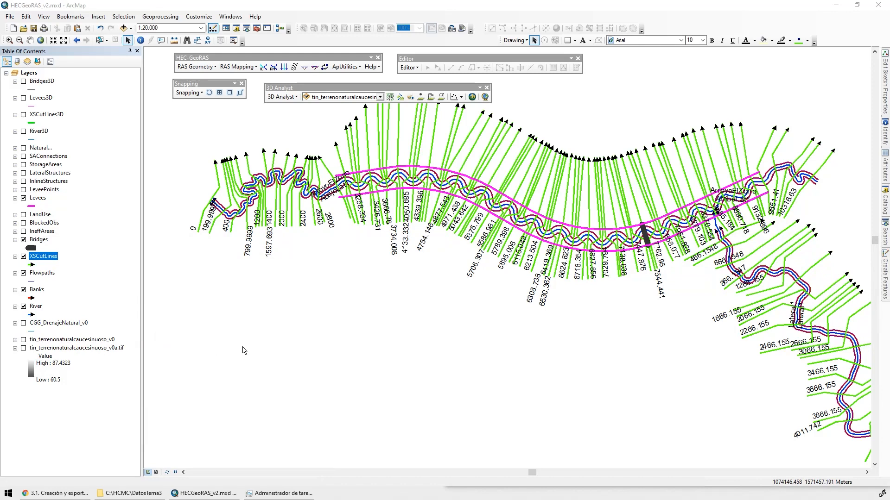
Check the data source of the Bridges3D layer, including its geodatabase path and feature dataset, and close its properties without changes
{"action": "left_click", "coordinate": [51, 82]}
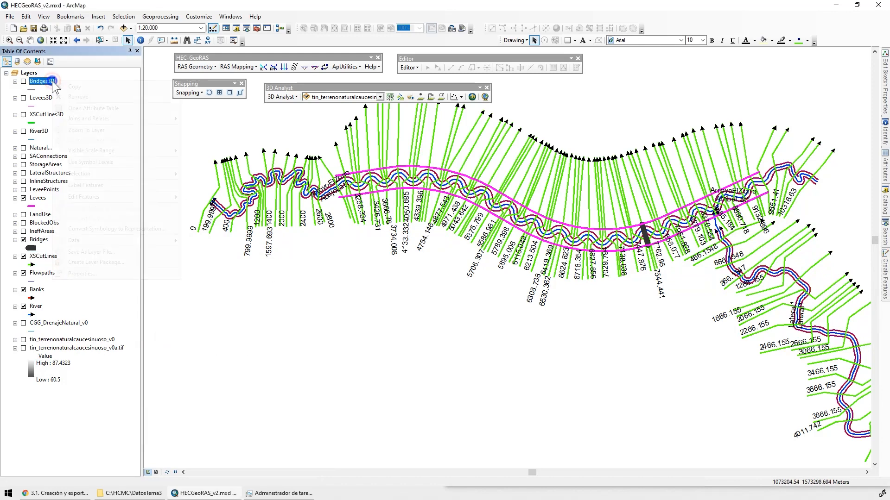
{"action": "right_click", "coordinate": [52, 82]}
{"action": "left_click", "coordinate": [114, 274]}
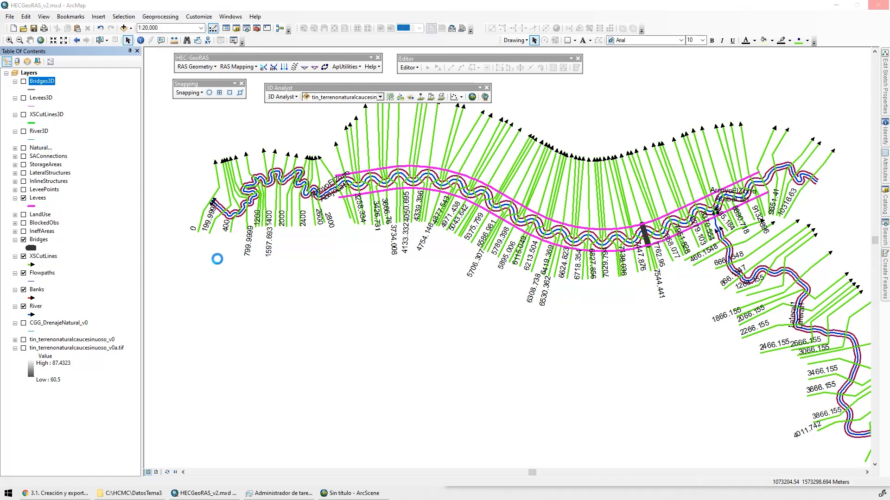
{"action": "left_click", "coordinate": [330, 144]}
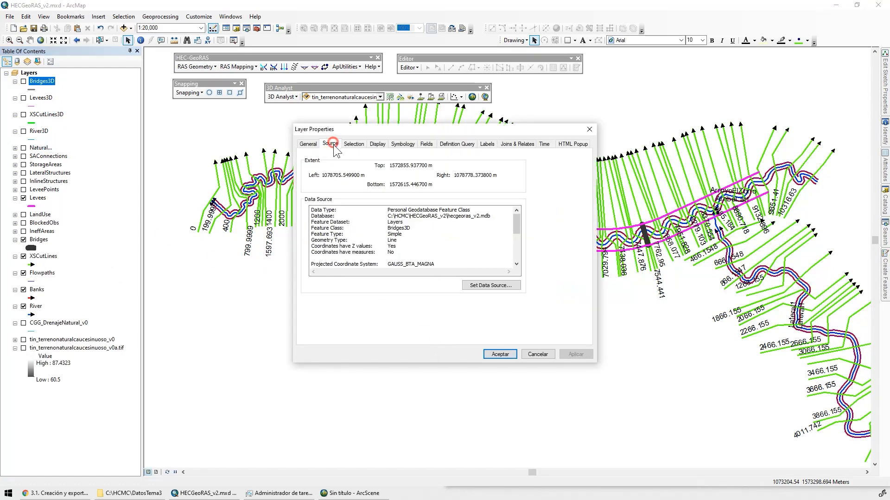
{"action": "left_click_drag", "start_coordinate": [447, 216], "coordinate": [499, 219]}
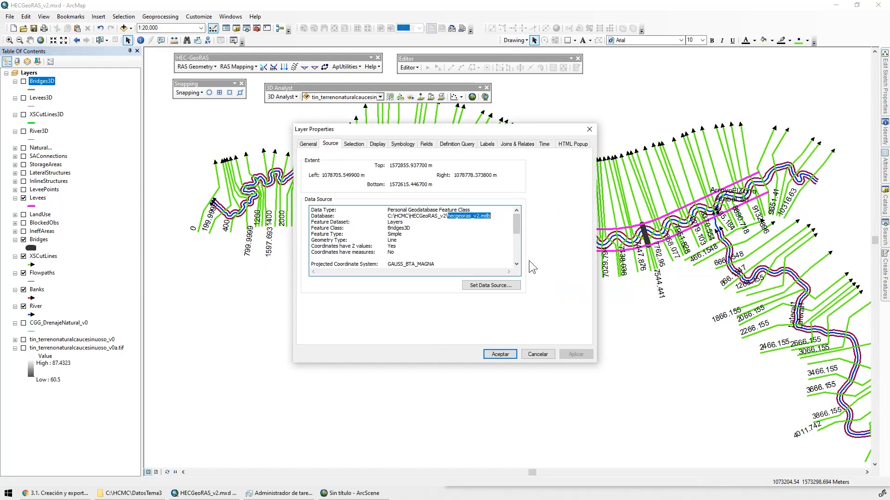
{"action": "left_click", "coordinate": [396, 222]}
{"action": "left_click", "coordinate": [537, 354]}
Switch to ArcScene with an empty scene and browse for data in the Layers dataset of the HECGeoRAS_v2 project geodatabase
{"action": "left_click", "coordinate": [354, 493]}
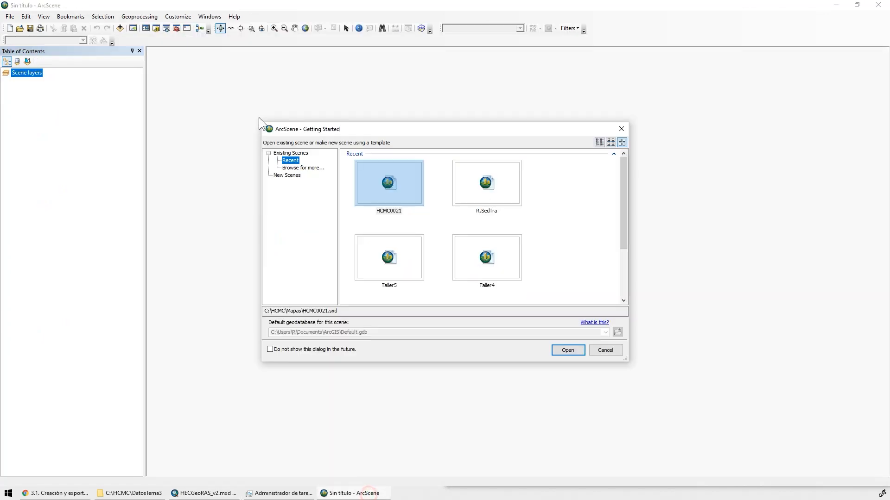
{"action": "left_click", "coordinate": [621, 129]}
{"action": "left_click", "coordinate": [120, 28]}
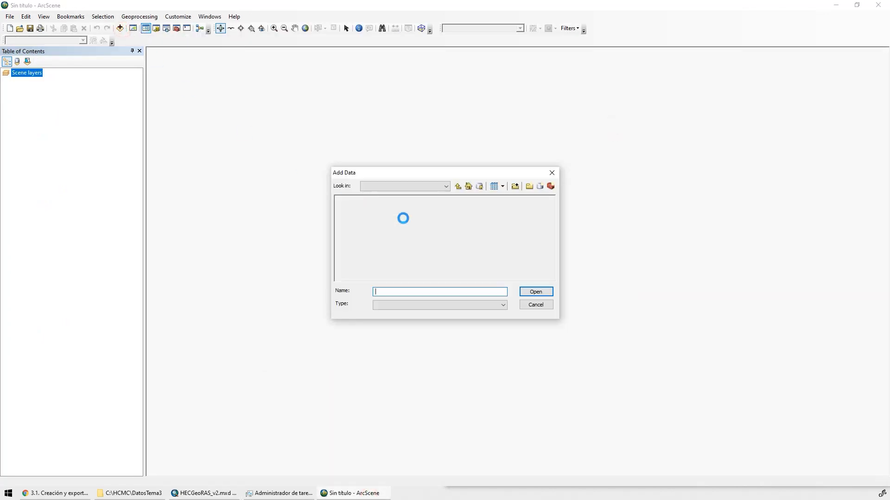
{"action": "left_click", "coordinate": [459, 185]}
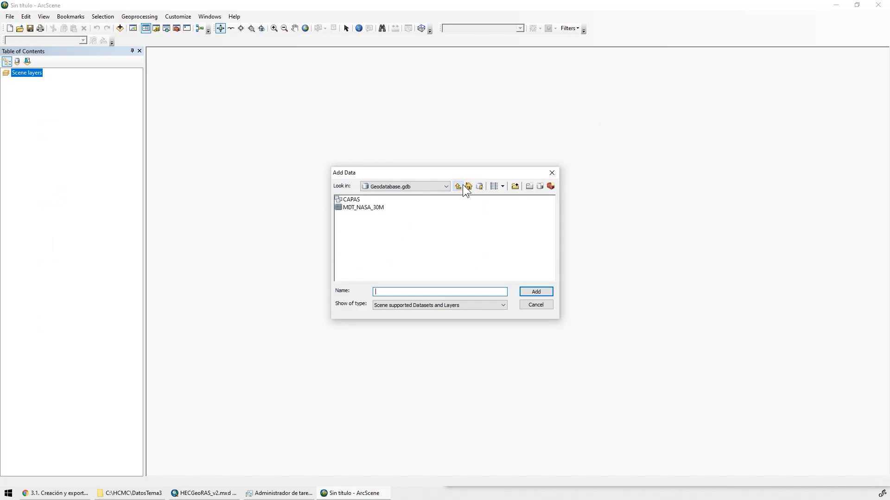
{"action": "left_click", "coordinate": [463, 185]}
{"action": "left_click", "coordinate": [463, 186]}
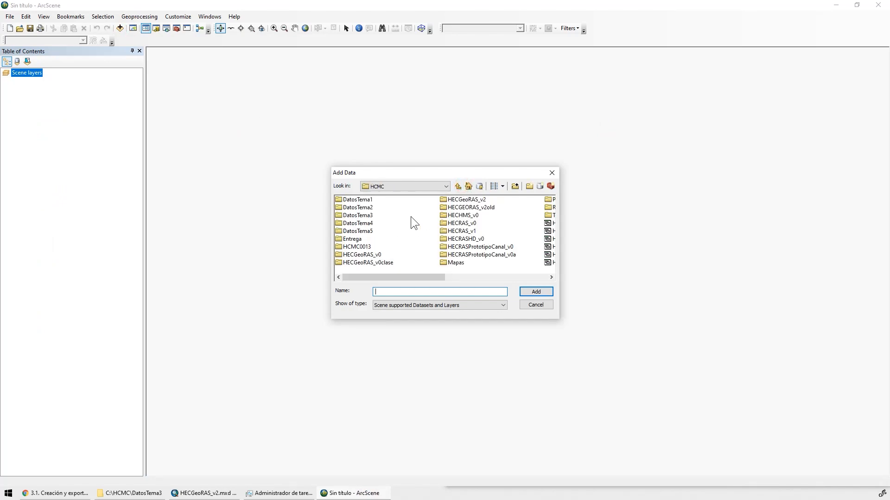
{"action": "double_click", "coordinate": [471, 201]}
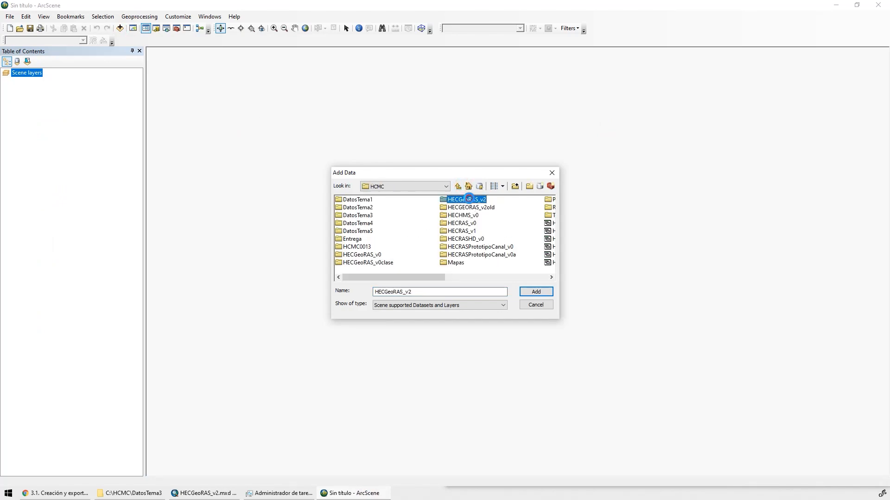
{"action": "double_click", "coordinate": [371, 202]}
{"action": "double_click", "coordinate": [348, 200]}
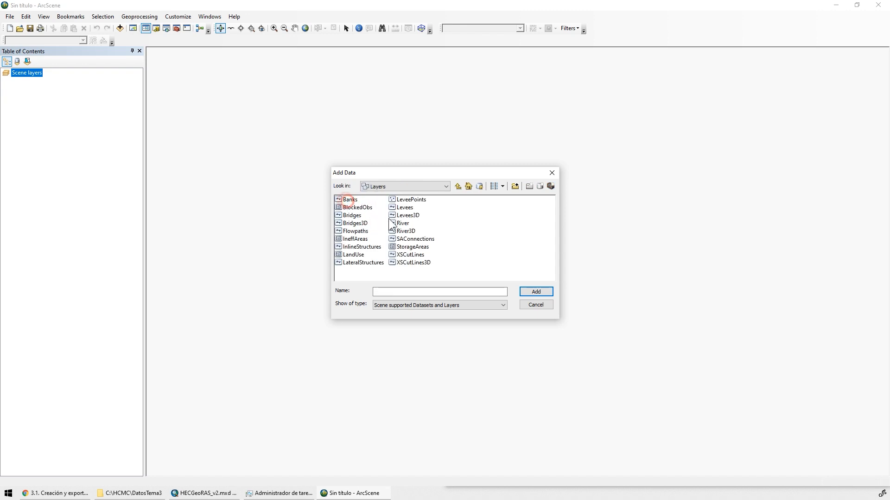
Add the Bridges3D, Levees3D, River3D and XSCutLines3D feature classes to the scene
{"action": "left_click", "coordinate": [358, 225]}
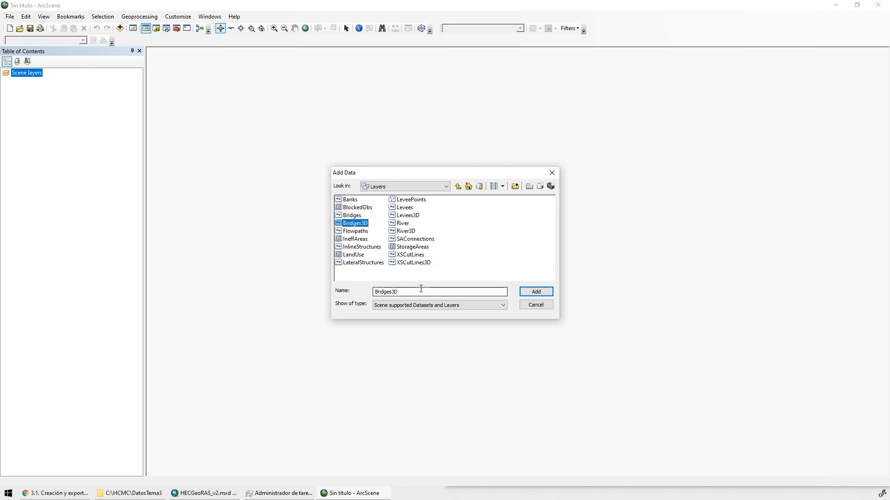
{"action": "left_click", "coordinate": [408, 215], "text": "ctrl"}
{"action": "left_click", "coordinate": [414, 231], "text": "ctrl"}
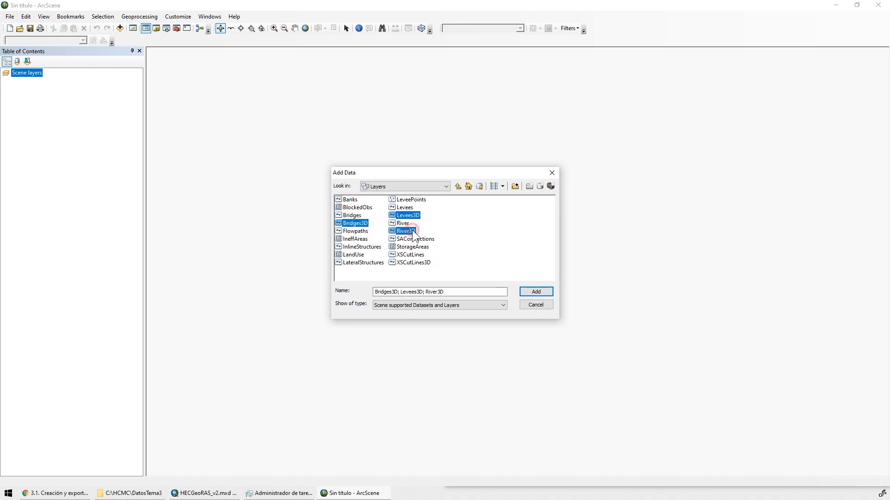
{"action": "left_click", "coordinate": [415, 263], "text": "ctrl"}
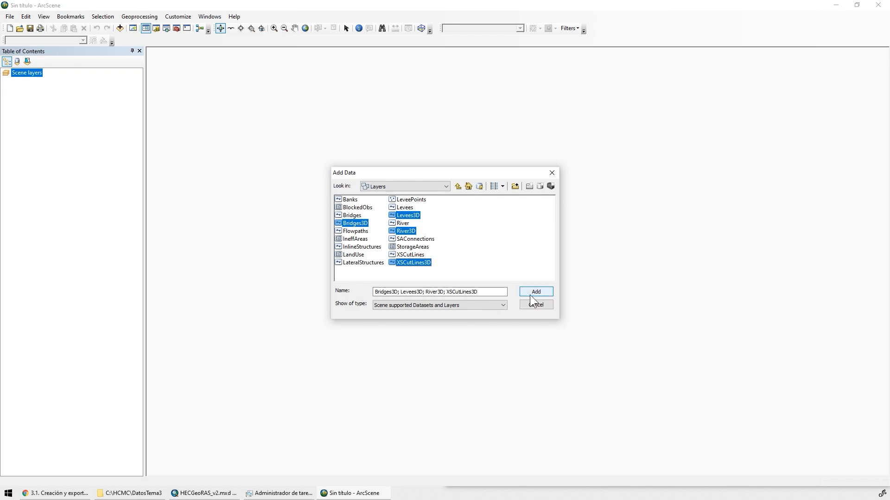
{"action": "key", "text": "Return"}
Set the scene's vertical exaggeration to 10
{"action": "double_click", "coordinate": [26, 72]}
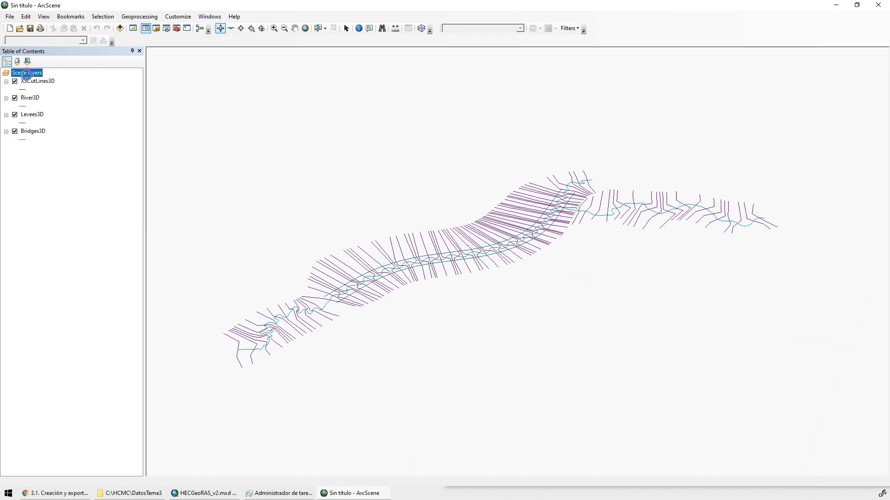
{"action": "left_click", "coordinate": [432, 203]}
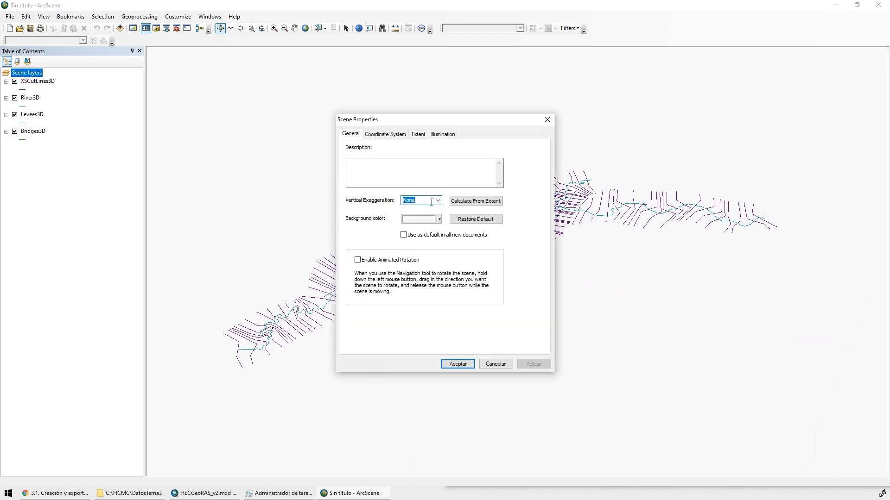
{"action": "type", "text": "10"}
{"action": "key", "text": "Return"}
Centre the 3D view near the river confluence and examine the cross-sections, levees and stream centerline up close
{"action": "scroll", "coordinate": [582, 170], "scroll_direction": "down", "scroll_amount": 4}
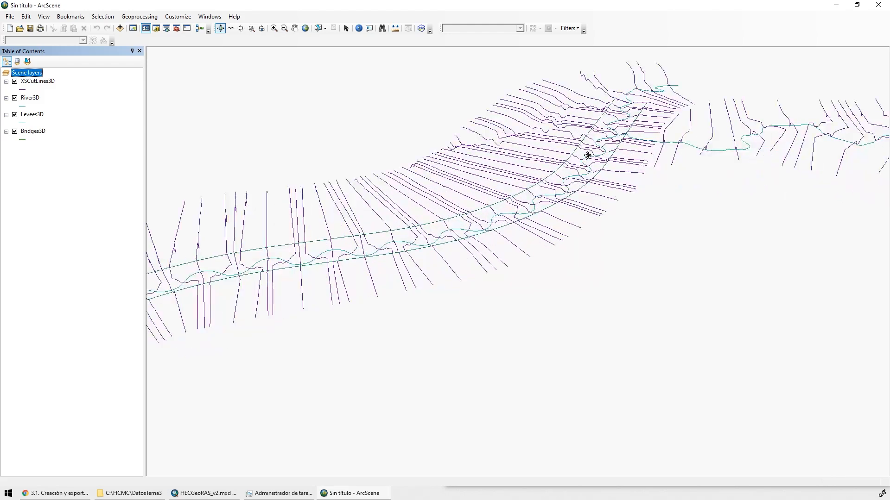
{"action": "left_click_drag", "start_coordinate": [587, 155], "coordinate": [606, 156]}
{"action": "left_click", "coordinate": [241, 28]}
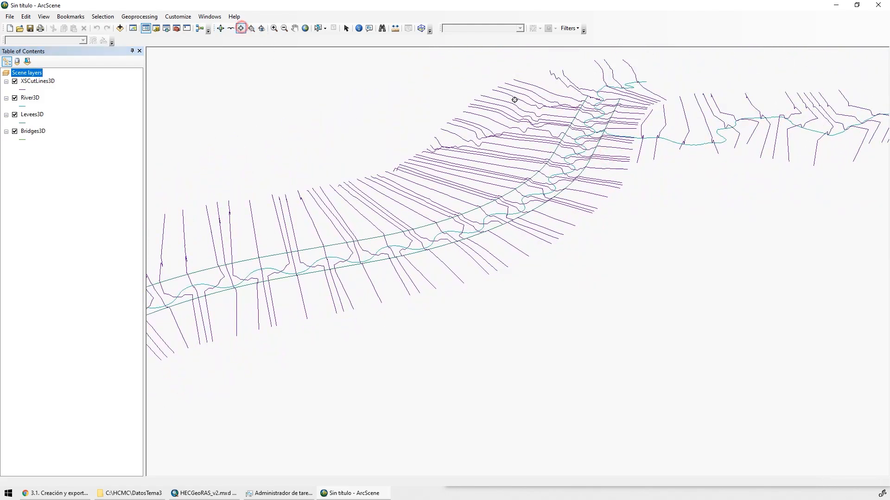
{"action": "left_click", "coordinate": [601, 102]}
{"action": "left_click", "coordinate": [220, 29]}
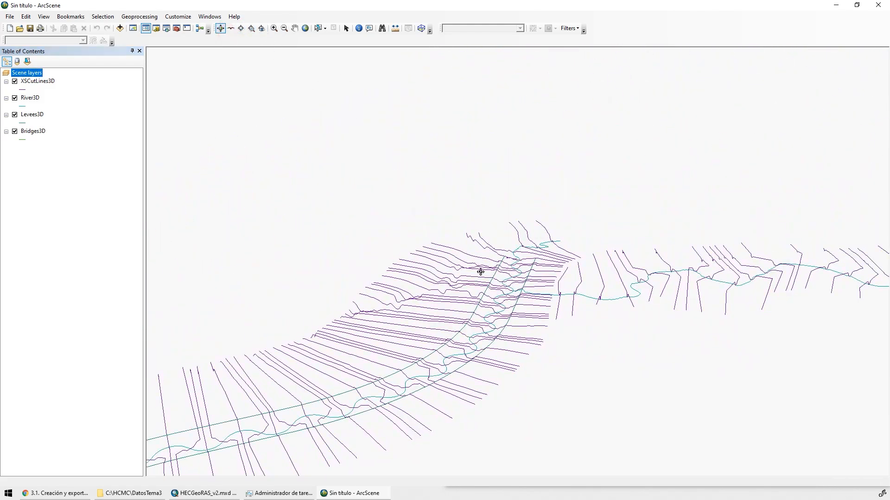
{"action": "scroll", "coordinate": [542, 297], "scroll_direction": "down", "scroll_amount": 3}
{"action": "left_click_drag", "start_coordinate": [541, 297], "coordinate": [588, 250]}
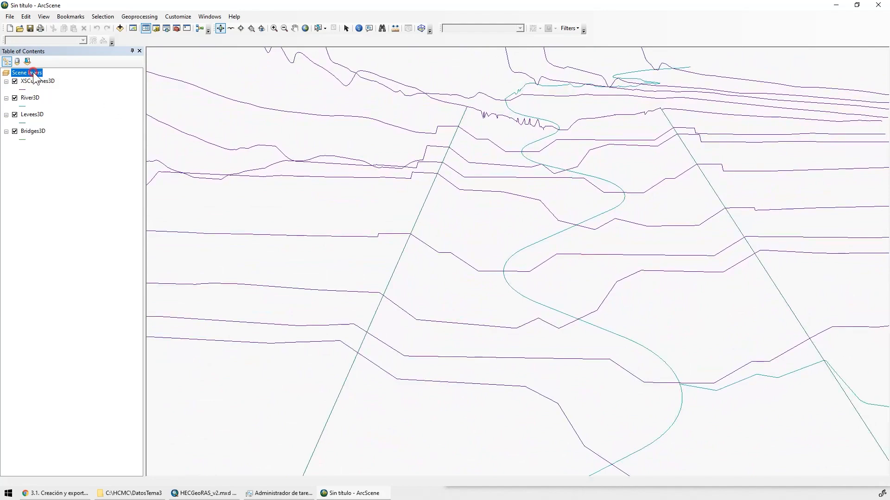
Set the scene's vertical exaggeration to 20 and examine the cross-section profiles, levees and river lines around the confluence
{"action": "double_click", "coordinate": [33, 72]}
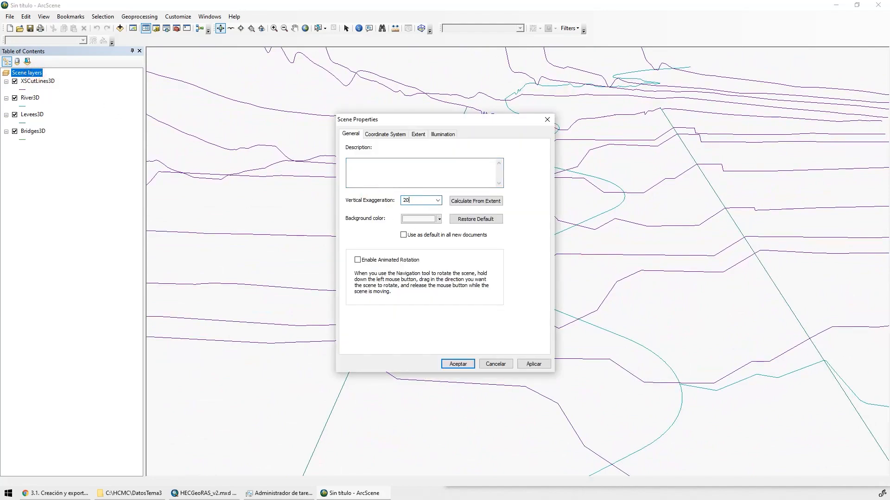
{"action": "key", "text": "Return"}
{"action": "left_click_drag", "start_coordinate": [651, 204], "coordinate": [503, 292]}
{"action": "scroll", "coordinate": [420, 266], "scroll_direction": "down", "scroll_amount": 3}
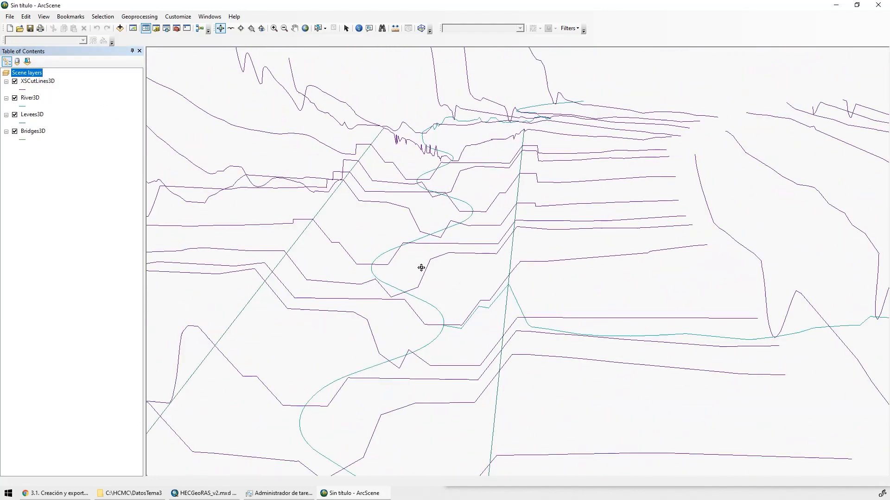
{"action": "left_click_drag", "start_coordinate": [421, 266], "coordinate": [446, 269]}
{"action": "scroll", "coordinate": [473, 324], "scroll_direction": "down", "scroll_amount": 3}
{"action": "left_click_drag", "start_coordinate": [444, 369], "coordinate": [448, 297]}
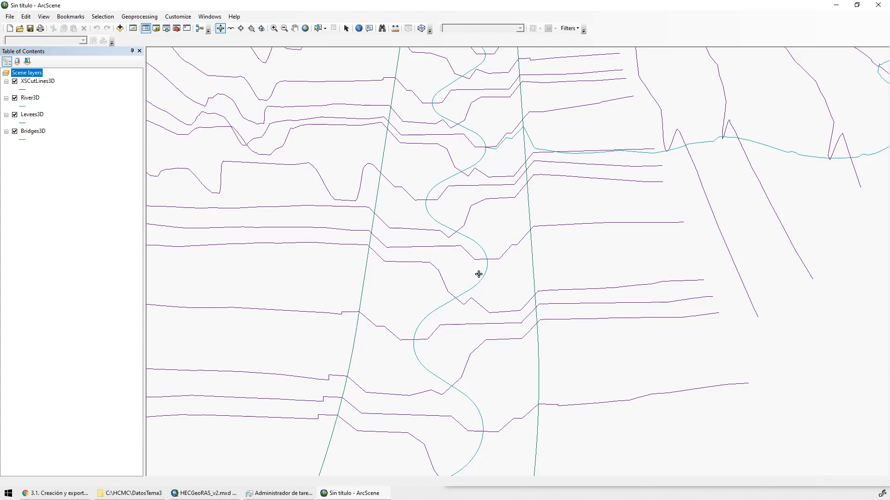
{"action": "left_click_drag", "start_coordinate": [442, 227], "coordinate": [391, 238]}
{"action": "left_click_drag", "start_coordinate": [420, 129], "coordinate": [419, 240]}
{"action": "scroll", "coordinate": [432, 238], "scroll_direction": "up", "scroll_amount": 5}
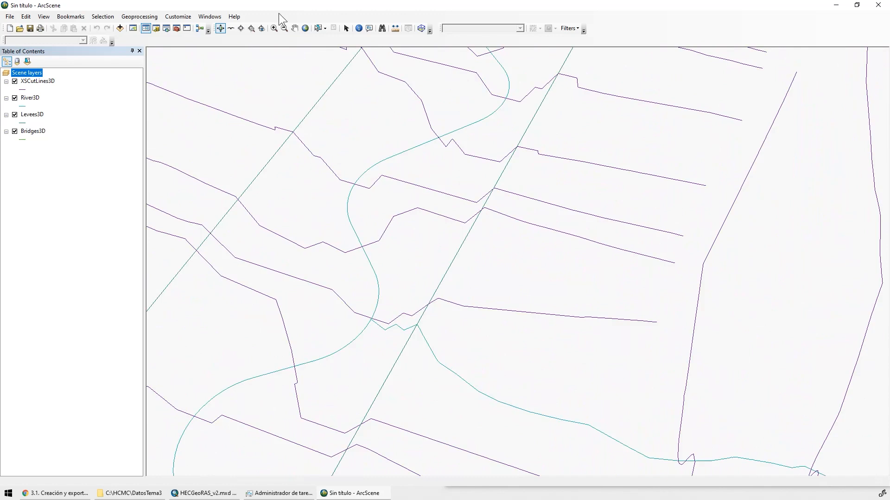
Examine the 3D cross-sections, levees and river lines around the confluence from other angles, and close the scene without saving it
{"action": "left_click", "coordinate": [246, 41]}
{"action": "left_click_drag", "start_coordinate": [349, 224], "coordinate": [363, 249]}
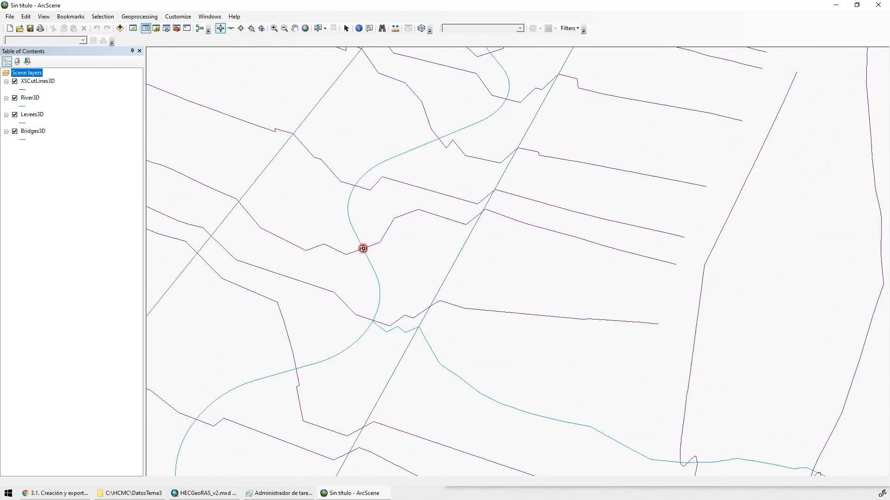
{"action": "left_click", "coordinate": [241, 29]}
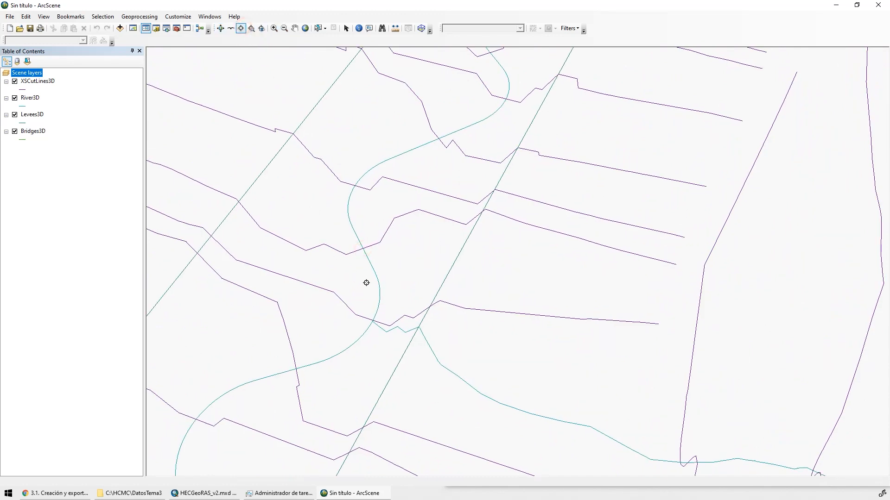
{"action": "left_click", "coordinate": [363, 247]}
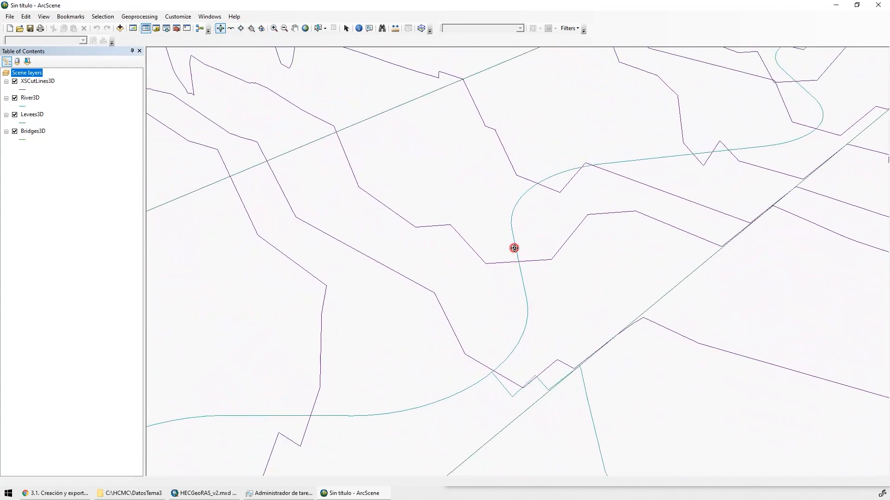
{"action": "left_click_drag", "start_coordinate": [514, 248], "coordinate": [525, 264]}
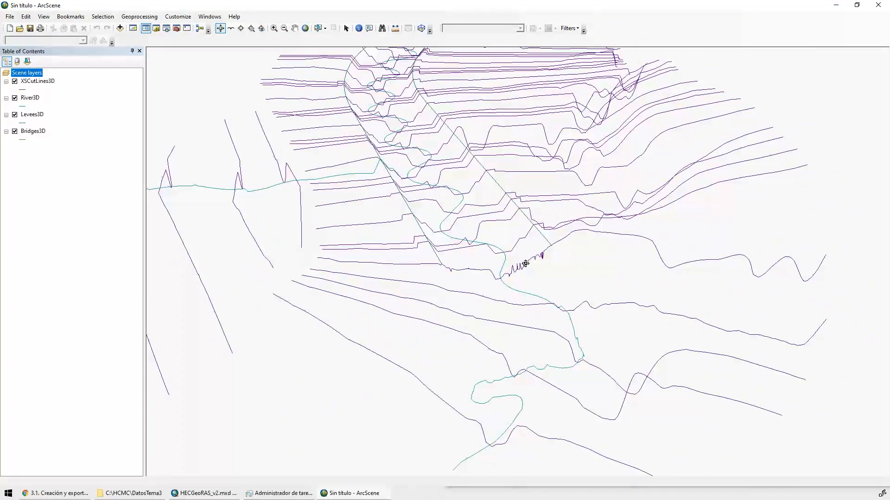
{"action": "left_click_drag", "start_coordinate": [345, 260], "coordinate": [484, 320]}
{"action": "left_click", "coordinate": [878, 5]}
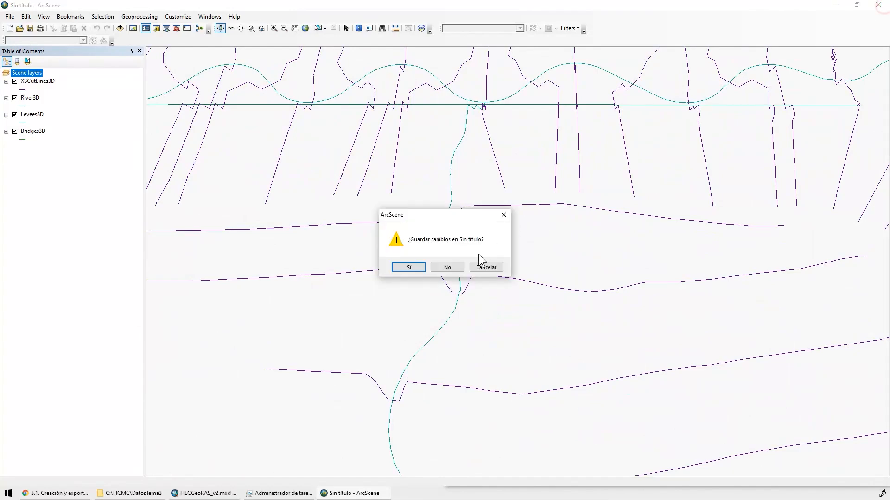
{"action": "left_click", "coordinate": [447, 267]}
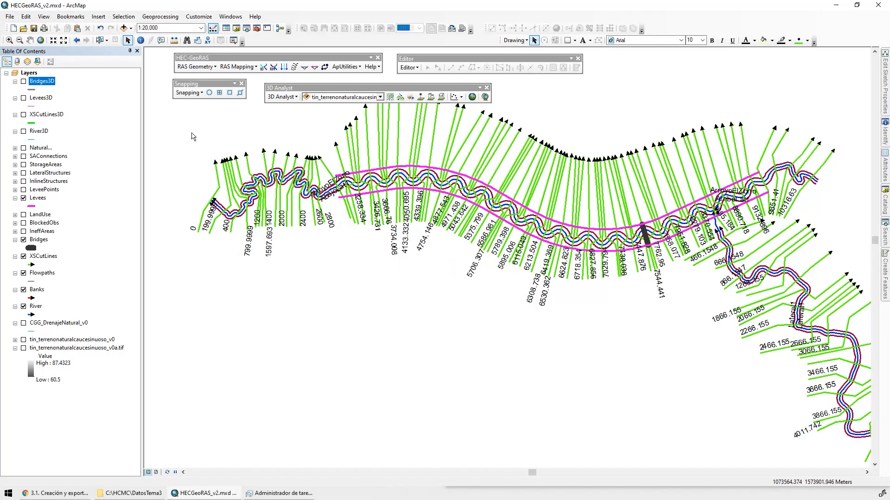
Open the HEC-GeoRAS Export RAS Data tool and copy its RAS file path C:\HCMC\HECGeoRAS_v2\GIS2RAS into a new Notepad++ document
{"action": "left_click", "coordinate": [195, 68]}
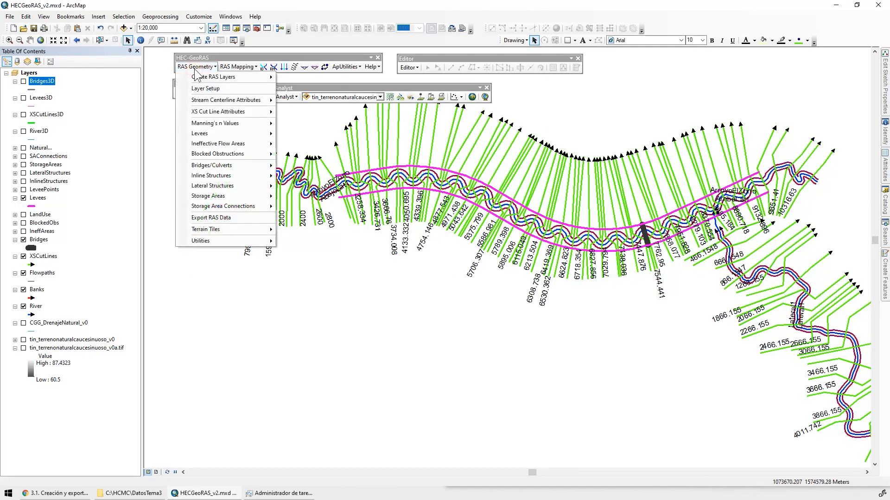
{"action": "left_click", "coordinate": [233, 219]}
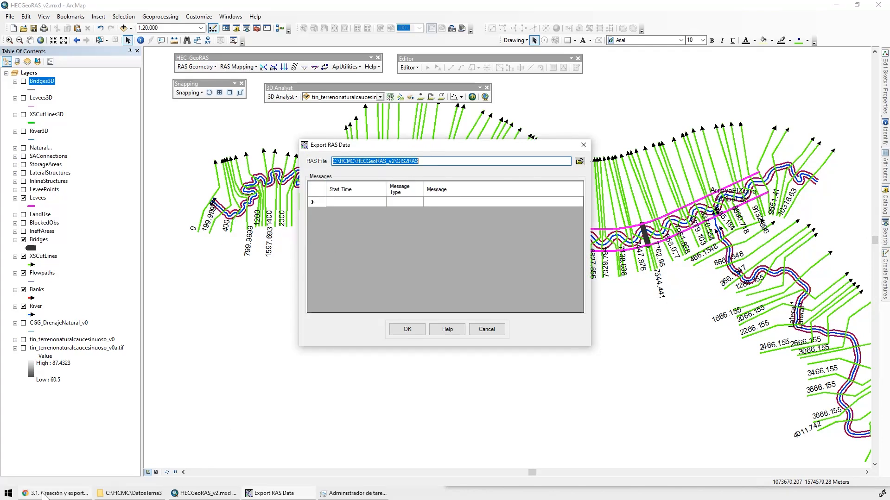
{"action": "left_click", "coordinate": [8, 494]}
{"action": "type", "text": "notepad"}
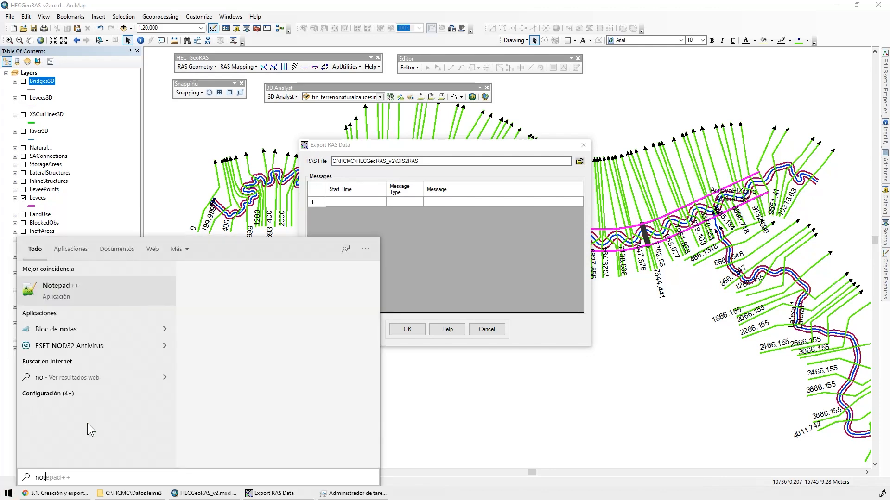
{"action": "key", "text": "Return"}
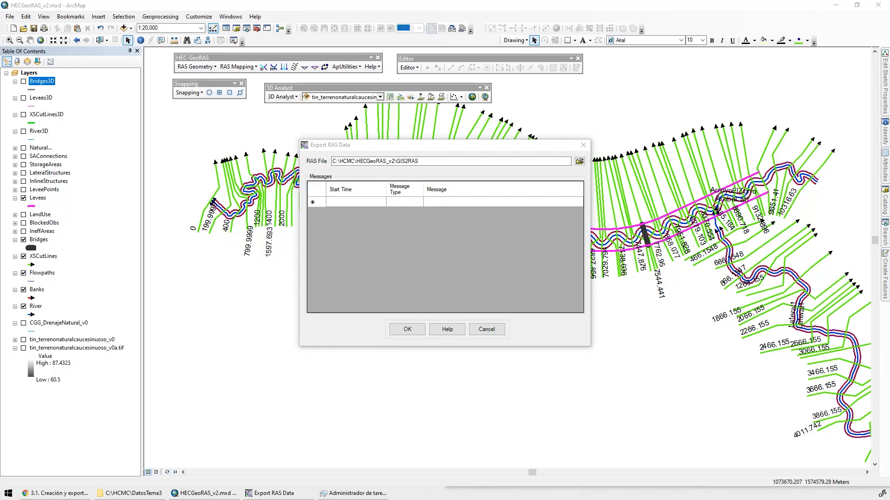
{"action": "left_click_drag", "start_coordinate": [308, 109], "coordinate": [487, 239]}
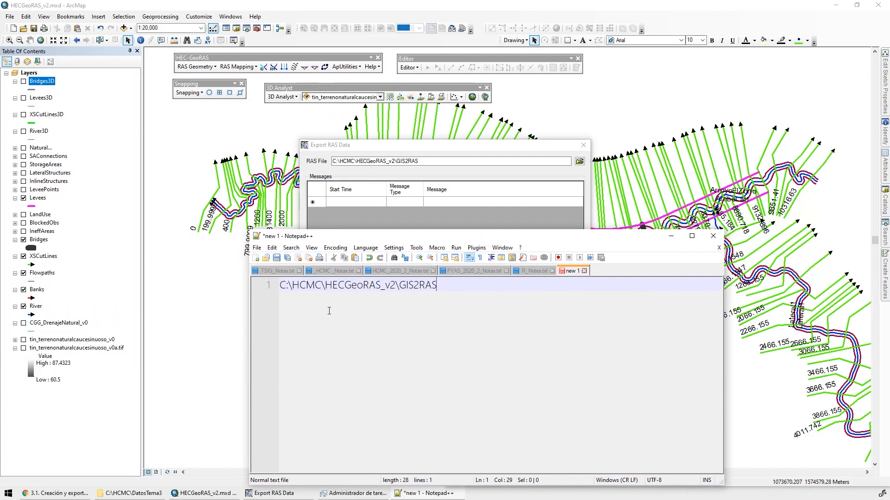
Export the RAS geometry data to C:\HCMC\HECGeoRAS_v2\GIS2RAS
{"action": "left_click", "coordinate": [454, 147]}
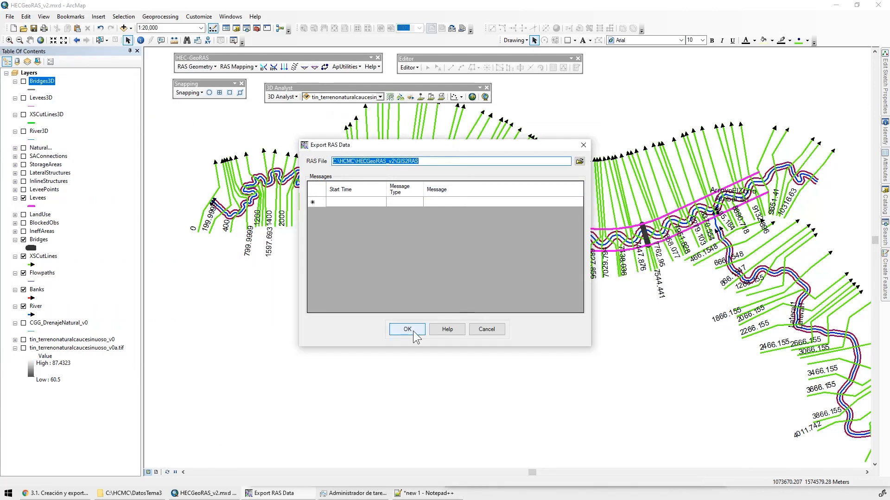
{"action": "left_click", "coordinate": [411, 329]}
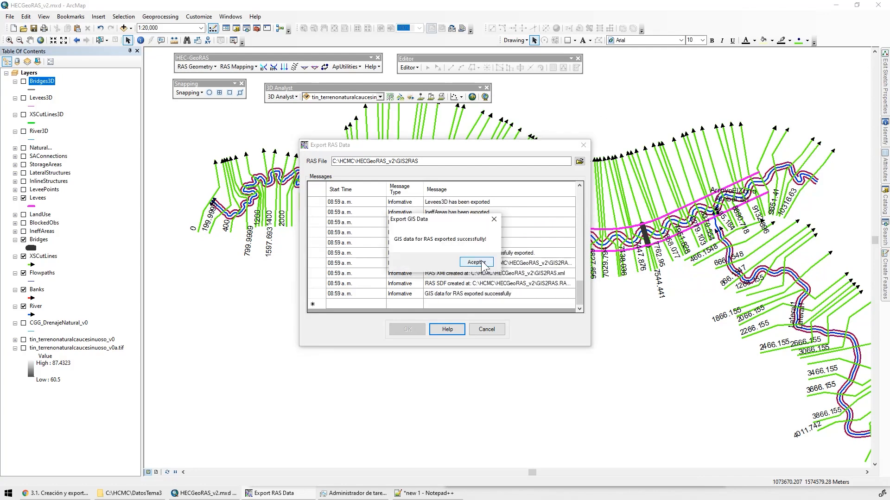
{"action": "left_click", "coordinate": [482, 262]}
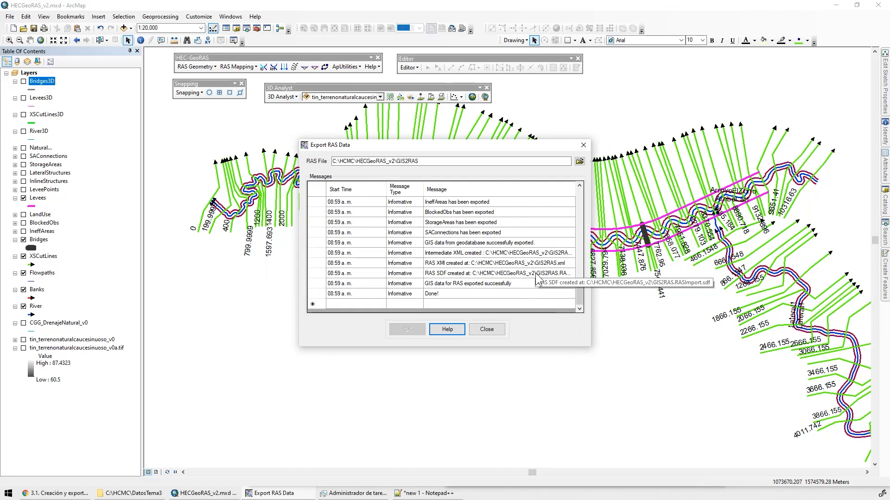
Check for the exported GIS2RAS.RASImport.sdf file in the C:\HCMC\HECGeoRAS_v2 folder and close the export tool
{"action": "left_click", "coordinate": [133, 494]}
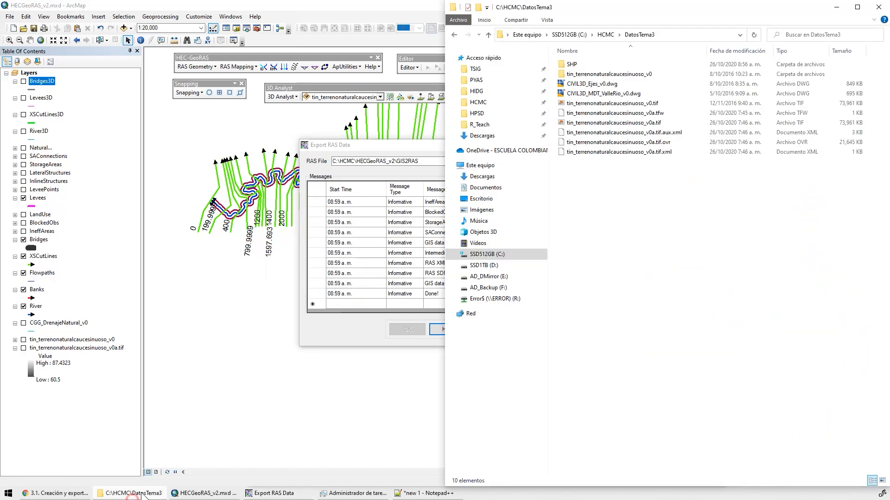
{"action": "left_click", "coordinate": [606, 35]}
{"action": "left_click", "coordinate": [600, 139]}
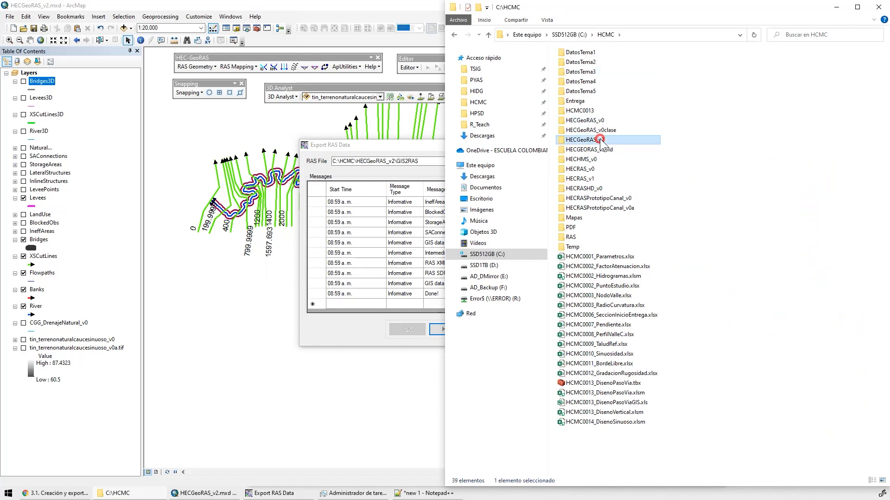
{"action": "double_click", "coordinate": [601, 139]}
{"action": "left_click", "coordinate": [608, 65]}
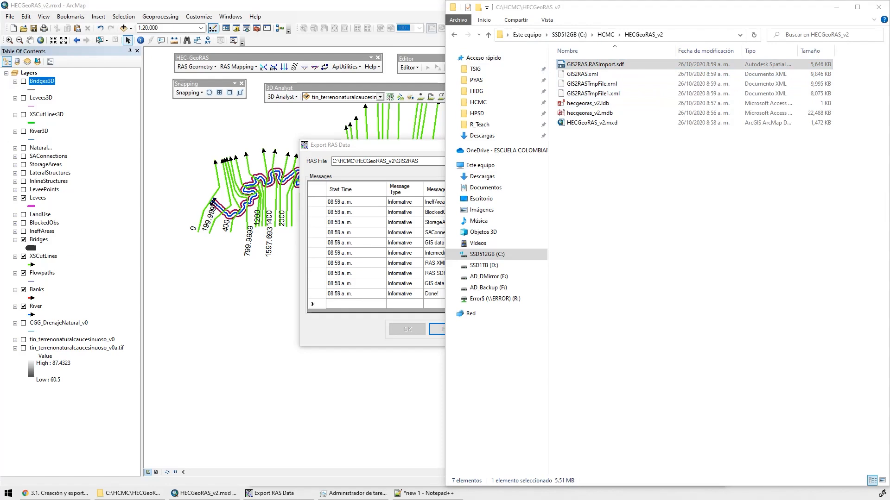
{"action": "left_click", "coordinate": [404, 3]}
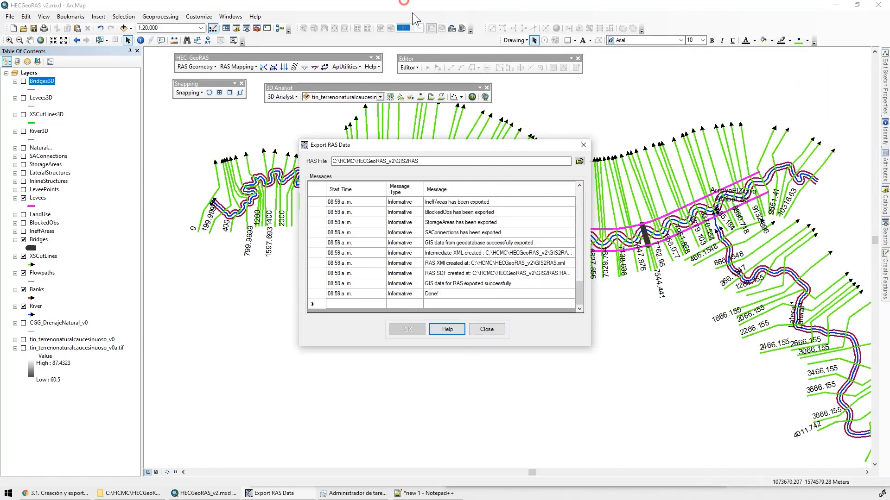
{"action": "left_click", "coordinate": [486, 329]}
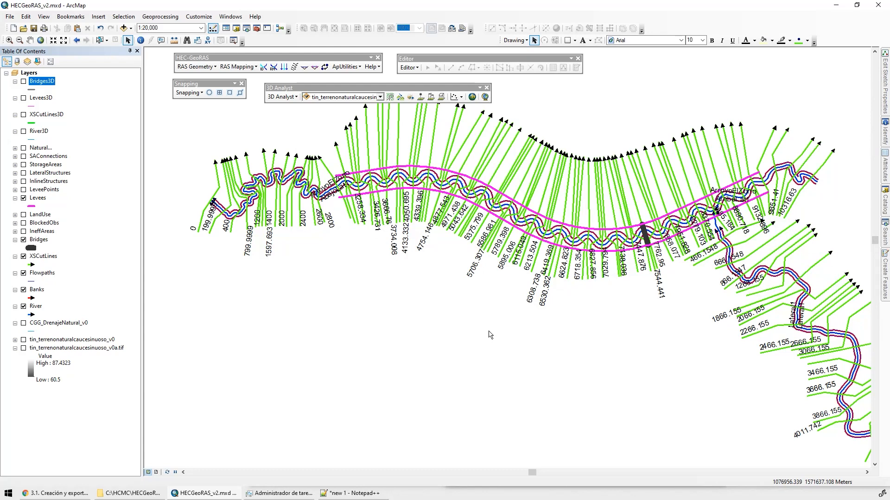
Switch to the SharePoint course page 3.1 in Chrome and read the activities of the Proyecto final section
{"action": "left_click", "coordinate": [55, 493]}
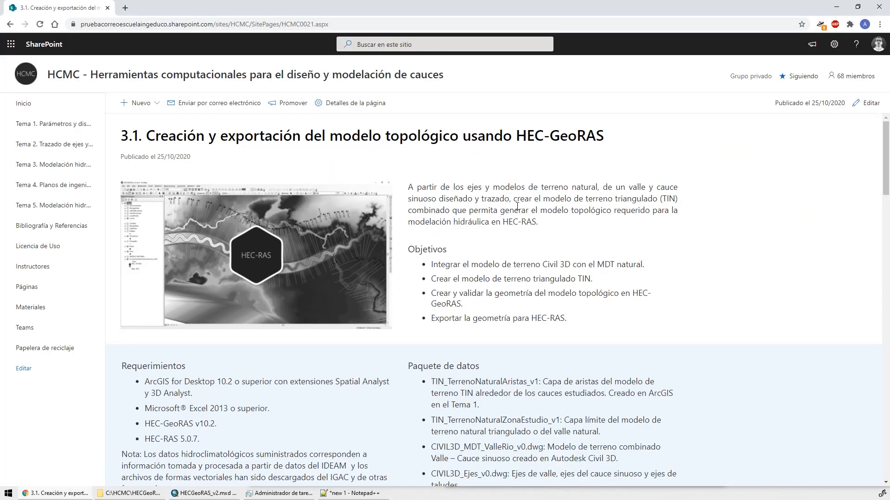
{"action": "scroll", "coordinate": [698, 254], "scroll_direction": "down", "scroll_amount": 20}
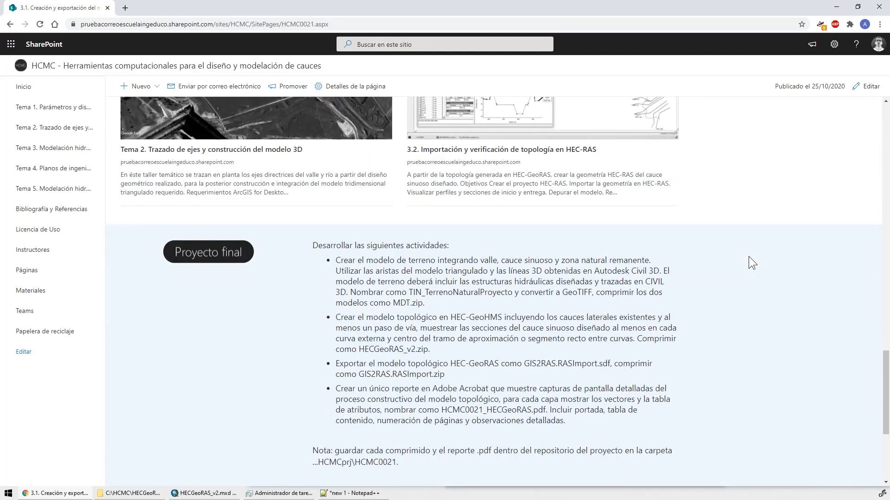
{"action": "scroll", "coordinate": [749, 257], "scroll_direction": "down", "scroll_amount": 2}
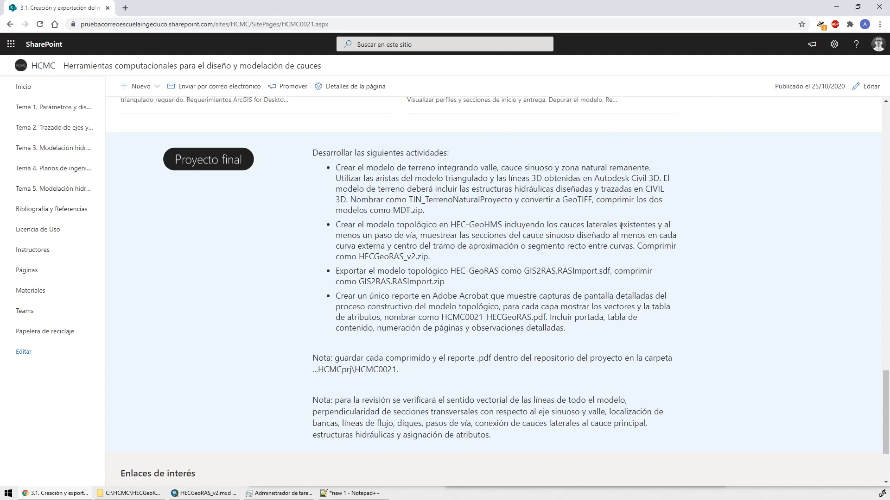
Switch to ArcMap and examine the Lateral1 confluence, its banks and cross-sections, and the bridge across ArroyoElZorro
{"action": "key", "text": "alt+Tab"}
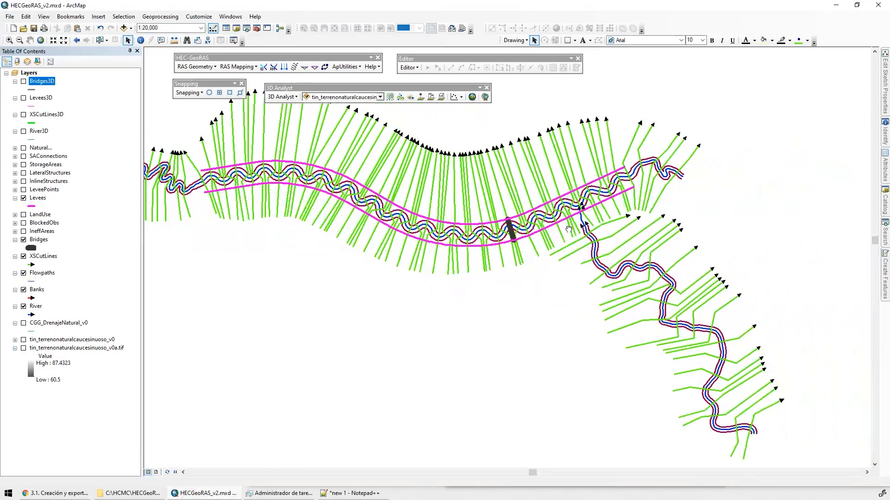
{"action": "scroll", "coordinate": [569, 229], "scroll_direction": "up", "scroll_amount": 4}
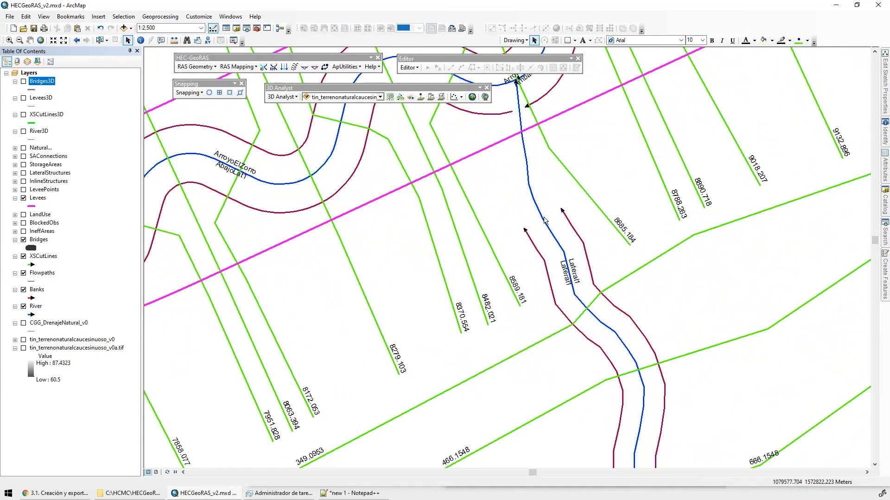
{"action": "left_click_drag", "start_coordinate": [526, 186], "coordinate": [528, 309]}
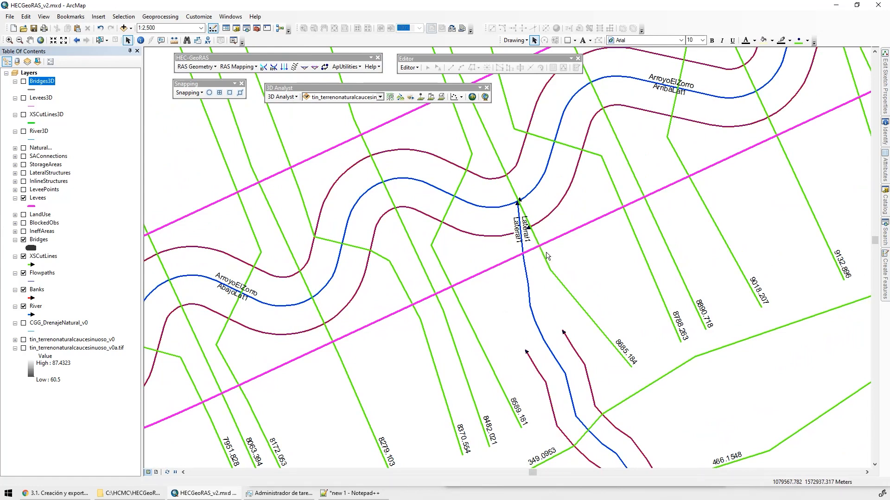
{"action": "left_click_drag", "start_coordinate": [579, 408], "coordinate": [455, 220]}
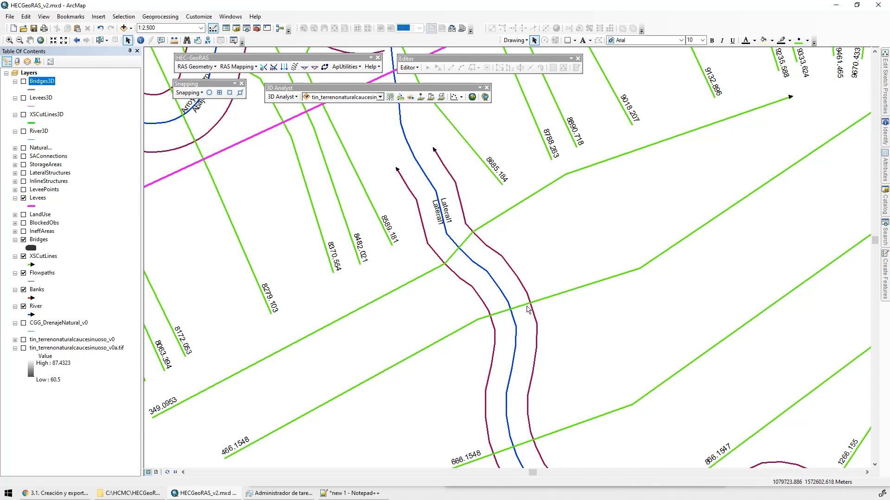
{"action": "scroll", "coordinate": [415, 247], "scroll_direction": "up", "scroll_amount": 2}
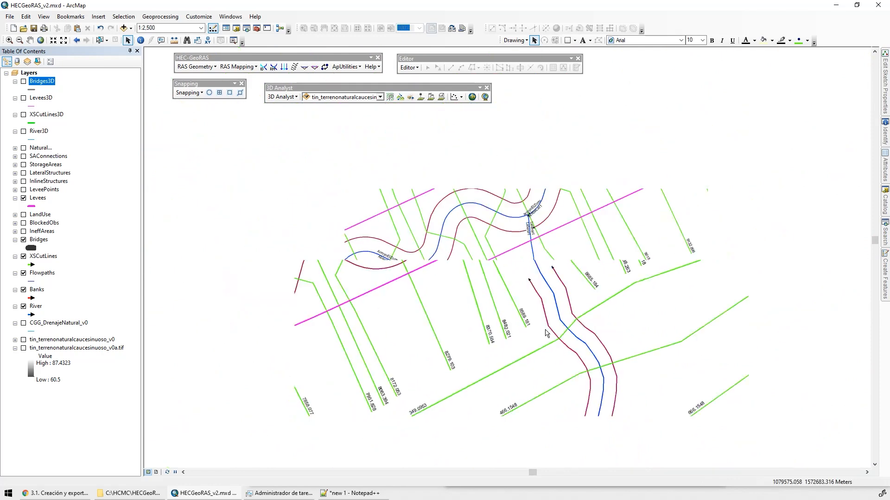
{"action": "left_click_drag", "start_coordinate": [545, 333], "coordinate": [772, 295]}
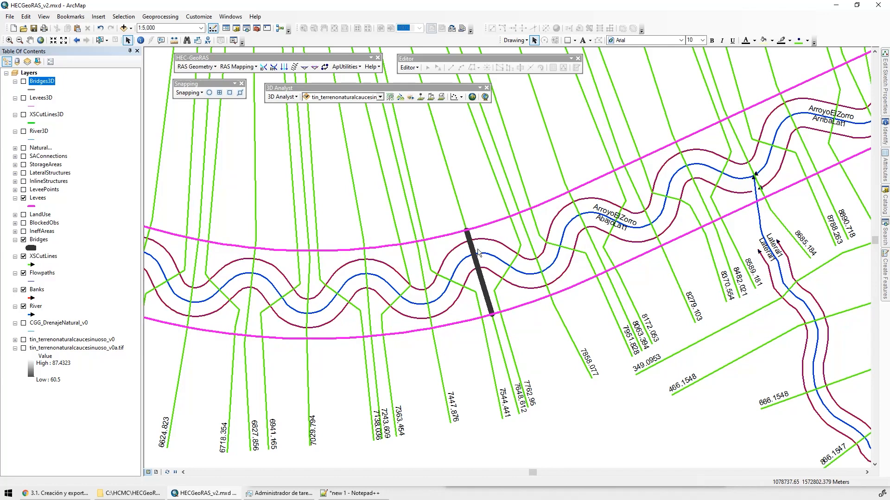
Review the Proyecto final deliverables HECGeoRAS_v2.zip, MDT.zip and TIN_TerrenoNaturalProyecto, and the HCMC0021 delivery folder, on the course page
{"action": "left_click", "coordinate": [837, 5]}
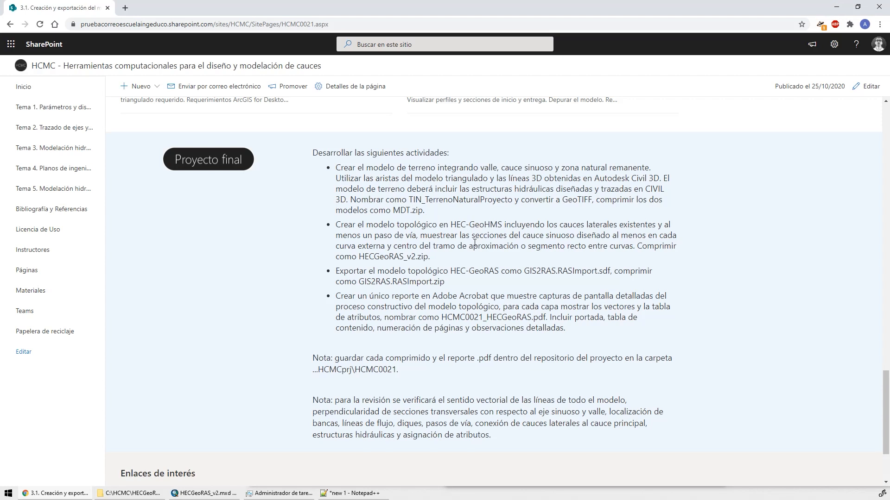
{"action": "left_click_drag", "start_coordinate": [362, 256], "coordinate": [427, 256]}
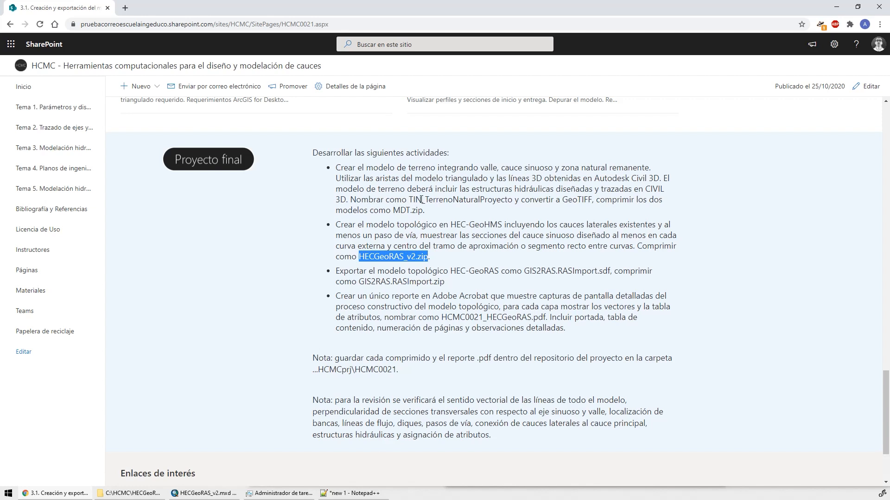
{"action": "left_click_drag", "start_coordinate": [393, 211], "coordinate": [423, 211]}
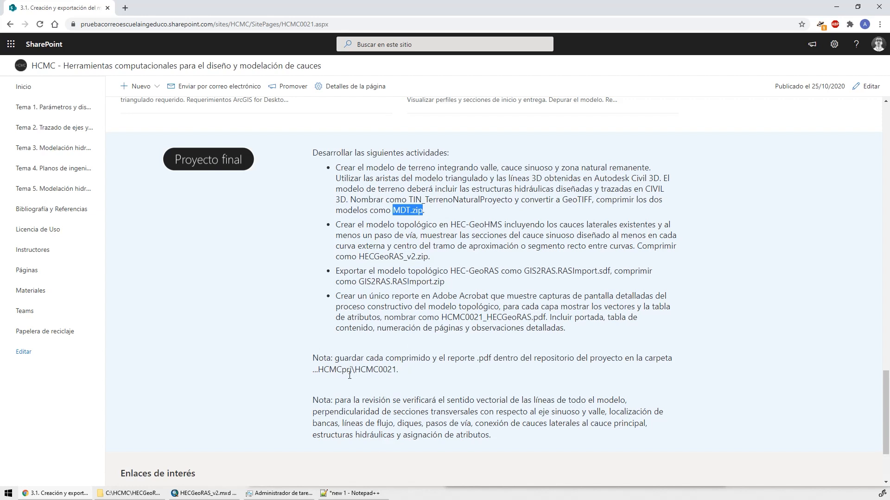
{"action": "left_click", "coordinate": [397, 370]}
{"action": "left_click_drag", "start_coordinate": [351, 371], "coordinate": [400, 373]}
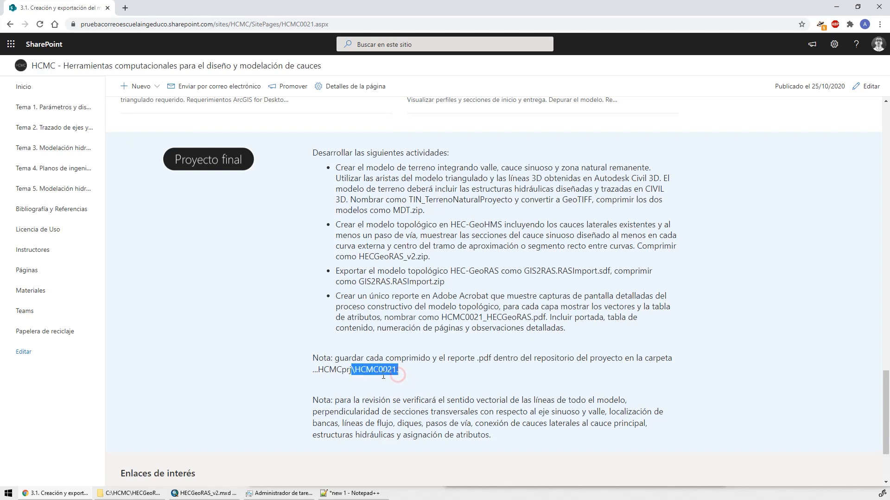
{"action": "left_click", "coordinate": [316, 24]}
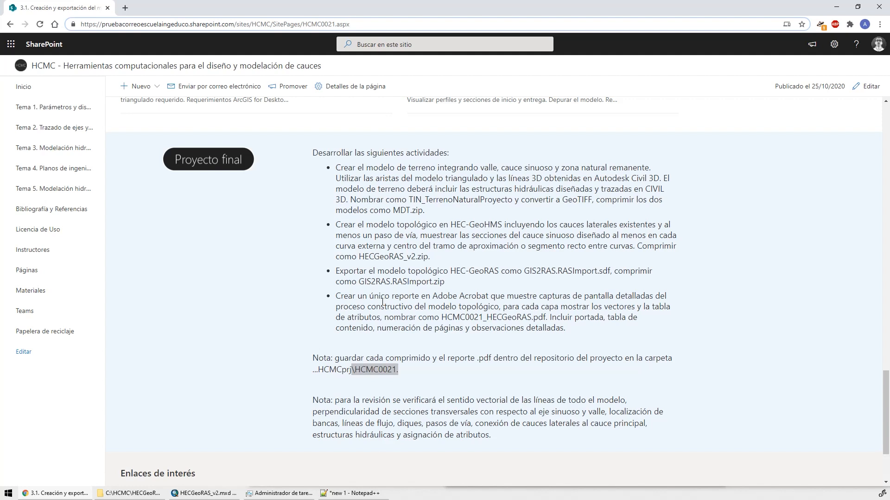
{"action": "left_click_drag", "start_coordinate": [408, 197], "coordinate": [512, 200]}
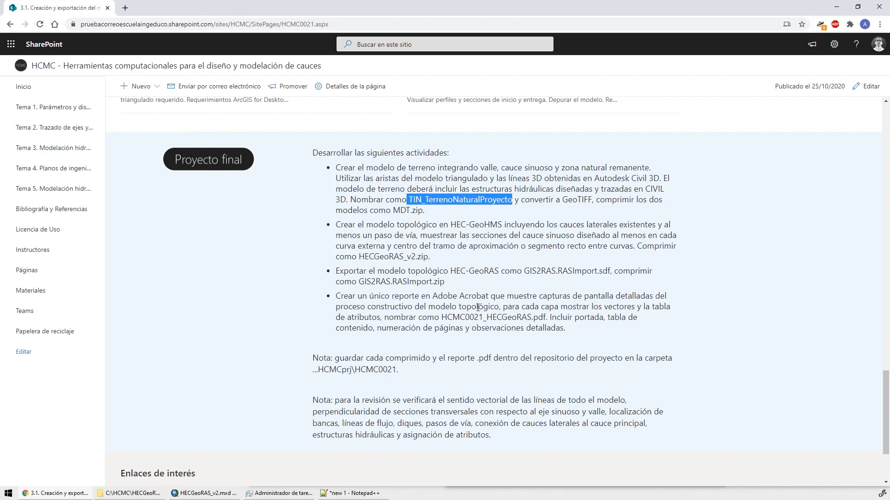
Switch to ArcMap and hide the Bridges, XSCutLines, Flowpaths and Banks layers
{"action": "left_click", "coordinate": [203, 493]}
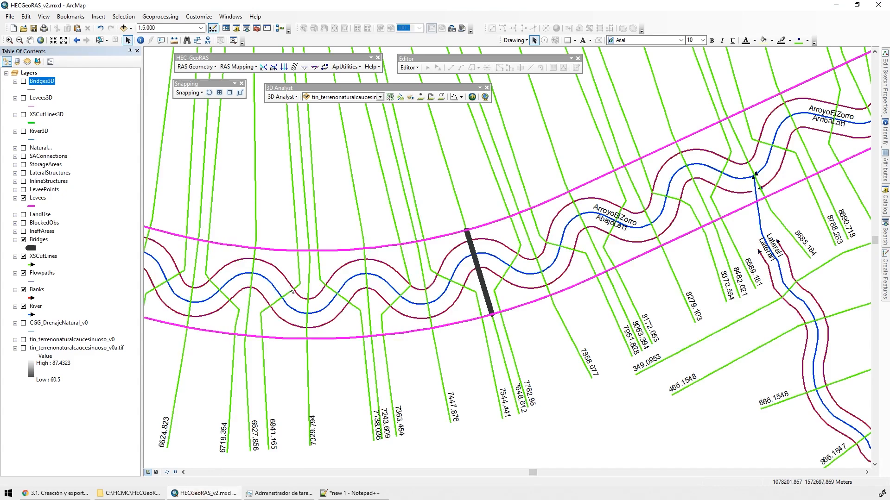
{"action": "left_click", "coordinate": [23, 240]}
{"action": "left_click", "coordinate": [23, 256]}
{"action": "left_click", "coordinate": [23, 273]}
{"action": "left_click", "coordinate": [23, 290]}
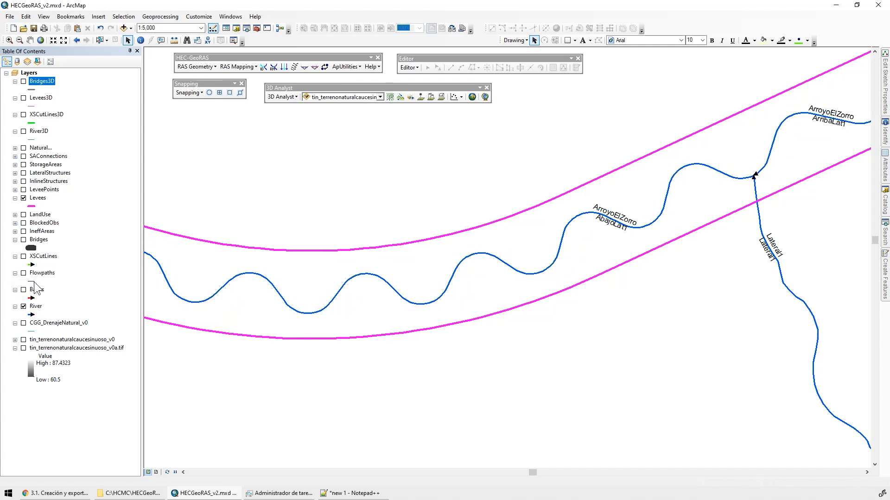
Hide the Levees layer and open the River layer's attribute table beneath the full ArroyoElZorro and Lateral1 network
{"action": "left_click", "coordinate": [24, 197]}
{"action": "right_click", "coordinate": [36, 306]}
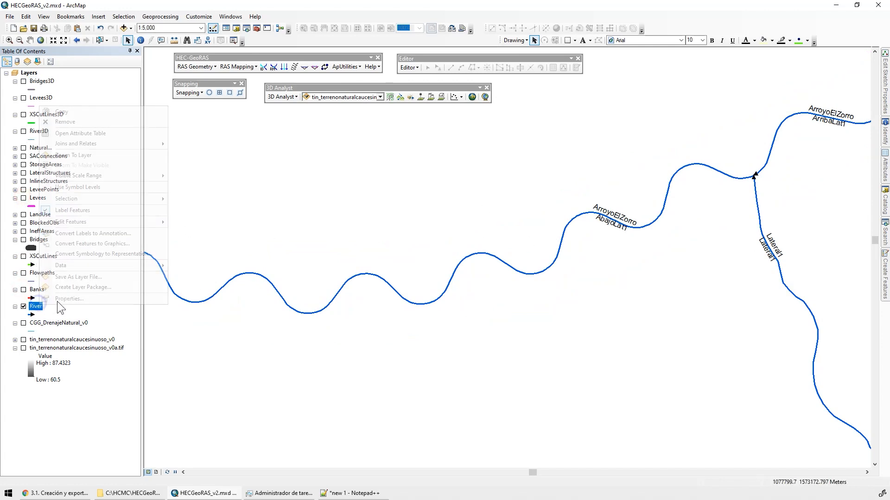
{"action": "left_click", "coordinate": [91, 155]}
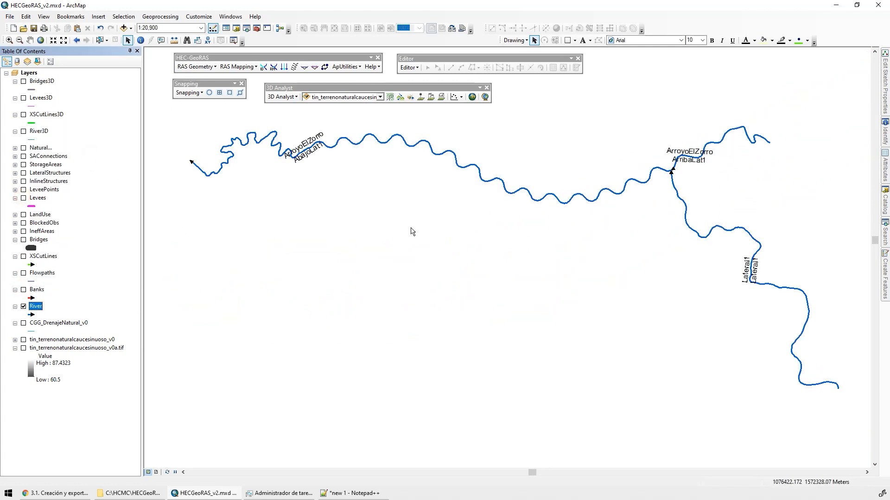
{"action": "right_click", "coordinate": [36, 306]}
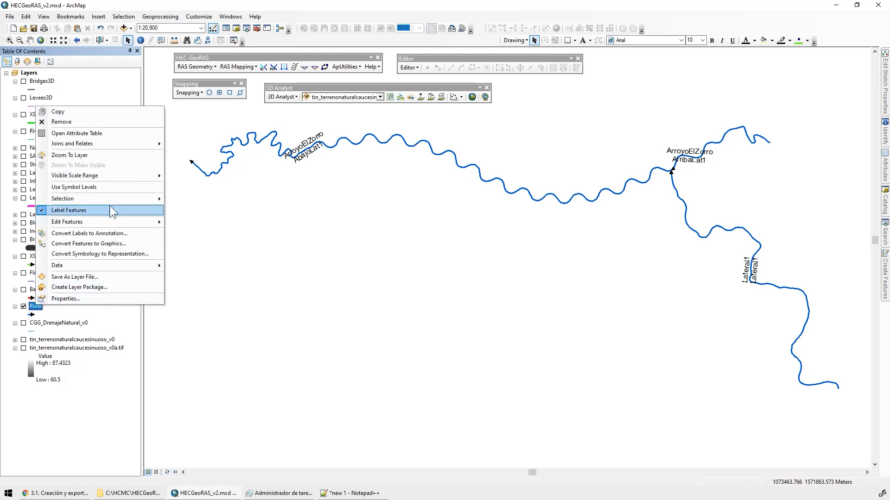
{"action": "left_click", "coordinate": [85, 134]}
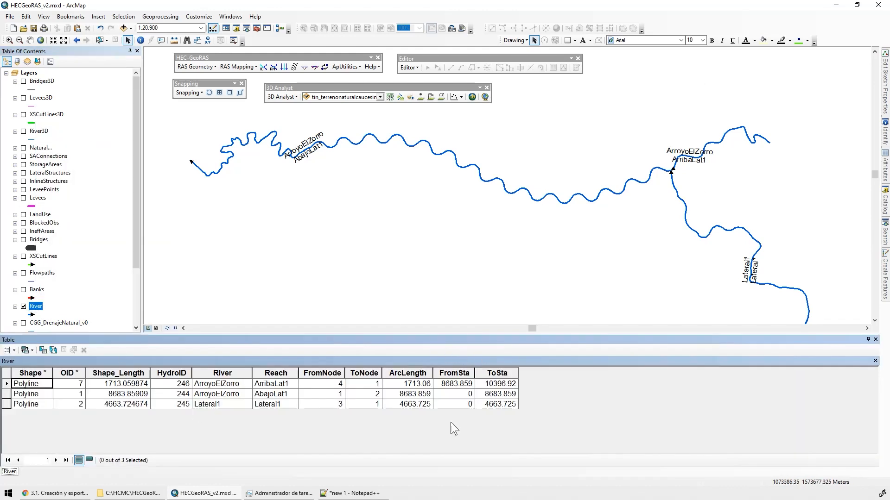
{"action": "right_click", "coordinate": [36, 306]}
{"action": "left_click", "coordinate": [131, 182]}
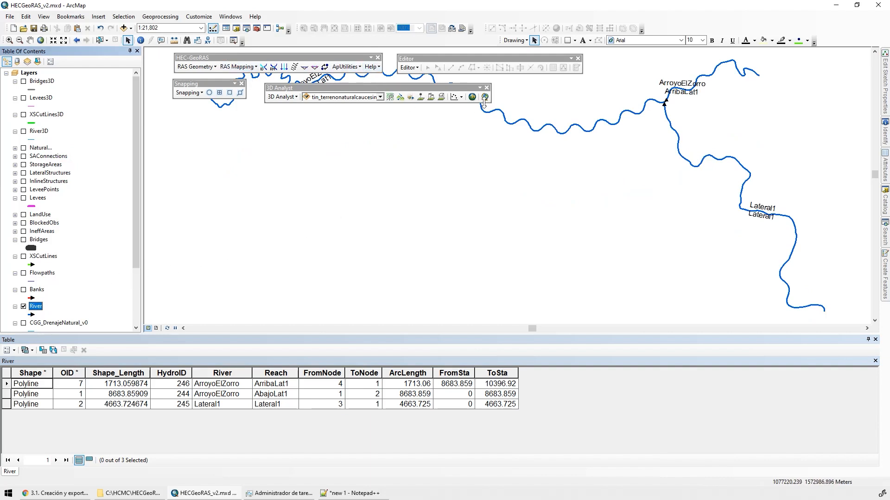
{"action": "scroll", "coordinate": [598, 249], "scroll_direction": "up", "scroll_amount": 2}
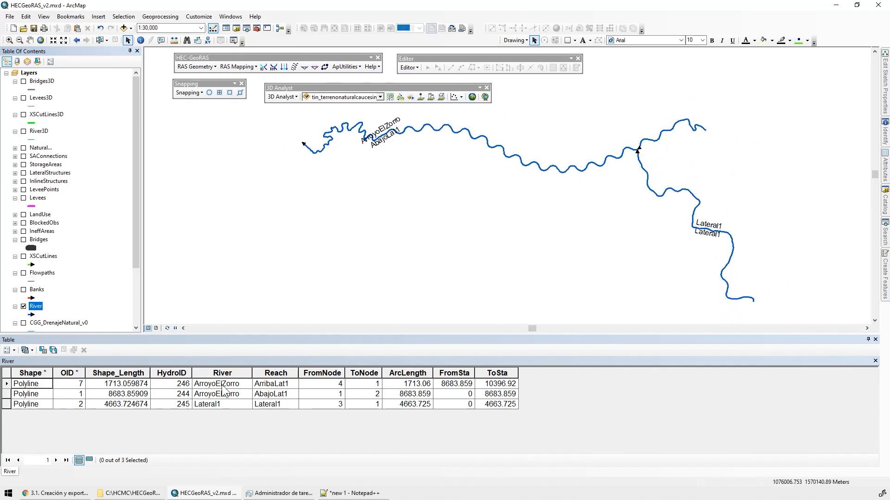
Display the Banks layer in place of River and open the Banks attribute table
{"action": "left_click", "coordinate": [23, 306]}
{"action": "left_click", "coordinate": [23, 290]}
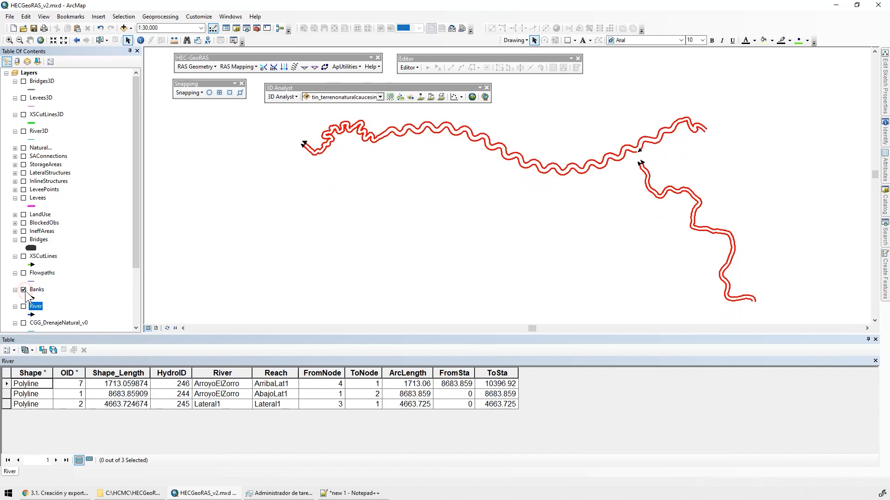
{"action": "right_click", "coordinate": [29, 296]}
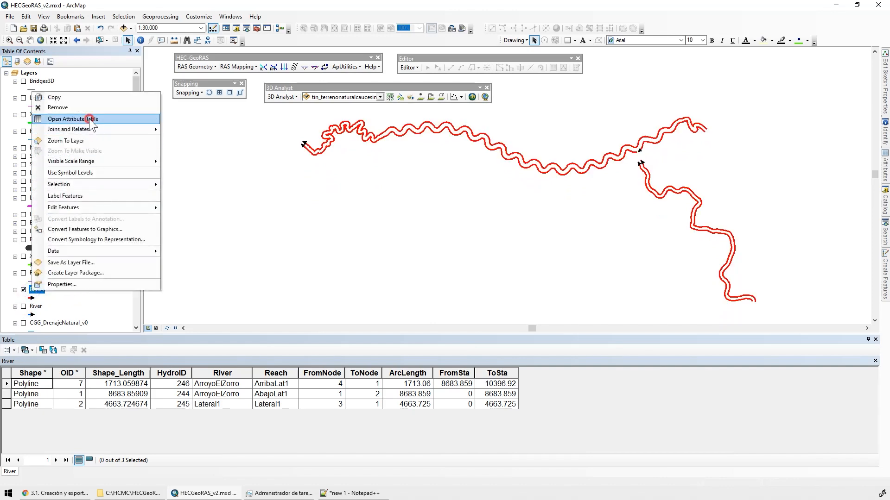
{"action": "left_click", "coordinate": [94, 120]}
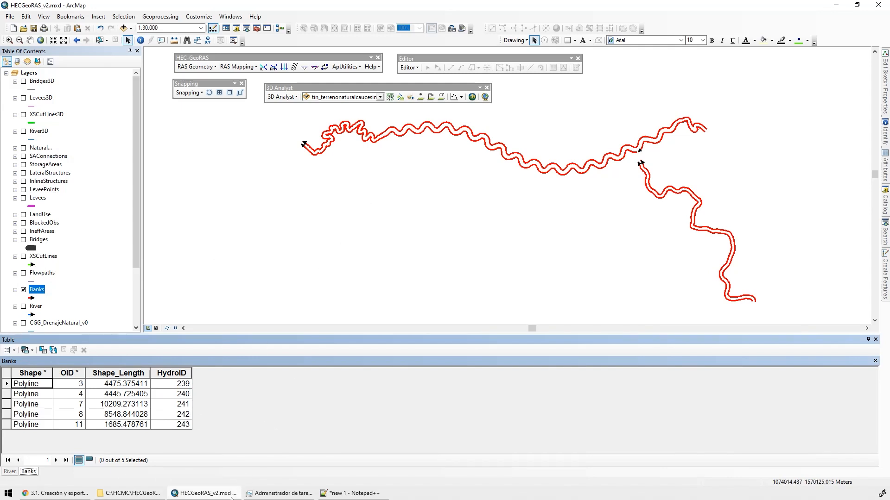
Switch to the course page in Chrome and read the content requirements for the HCMC0021_HECGeoRAS.pdf report
{"action": "mouse_move", "coordinate": [138, 496]}
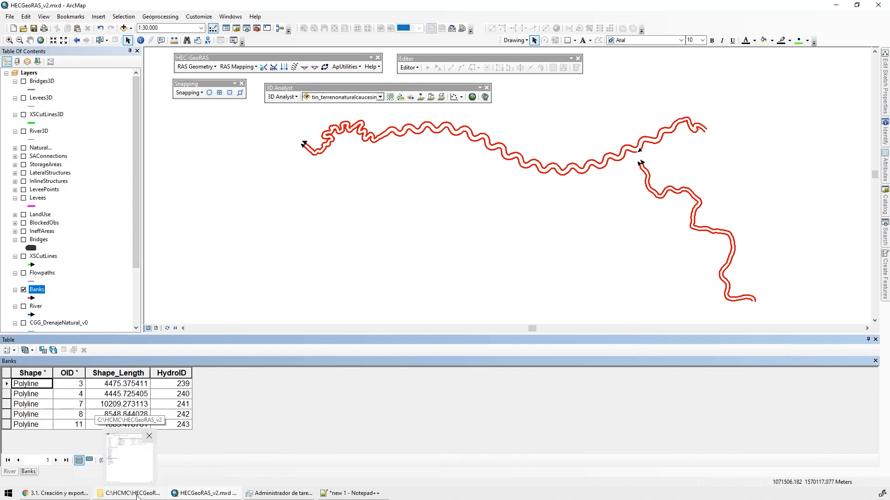
{"action": "left_click", "coordinate": [98, 499]}
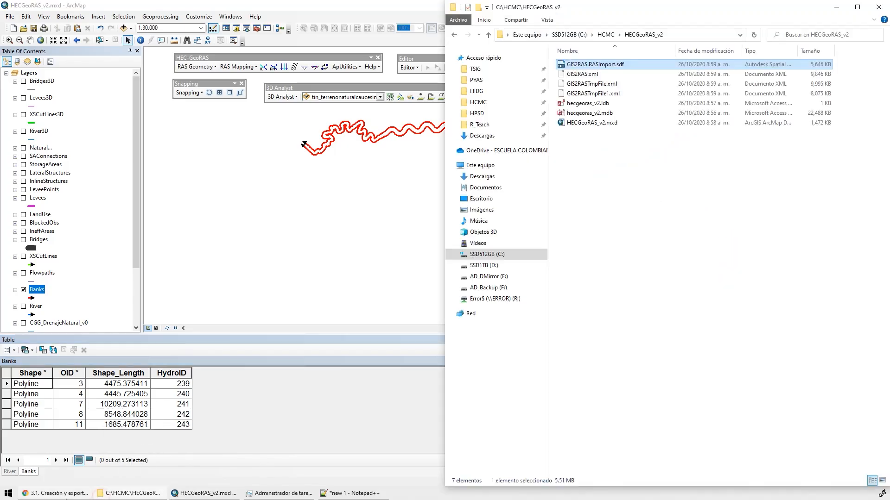
{"action": "left_click", "coordinate": [60, 498]}
{"action": "left_click", "coordinate": [383, 319]}
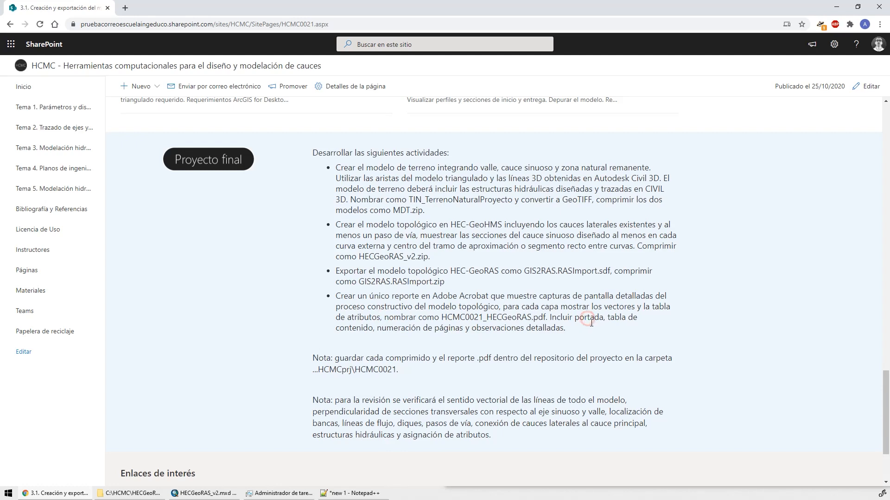
{"action": "left_click_drag", "start_coordinate": [434, 329], "coordinate": [439, 329]}
{"action": "left_click", "coordinate": [538, 331]}
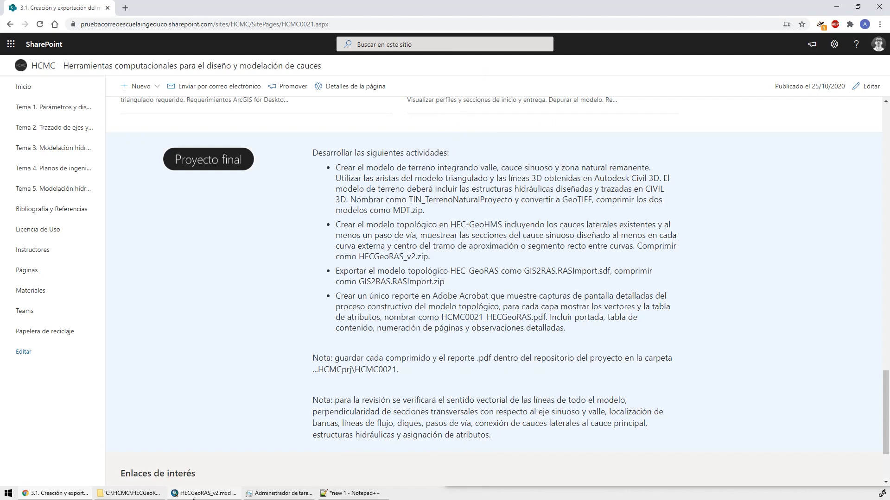
Switch to ArcMap and display the Bridges layer over the banks of ArroyoElZorro
{"action": "left_click", "coordinate": [197, 494]}
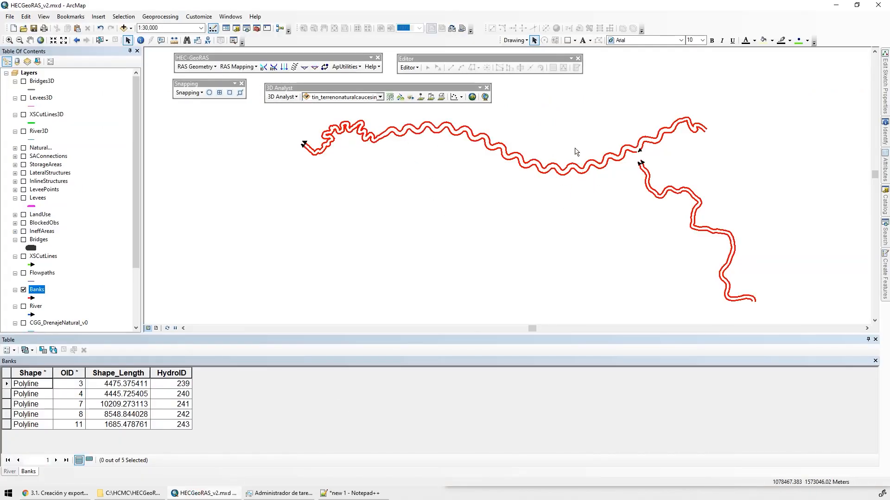
{"action": "left_click", "coordinate": [23, 240]}
{"action": "scroll", "coordinate": [563, 176], "scroll_direction": "down", "scroll_amount": 6}
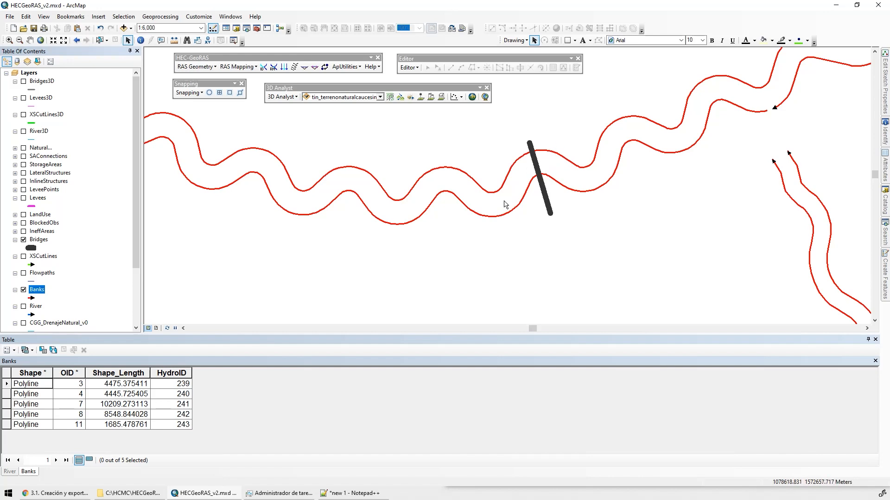
Examine the bank lines and their direction at the Lateral1 confluence and along ArroyoElZorro to its downstream end
{"action": "scroll", "coordinate": [505, 203], "scroll_direction": "down", "scroll_amount": 3}
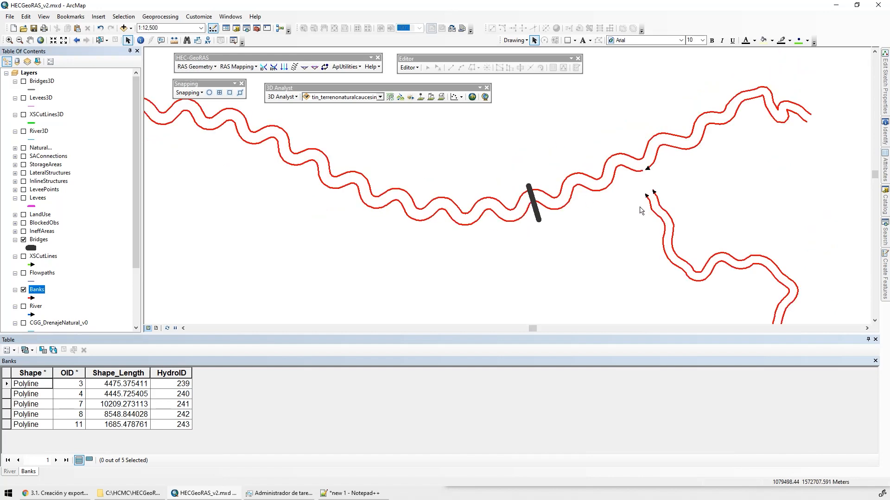
{"action": "left_click_drag", "start_coordinate": [639, 207], "coordinate": [596, 217]}
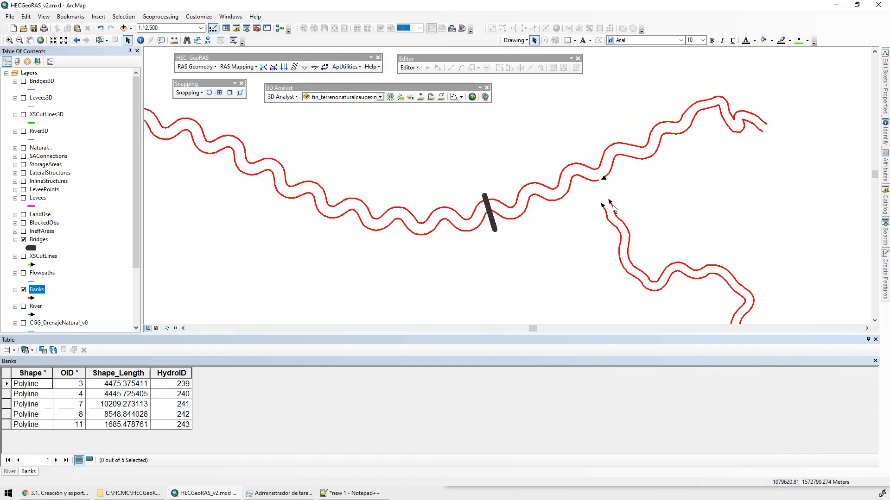
{"action": "scroll", "coordinate": [611, 207], "scroll_direction": "up", "scroll_amount": 3}
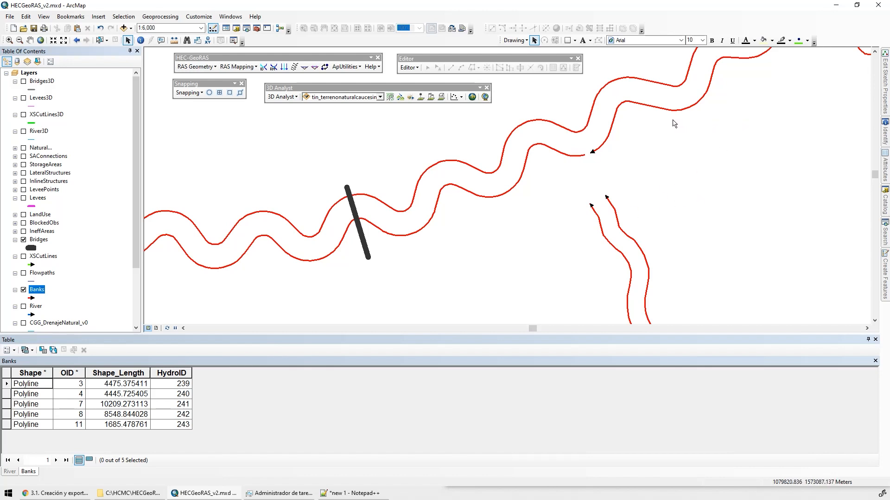
{"action": "left_click_drag", "start_coordinate": [631, 311], "coordinate": [570, 280]}
{"action": "scroll", "coordinate": [576, 269], "scroll_direction": "up", "scroll_amount": 3}
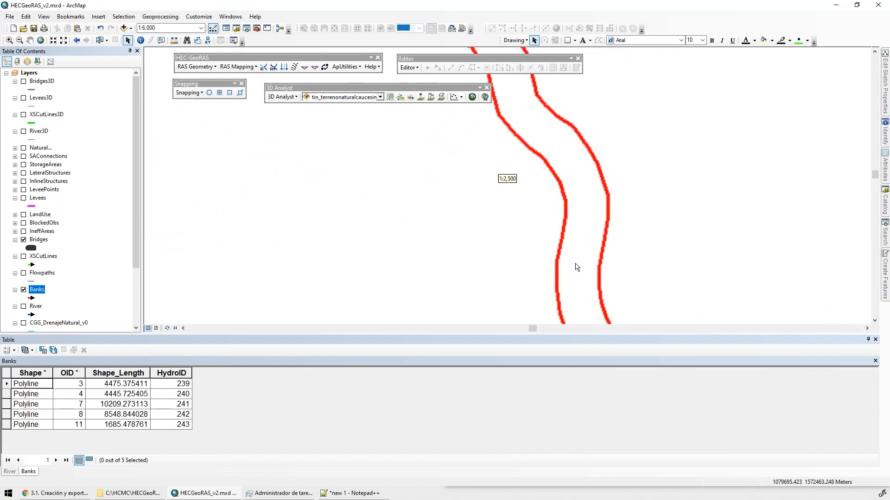
{"action": "scroll", "coordinate": [575, 264], "scroll_direction": "down", "scroll_amount": 2}
{"action": "scroll", "coordinate": [572, 235], "scroll_direction": "down", "scroll_amount": 2}
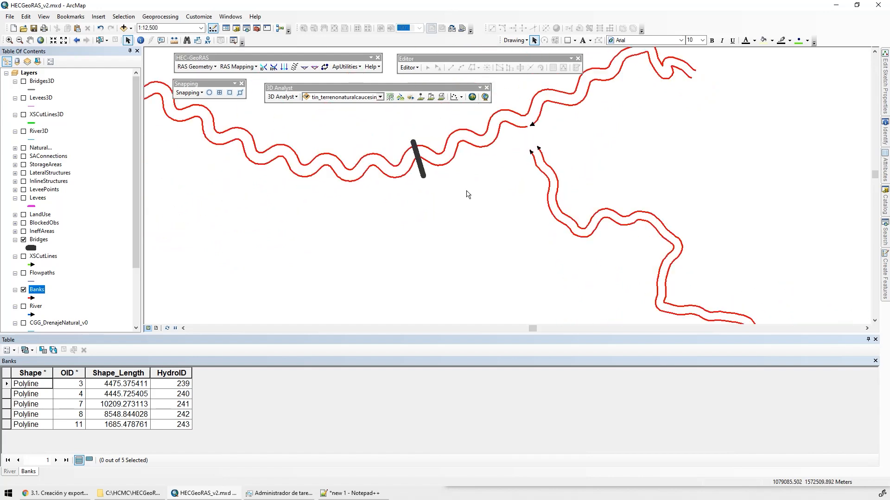
{"action": "left_click_drag", "start_coordinate": [529, 190], "coordinate": [695, 199]}
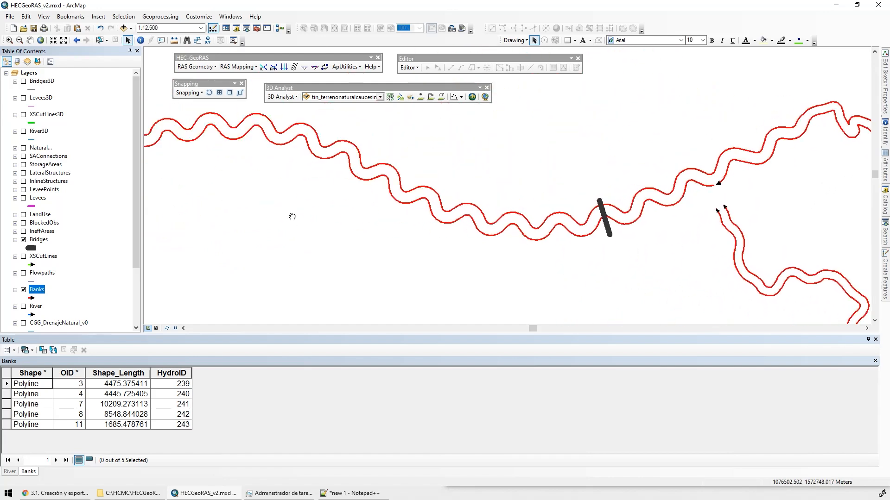
{"action": "left_click_drag", "start_coordinate": [292, 217], "coordinate": [624, 233]}
{"action": "left_click_drag", "start_coordinate": [318, 250], "coordinate": [383, 277]}
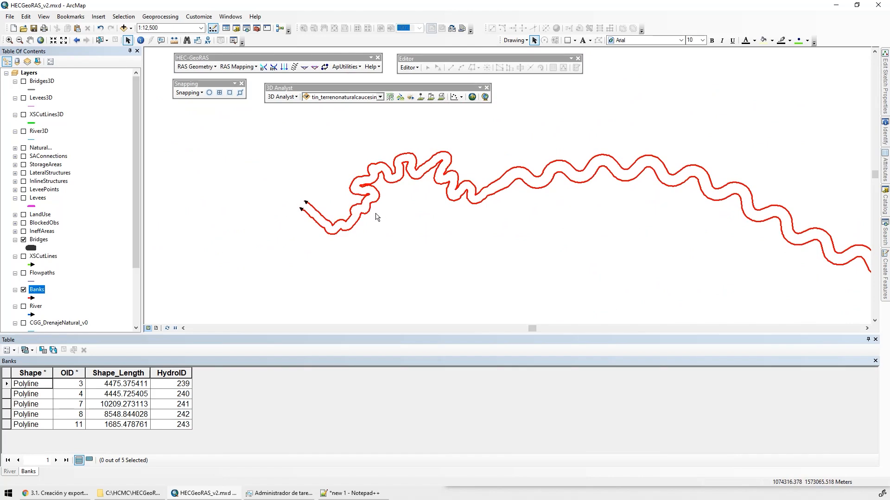
Display the XSCutLines layer, and switch to Chrome to read the review criteria note on the course page
{"action": "left_click", "coordinate": [23, 257]}
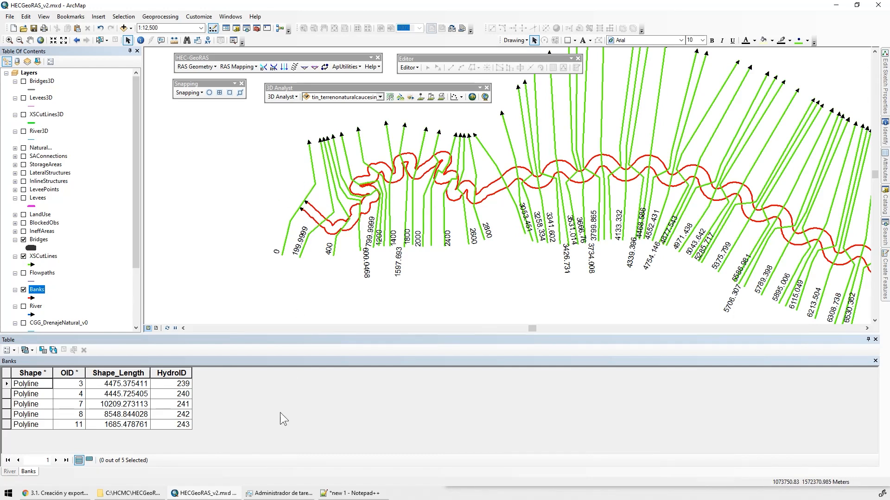
{"action": "left_click", "coordinate": [74, 494]}
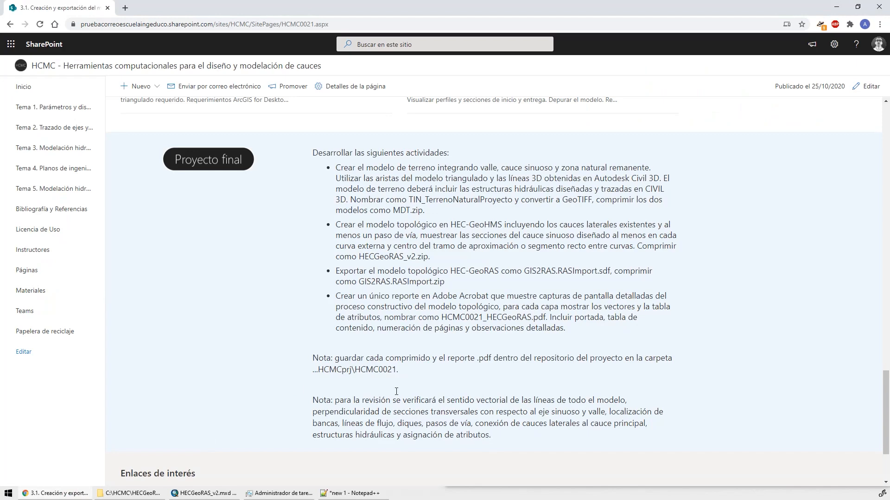
{"action": "scroll", "coordinate": [396, 392], "scroll_direction": "down", "scroll_amount": 2}
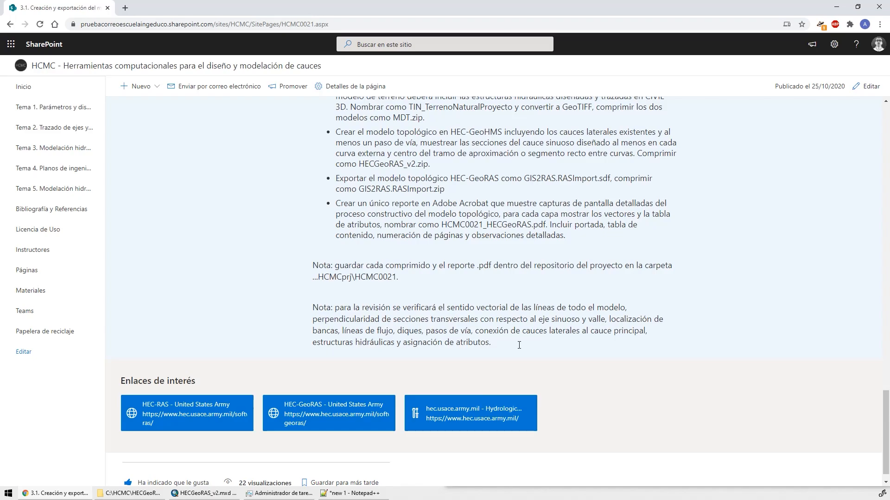
Switch to ArcMap to examine the cross-sections along ArroyoElZorro and compare them with the review note in Chrome
{"action": "key", "text": "alt+Tab"}
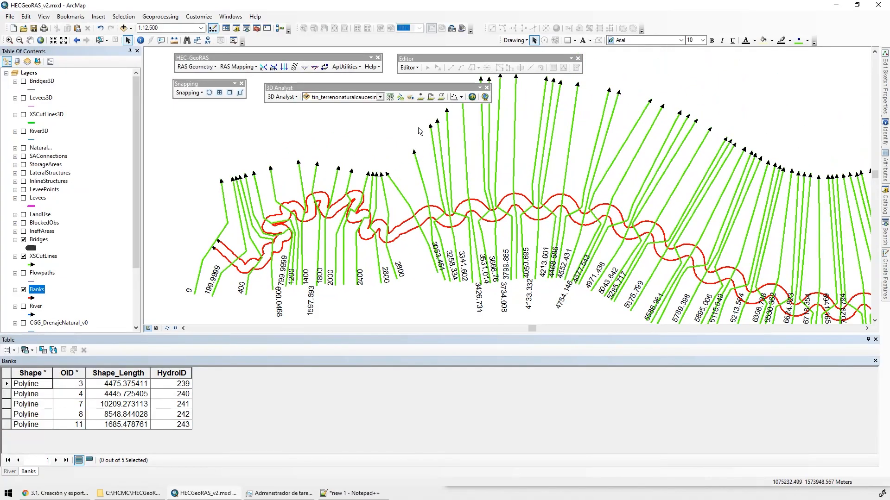
{"action": "left_click_drag", "start_coordinate": [737, 133], "coordinate": [376, 221]}
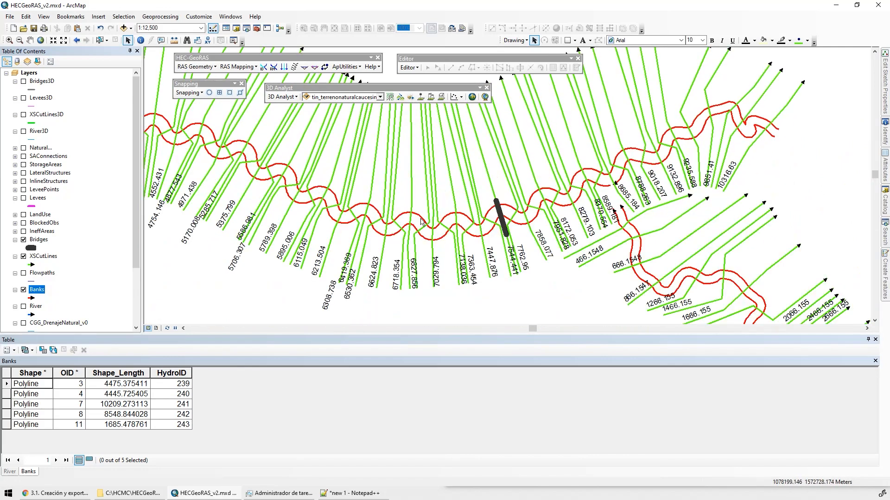
{"action": "key", "text": "alt+Tab"}
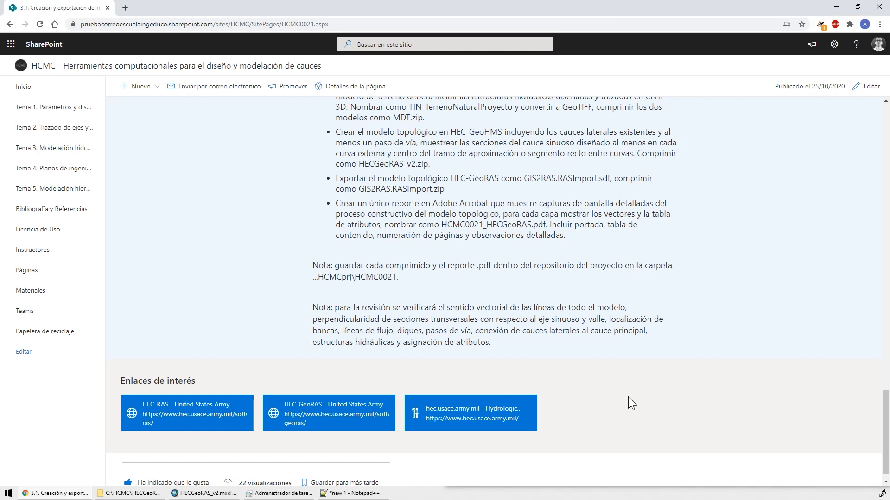
Switch to ArcMap, display the Natural... group layer and inspect its road and design axes between the Lateral1 confluence and the bridge
{"action": "key", "text": "alt+Tab"}
{"action": "scroll", "coordinate": [531, 186], "scroll_direction": "up", "scroll_amount": 5}
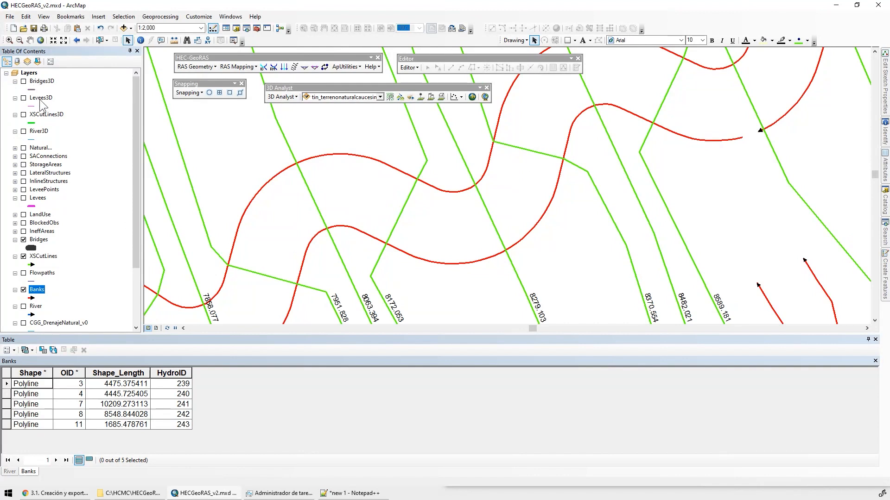
{"action": "left_click", "coordinate": [15, 148]}
{"action": "left_click", "coordinate": [23, 148]}
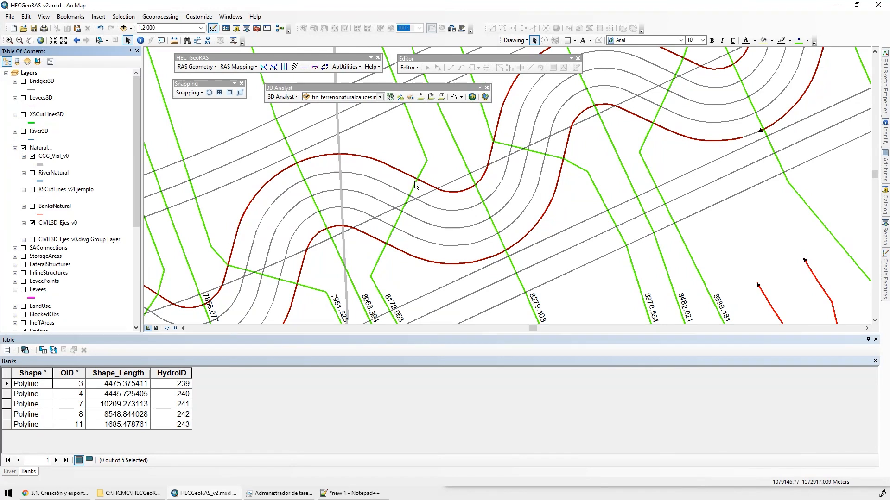
{"action": "left_click_drag", "start_coordinate": [425, 162], "coordinate": [476, 266]}
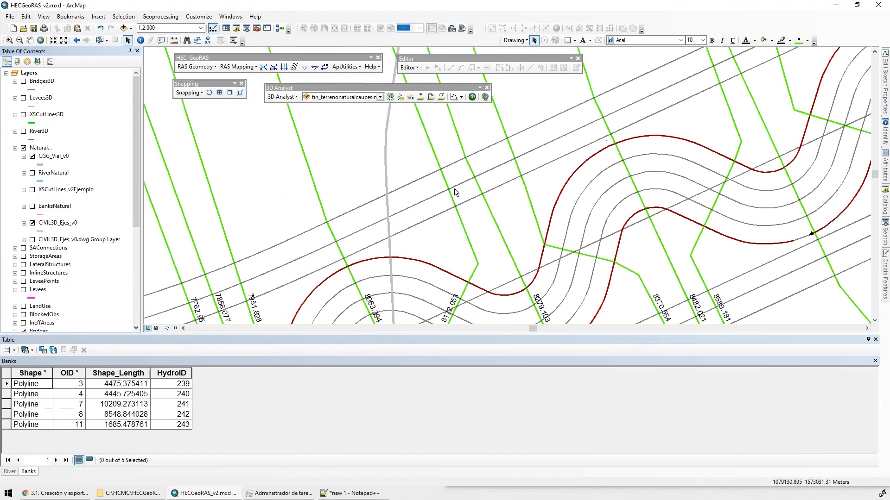
{"action": "left_click_drag", "start_coordinate": [506, 182], "coordinate": [659, 113]}
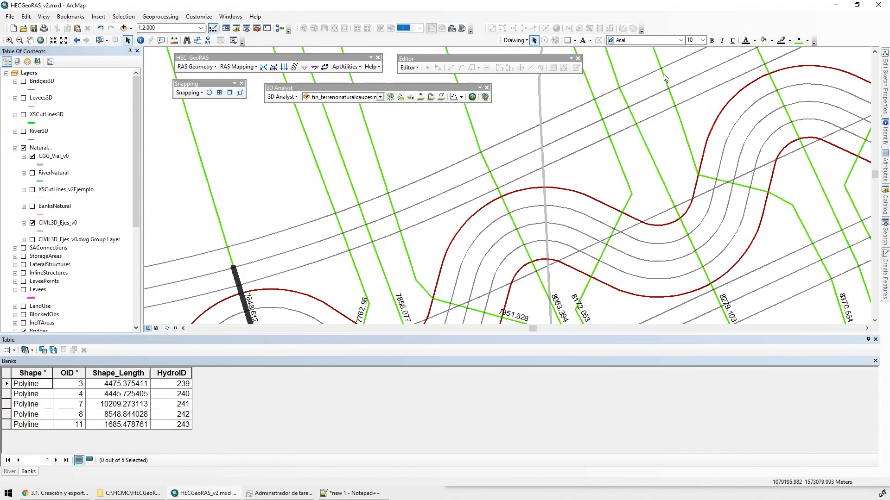
{"action": "left_click_drag", "start_coordinate": [344, 221], "coordinate": [470, 146]}
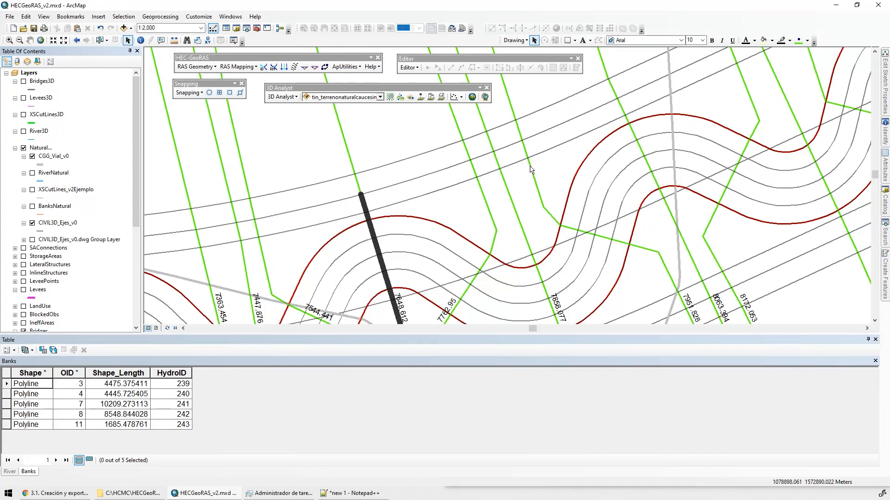
Check the diques criterion on the course page in Chrome, and switch to ArcMap to display the Levees layer near the bridge
{"action": "left_click", "coordinate": [56, 494]}
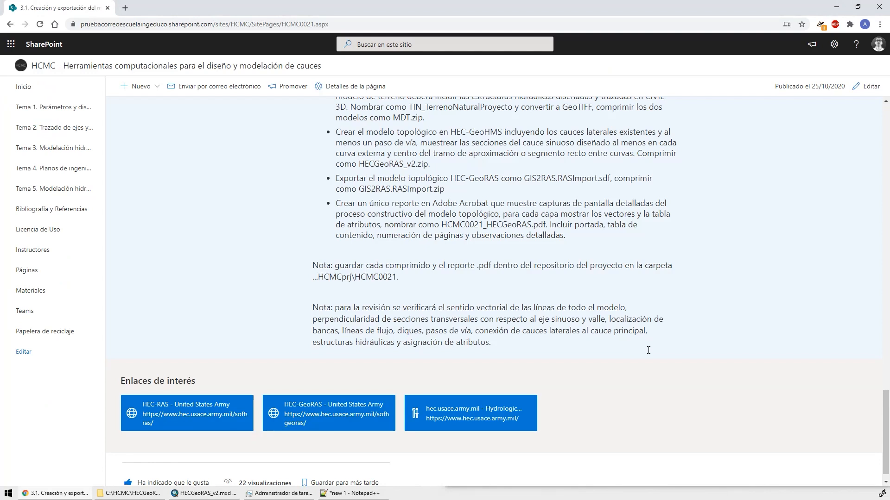
{"action": "double_click", "coordinate": [407, 332]}
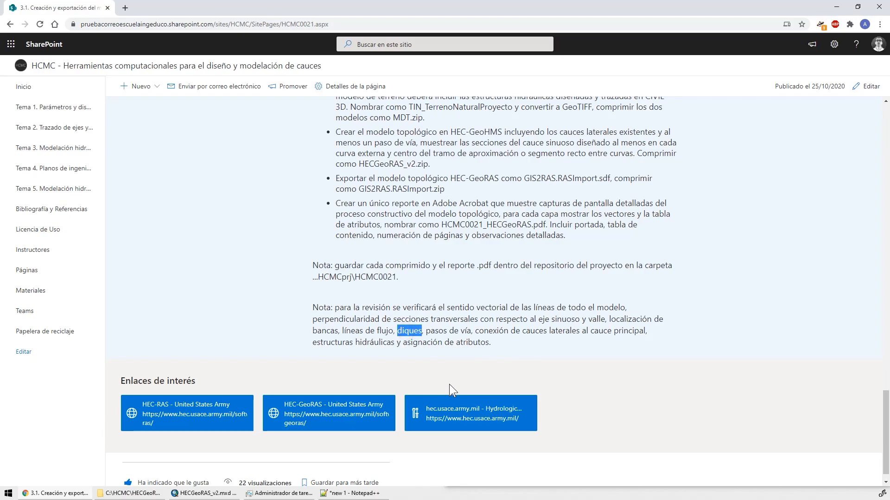
{"action": "key", "text": "alt+Tab"}
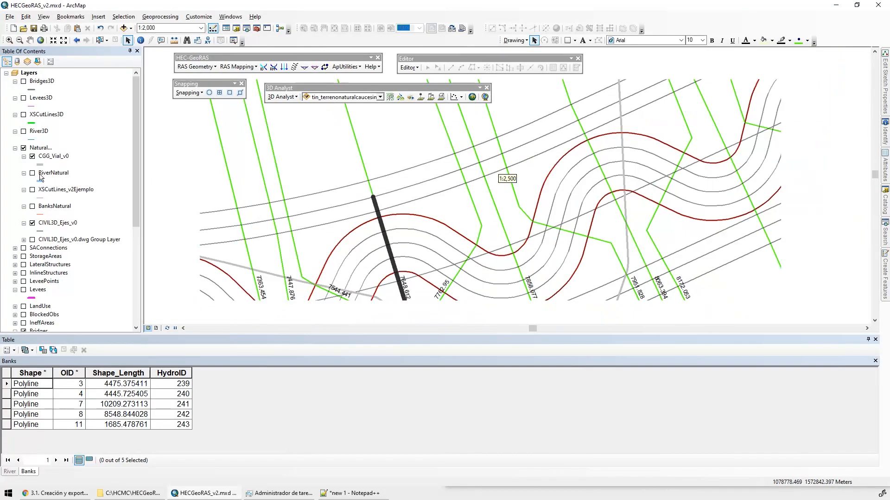
{"action": "left_click", "coordinate": [23, 264]}
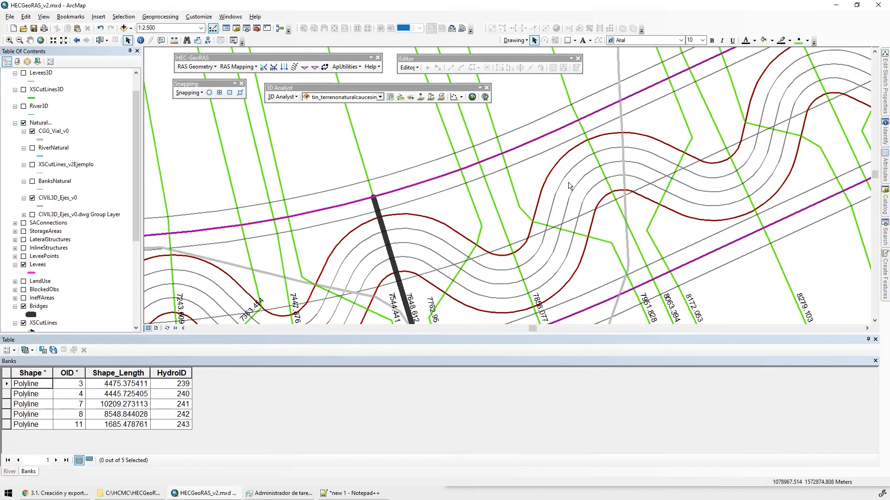
{"action": "scroll", "coordinate": [633, 170], "scroll_direction": "up", "scroll_amount": 1}
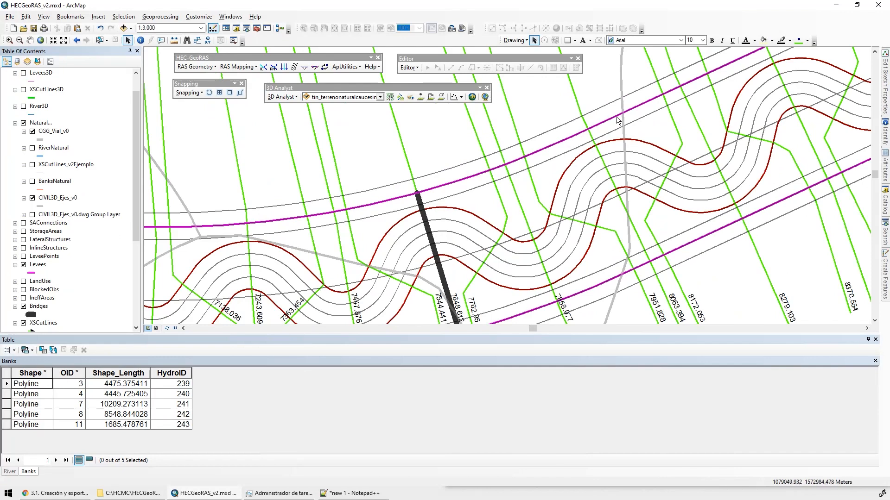
Open the XSCutLines attribute table to review the station, reach, bank and length attributes of the cross-sections
{"action": "key", "text": "alt+Tab"}
{"action": "scroll", "coordinate": [54, 260], "scroll_direction": "down", "scroll_amount": 3}
{"action": "right_click", "coordinate": [42, 274]}
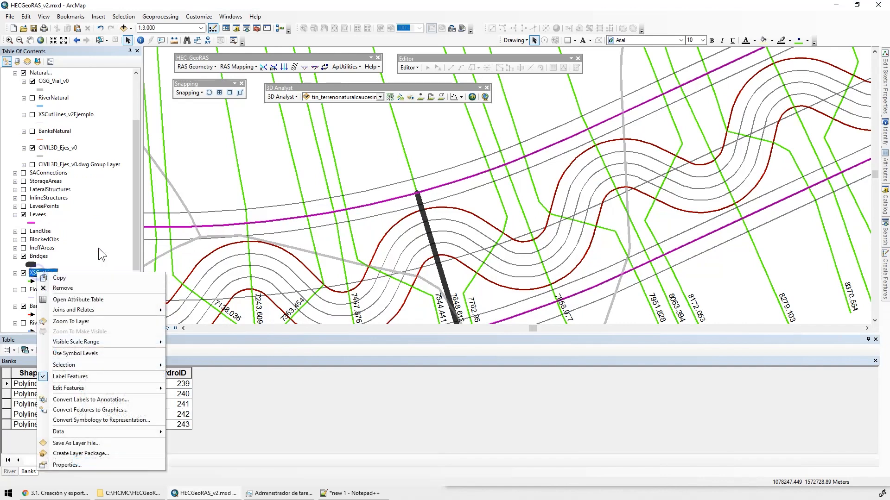
{"action": "left_click", "coordinate": [65, 299]}
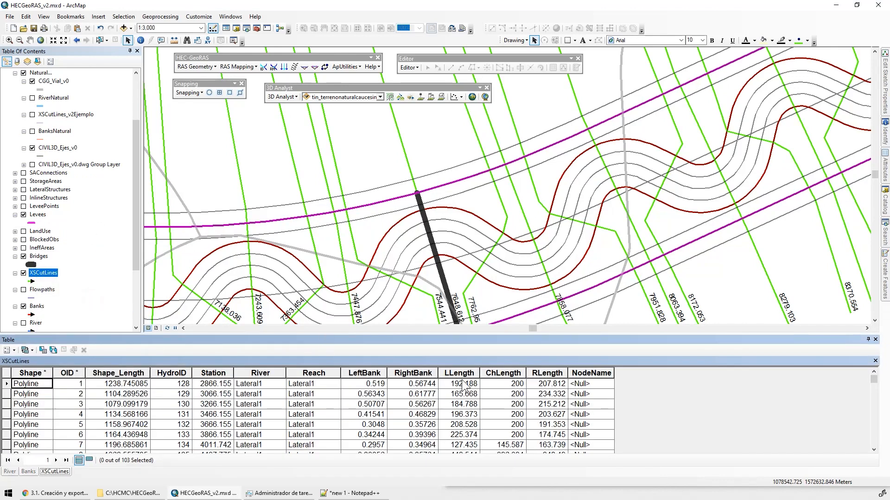
{"action": "scroll", "coordinate": [370, 408], "scroll_direction": "down", "scroll_amount": 16}
{"action": "scroll", "coordinate": [369, 408], "scroll_direction": "up", "scroll_amount": 16}
{"action": "scroll", "coordinate": [491, 238], "scroll_direction": "up", "scroll_amount": 5}
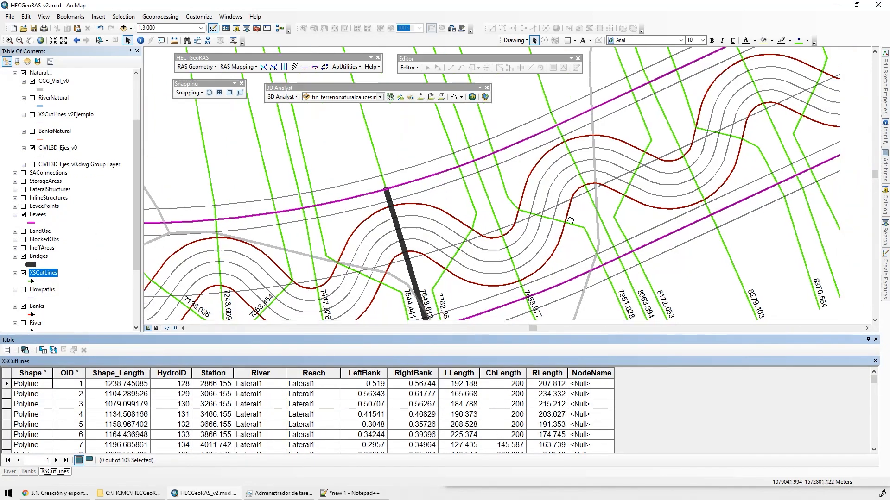